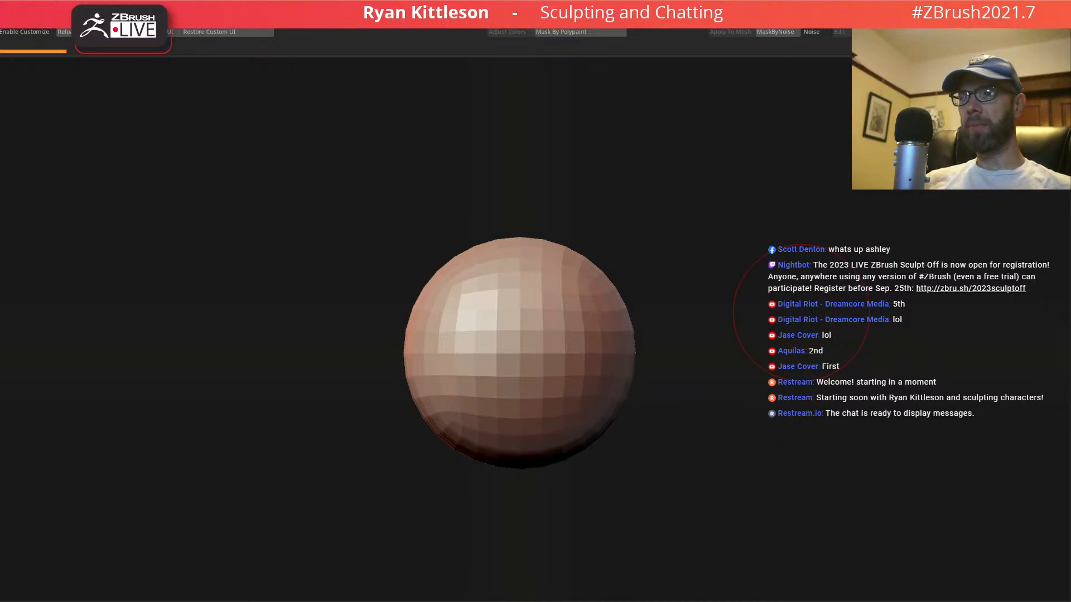
- Switch to the image viewer and look through the photos of the 3D-printed character sculptures
key(alt+Tab)
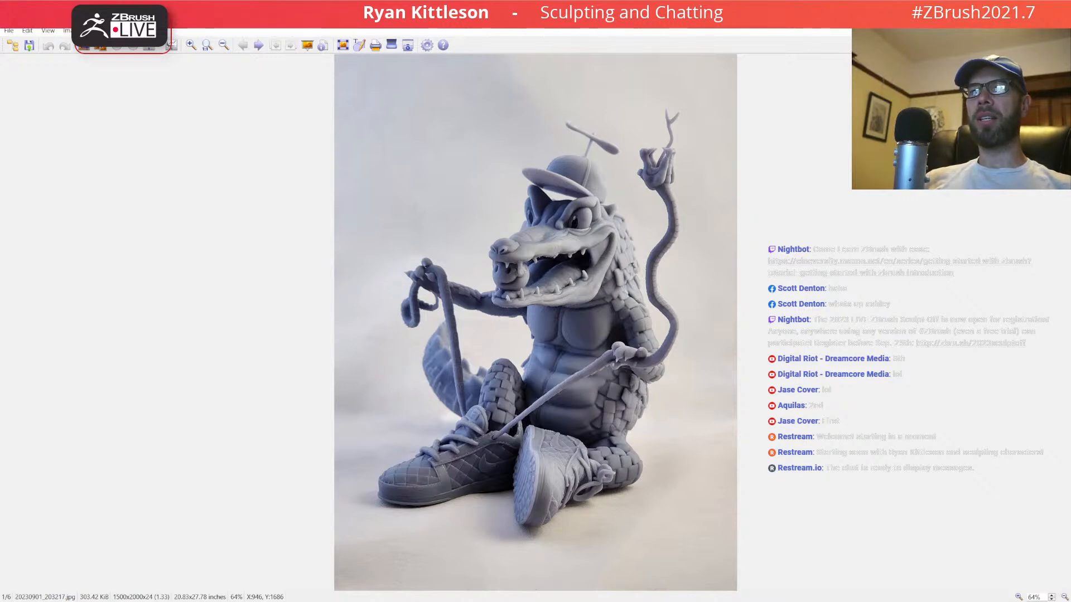
key(Right)
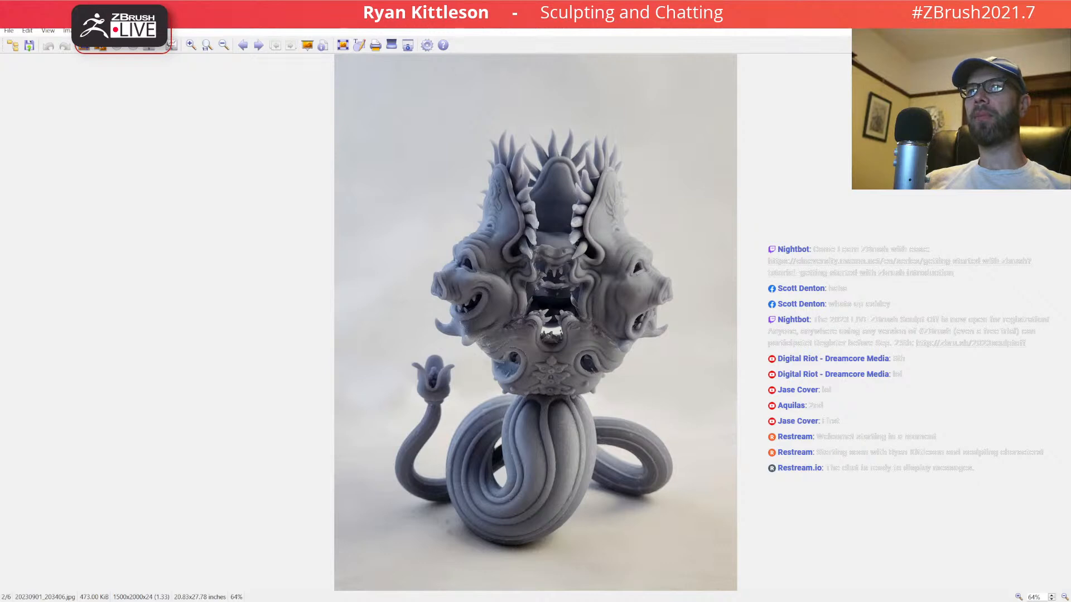
key(Right)
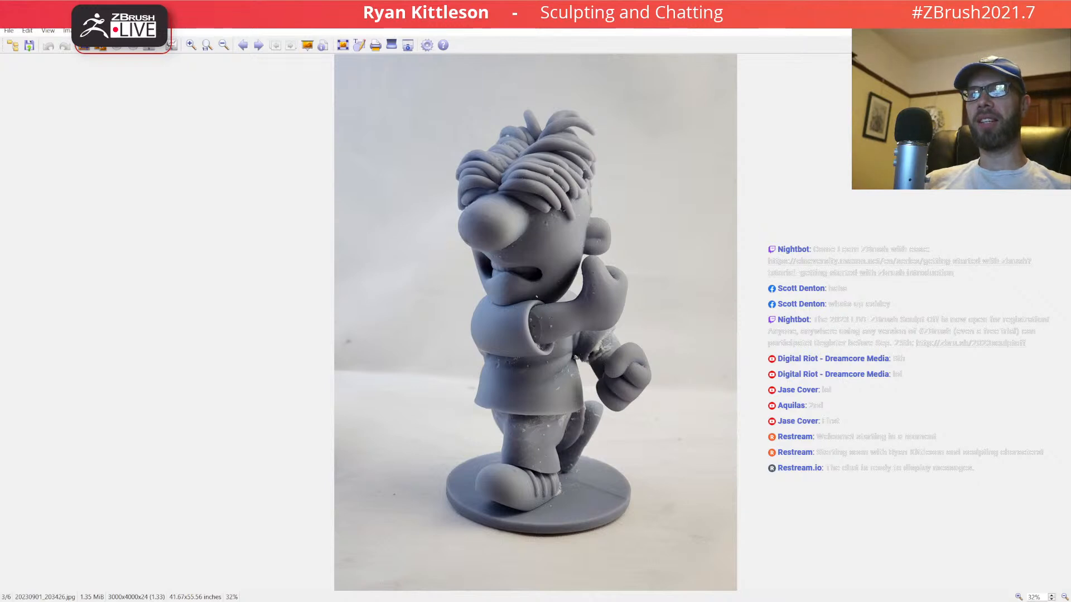
key(Right)
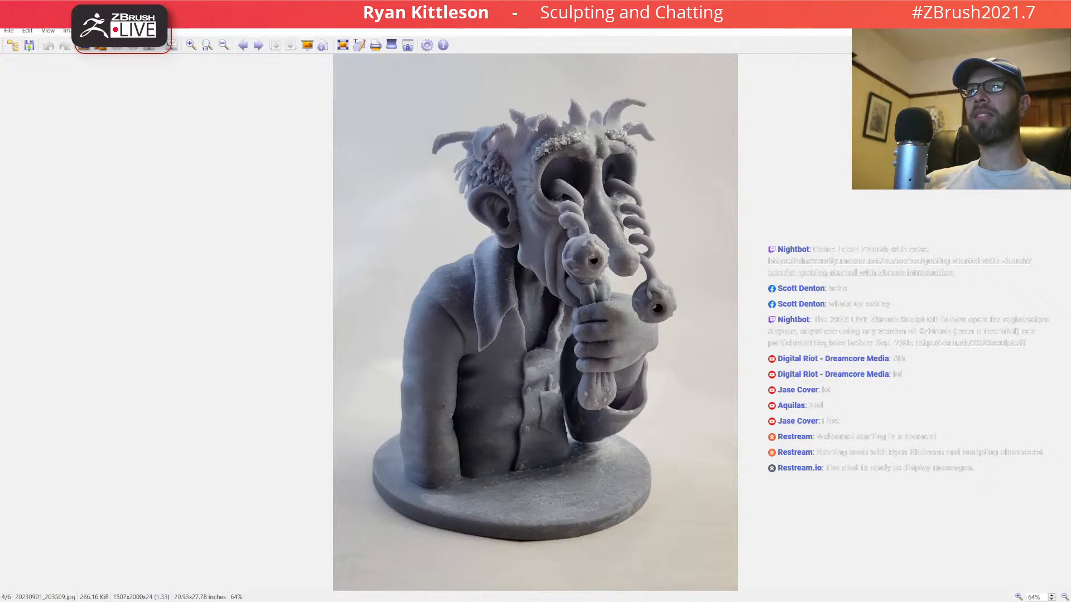
key(Right)
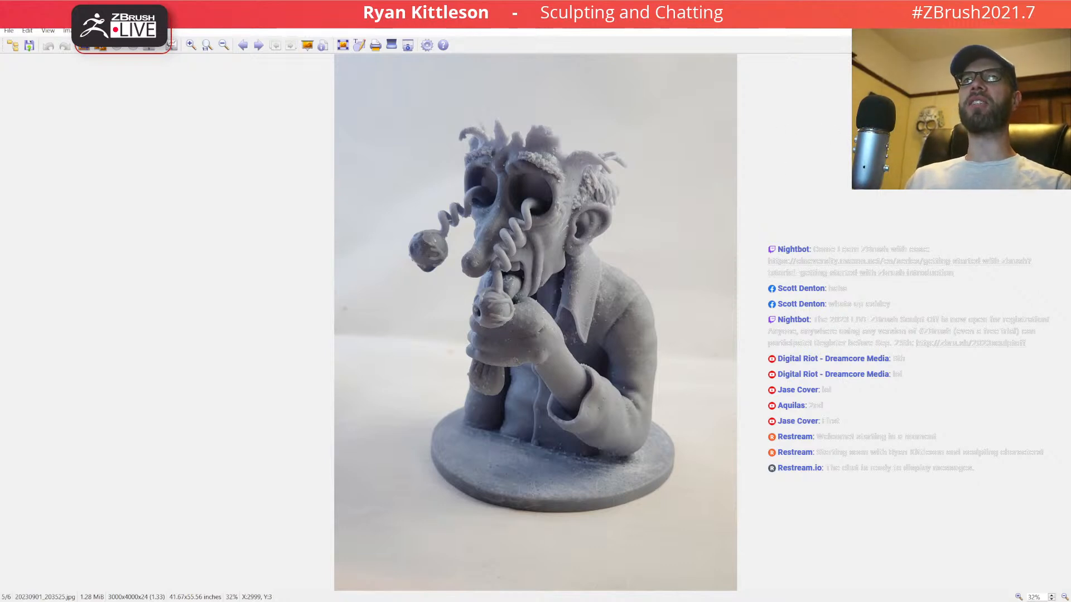
key(Left)
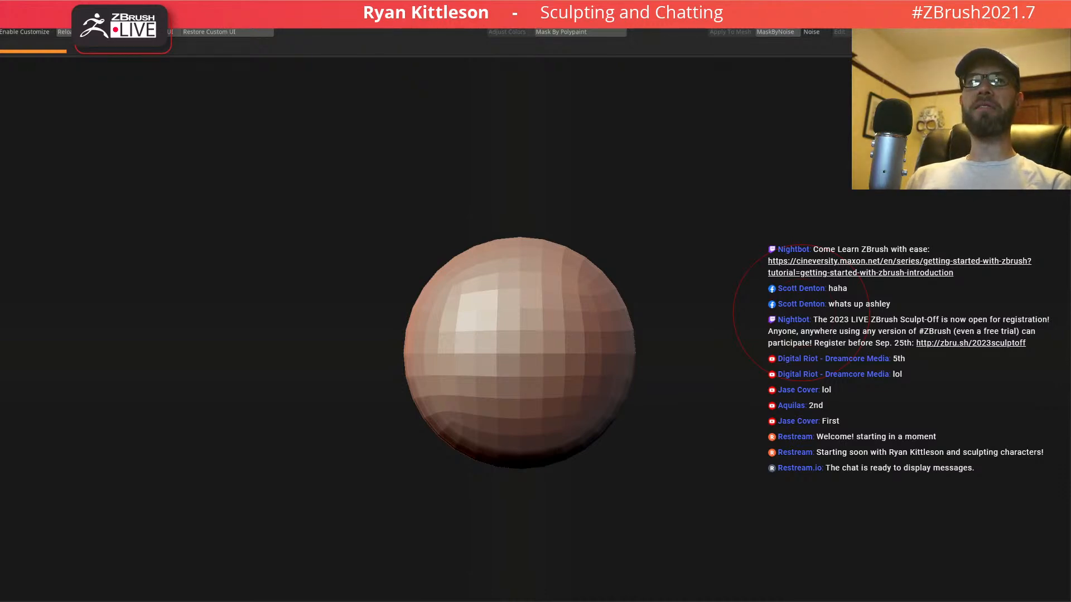
- Pull the sphere's underside down and taper it into an egg-shaped head with the Move brush at a large draw size
mouse_move(626, 291)
mouse_down()
mouse_move(647, 295)
mouse_move(619, 307)
mouse_move(634, 311)
mouse_move(569, 315)
mouse_up()
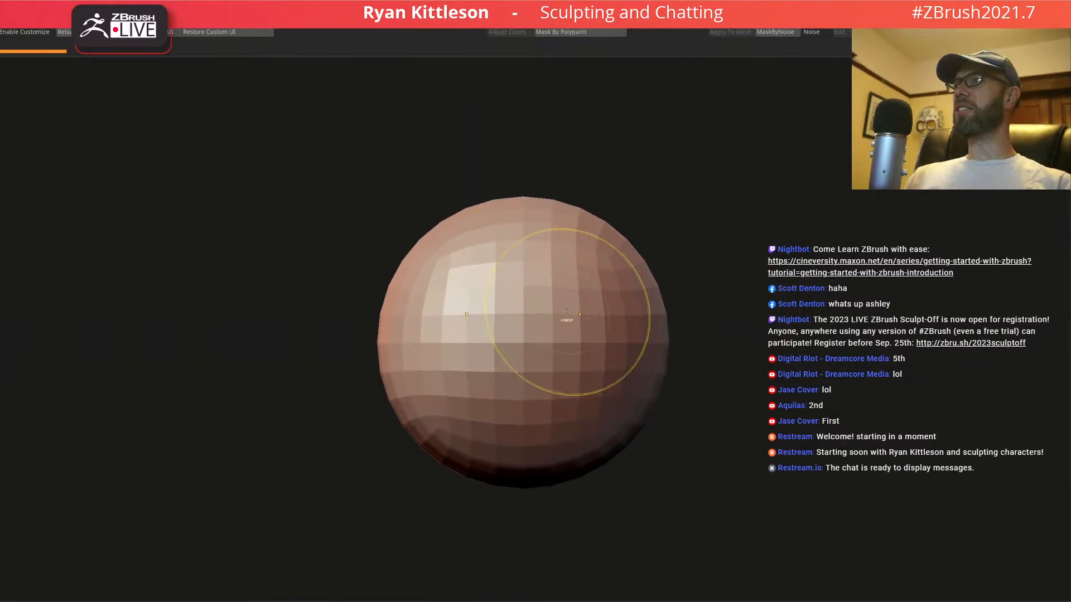
ctrl+right_drag(570, 315, 559, 276)
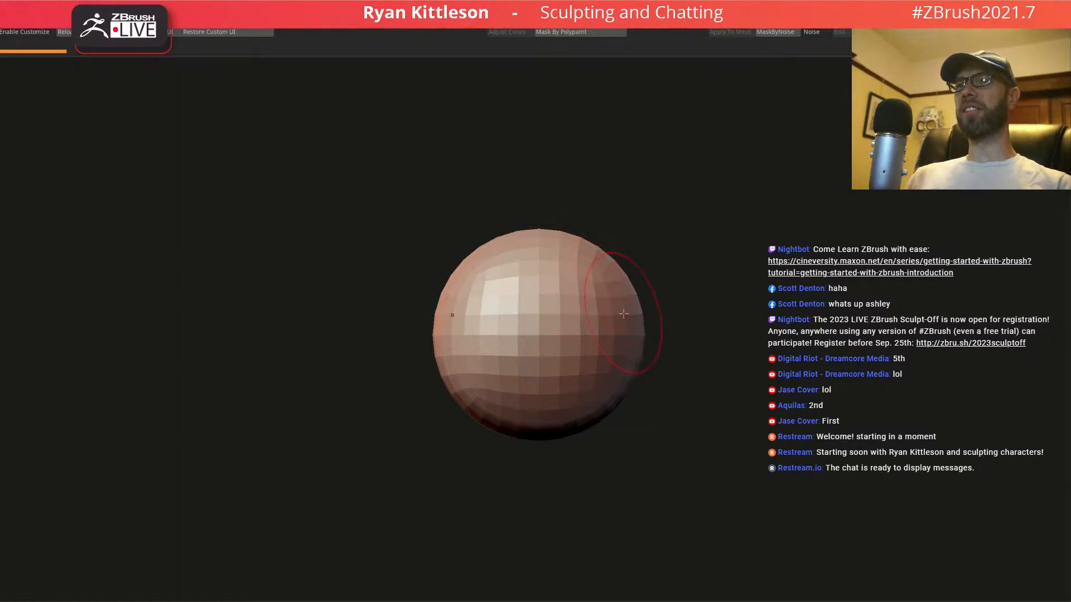
key(space)
drag(564, 344, 577, 344)
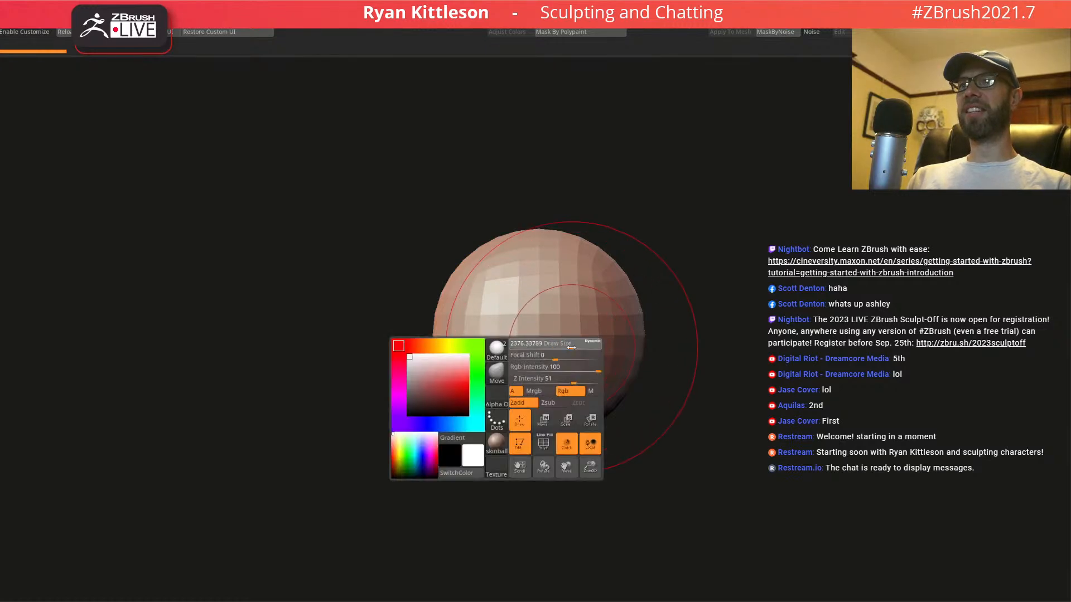
drag(510, 422, 515, 483)
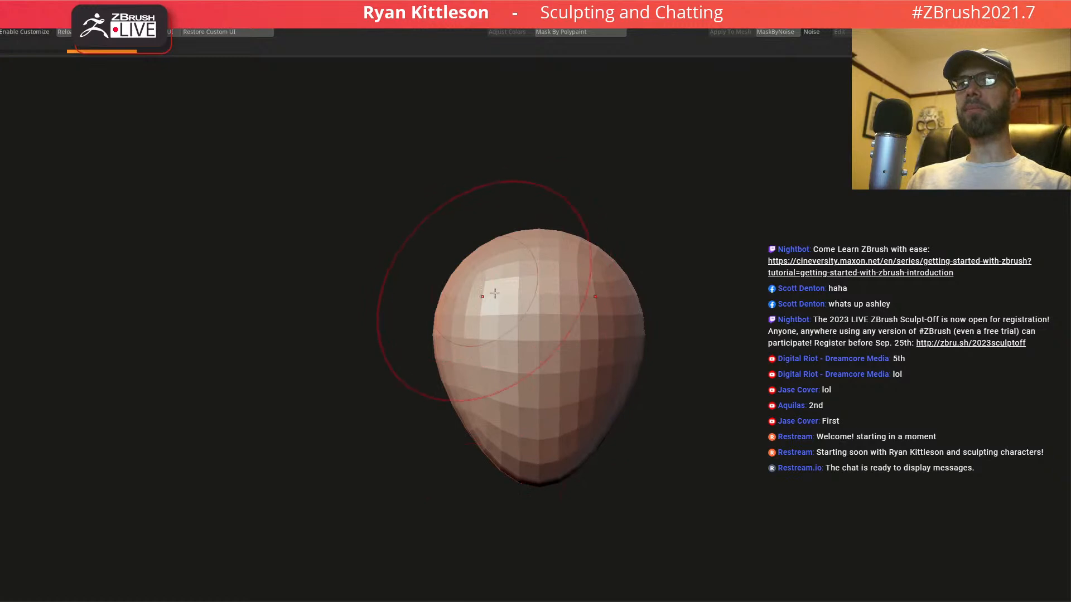
mouse_move(467, 311)
mouse_down()
mouse_move(519, 363)
mouse_move(502, 354)
mouse_up()
key(space)
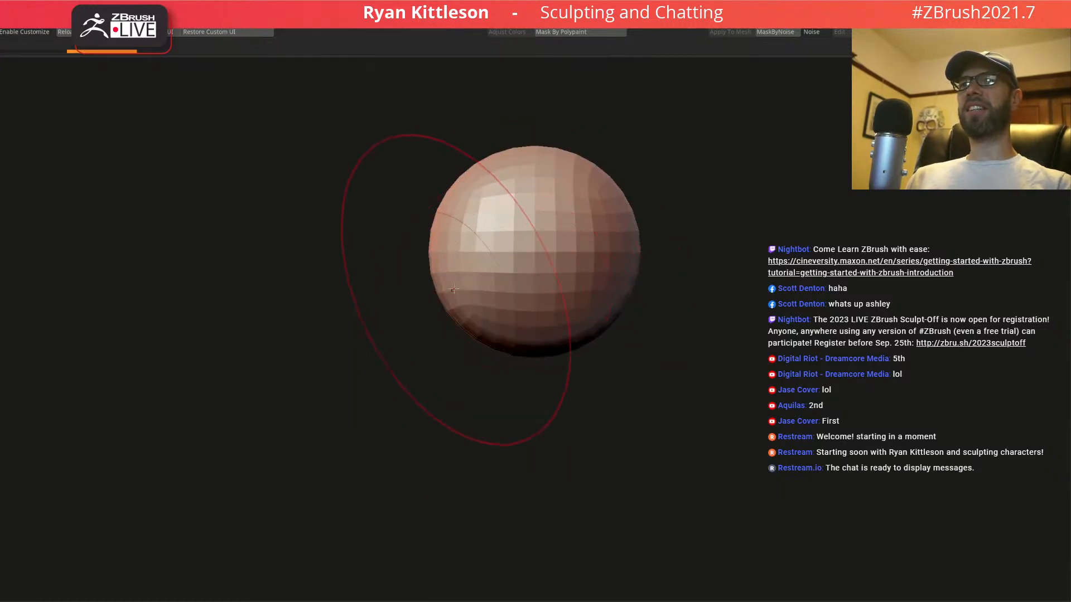
mouse_move(441, 267)
mouse_down()
mouse_move(472, 262)
mouse_move(519, 190)
mouse_up()
mouse_move(496, 284)
mouse_down()
mouse_move(449, 286)
mouse_move(453, 272)
mouse_up()
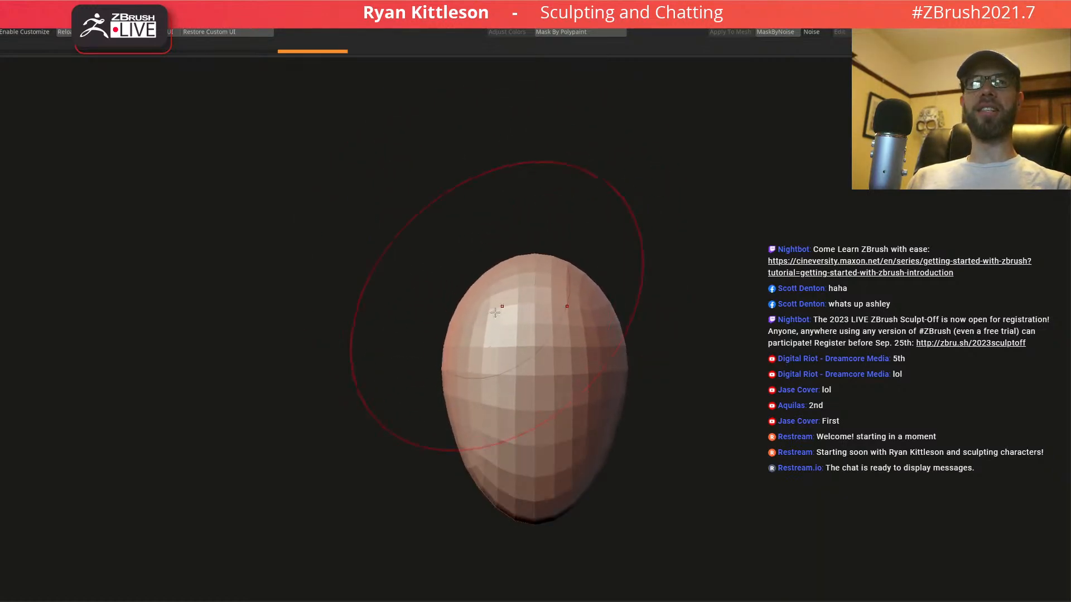
- Pull the chin forward and stretch a neck down and back from the underside of the head in side view
alt+right_drag(490, 357, 478, 260)
right_drag(491, 319, 540, 325)
drag(440, 392, 477, 387)
key(space)
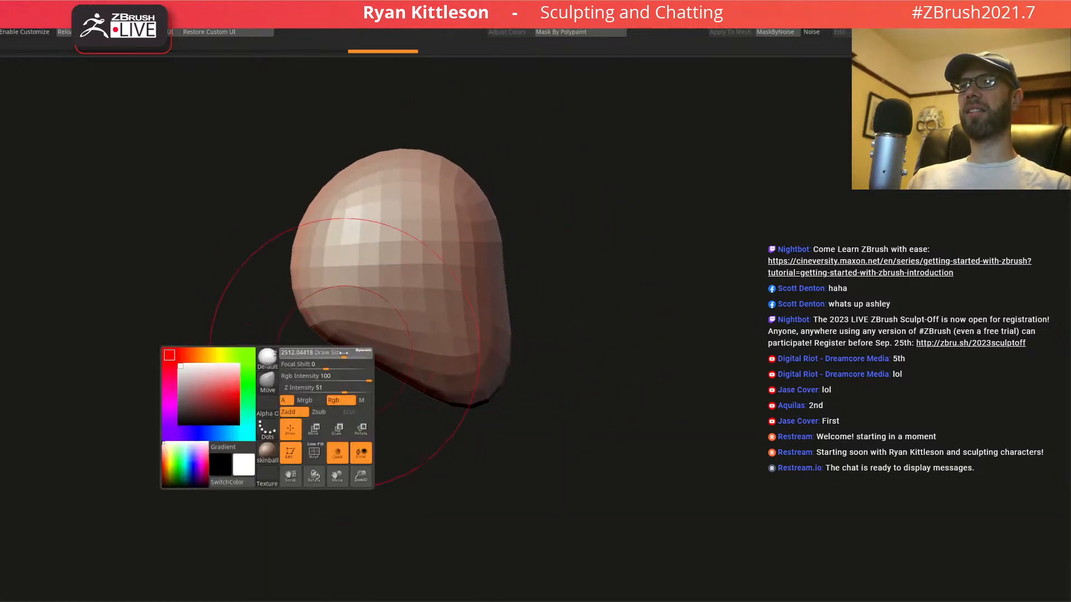
mouse_move(353, 364)
mouse_down()
mouse_move(333, 366)
mouse_move(392, 526)
mouse_move(380, 526)
mouse_up()
drag(400, 411, 417, 442)
mouse_move(333, 436)
mouse_down()
mouse_move(273, 486)
mouse_move(265, 479)
mouse_up()
mouse_move(295, 391)
mouse_down()
mouse_move(288, 383)
mouse_move(301, 371)
mouse_up()
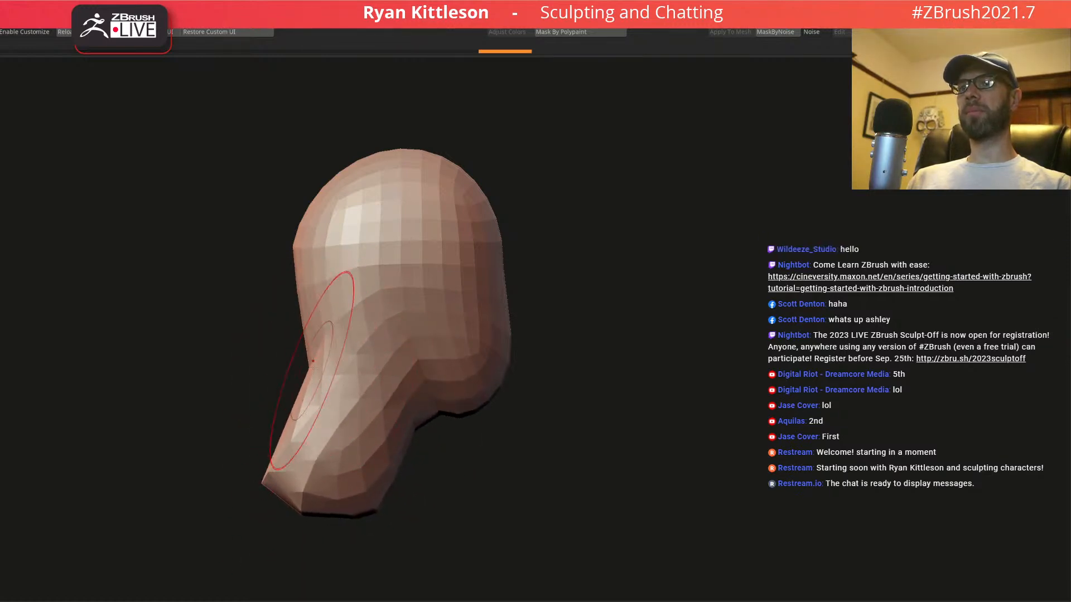
- Enlarge the Move brush, bulge the back of the skull outward and adjust the base of the neck
key(space)
drag(343, 280, 354, 281)
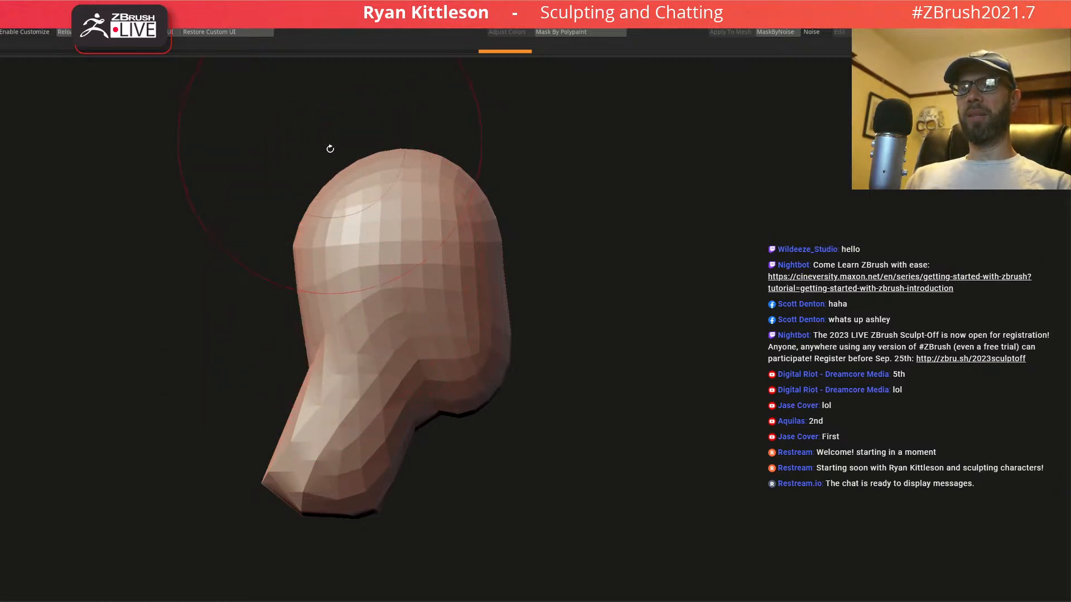
mouse_move(339, 181)
mouse_down()
mouse_move(310, 171)
mouse_move(319, 188)
mouse_up()
drag(297, 307, 271, 315)
drag(312, 202, 307, 185)
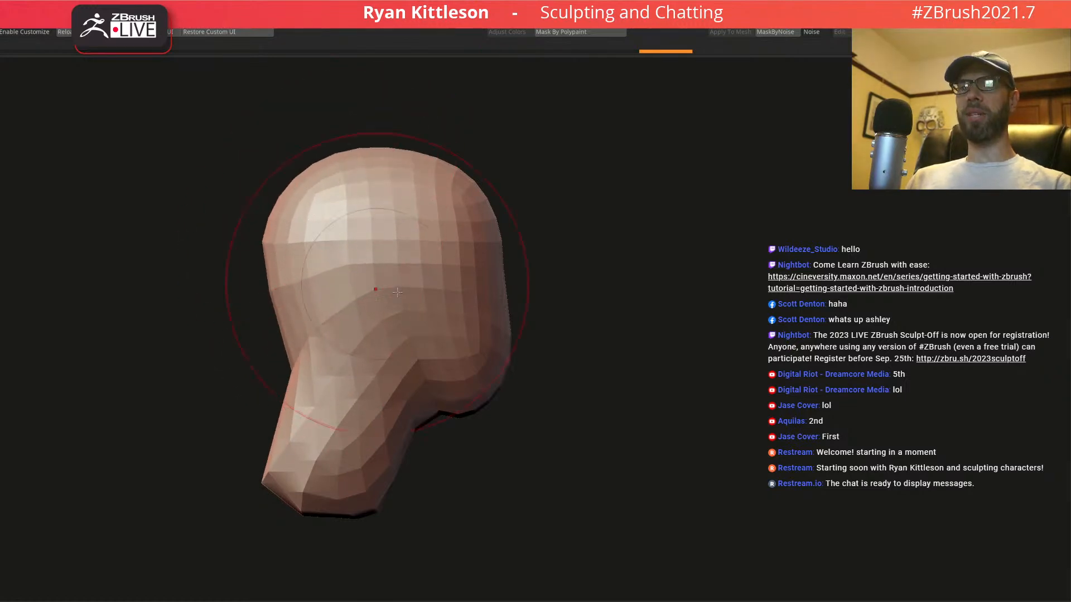
drag(373, 511, 378, 513)
drag(548, 491, 390, 417)
mouse_move(430, 496)
mouse_down()
mouse_move(416, 488)
mouse_move(374, 497)
mouse_up()
- Subdivide the head mesh to a higher resolution and reduce the brush draw size for facial detail
key(space)
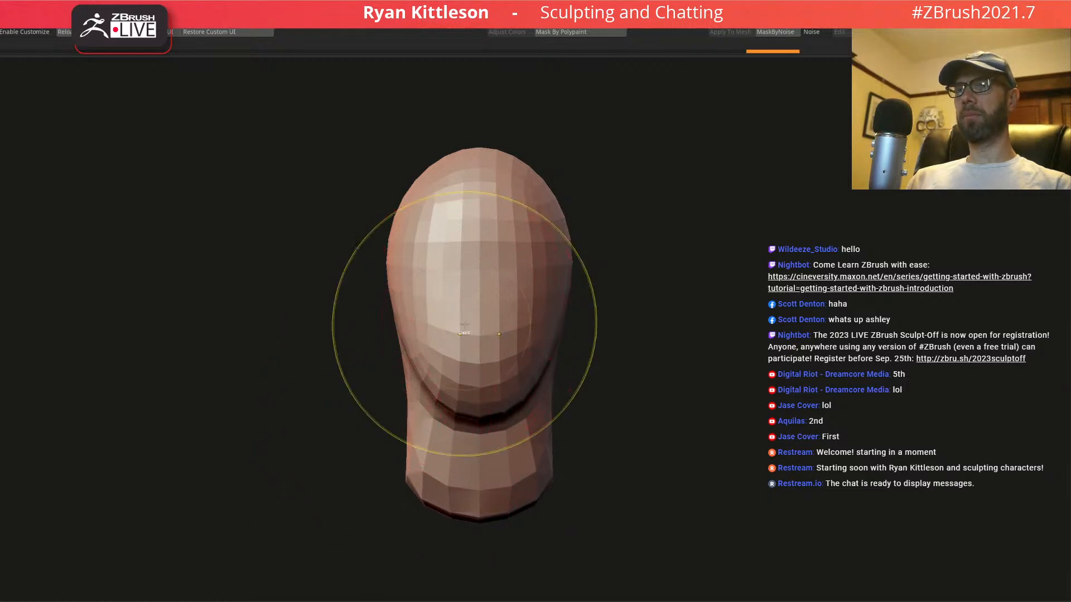
key(d)
right_drag(464, 329, 428, 335)
key(space)
drag(437, 328, 413, 328)
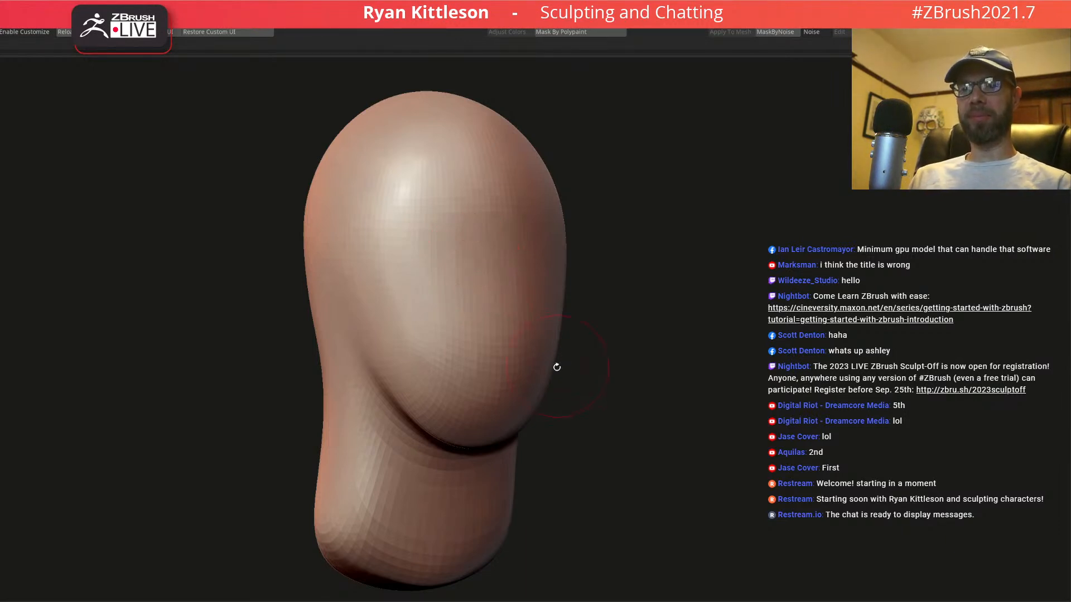
- Carve two symmetrical eye sockets into the front of the head with the custom brush at Z Intensity 20
right_drag(419, 335, 413, 308)
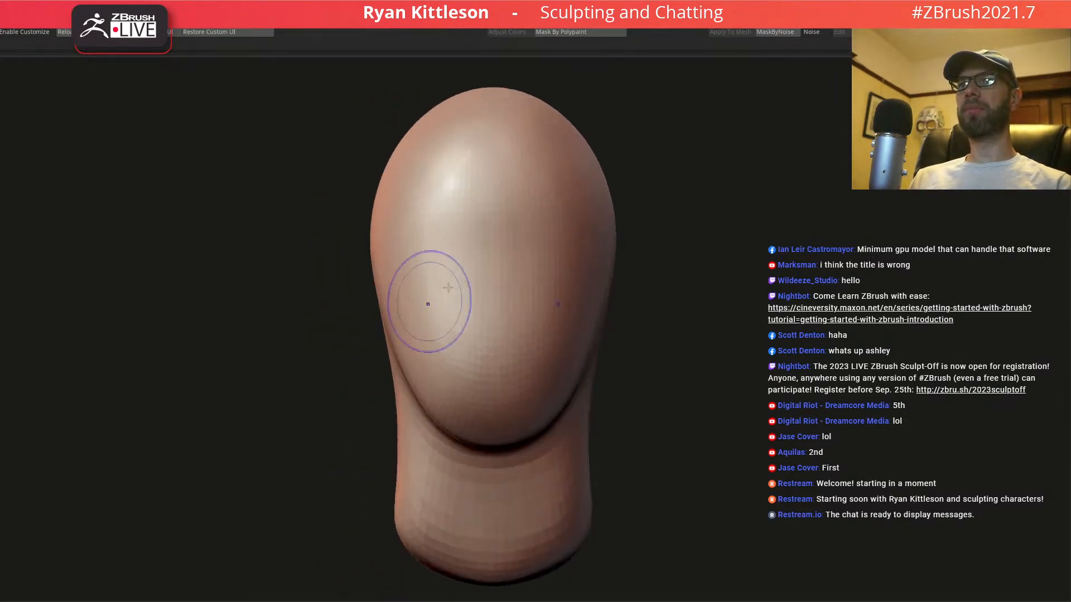
right_drag(453, 258, 475, 256)
key(space)
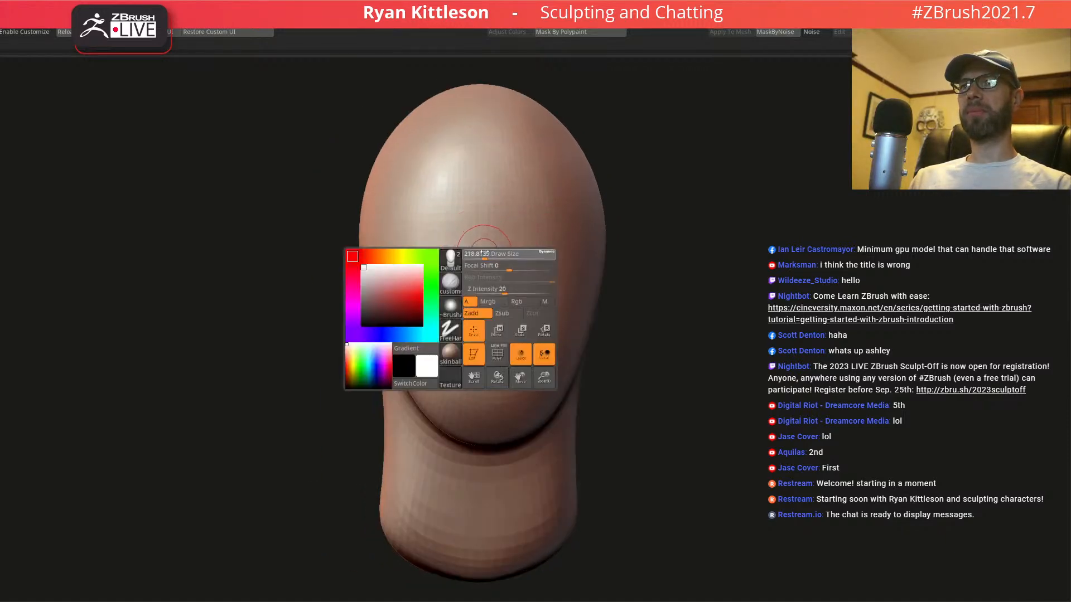
mouse_move(466, 265)
mouse_down()
mouse_move(460, 228)
mouse_move(440, 225)
mouse_move(447, 256)
mouse_up()
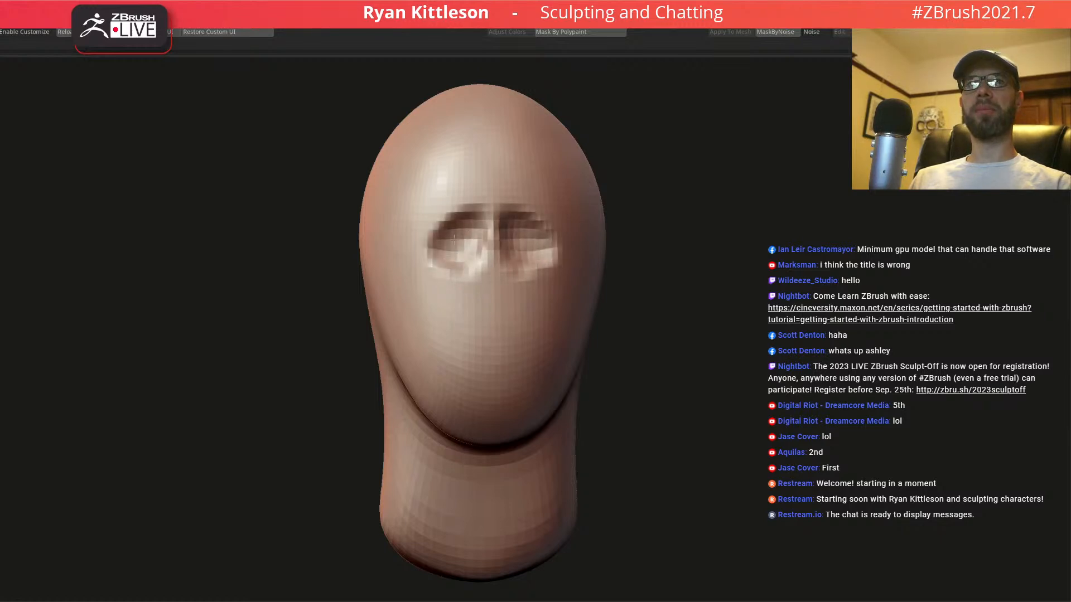
- Build up a heavy brow ridge straight across the upper edge of both eye sockets
key(space)
mouse_move(467, 207)
mouse_down()
mouse_move(432, 192)
mouse_move(464, 203)
mouse_up()
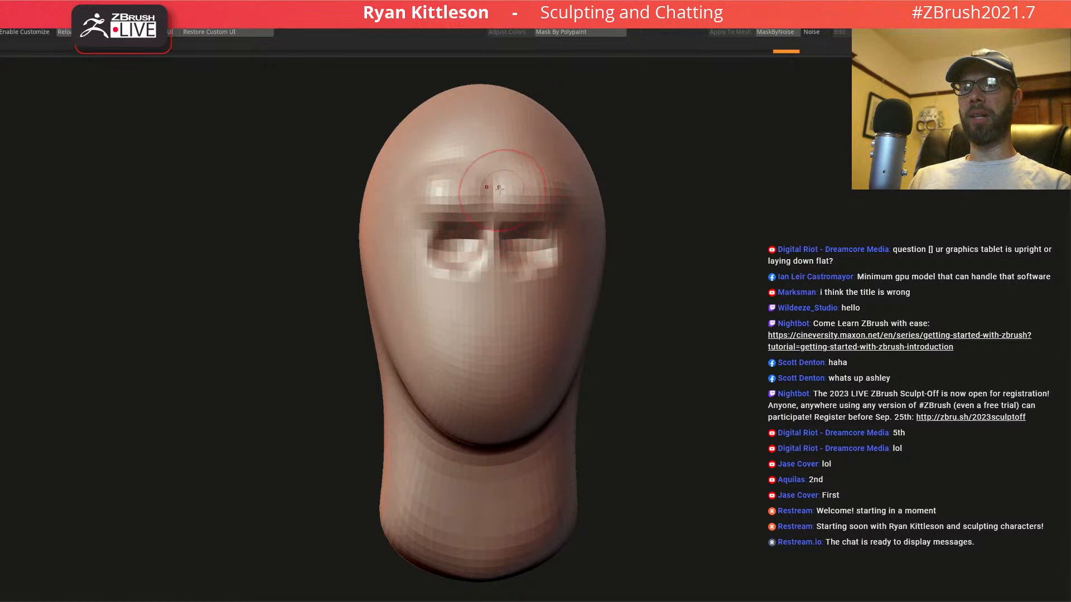
right_drag(452, 201, 464, 193)
drag(468, 191, 440, 188)
- Build up the cheeks below the eye sockets and add a short protruding nose between them
mouse_move(455, 265)
mouse_down()
mouse_move(446, 305)
mouse_move(424, 325)
mouse_up()
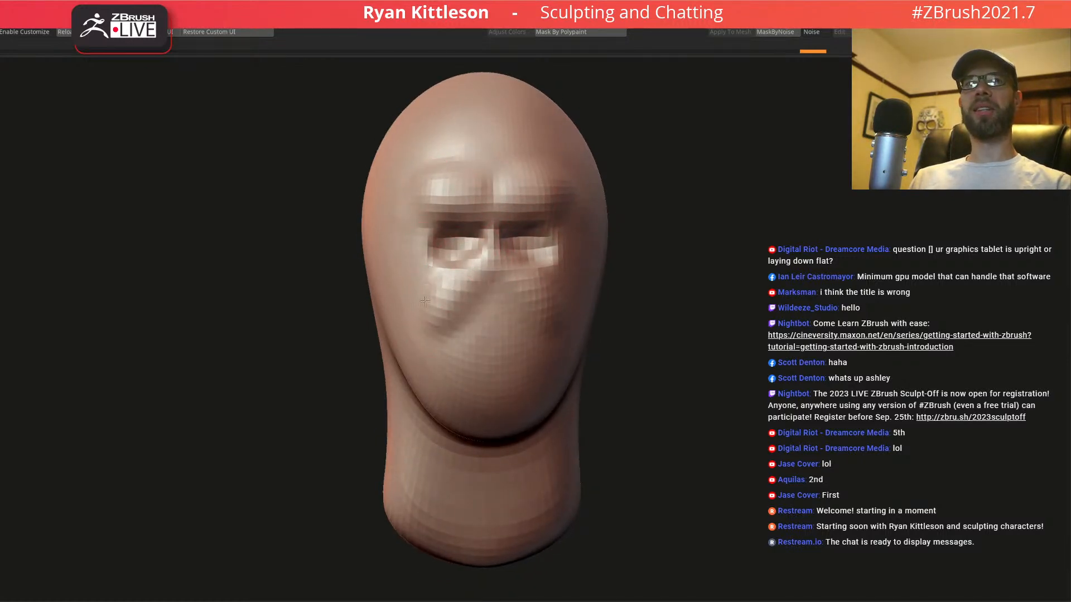
mouse_move(496, 254)
mouse_down()
mouse_move(449, 279)
mouse_move(455, 294)
mouse_up()
drag(464, 256, 444, 301)
drag(500, 276, 493, 277)
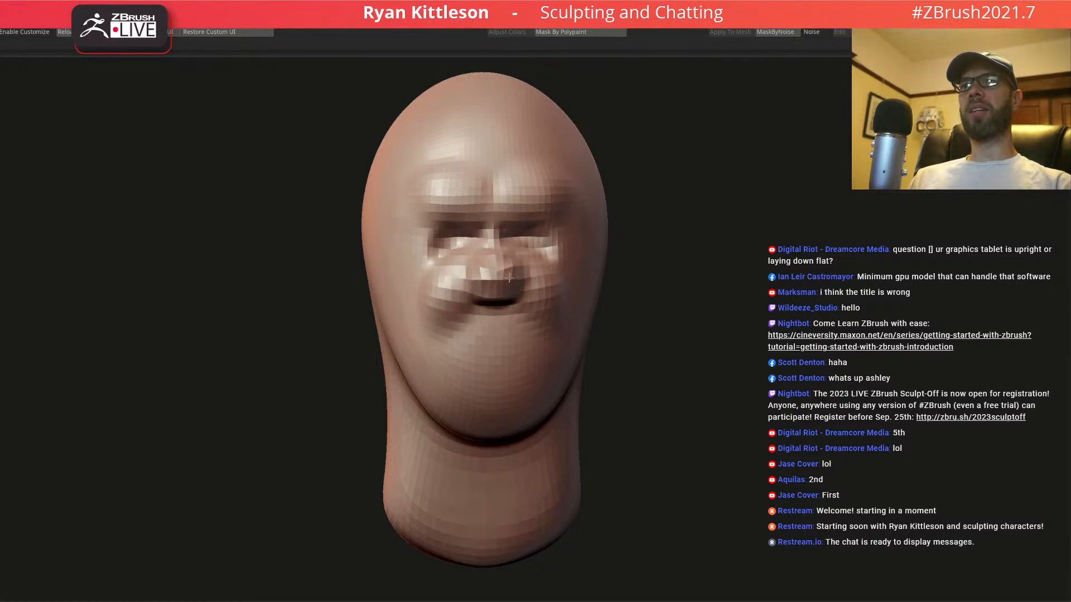
mouse_move(482, 283)
right_down()
mouse_move(526, 286)
mouse_move(482, 275)
mouse_move(496, 262)
right_up()
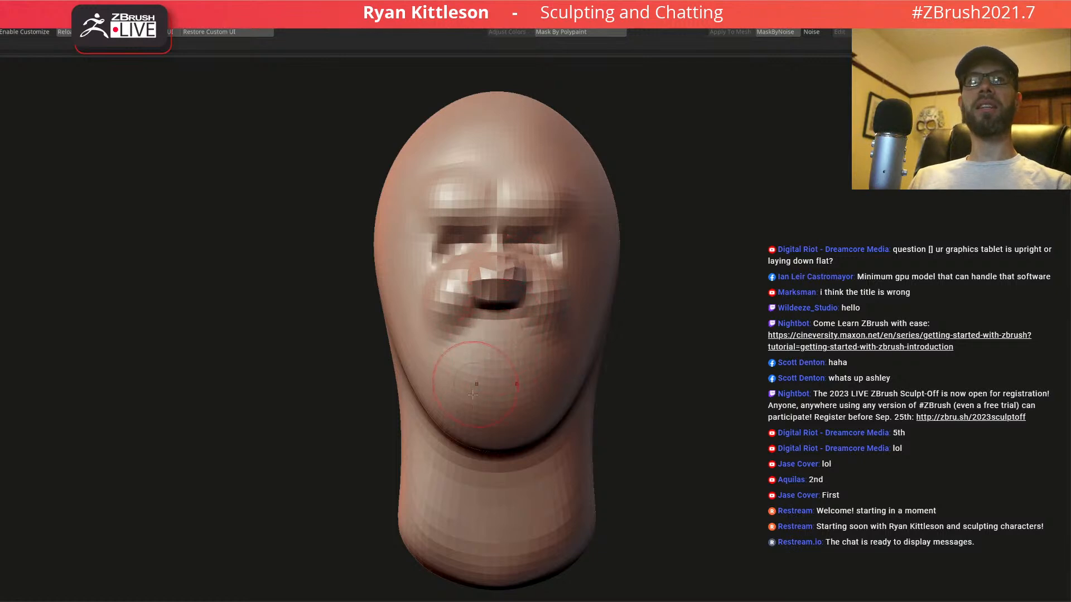
- Build up a rounded chin at the lower front of the face
drag(501, 414, 494, 425)
mouse_move(484, 432)
right_down()
mouse_move(514, 441)
mouse_move(522, 431)
right_up()
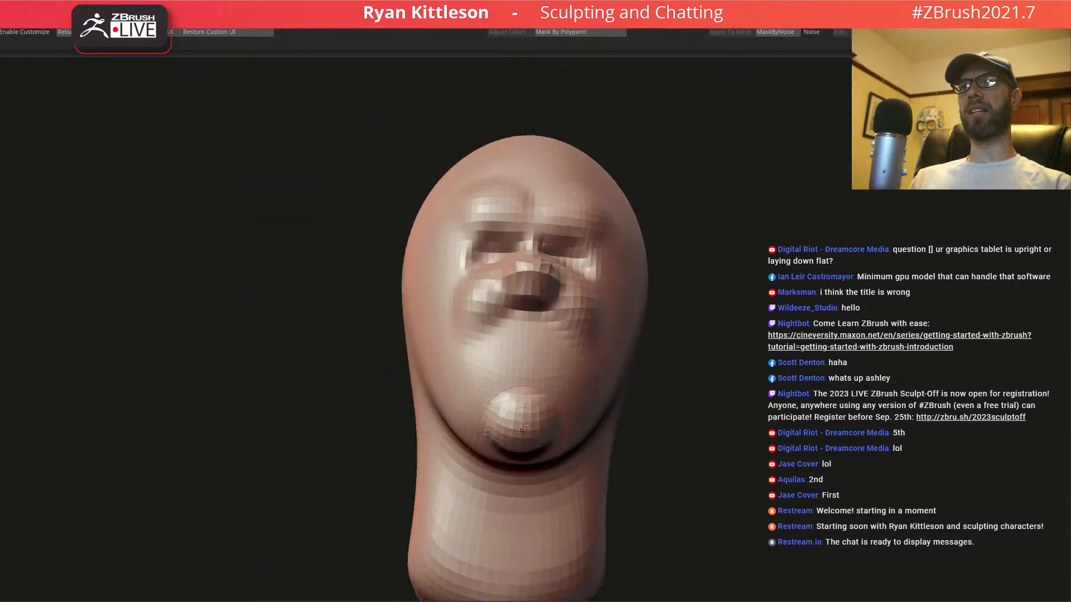
right_drag(570, 351, 549, 370)
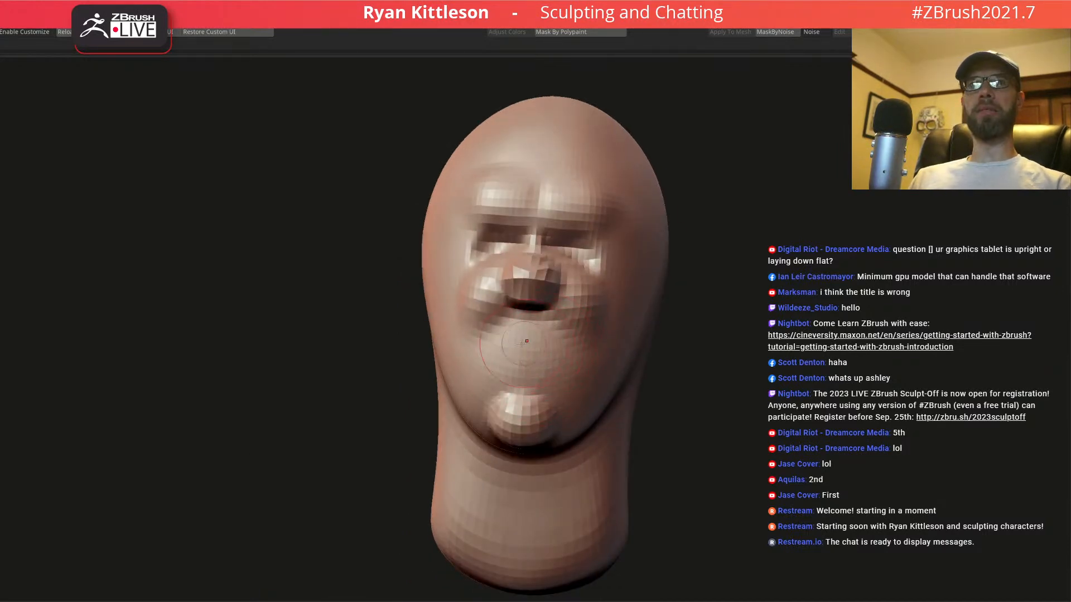
- Carve an open mouth between the nose and chin and build up form inside it
mouse_move(520, 363)
mouse_down()
mouse_move(516, 350)
mouse_move(505, 359)
mouse_move(513, 334)
mouse_move(532, 357)
mouse_up()
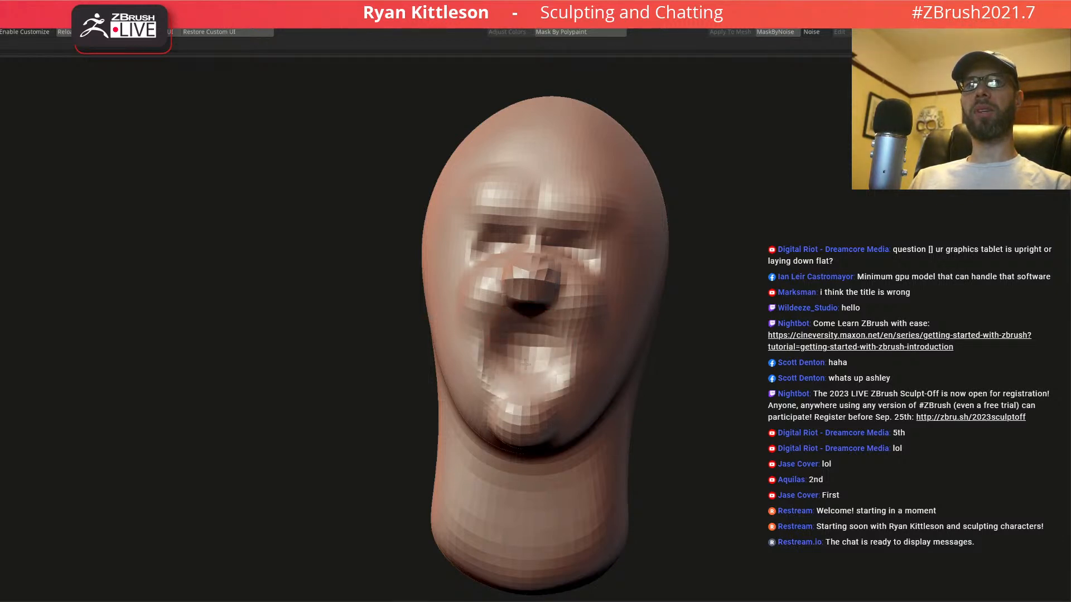
mouse_move(551, 397)
mouse_down()
mouse_move(581, 363)
mouse_move(491, 356)
mouse_move(559, 351)
mouse_up()
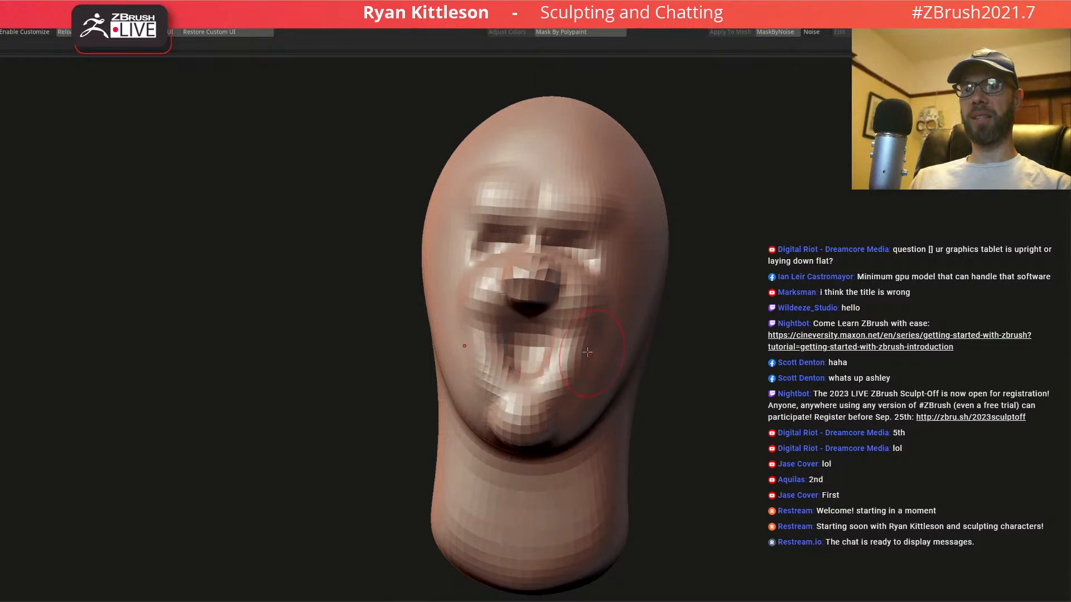
mouse_move(583, 345)
right_down()
mouse_move(569, 345)
mouse_move(597, 342)
mouse_move(569, 344)
right_up()
- Enlarge the brush and sculpt the jawline, the cheek beside the mouth and the area beside the eye
key(space)
drag(631, 368, 638, 368)
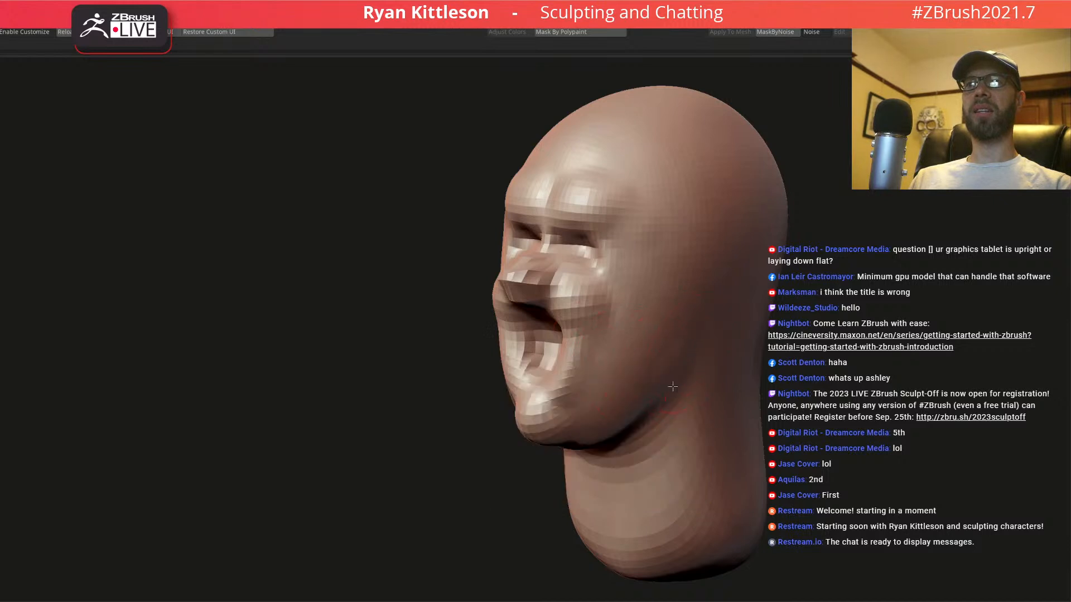
mouse_move(691, 325)
mouse_down()
mouse_move(661, 389)
mouse_move(609, 424)
mouse_move(682, 319)
mouse_move(675, 358)
mouse_up()
drag(615, 301, 575, 377)
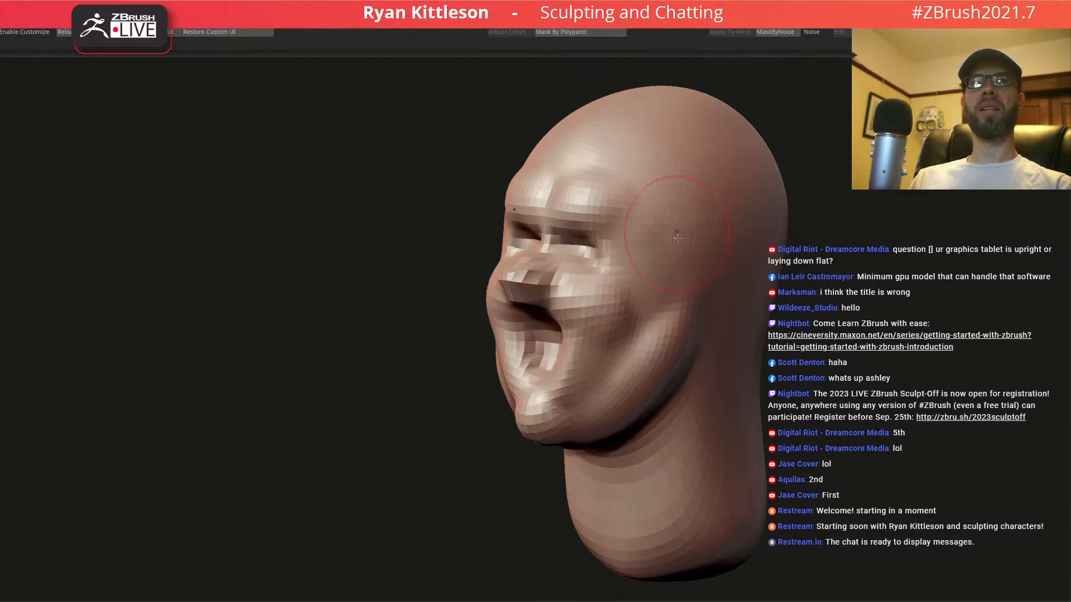
mouse_move(665, 254)
mouse_down()
mouse_move(633, 258)
mouse_move(643, 240)
mouse_up()
right_drag(703, 295, 687, 323)
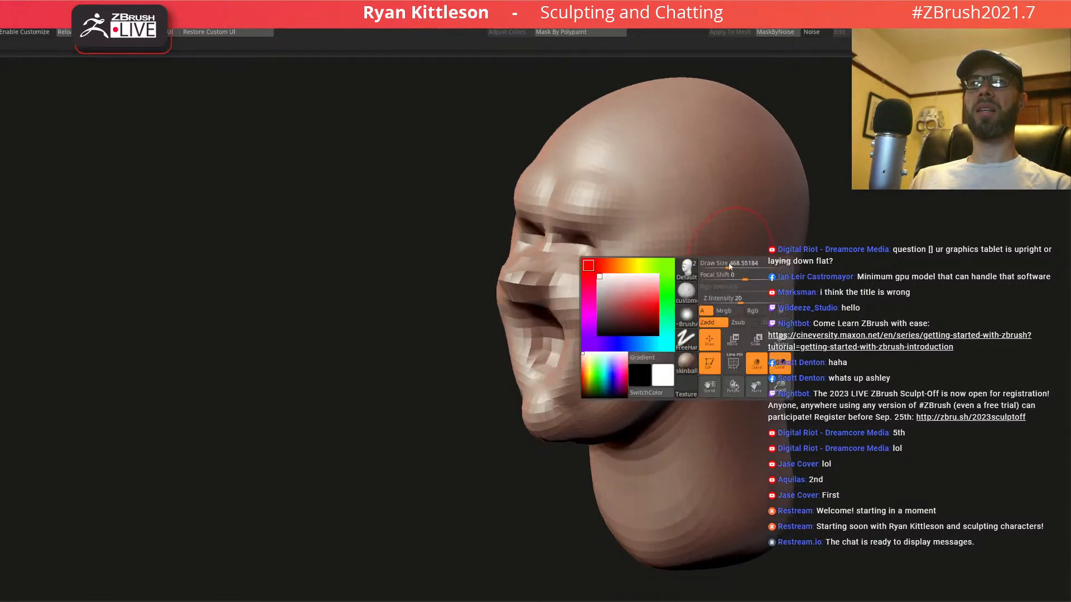
- Reduce the draw size to about 357 and shape the temple and side of the skull behind the eye
mouse_move(708, 220)
right_down()
mouse_move(682, 276)
mouse_move(607, 230)
right_up()
key(space)
drag(625, 227, 613, 227)
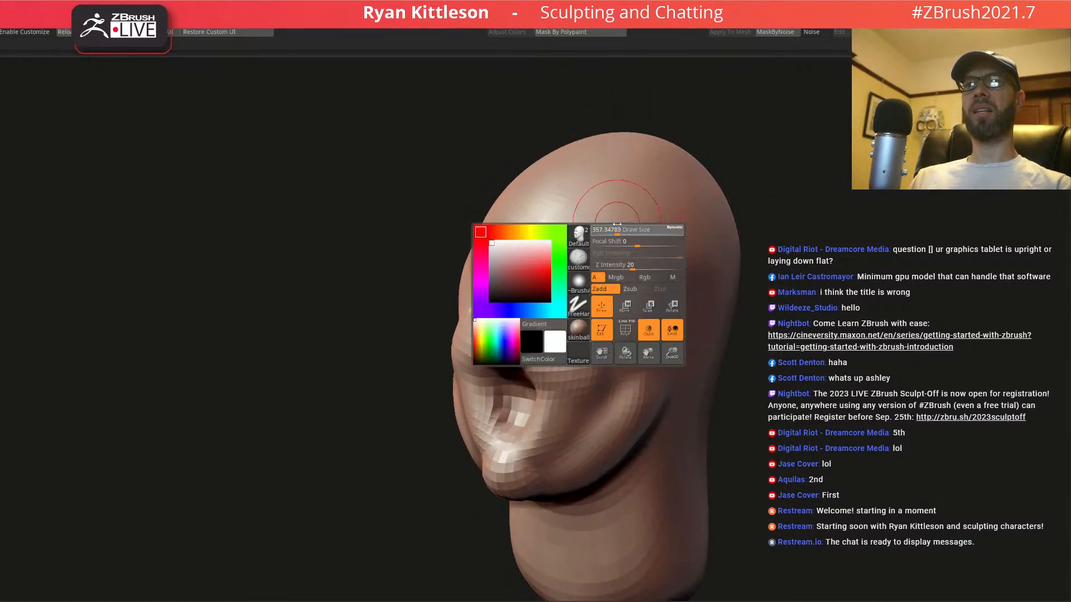
right_drag(614, 213, 611, 236)
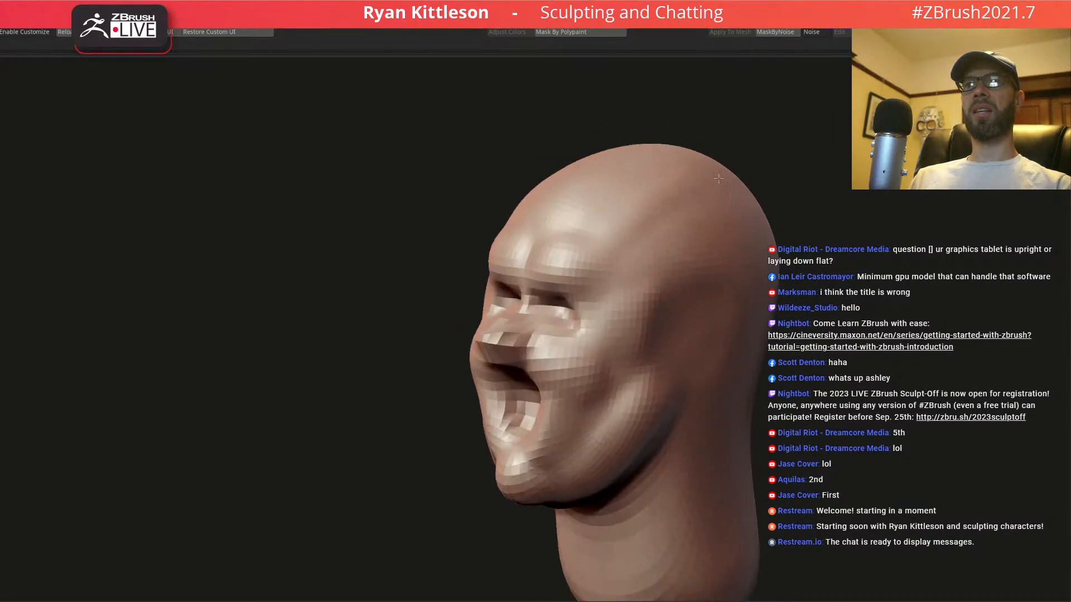
mouse_move(685, 238)
mouse_down()
mouse_move(661, 263)
mouse_move(682, 272)
mouse_move(659, 308)
mouse_move(678, 306)
mouse_up()
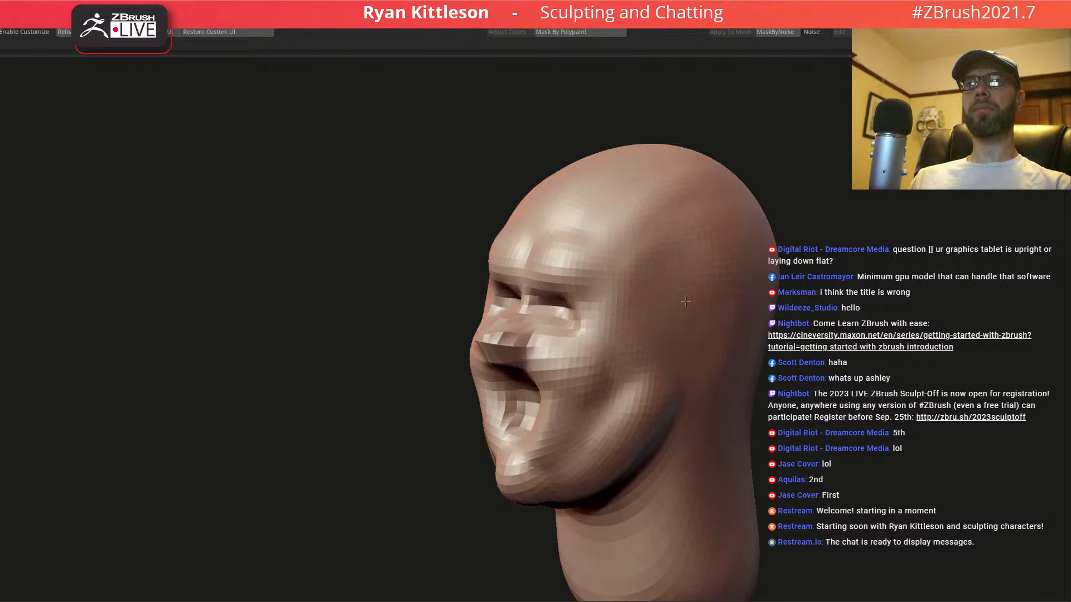
- Adjust the brush size and soften the crease between the jaw corner and the neck
mouse_move(573, 213)
right_down()
mouse_move(563, 187)
mouse_move(555, 193)
mouse_move(579, 244)
right_up()
key(space)
mouse_move(579, 257)
mouse_down()
mouse_move(595, 259)
mouse_move(528, 248)
mouse_up()
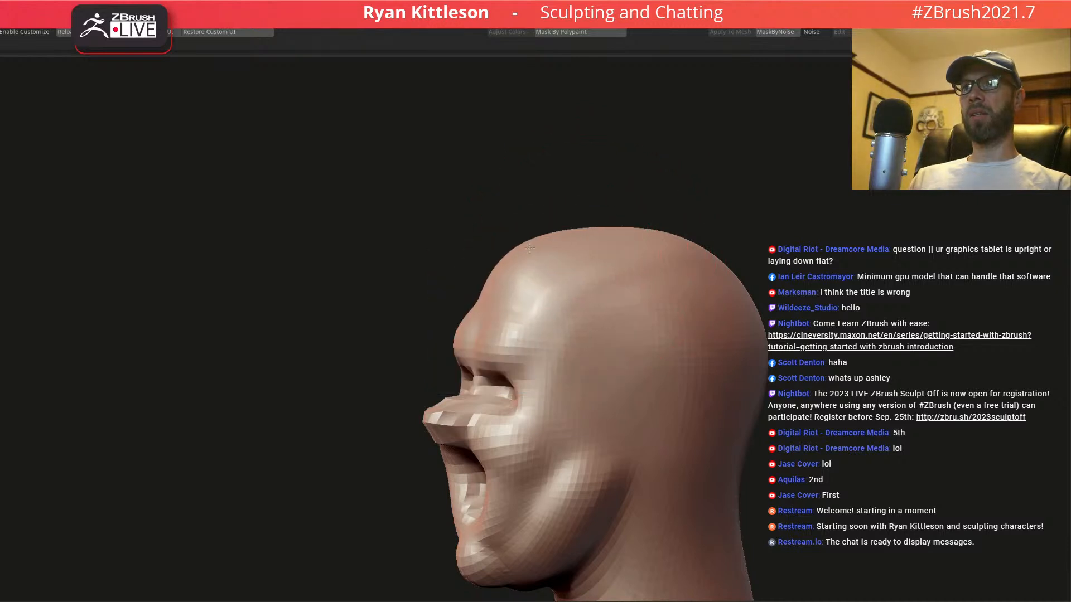
mouse_move(596, 241)
right_down()
mouse_move(581, 238)
mouse_move(575, 262)
mouse_move(596, 335)
right_up()
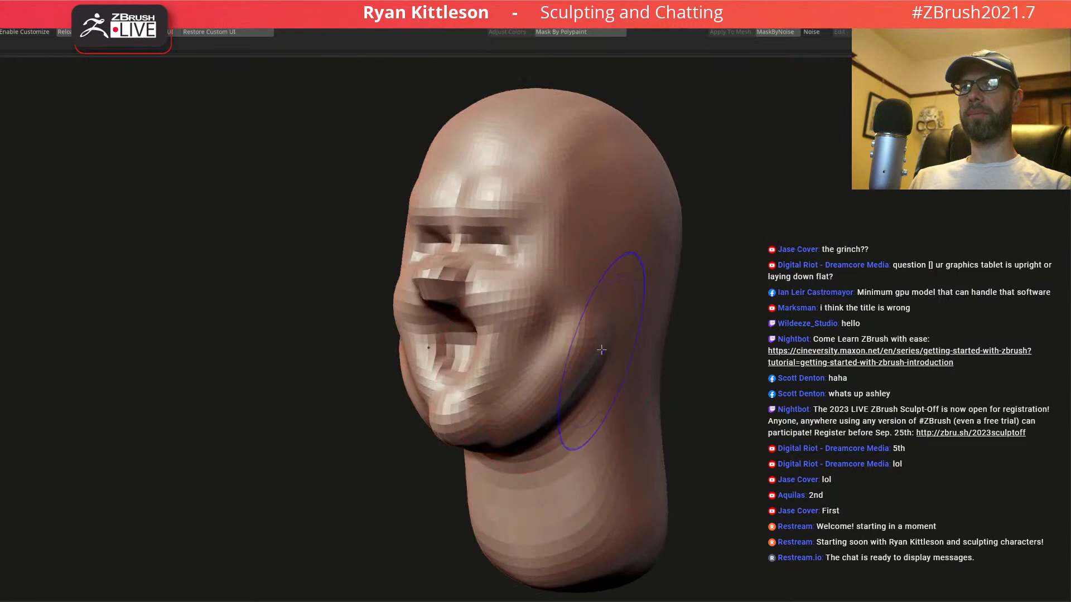
drag(600, 346, 591, 362)
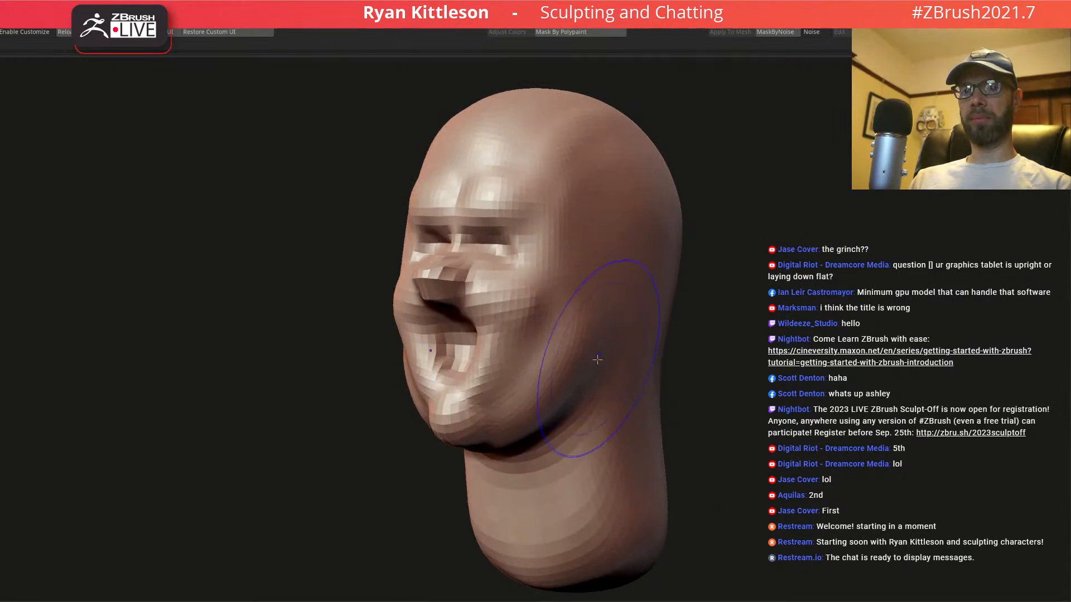
mouse_move(570, 332)
right_down()
mouse_move(557, 333)
mouse_move(590, 330)
mouse_move(583, 346)
mouse_move(516, 298)
right_up()
- Mask the head so only the neck stays editable, and center the transform gizmo on the unmasked neck
right_drag(640, 370, 686, 354)
mouse_move(764, 323)
ctrl+mouse_down()
mouse_move(703, 334)
mouse_move(552, 517)
mouse_move(998, 479)
ctrl+mouse_up()
ctrl+click(1066, 454)
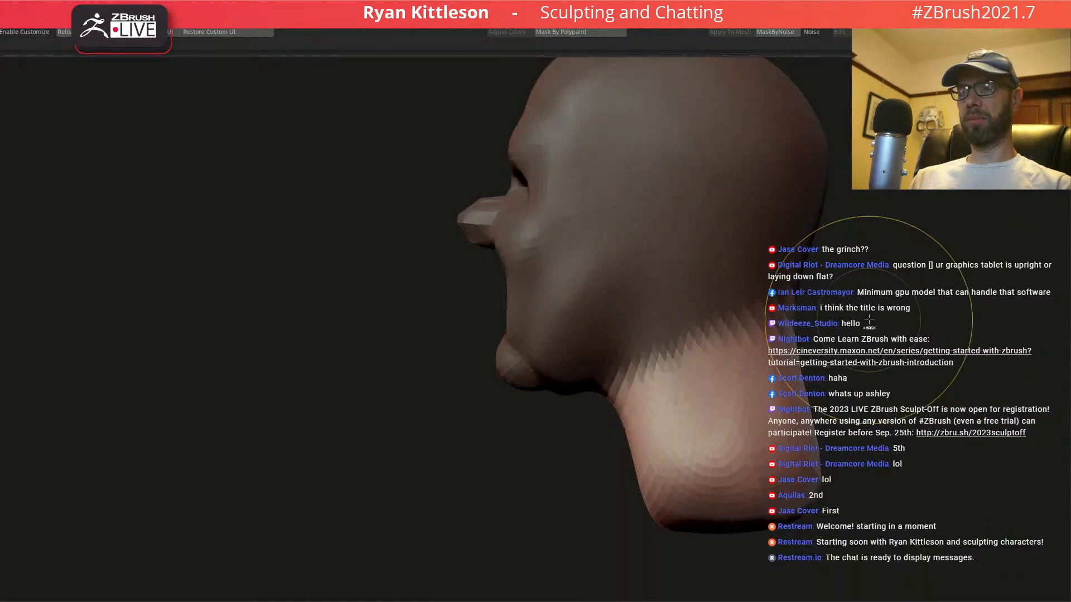
key(w)
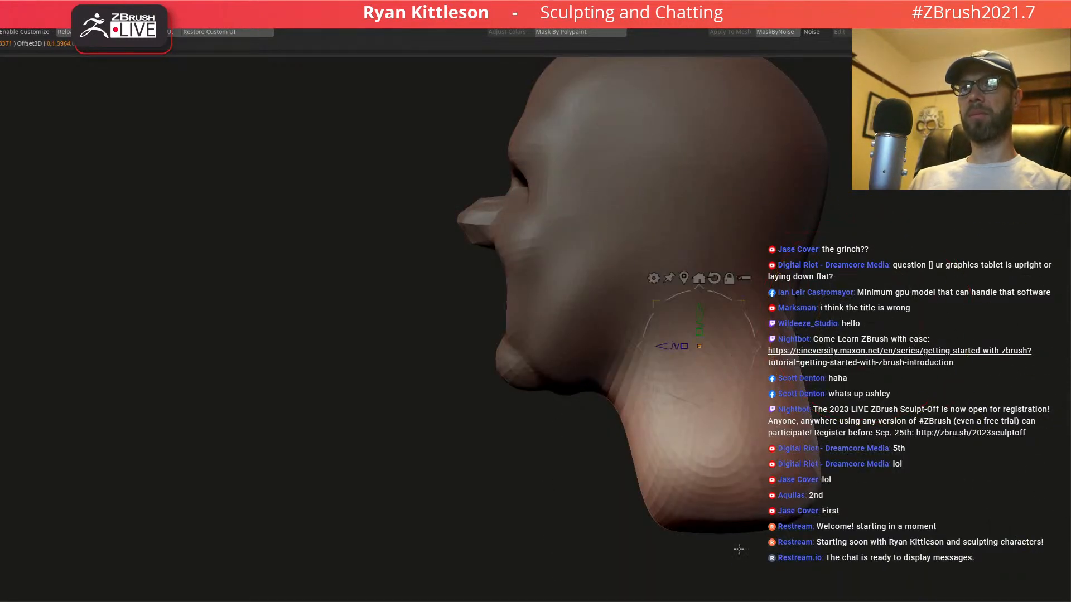
click(684, 278)
- Tilt, slim and reposition the neck with the gizmo, and clear the mask from the head
right_drag(691, 290, 830, 304)
drag(775, 307, 740, 322)
drag(731, 368, 747, 411)
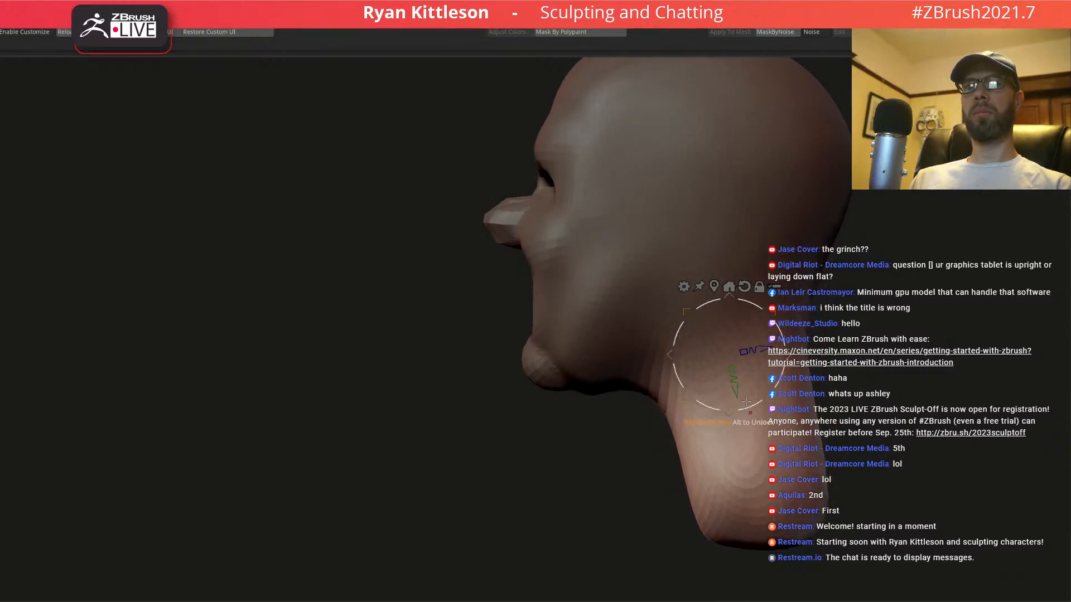
drag(774, 313, 765, 320)
key(ctrl+z)
alt+drag(731, 368, 723, 335)
key(q)
right_drag(667, 363, 703, 344)
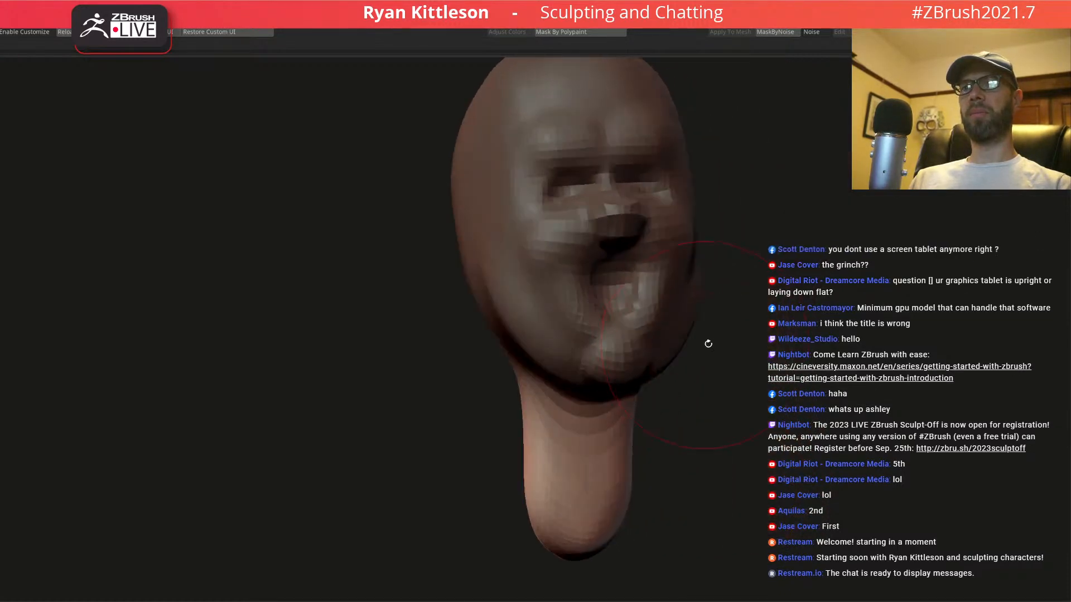
ctrl+drag(702, 344, 701, 340)
mouse_move(701, 340)
right_down()
mouse_move(685, 325)
mouse_move(645, 337)
right_up()
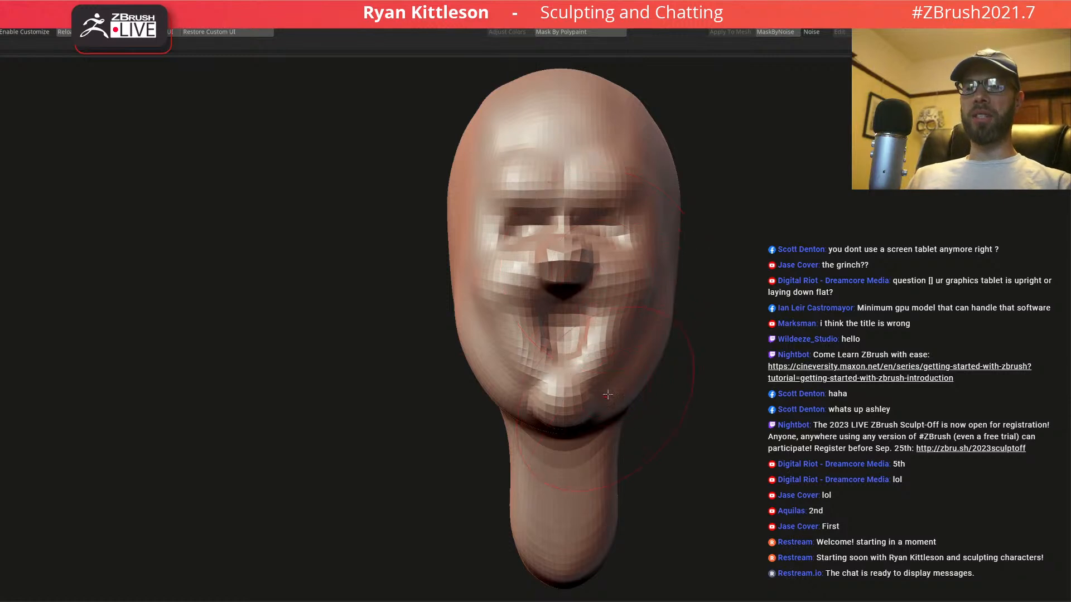
- Flatten the rounded lower end of the neck with the gizmo and return to sculpting
right_drag(618, 414, 554, 421)
alt+right_drag(668, 394, 546, 265)
key(w)
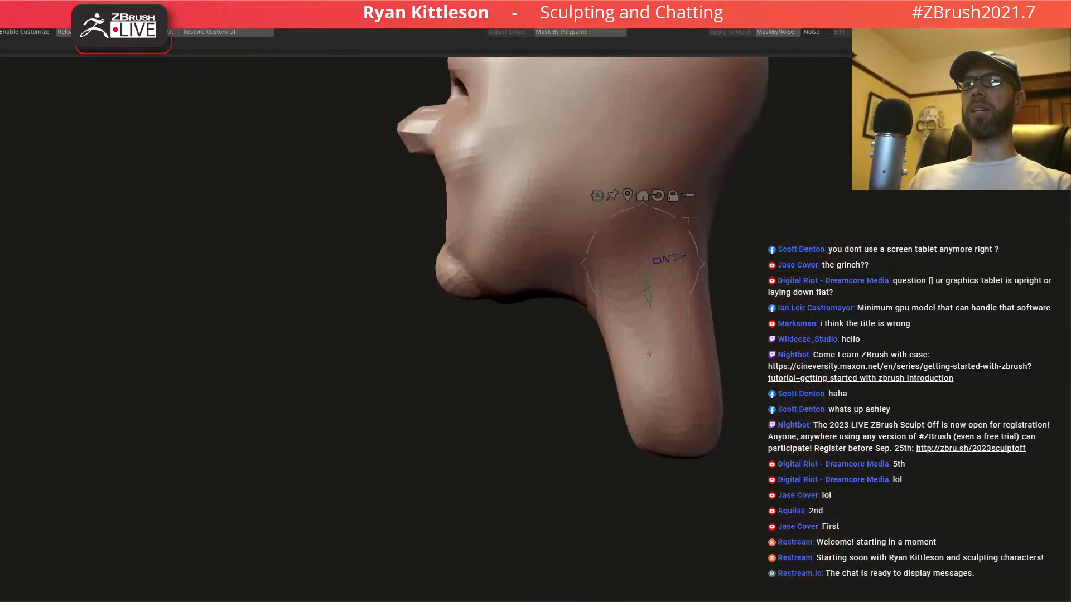
drag(645, 282, 636, 225)
key(ctrl+z)
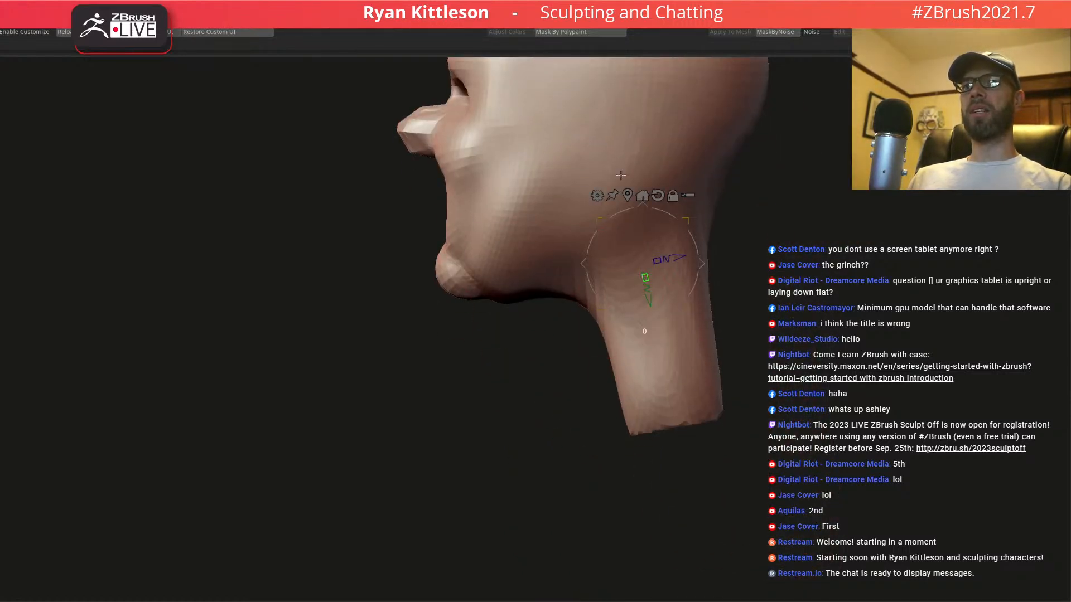
key(q)
- Adjust the brush and push in both sides of the lower jaw to narrow it toward the chin
right_drag(677, 291, 578, 311)
alt+right_drag(561, 266, 589, 352)
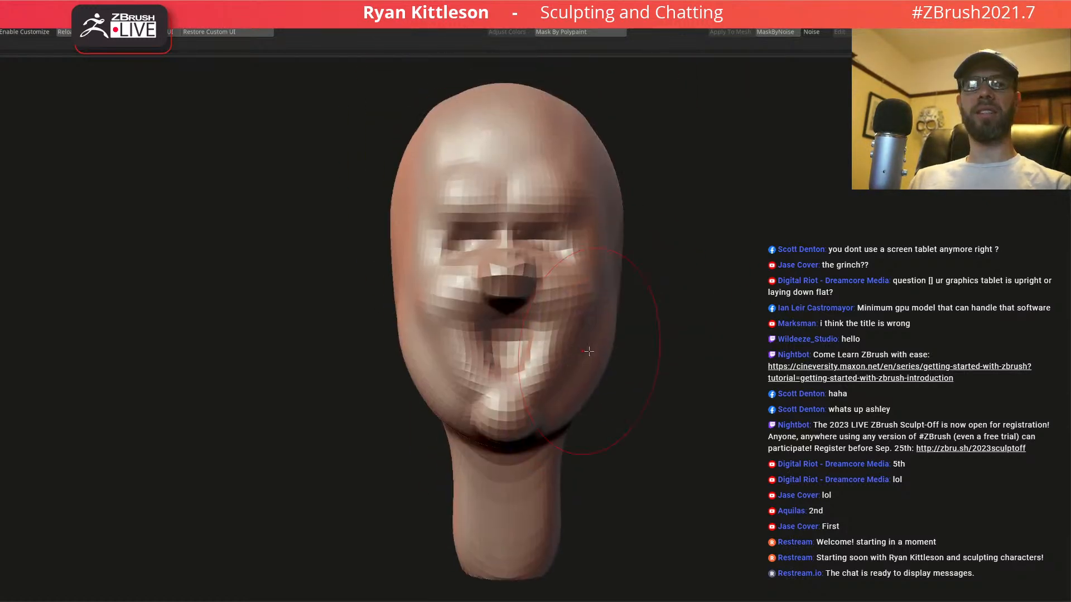
right_drag(486, 284, 422, 314)
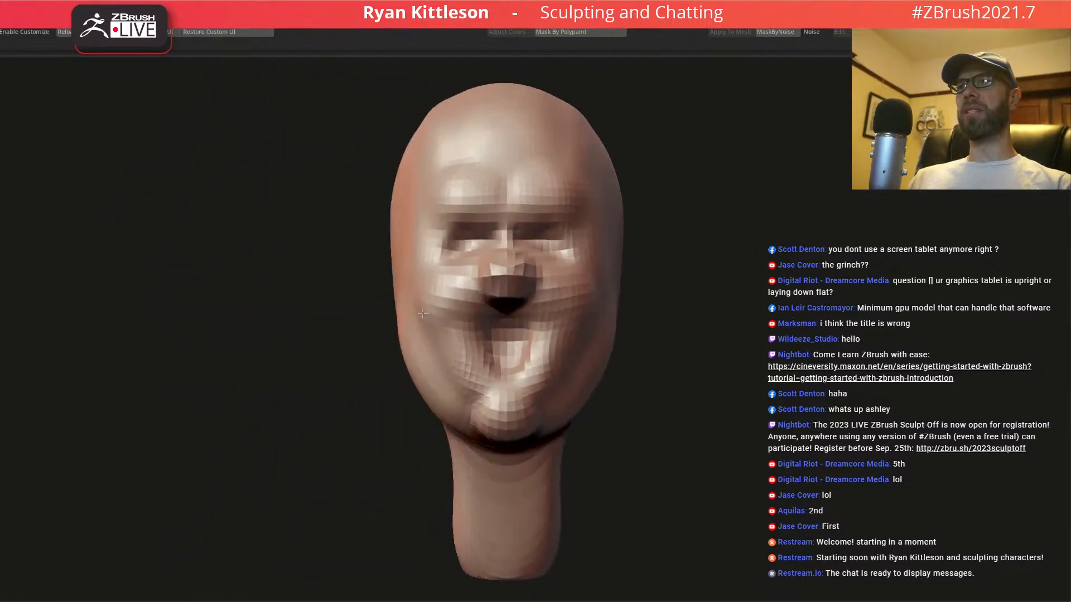
key(space)
click(581, 388)
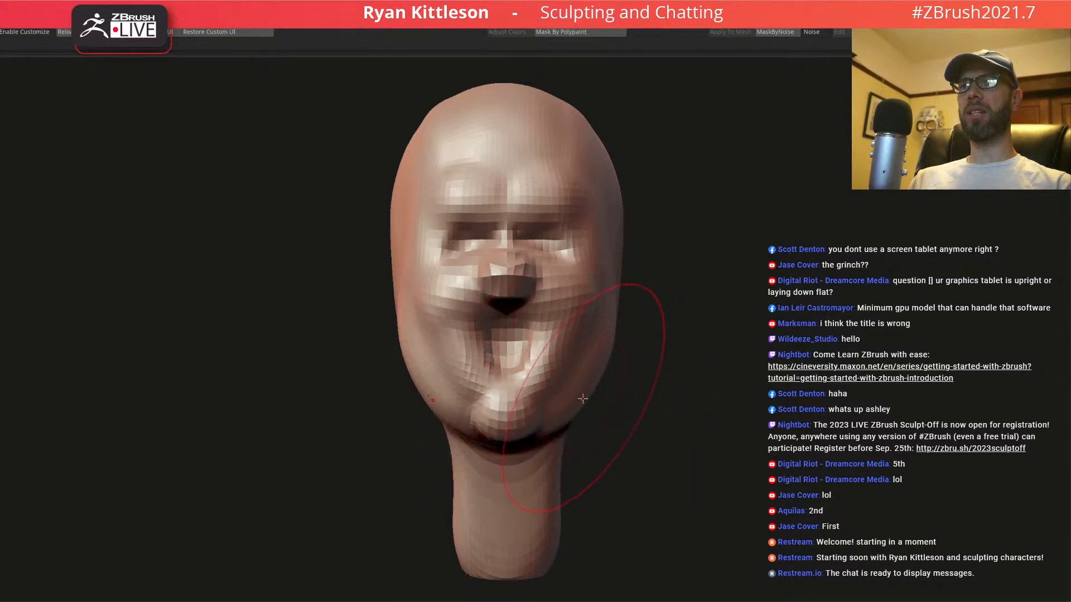
key(space)
click(570, 409)
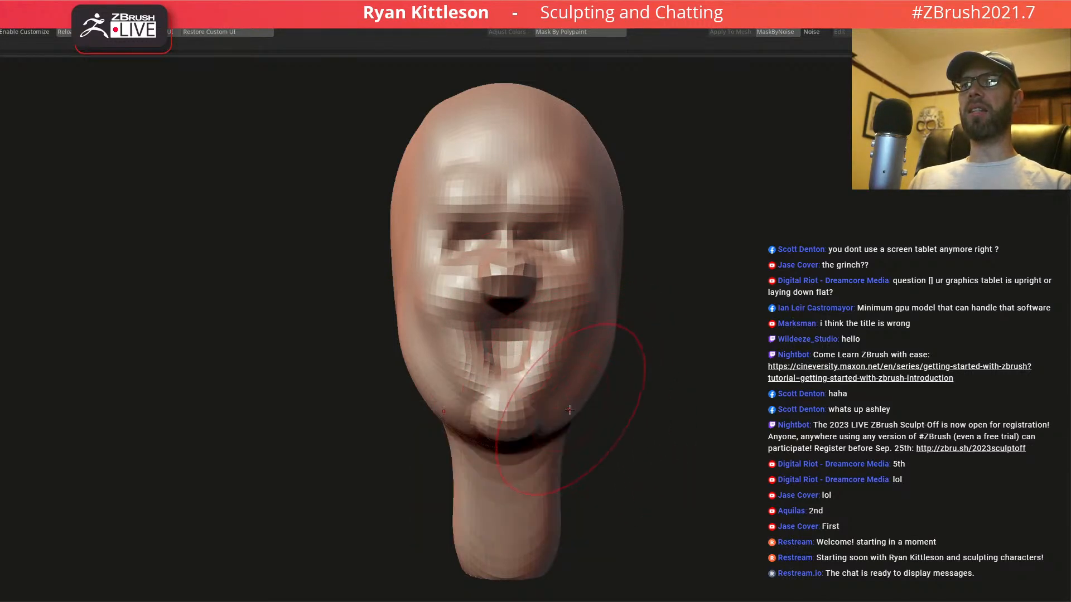
mouse_move(567, 413)
mouse_down()
mouse_move(560, 405)
mouse_move(573, 381)
mouse_up()
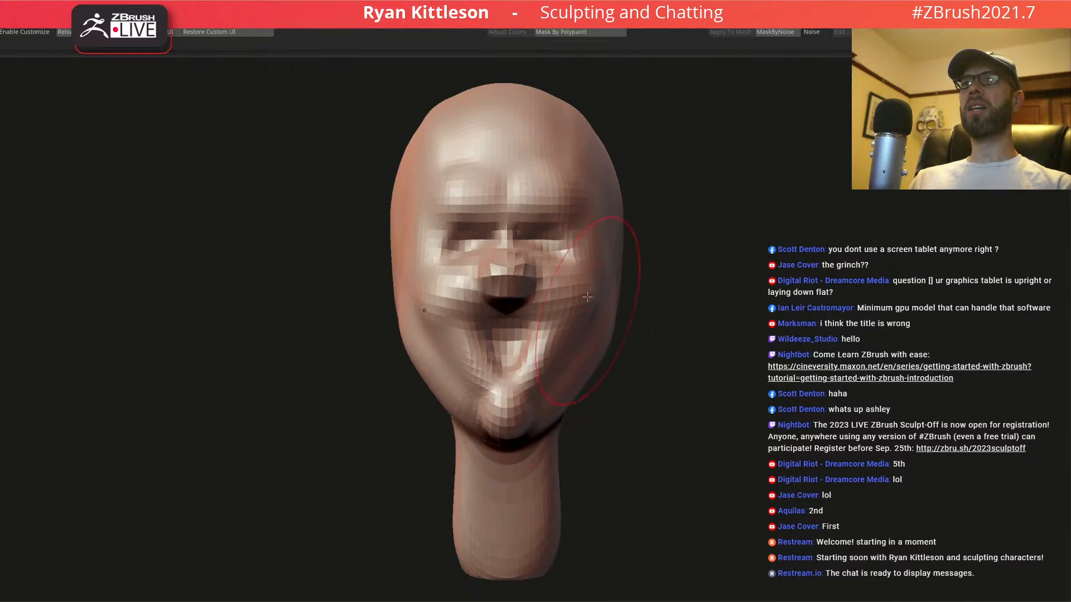
- Subdivide the head mesh to gain finer resolution for the facial features
right_drag(549, 298, 573, 243)
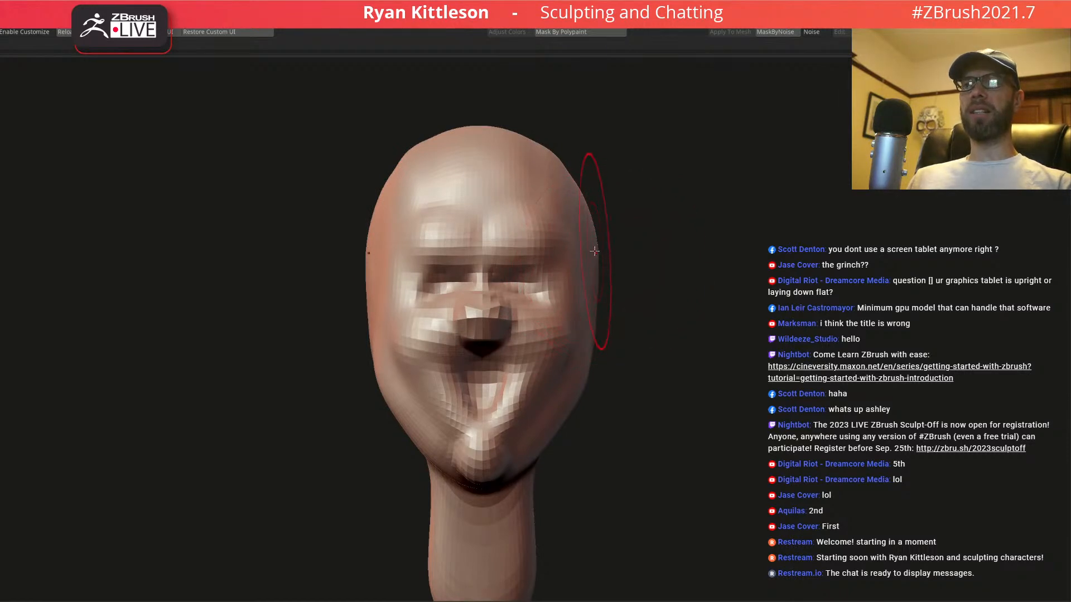
right_drag(560, 258, 516, 254)
right_drag(577, 295, 546, 284)
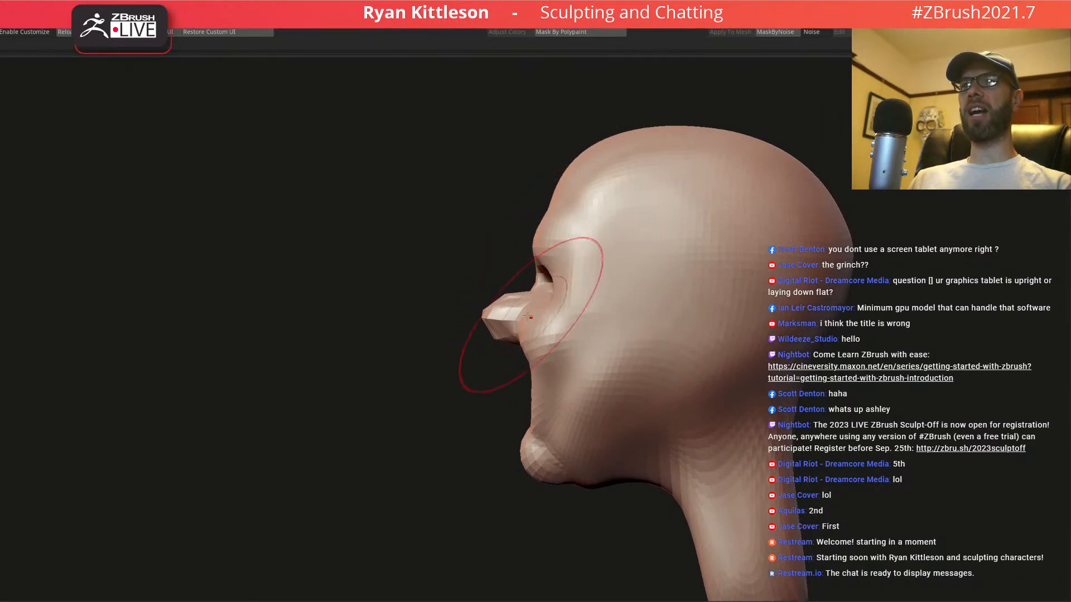
mouse_move(506, 313)
right_down()
mouse_move(475, 311)
mouse_move(506, 319)
right_up()
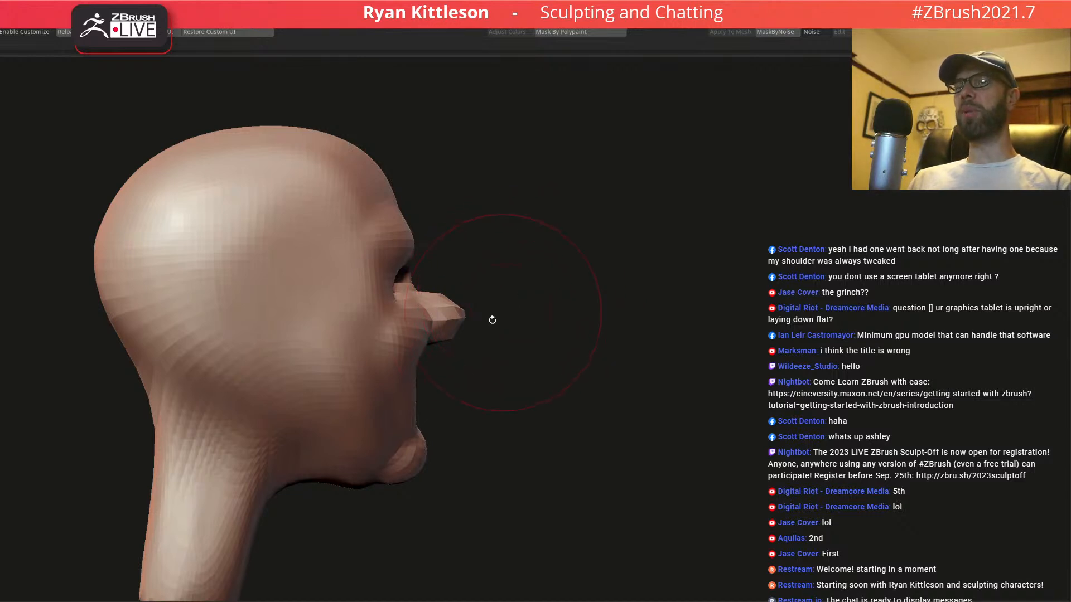
mouse_move(507, 330)
mouse_down()
mouse_move(474, 329)
mouse_move(523, 323)
mouse_up()
mouse_move(525, 324)
ctrl+right_down()
mouse_move(472, 327)
mouse_move(528, 329)
ctrl+right_up()
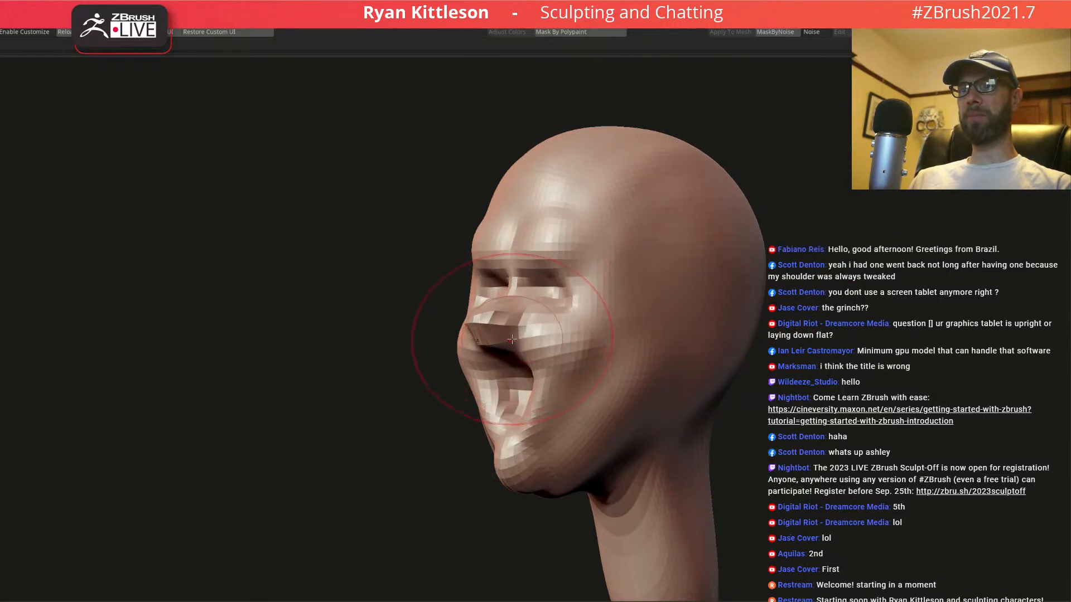
mouse_move(512, 338)
right_down()
mouse_move(527, 329)
mouse_move(507, 307)
mouse_move(491, 340)
right_up()
key(ctrl+d)
right_drag(399, 303, 347, 299)
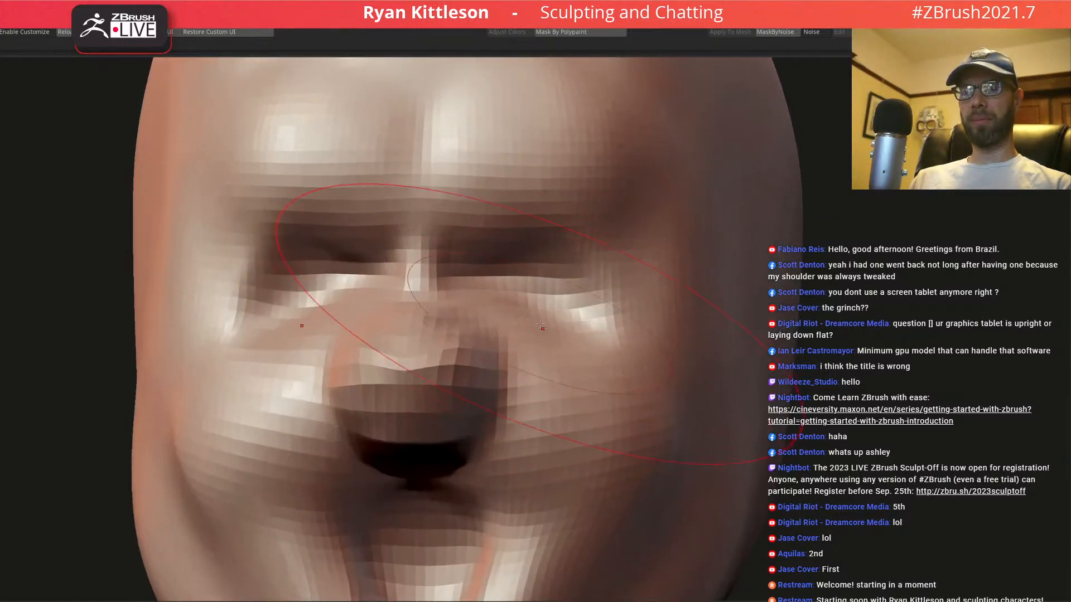
ctrl+right_drag(534, 326, 526, 285)
drag(526, 286, 527, 285)
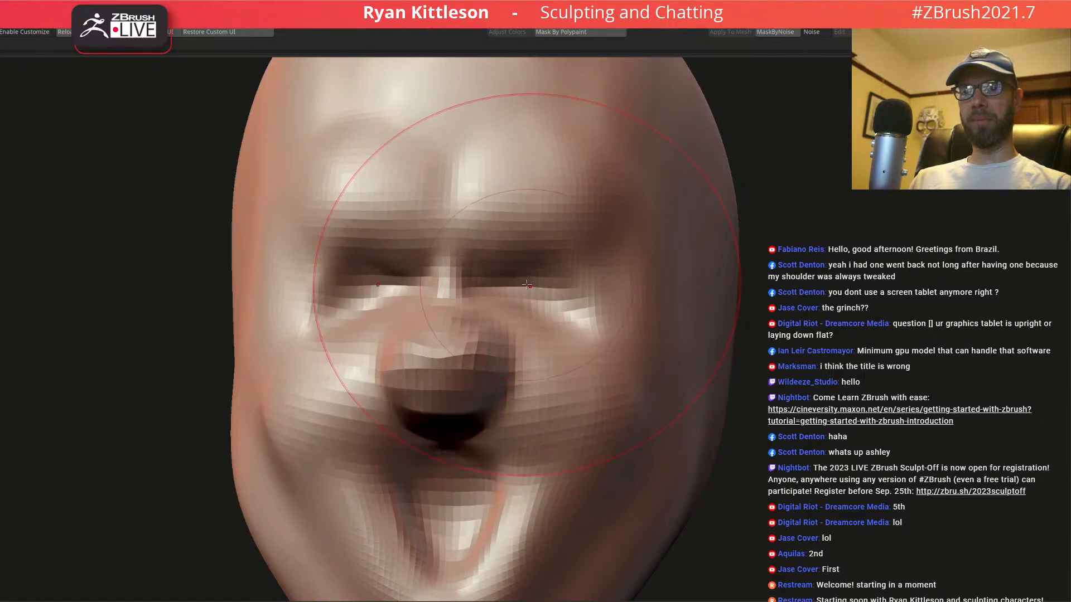
mouse_move(522, 292)
ctrl+right_down()
mouse_move(502, 322)
mouse_move(441, 295)
mouse_move(492, 277)
mouse_move(531, 280)
ctrl+right_up()
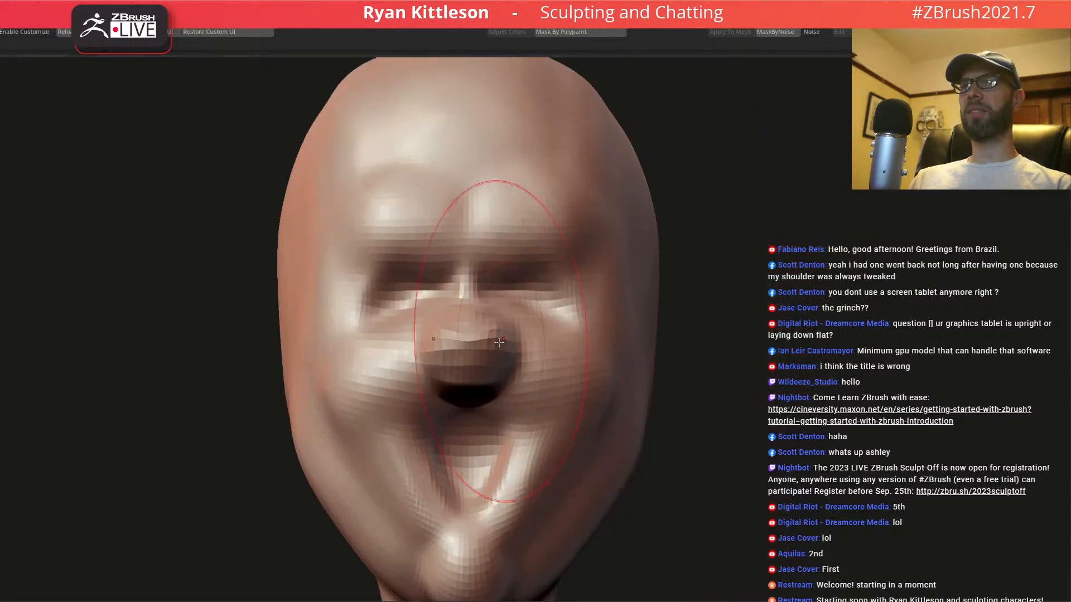
- Sculpt the blocky nose into a large round bulb, shaping it from the front and the side
mouse_move(425, 326)
right_down()
mouse_move(513, 330)
mouse_move(461, 334)
right_up()
key(space)
mouse_move(468, 334)
mouse_down()
mouse_move(459, 334)
mouse_move(485, 336)
mouse_up()
right_drag(485, 337, 456, 346)
drag(455, 355, 463, 341)
right_drag(463, 341, 461, 318)
drag(459, 313, 475, 313)
mouse_move(474, 312)
right_down()
mouse_move(450, 311)
mouse_move(507, 295)
mouse_move(538, 331)
mouse_move(597, 344)
right_up()
drag(629, 383, 640, 355)
mouse_move(640, 355)
right_down()
mouse_move(638, 366)
mouse_move(597, 346)
right_up()
mouse_move(597, 345)
mouse_down()
mouse_move(606, 331)
mouse_move(545, 406)
mouse_move(485, 318)
mouse_move(518, 302)
mouse_up()
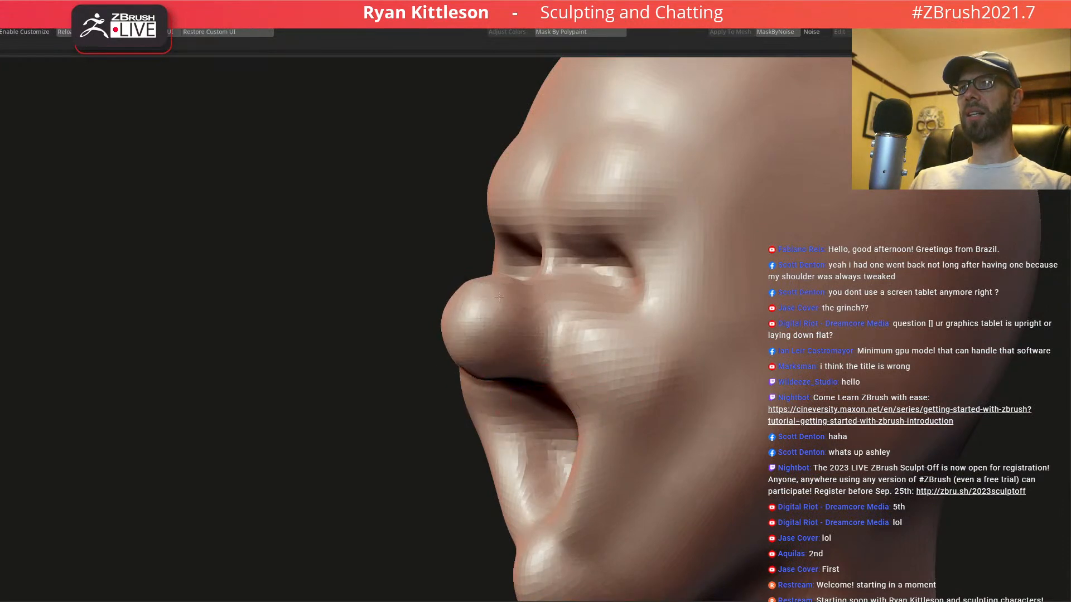
- Refine the cheek beside the nose and the area below the eye with a smaller brush
ctrl+right_drag(719, 356, 645, 340)
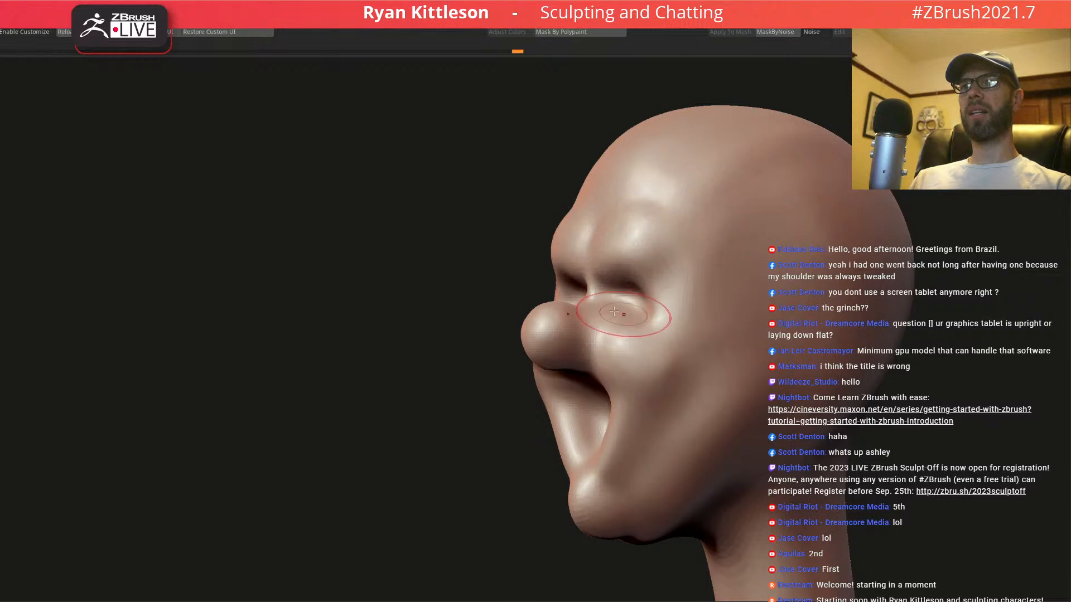
mouse_move(601, 328)
right_down()
mouse_move(577, 273)
mouse_move(574, 301)
mouse_move(605, 307)
mouse_move(563, 355)
right_up()
key(space)
drag(572, 307, 566, 306)
right_drag(578, 293, 570, 278)
key(space)
mouse_move(570, 278)
mouse_down()
mouse_move(560, 278)
mouse_move(579, 268)
mouse_move(536, 333)
mouse_move(505, 353)
mouse_move(524, 415)
mouse_move(504, 294)
mouse_move(523, 385)
mouse_up()
key(space)
- Widen the open mouth beneath the nose and round out its inner form and edges
mouse_move(531, 283)
right_down()
mouse_move(557, 288)
mouse_move(513, 293)
right_up()
drag(512, 294, 503, 293)
ctrl+right_drag(580, 317, 570, 331)
right_click(513, 318)
mouse_move(494, 365)
right_down()
mouse_move(509, 371)
mouse_move(501, 384)
mouse_move(462, 390)
mouse_move(486, 358)
right_up()
drag(486, 357, 507, 342)
mouse_move(497, 341)
right_down()
mouse_move(520, 325)
mouse_move(512, 297)
right_up()
alt+right_drag(439, 284, 512, 321)
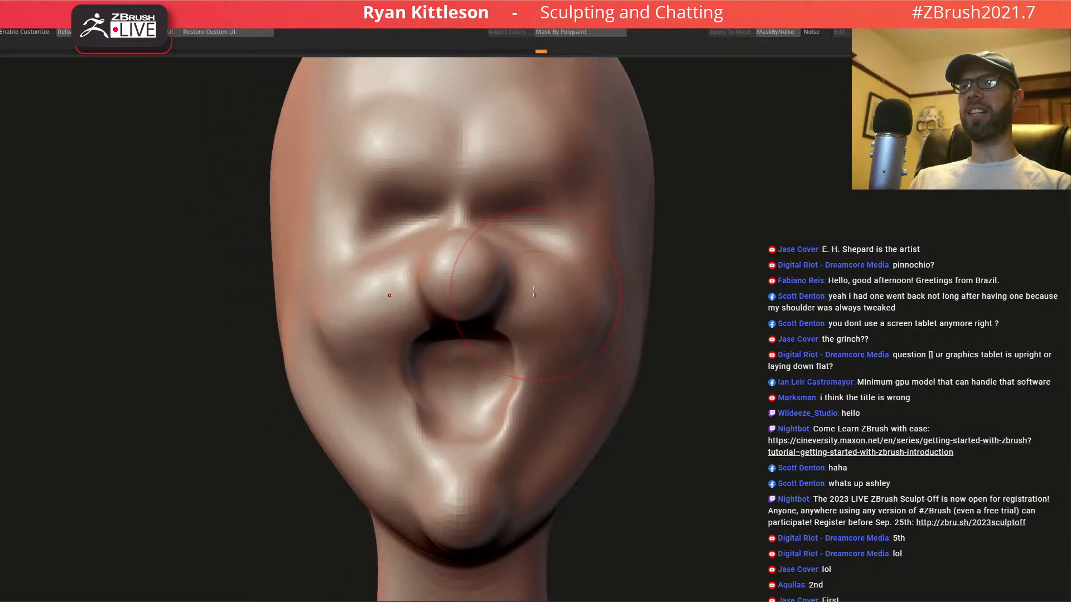
- Fill out the cheeks and carve the contour behind the jaw up the side of the head
ctrl+right_drag(515, 271, 522, 404)
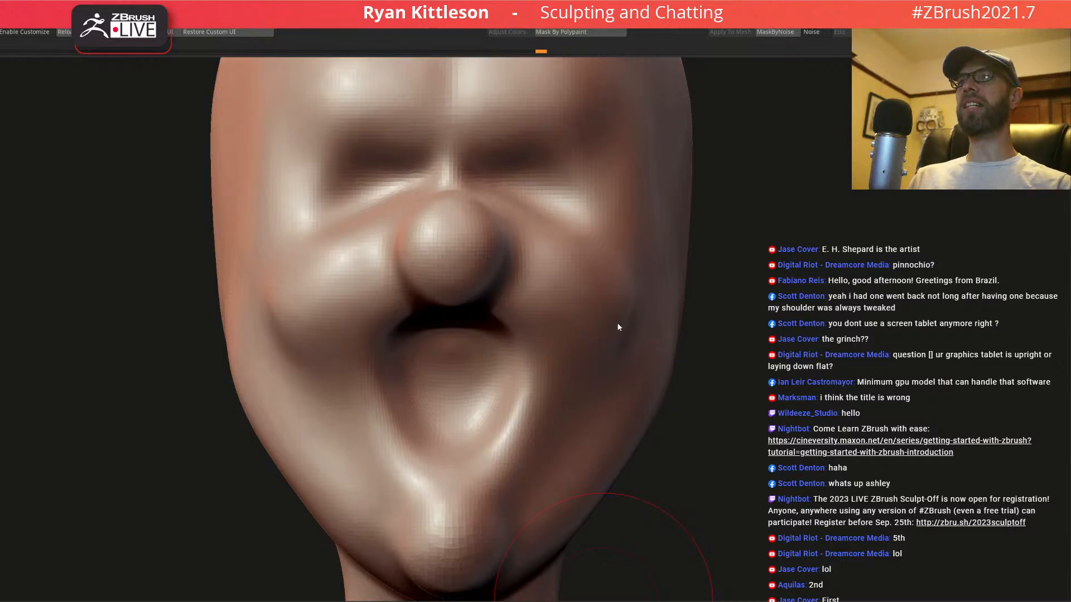
mouse_move(590, 312)
right_down()
mouse_move(544, 321)
mouse_move(608, 298)
mouse_move(606, 340)
mouse_move(586, 329)
right_up()
mouse_move(662, 371)
ctrl+right_down()
mouse_move(667, 389)
mouse_move(582, 326)
mouse_move(620, 313)
mouse_move(568, 341)
ctrl+right_up()
mouse_move(568, 341)
ctrl+right_down()
mouse_move(592, 311)
mouse_move(545, 322)
mouse_move(585, 319)
ctrl+right_up()
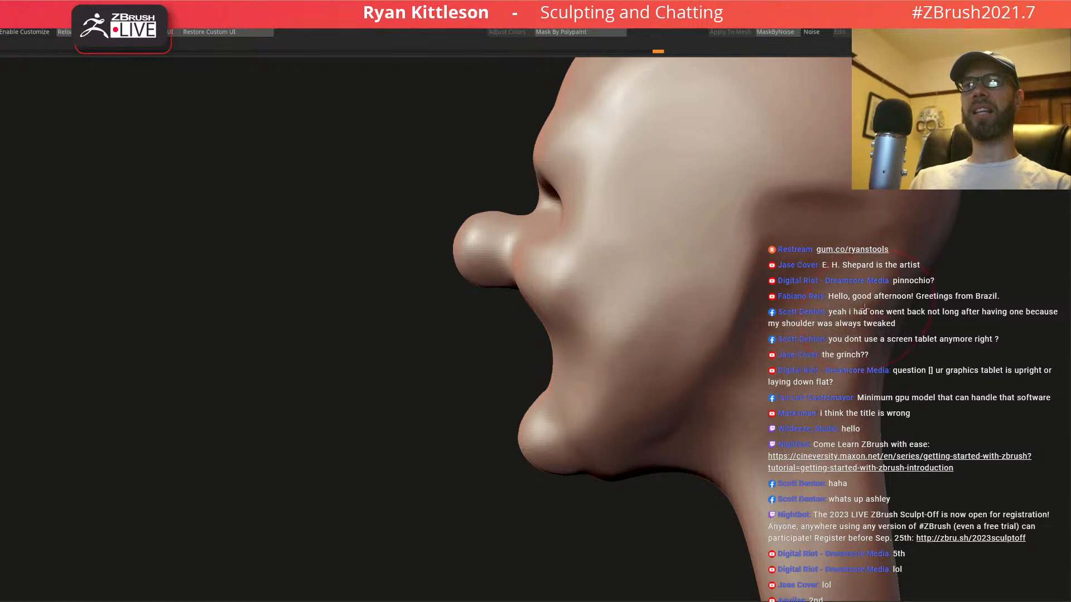
right_drag(859, 340, 722, 267)
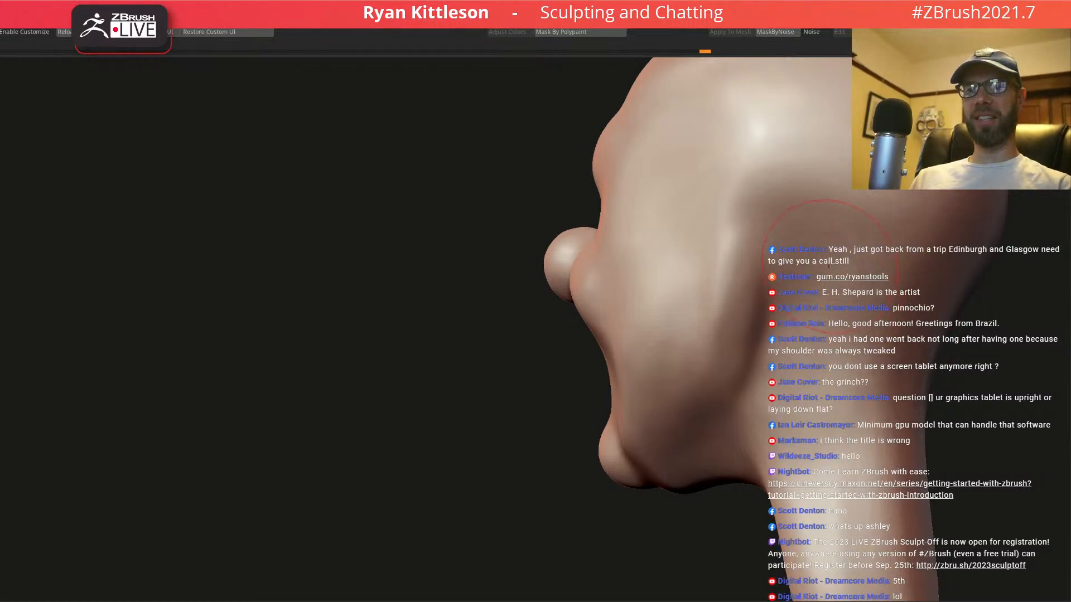
ctrl+right_drag(827, 254, 825, 234)
right_drag(725, 257, 791, 248)
right_drag(703, 274, 627, 273)
- Resize the brush and build up the brow bulges with arched creases above them
mouse_move(619, 223)
right_down()
mouse_move(679, 212)
mouse_move(656, 223)
mouse_move(662, 215)
right_up()
key(space)
drag(655, 204, 641, 205)
right_drag(641, 204, 640, 252)
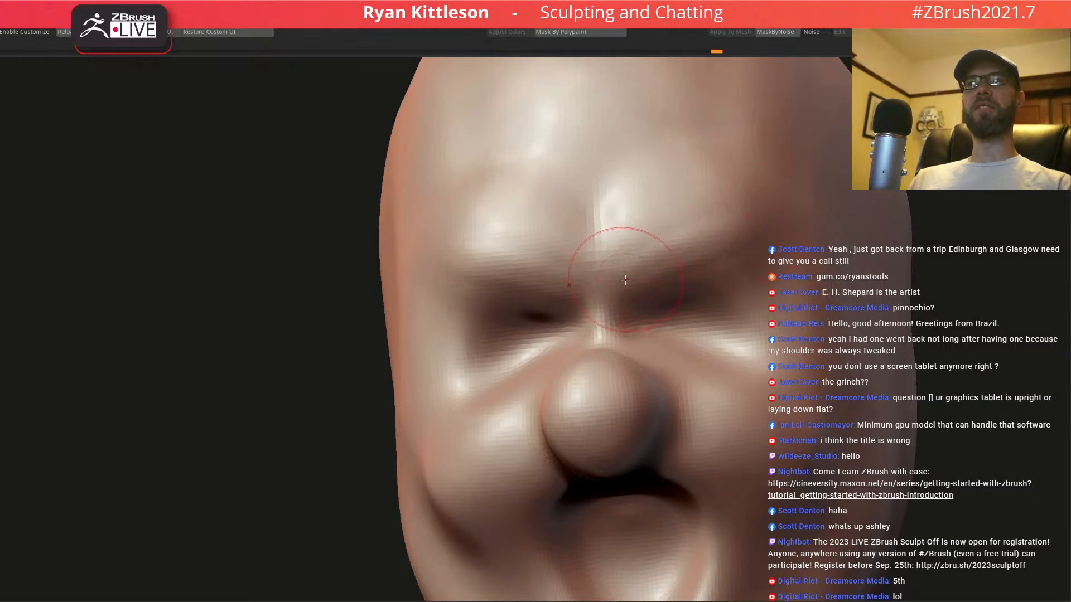
mouse_move(670, 236)
mouse_down()
mouse_move(652, 178)
mouse_move(626, 221)
mouse_up()
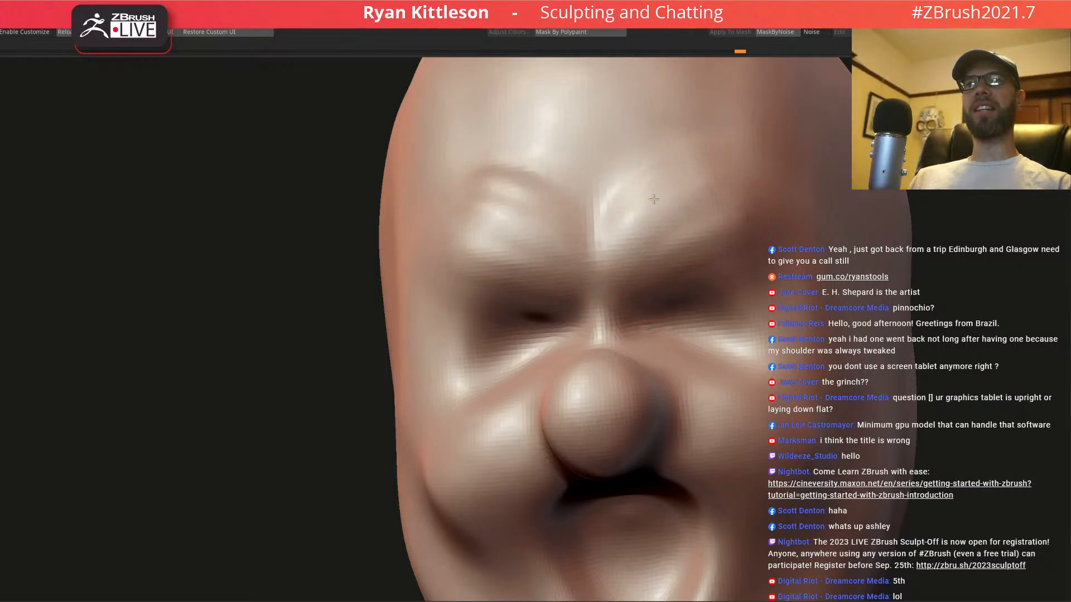
drag(789, 182, 641, 262)
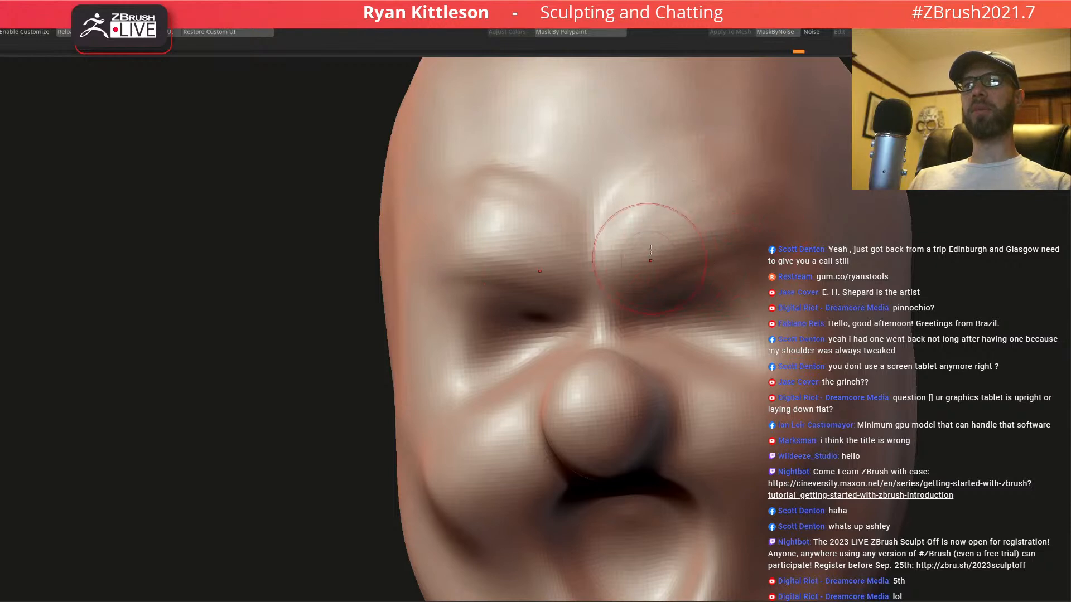
- Define the brow forms further from the side, shaping the outer brow toward the temple
mouse_move(719, 205)
right_down()
mouse_move(619, 202)
mouse_move(647, 198)
right_up()
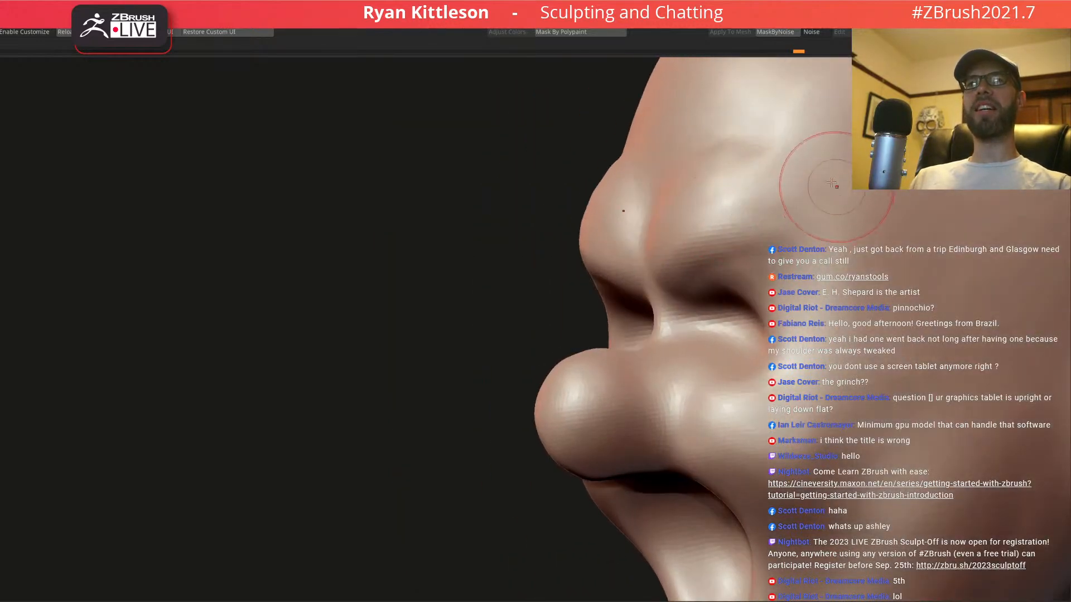
mouse_move(775, 202)
right_down()
mouse_move(693, 168)
mouse_move(650, 274)
right_up()
right_click(659, 254)
drag(662, 259, 666, 259)
mouse_move(588, 276)
mouse_down()
mouse_move(618, 251)
mouse_move(750, 243)
mouse_up()
mouse_move(719, 273)
ctrl+right_down()
mouse_move(676, 246)
mouse_move(709, 276)
mouse_move(622, 233)
mouse_move(585, 243)
mouse_move(642, 256)
ctrl+right_up()
drag(660, 261, 622, 242)
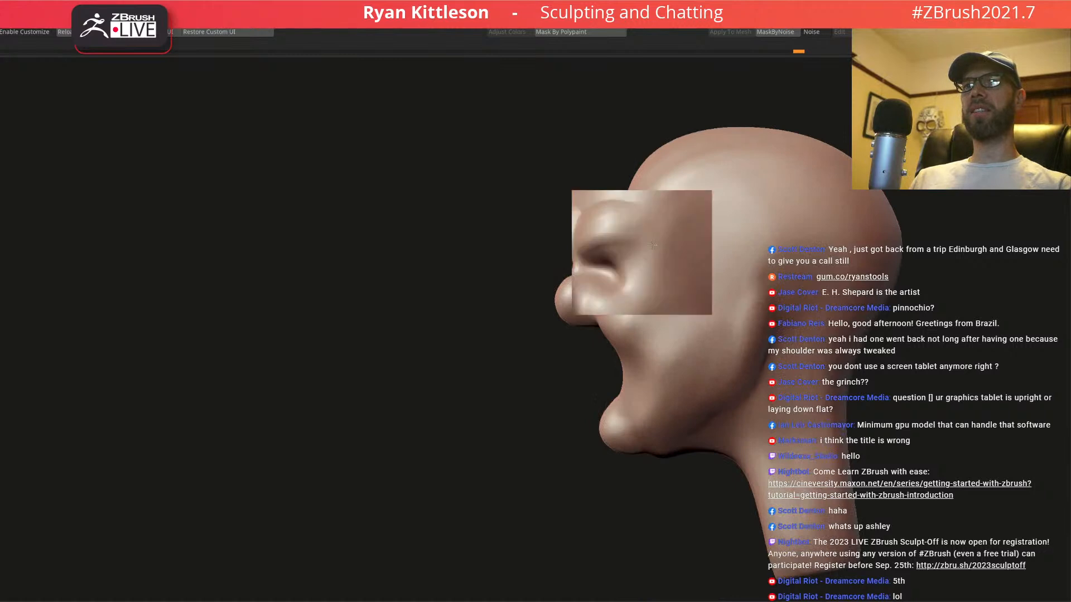
- Resize the brush and carve arched creases beneath both brows, running from the nose bridge to the outer eye area
ctrl+right_drag(591, 282, 642, 313)
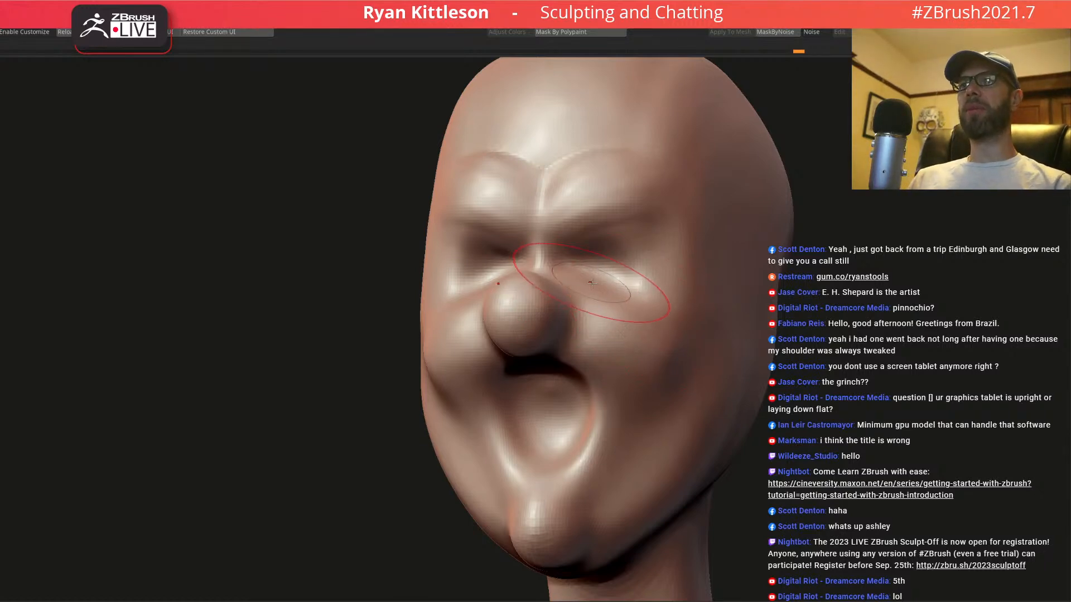
right_drag(591, 295, 612, 281)
right_drag(609, 323, 628, 297)
right_drag(637, 251, 667, 234)
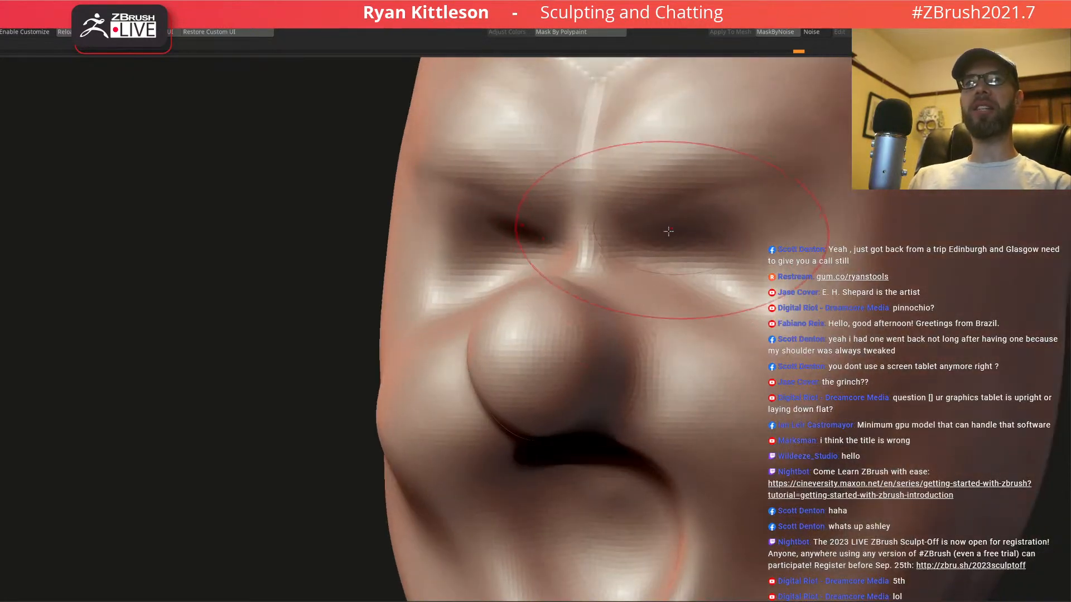
key(space)
mouse_move(665, 232)
mouse_down()
mouse_move(649, 232)
mouse_move(661, 231)
mouse_up()
right_drag(648, 237, 613, 178)
mouse_move(617, 245)
mouse_down()
mouse_move(733, 194)
mouse_move(816, 191)
mouse_up()
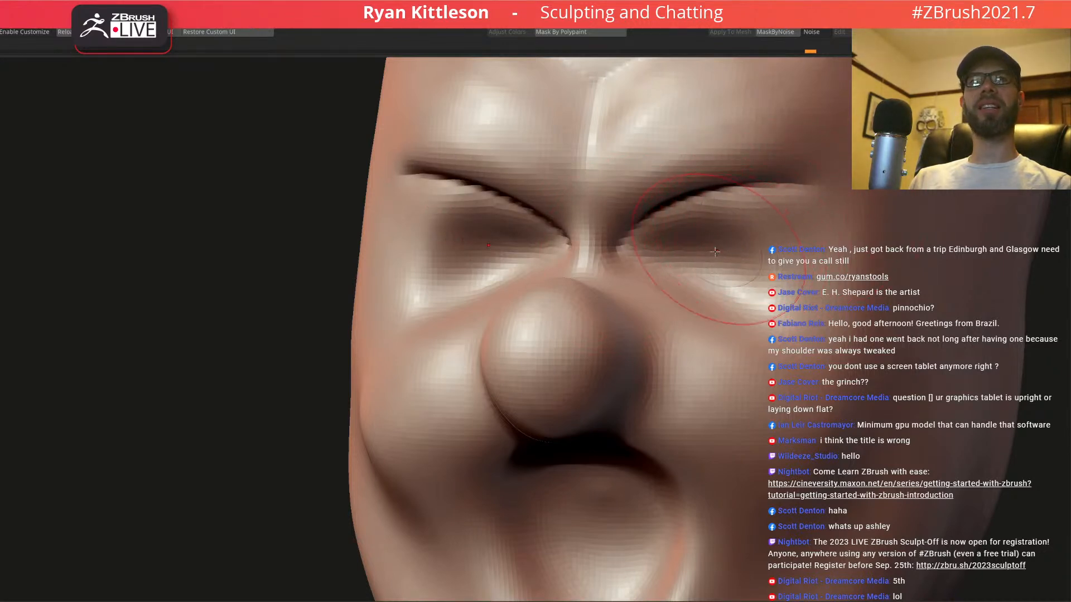
- Hollow out round eye sockets beneath the brow creases and place a sphere eyeball in each socket
key(space)
drag(718, 259, 720, 267)
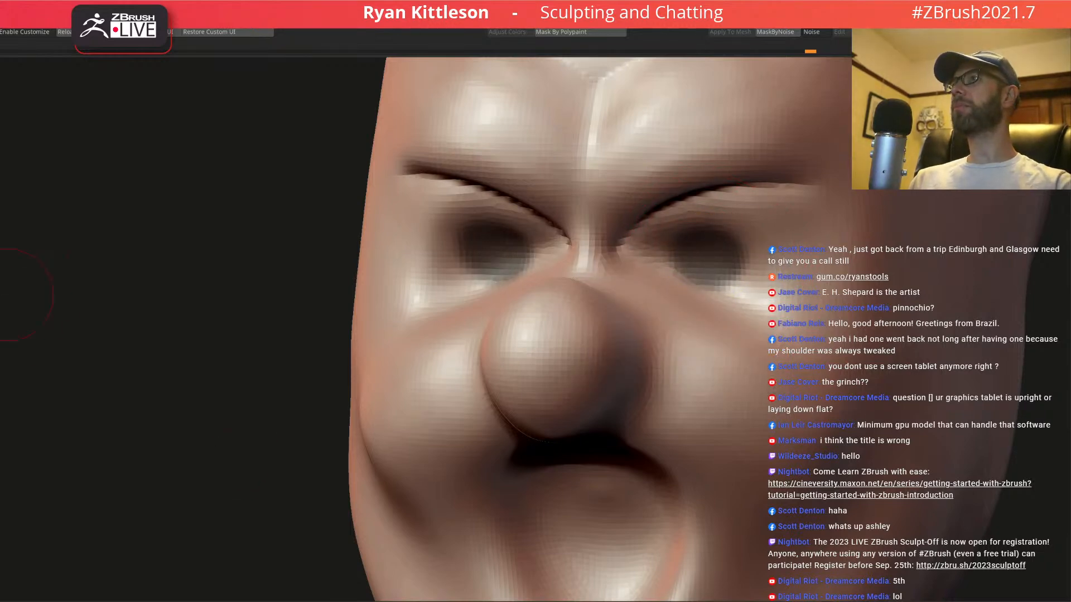
key(ctrl+w)
ctrl+shift+click(814, 236)
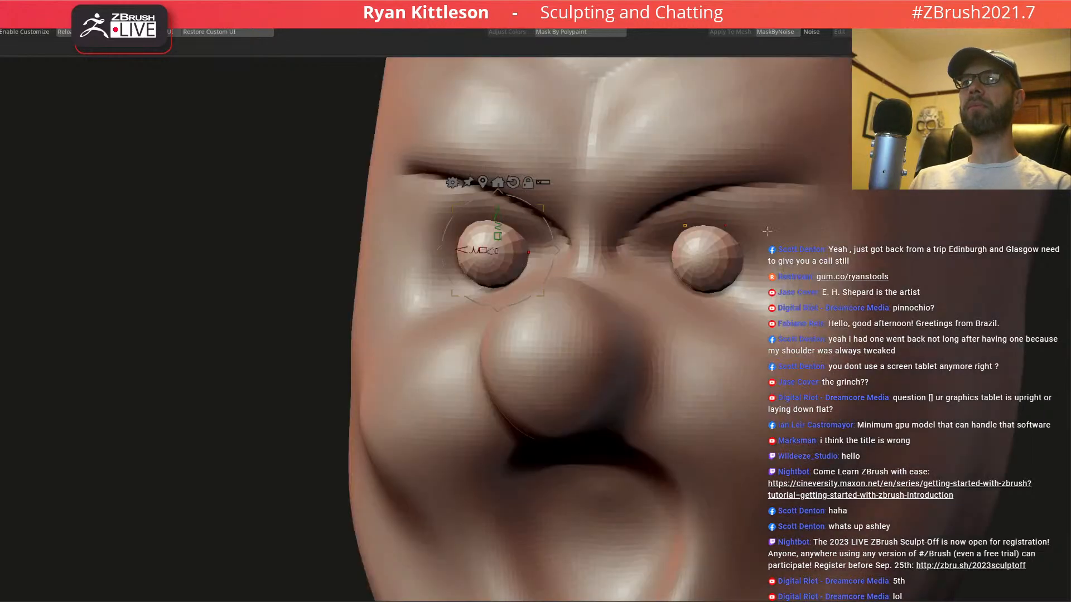
- Enlarge the eyeballs slightly and set them deeper into the sockets, checking from the side and front
right_drag(718, 260, 758, 266)
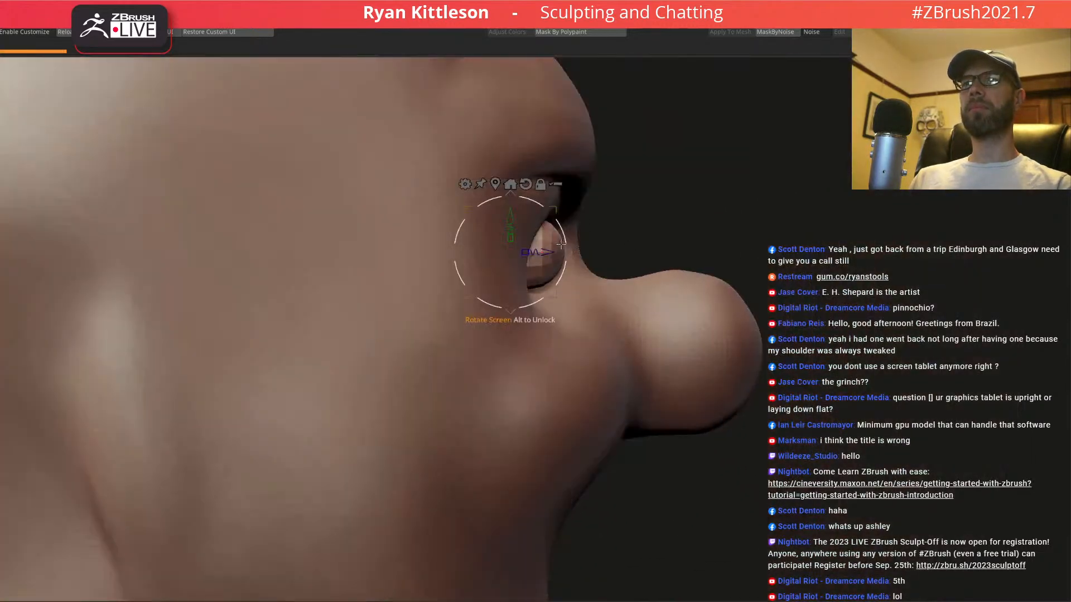
drag(558, 207, 570, 208)
key(ctrl+z)
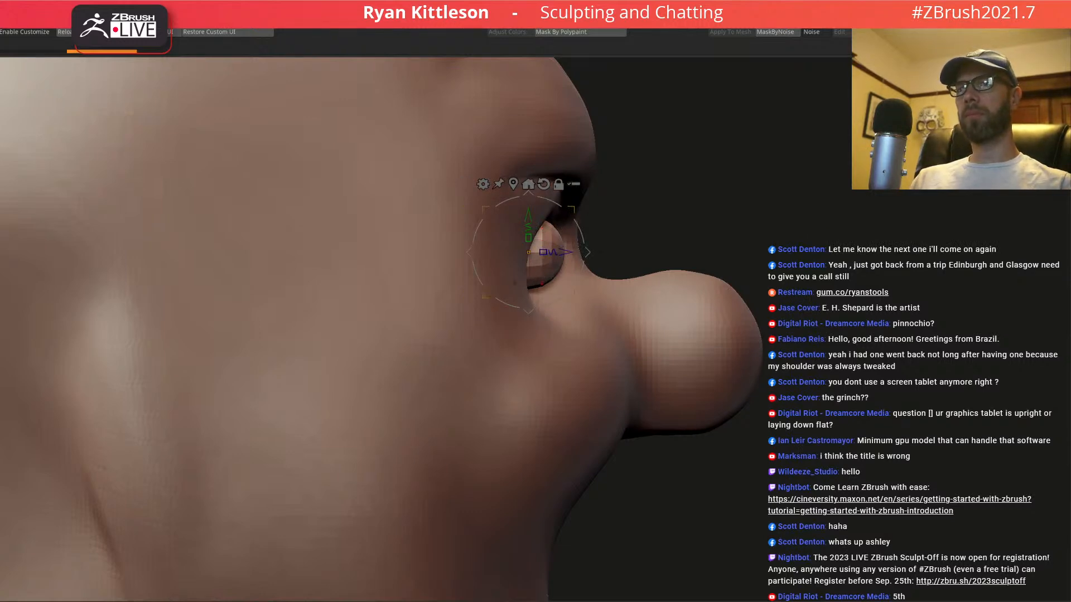
drag(574, 207, 578, 207)
shift+right_drag(638, 165, 629, 165)
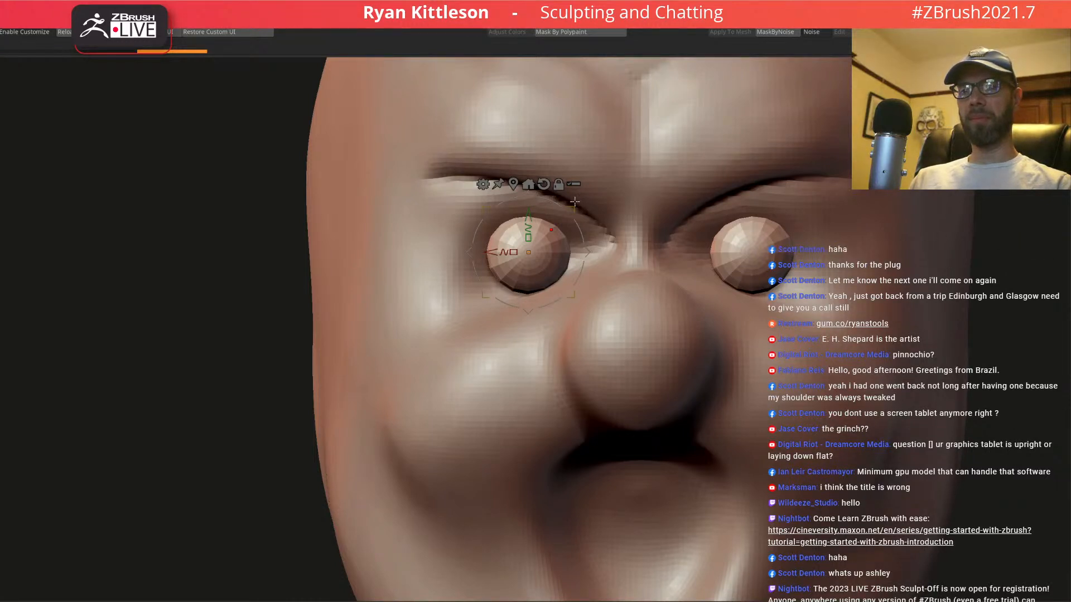
drag(571, 208, 576, 204)
right_drag(633, 246, 581, 243)
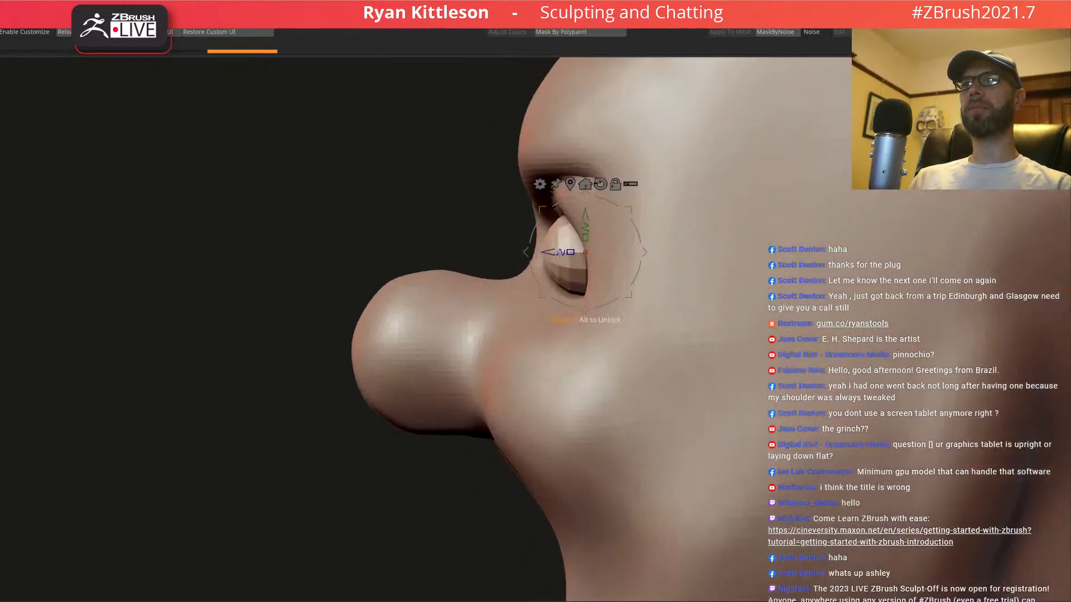
drag(548, 252, 573, 251)
- Return to sculpting the head and shape the sockets around the eyeballs, hollowing the area beside the outer corners
key(q)
mouse_move(574, 251)
right_down()
mouse_move(711, 195)
mouse_move(602, 246)
right_up()
key(space)
drag(601, 248, 595, 249)
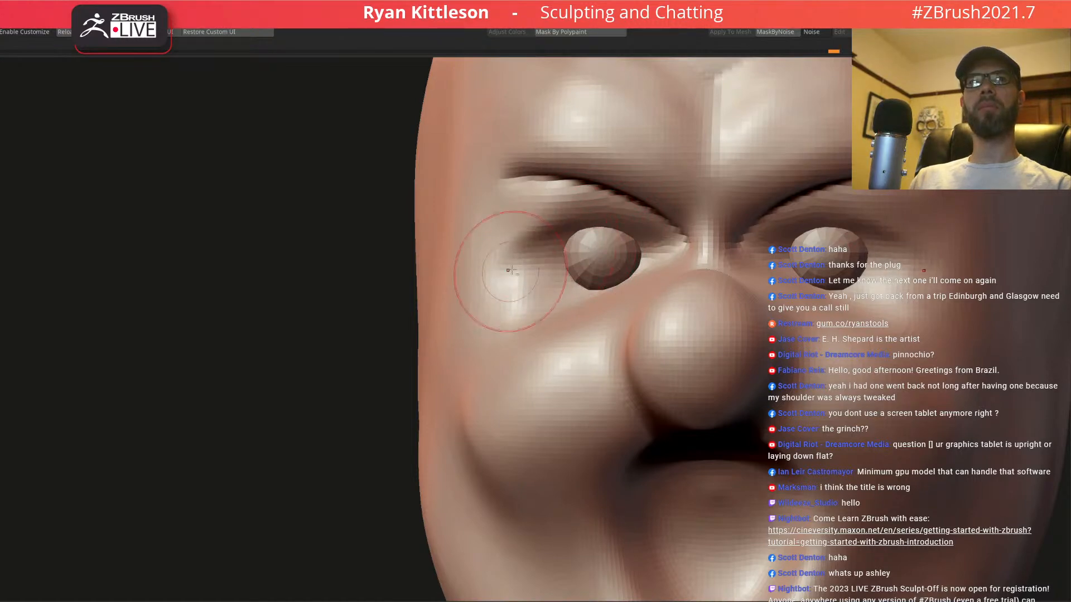
right_drag(531, 270, 563, 269)
mouse_move(536, 251)
mouse_down()
mouse_move(533, 276)
mouse_move(553, 265)
mouse_up()
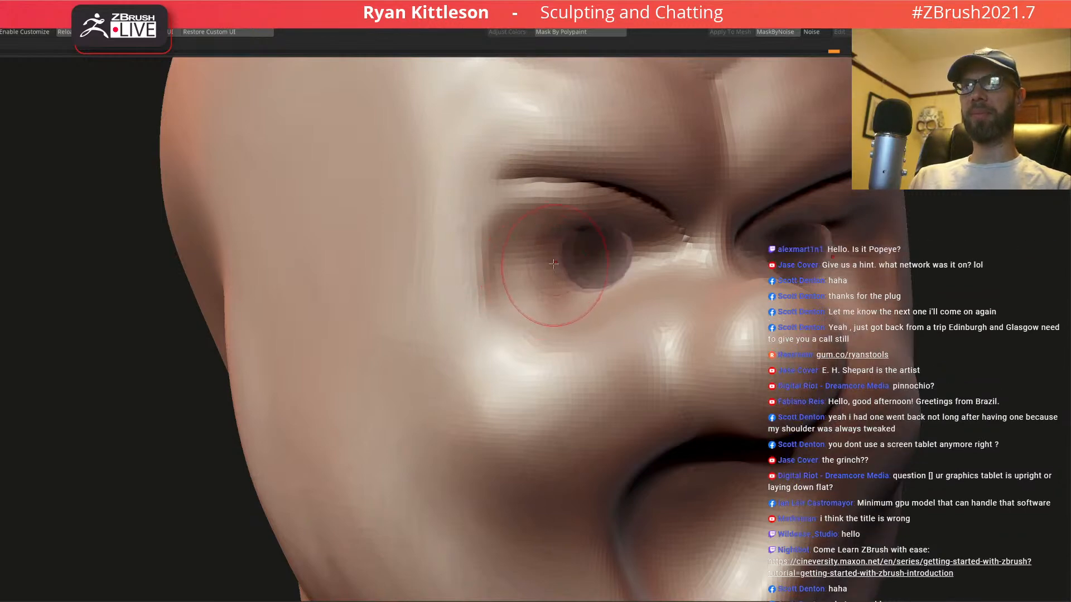
right_drag(554, 275, 516, 269)
drag(506, 245, 524, 284)
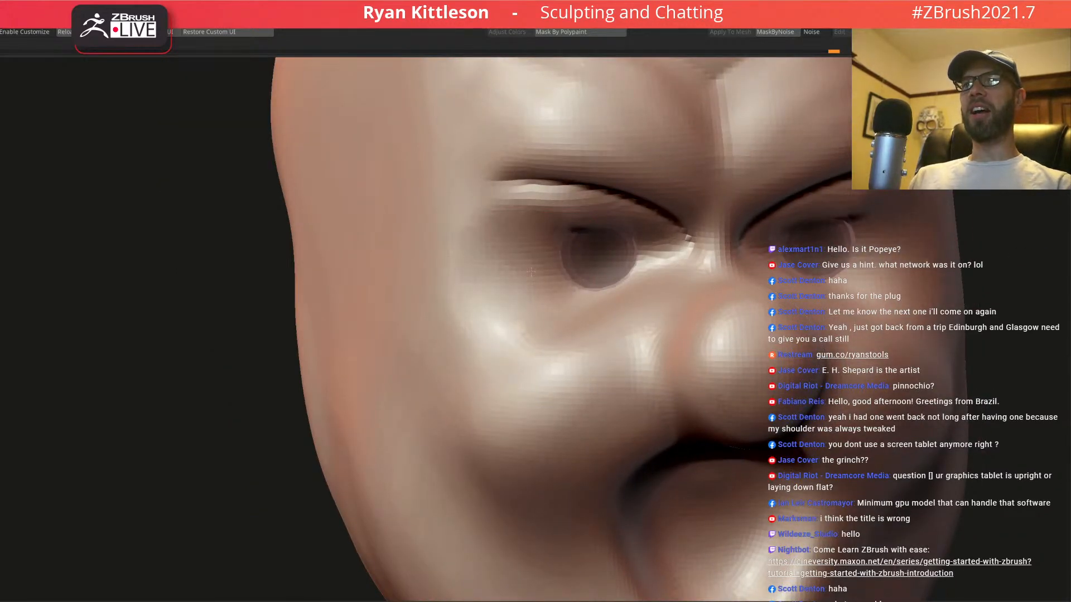
mouse_move(632, 247)
right_down()
mouse_move(639, 223)
mouse_move(667, 223)
mouse_move(639, 258)
right_up()
drag(600, 240, 598, 226)
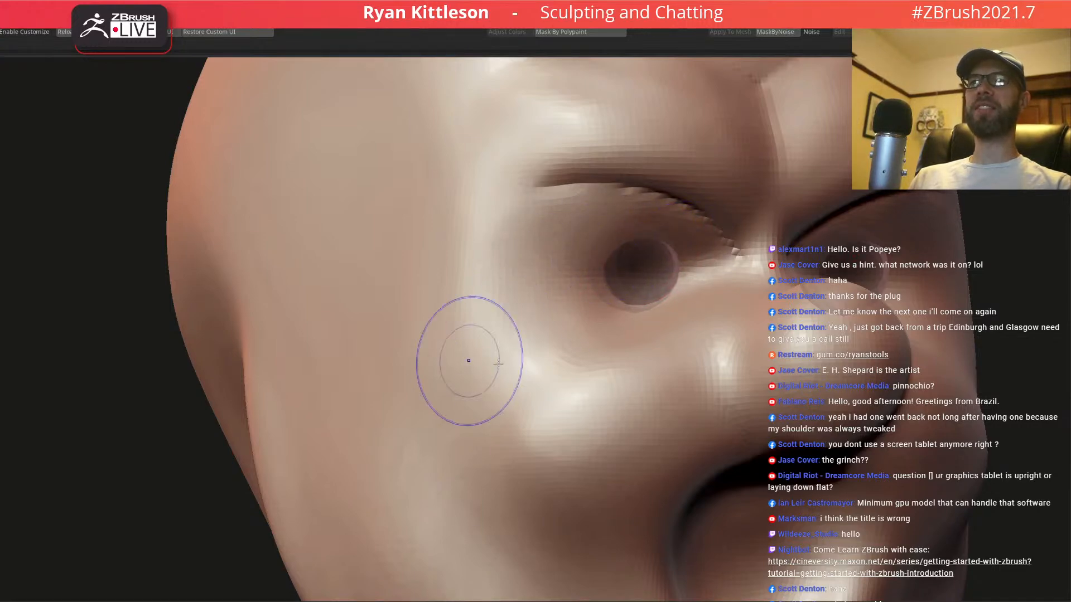
- Form the upper eyelid edge over the eyeball and carve a fold from the outer brow down to the eye corner
mouse_move(609, 287)
ctrl+right_down()
mouse_move(610, 262)
mouse_move(652, 286)
ctrl+right_up()
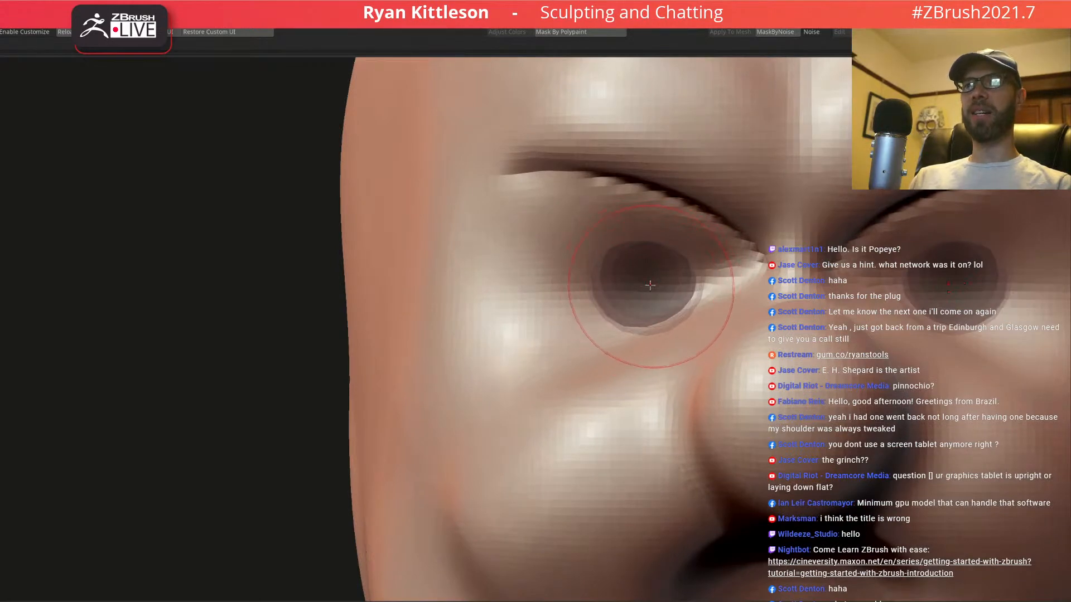
mouse_move(642, 278)
mouse_down()
mouse_move(633, 258)
mouse_move(678, 262)
mouse_move(691, 300)
mouse_move(606, 304)
mouse_up()
mouse_move(640, 258)
right_down()
mouse_move(689, 234)
mouse_move(708, 248)
right_up()
key(space)
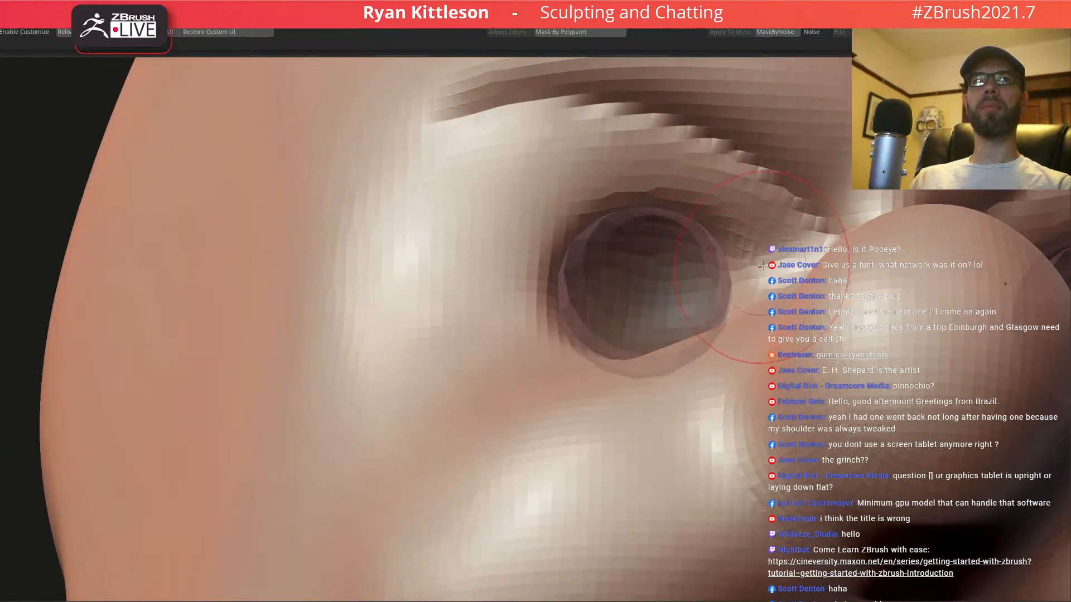
mouse_move(749, 265)
mouse_down()
mouse_move(697, 229)
mouse_move(578, 232)
mouse_move(518, 287)
mouse_move(583, 225)
mouse_move(714, 237)
mouse_move(760, 265)
mouse_move(583, 223)
mouse_move(538, 259)
mouse_up()
right_drag(609, 207, 532, 225)
key(space)
drag(461, 184, 539, 290)
mouse_move(502, 291)
right_down()
mouse_move(532, 285)
mouse_move(625, 334)
right_up()
- Sculpt the lower eyelid rim beneath the eyeball and smooth its jagged edge
key(space)
drag(753, 337, 738, 337)
right_drag(759, 304, 768, 308)
key(space)
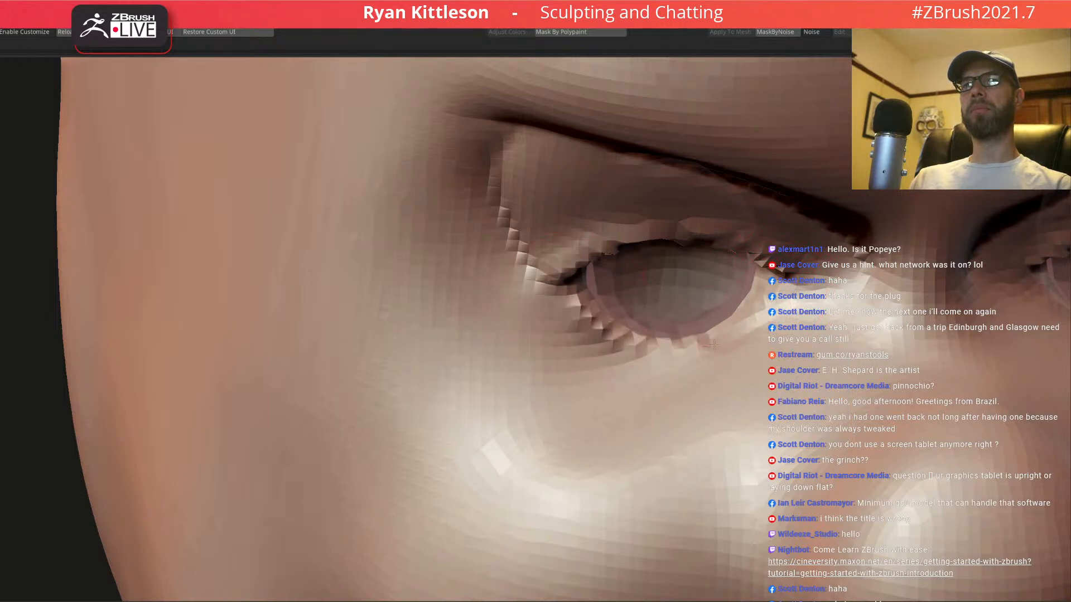
drag(600, 316, 658, 341)
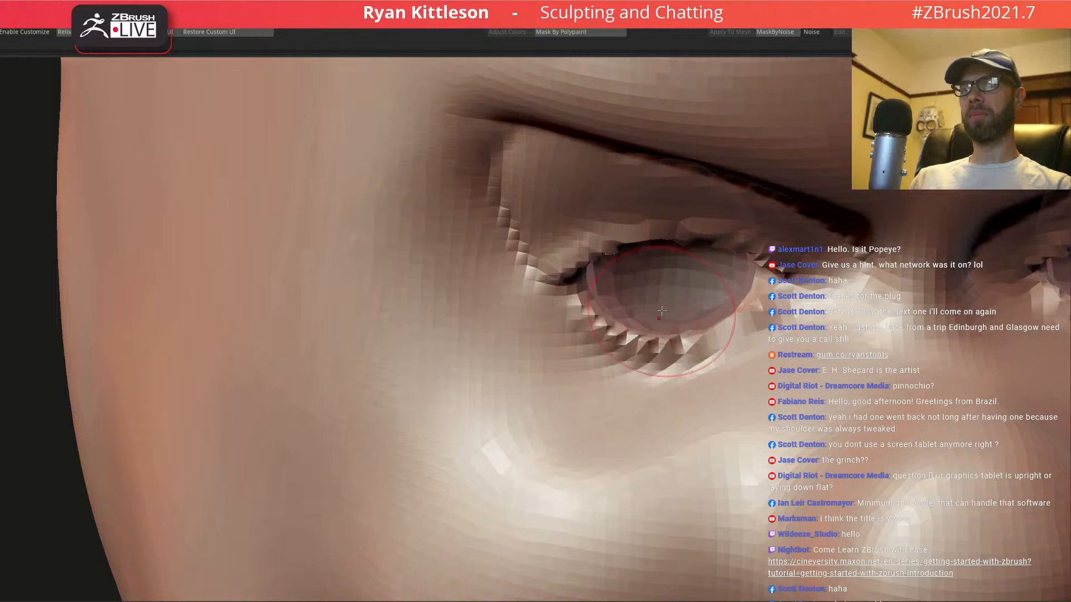
shift+drag(695, 329, 708, 365)
right_drag(708, 365, 689, 357)
mouse_move(689, 357)
shift+mouse_down()
mouse_move(708, 362)
mouse_move(725, 349)
shift+mouse_up()
mouse_move(725, 349)
right_down()
mouse_move(770, 329)
mouse_move(710, 298)
mouse_move(641, 294)
mouse_move(735, 293)
right_up()
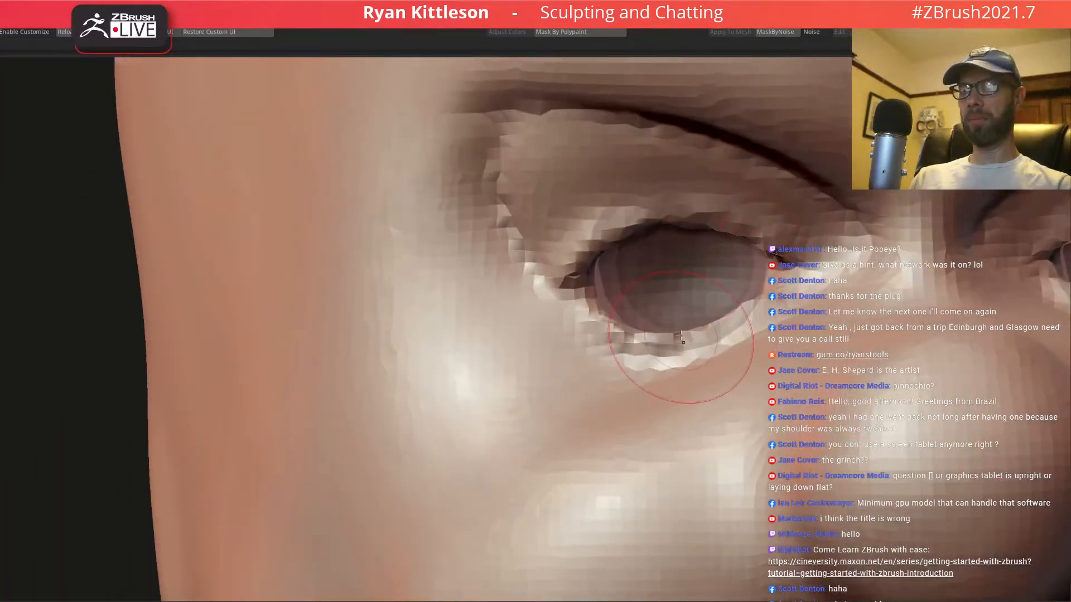
- Adjust the upper and lower eyelid edges with the Move brush so they wrap closely over the eyeball
key(space)
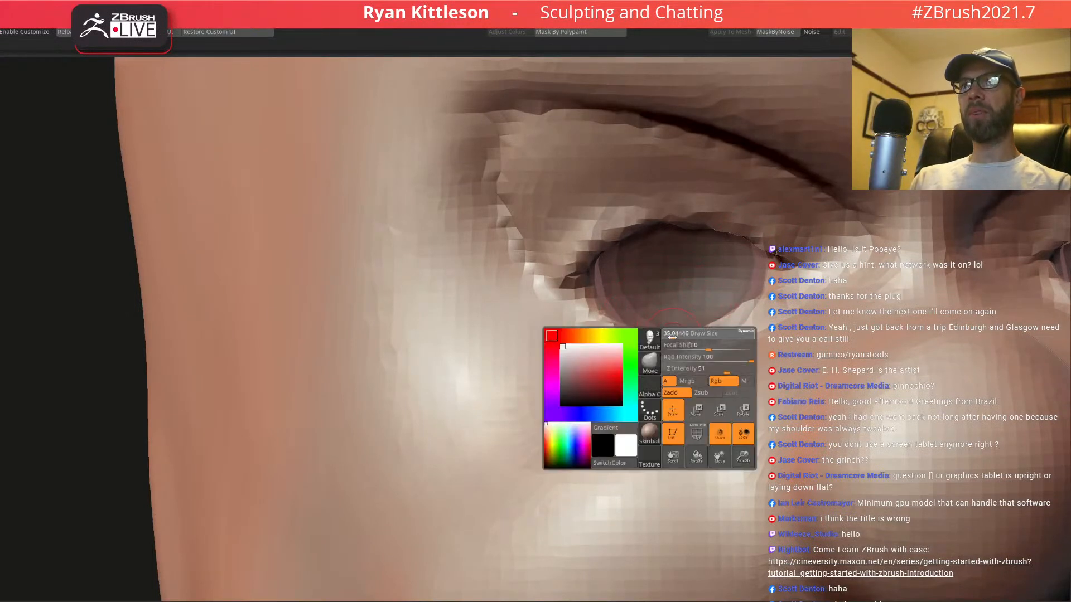
right_drag(686, 341, 639, 335)
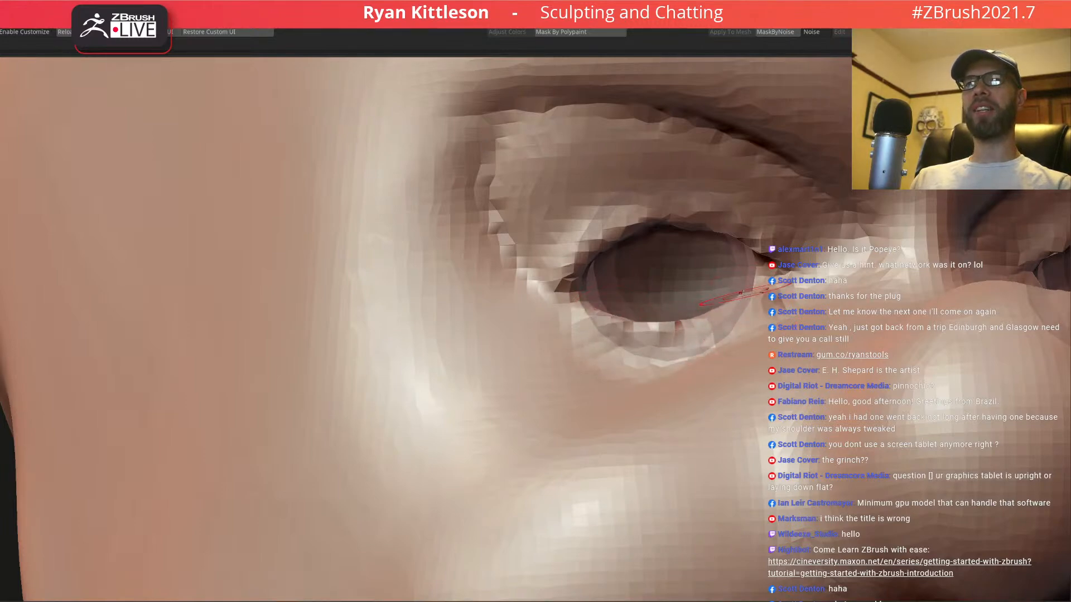
right_drag(753, 287, 743, 257)
drag(741, 246, 741, 255)
key(space)
drag(569, 240, 694, 228)
drag(641, 329, 642, 316)
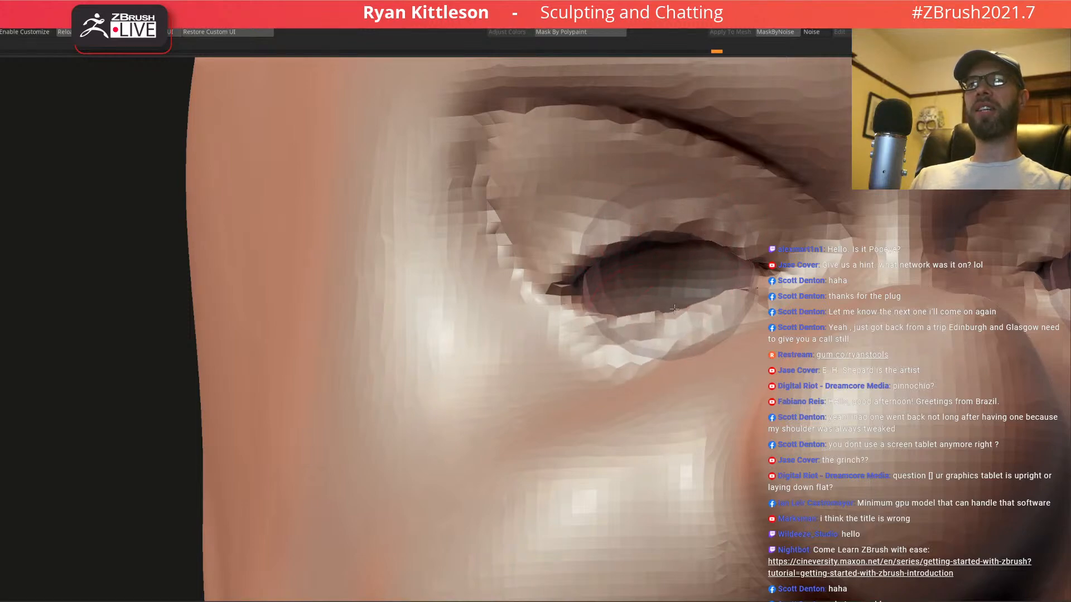
- Refine the depth of the eyelids against the eyeball from above and reshape the outer eye corner
mouse_move(601, 334)
right_down()
mouse_move(646, 327)
mouse_move(655, 364)
mouse_move(641, 446)
mouse_move(614, 416)
right_up()
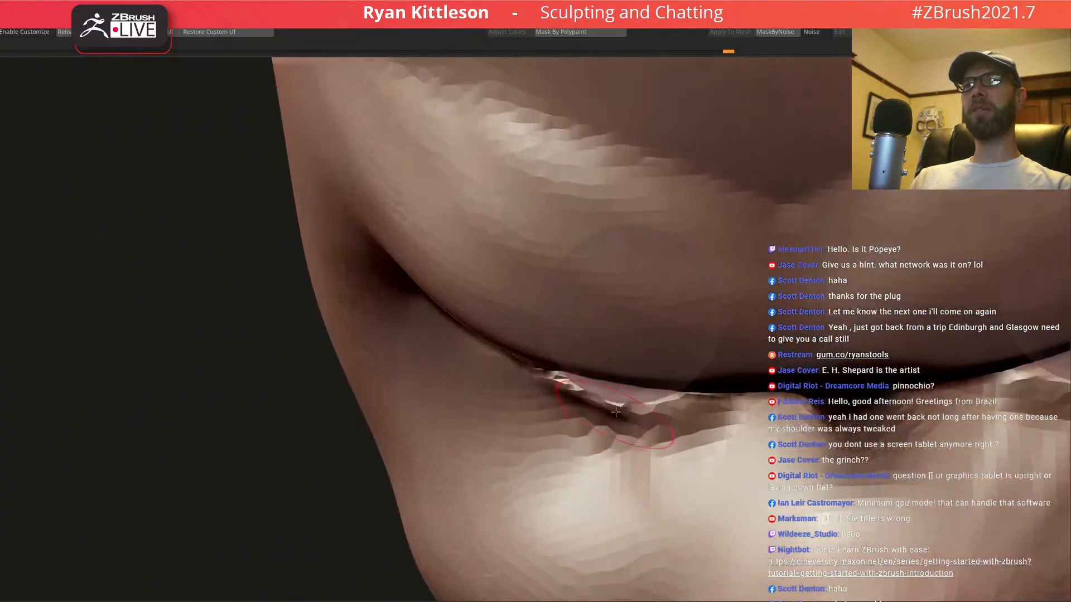
mouse_move(599, 408)
mouse_down()
mouse_move(589, 425)
mouse_move(689, 434)
mouse_up()
mouse_move(697, 435)
right_down()
mouse_move(672, 379)
mouse_move(626, 347)
mouse_move(605, 279)
mouse_move(600, 387)
mouse_move(585, 340)
mouse_move(592, 361)
right_up()
drag(545, 382, 601, 372)
right_drag(615, 325, 603, 378)
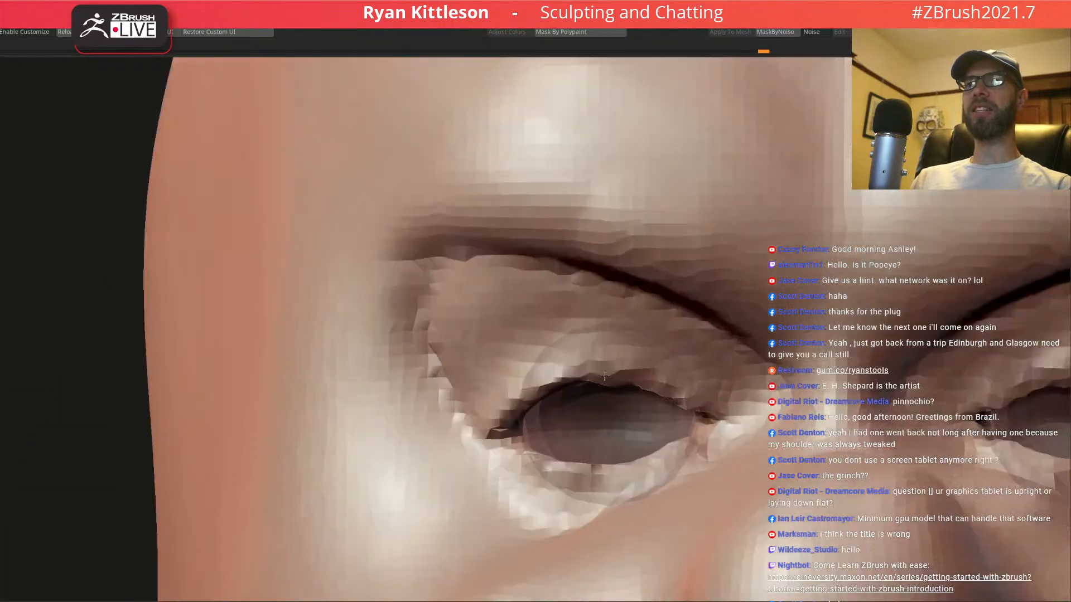
- Sculpt a raised ridge with a groove beneath it along the side of the nose bridge
key(f)
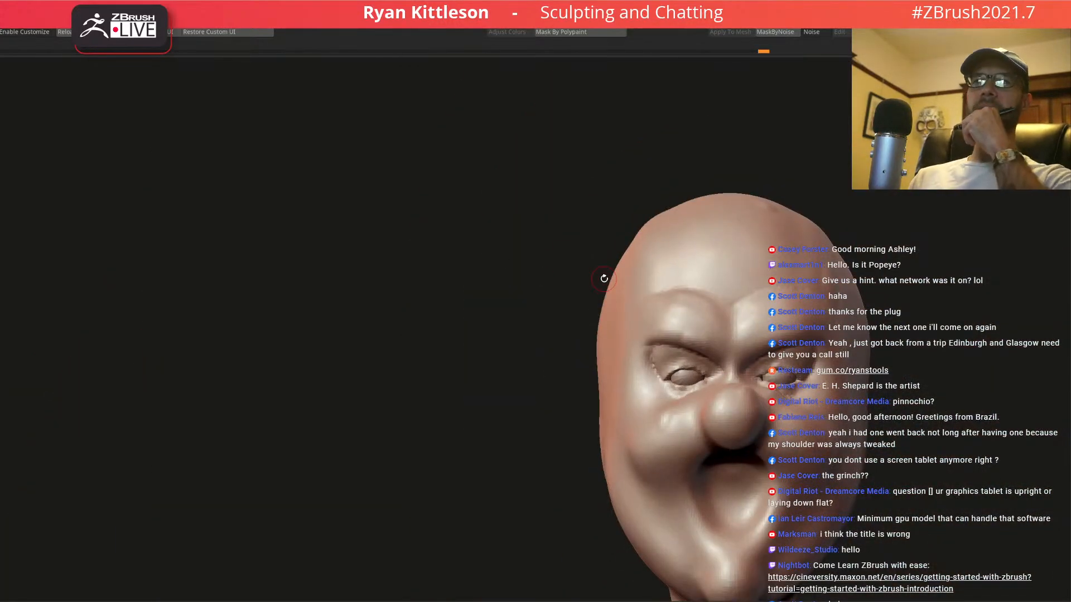
ctrl+right_drag(667, 402, 669, 433)
ctrl+right_drag(683, 381, 673, 410)
alt+right_drag(674, 329, 662, 260)
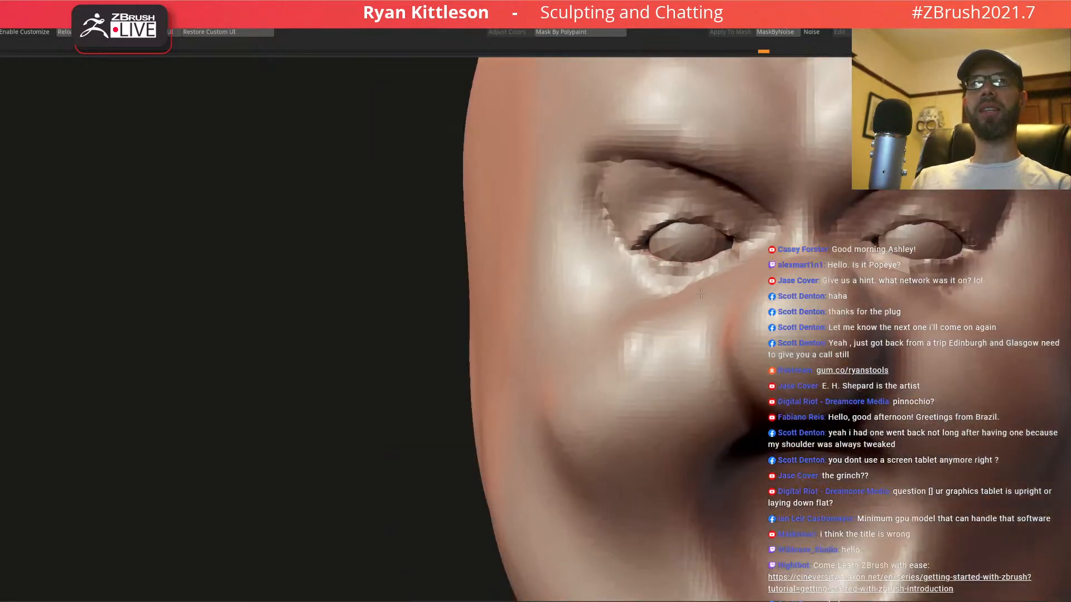
right_drag(687, 312, 606, 302)
alt+right_drag(737, 326, 621, 280)
key(space)
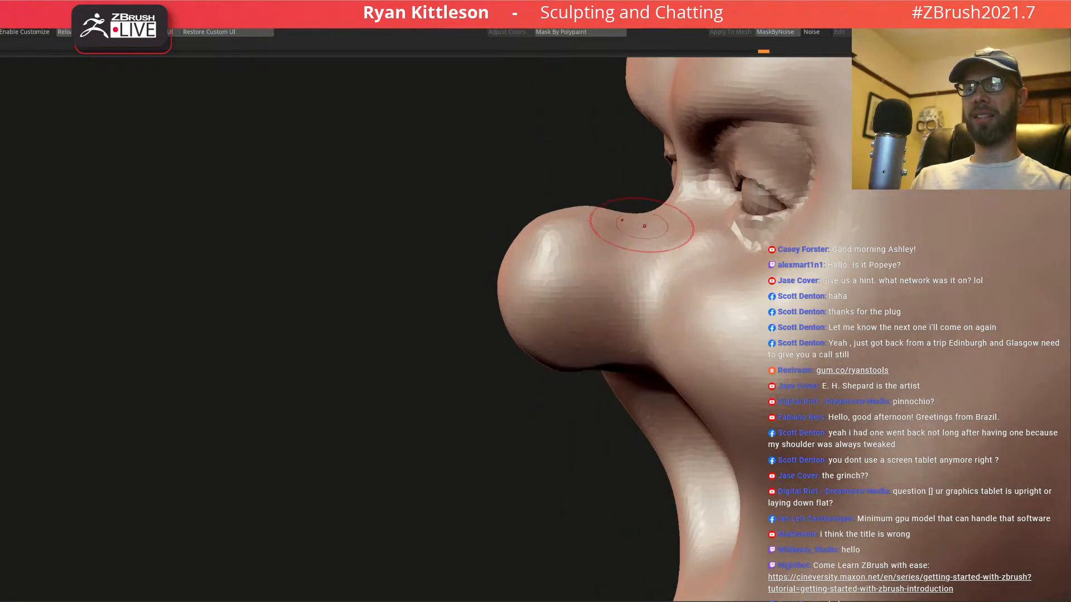
mouse_move(642, 218)
right_down()
mouse_move(660, 216)
mouse_move(665, 185)
right_up()
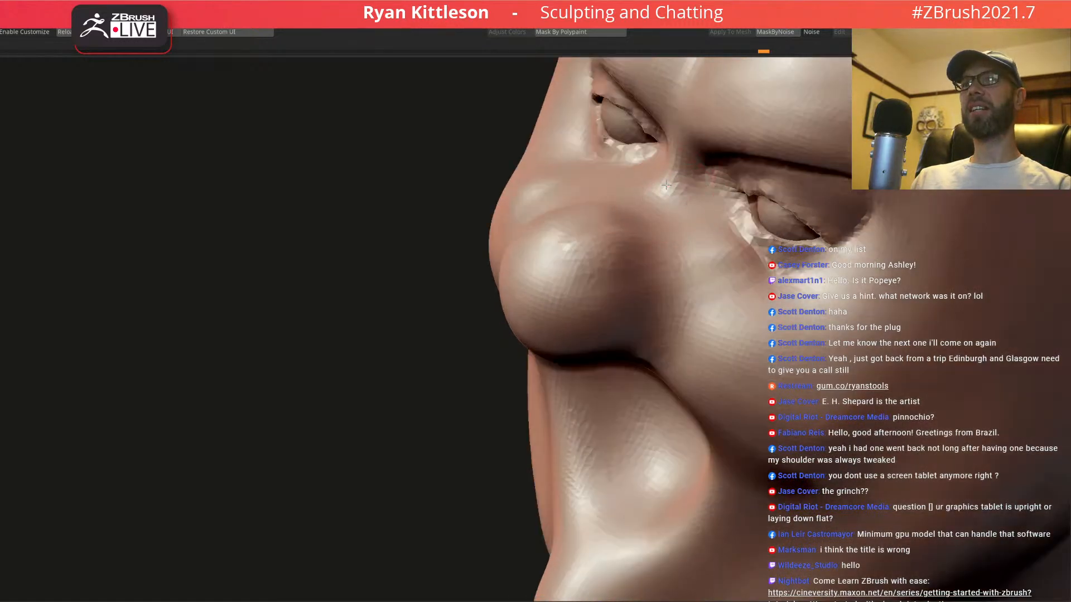
drag(620, 190, 667, 168)
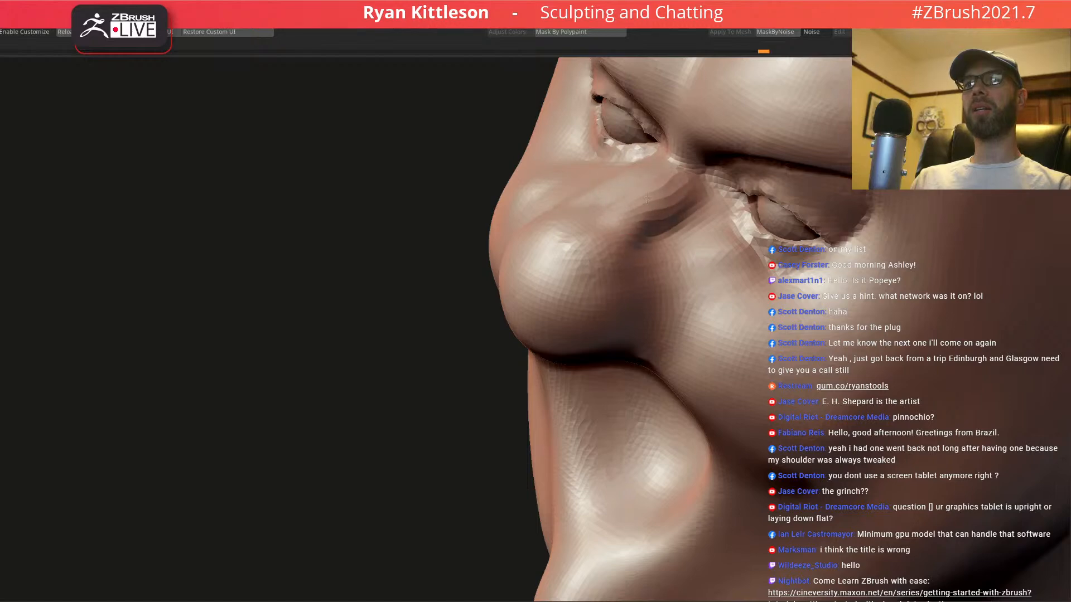
- Shape the side of the nose and the adjoining cheek where the two forms meet
mouse_move(618, 268)
right_down()
mouse_move(607, 252)
mouse_move(668, 252)
mouse_move(689, 382)
mouse_move(635, 387)
mouse_move(667, 385)
right_up()
mouse_move(704, 379)
mouse_down()
mouse_move(748, 435)
mouse_move(711, 367)
mouse_move(750, 444)
mouse_move(753, 430)
mouse_move(680, 406)
mouse_move(725, 418)
mouse_move(758, 446)
mouse_move(753, 391)
mouse_move(712, 384)
mouse_move(700, 367)
mouse_move(707, 340)
mouse_move(696, 337)
mouse_up()
right_drag(699, 359, 720, 366)
mouse_move(727, 385)
mouse_down()
mouse_move(750, 437)
mouse_move(735, 416)
mouse_move(701, 404)
mouse_move(711, 341)
mouse_move(762, 430)
mouse_up()
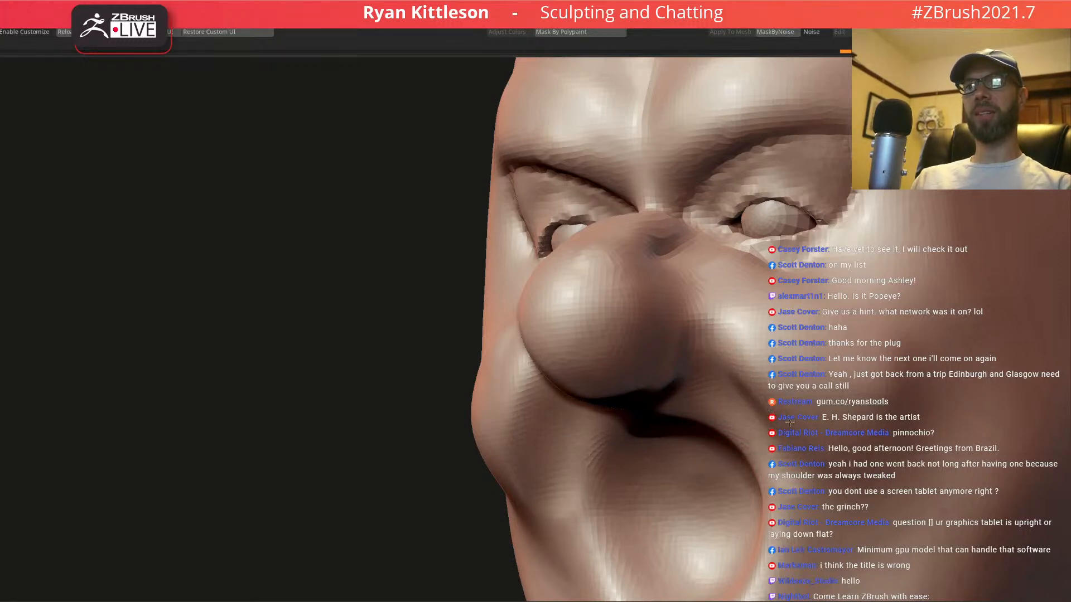
- Resize the crease brush and carve deep folds from the sides of the nose down the cheeks beside the mouth
key(space)
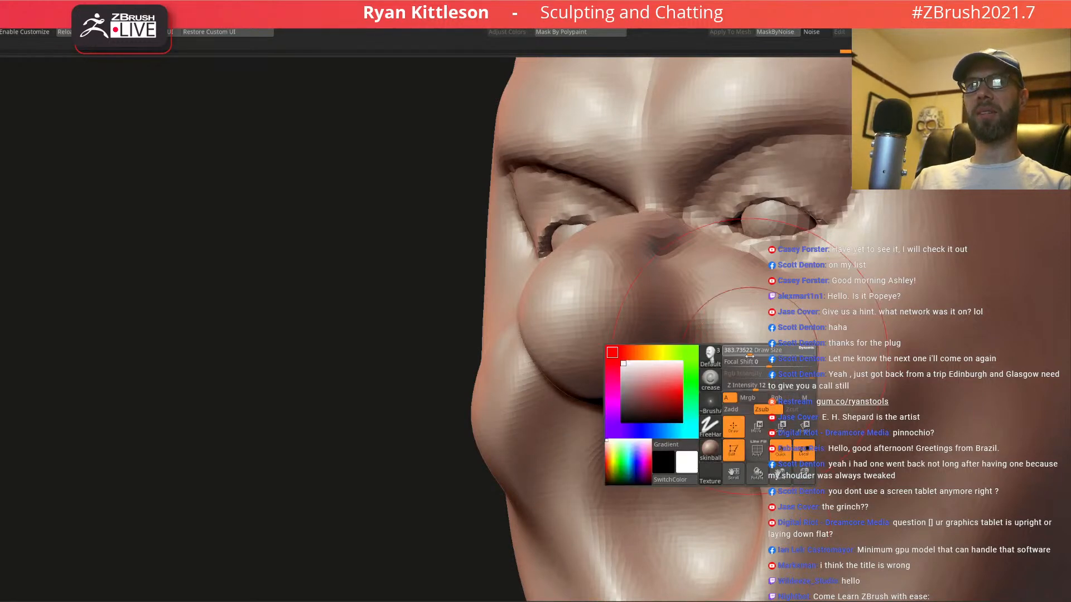
mouse_move(724, 369)
mouse_down()
mouse_move(698, 333)
mouse_move(654, 326)
mouse_move(736, 334)
mouse_move(753, 316)
mouse_up()
right_drag(671, 422, 591, 372)
right_drag(820, 398, 892, 418)
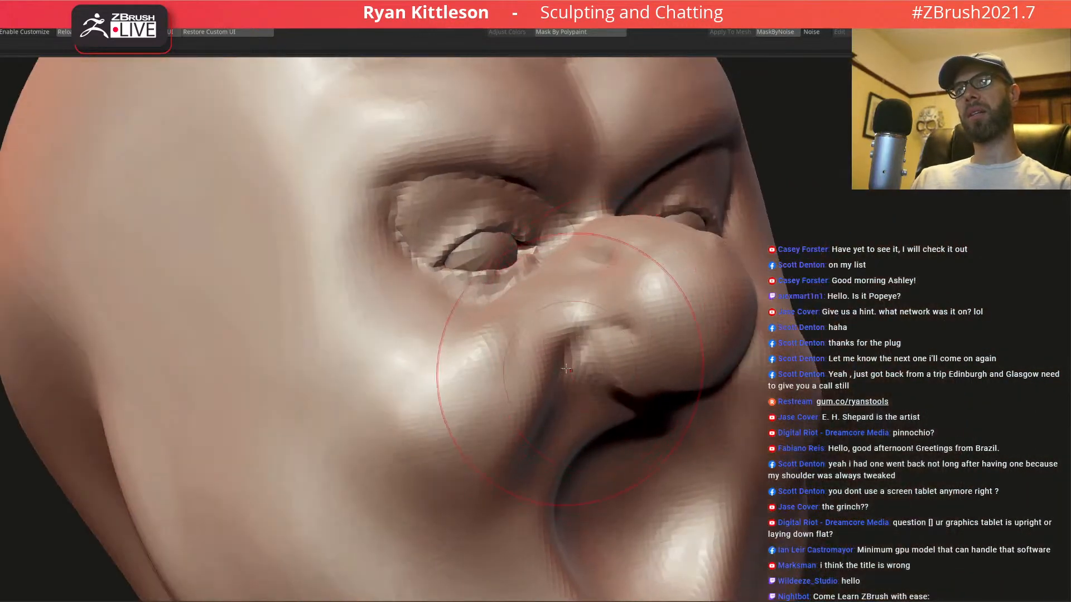
right_drag(570, 369, 518, 365)
drag(580, 334, 527, 463)
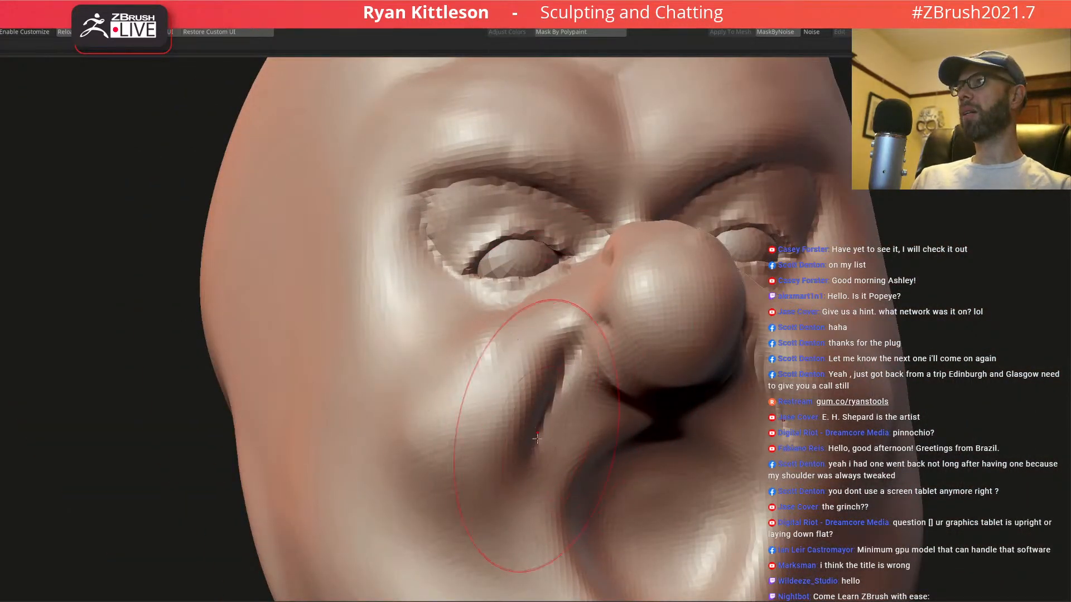
drag(570, 350, 499, 514)
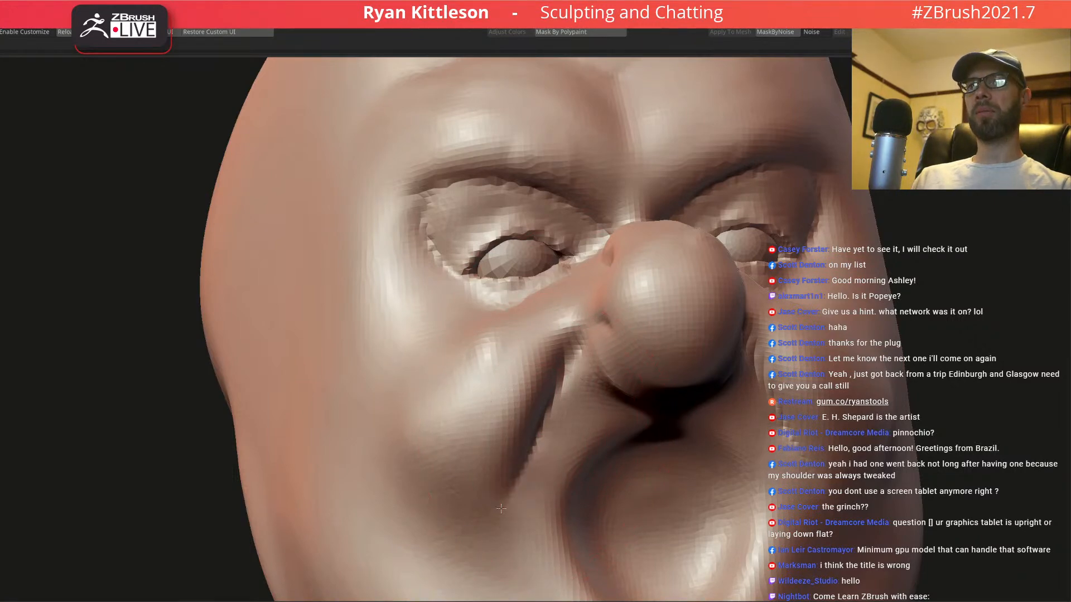
right_drag(544, 356, 586, 340)
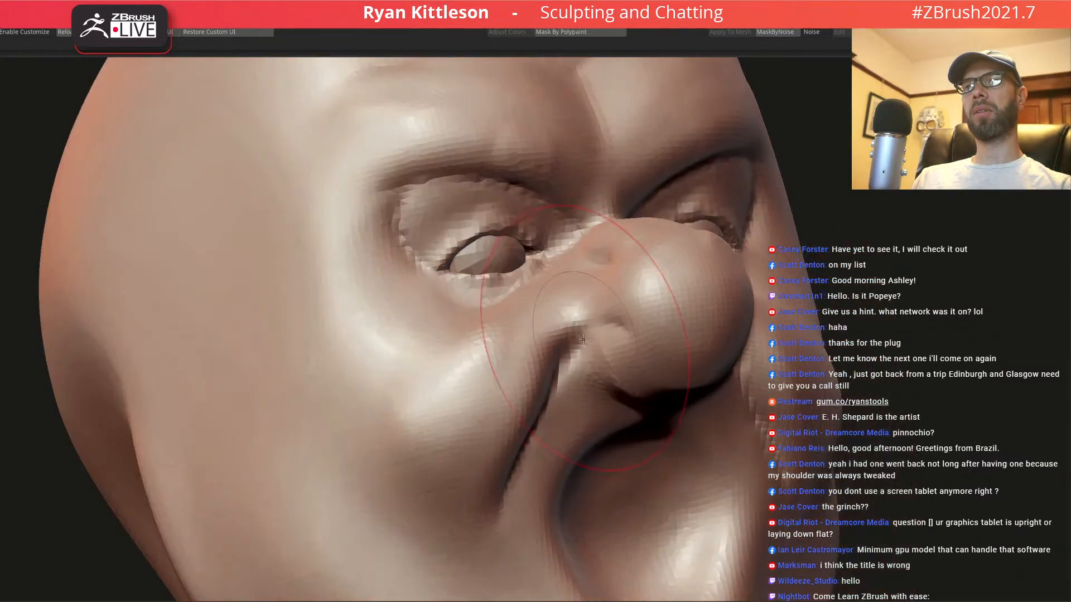
drag(566, 355, 614, 325)
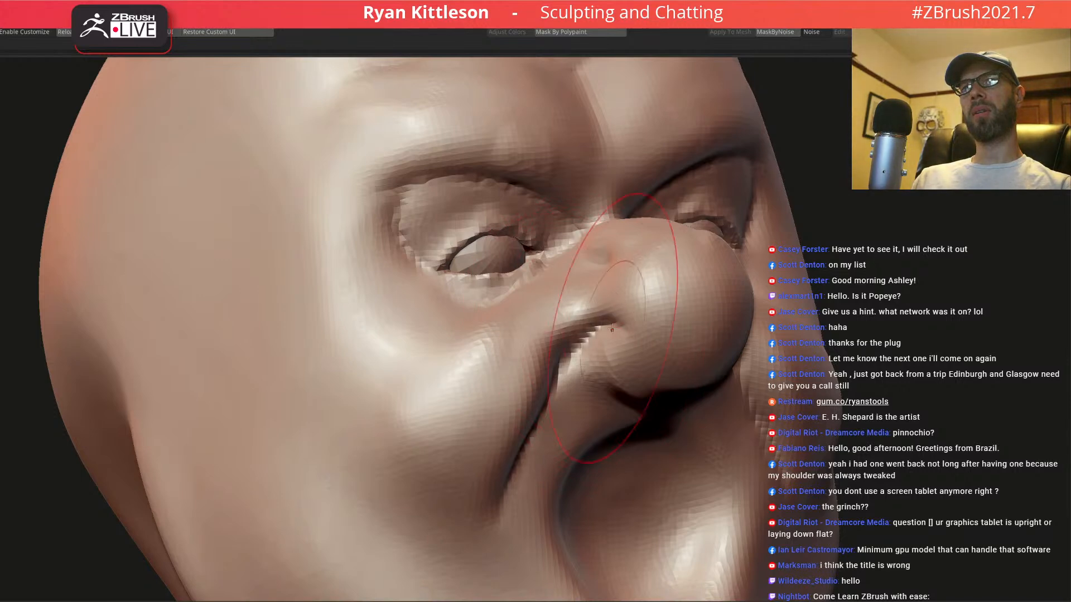
- Resize the brush and build up rounded nostril wings on the sides of the nose, set off from the bulbous tip
key(space)
drag(623, 347, 611, 347)
right_drag(591, 347, 605, 345)
mouse_move(611, 379)
mouse_down()
mouse_move(589, 354)
mouse_move(629, 389)
mouse_up()
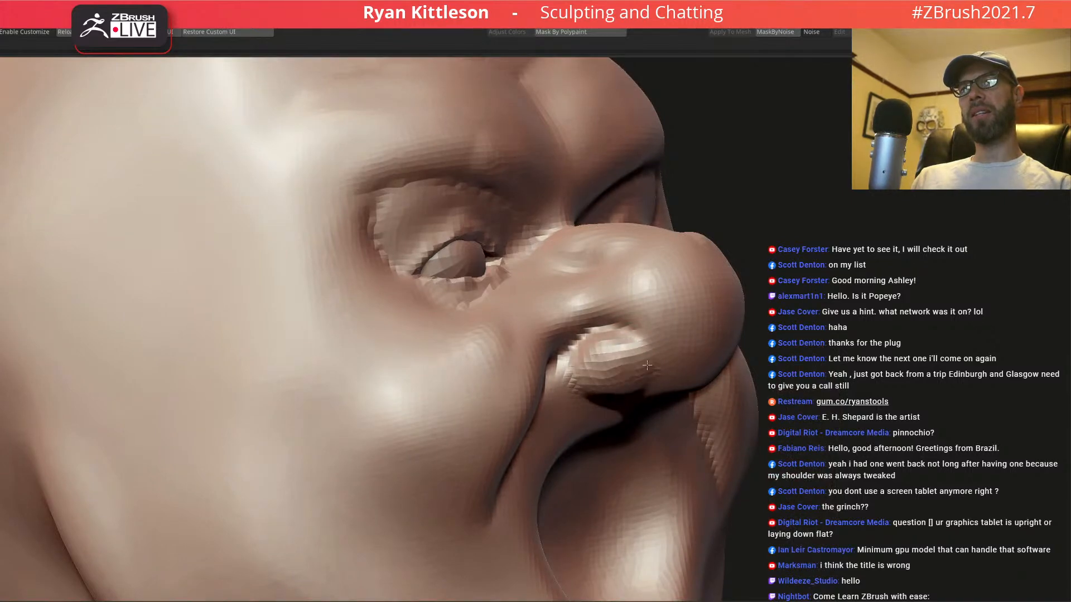
right_drag(716, 319, 830, 353)
right_drag(759, 315, 659, 374)
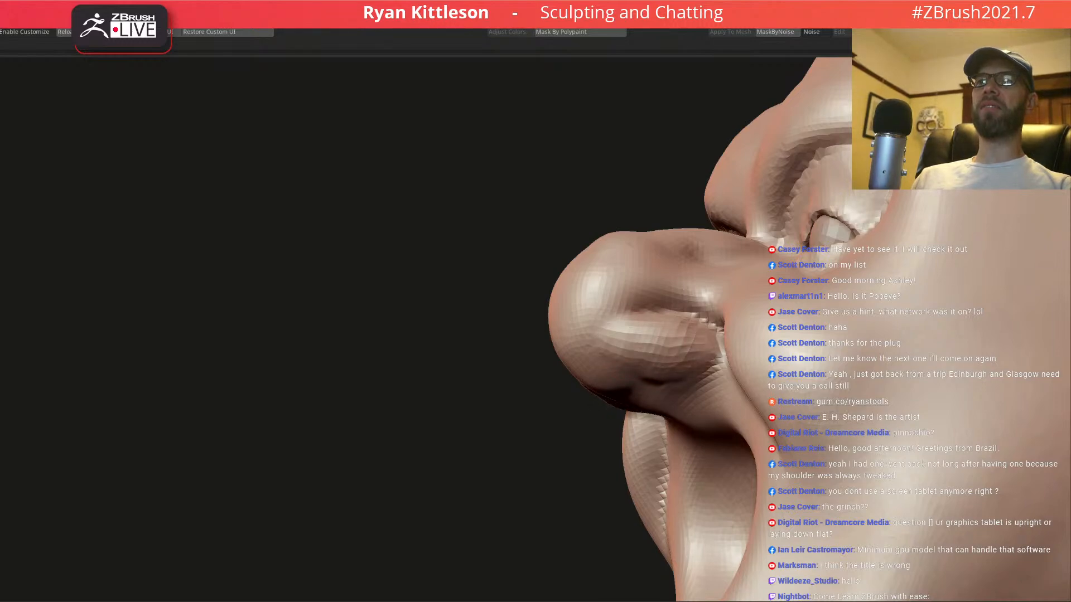
right_drag(683, 336, 668, 373)
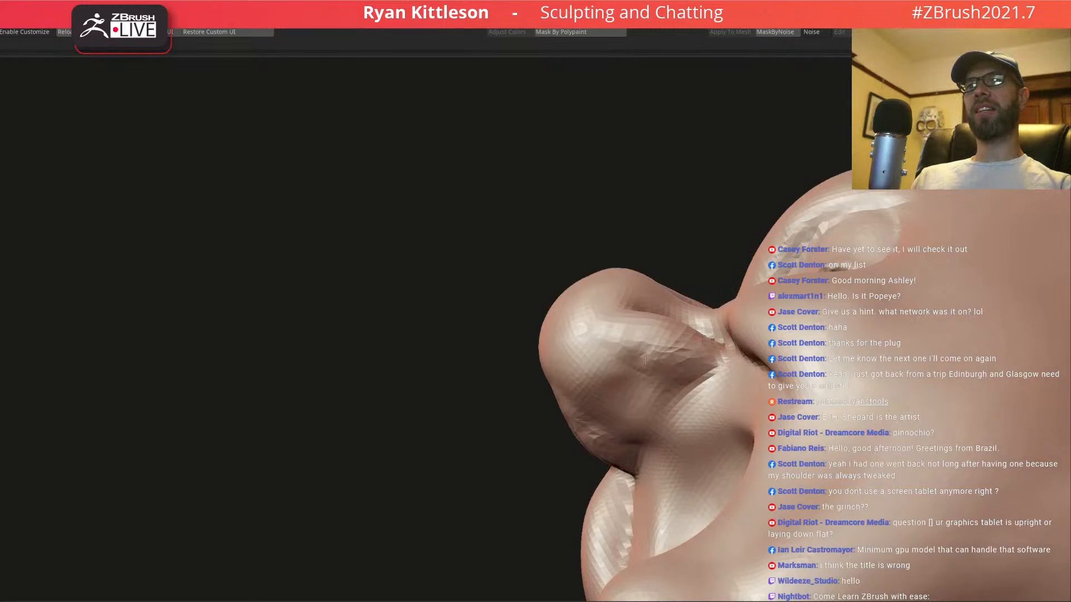
right_drag(648, 309, 716, 340)
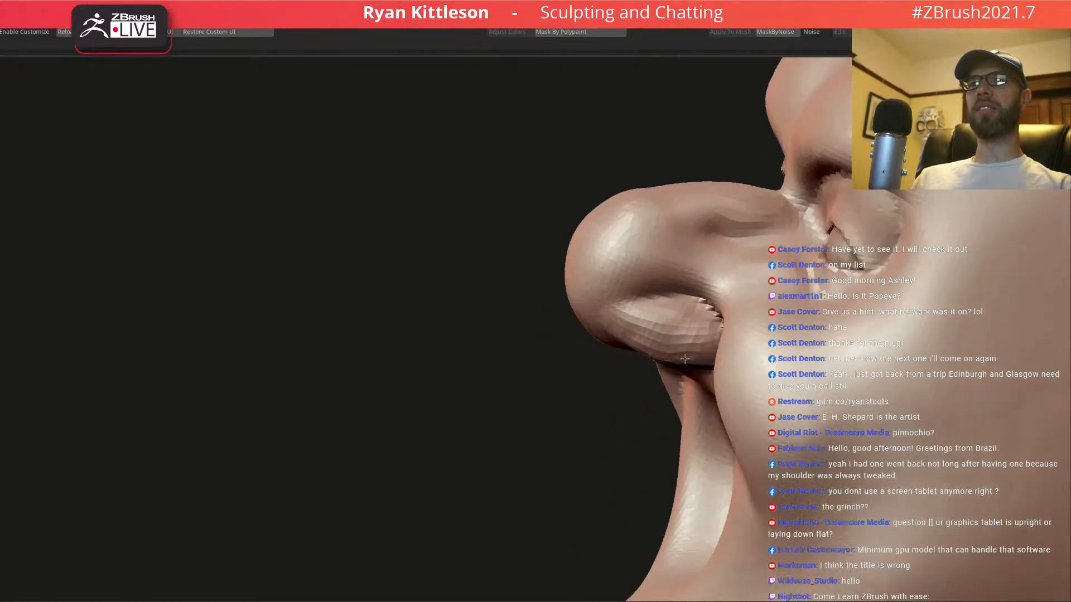
- Carve nostril openings into the underside of the nose and elongate them towards the tip
mouse_move(643, 330)
right_down()
mouse_move(653, 391)
mouse_move(653, 377)
right_up()
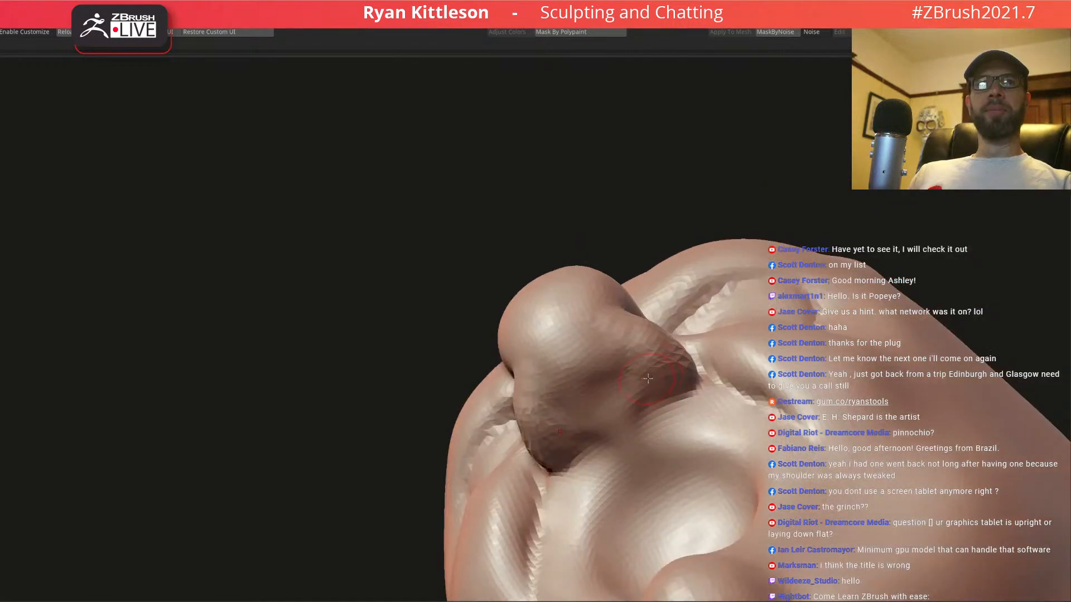
mouse_move(633, 386)
mouse_down()
mouse_move(636, 370)
mouse_move(627, 373)
mouse_up()
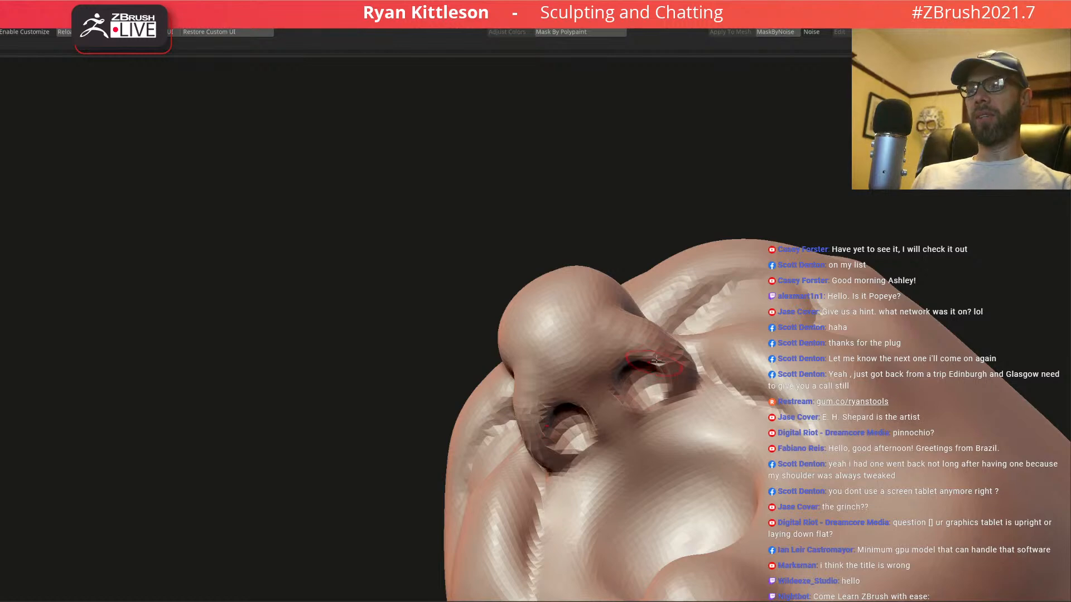
right_drag(674, 349, 666, 316)
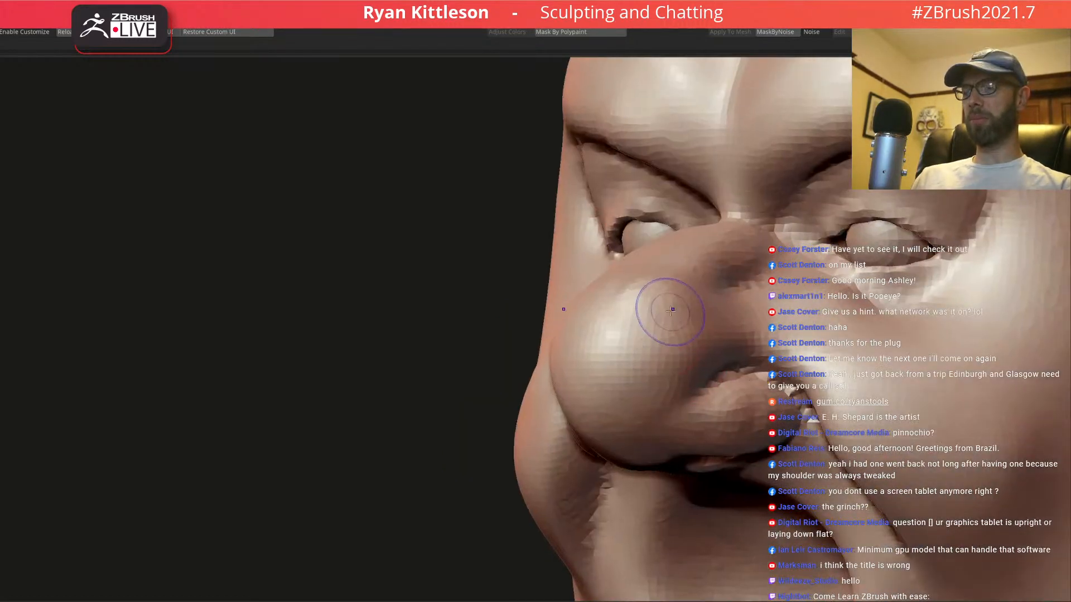
key(space)
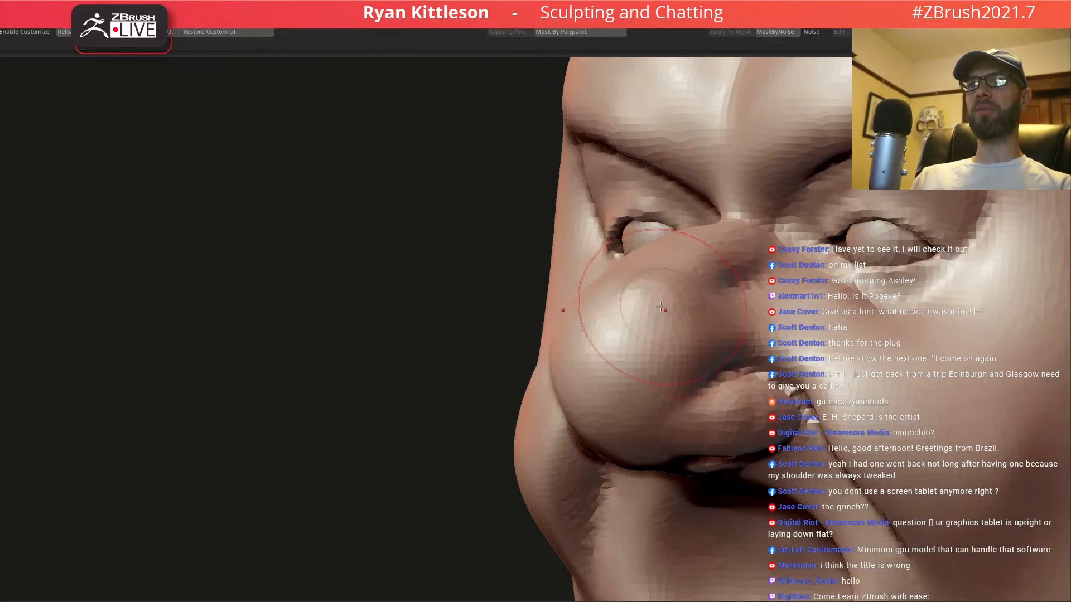
right_drag(659, 300, 660, 346)
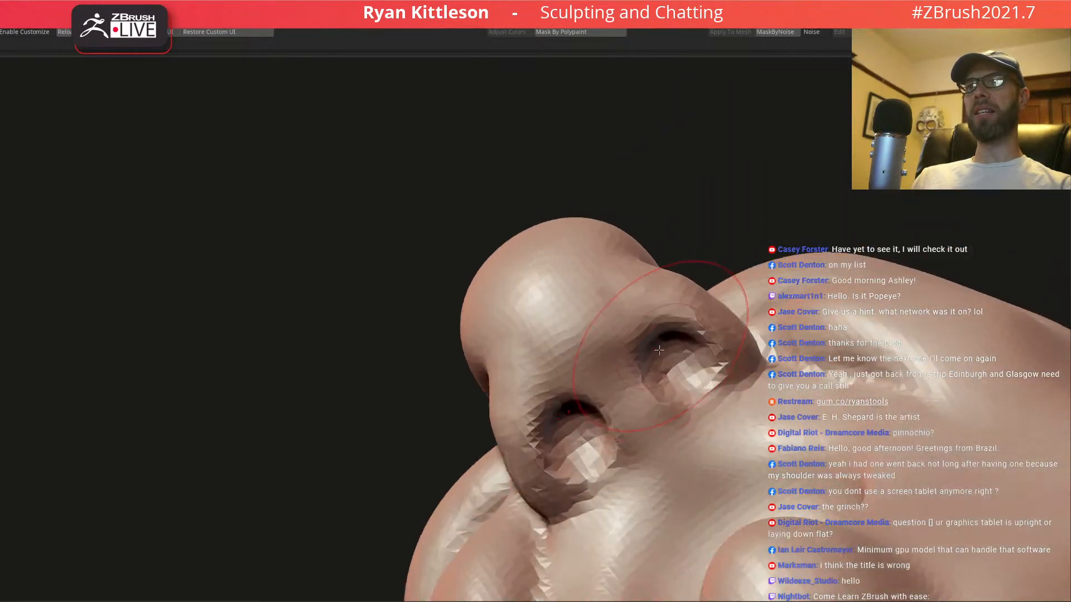
right_click(650, 343)
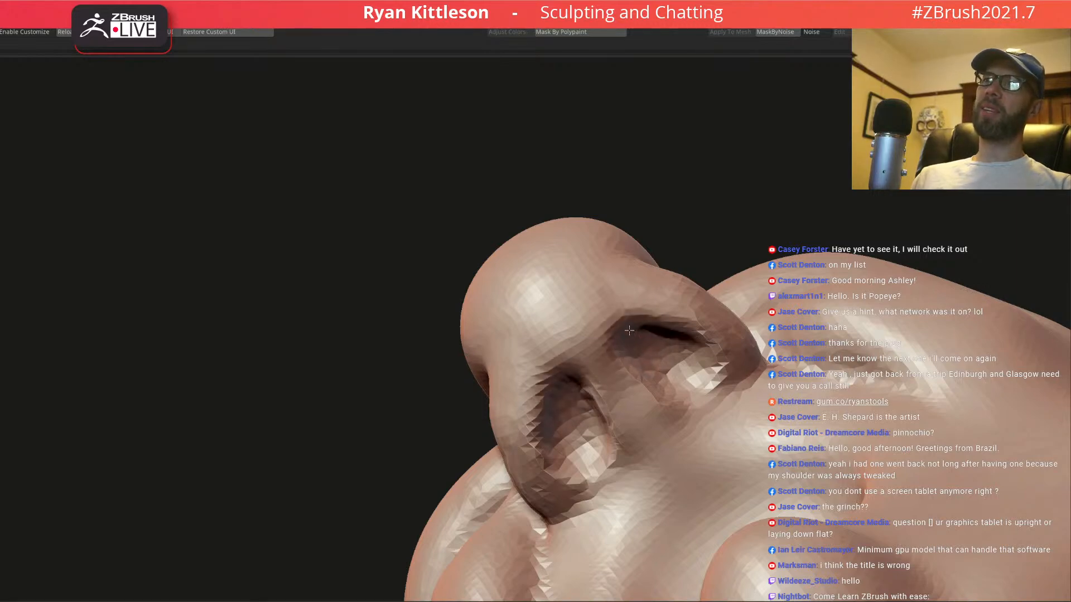
right_drag(676, 360, 610, 394)
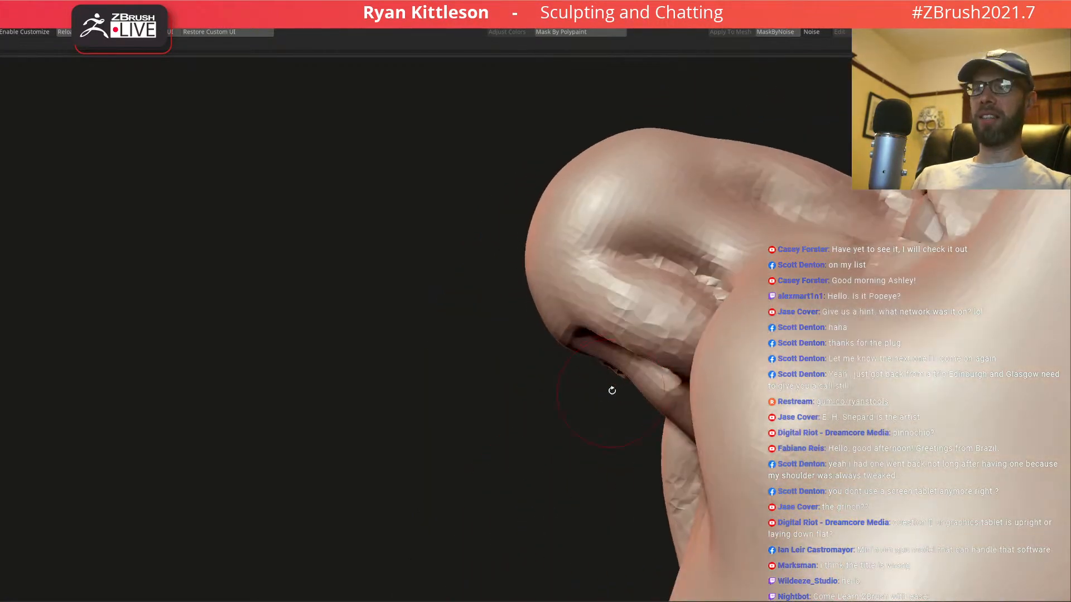
right_click(619, 378)
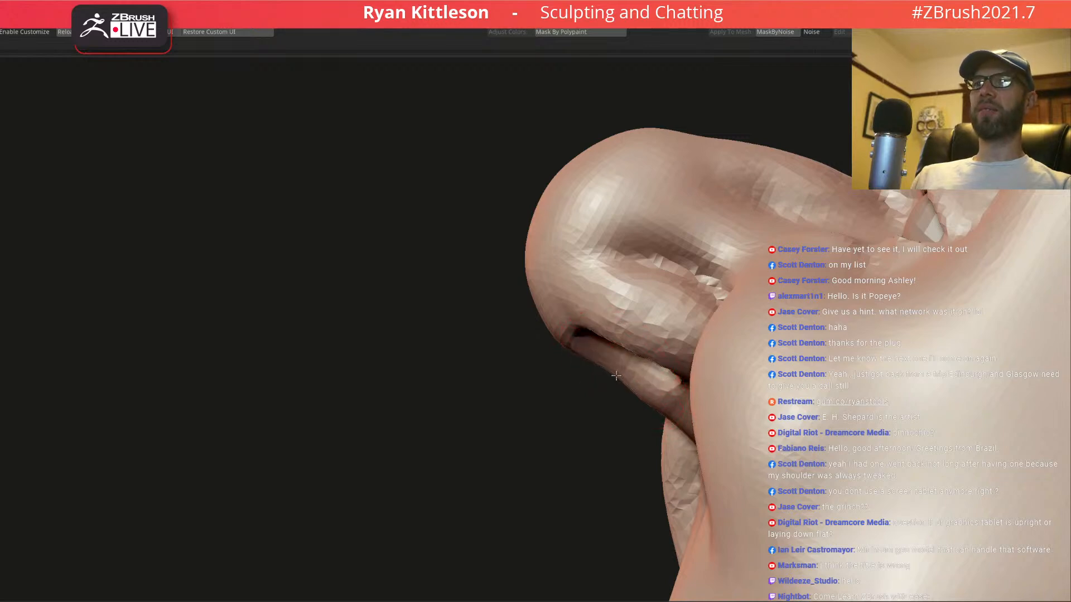
right_drag(609, 376, 650, 394)
- Deepen the fold between the brow and upper eyelid and reshape the lid surface around the eye socket
ctrl+right_drag(711, 382, 627, 307)
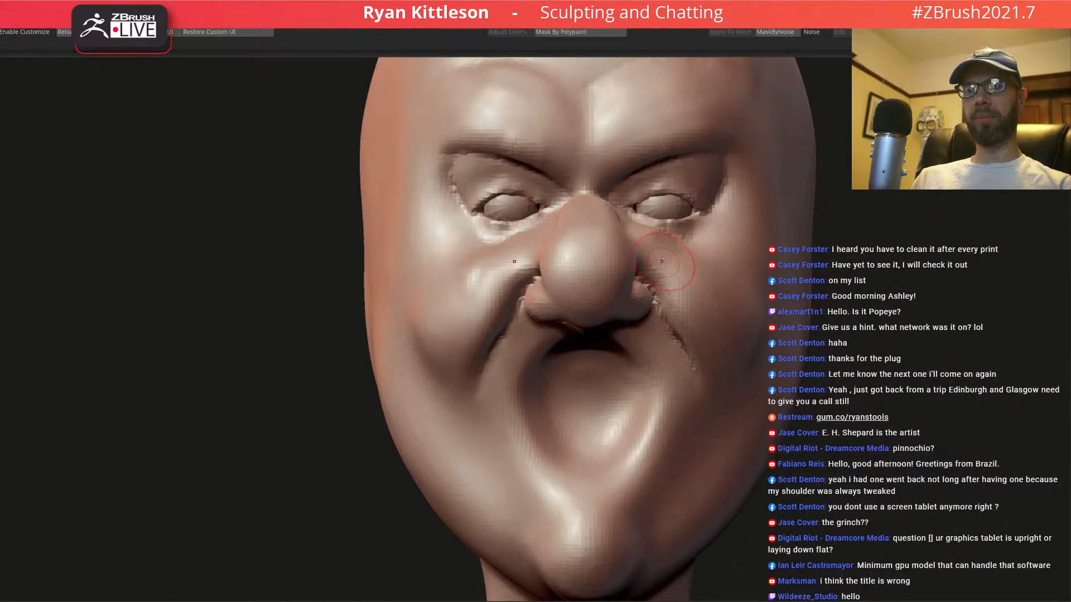
mouse_move(557, 292)
right_down()
mouse_move(461, 279)
mouse_move(423, 287)
right_up()
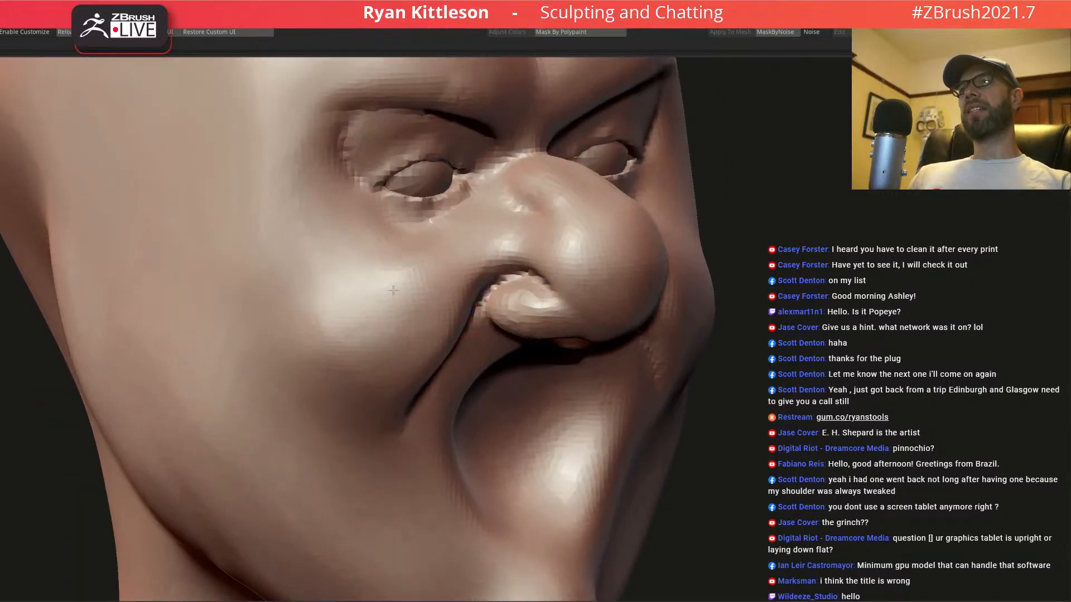
ctrl+right_drag(527, 324, 605, 262)
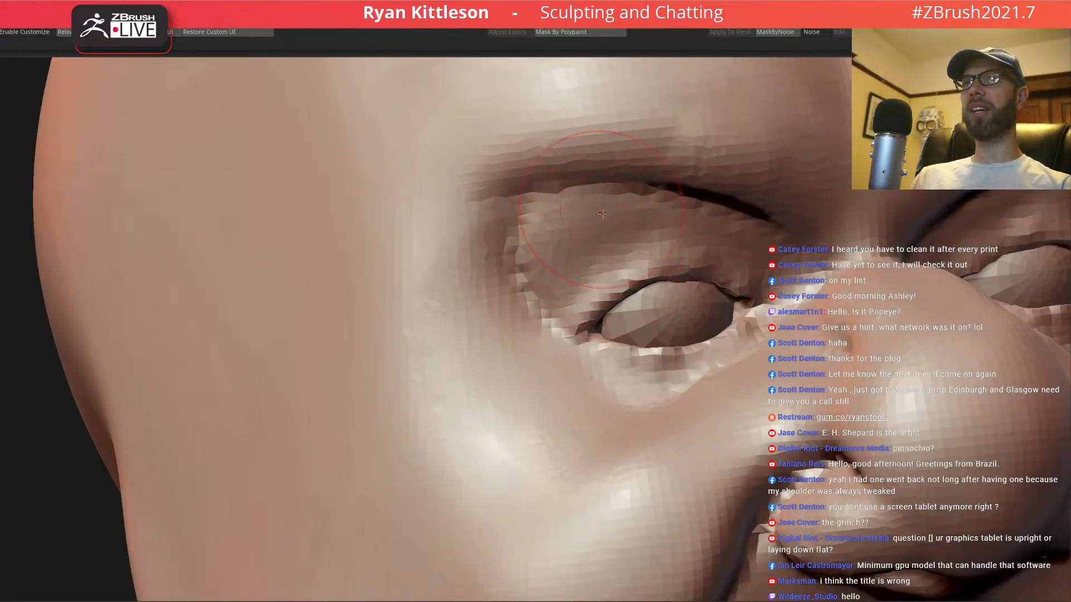
key(space)
drag(605, 216, 618, 215)
mouse_move(650, 224)
right_down()
mouse_move(708, 226)
mouse_move(782, 272)
right_up()
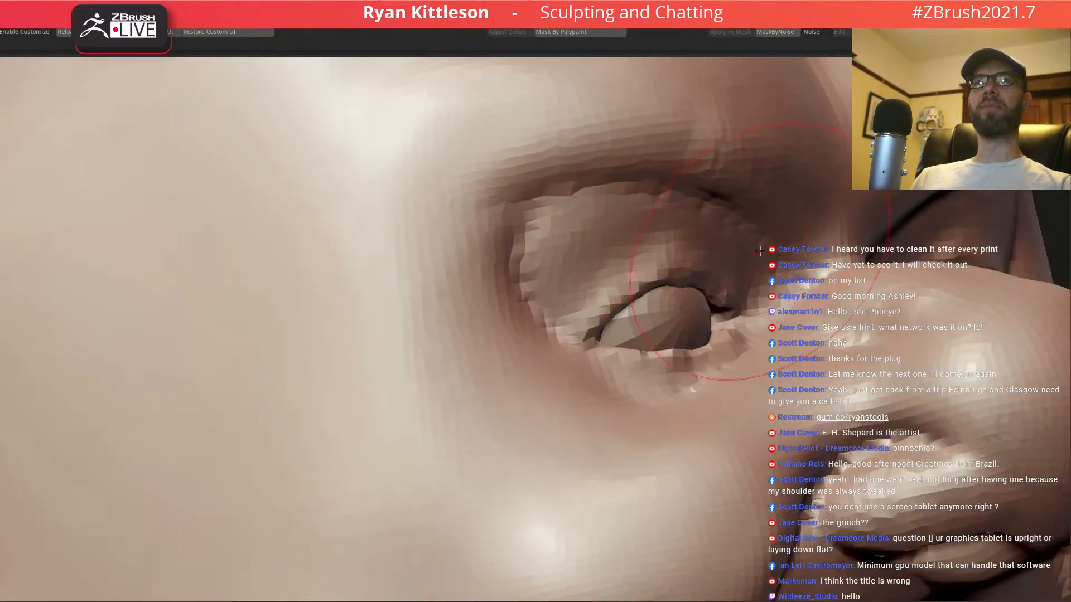
mouse_move(782, 272)
mouse_down()
mouse_move(558, 223)
mouse_move(522, 238)
mouse_move(647, 215)
mouse_move(725, 246)
mouse_move(652, 219)
mouse_move(498, 229)
mouse_up()
mouse_move(586, 172)
right_down()
mouse_move(633, 258)
mouse_move(720, 208)
mouse_move(753, 222)
right_up()
key(space)
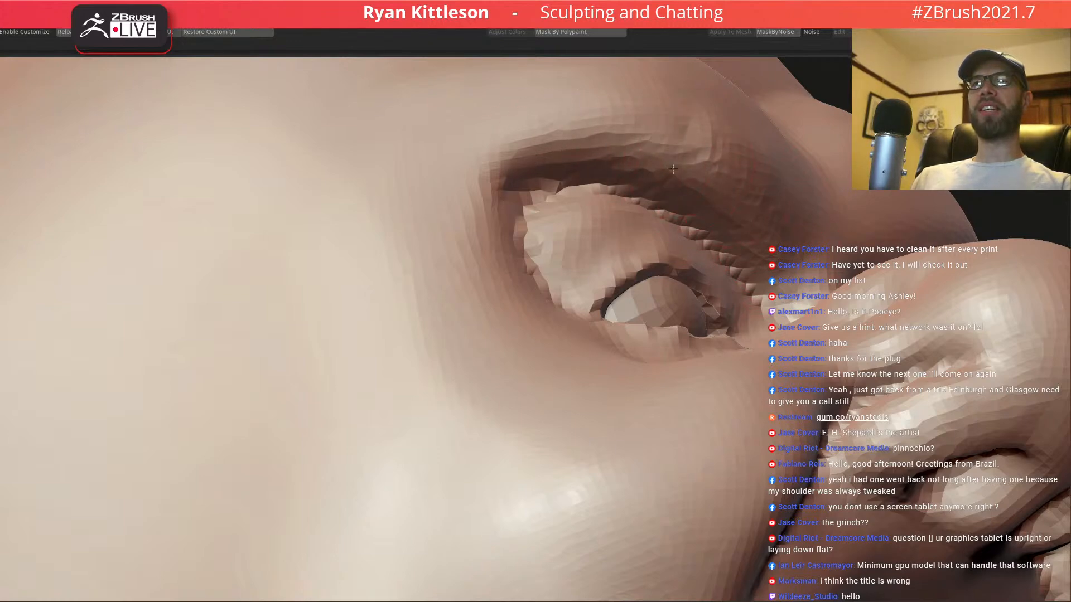
- Resize the brush and carve a deep vertical frown crease between the brows
mouse_move(761, 224)
right_down()
mouse_move(837, 225)
mouse_move(751, 229)
mouse_move(785, 215)
mouse_move(747, 245)
mouse_move(746, 230)
mouse_move(566, 375)
right_up()
key(space)
drag(608, 300, 613, 300)
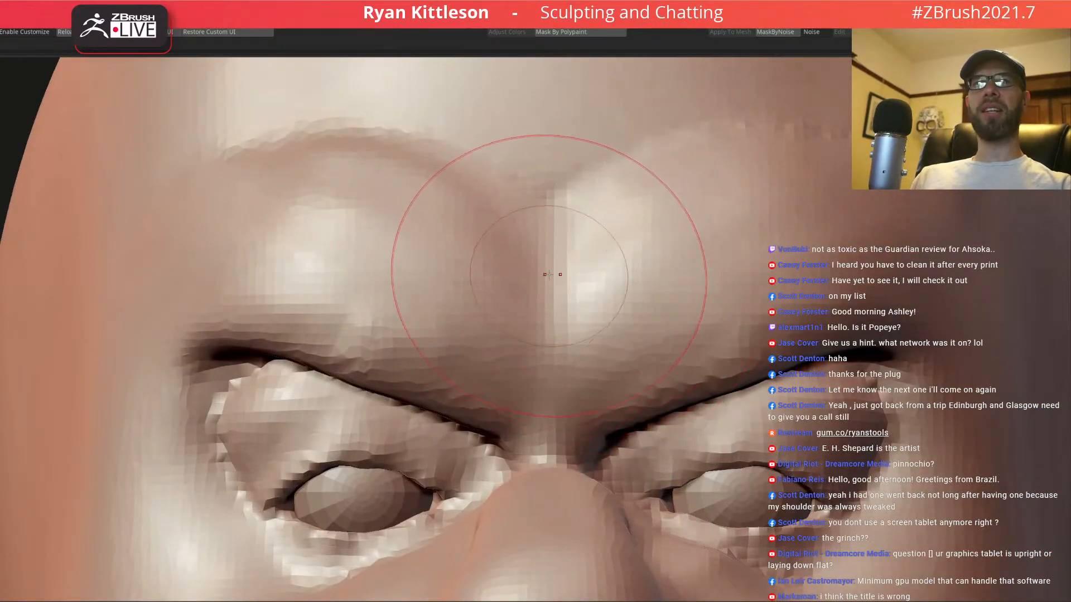
drag(545, 244, 552, 312)
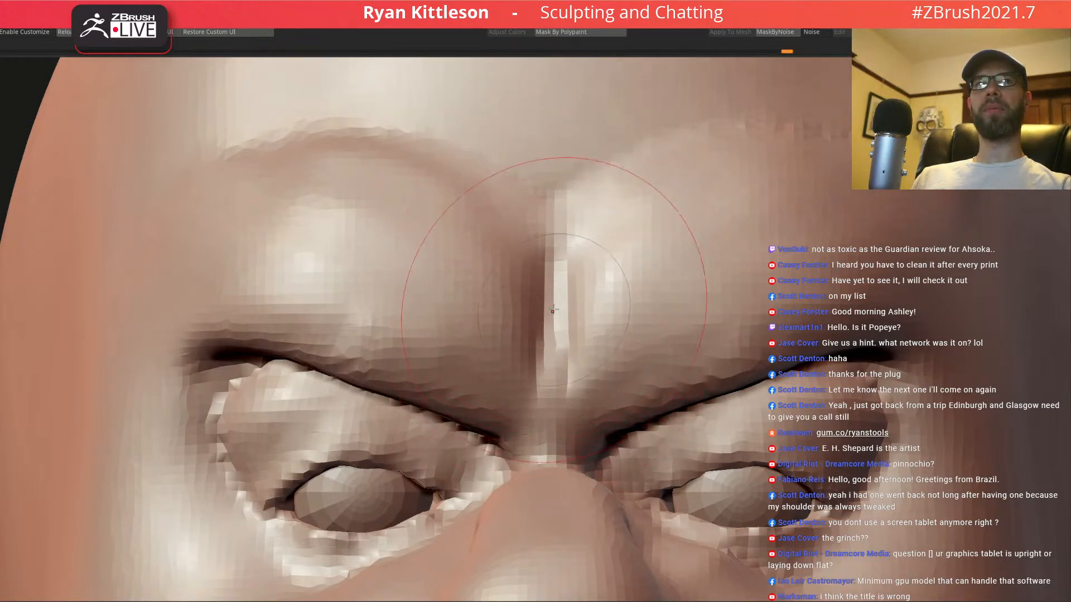
mouse_move(551, 362)
mouse_down()
mouse_move(544, 437)
mouse_move(548, 329)
mouse_up()
mouse_move(544, 232)
mouse_down()
mouse_move(550, 357)
mouse_move(545, 211)
mouse_up()
- Examine the overall shape of the head from the side, front and three-quarter views
mouse_move(585, 379)
ctrl+right_down()
mouse_move(623, 345)
mouse_move(637, 284)
mouse_move(628, 223)
ctrl+right_up()
mouse_move(624, 307)
alt+right_down()
mouse_move(519, 285)
mouse_move(608, 306)
mouse_move(516, 300)
alt+right_up()
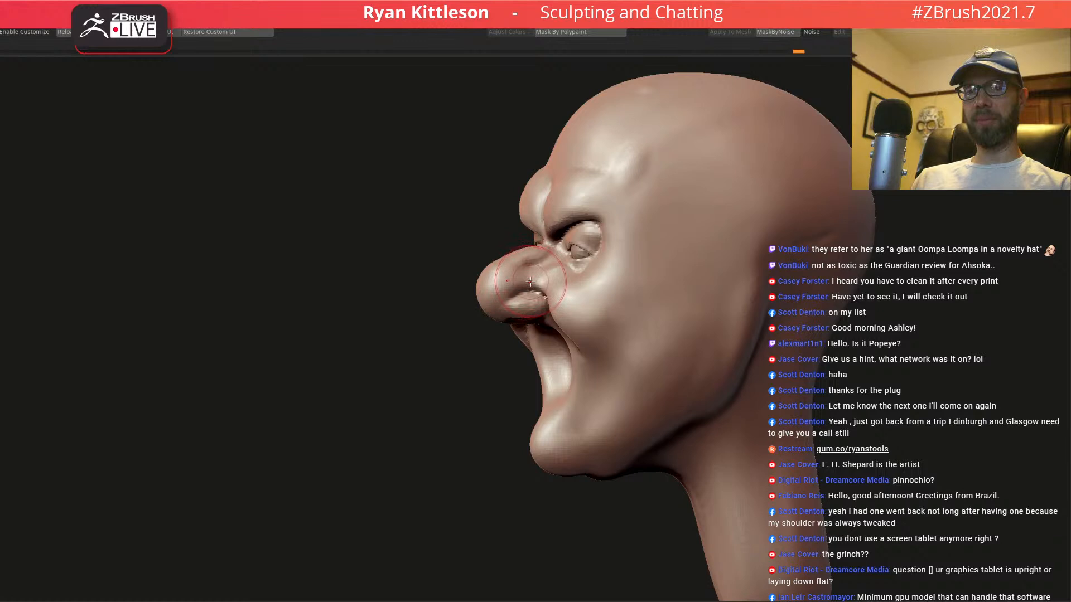
right_drag(526, 277, 553, 266)
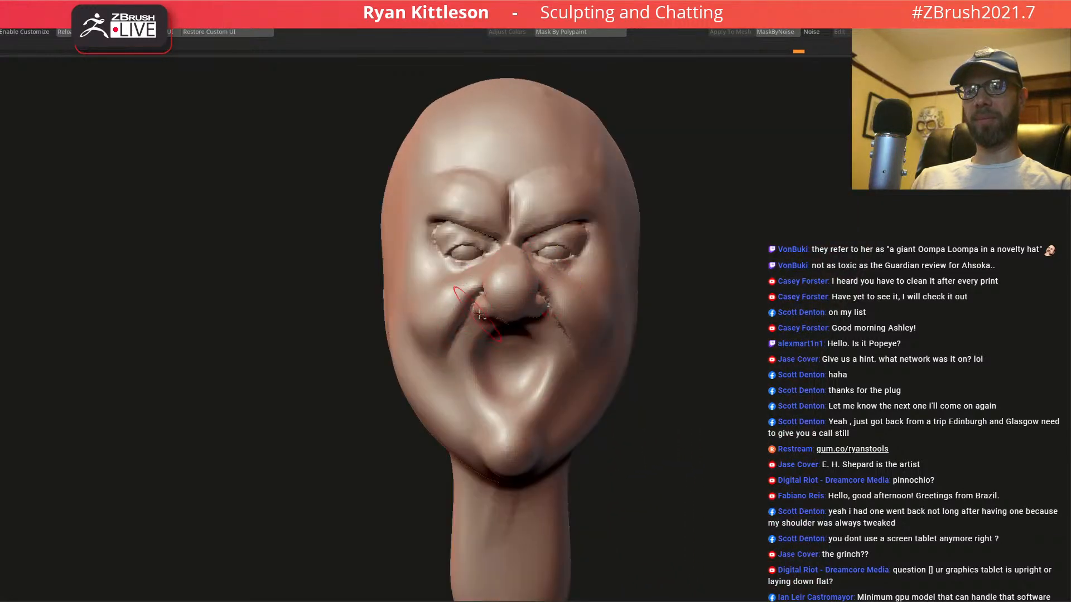
alt+right_drag(474, 314, 531, 287)
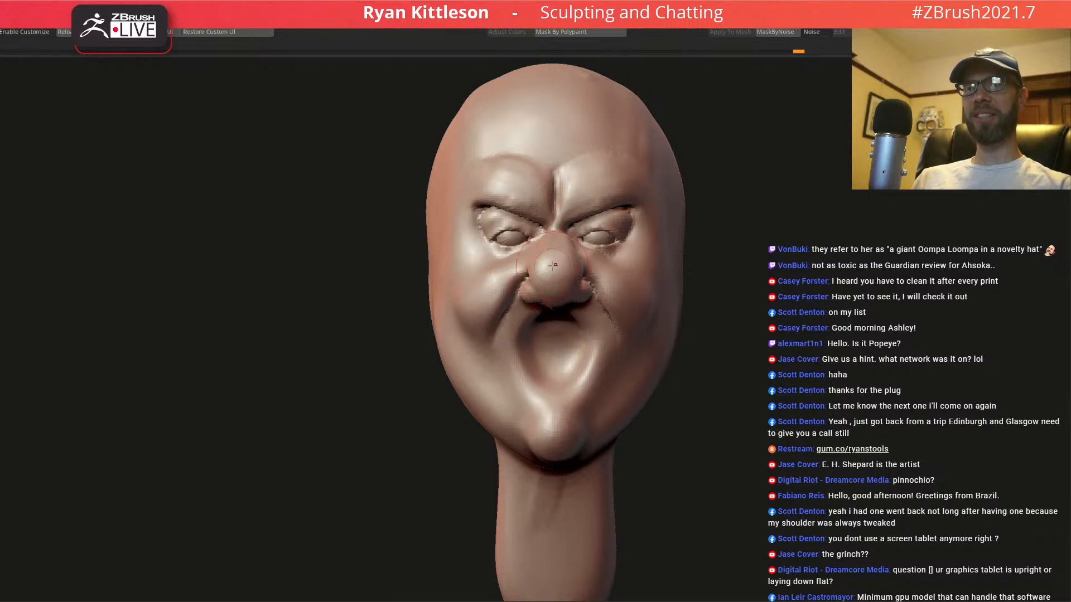
right_drag(630, 326, 624, 296)
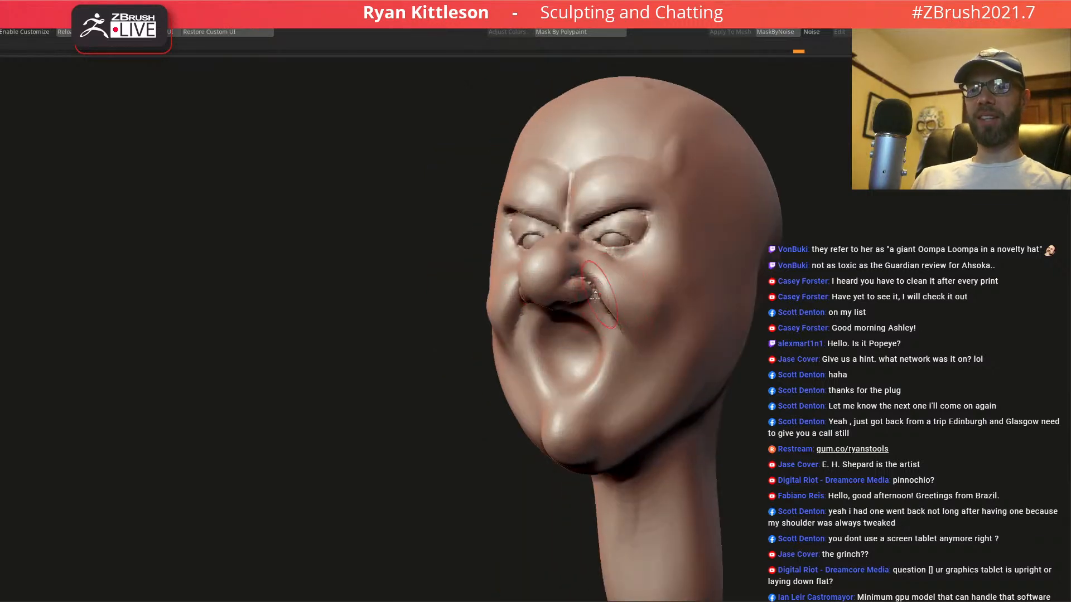
right_drag(562, 286, 572, 288)
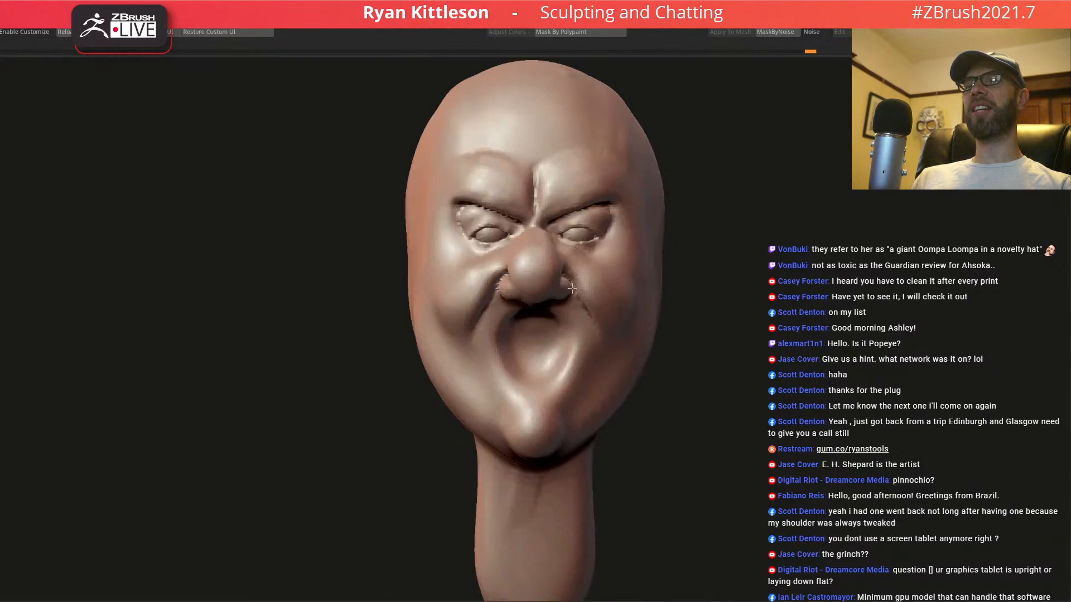
ctrl+right_drag(523, 321, 512, 302)
right_drag(512, 303, 416, 289)
- Hollow out the inside of the open mouth more deeply
alt+right_drag(562, 325, 558, 256)
mouse_move(338, 321)
right_down()
mouse_move(429, 308)
mouse_move(442, 316)
mouse_move(418, 345)
right_up()
right_drag(468, 310, 443, 301)
mouse_move(438, 264)
alt+mouse_down()
mouse_move(428, 239)
mouse_move(445, 220)
mouse_move(414, 261)
mouse_move(416, 342)
mouse_move(407, 312)
mouse_move(432, 288)
alt+mouse_up()
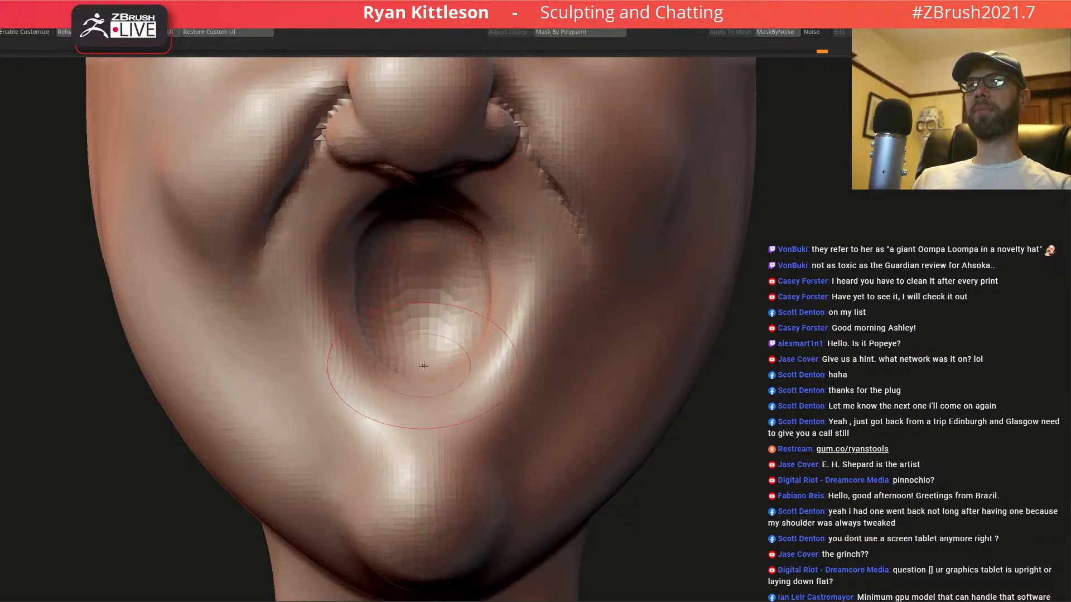
- Resize the crease brush and sharpen the rim of the mouth opening along its lower edge and sides
key(space)
drag(439, 400, 430, 399)
key(space)
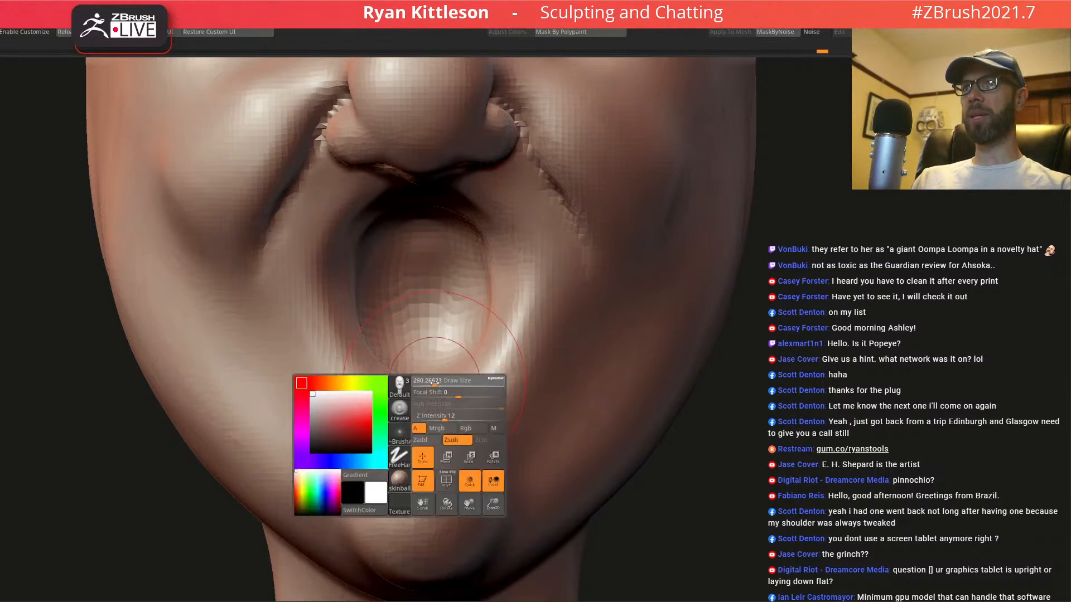
right_drag(445, 379, 422, 392)
mouse_move(421, 392)
mouse_down()
mouse_move(460, 398)
mouse_move(436, 404)
mouse_move(471, 395)
mouse_move(502, 361)
mouse_move(521, 305)
mouse_up()
- Build up a raised upper lip beneath the nose and curve it down around the mouth corners
right_drag(506, 269, 479, 205)
right_click(424, 261)
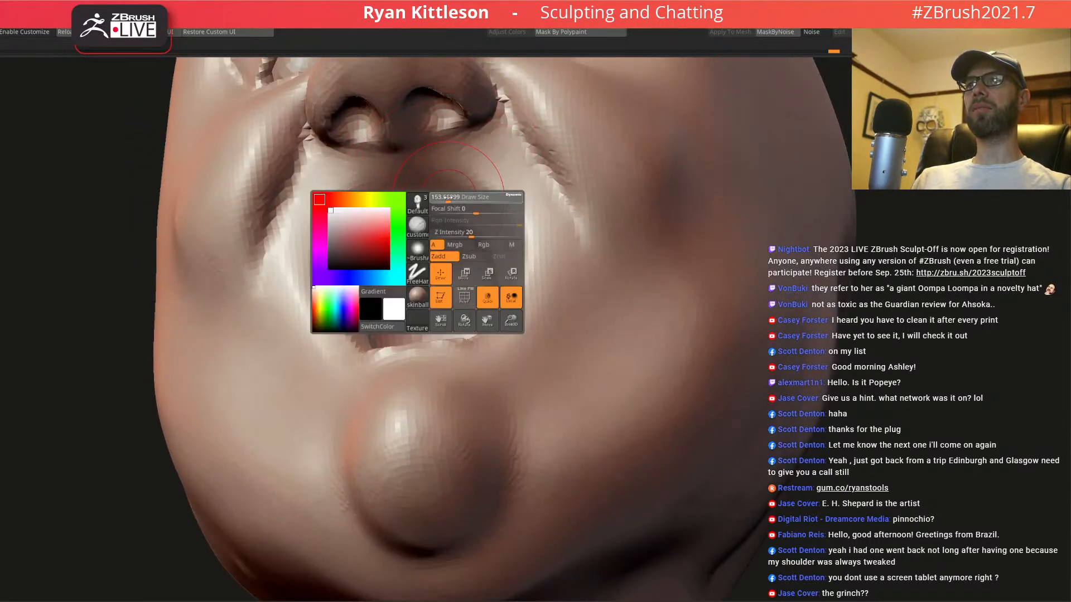
mouse_move(392, 193)
mouse_down()
mouse_move(368, 187)
mouse_move(349, 193)
mouse_move(377, 193)
mouse_move(330, 205)
mouse_up()
mouse_move(321, 218)
right_down()
mouse_move(336, 229)
mouse_move(321, 239)
mouse_move(344, 217)
right_up()
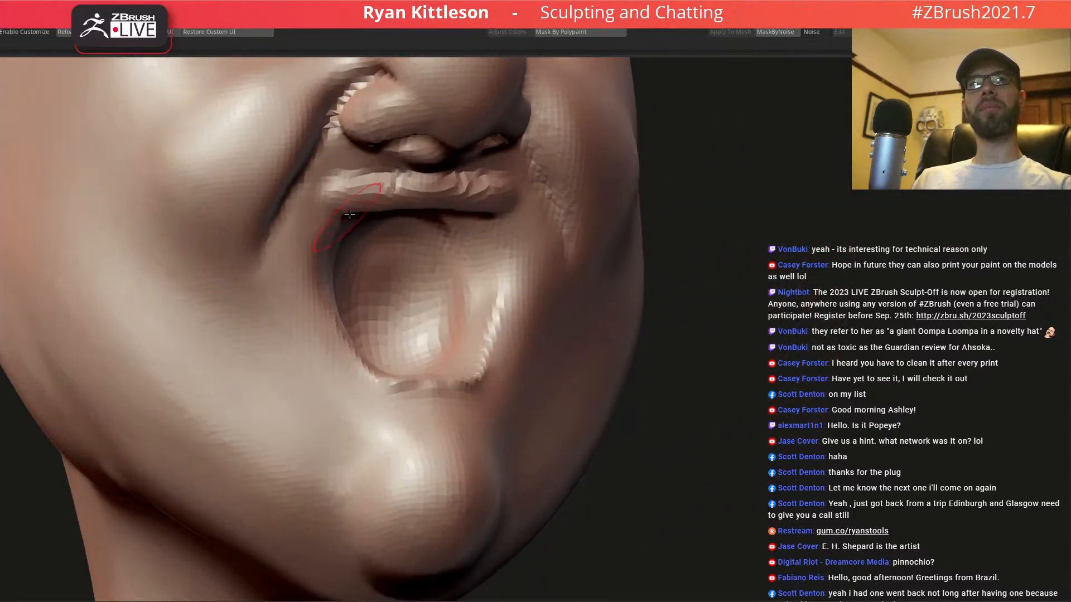
drag(327, 233, 338, 220)
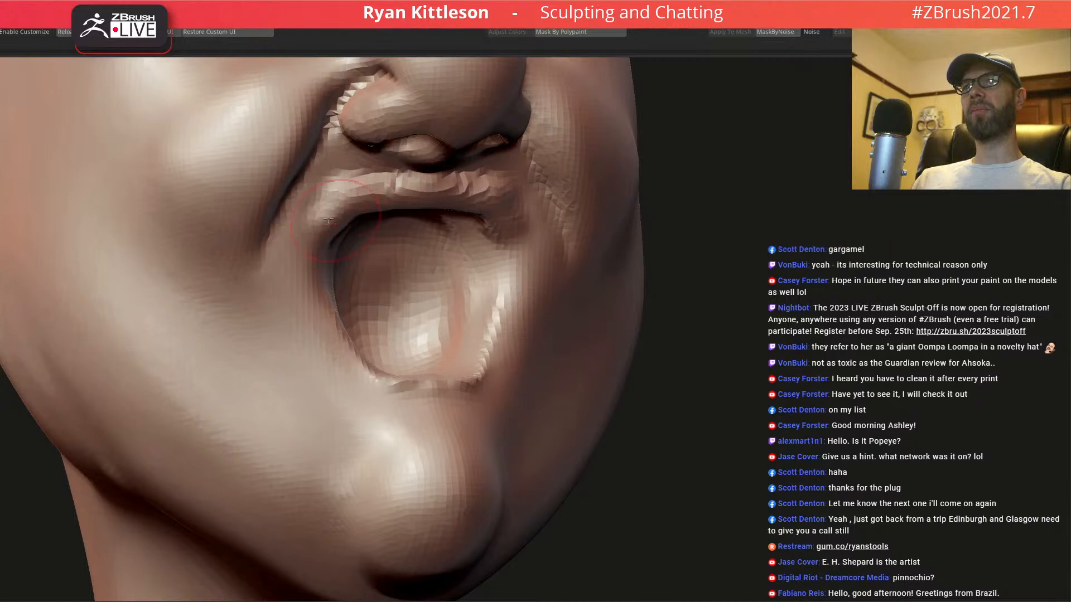
- Adjust the brush size and refine the upper corners and inner edge of the mouth opening
mouse_move(365, 211)
right_down()
mouse_move(349, 236)
mouse_move(352, 274)
right_up()
key(space)
mouse_move(351, 271)
mouse_down()
mouse_move(332, 264)
mouse_move(345, 259)
mouse_move(343, 284)
mouse_up()
key(space)
mouse_move(344, 244)
mouse_down()
mouse_move(368, 215)
mouse_move(384, 278)
mouse_up()
- Build up a lower lip ridge along the mouth's bottom edge and extend the upper lip towards its corners
mouse_move(491, 301)
right_down()
mouse_move(440, 305)
mouse_move(450, 284)
mouse_move(424, 292)
right_up()
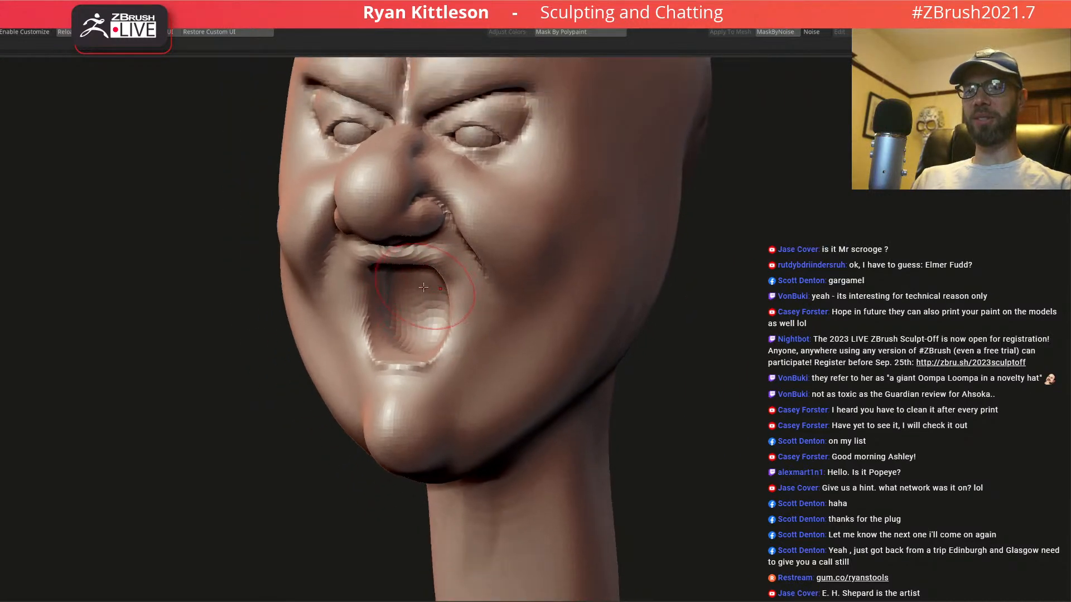
ctrl+right_drag(422, 337, 426, 356)
right_drag(363, 275, 434, 289)
mouse_move(434, 289)
right_down()
mouse_move(492, 287)
mouse_move(430, 270)
mouse_move(485, 313)
mouse_move(527, 321)
mouse_move(523, 364)
mouse_move(523, 340)
right_up()
right_drag(524, 385, 519, 425)
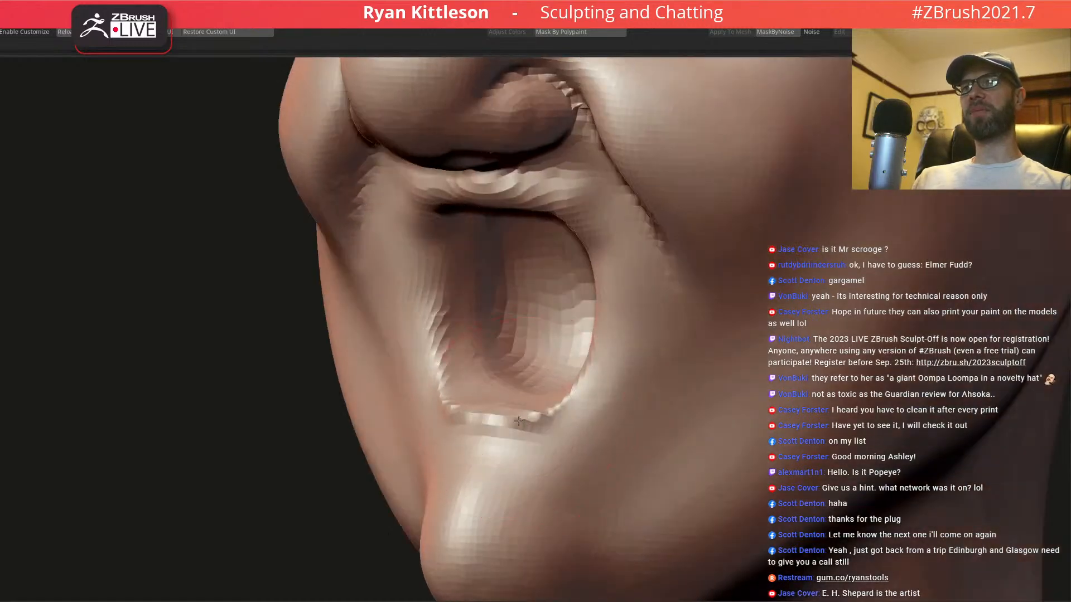
key(space)
mouse_move(533, 415)
mouse_down()
mouse_move(481, 426)
mouse_move(530, 427)
mouse_move(545, 406)
mouse_move(560, 413)
mouse_up()
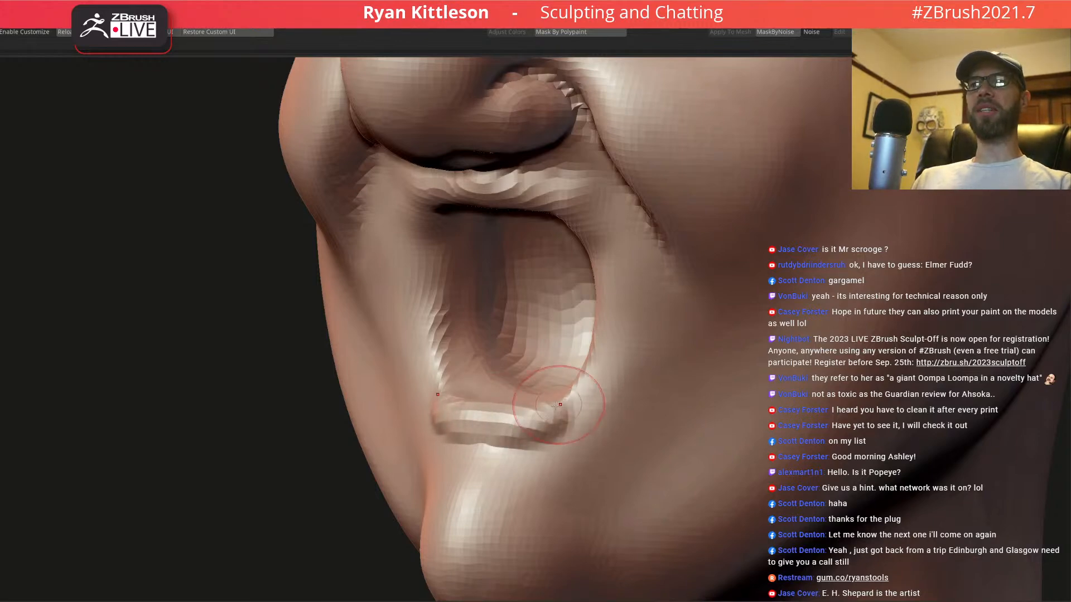
right_drag(540, 237, 498, 206)
mouse_move(498, 201)
mouse_down()
mouse_move(446, 216)
mouse_move(542, 201)
mouse_up()
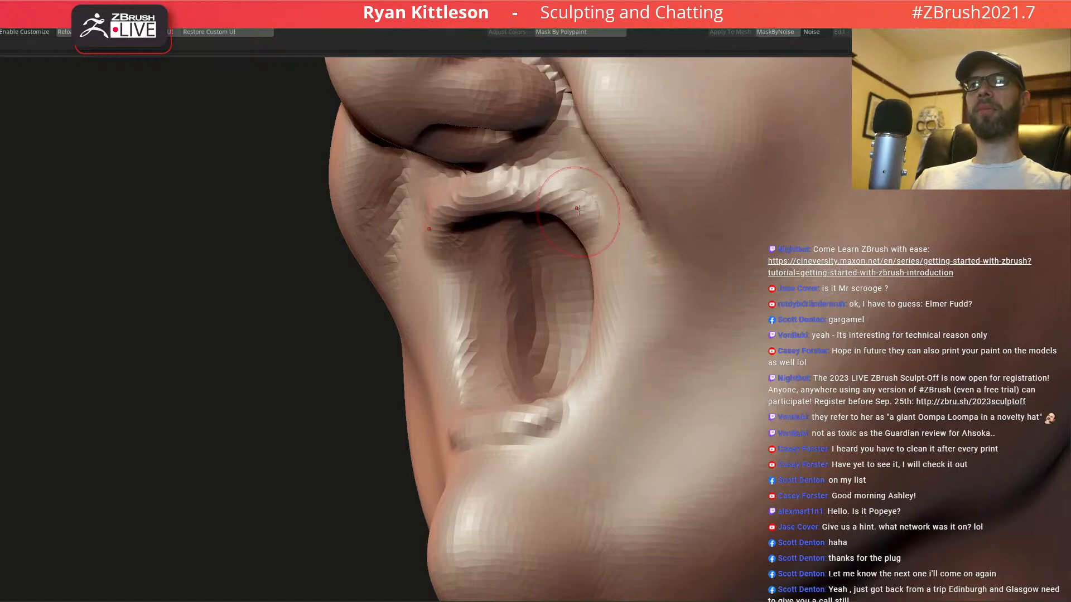
- Sculpt vertical folds in the cheeks beside the mouth corners and smooth them
right_drag(590, 268, 702, 301)
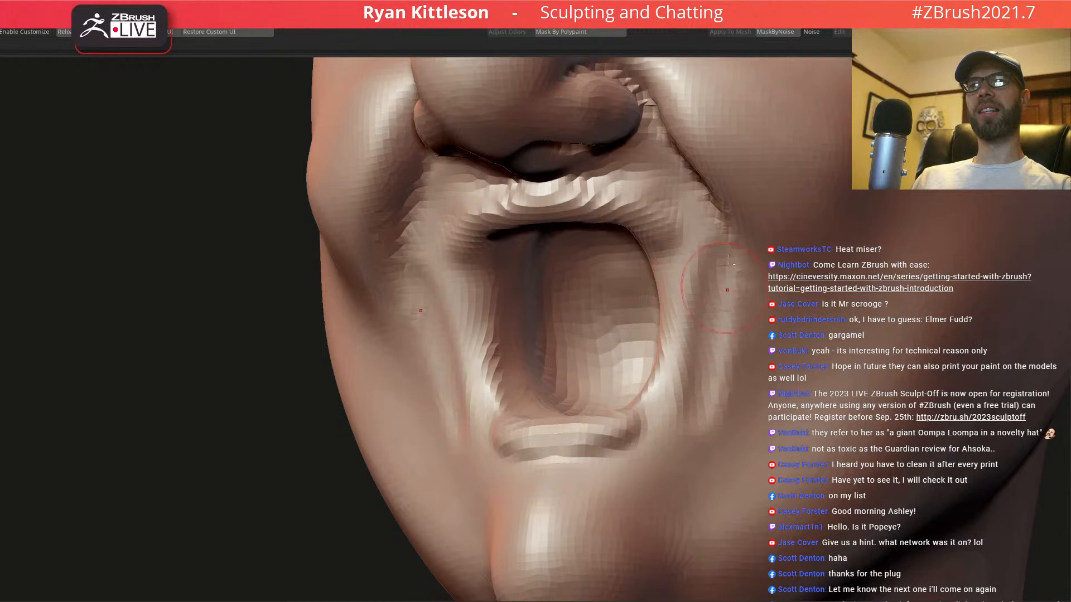
mouse_move(731, 401)
mouse_down()
mouse_move(739, 290)
mouse_move(711, 348)
mouse_move(716, 284)
mouse_move(764, 290)
mouse_up()
drag(751, 385, 767, 299)
mouse_move(745, 415)
mouse_down()
mouse_move(767, 312)
mouse_move(773, 335)
mouse_up()
shift+drag(772, 374, 753, 416)
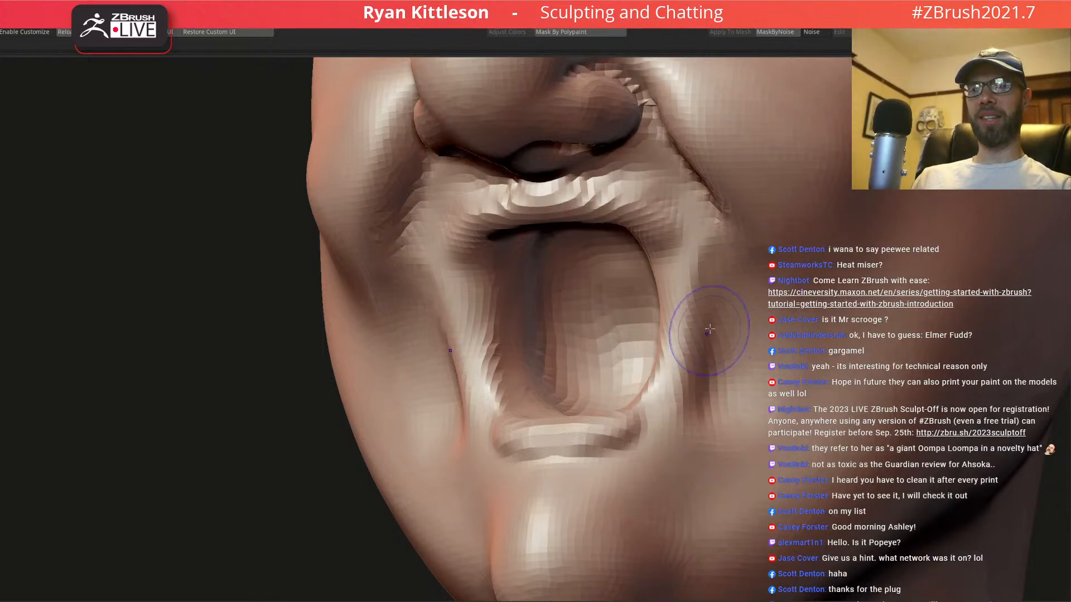
- Enlarge the brush, adjust the sides of the mouth with a broad stroke and check the lips in profile
right_drag(656, 270, 653, 274)
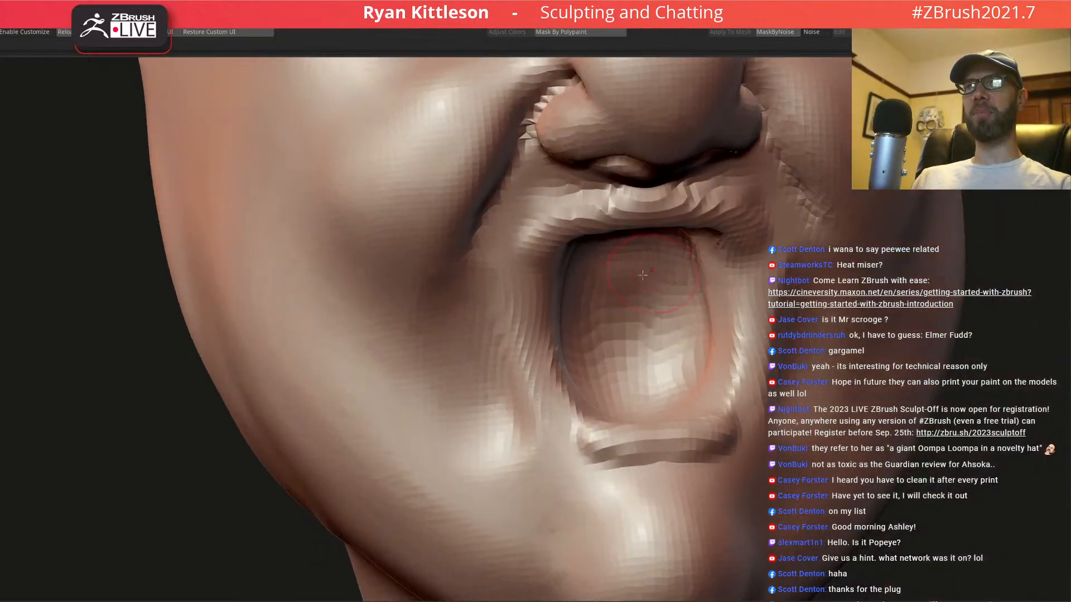
key(space)
drag(742, 333, 761, 335)
right_drag(775, 330, 757, 327)
drag(757, 329, 748, 321)
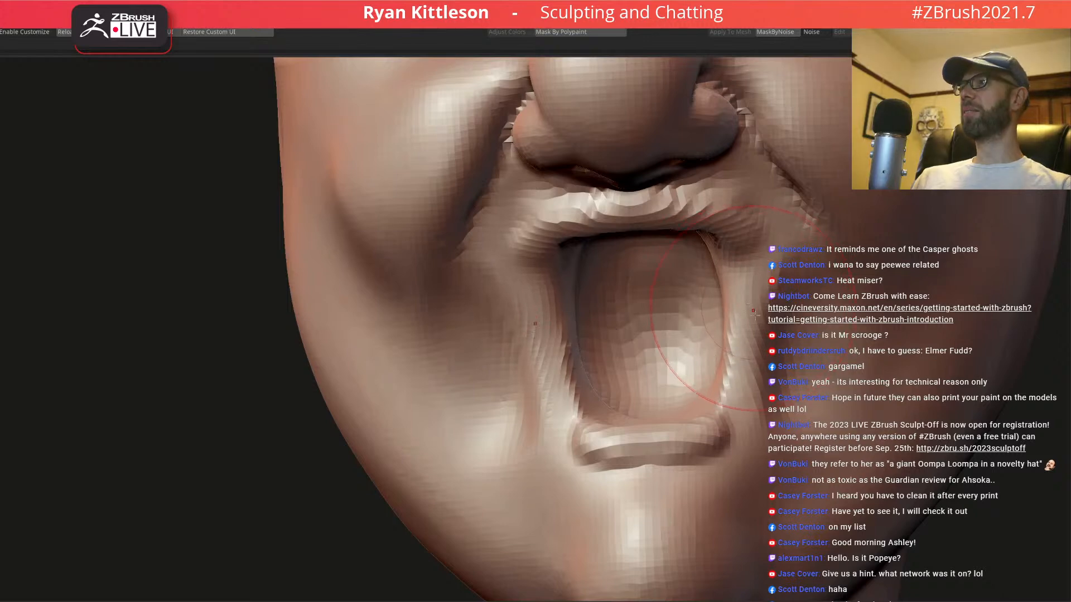
right_drag(743, 364, 706, 377)
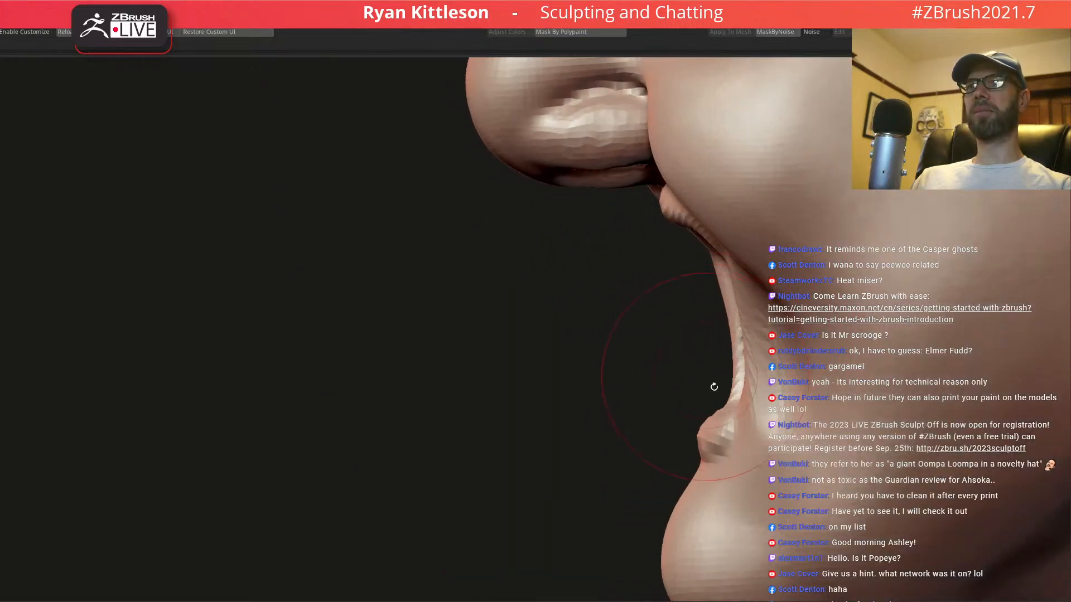
right_drag(656, 469, 717, 351)
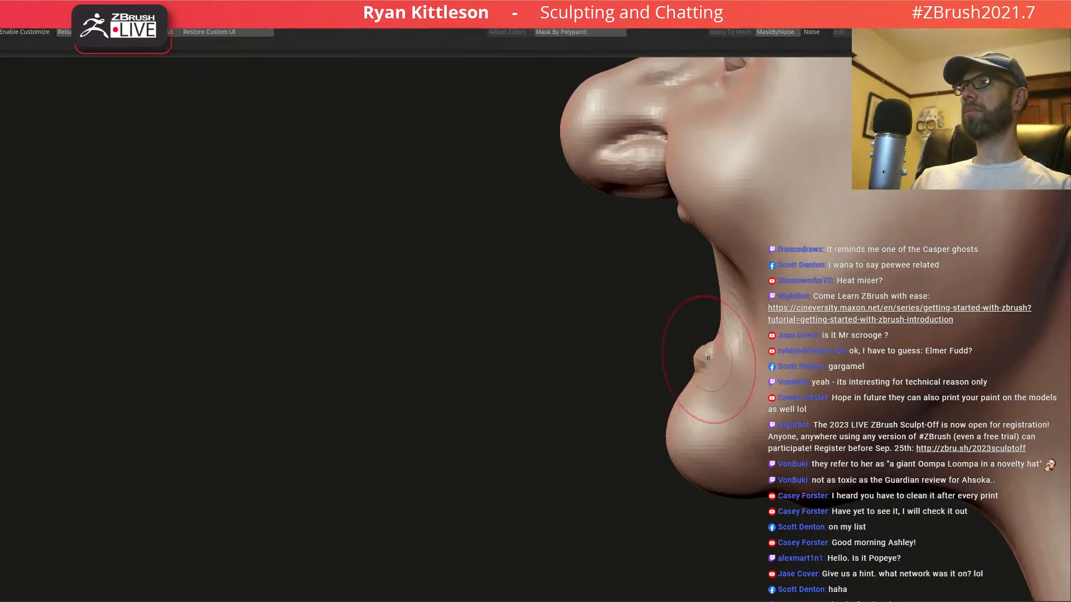
- Mask the nose and upper face, soften the mask edge and pull the upper lip forward in profile
mouse_move(705, 279)
right_down()
mouse_move(663, 207)
mouse_move(647, 217)
right_up()
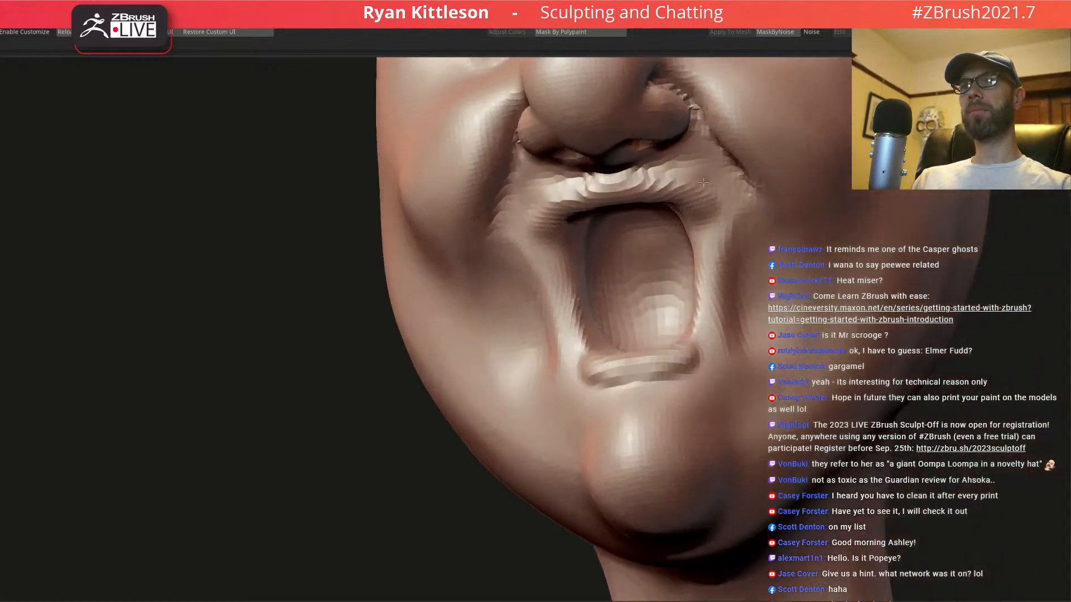
right_drag(547, 236, 563, 221)
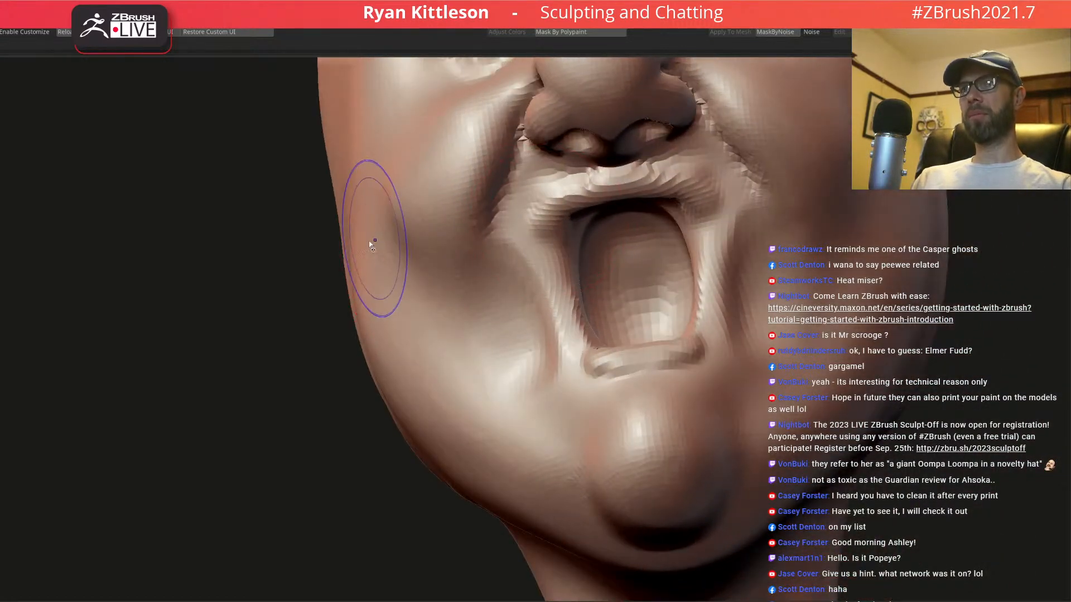
mouse_move(224, 308)
ctrl+mouse_down()
mouse_move(353, 228)
mouse_move(550, 169)
mouse_move(621, 161)
mouse_move(479, 42)
mouse_move(151, 101)
ctrl+mouse_up()
right_drag(702, 202, 680, 196)
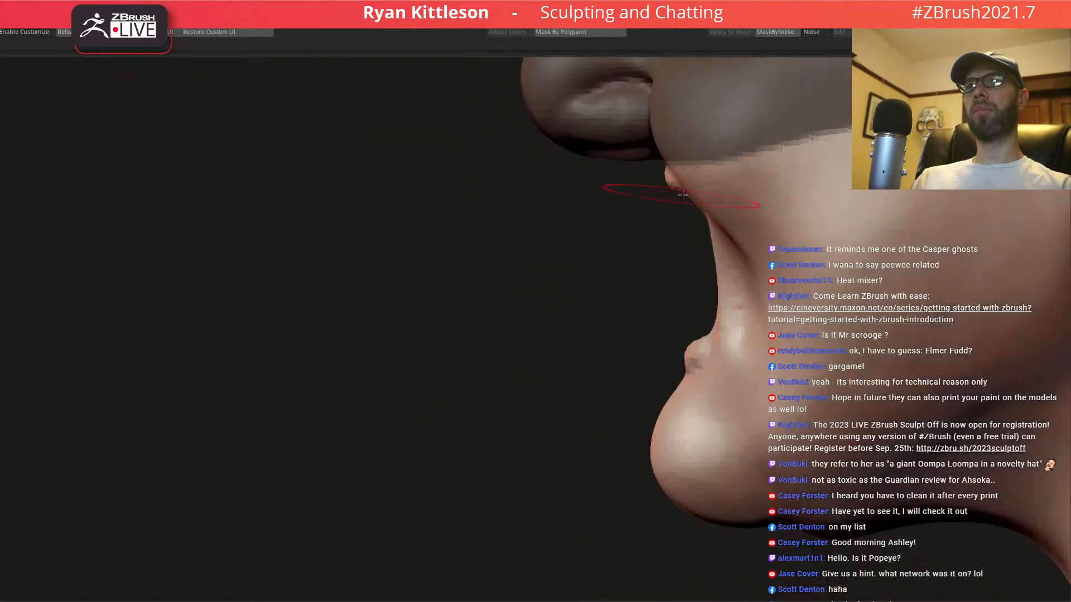
ctrl+click(717, 183)
key(space)
drag(663, 195, 647, 208)
- Adjust the brush size, push the mouth corner into a rounder profile and raise the lower lip
key(space)
drag(702, 237, 716, 314)
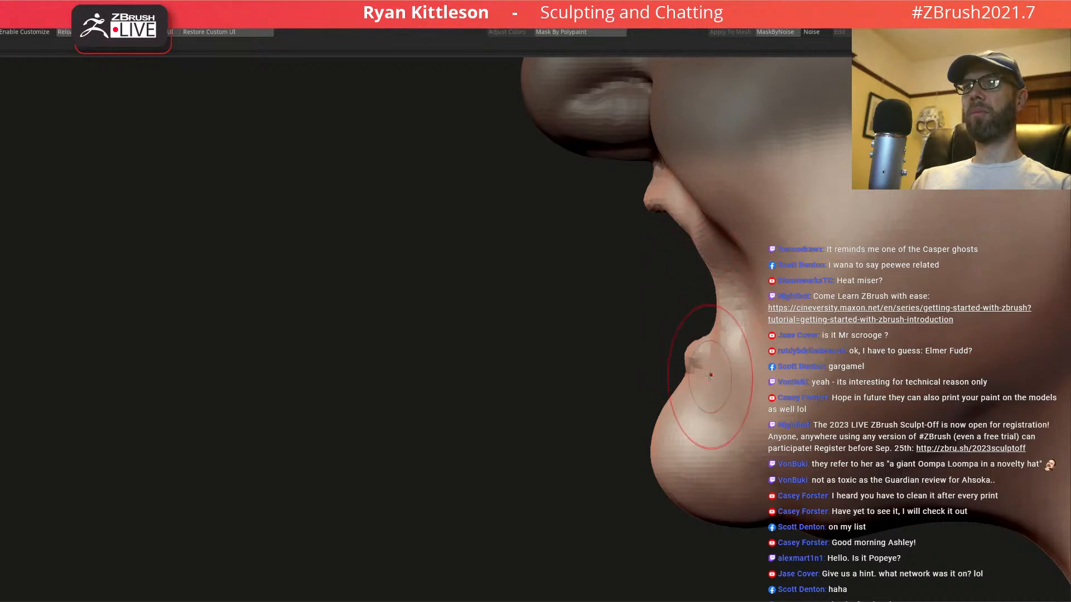
key(space)
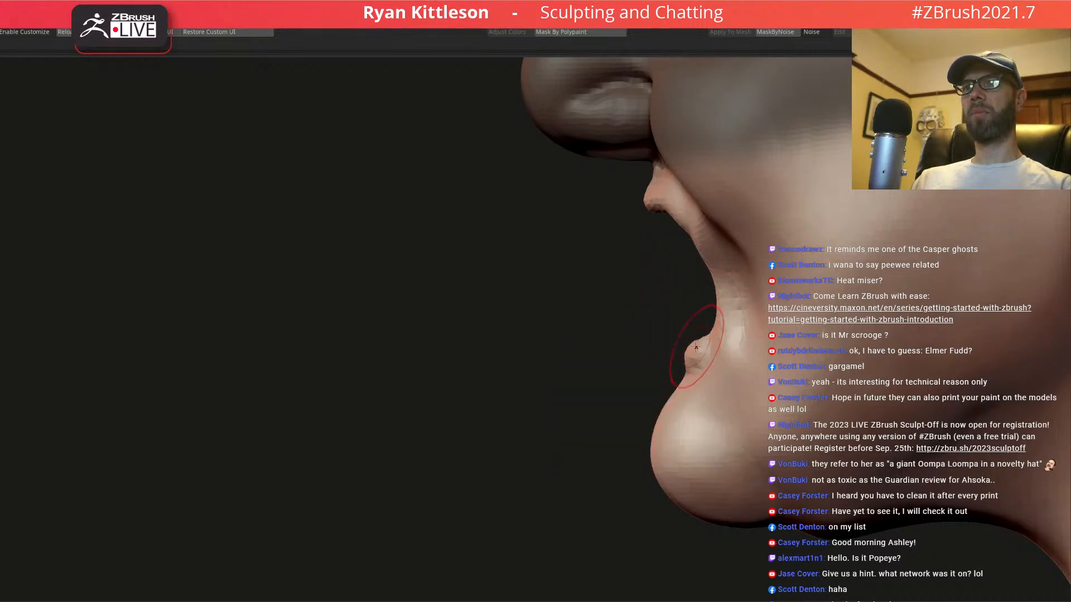
drag(680, 346, 702, 320)
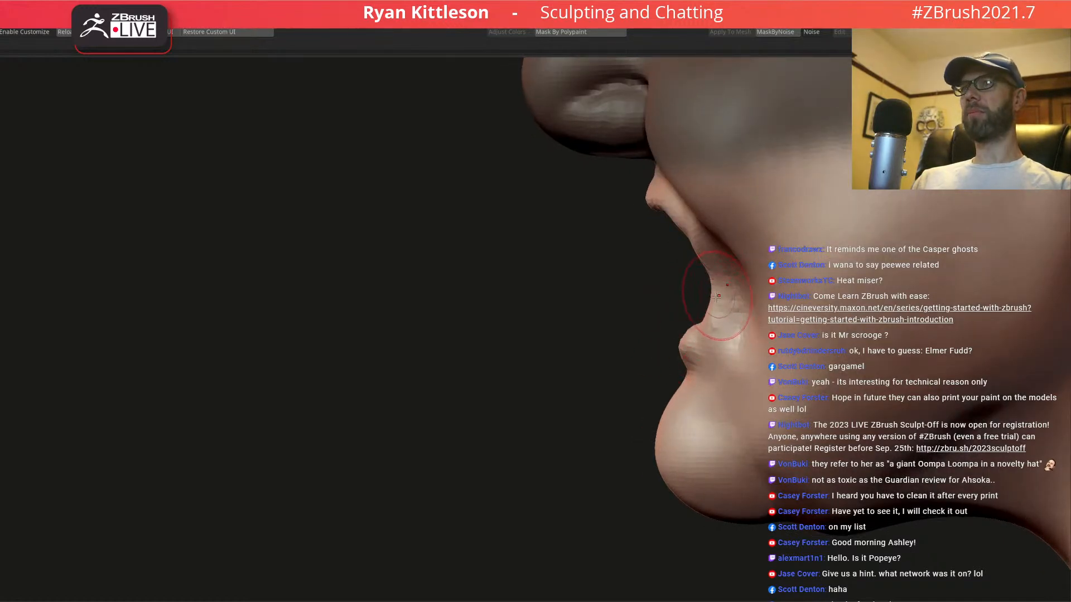
mouse_move(698, 357)
right_down()
mouse_move(684, 354)
mouse_move(677, 302)
right_up()
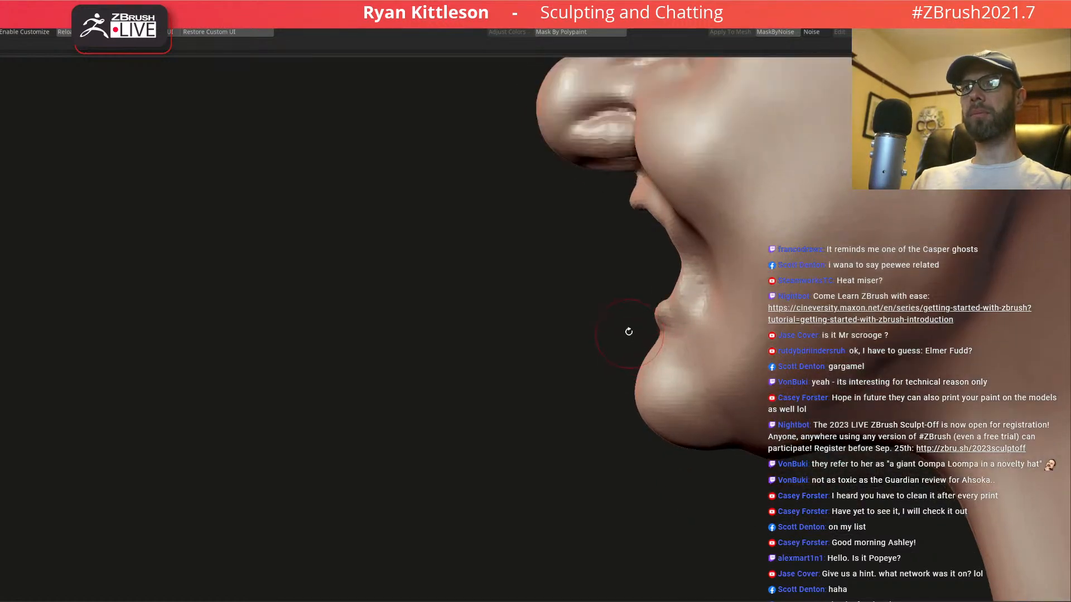
- Mask the nose, cheeks and mouth, soften the mask and push the chin back in profile
ctrl+drag(740, 307, 199, 99)
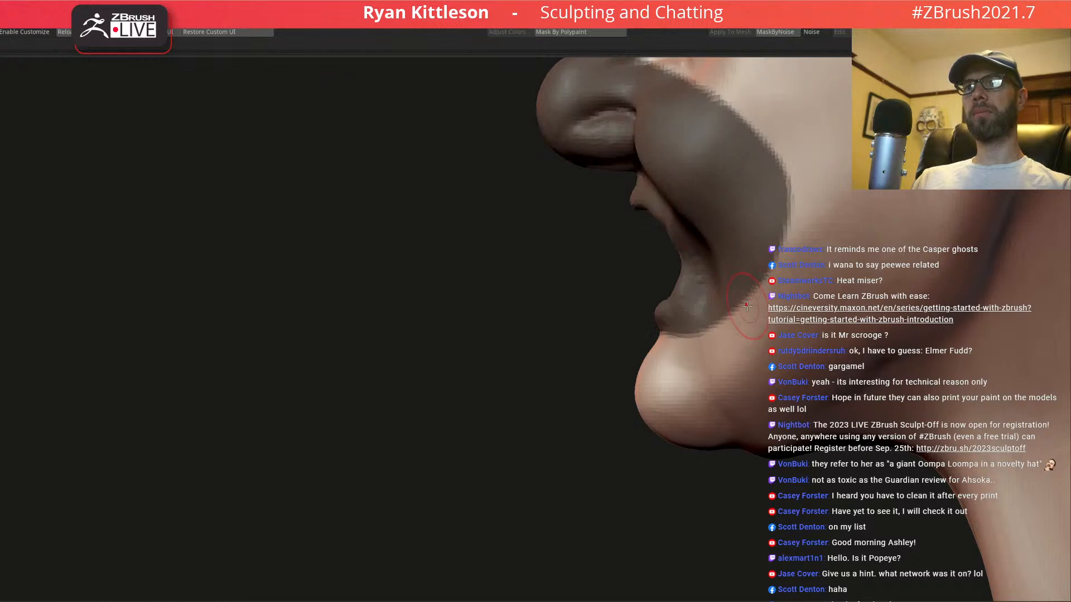
key(space)
click(716, 297)
drag(674, 435, 697, 445)
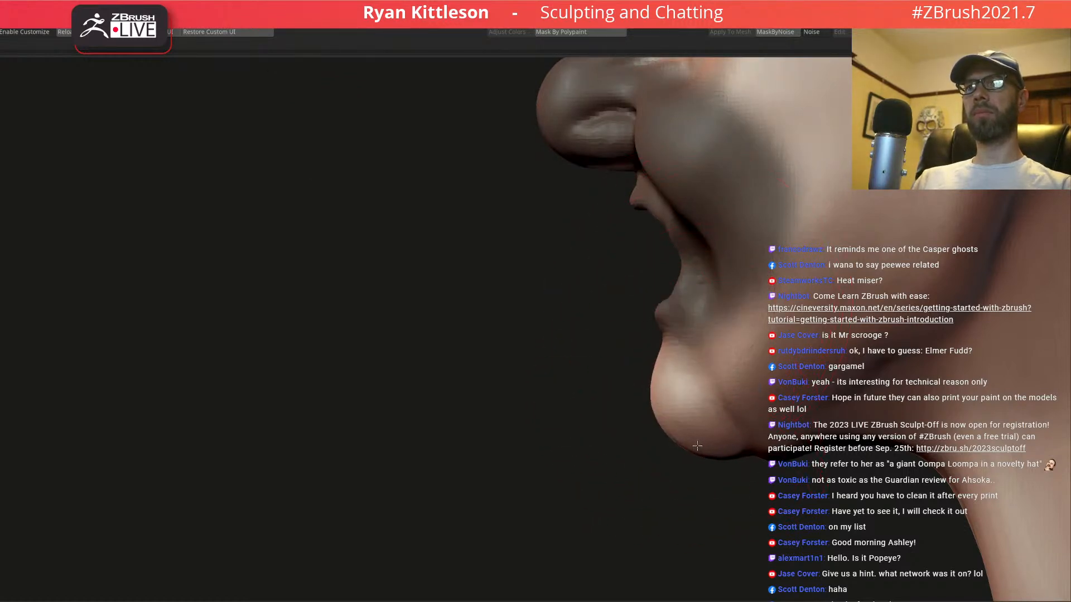
drag(784, 455, 788, 455)
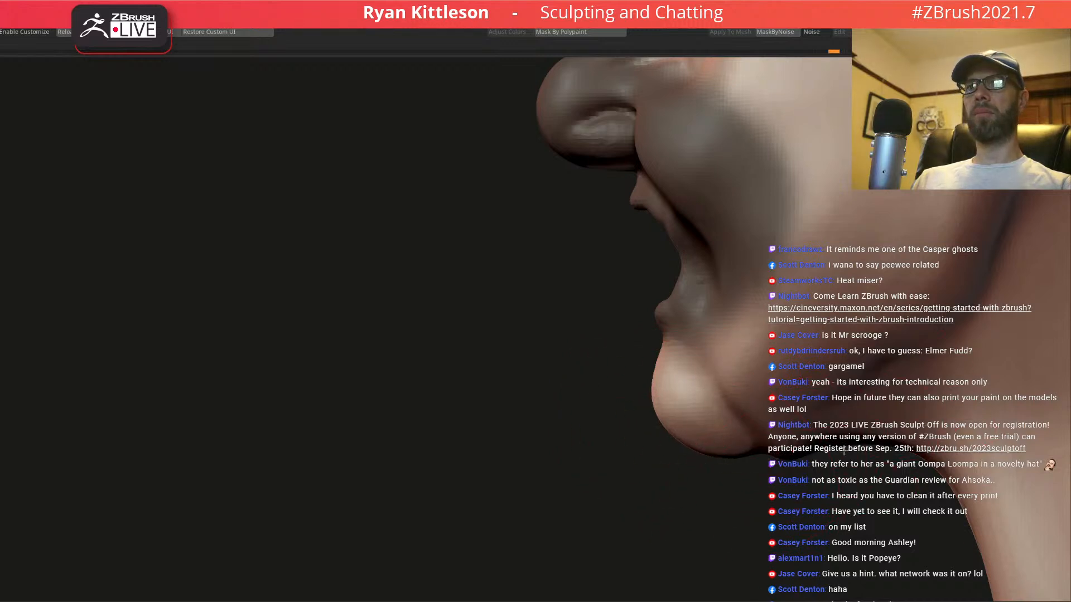
- Adjust the brush size, shift the lips and nose slightly and push the chin further back beneath the lower lip
key(space)
click(860, 448)
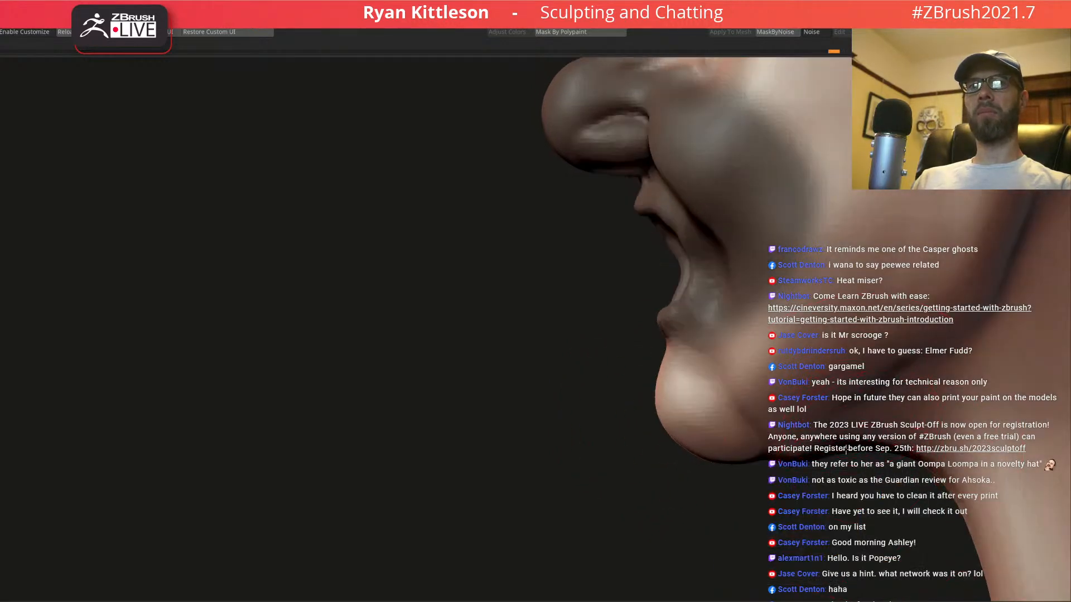
key(space)
click(721, 398)
drag(677, 307, 711, 324)
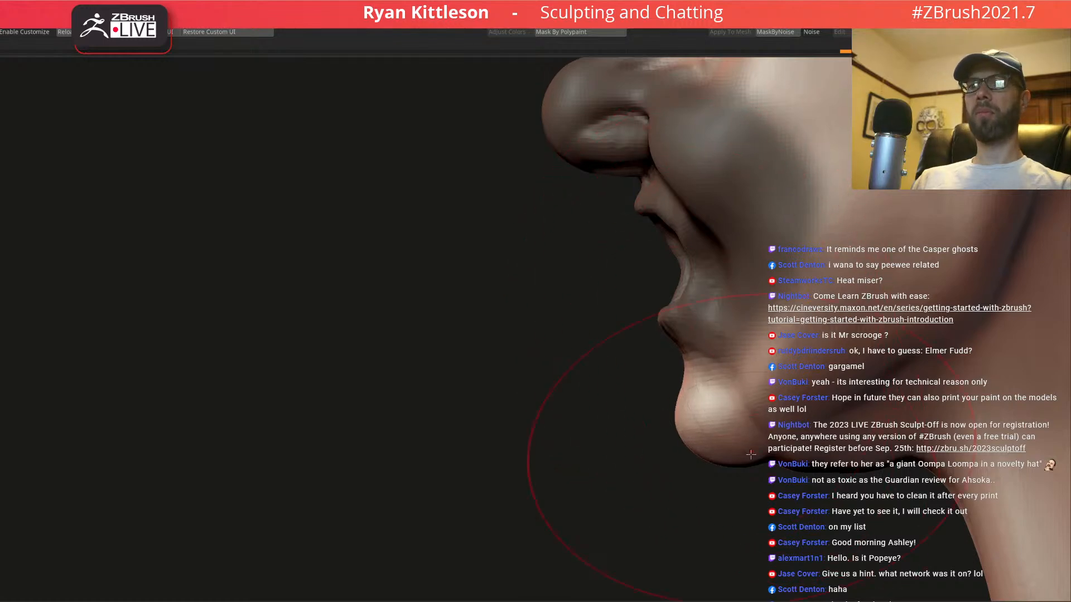
- Smooth the surface between the lower lip and the chin with a smaller brush
mouse_move(730, 465)
right_down()
mouse_move(738, 470)
mouse_move(791, 393)
mouse_move(733, 290)
mouse_move(756, 302)
right_up()
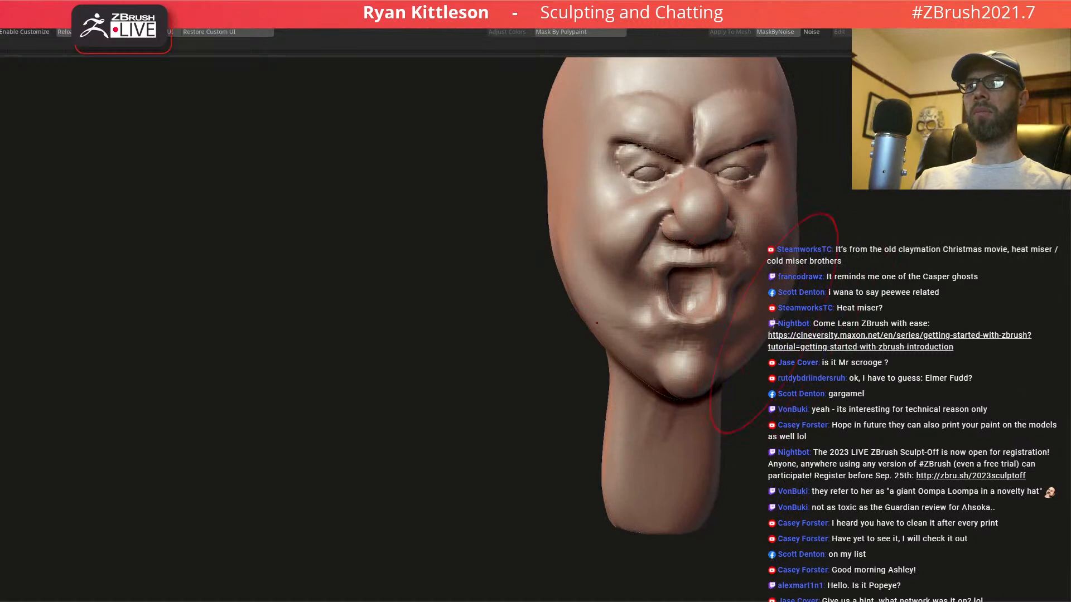
right_drag(749, 342, 664, 317)
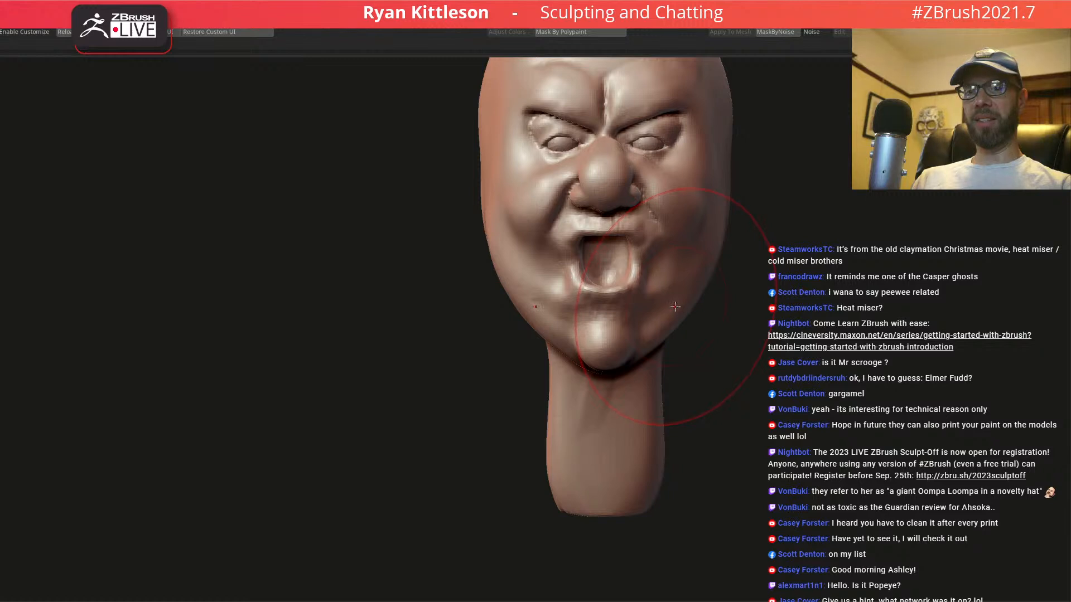
ctrl+right_drag(634, 311, 689, 345)
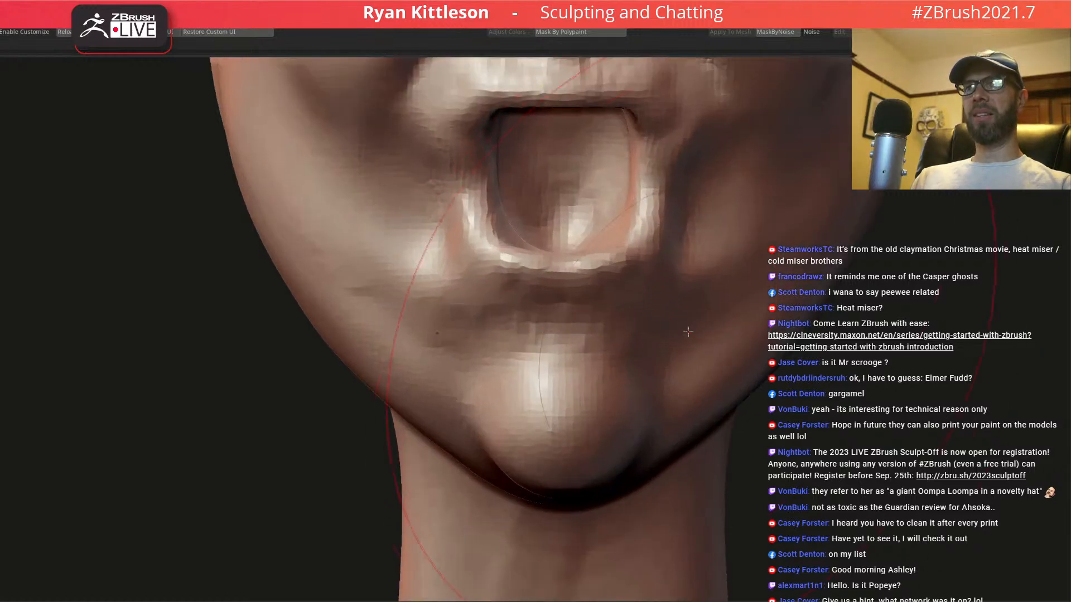
key(space)
click(542, 308)
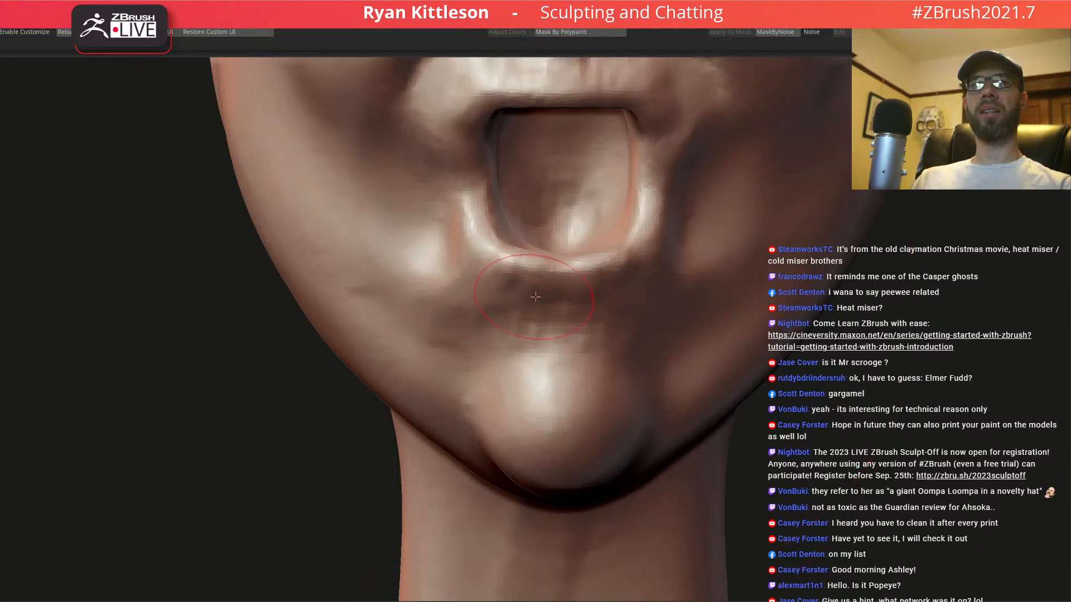
mouse_move(527, 299)
shift+mouse_down()
mouse_move(487, 344)
mouse_move(478, 304)
mouse_move(408, 293)
mouse_move(475, 267)
shift+mouse_up()
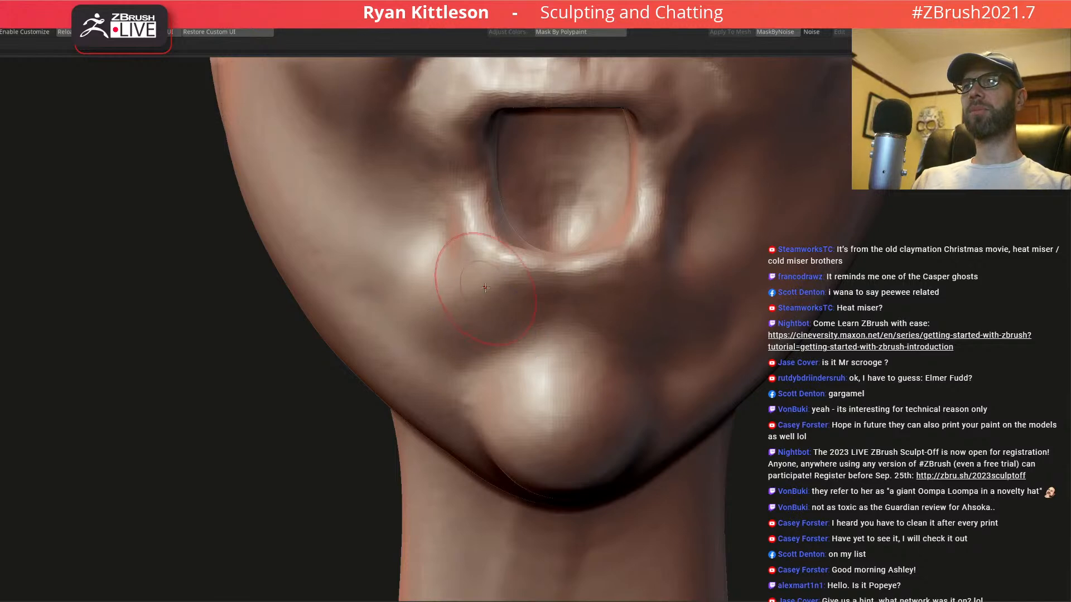
- Refine the sides of the mouth and even out the upper lip between the nose and the mouth opening
alt+right_drag(488, 291, 503, 378)
right_drag(439, 206, 470, 204)
mouse_move(492, 156)
mouse_down()
mouse_move(444, 222)
mouse_move(486, 153)
mouse_up()
mouse_move(447, 239)
mouse_down()
mouse_move(458, 244)
mouse_move(471, 195)
mouse_move(440, 168)
mouse_up()
mouse_move(587, 151)
right_down()
mouse_move(502, 154)
mouse_move(480, 306)
right_up()
mouse_move(620, 290)
mouse_down()
mouse_move(610, 329)
mouse_move(619, 301)
mouse_up()
mouse_move(536, 304)
right_down()
mouse_move(591, 304)
mouse_move(518, 335)
right_up()
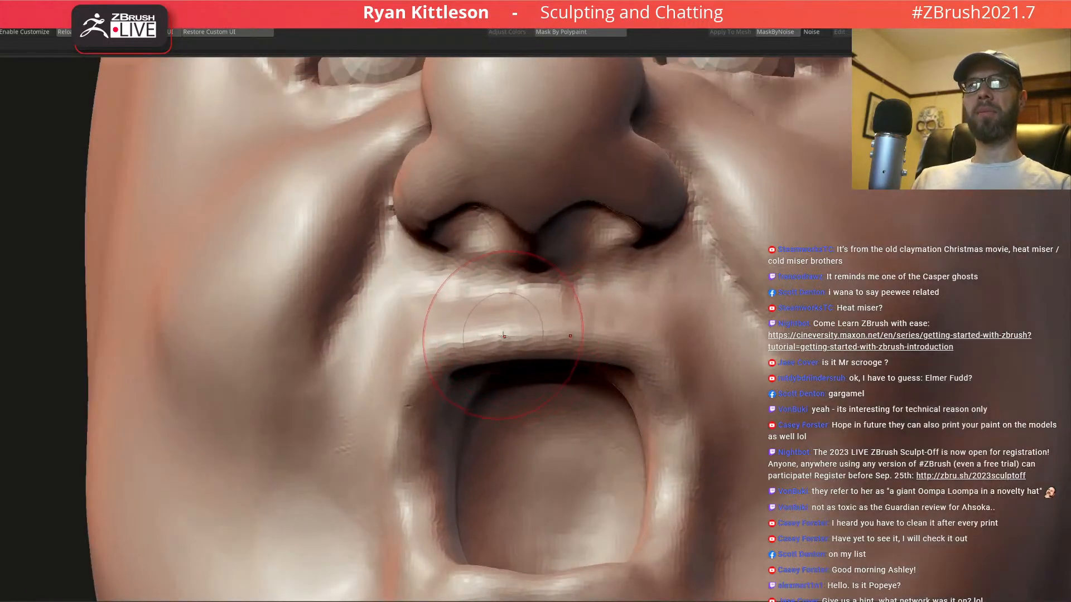
mouse_move(503, 324)
mouse_down()
mouse_move(511, 333)
mouse_move(482, 322)
mouse_up()
drag(429, 356, 425, 358)
mouse_move(465, 335)
right_down()
mouse_move(484, 347)
mouse_move(463, 343)
right_up()
- Adjust the brush size and smooth out the short crease on the side of the head behind the temple
mouse_move(658, 336)
right_down()
mouse_move(664, 307)
mouse_move(622, 319)
mouse_move(644, 316)
mouse_move(591, 226)
mouse_move(610, 233)
mouse_move(563, 299)
right_up()
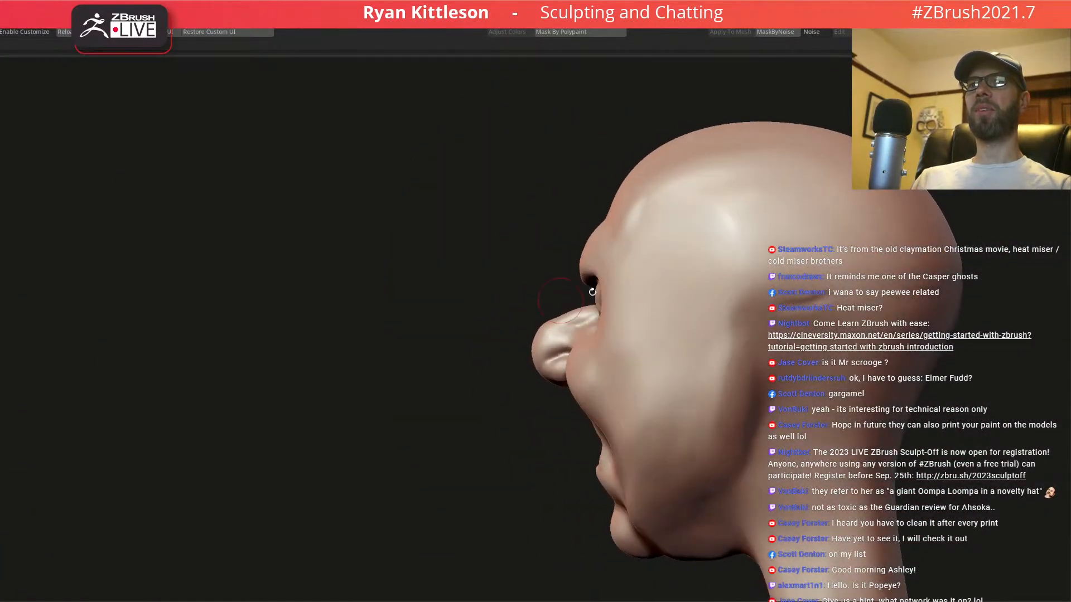
alt+right_drag(704, 279, 593, 277)
ctrl+right_drag(652, 302, 679, 298)
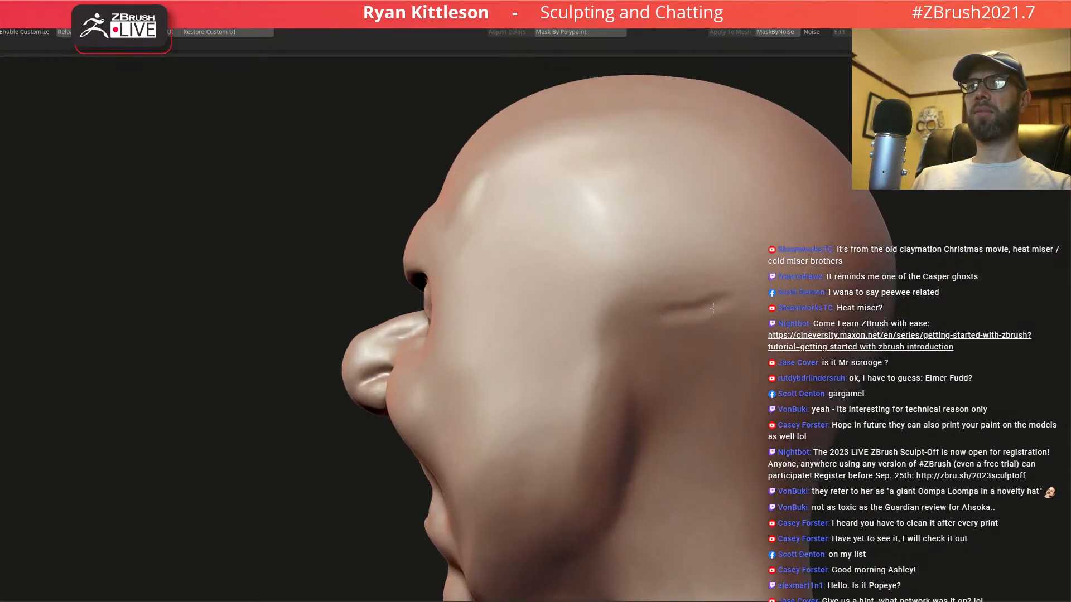
key(space)
drag(700, 307, 719, 307)
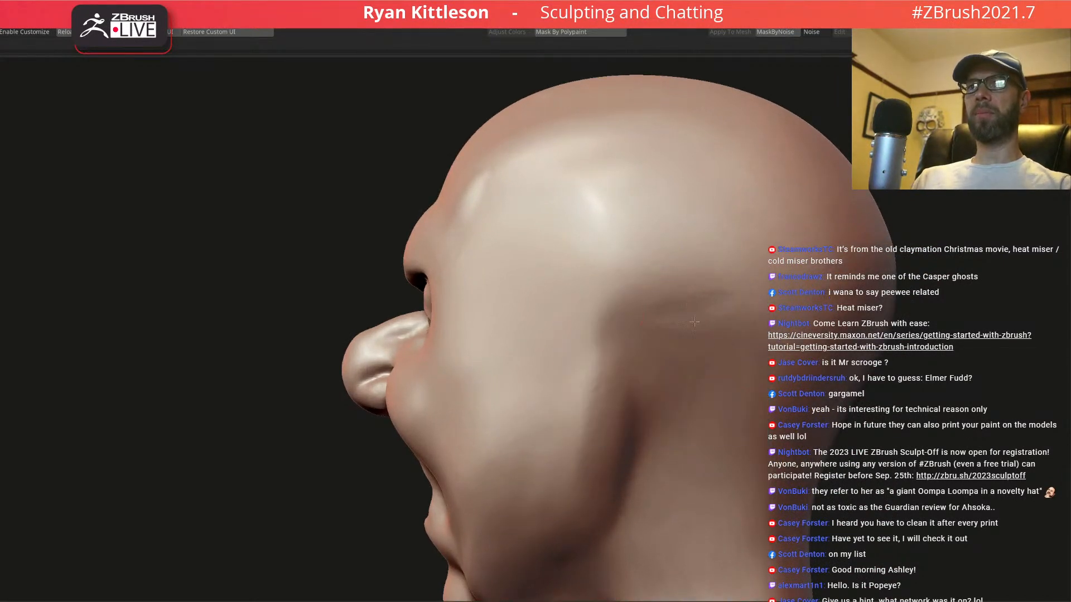
- Resize the brush and blend the side of the skull above and behind the jaw with broad strokes
mouse_move(787, 413)
alt+right_down()
mouse_move(664, 299)
mouse_move(680, 308)
alt+right_up()
key(space)
drag(686, 301, 696, 301)
right_drag(764, 313, 694, 322)
drag(693, 323, 653, 295)
drag(727, 294, 694, 253)
mouse_move(671, 202)
right_down()
mouse_move(634, 297)
mouse_move(661, 344)
right_up()
right_drag(617, 386, 610, 269)
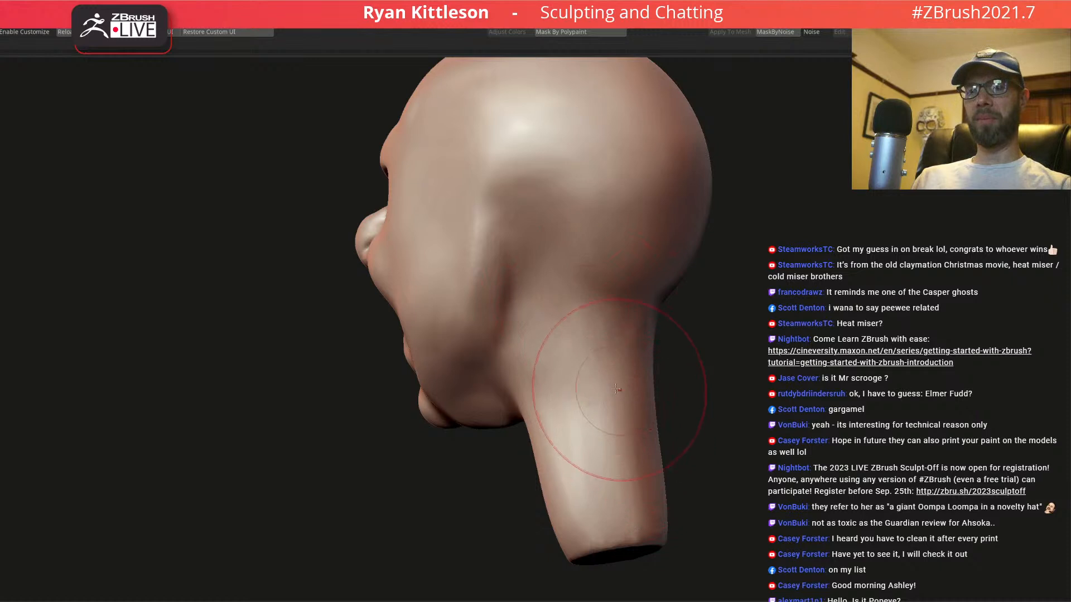
- Adjust the brush size and sculpt a long neck muscle running from behind the jaw down the neck
mouse_move(588, 336)
right_down()
mouse_move(596, 340)
mouse_move(569, 322)
mouse_move(544, 329)
right_up()
key(space)
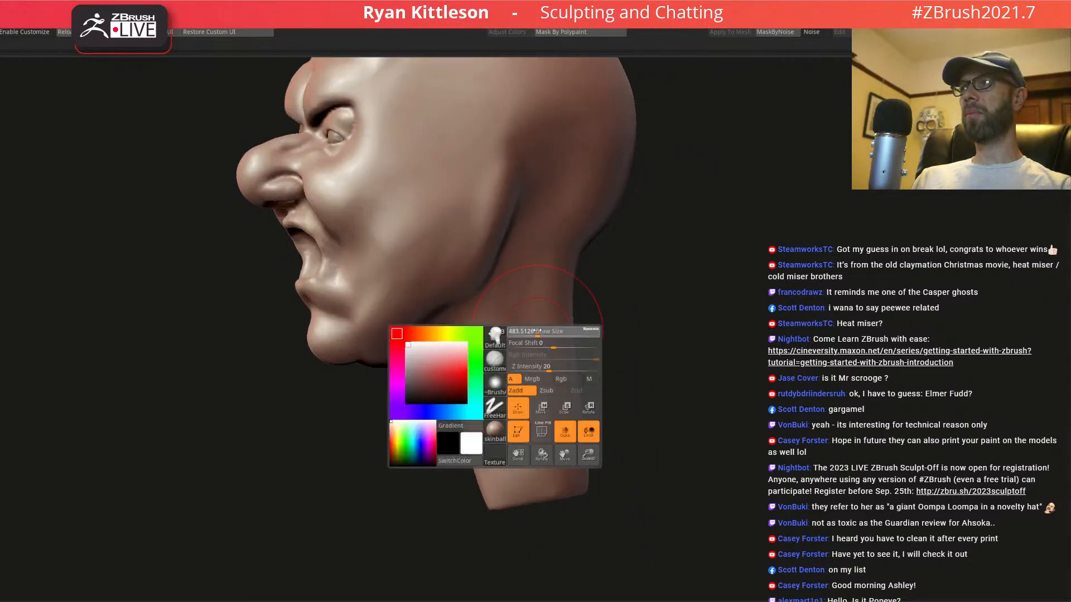
key(space)
drag(532, 311, 517, 480)
right_drag(500, 366, 539, 274)
- Build up an Adam's apple on the front of the neck and define the transition beneath the jaw
right_drag(515, 418, 514, 393)
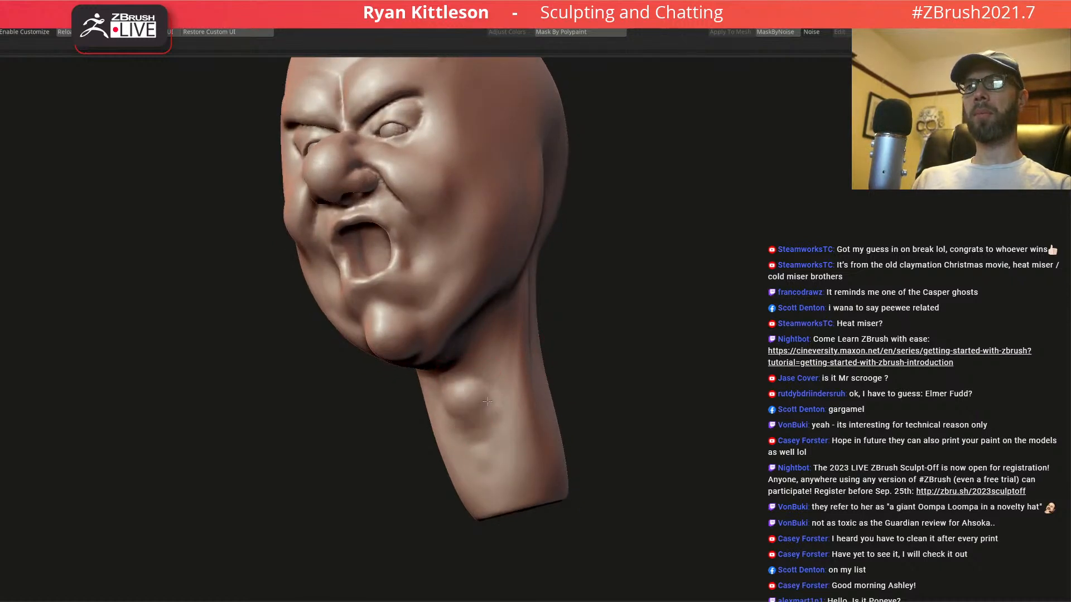
drag(482, 411, 481, 429)
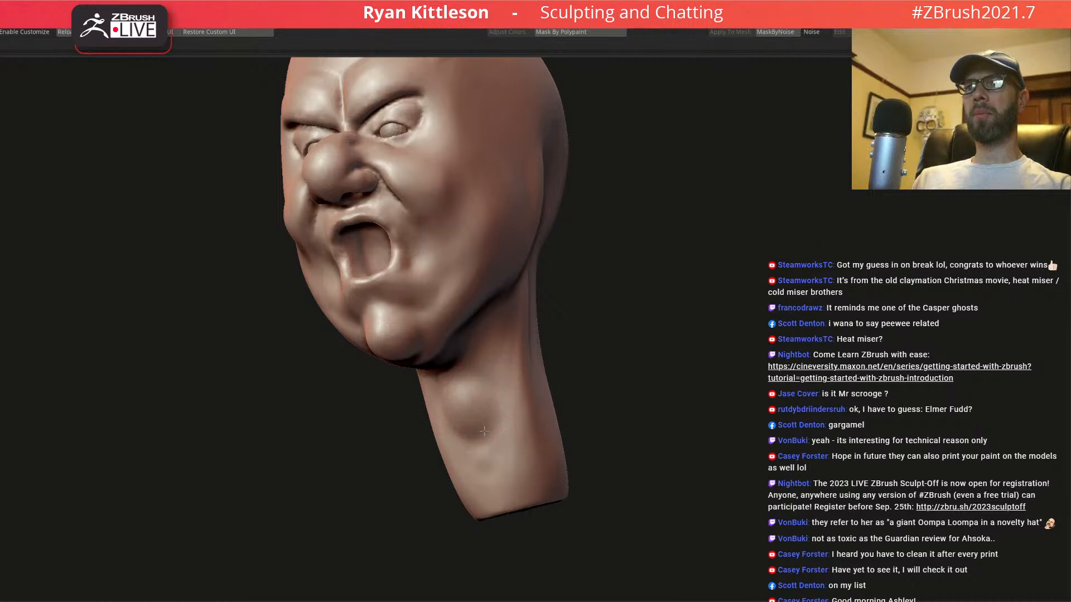
right_drag(477, 383, 477, 328)
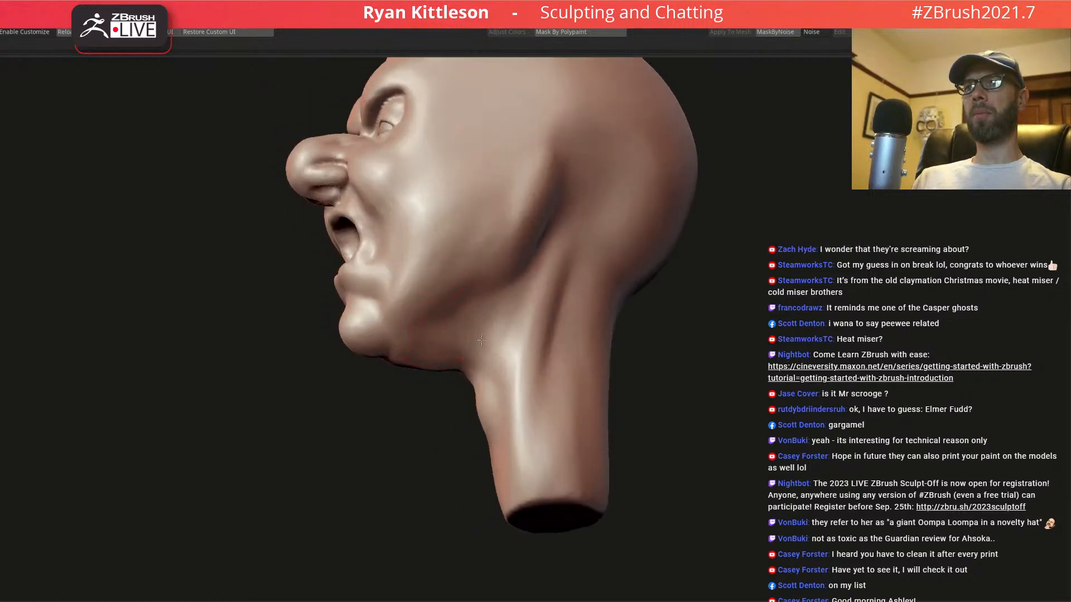
drag(457, 322, 474, 343)
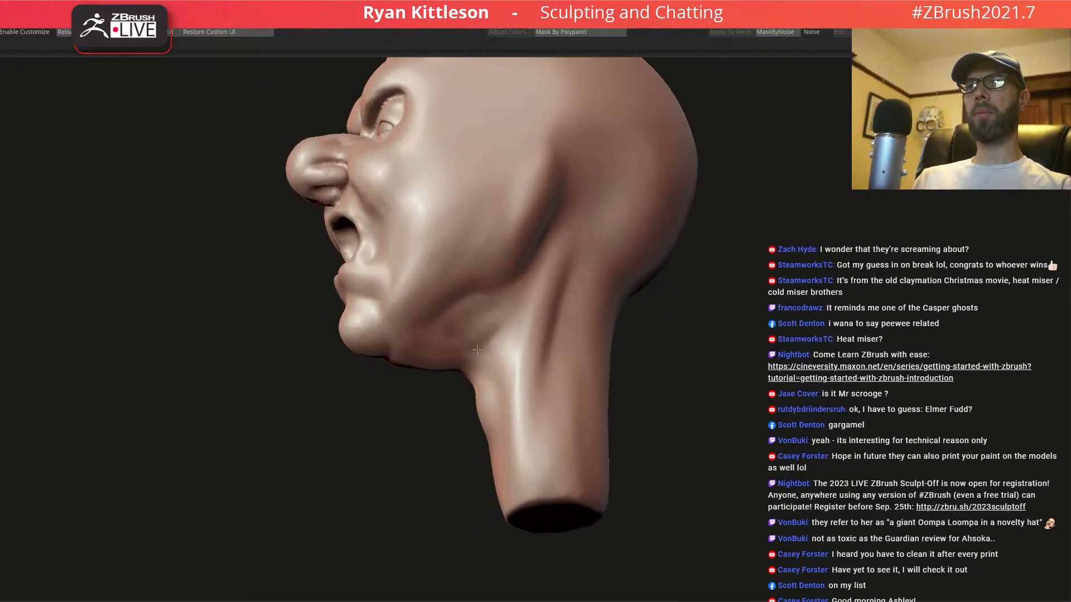
right_drag(464, 319, 491, 308)
alt+right_drag(489, 261, 533, 274)
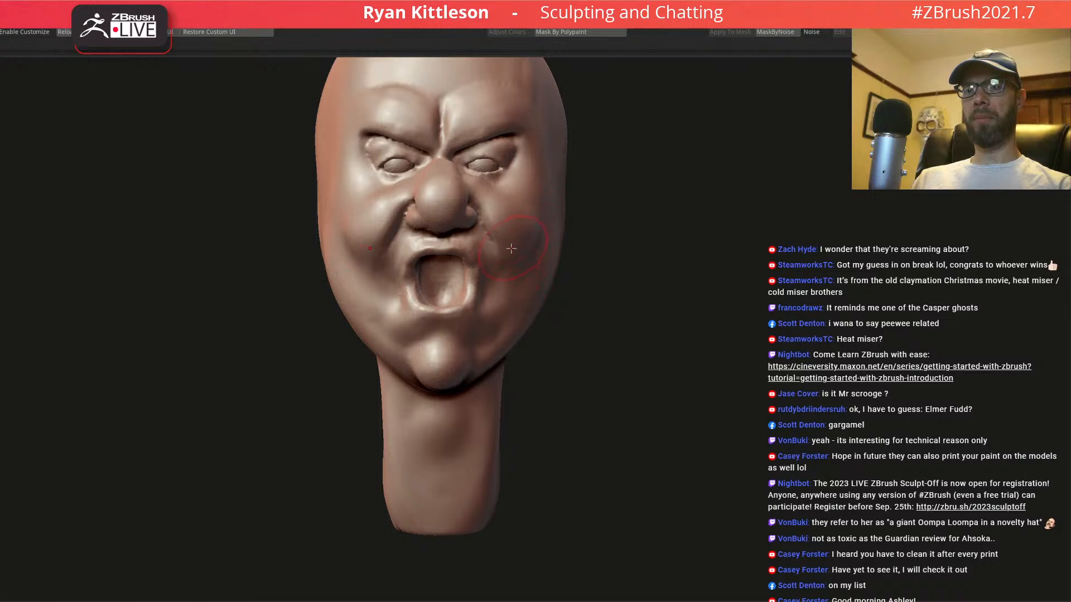
- Adjust the brush size and shape the raised cheek fold running from the nose beneath the eye
mouse_move(499, 246)
right_down()
mouse_move(499, 256)
mouse_move(357, 201)
mouse_move(439, 230)
mouse_move(466, 179)
right_up()
key(space)
mouse_move(526, 151)
mouse_down()
mouse_move(466, 172)
mouse_move(502, 149)
mouse_move(526, 203)
mouse_move(499, 232)
mouse_move(402, 276)
mouse_move(441, 192)
mouse_move(394, 203)
mouse_move(365, 281)
mouse_move(413, 335)
mouse_move(433, 325)
mouse_move(358, 275)
mouse_move(431, 257)
mouse_up()
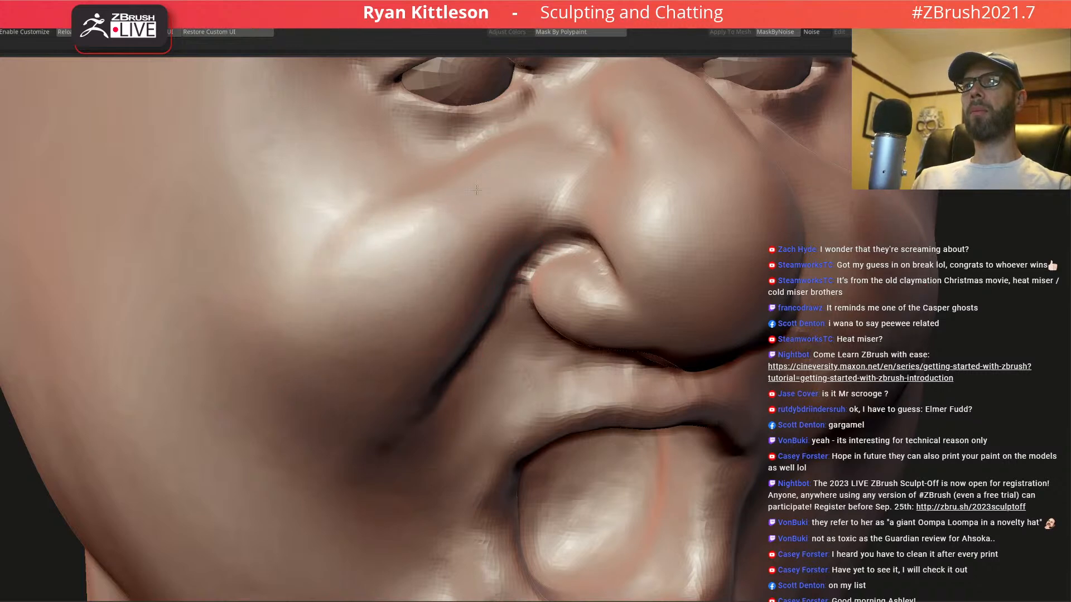
key(f)
mouse_move(425, 255)
shift+right_down()
mouse_move(523, 256)
mouse_move(532, 274)
mouse_move(512, 295)
shift+right_up()
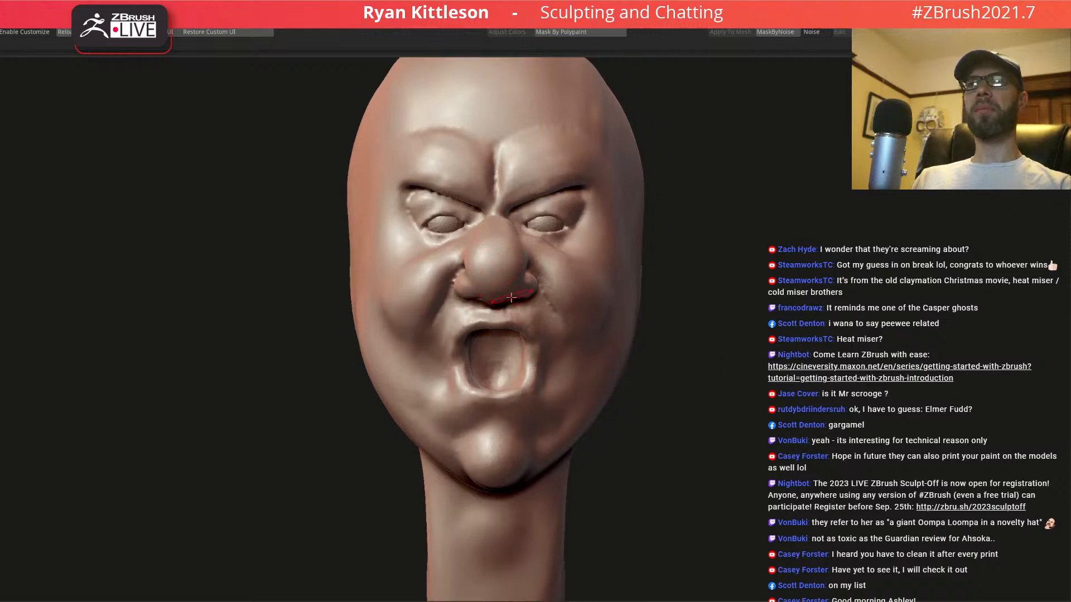
mouse_move(521, 256)
ctrl+right_down()
mouse_move(570, 259)
mouse_move(538, 266)
ctrl+right_up()
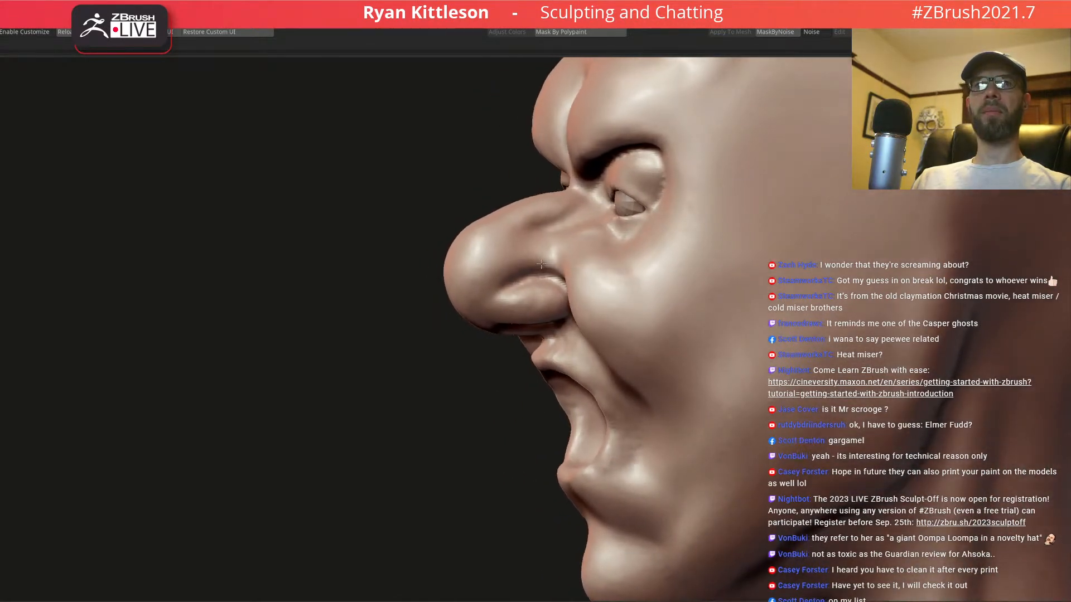
- Adjust the brush size and shape the lower end of the nasolabial fold beside the mouth
mouse_move(621, 330)
right_down()
mouse_move(498, 302)
mouse_move(539, 279)
mouse_move(498, 297)
mouse_move(452, 286)
right_up()
key(space)
drag(479, 286, 497, 287)
key(space)
drag(466, 323, 458, 324)
right_drag(480, 314, 502, 287)
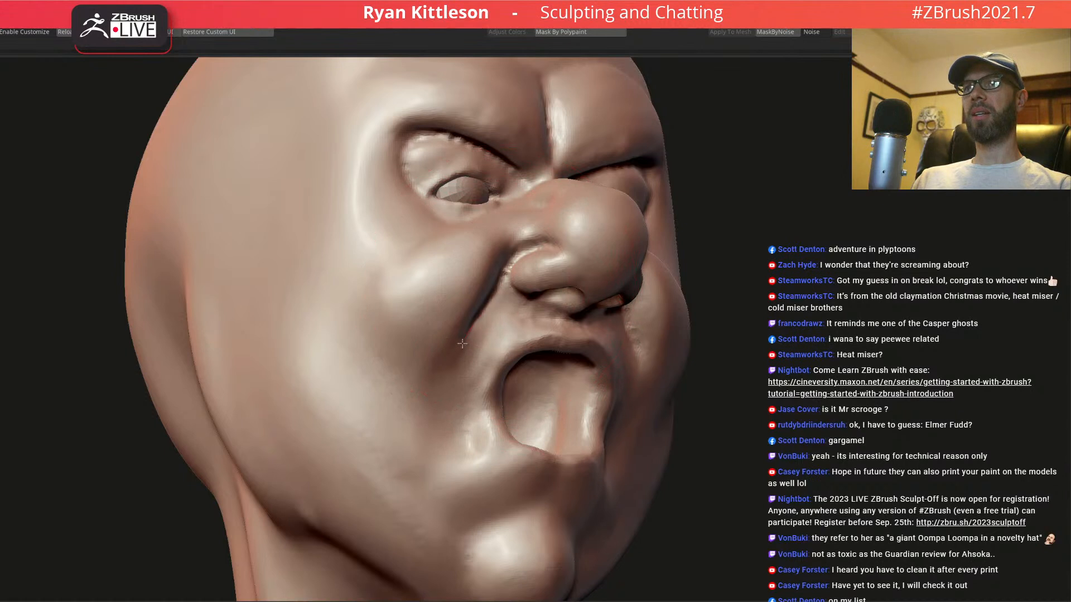
drag(465, 338, 435, 372)
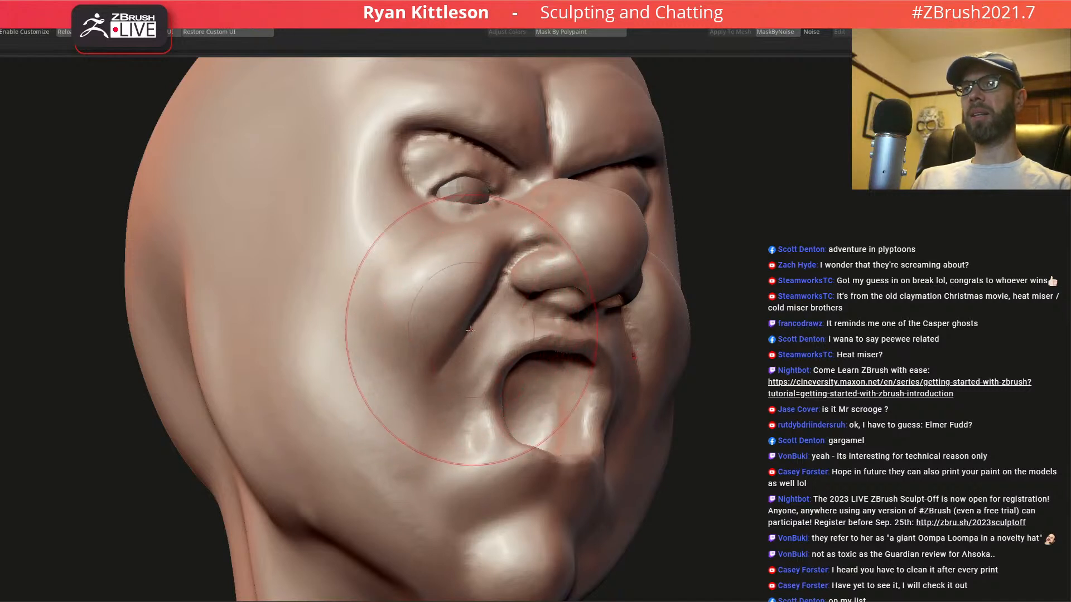
- Pull the lower end of the cheek fold outward and reshape the side of the mouth below it
mouse_move(472, 323)
right_down()
mouse_move(608, 265)
mouse_move(519, 275)
mouse_move(558, 300)
right_up()
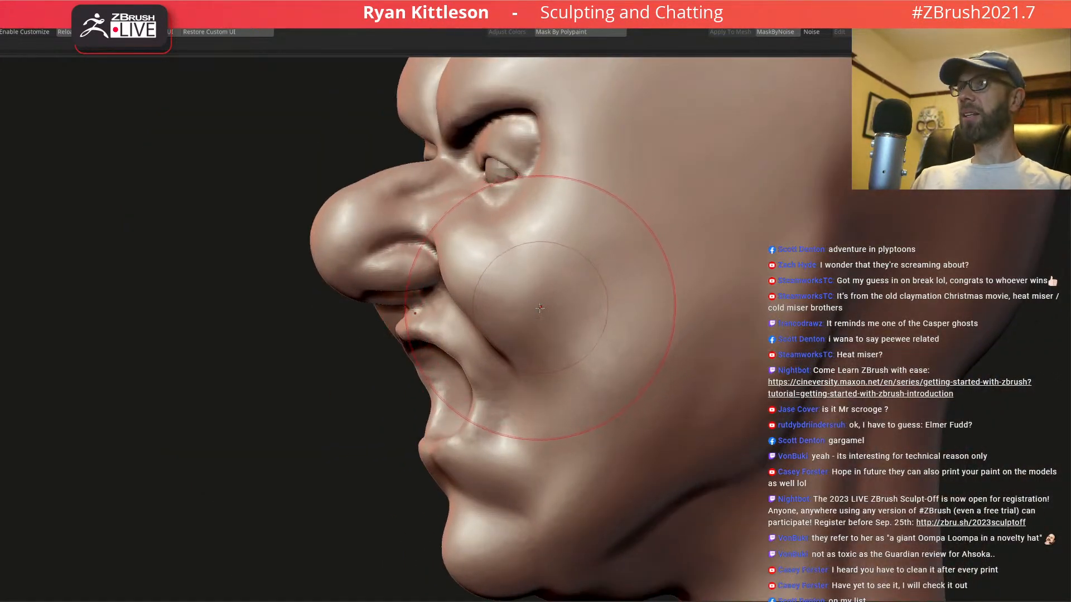
key(space)
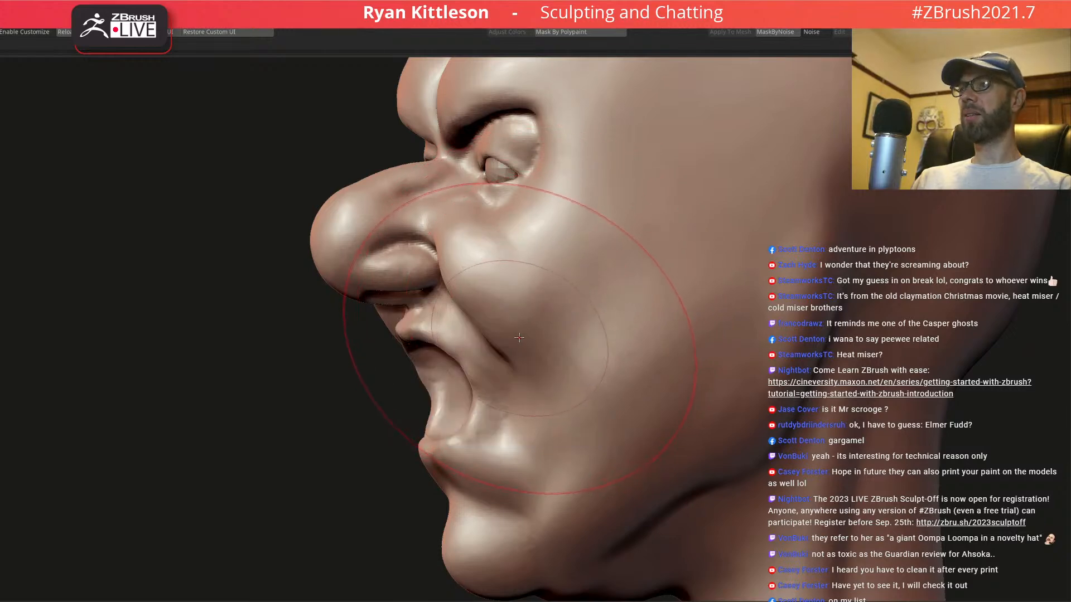
right_drag(515, 345, 522, 351)
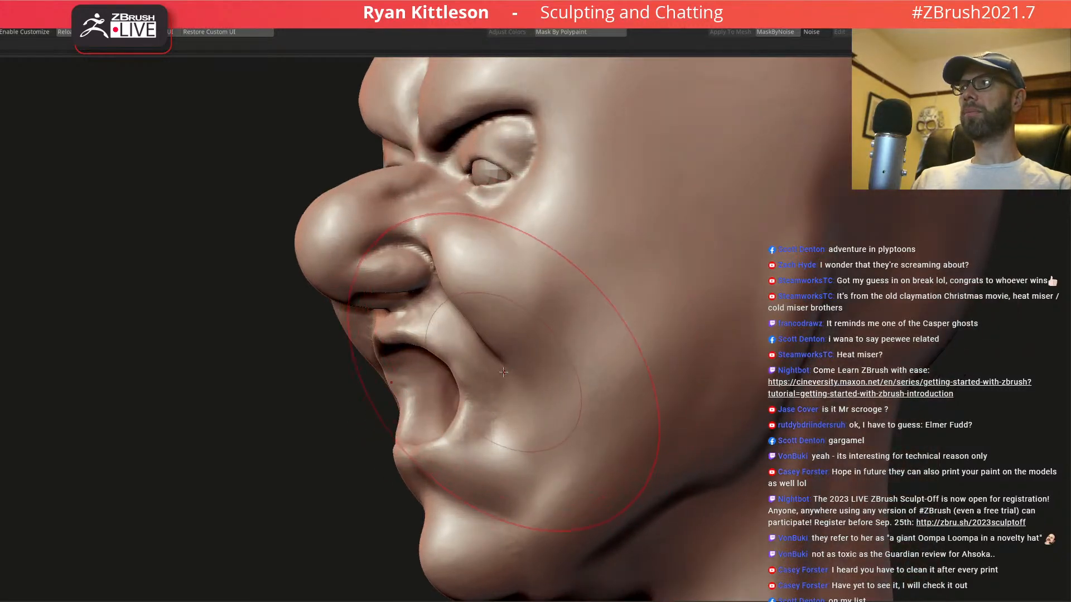
drag(506, 356, 560, 326)
key(space)
mouse_move(495, 354)
mouse_down()
mouse_move(505, 385)
mouse_move(487, 342)
mouse_up()
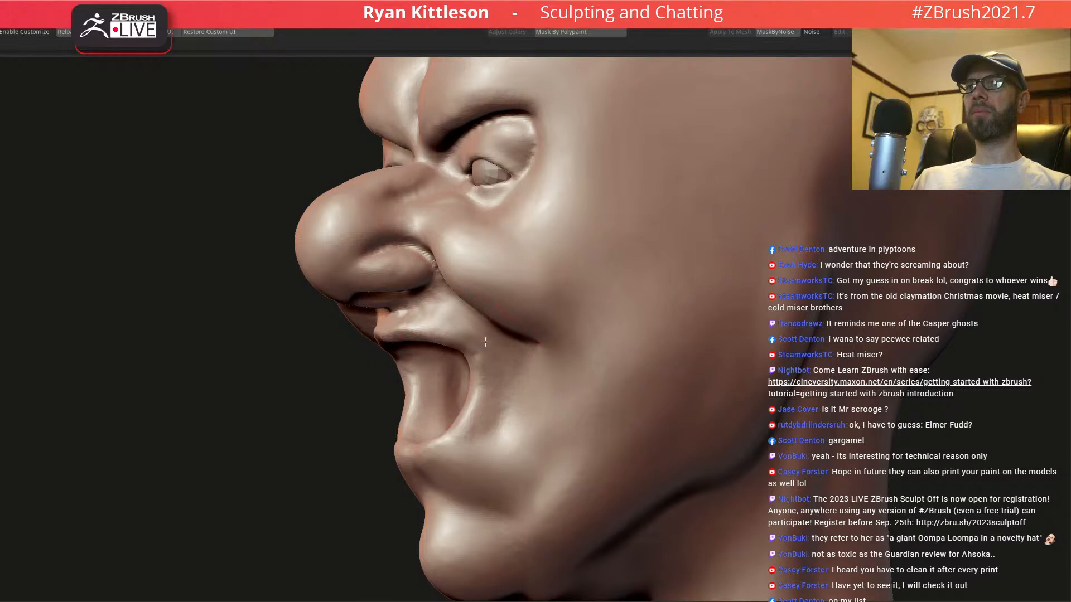
right_drag(507, 382, 486, 373)
drag(483, 365, 496, 357)
- Resize the brush and carve creases running from the outer eye corner across the upper cheek
key(f)
right_drag(511, 342, 538, 291)
key(space)
drag(526, 281, 533, 280)
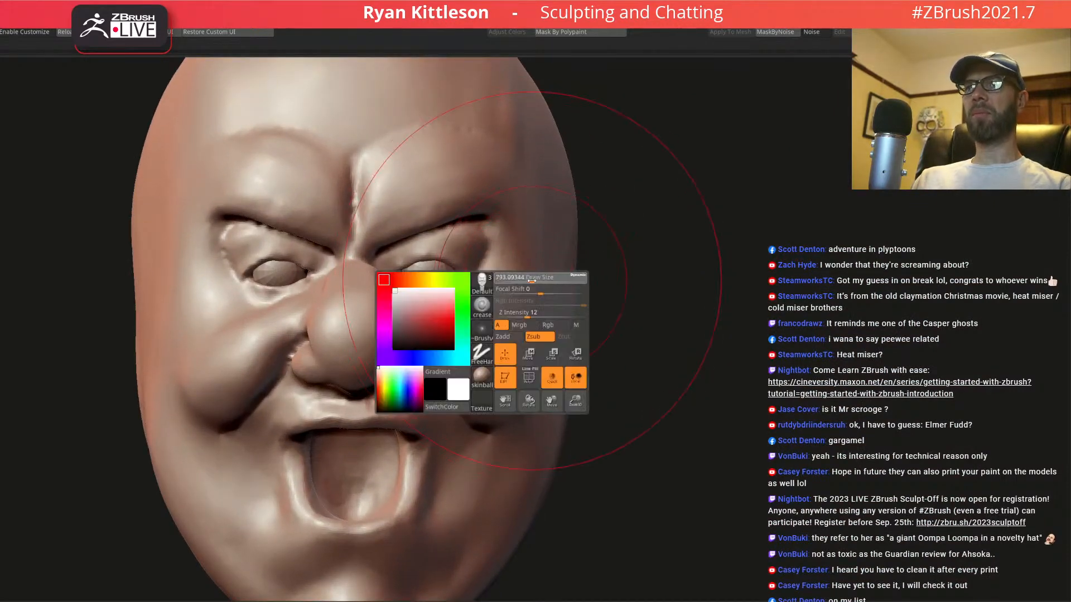
right_drag(220, 251, 241, 258)
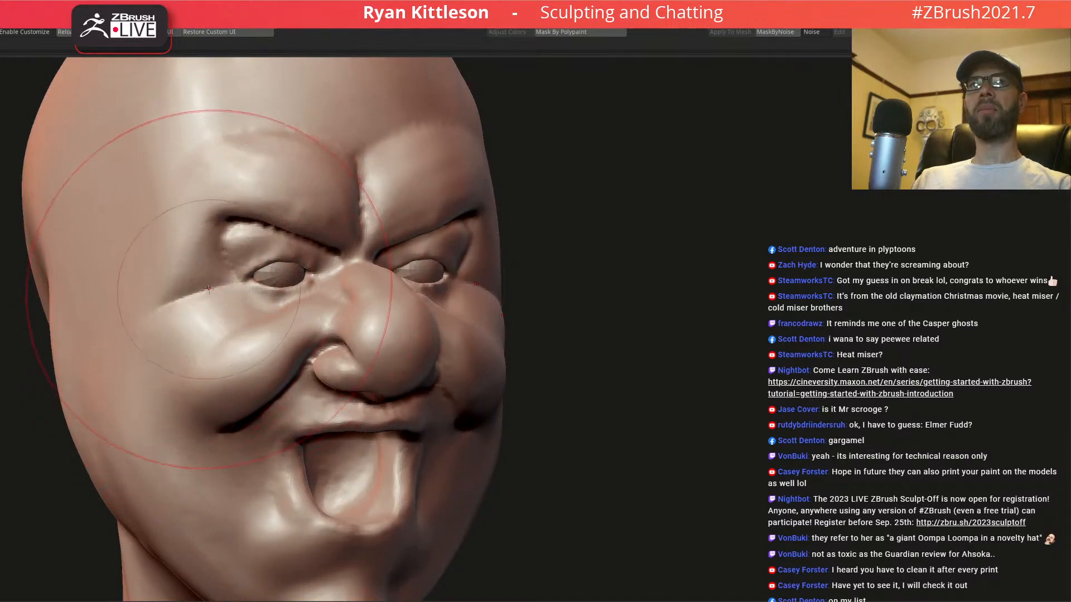
key(space)
drag(245, 294, 173, 339)
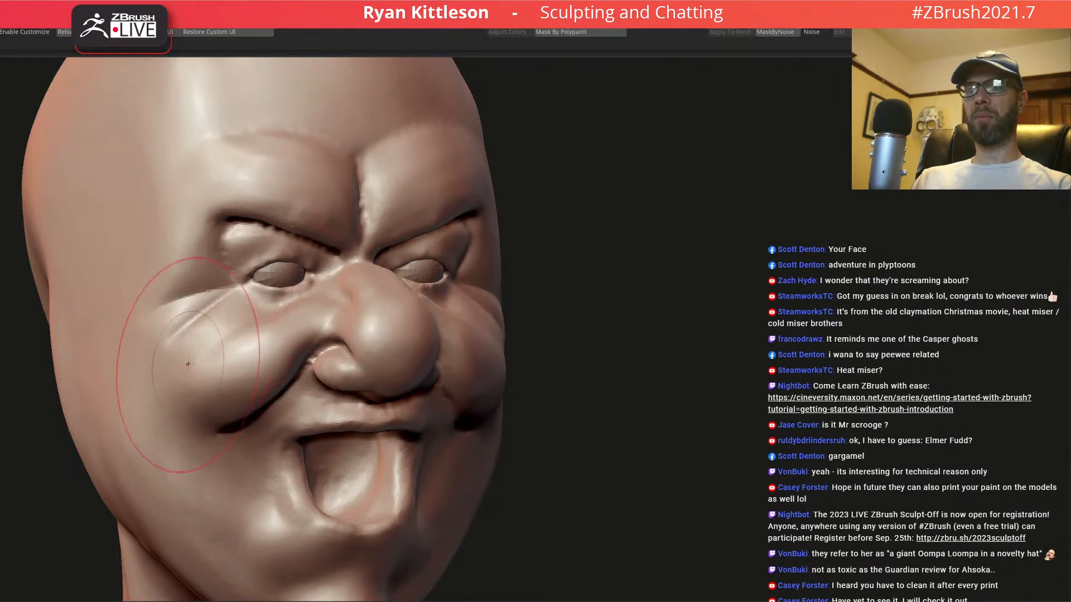
- Set the brush size to about 218 and refine the brow's outer edge where it meets the temple
mouse_move(386, 298)
ctrl+right_down()
mouse_move(373, 282)
mouse_move(403, 313)
ctrl+right_up()
mouse_move(524, 295)
right_down()
mouse_move(455, 282)
mouse_move(393, 285)
right_up()
ctrl+right_drag(489, 288, 491, 262)
alt+right_drag(505, 304, 455, 301)
right_drag(284, 267, 382, 263)
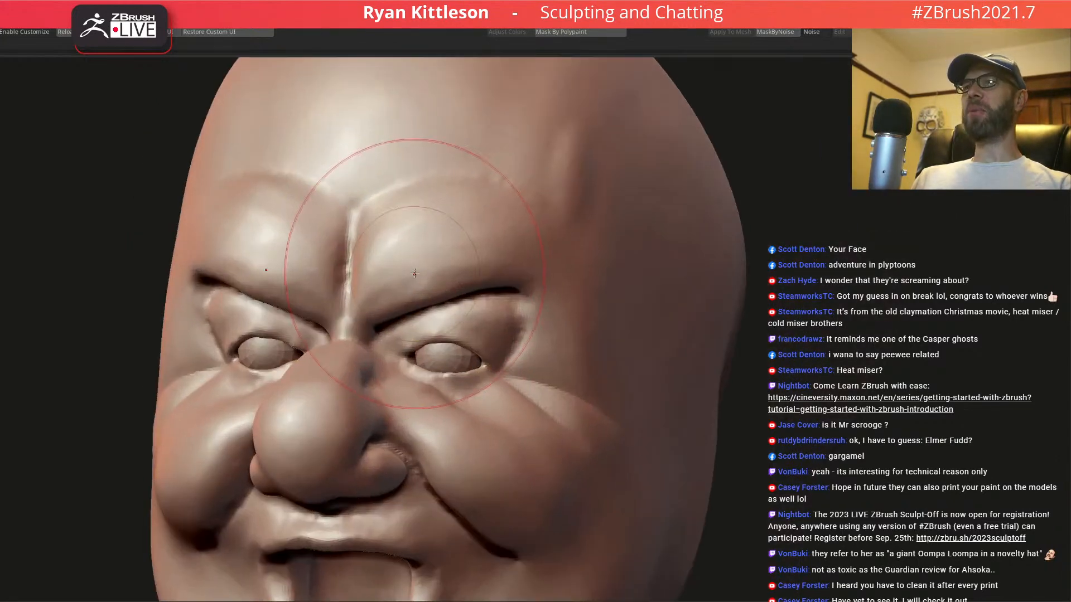
scroll(406, 284, up, 1)
key(space)
drag(399, 269, 395, 259)
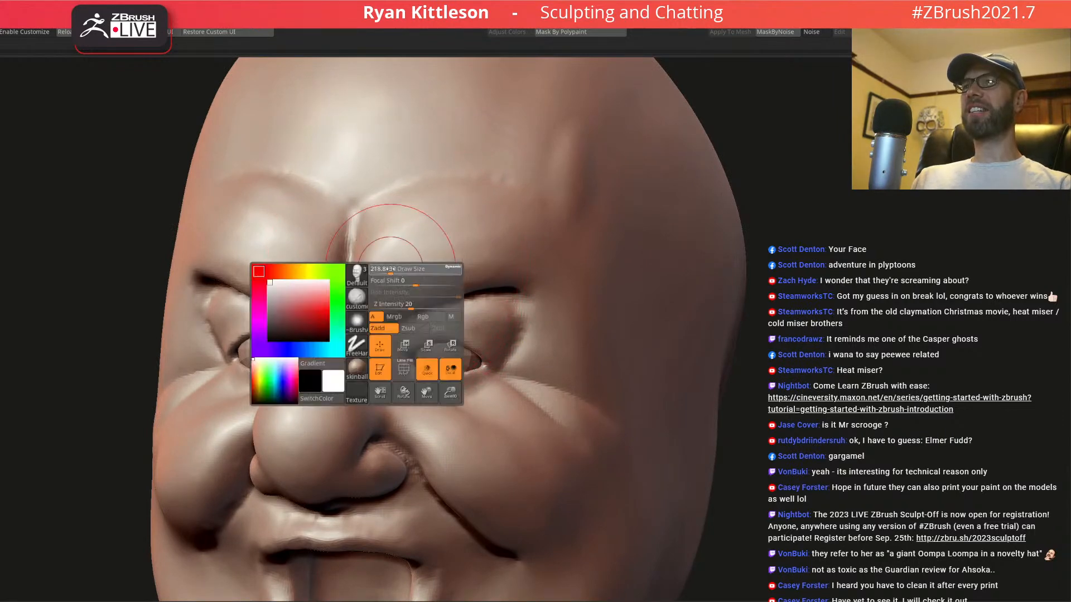
right_drag(472, 239, 530, 245)
alt+right_drag(546, 161, 469, 239)
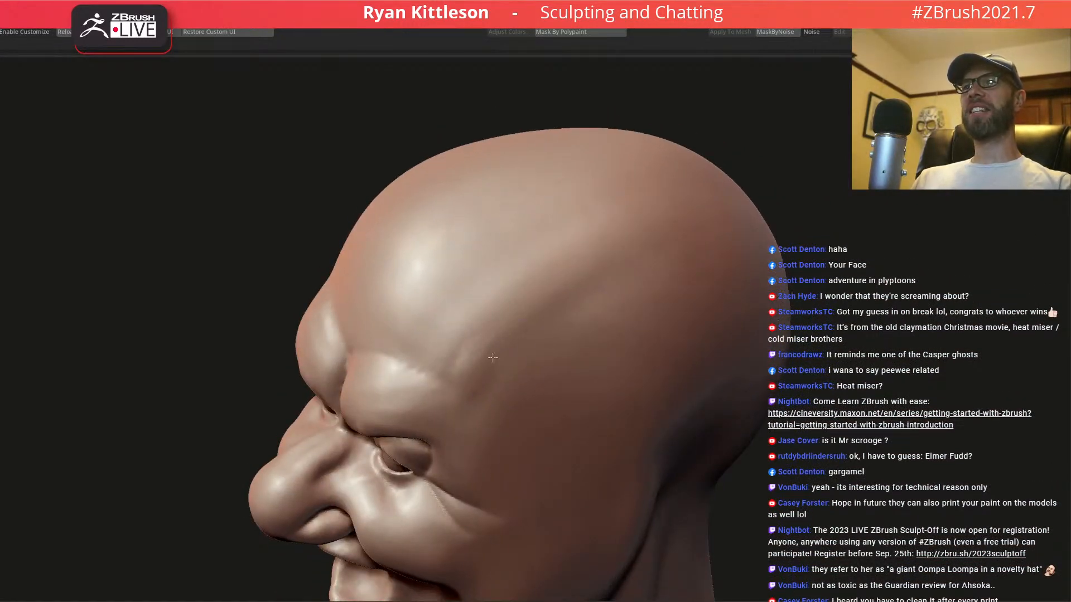
- Smooth the vertical crease between the brows above the bridge of the nose
ctrl+right_drag(537, 301, 523, 251)
right_drag(523, 251, 496, 284)
mouse_move(437, 318)
alt+right_down()
mouse_move(517, 245)
mouse_move(524, 267)
alt+right_up()
mouse_move(449, 280)
alt+right_down()
mouse_move(498, 260)
mouse_move(493, 299)
mouse_move(474, 259)
mouse_move(469, 285)
alt+right_up()
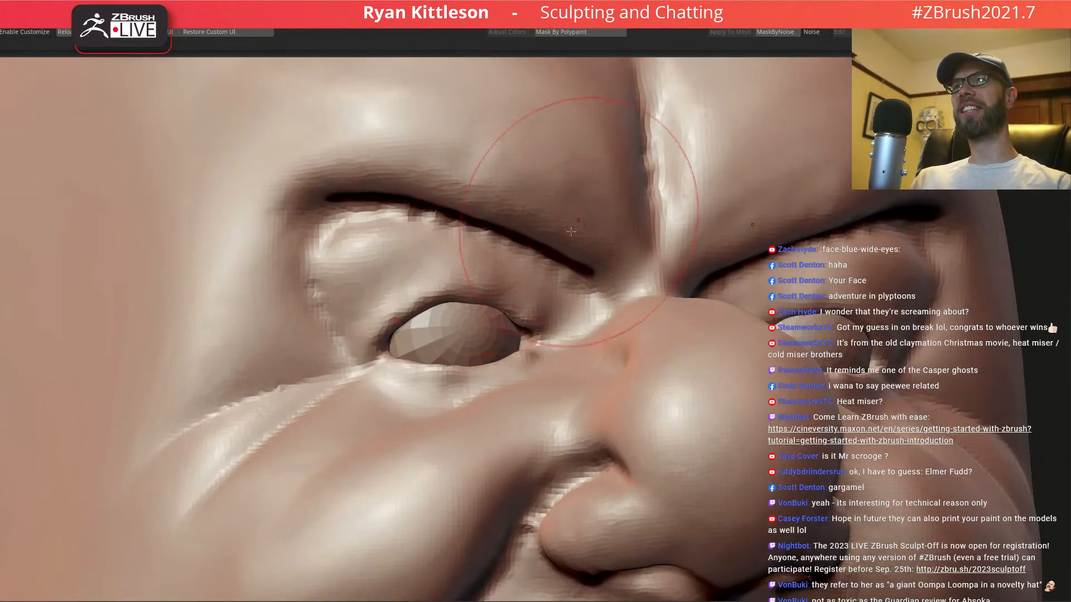
ctrl+right_drag(568, 257, 573, 220)
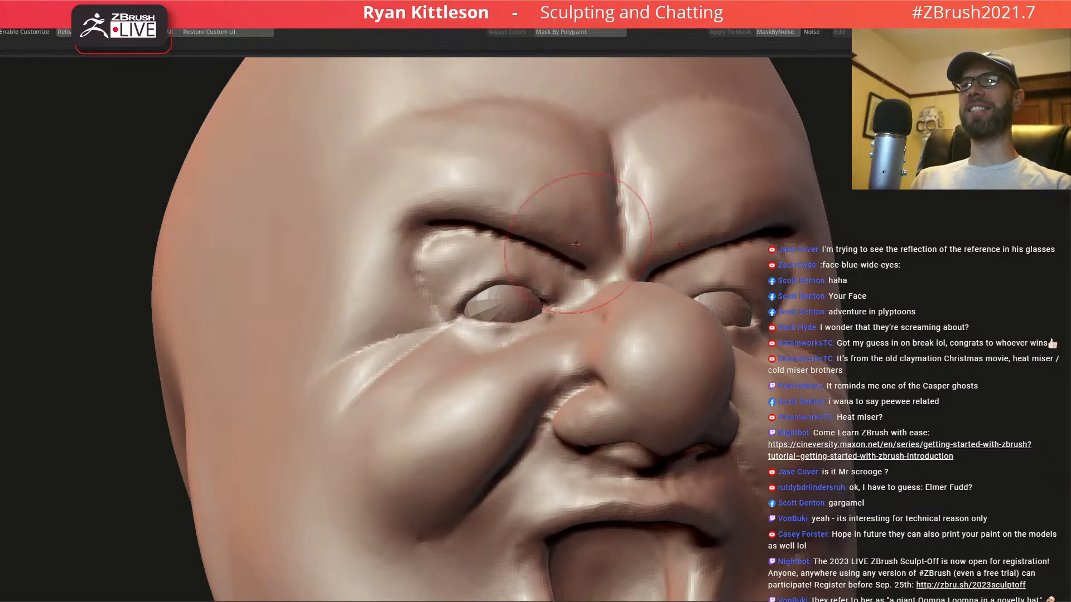
shift+right_drag(596, 237, 583, 239)
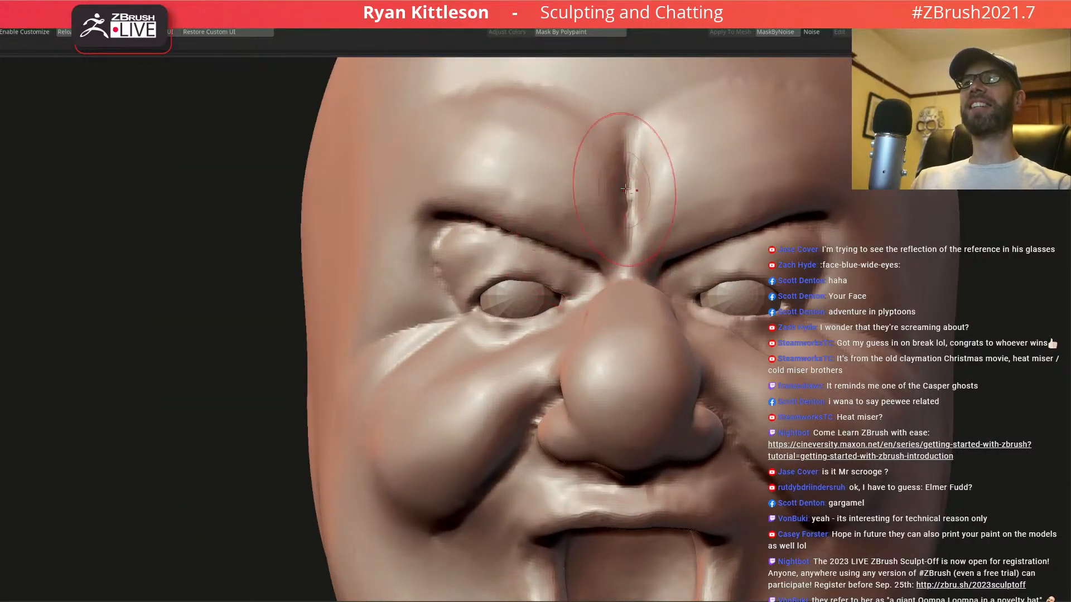
alt+right_drag(633, 165, 580, 210)
shift+drag(586, 225, 582, 203)
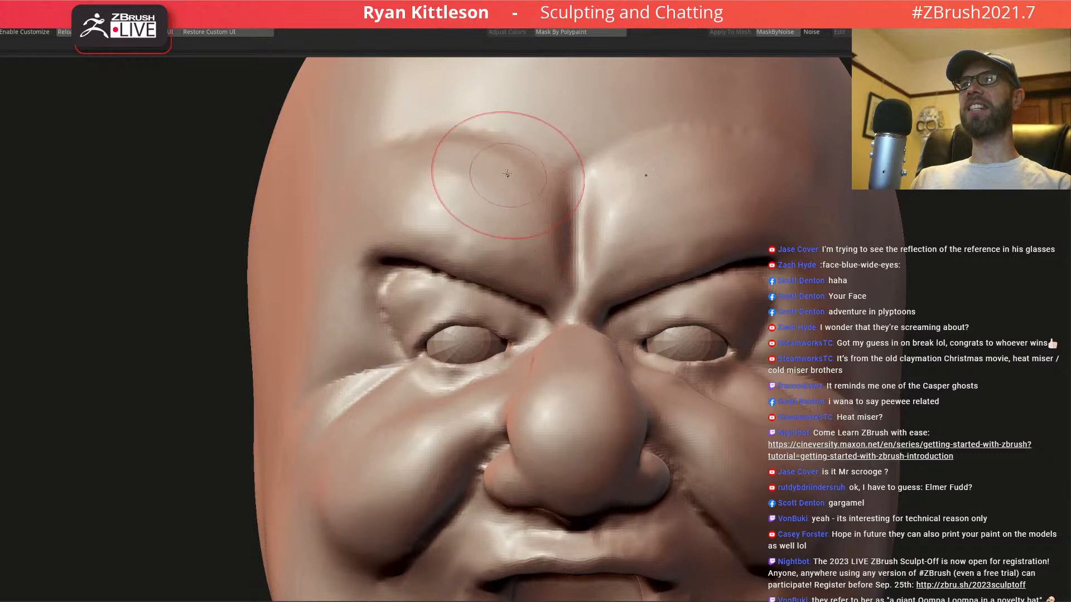
- Shrink the brush and smooth the rough crease between the brow and the upper eyelid
mouse_move(453, 294)
right_down()
mouse_move(502, 289)
mouse_move(432, 307)
right_up()
key(space)
drag(431, 305, 417, 302)
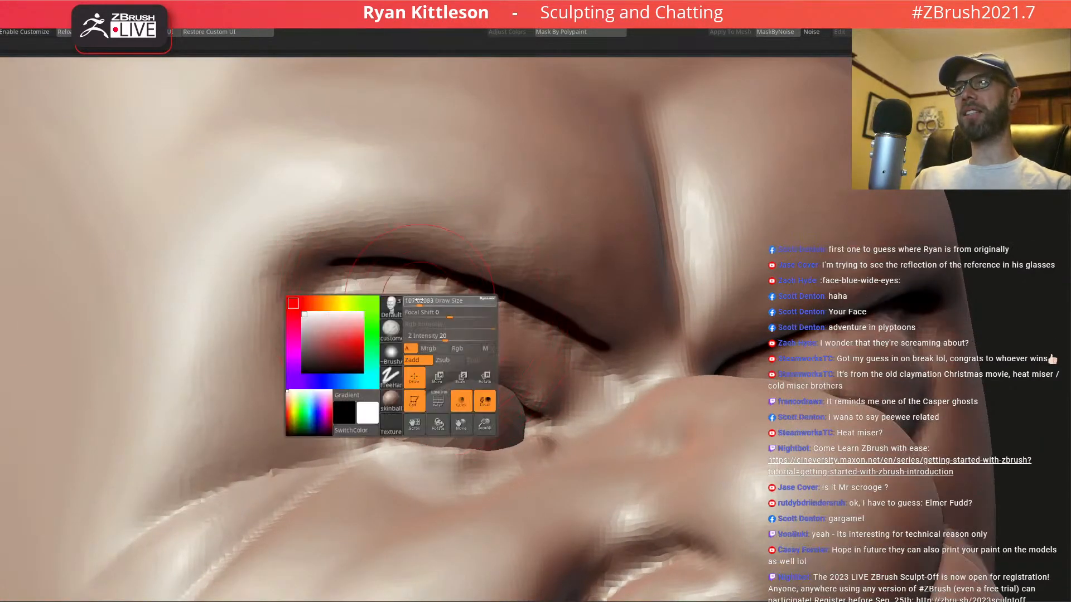
right_drag(432, 301, 454, 296)
shift+drag(553, 339, 368, 283)
shift+drag(367, 321, 496, 349)
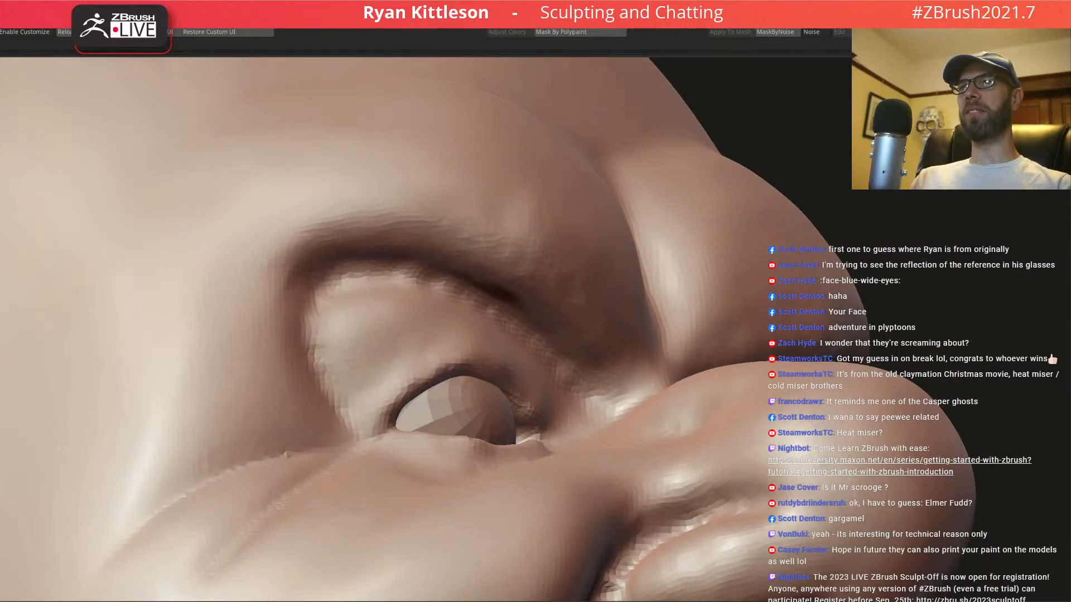
- Smooth the surface between the nostril wing and the upper lip
right_drag(430, 335, 335, 318)
mouse_move(491, 385)
ctrl+right_down()
mouse_move(513, 304)
mouse_move(458, 262)
mouse_move(536, 273)
ctrl+right_up()
mouse_move(399, 335)
ctrl+right_down()
mouse_move(410, 370)
mouse_move(430, 371)
ctrl+right_up()
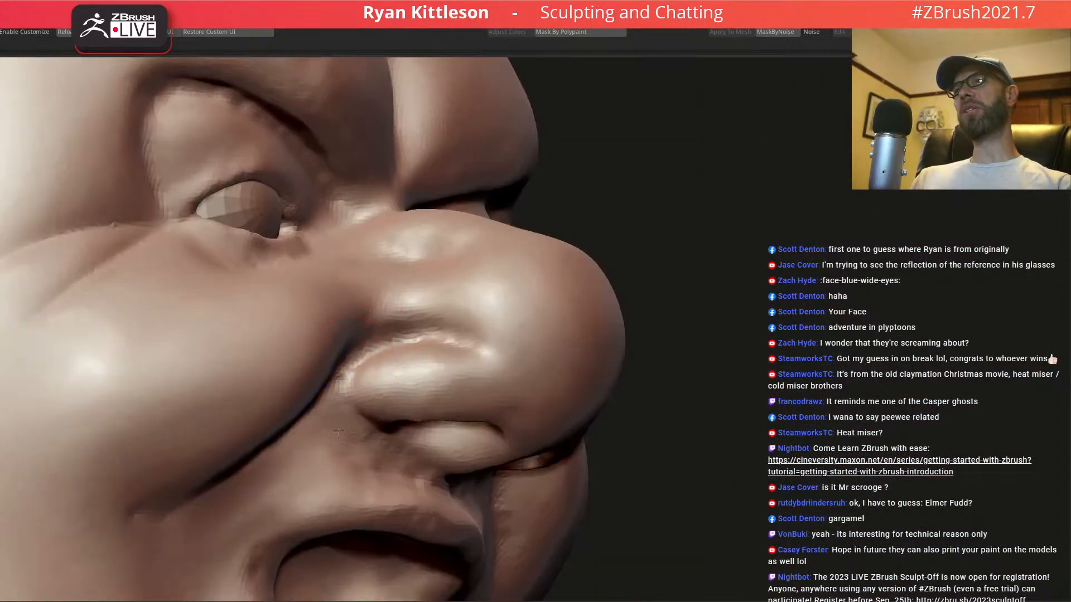
shift+drag(365, 434, 404, 467)
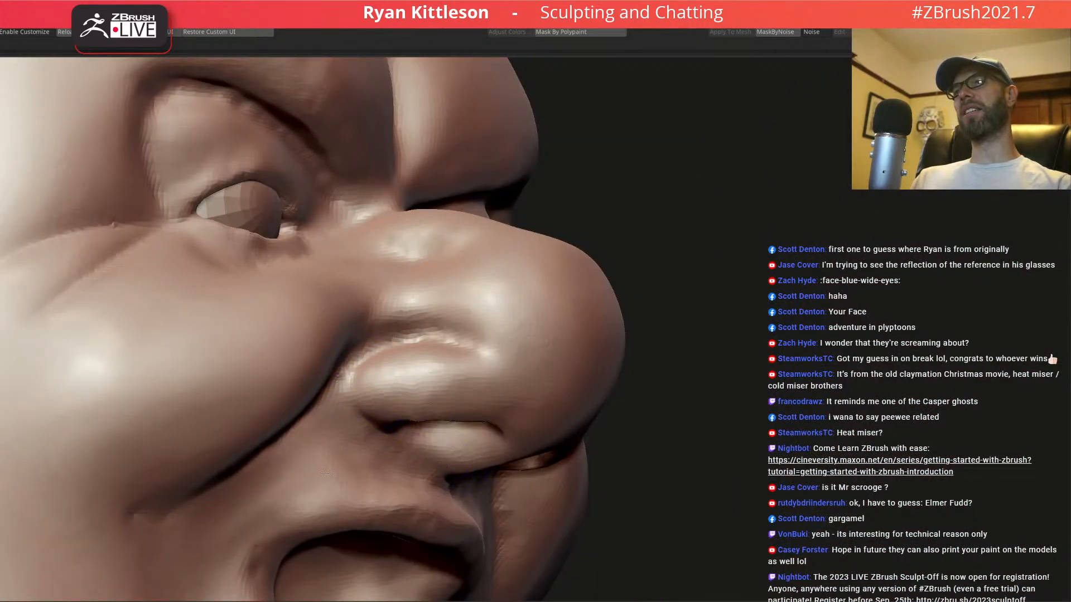
ctrl+right_drag(375, 464, 413, 385)
right_drag(507, 385, 497, 241)
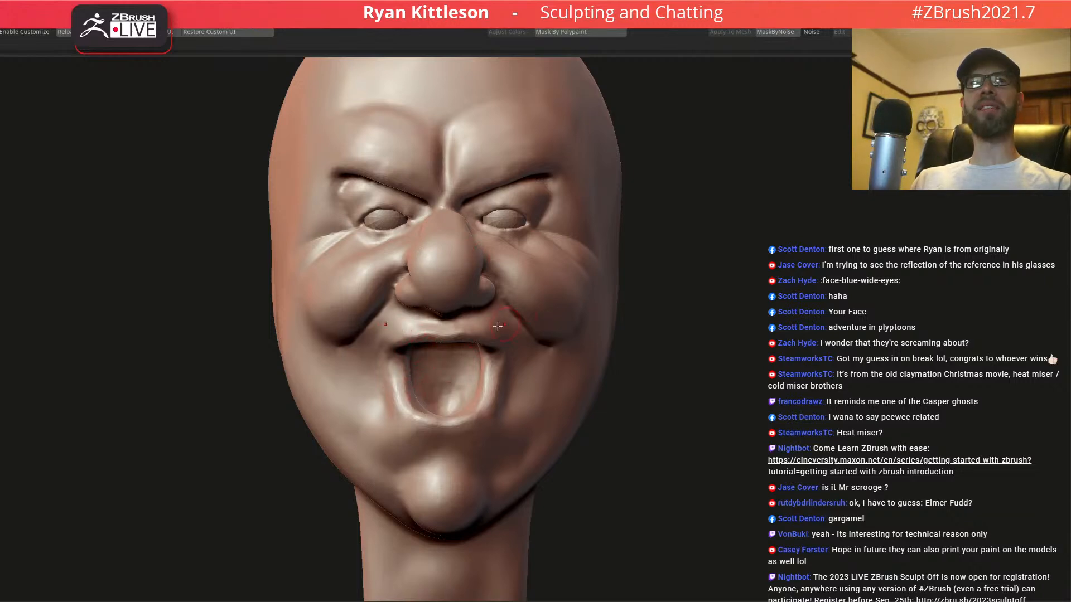
- Adjust the brush size and sculpt the forms beside the lower lip and chin
alt+right_drag(484, 441, 473, 355)
key(space)
mouse_move(538, 333)
mouse_down()
mouse_move(552, 306)
mouse_move(520, 353)
mouse_move(522, 329)
mouse_move(538, 315)
mouse_move(550, 347)
mouse_move(575, 329)
mouse_move(554, 319)
mouse_move(527, 366)
mouse_move(566, 397)
mouse_up()
mouse_move(518, 336)
mouse_down()
mouse_move(512, 352)
mouse_move(474, 356)
mouse_move(464, 372)
mouse_move(489, 362)
mouse_move(535, 383)
mouse_move(475, 390)
mouse_move(483, 363)
mouse_move(546, 376)
mouse_move(560, 394)
mouse_up()
key(space)
drag(483, 358, 544, 379)
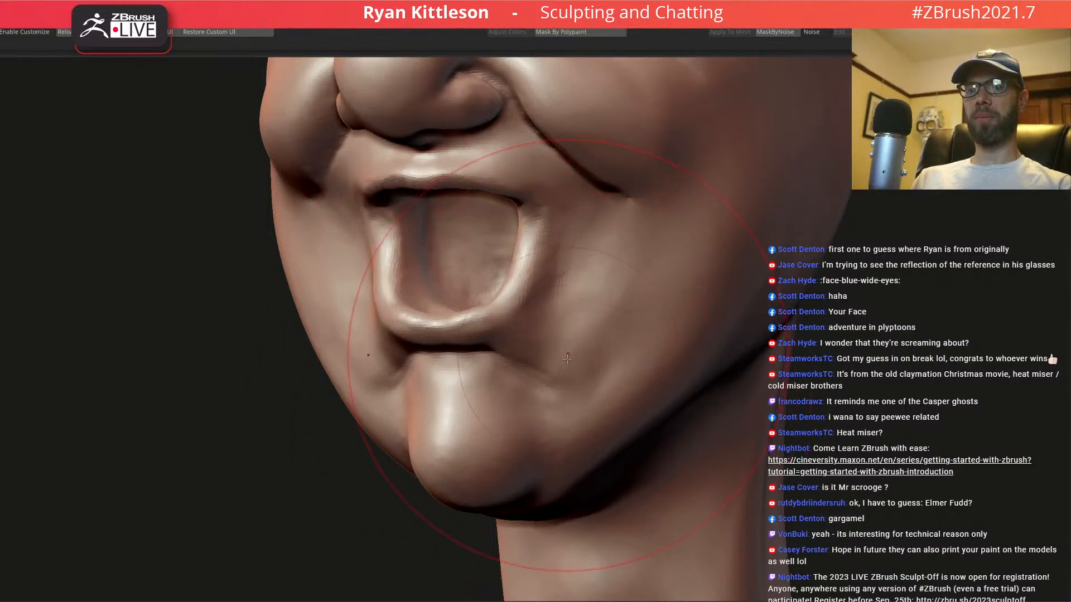
- Resize the brush and reshape the lower corner of the mouth and the hollow beneath it
right_drag(552, 386, 546, 327)
key(space)
mouse_move(545, 326)
mouse_down()
mouse_move(530, 326)
mouse_move(531, 337)
mouse_up()
right_drag(531, 335, 561, 332)
mouse_move(553, 320)
mouse_down()
mouse_move(552, 330)
mouse_move(525, 257)
mouse_up()
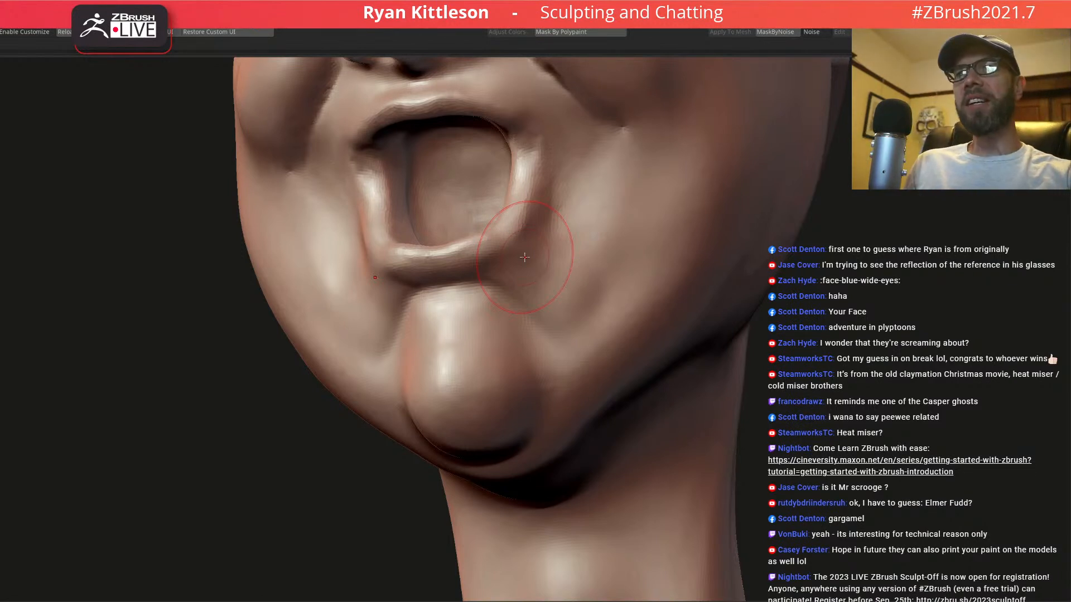
- Resize the Move brush, pull the chin's lower front inward in profile and round its shape from the front
right_drag(452, 333, 509, 332)
key(space)
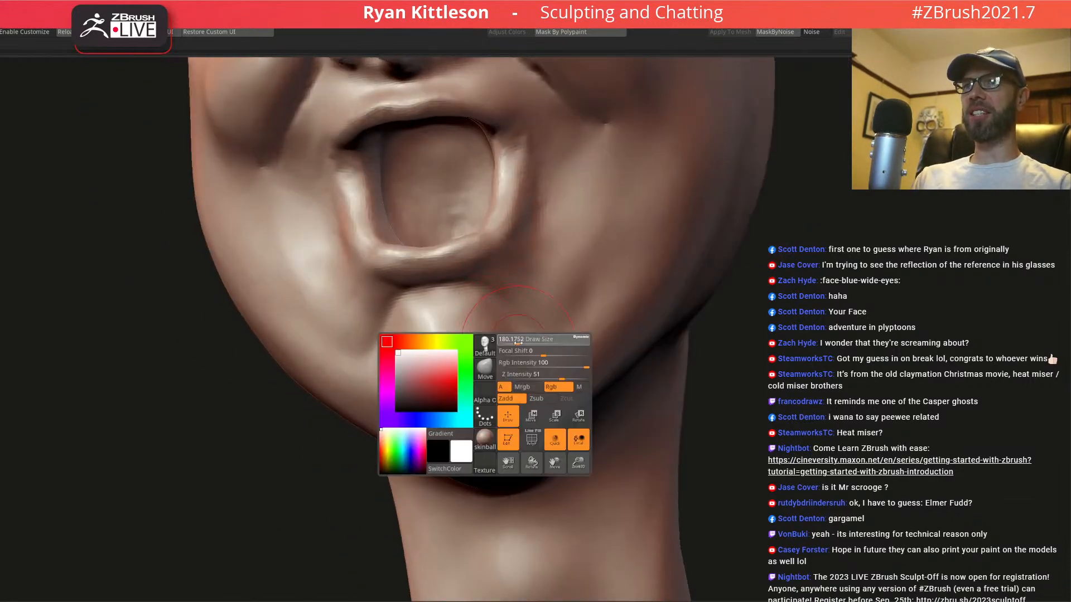
drag(501, 342, 512, 342)
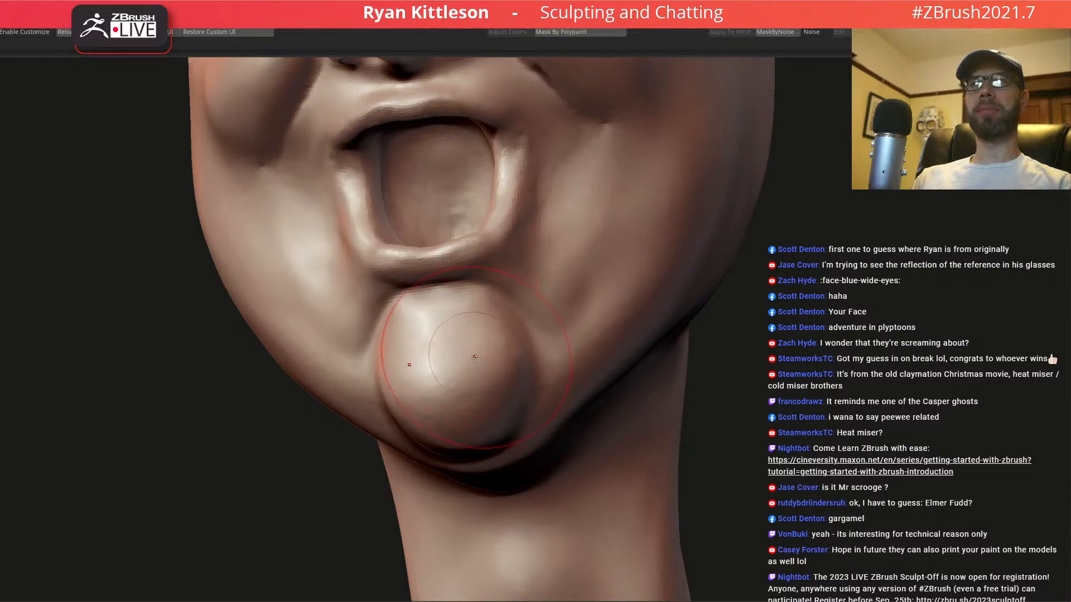
mouse_move(480, 354)
right_down()
mouse_move(496, 363)
mouse_move(481, 362)
mouse_move(486, 350)
right_up()
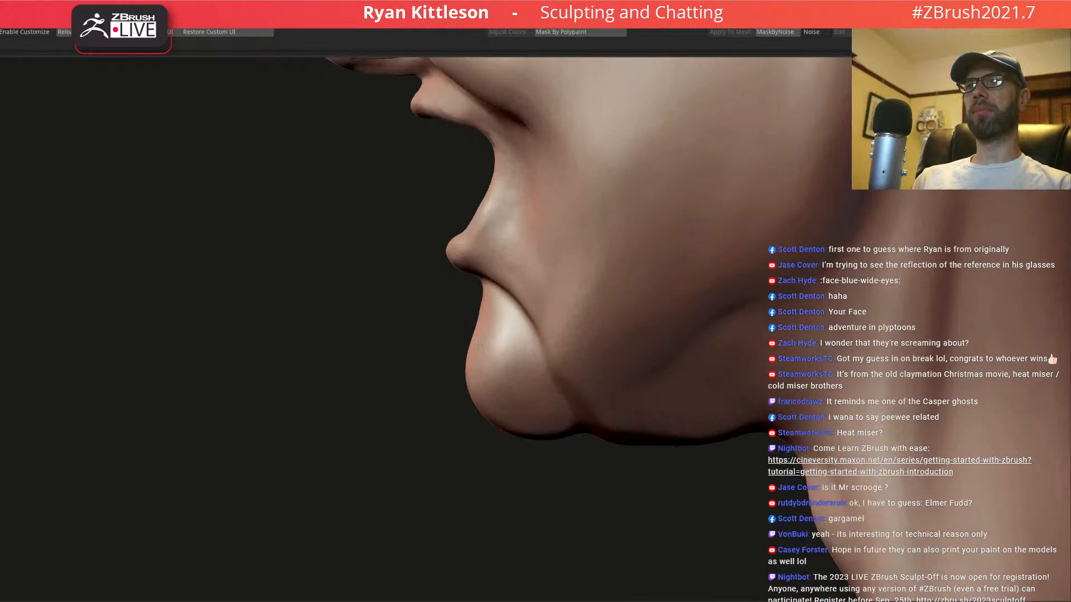
drag(476, 387, 490, 390)
drag(507, 430, 512, 420)
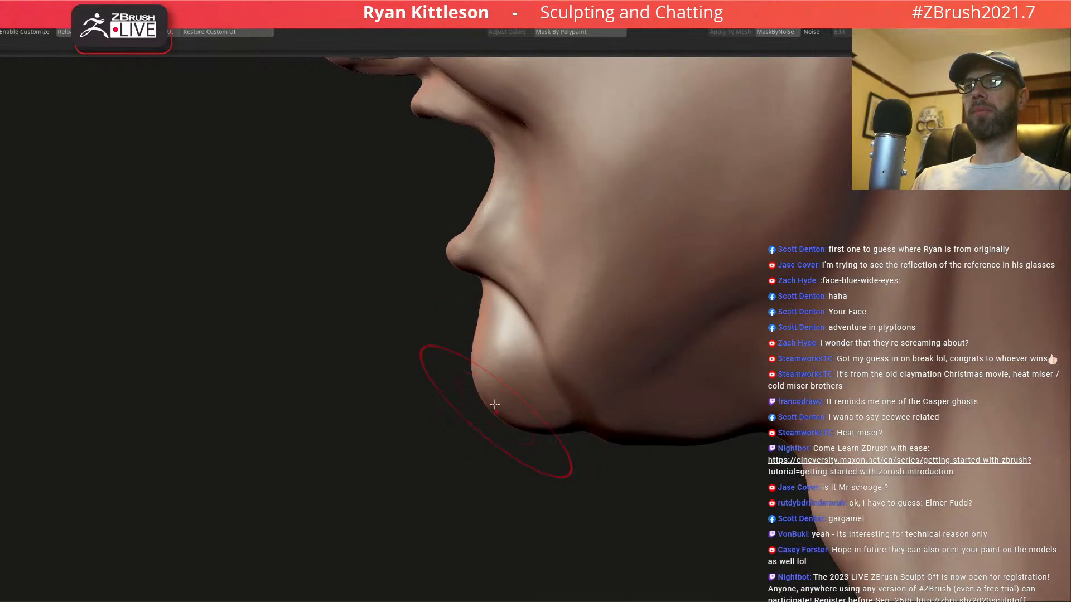
key(space)
drag(481, 325, 474, 324)
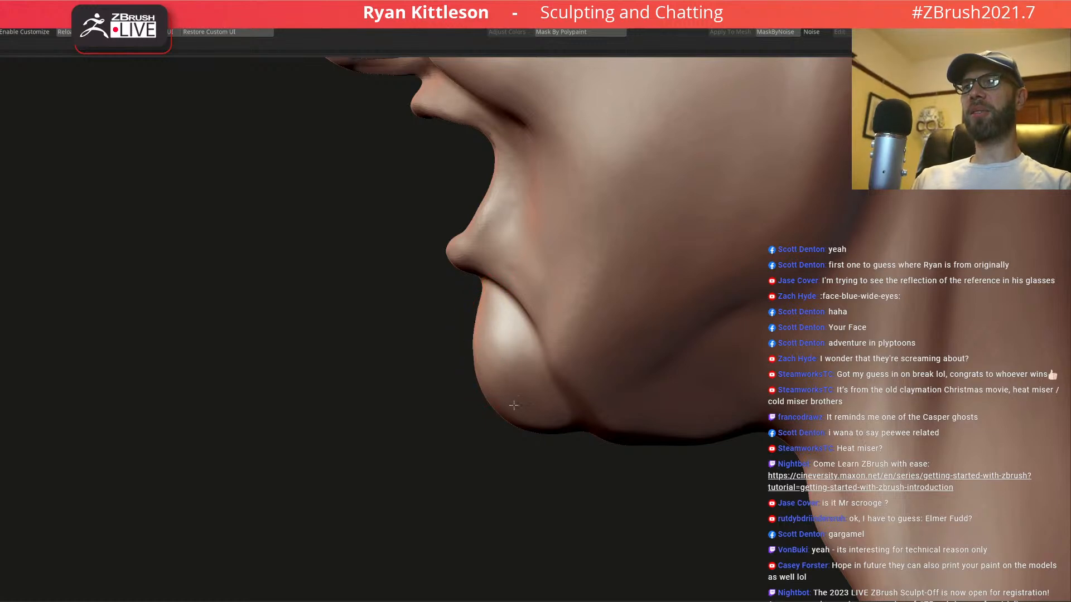
shift+right_drag(509, 349, 548, 328)
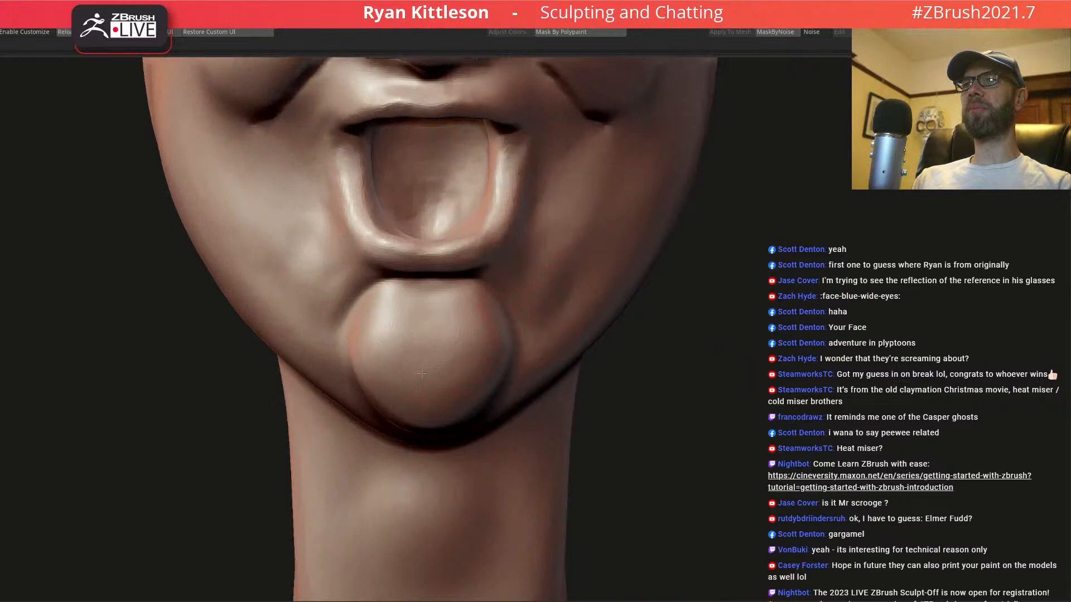
mouse_move(439, 315)
mouse_down()
mouse_move(407, 341)
mouse_move(427, 313)
mouse_move(415, 335)
mouse_move(463, 352)
mouse_up()
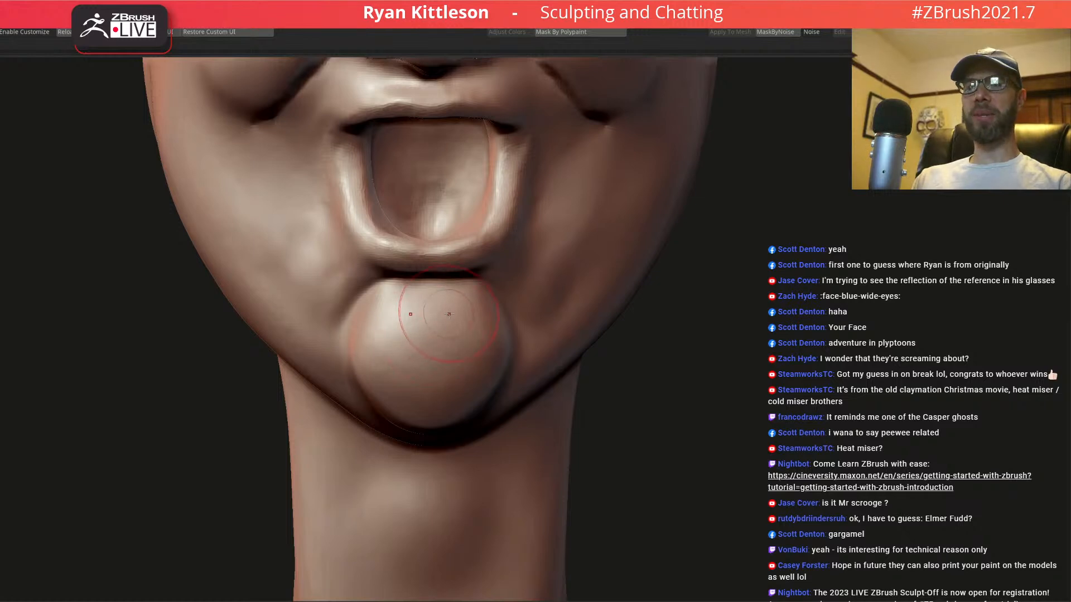
- Examine the whole head from the front, side and three-quarter views, including the nose, cheek folds and skull proportions
right_drag(413, 318, 475, 304)
right_drag(391, 403, 133, 289)
ctrl+right_drag(480, 338, 353, 227)
right_drag(417, 248, 352, 241)
ctrl+right_drag(216, 245, 316, 291)
alt+right_drag(633, 364, 615, 345)
ctrl+right_drag(522, 347, 535, 313)
mouse_move(440, 312)
ctrl+right_down()
mouse_move(513, 396)
mouse_move(524, 351)
mouse_move(549, 357)
mouse_move(527, 349)
ctrl+right_up()
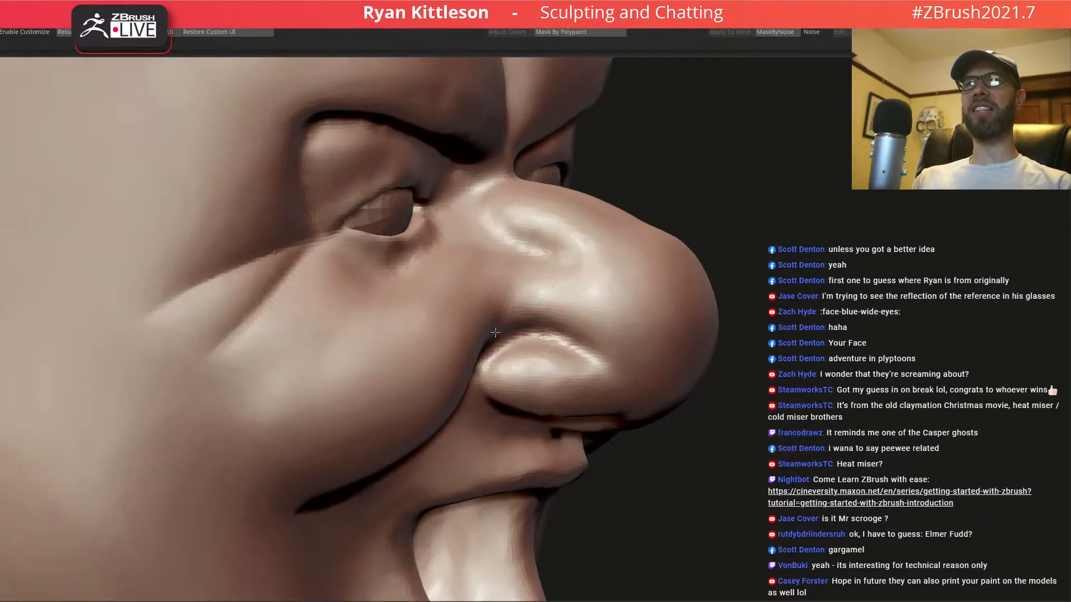
right_drag(530, 311, 483, 313)
ctrl+right_drag(514, 358, 453, 267)
right_drag(453, 268, 415, 273)
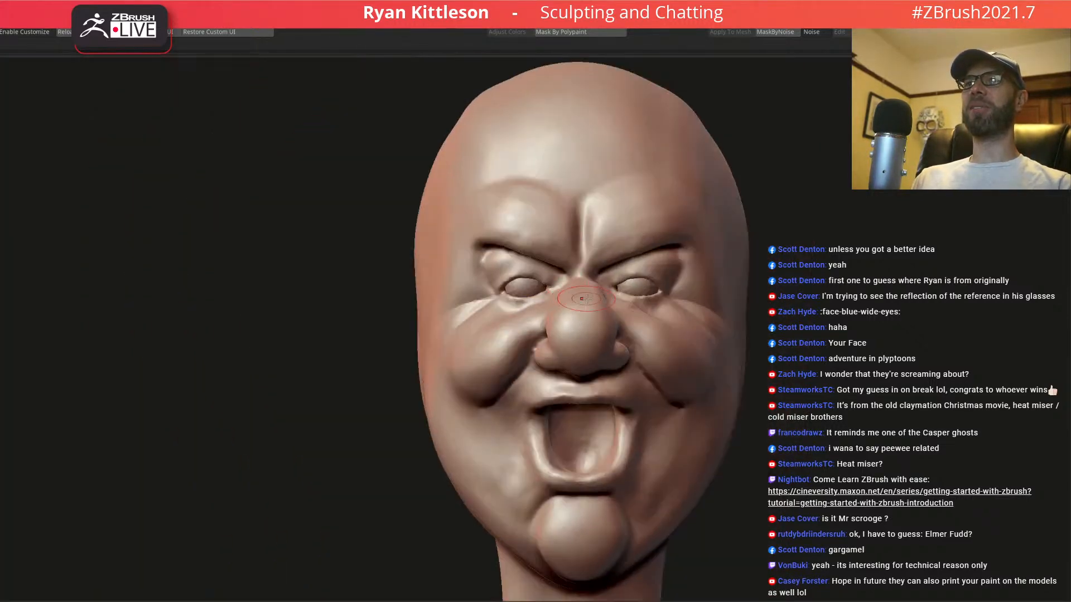
right_drag(594, 310, 586, 289)
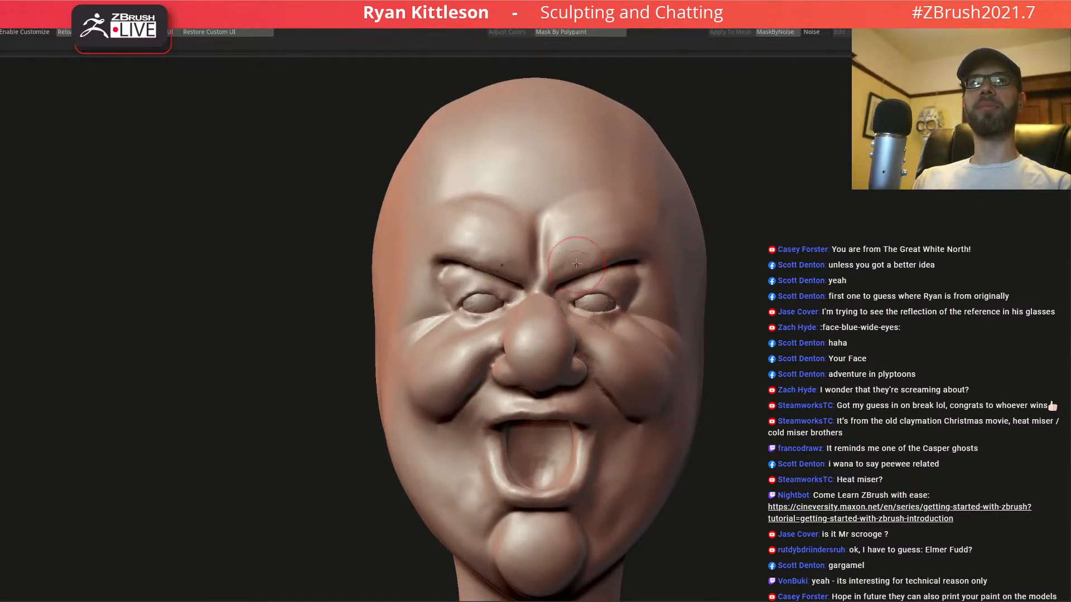
ctrl+right_drag(524, 286, 568, 276)
mouse_move(618, 304)
right_down()
mouse_move(572, 278)
mouse_move(609, 276)
mouse_move(561, 288)
right_up()
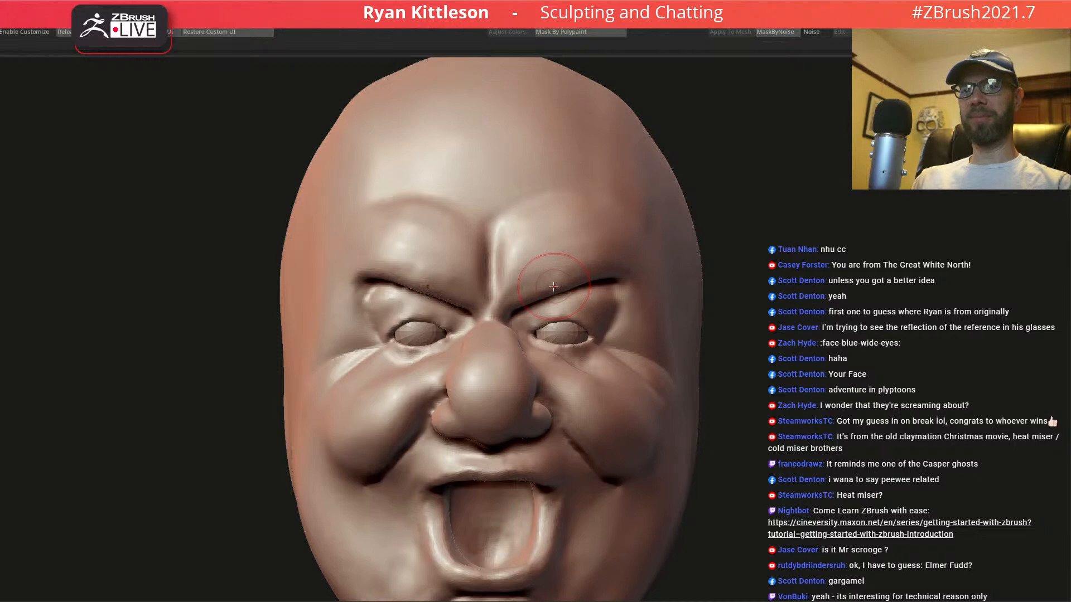
right_drag(530, 286, 480, 289)
right_drag(569, 294, 621, 305)
mouse_move(433, 352)
ctrl+right_down()
mouse_move(449, 361)
mouse_move(436, 347)
ctrl+right_up()
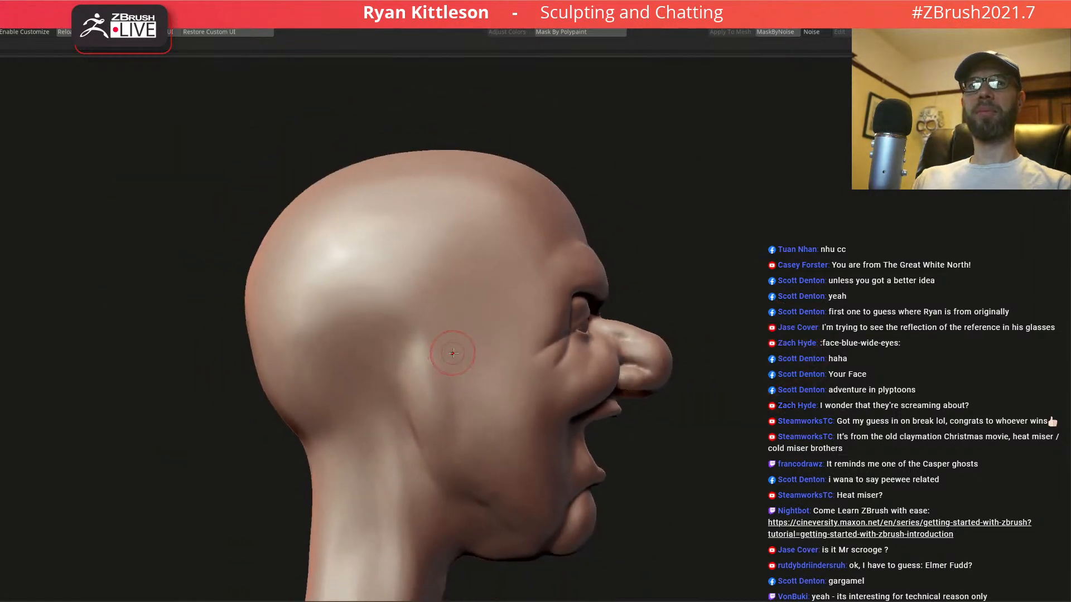
- Resize the brush and sculpt and smooth the side of the head behind the jaw, around the ear's location
key(space)
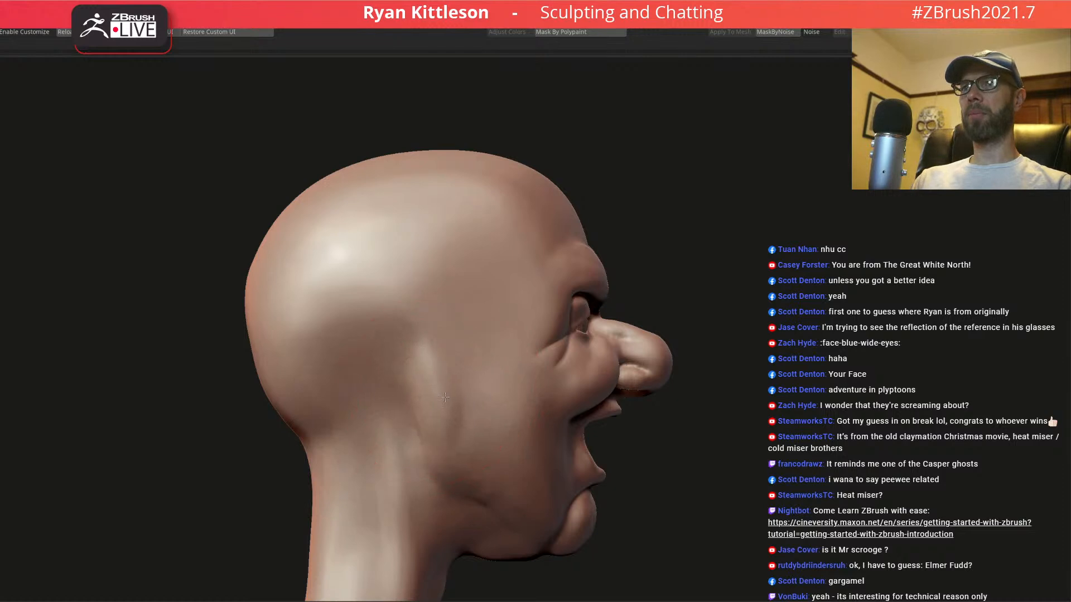
drag(459, 427, 470, 477)
right_drag(466, 456, 435, 385)
mouse_move(351, 357)
mouse_down()
mouse_move(334, 343)
mouse_move(362, 368)
mouse_move(353, 352)
mouse_up()
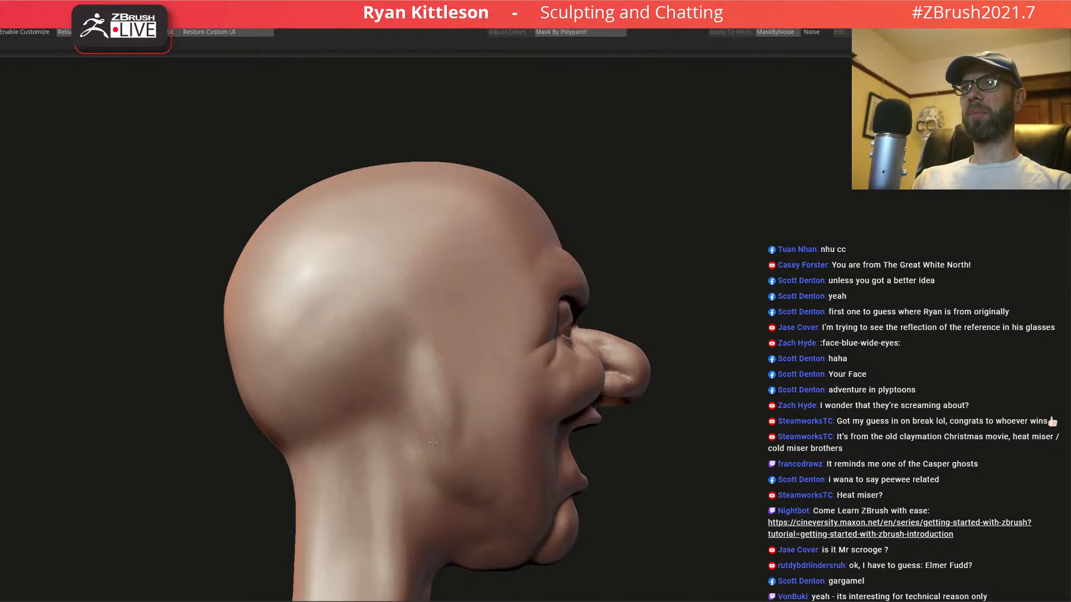
mouse_move(418, 357)
right_down()
mouse_move(409, 370)
mouse_move(451, 364)
right_up()
key(space)
drag(449, 363, 404, 363)
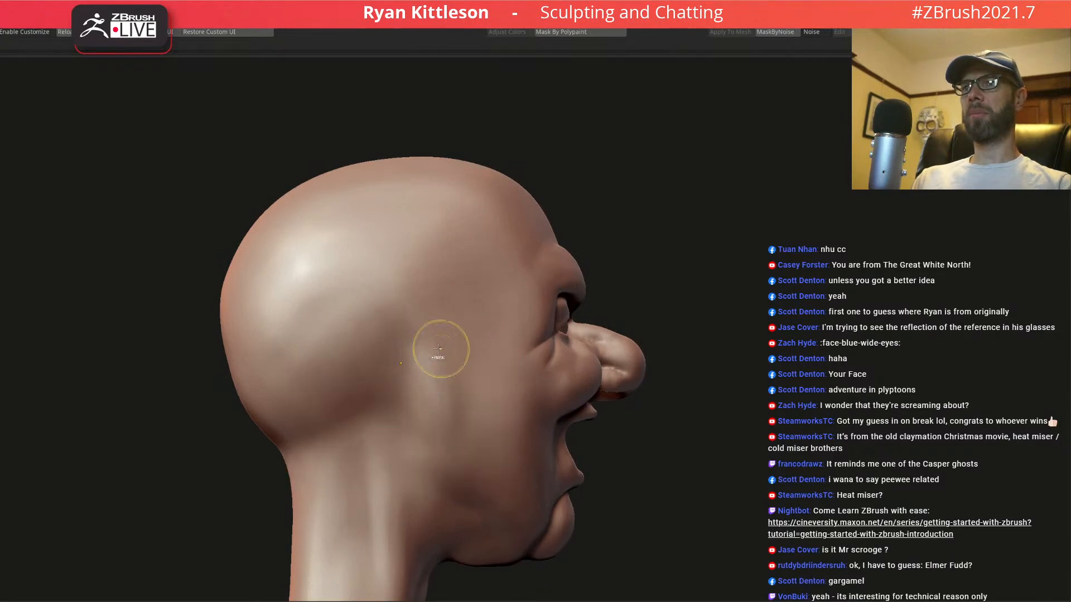
right_drag(427, 359, 422, 364)
- Mask a C-shaped ear area on the side of the head, invert the mask and pull the ear outward with a large Move brush
mouse_move(422, 330)
ctrl+mouse_down()
mouse_move(407, 369)
mouse_move(415, 375)
ctrl+mouse_up()
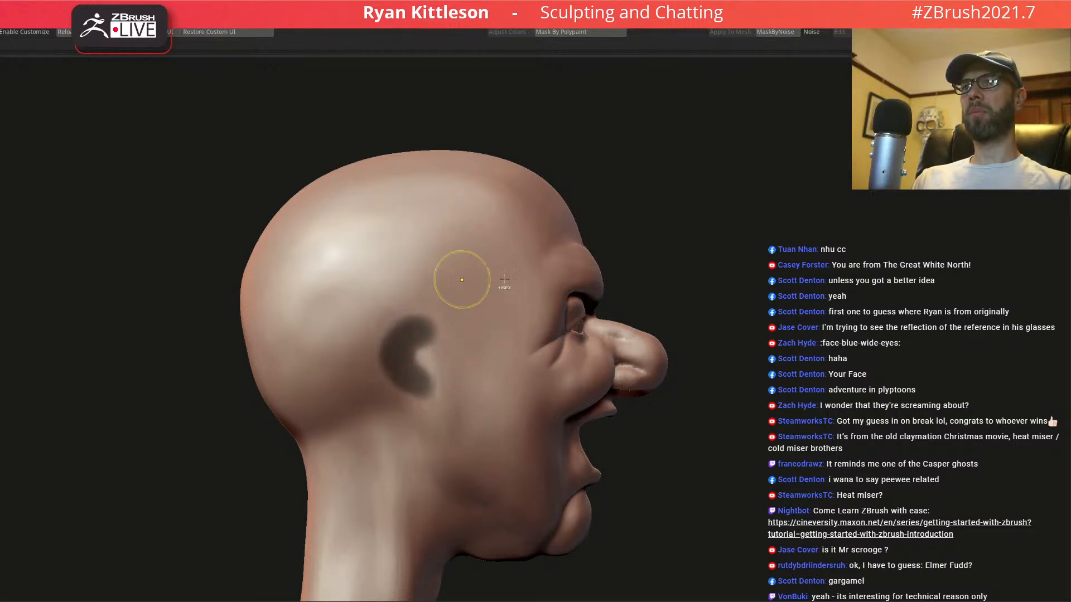
ctrl+click(698, 266)
key(space)
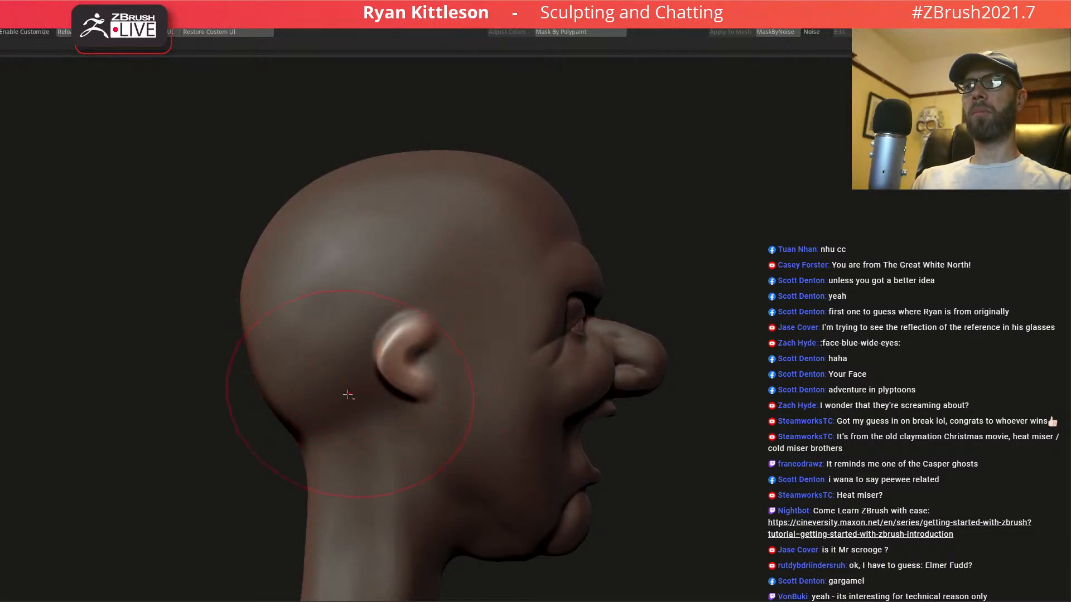
right_drag(366, 396, 416, 355)
- Shrink the Move brush and shape the new ear's rear rim and lower edge
key(space)
drag(402, 351, 396, 351)
right_drag(397, 350, 365, 363)
drag(425, 339, 398, 329)
drag(376, 376, 347, 368)
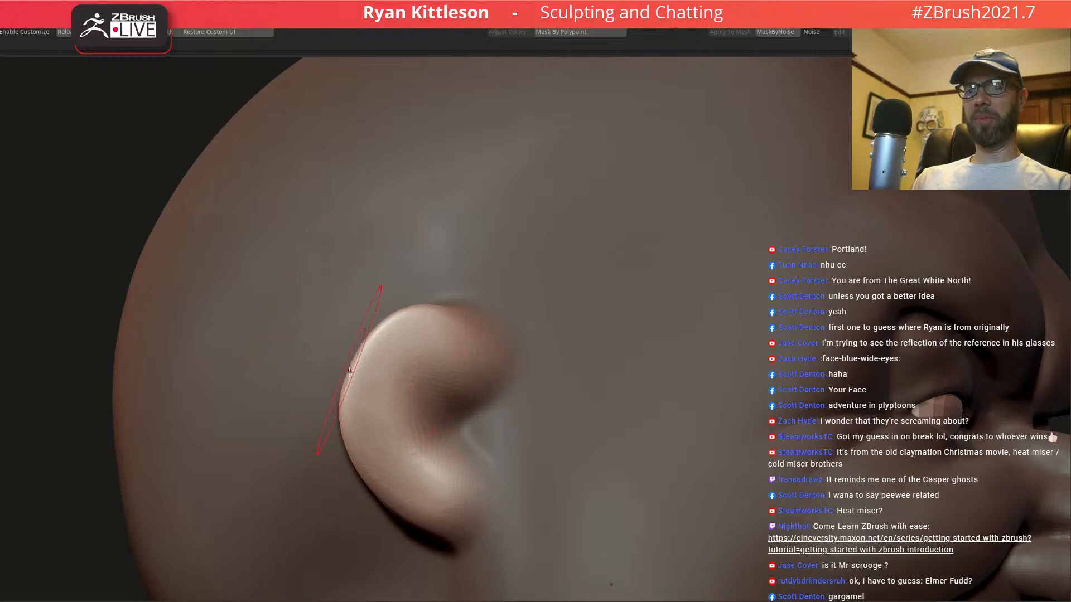
right_drag(358, 374, 358, 420)
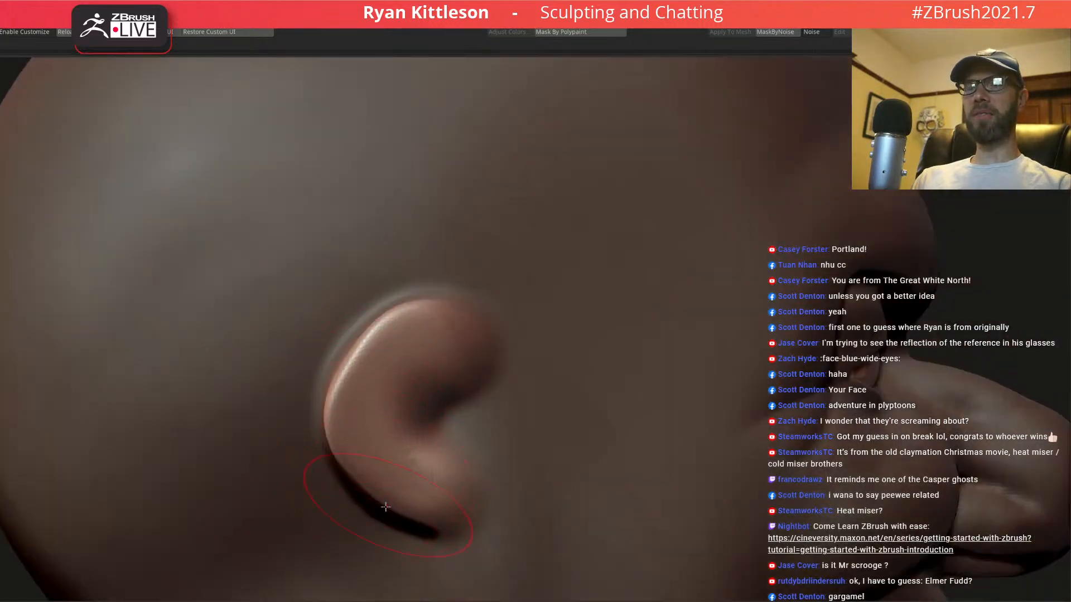
drag(375, 481, 429, 524)
- Extend the ear's upper front edge and pull its upper rear rim up and backward
right_drag(405, 293, 458, 207)
drag(440, 329, 480, 289)
right_drag(481, 289, 390, 325)
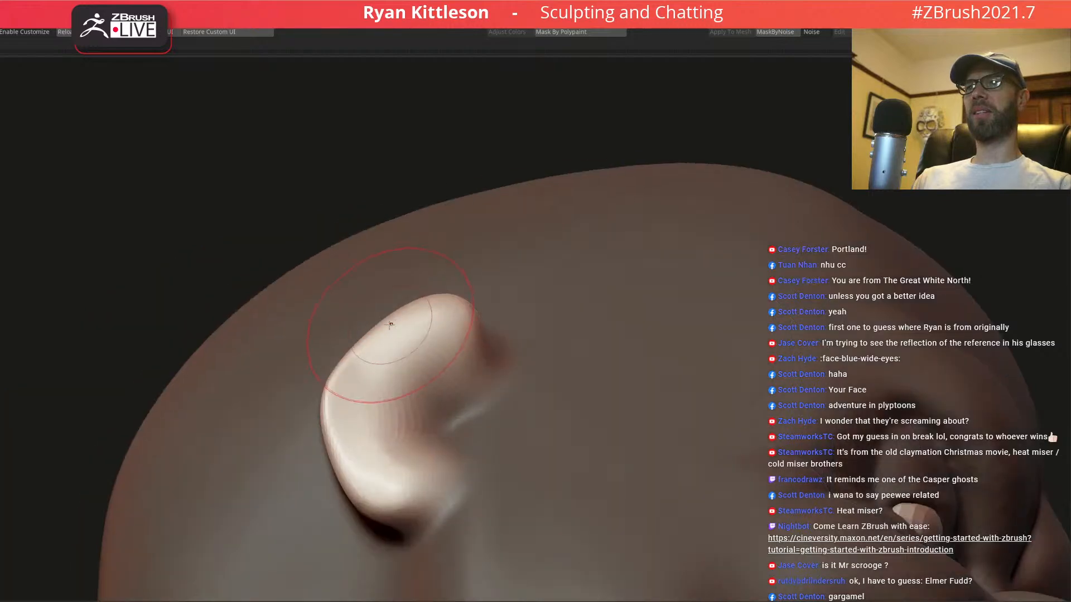
drag(391, 324, 353, 287)
drag(357, 363, 337, 346)
right_drag(365, 363, 386, 351)
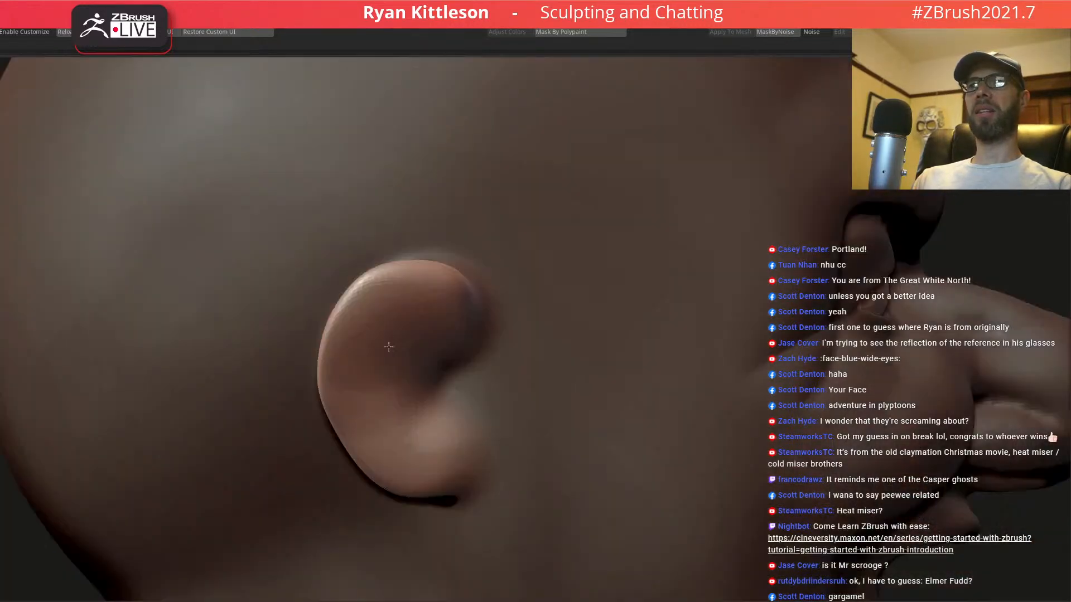
- Raise the top of the ear and resize the brush to broaden its upper half backward
right_drag(402, 277, 441, 240)
drag(440, 240, 468, 183)
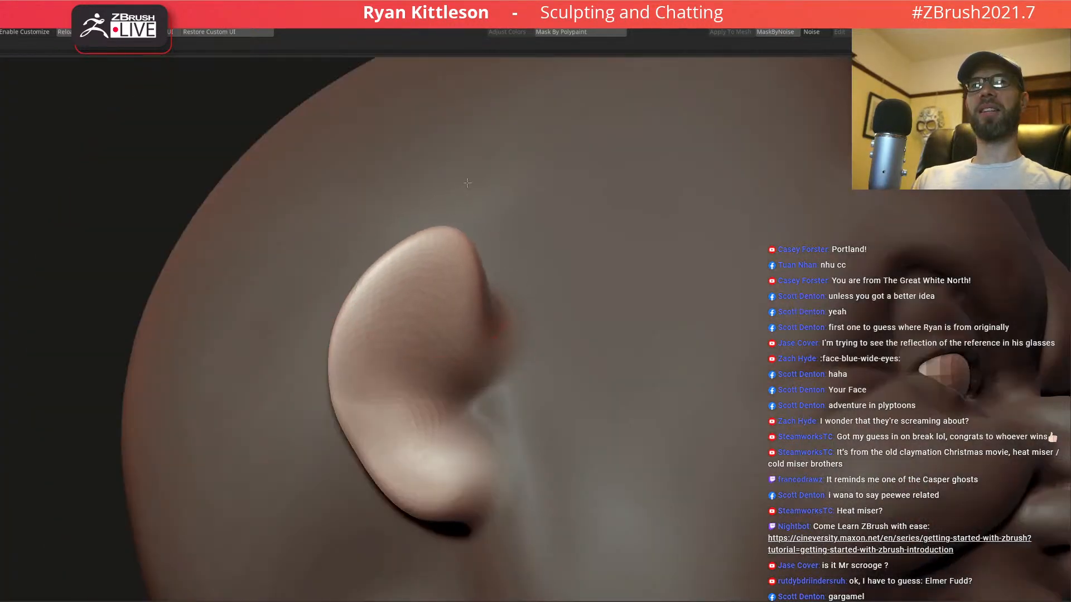
drag(399, 264, 341, 196)
right_drag(346, 313, 359, 337)
key(space)
mouse_move(358, 335)
mouse_down()
mouse_move(368, 332)
mouse_move(344, 333)
mouse_up()
key(space)
right_drag(335, 333, 328, 322)
drag(331, 334, 276, 285)
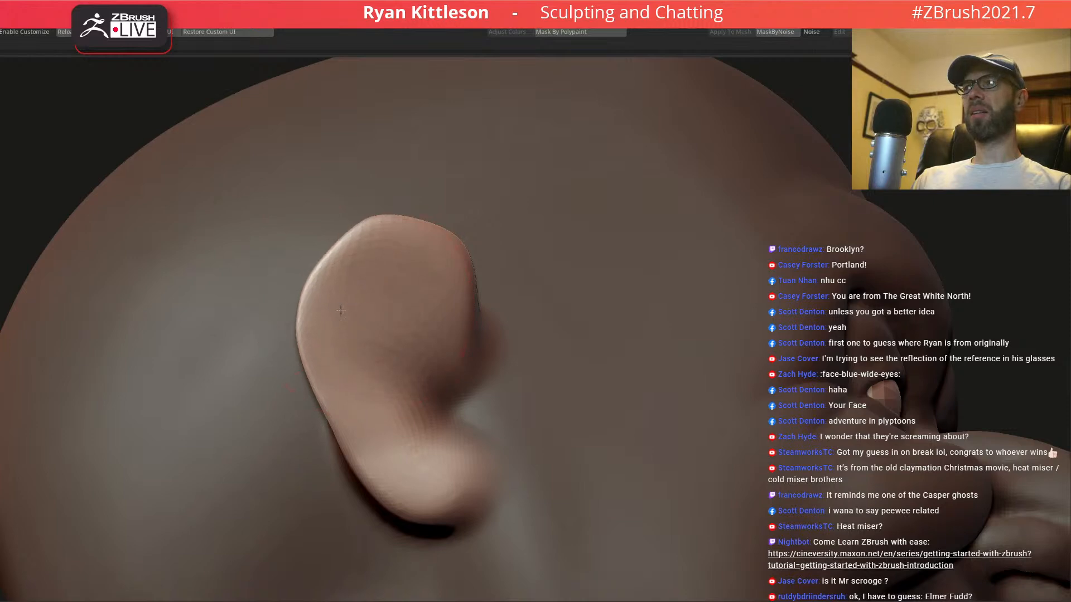
- From the front, resize the brush and pull the ear's upper tip up and inward toward the skull
right_drag(359, 305, 318, 317)
right_drag(371, 212, 377, 245)
key(space)
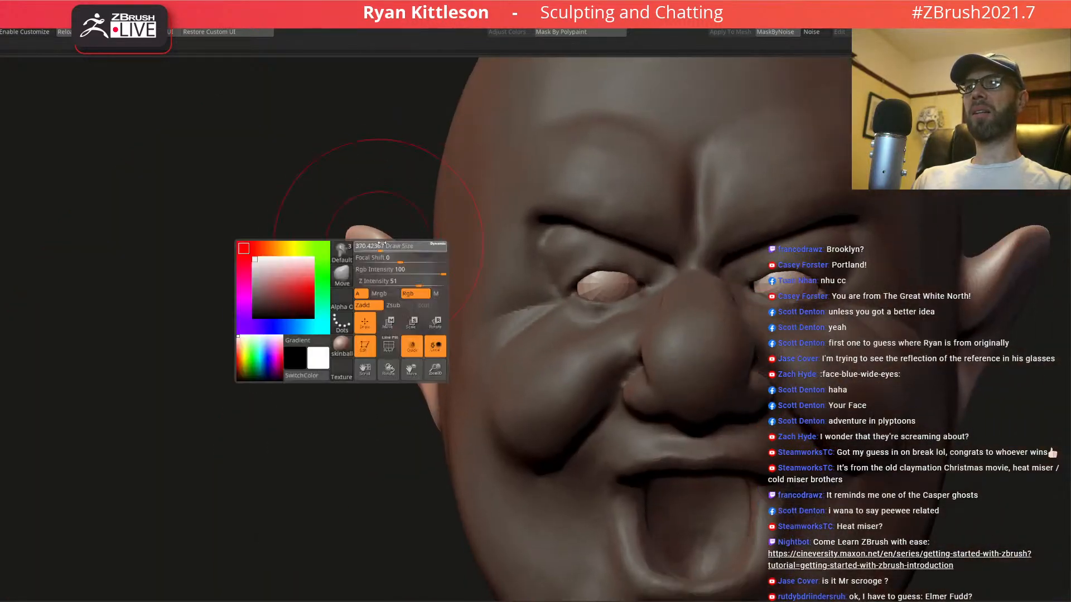
mouse_move(357, 237)
mouse_down()
mouse_move(394, 203)
mouse_move(413, 213)
mouse_up()
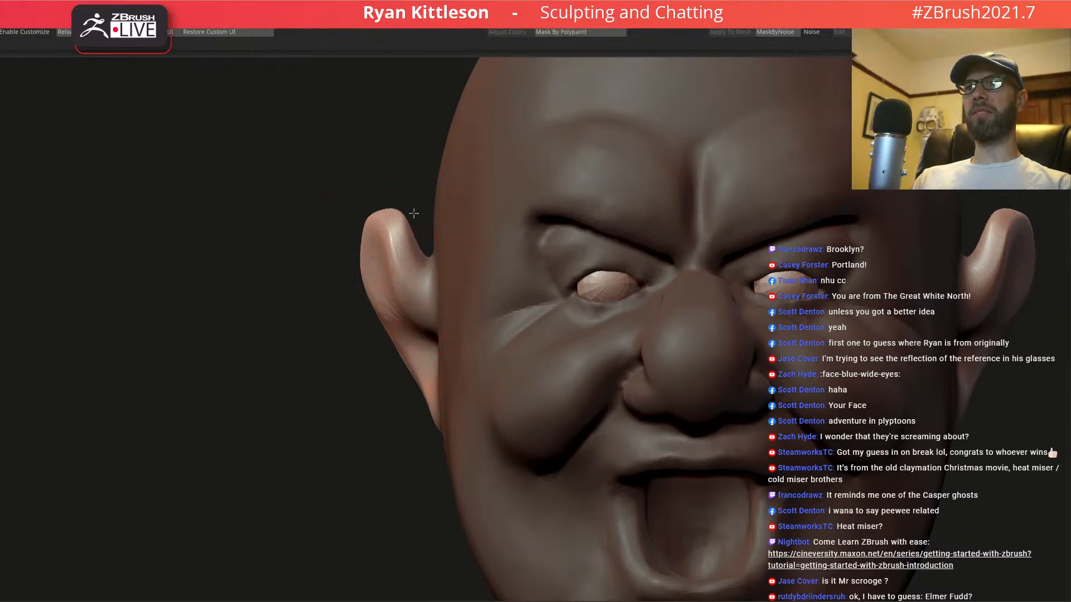
- Resize the Move brush, refine the ear's thickness from front and back, and round the earlobe
mouse_move(369, 288)
right_down()
mouse_move(395, 281)
mouse_move(392, 329)
mouse_move(370, 363)
right_up()
key(space)
drag(393, 380, 387, 380)
mouse_move(386, 373)
right_down()
mouse_move(433, 356)
mouse_move(351, 384)
mouse_move(362, 382)
right_up()
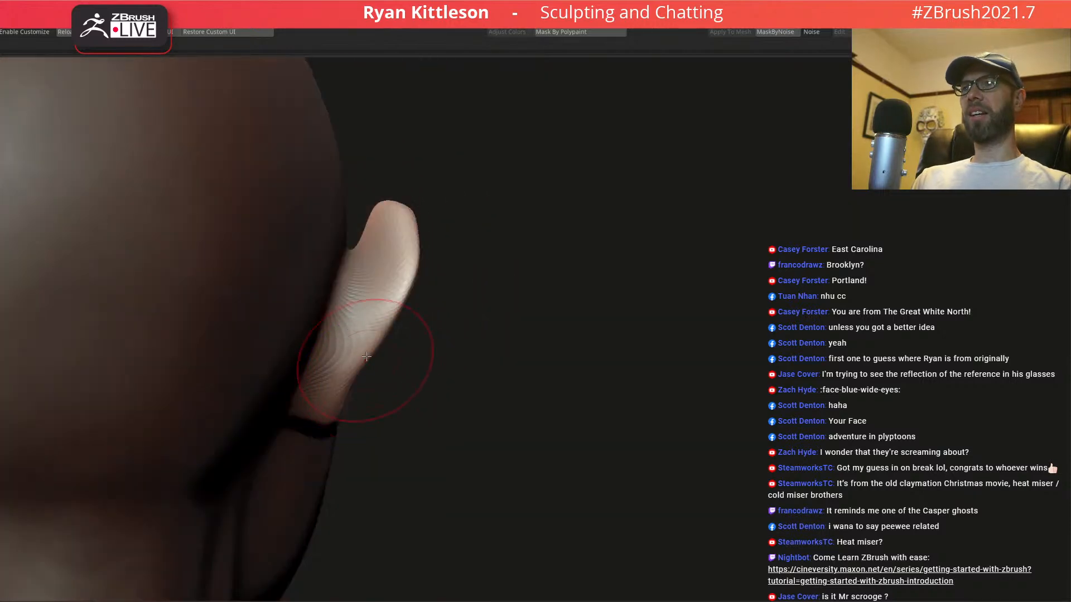
right_drag(339, 353, 283, 347)
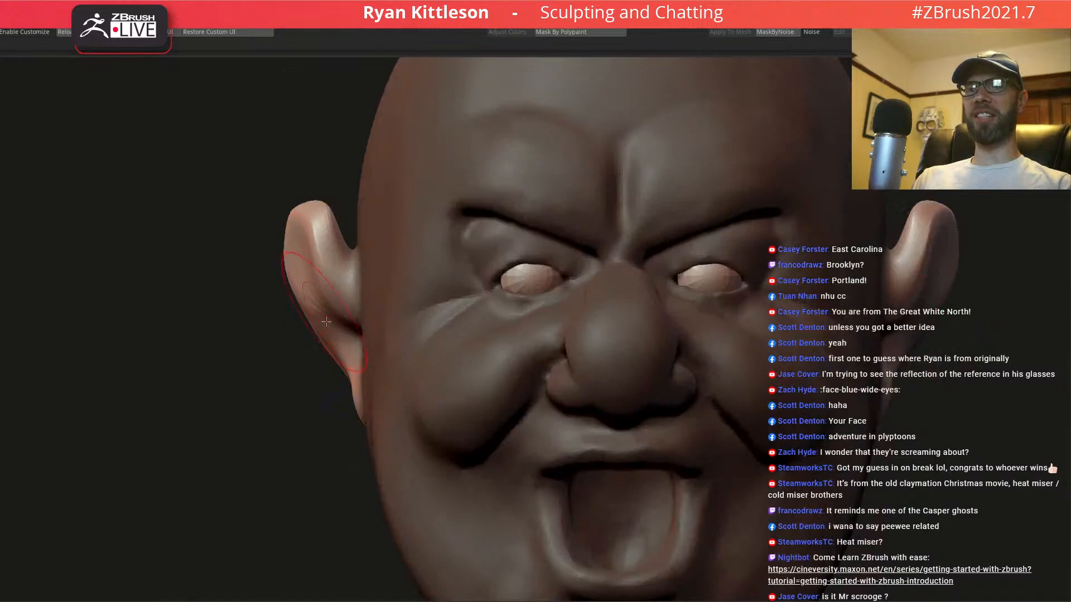
mouse_move(342, 343)
right_down()
mouse_move(365, 400)
mouse_move(357, 438)
right_up()
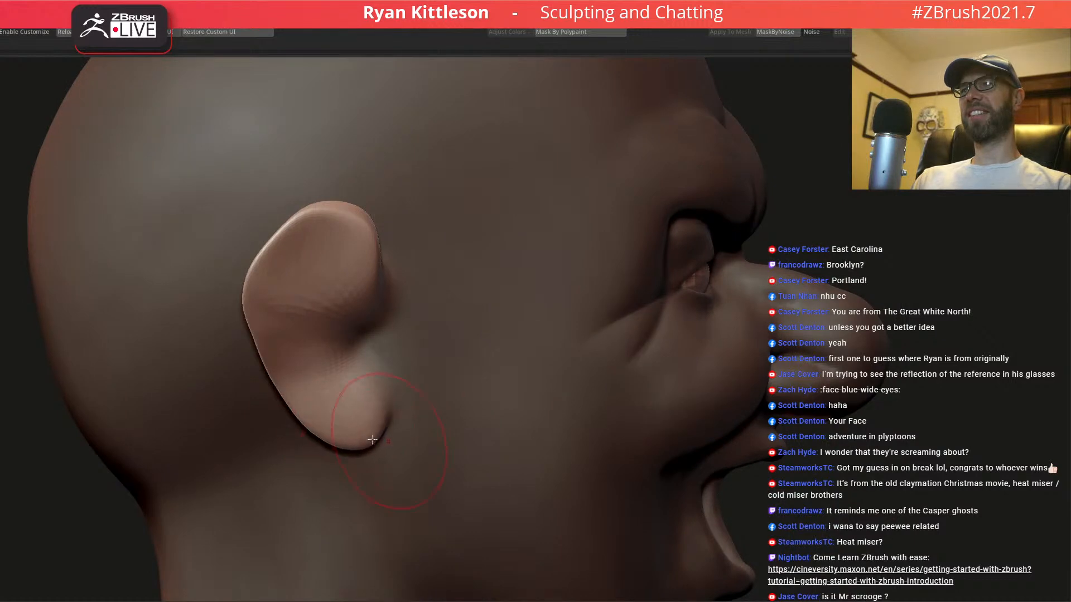
drag(329, 430, 323, 442)
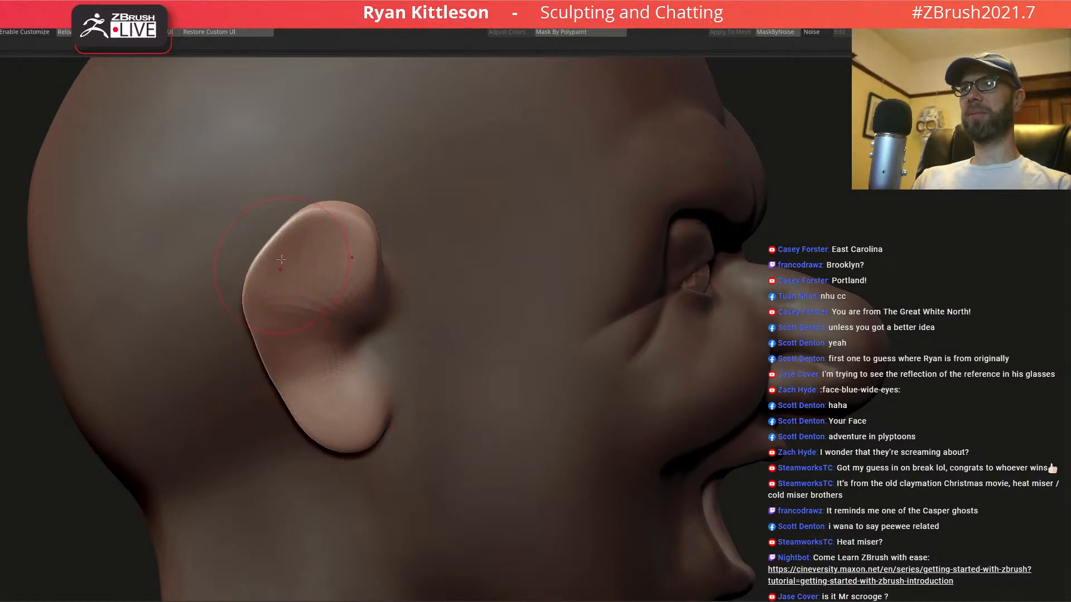
- Resize the brush and push the ear's upper rear edge outward into a rounder outline
key(space)
drag(291, 250, 236, 208)
ctrl+right_drag(313, 271, 293, 257)
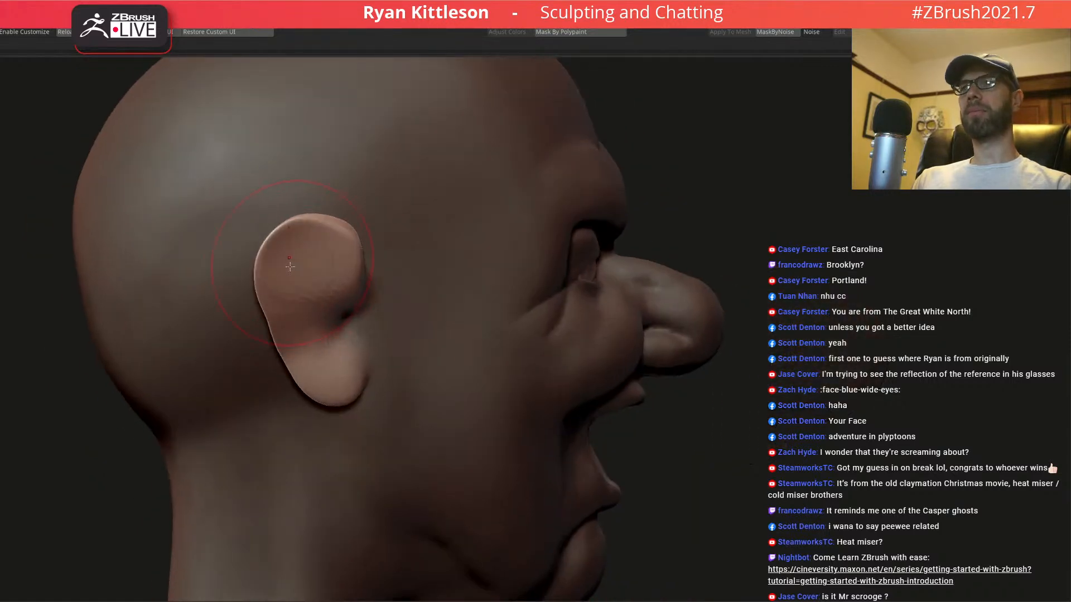
mouse_move(285, 308)
right_down()
mouse_move(278, 313)
mouse_move(346, 292)
mouse_move(316, 292)
mouse_move(285, 256)
right_up()
drag(252, 244, 249, 246)
drag(277, 299, 264, 300)
- Pull the earlobe inward against the head from behind and check the ear's shape from other angles
mouse_move(291, 270)
right_down()
mouse_move(302, 231)
mouse_move(287, 252)
mouse_move(285, 314)
right_up()
mouse_move(289, 398)
right_down()
mouse_move(289, 385)
mouse_move(272, 401)
right_up()
drag(272, 401, 251, 410)
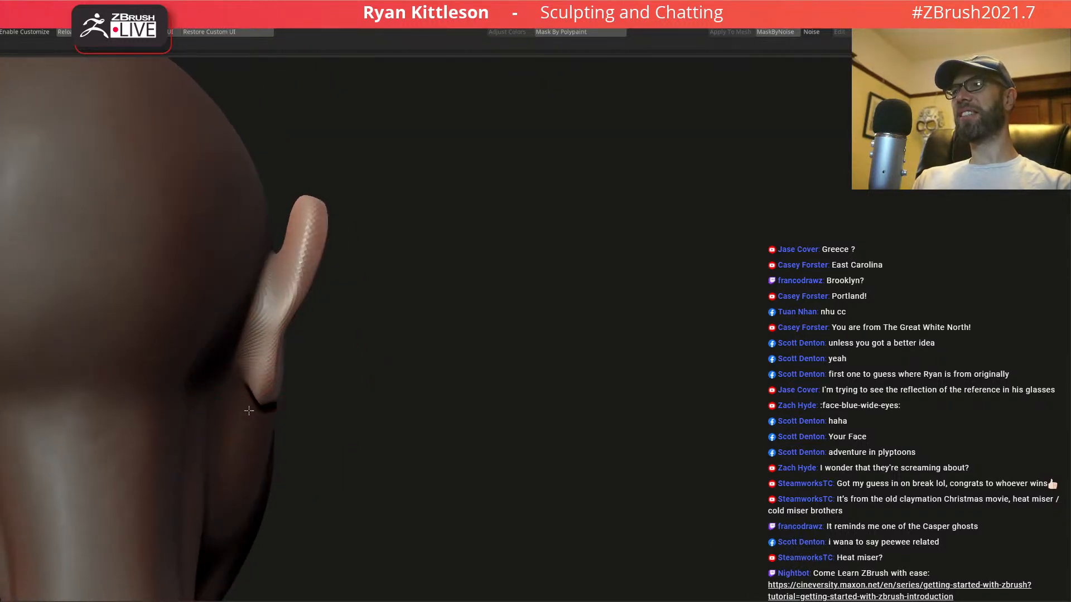
mouse_move(272, 334)
right_down()
mouse_move(291, 341)
mouse_move(264, 318)
right_up()
right_drag(318, 270, 309, 306)
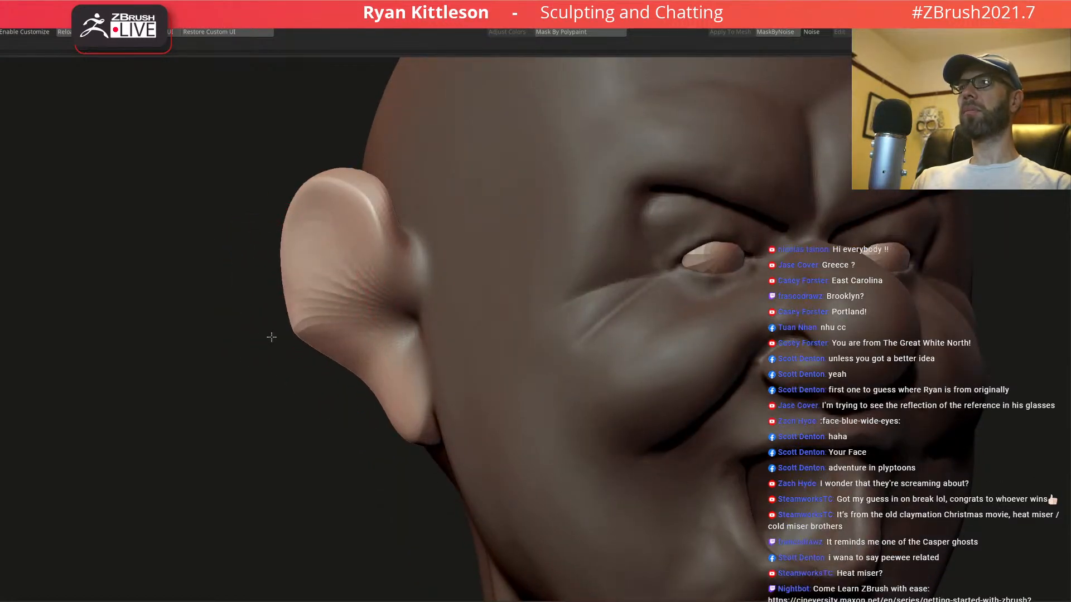
- Push the middle of the ear's outer rim inward and shape the inner ear toward the head
drag(280, 267, 352, 265)
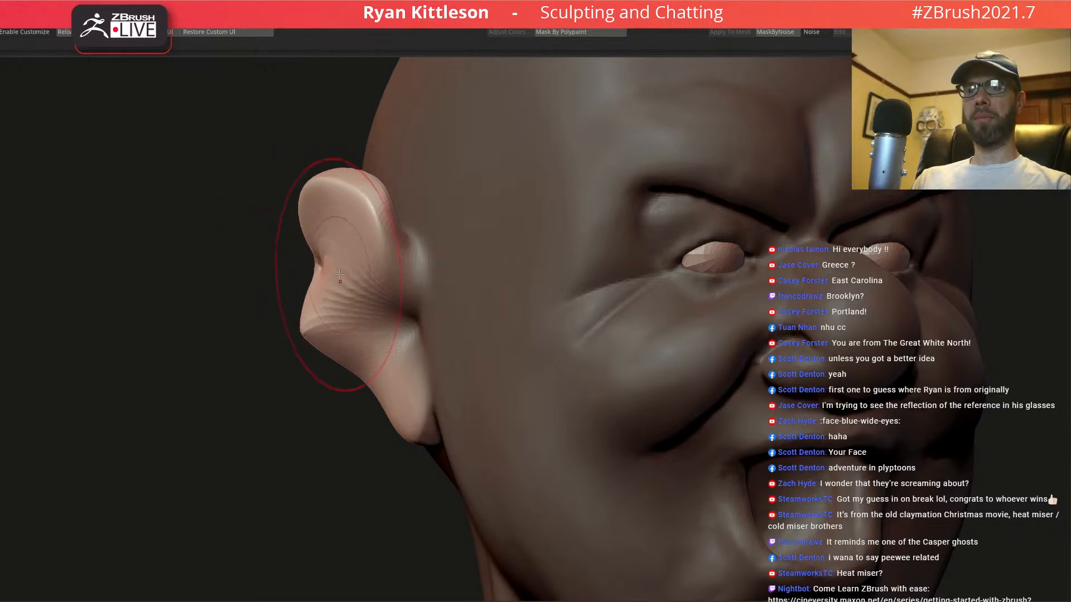
ctrl+right_drag(325, 252, 363, 250)
mouse_move(339, 291)
right_down()
mouse_move(387, 263)
mouse_move(346, 248)
mouse_move(366, 278)
mouse_move(349, 276)
right_up()
mouse_move(379, 282)
mouse_down()
mouse_move(407, 282)
mouse_move(407, 266)
mouse_up()
mouse_move(407, 266)
right_down()
mouse_move(333, 268)
mouse_move(332, 177)
right_up()
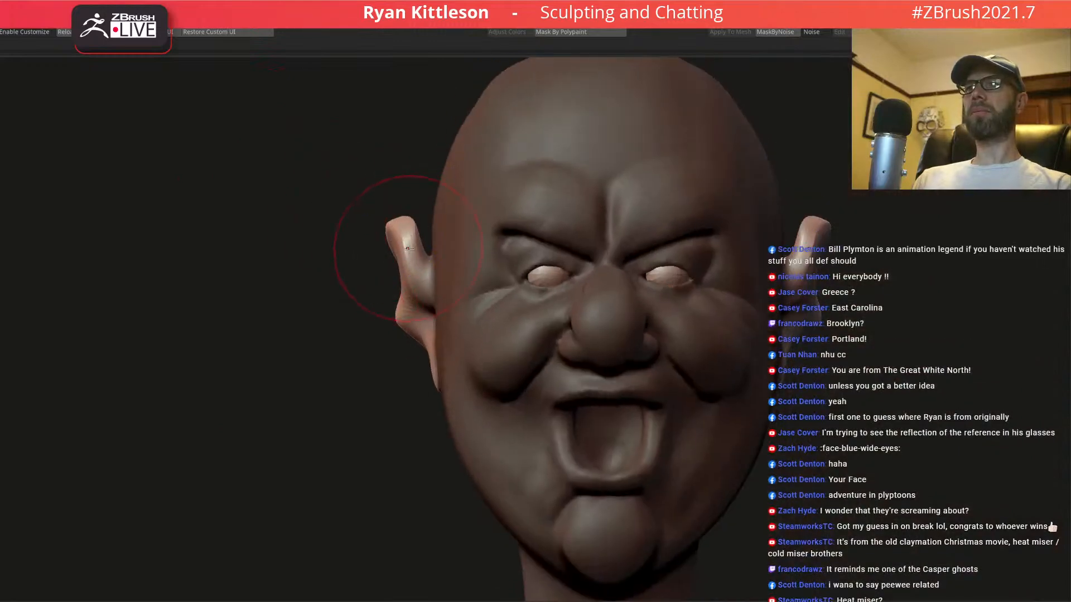
- Resize the brush and reshape the ear's front fold and inner bowl from the front
ctrl+right_drag(407, 271, 423, 283)
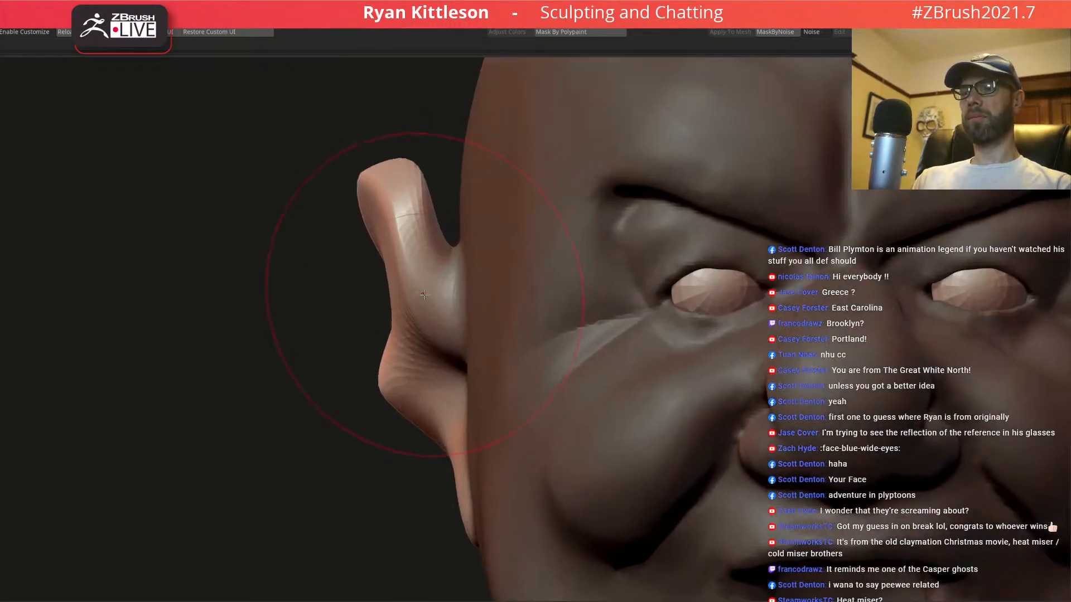
key(space)
drag(428, 293, 440, 275)
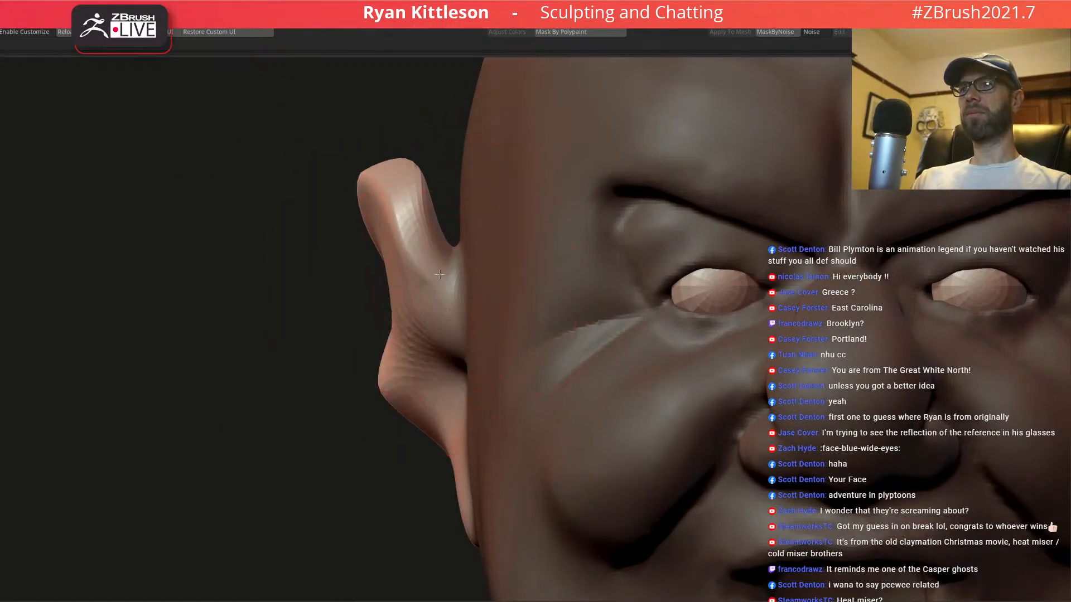
mouse_move(433, 318)
mouse_down()
mouse_move(433, 328)
mouse_move(426, 304)
mouse_up()
mouse_move(411, 240)
mouse_down()
mouse_move(424, 287)
mouse_move(413, 237)
mouse_up()
right_drag(442, 241, 465, 209)
mouse_move(413, 270)
right_down()
mouse_move(266, 300)
mouse_move(279, 299)
right_up()
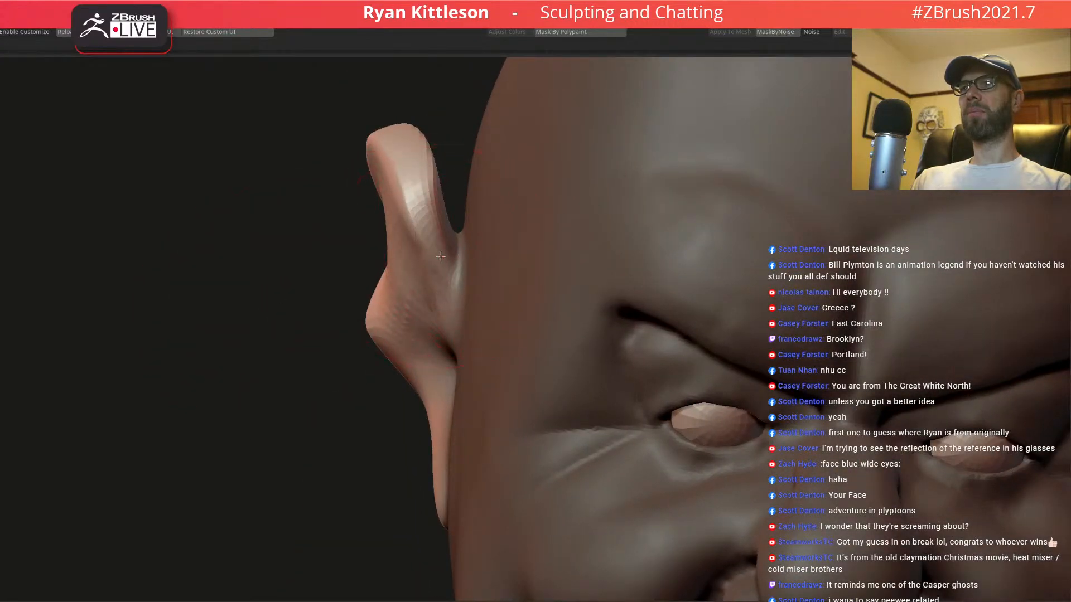
- Move the front edge of the upper ear closer to the skull
right_drag(440, 256, 460, 247)
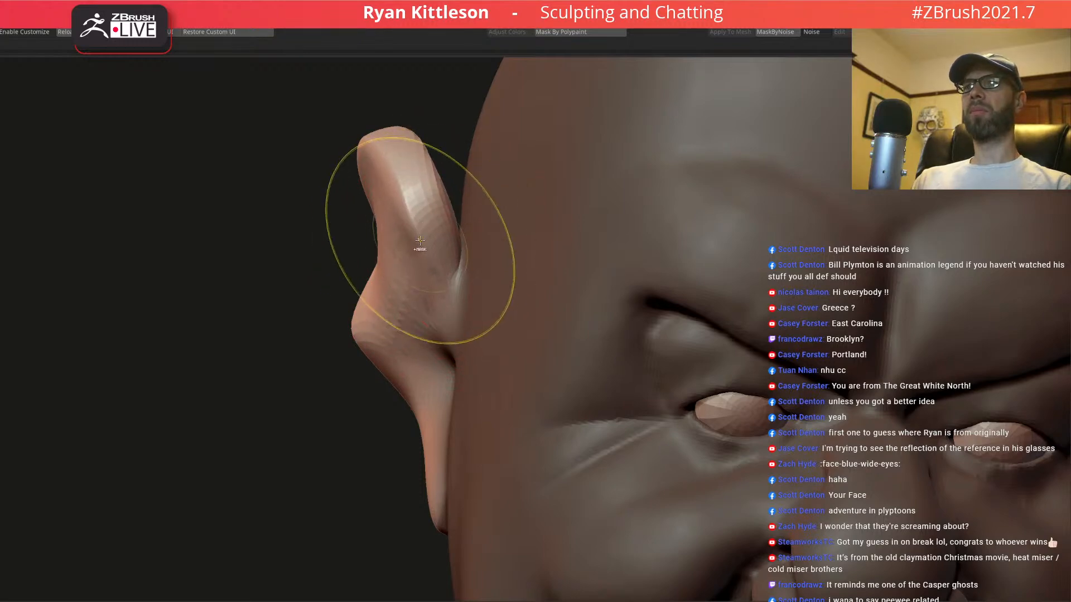
drag(419, 237, 429, 225)
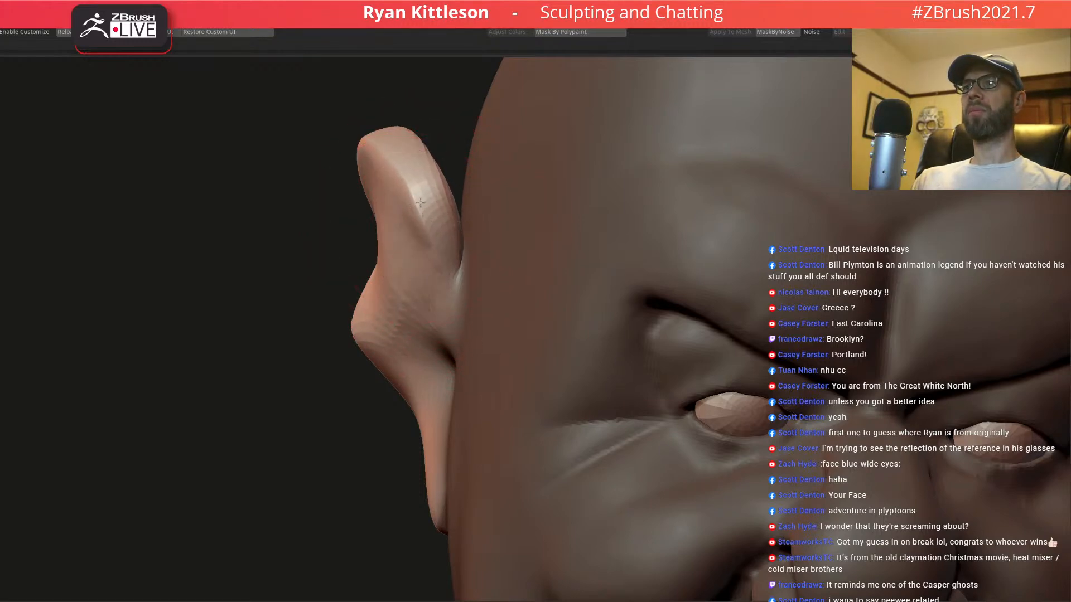
right_drag(412, 205, 396, 208)
- Clear the mask and smooth the rippled surface inside the ear
right_drag(399, 247, 446, 280)
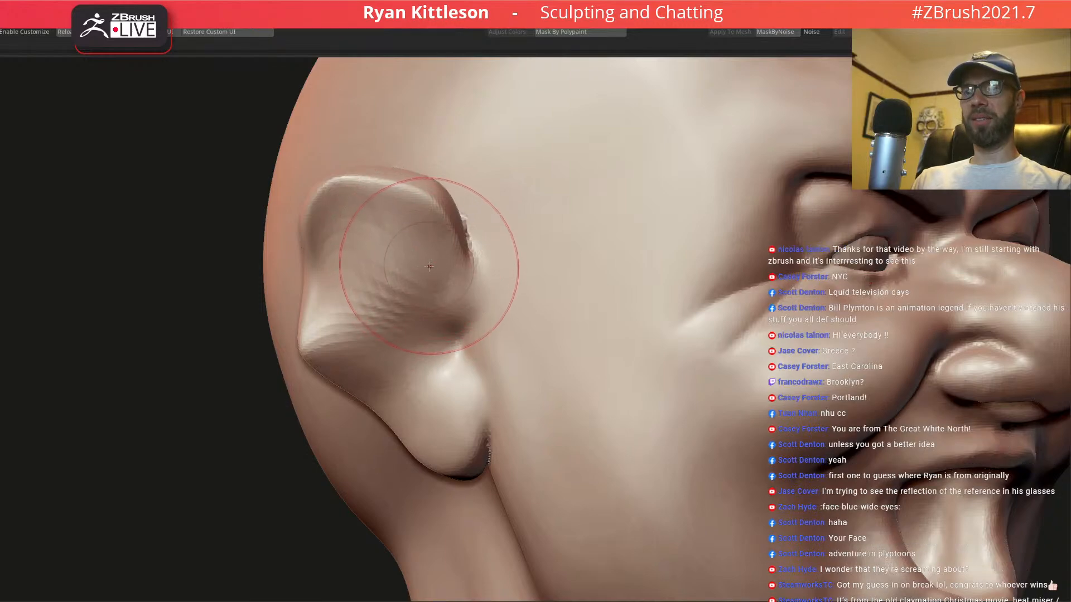
mouse_move(427, 263)
shift+mouse_down()
mouse_move(466, 256)
mouse_move(391, 271)
shift+mouse_up()
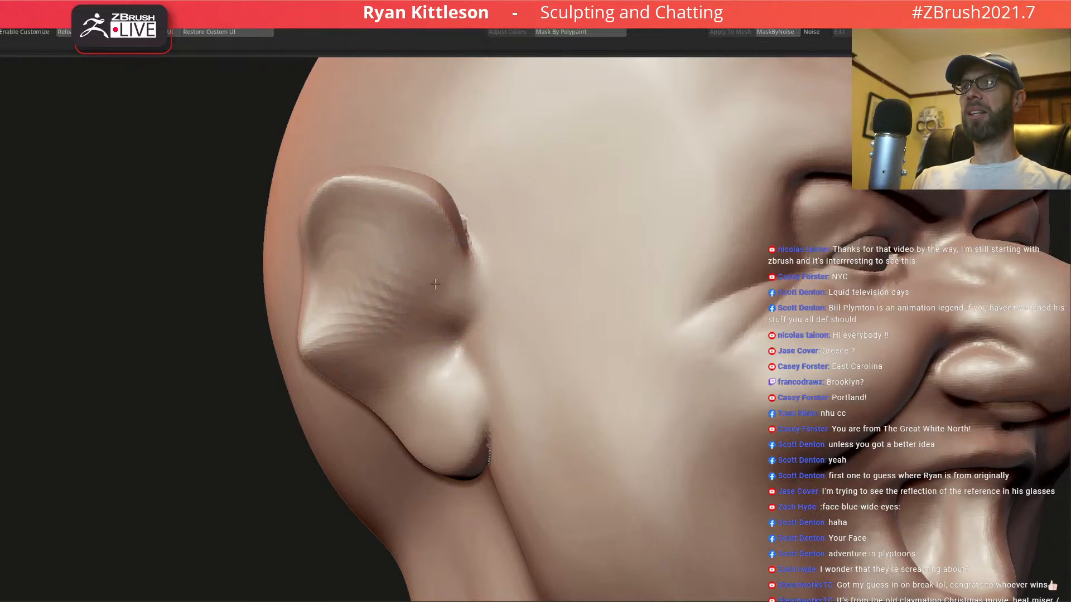
right_drag(419, 378, 426, 294)
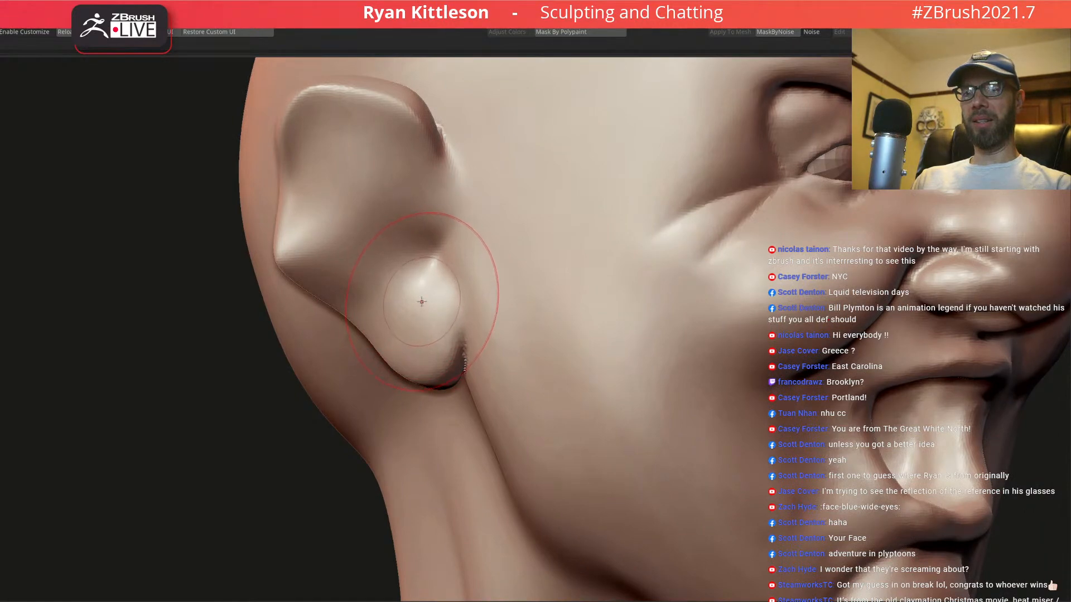
- Resize the brush and carve a groove down the back of the ear where it meets the skull
mouse_move(421, 287)
right_down()
mouse_move(399, 290)
mouse_move(418, 236)
mouse_move(402, 237)
mouse_move(374, 289)
right_up()
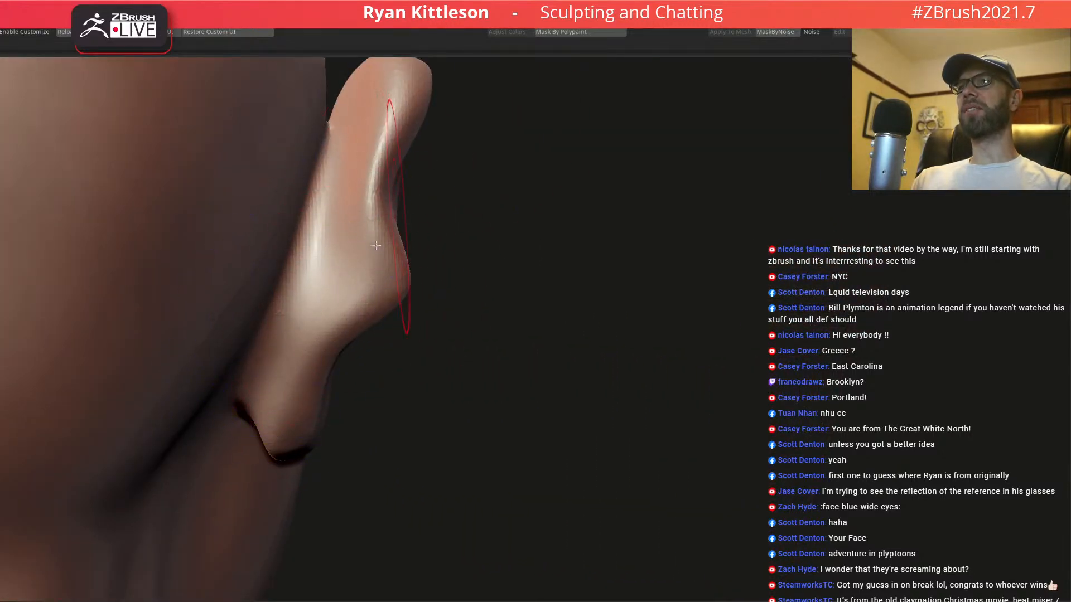
right_drag(392, 224, 311, 282)
mouse_move(308, 244)
right_down()
mouse_move(318, 184)
mouse_move(312, 236)
mouse_move(352, 172)
mouse_move(326, 174)
right_up()
key(space)
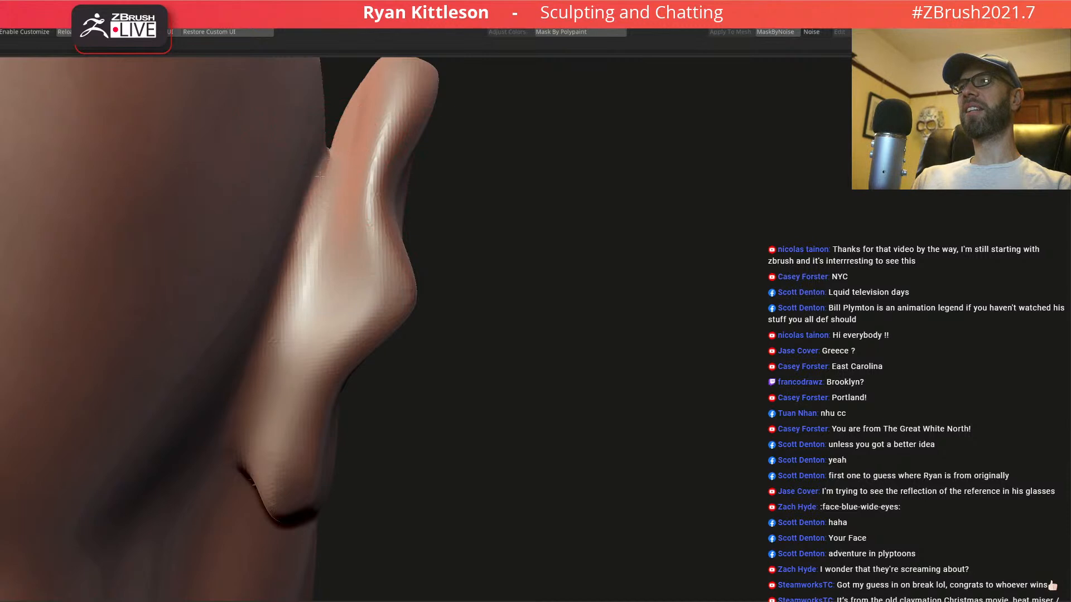
drag(314, 214, 243, 431)
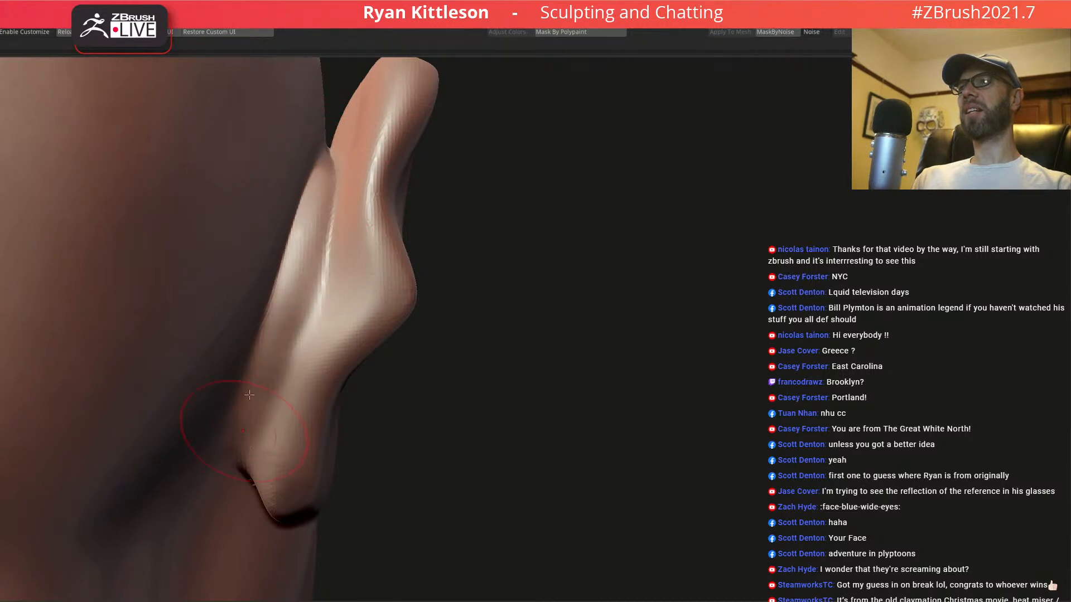
key(space)
mouse_move(313, 311)
mouse_down()
mouse_move(334, 311)
mouse_move(280, 443)
mouse_up()
- Sculpt further strokes along the back of the ear to define its crease down to the earlobe
right_drag(323, 359, 316, 309)
drag(317, 310, 285, 380)
drag(311, 322, 234, 504)
right_drag(240, 435, 282, 414)
mouse_move(225, 514)
mouse_down()
mouse_move(209, 422)
mouse_move(246, 334)
mouse_move(306, 262)
mouse_up()
right_drag(307, 254, 255, 336)
mouse_move(254, 336)
mouse_down()
mouse_move(214, 505)
mouse_move(243, 349)
mouse_up()
- Return to the ear's outer side, resize the brush and round out the rear rim and earlobe
right_drag(242, 357, 270, 311)
right_drag(256, 365, 134, 290)
right_drag(326, 204, 403, 281)
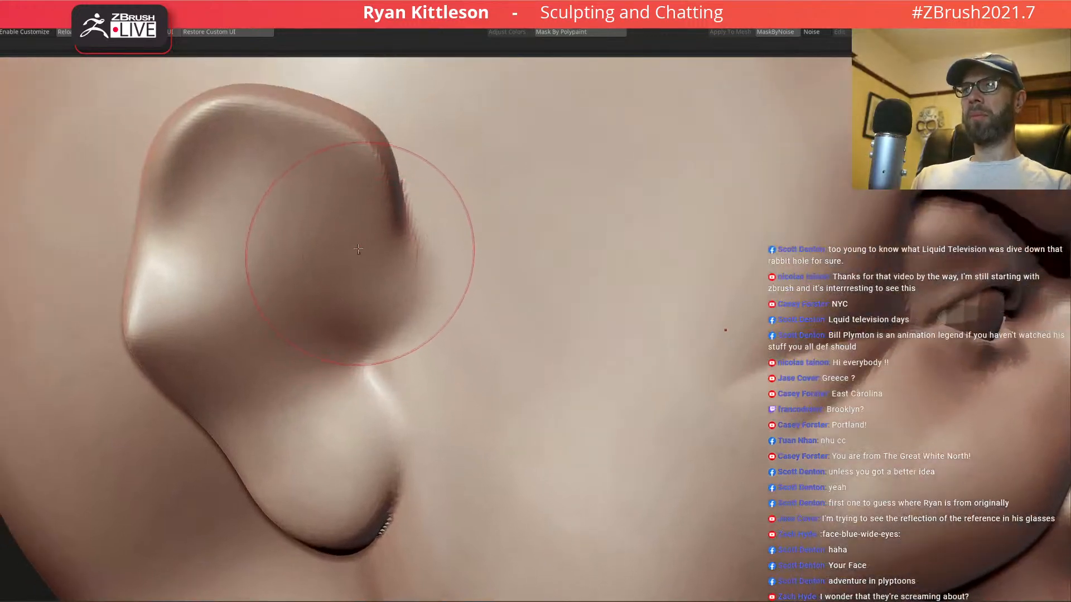
right_drag(393, 187, 346, 223)
key(space)
drag(363, 225, 371, 224)
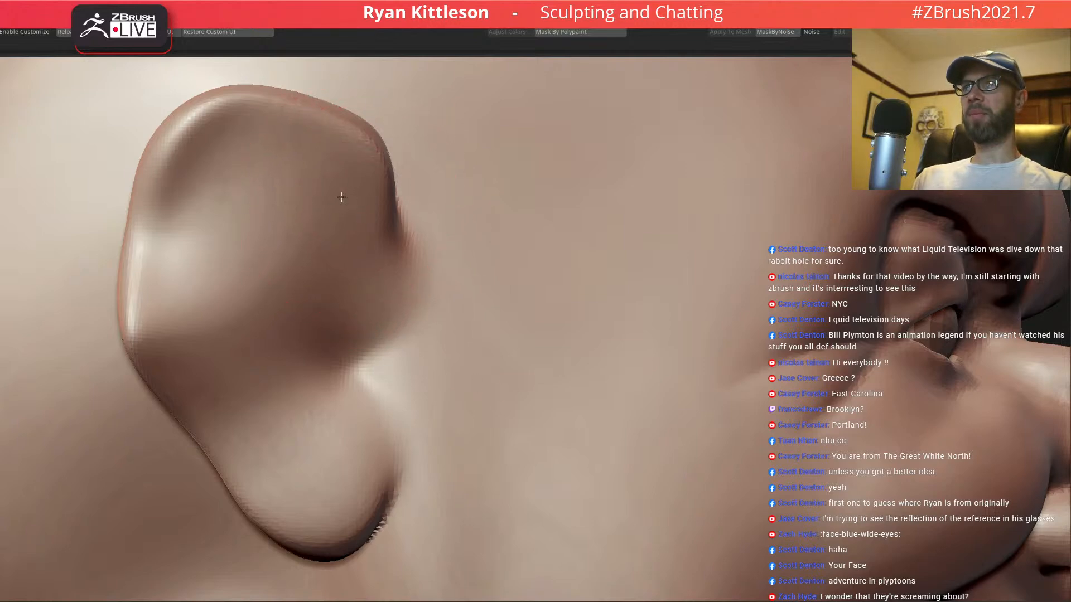
- Carve a curved channel inside the ear's outer rim, resize the brush and sculpt the upper inner fold
right_drag(350, 194, 357, 201)
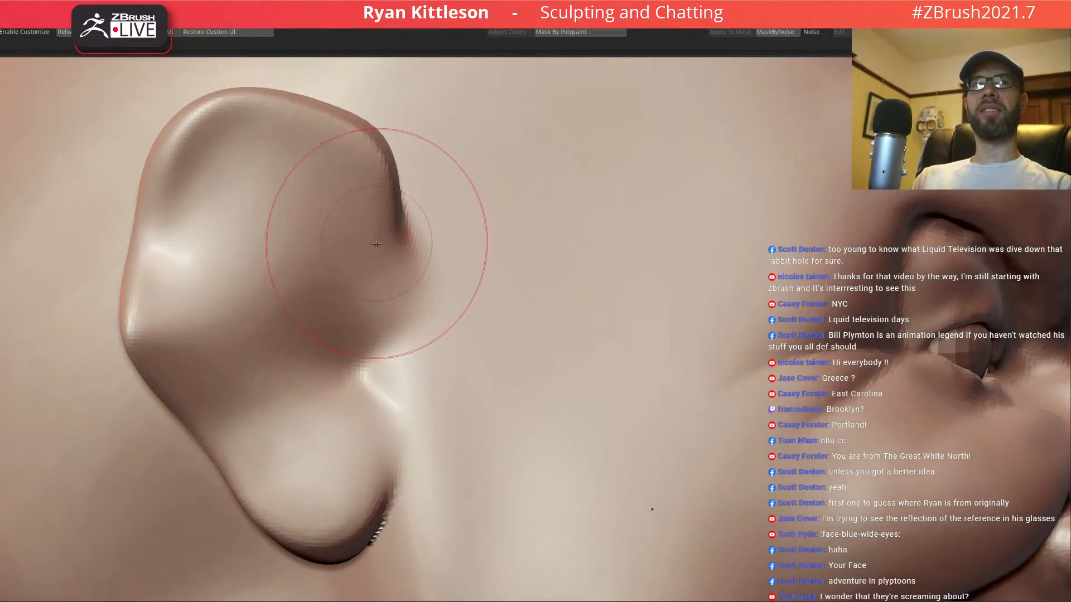
mouse_move(385, 273)
mouse_down()
mouse_move(371, 268)
mouse_move(365, 234)
mouse_move(322, 164)
mouse_move(235, 126)
mouse_move(184, 161)
mouse_move(159, 245)
mouse_move(168, 334)
mouse_up()
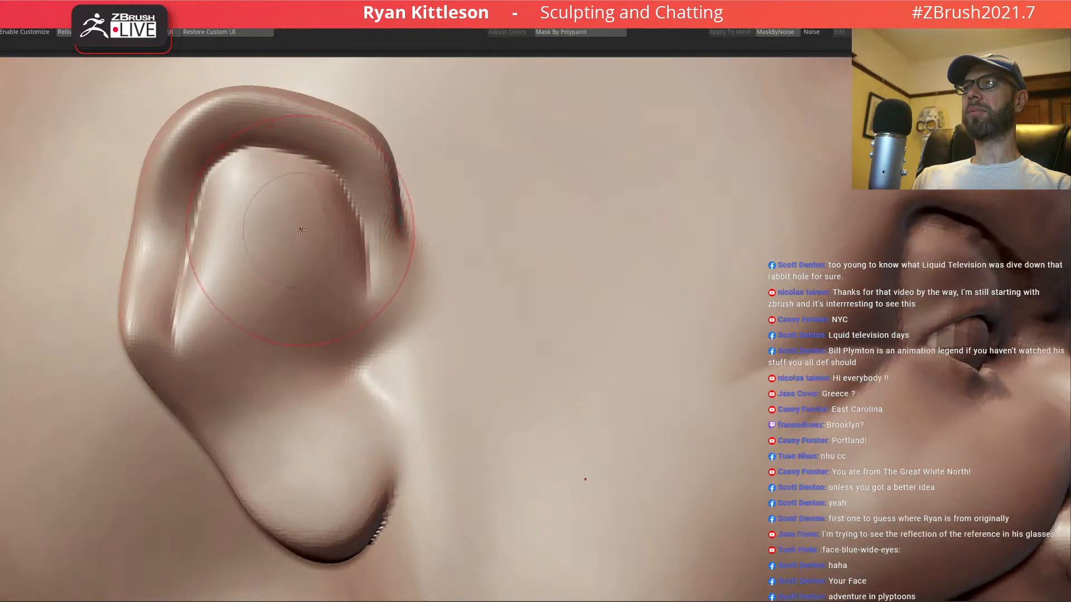
key(space)
mouse_move(268, 180)
mouse_down()
mouse_move(218, 211)
mouse_move(243, 189)
mouse_move(220, 236)
mouse_move(251, 187)
mouse_move(253, 206)
mouse_move(223, 240)
mouse_up()
mouse_move(321, 212)
mouse_down()
mouse_move(330, 199)
mouse_move(304, 192)
mouse_move(328, 206)
mouse_move(301, 215)
mouse_up()
- Hollow out the ear's central bowl and sculpt the raised inner ridge with the triangular hollow above it
mouse_move(362, 282)
mouse_down()
mouse_move(298, 318)
mouse_move(268, 304)
mouse_move(309, 284)
mouse_move(257, 334)
mouse_move(304, 307)
mouse_move(312, 357)
mouse_move(279, 402)
mouse_move(302, 402)
mouse_move(324, 350)
mouse_up()
right_drag(400, 299, 447, 302)
mouse_move(342, 376)
mouse_down()
mouse_move(326, 310)
mouse_move(329, 360)
mouse_move(307, 408)
mouse_up()
right_drag(305, 411, 291, 418)
mouse_move(292, 419)
mouse_down()
mouse_move(262, 238)
mouse_move(293, 188)
mouse_move(249, 223)
mouse_up()
key(space)
key(space)
key(space)
right_drag(248, 223, 317, 125)
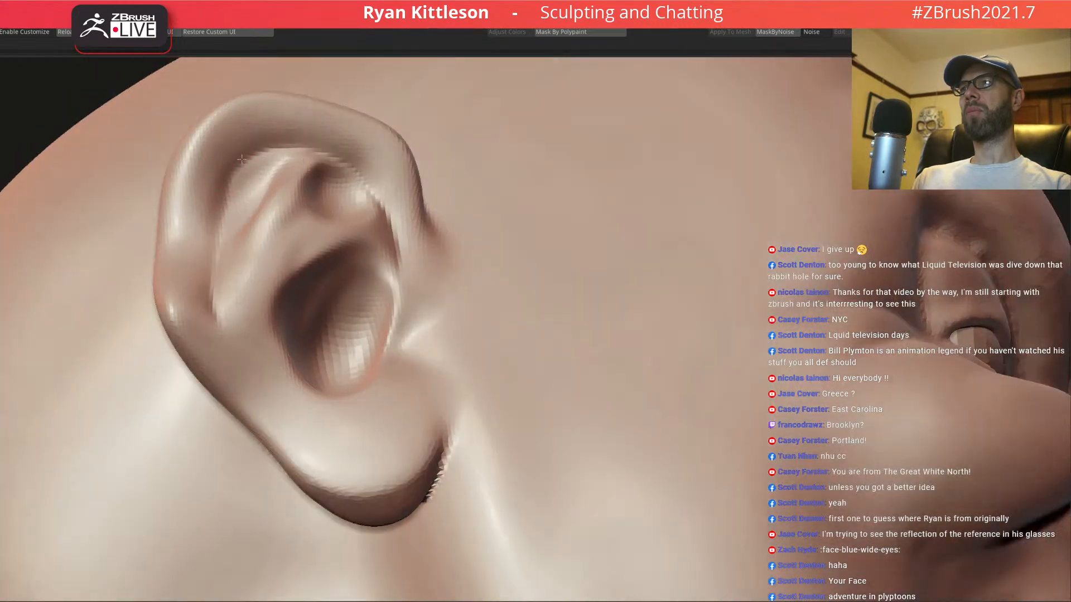
- Deepen the channel beneath the ear's upper and rear rim and the hollow at its front
mouse_move(311, 143)
mouse_down()
mouse_move(287, 139)
mouse_move(240, 165)
mouse_up()
right_drag(240, 165, 236, 170)
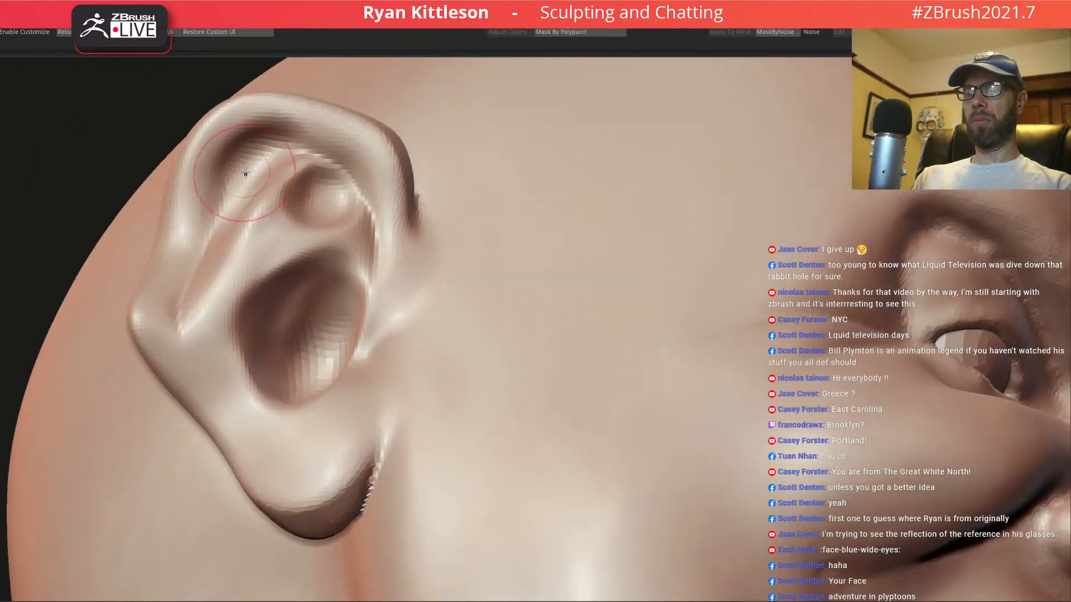
drag(237, 170, 182, 297)
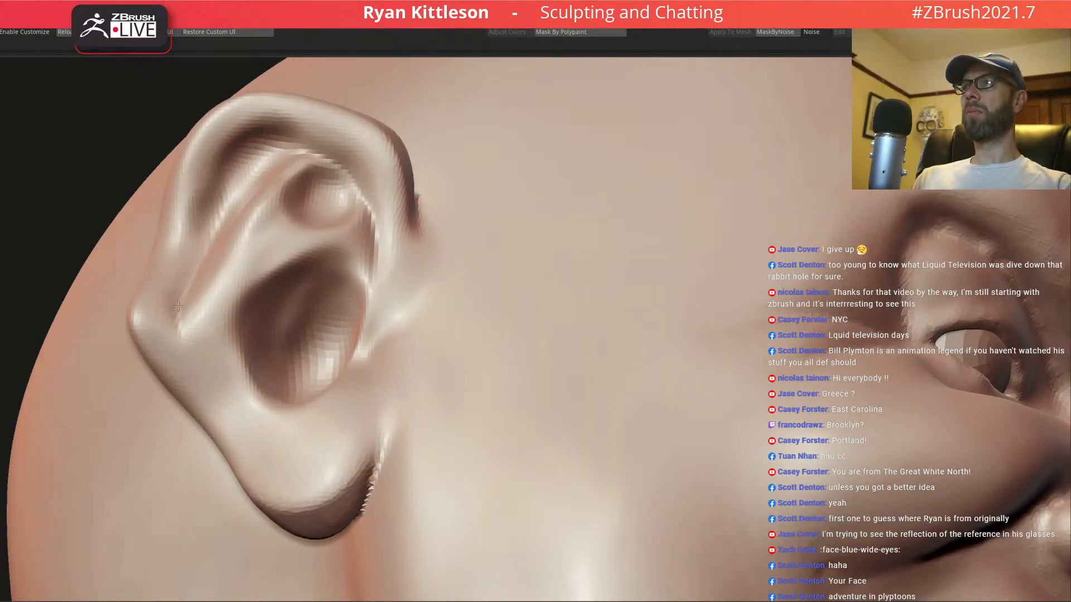
right_drag(247, 170, 334, 168)
mouse_move(372, 195)
mouse_down()
mouse_move(362, 168)
mouse_move(306, 136)
mouse_move(234, 181)
mouse_up()
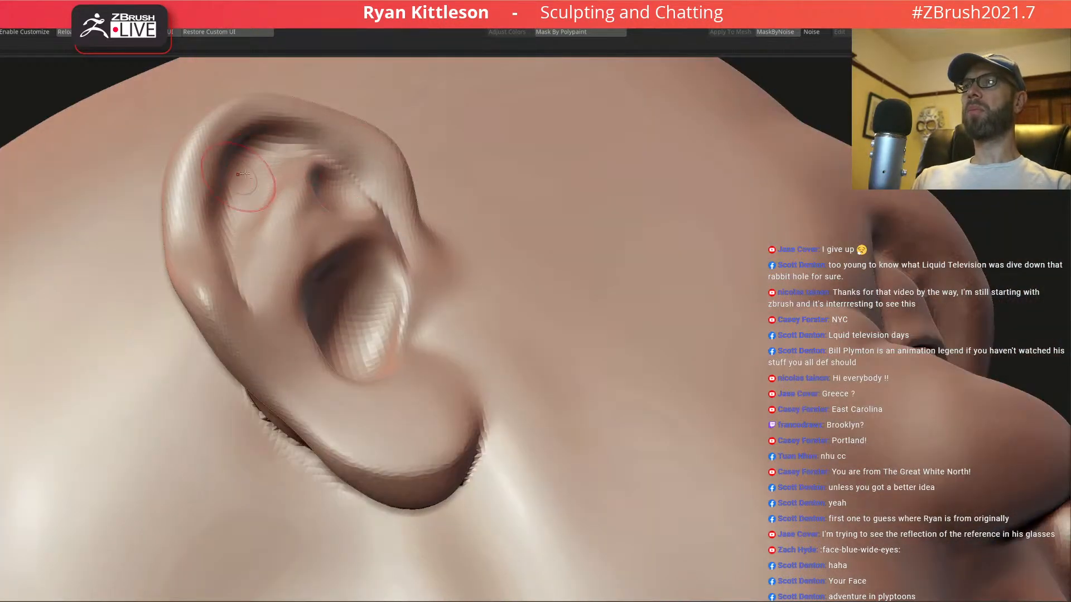
drag(372, 197, 342, 161)
- Define the forked inner ridge of the ear and deepen the bowl and triangular hollow around it
mouse_move(357, 167)
right_down()
mouse_move(366, 254)
mouse_move(337, 275)
right_up()
right_drag(337, 347, 248, 362)
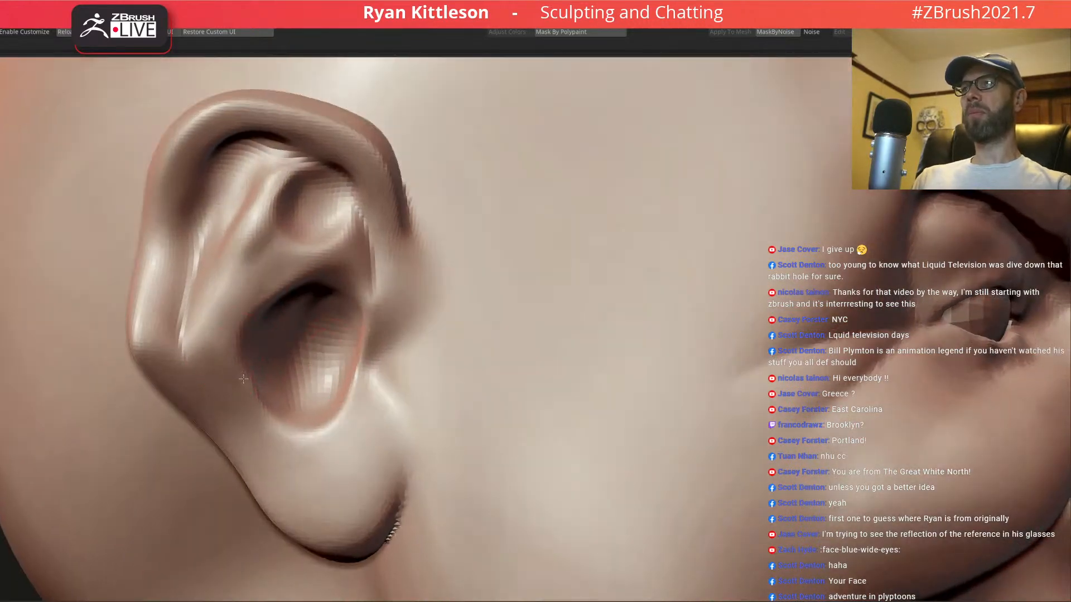
mouse_move(221, 306)
mouse_down()
mouse_move(269, 268)
mouse_move(355, 239)
mouse_up()
right_drag(377, 239, 325, 237)
mouse_move(312, 201)
mouse_down()
mouse_move(302, 189)
mouse_move(288, 206)
mouse_up()
mouse_move(351, 252)
right_down()
mouse_move(385, 335)
mouse_move(474, 334)
right_up()
- Pull out the small front flap over the ear canal and connect it to the front of the rim
drag(348, 334, 345, 356)
right_drag(365, 350, 402, 335)
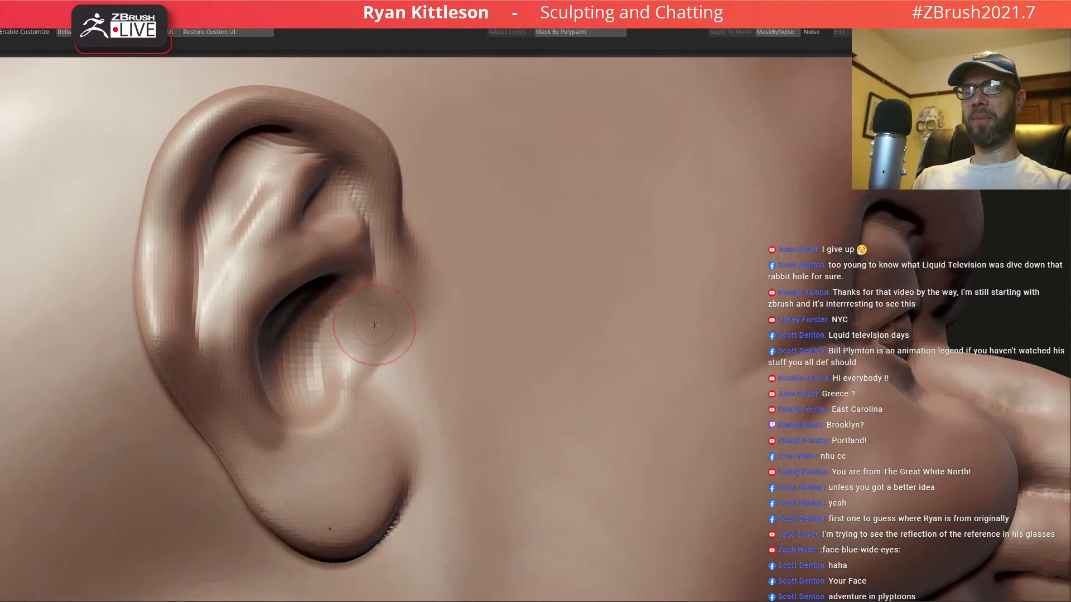
mouse_move(325, 375)
mouse_down()
mouse_move(347, 334)
mouse_move(313, 363)
mouse_move(310, 351)
mouse_move(332, 333)
mouse_up()
right_drag(326, 343, 308, 368)
mouse_move(276, 377)
mouse_down()
mouse_move(338, 352)
mouse_move(368, 287)
mouse_move(379, 257)
mouse_move(363, 190)
mouse_move(374, 276)
mouse_up()
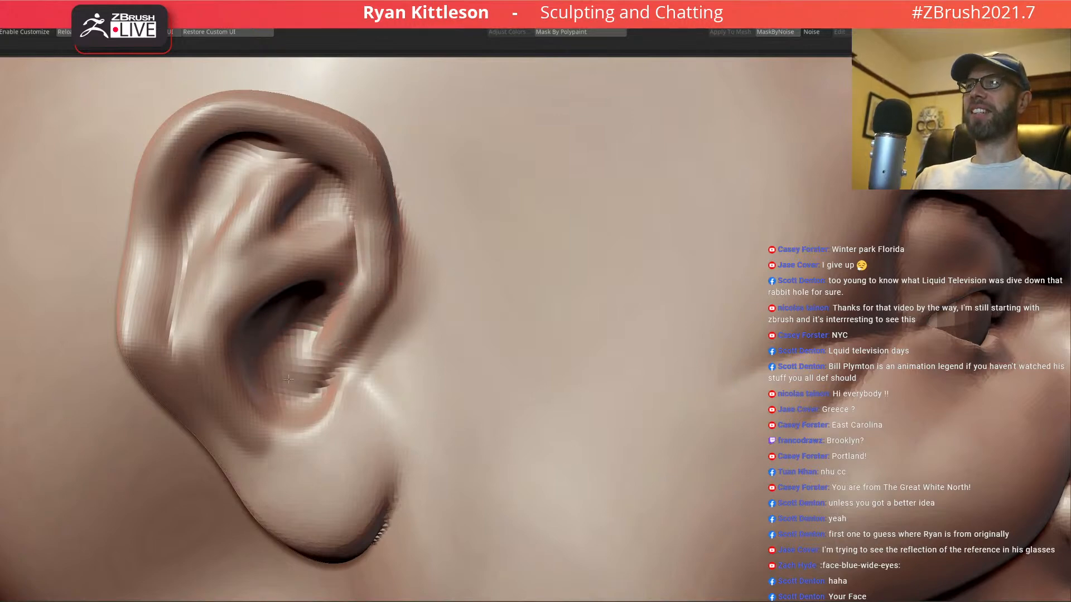
mouse_move(335, 346)
right_down()
mouse_move(357, 329)
mouse_move(335, 326)
mouse_move(287, 350)
mouse_move(323, 337)
mouse_move(302, 343)
right_up()
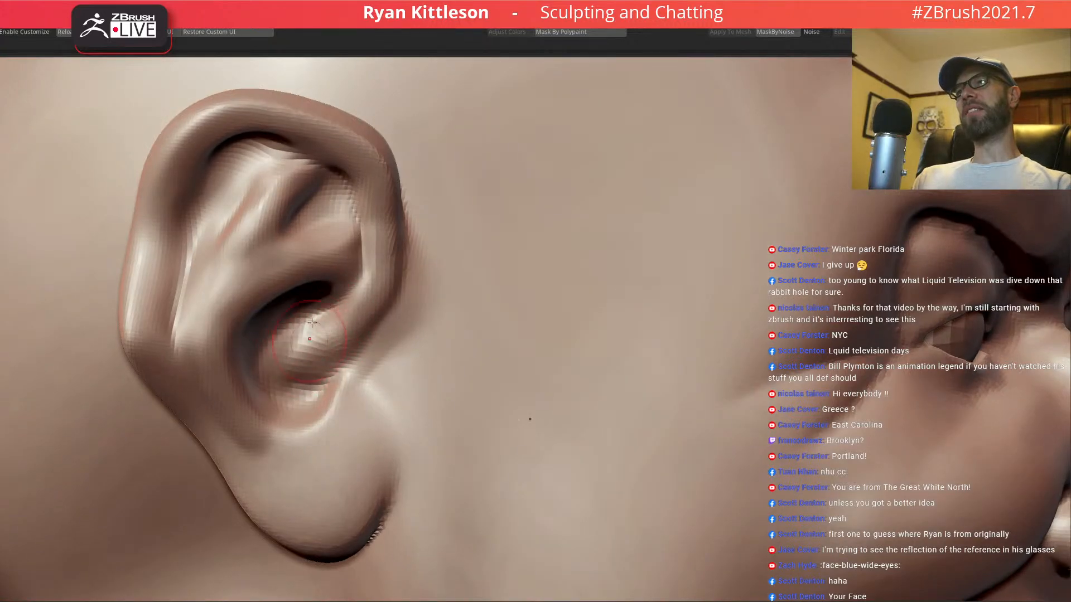
right_drag(333, 347, 308, 373)
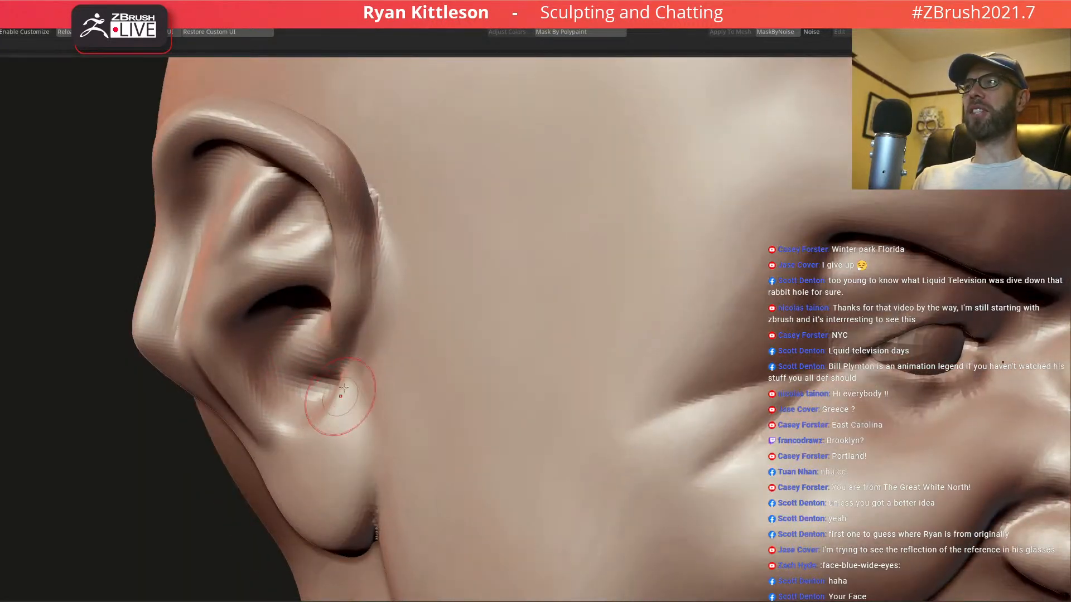
- Adjust the Move brush's draw size and reshape the ear's back contour from behind
ctrl+right_drag(337, 407, 340, 341)
shift+right_drag(409, 339, 416, 296)
right_drag(320, 290, 354, 337)
key(space)
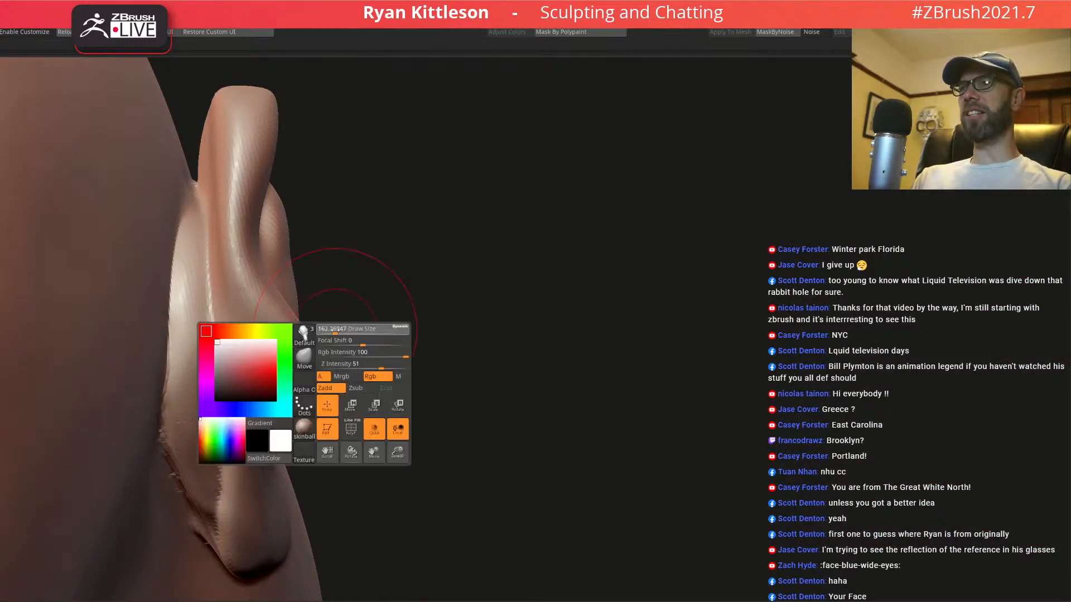
drag(335, 329, 277, 356)
mouse_move(329, 296)
right_down()
mouse_move(268, 291)
mouse_move(330, 286)
right_up()
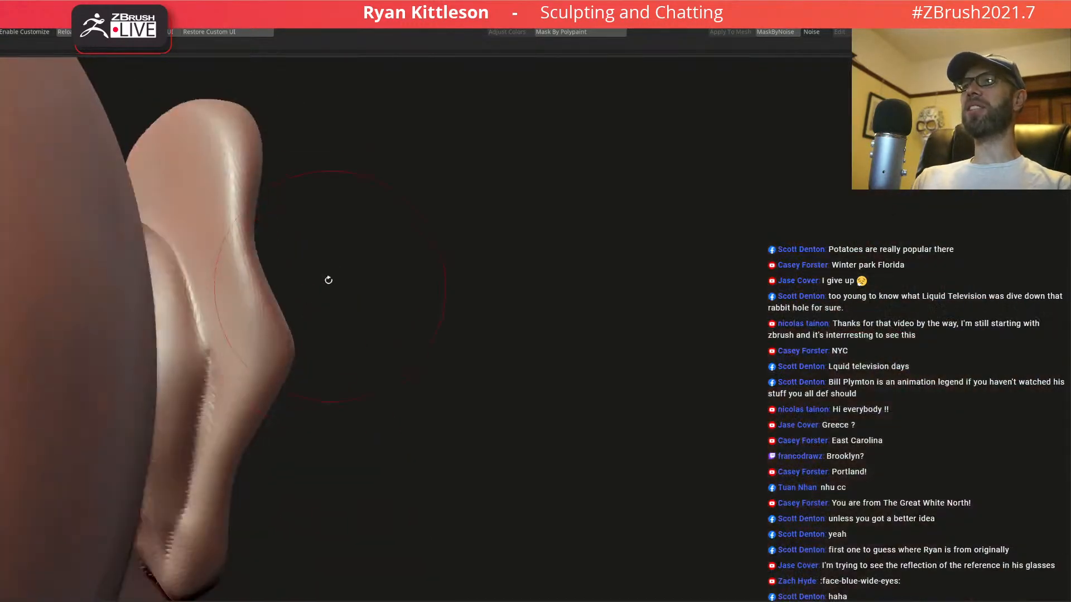
mouse_move(253, 224)
mouse_down()
mouse_move(248, 234)
mouse_move(170, 246)
mouse_up()
- Frame the whole head to judge the ear, and even out the angular bend in its rear rim
key(f)
mouse_move(200, 193)
mouse_down()
mouse_move(239, 241)
mouse_move(292, 249)
mouse_up()
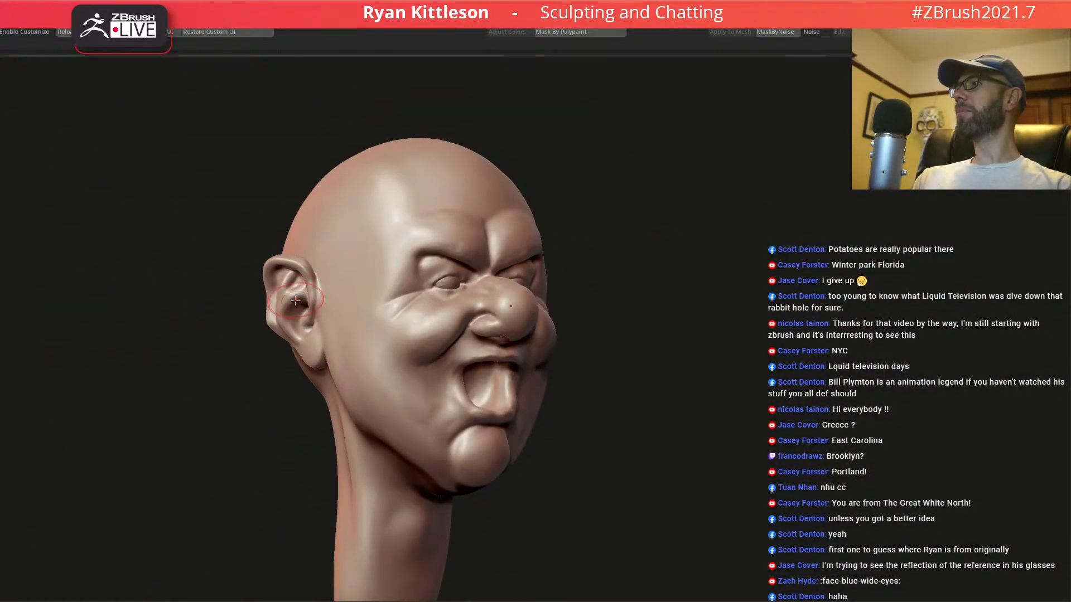
mouse_move(296, 329)
right_down()
mouse_move(359, 329)
mouse_move(422, 363)
mouse_move(312, 325)
right_up()
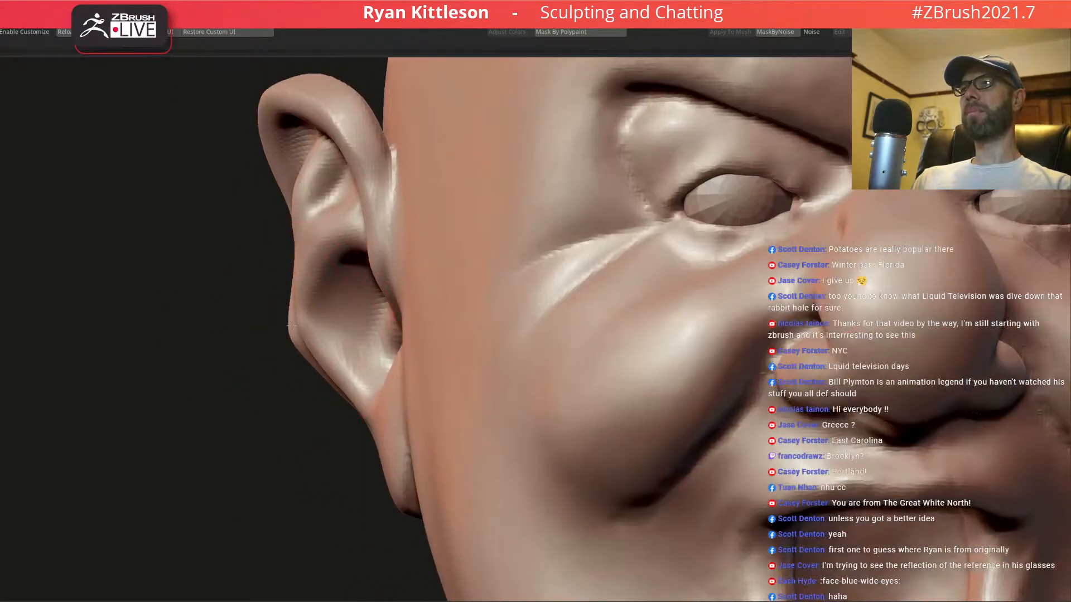
right_drag(292, 331, 268, 339)
mouse_move(223, 245)
mouse_down()
mouse_move(204, 362)
mouse_move(211, 262)
mouse_move(195, 430)
mouse_move(211, 365)
mouse_up()
right_drag(211, 365, 181, 356)
- Resize the brush and refine the inner edge of the rear rim down to the end of its channel
key(space)
drag(234, 351, 220, 343)
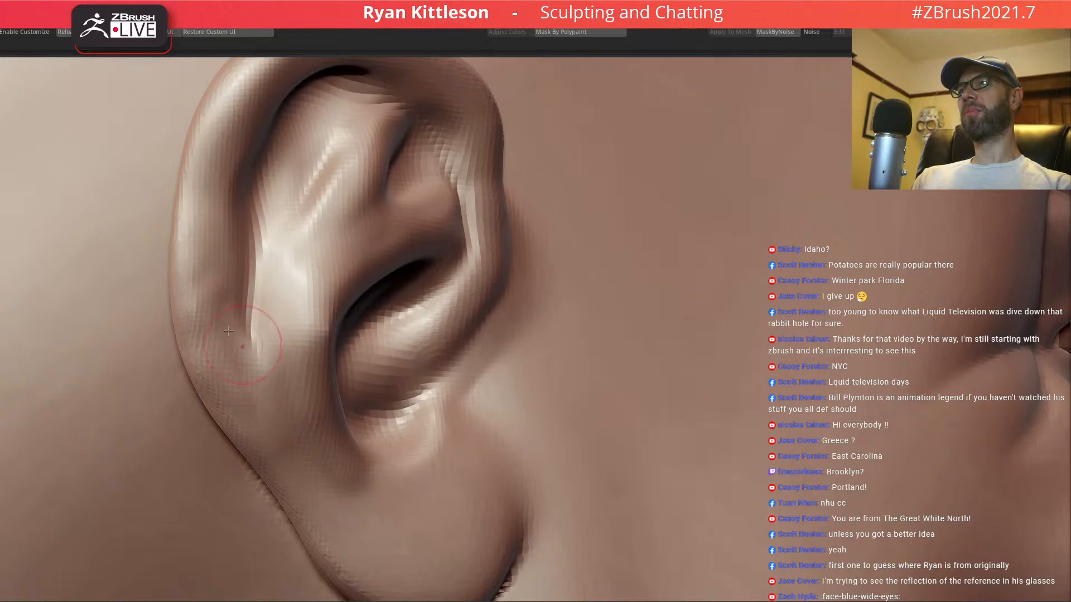
right_drag(208, 283, 213, 308)
right_drag(205, 265, 190, 321)
ctrl+right_drag(240, 290, 469, 253)
ctrl+right_drag(345, 250, 314, 274)
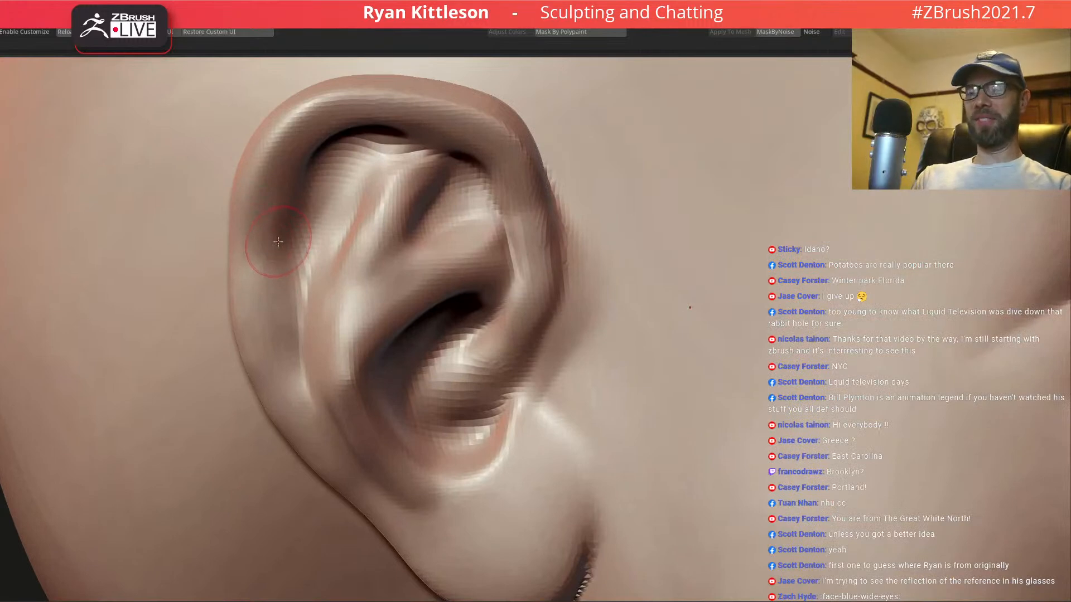
right_drag(278, 240, 268, 200)
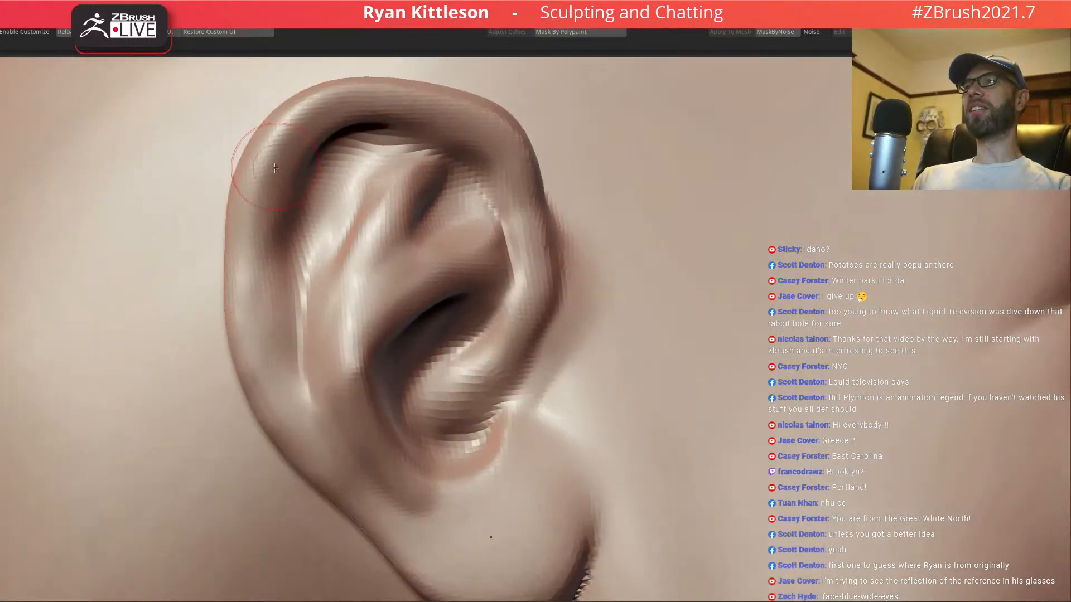
drag(292, 208, 258, 330)
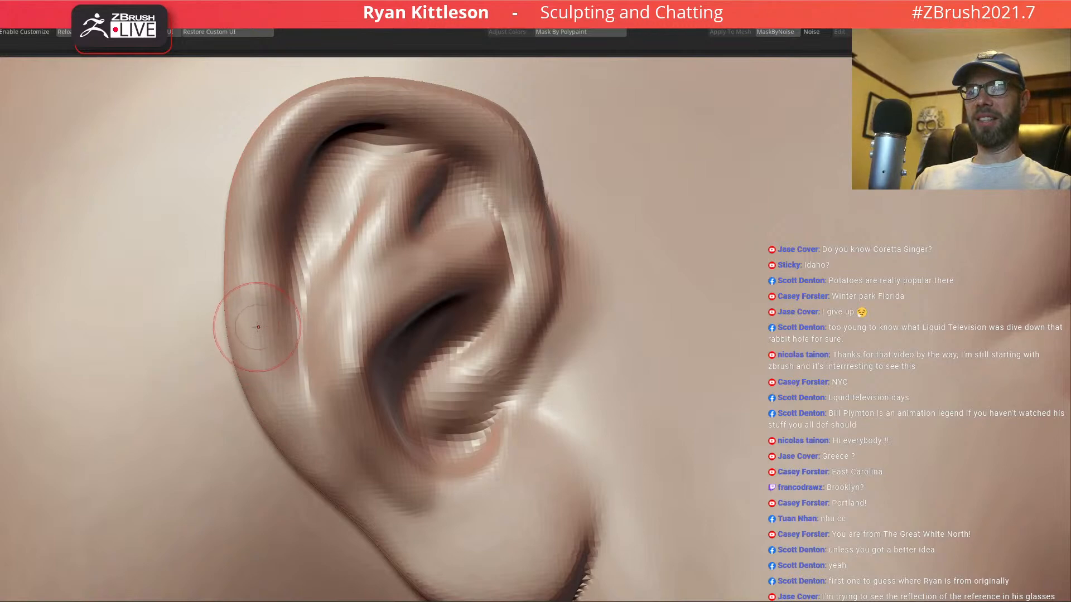
- Examine the ear's shape from behind, the side and the front against the rest of the head
right_drag(258, 294, 322, 271)
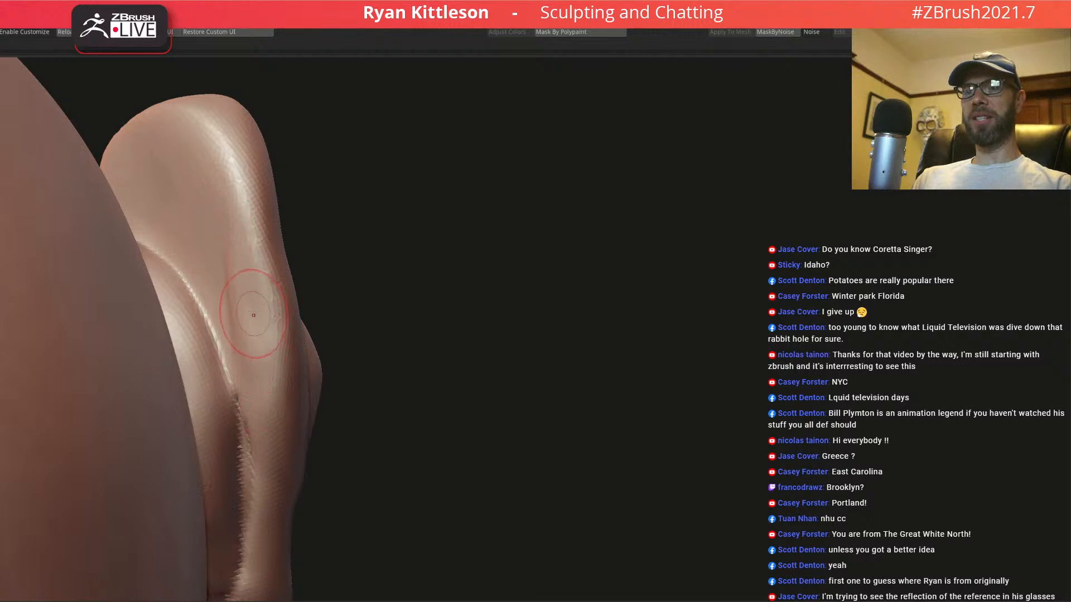
right_drag(254, 313, 264, 304)
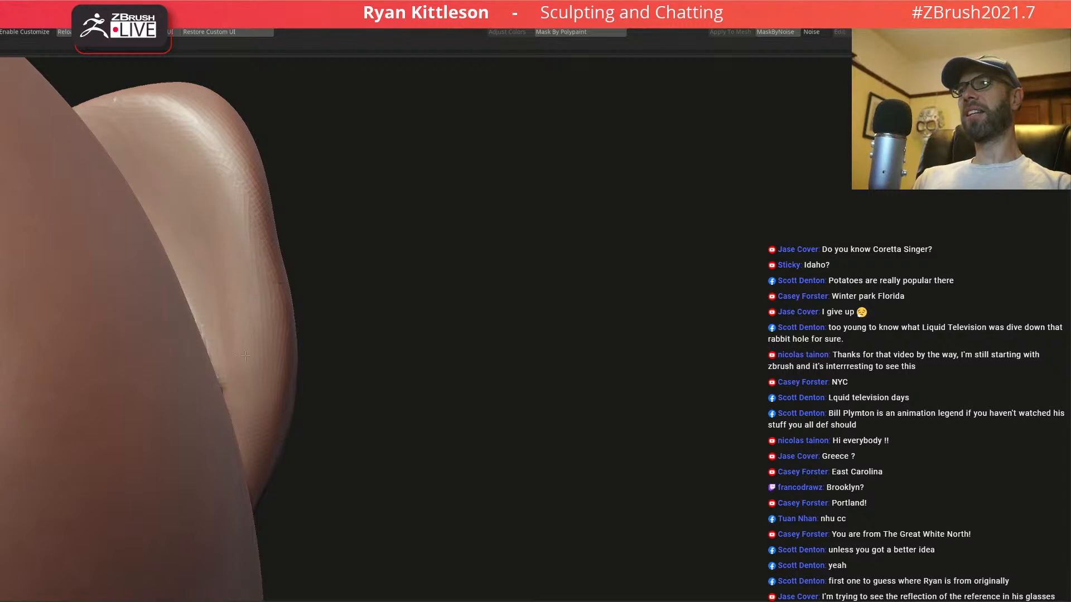
right_drag(258, 282, 153, 291)
ctrl+right_drag(326, 293, 269, 241)
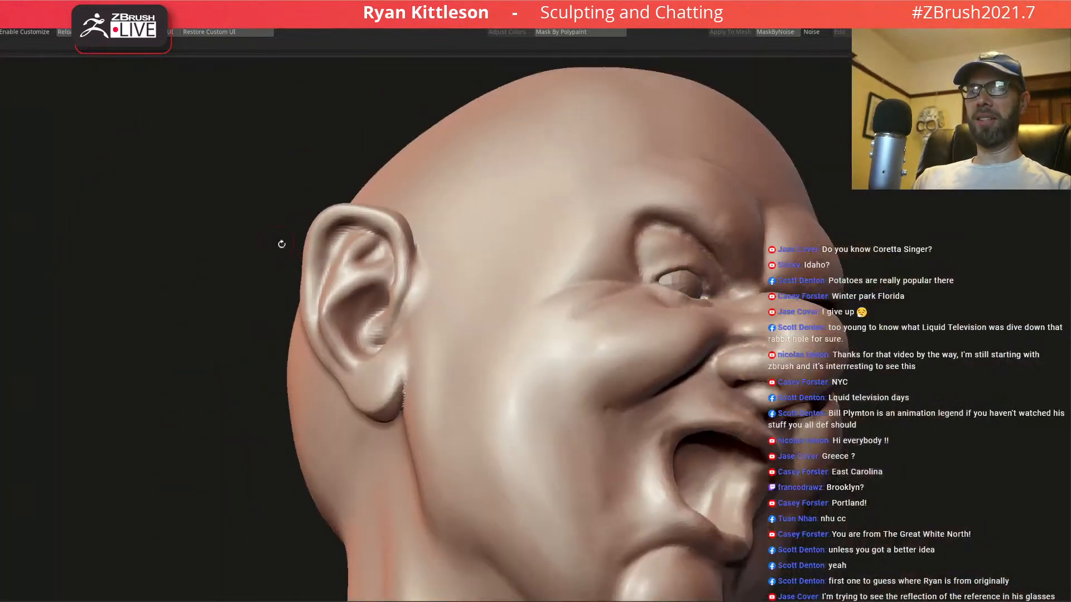
right_drag(347, 284, 293, 302)
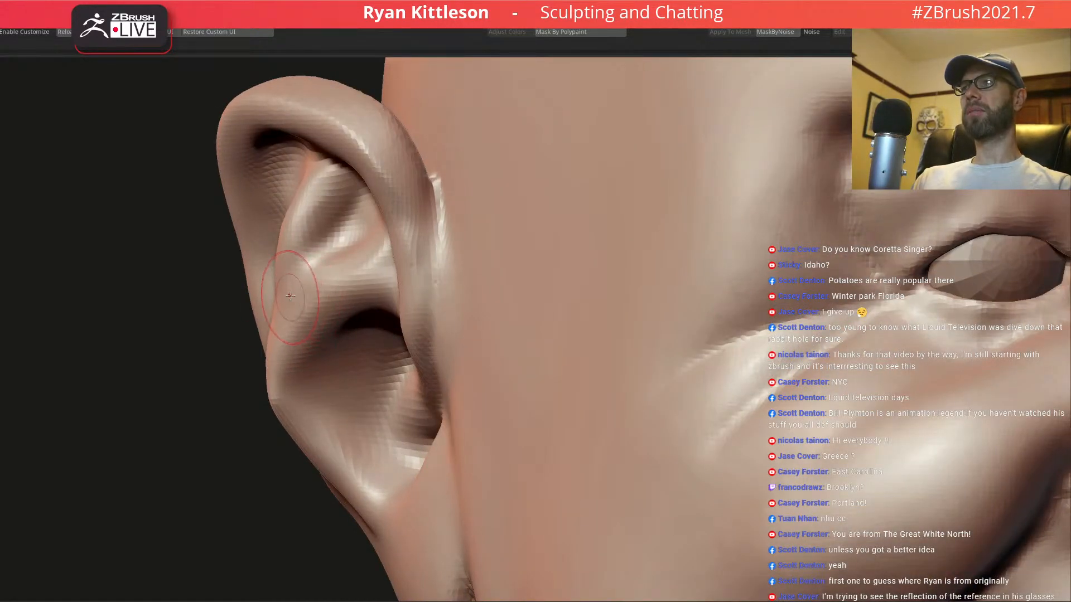
ctrl+right_drag(287, 303, 262, 335)
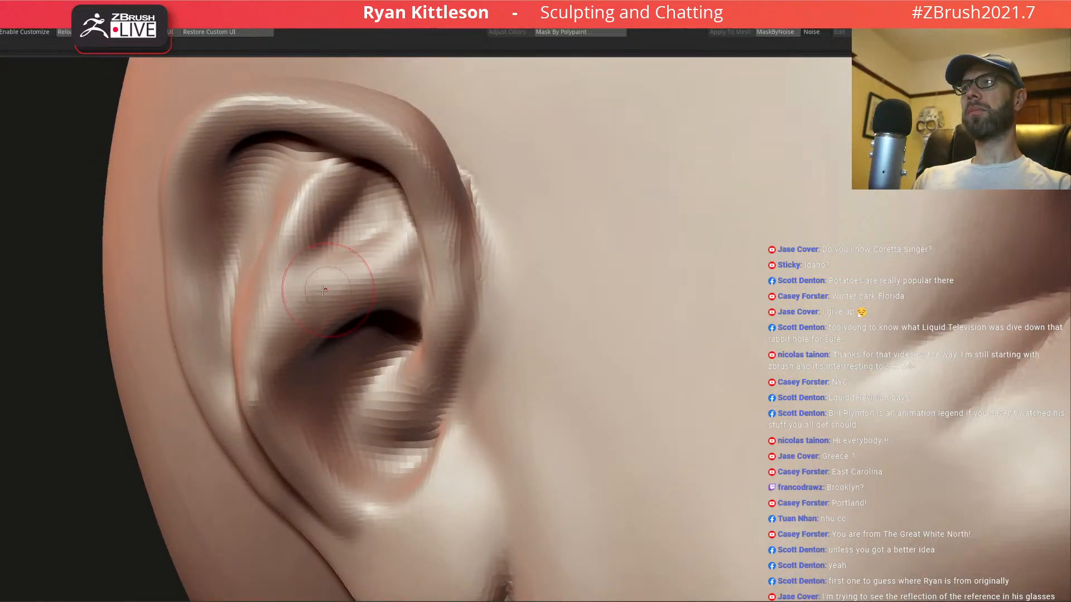
right_drag(284, 301, 286, 286)
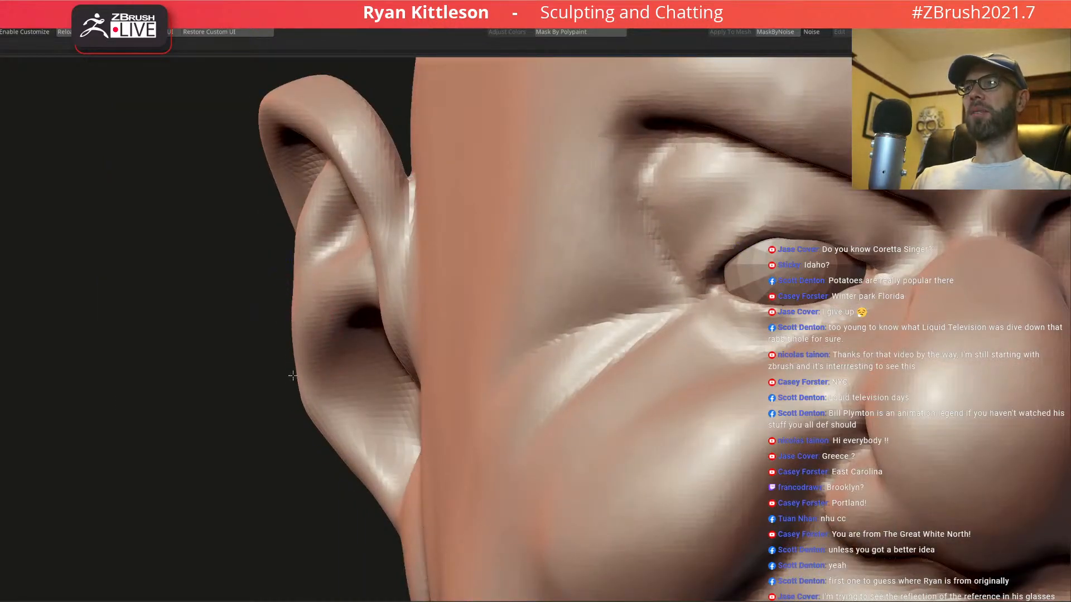
right_drag(312, 313, 377, 211)
- Rework the front of the upper rim, enlarge the brush and push the channel deeper beneath the rim
mouse_move(378, 211)
alt+mouse_down()
mouse_move(364, 208)
mouse_move(349, 169)
alt+mouse_up()
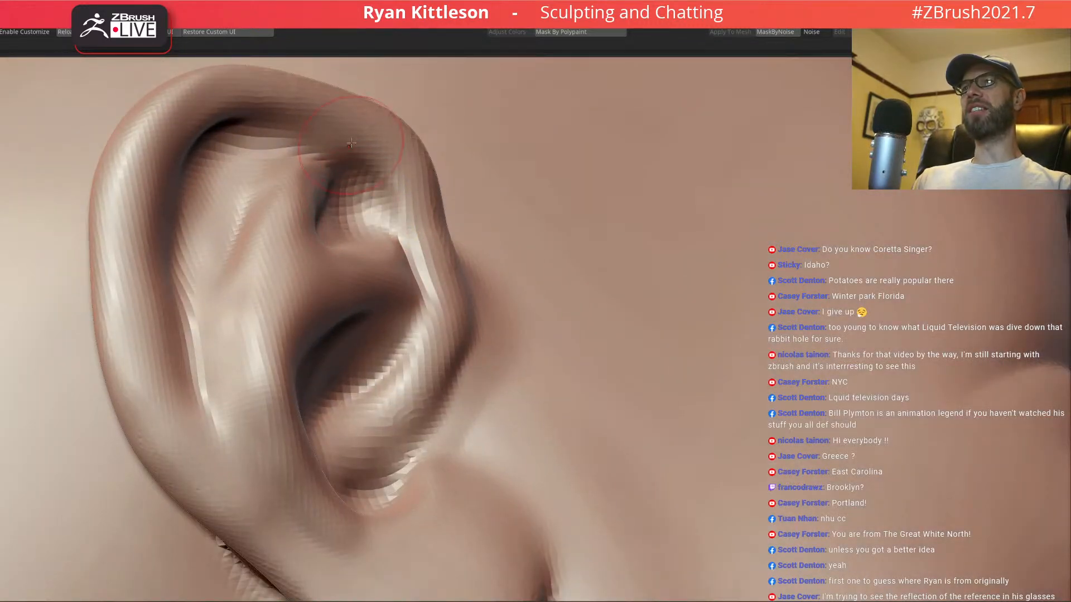
right_drag(337, 200, 290, 215)
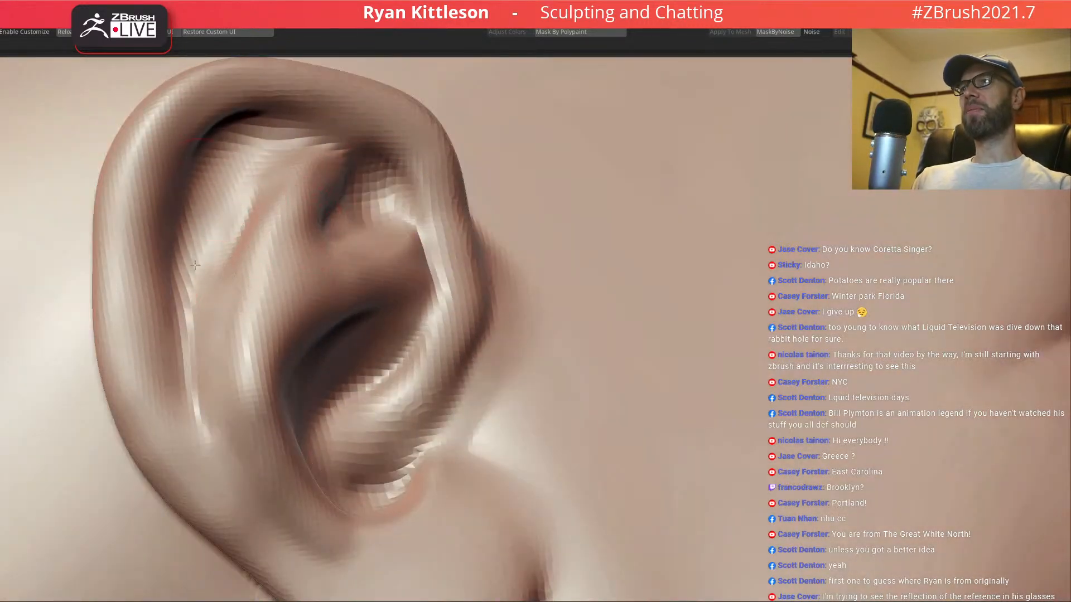
key(space)
drag(225, 260, 245, 261)
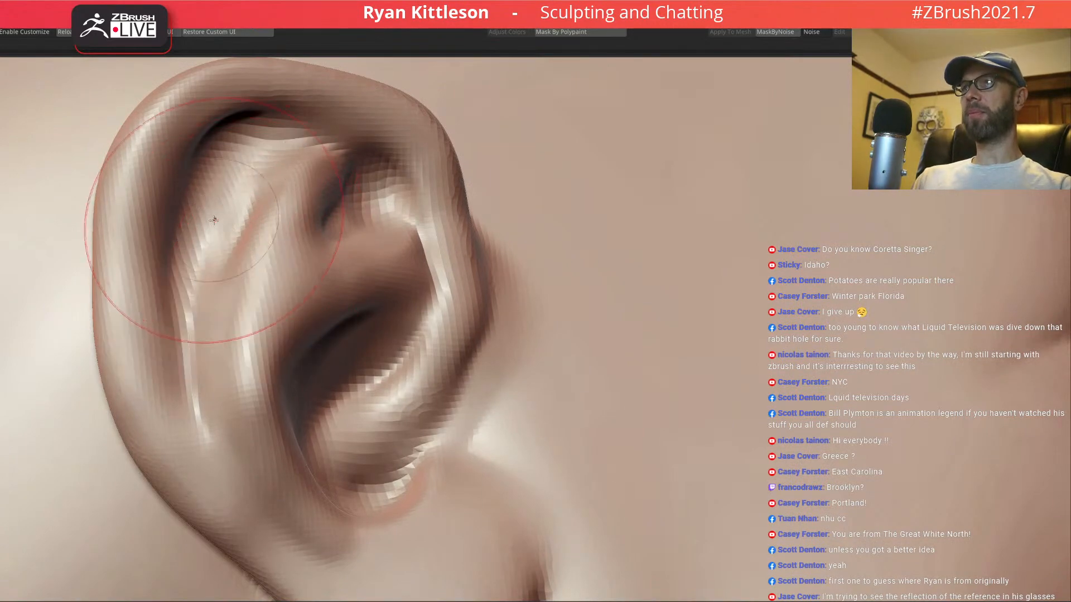
right_drag(220, 218, 217, 150)
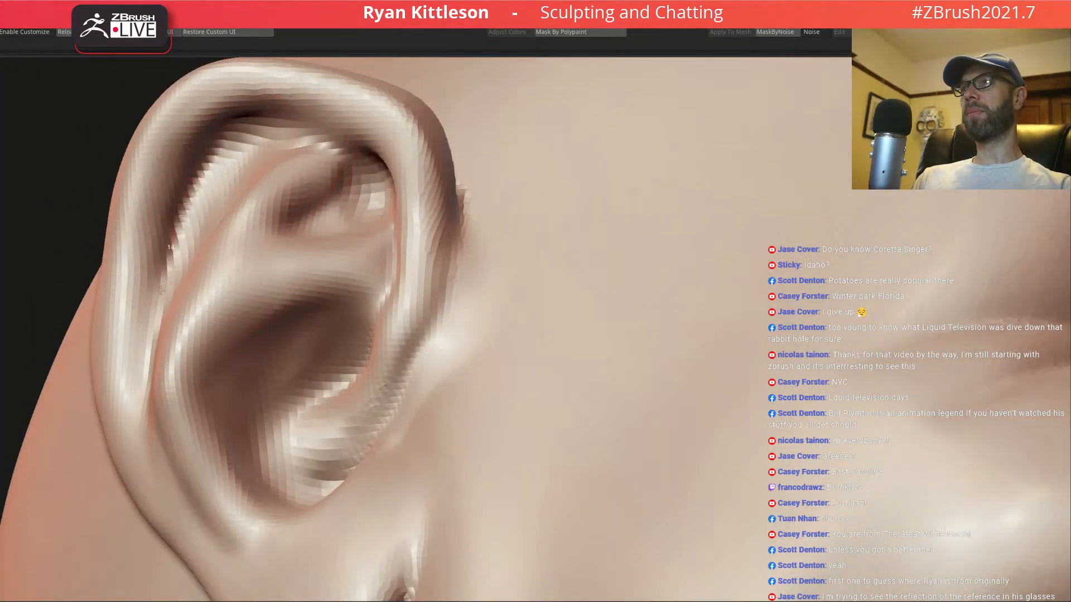
right_drag(184, 223, 229, 161)
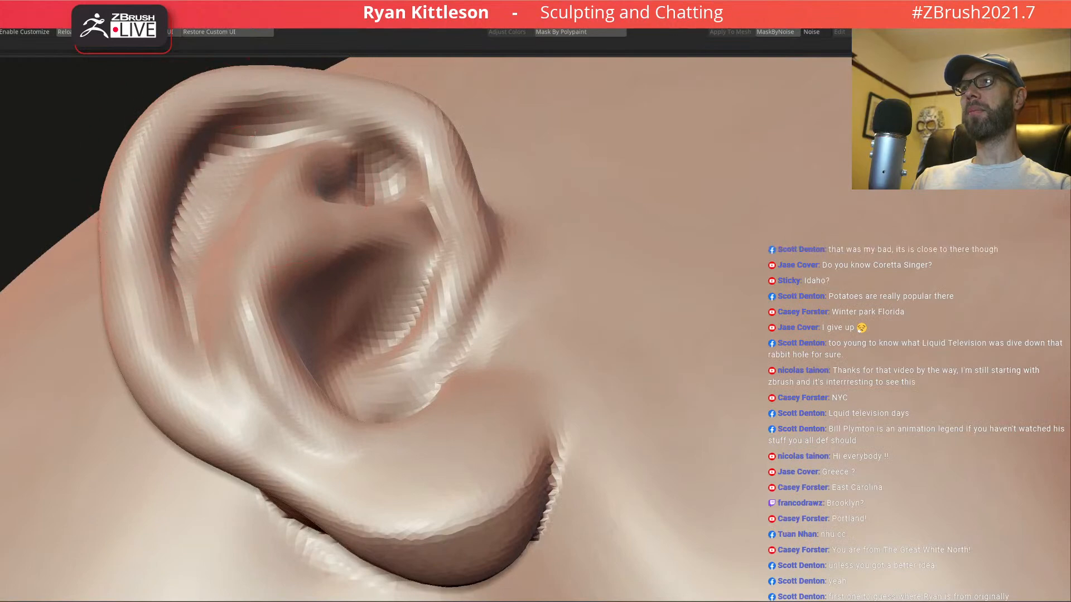
mouse_move(301, 129)
mouse_down()
mouse_move(239, 137)
mouse_move(164, 287)
mouse_up()
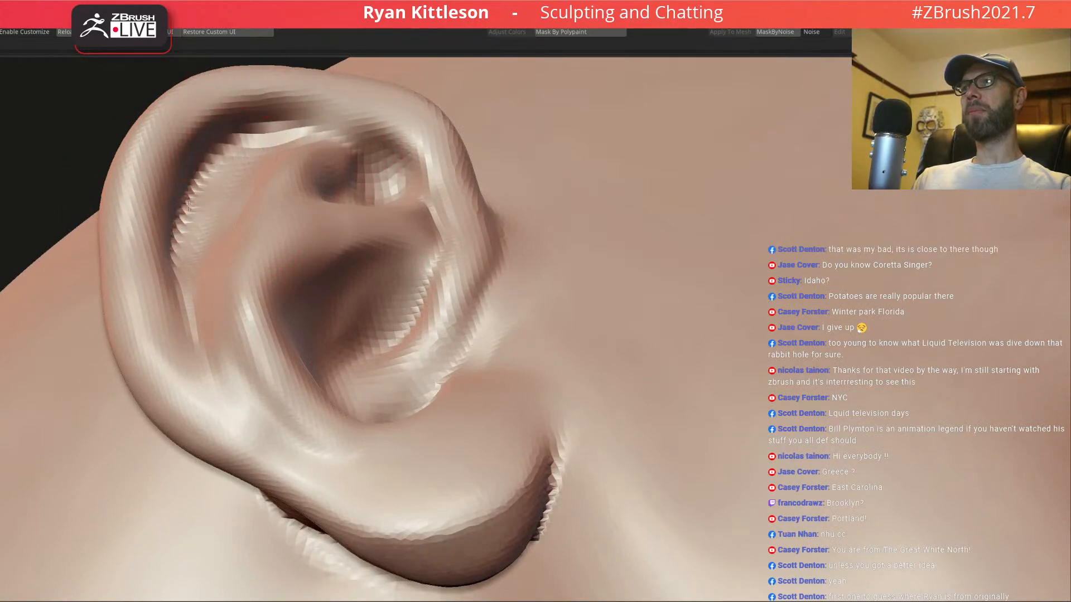
- Sculpt the undercut further beneath the top of the rim, above the triangular hollow
mouse_move(219, 170)
right_down()
mouse_move(168, 181)
mouse_move(195, 170)
right_up()
mouse_move(192, 153)
mouse_down()
mouse_move(113, 272)
mouse_move(143, 228)
mouse_move(231, 146)
mouse_up()
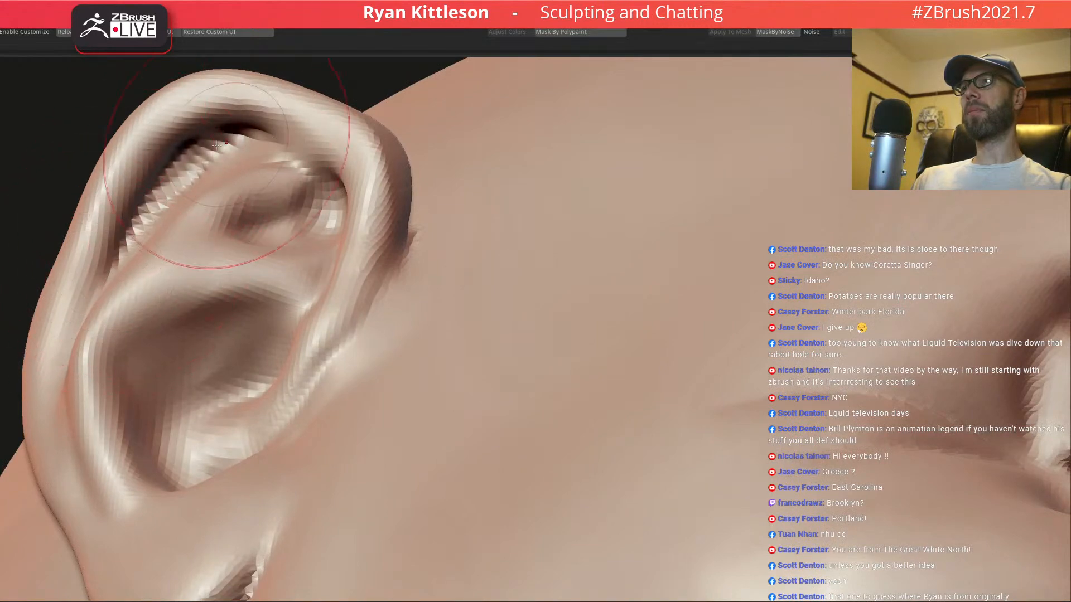
right_drag(245, 173, 287, 167)
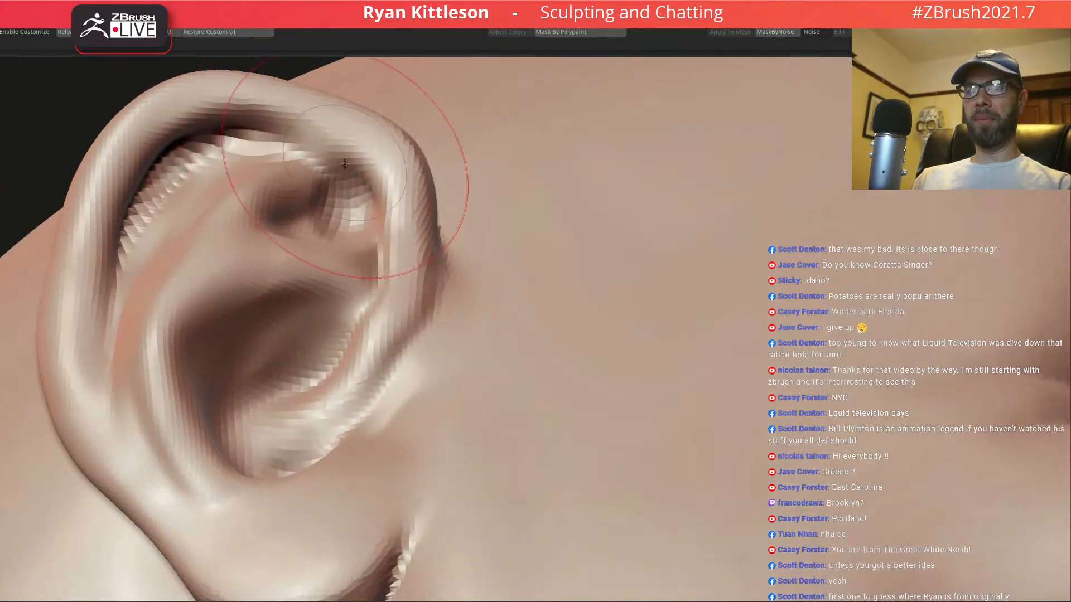
right_drag(338, 170, 299, 186)
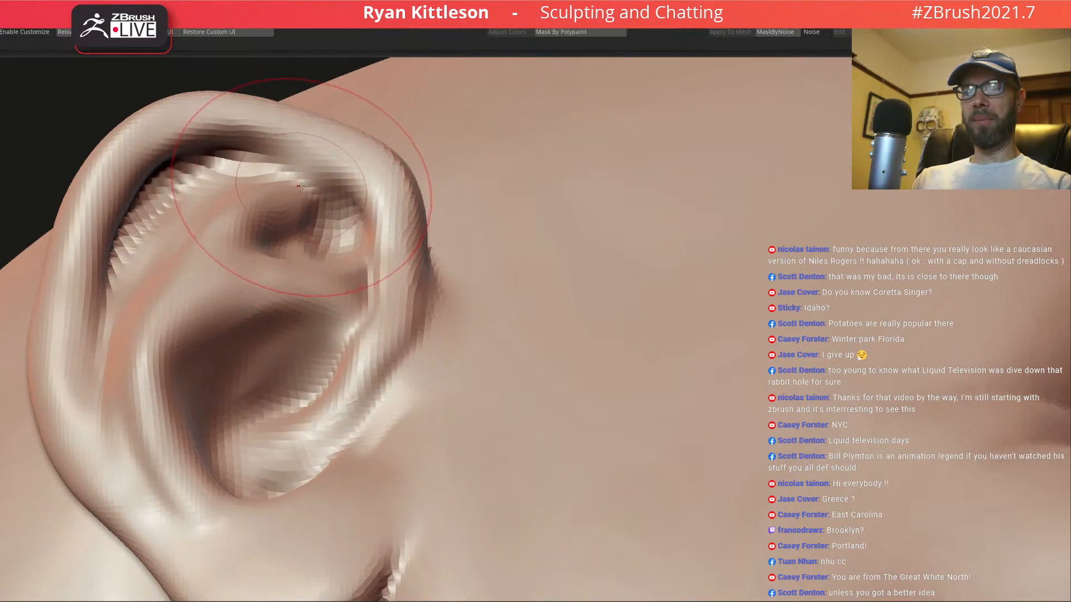
ctrl+right_drag(312, 187, 300, 179)
right_drag(379, 202, 322, 193)
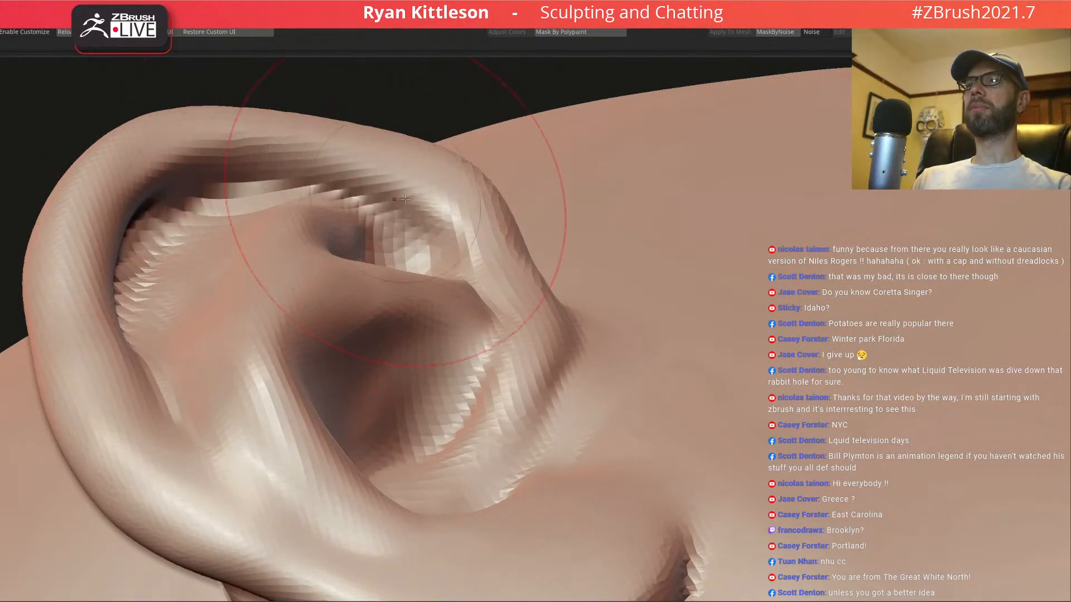
- Refine the undercut beneath the top of the ear's rim and shape the rim's front edge down toward the ear opening
drag(409, 191, 234, 148)
mouse_move(353, 188)
right_down()
mouse_move(395, 263)
mouse_move(472, 287)
right_up()
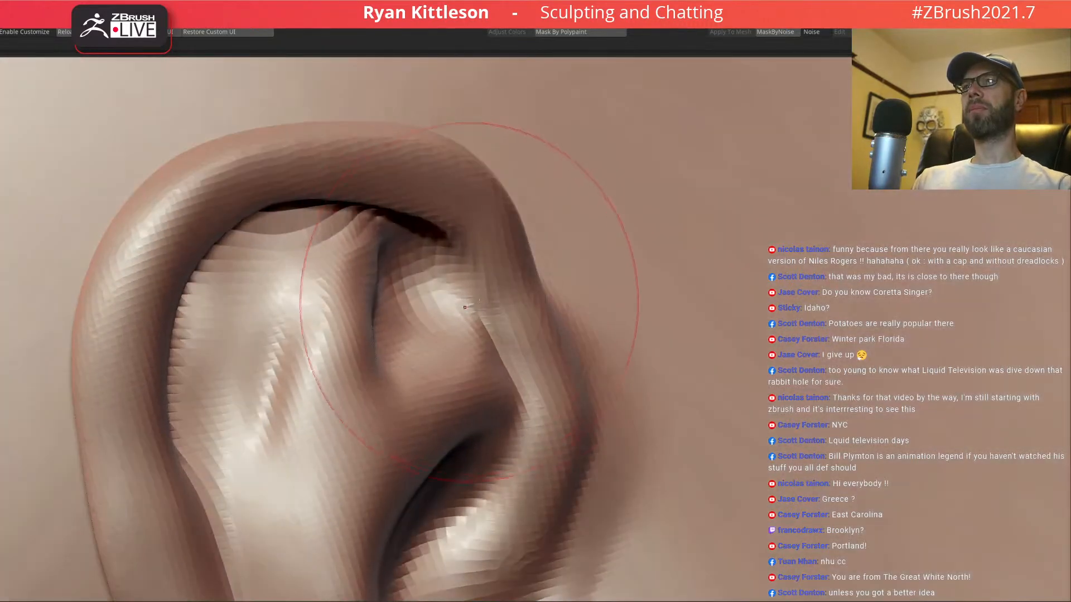
mouse_move(370, 220)
right_down()
mouse_move(426, 203)
mouse_move(466, 227)
right_up()
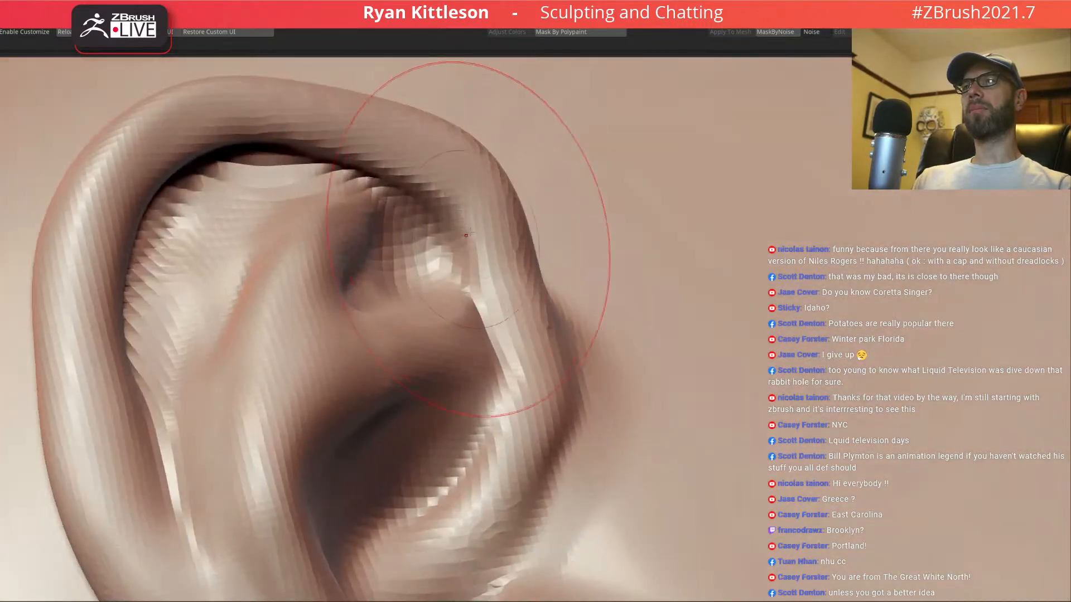
drag(482, 278, 475, 277)
drag(496, 412, 469, 401)
alt+right_drag(463, 386, 491, 304)
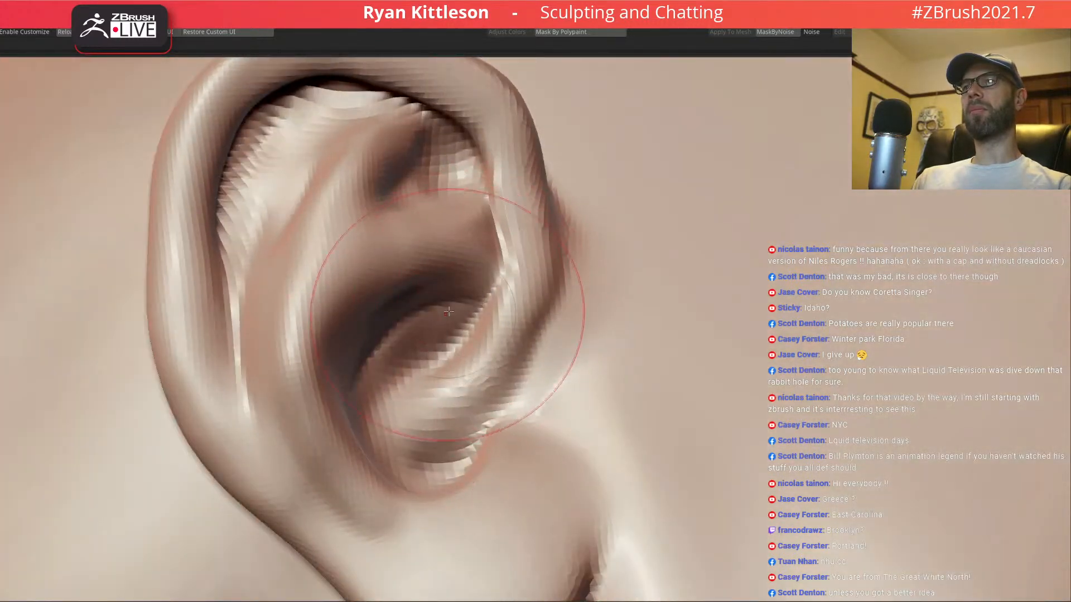
- Reduce the brush size and sculpt the floor and rear wall of the ear's central bowl deeper behind the tragus
right_drag(454, 334, 417, 347)
mouse_move(417, 347)
mouse_down()
mouse_move(373, 406)
mouse_move(380, 429)
mouse_up()
right_drag(384, 385, 471, 346)
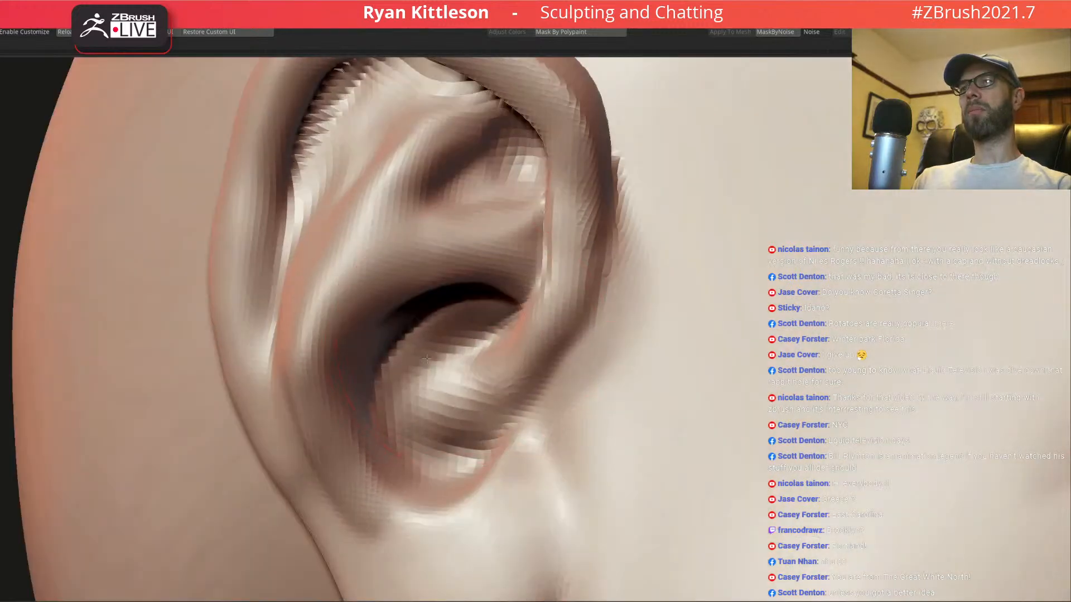
key(bracketleft)
drag(438, 343, 381, 406)
key(space)
key(space)
mouse_move(468, 342)
mouse_down()
mouse_move(492, 342)
mouse_move(491, 329)
mouse_up()
key(space)
right_drag(449, 290, 456, 329)
drag(417, 318, 399, 384)
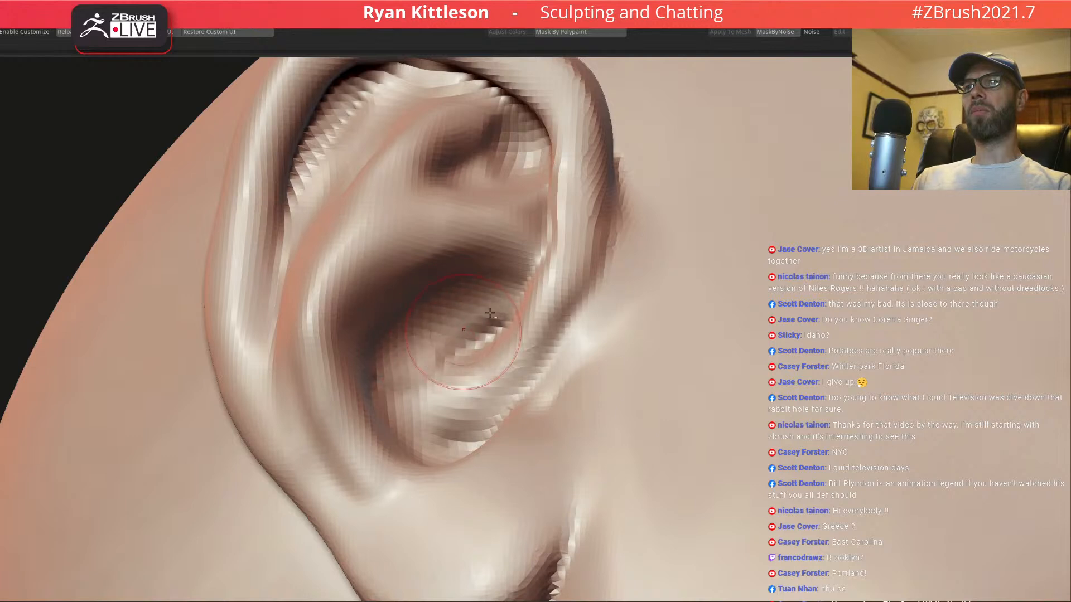
- Push the hollow beneath the ear's lower inner fold deeper and check the ear against the whole head from the front
ctrl+right_drag(470, 301, 431, 273)
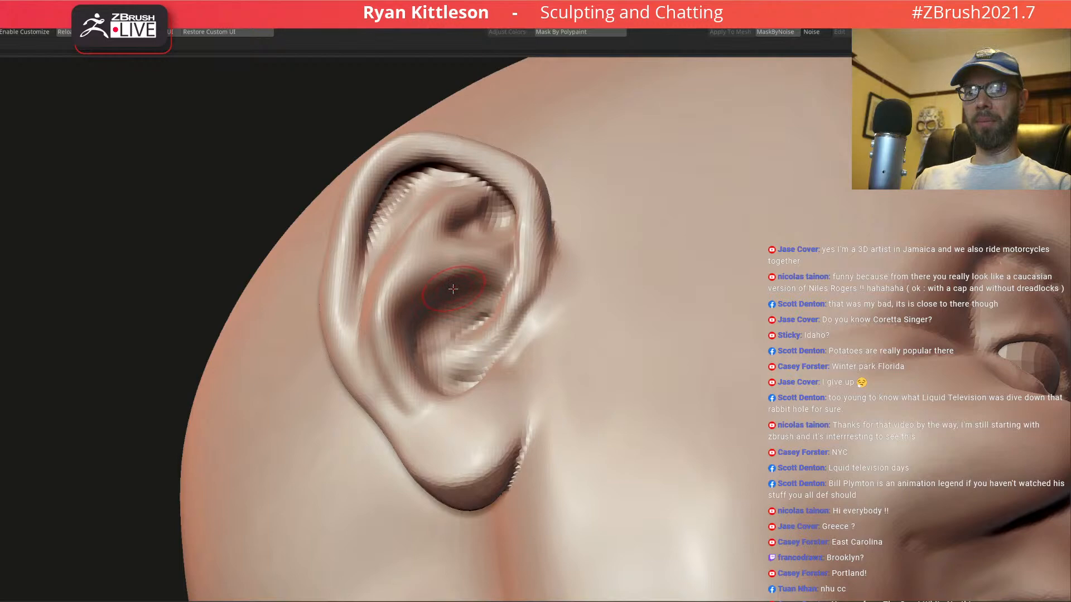
right_drag(456, 324, 491, 310)
right_drag(458, 279, 475, 248)
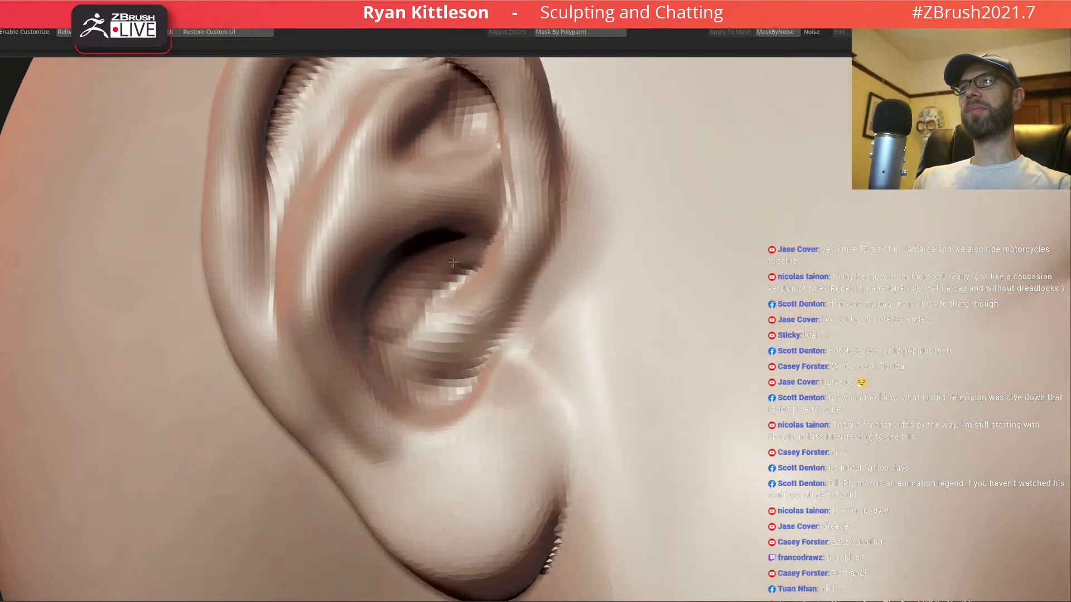
drag(427, 282, 413, 279)
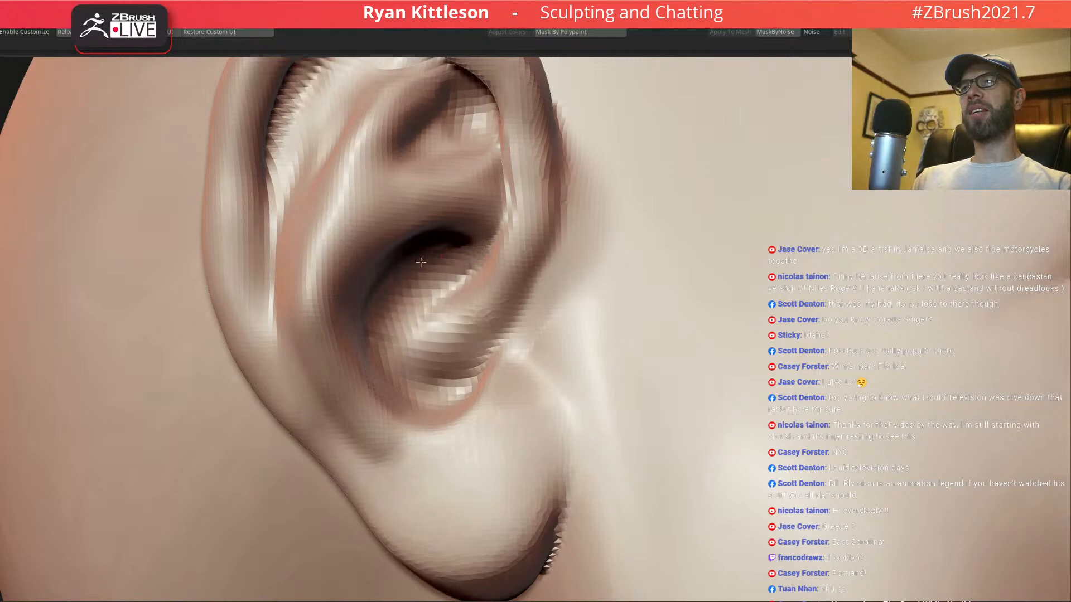
right_drag(437, 275, 394, 263)
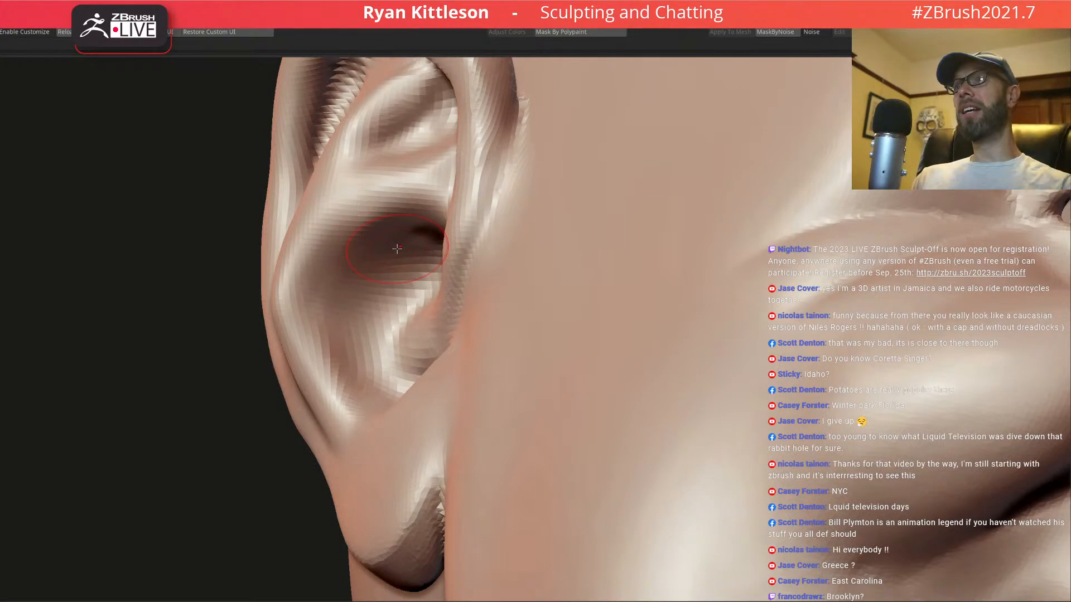
right_drag(361, 298, 358, 283)
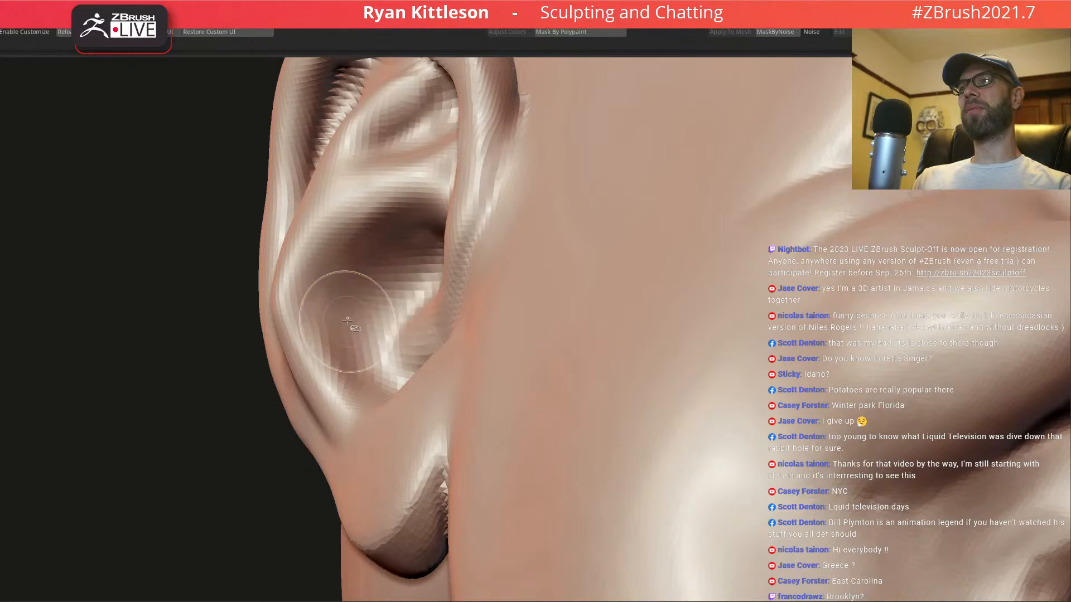
right_drag(368, 251, 228, 198)
shift+drag(396, 245, 411, 245)
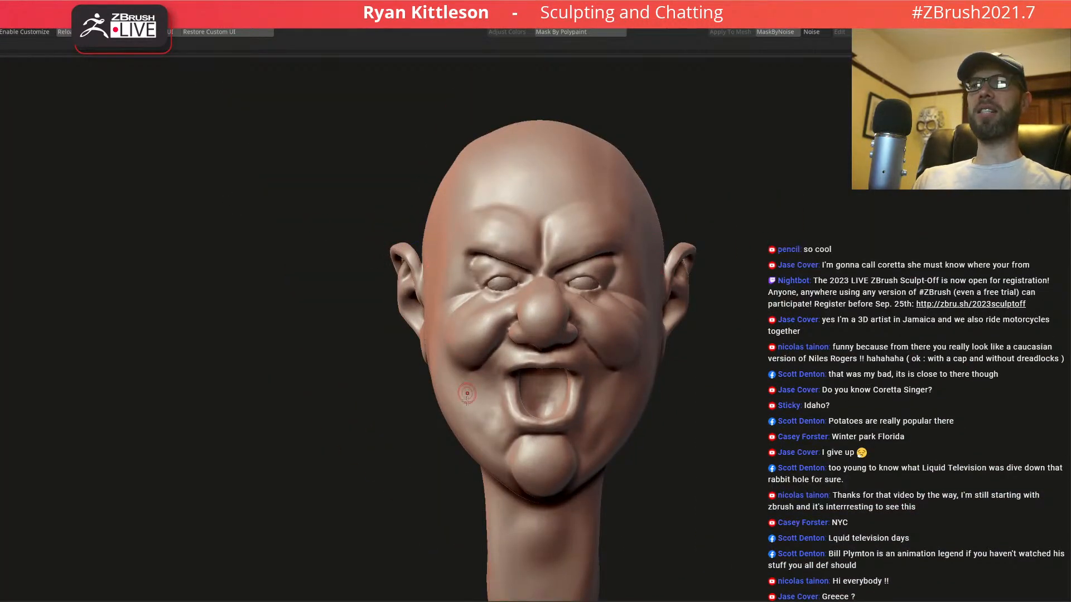
- Enlarge the brush and adjust the jaw contour below the cheeks in the front view
ctrl+right_drag(459, 388, 467, 384)
key(space)
drag(444, 315, 461, 315)
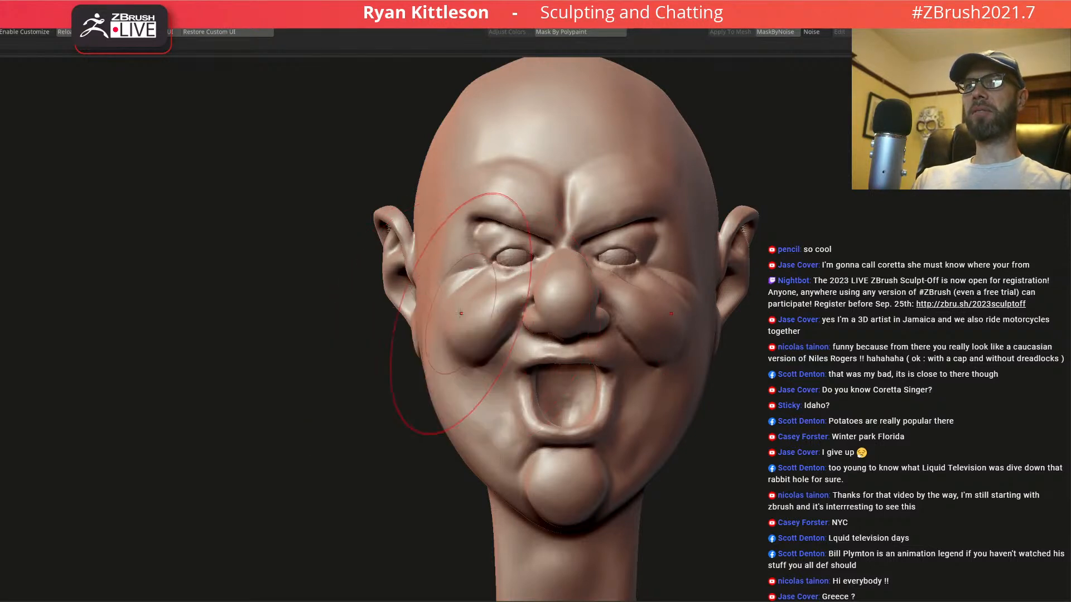
key(space)
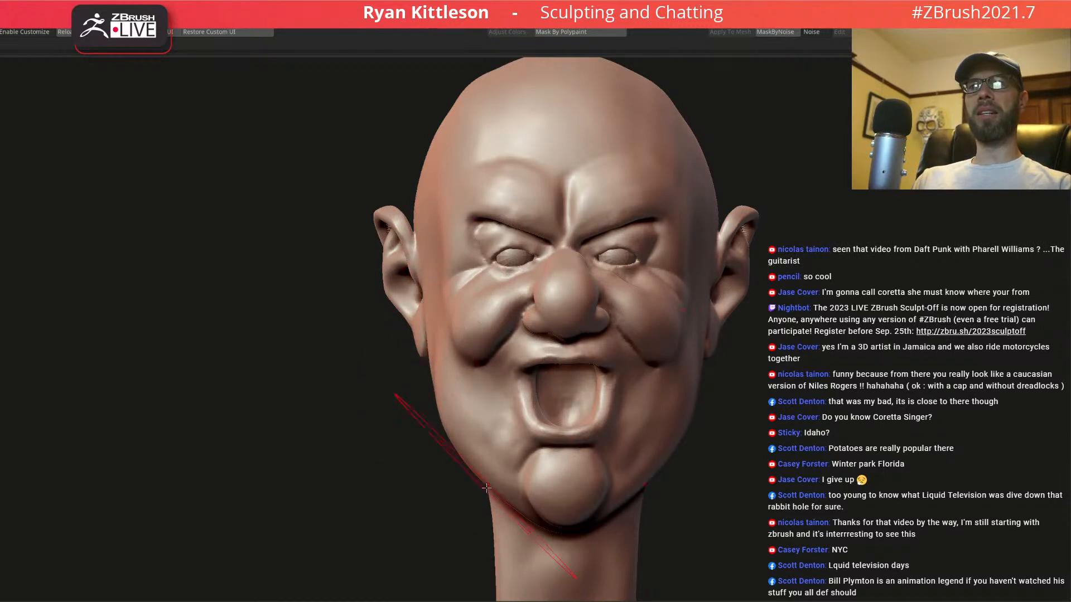
key(space)
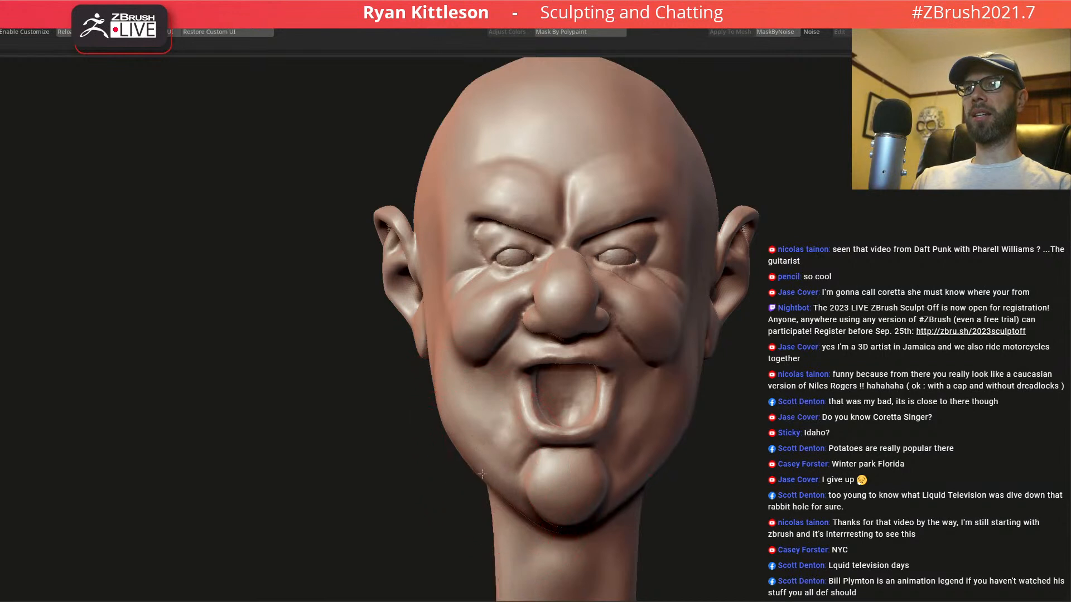
drag(486, 471, 491, 465)
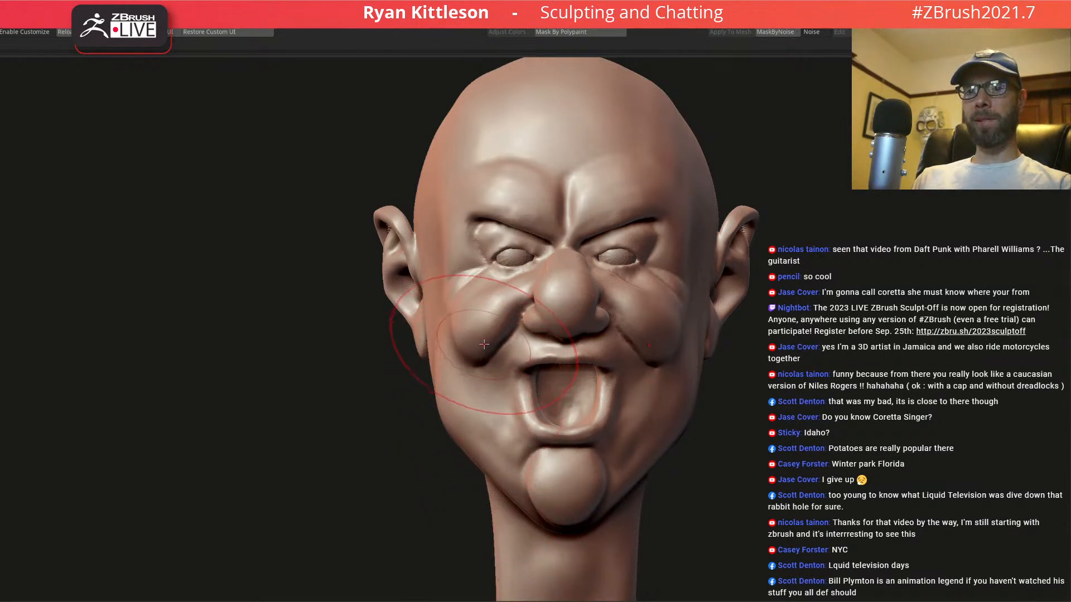
alt+right_drag(483, 406, 450, 279)
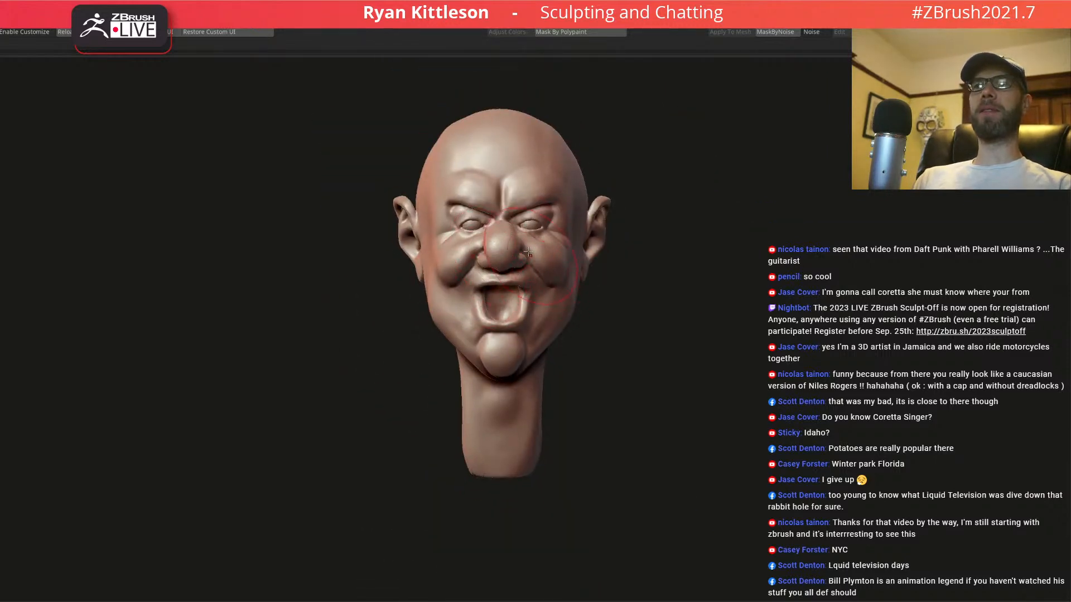
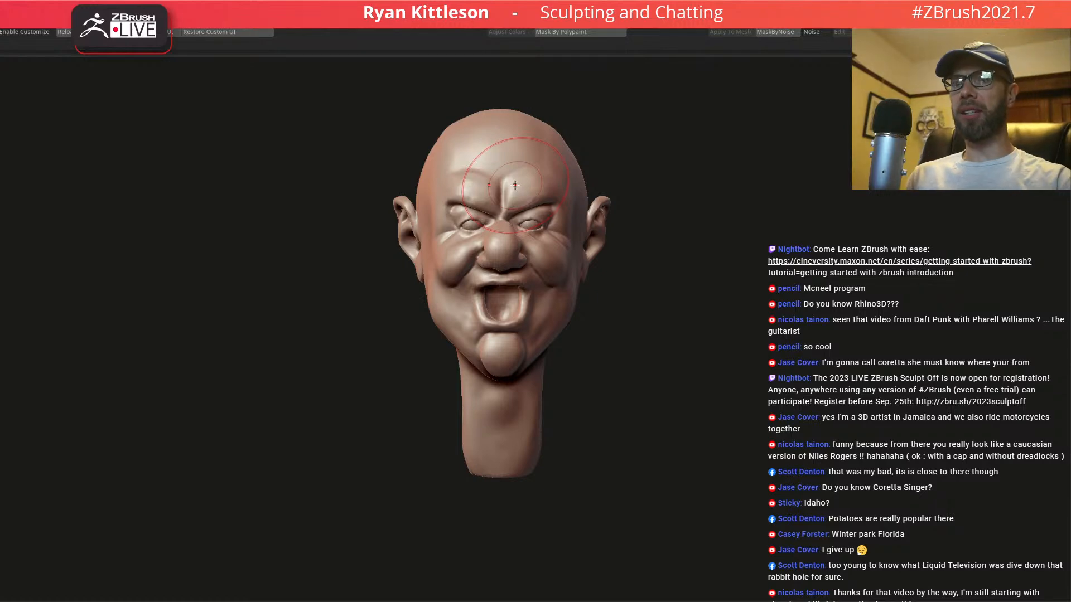
- Mask the central face around the brows, eyes and nose on the head, then invert the mask
ctrl+right_drag(486, 192, 597, 256)
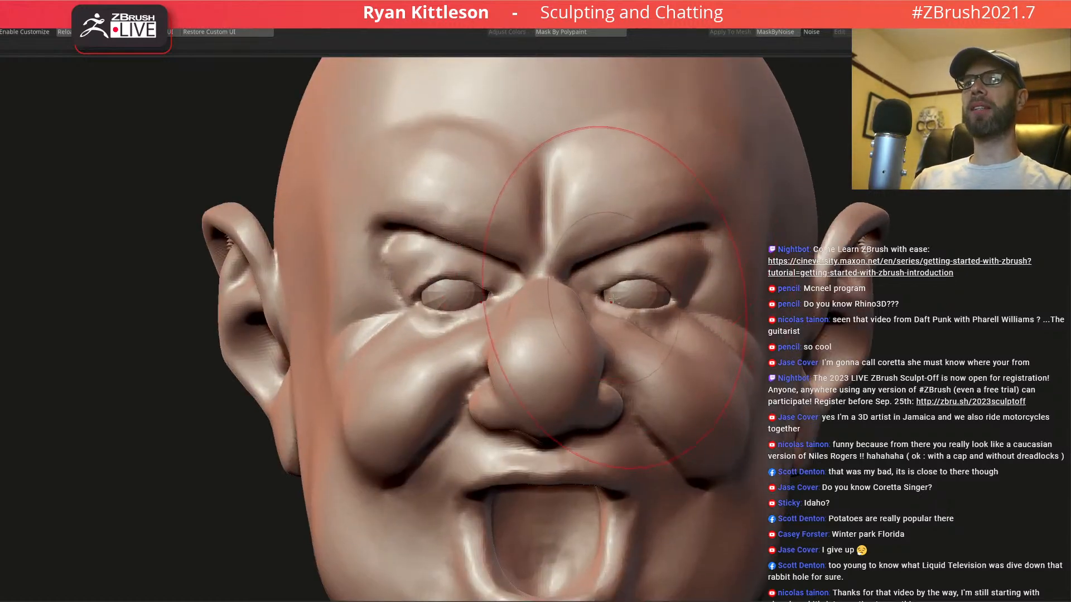
alt+click(634, 283)
key(w)
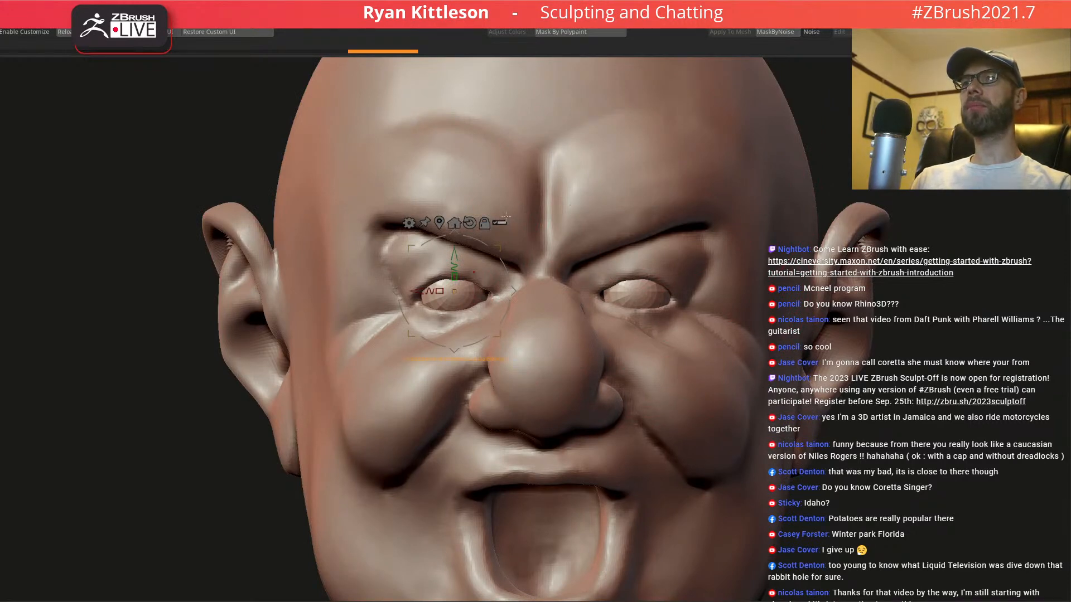
alt+click(556, 238)
key(q)
key(space)
mouse_move(558, 249)
mouse_down()
mouse_move(562, 269)
mouse_move(639, 268)
mouse_move(633, 209)
mouse_move(586, 176)
mouse_move(547, 303)
mouse_move(410, 284)
mouse_up()
right_drag(410, 285, 550, 313)
mouse_move(530, 352)
mouse_down()
mouse_move(440, 384)
mouse_move(416, 322)
mouse_move(324, 234)
mouse_move(396, 390)
mouse_move(532, 388)
mouse_move(360, 174)
mouse_move(326, 218)
mouse_move(335, 412)
mouse_move(585, 348)
mouse_move(560, 328)
mouse_up()
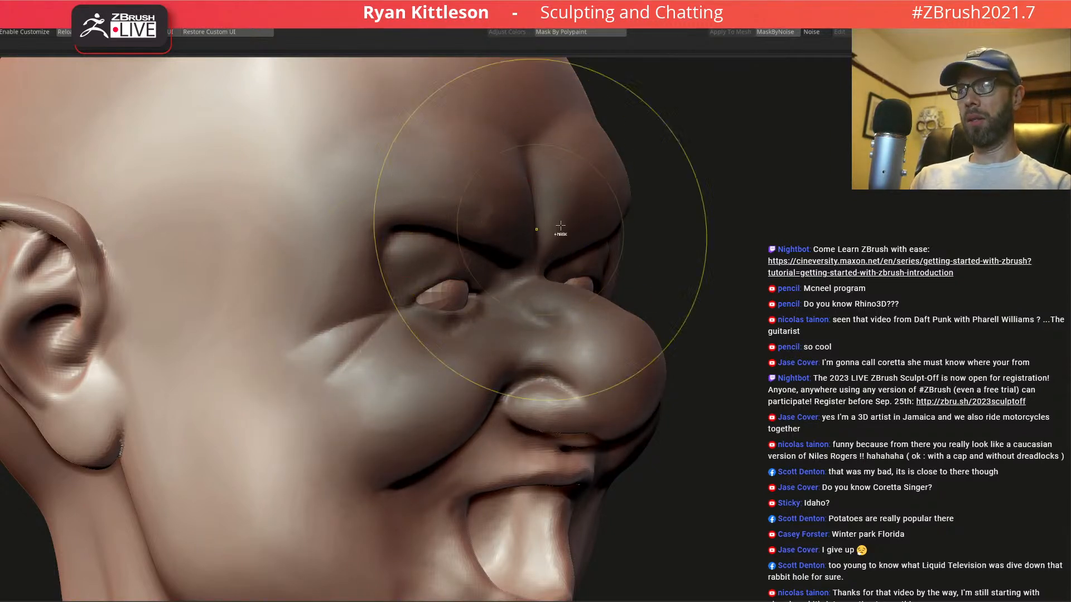
ctrl+click(787, 262)
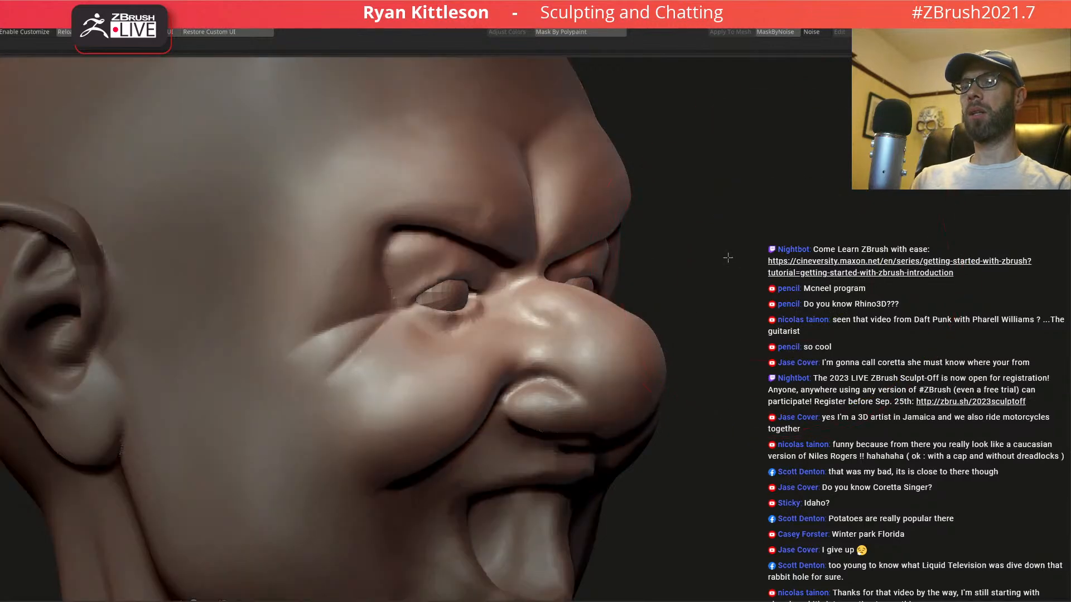
- Scale the unmasked facial features narrower to 0.7937 with the gizmo in the front view, then return to sculpting the head
shift+right_drag(539, 275, 559, 215)
key(w)
key(x)
mouse_move(630, 226)
ctrl+right_down()
mouse_move(641, 230)
mouse_move(565, 247)
mouse_move(531, 274)
ctrl+right_up()
drag(515, 277, 472, 283)
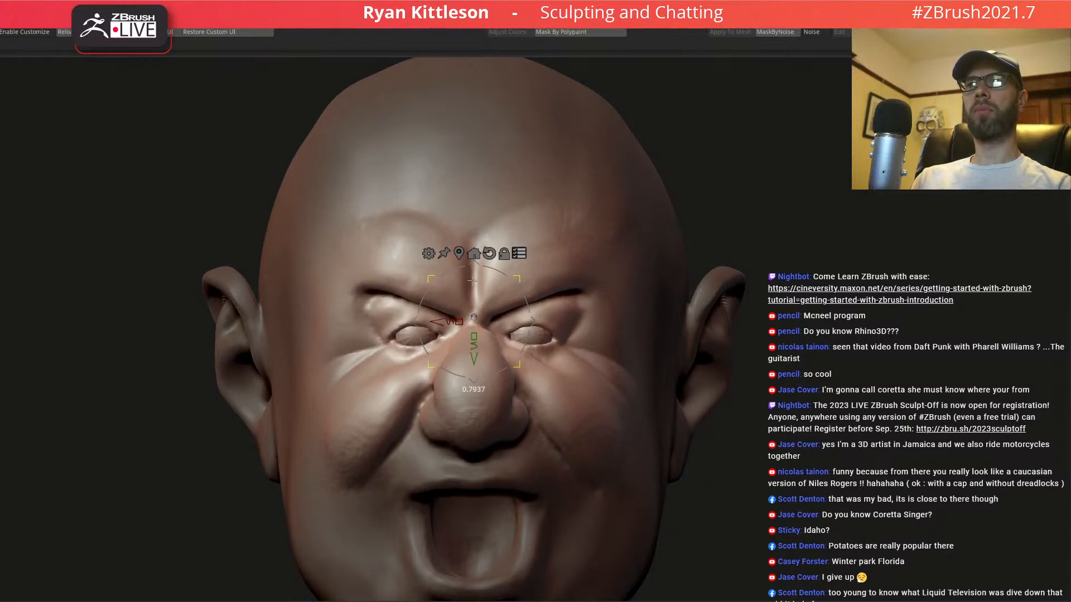
key(f)
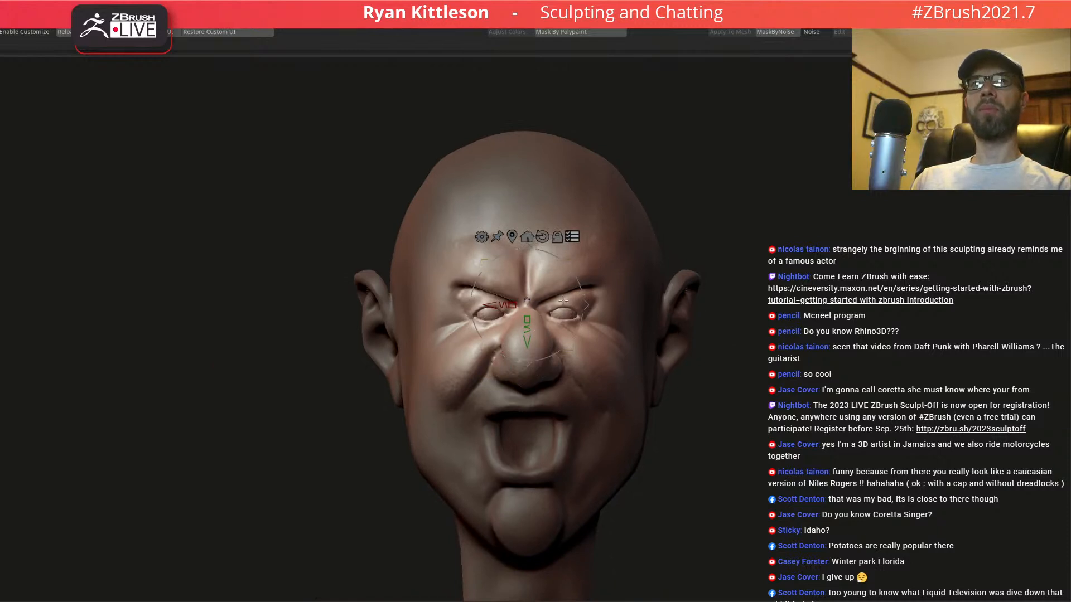
alt+click(611, 268)
key(q)
- Resize the brush and smooth the area between the nose and the upper lip
mouse_move(471, 325)
right_down()
mouse_move(482, 354)
mouse_move(424, 441)
right_up()
key(space)
drag(486, 388, 457, 390)
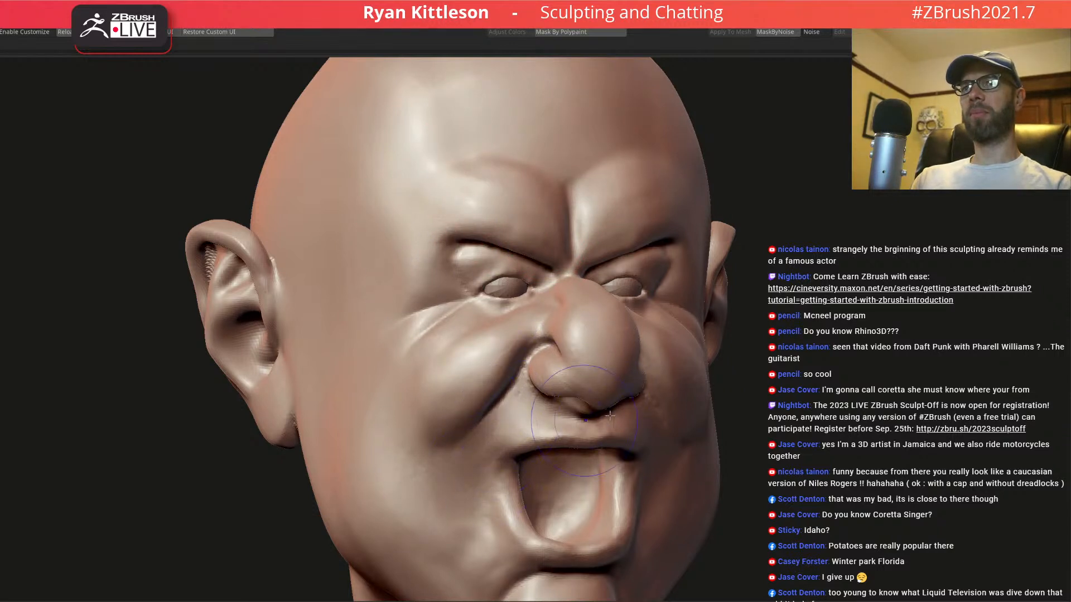
ctrl+right_drag(503, 357, 510, 305)
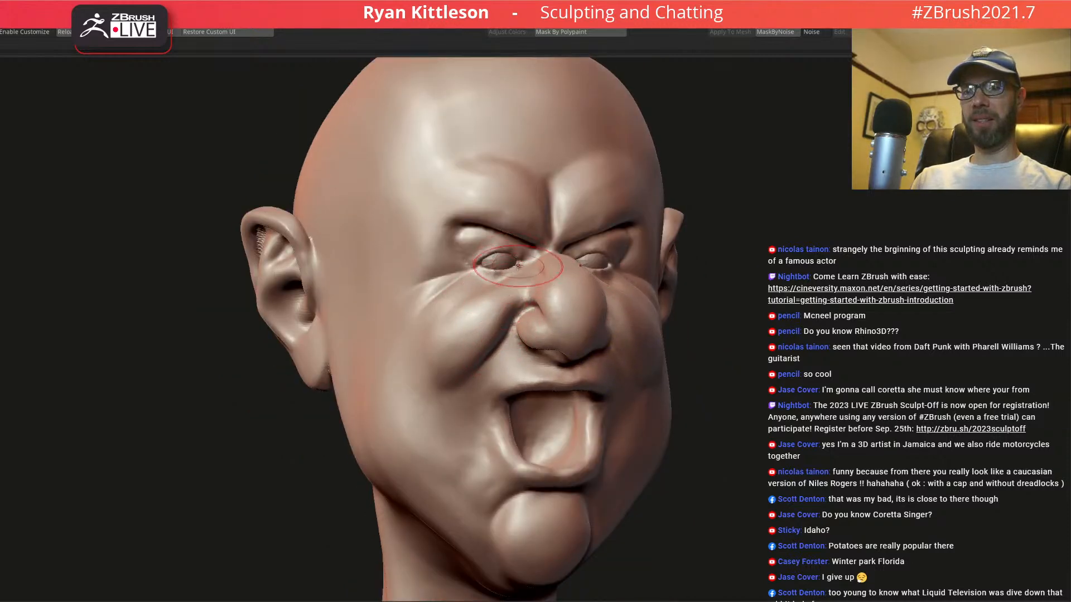
- Adjust the Move brush size and reposition and reshape the ear on the side of the head in profile
right_drag(510, 261, 371, 274)
key(space)
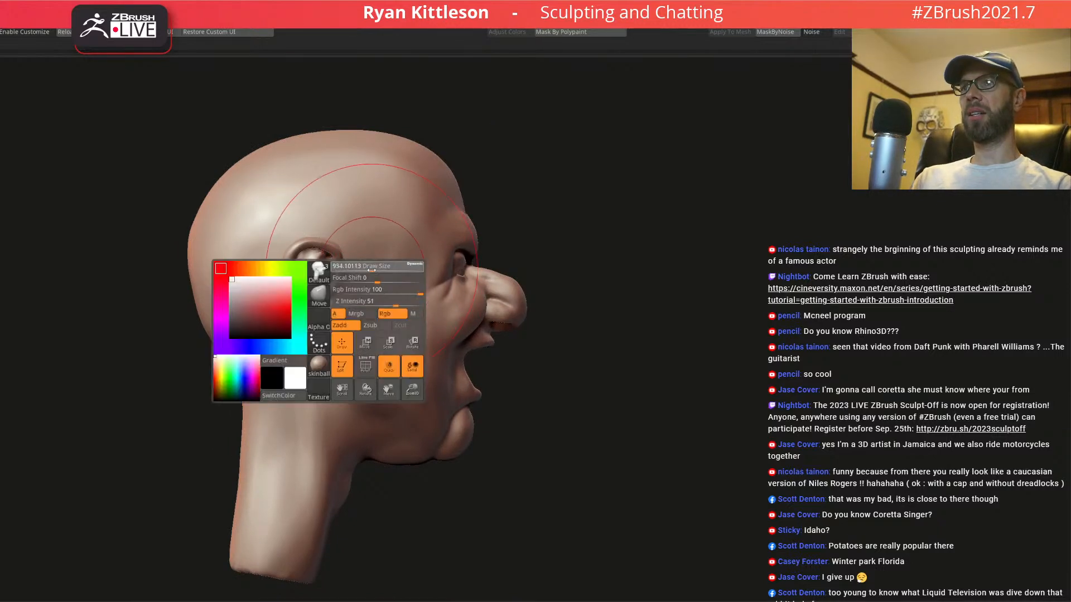
drag(312, 276, 301, 274)
drag(324, 322, 329, 328)
drag(314, 254, 329, 303)
mouse_move(330, 341)
mouse_down()
mouse_move(339, 346)
mouse_move(307, 313)
mouse_up()
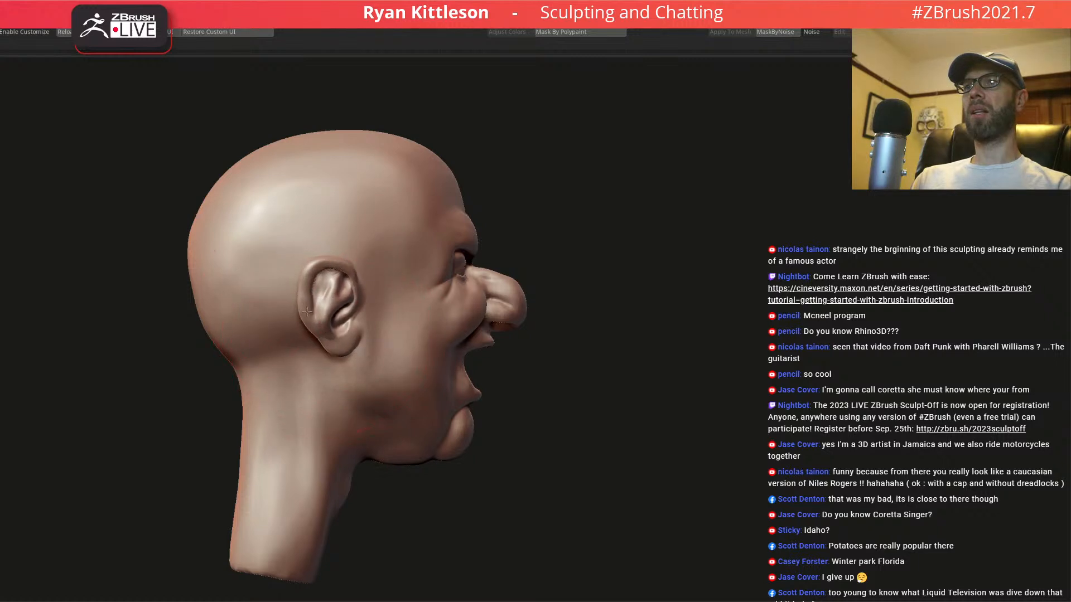
- Nudge the tip of the ear and reshape the upper side of the skull in the front view
shift+drag(550, 279, 424, 274)
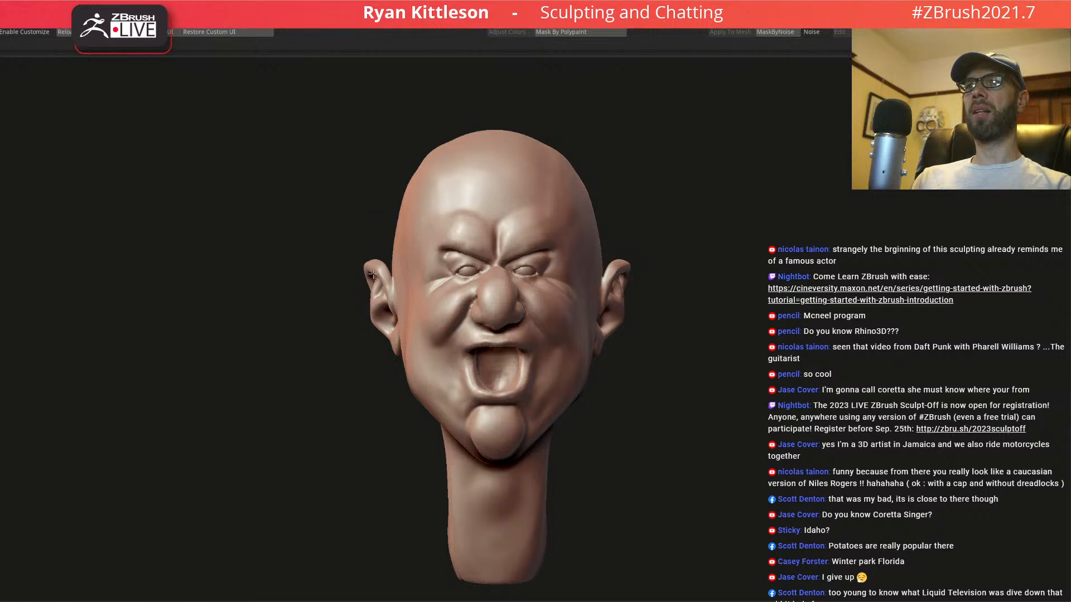
drag(366, 267, 369, 270)
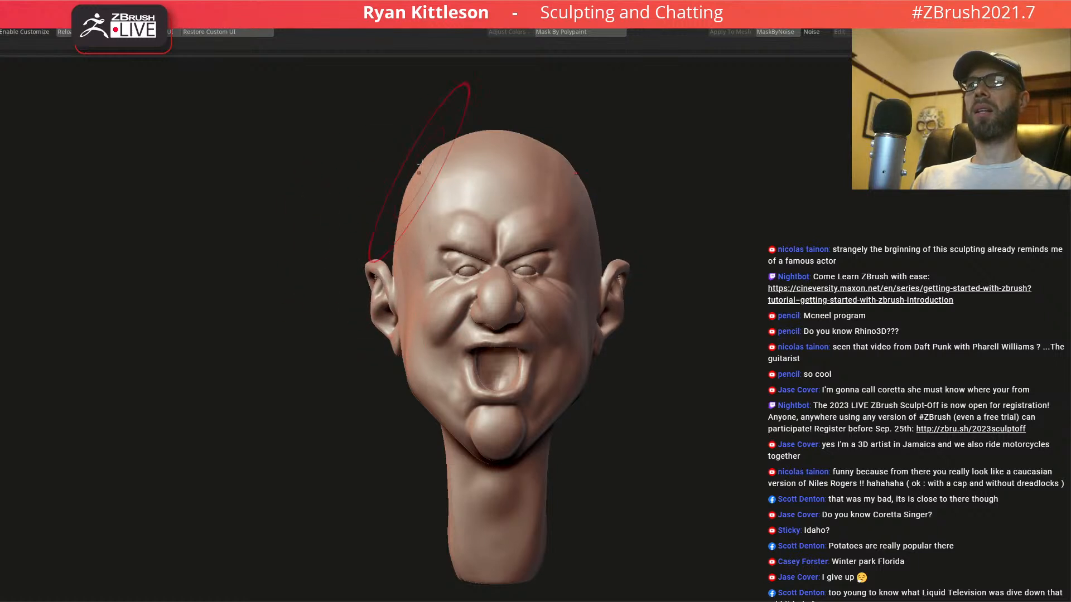
mouse_move(424, 154)
mouse_down()
mouse_move(394, 185)
mouse_move(507, 158)
mouse_move(493, 205)
mouse_move(506, 207)
mouse_up()
- Examine the whole head's proportions, ears and facial features from the front and slightly turned angles
right_drag(503, 188, 449, 201)
right_drag(555, 192, 295, 326)
right_drag(329, 449, 300, 367)
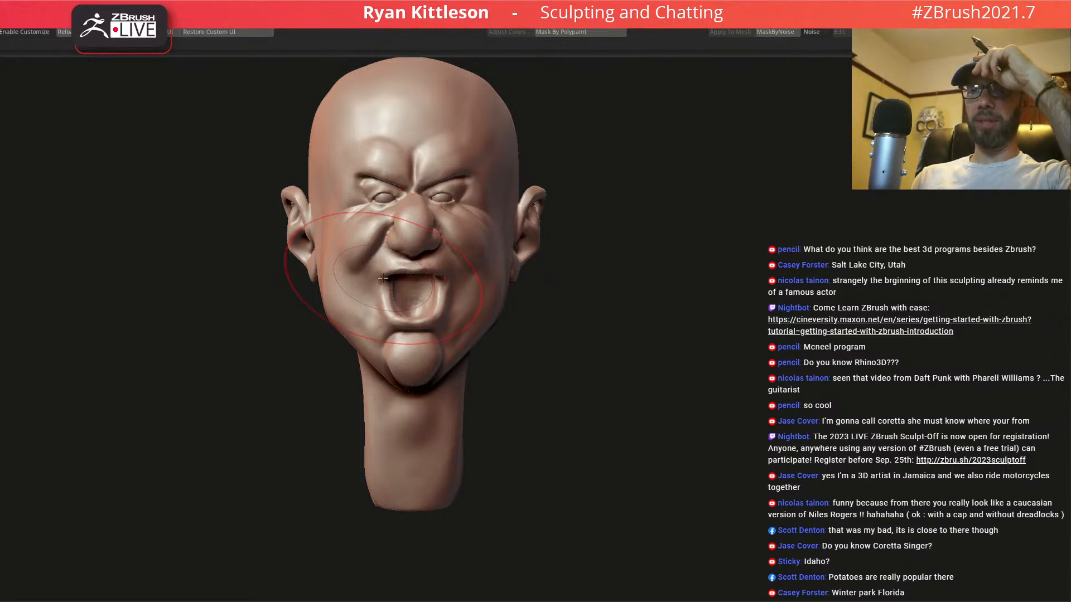
mouse_move(568, 232)
mouse_down()
mouse_move(536, 232)
mouse_move(557, 229)
mouse_up()
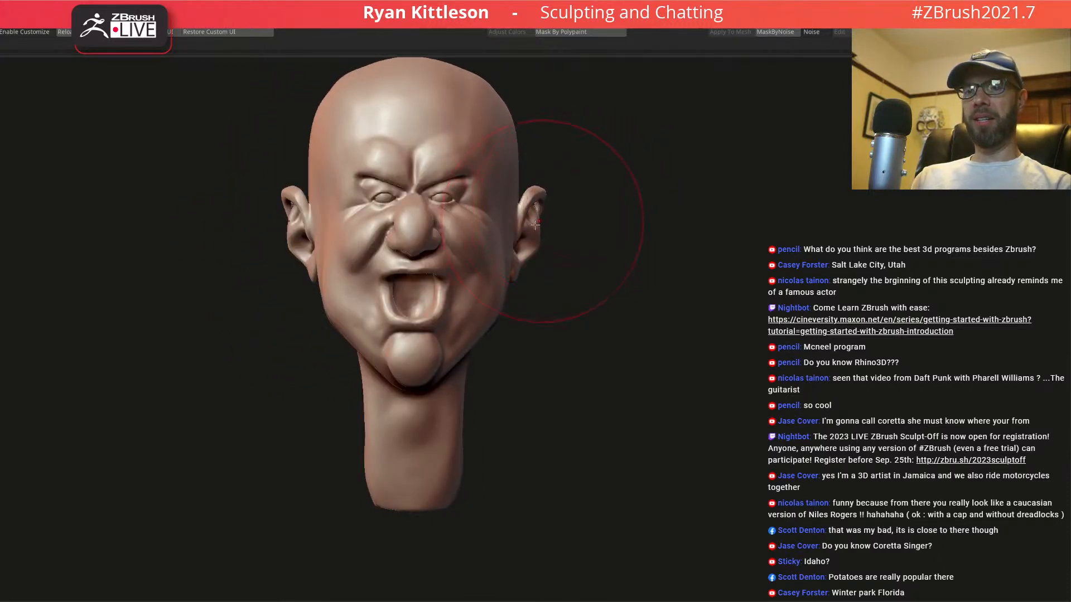
mouse_move(530, 219)
right_down()
mouse_move(503, 219)
mouse_move(536, 214)
right_up()
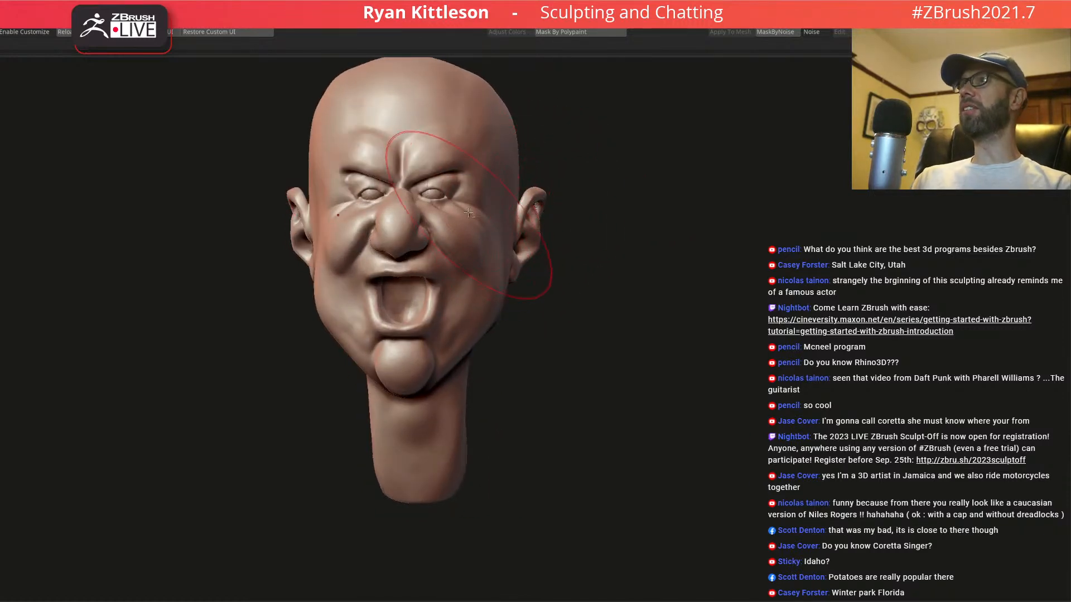
alt+right_drag(469, 216, 561, 270)
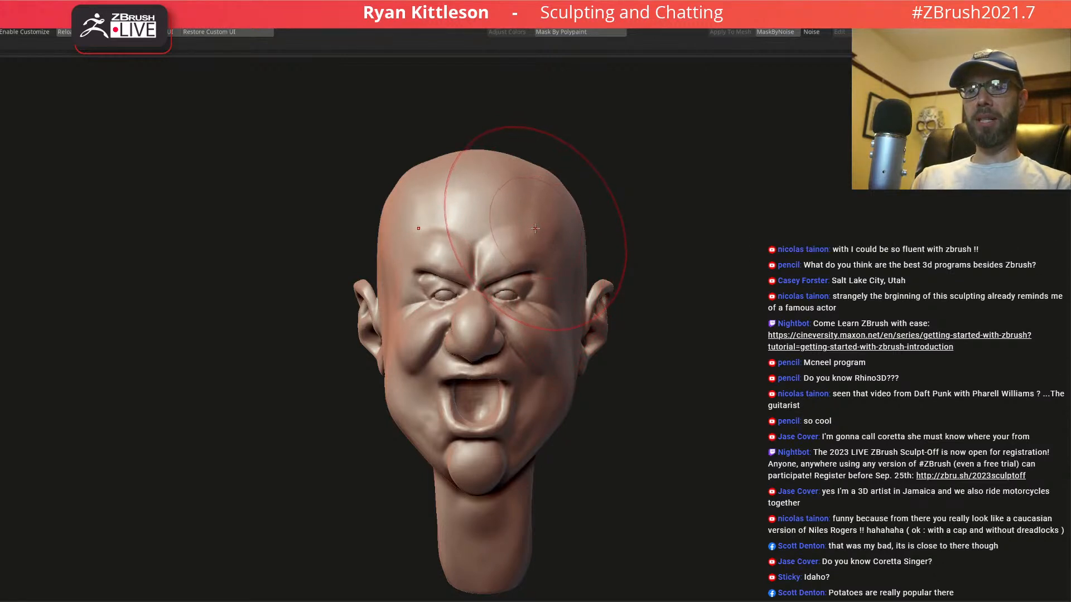
mouse_move(536, 237)
right_down()
mouse_move(509, 238)
mouse_move(507, 265)
mouse_move(456, 295)
right_up()
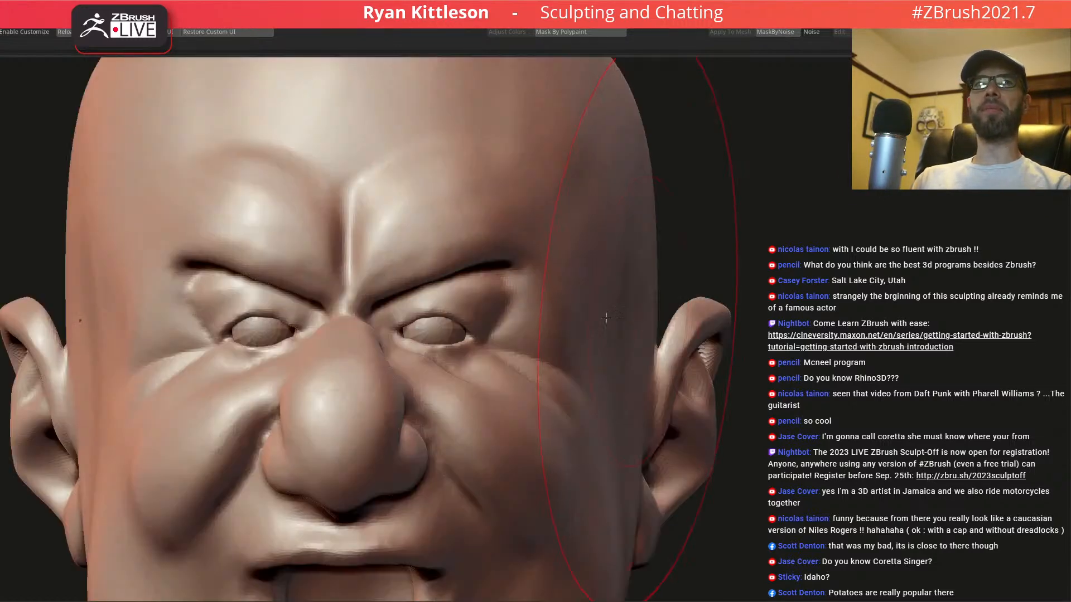
- Resize the brush and build up the outer part of the upper eyelid beneath the brow
mouse_move(362, 355)
right_down()
mouse_move(335, 303)
mouse_move(427, 267)
right_up()
key(space)
drag(374, 278, 358, 279)
right_drag(319, 281, 304, 329)
drag(304, 329, 287, 288)
key(ctrl+z)
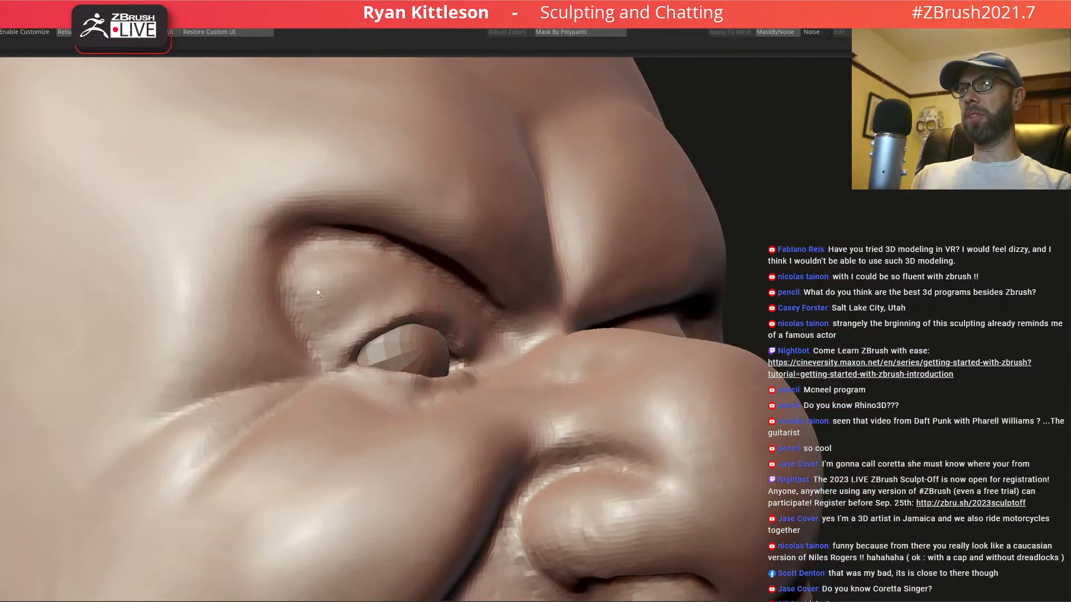
mouse_move(319, 365)
mouse_down()
mouse_move(289, 295)
mouse_move(289, 248)
mouse_up()
mouse_move(306, 324)
mouse_down()
mouse_move(286, 257)
mouse_move(289, 274)
mouse_move(321, 235)
mouse_up()
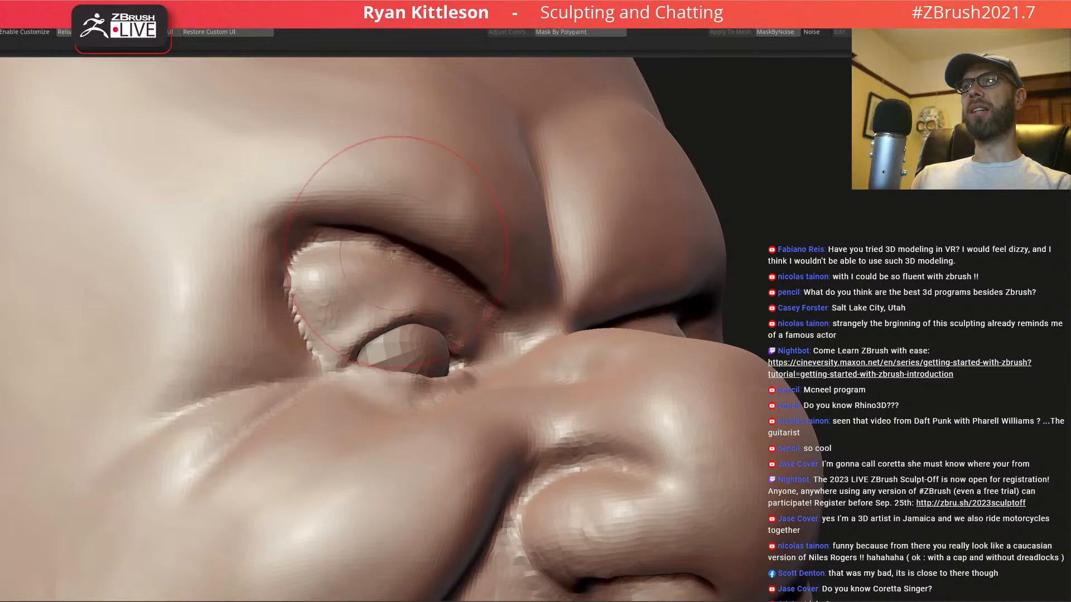
- Sharpen the fold at the outer edge of the upper eyelid from several angles
right_drag(404, 262, 329, 265)
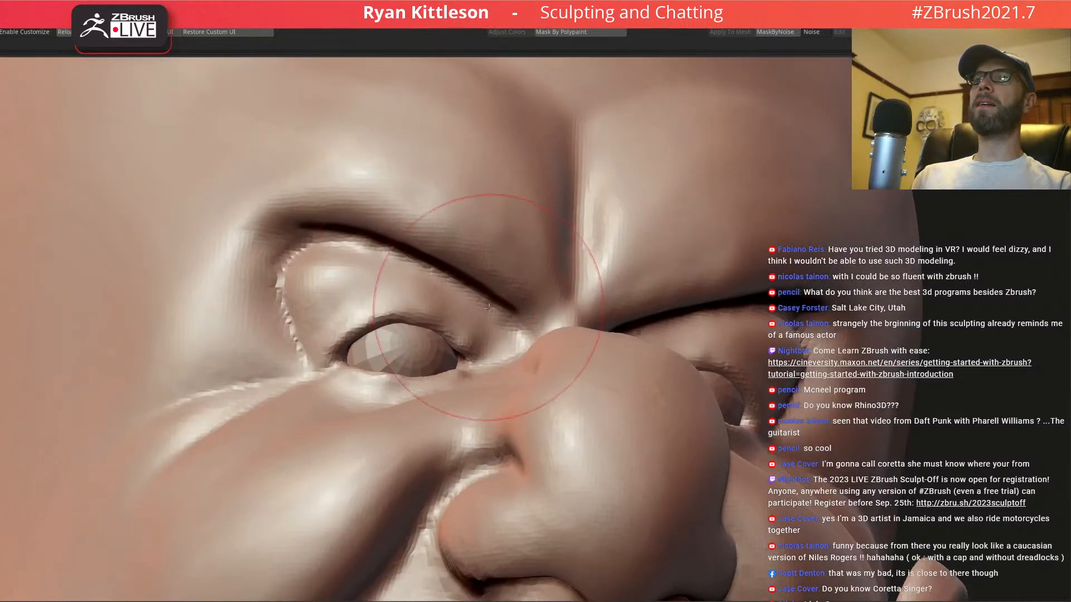
right_drag(486, 308, 520, 336)
mouse_move(338, 240)
mouse_down()
mouse_move(304, 252)
mouse_move(291, 298)
mouse_up()
right_drag(335, 255, 312, 266)
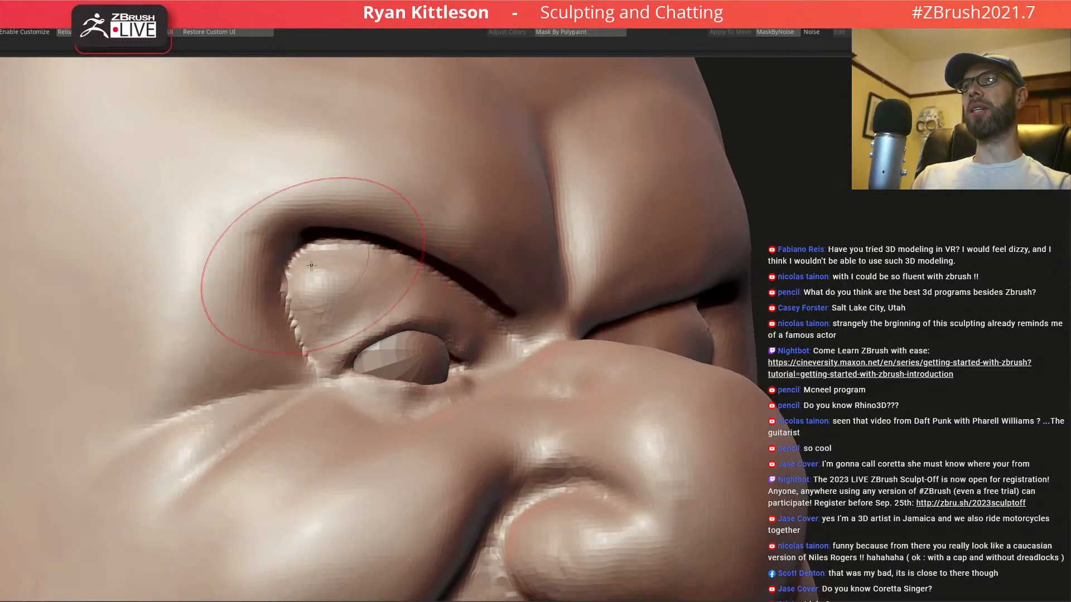
drag(291, 271, 316, 352)
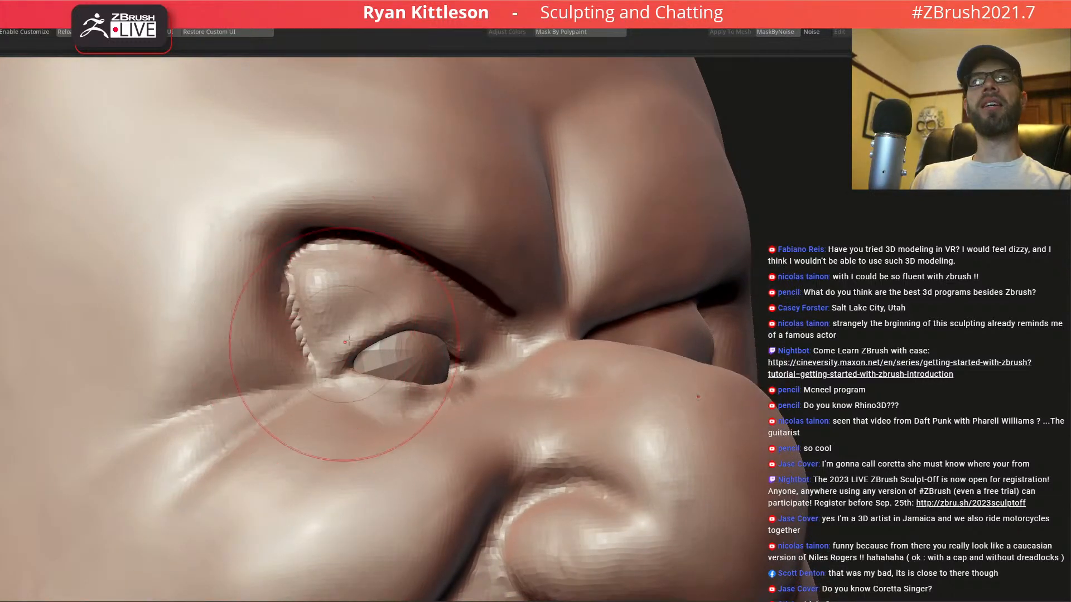
mouse_move(399, 319)
right_down()
mouse_move(375, 331)
mouse_move(340, 299)
mouse_move(318, 297)
mouse_move(300, 335)
mouse_move(307, 321)
right_up()
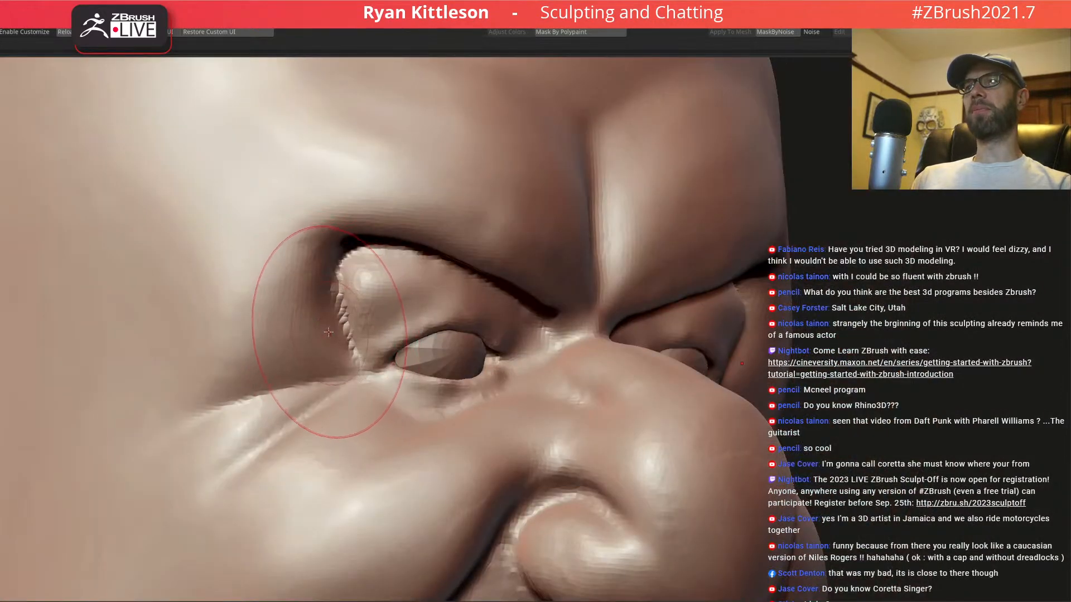
mouse_move(339, 376)
right_down()
mouse_move(345, 356)
mouse_move(387, 341)
right_up()
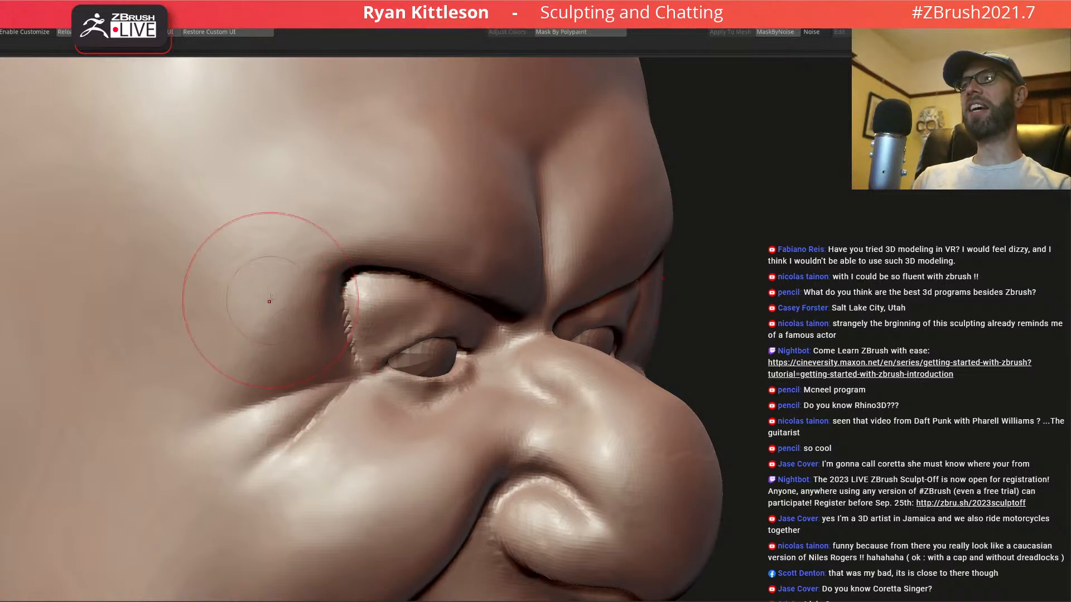
right_drag(332, 368, 316, 386)
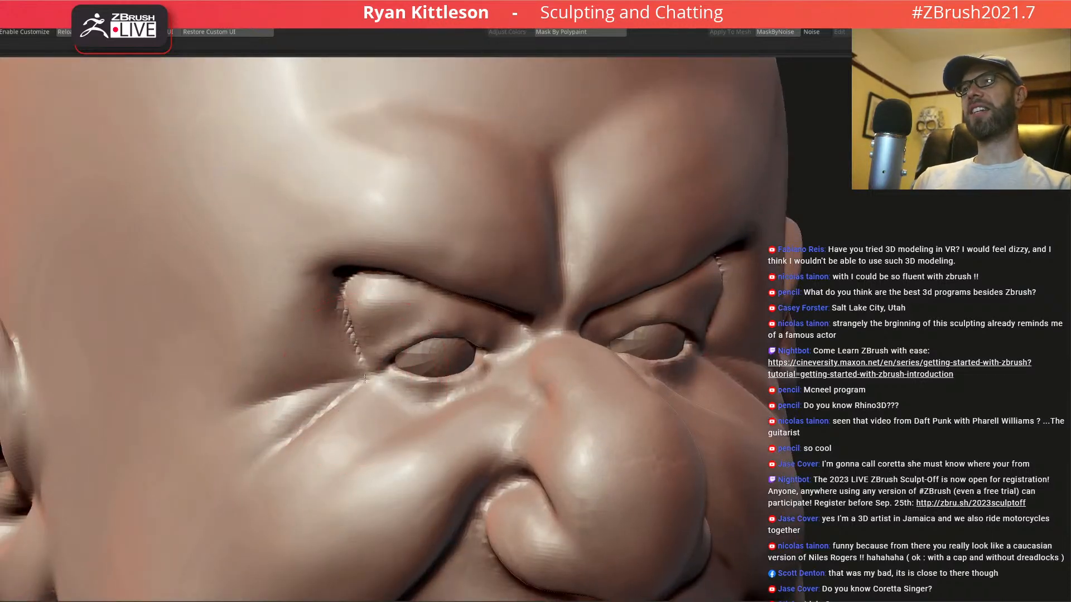
- Examine the whole head and the eye, nose and mouth shapes from the front, three-quarter and profile angles
key(f)
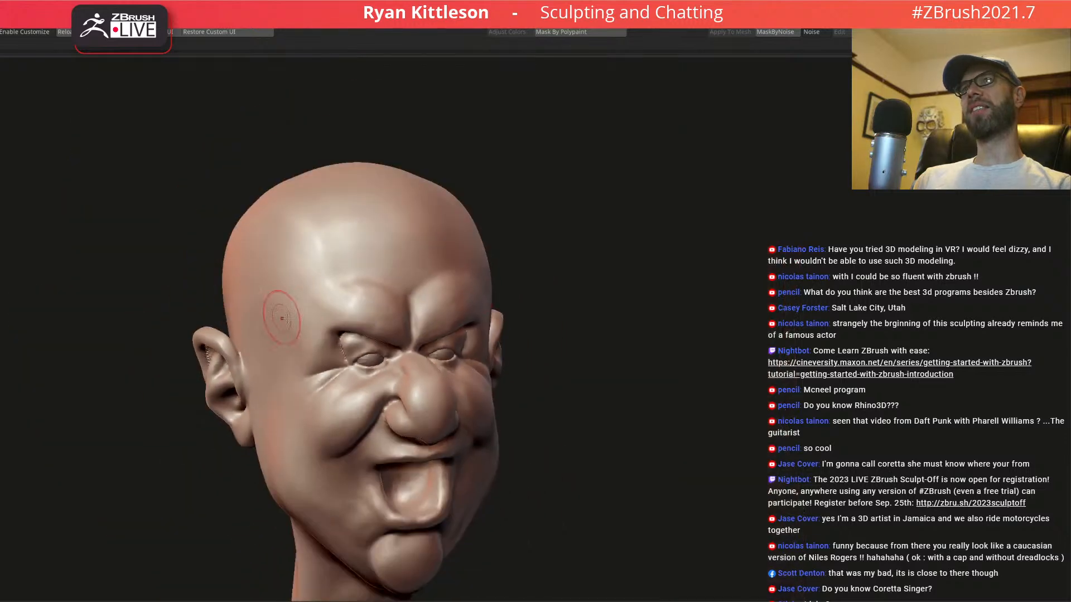
right_drag(328, 335, 320, 250)
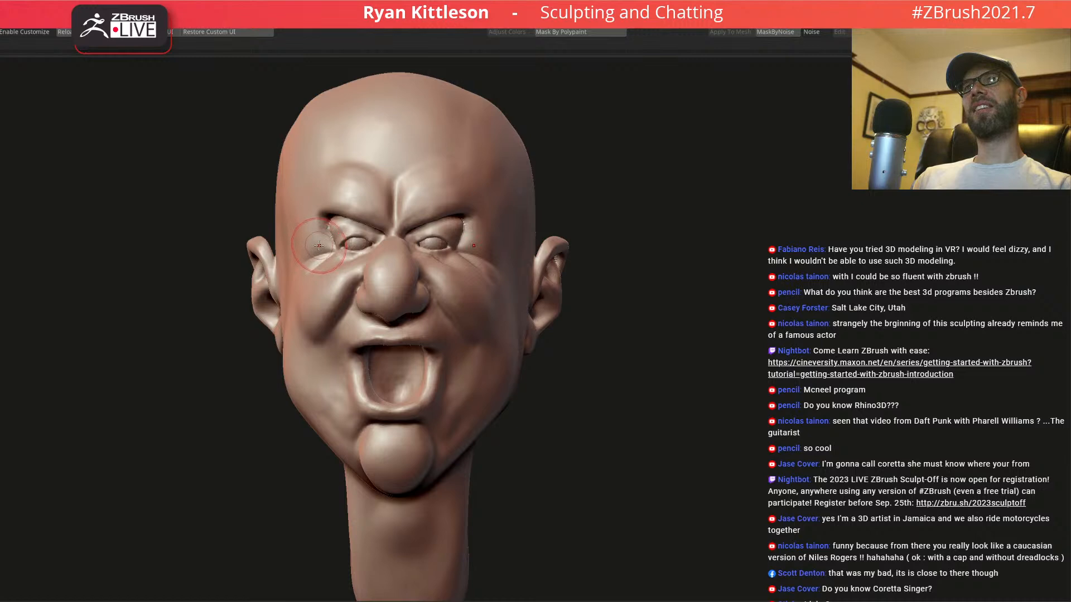
mouse_move(354, 315)
right_down()
mouse_move(409, 300)
mouse_move(385, 282)
mouse_move(321, 298)
right_up()
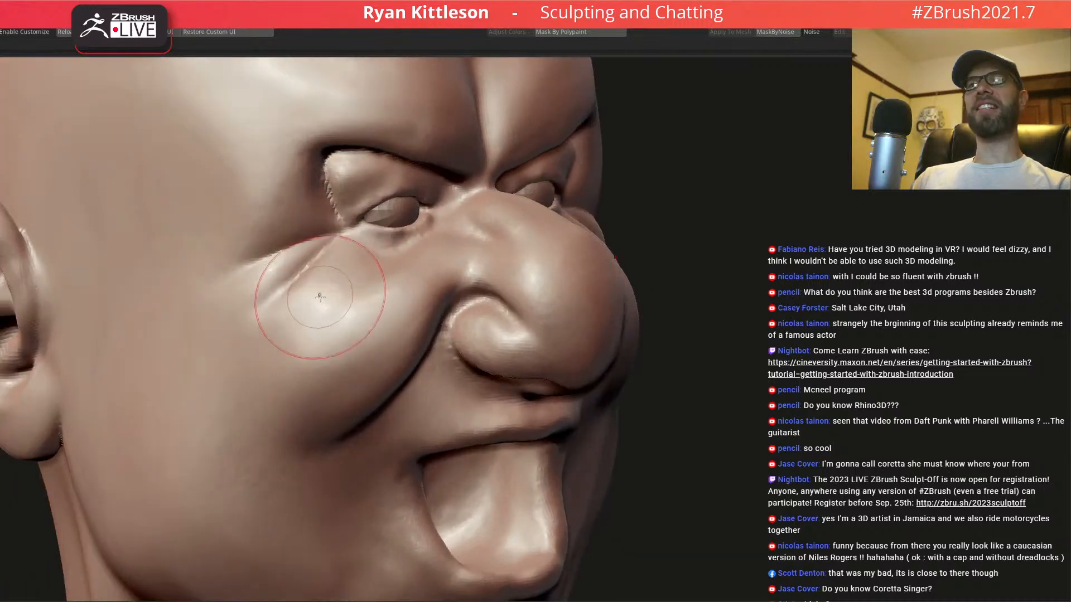
right_drag(418, 329, 395, 318)
mouse_move(409, 285)
right_down()
mouse_move(516, 290)
mouse_move(547, 257)
right_up()
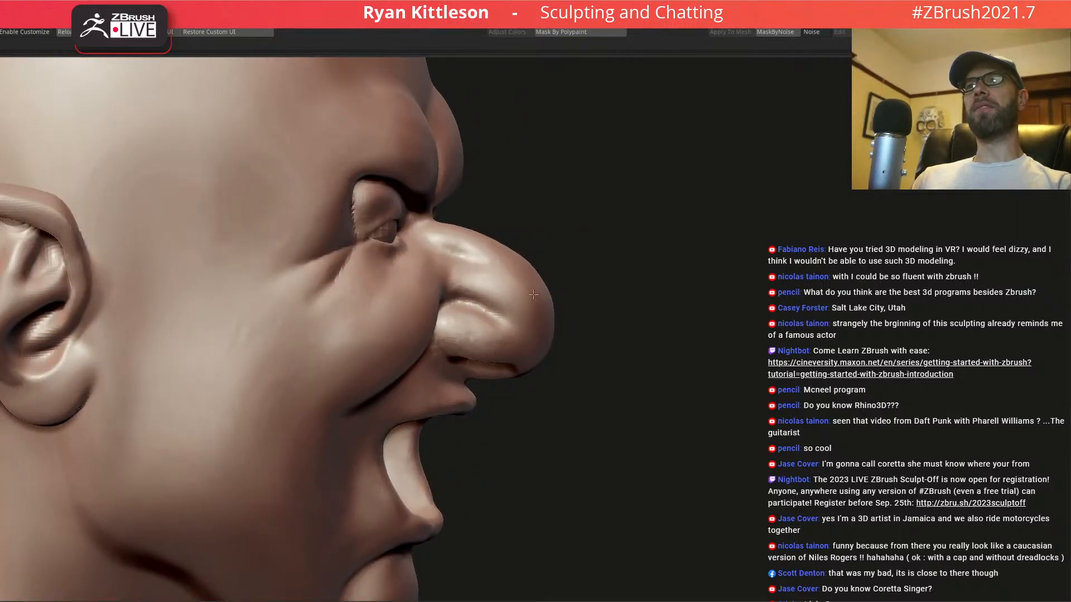
mouse_move(502, 252)
right_down()
mouse_move(546, 268)
mouse_move(480, 277)
mouse_move(594, 253)
mouse_move(569, 335)
mouse_move(505, 312)
mouse_move(522, 277)
mouse_move(541, 272)
right_up()
scroll(558, 343, up, 2)
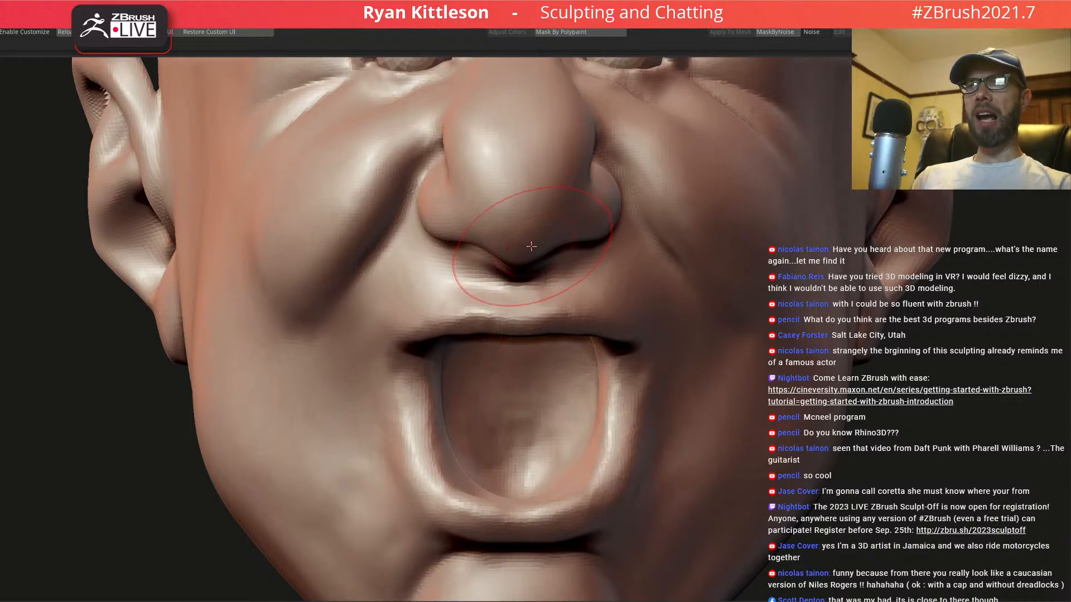
- Resize the Inflat brush and add volume along the lower lip
mouse_move(466, 327)
ctrl+right_down()
mouse_move(473, 296)
mouse_move(488, 291)
ctrl+right_up()
ctrl+right_drag(558, 357, 629, 460)
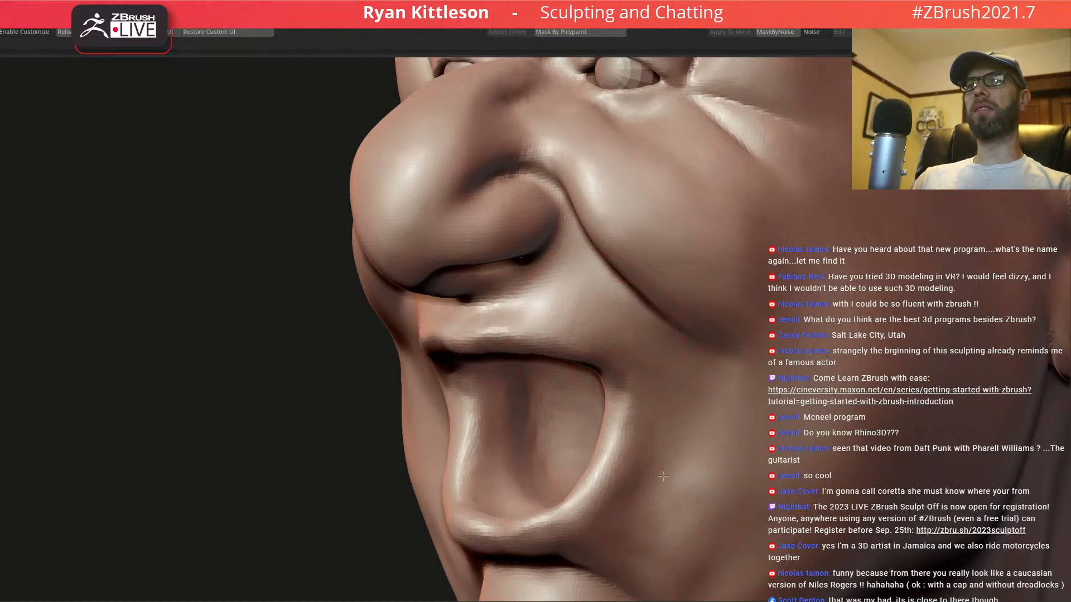
alt+right_drag(655, 513, 645, 399)
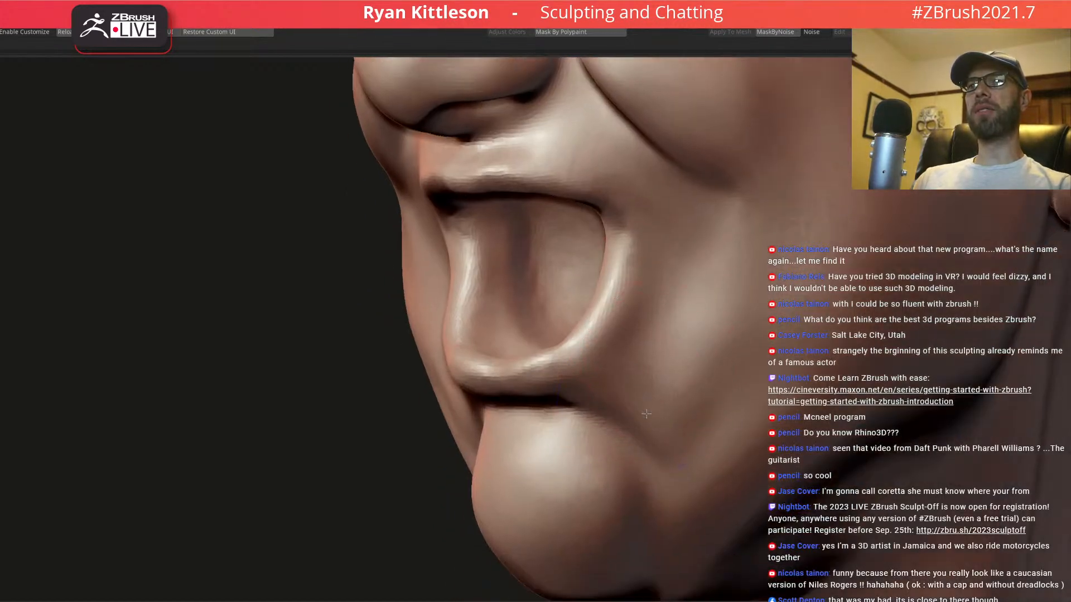
right_drag(561, 367, 594, 351)
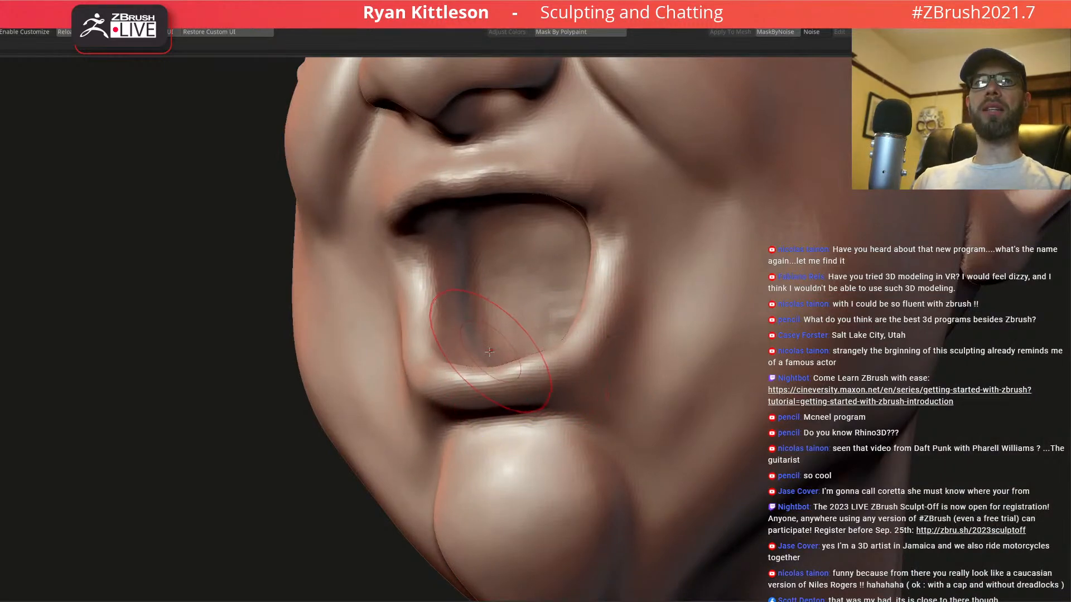
right_drag(490, 350, 487, 343)
mouse_move(513, 384)
ctrl+right_down()
mouse_move(517, 393)
mouse_move(523, 382)
ctrl+right_up()
key(space)
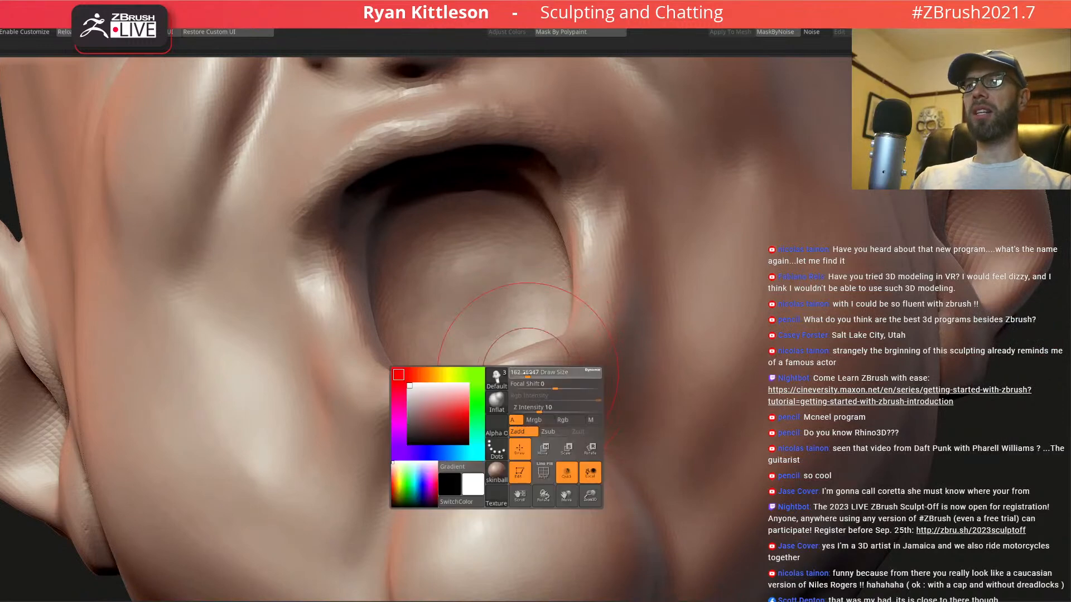
drag(532, 376, 521, 375)
right_drag(499, 381, 514, 363)
- Swell the lower lip to either side of its center notch and round its underside
key(space)
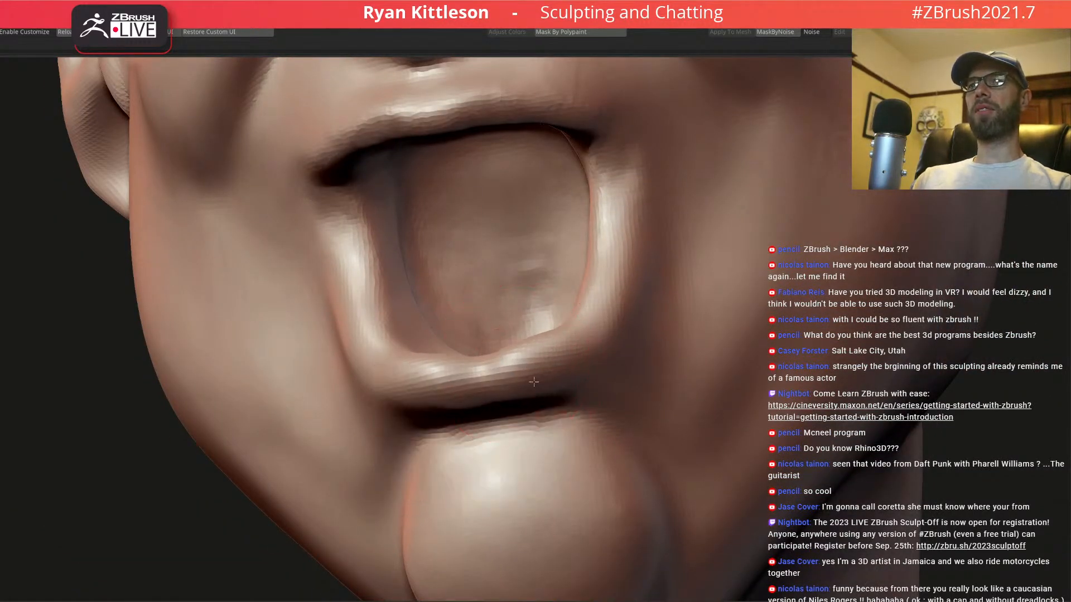
right_drag(558, 356, 600, 355)
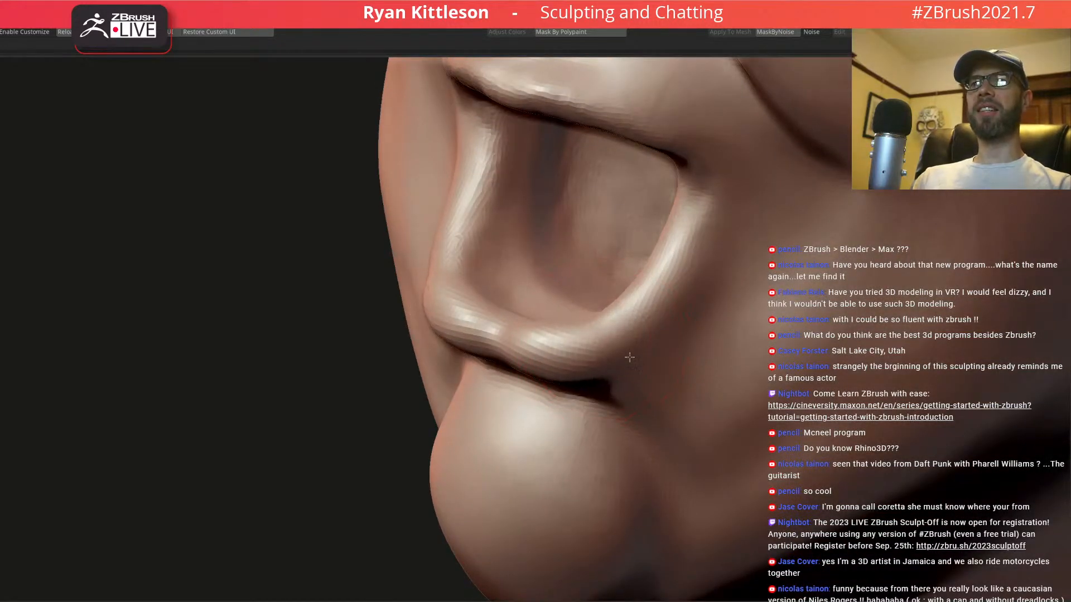
drag(615, 370, 648, 350)
right_drag(572, 348, 563, 324)
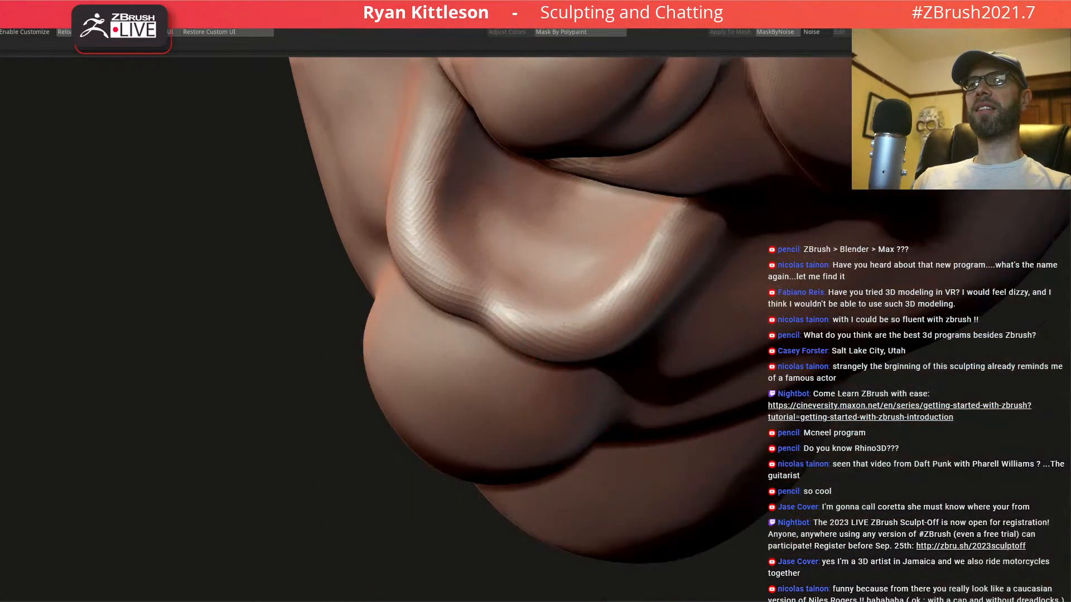
drag(551, 308, 525, 310)
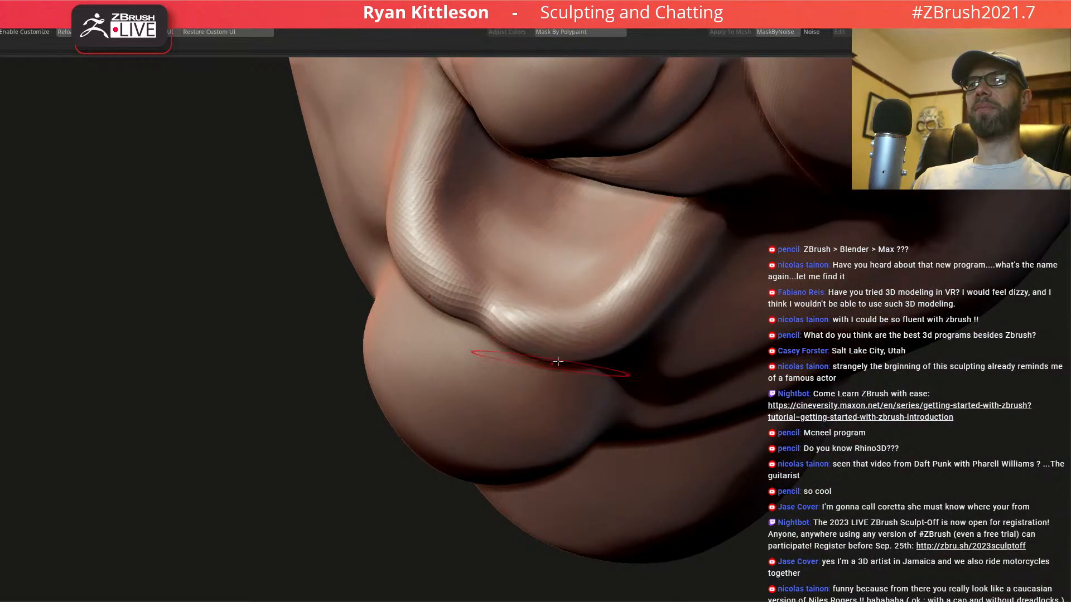
right_drag(504, 321, 582, 348)
right_drag(641, 323, 531, 358)
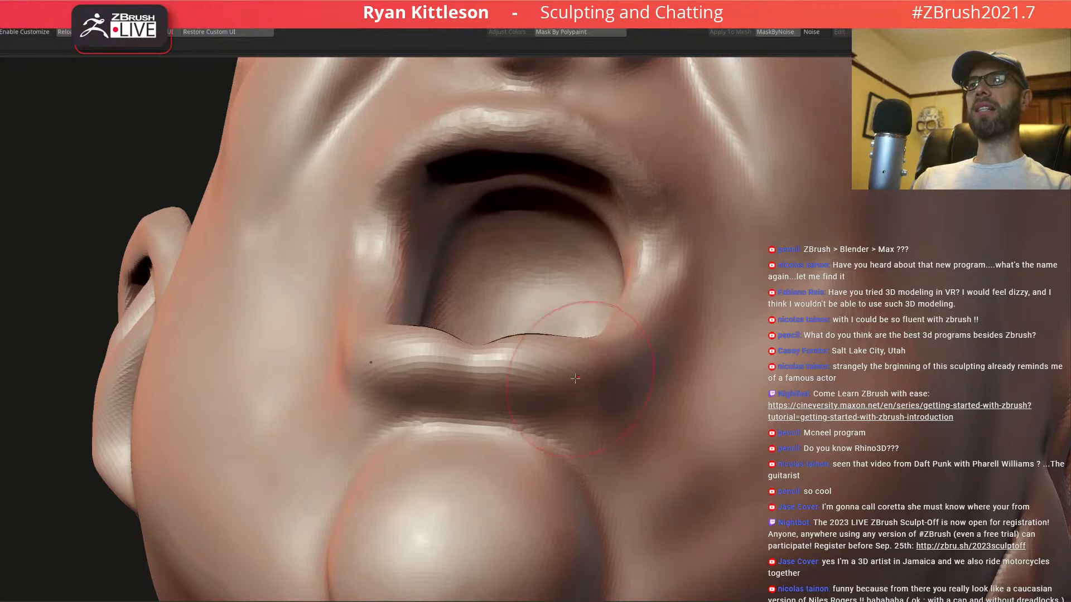
- Adjust the brush size and reshape the corners and inner sides of the open mouth
alt+right_drag(614, 145, 595, 299)
right_drag(548, 242, 494, 257)
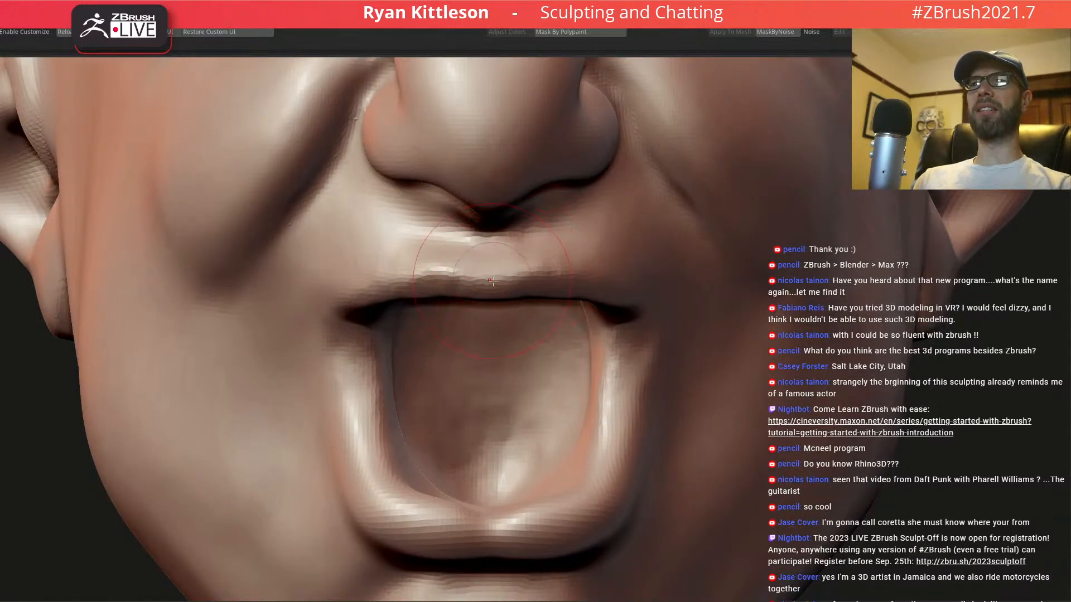
right_drag(489, 275, 448, 272)
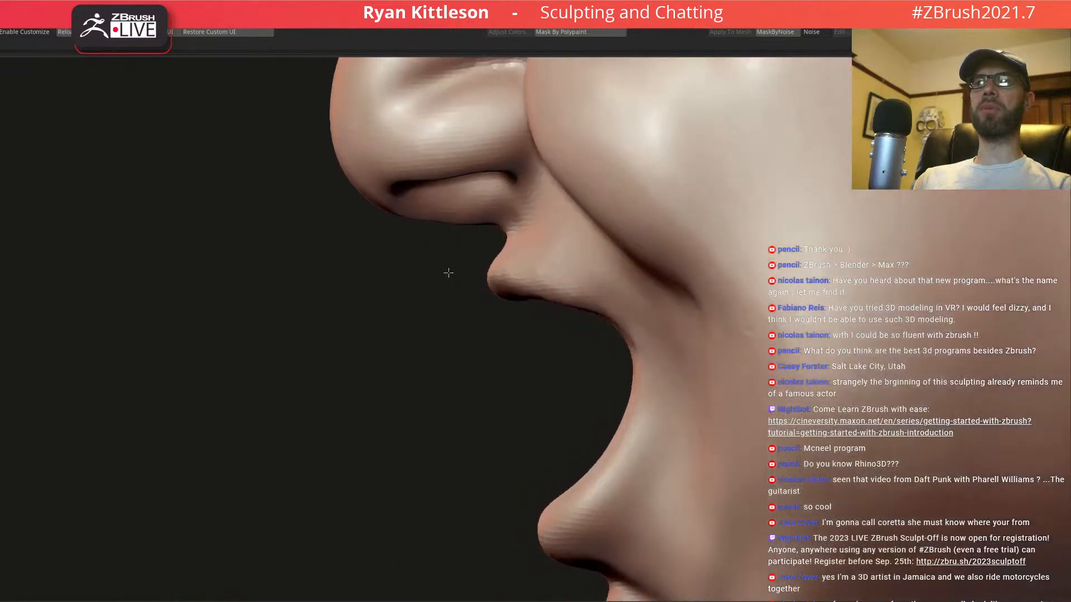
right_drag(575, 300, 596, 308)
key(space)
drag(602, 351, 618, 350)
mouse_move(585, 305)
mouse_down()
mouse_move(554, 277)
mouse_move(564, 281)
mouse_up()
drag(573, 350, 567, 353)
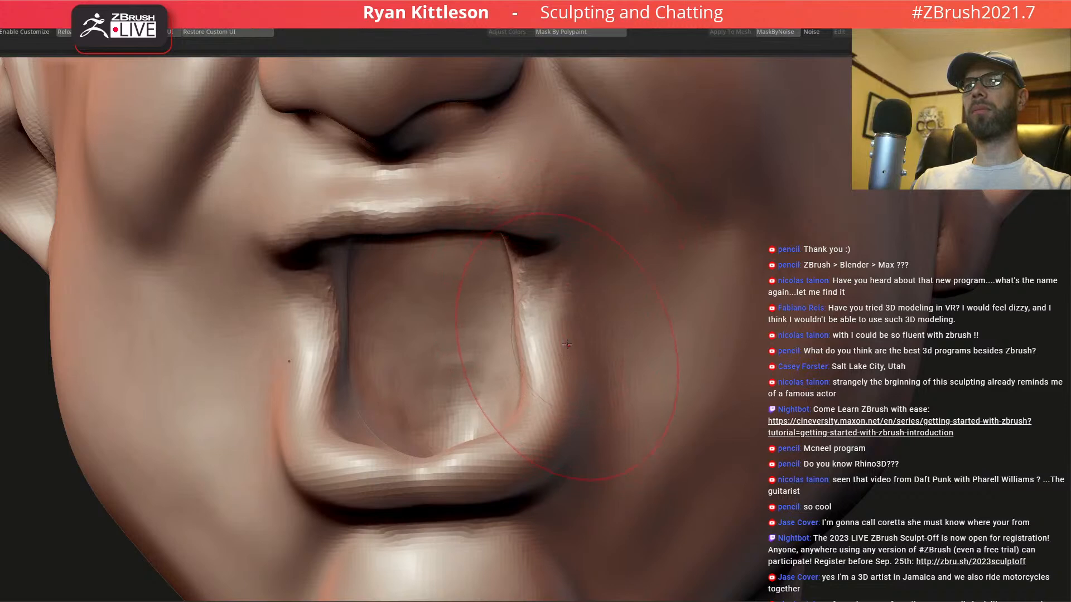
drag(563, 279, 559, 277)
- Reshape the upper lip into an arched bow and carve the philtrum below the nose
mouse_move(564, 268)
right_down()
mouse_move(554, 222)
mouse_move(553, 250)
right_up()
mouse_move(544, 268)
mouse_down()
mouse_move(532, 262)
mouse_move(569, 252)
mouse_move(471, 193)
mouse_up()
right_drag(464, 195, 516, 206)
mouse_move(535, 215)
mouse_down()
mouse_move(445, 179)
mouse_move(393, 177)
mouse_up()
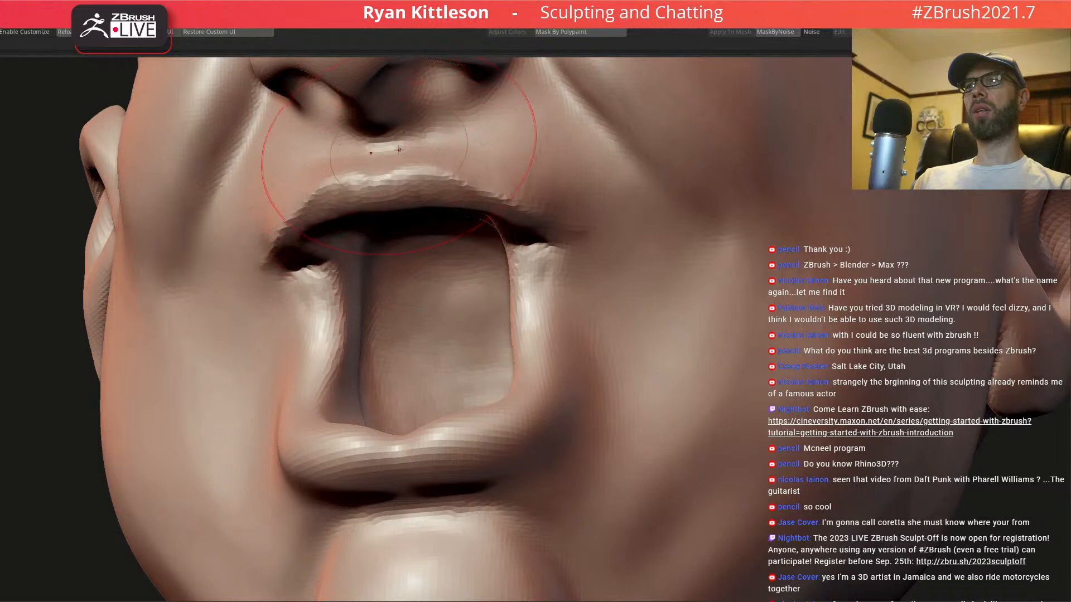
right_drag(402, 145, 415, 170)
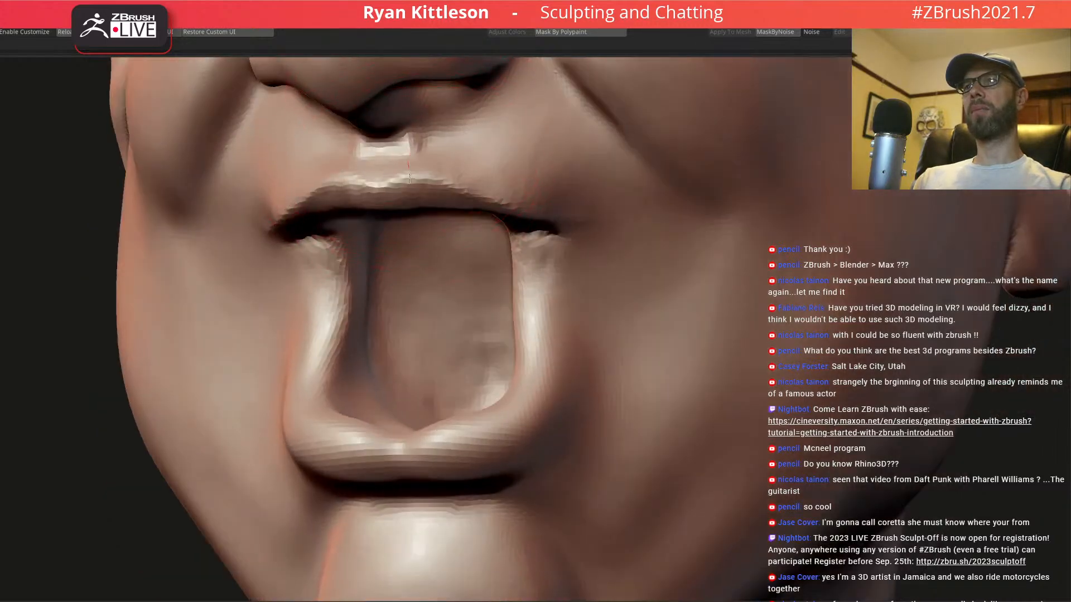
mouse_move(384, 155)
mouse_down()
mouse_move(382, 176)
mouse_move(381, 162)
mouse_up()
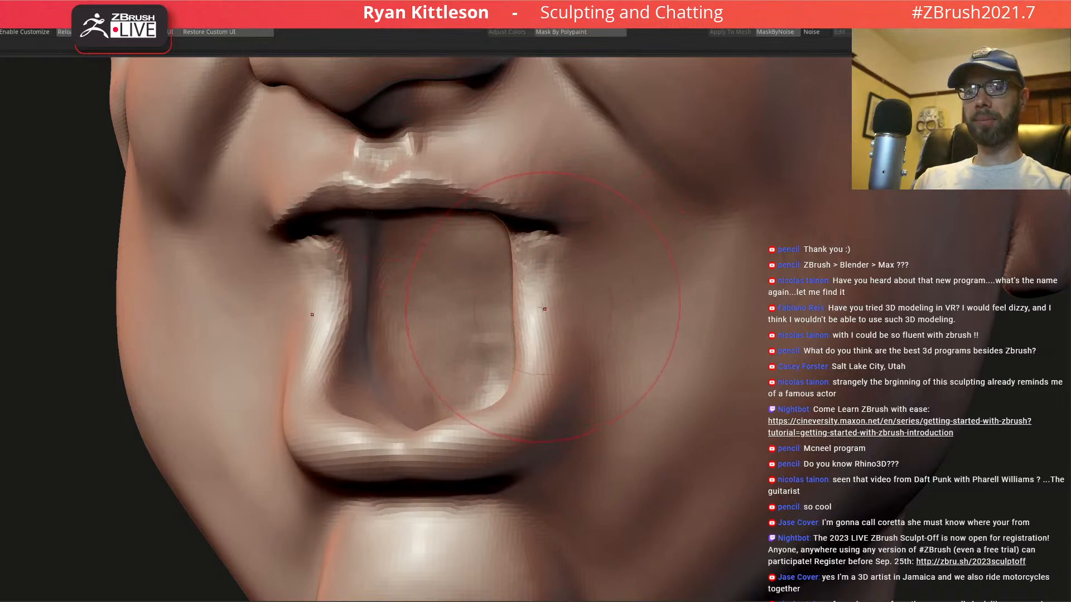
- Try to reshape the lower lip toward the mouth corner and undo the stroke
scroll(539, 304, down, 5)
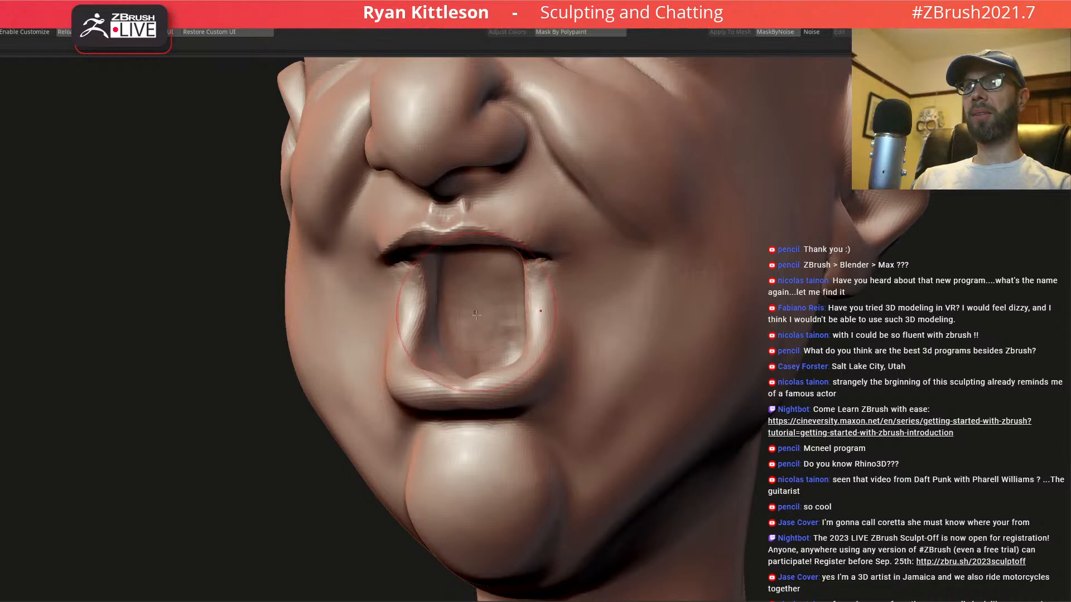
scroll(523, 299, down, 10)
right_drag(586, 267, 630, 318)
scroll(629, 340, up, 3)
key(space)
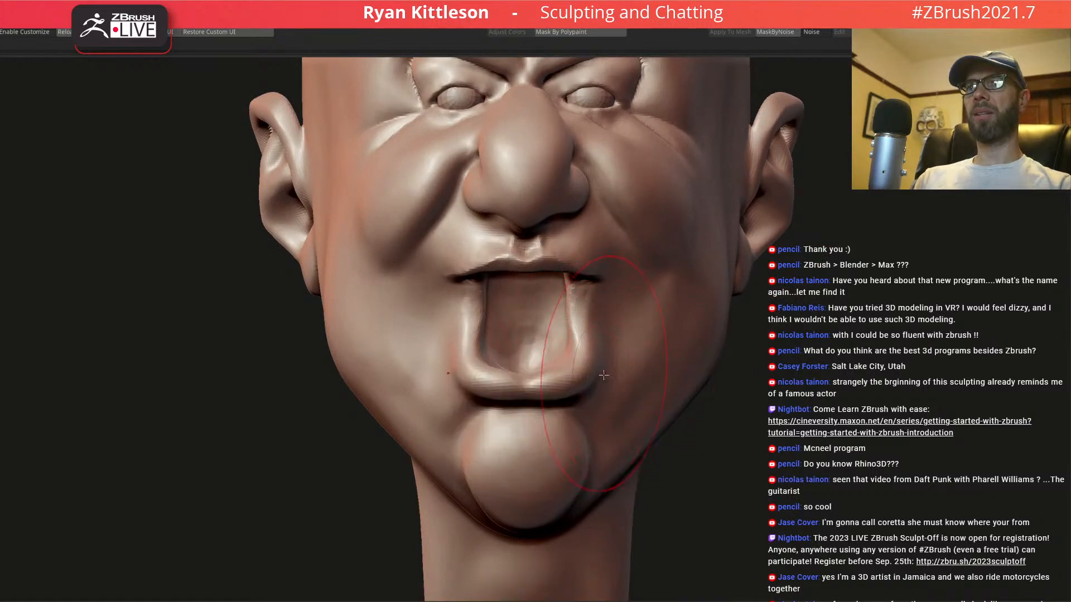
mouse_move(544, 399)
mouse_down()
mouse_move(542, 379)
mouse_move(580, 365)
mouse_up()
key(ctrl+z)
- Mask the jaw and chin in profile and invert the mask so only that area stays editable
key(f)
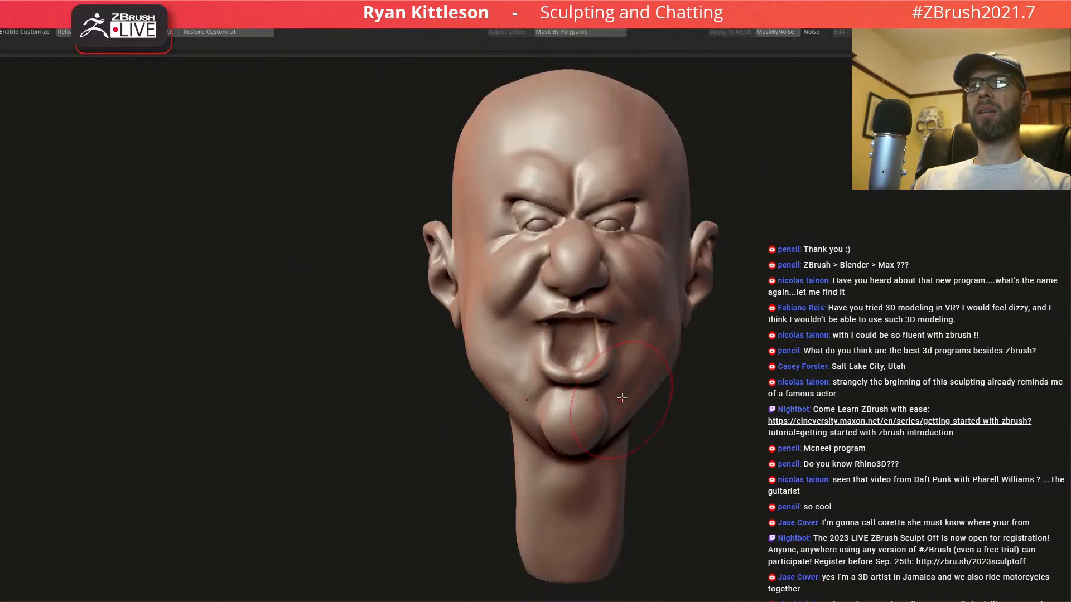
key(f)
right_drag(563, 390, 651, 357)
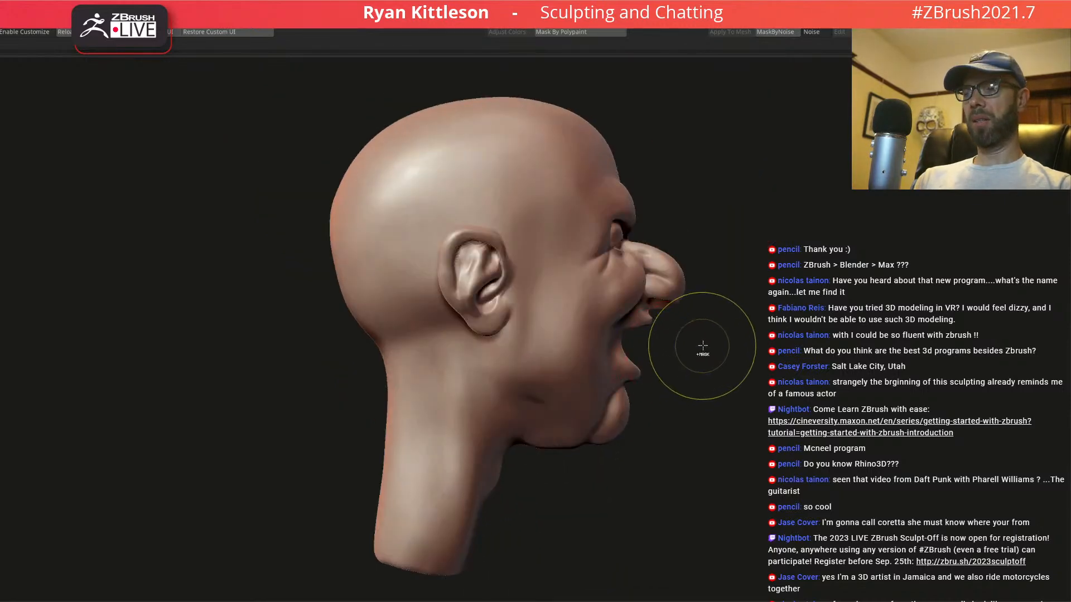
ctrl+drag(721, 335, 636, 318)
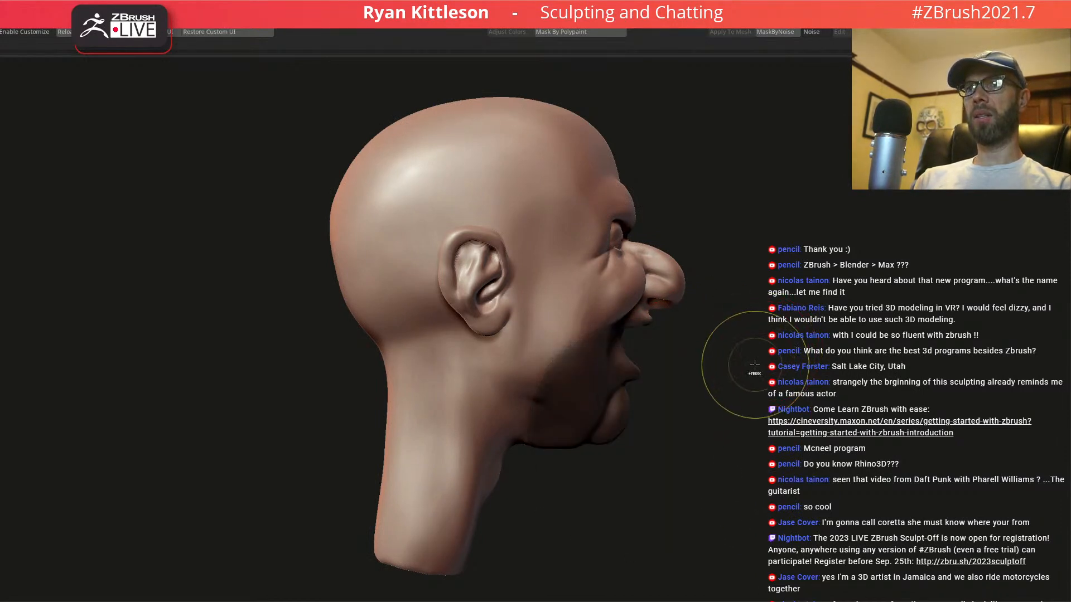
ctrl+click(738, 390)
shift+drag(715, 377, 677, 363)
- Scale the unmasked jaw and chin down slightly with the gizmo, clear the mask and return to sculpting
key(w)
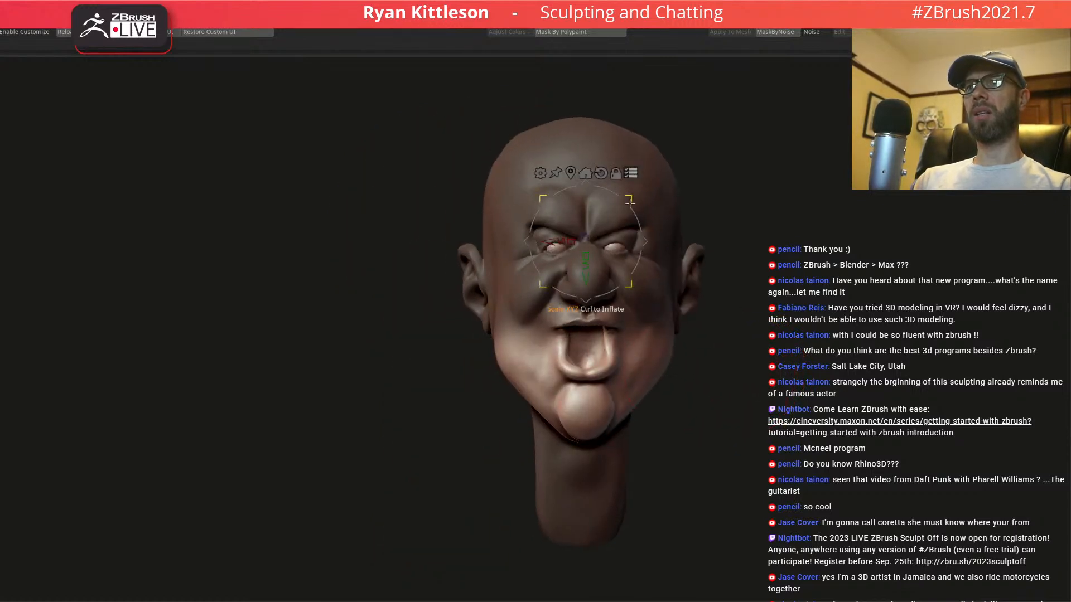
drag(627, 199, 622, 199)
ctrl+drag(695, 185, 703, 194)
key(q)
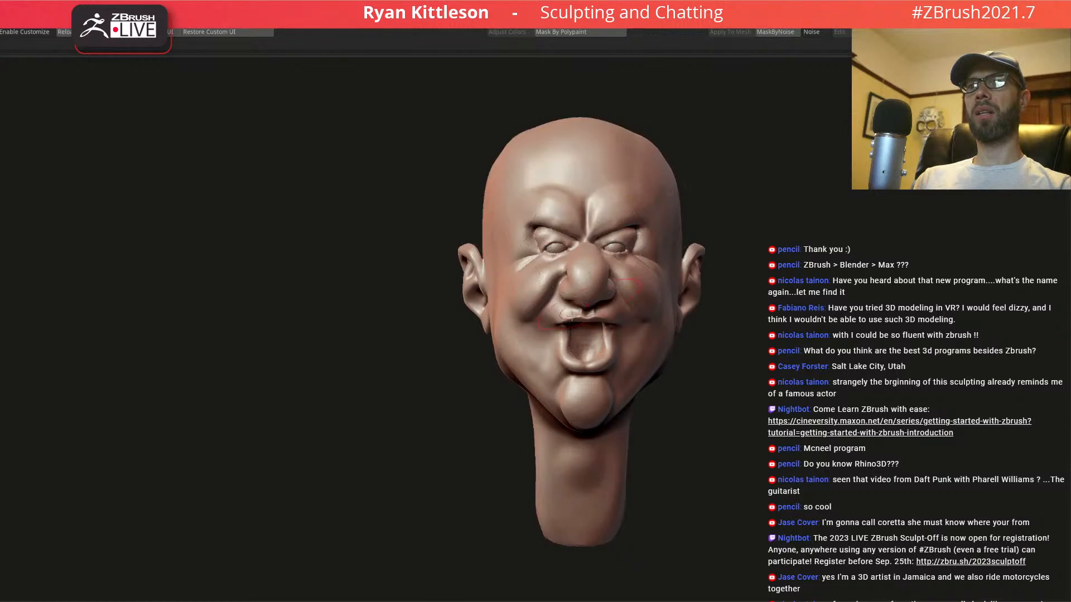
- Examine the mouth, jaw and nose from three-quarter, profile and front views
mouse_move(798, 349)
mouse_down()
mouse_move(730, 335)
mouse_move(726, 353)
mouse_up()
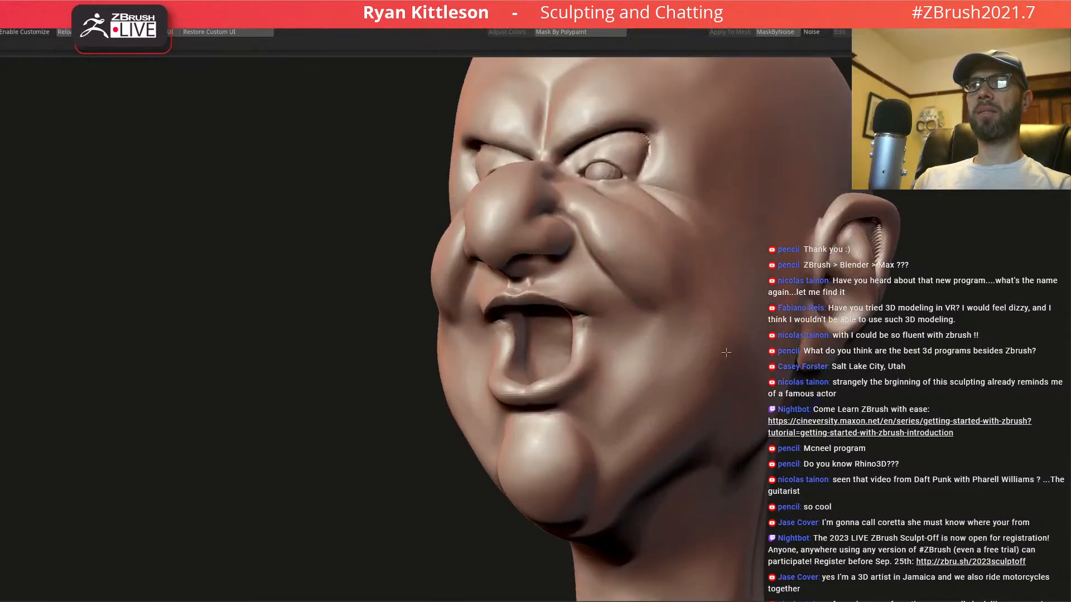
right_drag(705, 366, 644, 363)
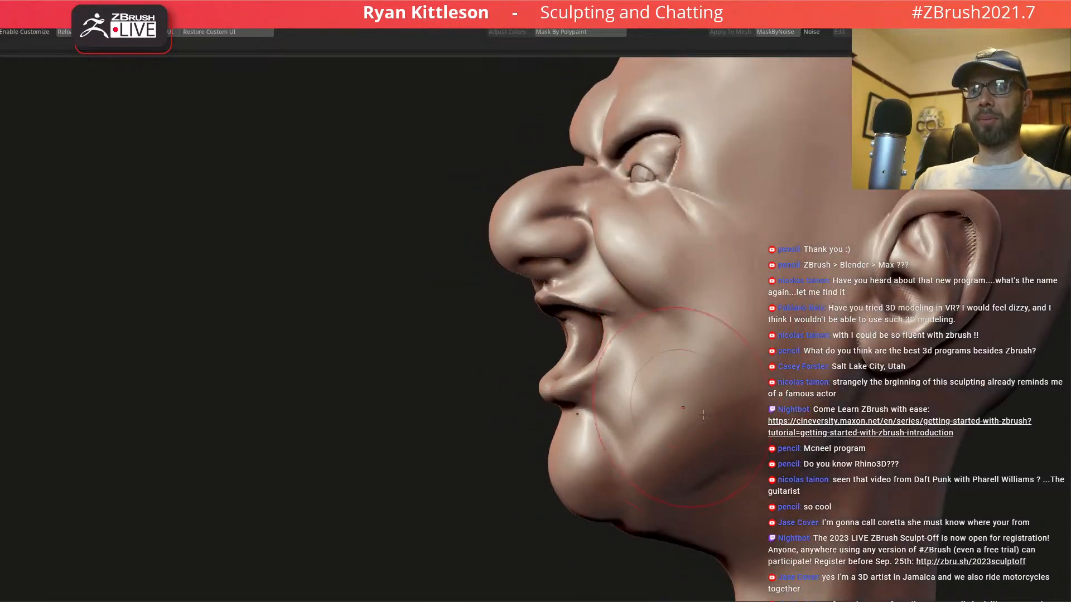
alt+right_drag(697, 385, 639, 270)
mouse_move(649, 341)
right_down()
mouse_move(637, 346)
mouse_move(690, 399)
right_up()
mouse_move(650, 313)
right_down()
mouse_move(689, 326)
mouse_move(693, 254)
mouse_move(664, 298)
mouse_move(732, 291)
mouse_move(728, 352)
right_up()
alt+right_drag(532, 299, 567, 309)
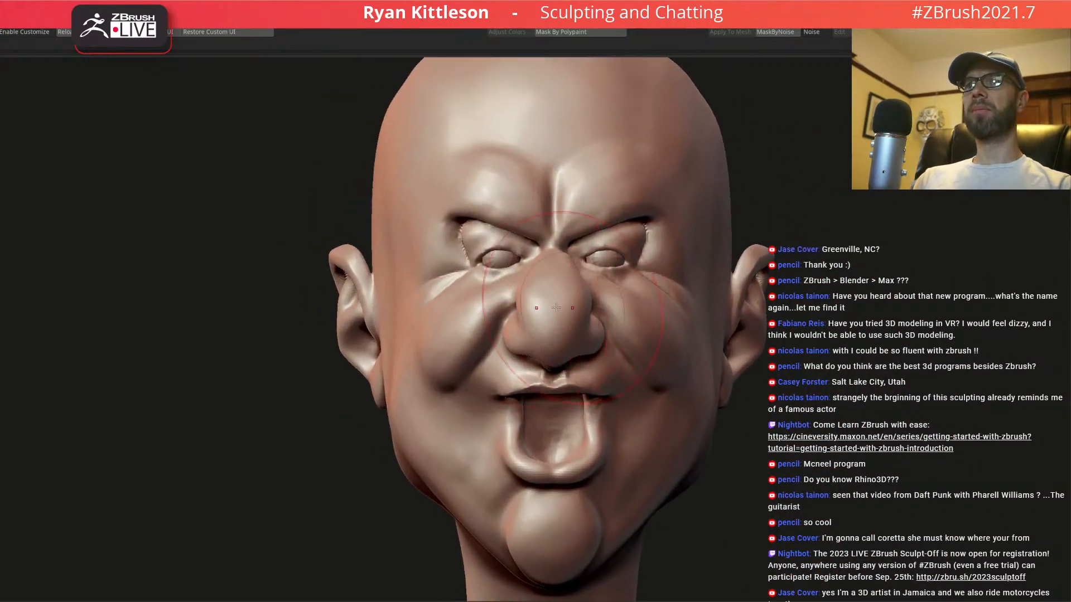
mouse_move(520, 281)
ctrl+right_down()
mouse_move(513, 248)
mouse_move(526, 262)
mouse_move(530, 321)
mouse_move(600, 352)
ctrl+right_up()
mouse_move(563, 385)
ctrl+right_down()
mouse_move(557, 366)
mouse_move(537, 365)
ctrl+right_up()
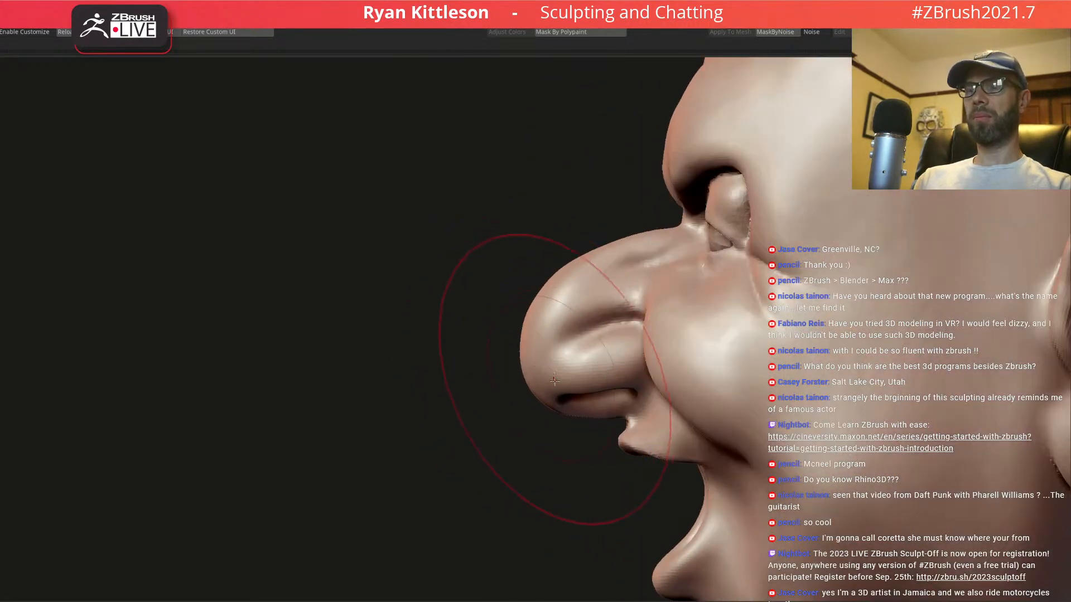
- Mask the face below the nose in profile, soften the mask edge and lift the underside of the nose
key(space)
drag(564, 392, 561, 393)
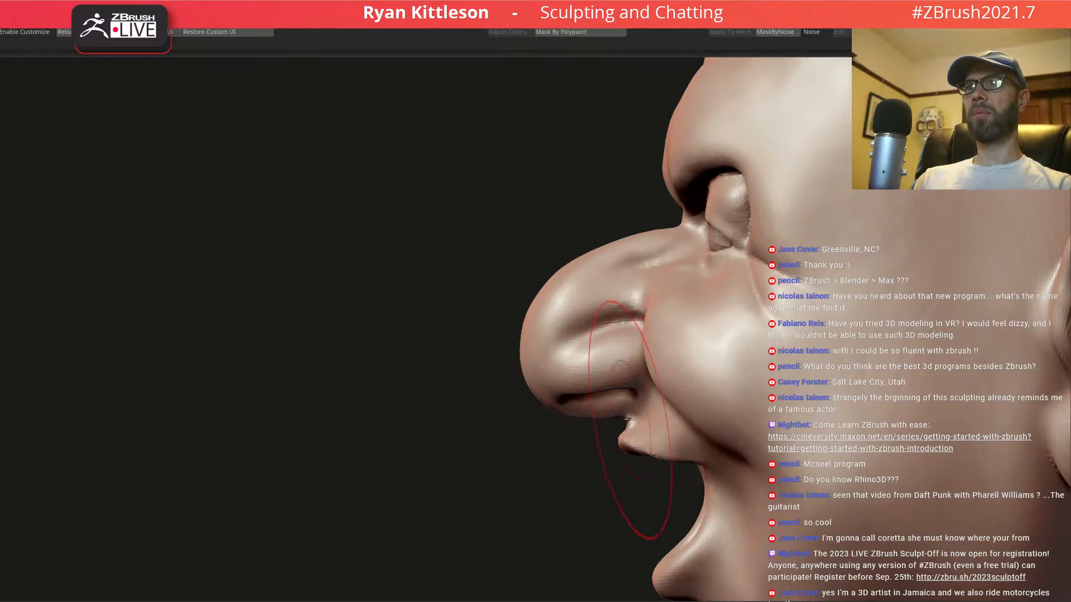
ctrl+drag(531, 469, 586, 434)
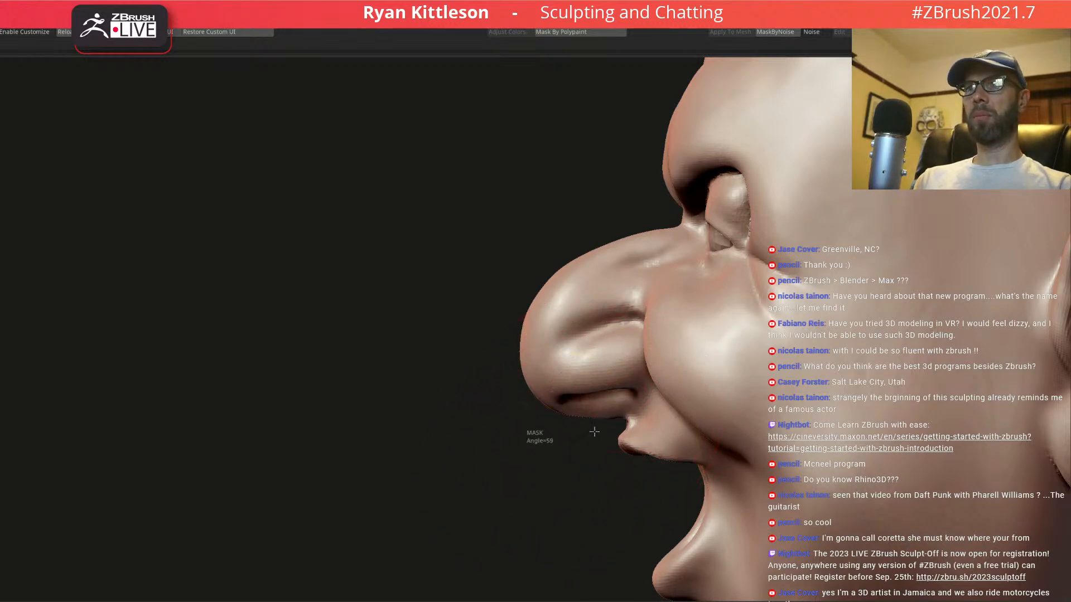
mouse_move(656, 413)
ctrl+mouse_down()
mouse_move(647, 580)
mouse_move(285, 398)
ctrl+mouse_up()
ctrl+click(469, 325)
key(space)
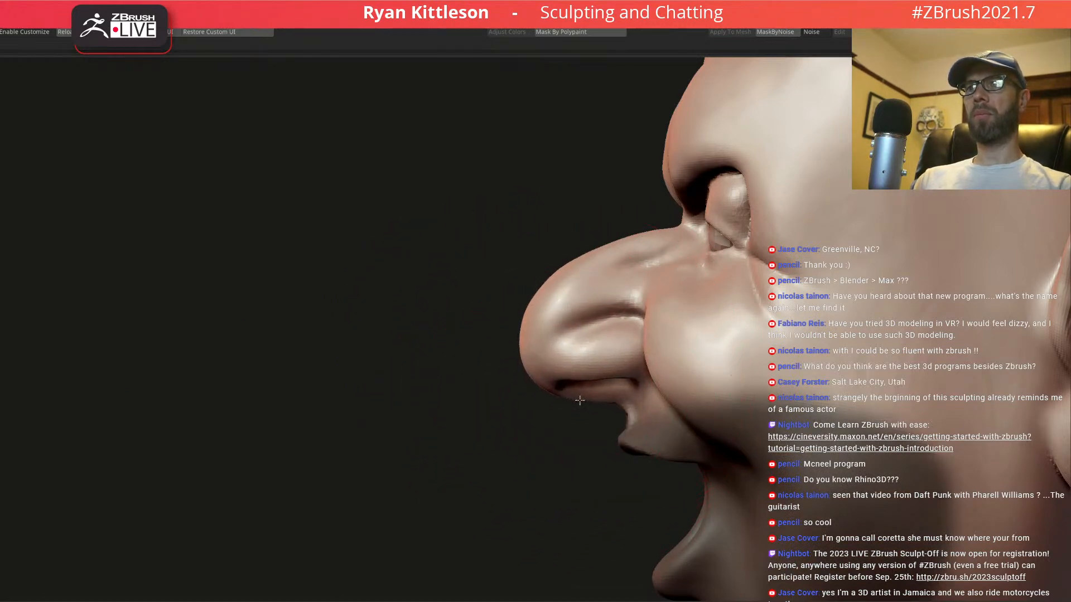
- Reshape the nostril wings and the sides of the bulbous nose from front and three-quarter views
shift+drag(491, 404, 563, 398)
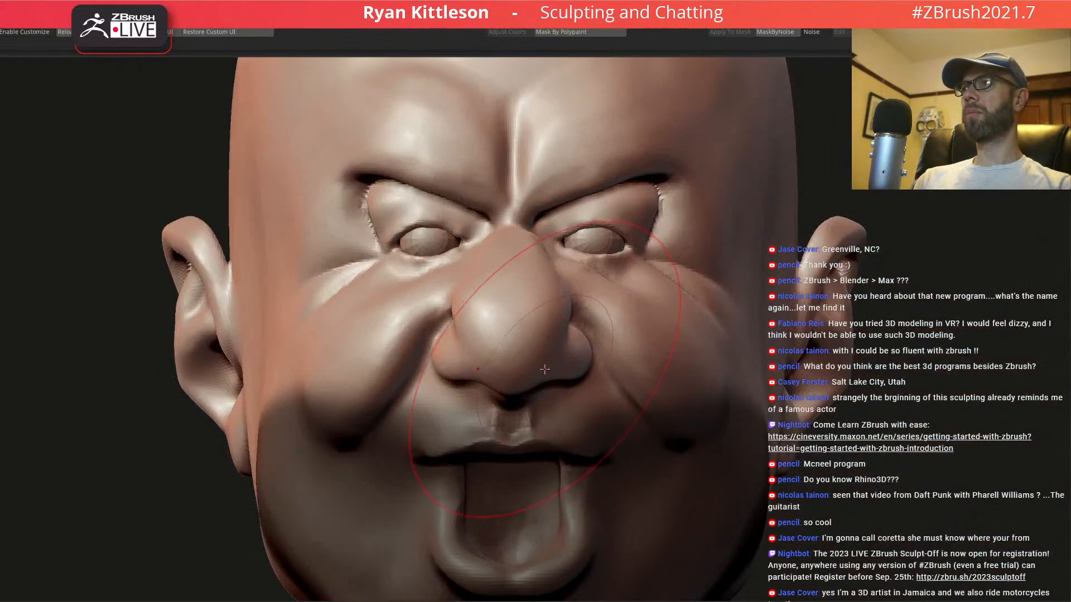
key(space)
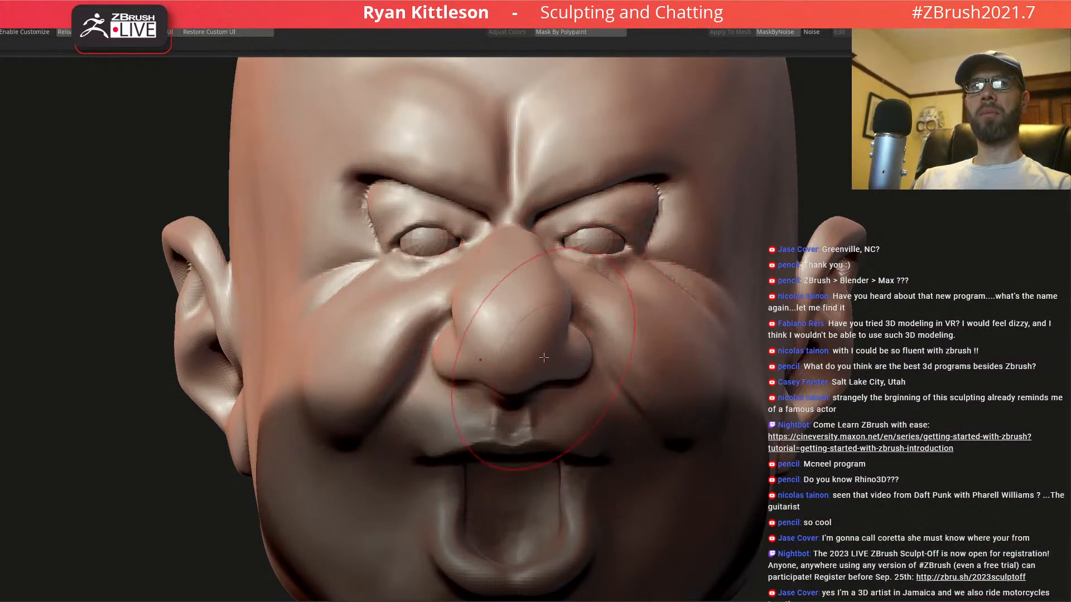
mouse_move(443, 331)
right_down()
mouse_move(480, 329)
mouse_move(455, 330)
right_up()
key(space)
drag(446, 334, 428, 320)
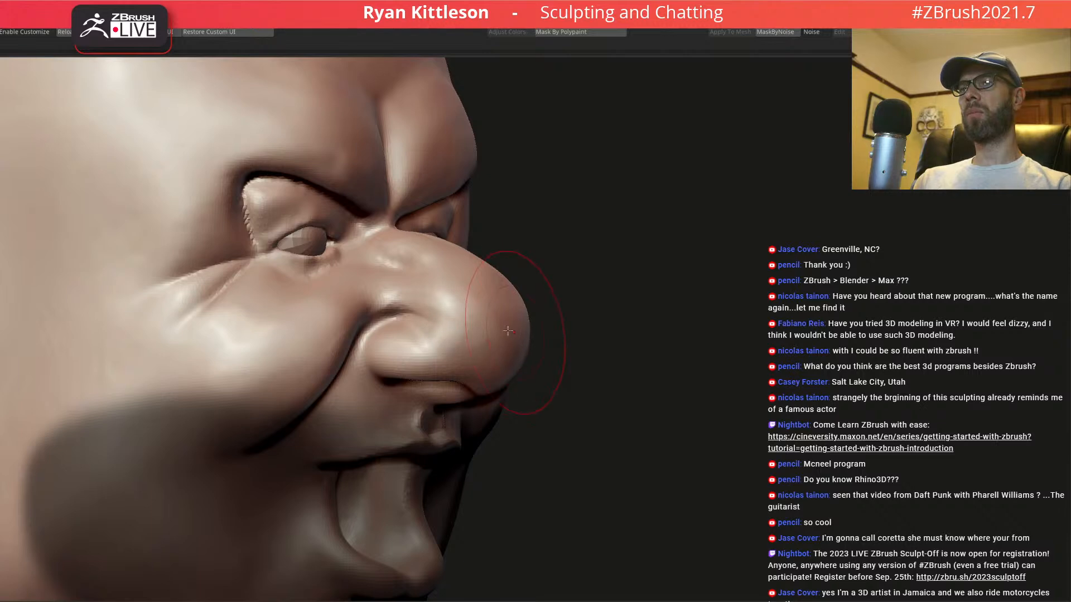
right_drag(519, 331, 483, 340)
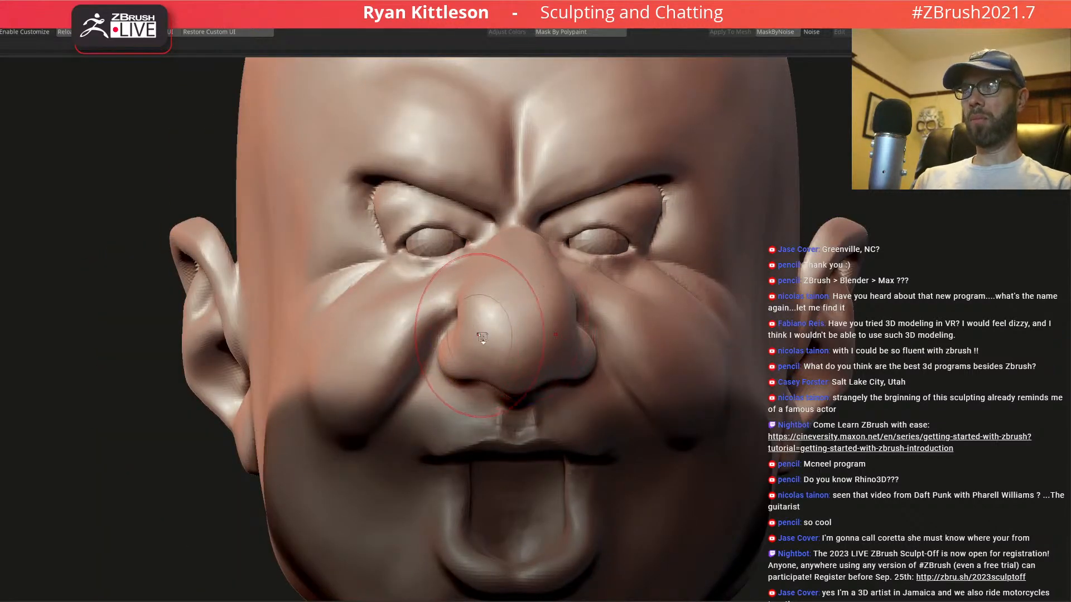
drag(468, 320, 458, 326)
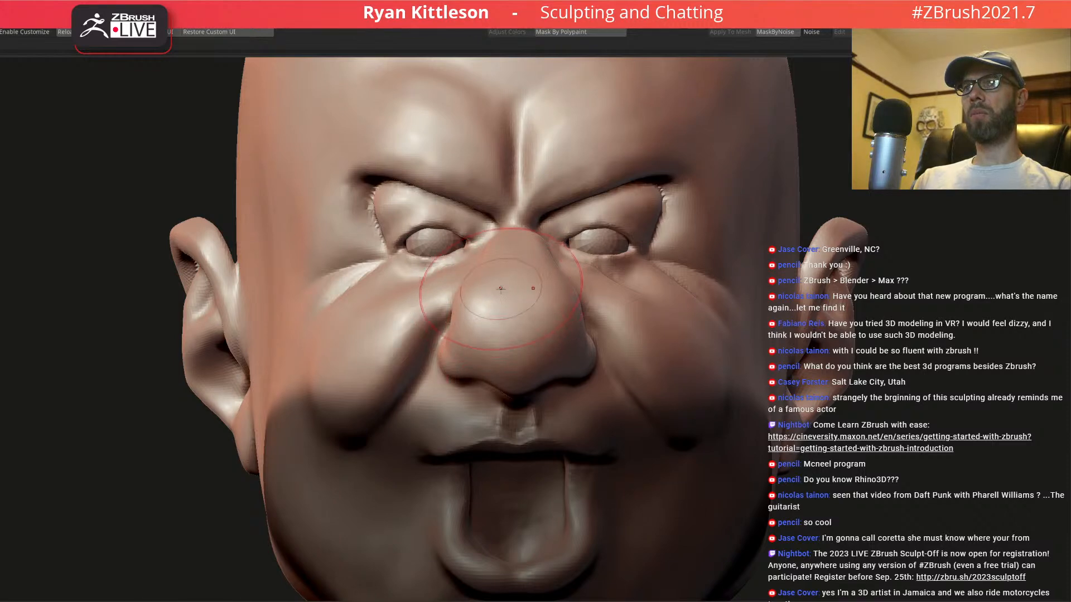
drag(506, 288, 505, 285)
- Refine the nostril's lower edge and the nose tip, and clear the mask from the lower face
right_drag(522, 321, 479, 322)
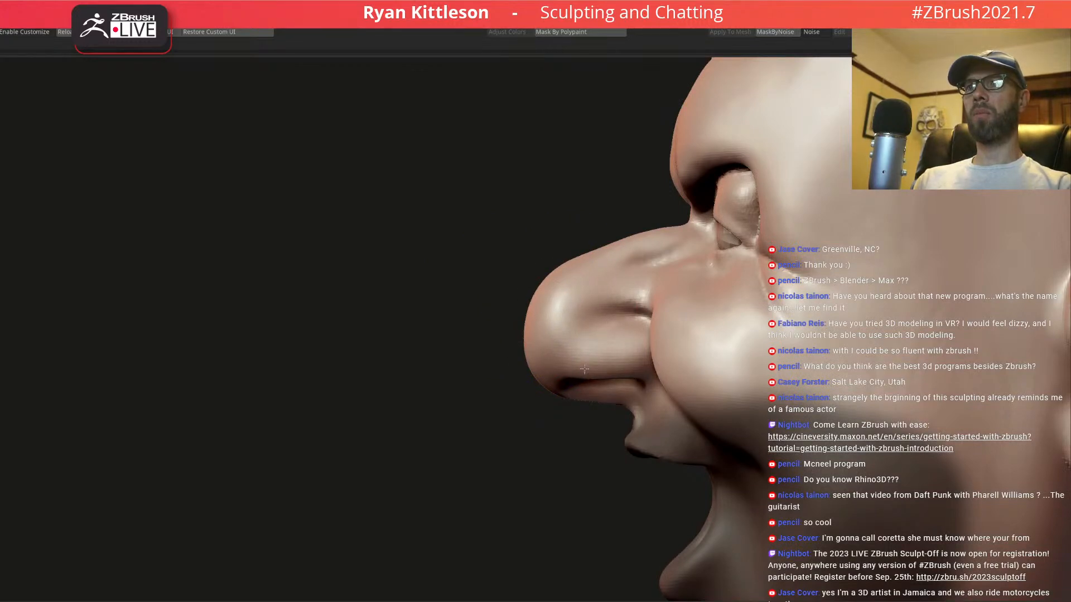
key(space)
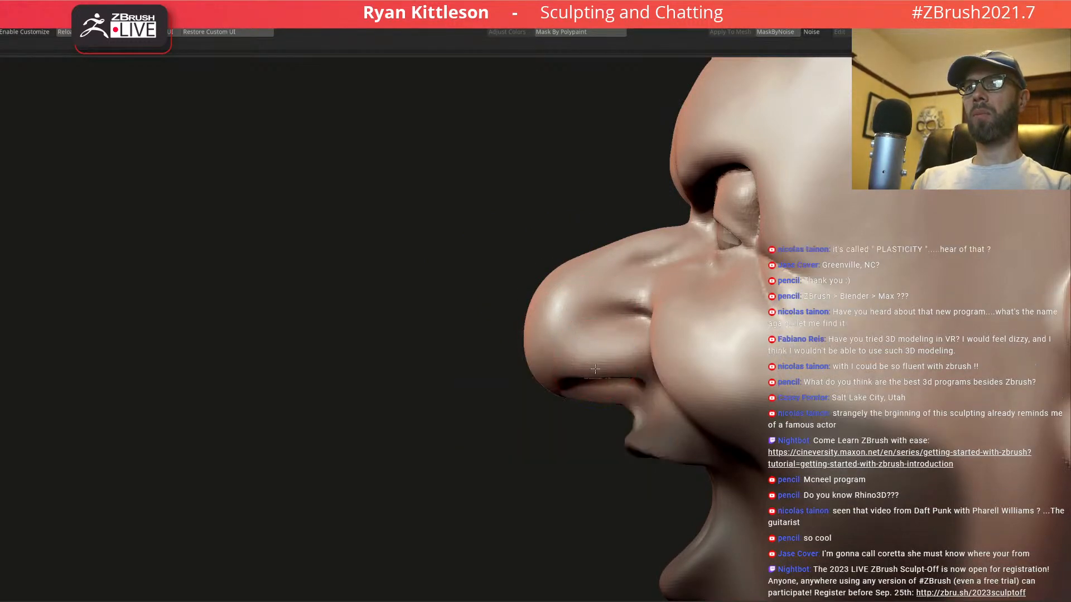
drag(588, 369, 594, 366)
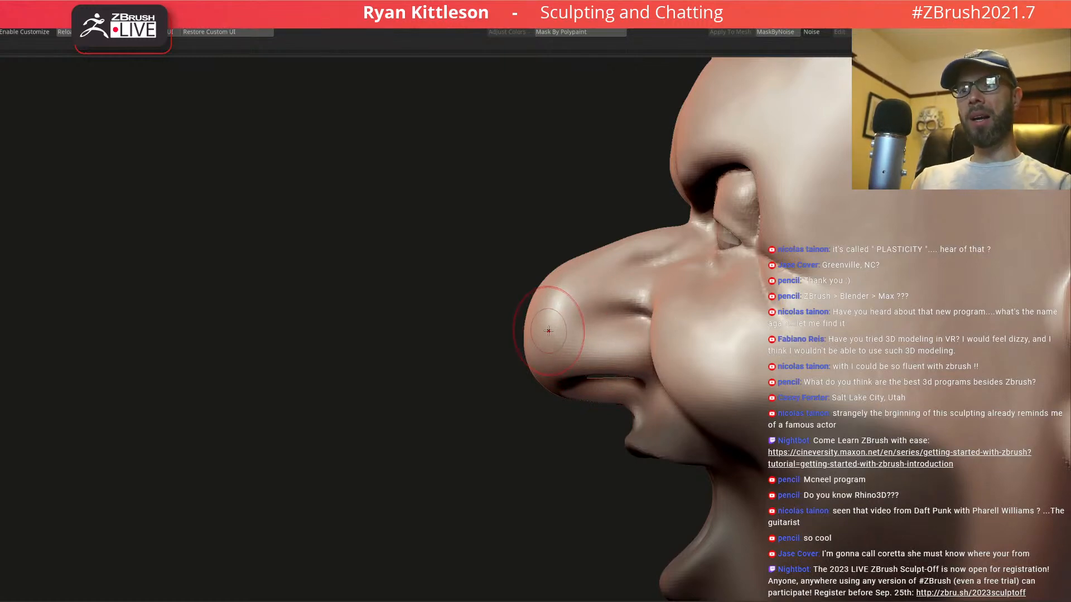
right_drag(607, 362, 566, 330)
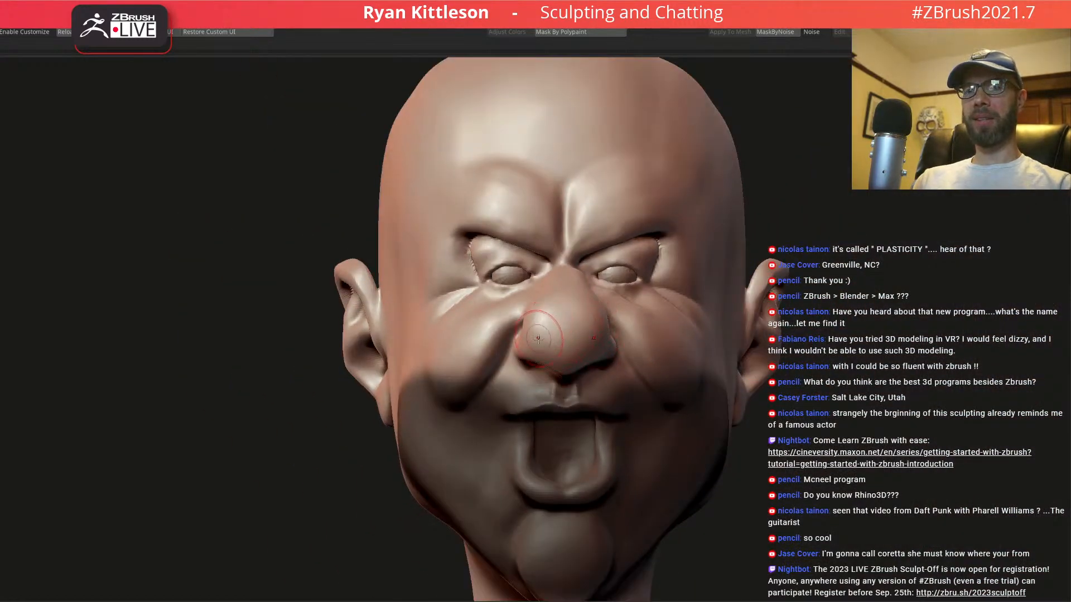
right_drag(583, 375, 576, 354)
drag(556, 341, 536, 333)
key(f)
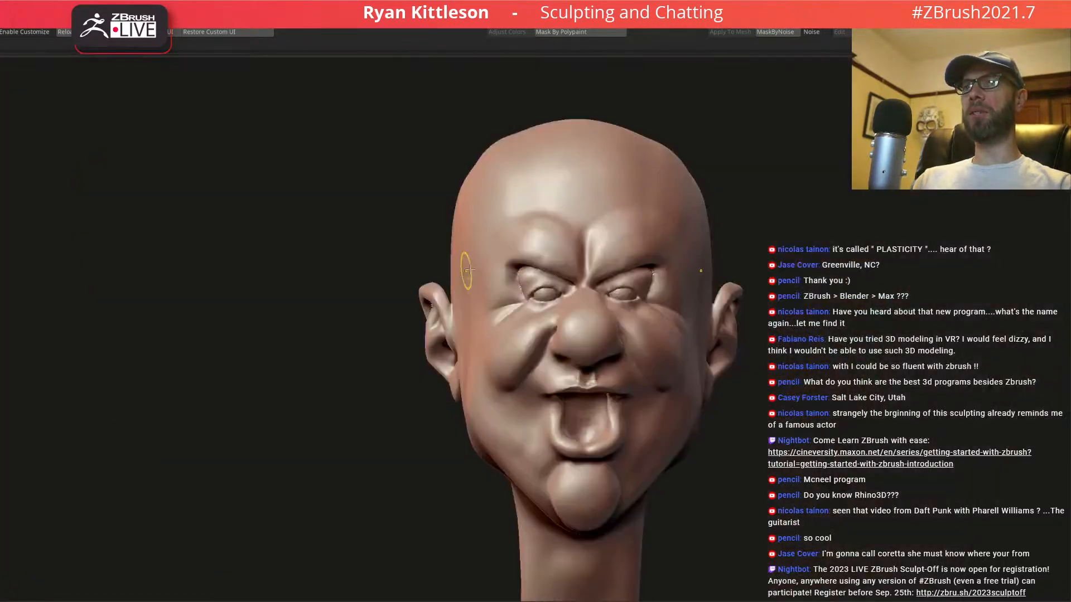
ctrl+right_drag(547, 353, 542, 383)
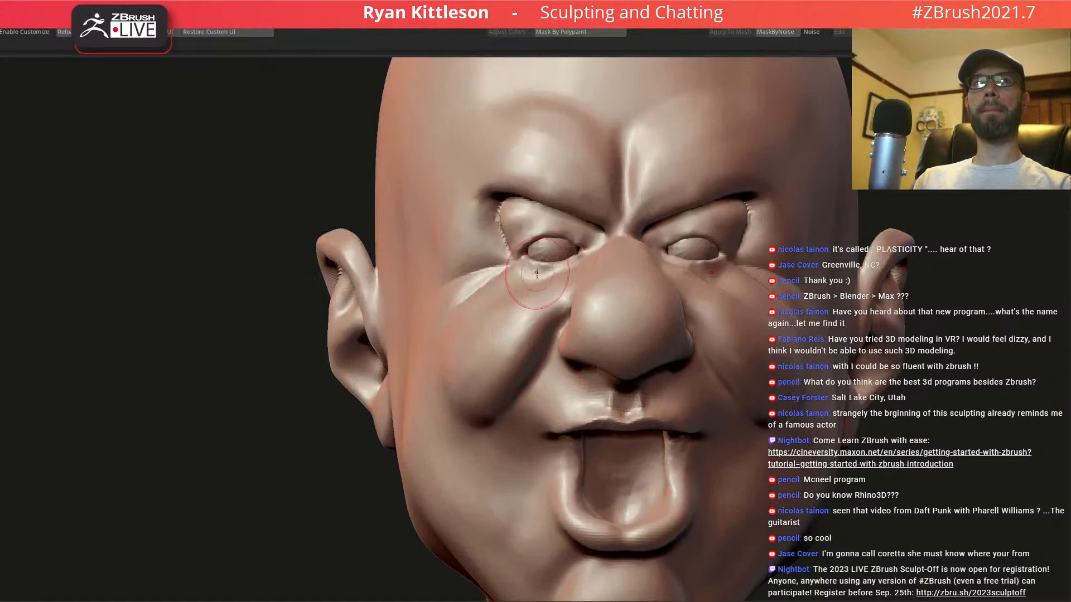
right_drag(522, 247, 533, 257)
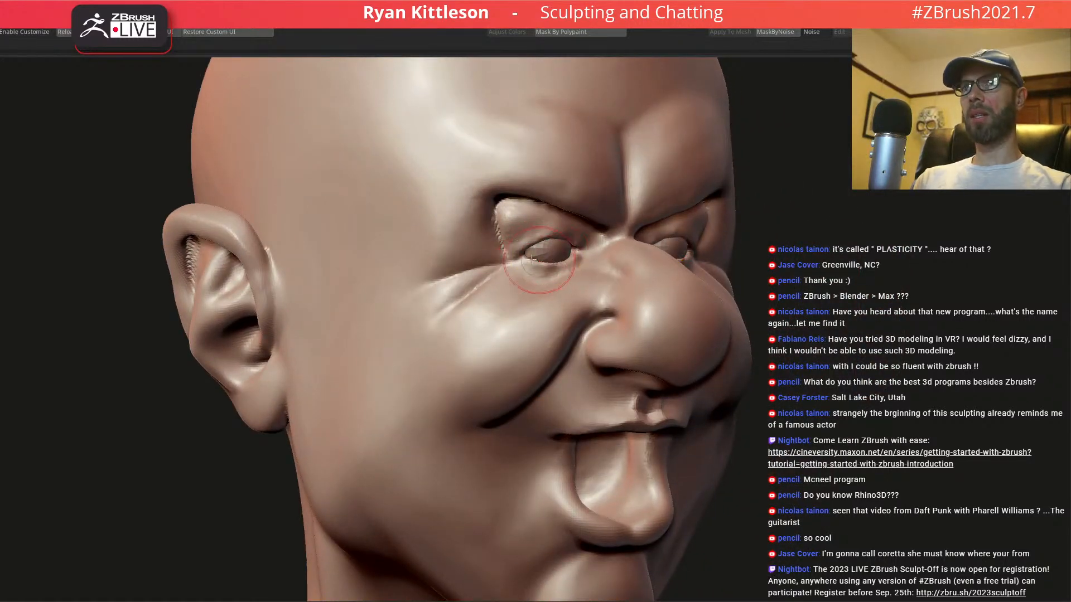
ctrl+drag(249, 454, 669, 234)
ctrl+click(413, 226)
ctrl+click(413, 226)
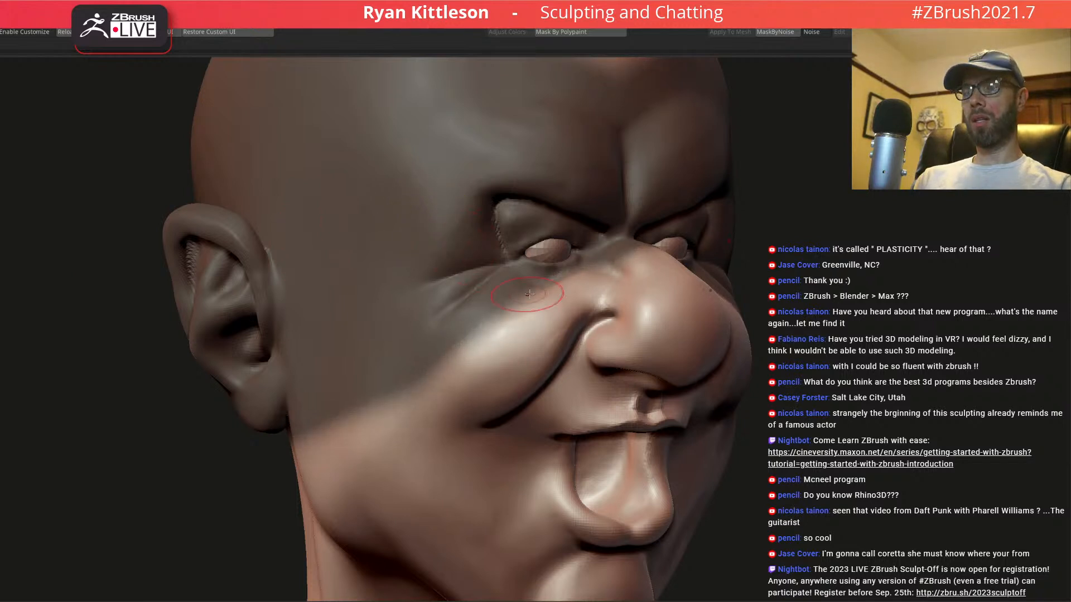
key(ctrl+shift+a)
- Resize the Move brush and push the upper cheek up toward the lower eyelid and nose bridge
key(space)
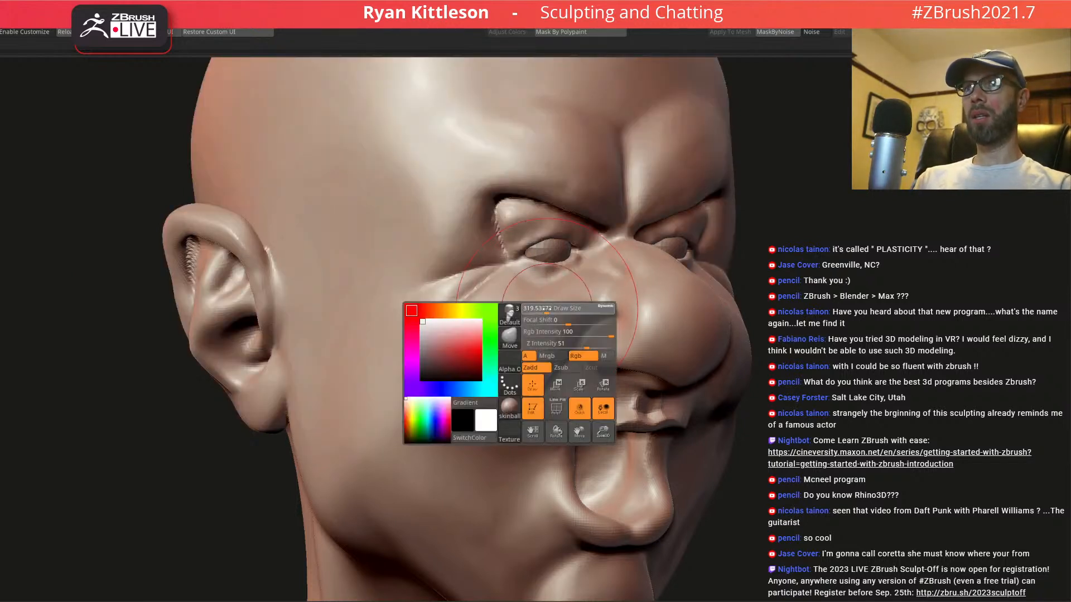
right_drag(538, 327, 527, 318)
drag(547, 316, 539, 308)
mouse_move(538, 308)
right_down()
mouse_move(564, 315)
mouse_move(550, 308)
right_up()
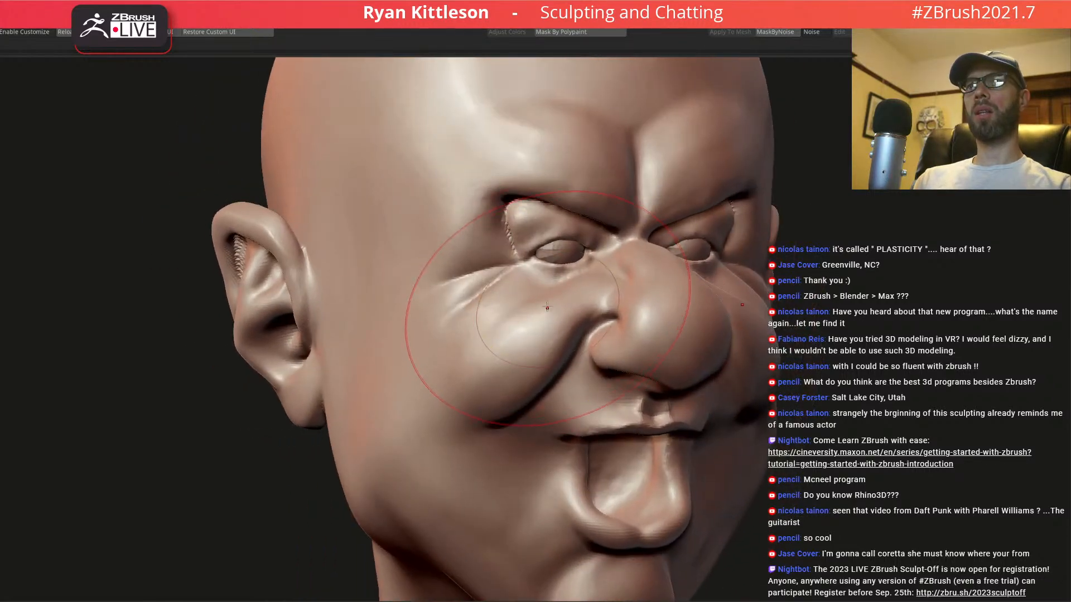
key(space)
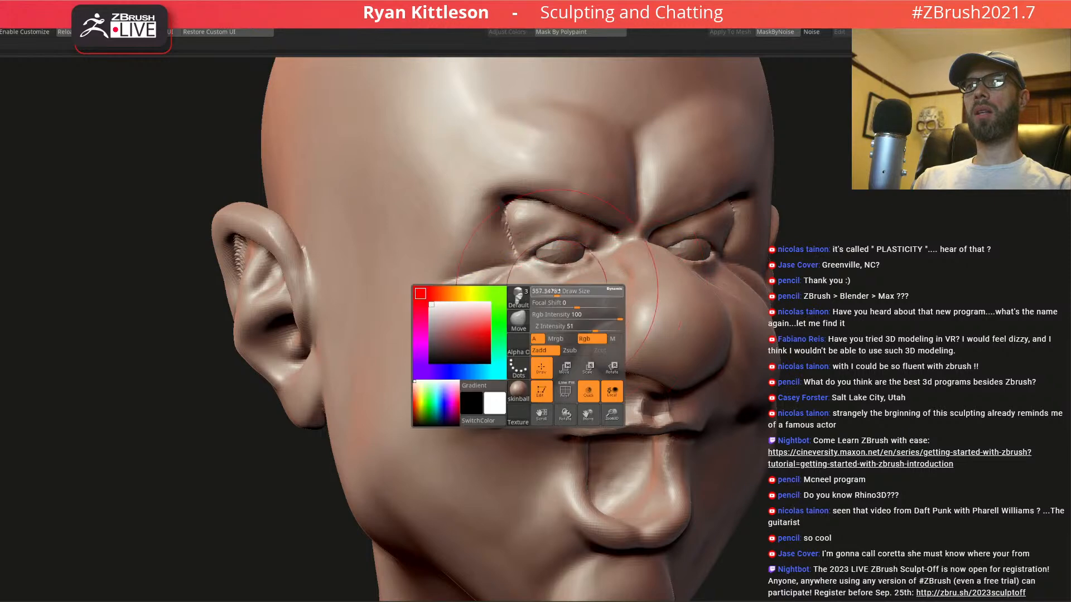
key(space)
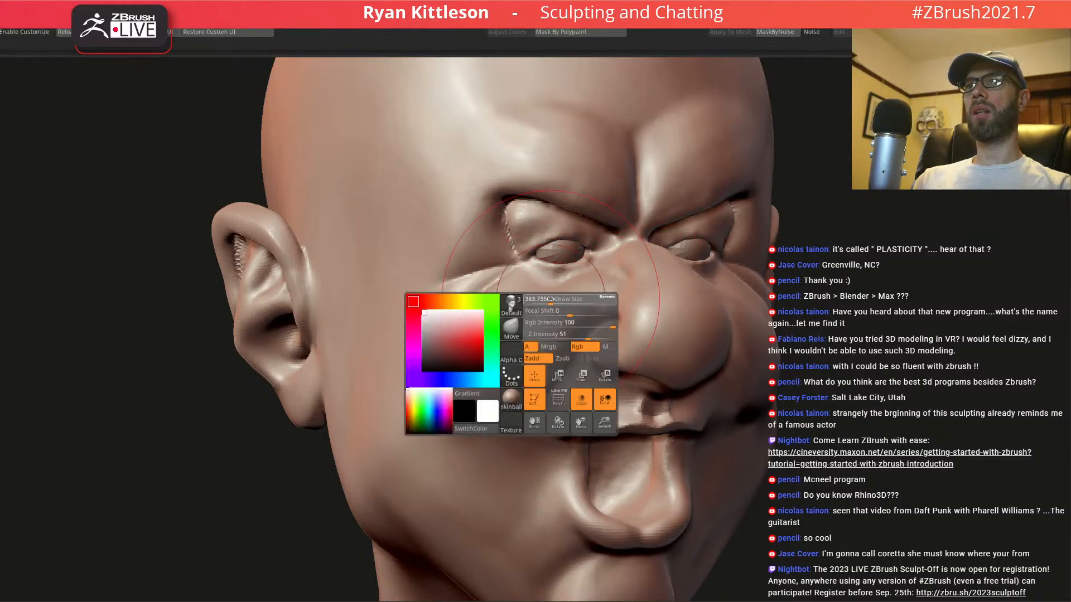
right_drag(549, 298, 556, 292)
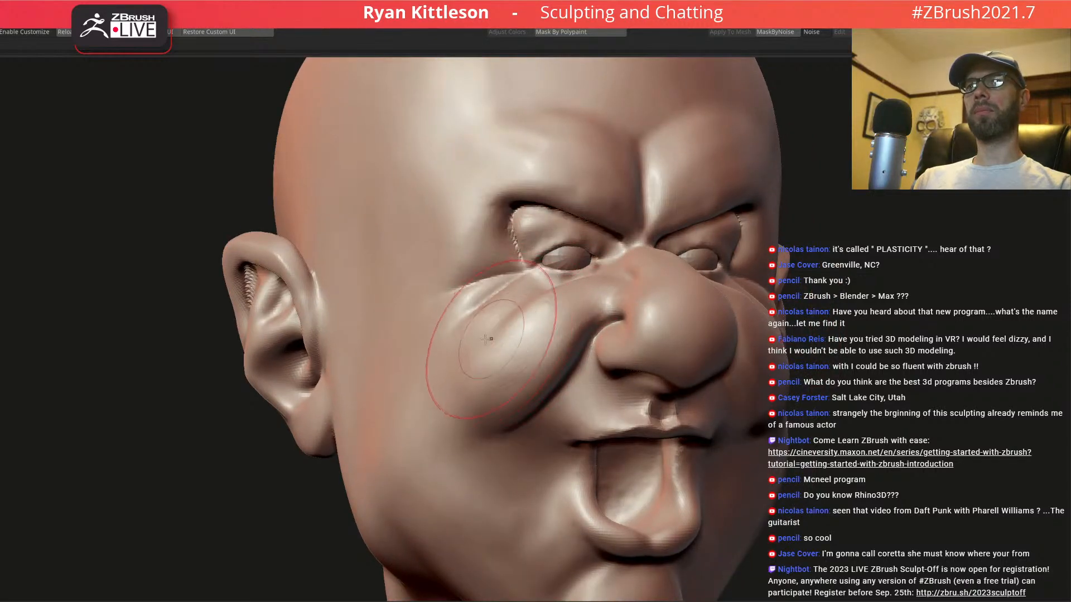
- Round out the cheek into a fuller bulge and adjust its lower edge above the jaw
right_drag(495, 341, 491, 354)
mouse_move(520, 307)
right_down()
mouse_move(530, 307)
mouse_move(531, 342)
right_up()
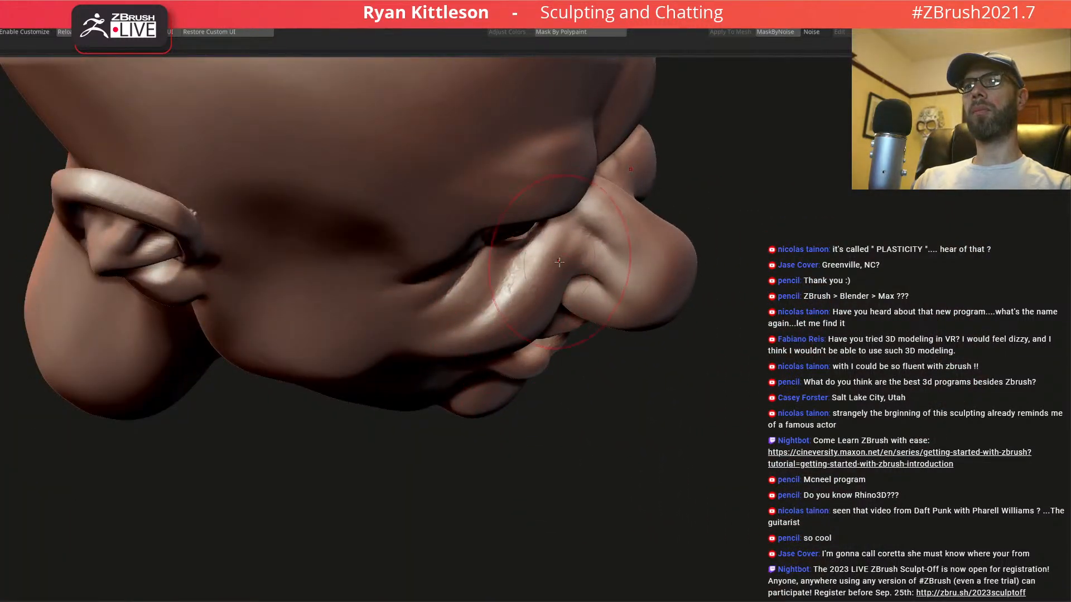
right_drag(534, 310, 502, 315)
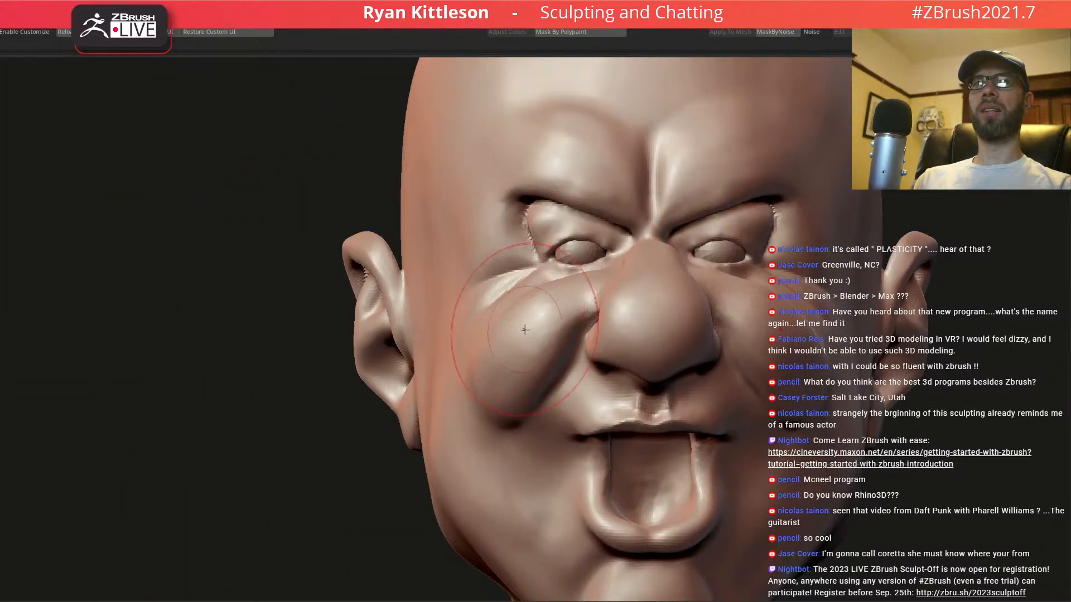
mouse_move(509, 341)
right_down()
mouse_move(501, 368)
mouse_move(490, 357)
right_up()
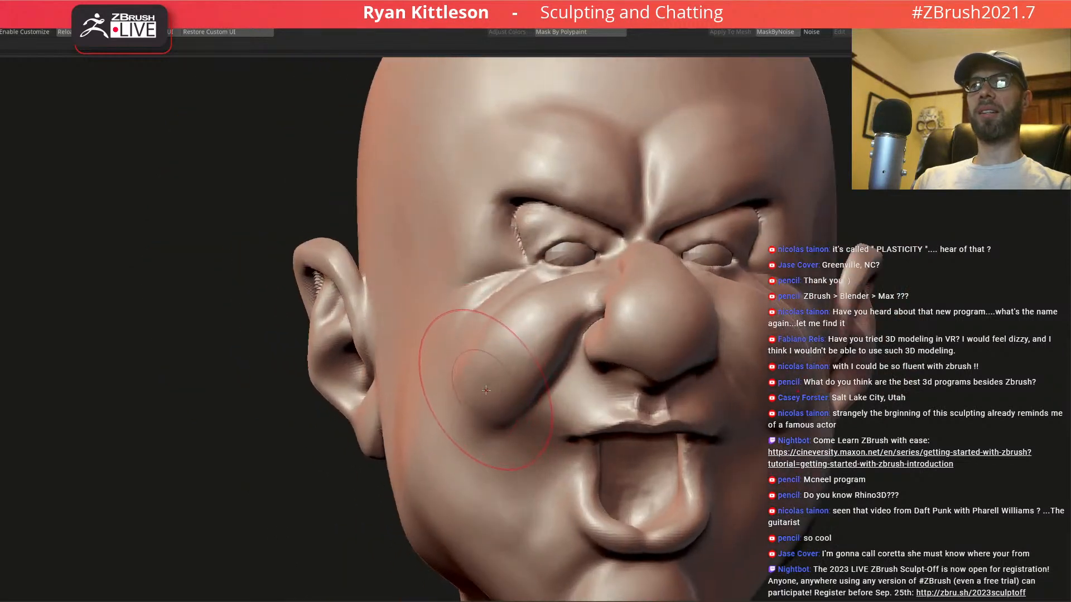
key(space)
mouse_move(503, 462)
mouse_down()
mouse_move(508, 495)
mouse_move(534, 519)
mouse_move(510, 430)
mouse_up()
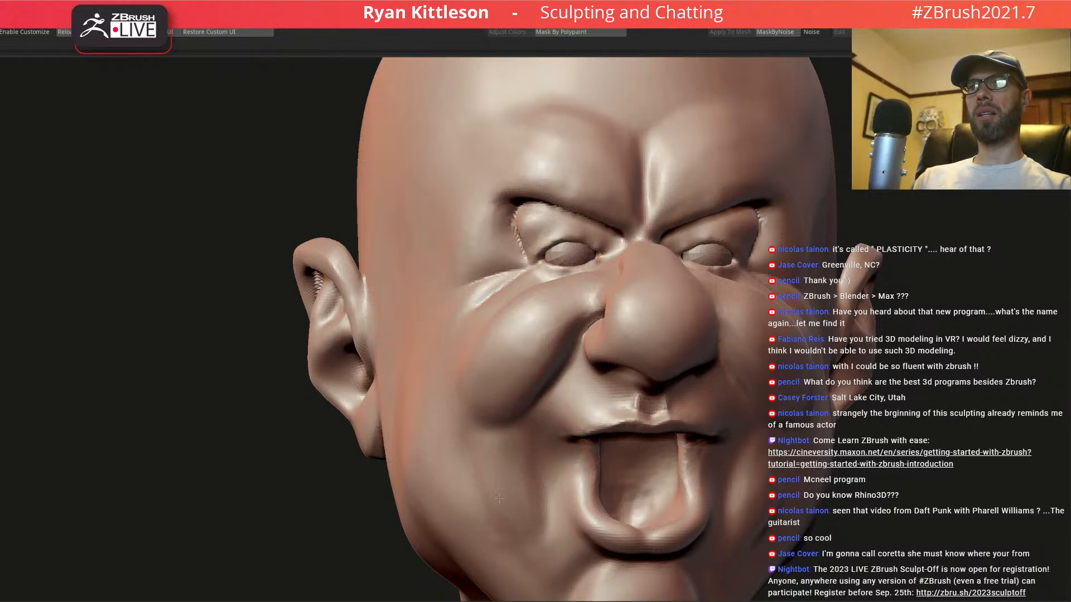
- Sculpt vertical skin folds below the cheeks, beside the mouth corners
right_drag(534, 490, 542, 473)
mouse_move(506, 530)
right_down()
mouse_move(618, 472)
mouse_move(390, 406)
right_up()
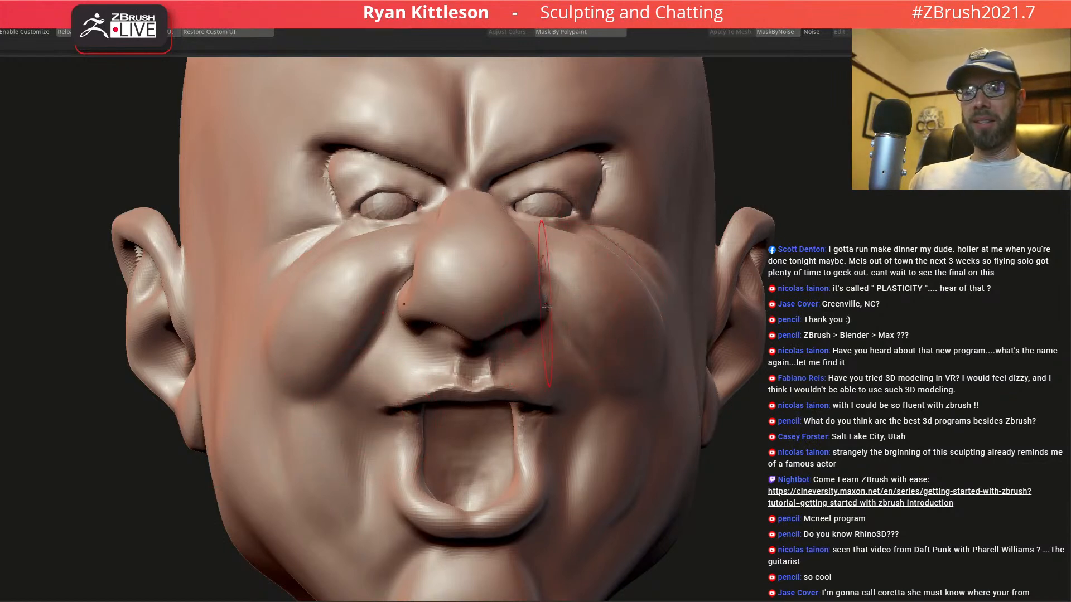
alt+right_drag(465, 370, 466, 274)
mouse_move(393, 319)
right_down()
mouse_move(416, 323)
mouse_move(398, 329)
right_up()
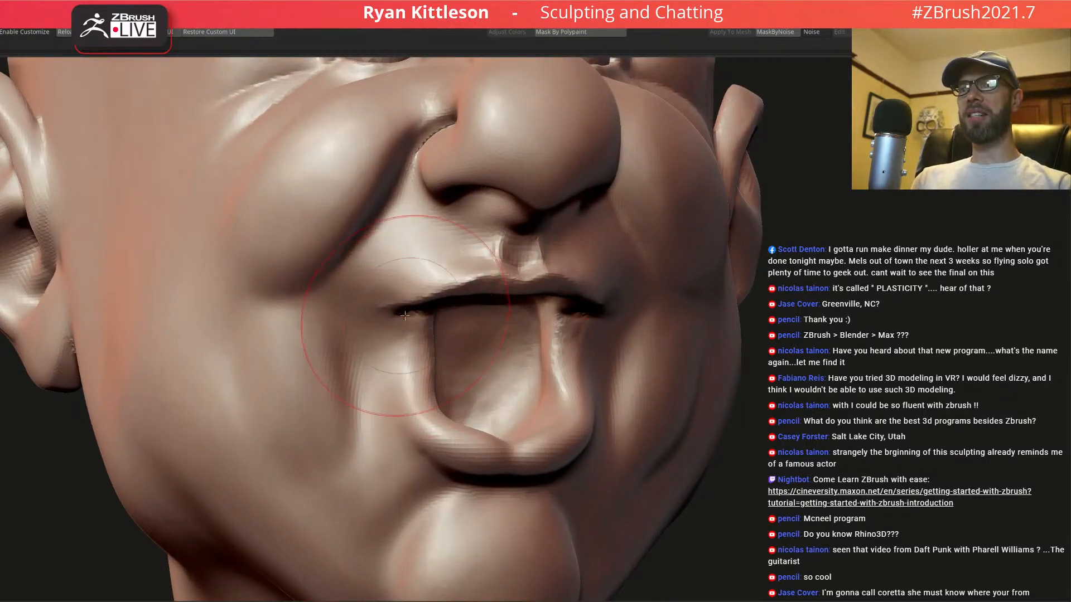
right_drag(480, 316, 377, 309)
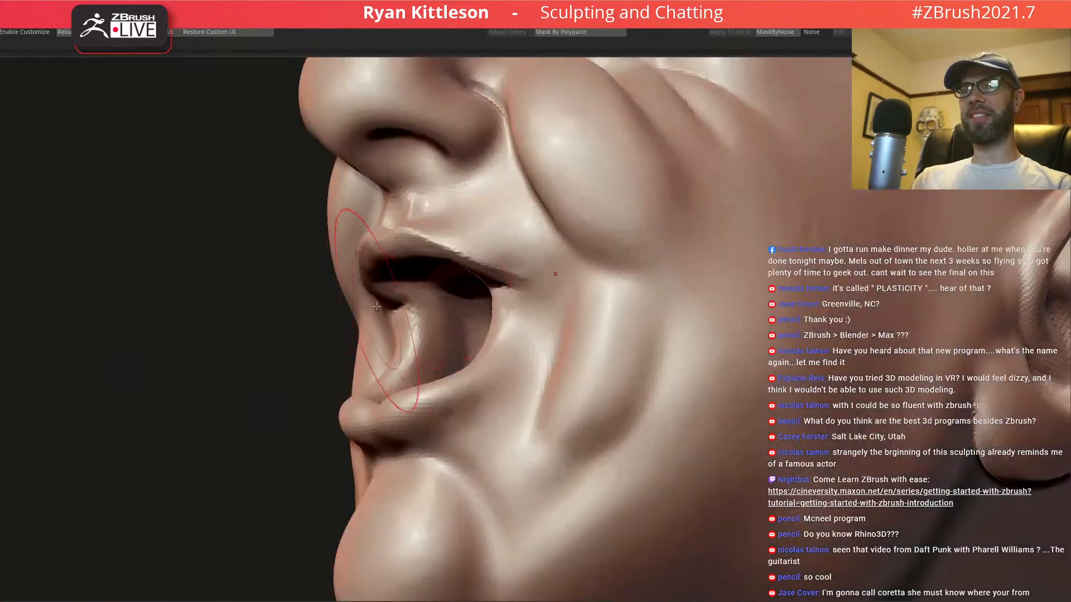
right_drag(336, 279, 435, 226)
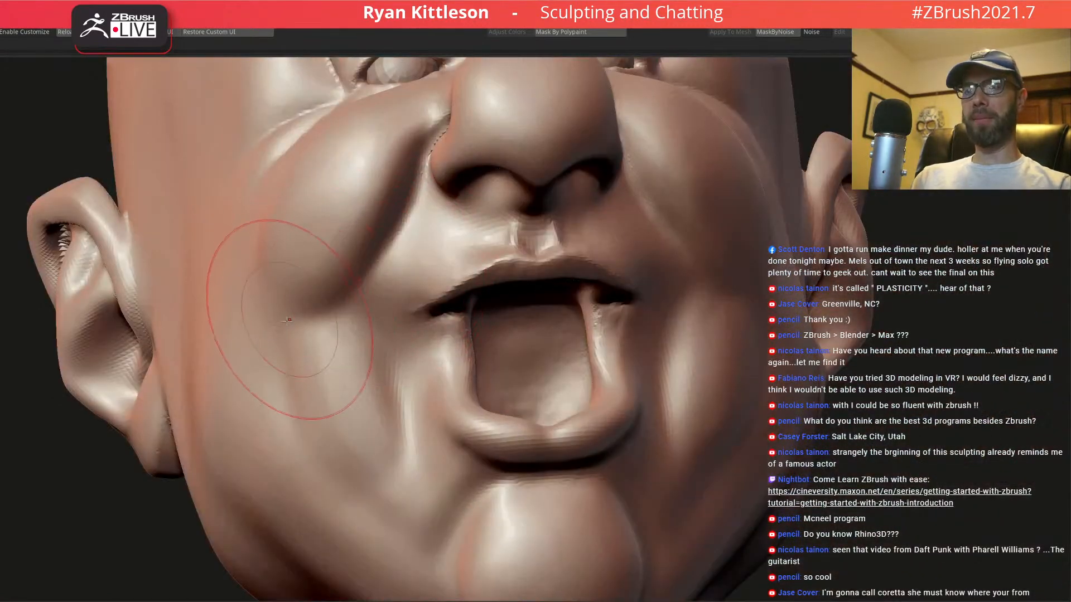
mouse_move(291, 295)
right_down()
mouse_move(326, 291)
mouse_move(332, 308)
mouse_move(294, 304)
right_up()
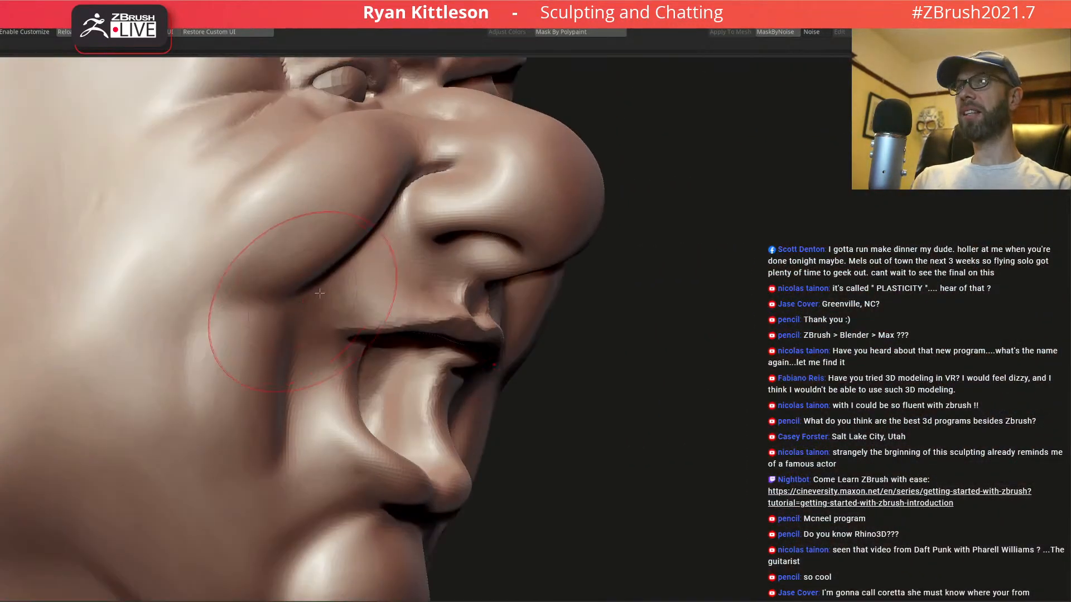
- Carve a long crease down the outer cheek from the end of the smile fold towards the jaw
key(space)
mouse_move(308, 266)
mouse_down()
mouse_move(317, 266)
mouse_move(306, 270)
mouse_up()
right_drag(306, 271, 392, 240)
right_drag(349, 278, 325, 287)
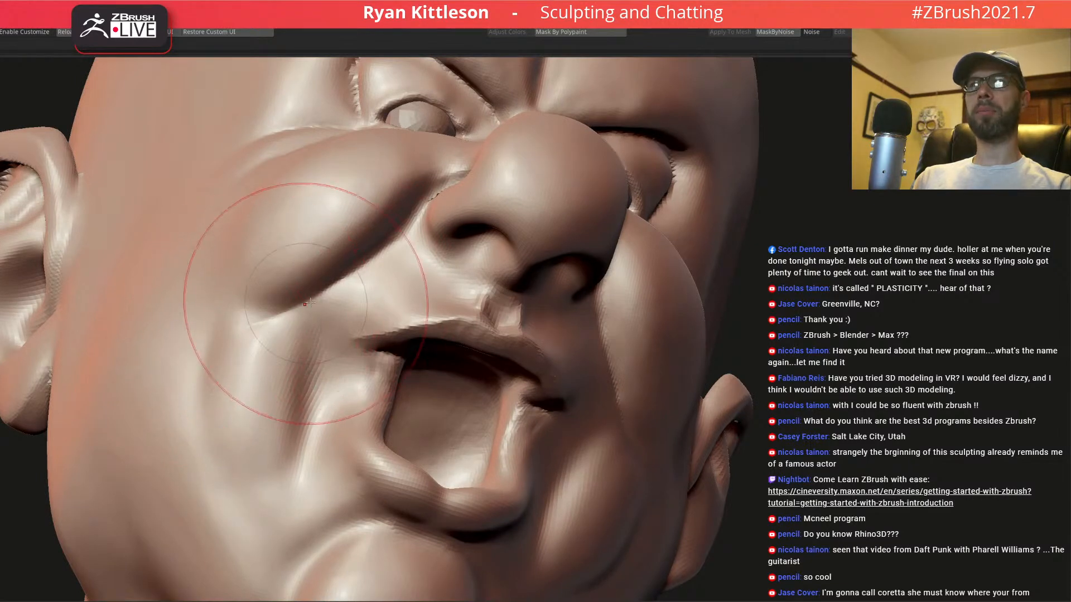
mouse_move(255, 322)
right_down()
mouse_move(195, 327)
mouse_move(273, 340)
mouse_move(278, 351)
mouse_move(206, 341)
right_up()
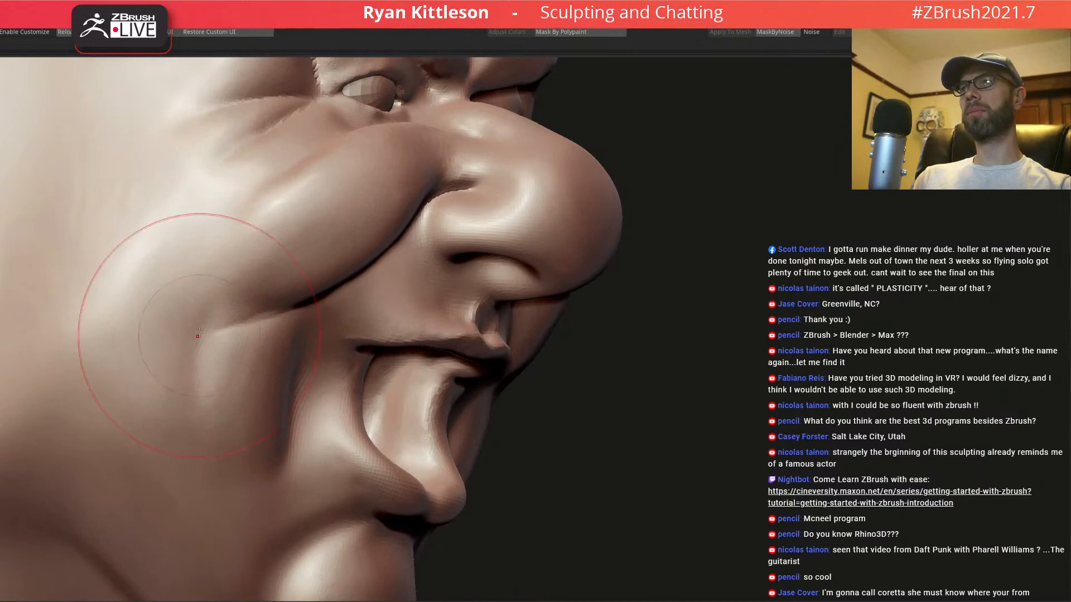
drag(203, 331, 242, 578)
drag(201, 329, 228, 570)
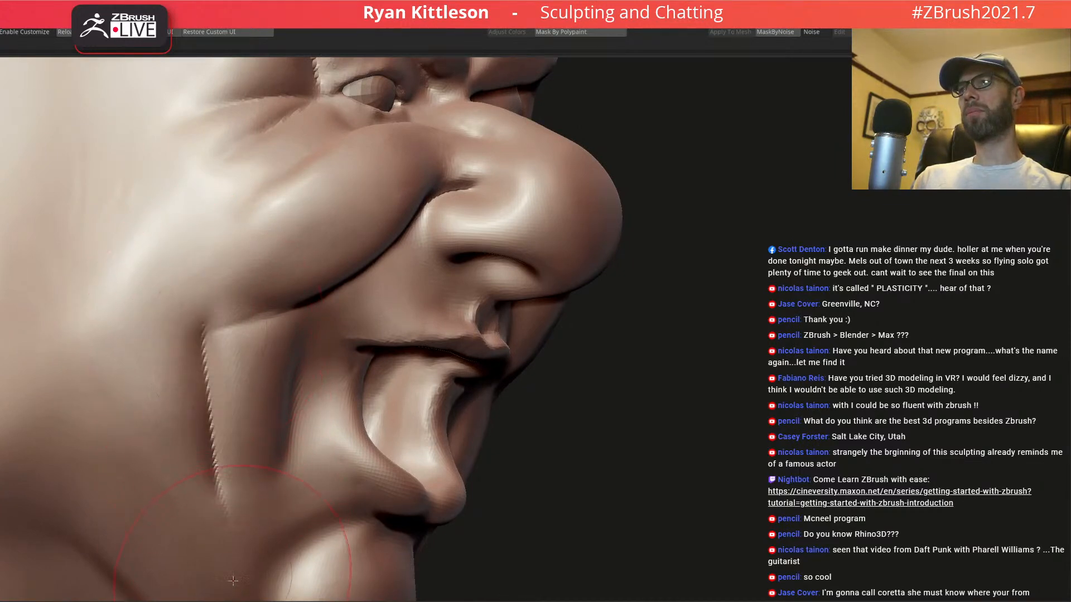
- Set the crease brush's draw size to about 171 and define the lower eyelid rim from the inner to the outer eye corner
ctrl+right_drag(237, 442, 242, 207)
mouse_move(259, 311)
right_down()
mouse_move(227, 311)
mouse_move(245, 296)
right_up()
right_drag(312, 348, 373, 335)
ctrl+right_drag(373, 335, 331, 369)
alt+right_drag(256, 284, 262, 352)
ctrl+right_drag(334, 247, 390, 335)
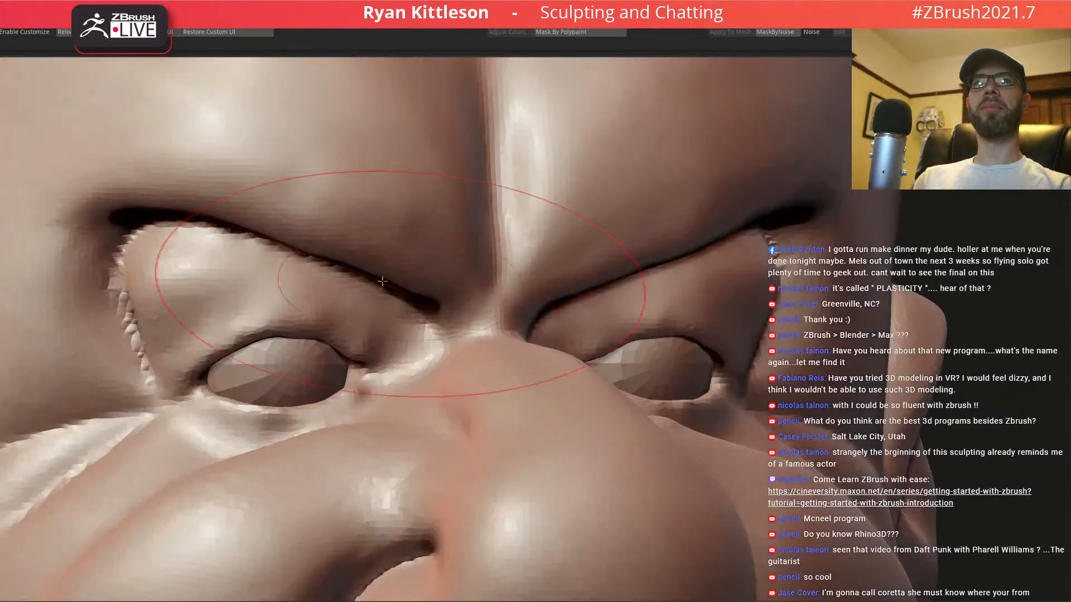
key(space)
drag(409, 357, 406, 357)
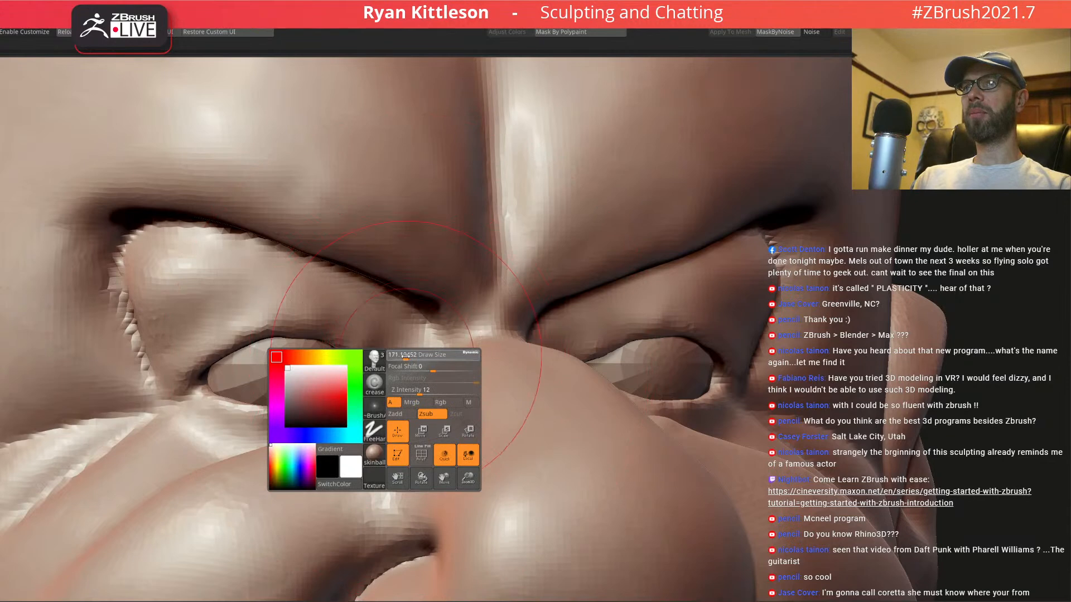
mouse_move(402, 357)
right_down()
mouse_move(366, 369)
mouse_move(444, 370)
right_up()
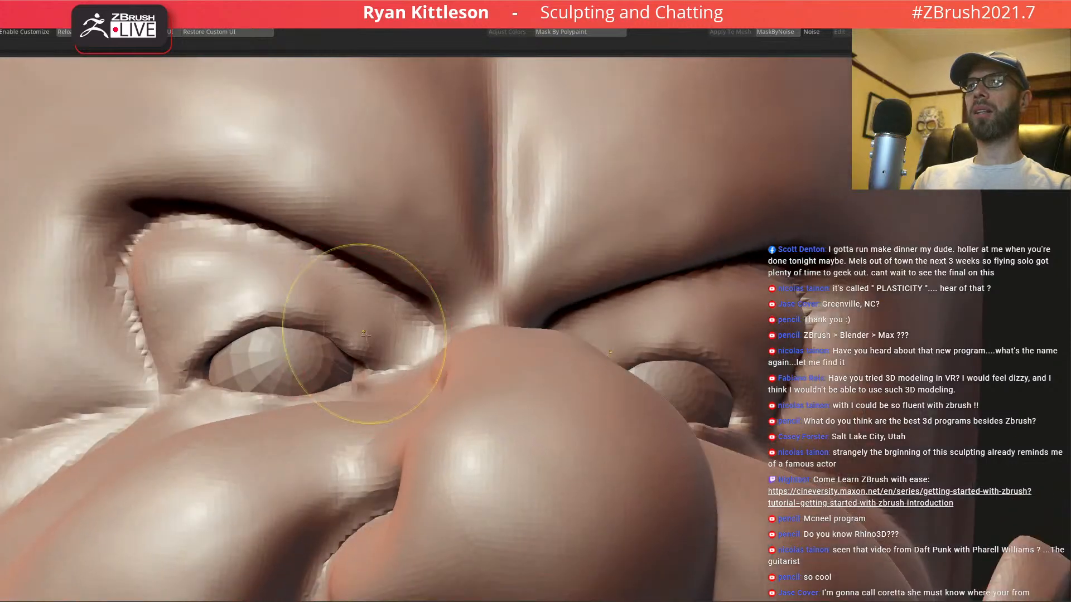
ctrl+right_drag(358, 318, 378, 337)
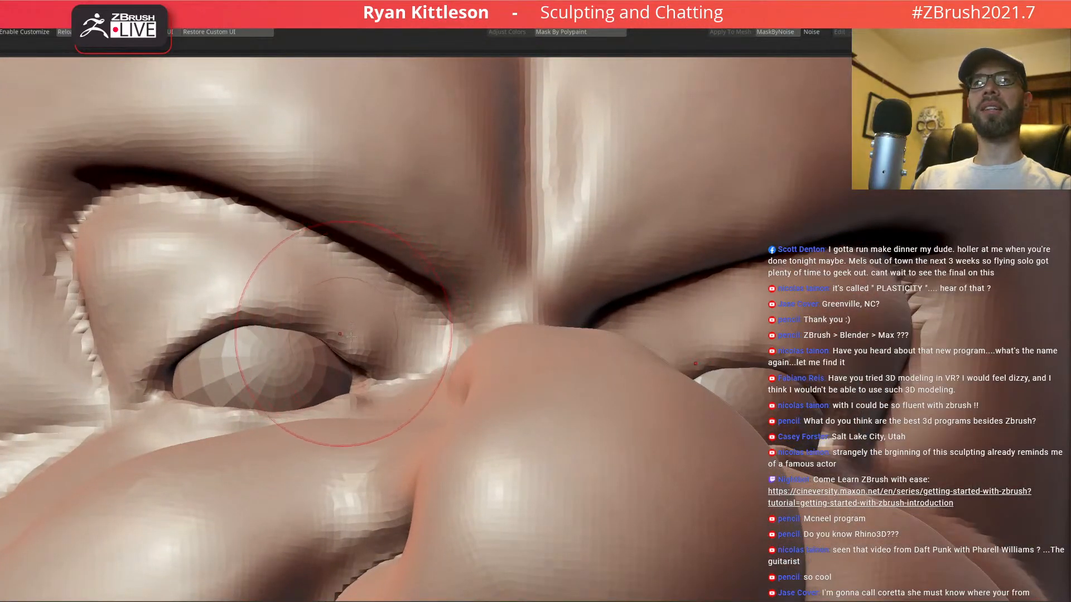
mouse_move(378, 374)
mouse_down()
mouse_move(352, 343)
mouse_move(304, 324)
mouse_move(234, 315)
mouse_move(147, 363)
mouse_move(145, 385)
mouse_up()
right_drag(204, 348, 204, 430)
drag(167, 387, 172, 393)
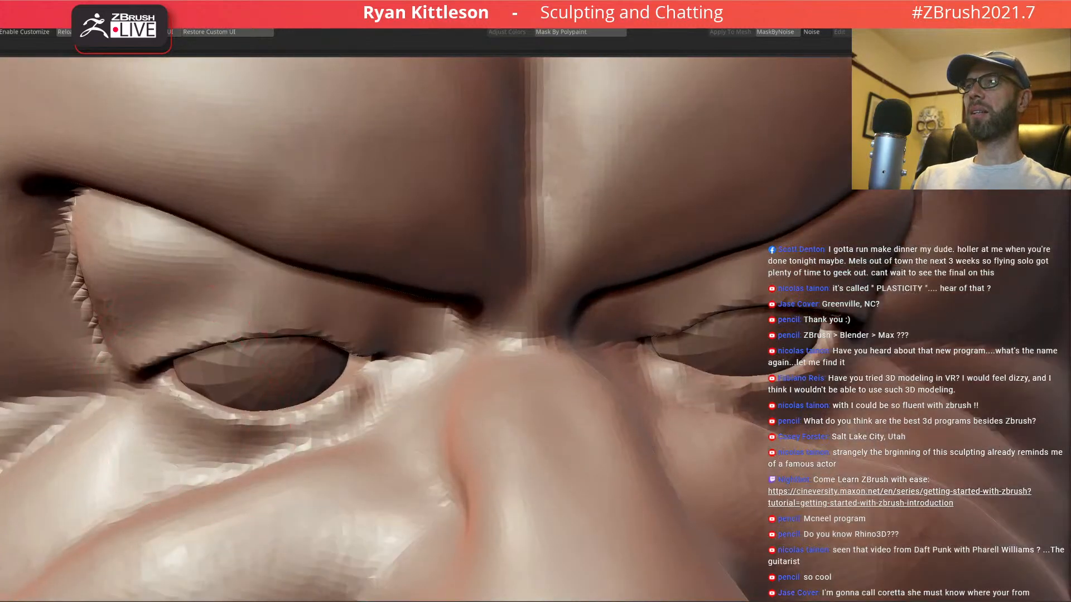
mouse_move(249, 424)
mouse_down()
mouse_move(335, 410)
mouse_move(377, 373)
mouse_up()
- Mask the upper and lower eyelids together with the area directly beneath the eye
mouse_move(349, 377)
right_down()
mouse_move(346, 390)
mouse_move(352, 358)
mouse_move(486, 398)
right_up()
key(f)
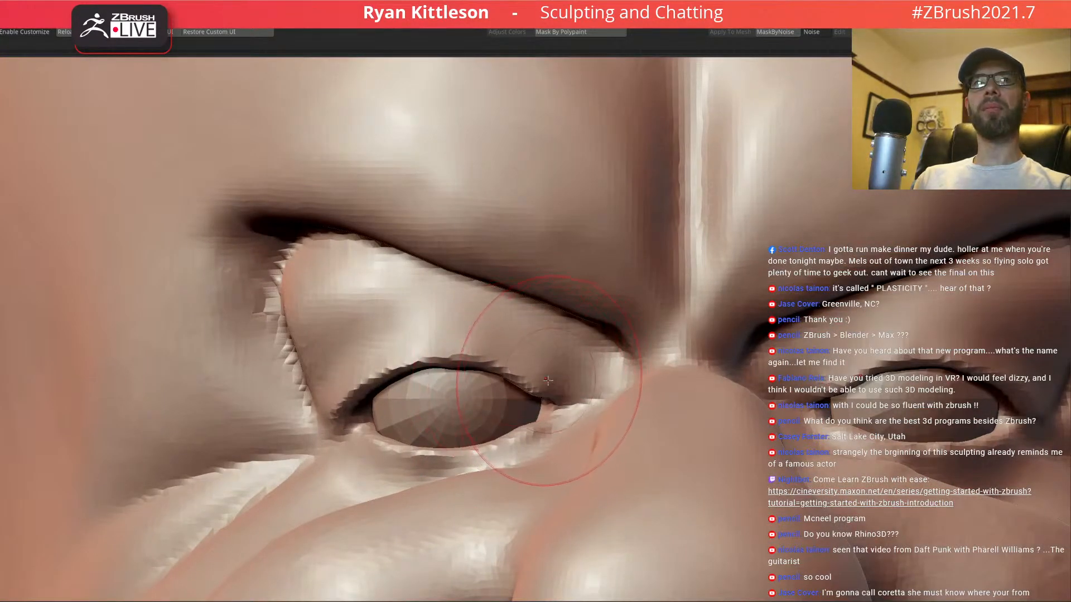
mouse_move(513, 347)
mouse_down()
mouse_move(449, 336)
mouse_move(357, 362)
mouse_move(319, 412)
mouse_up()
mouse_move(371, 329)
right_down()
mouse_move(484, 344)
mouse_move(487, 329)
mouse_move(553, 428)
right_up()
mouse_move(556, 435)
ctrl+mouse_down()
mouse_move(522, 387)
mouse_move(462, 370)
mouse_move(344, 383)
mouse_move(292, 445)
ctrl+mouse_up()
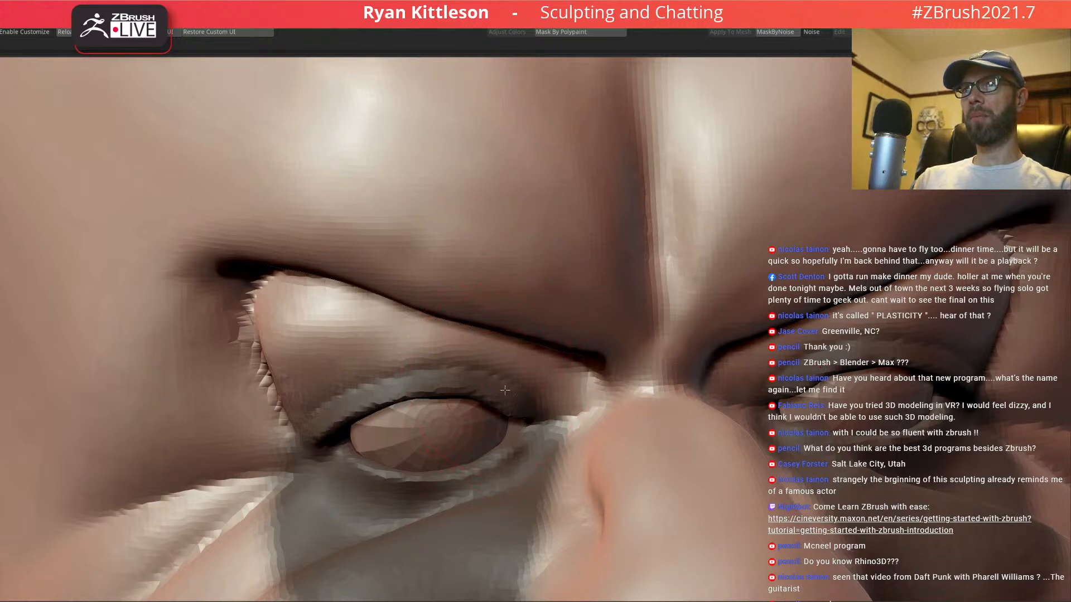
- Carve the upper eyelid crease along the mask's upper edge from the inner to the outer eye corner
key(space)
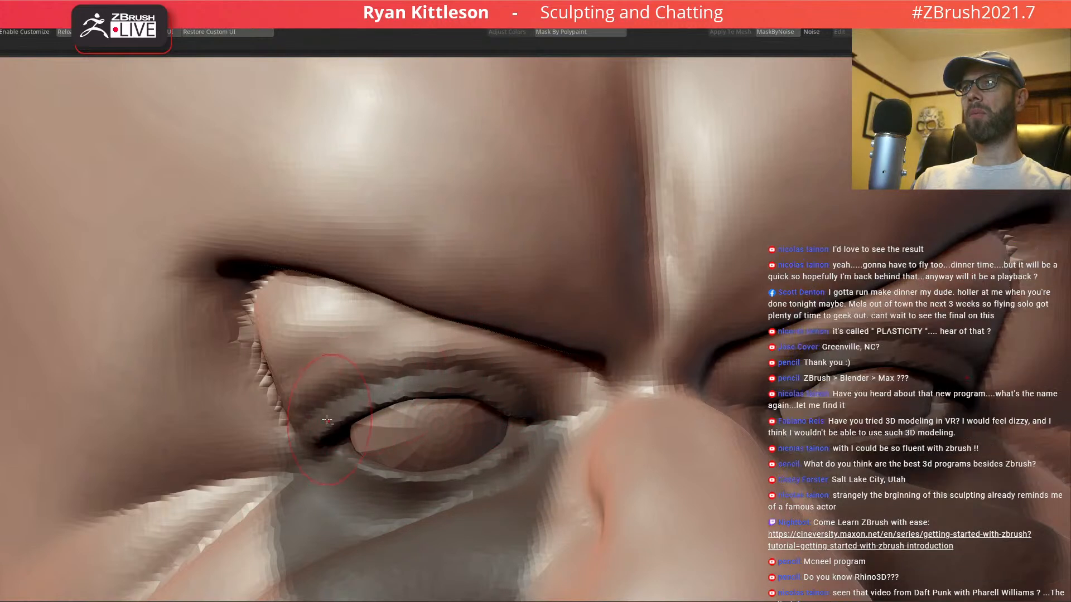
drag(377, 393, 368, 390)
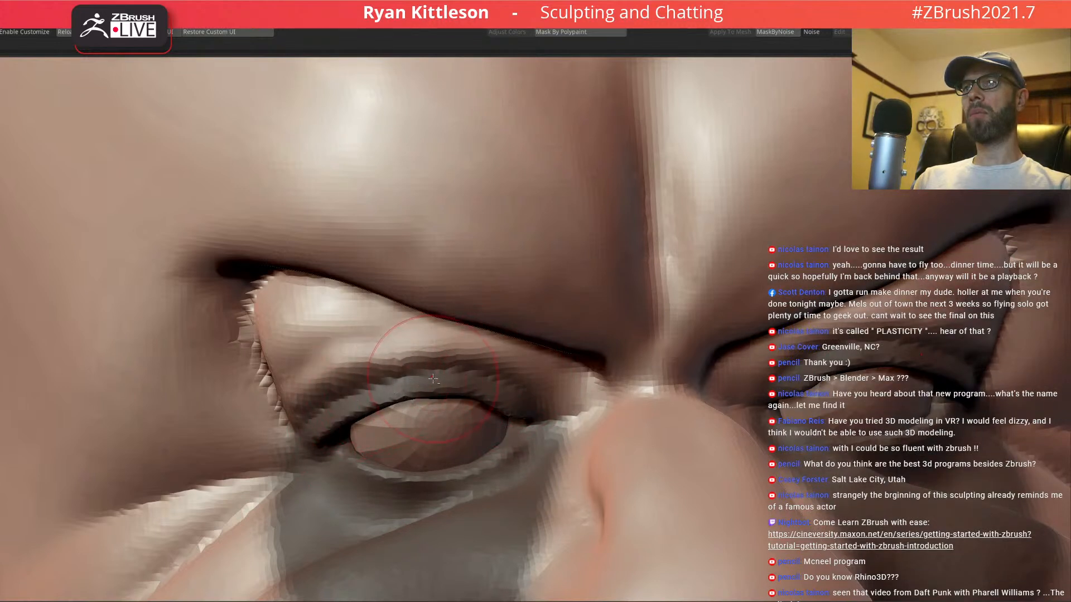
right_drag(498, 377, 506, 392)
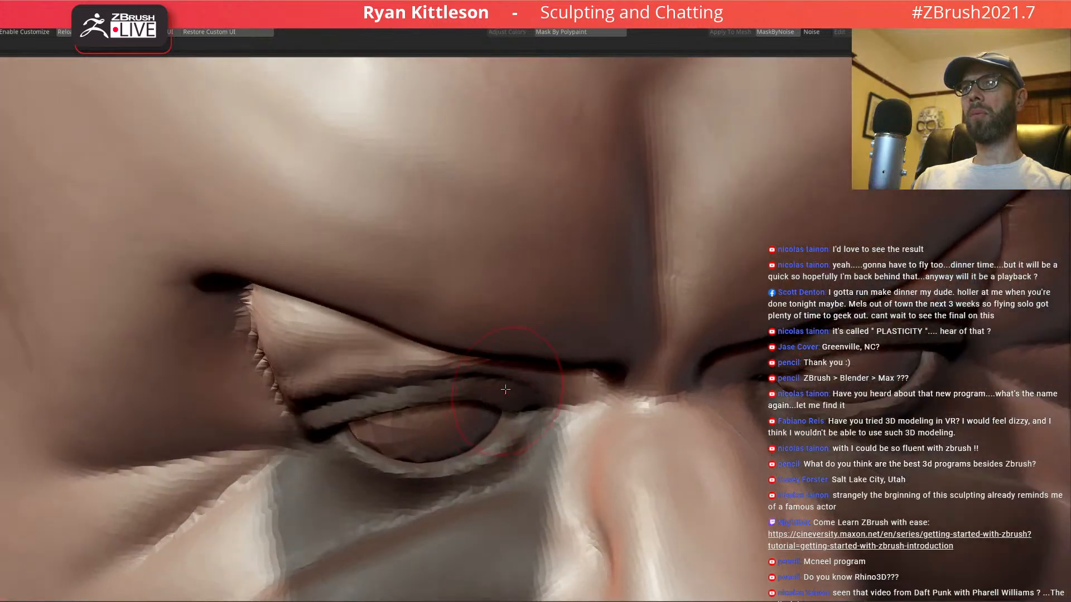
drag(504, 402, 349, 416)
right_drag(349, 417, 303, 438)
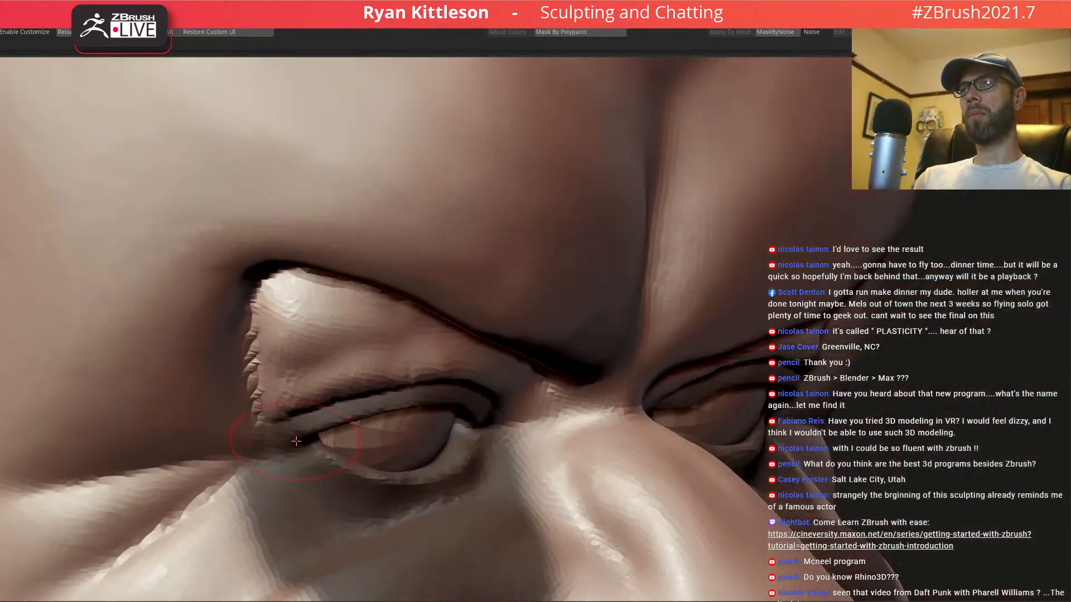
drag(331, 415, 480, 385)
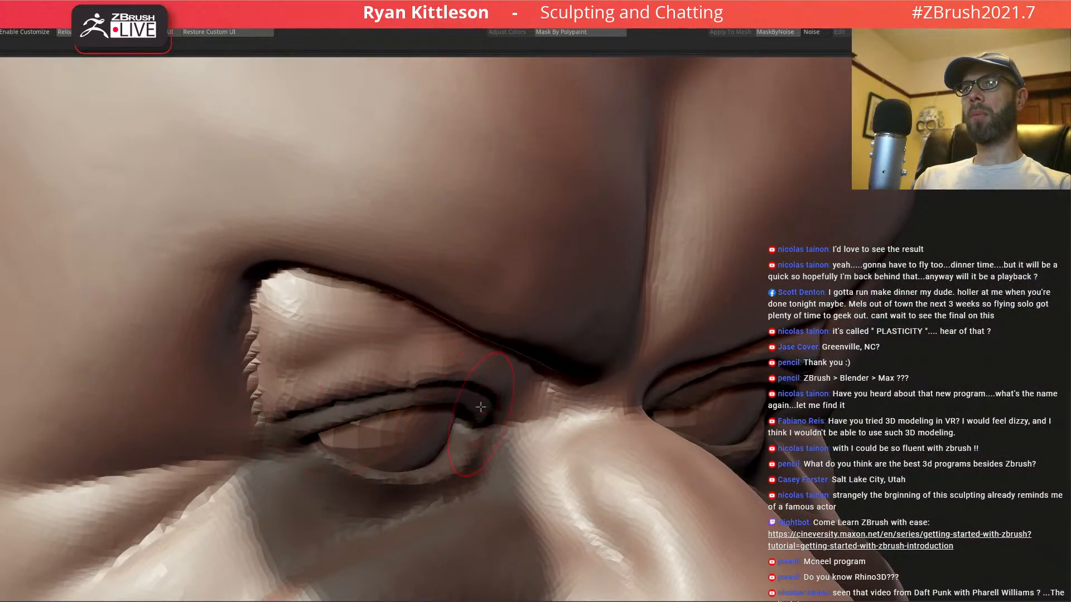
right_drag(479, 385, 489, 389)
- Refine the inner corner of the eye, shaping the tear duct and the folds beside it with a smaller brush
ctrl+right_drag(414, 344, 410, 290)
right_drag(484, 351, 514, 368)
ctrl+right_drag(438, 365, 446, 430)
alt+right_drag(502, 294, 427, 369)
mouse_move(525, 281)
right_down()
mouse_move(496, 328)
mouse_move(530, 313)
right_up()
key(space)
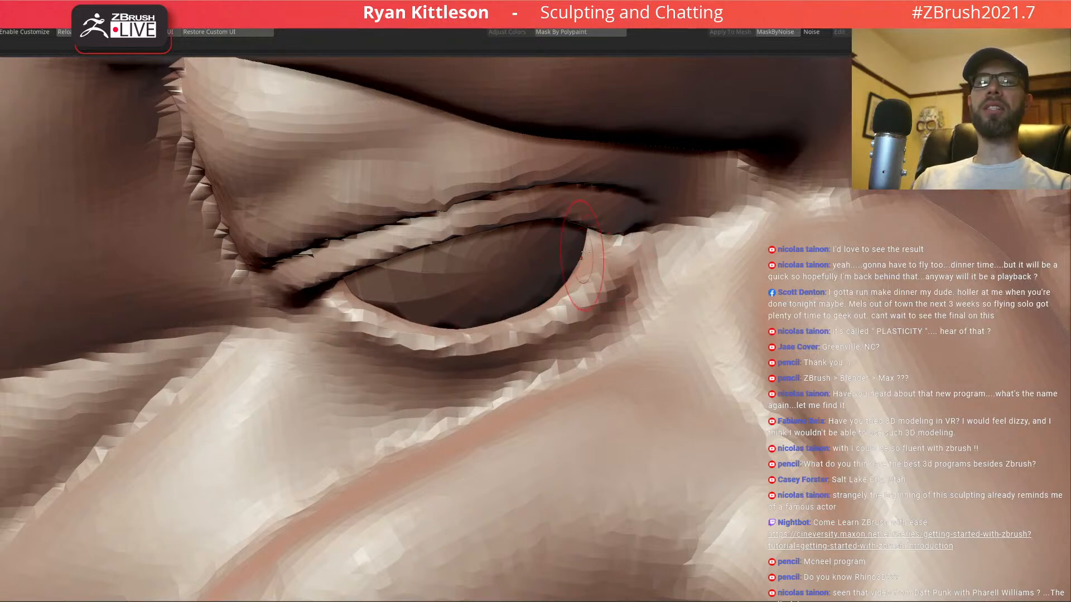
right_drag(618, 271, 639, 264)
key(space)
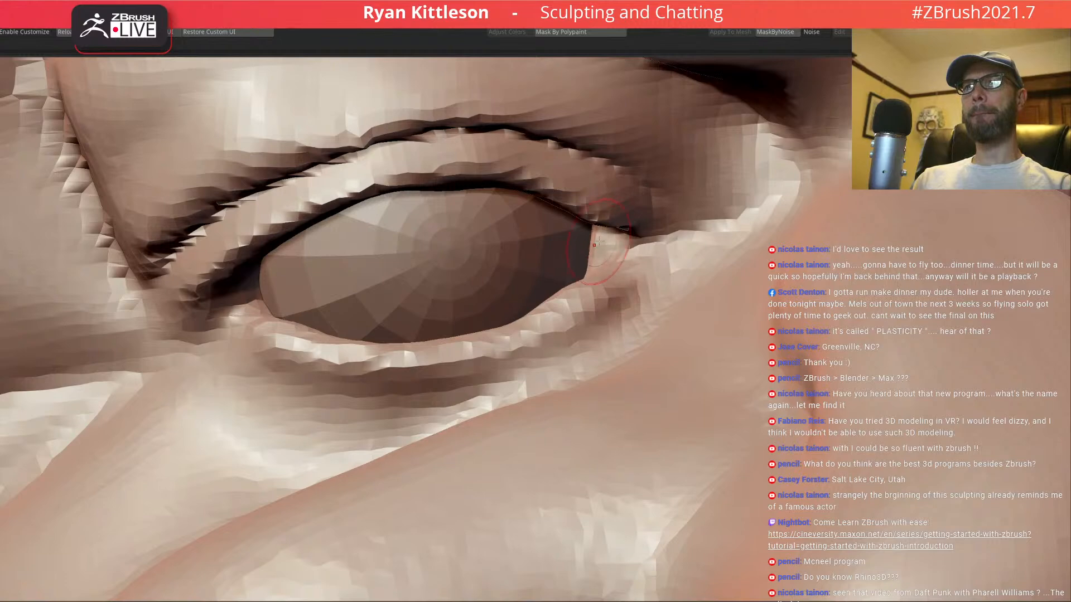
mouse_move(626, 246)
right_down()
mouse_move(658, 224)
mouse_move(613, 244)
right_up()
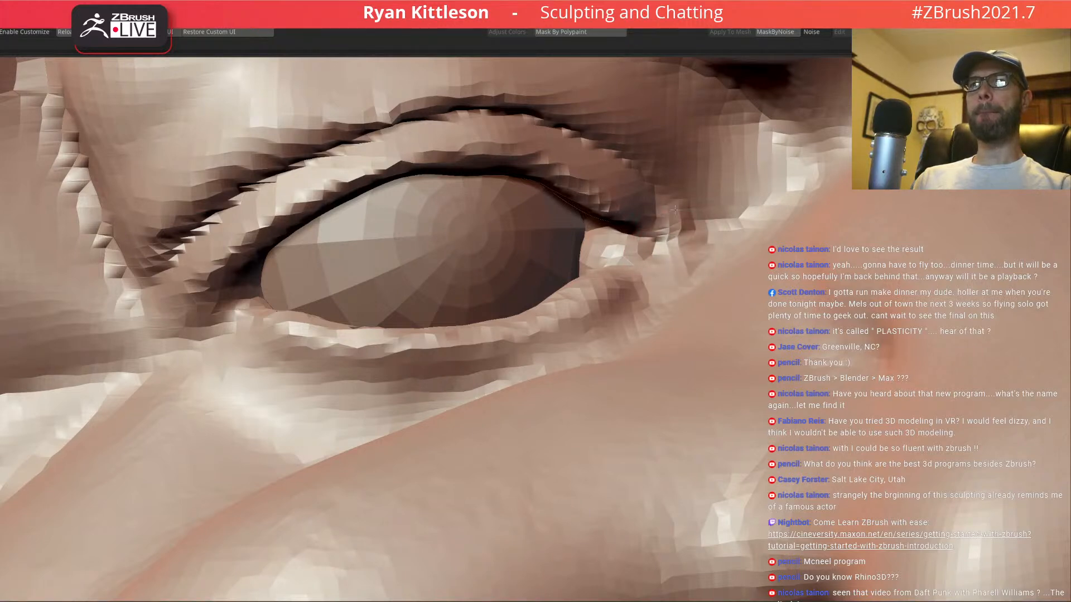
drag(691, 237, 694, 225)
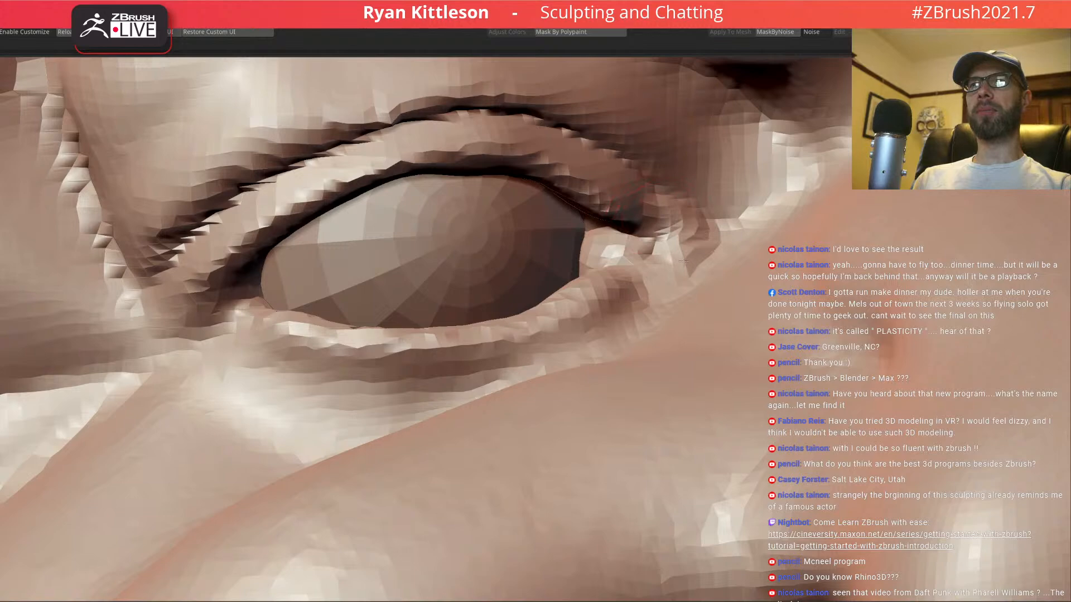
- Carve a crease from the outer eye corner outward above the cheek
mouse_move(599, 269)
ctrl+right_down()
mouse_move(564, 230)
mouse_move(595, 229)
mouse_move(581, 227)
mouse_move(558, 262)
mouse_move(451, 279)
ctrl+right_up()
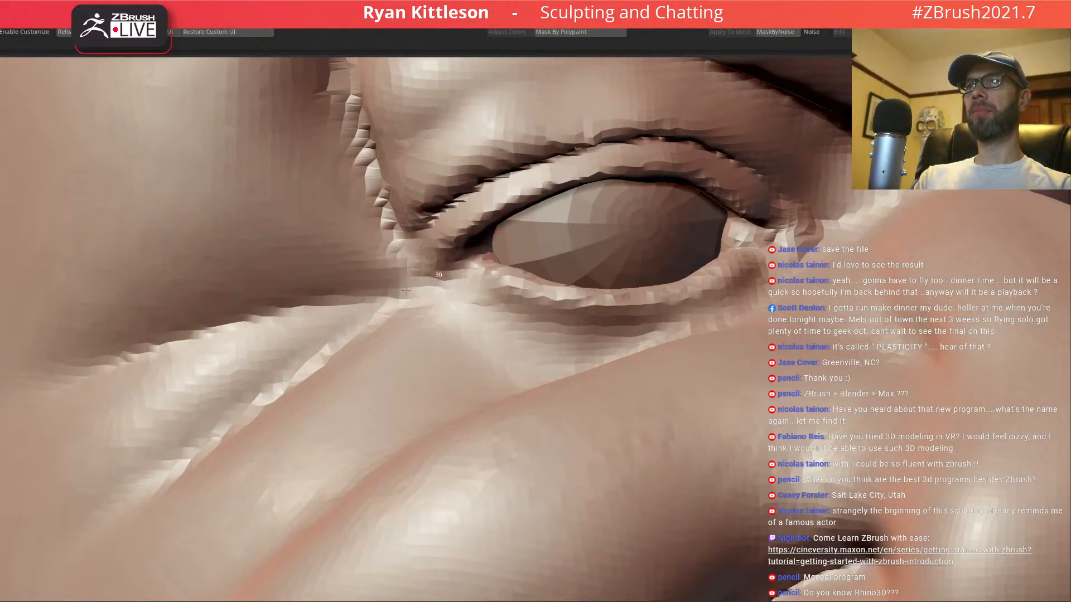
drag(432, 265, 277, 301)
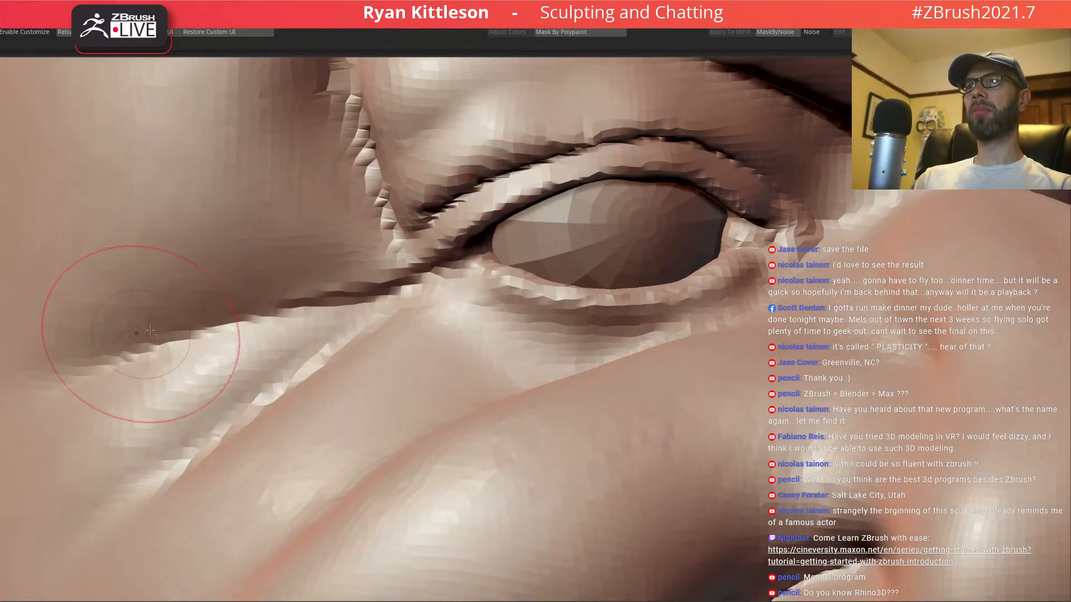
key(f)
- Reshape the open mouth with the Move brush at a draw size of about 240, pulling the lower lip's sides inward and its bottom up
right_drag(535, 279, 563, 268)
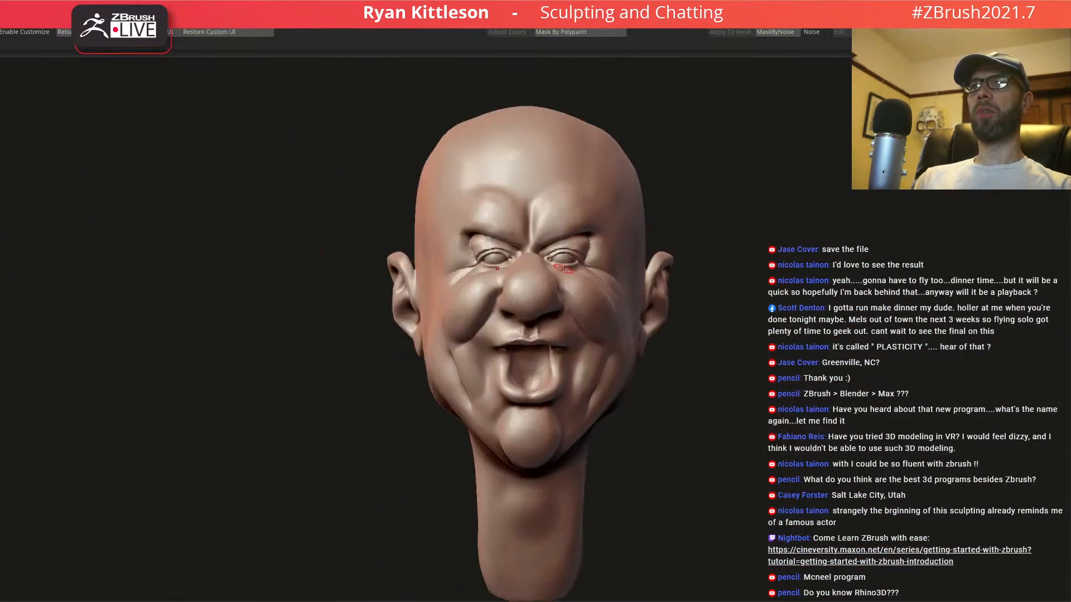
ctrl+right_drag(570, 320, 573, 302)
ctrl+right_drag(564, 345, 587, 422)
key(space)
drag(569, 390, 578, 391)
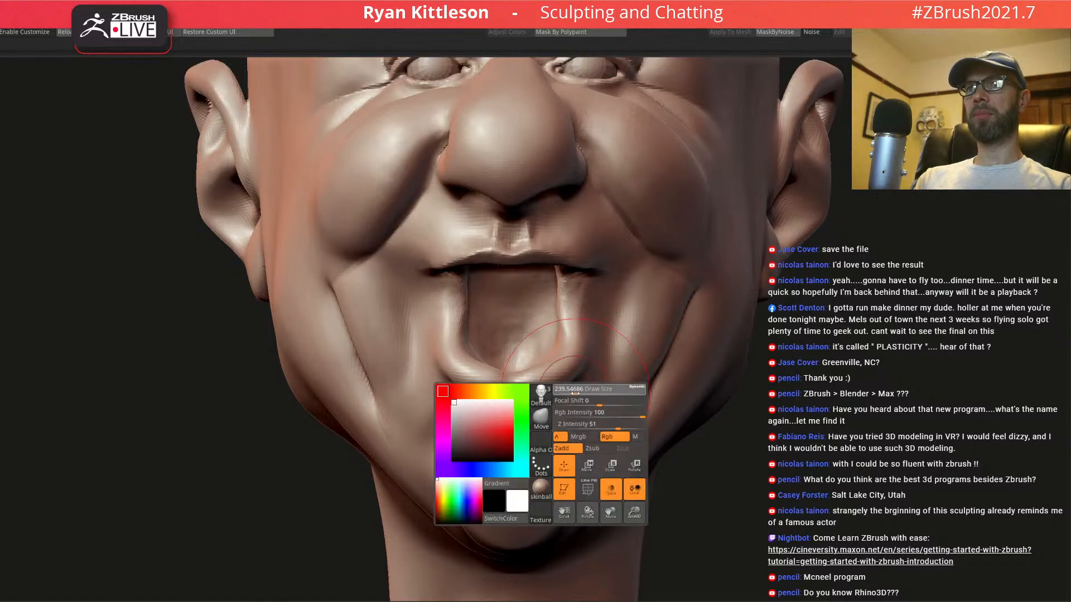
drag(506, 391, 502, 373)
drag(588, 362, 572, 352)
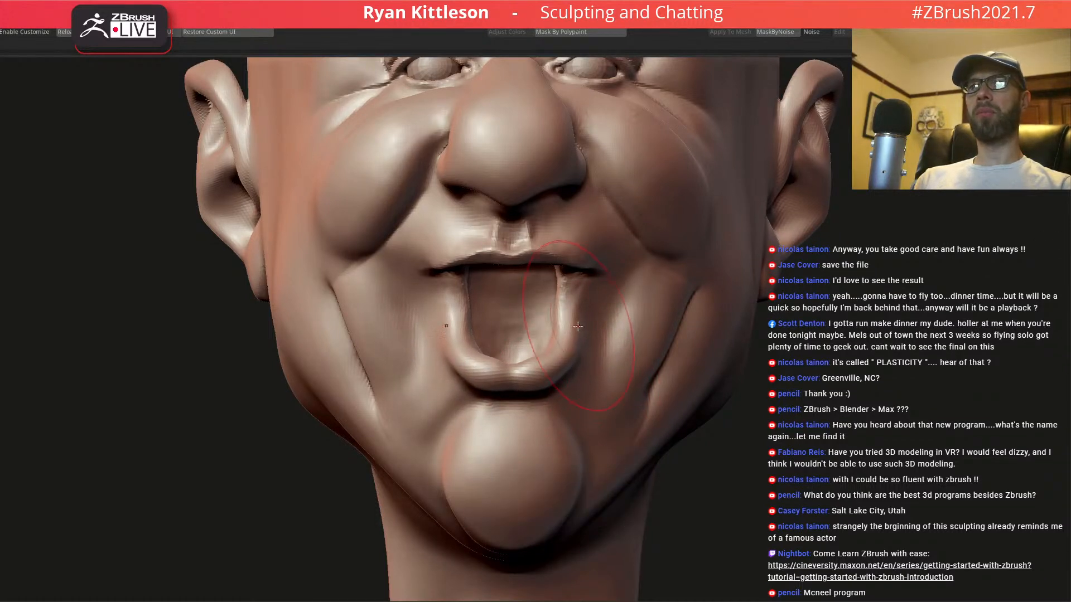
drag(577, 332, 567, 304)
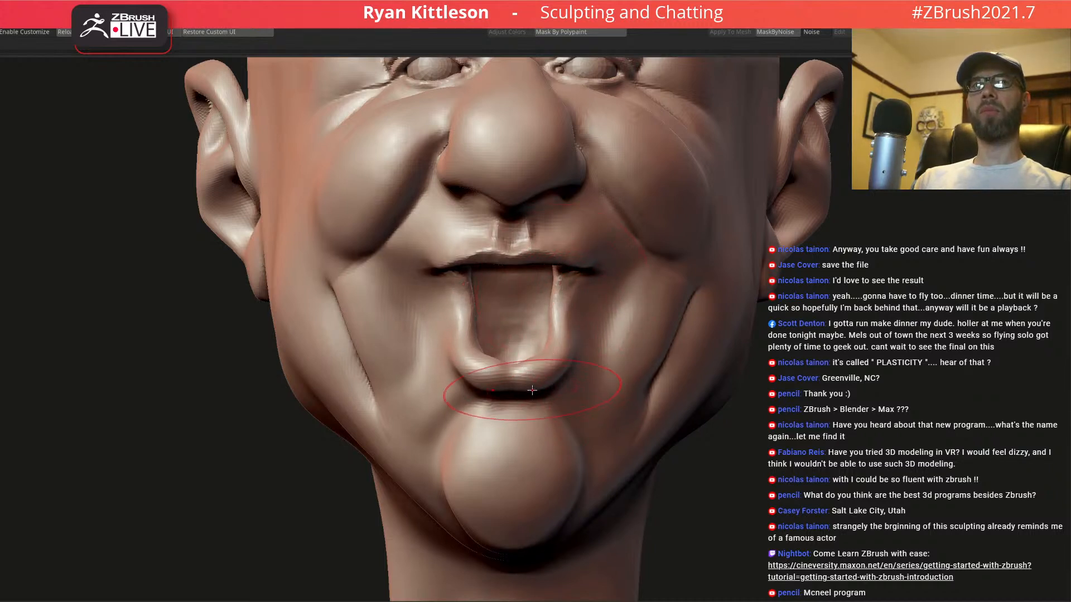
drag(529, 390, 528, 384)
- Examine the whole head from the front and in profile, including the cheek folds and mouth area
key(f)
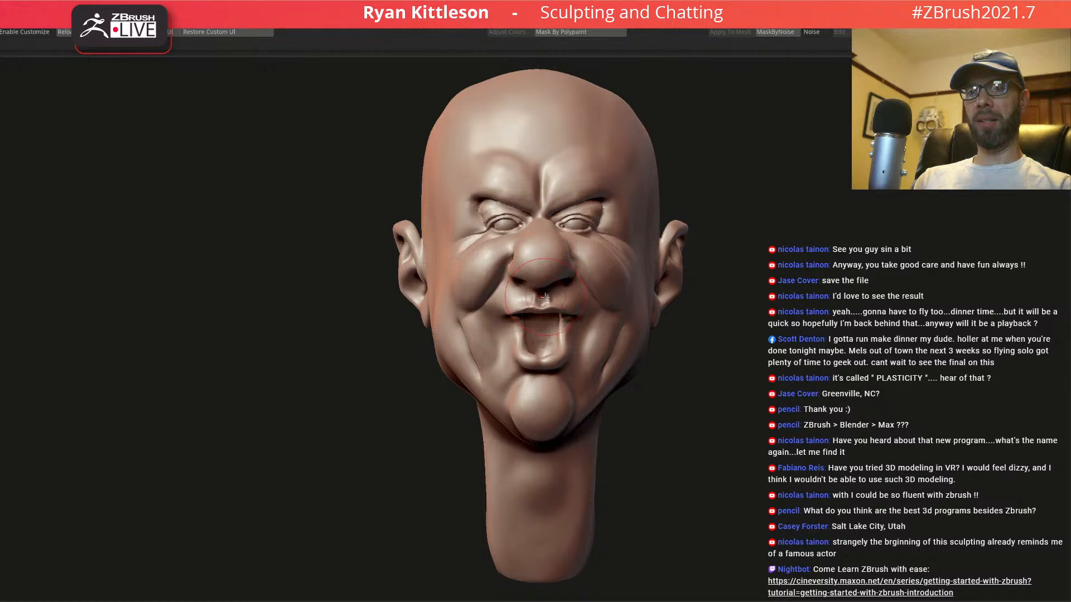
mouse_move(547, 297)
right_down()
mouse_move(522, 291)
mouse_move(551, 282)
mouse_move(475, 257)
mouse_move(527, 260)
mouse_move(490, 264)
right_up()
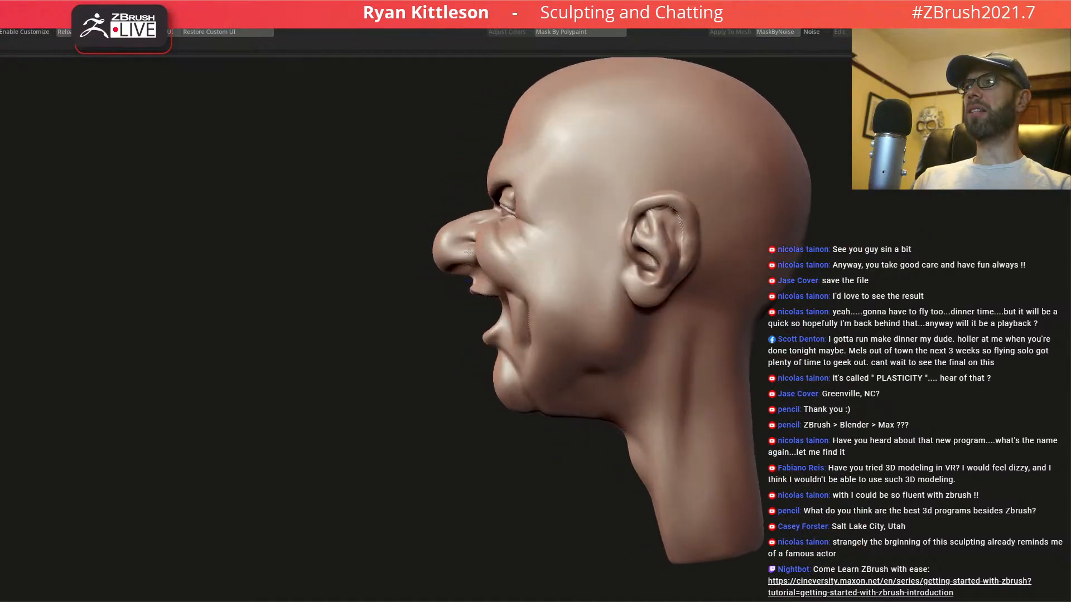
ctrl+right_drag(520, 330, 561, 335)
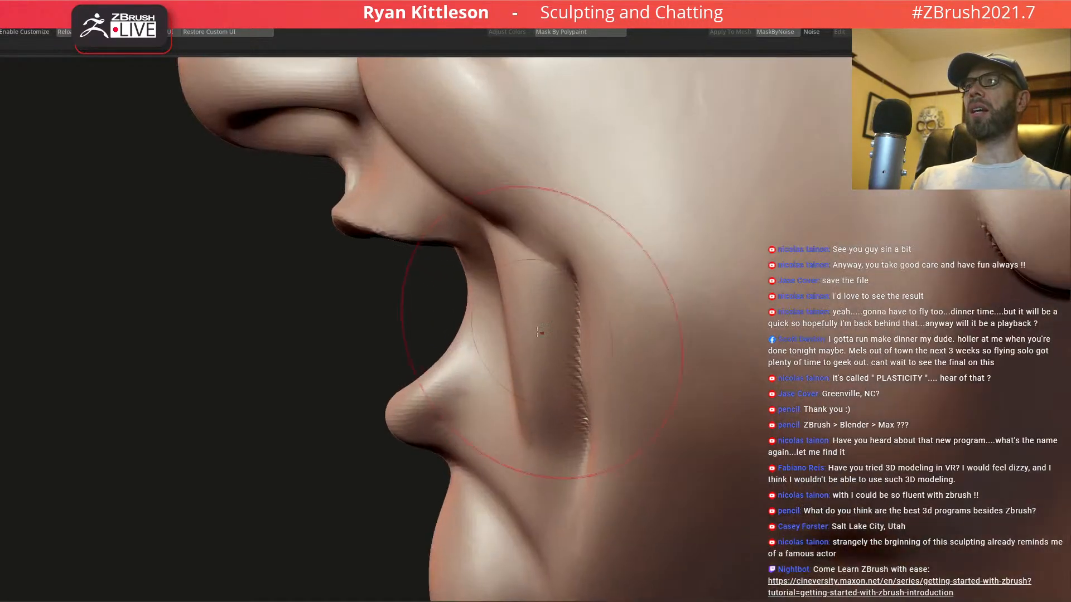
ctrl+right_drag(415, 231, 438, 187)
alt+right_drag(467, 284, 503, 325)
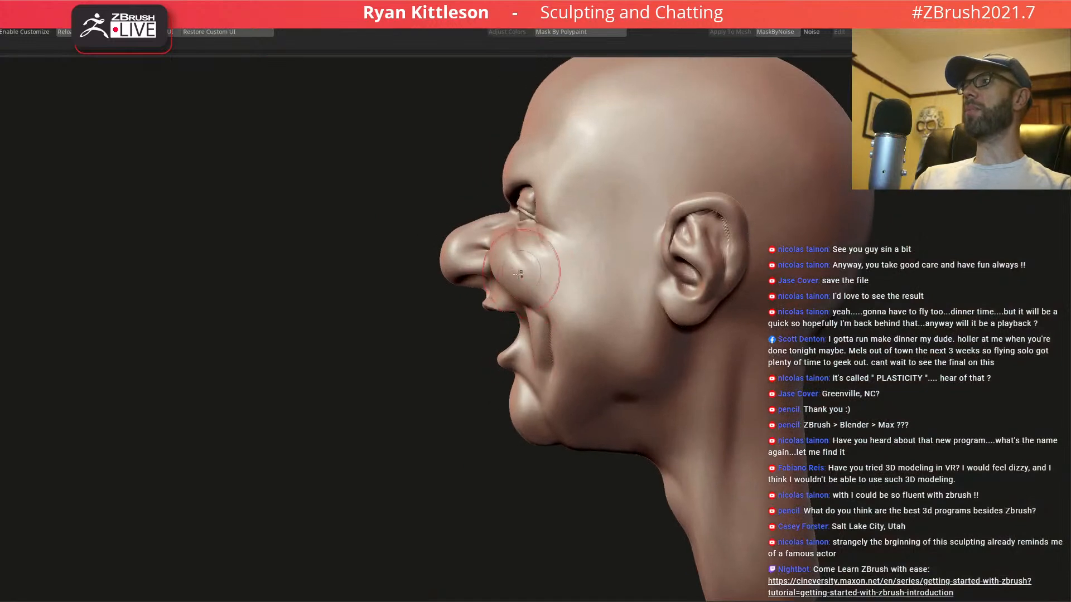
ctrl+right_drag(530, 254, 574, 311)
mouse_move(510, 261)
right_down()
mouse_move(562, 251)
mouse_move(538, 248)
mouse_move(506, 211)
right_up()
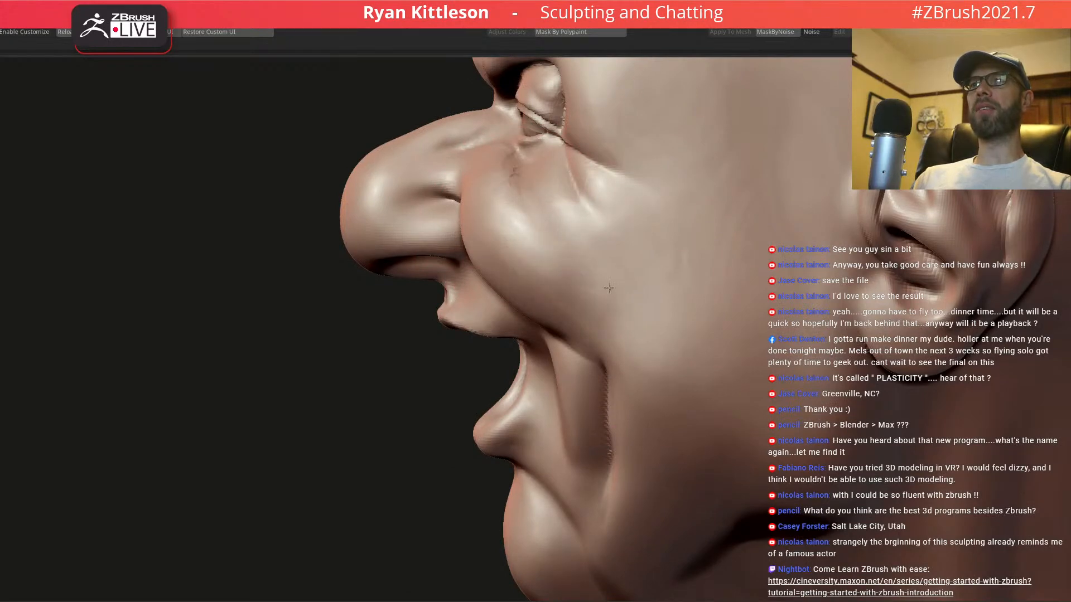
- Enlarge the brush and carve long creases from beside the eye across the temple towards the ear and down over the cheek
mouse_move(496, 192)
right_down()
mouse_move(539, 227)
mouse_move(544, 216)
mouse_move(499, 242)
mouse_move(470, 232)
mouse_move(559, 243)
mouse_move(595, 239)
mouse_move(613, 218)
right_up()
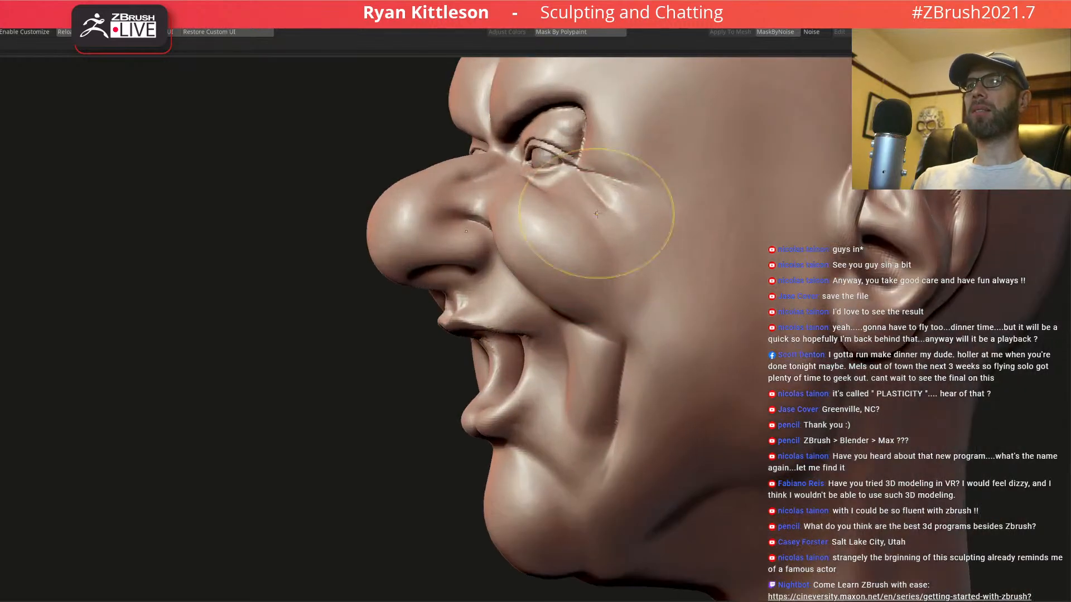
key(space)
drag(621, 209, 642, 209)
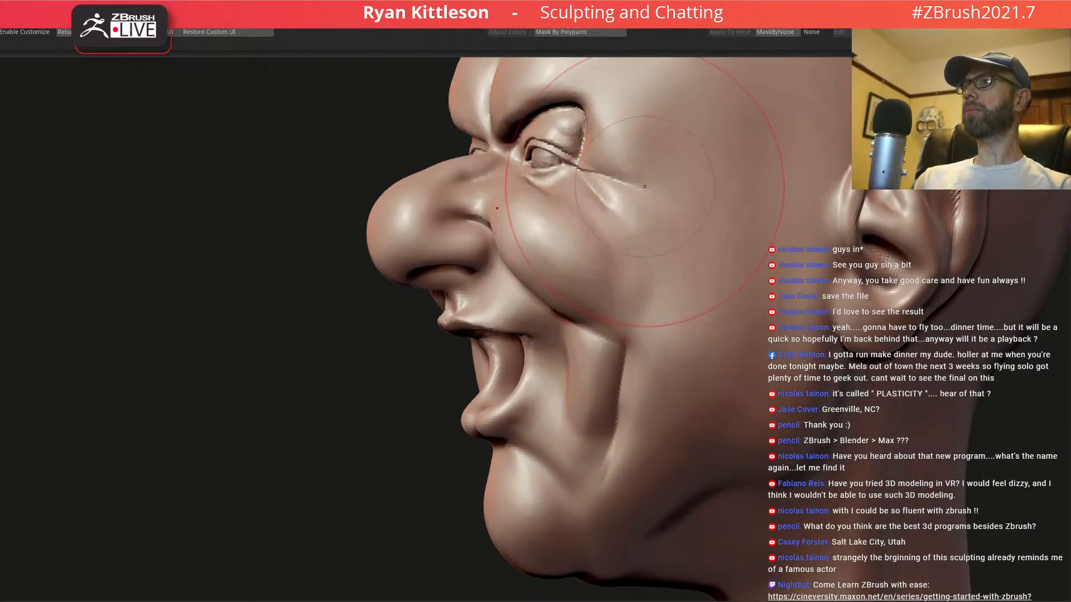
mouse_move(589, 172)
mouse_down()
mouse_move(729, 182)
mouse_move(791, 160)
mouse_up()
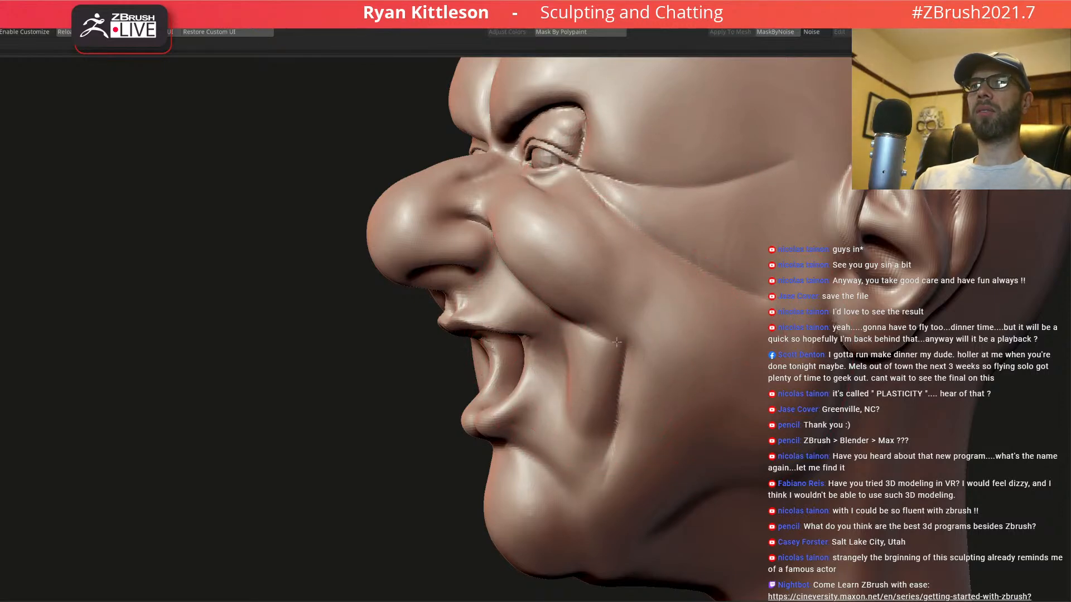
ctrl+right_drag(695, 337, 552, 219)
drag(553, 219, 672, 267)
- Resize the brush and sculpt the lower edge of the brow where it overhangs the upper eyelid
mouse_move(652, 324)
ctrl+right_down()
mouse_move(672, 357)
mouse_move(762, 343)
ctrl+right_up()
mouse_move(646, 294)
right_down()
mouse_move(585, 282)
mouse_move(642, 299)
right_up()
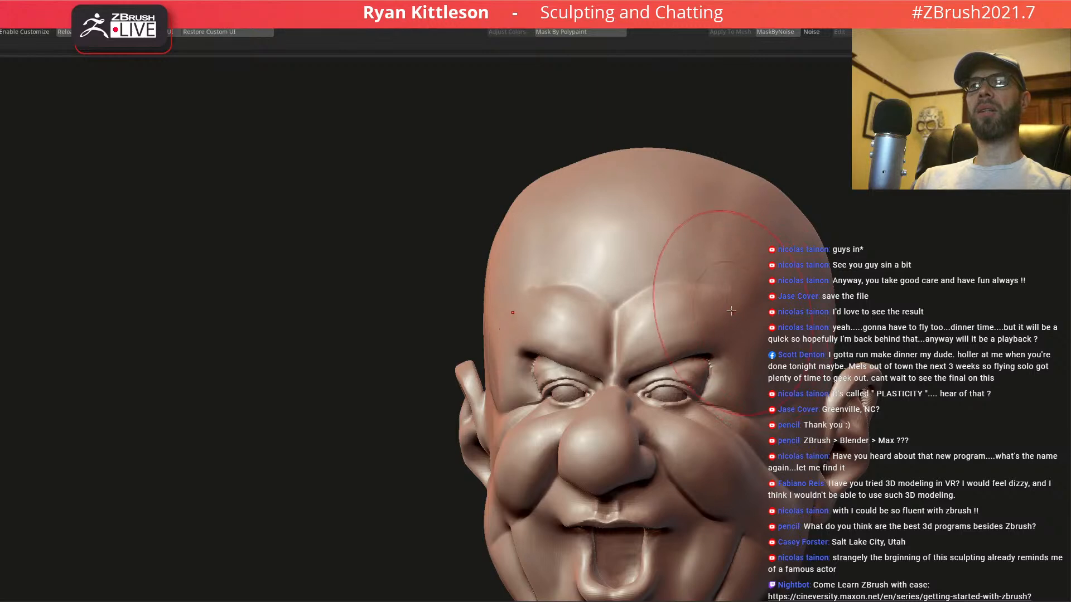
mouse_move(727, 317)
alt+right_down()
mouse_move(697, 268)
mouse_move(672, 312)
alt+right_up()
key(space)
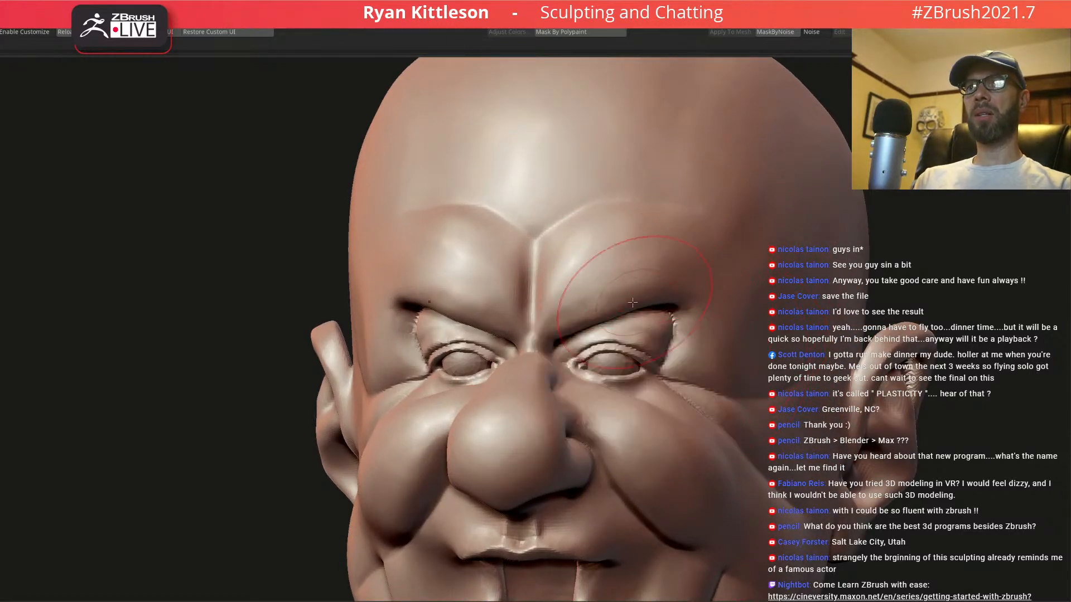
key(space)
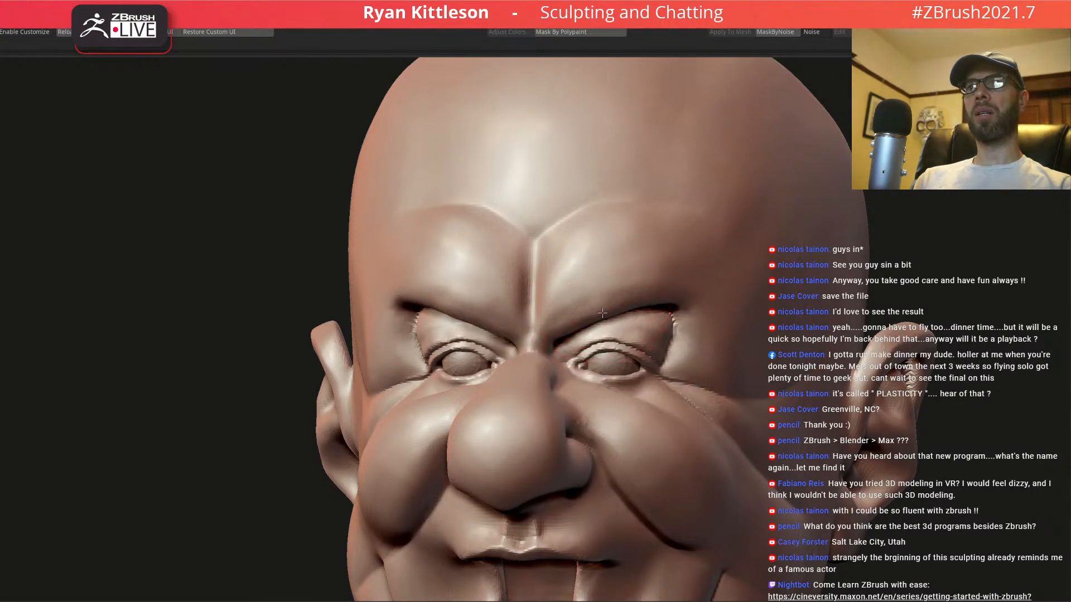
drag(608, 319, 629, 312)
mouse_move(618, 308)
right_down()
mouse_move(575, 309)
mouse_move(613, 318)
right_up()
drag(611, 326, 620, 322)
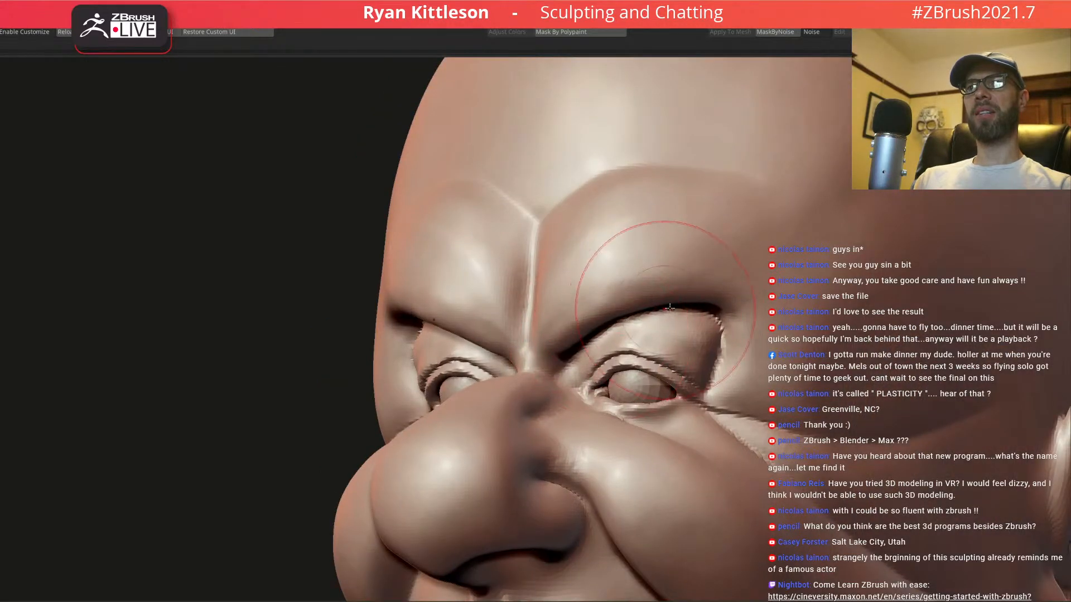
shift+right_drag(641, 312, 723, 329)
mouse_move(723, 330)
mouse_down()
mouse_move(738, 344)
mouse_move(722, 307)
mouse_move(687, 298)
mouse_up()
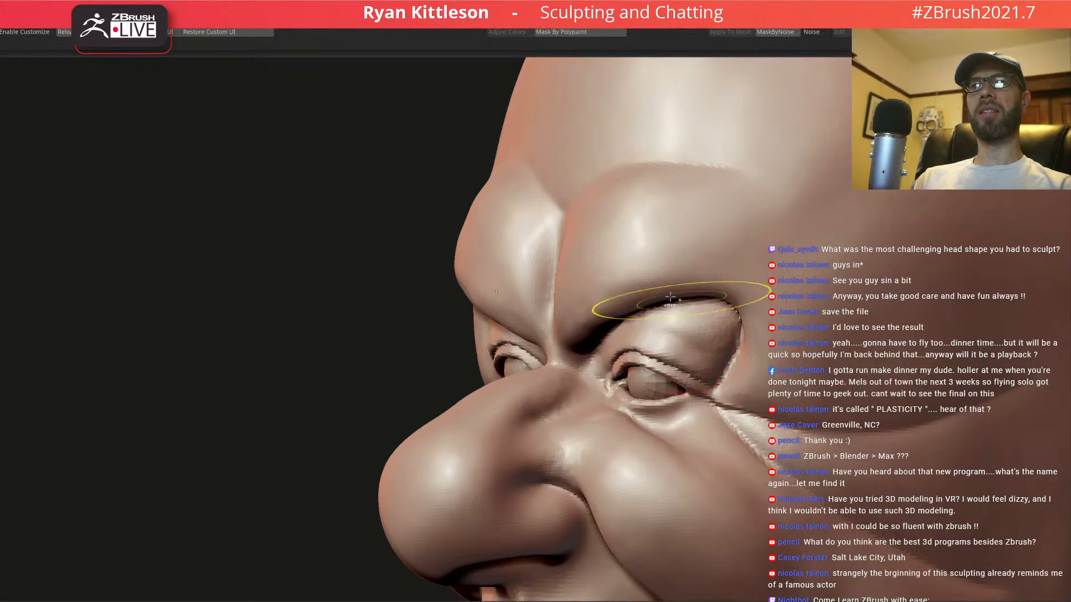
- Examine the whole head from the front and side, then the cheek folds and open mouth up close
key(f)
mouse_move(659, 285)
right_down()
mouse_move(710, 276)
mouse_move(575, 262)
right_up()
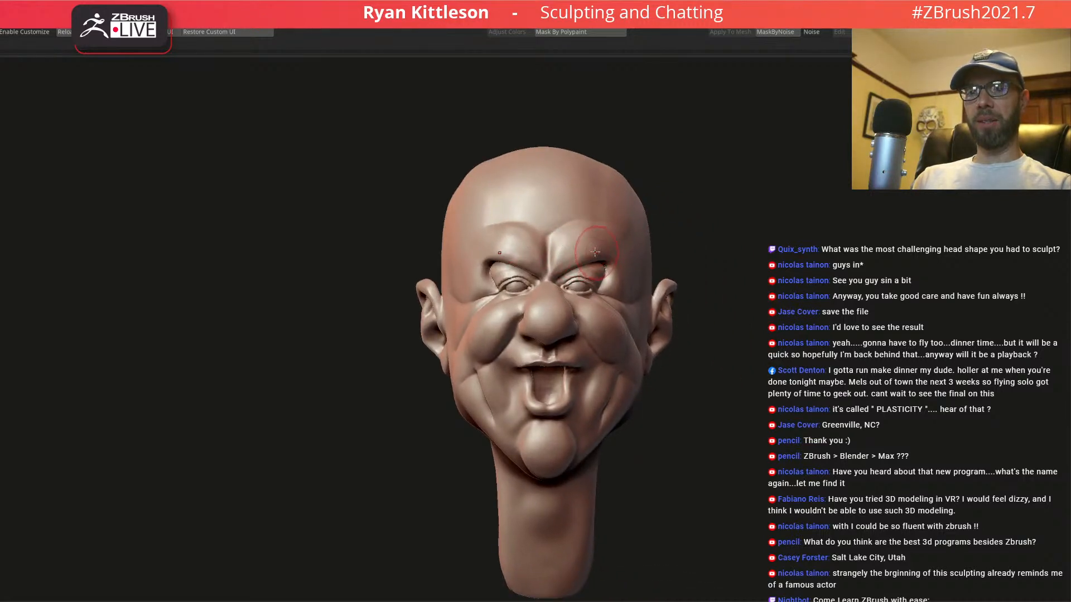
right_drag(607, 247, 666, 233)
ctrl+right_drag(629, 270, 660, 318)
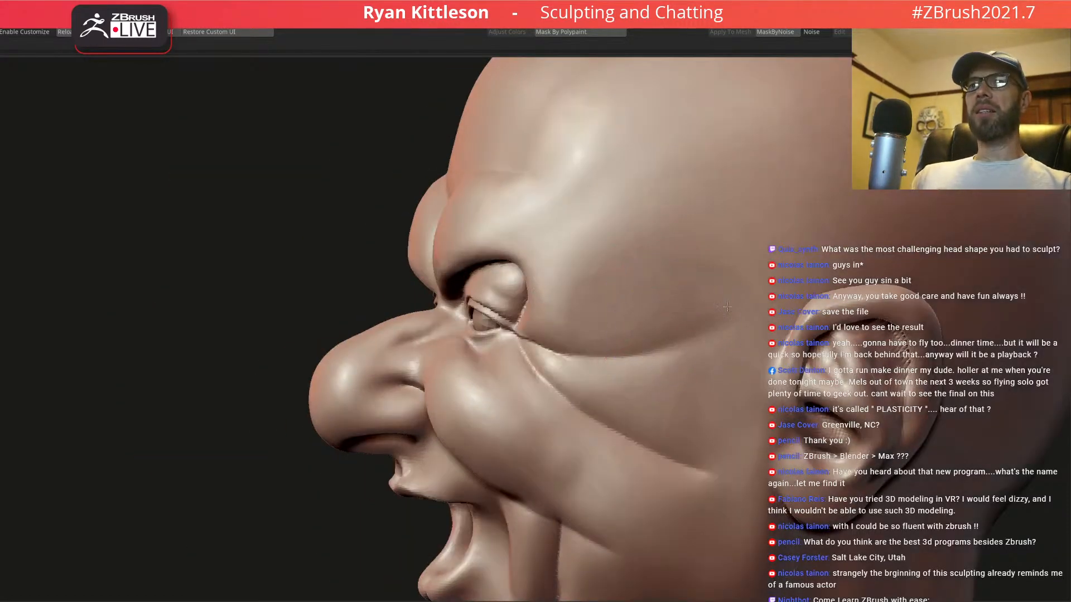
mouse_move(668, 456)
alt+right_down()
mouse_move(631, 366)
mouse_move(538, 446)
alt+right_up()
key(space)
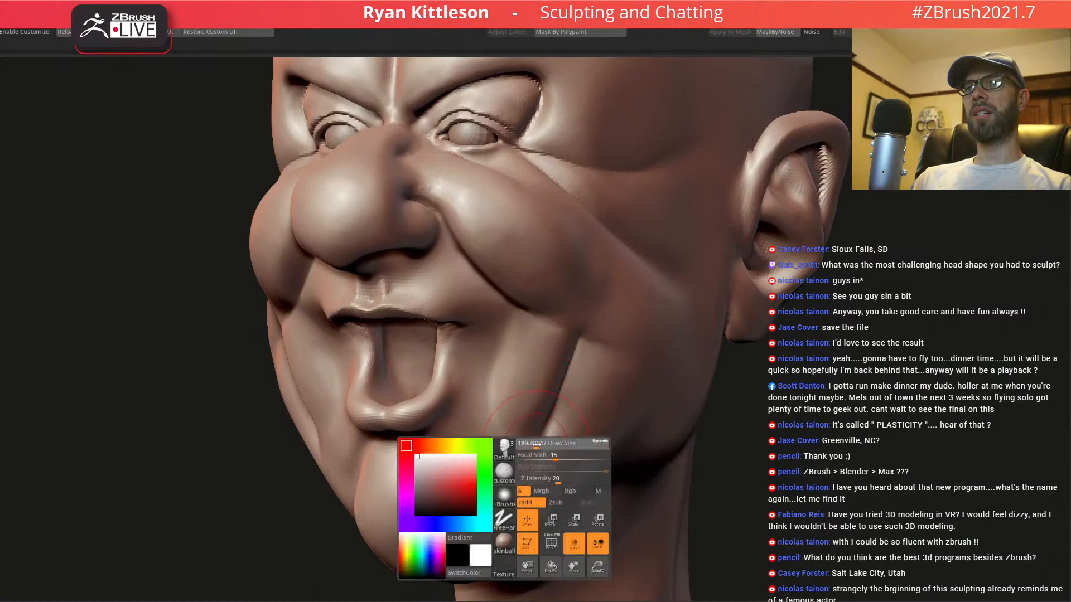
key(space)
right_drag(537, 434, 524, 411)
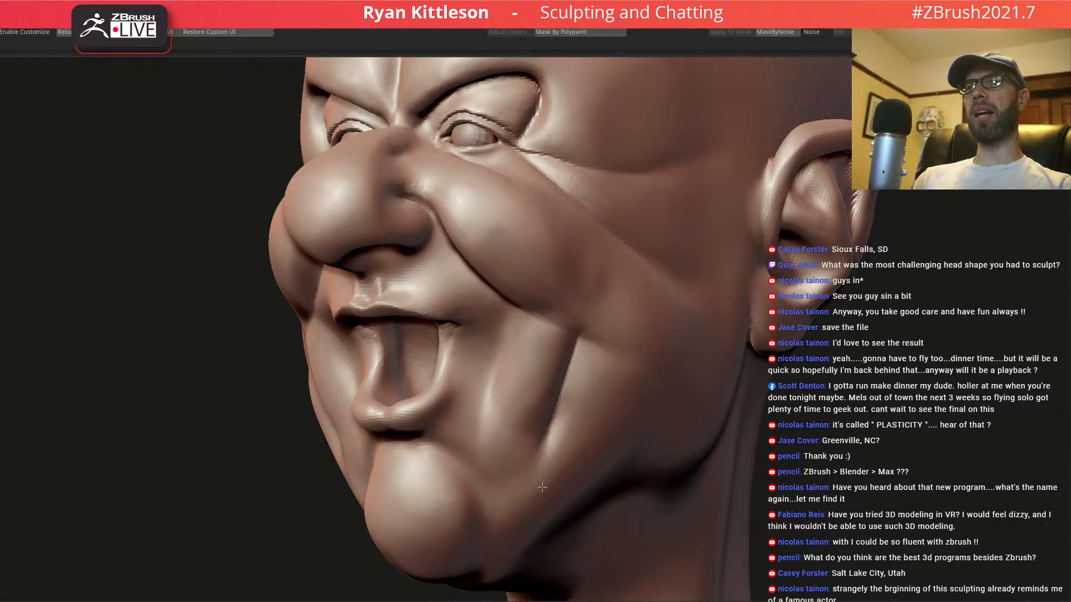
mouse_move(535, 366)
right_down()
mouse_move(508, 371)
mouse_move(502, 390)
mouse_move(538, 348)
mouse_move(516, 369)
right_up()
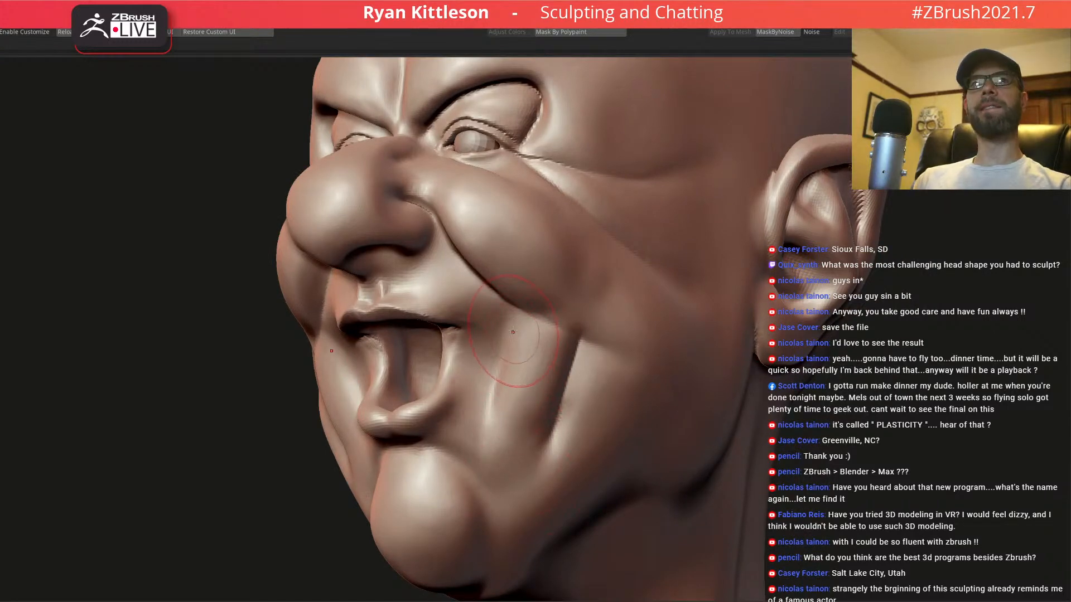
ctrl+right_drag(470, 336, 494, 353)
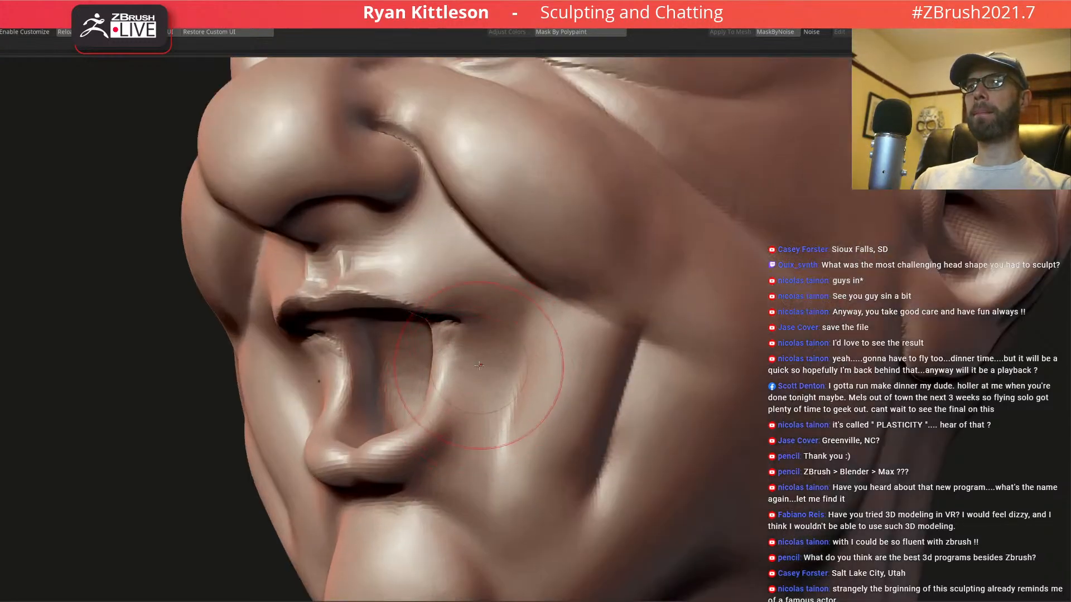
- Reduce the brush size and build up the side of the lower lip and the skin beside the mouth corner
key(space)
drag(481, 397, 471, 397)
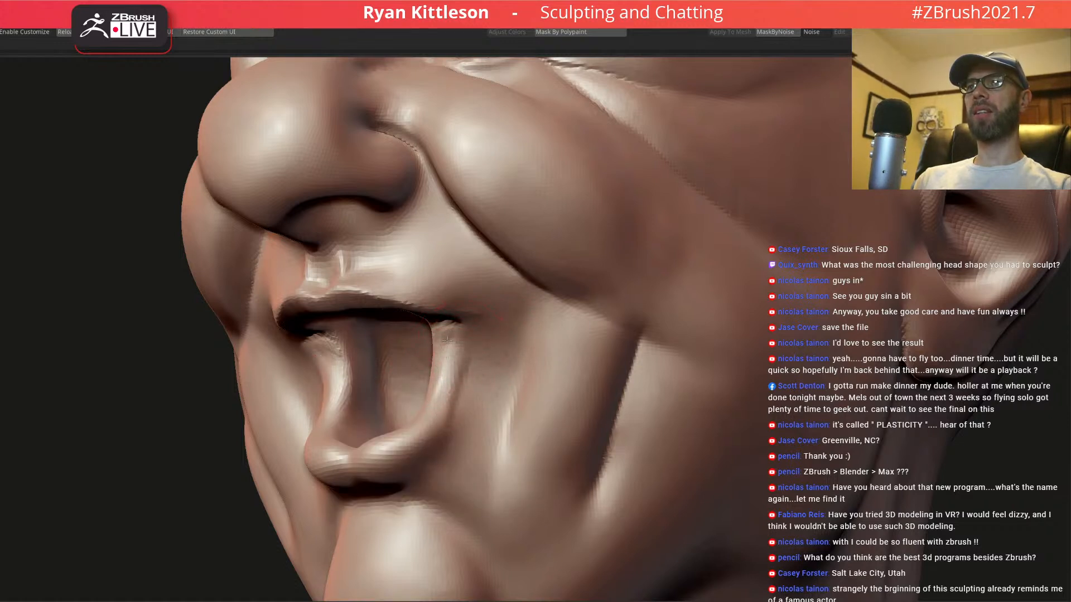
mouse_move(438, 410)
mouse_down()
mouse_move(446, 382)
mouse_move(444, 415)
mouse_move(449, 391)
mouse_move(477, 404)
mouse_up()
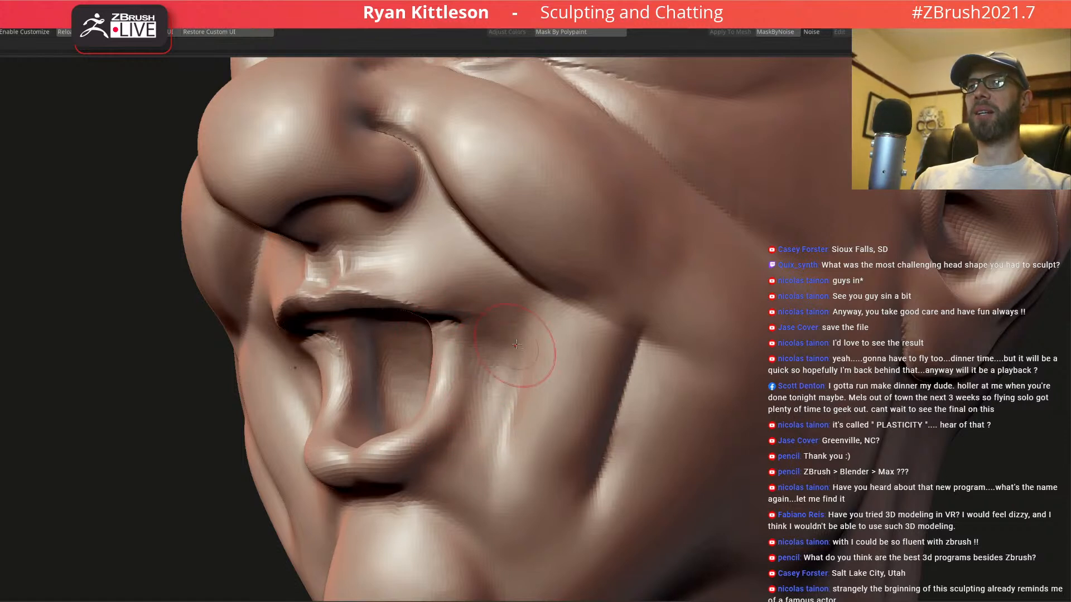
drag(497, 411, 509, 429)
- Thicken the lower lip from its underside up to the mouth corner and define the fold above the chin
mouse_move(504, 419)
ctrl+right_down()
mouse_move(497, 340)
mouse_move(474, 318)
mouse_move(456, 513)
ctrl+right_up()
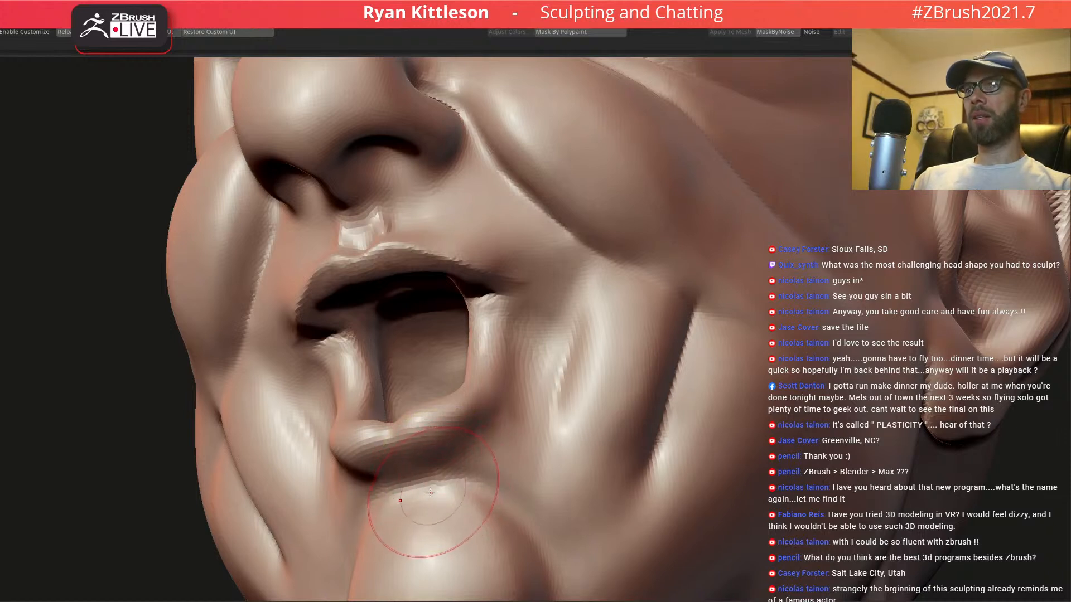
mouse_move(416, 489)
mouse_down()
mouse_move(511, 500)
mouse_move(482, 472)
mouse_up()
mouse_move(399, 473)
right_down()
mouse_move(425, 456)
mouse_move(396, 464)
right_up()
drag(391, 457, 491, 379)
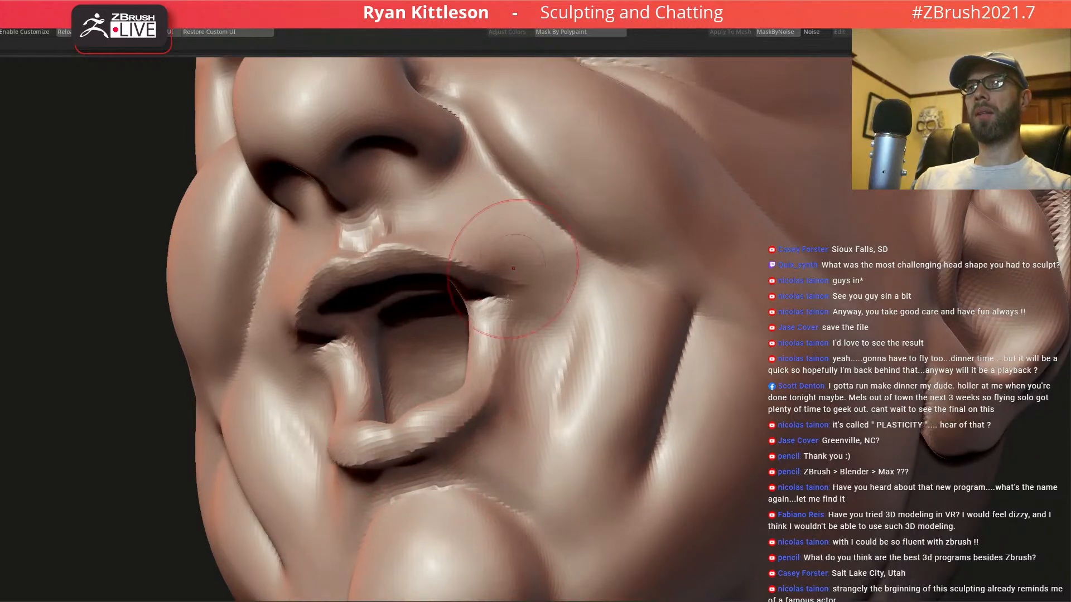
right_drag(468, 448, 446, 465)
- Sculpt the skin beneath the lower lip and the hollow along the chin at a draw size of about 80
key(space)
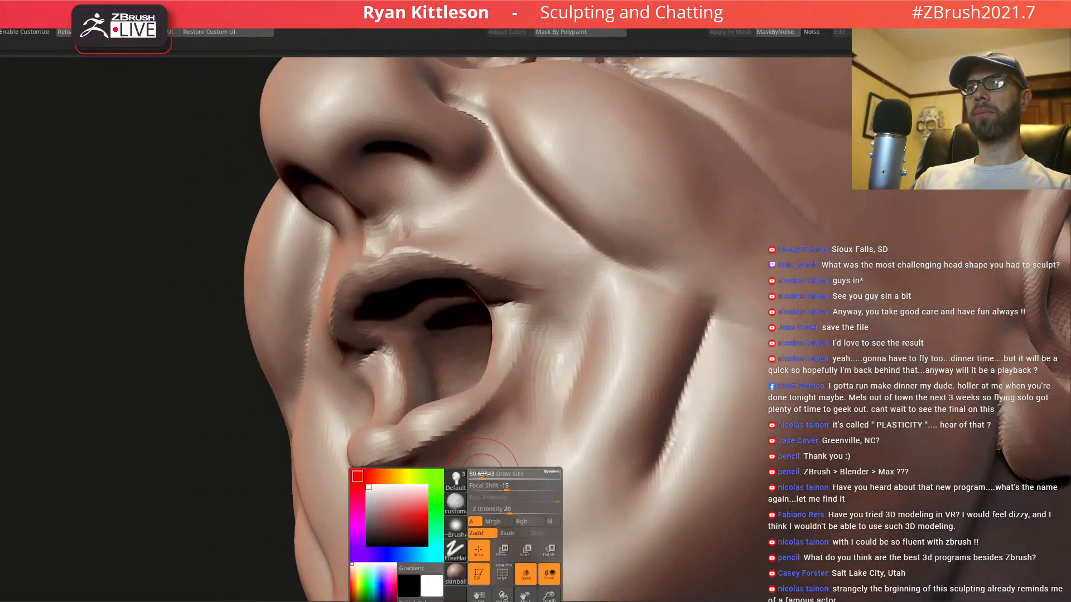
mouse_move(471, 474)
mouse_down()
mouse_move(414, 478)
mouse_move(410, 509)
mouse_up()
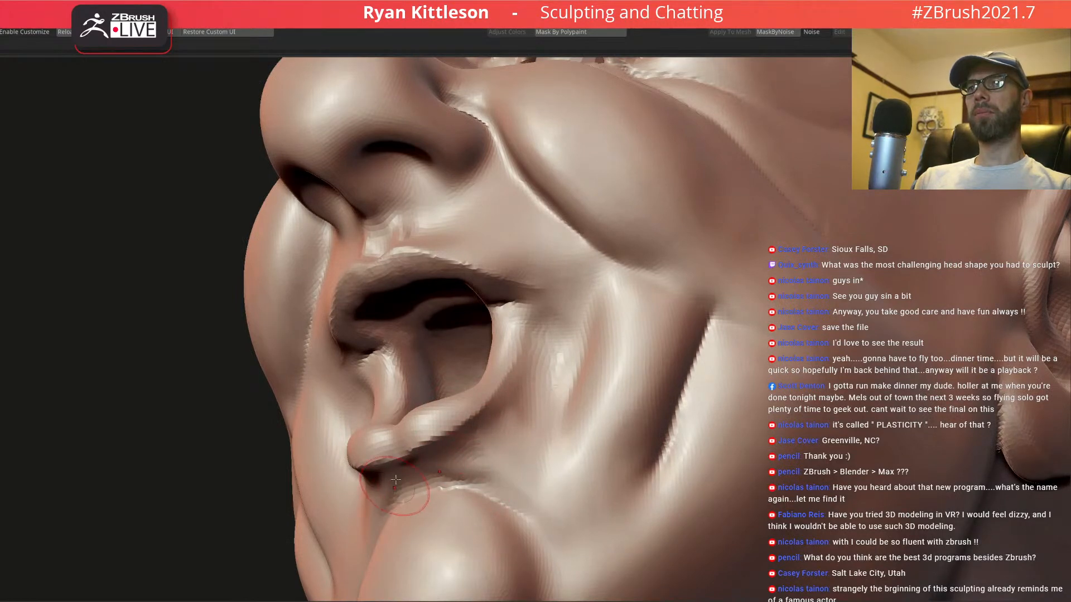
right_drag(334, 511, 373, 510)
mouse_move(412, 492)
mouse_down()
mouse_move(363, 518)
mouse_move(339, 502)
mouse_move(370, 497)
mouse_move(349, 512)
mouse_up()
right_drag(305, 510, 339, 492)
mouse_move(351, 484)
mouse_down()
mouse_move(312, 503)
mouse_move(310, 494)
mouse_move(313, 519)
mouse_up()
drag(344, 487, 318, 536)
drag(334, 516, 316, 561)
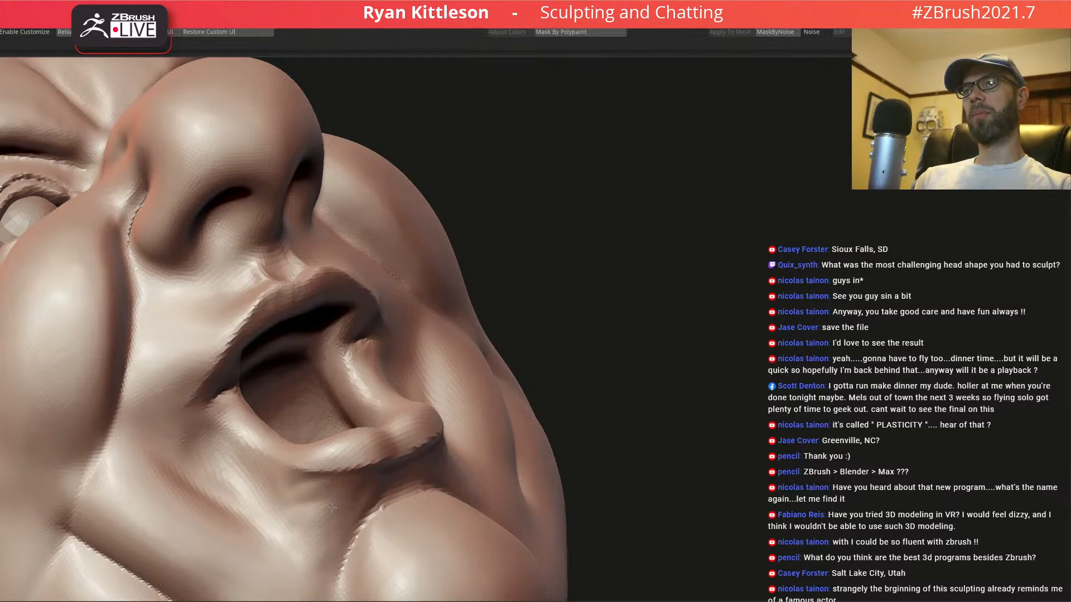
mouse_move(280, 503)
mouse_down()
mouse_move(304, 475)
mouse_move(295, 527)
mouse_up()
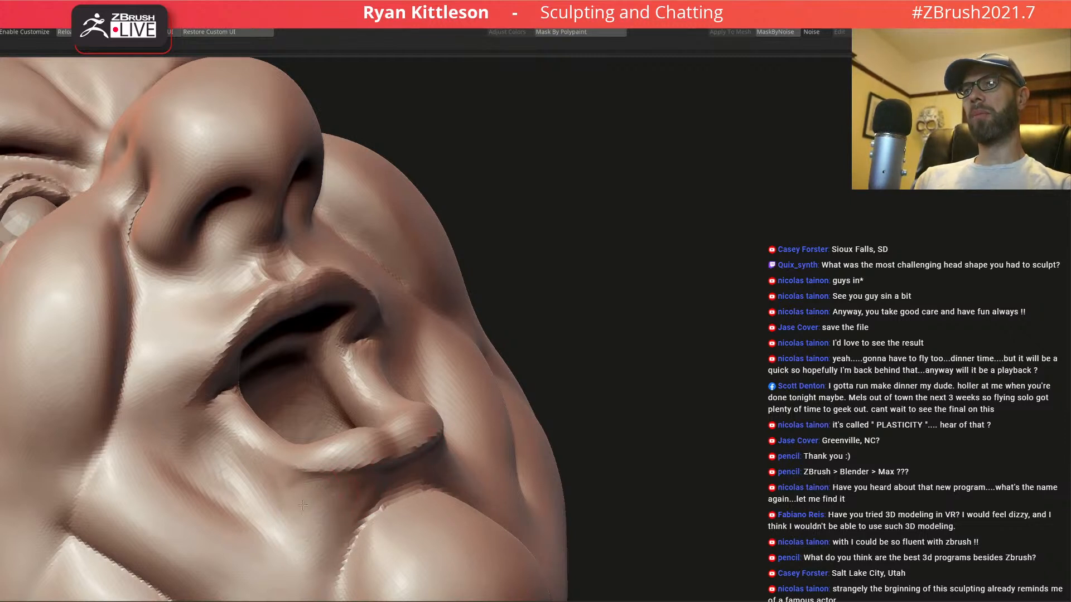
mouse_move(347, 552)
mouse_down()
mouse_move(379, 492)
mouse_move(444, 480)
mouse_up()
- Fill out and smooth the skin above the mouth corner, between the upper lip and the cheek fold
mouse_move(444, 474)
ctrl+right_down()
mouse_move(437, 392)
mouse_move(478, 383)
mouse_move(464, 322)
ctrl+right_up()
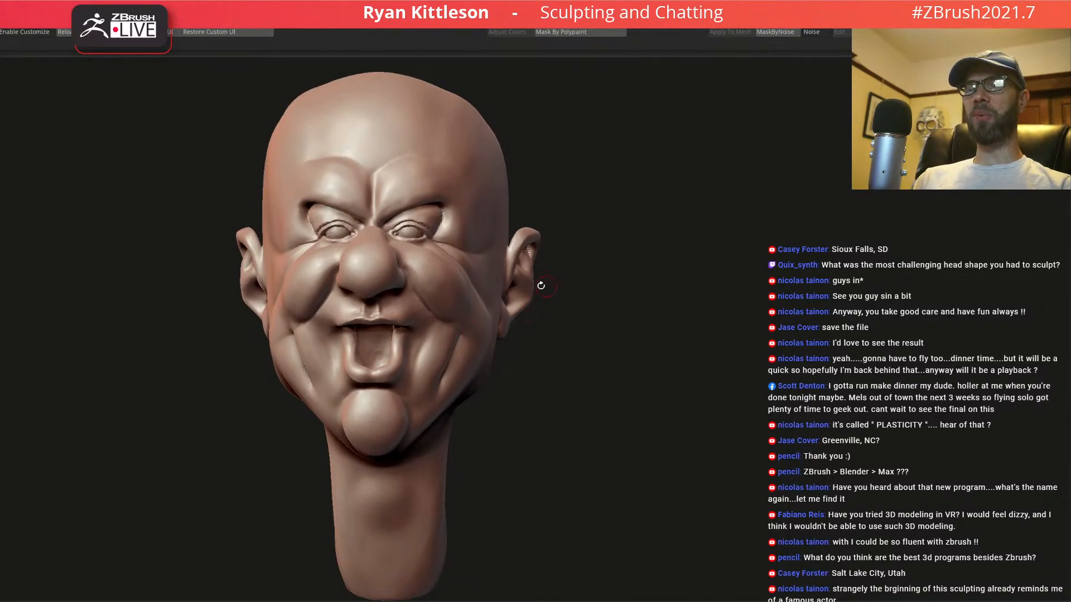
right_drag(348, 342, 368, 324)
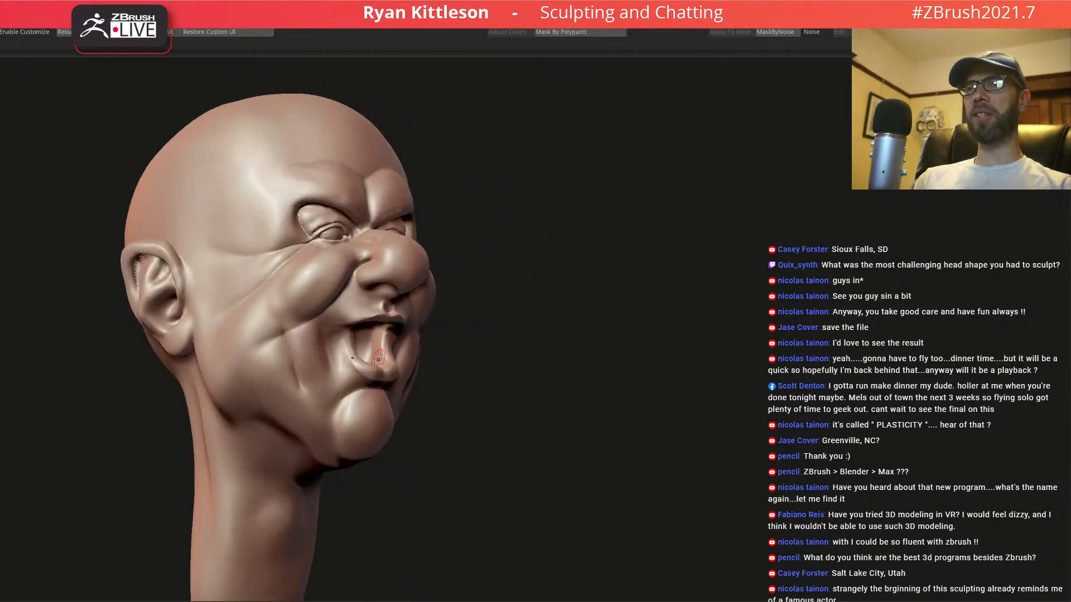
right_drag(327, 375, 306, 363)
mouse_move(418, 328)
right_down()
mouse_move(401, 319)
mouse_move(559, 380)
right_up()
mouse_move(409, 372)
right_down()
mouse_move(379, 351)
mouse_move(371, 304)
mouse_move(399, 338)
mouse_move(424, 341)
right_up()
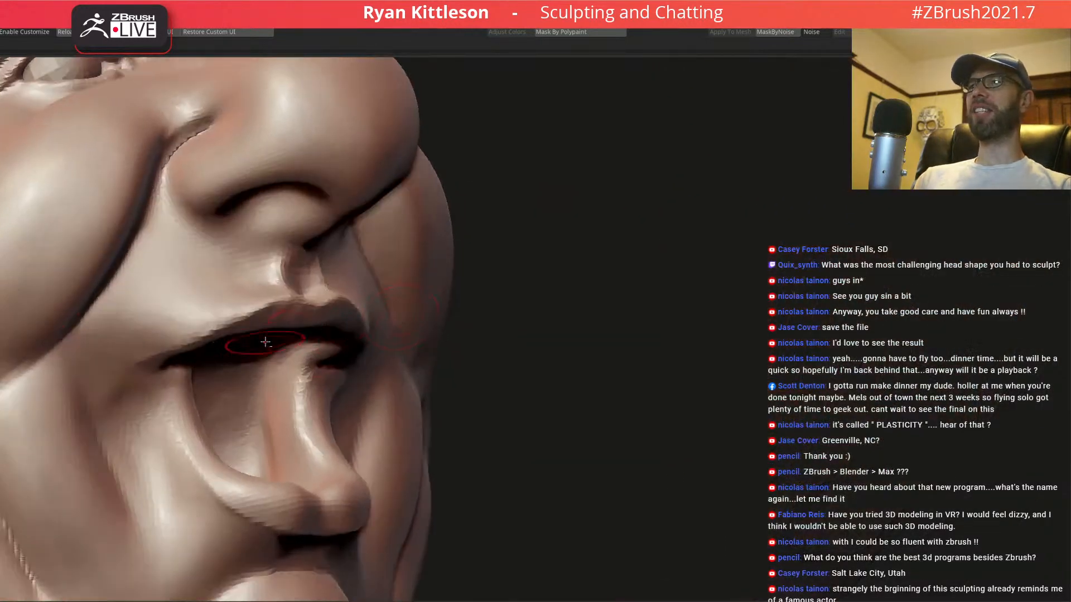
alt+right_drag(272, 342, 388, 334)
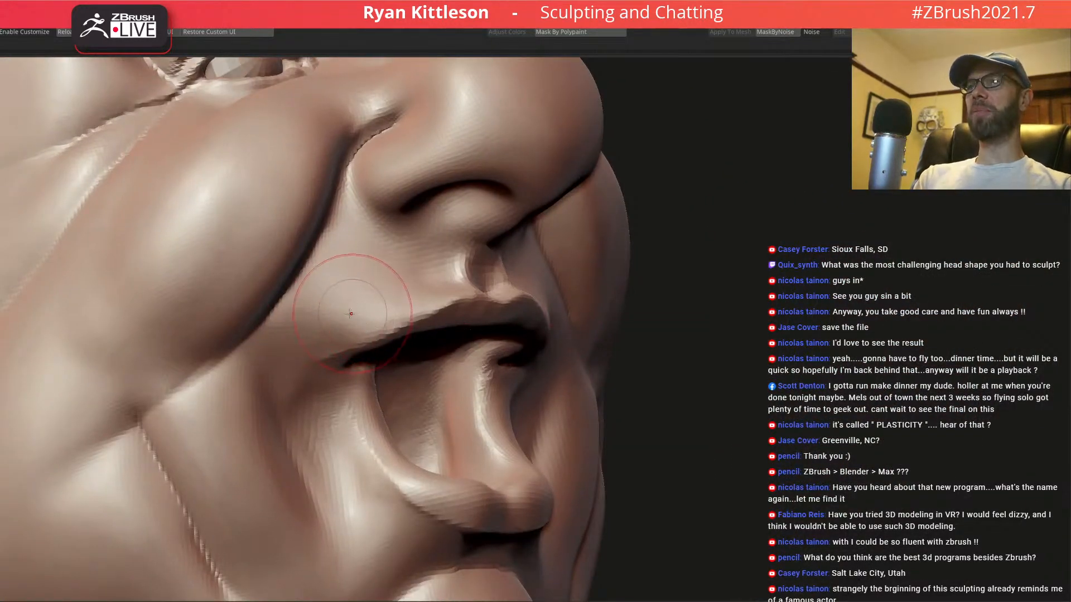
right_drag(314, 323, 299, 320)
mouse_move(336, 285)
mouse_down()
mouse_move(286, 320)
mouse_move(303, 278)
mouse_move(290, 334)
mouse_move(304, 312)
mouse_move(324, 346)
mouse_up()
mouse_move(386, 285)
mouse_down()
mouse_move(306, 335)
mouse_move(305, 369)
mouse_up()
mouse_move(394, 282)
right_down()
mouse_move(319, 251)
mouse_move(362, 222)
right_up()
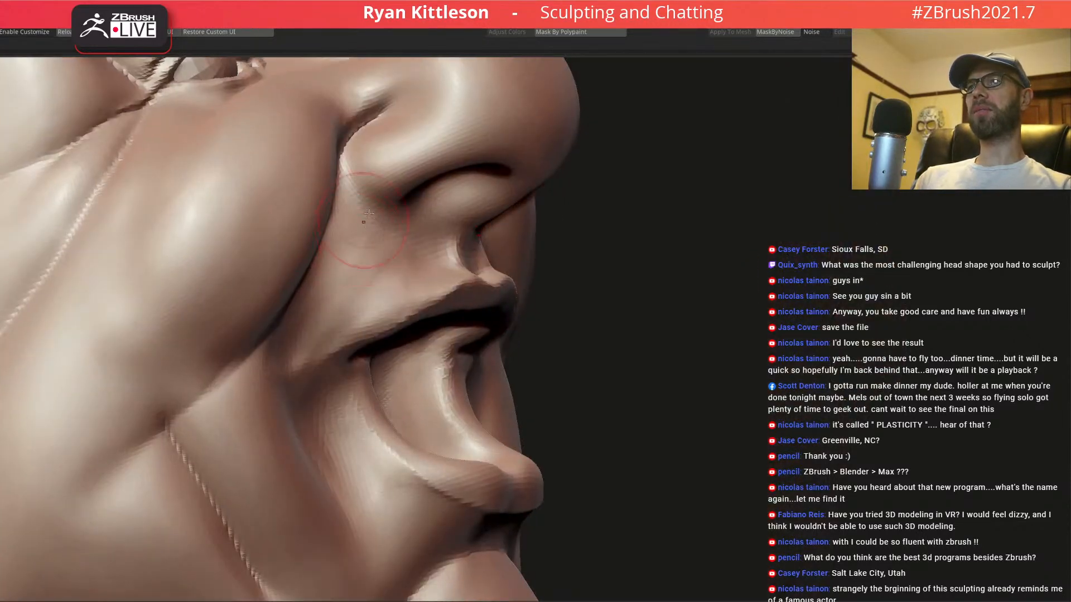
right_drag(329, 320, 294, 386)
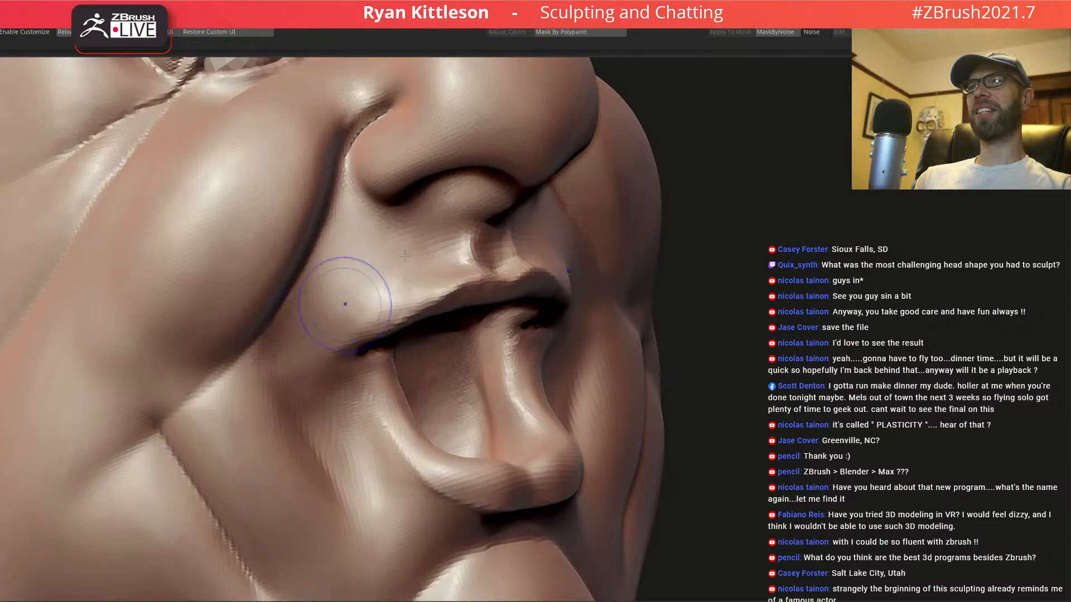
- Carve a crease from the fold under the brow outward past the eye using the crease brush at about 272 draw size
ctrl+right_drag(396, 224, 399, 119)
mouse_move(413, 168)
right_down()
mouse_move(357, 195)
mouse_move(507, 238)
mouse_move(460, 274)
mouse_move(480, 369)
right_up()
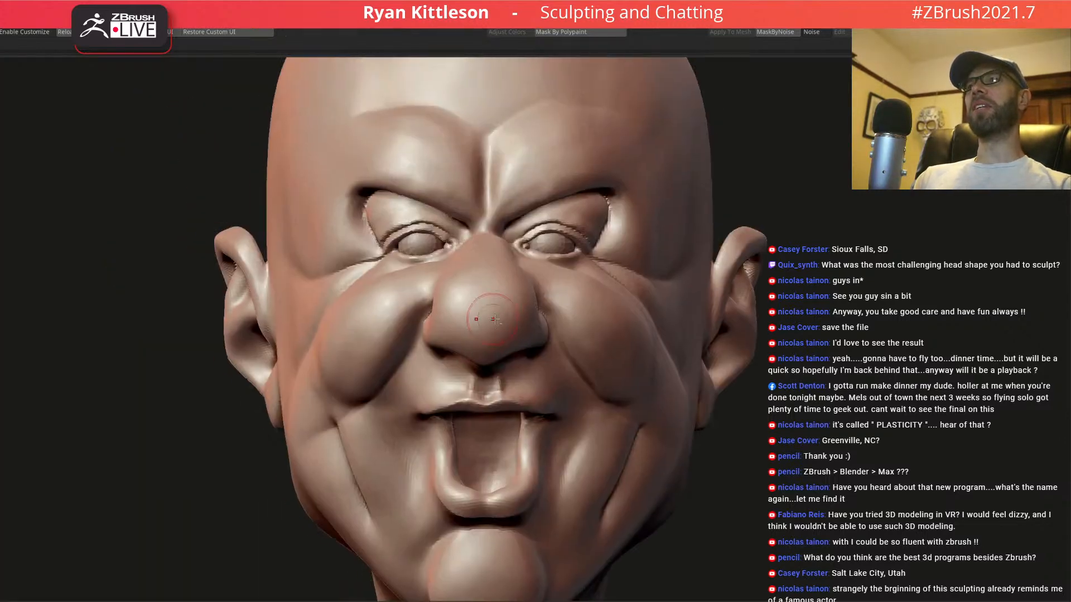
right_drag(346, 273, 446, 276)
ctrl+right_drag(448, 262, 411, 256)
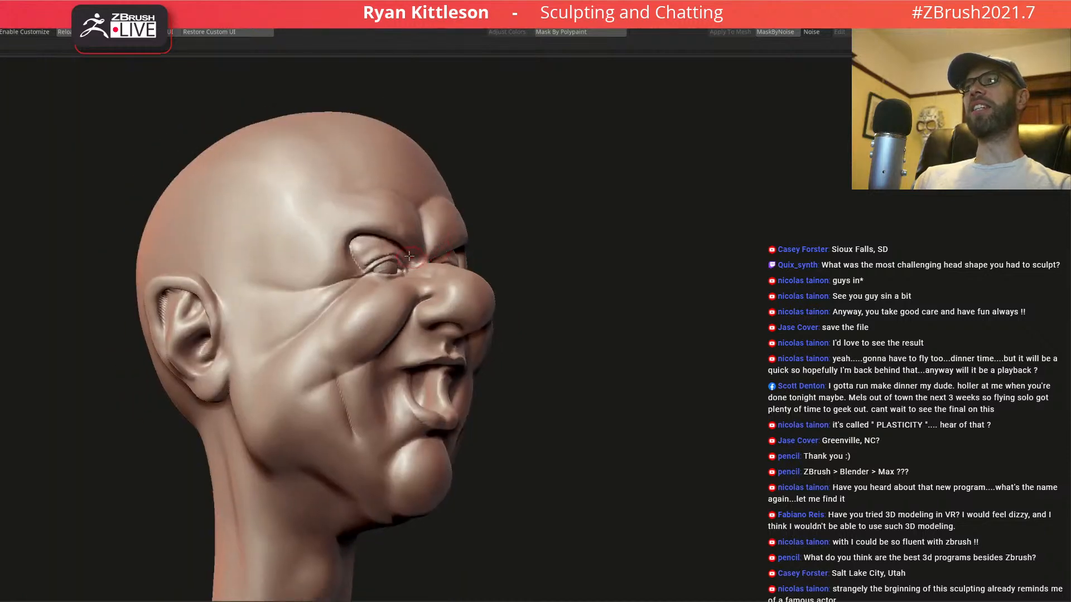
right_drag(439, 212, 385, 258)
key(space)
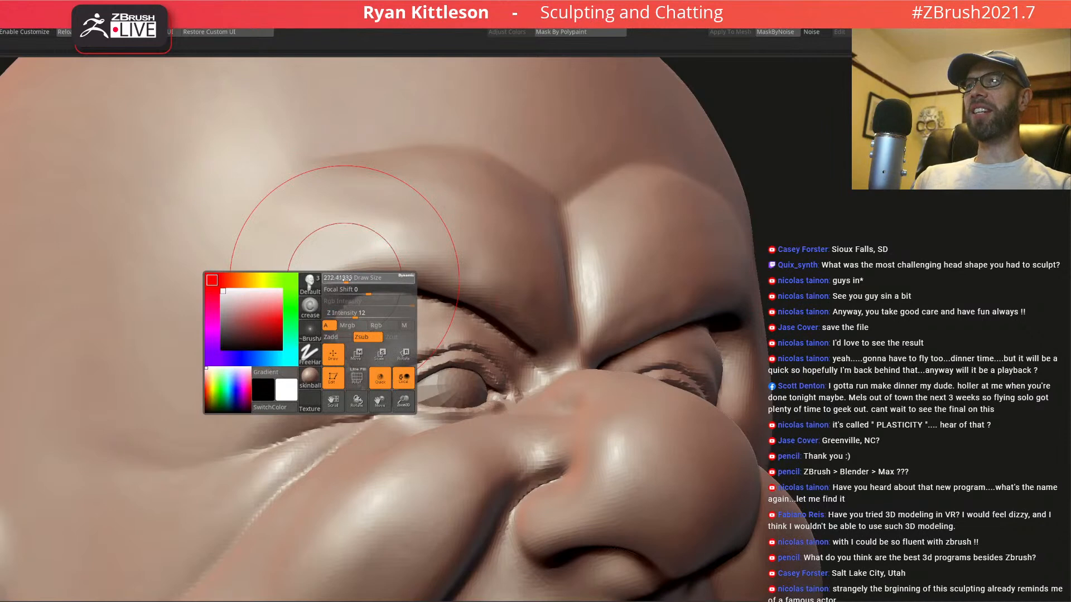
right_drag(342, 284, 339, 300)
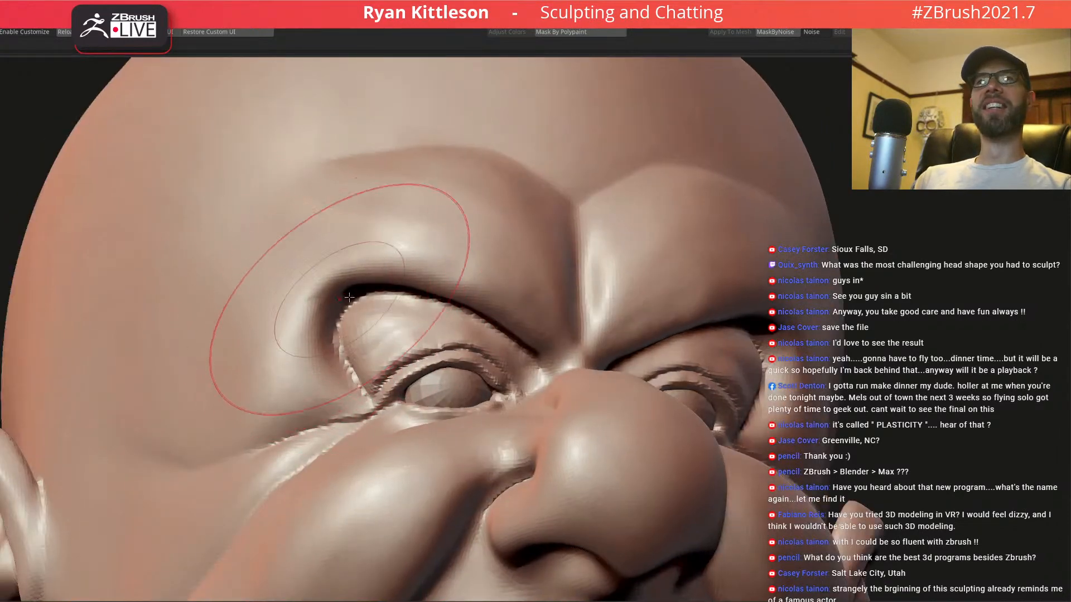
mouse_move(360, 286)
mouse_down()
mouse_move(289, 304)
mouse_move(268, 329)
mouse_move(279, 323)
mouse_move(222, 284)
mouse_up()
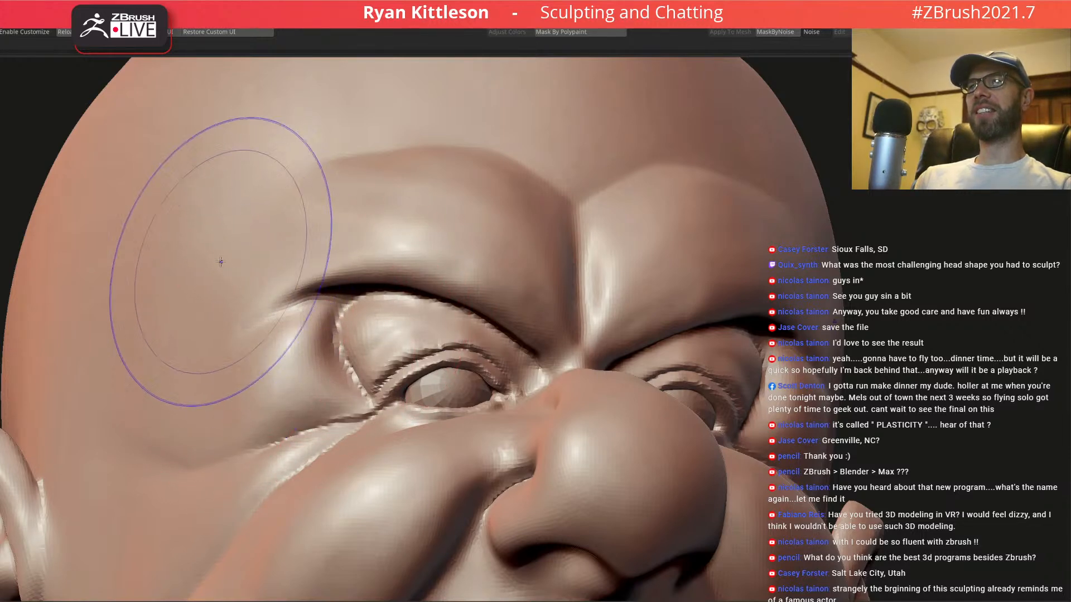
- Reduce the brush size and refine the skin folds between the outer eyelid and the temple
mouse_move(329, 245)
right_down()
mouse_move(389, 305)
mouse_move(378, 247)
mouse_move(399, 248)
mouse_move(390, 351)
mouse_move(417, 362)
right_up()
key(space)
drag(445, 359, 435, 357)
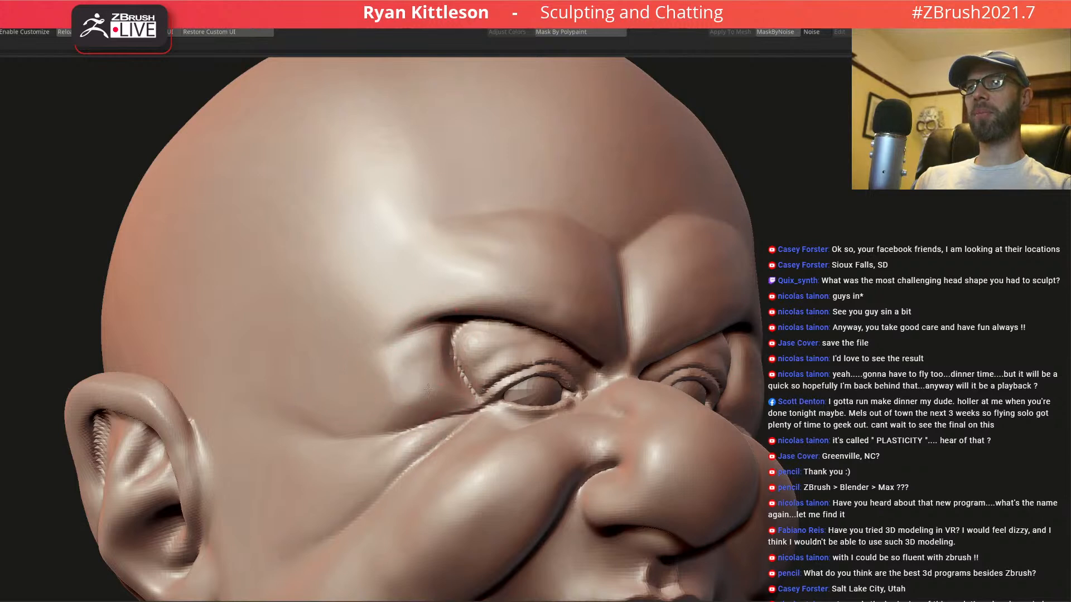
mouse_move(454, 389)
mouse_down()
mouse_move(448, 402)
mouse_move(452, 361)
mouse_move(436, 353)
mouse_move(445, 371)
mouse_up()
mouse_move(437, 315)
mouse_down()
mouse_move(425, 340)
mouse_move(432, 366)
mouse_up()
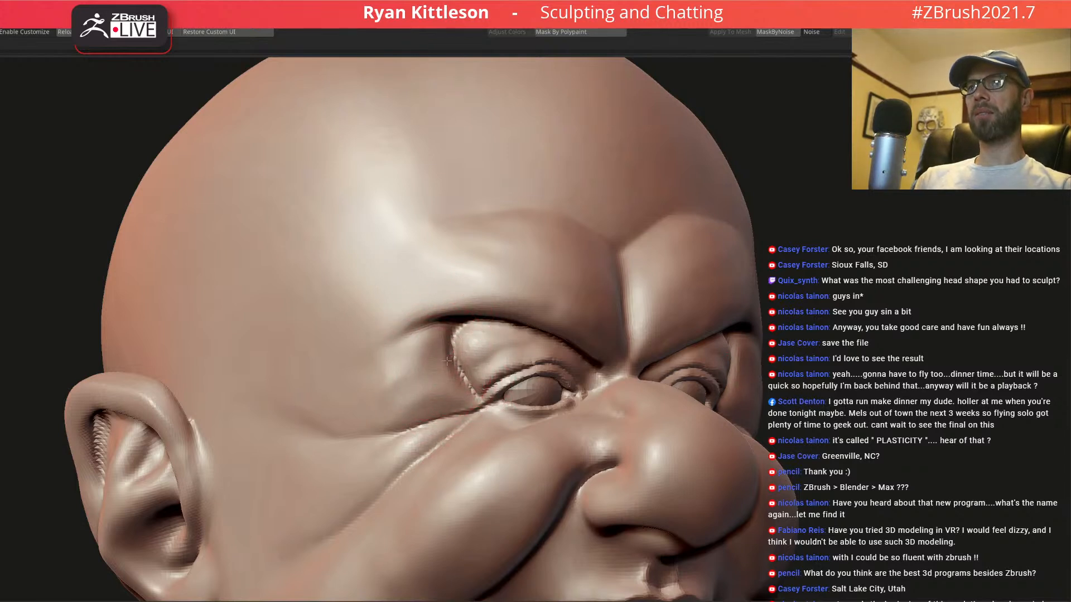
mouse_move(414, 393)
mouse_down()
mouse_move(364, 388)
mouse_move(413, 373)
mouse_up()
- Inspect the whole head from the front and the inner folds of the ear up close
ctrl+right_drag(440, 347, 445, 262)
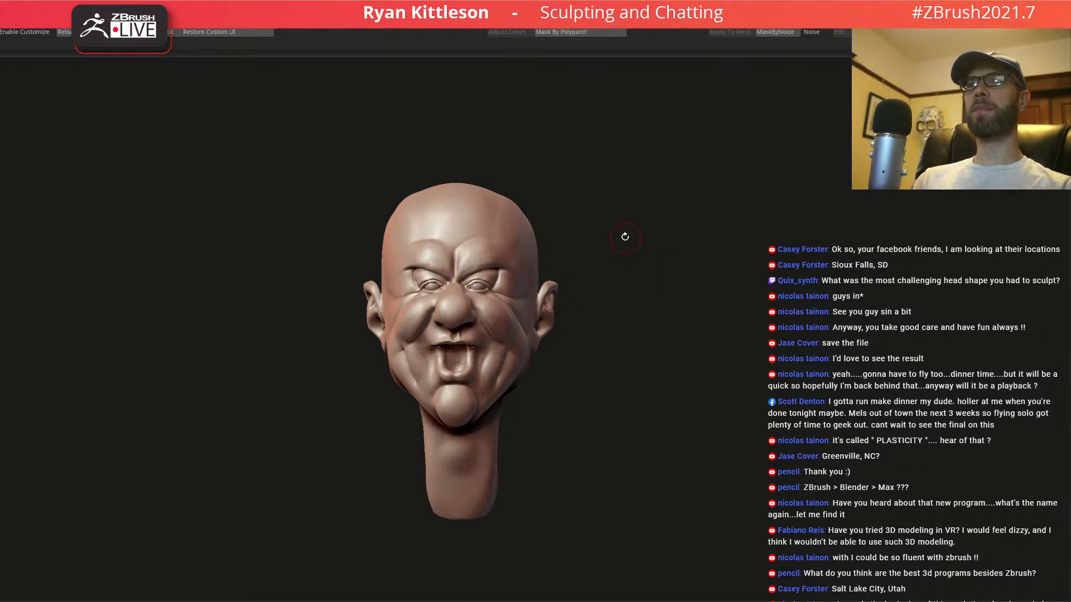
ctrl+right_drag(487, 241, 535, 243)
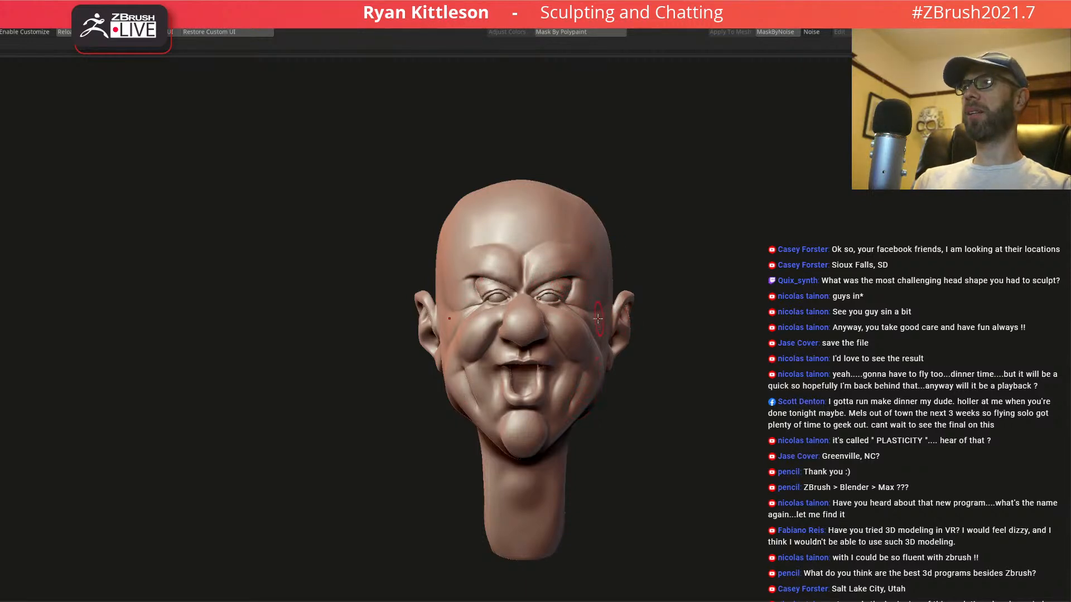
right_drag(583, 300, 623, 303)
alt+right_drag(524, 332, 492, 385)
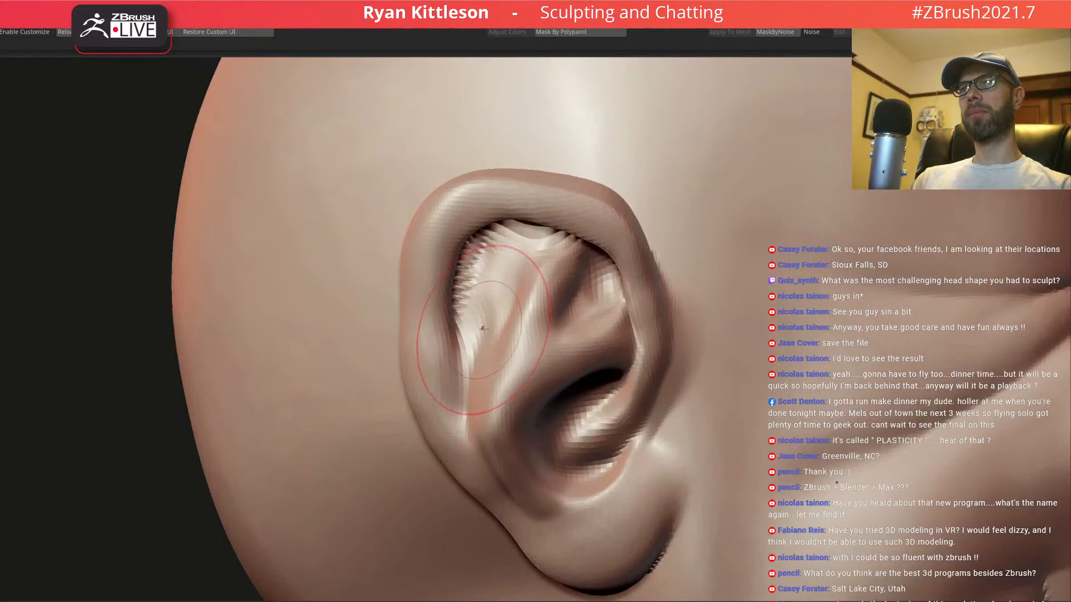
- Deepen and clean up the groove between the ear's rear rim and its inner ridge
mouse_move(507, 319)
right_down()
mouse_move(484, 317)
mouse_move(454, 266)
right_up()
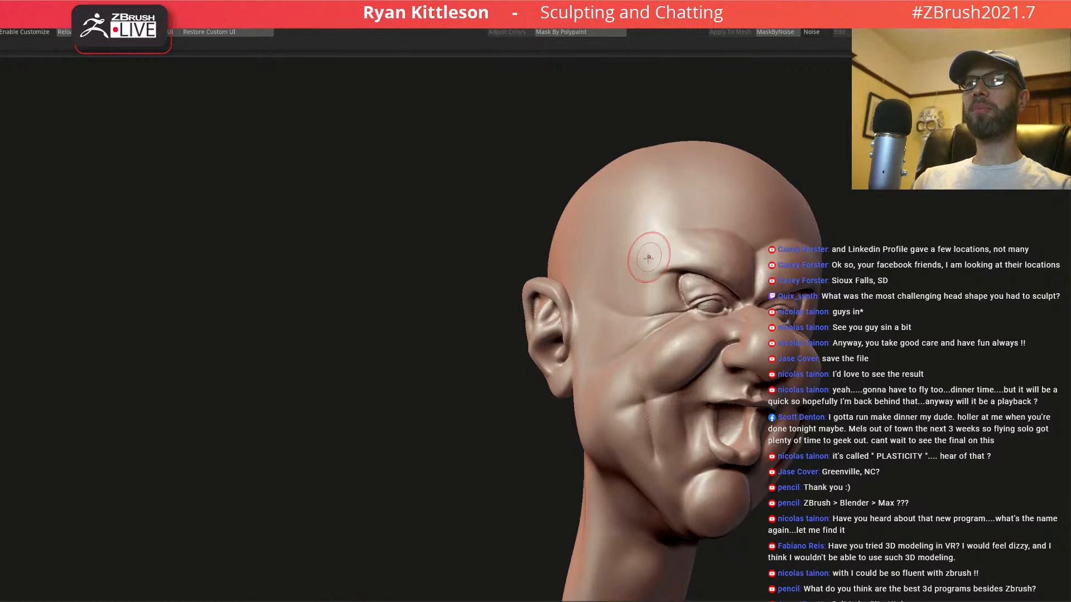
mouse_move(541, 324)
right_down()
mouse_move(579, 314)
mouse_move(534, 357)
right_up()
key(space)
drag(510, 320, 499, 315)
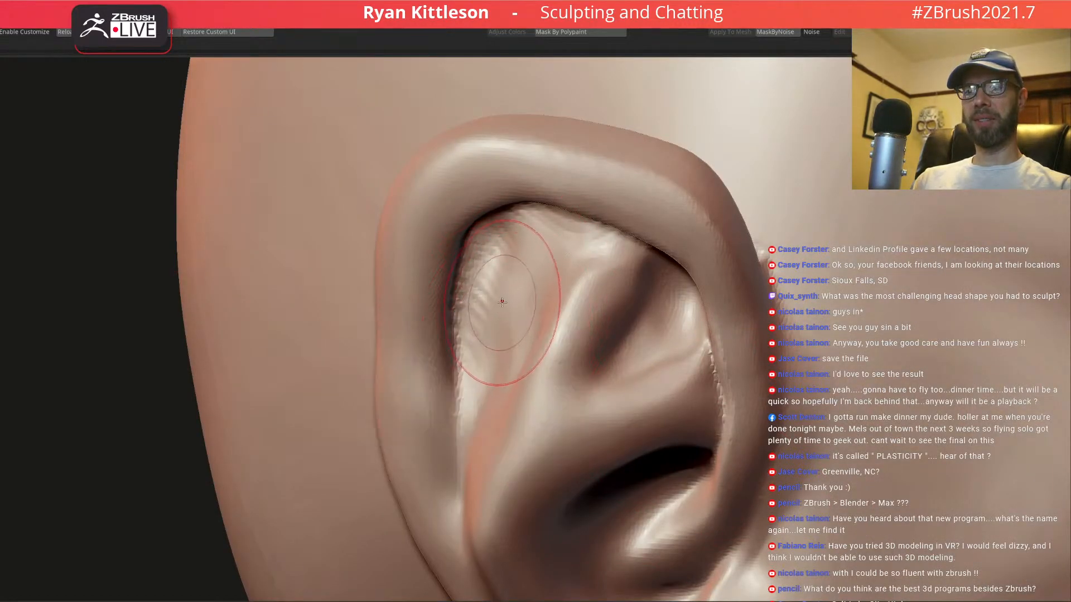
mouse_move(503, 298)
right_down()
mouse_move(502, 268)
mouse_move(483, 265)
right_up()
key(space)
drag(456, 348, 445, 459)
drag(456, 341, 445, 452)
mouse_move(464, 321)
mouse_down()
mouse_move(444, 460)
mouse_move(444, 407)
mouse_up()
drag(464, 298, 453, 365)
drag(492, 256, 467, 399)
mouse_move(516, 273)
mouse_down()
mouse_move(472, 378)
mouse_move(489, 333)
mouse_up()
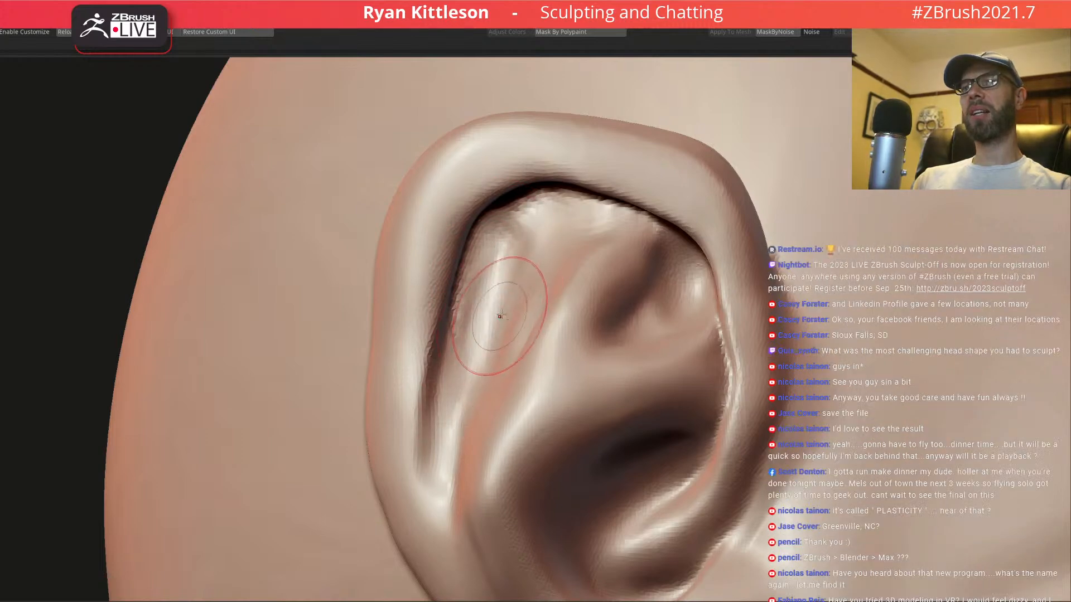
- Smooth the surface between the ear's rim and inner ridge, continuing up under the upper rim
right_drag(505, 277, 529, 244)
mouse_move(527, 245)
mouse_down()
mouse_move(501, 286)
mouse_move(498, 341)
mouse_up()
right_drag(526, 288, 538, 290)
mouse_move(524, 256)
mouse_down()
mouse_move(506, 251)
mouse_move(527, 346)
mouse_move(513, 396)
mouse_up()
drag(537, 321, 504, 374)
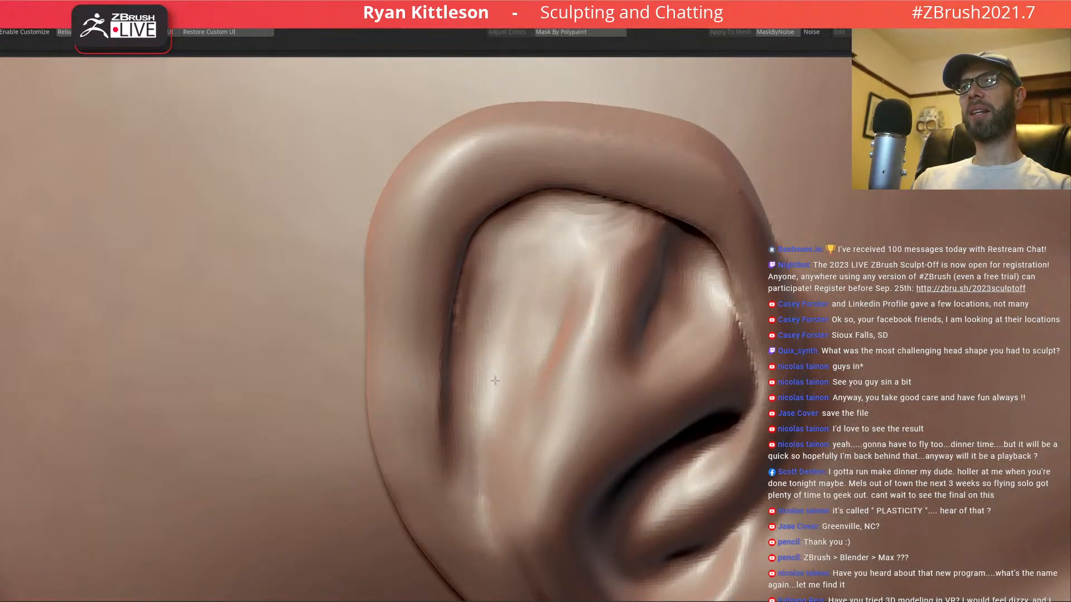
right_drag(472, 327, 454, 315)
drag(455, 315, 425, 434)
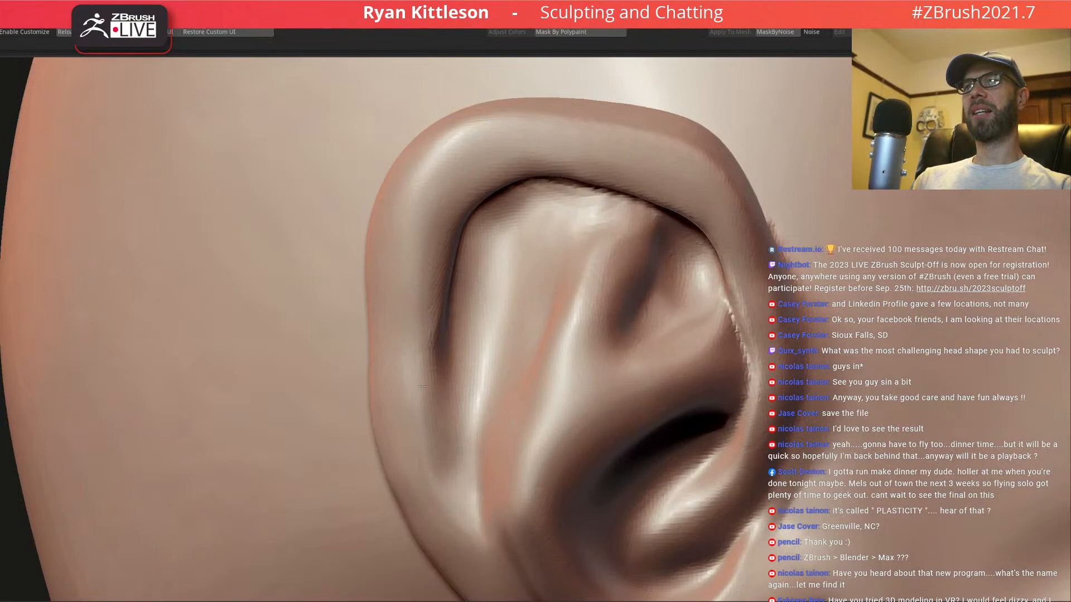
right_drag(459, 299, 545, 234)
drag(545, 234, 586, 204)
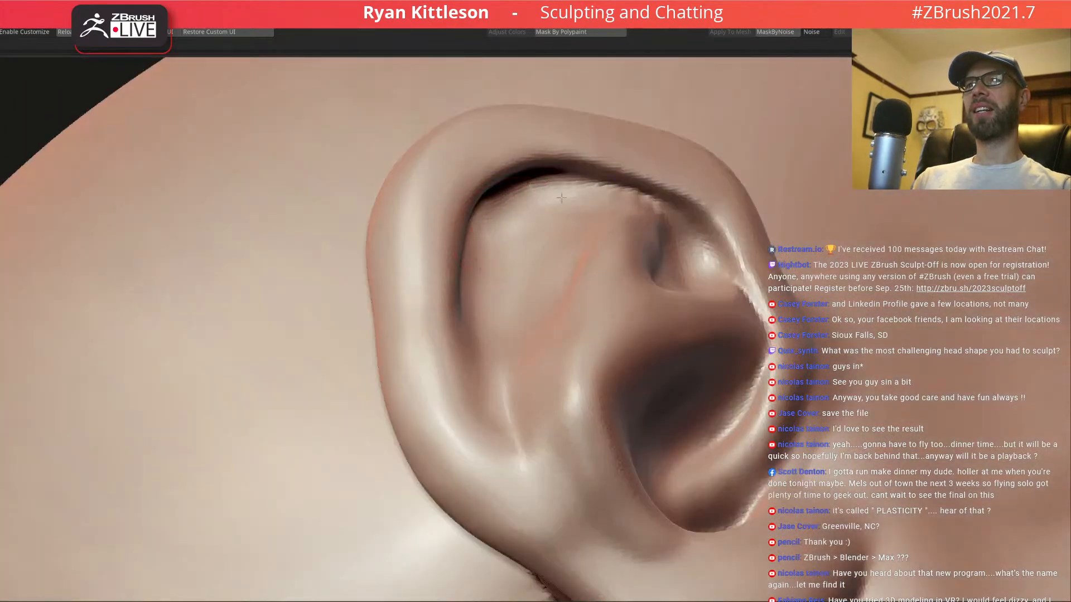
- Refine the ear's outer rim across its upper curve and down its front and rear sides
mouse_move(629, 239)
right_down()
mouse_move(574, 192)
mouse_move(626, 222)
mouse_move(689, 179)
right_up()
key(space)
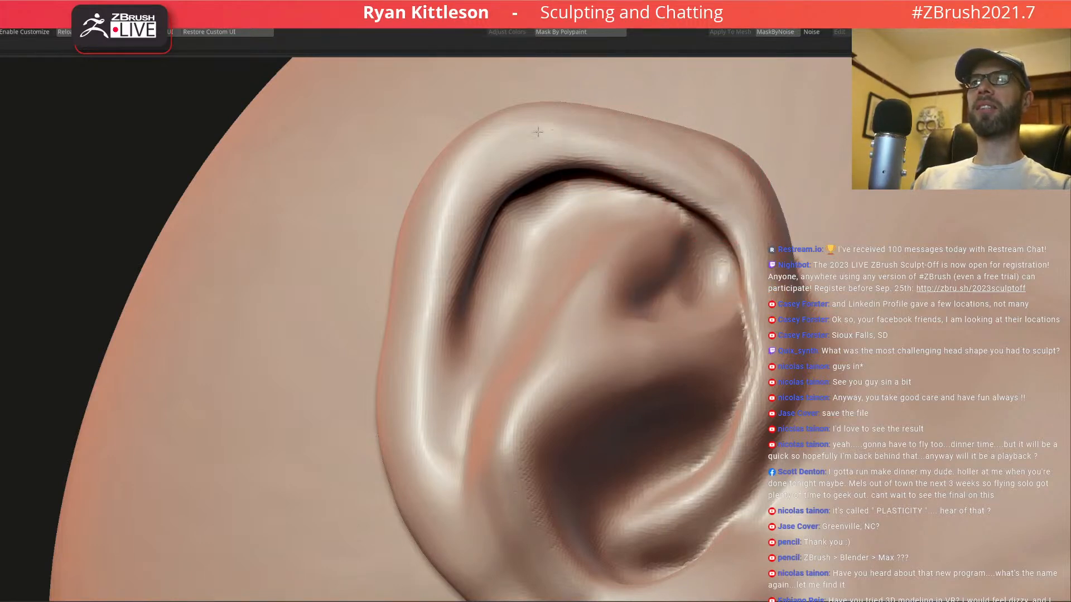
mouse_move(567, 147)
mouse_down()
mouse_move(442, 282)
mouse_move(443, 340)
mouse_up()
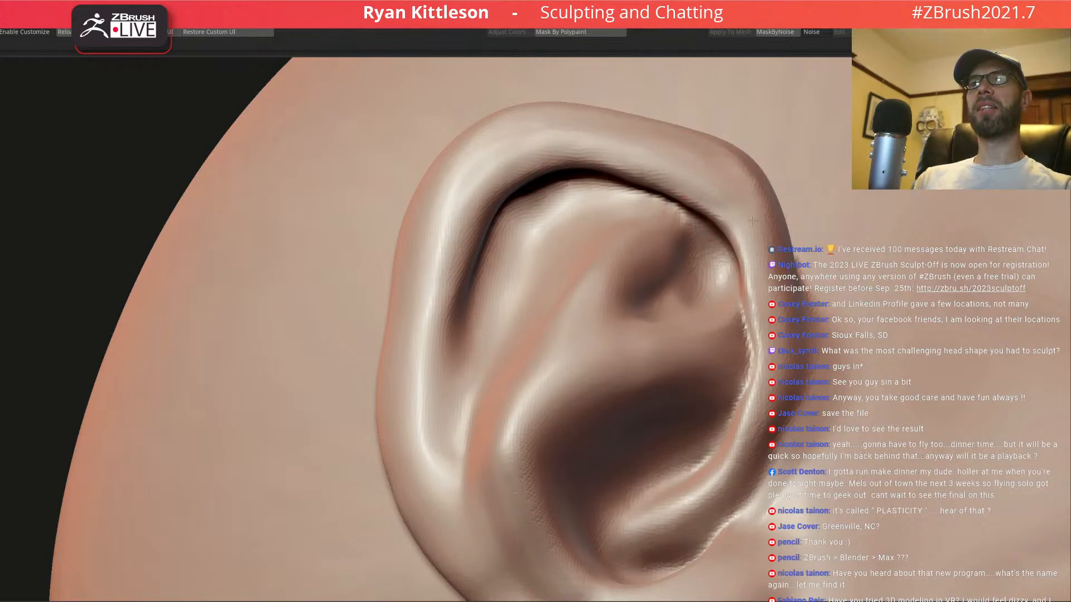
right_drag(761, 207, 739, 180)
drag(744, 166, 759, 292)
right_drag(743, 278, 741, 256)
right_drag(719, 201, 747, 335)
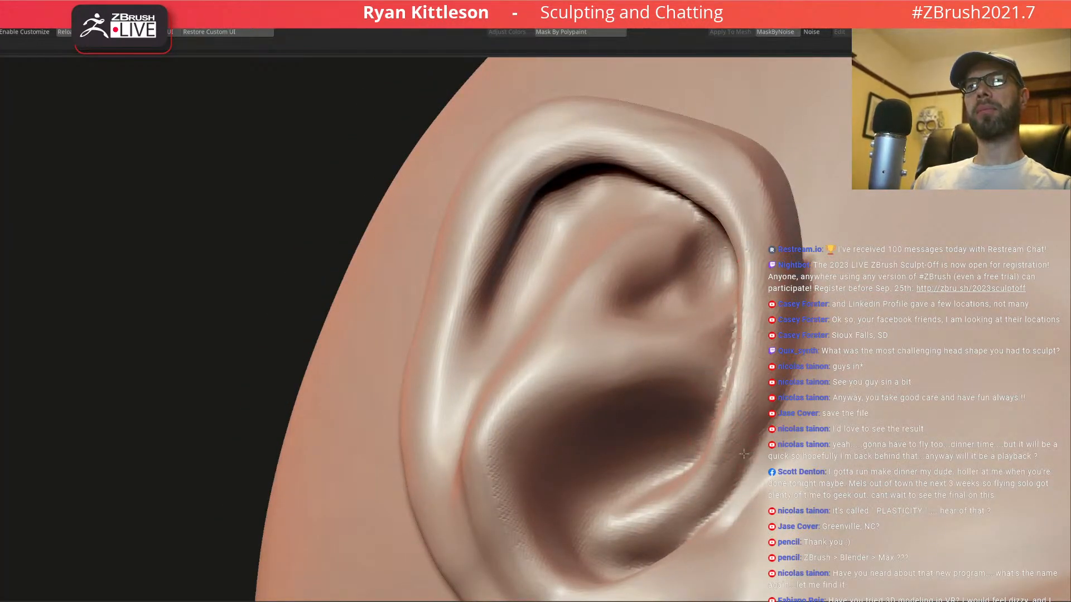
- Shape the ear's inner bowl and the small cartilage bump just above the lobe
right_drag(763, 387, 721, 356)
mouse_move(721, 356)
mouse_down()
mouse_move(708, 335)
mouse_move(683, 390)
mouse_move(725, 326)
mouse_move(684, 372)
mouse_move(719, 346)
mouse_up()
mouse_move(657, 406)
mouse_down()
mouse_move(557, 422)
mouse_move(619, 424)
mouse_move(575, 435)
mouse_move(636, 418)
mouse_move(609, 431)
mouse_up()
drag(582, 358, 600, 391)
right_drag(594, 385, 610, 404)
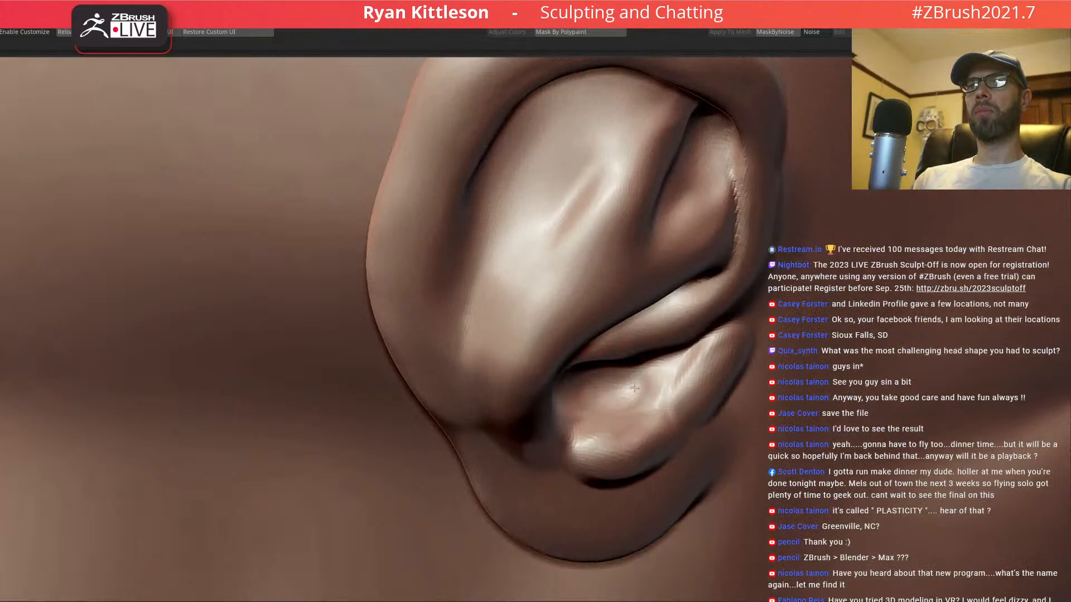
drag(606, 405, 607, 459)
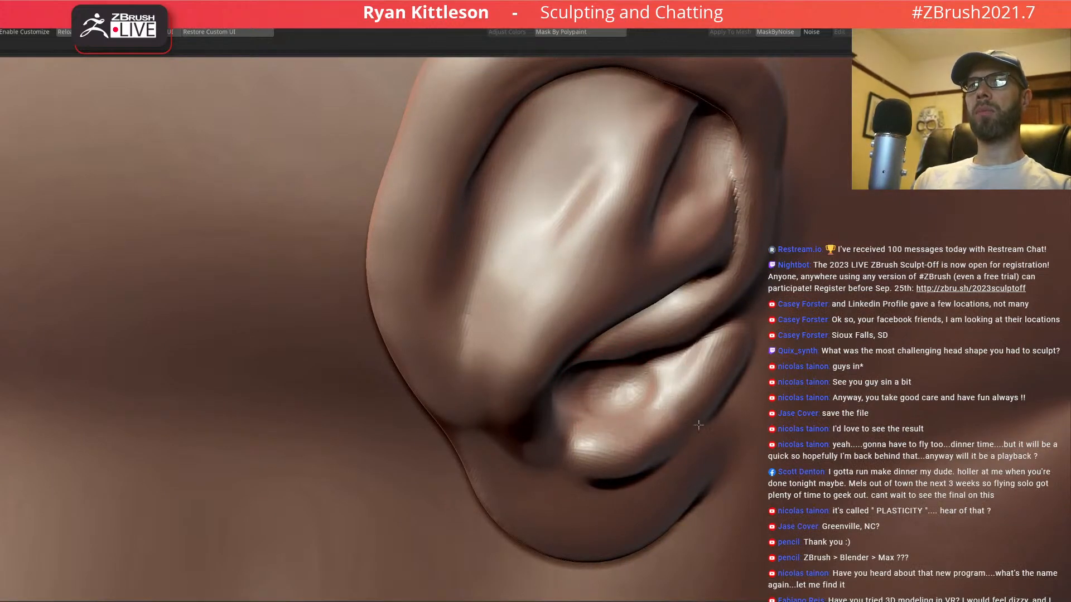
mouse_move(640, 354)
right_down()
mouse_move(552, 318)
mouse_move(641, 309)
right_up()
- Carve a thin crease from the groove inside the rear rim down towards the ear lobe
key(space)
click(466, 213)
right_drag(483, 246, 445, 239)
mouse_move(449, 154)
mouse_down()
mouse_move(435, 304)
mouse_move(477, 480)
mouse_up()
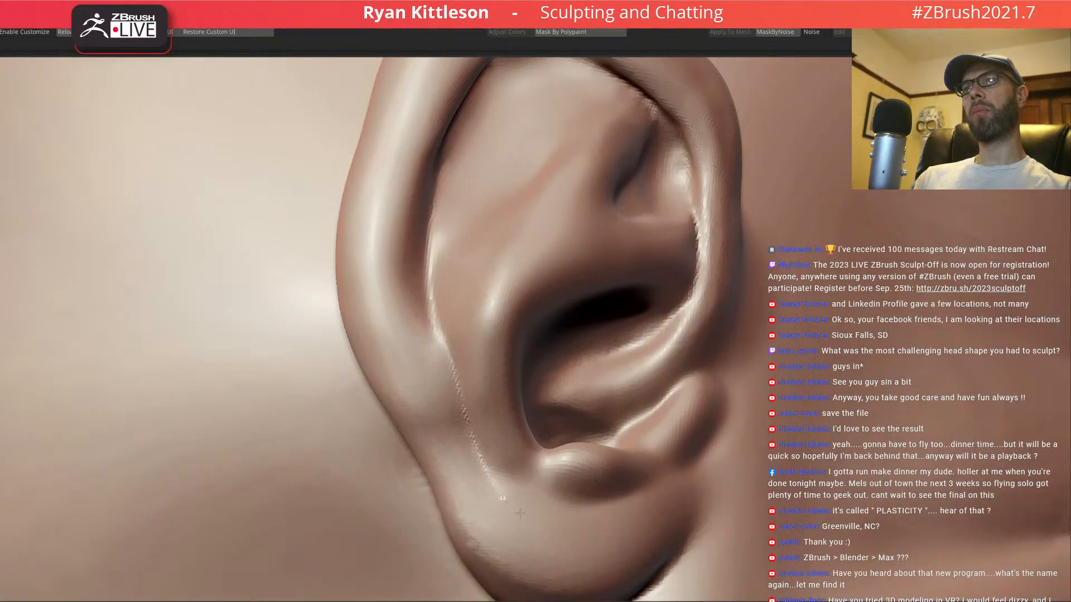
- Refine the ear's inner ridge and the hollow between its two upper branches
mouse_move(526, 173)
alt+right_down()
mouse_move(510, 323)
mouse_move(563, 321)
mouse_move(572, 334)
mouse_move(442, 346)
mouse_move(526, 357)
alt+right_up()
key(space)
right_drag(447, 377, 456, 376)
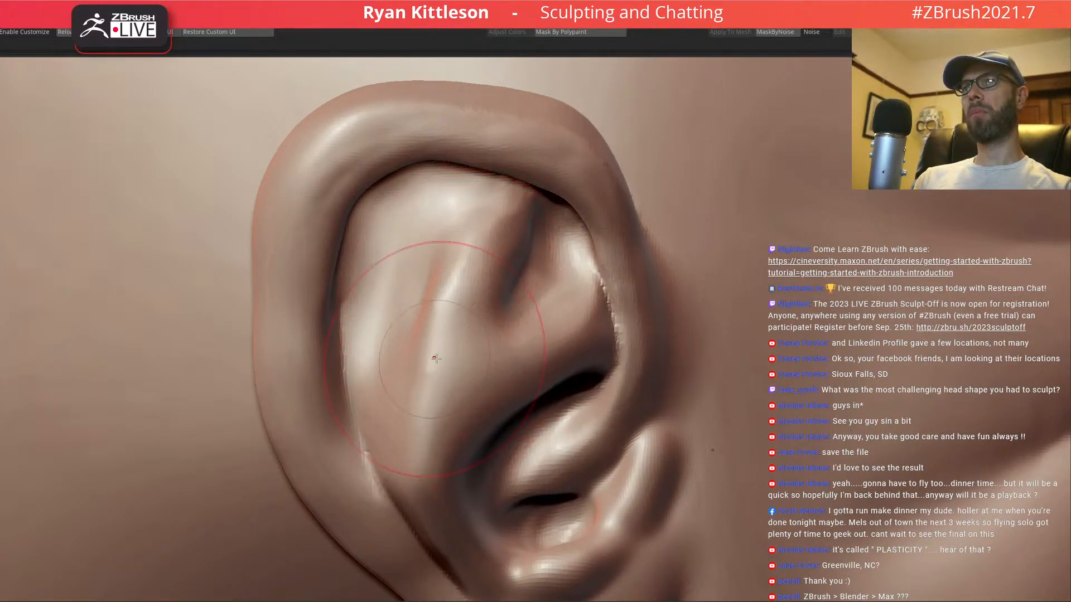
right_drag(447, 343, 449, 371)
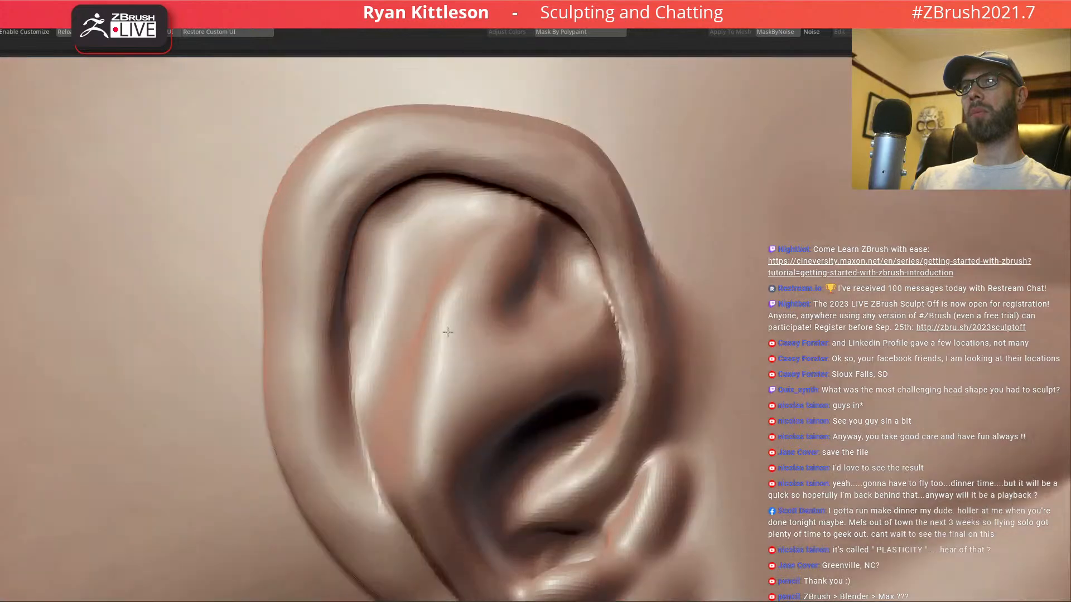
mouse_move(449, 382)
mouse_down()
mouse_move(430, 383)
mouse_move(441, 384)
mouse_up()
key(space)
right_drag(432, 362, 456, 366)
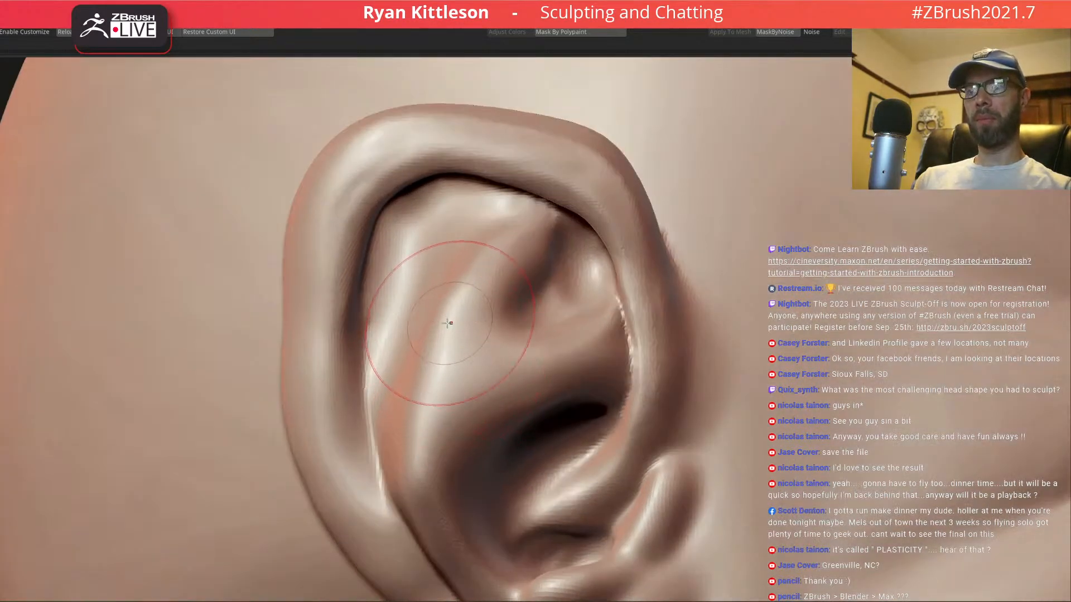
drag(503, 238, 483, 269)
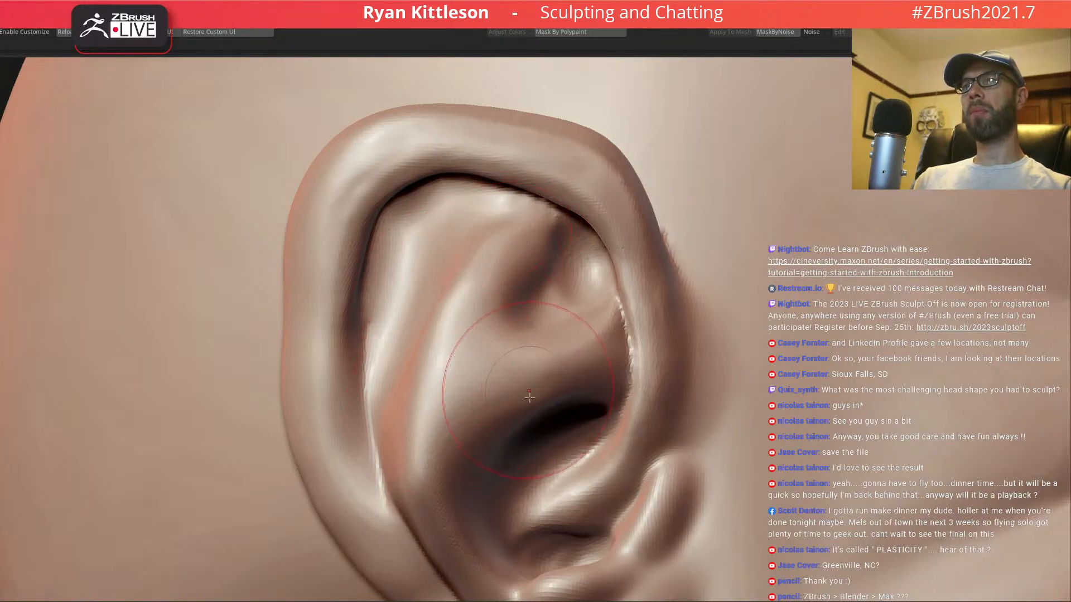
key(space)
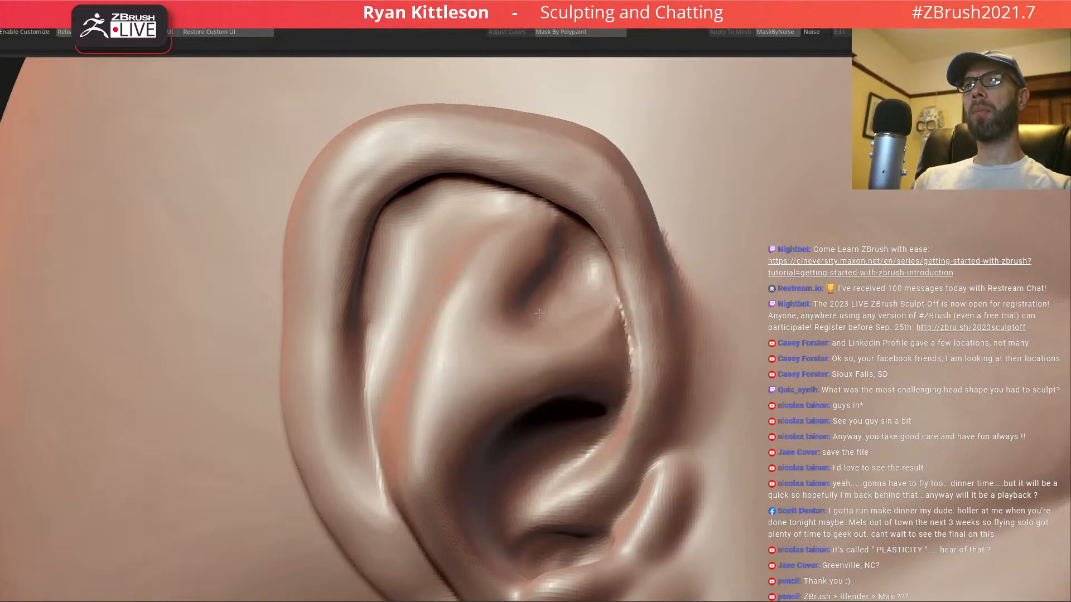
right_drag(560, 290, 555, 255)
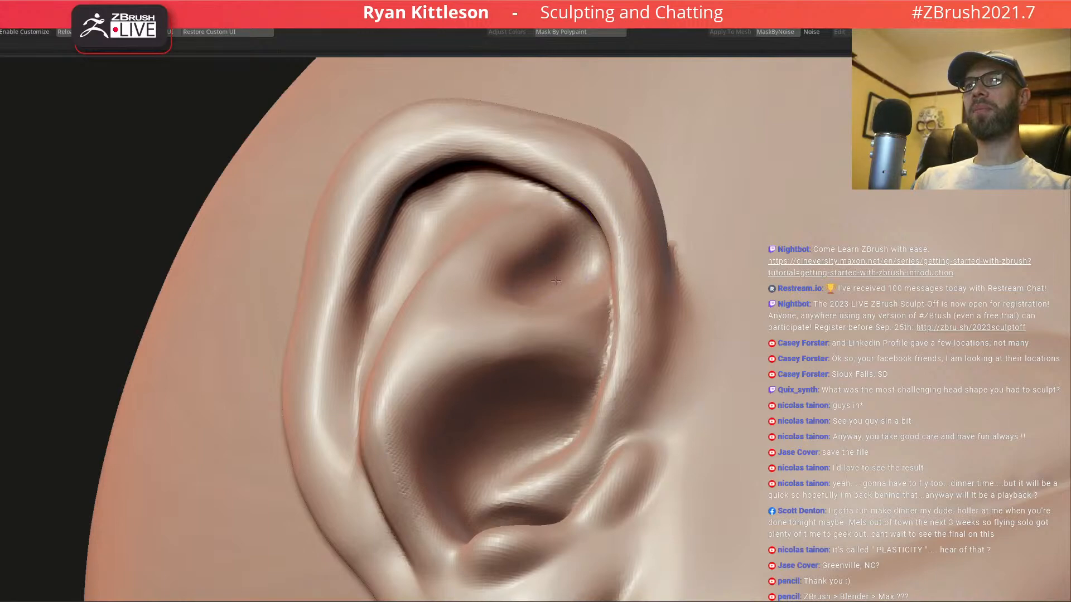
right_drag(478, 242, 438, 214)
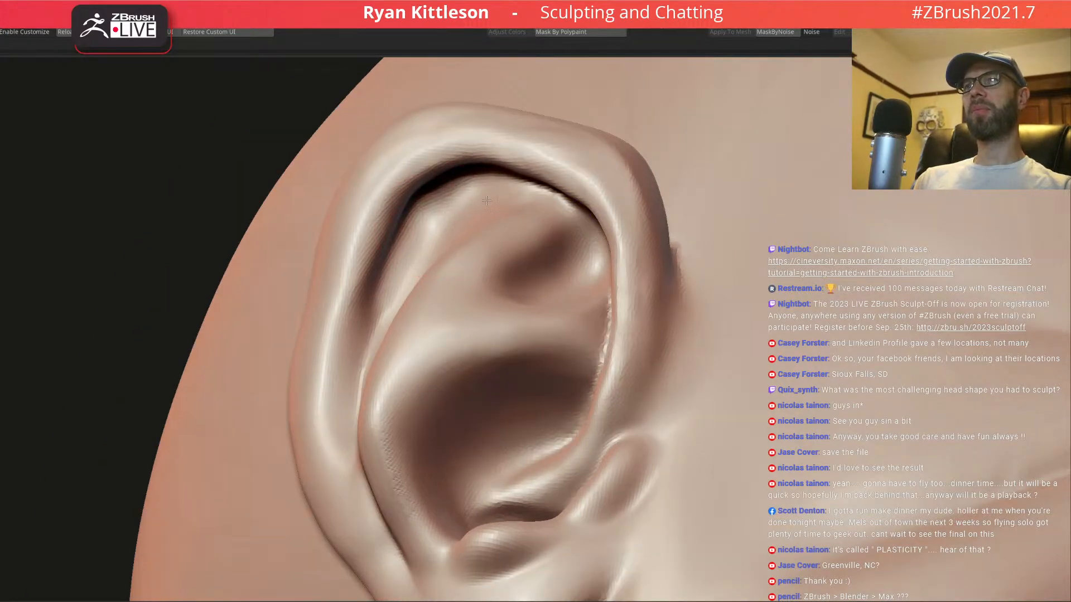
- Push the middle of the ear's inner ridge outward in the front-view silhouette and tidy its slope towards the lobe
key(f)
right_drag(296, 183, 481, 294)
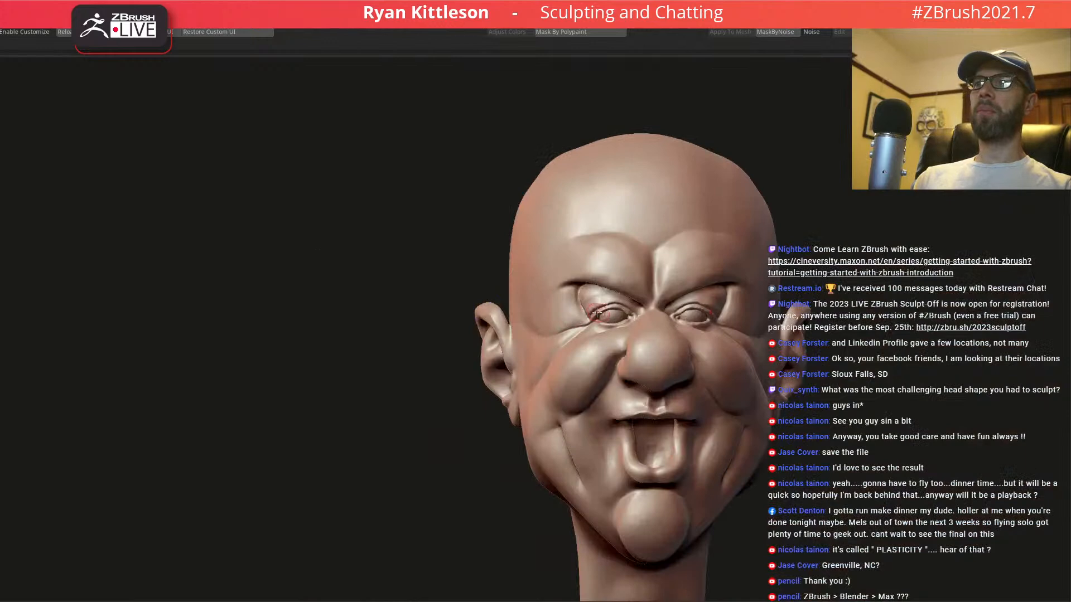
mouse_move(561, 344)
right_down()
mouse_move(473, 316)
mouse_move(483, 305)
mouse_move(537, 396)
right_up()
key(space)
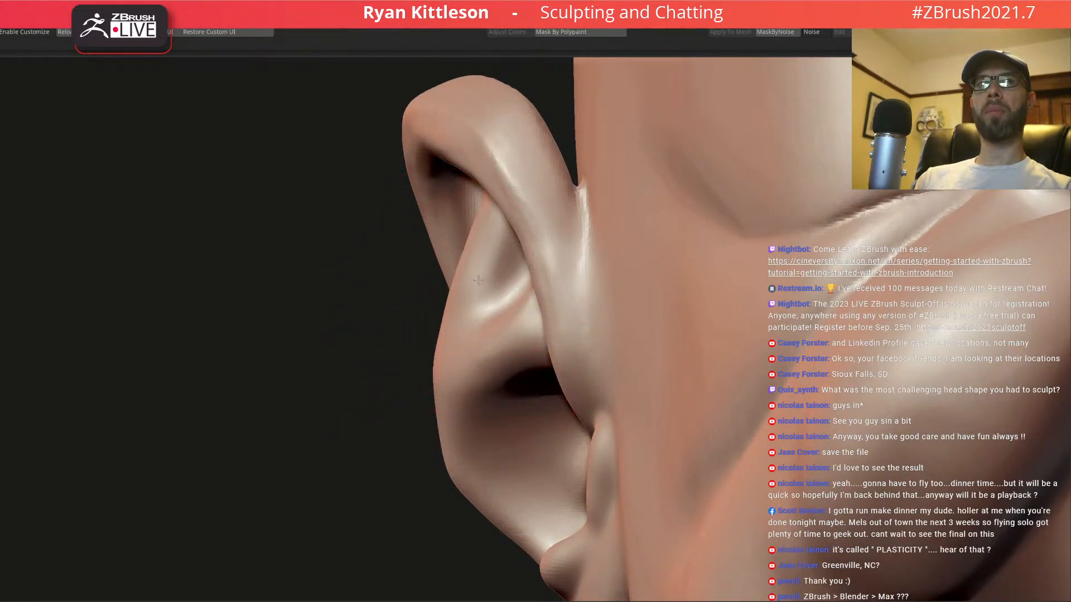
alt+right_drag(500, 416, 510, 293)
key(space)
drag(483, 339, 491, 339)
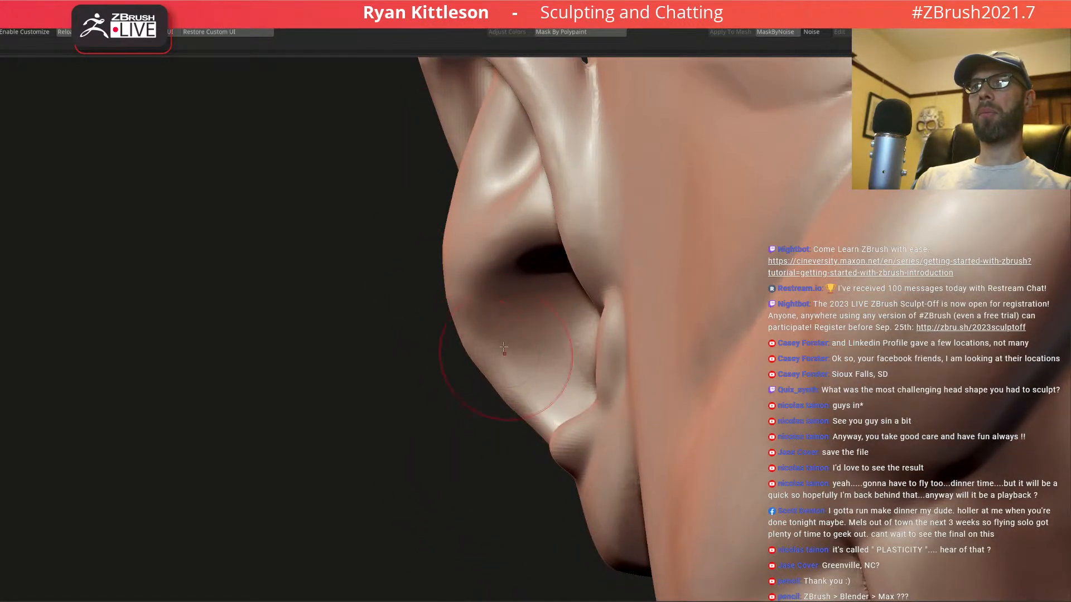
key(space)
mouse_move(495, 273)
mouse_down()
mouse_move(506, 272)
mouse_move(410, 266)
mouse_up()
key(space)
drag(483, 345, 473, 345)
drag(518, 413, 523, 402)
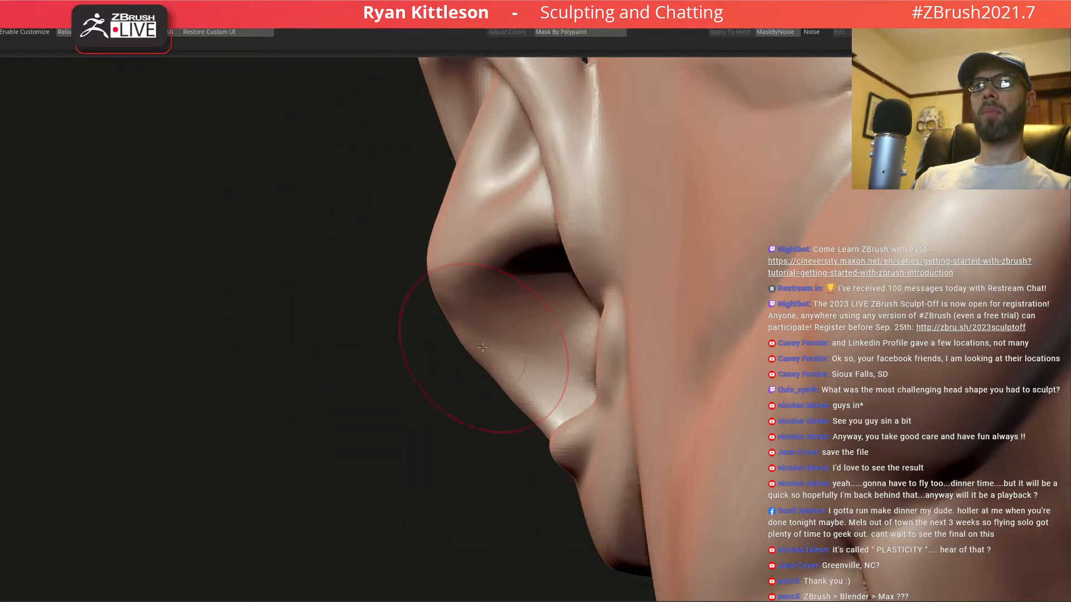
drag(471, 340, 477, 338)
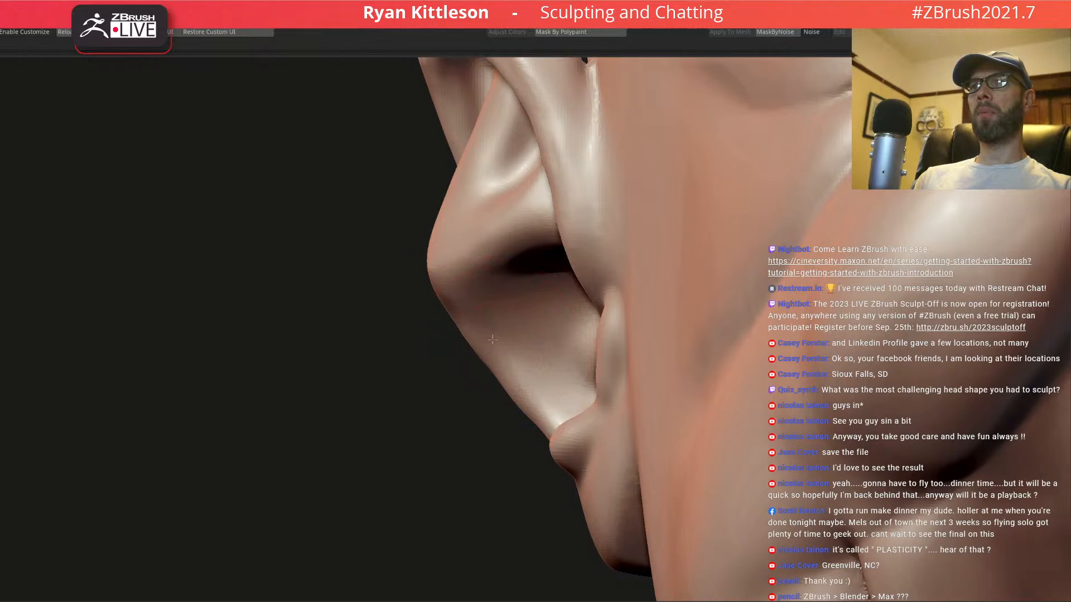
- Adjust the upper cheek below the eye and nudge the outer eye corner slightly towards the nose
right_drag(503, 327, 341, 167)
right_drag(510, 283, 555, 311)
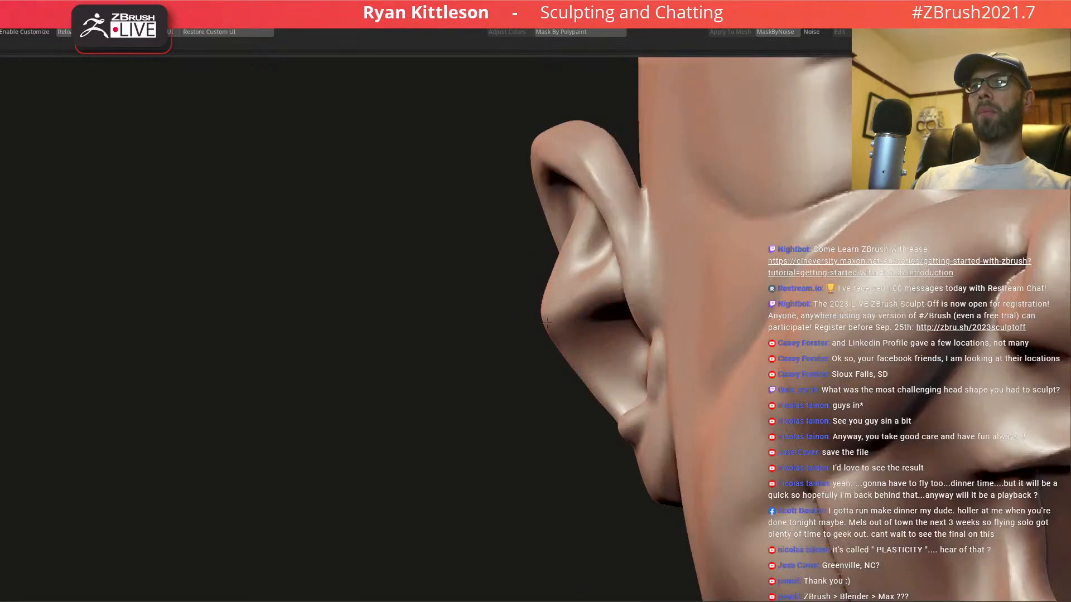
ctrl+right_drag(629, 279, 536, 179)
mouse_move(643, 285)
alt+right_down()
mouse_move(575, 301)
mouse_move(575, 262)
mouse_move(505, 235)
alt+right_up()
key(space)
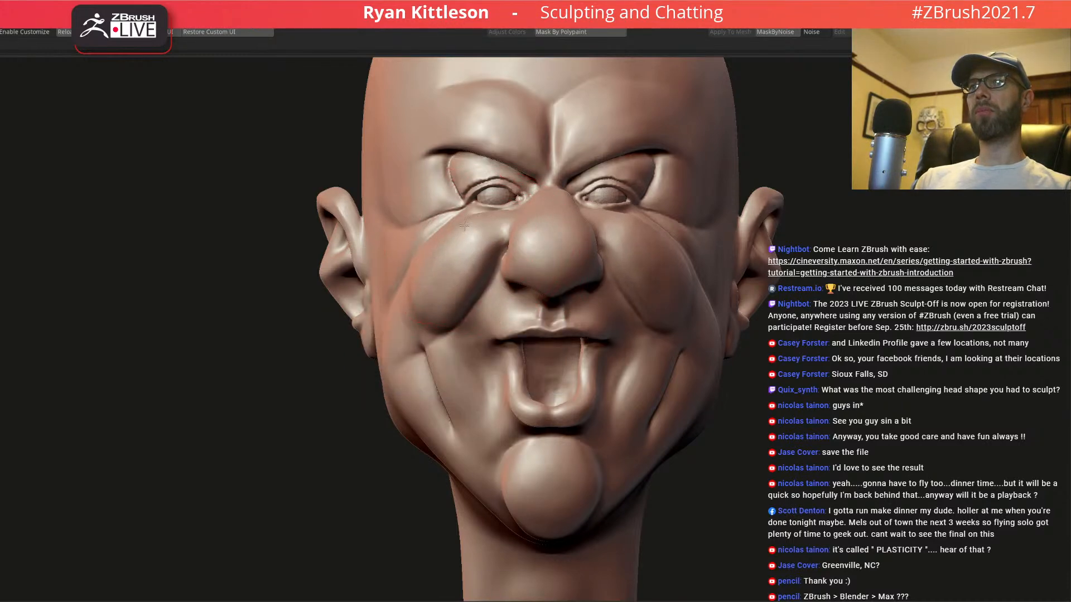
mouse_move(463, 230)
mouse_down()
mouse_move(391, 323)
mouse_move(431, 314)
mouse_up()
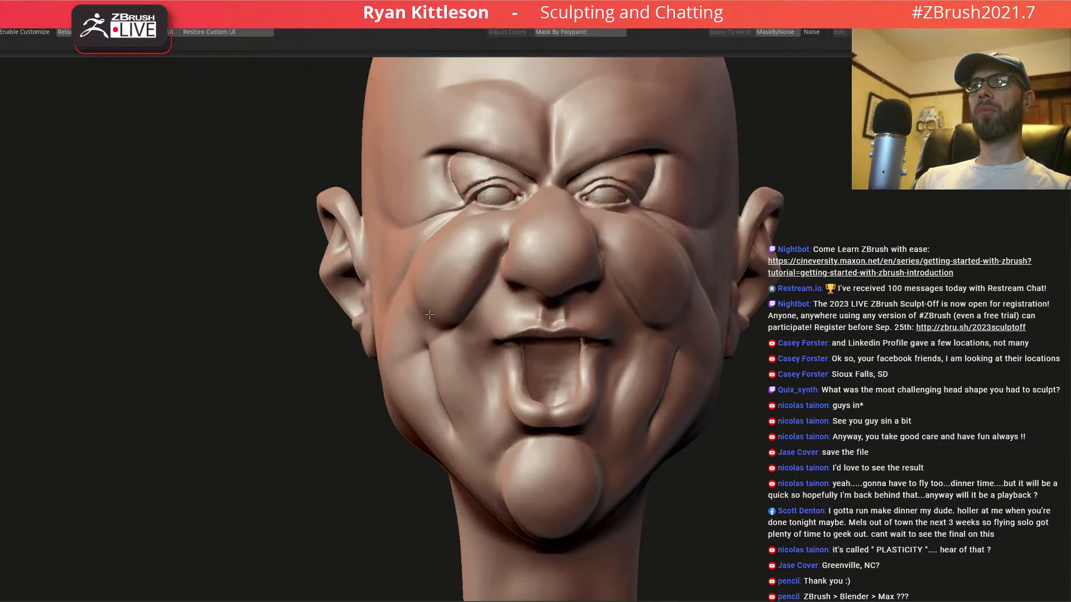
mouse_move(436, 310)
right_down()
mouse_move(471, 293)
mouse_move(420, 313)
mouse_move(445, 277)
right_up()
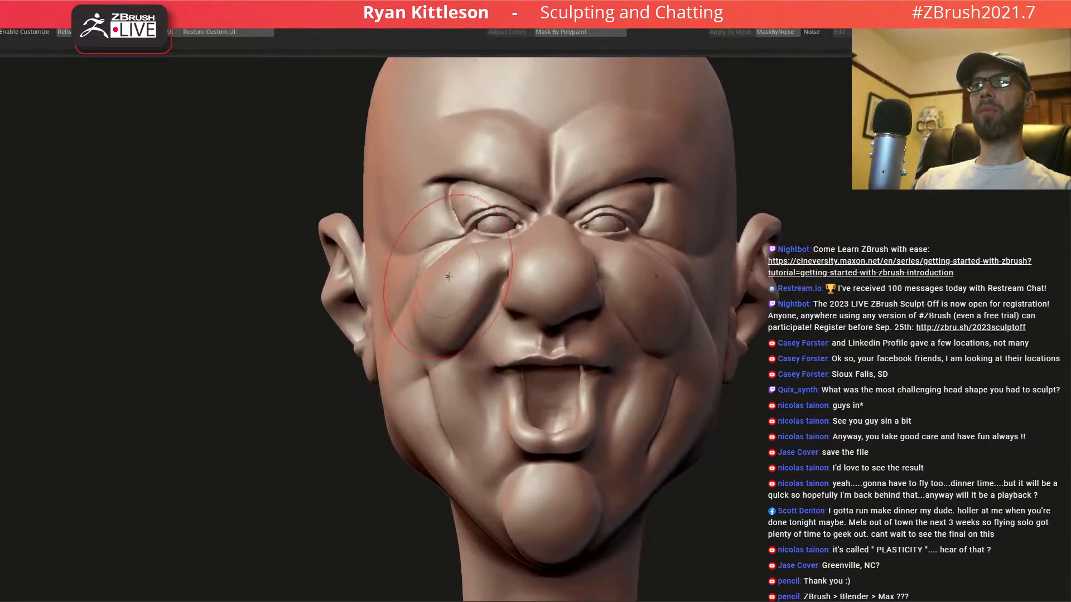
mouse_move(461, 236)
mouse_down()
mouse_move(469, 226)
mouse_move(472, 234)
mouse_up()
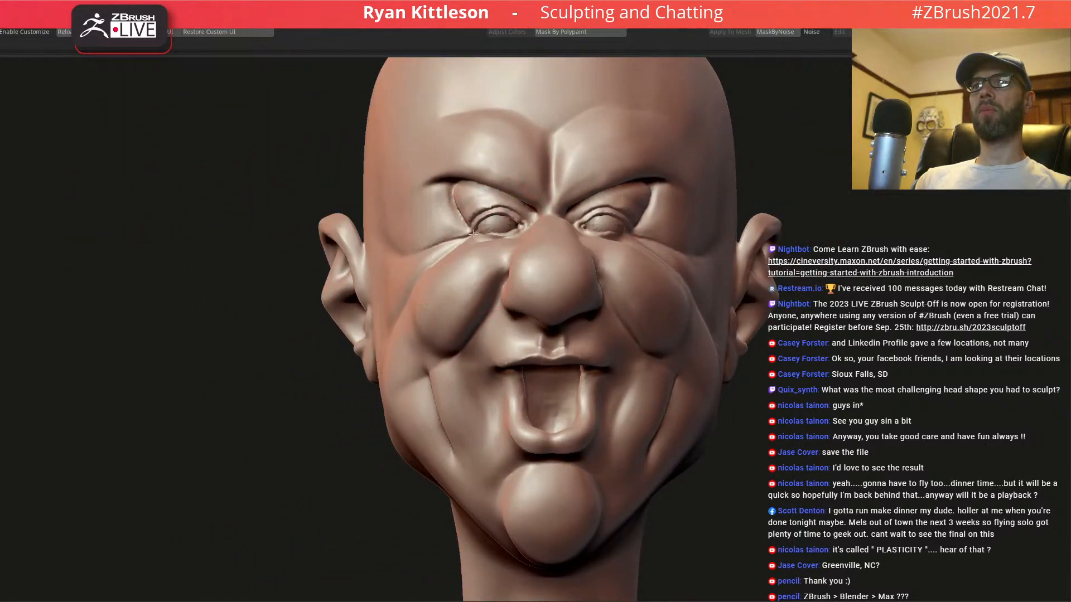
- Select the eyeball and move it slightly towards the nose to fit the eyelids
alt+click(485, 230)
key(w)
ctrl+right_drag(482, 218, 475, 234)
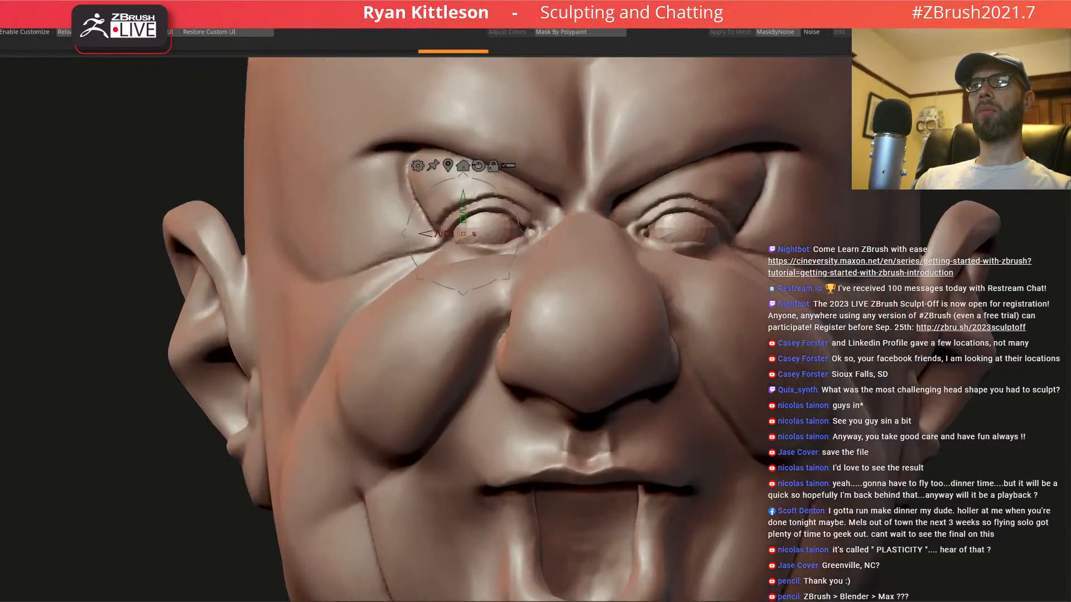
drag(425, 233, 441, 231)
key(q)
- Return to the head mesh and reshape the outer end of the lower eyelid around the eyeball with the Move brush
key(space)
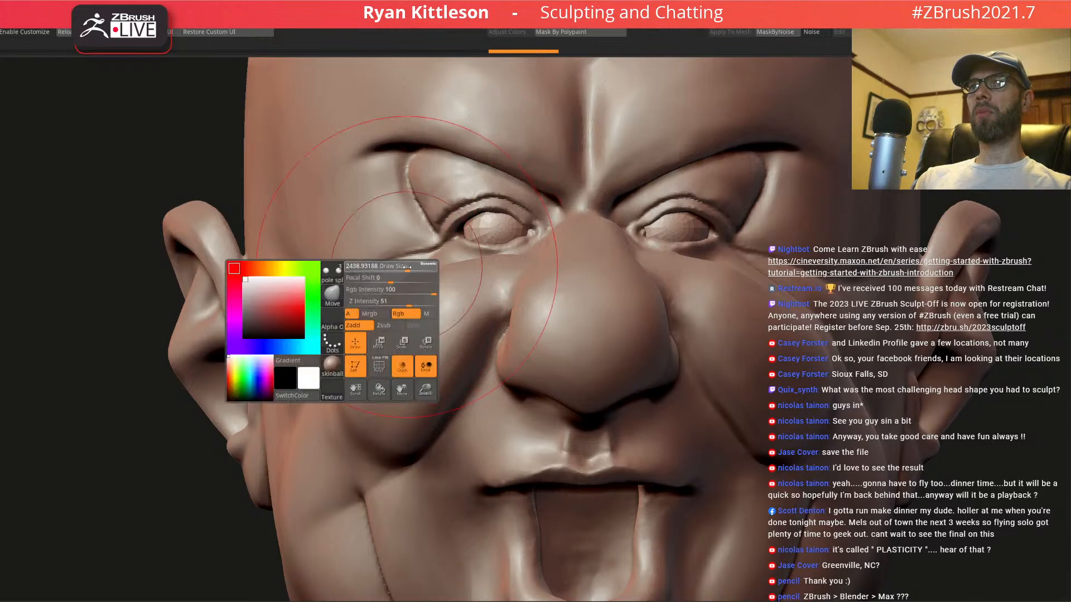
ctrl+right_drag(459, 274, 461, 246)
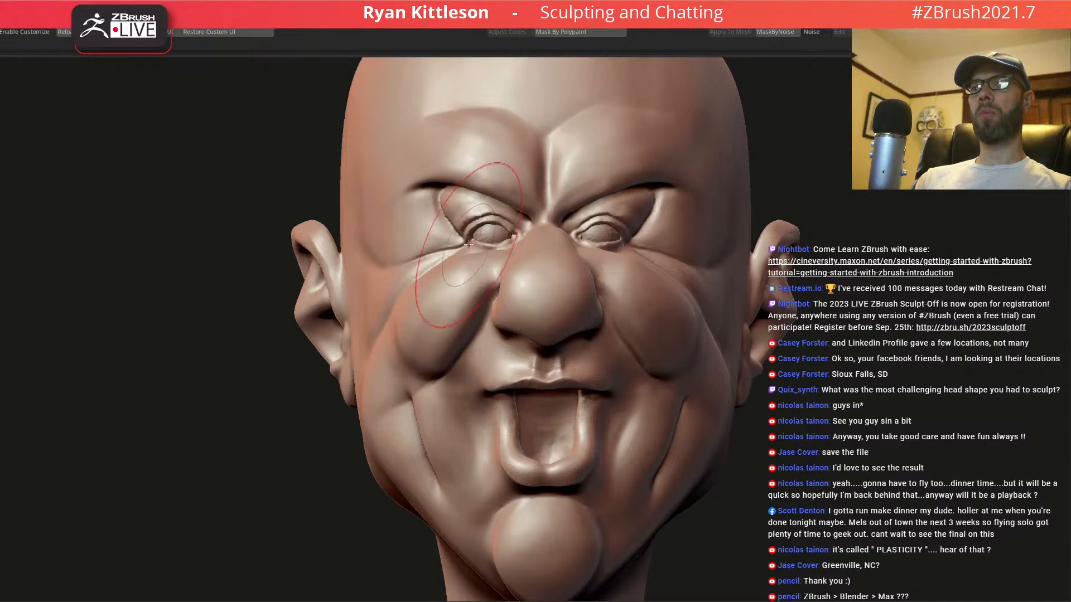
mouse_move(469, 245)
right_down()
mouse_move(440, 306)
mouse_move(423, 319)
right_up()
key(space)
drag(498, 255, 475, 254)
right_drag(455, 251, 481, 245)
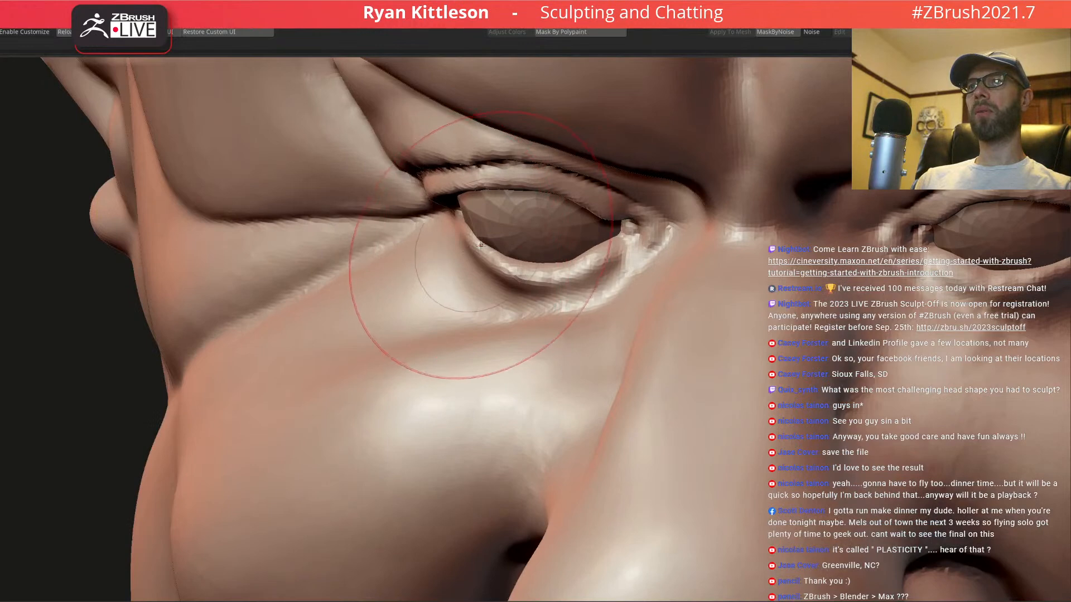
key(space)
drag(472, 245, 461, 247)
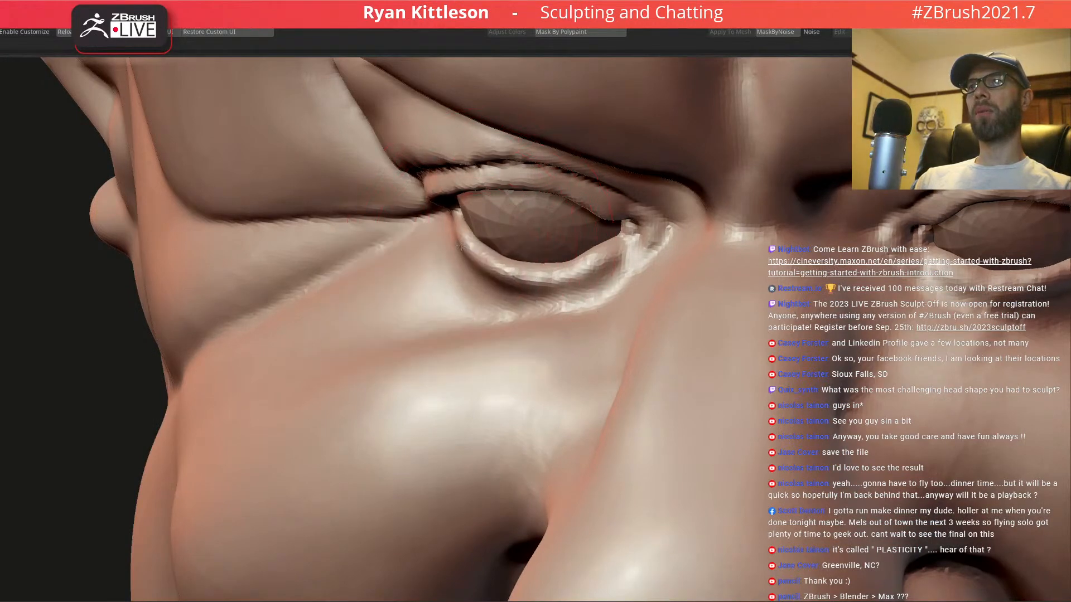
- Adjust the upper eyelid's rim so it follows the eyeball when seen from below
mouse_move(451, 226)
right_down()
mouse_move(481, 156)
mouse_move(458, 158)
mouse_move(471, 249)
mouse_move(442, 282)
right_up()
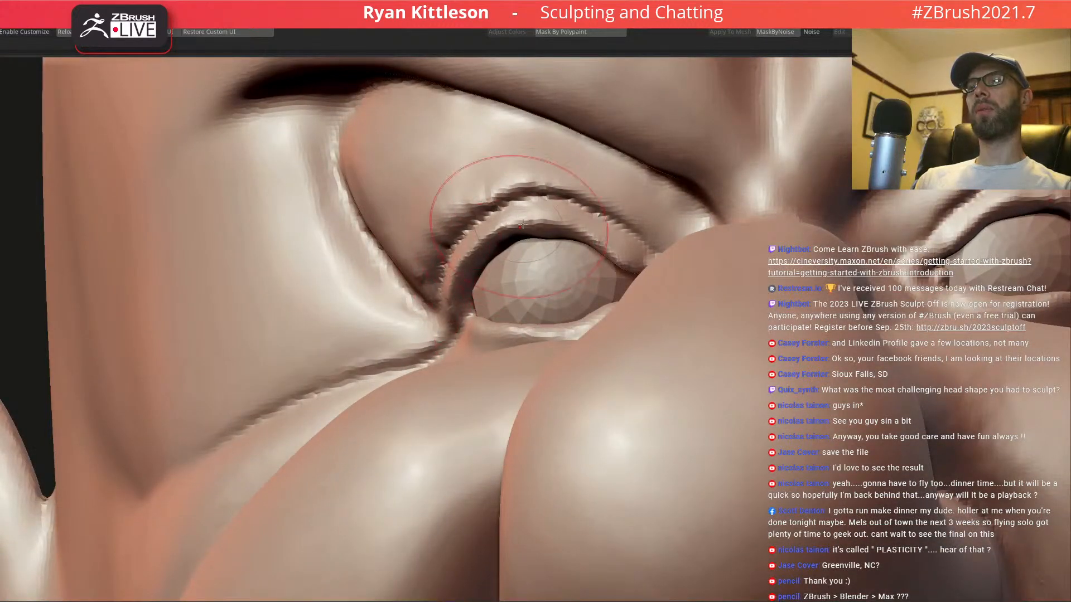
right_drag(514, 232, 537, 203)
key(space)
drag(530, 225, 533, 218)
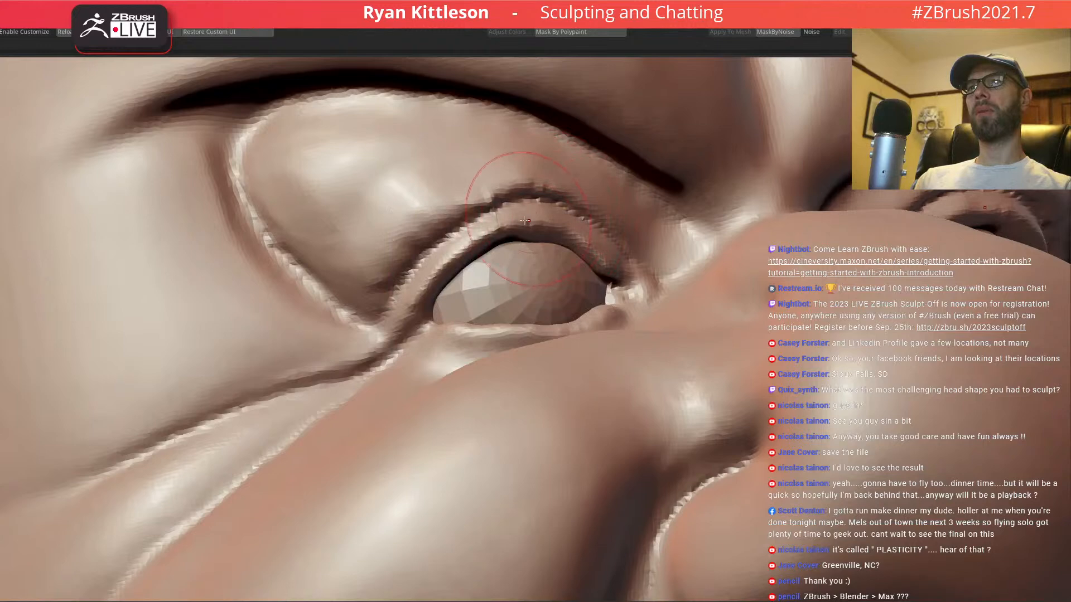
mouse_move(478, 232)
right_down()
mouse_move(493, 230)
mouse_move(493, 256)
mouse_move(513, 276)
mouse_move(507, 215)
mouse_move(521, 223)
right_up()
alt+right_drag(525, 284, 472, 248)
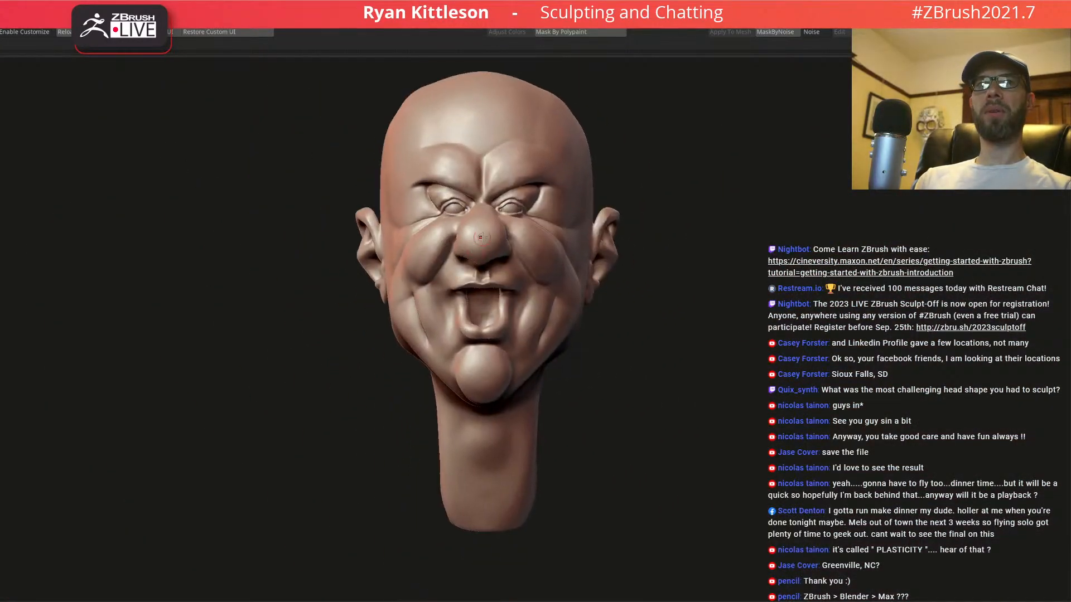
- Reshape the cheek fold beside the nose and smooth its crease down towards the mouth corner
mouse_move(497, 299)
ctrl+right_down()
mouse_move(459, 285)
mouse_move(460, 227)
mouse_move(535, 235)
mouse_move(454, 236)
ctrl+right_up()
key(space)
drag(454, 236, 460, 232)
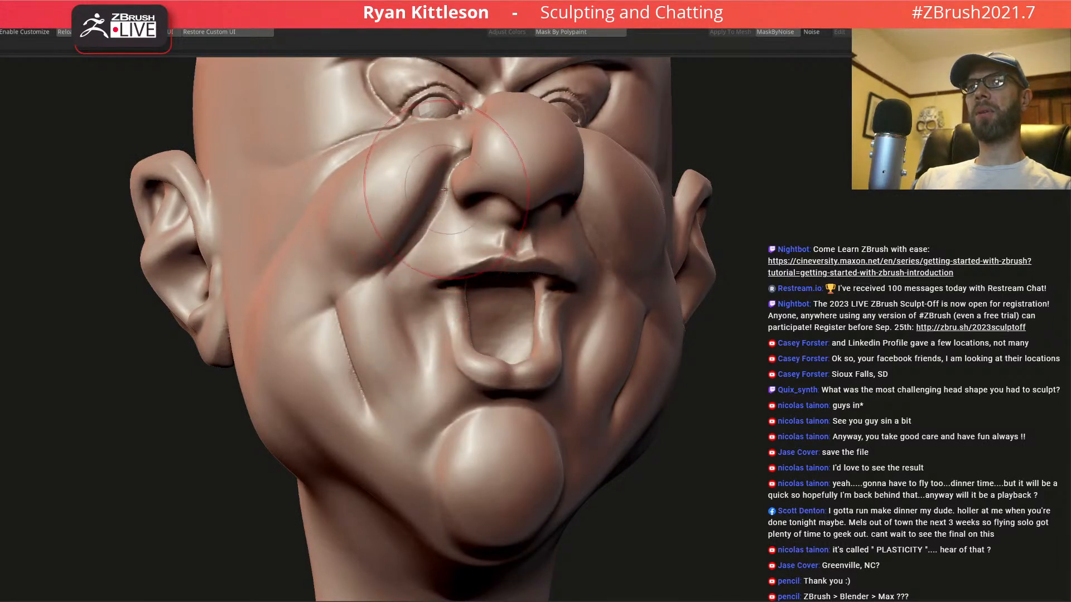
mouse_move(444, 188)
mouse_down()
mouse_move(425, 231)
mouse_move(377, 280)
mouse_move(440, 205)
mouse_up()
key(space)
drag(413, 241, 386, 273)
right_drag(447, 175, 474, 178)
ctrl+right_drag(474, 179, 437, 237)
key(space)
drag(477, 174, 467, 173)
mouse_move(469, 128)
shift+mouse_down()
mouse_move(318, 334)
mouse_move(305, 311)
shift+mouse_up()
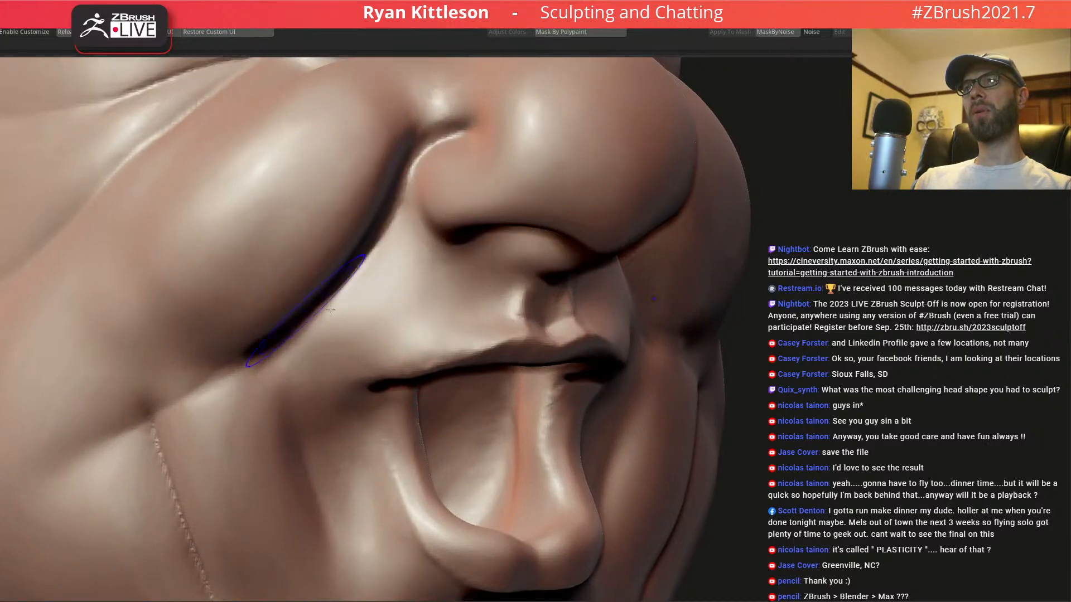
- Nudge the upper cheek below the eye with the Move brush to refine its bulge
key(f)
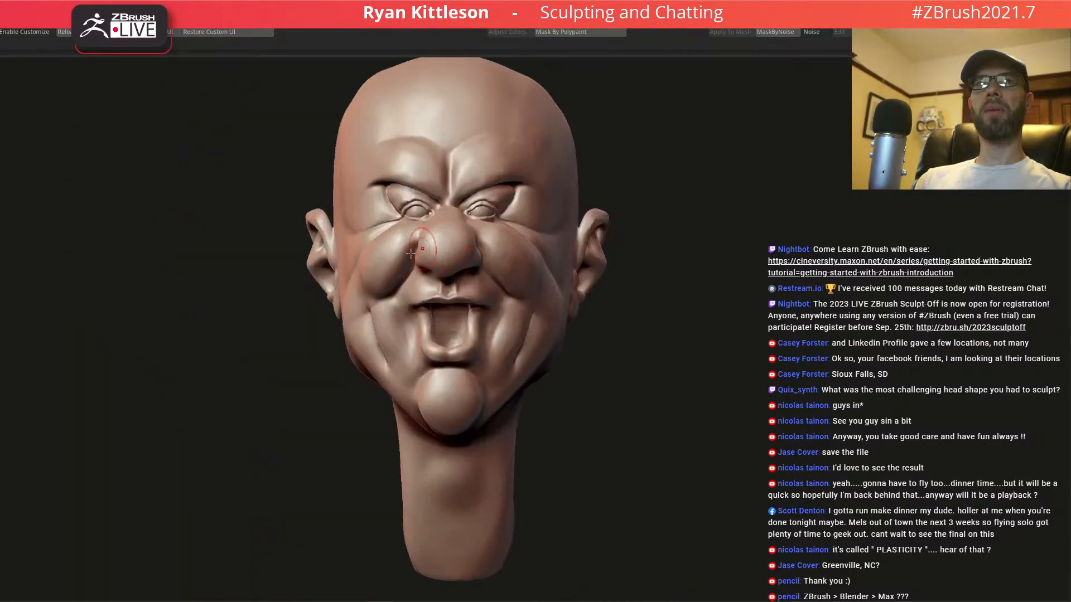
ctrl+right_drag(391, 253, 416, 245)
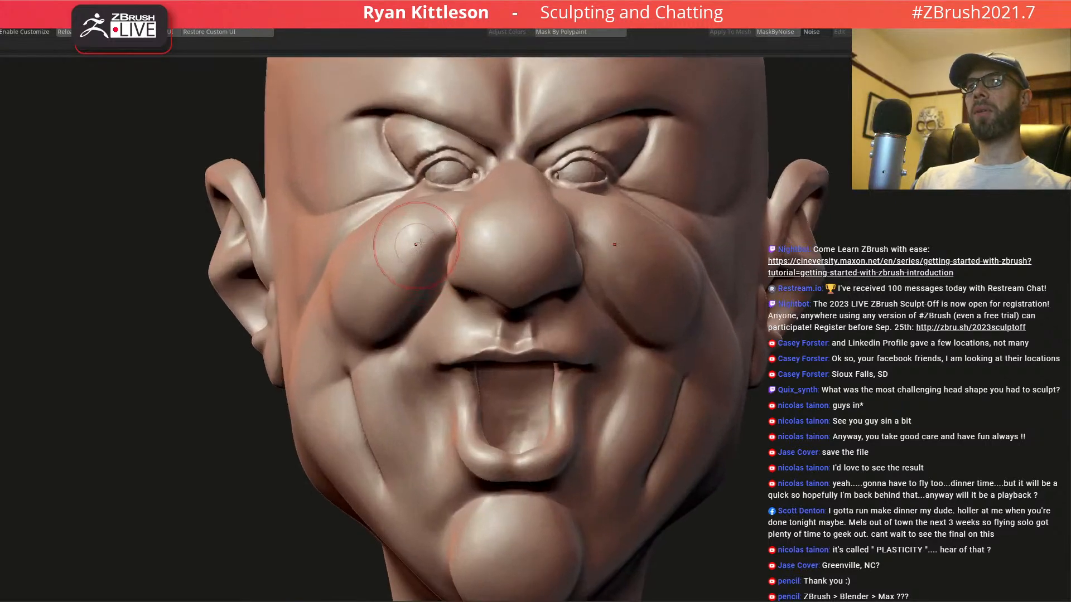
key(space)
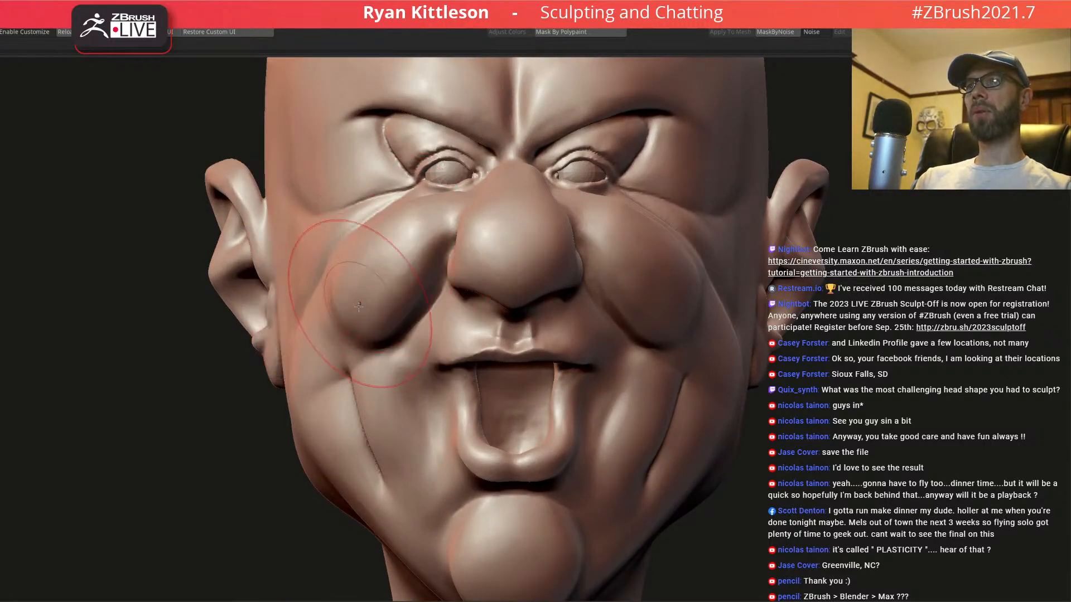
right_drag(402, 229, 408, 209)
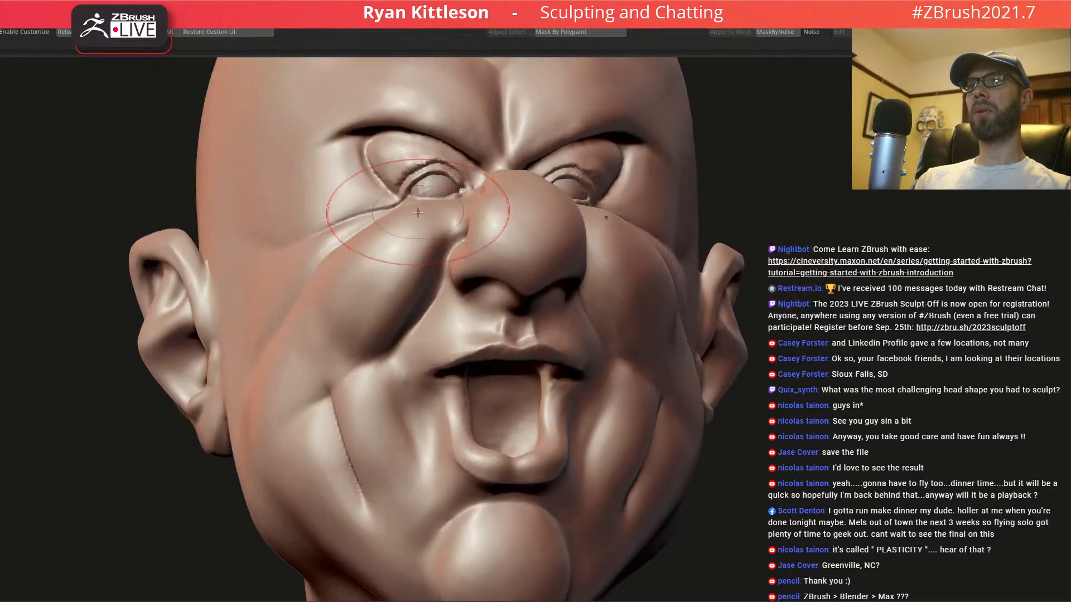
key(space)
drag(410, 220, 406, 222)
key(space)
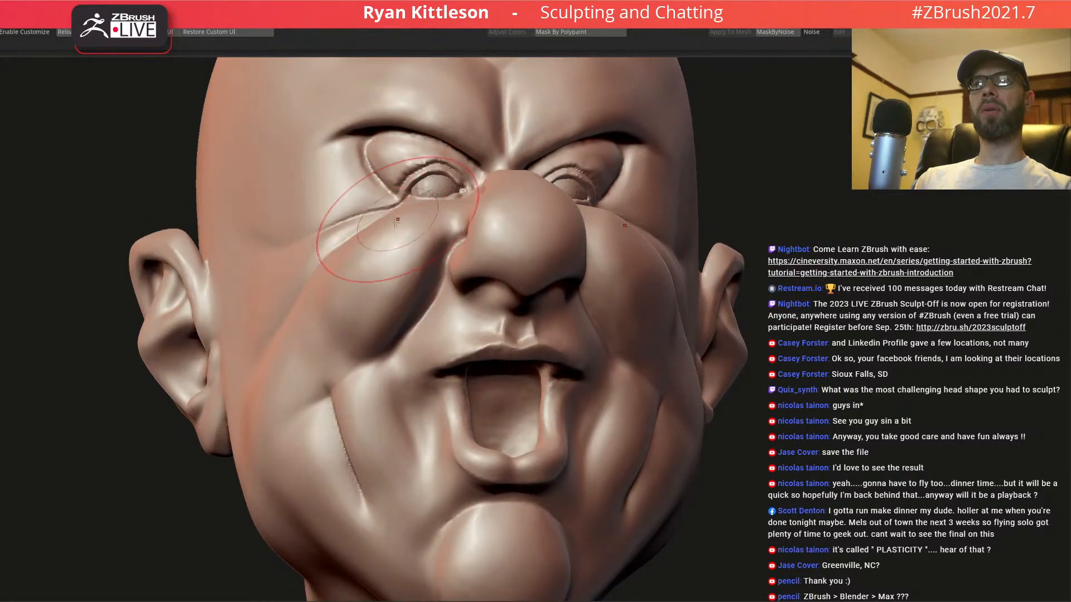
right_drag(372, 233, 342, 227)
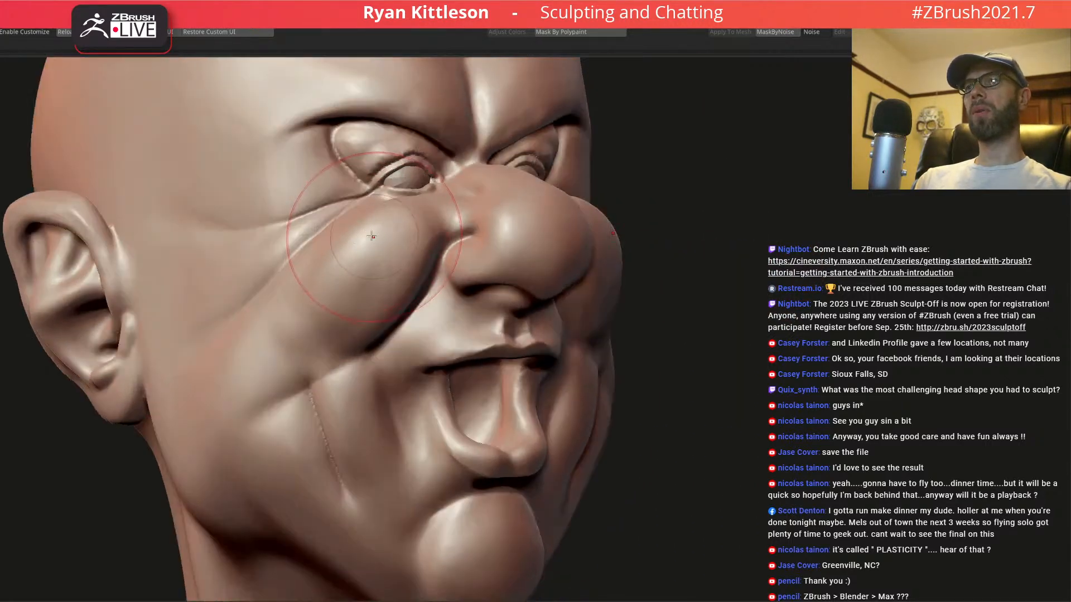
drag(342, 226, 339, 221)
right_drag(368, 228, 385, 257)
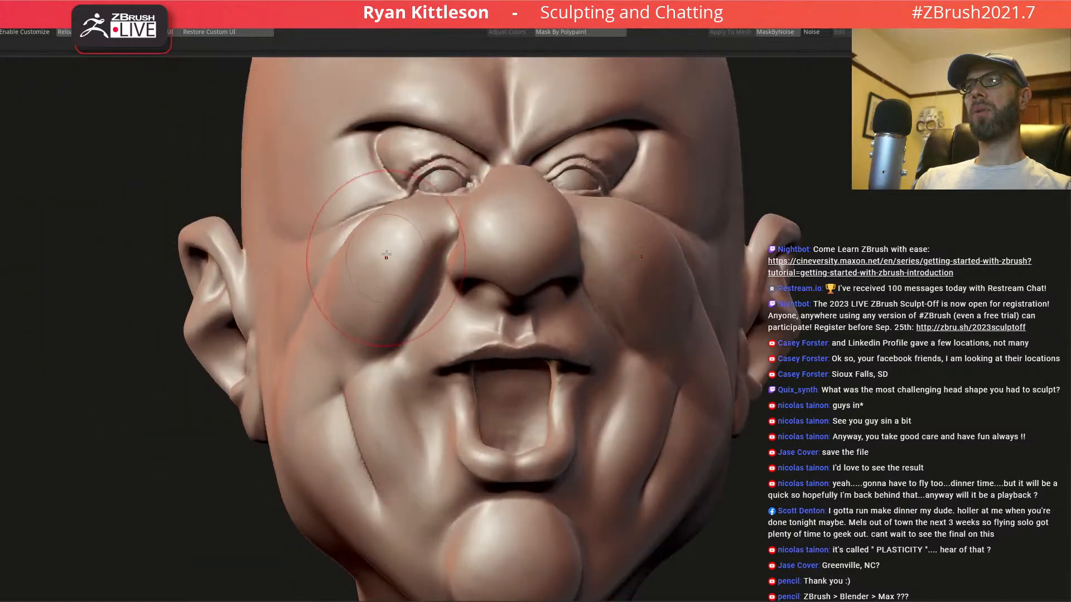
- Examine the nose and cheeks in profile and three-quarter views, and the whole face from the front
mouse_move(439, 197)
right_down()
mouse_move(516, 234)
mouse_move(393, 238)
mouse_move(395, 293)
right_up()
right_click(390, 216)
mouse_move(405, 229)
right_down()
mouse_move(371, 208)
mouse_move(382, 213)
mouse_move(376, 223)
mouse_move(411, 187)
mouse_move(406, 145)
mouse_move(432, 179)
right_up()
right_click(435, 182)
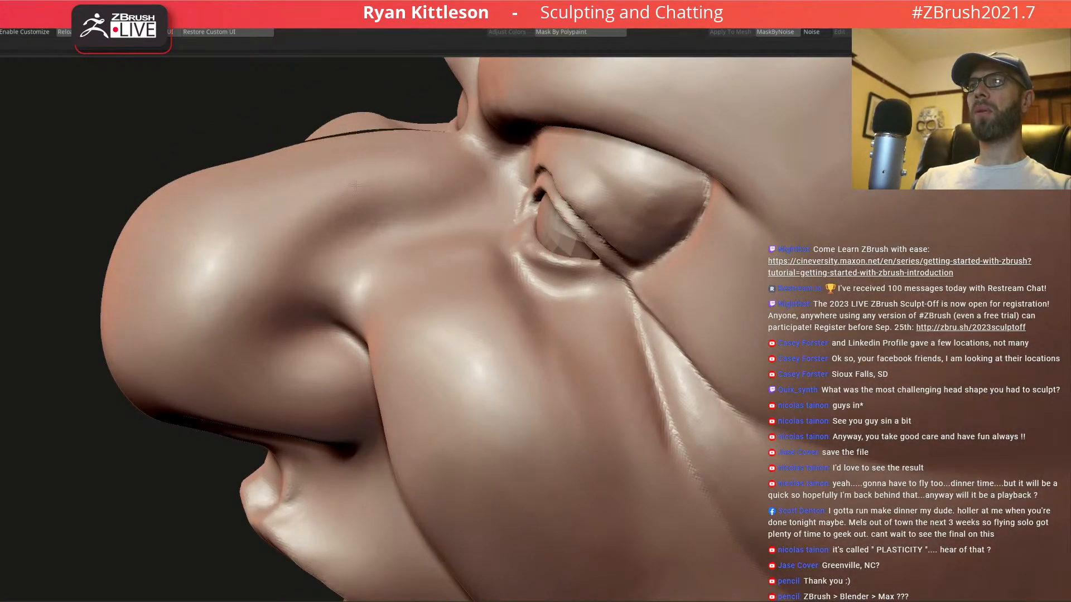
right_drag(394, 203, 391, 306)
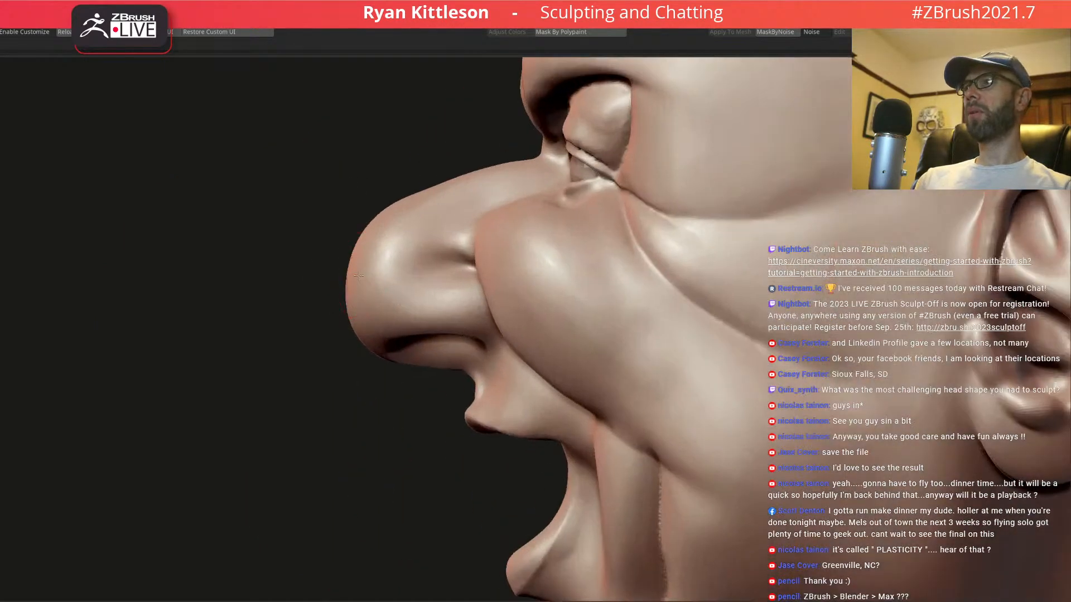
right_drag(359, 272, 369, 262)
key(space)
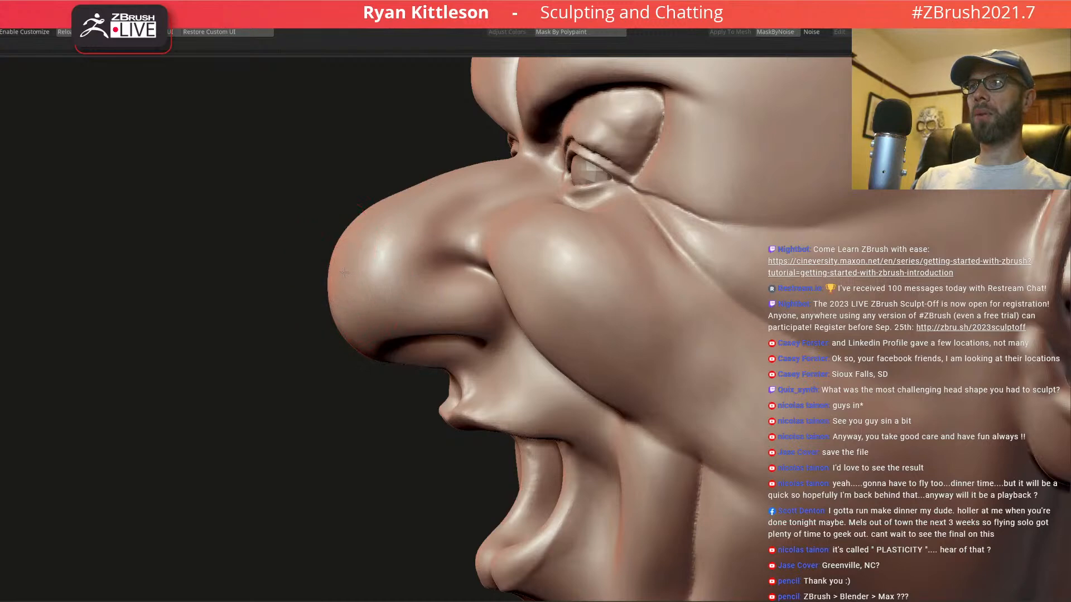
right_drag(349, 278, 372, 283)
key(space)
key(space)
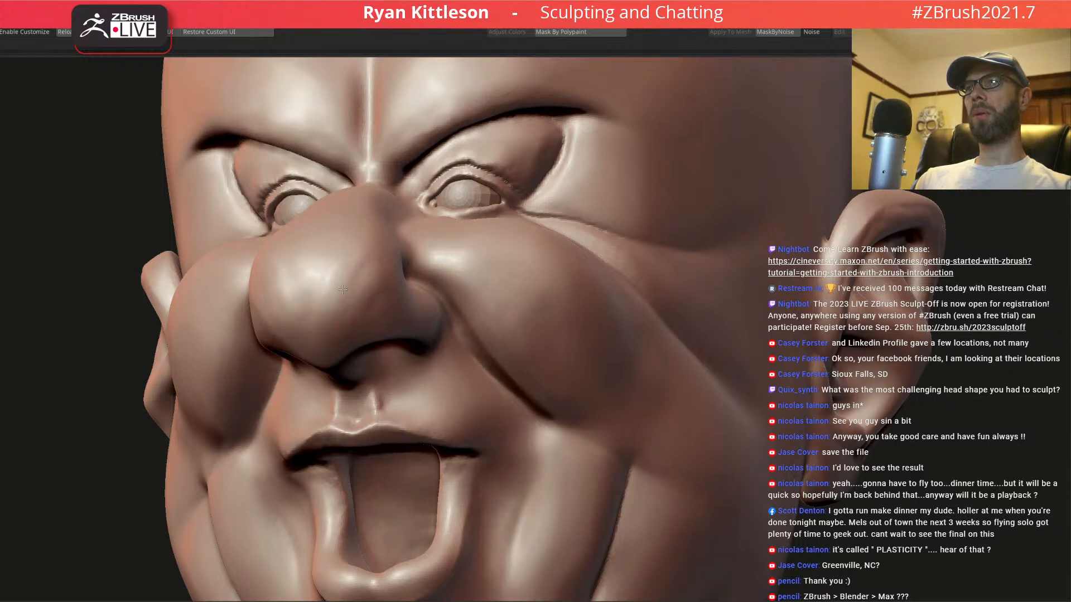
right_drag(368, 278, 342, 303)
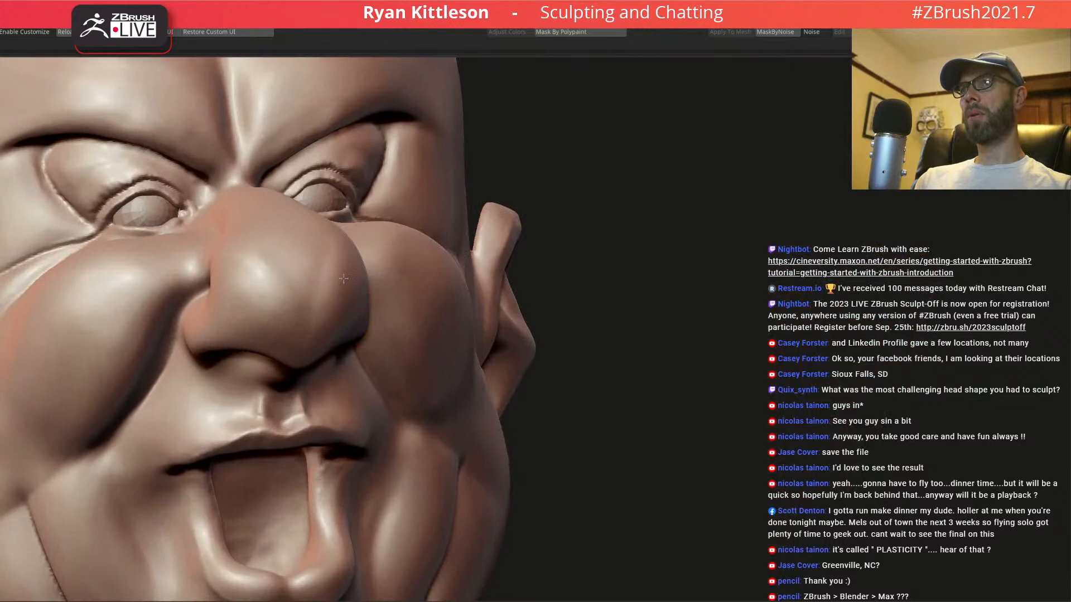
mouse_move(334, 243)
right_down()
mouse_move(333, 220)
mouse_move(463, 288)
right_up()
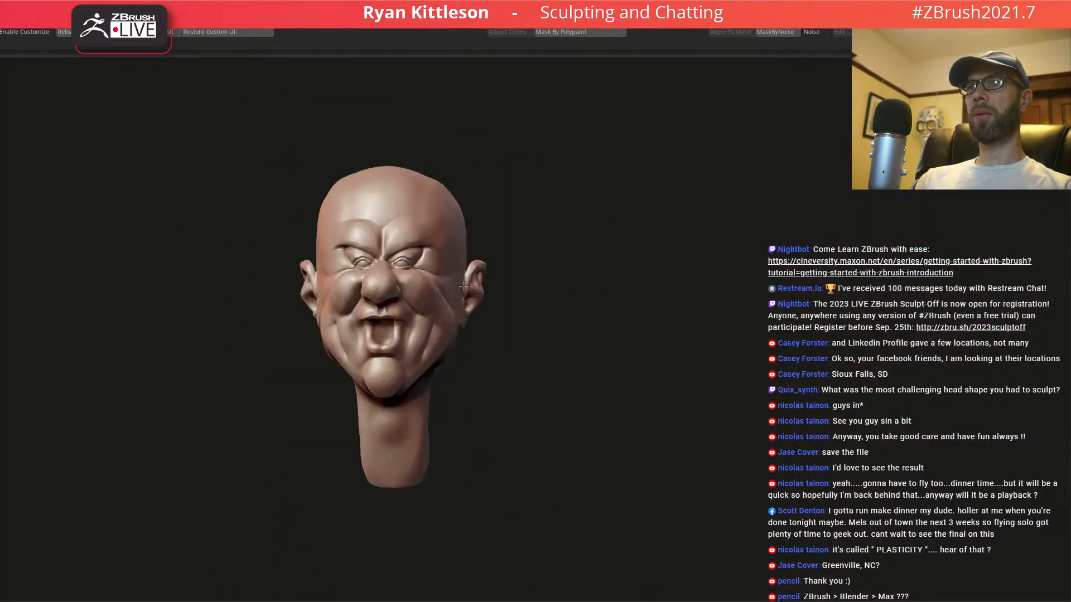
ctrl+right_drag(385, 324, 492, 316)
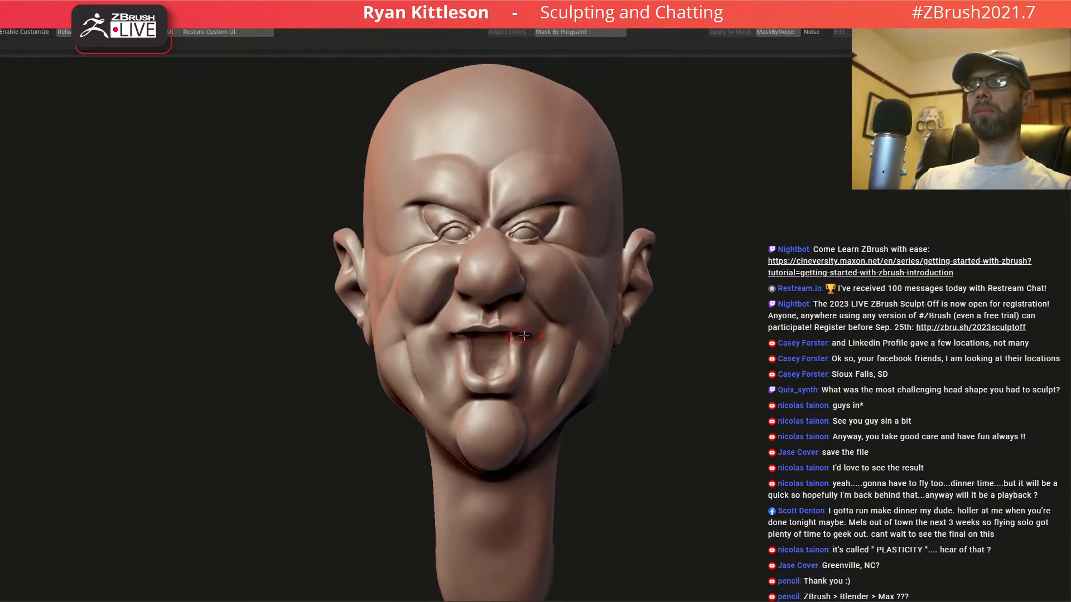
ctrl+right_drag(526, 336, 529, 324)
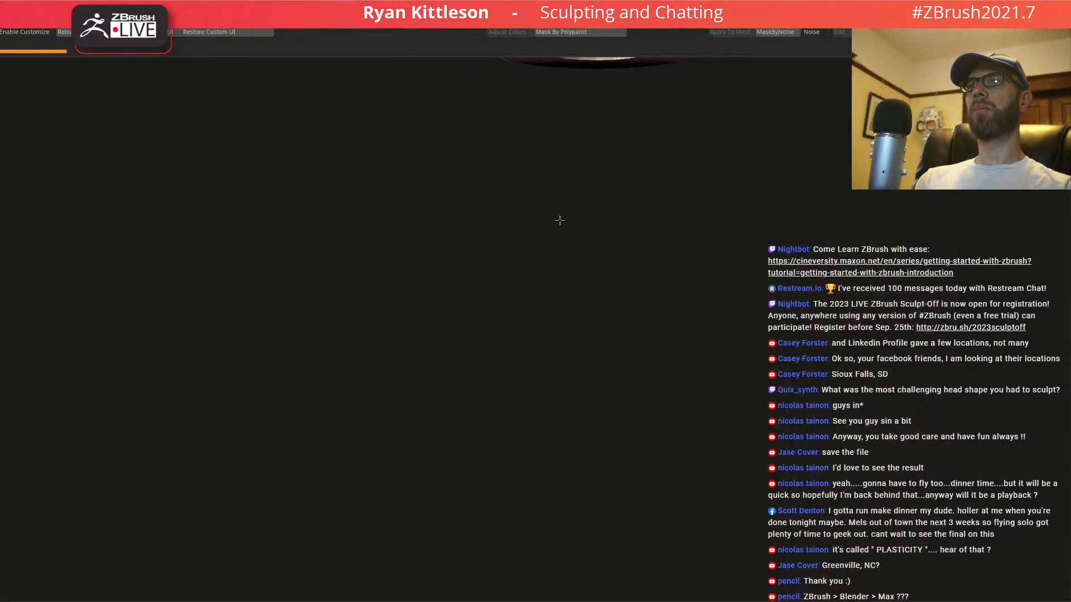
- Mask one half of the tube, make it a separate polygroup and isolate one half
ctrl+right_drag(559, 221, 579, 329)
alt+right_drag(622, 209, 600, 363)
alt+right_drag(593, 267, 746, 268)
alt+right_drag(714, 159, 577, 279)
key(p)
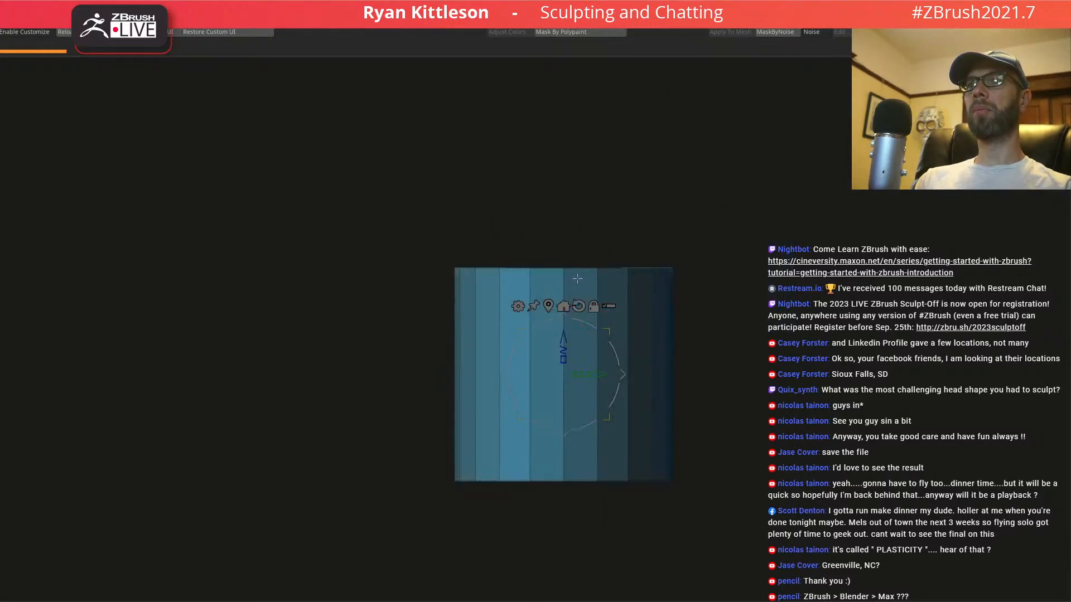
key(q)
mouse_move(776, 179)
ctrl+mouse_down()
mouse_move(597, 576)
mouse_move(724, 304)
ctrl+mouse_up()
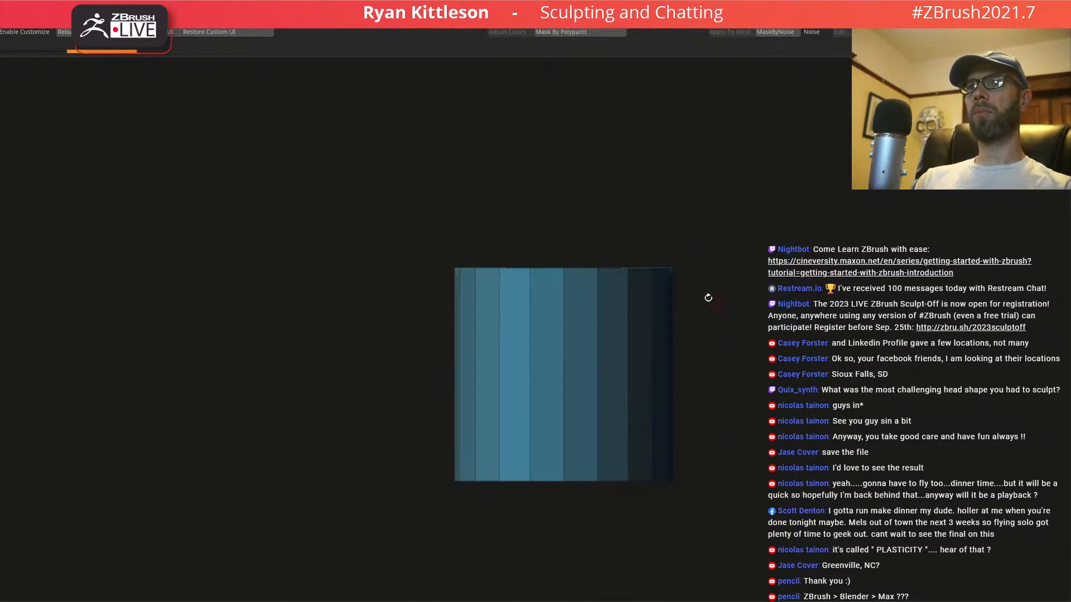
ctrl+drag(707, 180, 576, 528)
key(ctrl+w)
right_drag(637, 400, 569, 336)
ctrl+shift+click(636, 256)
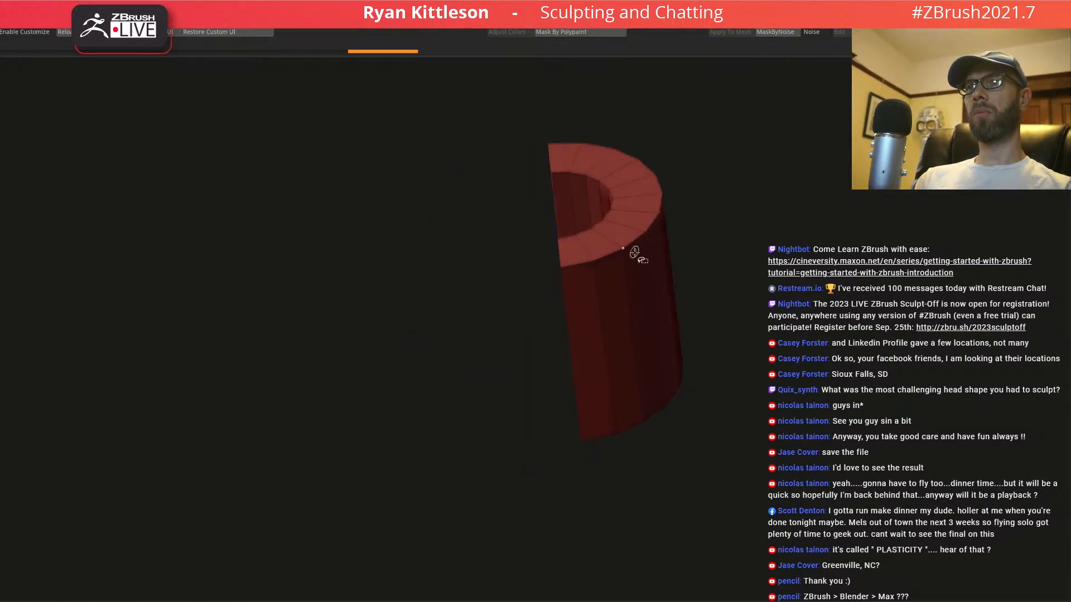
- Show the head alongside the half tube, scale the tube down and place it beneath the jaw
key(alt+s)
ctrl+shift+click(611, 306)
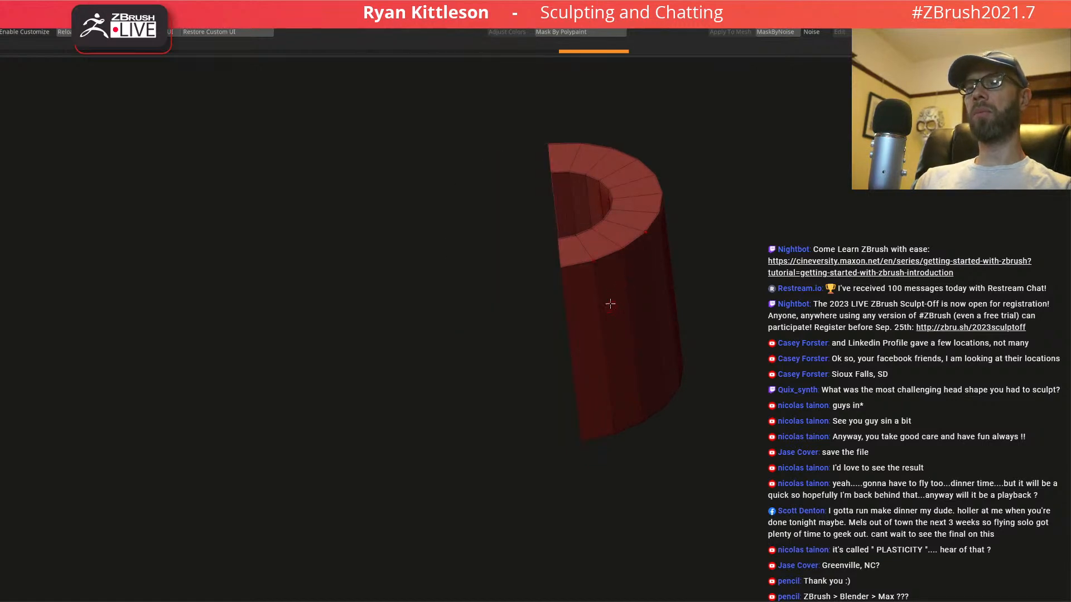
key(alt+s)
right_drag(600, 320, 663, 291)
key(alt+s)
key(w)
drag(658, 347, 545, 369)
drag(647, 315, 573, 389)
key(alt+s)
drag(663, 360, 604, 400)
alt+click(544, 363)
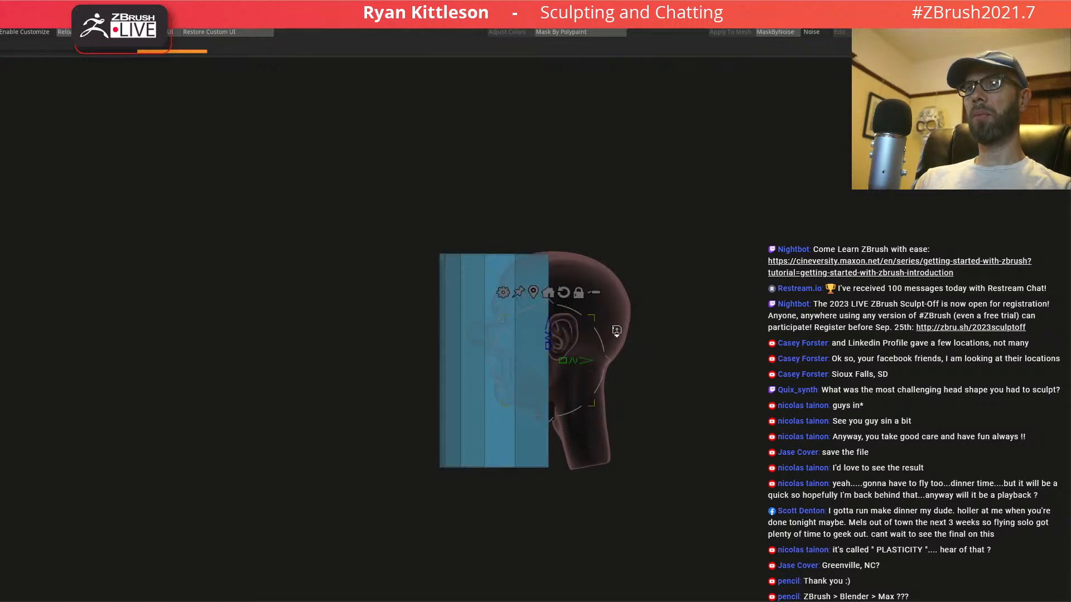
alt+click(545, 416)
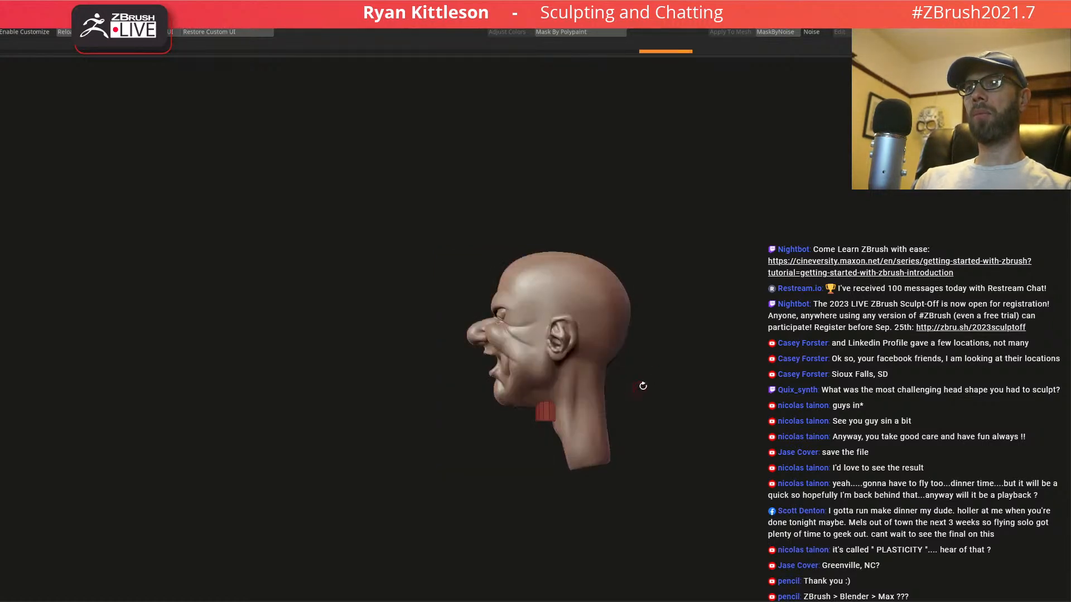
- Move, rotate and scale the half ring to fit inside the open mouth behind the lower lip
alt+drag(608, 389, 653, 423)
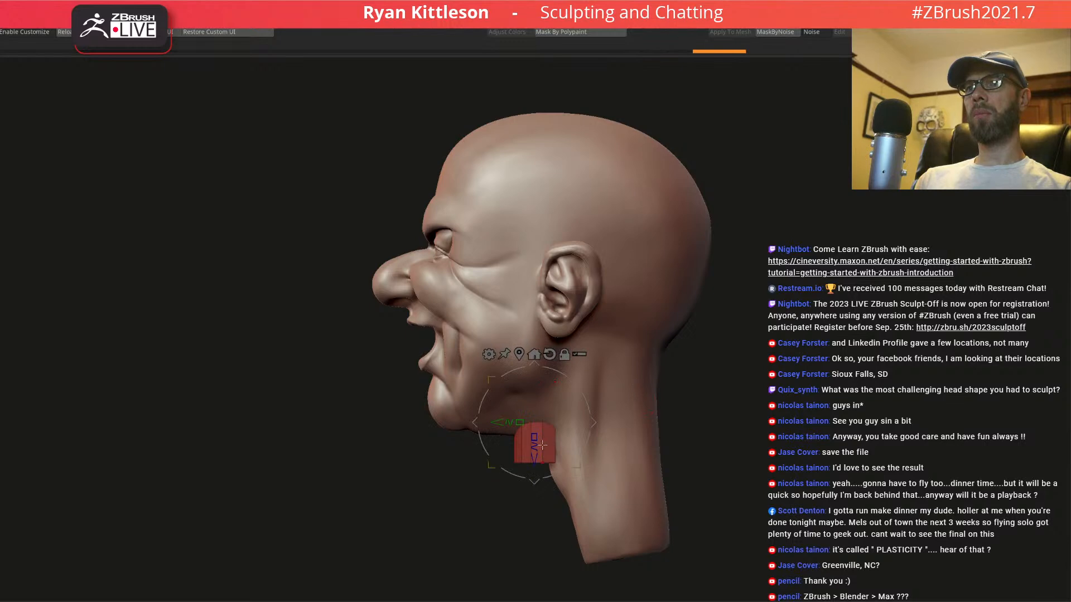
drag(535, 438, 537, 395)
drag(595, 422, 509, 357)
alt+drag(391, 346, 559, 372)
drag(524, 318, 491, 367)
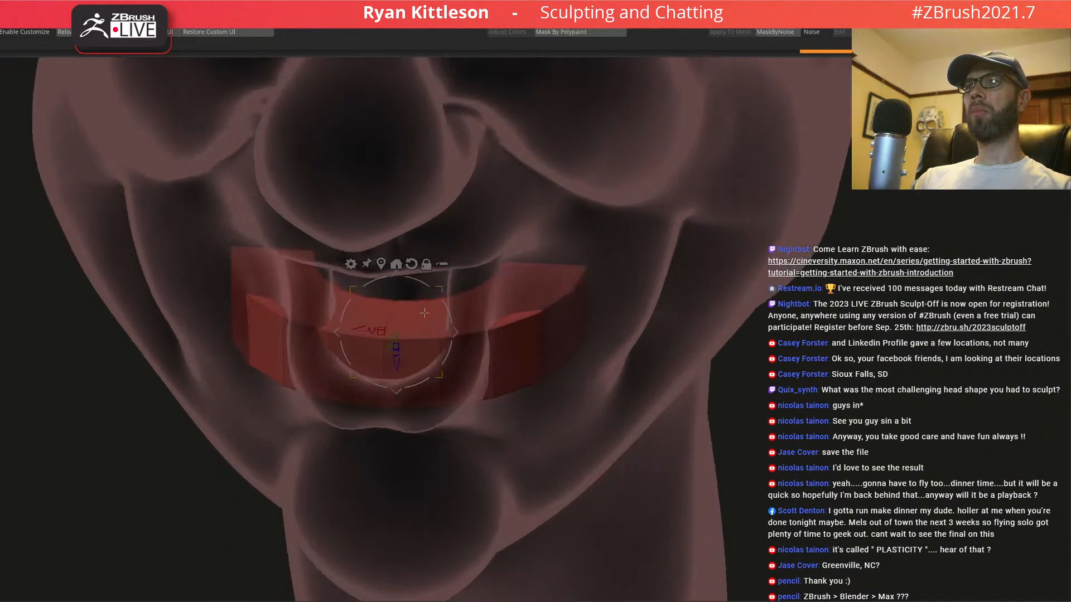
drag(382, 332, 421, 329)
drag(521, 333, 499, 307)
- Turn on the smoothed subdivision preview for the half ring and hide its polygroup colours
key(alt+s)
key(shift+d)
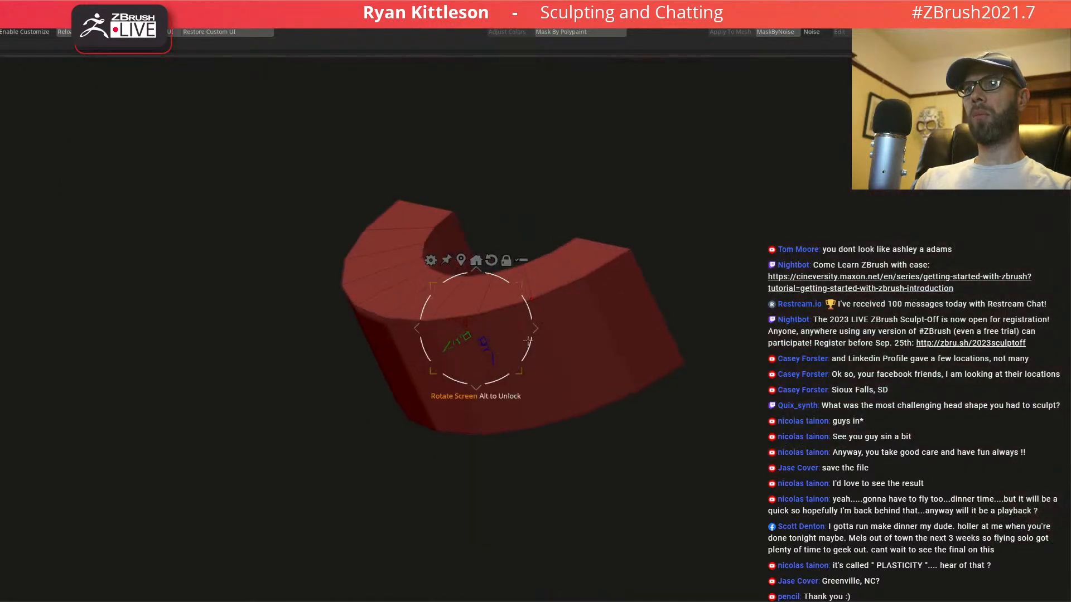
key(q)
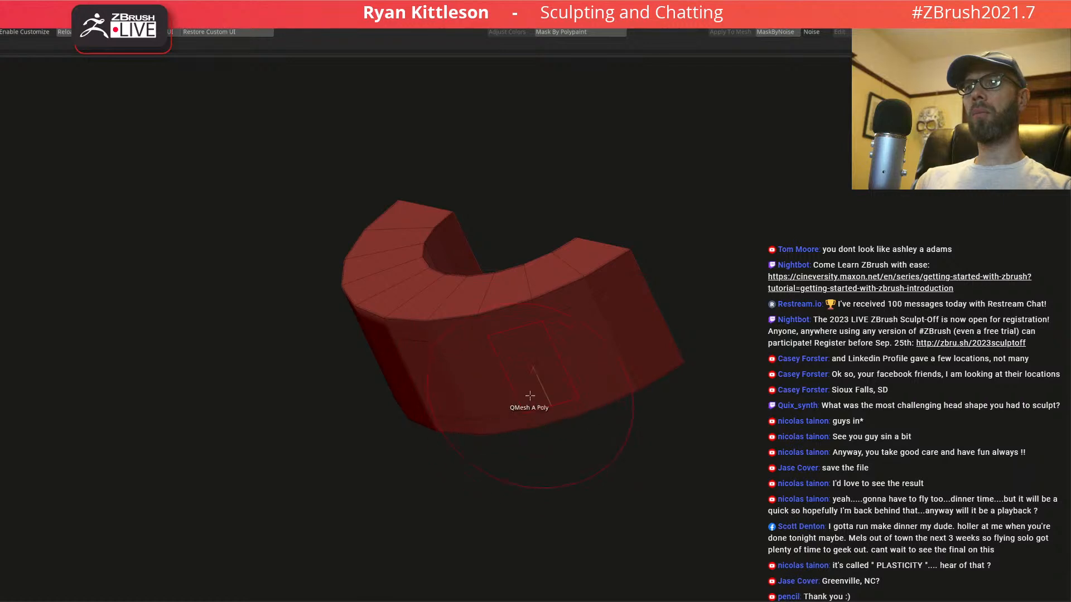
right_drag(581, 313, 524, 300)
key(d)
key(shift+f)
key(ctrl+shift+s)
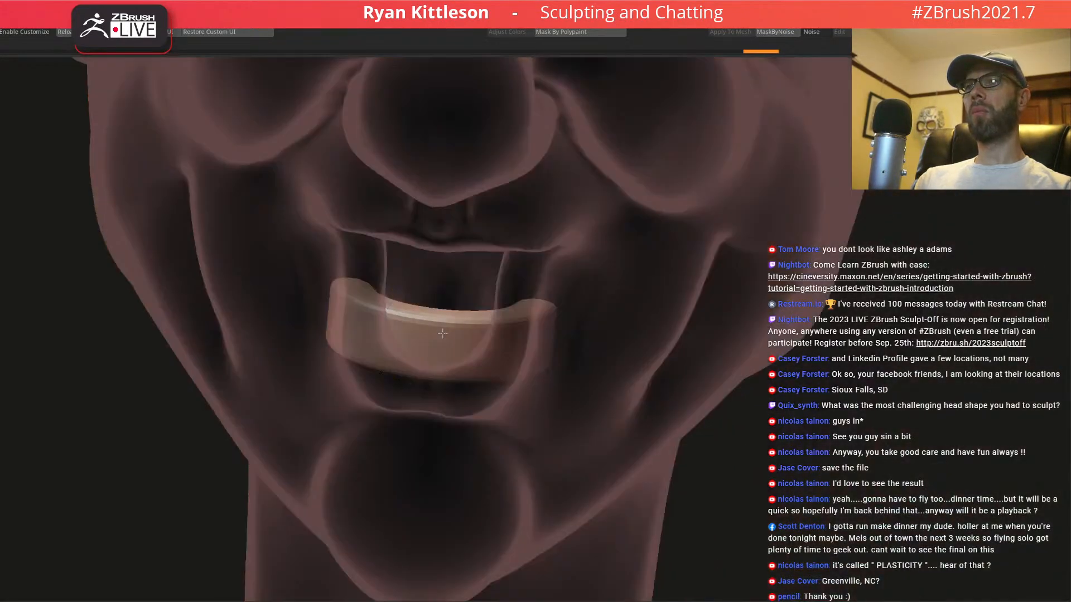
- Isolate the half ring, mask its lower half and scale the unmasked upper part narrower so the piece tapers
key(w)
right_drag(471, 290, 544, 308)
key(ctrl+shift+s)
ctrl+drag(264, 451, 666, 353)
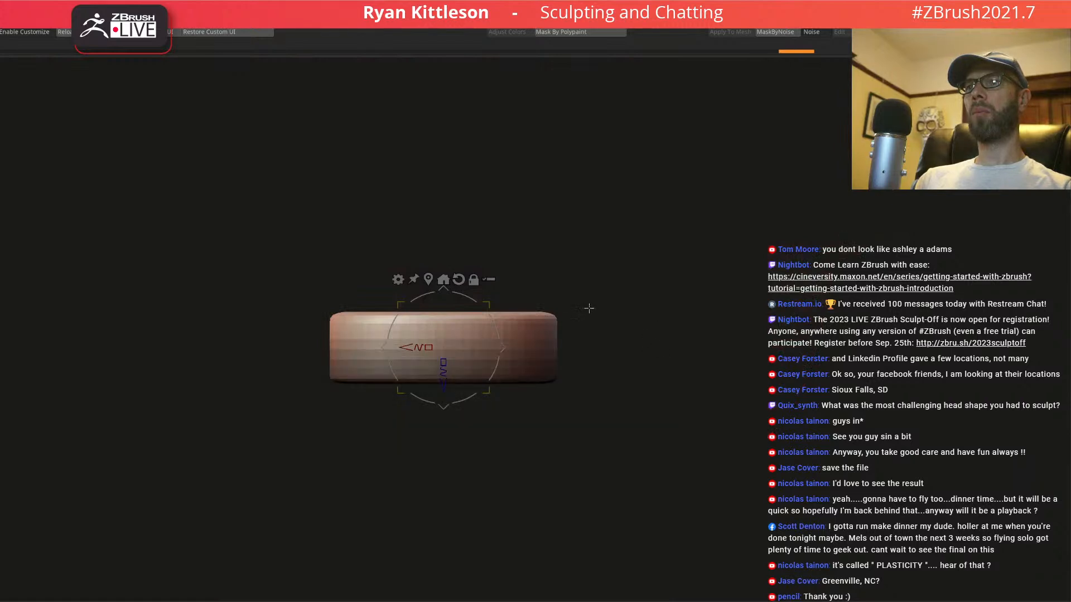
right_drag(569, 290, 509, 297)
drag(483, 305, 383, 347)
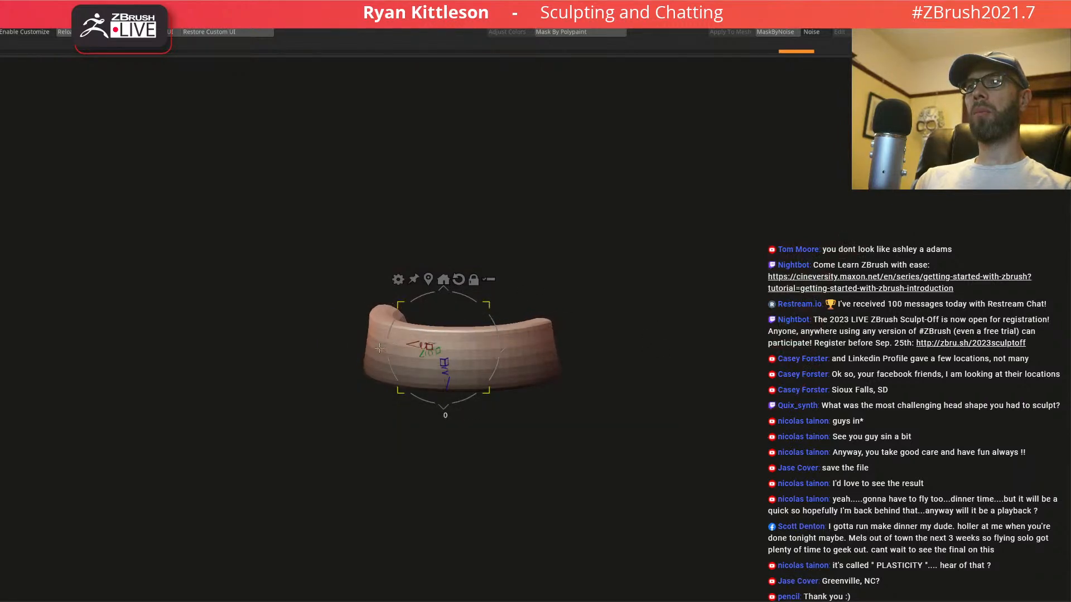
drag(472, 309, 521, 307)
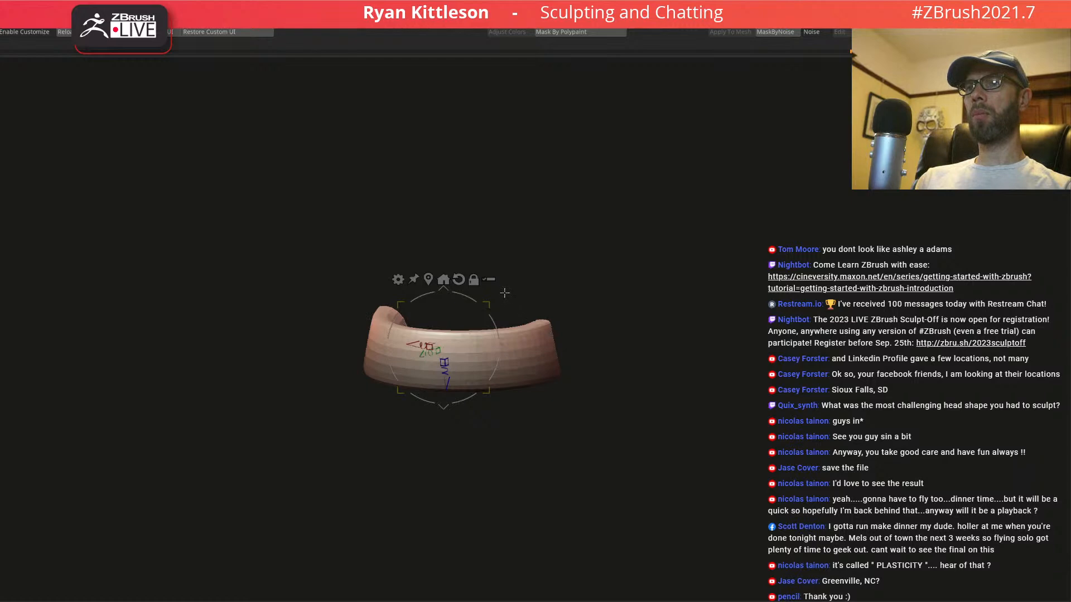
- Show the head alongside the tapered gum piece, scale the piece down and move it behind the lower lip
key(alt+s)
right_drag(504, 293, 563, 312)
drag(405, 335, 430, 336)
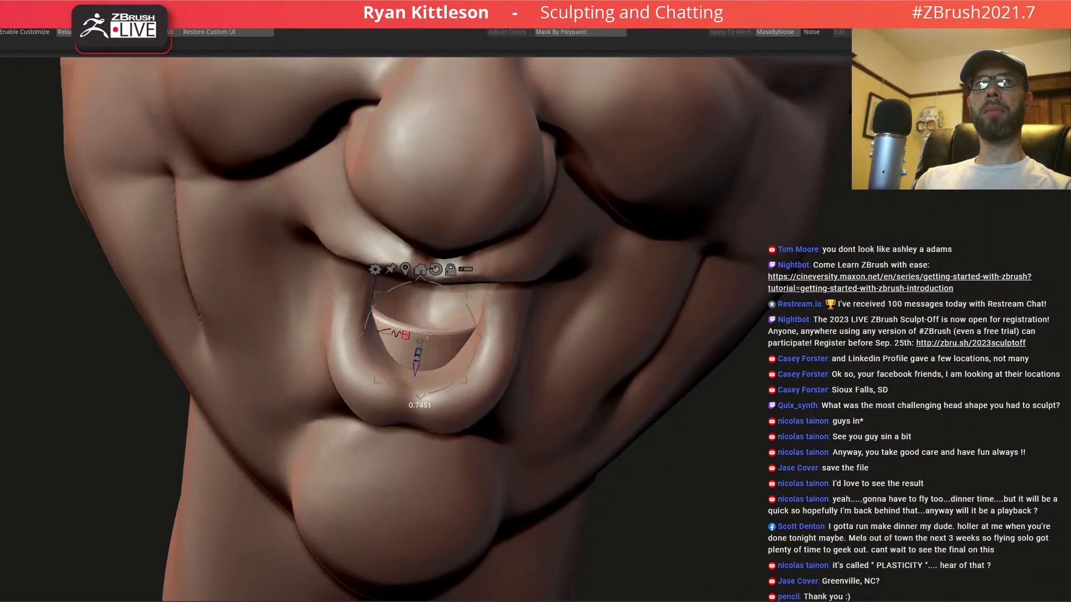
right_drag(439, 332, 448, 348)
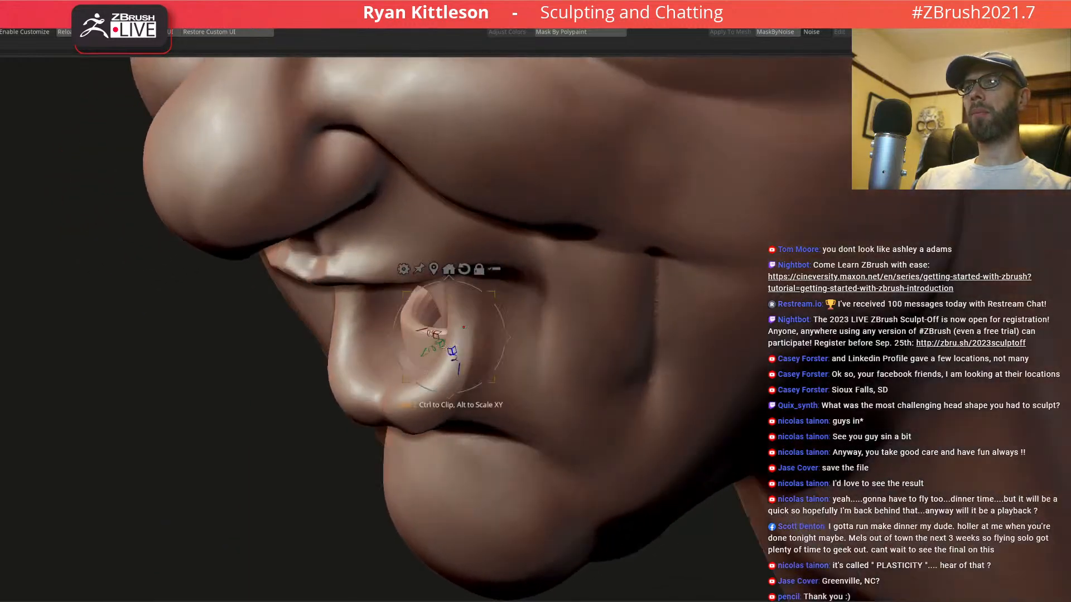
drag(423, 358, 405, 372)
- Move and rotate a second gum piece into place behind the upper lip, adjusting it from the side
right_drag(414, 357, 510, 290)
key(shift+t)
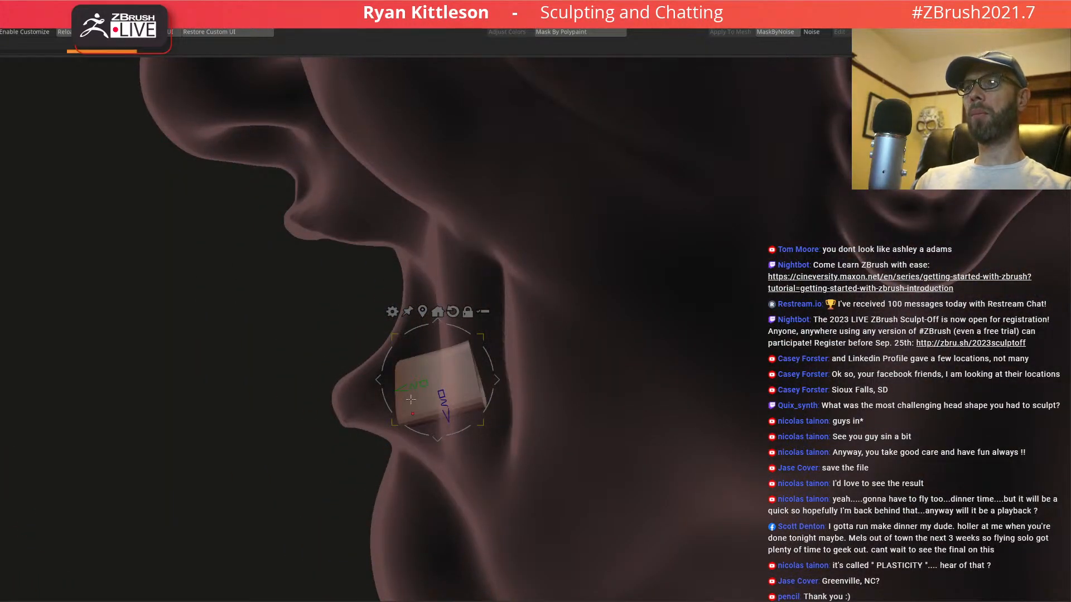
shift+right_drag(427, 402, 473, 392)
drag(415, 369, 283, 391)
drag(387, 378, 418, 251)
right_drag(491, 274, 442, 257)
drag(406, 233, 374, 249)
right_drag(385, 251, 419, 181)
- Return to sculpting the head and shape the back wall inside the open mouth
key(q)
ctrl+right_drag(415, 234, 414, 317)
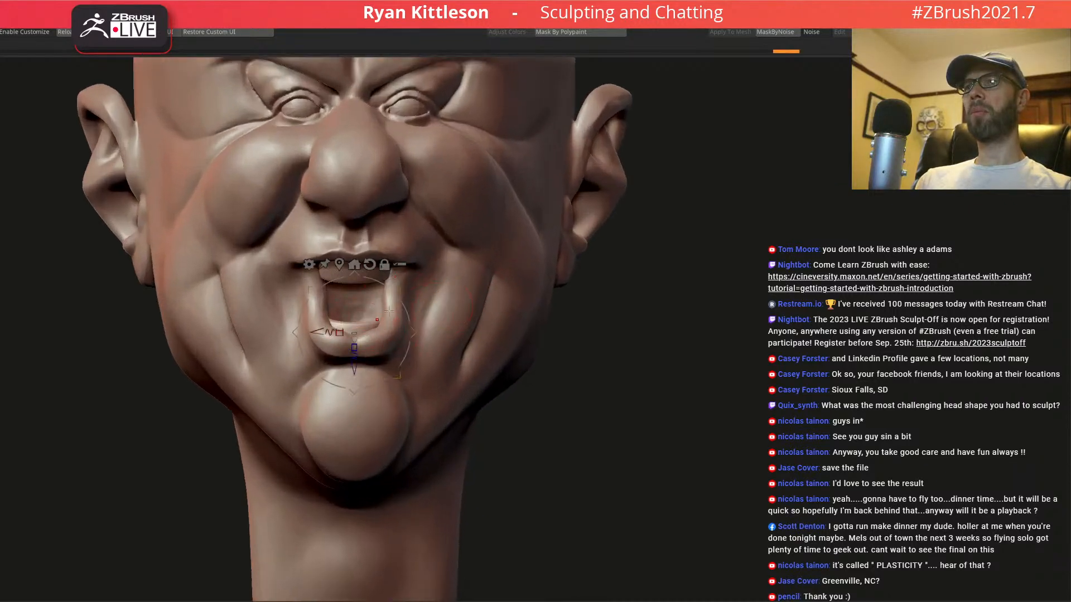
mouse_move(439, 283)
right_down()
mouse_move(531, 320)
mouse_move(522, 363)
mouse_move(507, 339)
mouse_move(518, 339)
mouse_move(508, 338)
mouse_move(472, 371)
mouse_move(495, 409)
mouse_move(500, 377)
mouse_move(484, 375)
mouse_move(479, 392)
right_up()
mouse_move(520, 297)
mouse_down()
mouse_move(536, 329)
mouse_move(506, 296)
mouse_move(549, 363)
mouse_up()
right_drag(504, 335, 488, 381)
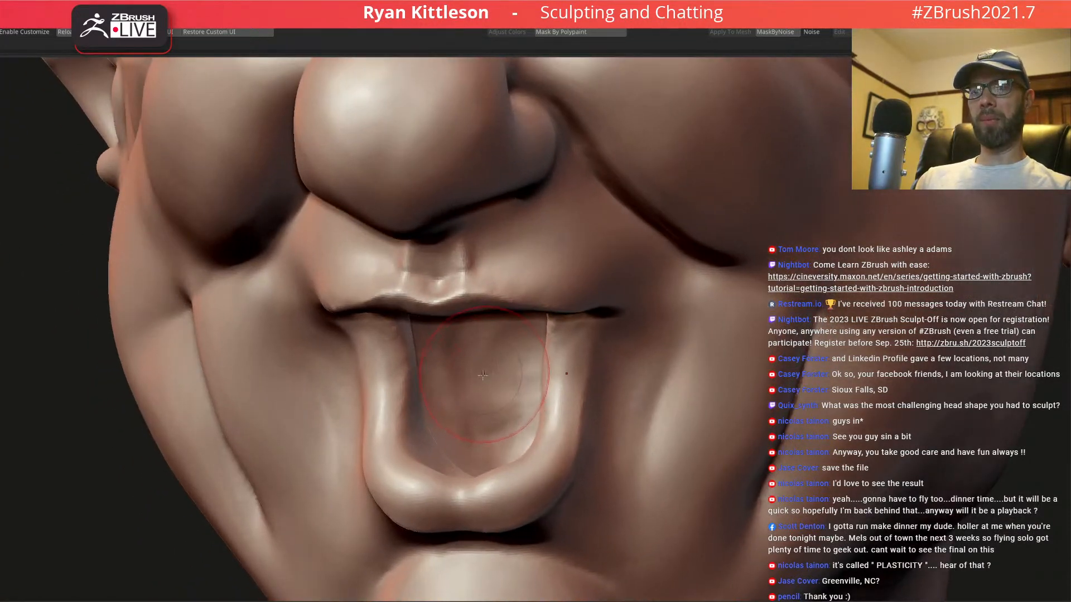
mouse_move(481, 384)
mouse_down()
mouse_move(461, 398)
mouse_move(511, 427)
mouse_move(476, 357)
mouse_up()
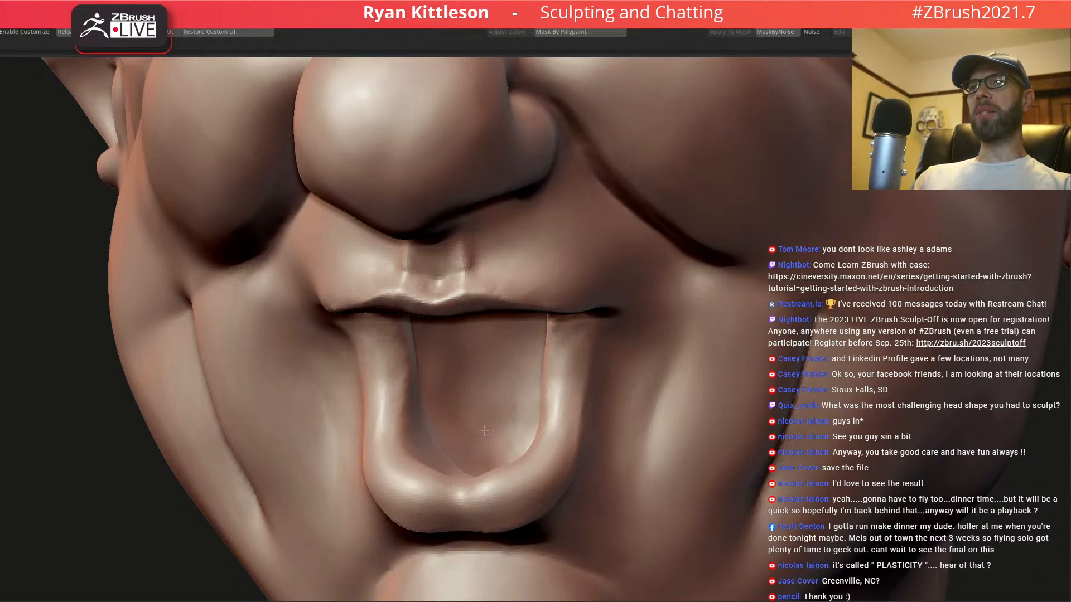
right_drag(463, 349, 460, 269)
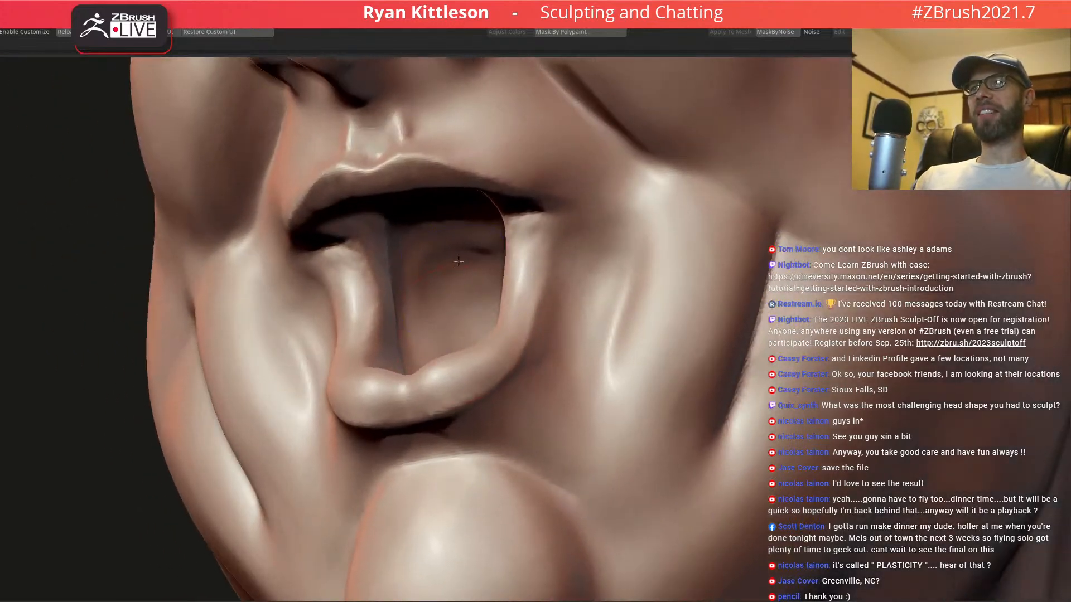
- Push the inner surface of the mouth deeper beneath the upper lip, working from a low angle
mouse_move(445, 324)
right_down()
mouse_move(426, 243)
mouse_move(437, 206)
right_up()
drag(442, 223, 424, 235)
right_drag(430, 184, 420, 220)
drag(420, 220, 437, 218)
mouse_move(397, 247)
mouse_down()
mouse_move(441, 234)
mouse_move(444, 253)
mouse_up()
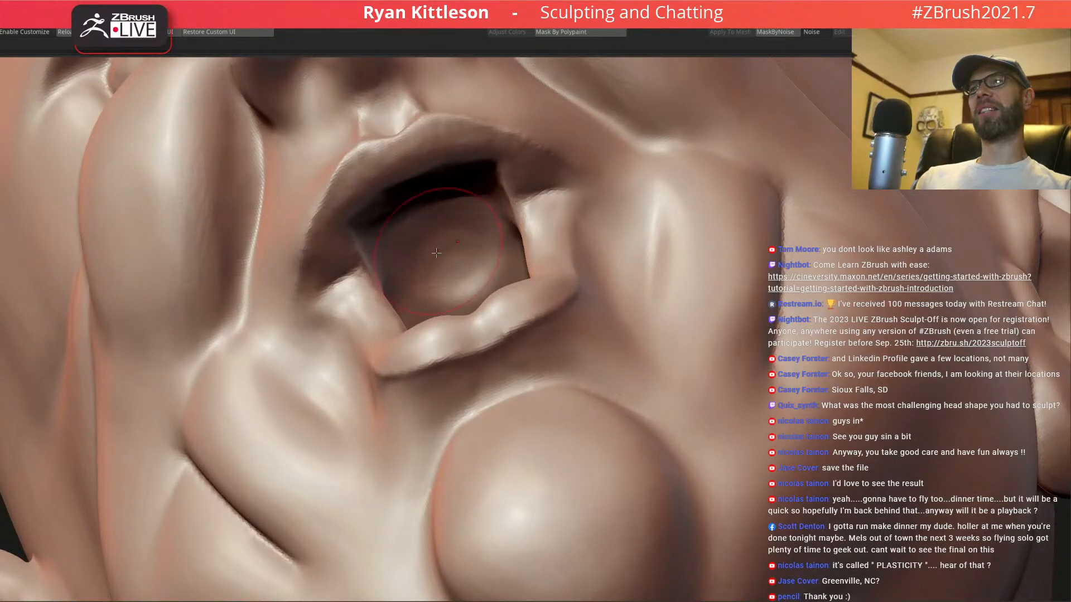
right_drag(444, 253, 399, 270)
- Resize the brush and blend the sides and floor of the mouth cavity behind the lower lip
key(space)
drag(390, 269, 400, 268)
mouse_move(380, 267)
right_down()
mouse_move(342, 229)
mouse_move(369, 246)
right_up()
drag(329, 248, 372, 272)
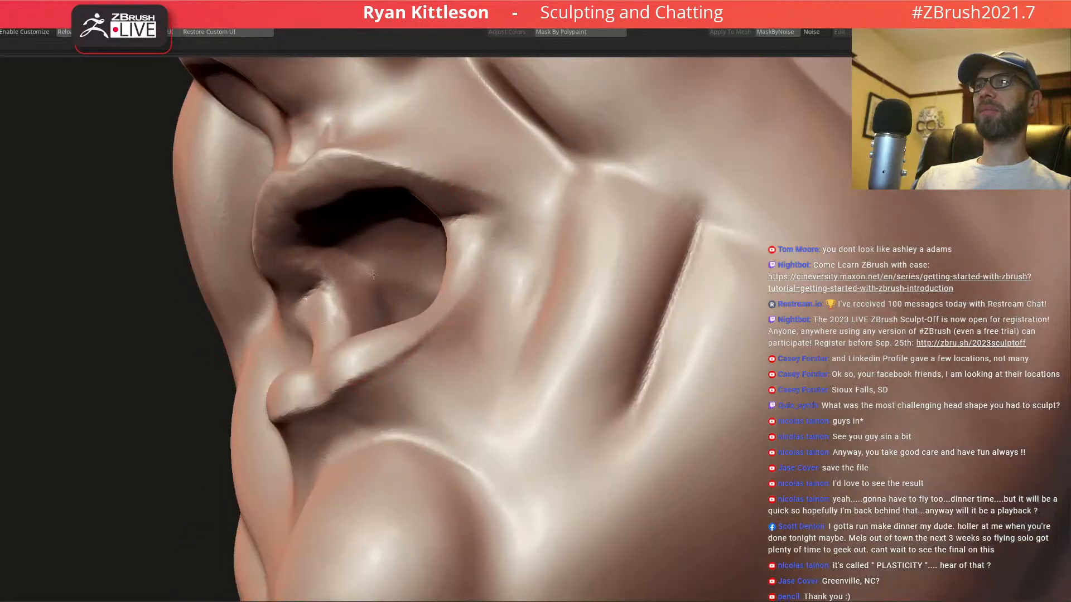
right_drag(372, 273, 374, 216)
drag(355, 233, 413, 202)
mouse_move(417, 195)
right_down()
mouse_move(416, 324)
mouse_move(429, 400)
right_up()
key(space)
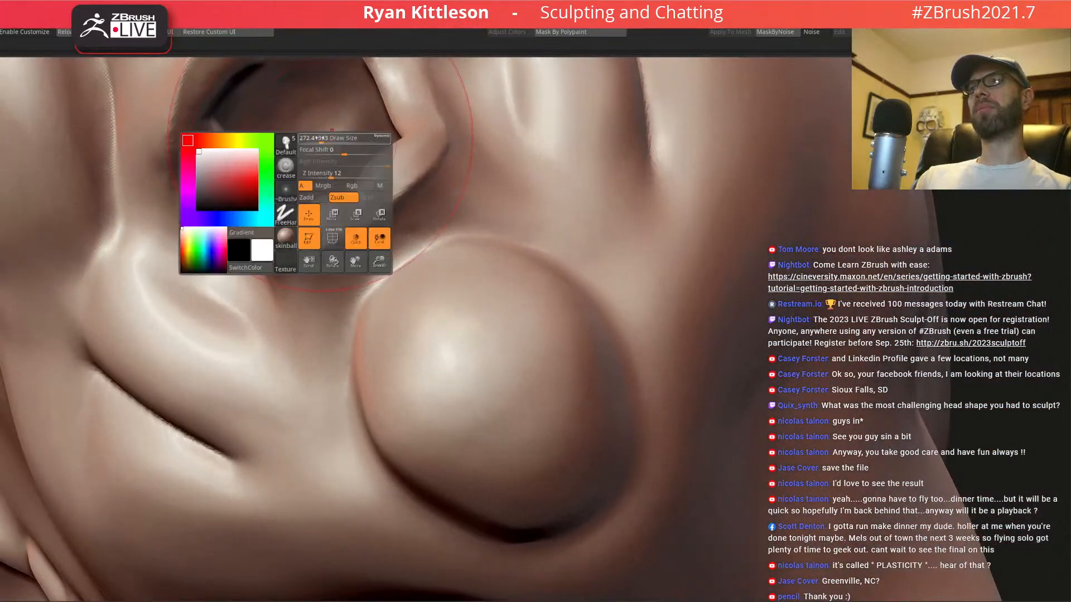
drag(321, 140, 326, 140)
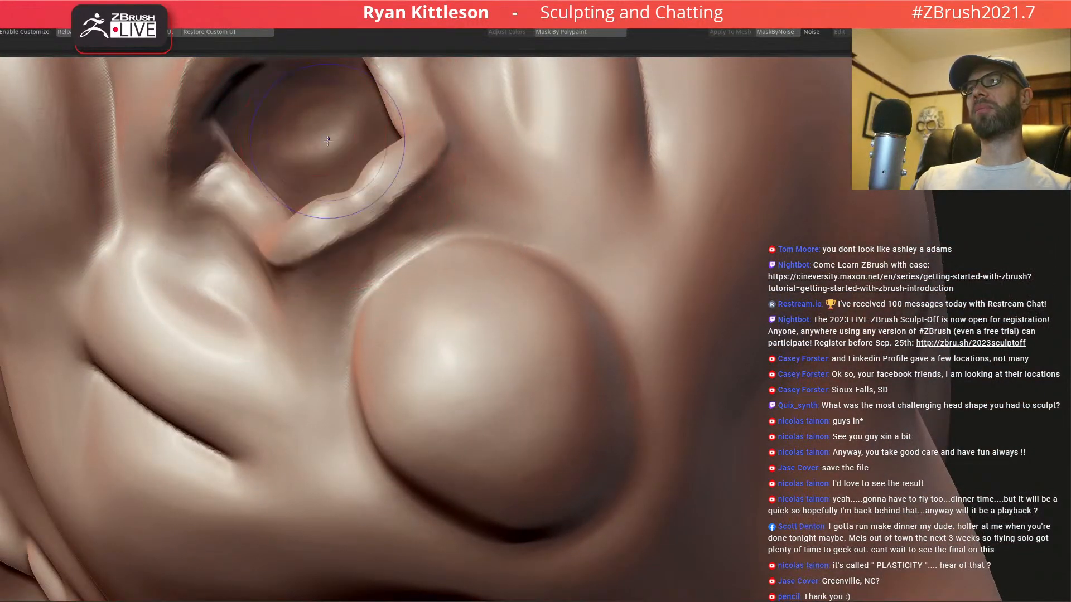
mouse_move(308, 135)
right_down()
mouse_move(313, 184)
mouse_move(335, 220)
mouse_move(290, 229)
mouse_move(369, 274)
mouse_move(279, 273)
mouse_move(454, 302)
right_up()
- Sculpt the mouth corner where the upper and lower lips meet, using an adjusted brush size
drag(445, 306, 439, 309)
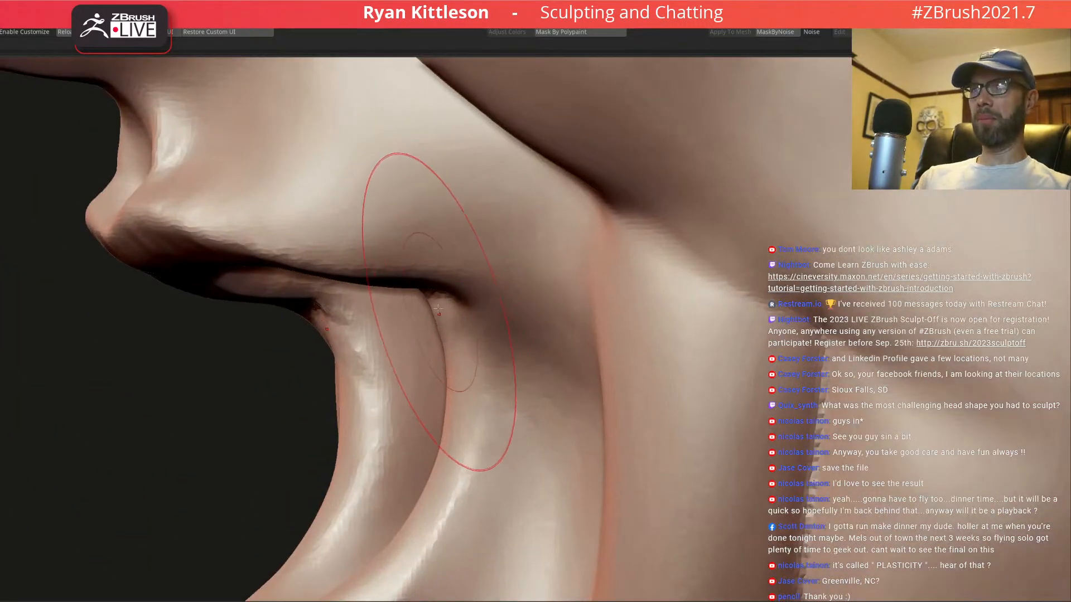
key(space)
right_drag(435, 281, 449, 281)
mouse_move(448, 283)
mouse_down()
mouse_move(428, 308)
mouse_move(428, 296)
mouse_up()
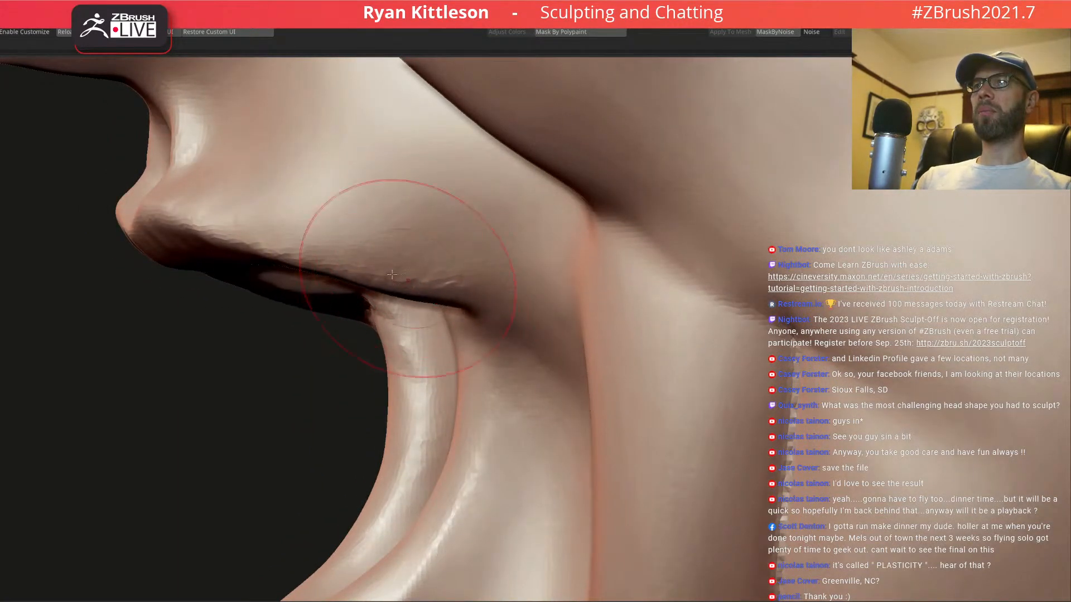
- Refine the lower edge of the upper lip from the mouth corner towards the centre, adding small creases
drag(357, 262, 350, 275)
drag(284, 251, 278, 264)
right_drag(215, 245, 259, 247)
drag(197, 252, 196, 280)
right_drag(227, 258, 181, 260)
right_drag(270, 240, 333, 225)
right_drag(304, 277, 342, 329)
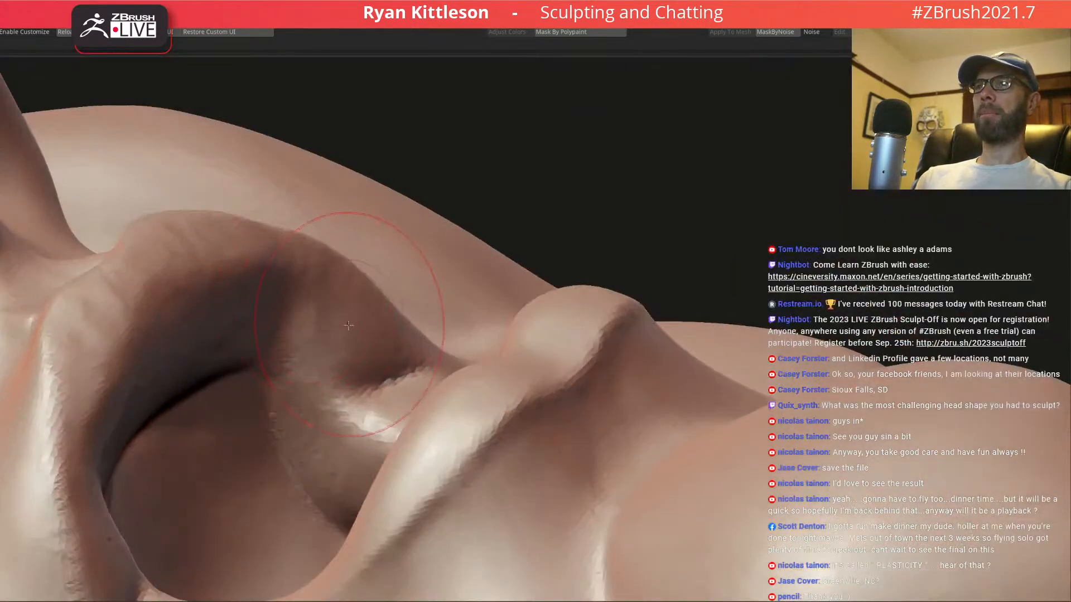
key(space)
right_drag(312, 290, 240, 229)
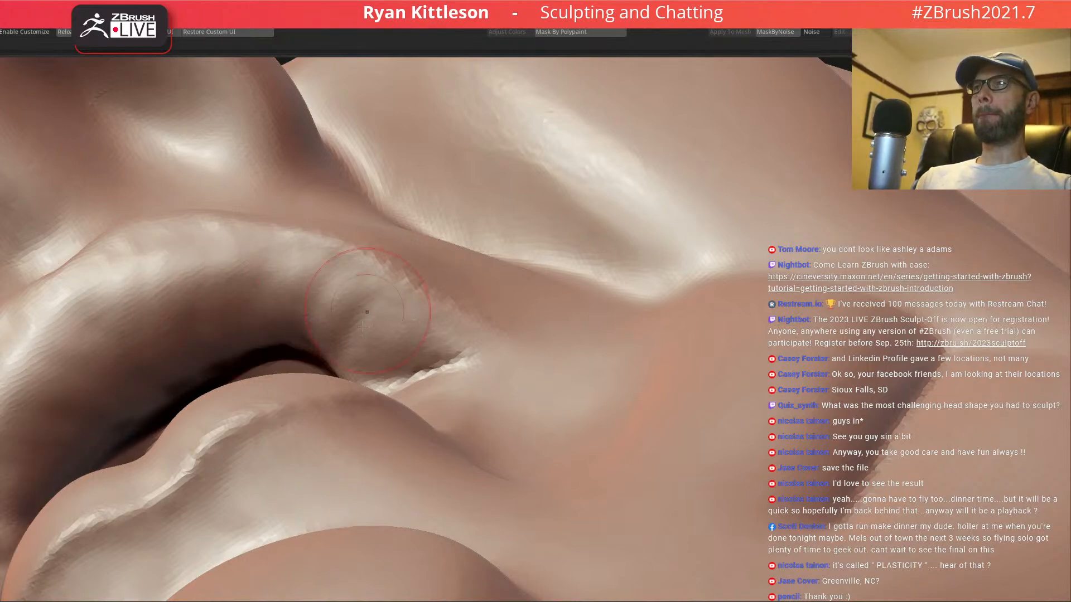
- Sculpt a central notch in the lower lip and reshape the lip on either side of it
right_drag(346, 268, 353, 441)
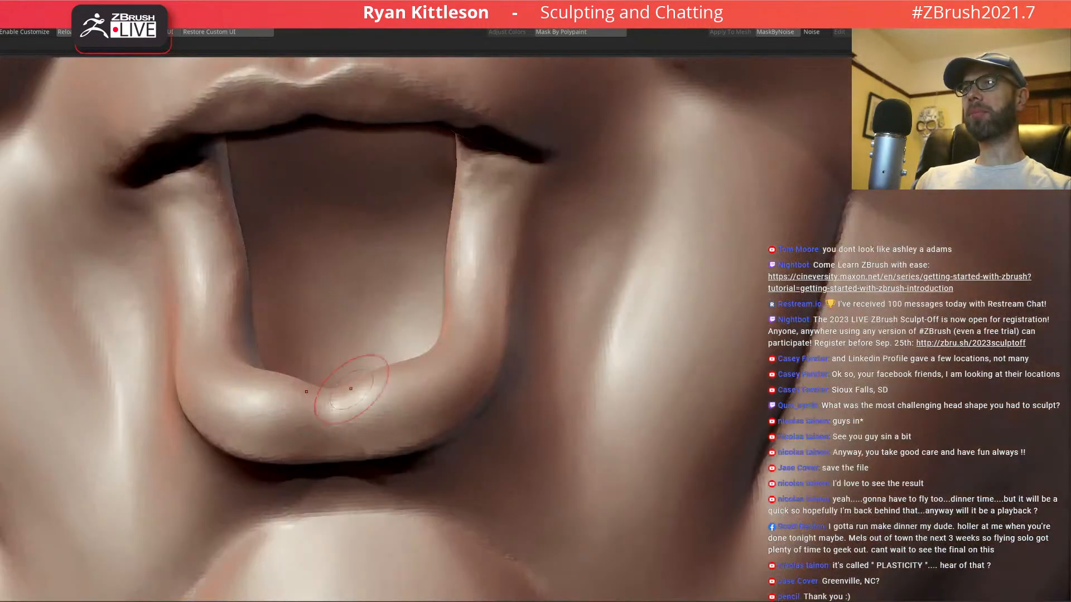
drag(360, 381, 380, 398)
mouse_move(385, 379)
right_down()
mouse_move(374, 416)
mouse_move(284, 407)
right_up()
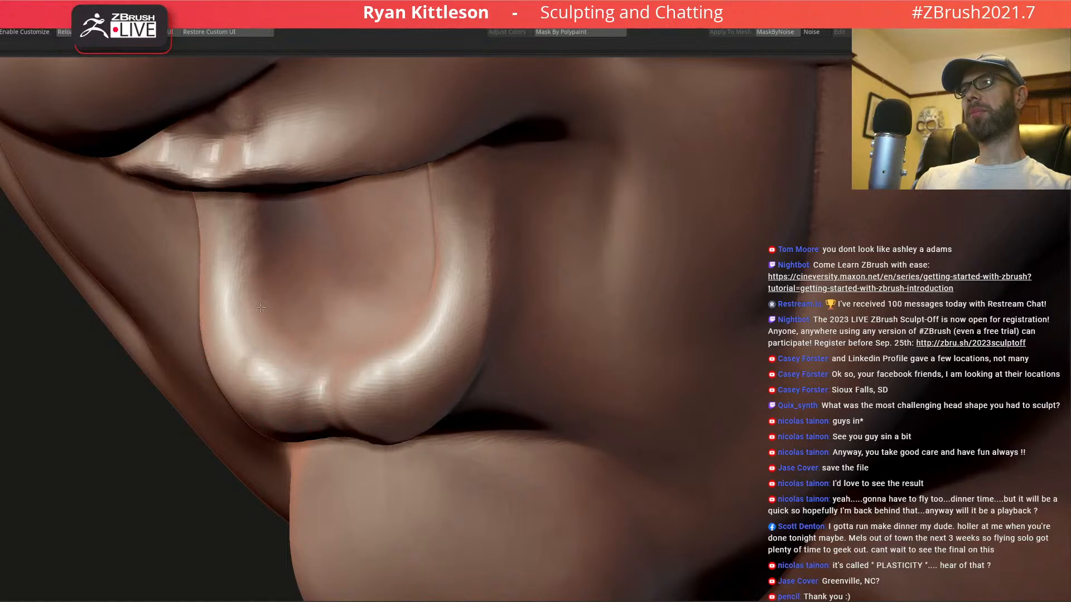
right_drag(234, 334, 296, 346)
drag(276, 399, 190, 276)
right_drag(286, 294, 398, 186)
alt+right_drag(430, 231, 484, 345)
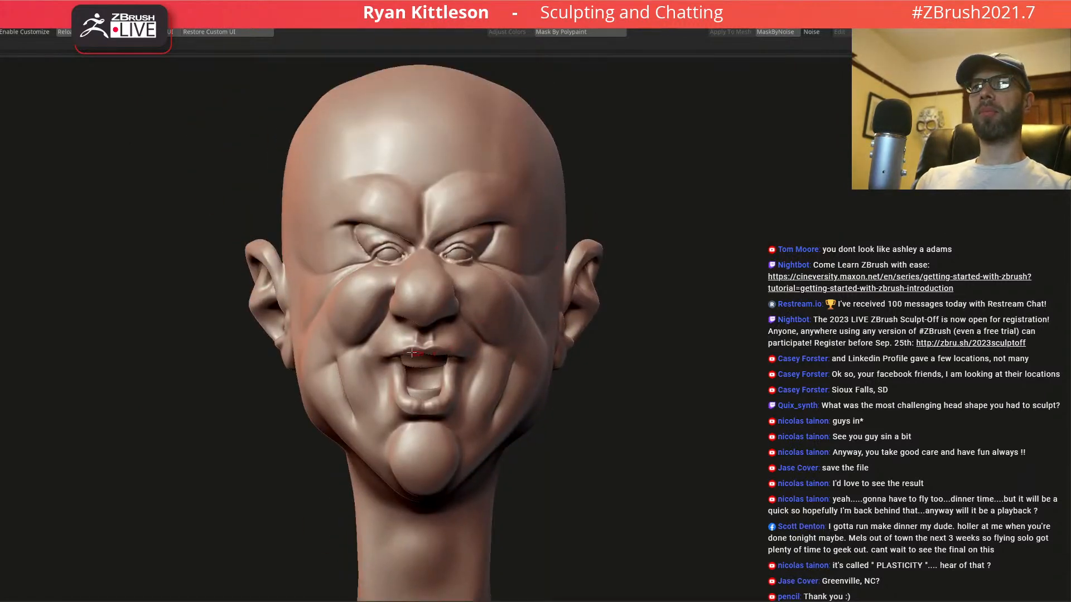
- Carve deeper vertical folds into the cheeks beside the mouth, running down towards the chin
mouse_move(386, 333)
ctrl+right_down()
mouse_move(445, 312)
mouse_move(529, 391)
ctrl+right_up()
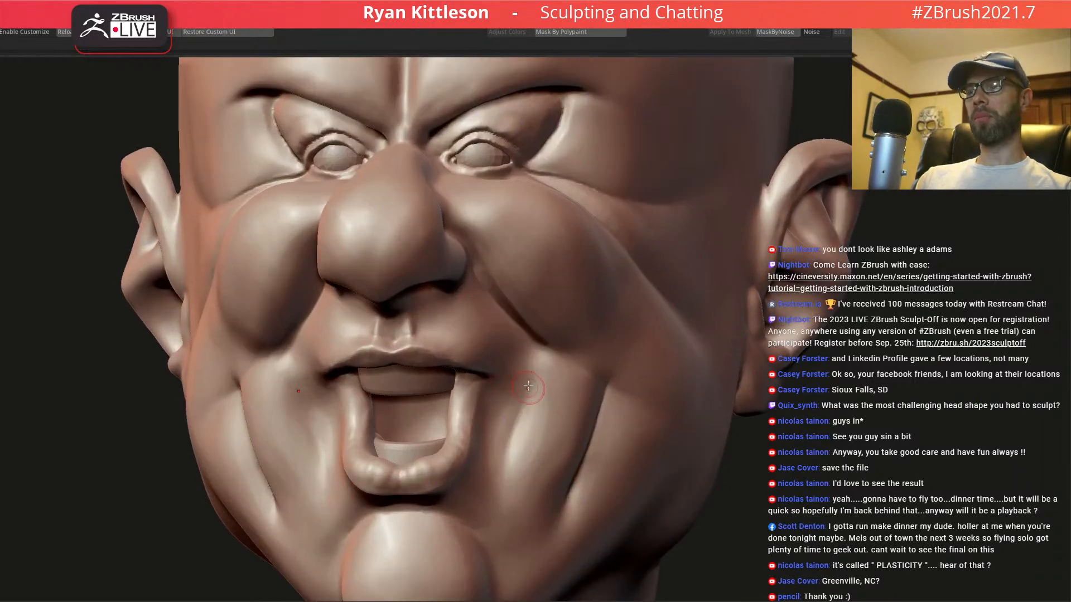
right_click(528, 360)
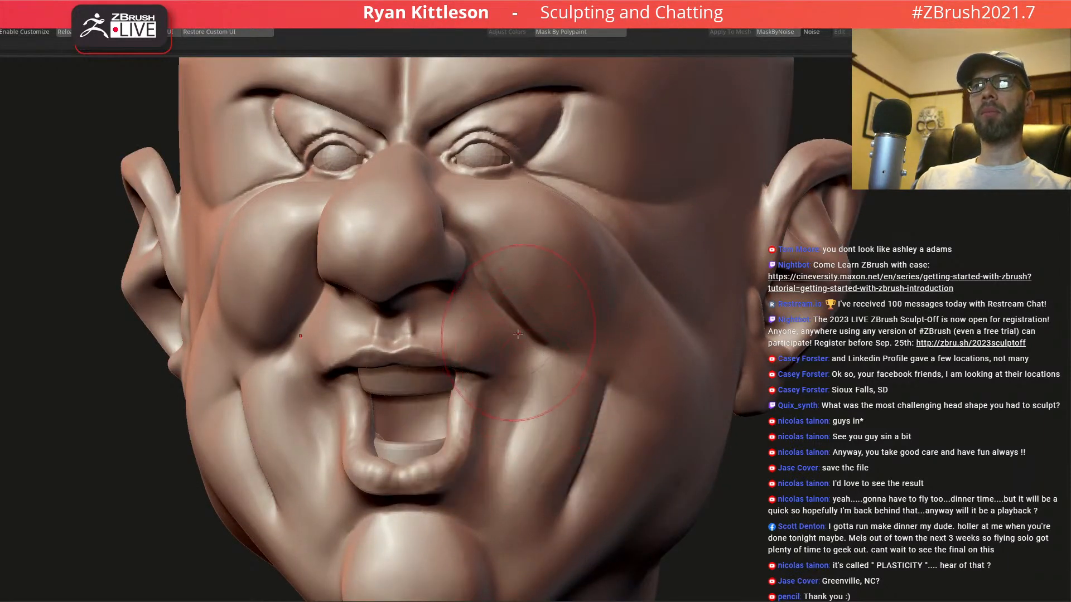
mouse_move(525, 343)
right_down()
mouse_move(494, 426)
mouse_move(524, 485)
right_up()
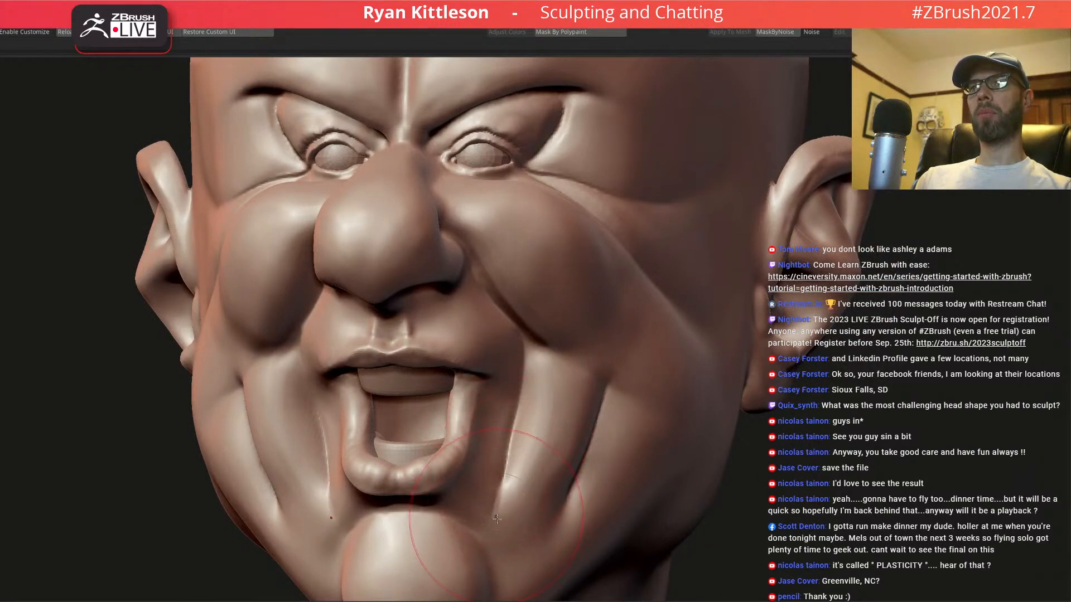
drag(514, 509, 514, 505)
mouse_move(502, 287)
right_down()
mouse_move(518, 240)
mouse_move(550, 315)
right_up()
key(space)
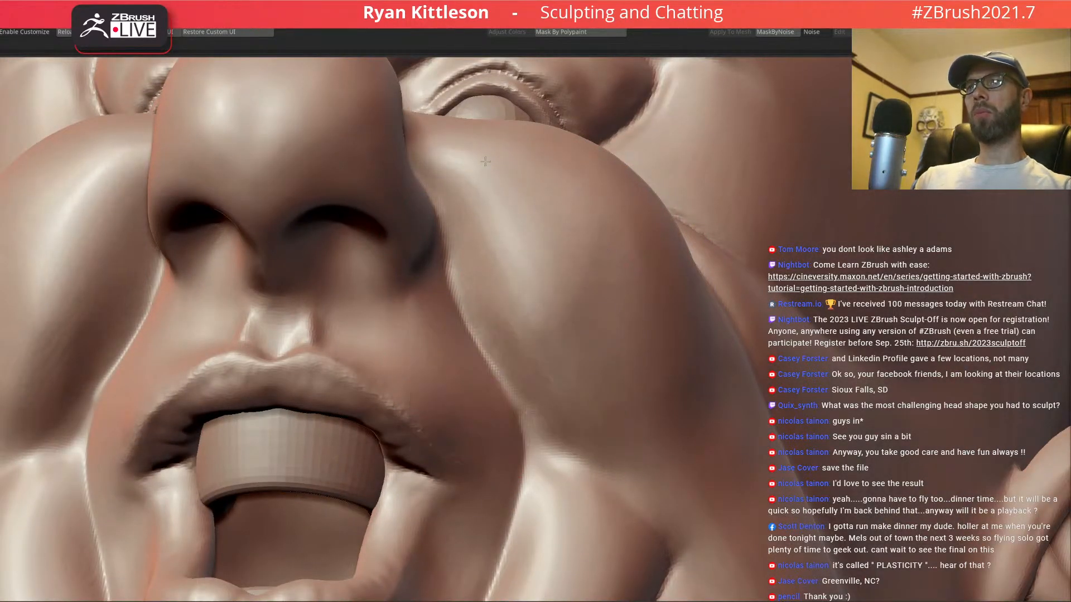
ctrl+right_drag(506, 306, 558, 314)
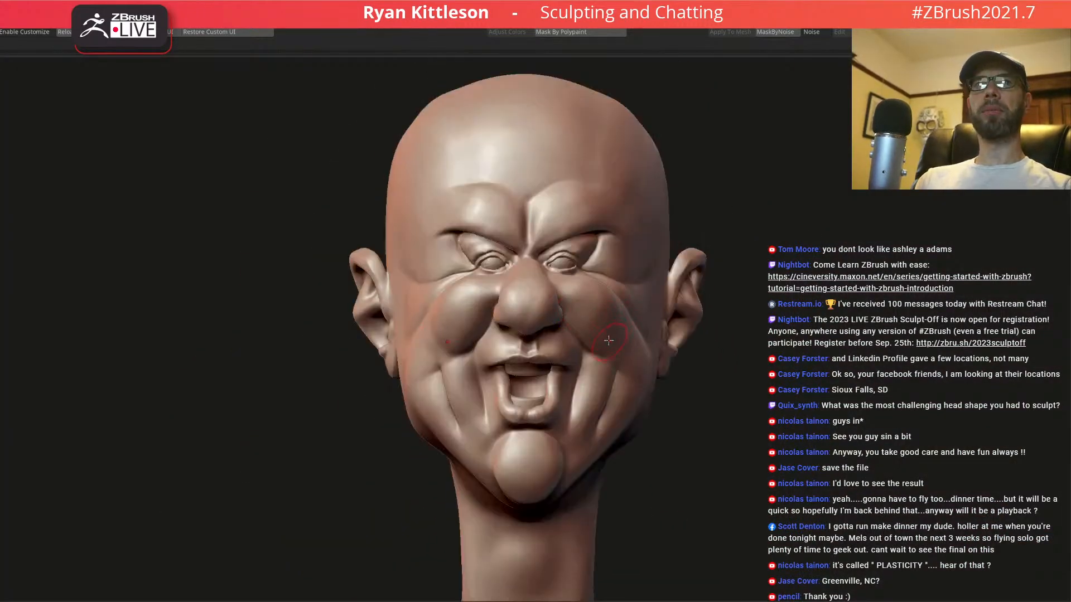
- Sculpt a shallow hollow and soft creases across the temple between the outer eye corner and the ear
mouse_move(633, 314)
ctrl+right_down()
mouse_move(567, 305)
mouse_move(580, 317)
mouse_move(571, 305)
mouse_move(583, 301)
mouse_move(569, 304)
mouse_move(605, 291)
mouse_move(591, 316)
ctrl+right_up()
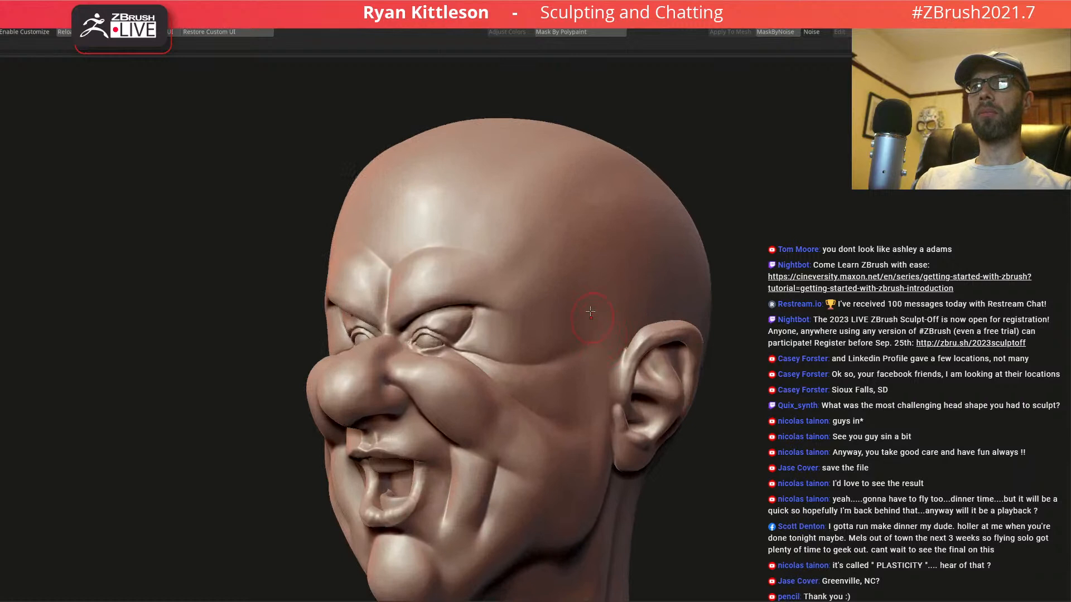
key(space)
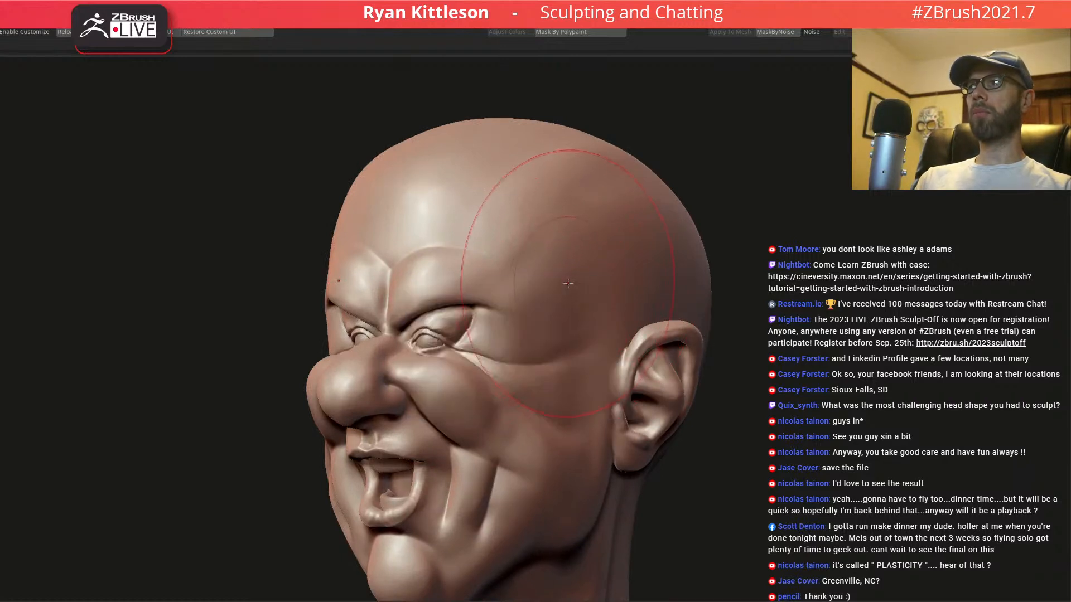
key(space)
drag(573, 304, 565, 302)
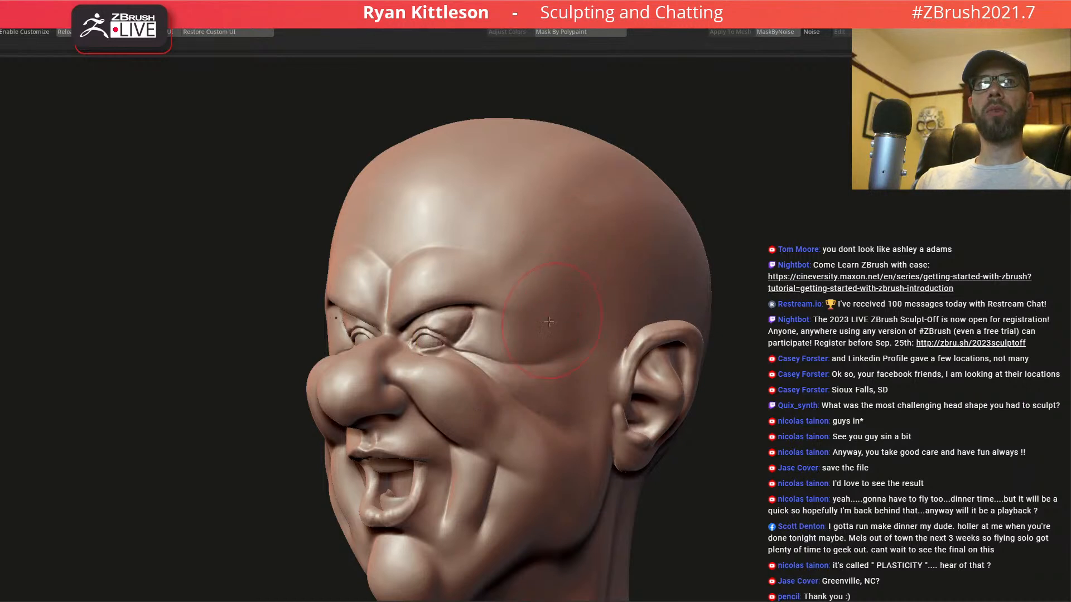
drag(509, 320, 558, 313)
drag(513, 344, 519, 322)
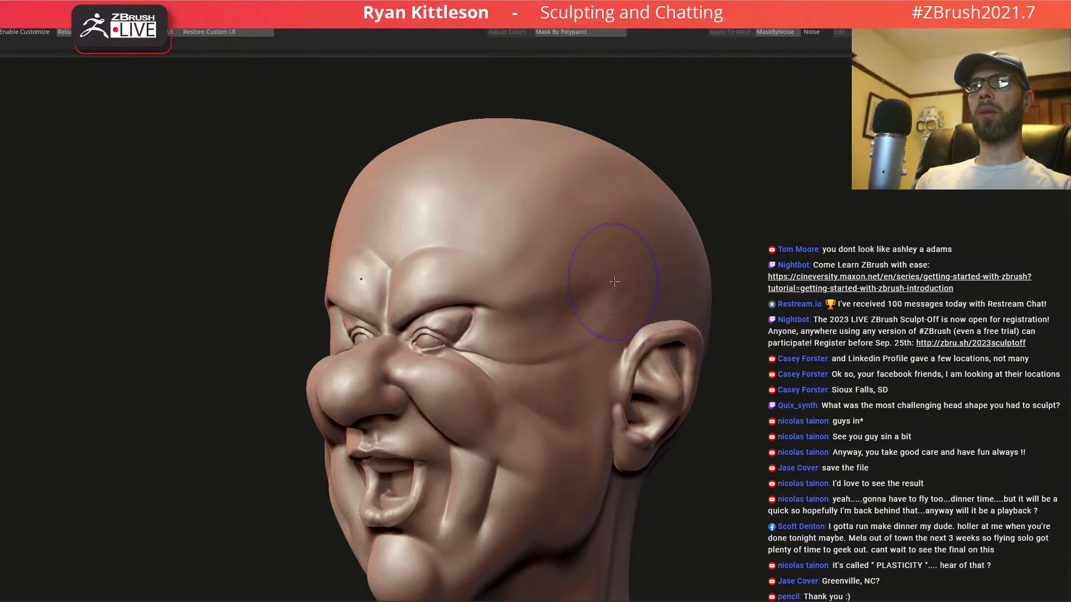
drag(612, 334, 599, 373)
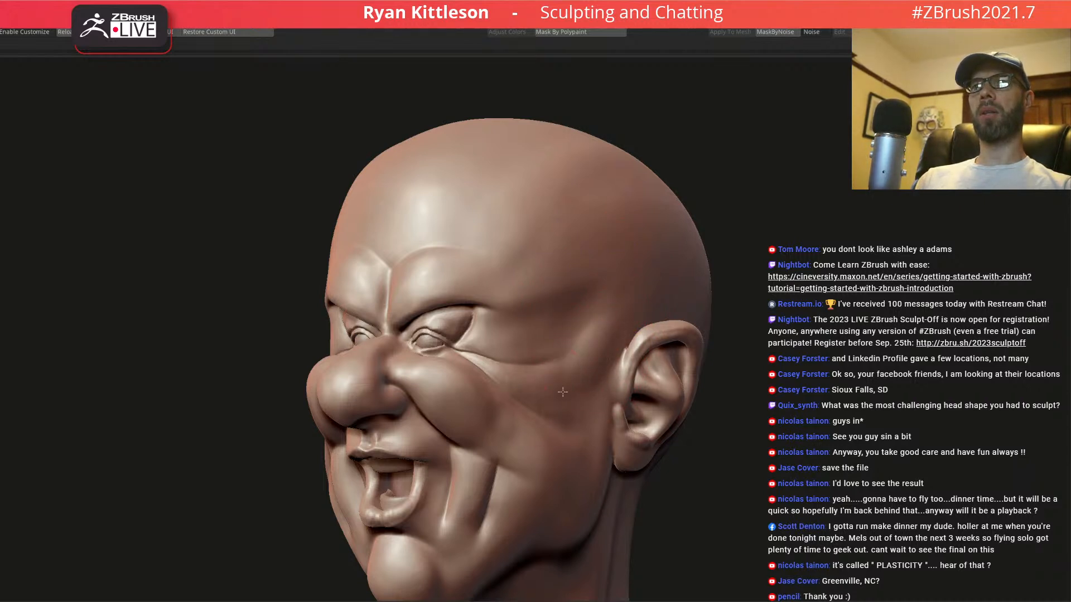
drag(560, 358, 552, 365)
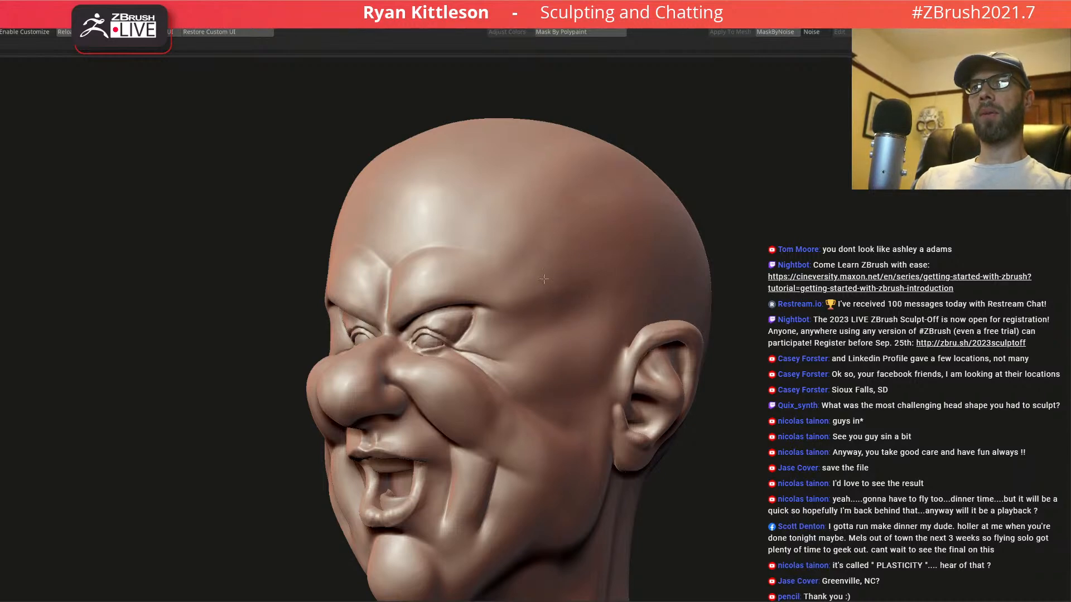
- Smooth the front of the ear's upper rim and frame the whole head from the front
right_drag(594, 346, 547, 334)
ctrl+right_drag(617, 315, 725, 359)
key(space)
drag(717, 365, 703, 365)
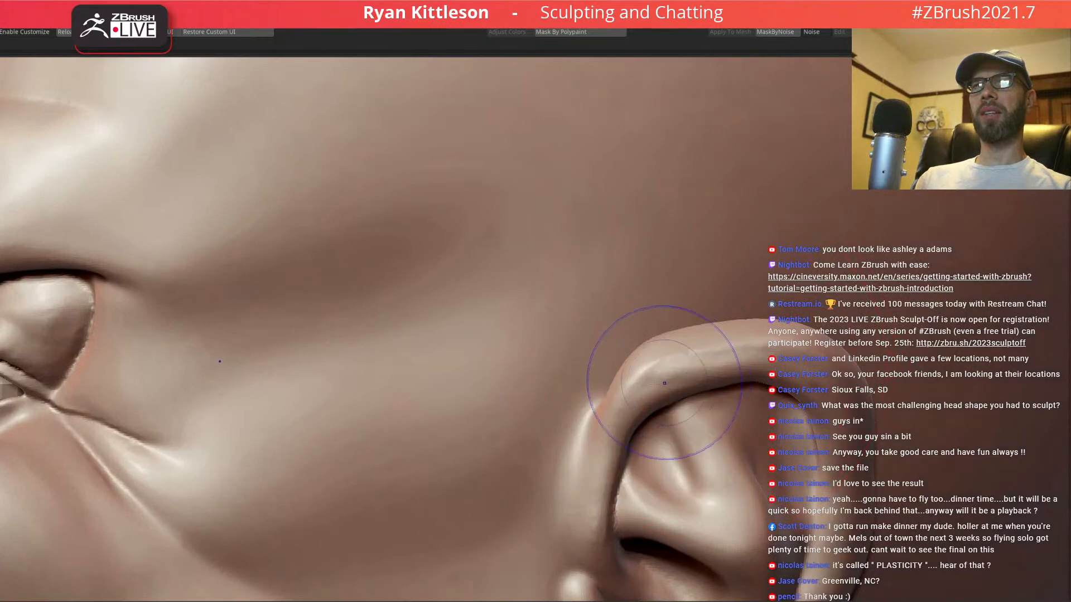
mouse_move(708, 510)
alt+right_down()
mouse_move(593, 366)
mouse_move(630, 208)
mouse_move(577, 323)
alt+right_up()
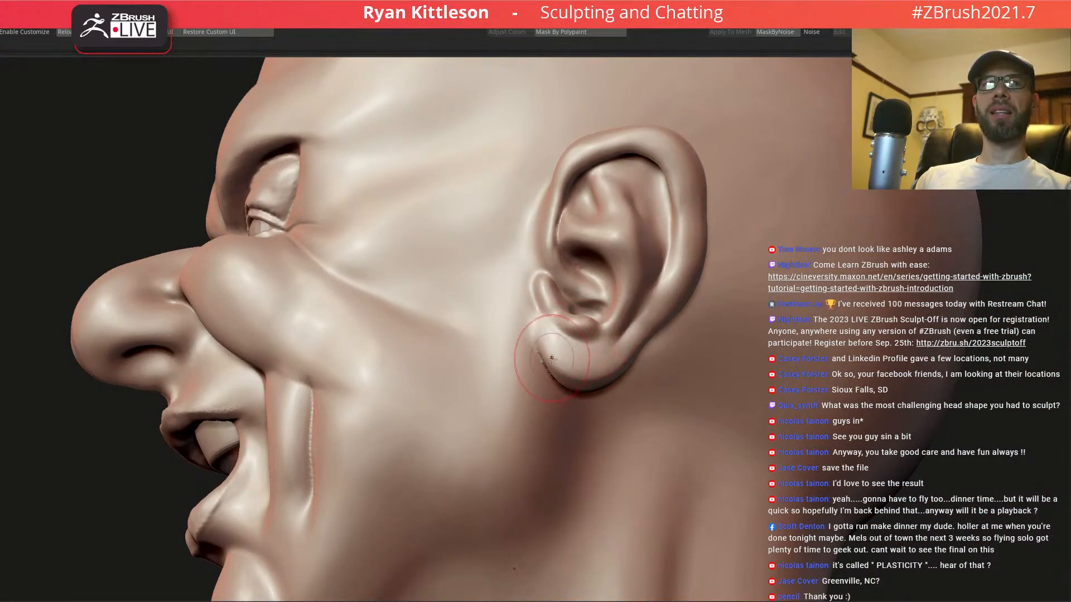
mouse_move(571, 353)
right_down()
mouse_move(611, 357)
mouse_move(614, 346)
right_up()
key(f)
shift+right_drag(511, 273, 538, 272)
alt+right_drag(533, 318, 594, 254)
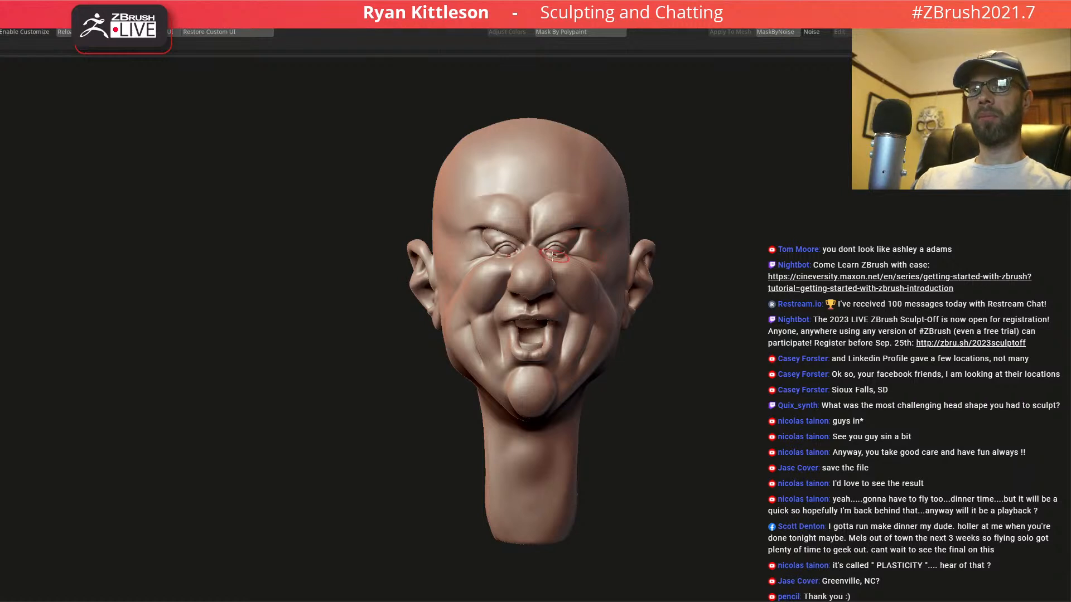
- Examine the eyes, temples and cheeks up close and the whole head from the front and slightly to the side
mouse_move(505, 236)
right_down()
mouse_move(547, 237)
mouse_move(521, 237)
mouse_move(708, 285)
mouse_move(727, 279)
right_up()
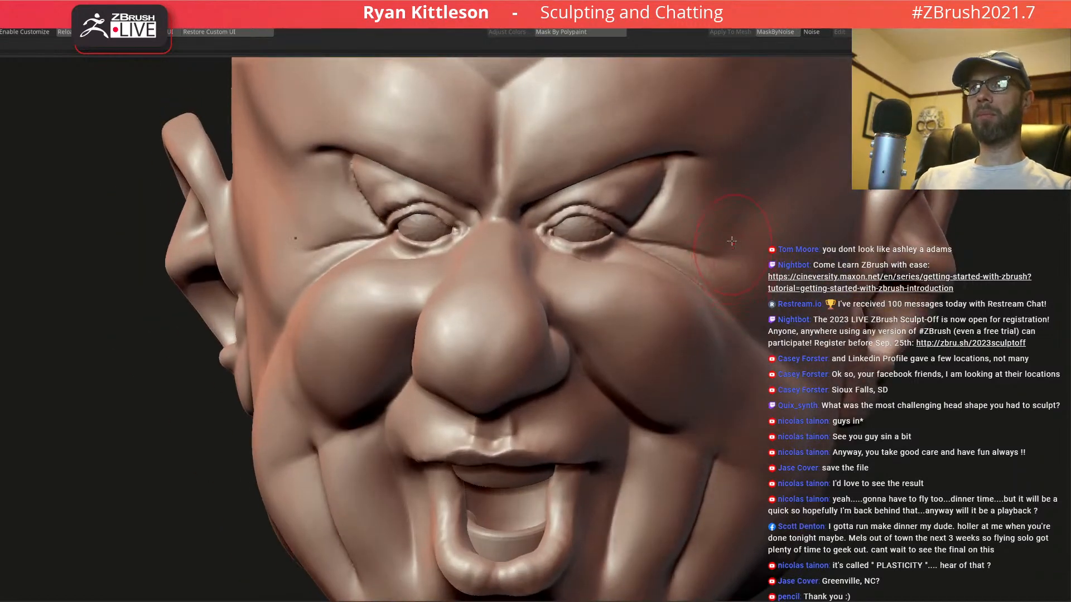
key(space)
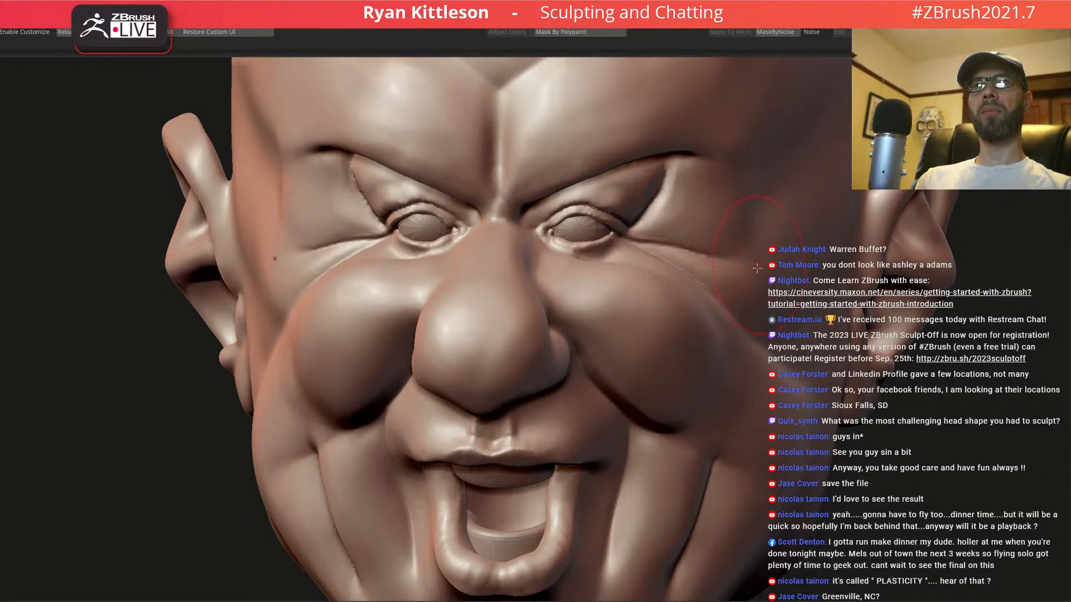
mouse_move(749, 283)
right_down()
mouse_move(768, 274)
mouse_move(756, 251)
mouse_move(747, 267)
right_up()
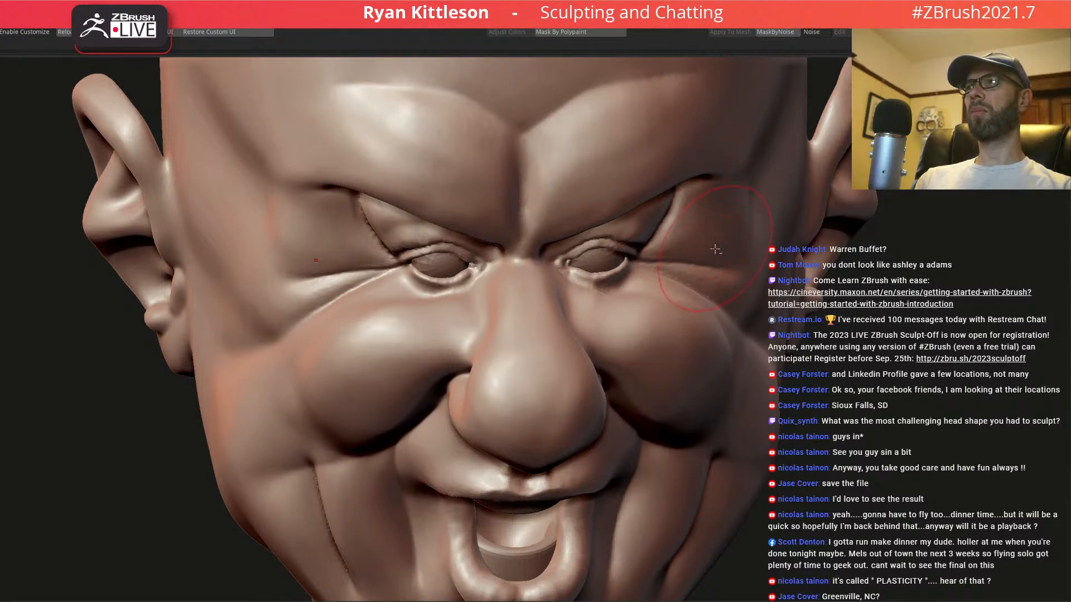
right_drag(721, 288, 757, 296)
ctrl+right_drag(722, 235, 598, 242)
alt+right_drag(597, 241, 522, 255)
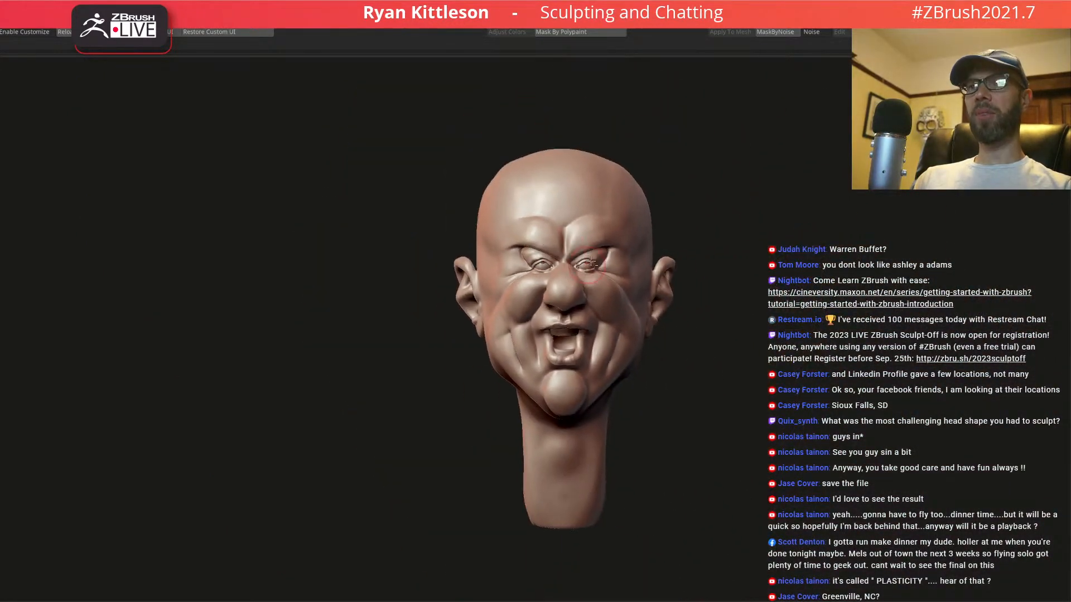
right_drag(618, 266, 623, 305)
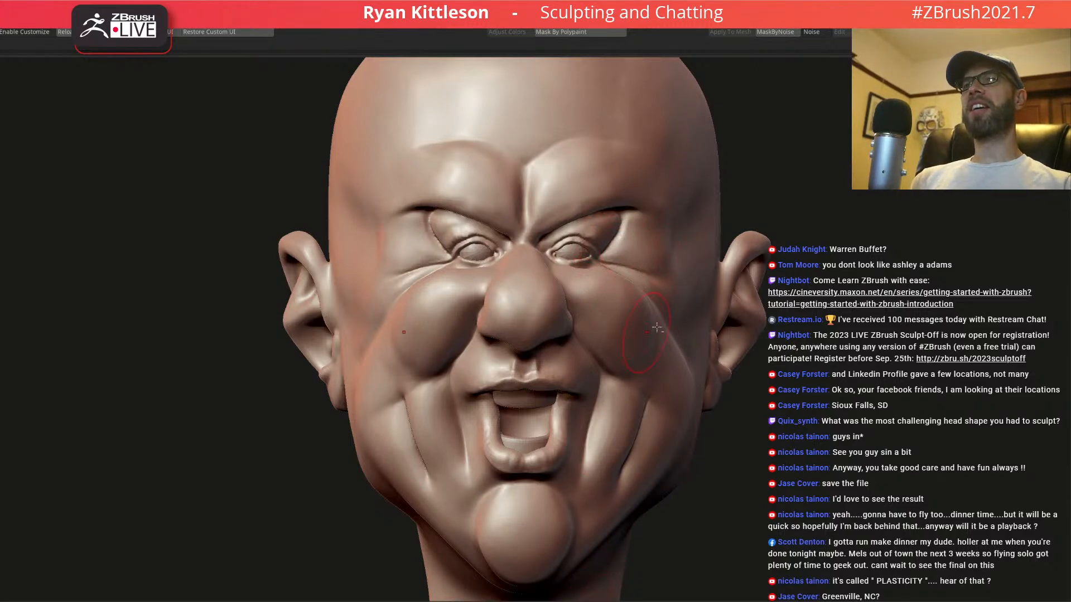
ctrl+right_drag(650, 332, 601, 288)
ctrl+right_drag(532, 261, 594, 324)
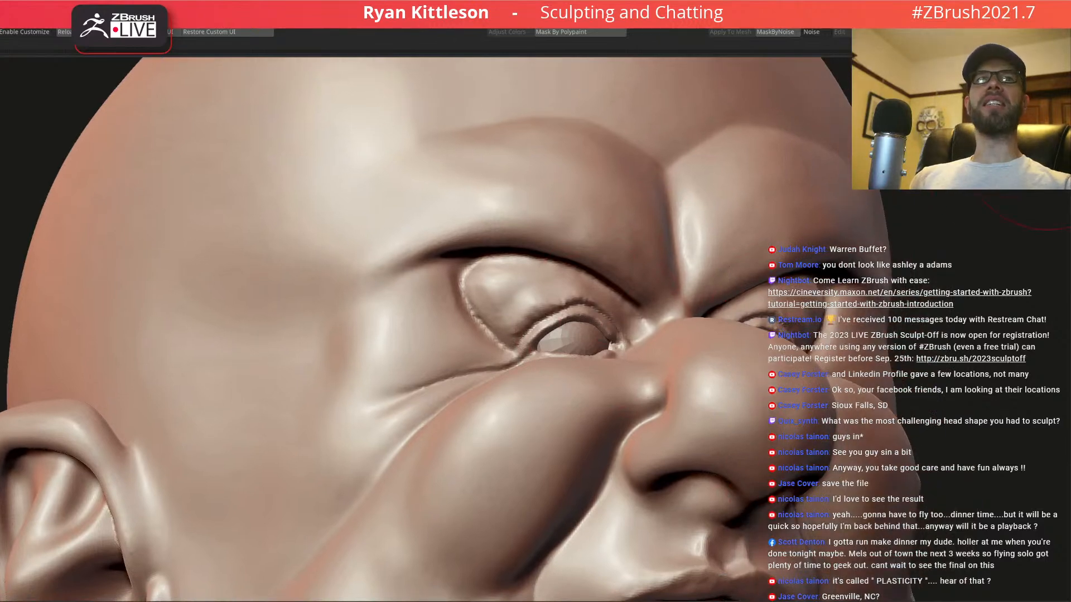
- Bring up the sculpt pose, front and side reference drawings to compare with the head, and put them away again
drag(1070, 127, 891, 93)
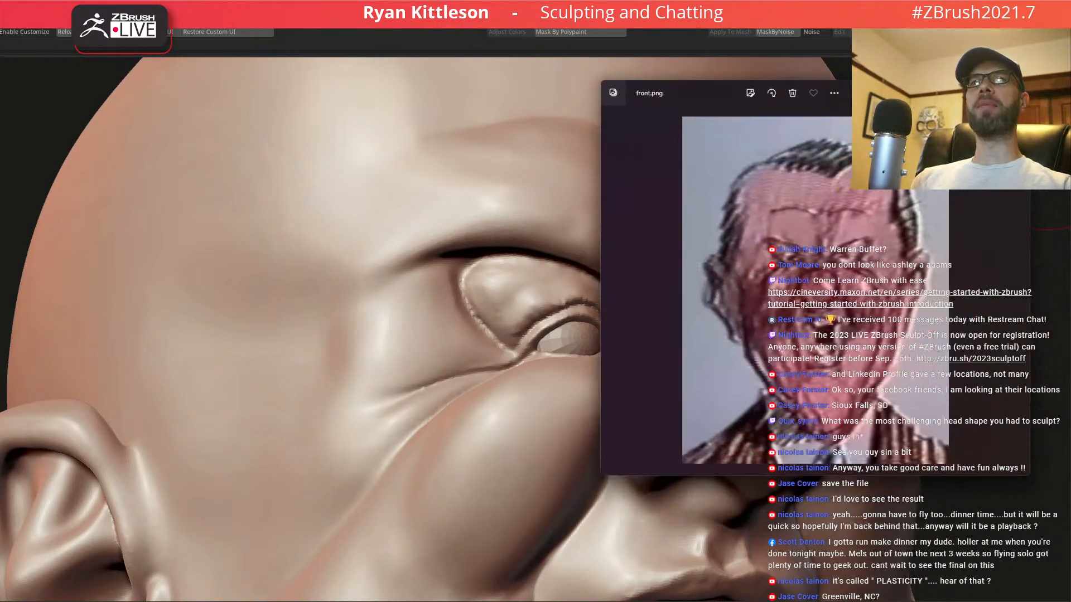
drag(1070, 416, 288, 87)
mouse_move(0, 152)
mouse_down()
mouse_move(255, 153)
mouse_move(582, 346)
mouse_move(670, 382)
mouse_move(674, 365)
mouse_up()
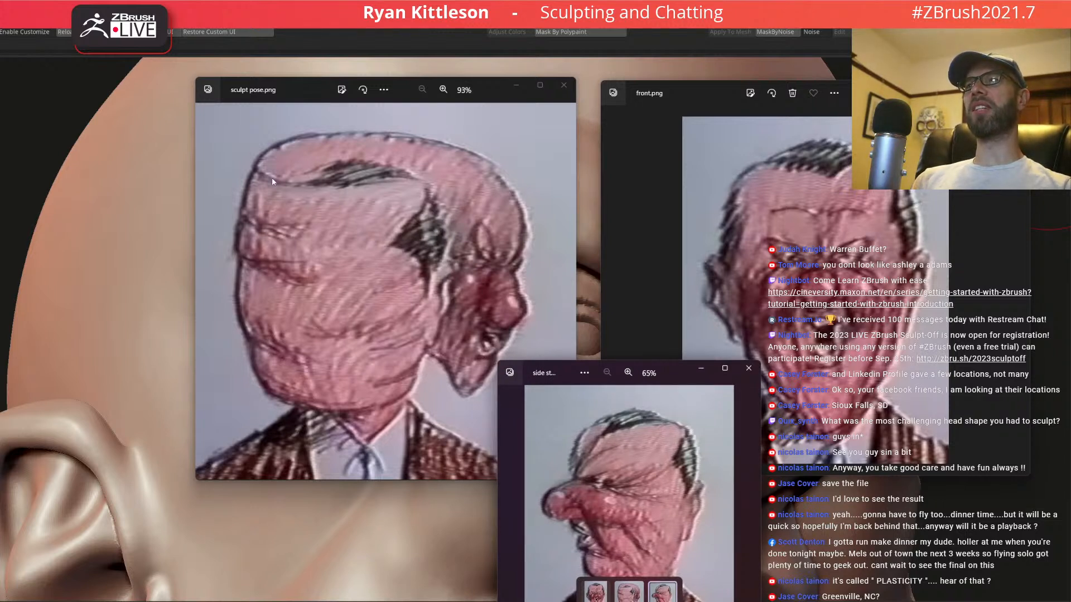
drag(672, 373, 1070, 17)
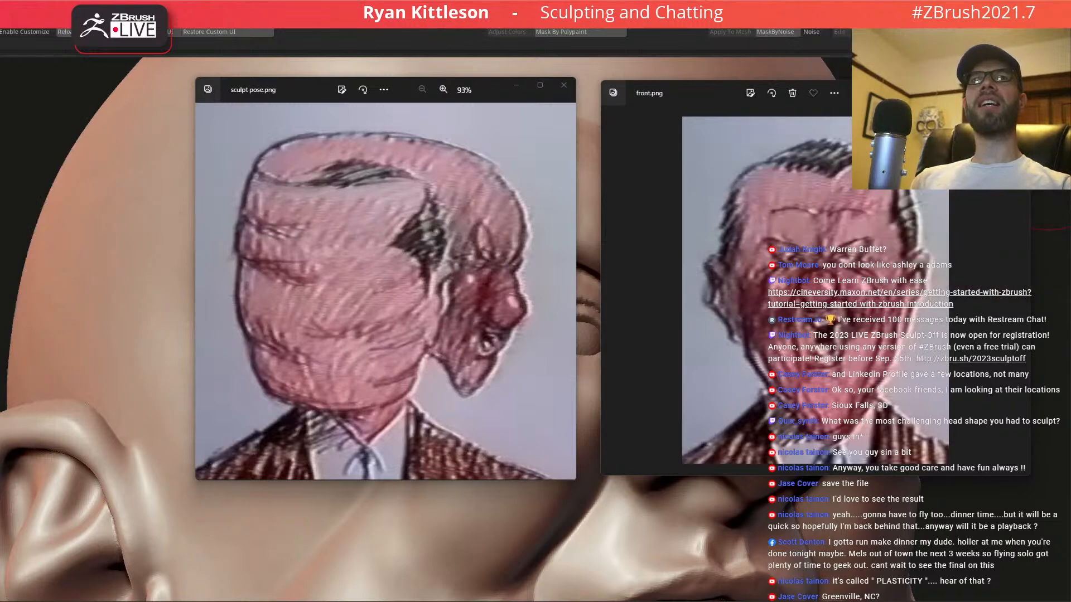
drag(628, 90, 1070, 84)
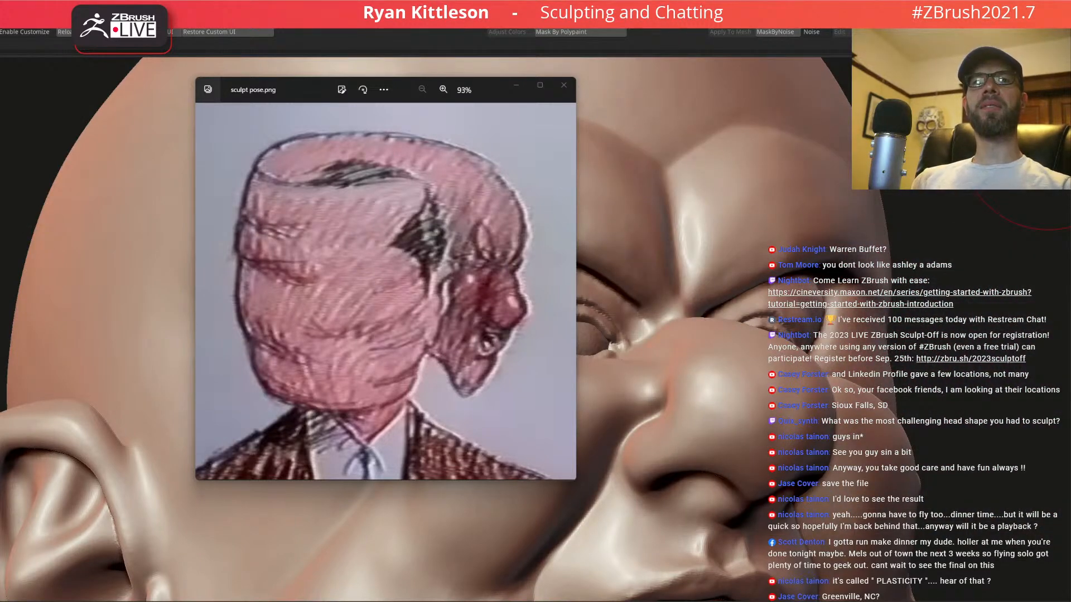
drag(278, 91, 1070, 83)
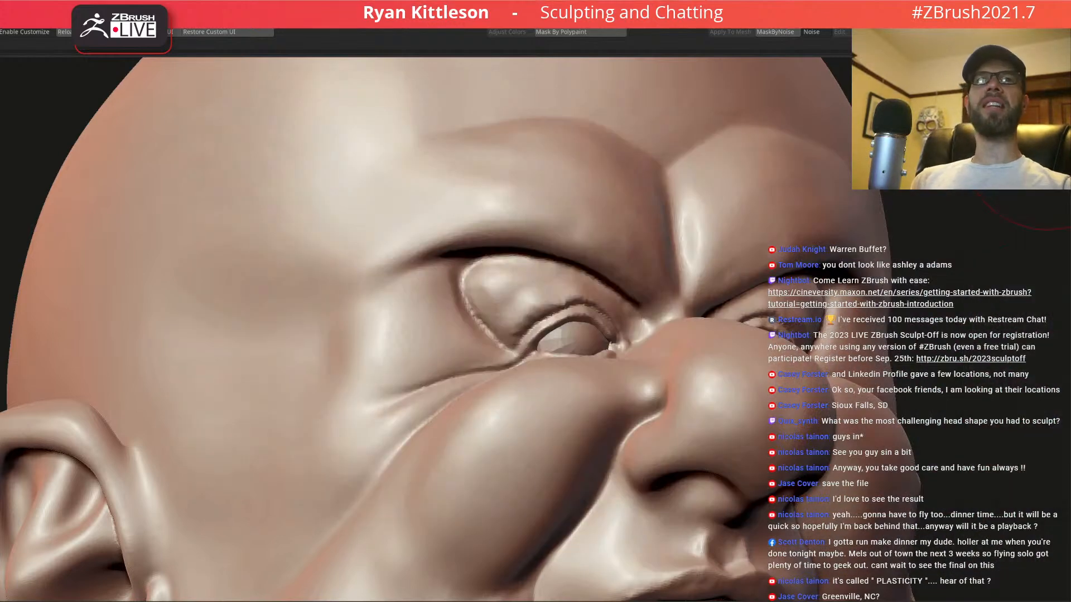
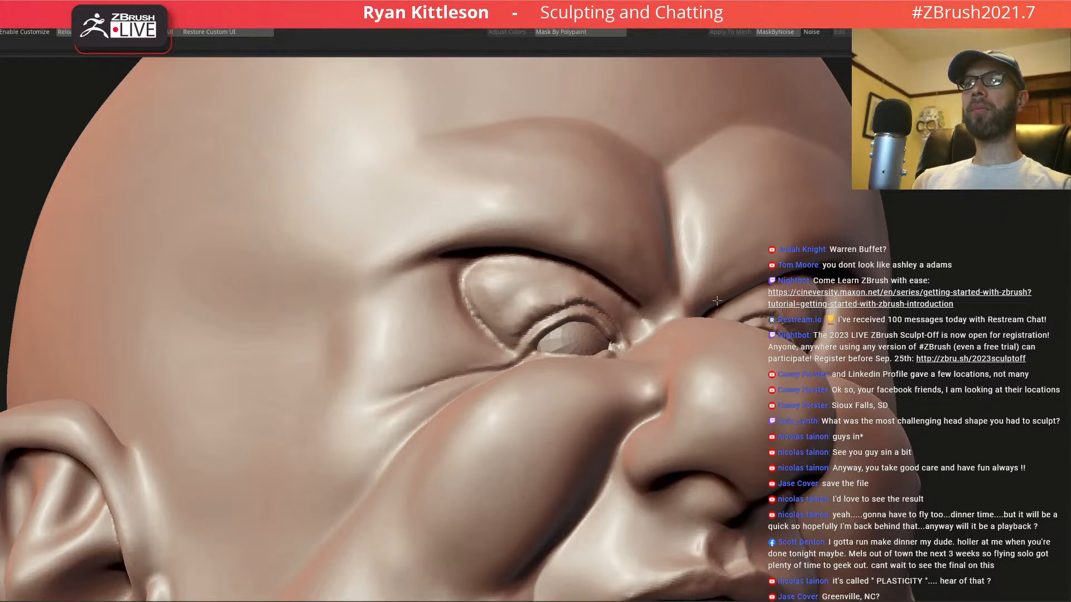
- Reshape the upper eyelid's rim and crease from the middle of the eye to the inner corner
right_drag(720, 297, 685, 308)
right_drag(620, 324, 646, 385)
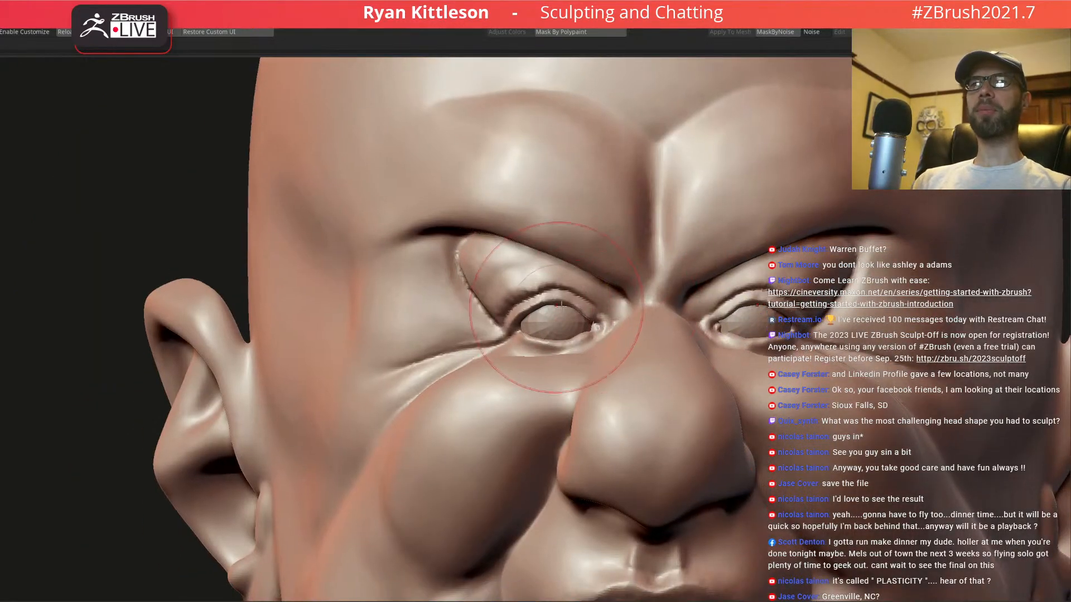
ctrl+right_drag(586, 300, 587, 337)
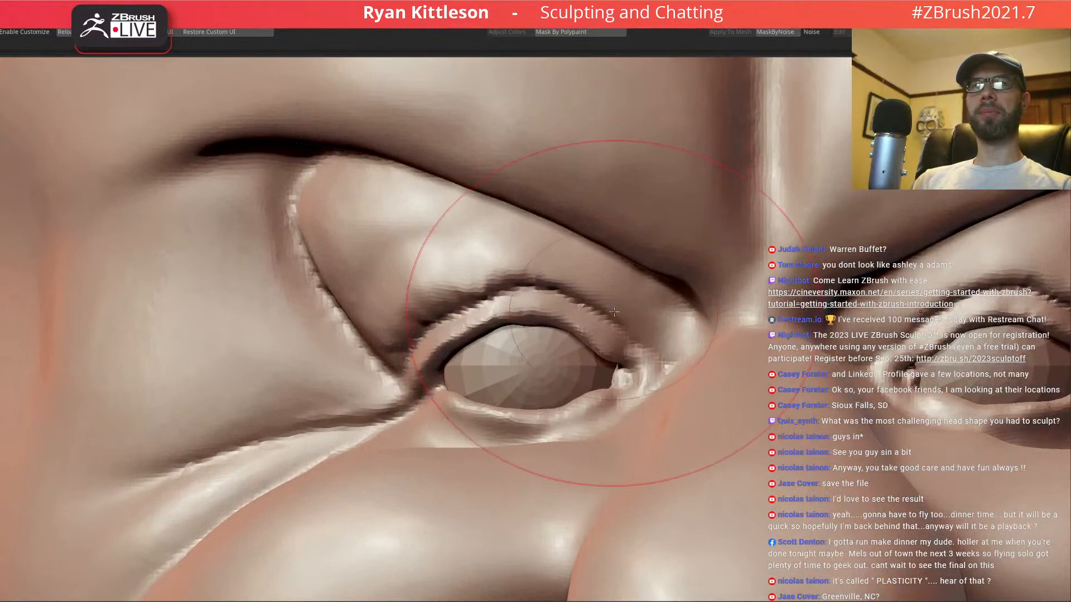
key(space)
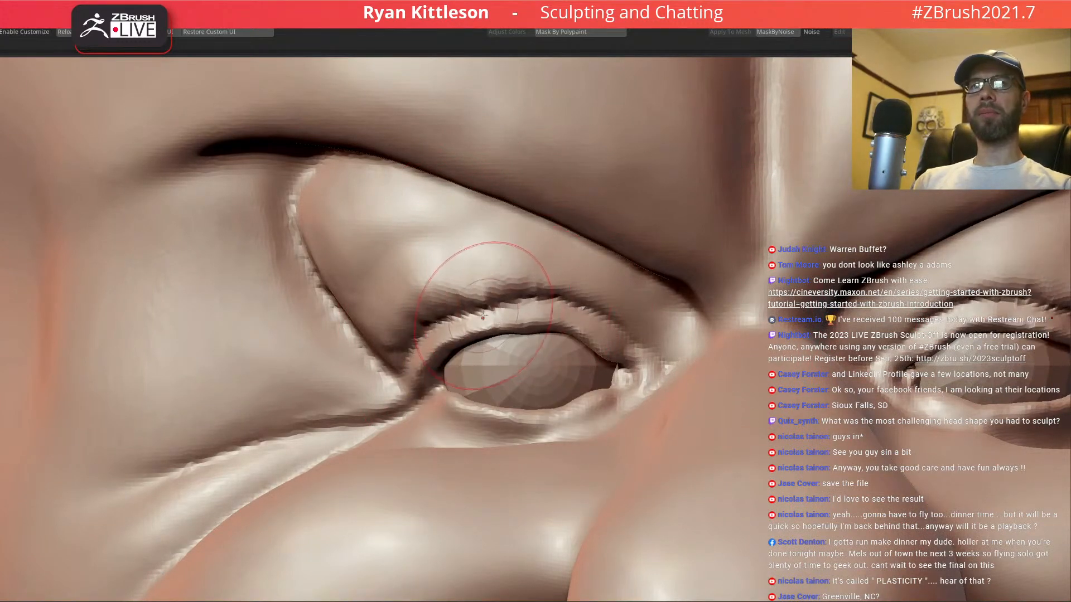
drag(468, 308, 473, 317)
mouse_move(533, 298)
mouse_down()
mouse_move(554, 315)
mouse_move(589, 316)
mouse_move(604, 359)
mouse_move(593, 364)
mouse_up()
mouse_move(595, 366)
ctrl+right_down()
mouse_move(612, 371)
mouse_move(577, 424)
ctrl+right_up()
key(space)
drag(599, 361, 602, 362)
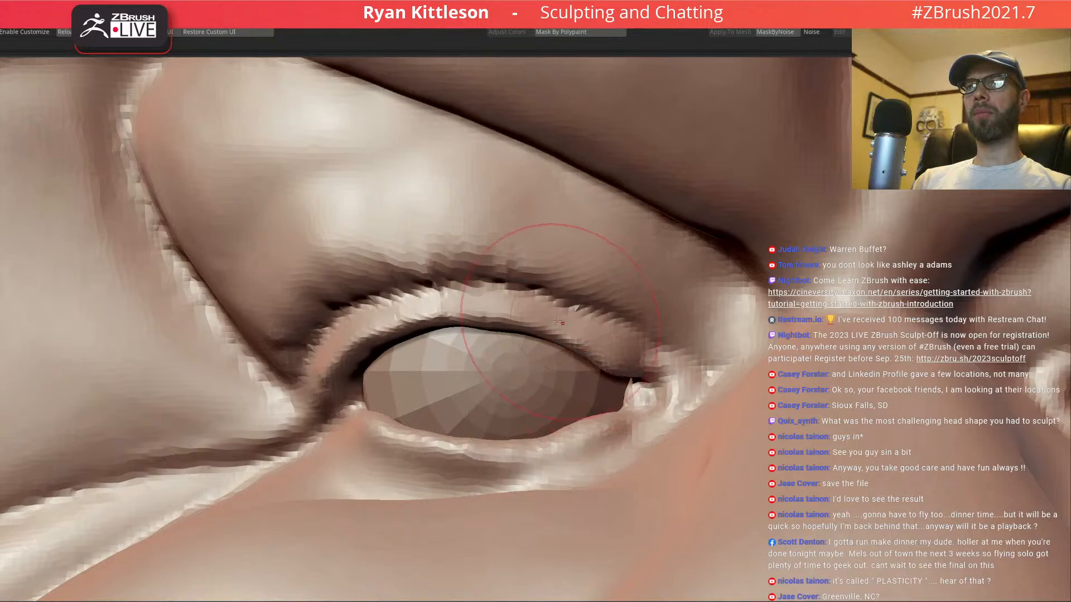
- Nudge the upper eyelid's edge slightly down over the eyeball from its middle to the outer corner
drag(558, 314, 556, 324)
drag(441, 312, 442, 320)
right_drag(424, 338, 390, 341)
mouse_move(368, 329)
mouse_down()
mouse_move(370, 339)
mouse_move(318, 368)
mouse_move(306, 360)
mouse_move(369, 332)
mouse_up()
mouse_move(441, 301)
mouse_down()
mouse_move(446, 312)
mouse_move(434, 321)
mouse_up()
right_drag(415, 385, 425, 390)
- Push the lower eyelid's rim up against the eyeball along its length
right_drag(394, 458, 335, 480)
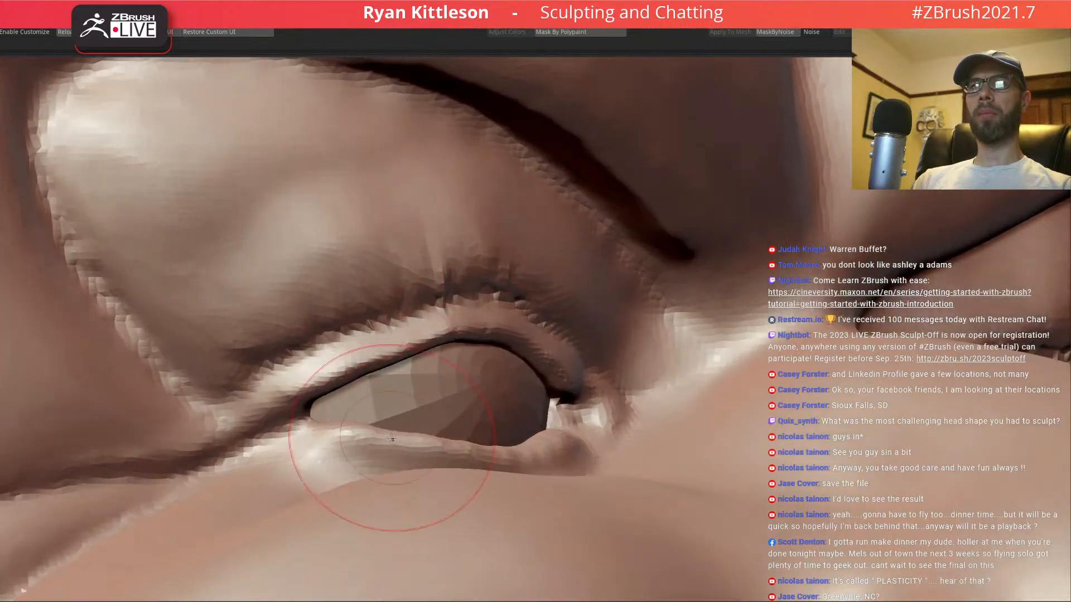
drag(341, 447, 398, 431)
right_drag(397, 440, 446, 421)
drag(480, 453, 483, 435)
drag(558, 445, 561, 435)
- Adjust the outer half of the upper eyelid's edge to follow the eyeball and overlap at the outer corner
right_drag(329, 401, 282, 394)
drag(299, 394, 301, 409)
drag(357, 387, 360, 379)
right_drag(369, 385, 419, 368)
drag(428, 357, 430, 349)
right_drag(489, 336, 510, 341)
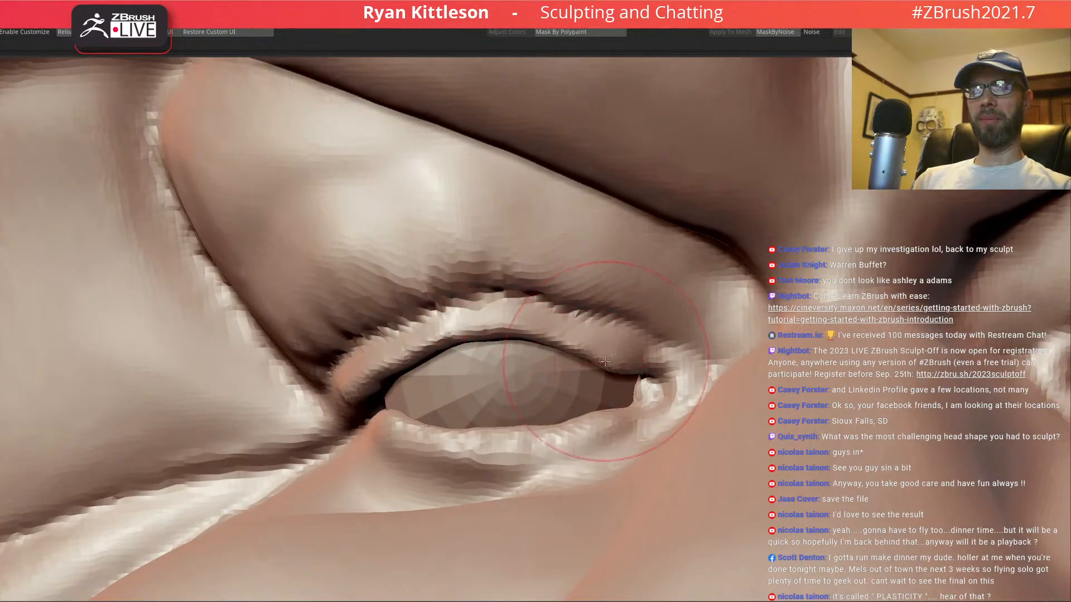
- Refine the inner eye corner and carve the hollow beneath the inner end of the lower eyelid
right_drag(600, 410, 617, 385)
key(space)
drag(640, 399, 634, 398)
right_drag(636, 398, 641, 405)
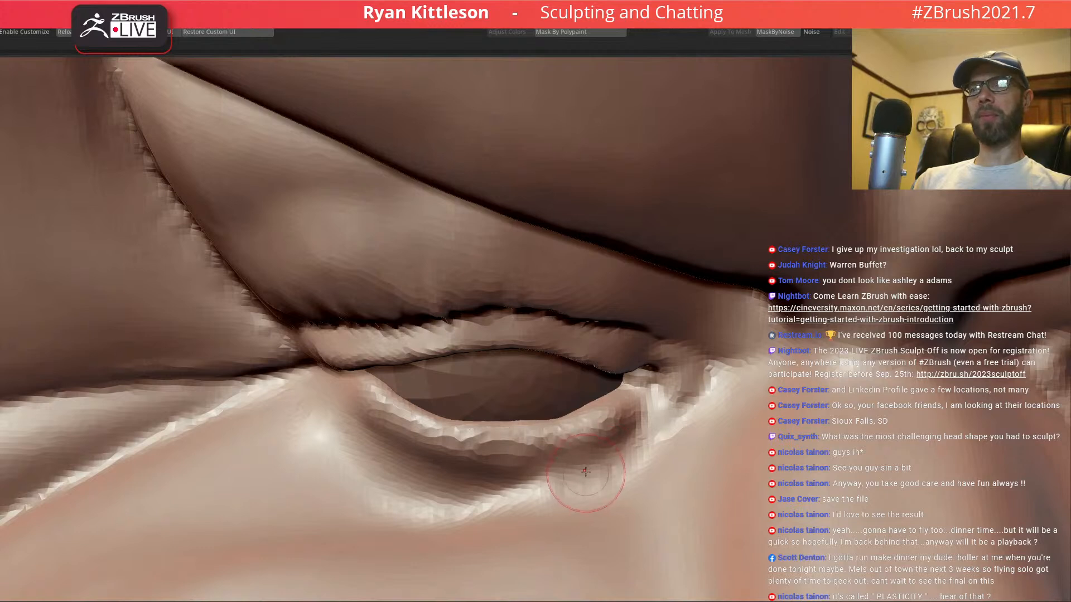
drag(599, 443, 612, 438)
key(space)
drag(611, 442, 622, 442)
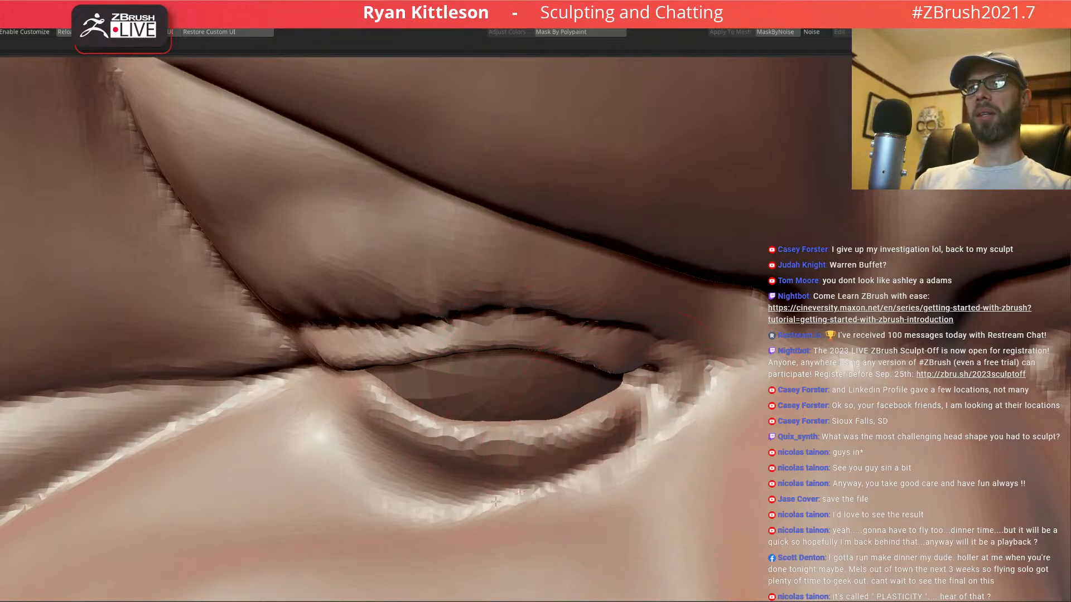
- Define the crease below the lower eyelid out to the outer corner and go over the upper eyelid's rim
mouse_move(523, 484)
right_down()
mouse_move(581, 479)
mouse_move(630, 491)
right_up()
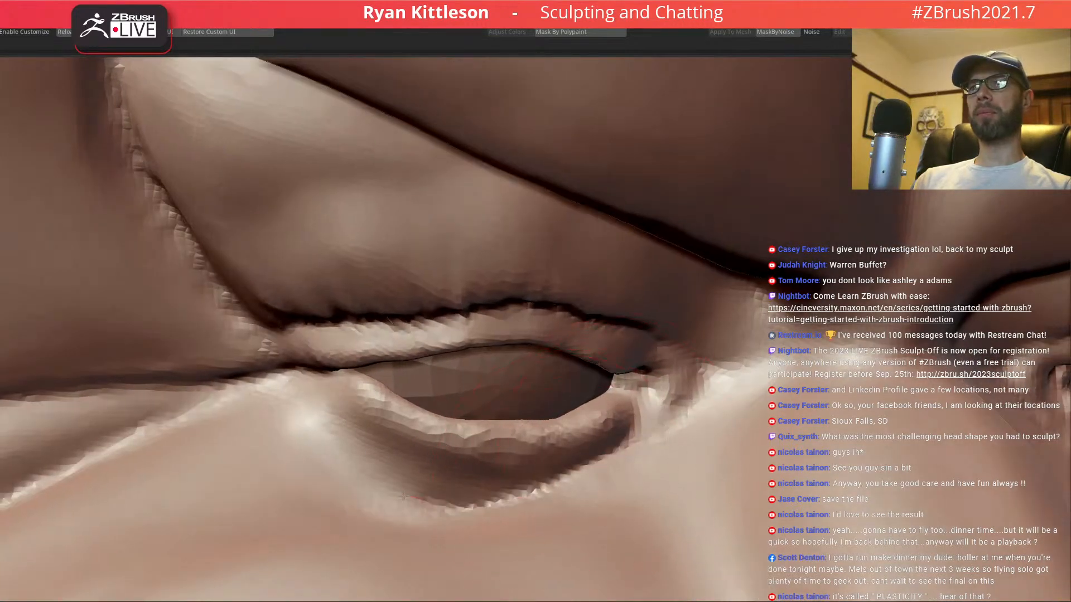
drag(350, 432, 480, 463)
mouse_move(626, 429)
mouse_down()
mouse_move(613, 407)
mouse_move(510, 437)
mouse_move(413, 420)
mouse_move(361, 386)
mouse_up()
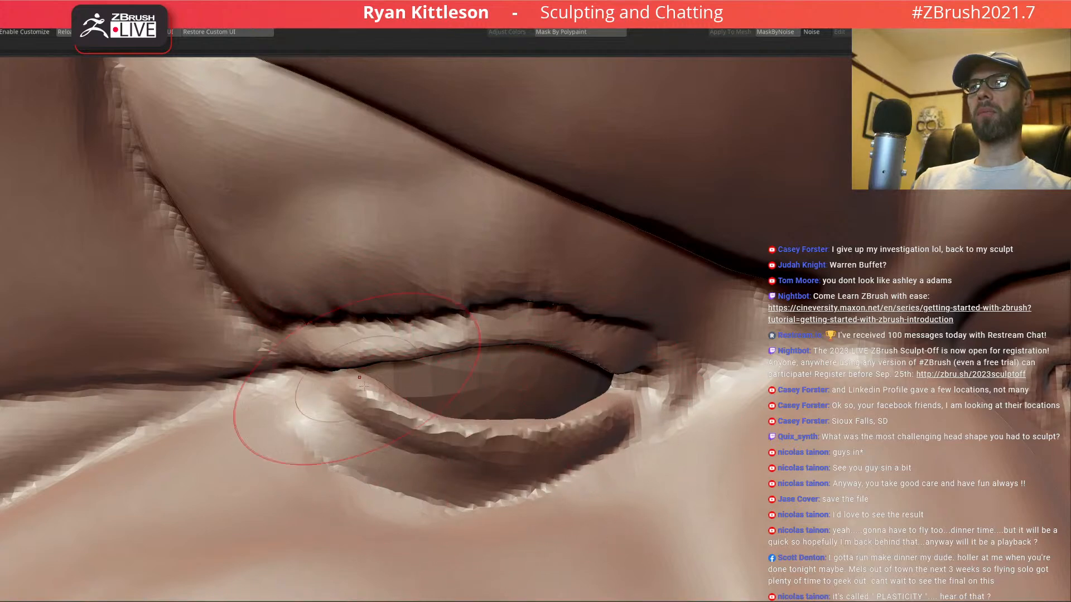
right_drag(355, 461, 338, 377)
mouse_move(307, 387)
mouse_down()
mouse_move(408, 342)
mouse_move(546, 336)
mouse_up()
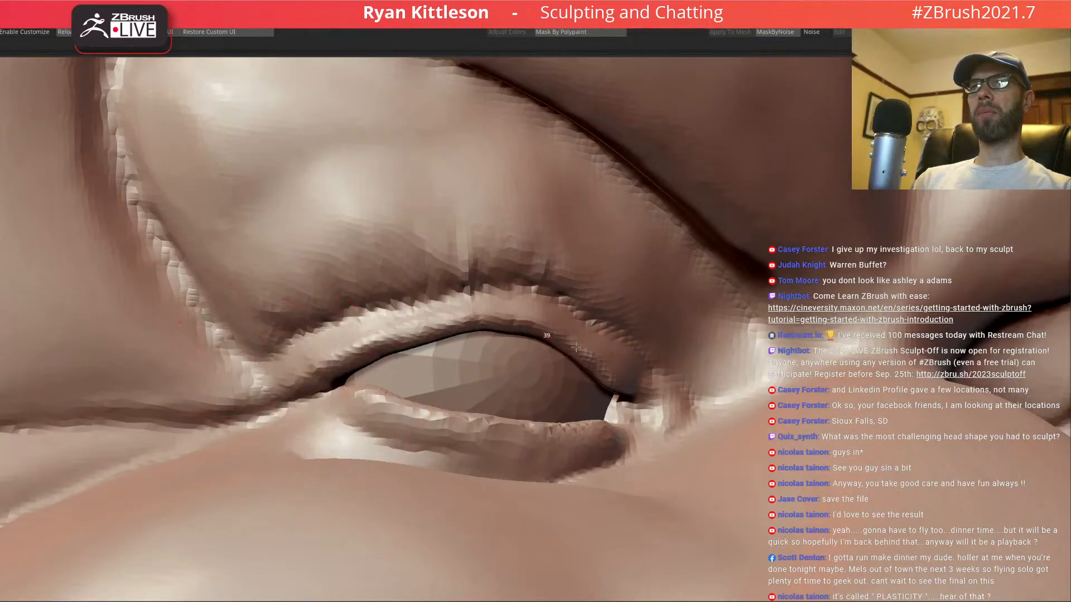
- Sculpt the fold around the inner eye corner and sharpen the crease above the upper eyelid
right_drag(663, 432, 634, 464)
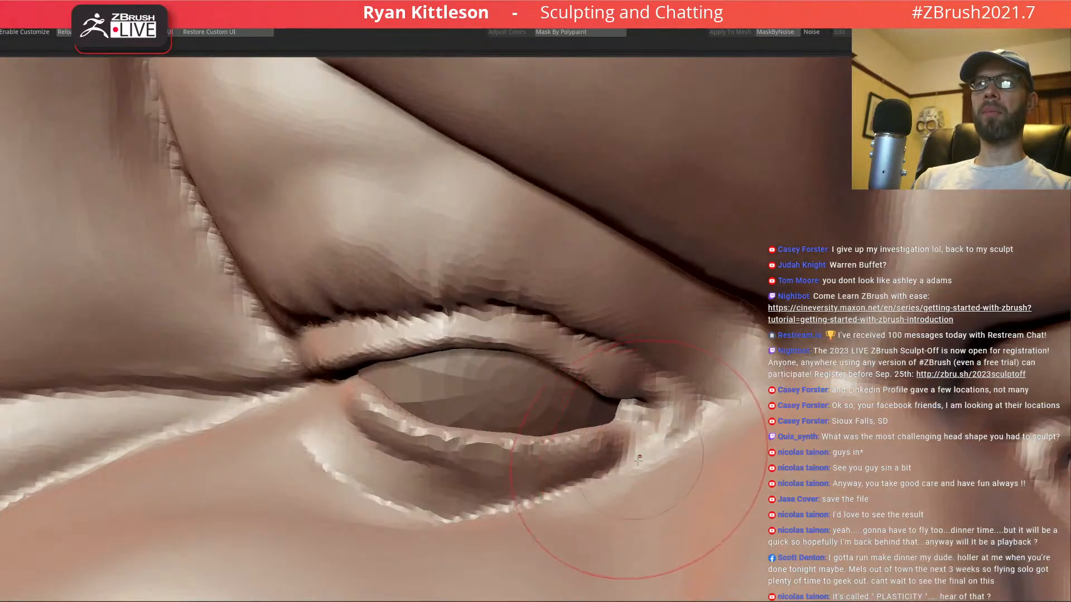
mouse_move(620, 464)
mouse_down()
mouse_move(718, 409)
mouse_move(650, 379)
mouse_up()
mouse_move(631, 370)
right_down()
mouse_move(655, 347)
mouse_move(652, 357)
right_up()
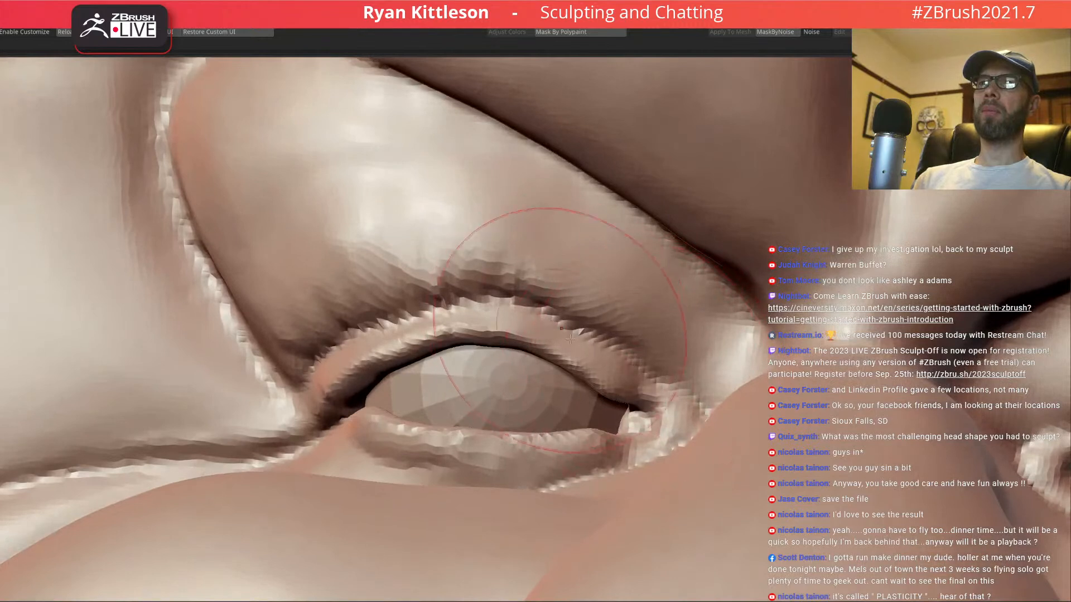
mouse_move(672, 372)
mouse_down()
mouse_move(557, 308)
mouse_move(453, 288)
mouse_move(304, 364)
mouse_move(437, 296)
mouse_move(608, 339)
mouse_up()
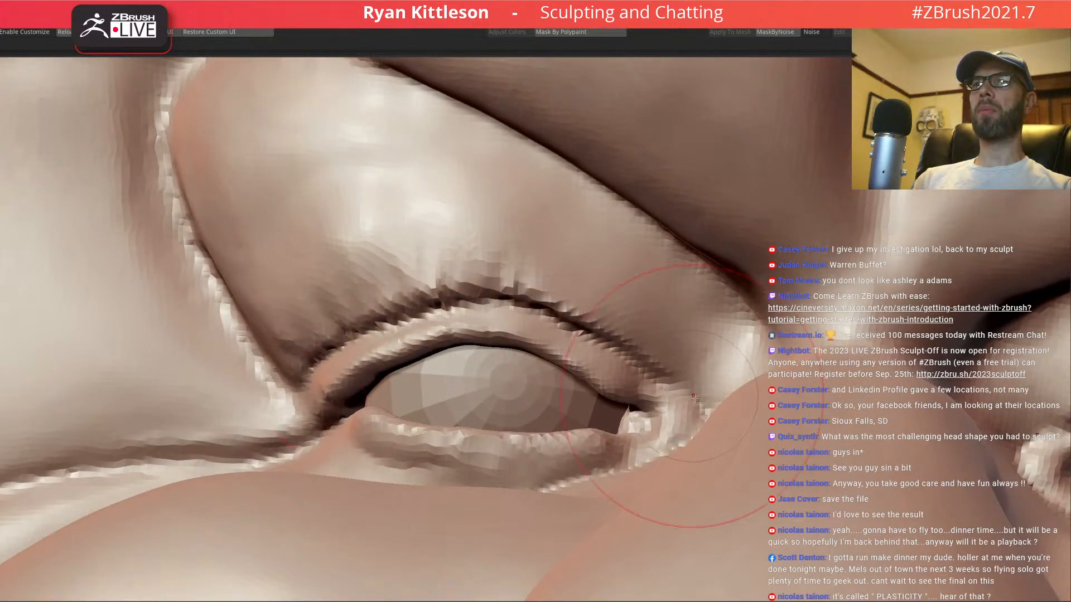
ctrl+right_drag(584, 335, 652, 366)
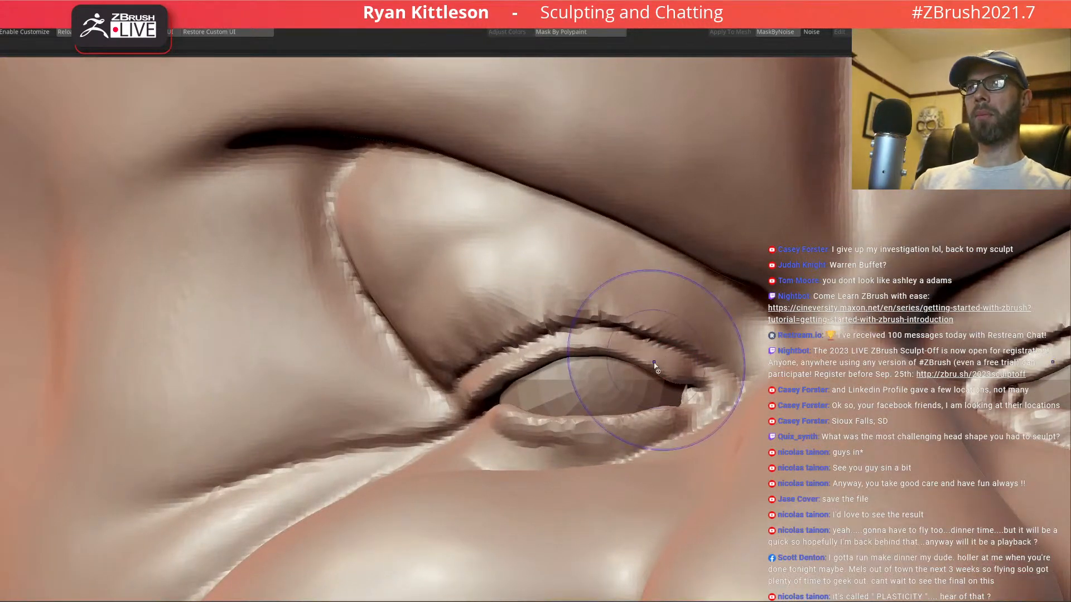
ctrl+right_drag(673, 357, 640, 317)
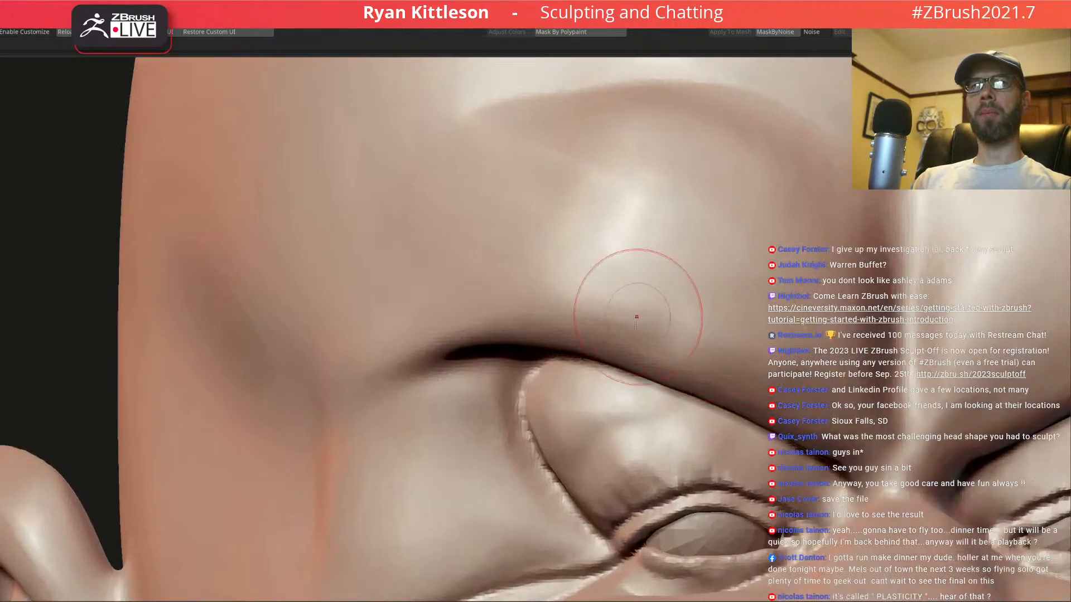
- Smooth the lumps and wrinkles on the fleshy fold between the upper eyelid and the brow
alt+right_drag(579, 289, 580, 134)
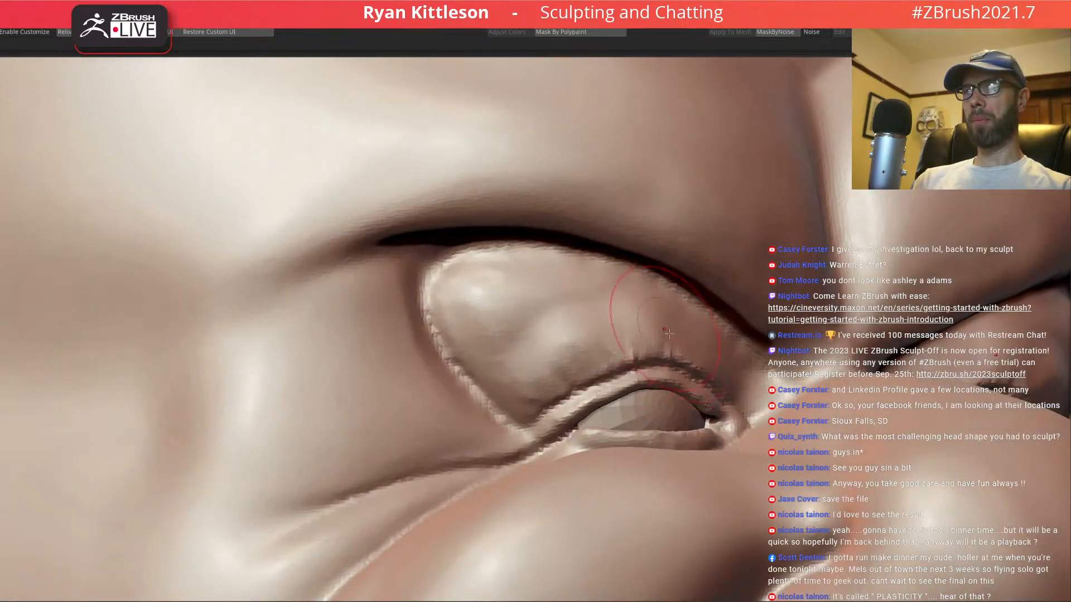
key(space)
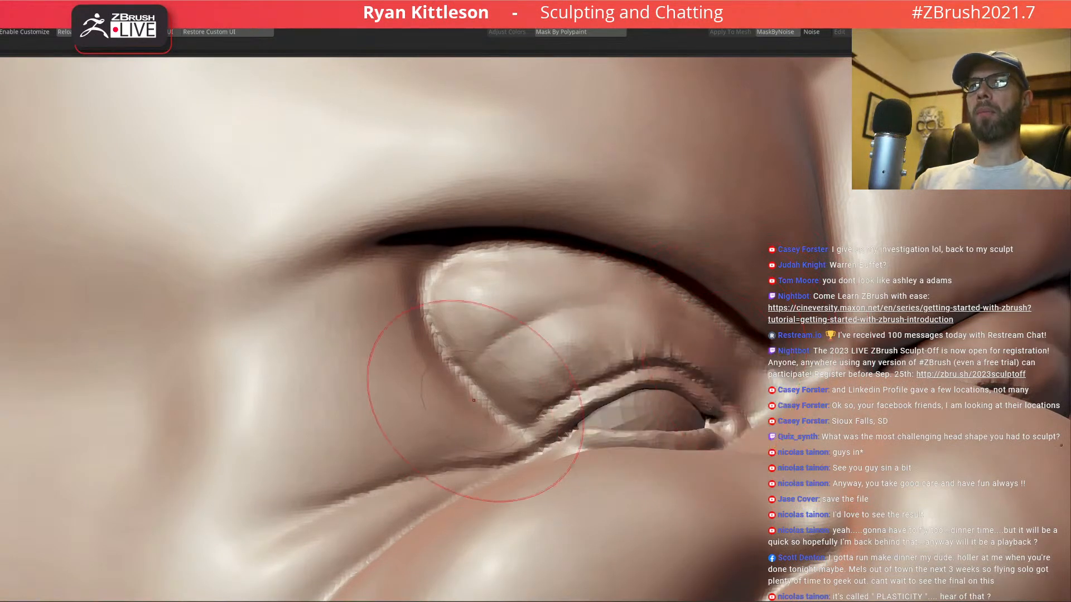
mouse_move(515, 299)
shift+mouse_down()
mouse_move(491, 310)
mouse_move(509, 286)
shift+mouse_up()
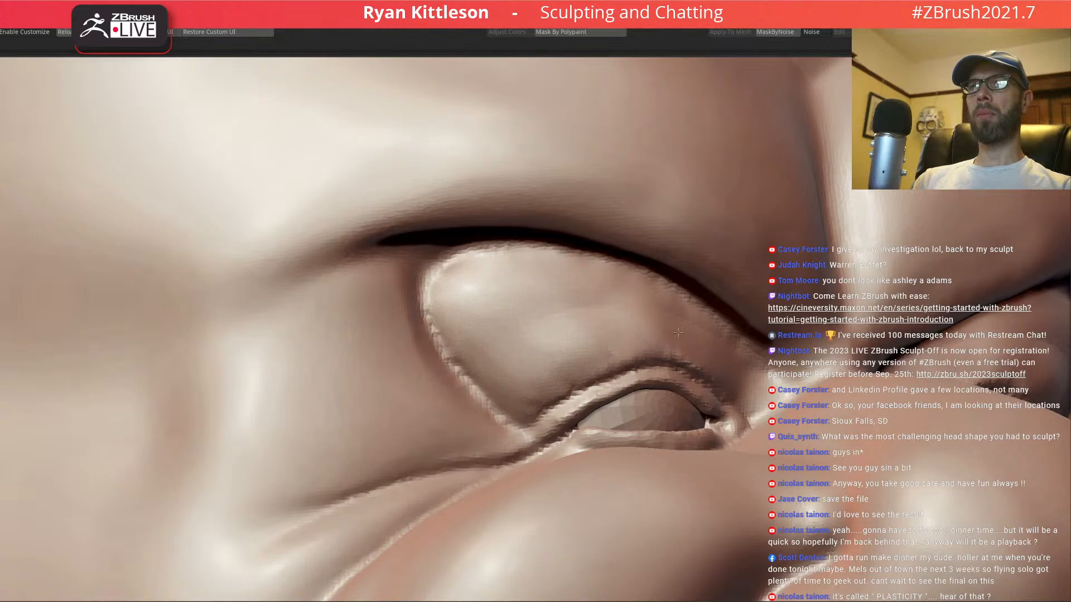
key(f)
drag(420, 198, 346, 205)
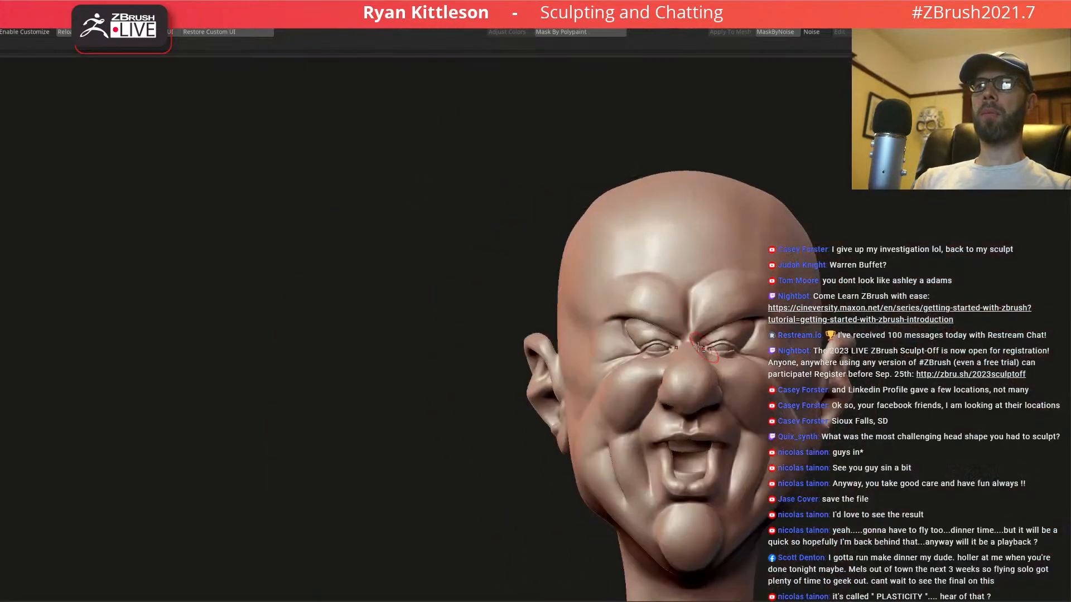
- Hollow out both nostrils from below the nose and shape their rims, checking them from the front
key(f)
alt+right_drag(630, 314, 540, 238)
mouse_move(616, 312)
alt+right_down()
mouse_move(485, 251)
mouse_move(545, 262)
alt+right_up()
ctrl+right_drag(545, 262, 592, 363)
mouse_move(618, 219)
mouse_down()
mouse_move(615, 284)
mouse_move(558, 322)
mouse_move(474, 345)
mouse_up()
mouse_move(484, 294)
right_down()
mouse_move(559, 261)
mouse_move(481, 293)
mouse_move(484, 264)
mouse_move(522, 273)
right_up()
mouse_move(520, 271)
mouse_down()
mouse_move(515, 252)
mouse_move(474, 226)
mouse_move(481, 245)
mouse_up()
right_drag(486, 244, 514, 273)
drag(487, 223, 499, 251)
right_drag(505, 268, 501, 247)
key(space)
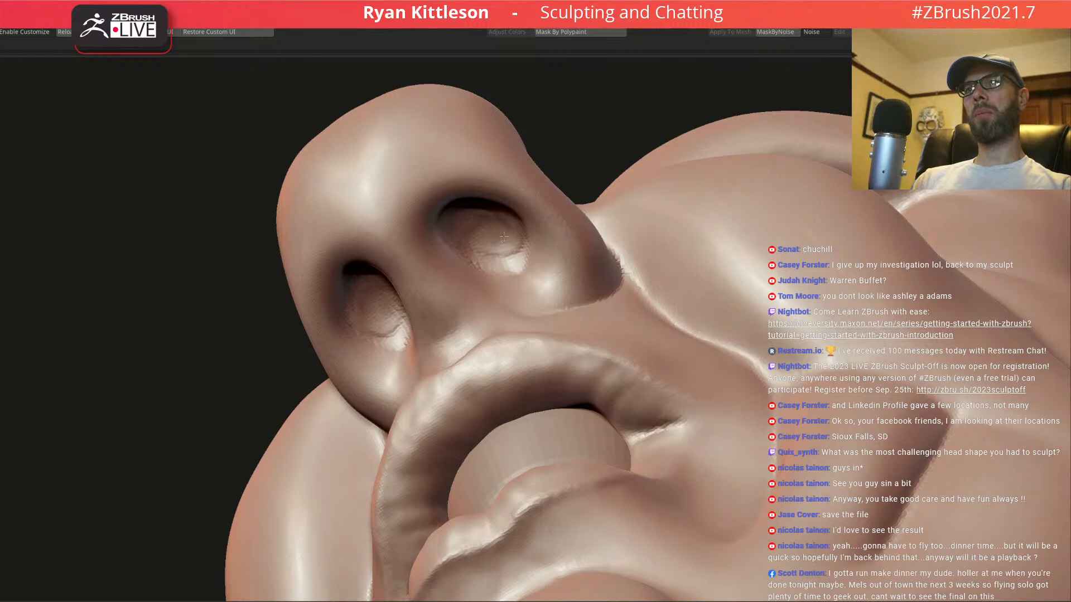
mouse_move(488, 241)
right_down()
mouse_move(566, 246)
mouse_move(558, 198)
mouse_move(587, 236)
mouse_move(541, 305)
mouse_move(563, 281)
mouse_move(446, 279)
mouse_move(602, 278)
mouse_move(499, 282)
mouse_move(561, 280)
right_up()
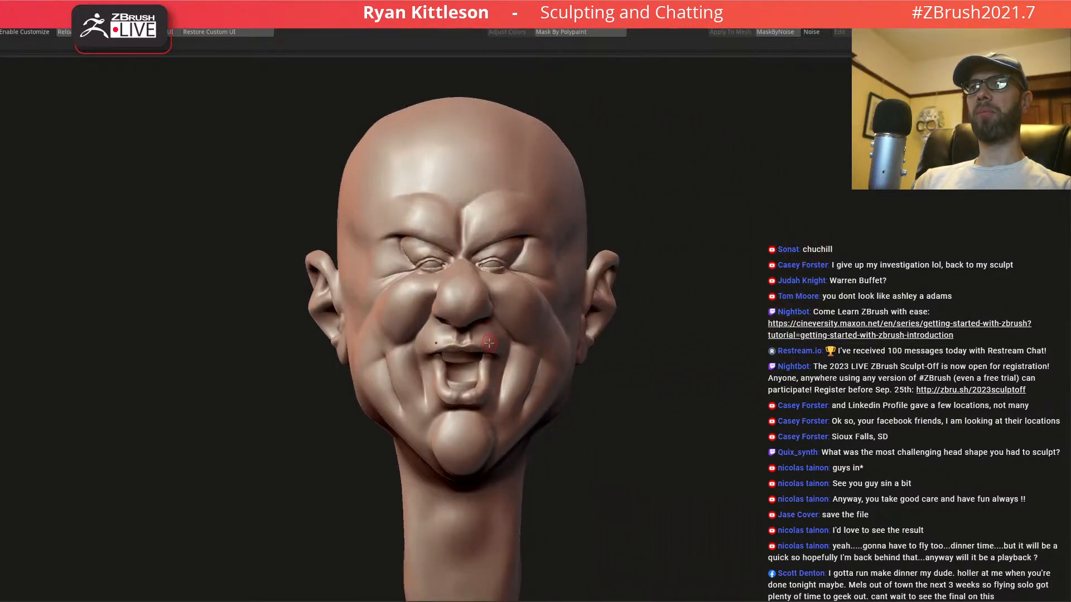
ctrl+right_drag(466, 350, 524, 405)
right_drag(480, 364, 486, 334)
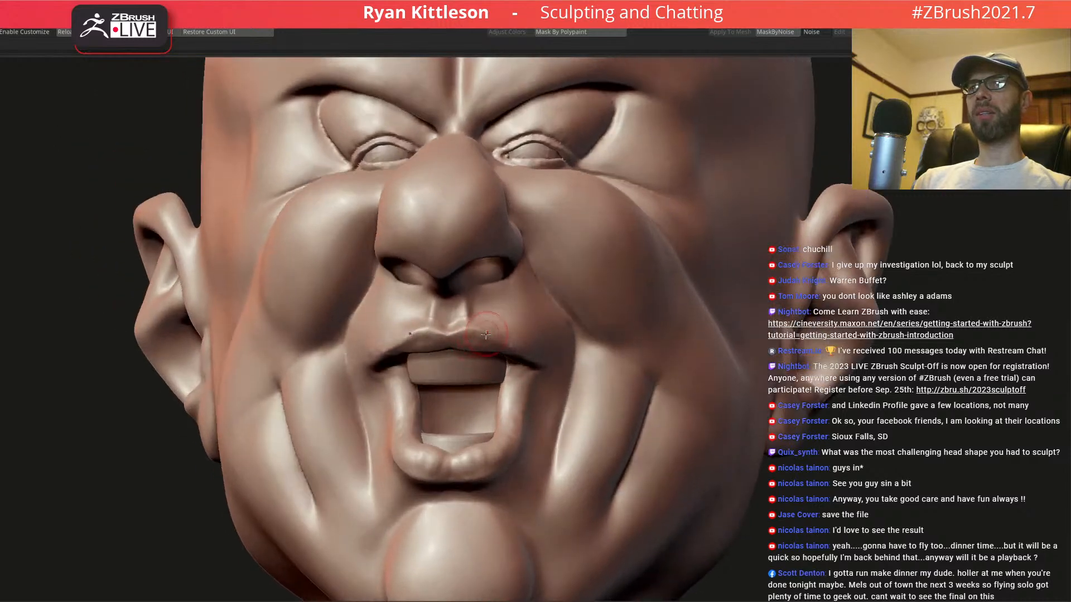
- Reshape the skin between the nose and the upper lip beside the philtrum, after adjusting the brush size
key(space)
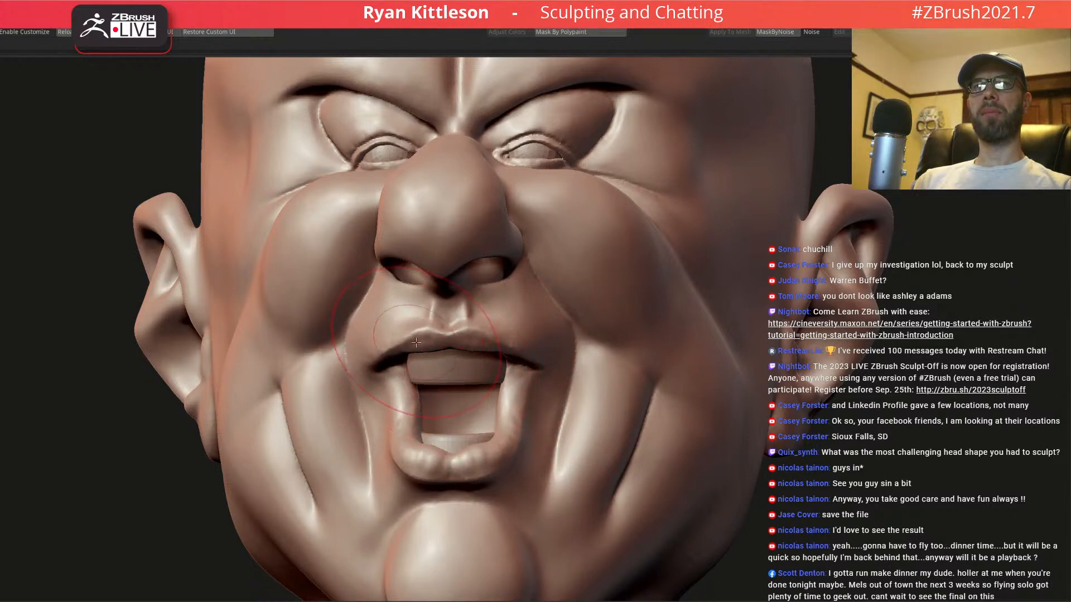
right_drag(452, 333, 445, 337)
right_click(444, 337)
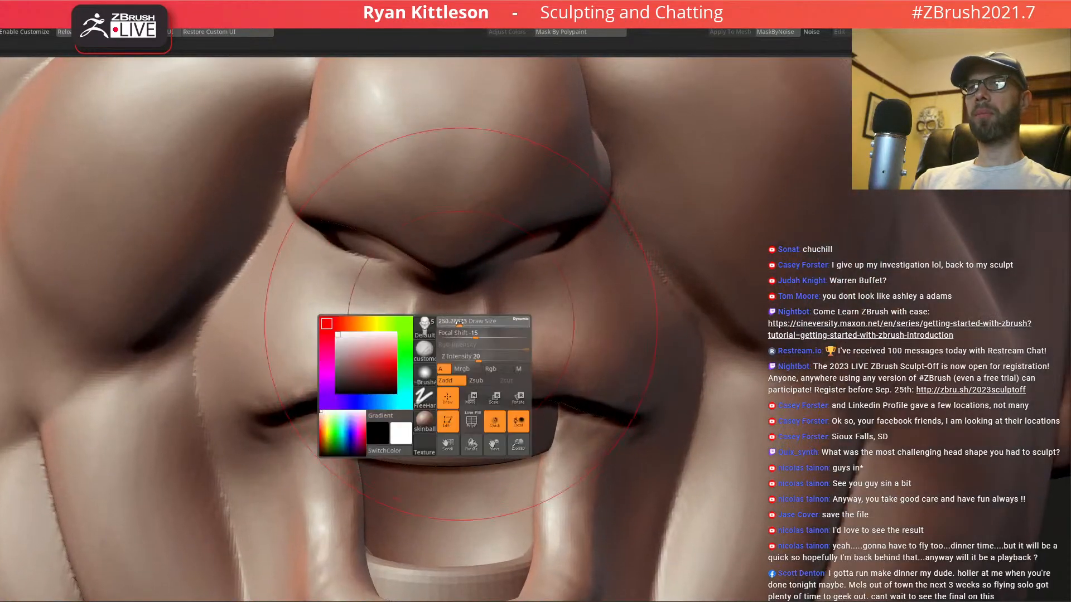
mouse_move(435, 317)
mouse_down()
mouse_move(422, 341)
mouse_move(413, 319)
mouse_move(400, 323)
mouse_move(387, 308)
mouse_move(363, 325)
mouse_up()
right_drag(391, 327, 408, 322)
mouse_move(382, 337)
mouse_down()
mouse_move(362, 304)
mouse_move(330, 320)
mouse_move(310, 307)
mouse_up()
right_drag(334, 282, 359, 314)
mouse_move(403, 303)
mouse_down()
mouse_move(385, 335)
mouse_move(360, 312)
mouse_move(332, 329)
mouse_move(307, 322)
mouse_move(380, 304)
mouse_up()
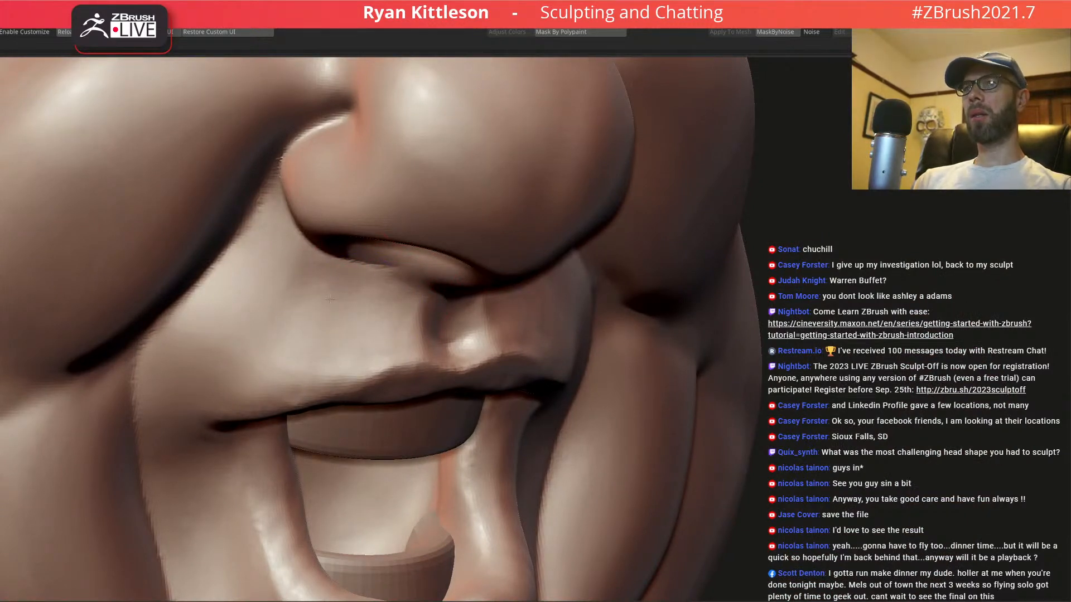
drag(268, 295, 243, 313)
- Refine the underside and outer rim of the upper lip toward the mouth corner, working from below
mouse_move(395, 353)
ctrl+right_down()
mouse_move(431, 322)
mouse_move(419, 280)
mouse_move(429, 322)
mouse_move(418, 352)
mouse_move(485, 379)
mouse_move(437, 301)
ctrl+right_up()
mouse_move(426, 321)
mouse_down()
mouse_move(395, 318)
mouse_move(433, 354)
mouse_move(453, 352)
mouse_move(470, 377)
mouse_move(499, 357)
mouse_move(519, 392)
mouse_up()
mouse_move(501, 343)
right_down()
mouse_move(455, 379)
mouse_move(496, 377)
mouse_move(418, 363)
mouse_move(557, 365)
right_up()
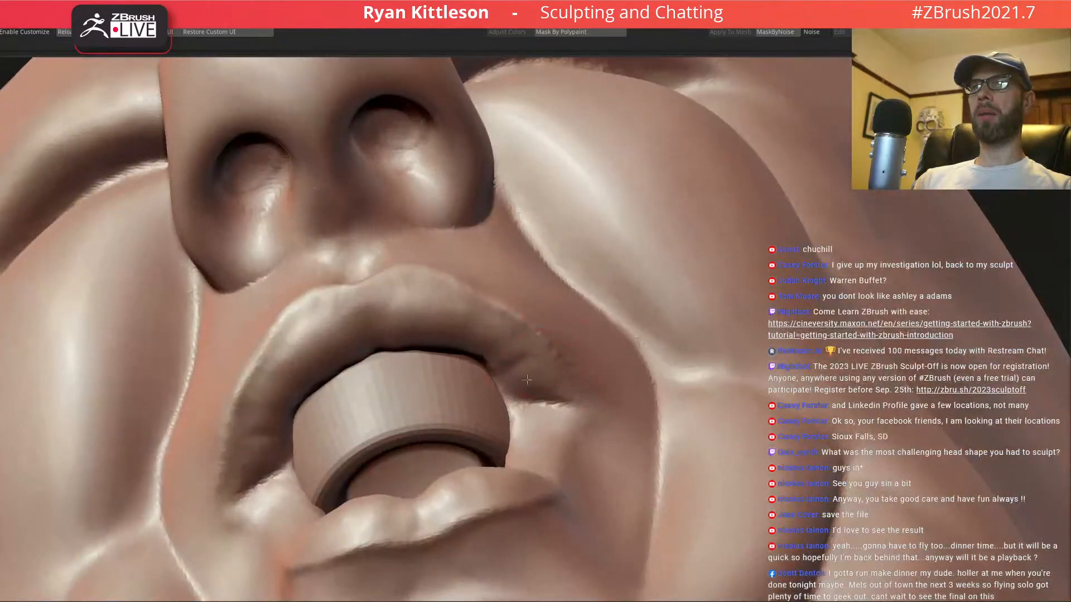
mouse_move(518, 357)
mouse_down()
mouse_move(414, 300)
mouse_move(375, 315)
mouse_move(357, 308)
mouse_move(423, 353)
mouse_up()
drag(473, 314, 514, 383)
key(f)
right_drag(542, 279, 527, 340)
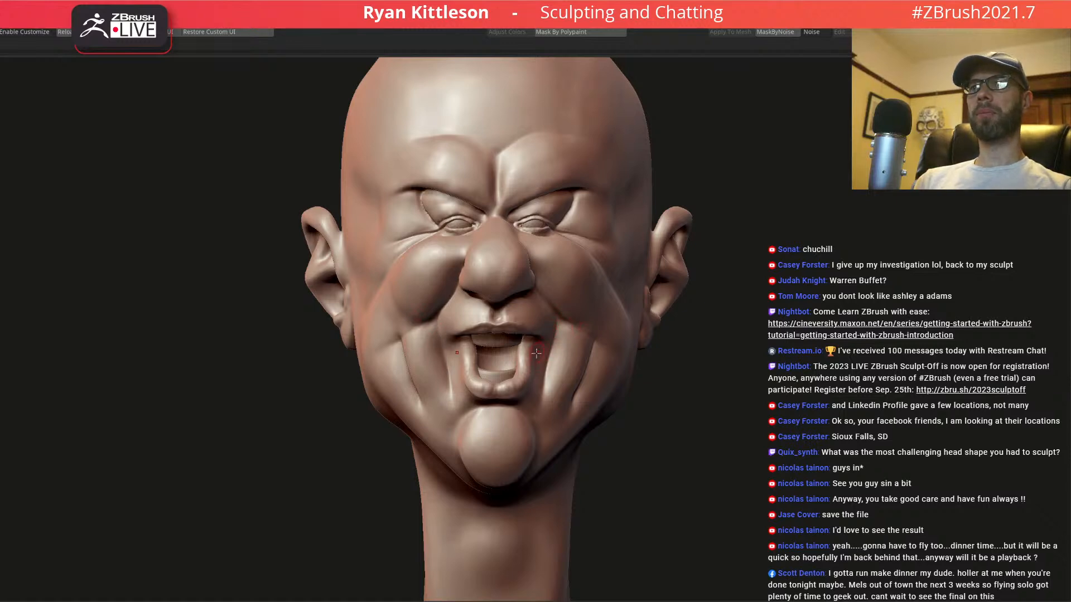
- Isolate the arch-shaped piece inside the mouth and shift it forward toward the lips
mouse_move(529, 376)
ctrl+right_down()
mouse_move(571, 329)
mouse_move(560, 301)
ctrl+right_up()
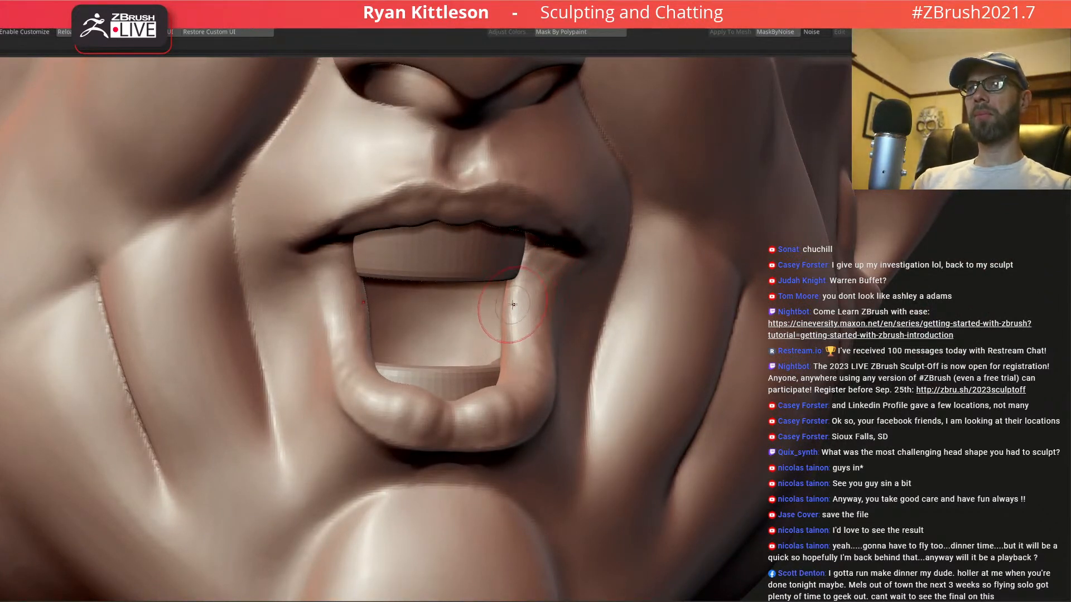
right_drag(521, 296, 512, 301)
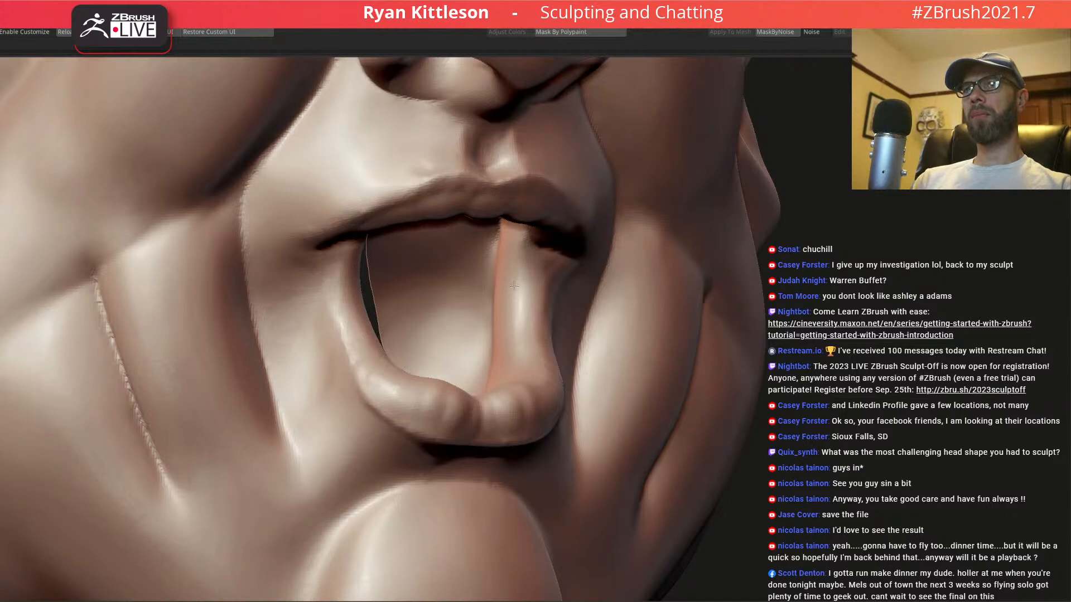
mouse_move(554, 295)
ctrl+right_down()
mouse_move(549, 271)
mouse_move(535, 266)
ctrl+right_up()
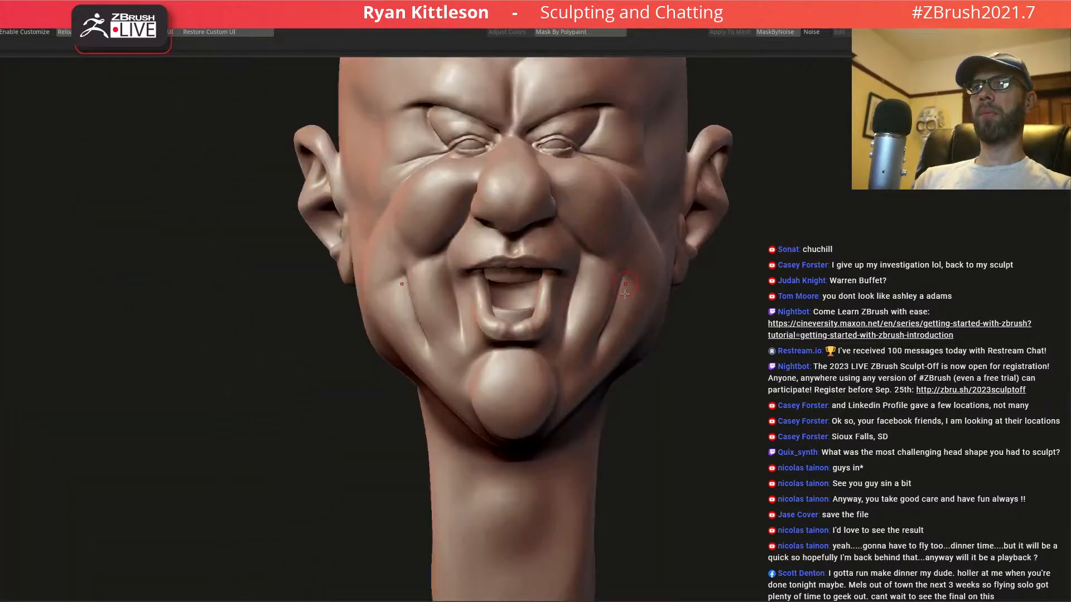
mouse_move(595, 304)
ctrl+right_down()
mouse_move(582, 317)
mouse_move(533, 310)
mouse_move(570, 319)
mouse_move(520, 271)
mouse_move(511, 299)
mouse_move(584, 308)
mouse_move(541, 312)
mouse_move(552, 334)
mouse_move(707, 297)
ctrl+right_up()
alt+click(531, 314)
ctrl+drag(712, 296, 464, 438)
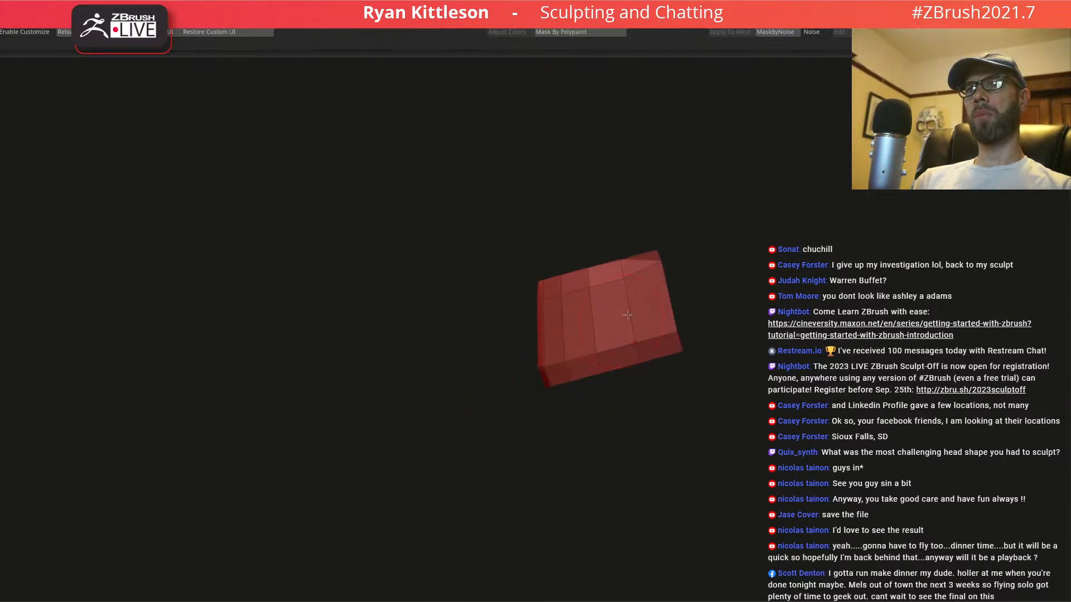
mouse_move(703, 176)
ctrl+mouse_down()
mouse_move(586, 217)
mouse_move(666, 310)
ctrl+mouse_up()
key(w)
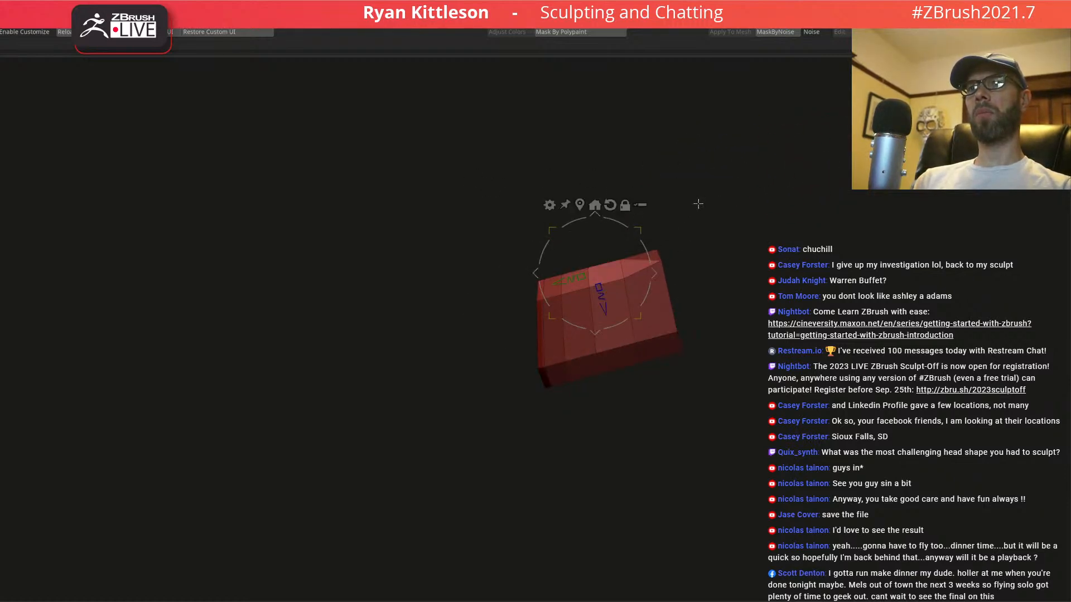
drag(654, 274, 627, 281)
- Clear the mask on the mouth piece, turn on its subdivision smoothing and bring back the whole head
ctrl+drag(704, 243, 708, 246)
key(d)
ctrl+shift+click(669, 265)
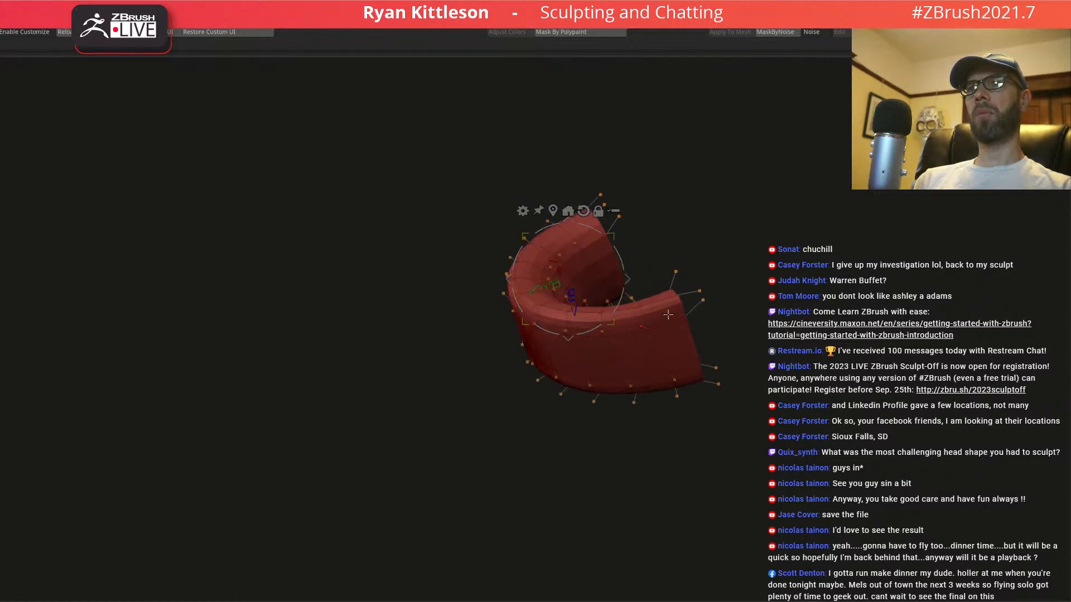
key(alt+shift+s)
key(q)
key(shift+f)
key(shift+d)
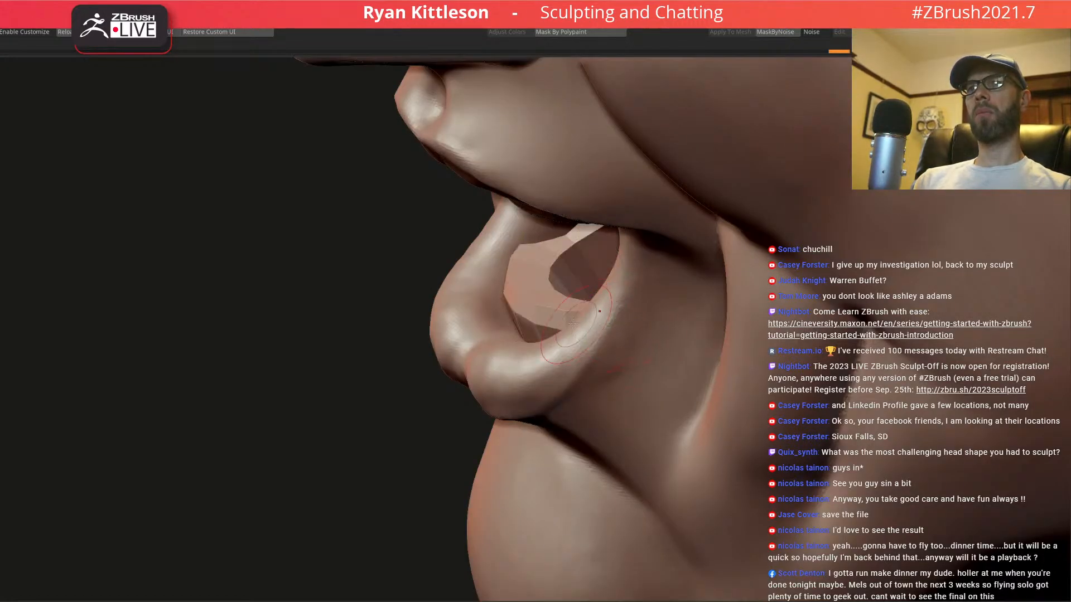
key(d)
ctrl+right_drag(595, 316, 561, 276)
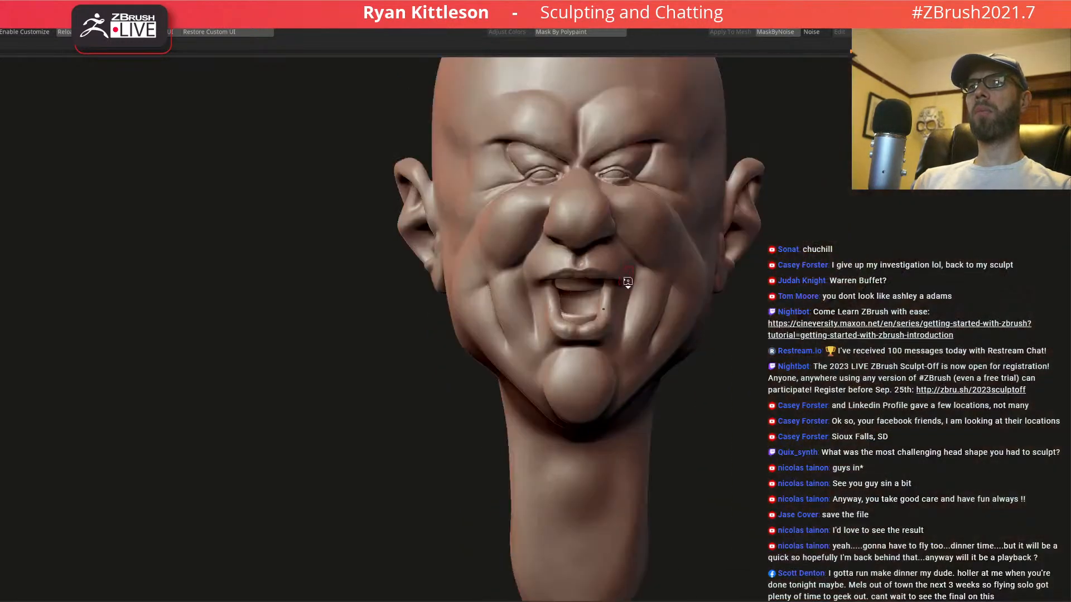
alt+right_drag(620, 295, 590, 333)
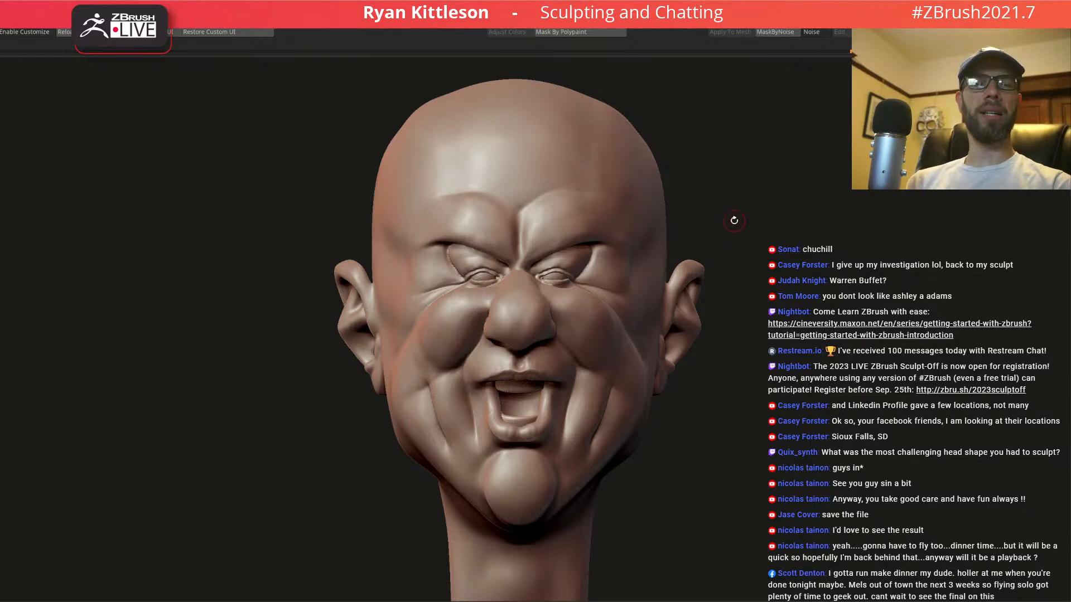
- Carve the temple hollow behind the brow and smooth its transition up the side of the skull
drag(751, 256, 596, 246)
mouse_move(386, 290)
ctrl+right_down()
mouse_move(406, 294)
mouse_move(423, 270)
ctrl+right_up()
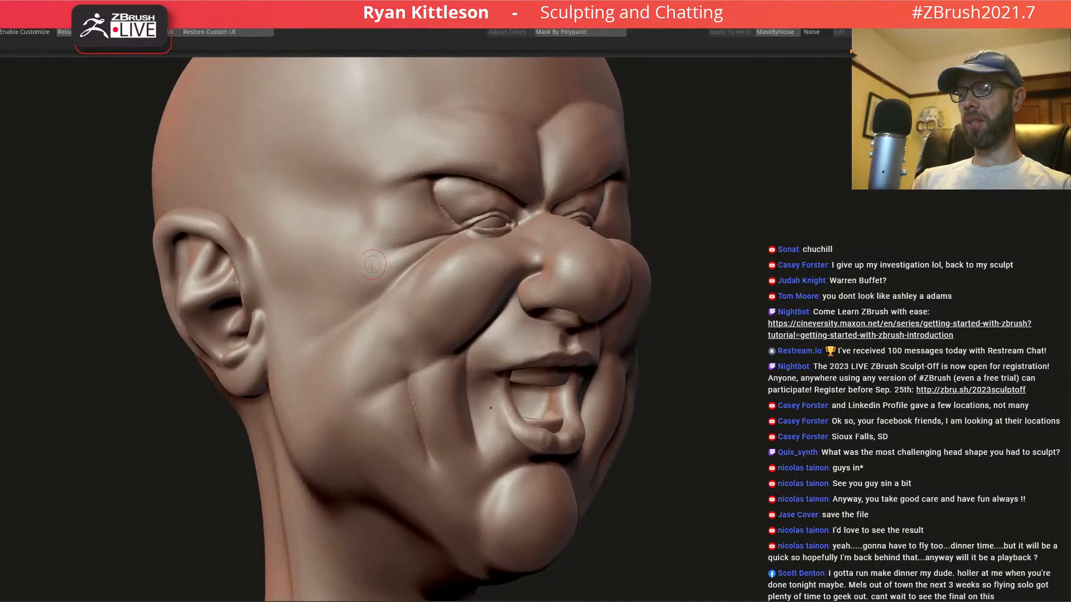
key(space)
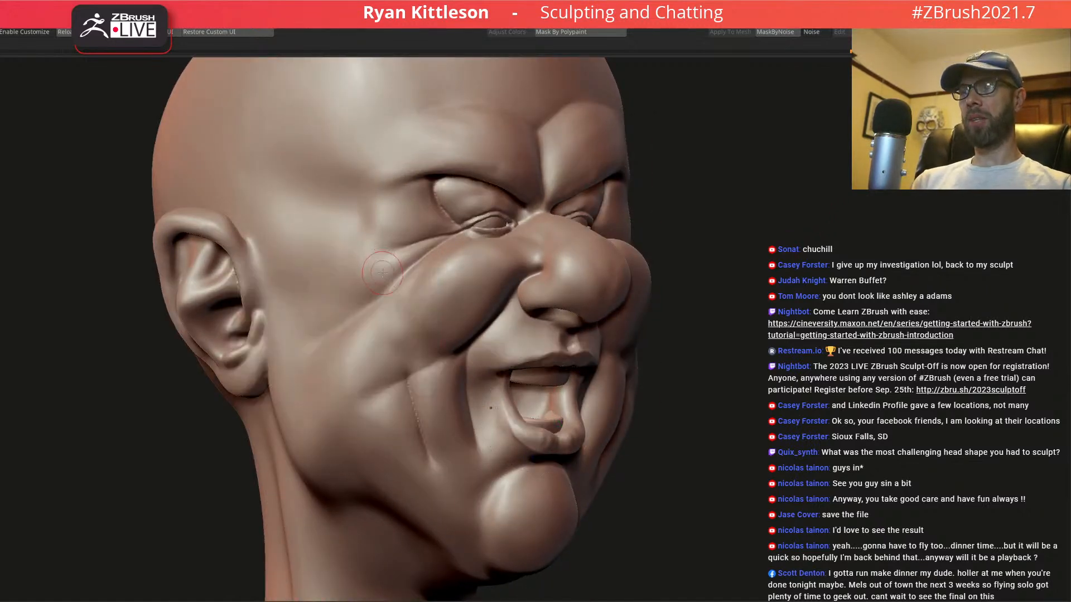
key(space)
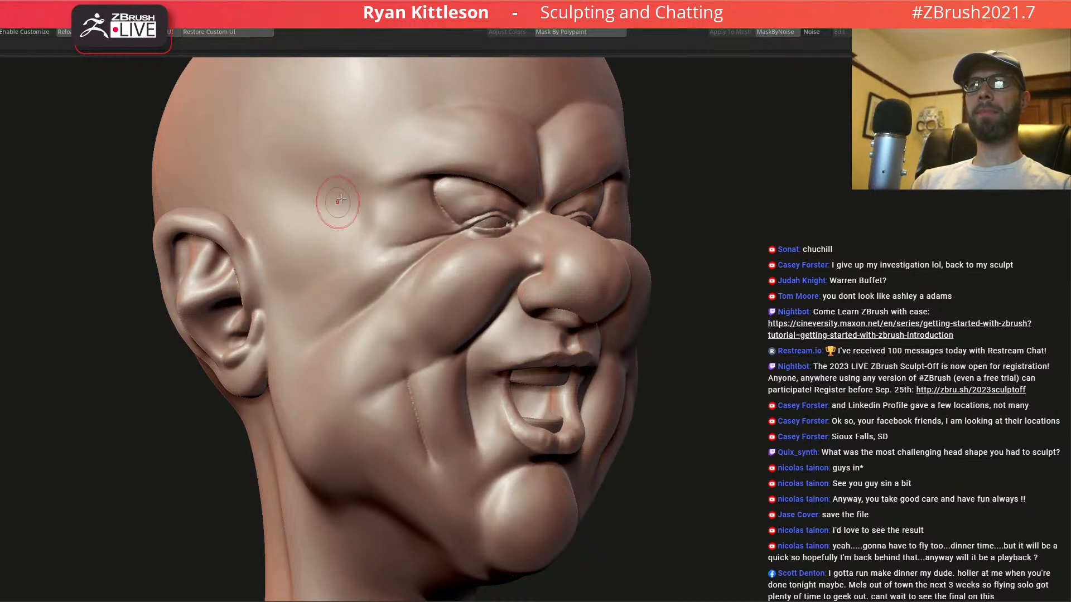
right_drag(344, 239, 334, 238)
mouse_move(432, 255)
ctrl+right_down()
mouse_move(471, 242)
mouse_move(449, 251)
ctrl+right_up()
mouse_move(456, 202)
ctrl+right_down()
mouse_move(473, 231)
mouse_move(492, 202)
ctrl+right_up()
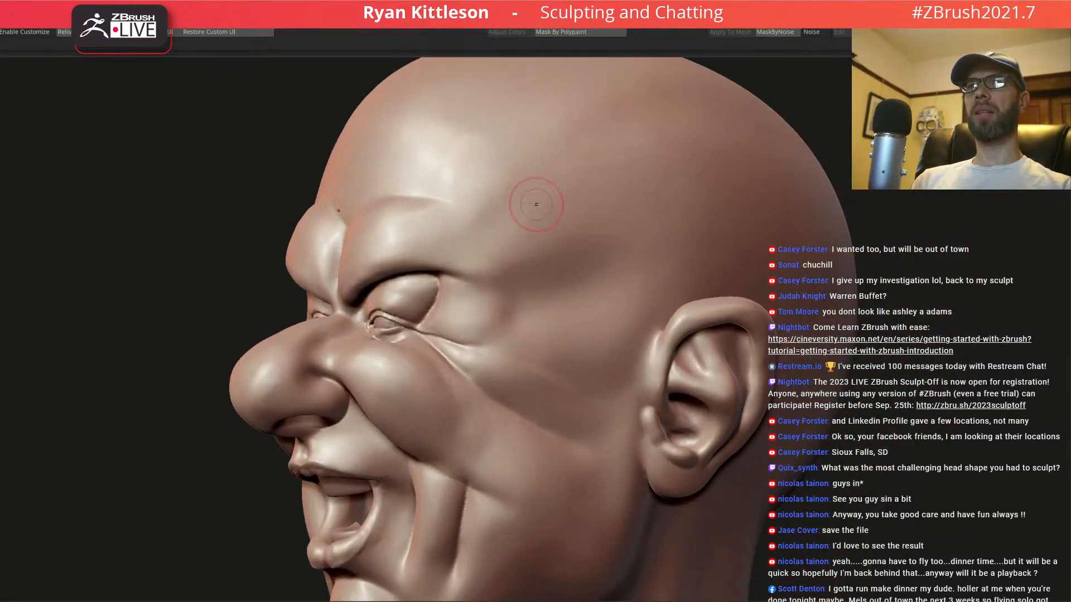
key(space)
drag(571, 208, 589, 207)
mouse_move(549, 243)
mouse_down()
mouse_move(644, 173)
mouse_move(527, 251)
mouse_up()
mouse_move(600, 192)
mouse_down()
mouse_move(538, 223)
mouse_move(622, 168)
mouse_move(566, 259)
mouse_up()
mouse_move(614, 145)
shift+mouse_down()
mouse_move(611, 215)
mouse_move(591, 248)
mouse_move(630, 246)
mouse_move(644, 195)
mouse_move(590, 252)
shift+mouse_up()
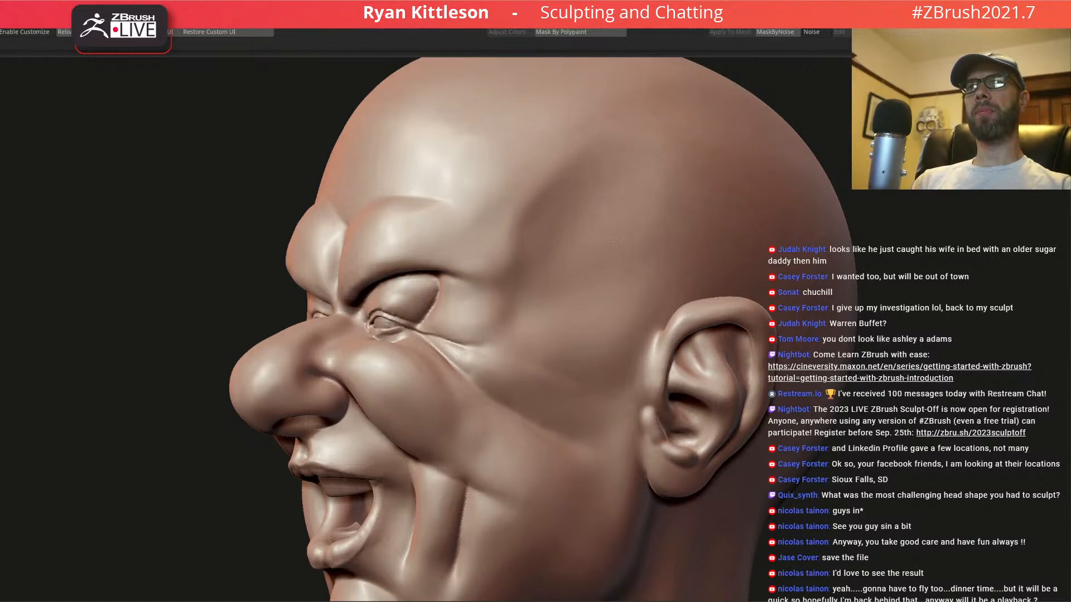
shift+drag(665, 200, 604, 276)
- Sculpt soft furrows into the forehead above the inner brows and check them from the front and side
mouse_move(619, 229)
ctrl+right_down()
mouse_move(580, 184)
mouse_move(618, 234)
mouse_move(480, 245)
ctrl+right_up()
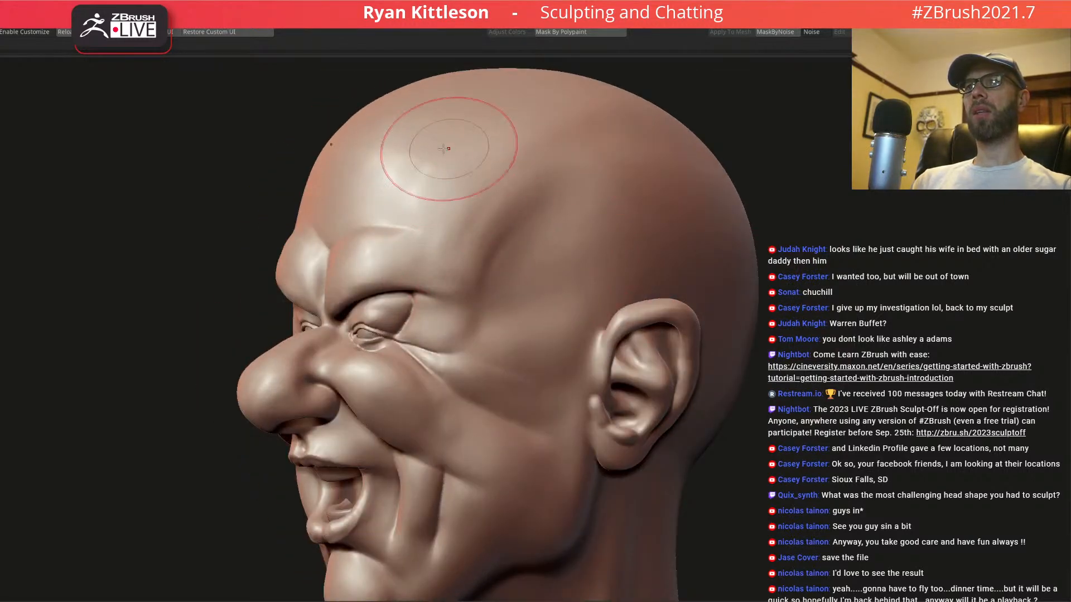
right_drag(454, 147, 430, 214)
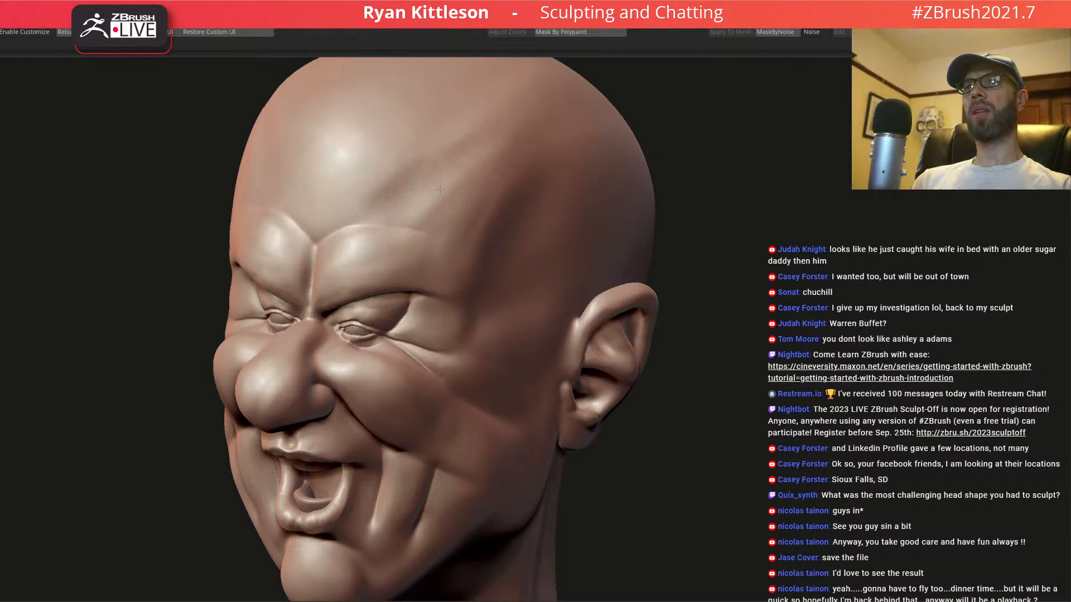
mouse_move(446, 150)
mouse_down()
mouse_move(380, 191)
mouse_move(390, 215)
mouse_move(415, 184)
mouse_move(427, 125)
mouse_move(416, 152)
mouse_up()
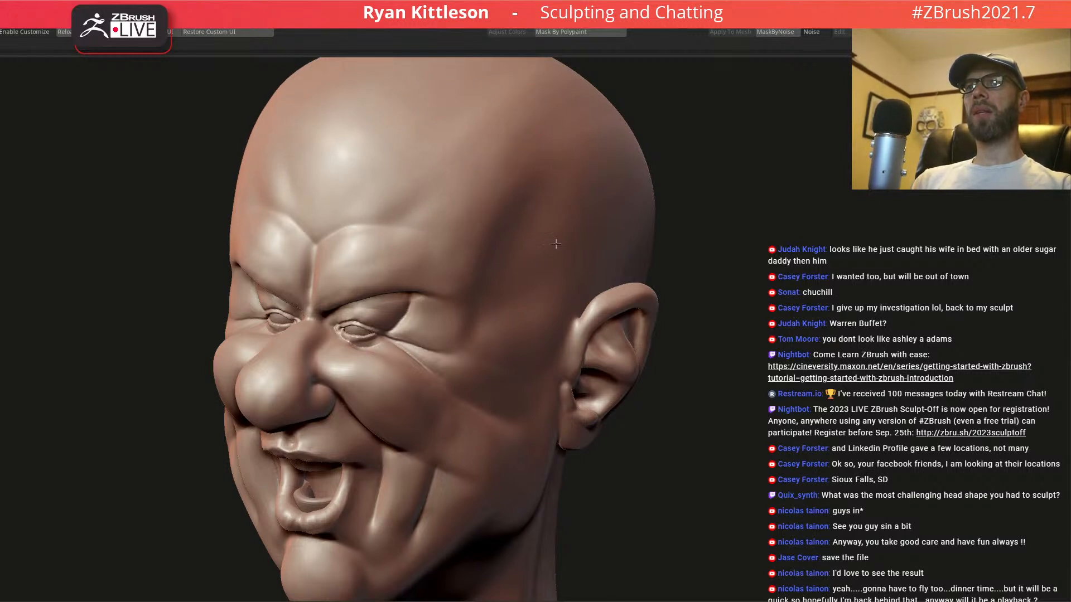
key(f)
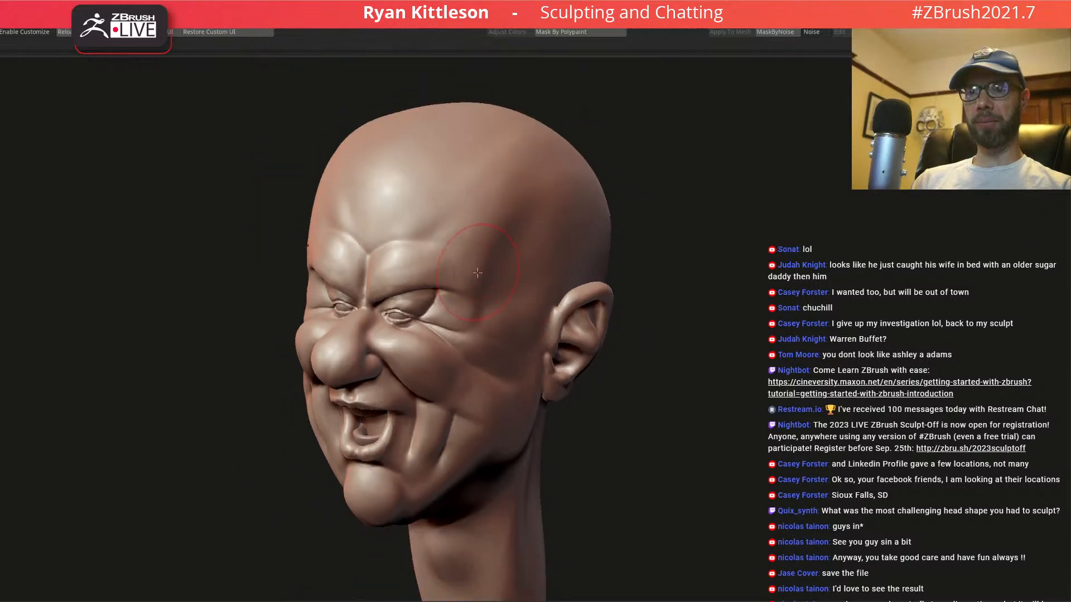
mouse_move(475, 284)
ctrl+right_down()
mouse_move(472, 237)
mouse_move(491, 272)
ctrl+right_up()
mouse_move(418, 292)
alt+right_down()
mouse_move(474, 210)
mouse_move(468, 256)
alt+right_up()
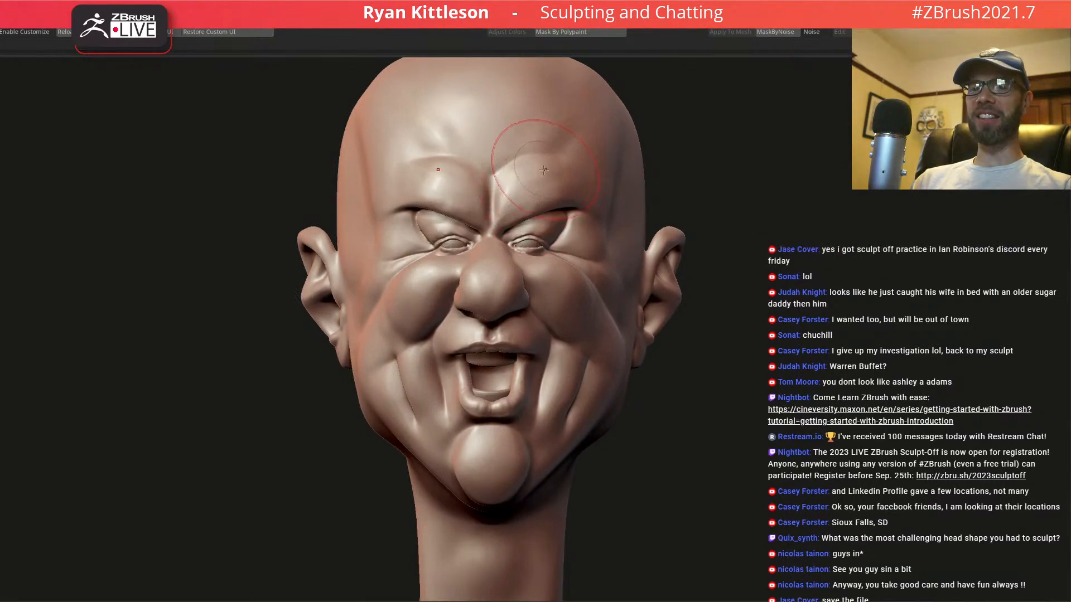
right_drag(553, 200, 493, 202)
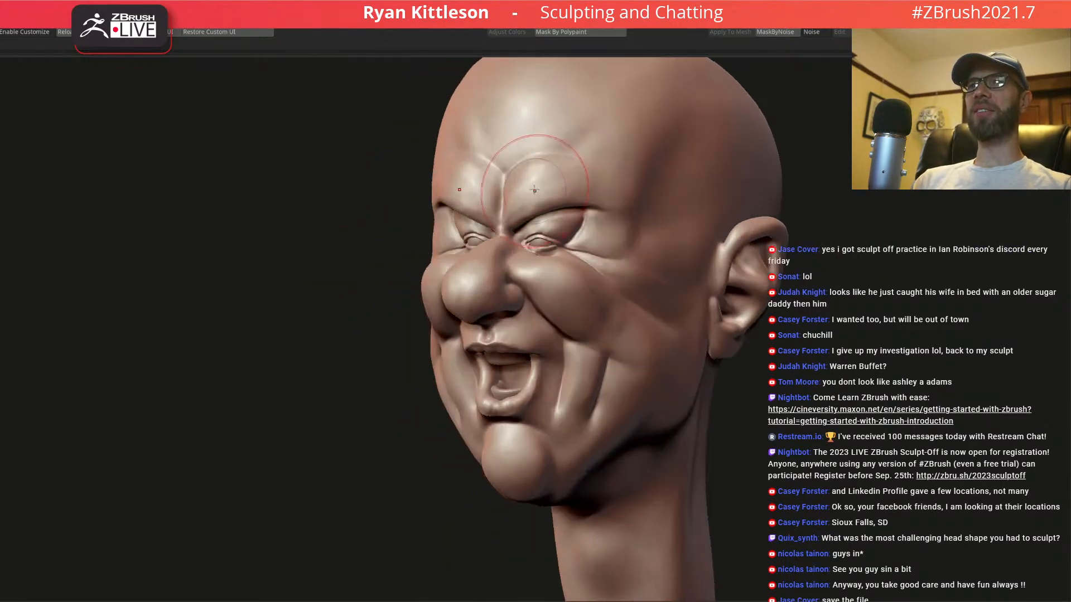
- Soften the plane between the temple and the outer eye corner, checking the head's silhouette from the front
alt+right_drag(591, 207, 523, 258)
mouse_move(574, 223)
right_down()
mouse_move(512, 213)
mouse_move(568, 218)
mouse_move(513, 214)
mouse_move(591, 236)
right_up()
key(space)
drag(603, 228, 565, 224)
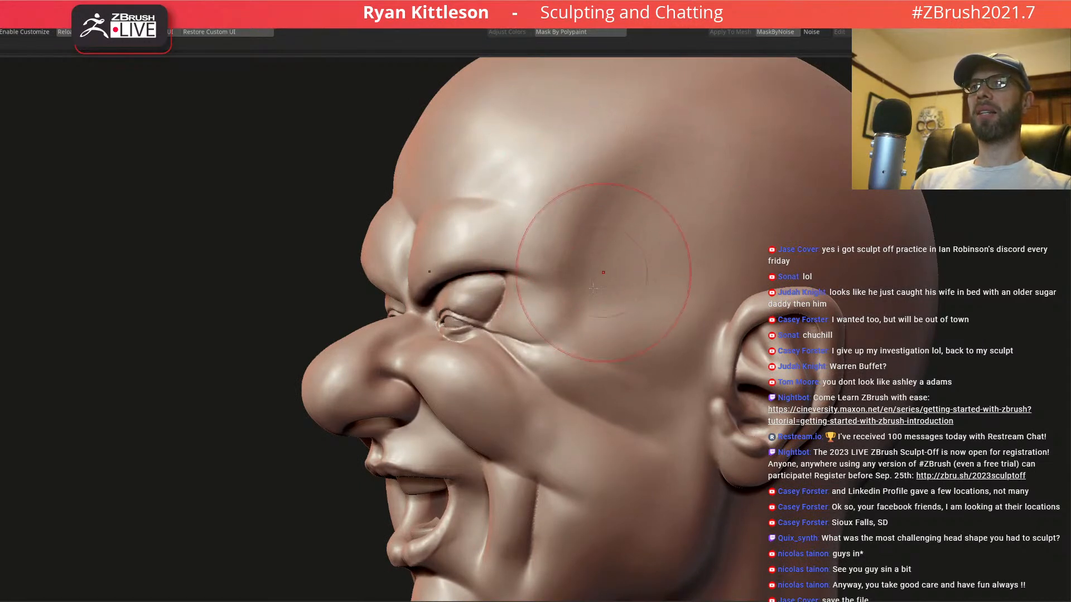
drag(563, 328, 550, 324)
mouse_move(550, 320)
right_down()
mouse_move(565, 313)
mouse_move(536, 266)
mouse_move(555, 280)
mouse_move(540, 278)
mouse_move(558, 230)
right_up()
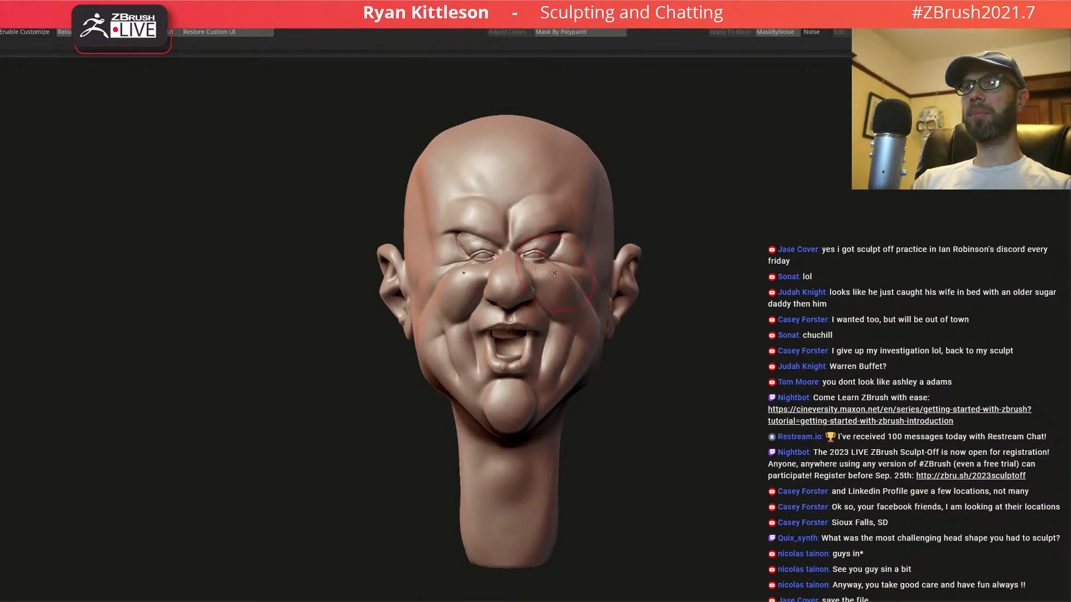
right_drag(554, 260, 485, 245)
ctrl+right_drag(558, 223, 655, 245)
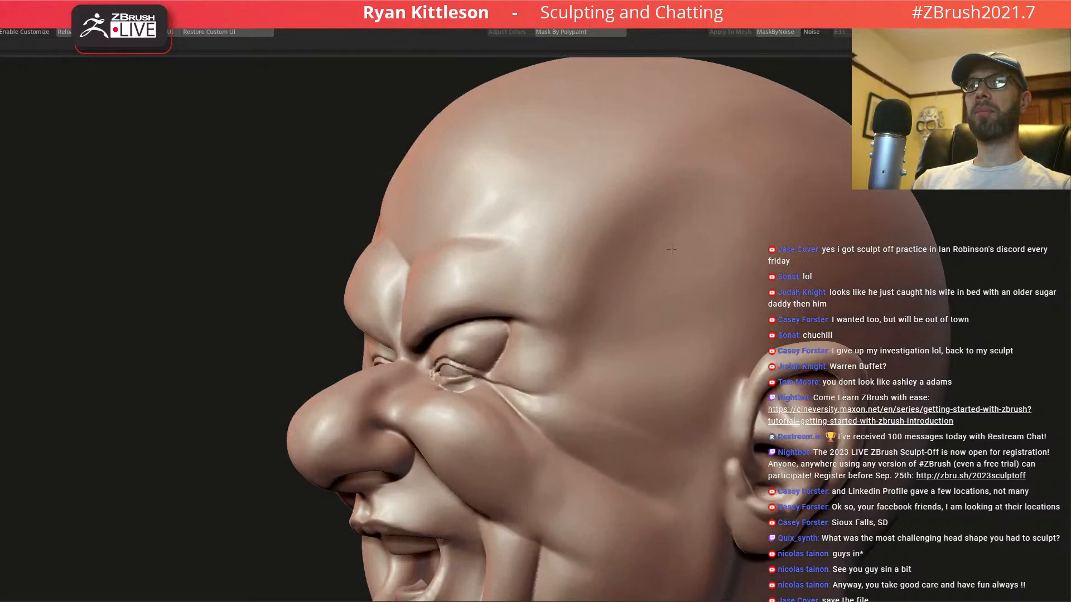
- Resize the brush and sculpt the crease between the inner brows where it meets the bridge of the nose
right_drag(555, 177, 576, 167)
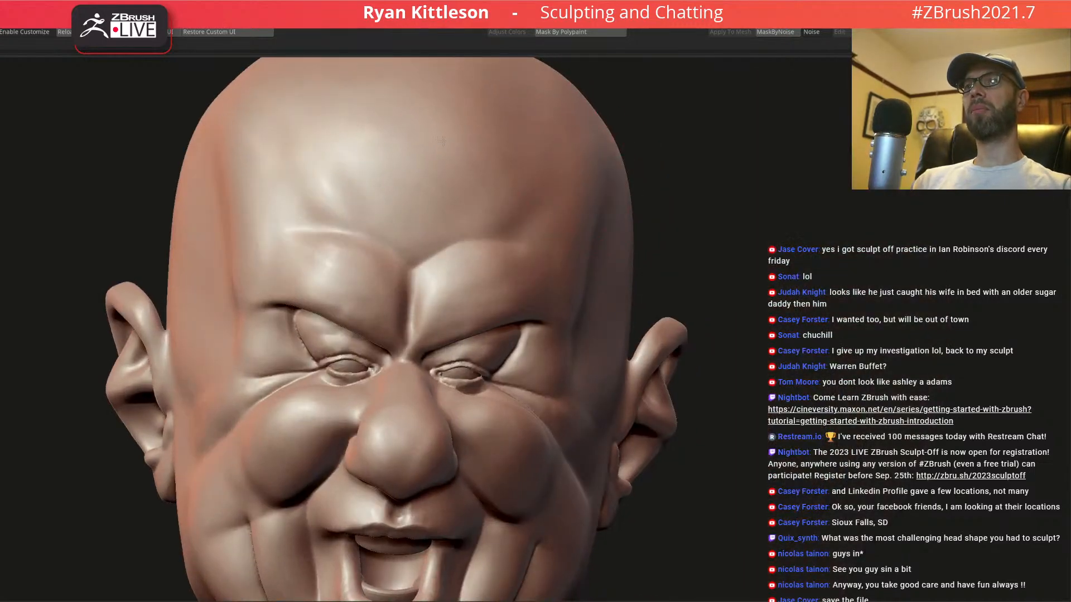
key(space)
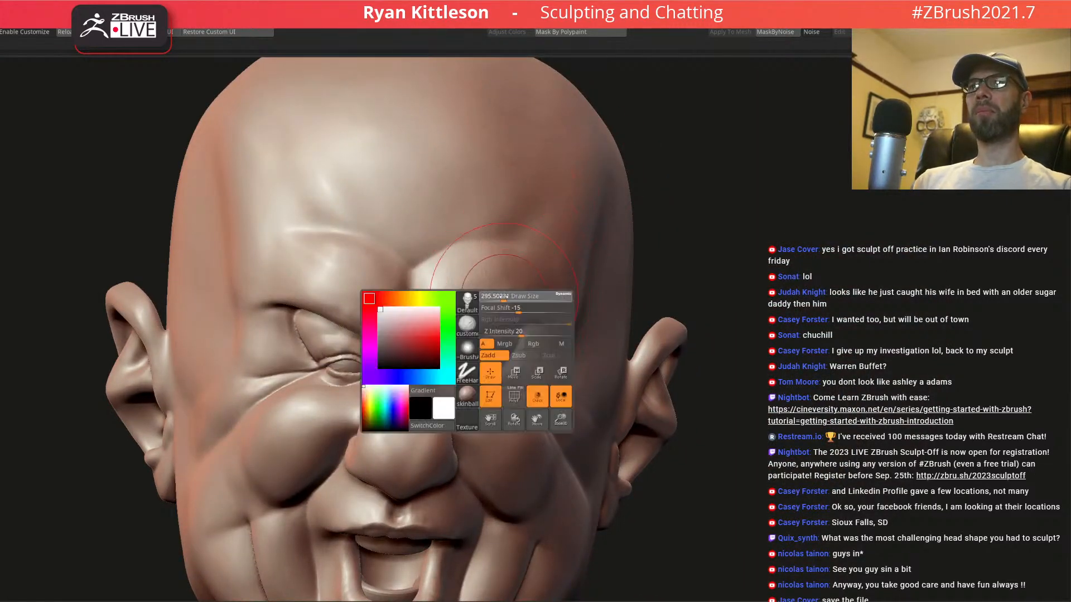
drag(437, 301, 429, 330)
ctrl+right_drag(431, 326, 421, 392)
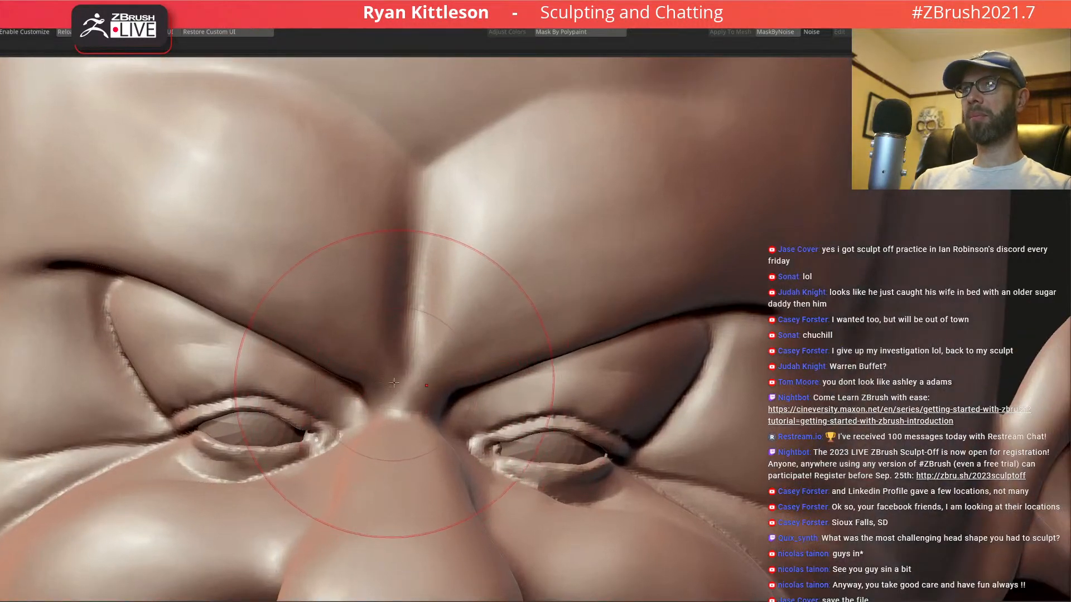
mouse_move(377, 397)
mouse_down()
mouse_move(412, 365)
mouse_move(412, 350)
mouse_move(407, 363)
mouse_up()
mouse_move(357, 397)
right_down()
mouse_move(425, 390)
mouse_move(395, 429)
right_up()
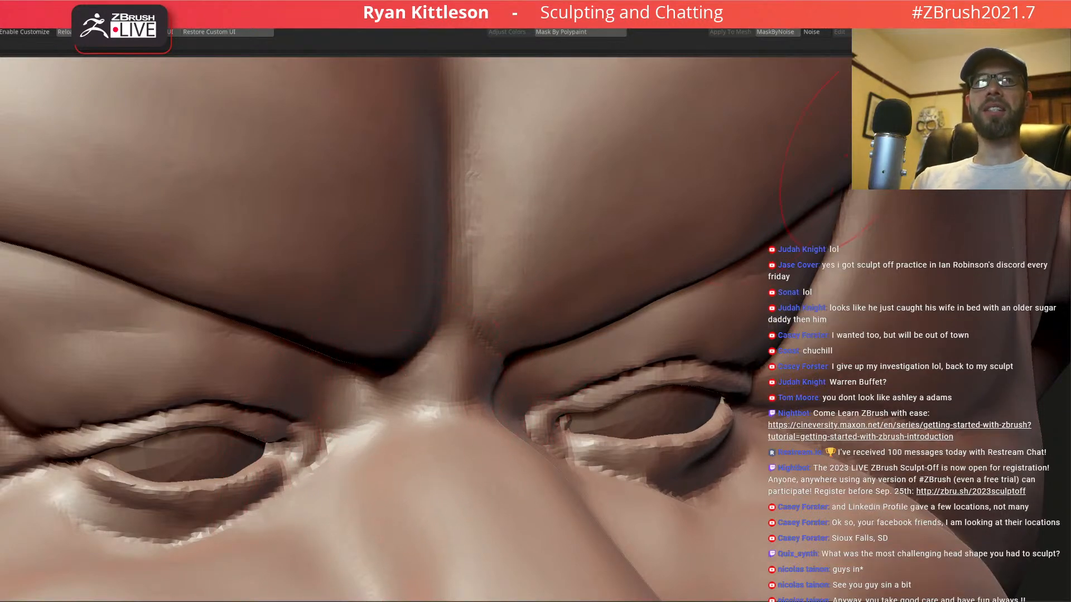
- Consult the front.png reference and refine the form between the nose bridge and the inner eye corner
drag(1070, 368, 687, 166)
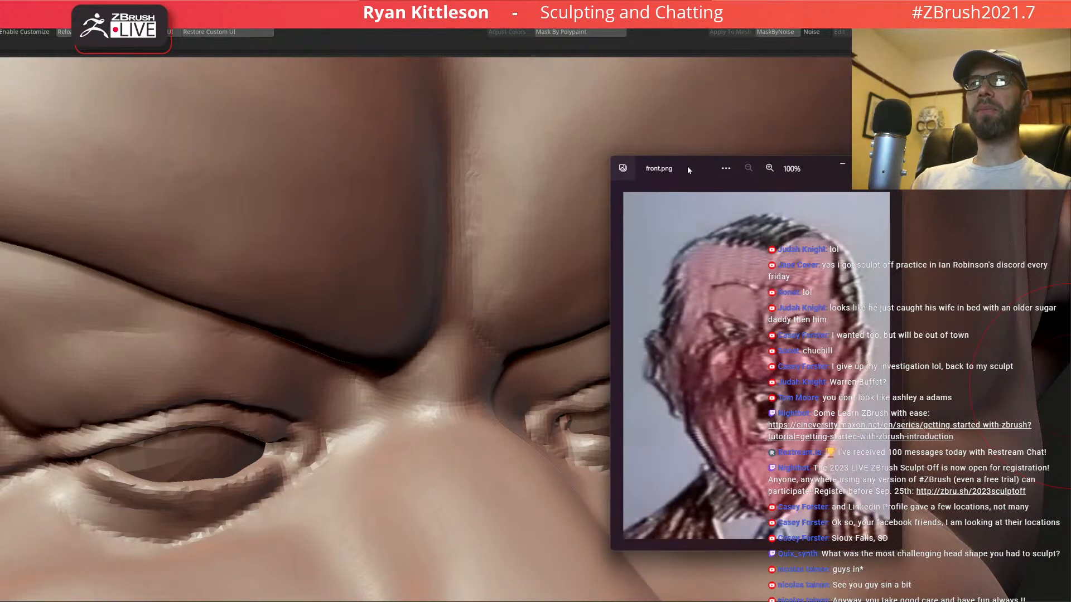
drag(687, 166, 1070, 334)
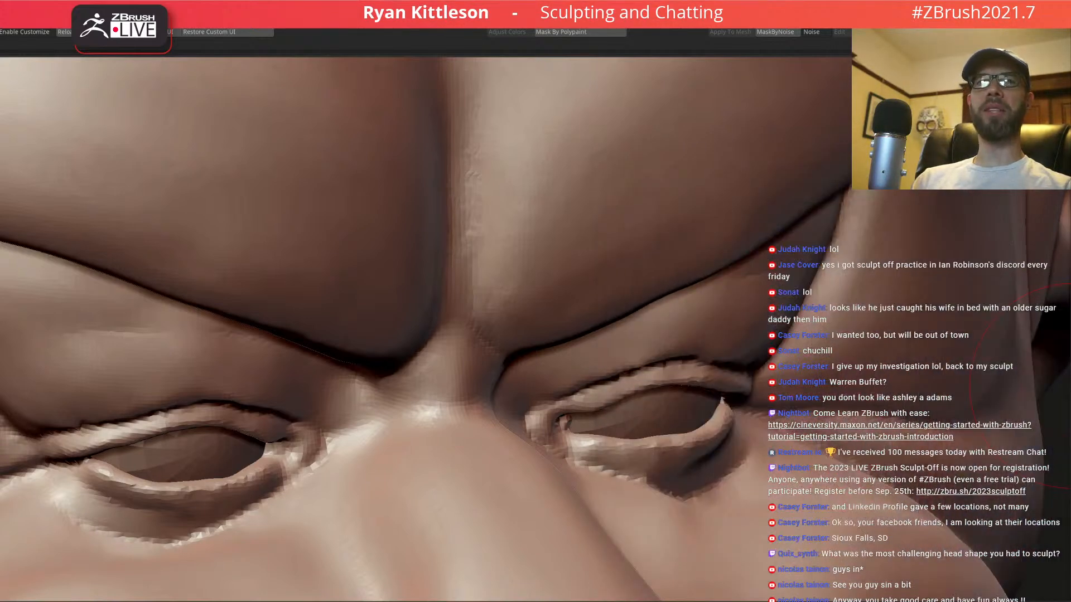
right_drag(336, 402, 360, 419)
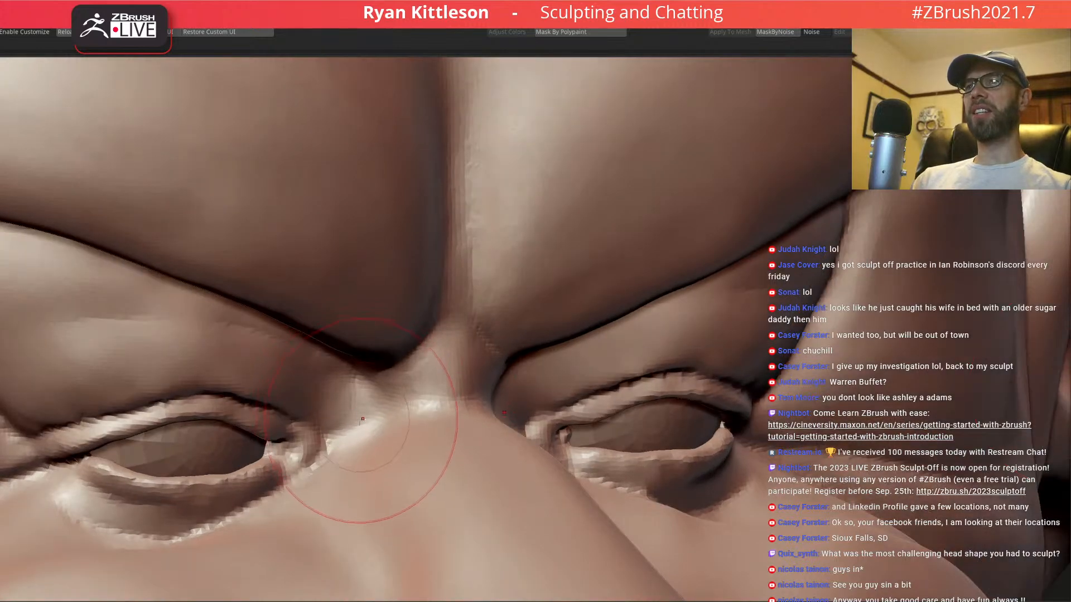
mouse_move(367, 424)
mouse_down()
mouse_move(460, 403)
mouse_move(363, 407)
mouse_move(390, 424)
mouse_move(346, 429)
mouse_up()
right_drag(346, 430, 356, 396)
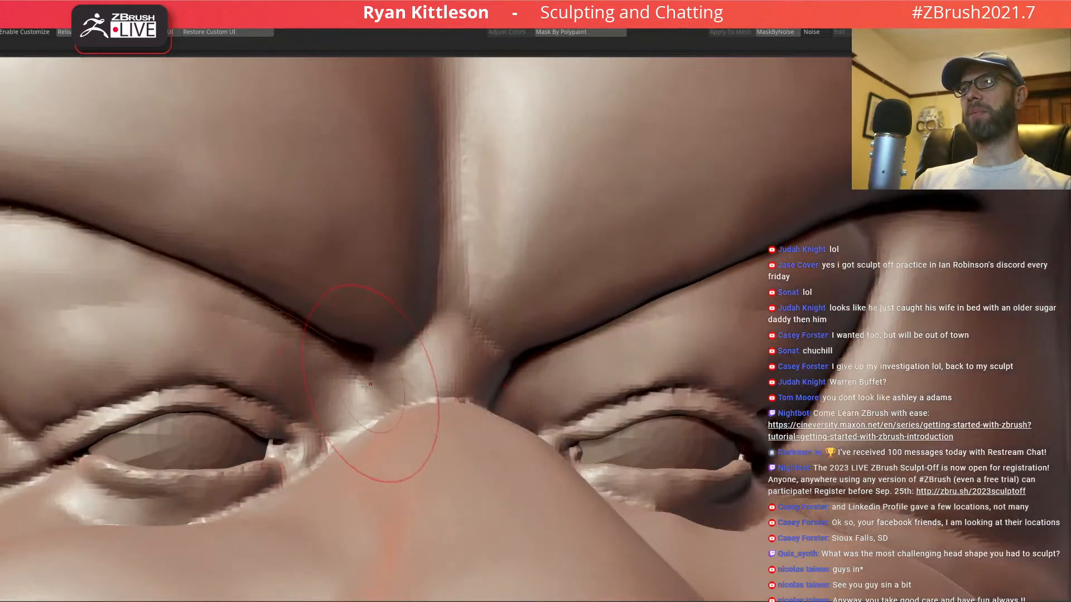
mouse_move(375, 406)
mouse_down()
mouse_move(335, 416)
mouse_move(382, 432)
mouse_move(329, 409)
mouse_move(391, 388)
mouse_move(329, 431)
mouse_move(360, 419)
mouse_up()
- Examine the whole head's proportions from several distances and compare them with the front.png reference
mouse_move(387, 415)
ctrl+right_down()
mouse_move(397, 373)
mouse_move(415, 434)
mouse_move(325, 243)
ctrl+right_up()
right_drag(360, 312, 245, 324)
ctrl+right_drag(446, 313, 502, 212)
alt+right_drag(502, 212, 447, 143)
ctrl+right_drag(575, 224, 633, 333)
ctrl+right_drag(541, 354, 515, 281)
mouse_move(1070, 370)
mouse_down()
mouse_move(776, 253)
mouse_move(760, 152)
mouse_up()
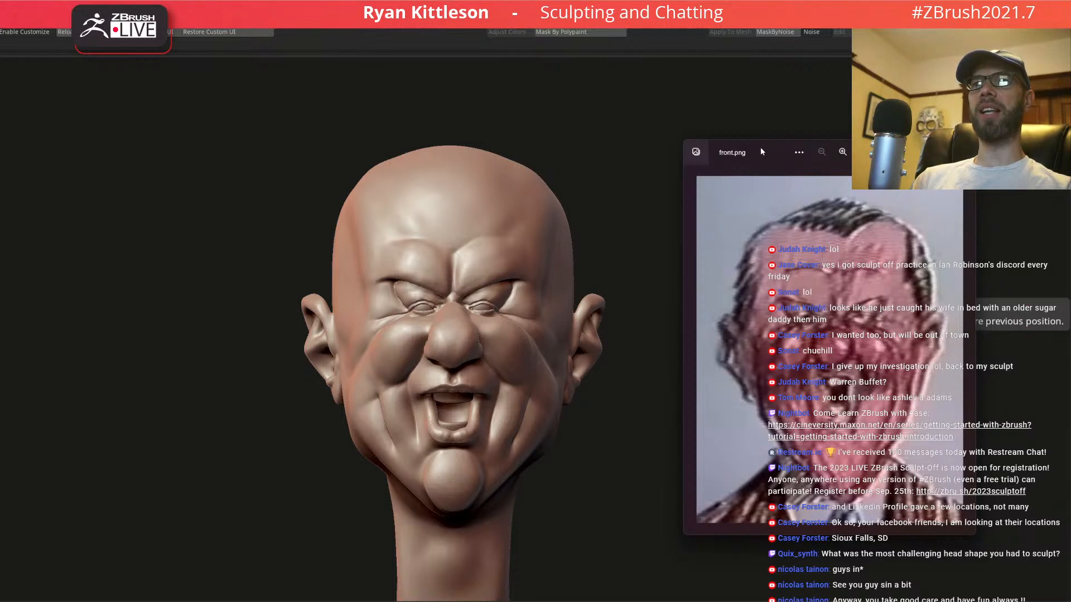
drag(761, 149, 1070, 179)
- Reshape the lower cheek and jaw contour with a large Move brush, checking them in three-quarter and side view
right_drag(915, 310, 789, 291)
mouse_move(594, 350)
right_down()
mouse_move(509, 386)
mouse_move(518, 298)
right_up()
ctrl+right_drag(518, 298, 517, 358)
key(space)
mouse_move(527, 382)
mouse_down()
mouse_move(545, 382)
mouse_move(555, 311)
mouse_up()
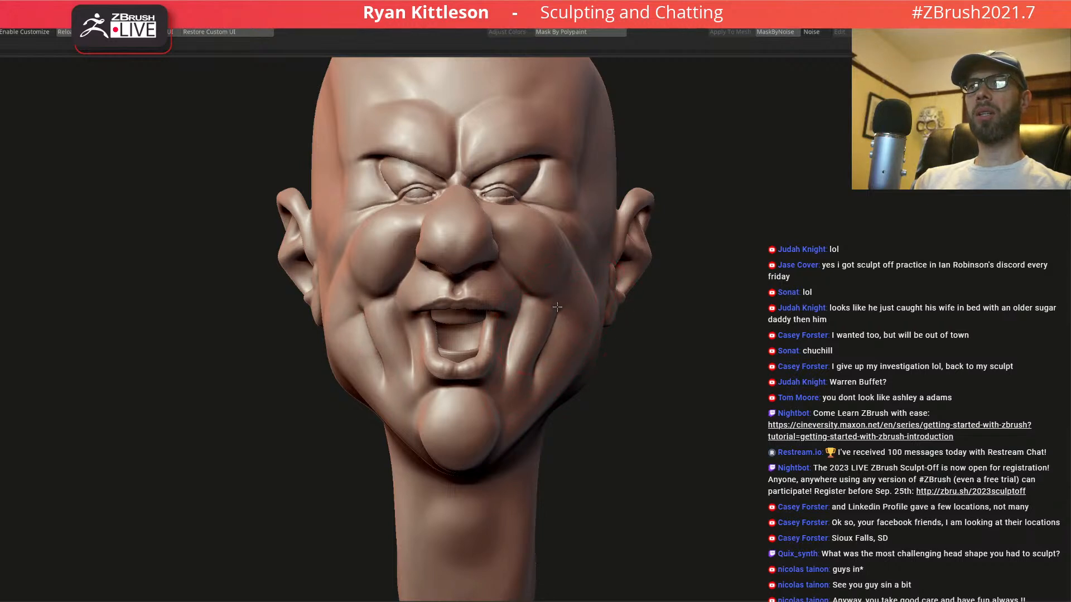
key(space)
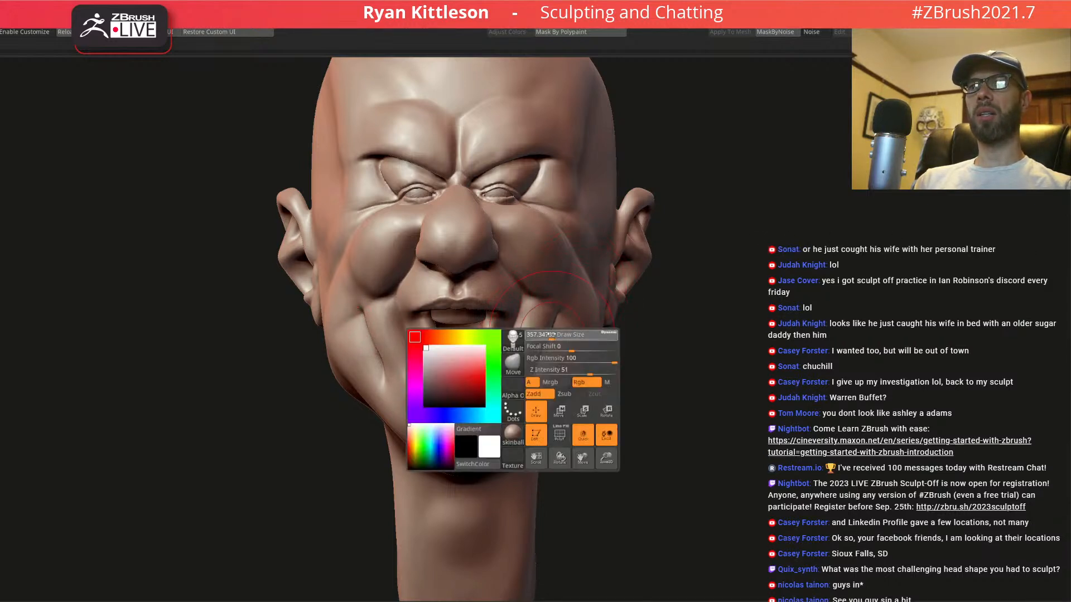
drag(550, 325, 553, 326)
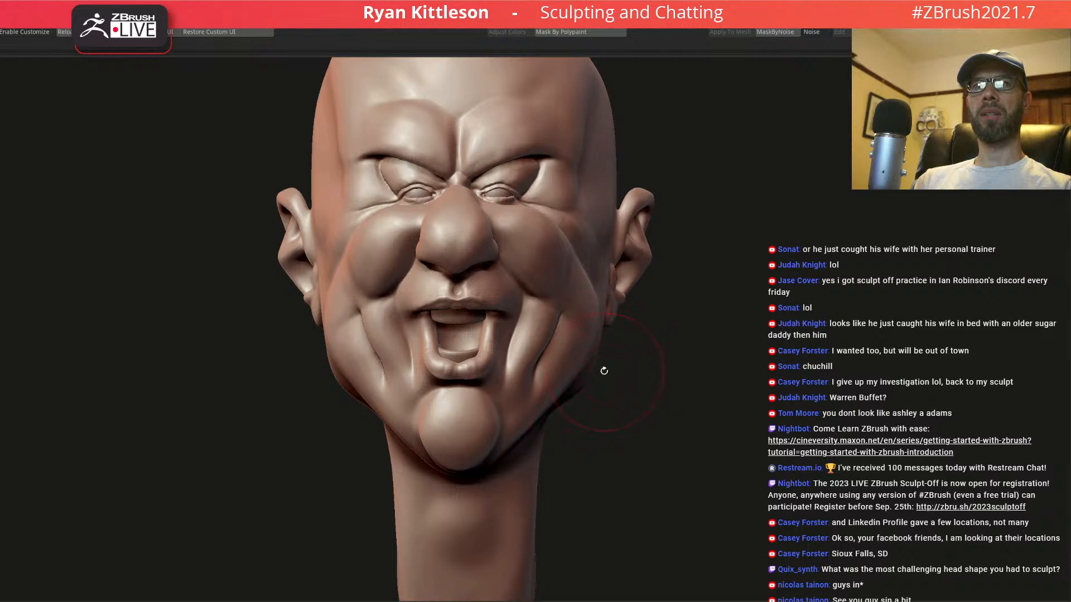
drag(604, 370, 612, 378)
key(space)
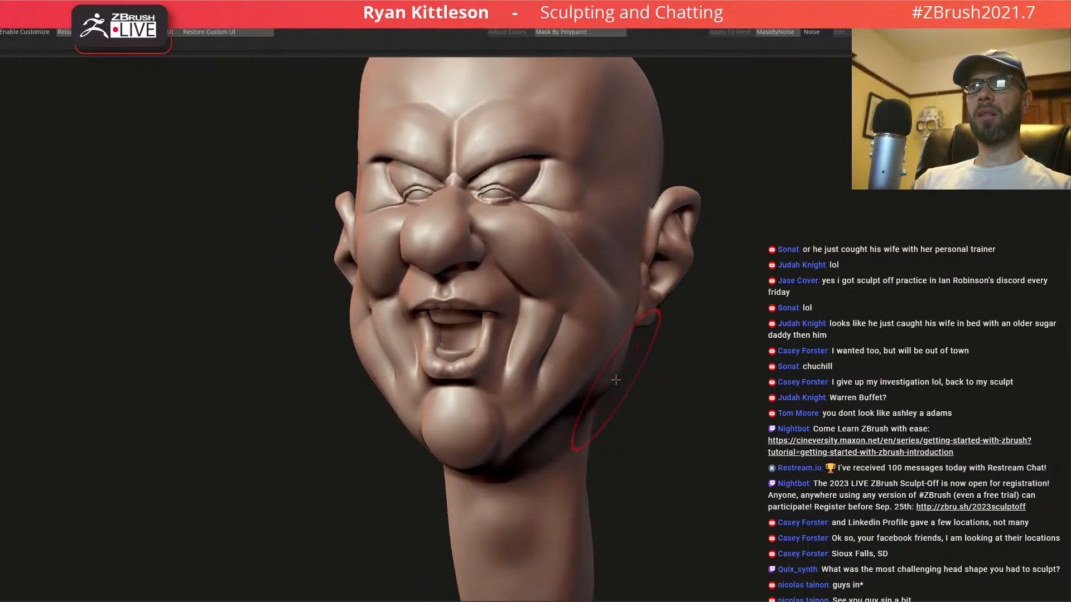
drag(601, 371, 616, 411)
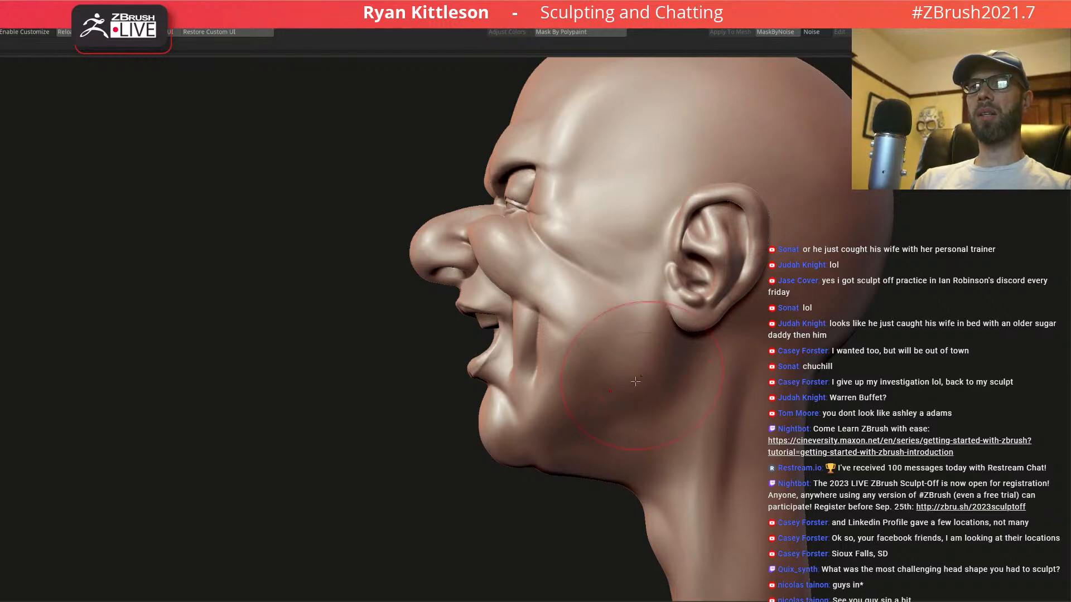
- Adjust the side of the mouth and the cheek fold beside it with the Move brush from the front
mouse_move(636, 412)
right_down()
mouse_move(685, 427)
mouse_move(657, 276)
right_up()
mouse_move(604, 310)
ctrl+right_down()
mouse_move(553, 249)
mouse_move(581, 313)
ctrl+right_up()
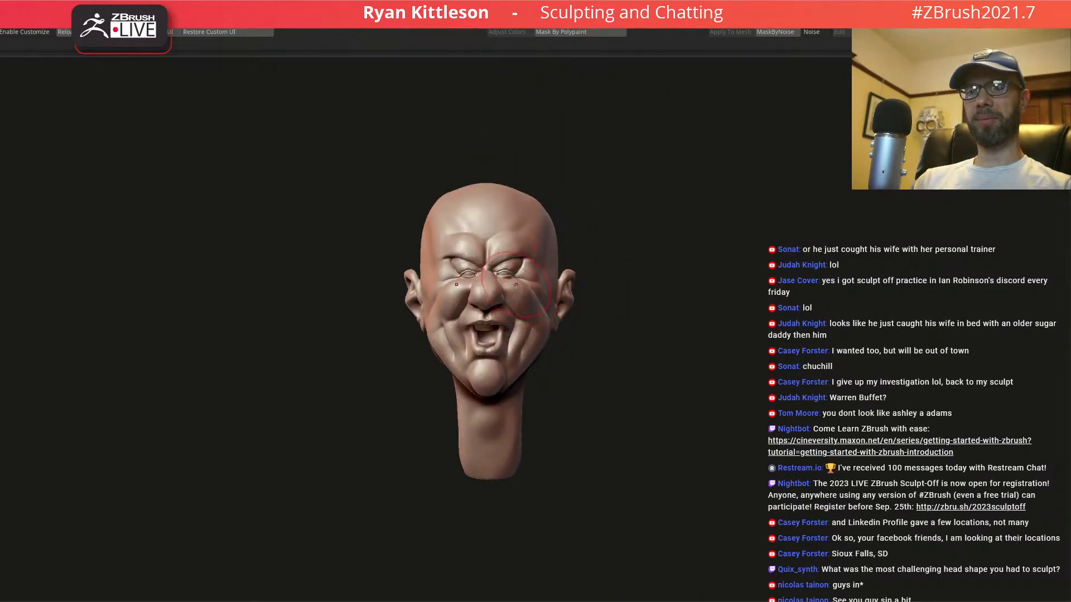
ctrl+right_drag(521, 290, 546, 267)
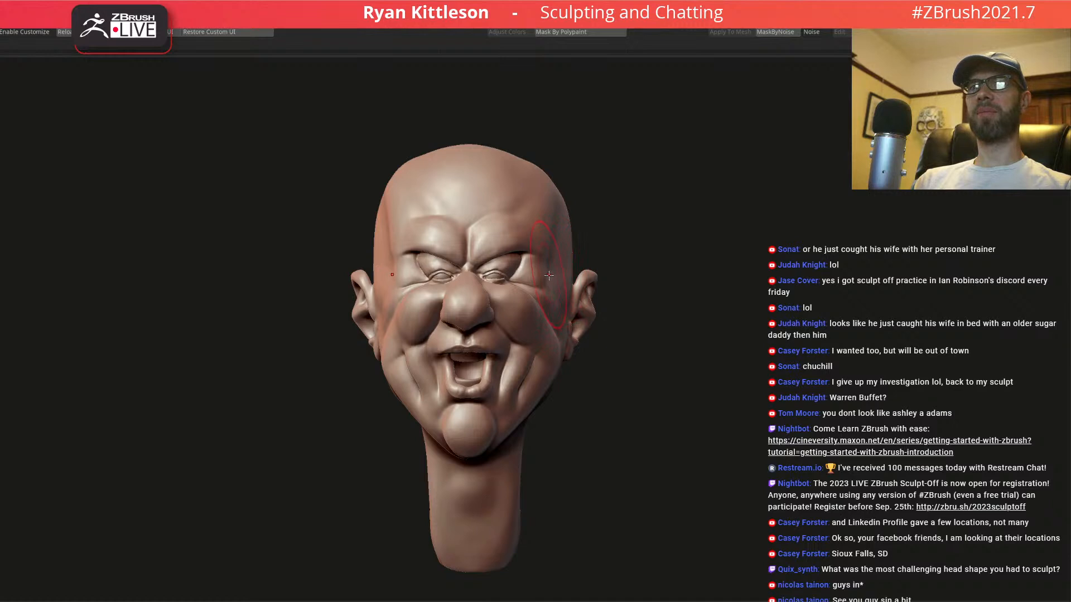
ctrl+right_drag(501, 366, 486, 375)
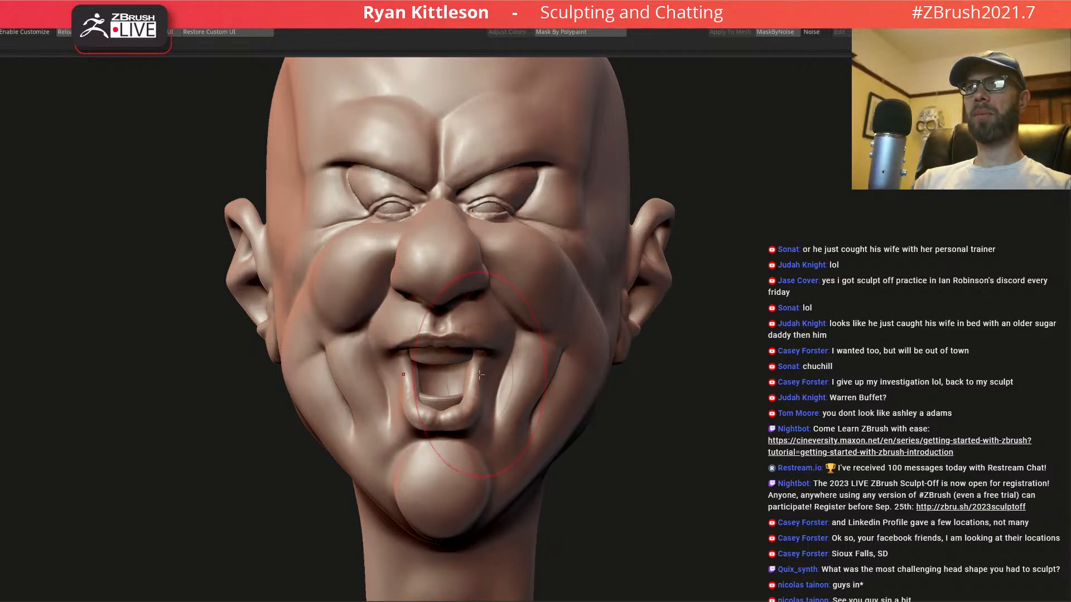
drag(485, 370, 522, 366)
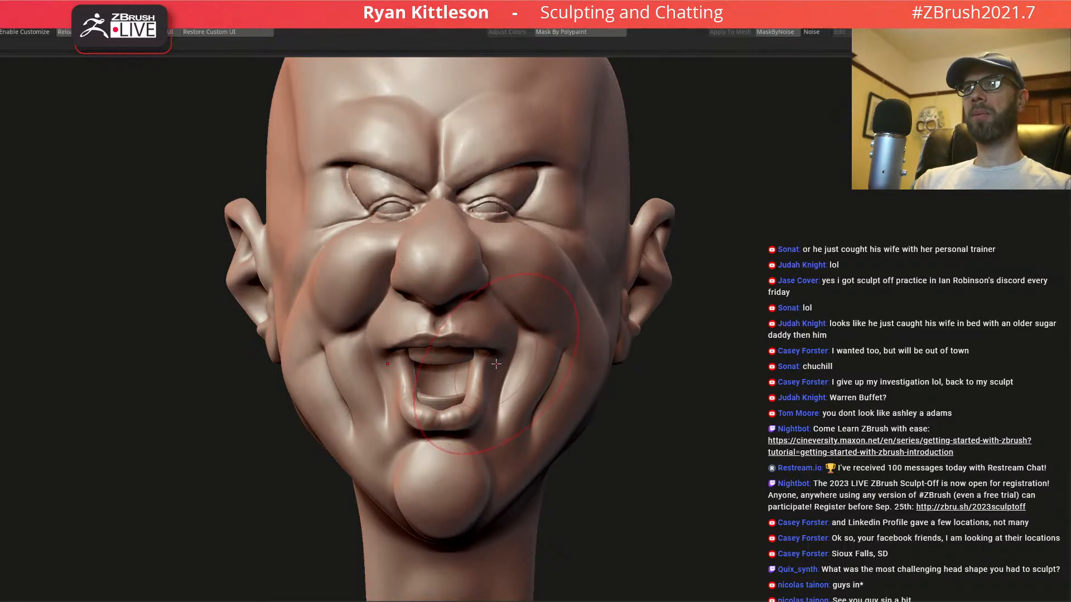
key(space)
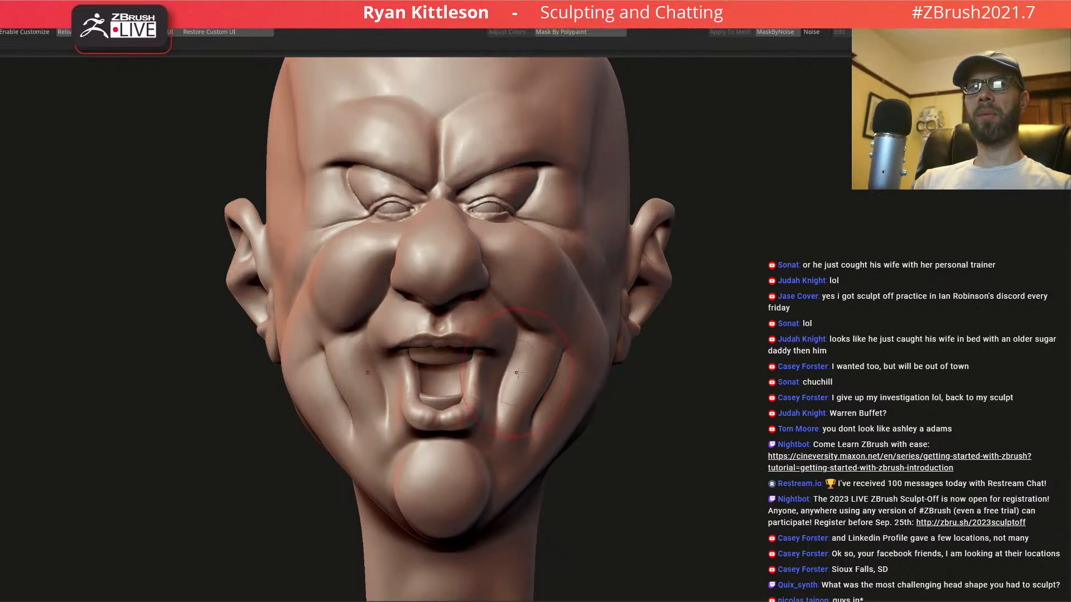
scroll(515, 385, up, 3)
key(space)
drag(520, 381, 503, 374)
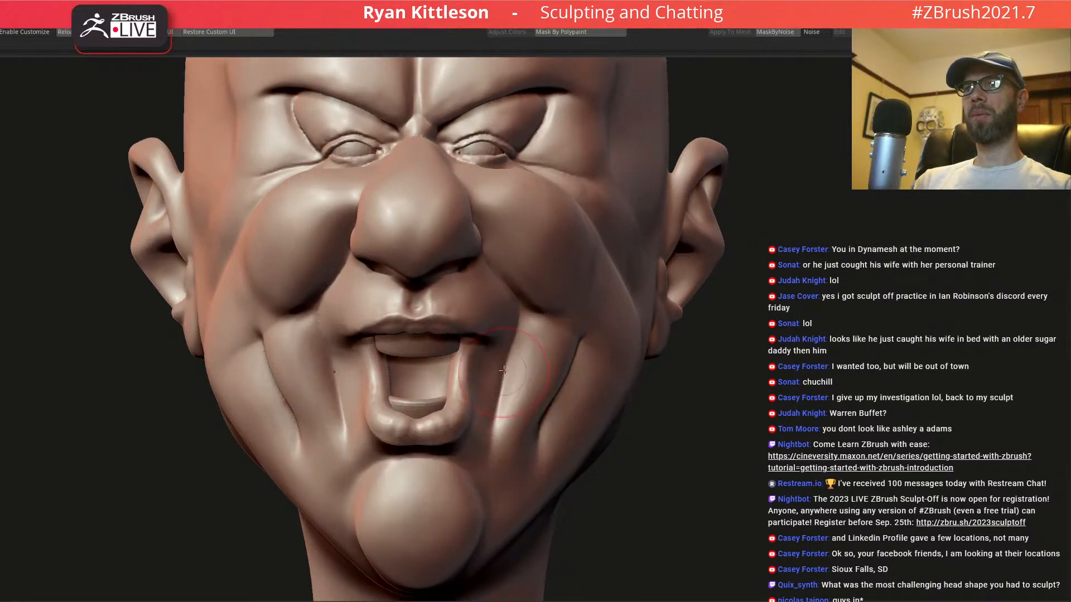
- Refine the crease at the corner of the mouth and check the head in profile and from the front
key(f)
right_drag(515, 393, 391, 374)
scroll(526, 355, up, 5)
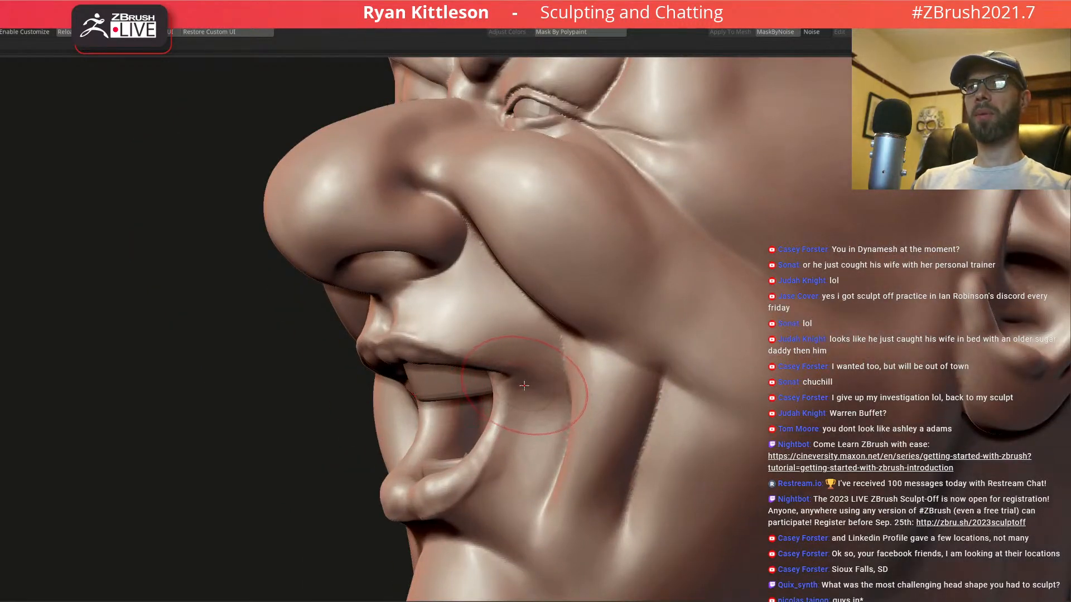
right_drag(518, 385, 537, 389)
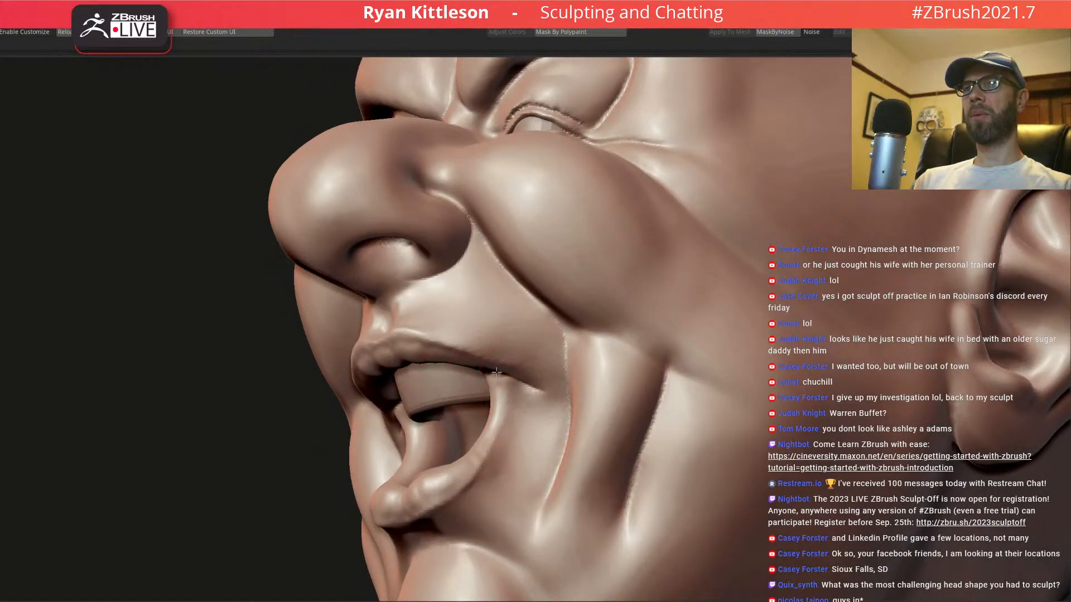
ctrl+right_drag(509, 376, 544, 298)
right_drag(534, 383, 516, 307)
ctrl+right_drag(516, 307, 538, 304)
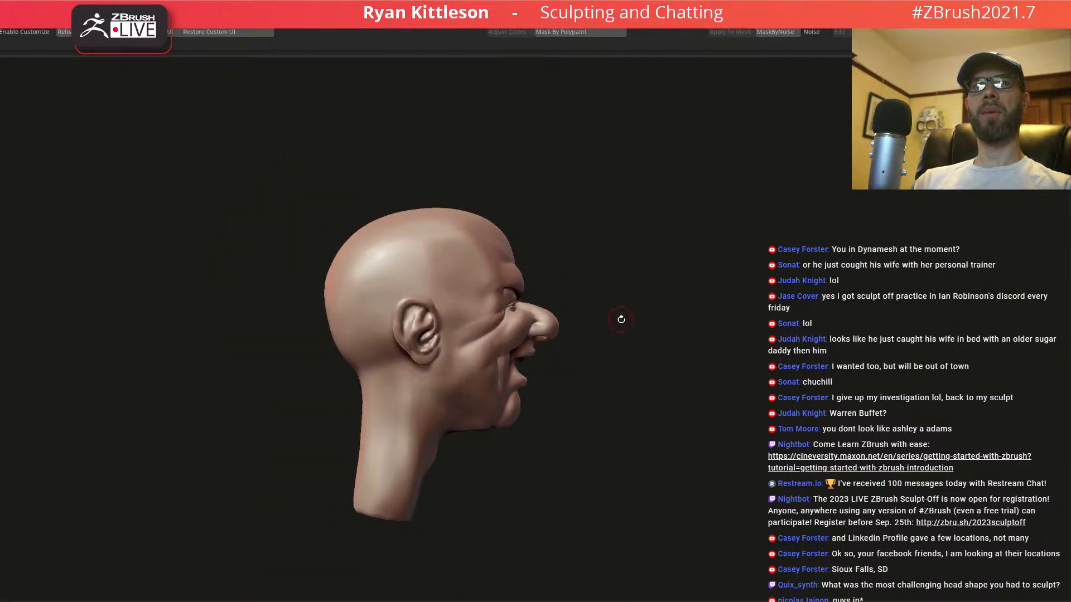
right_drag(608, 321, 580, 345)
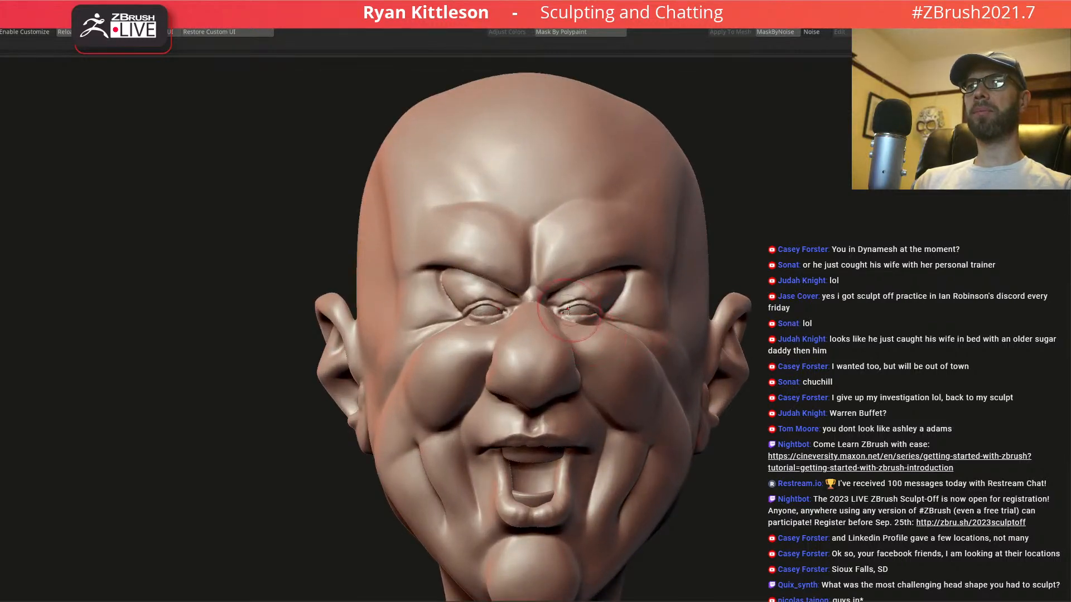
- Refine the crease running from the outer eye corner across the top of the cheek
mouse_move(423, 298)
ctrl+right_down()
mouse_move(440, 337)
mouse_move(472, 321)
mouse_move(518, 336)
ctrl+right_up()
key(space)
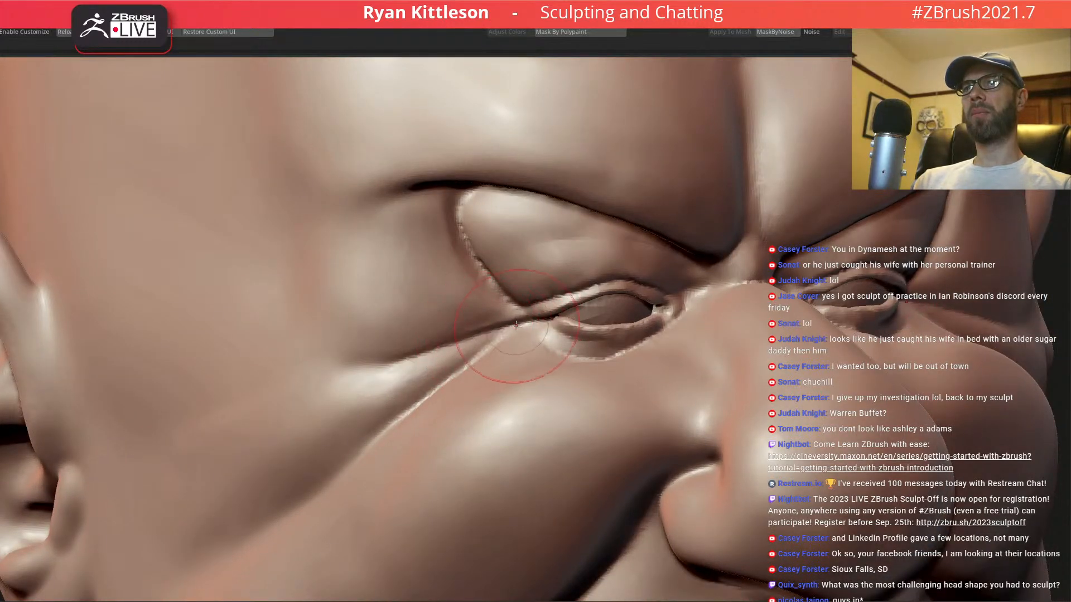
ctrl+right_drag(558, 313, 559, 282)
mouse_move(559, 282)
right_down()
mouse_move(550, 280)
mouse_move(566, 278)
right_up()
ctrl+right_drag(544, 333, 505, 264)
ctrl+right_drag(641, 273, 650, 337)
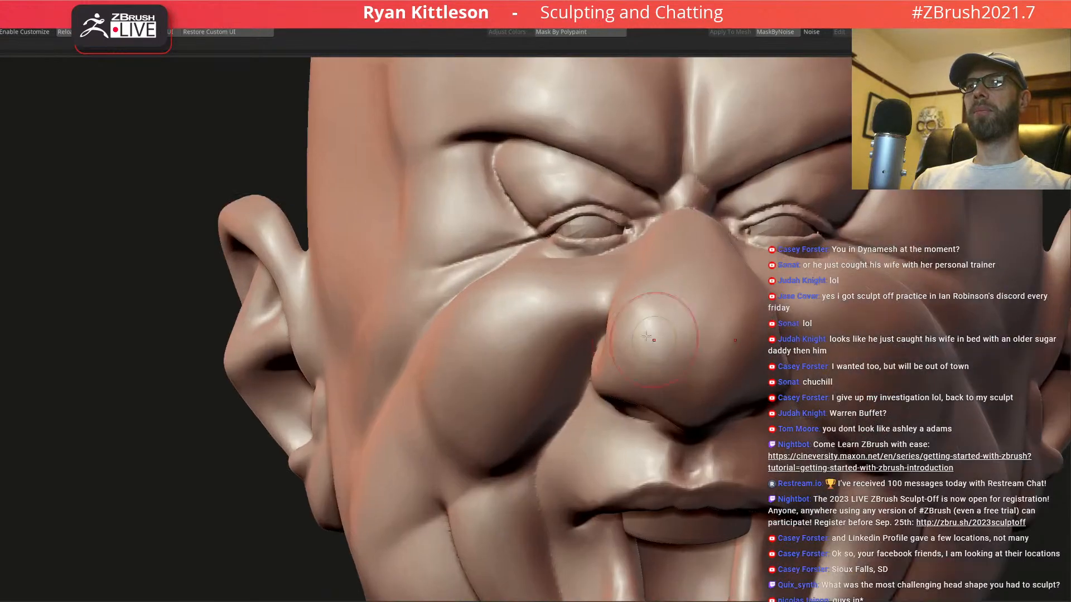
- Shape the planes of the nose tip and carve a shallow vertical cleft down its centre
right_drag(715, 359, 610, 304)
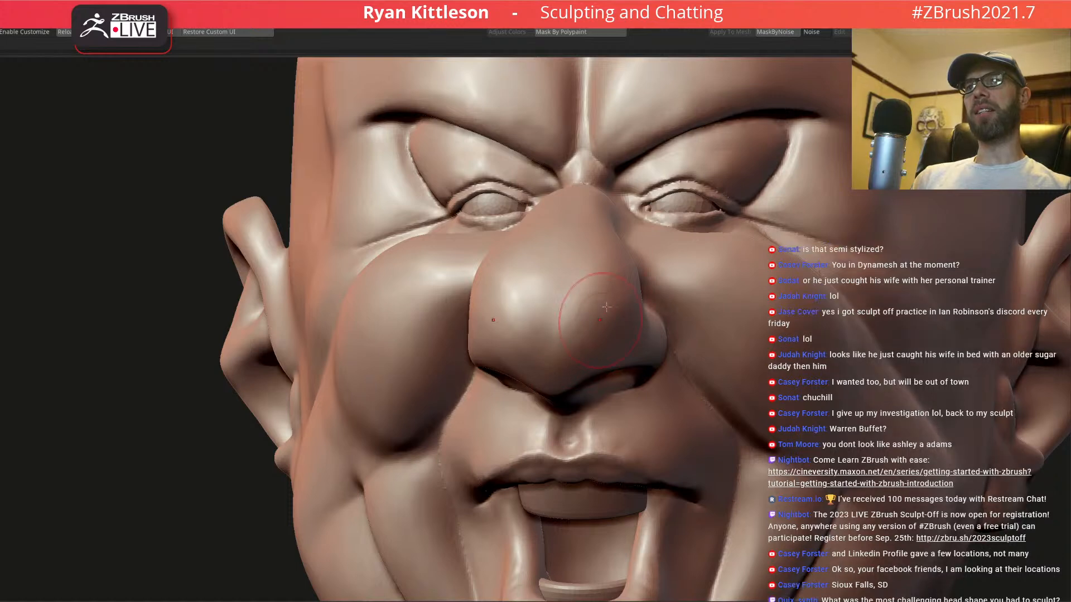
right_drag(610, 314, 602, 322)
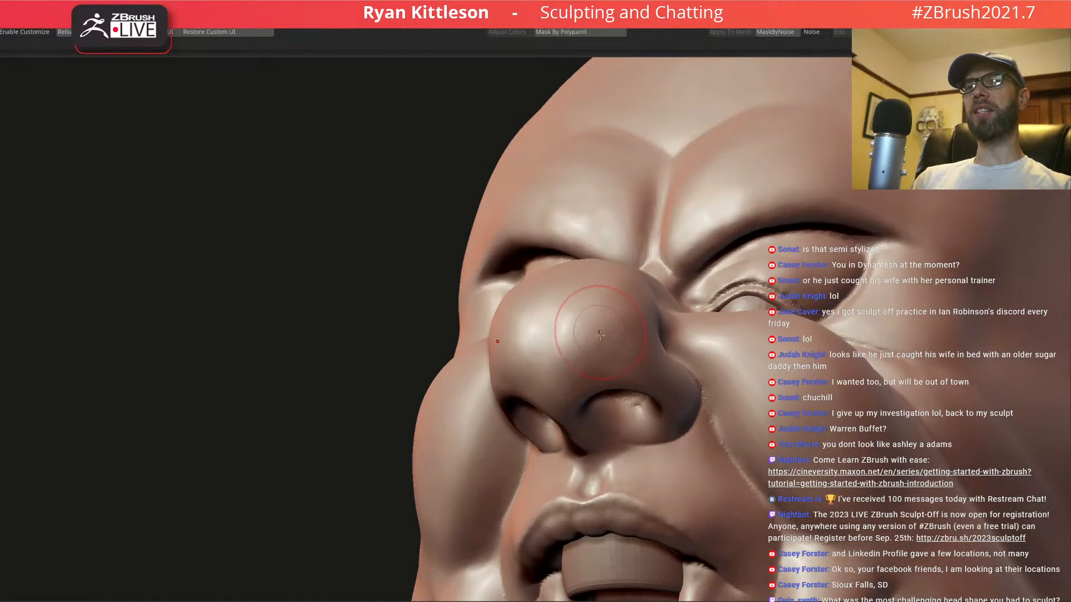
right_drag(598, 330, 599, 350)
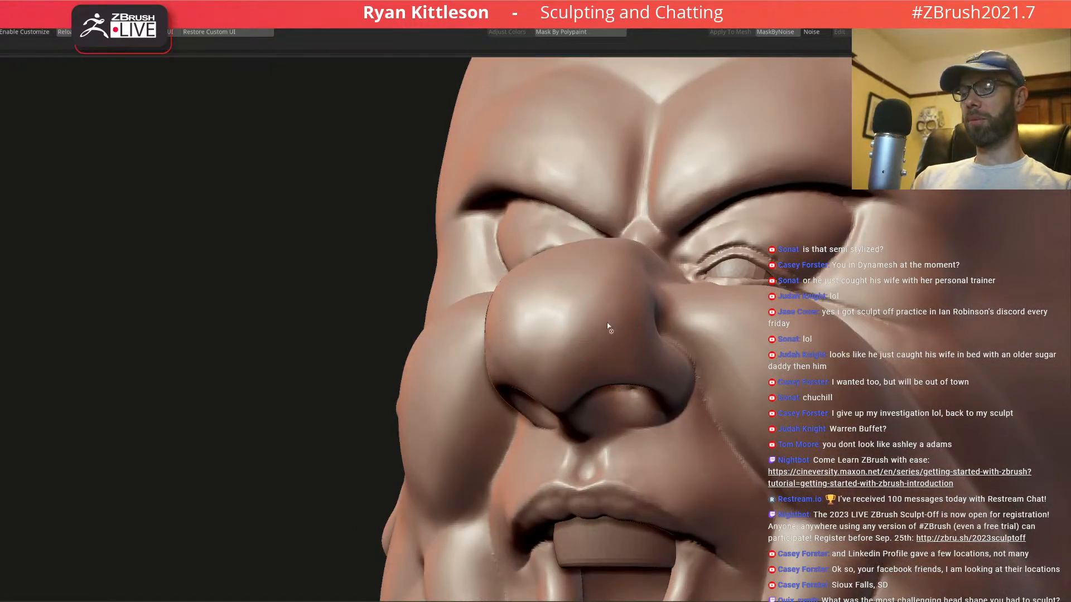
key(space)
right_drag(533, 304, 549, 337)
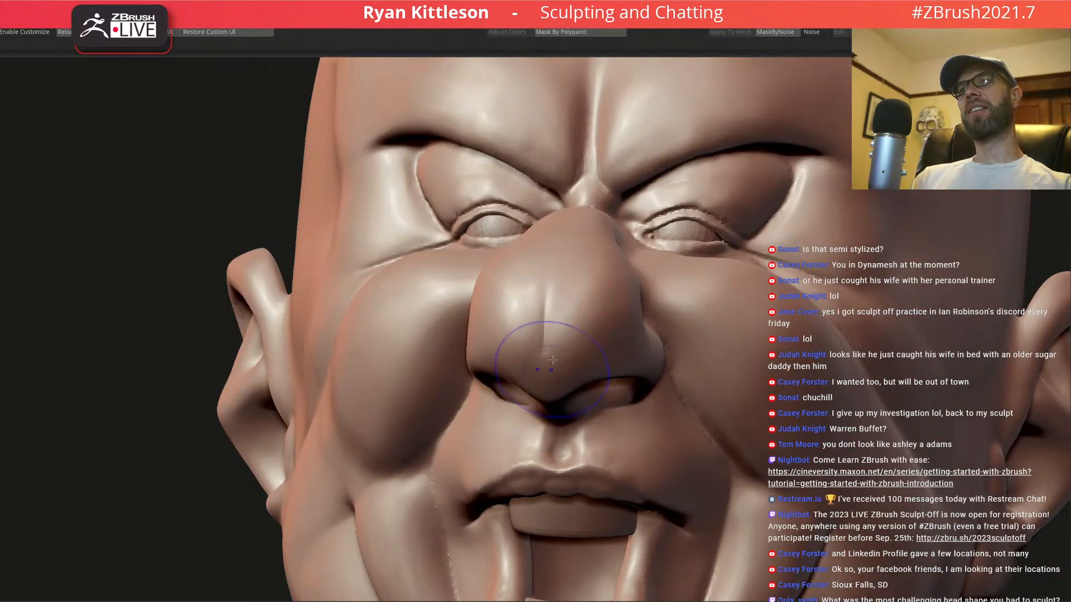
- Soften the nose tip cleft and smooth the surface around the inner eye corner
key(f)
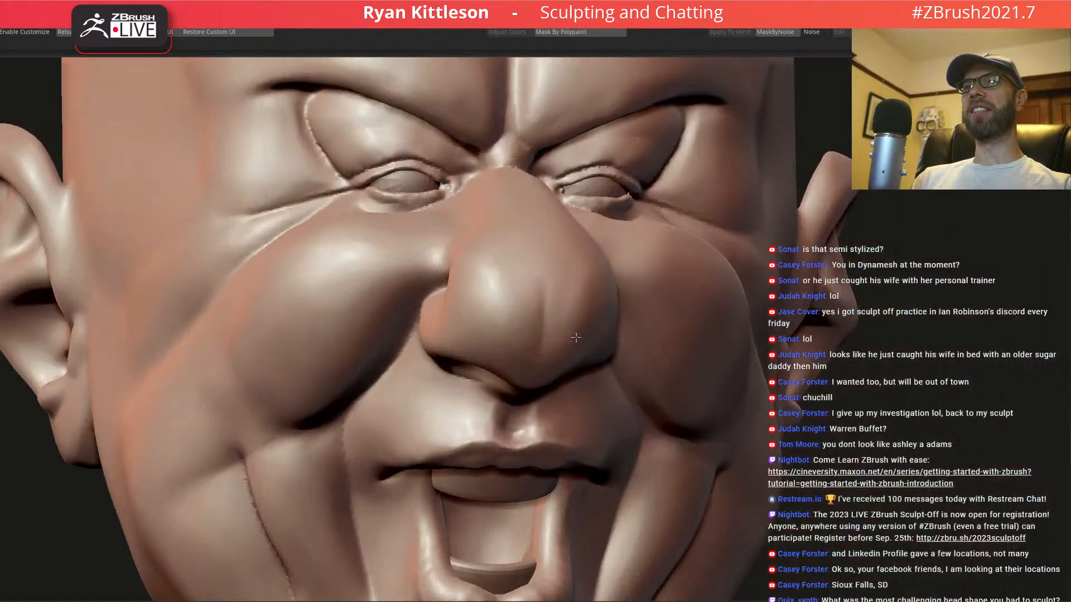
shift+drag(433, 181, 403, 184)
key(f)
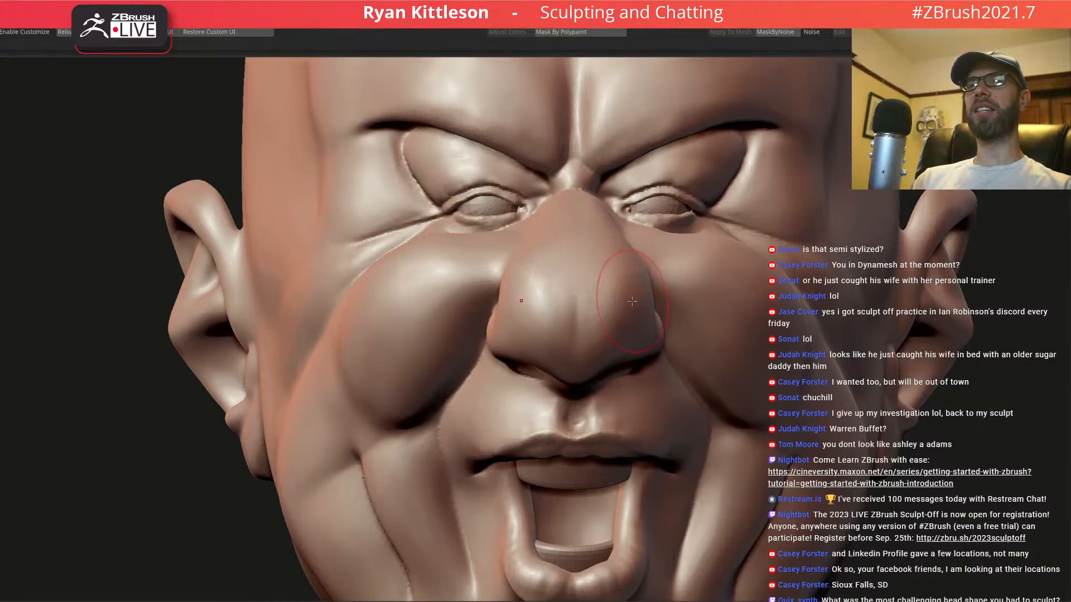
right_drag(615, 311, 581, 333)
ctrl+right_drag(443, 226, 552, 276)
key(f)
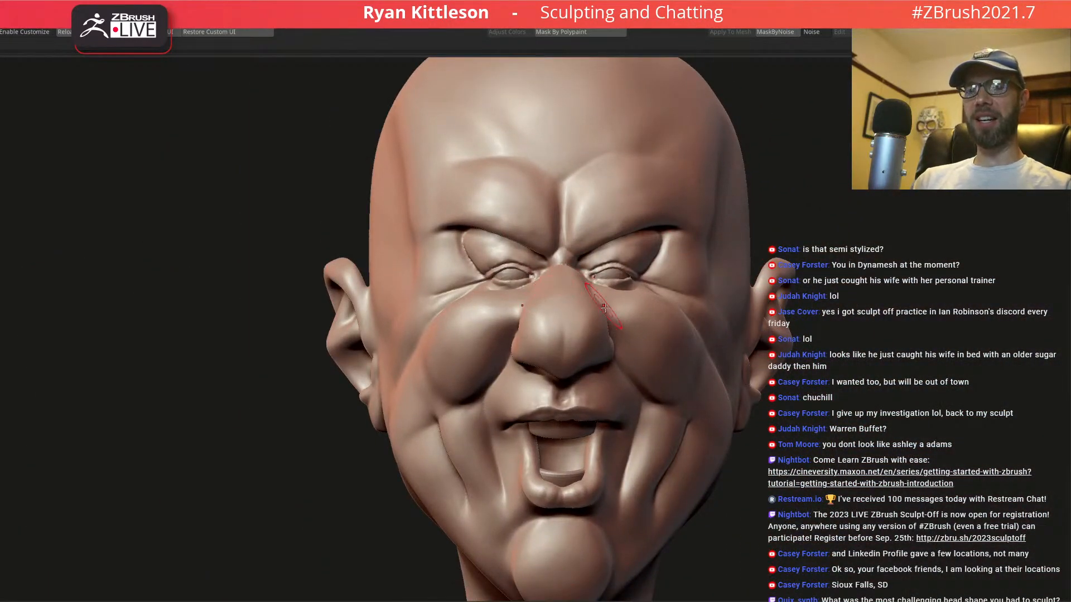
- Inspect the mesh with the wireframe display, examine the nose and profile, and compare the head with front.png
key(f)
key(shift+f)
ctrl+right_drag(605, 304, 748, 338)
right_drag(651, 299, 591, 232)
key(shift+f)
right_drag(691, 274, 497, 264)
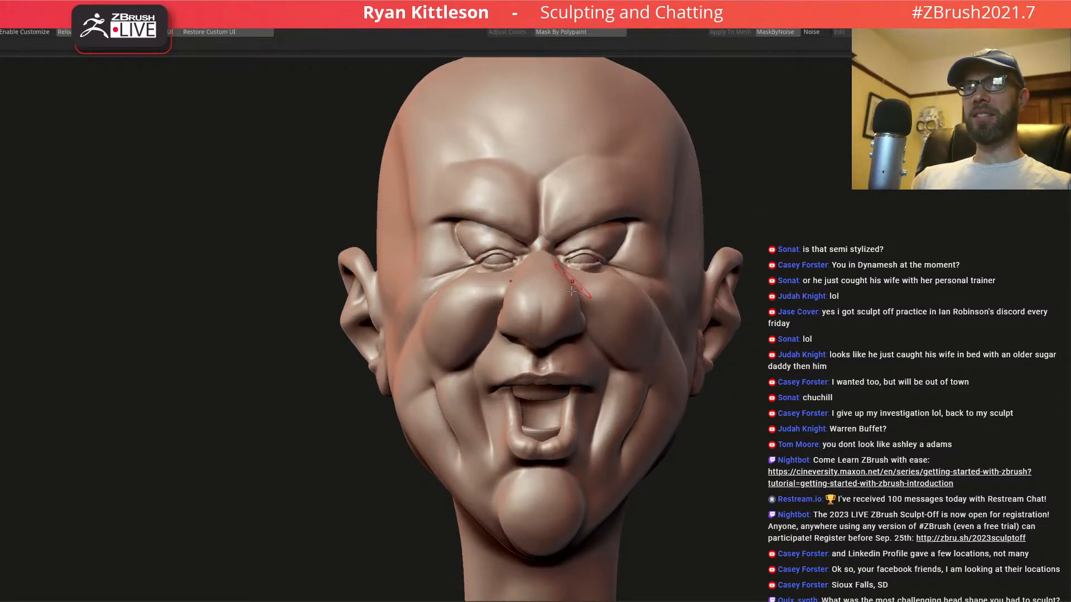
right_drag(560, 277, 536, 307)
mouse_move(614, 307)
ctrl+right_down()
mouse_move(591, 262)
mouse_move(457, 287)
mouse_move(537, 299)
mouse_move(532, 272)
ctrl+right_up()
mouse_move(533, 273)
right_down()
mouse_move(512, 273)
mouse_move(548, 273)
right_up()
drag(1070, 357, 793, 176)
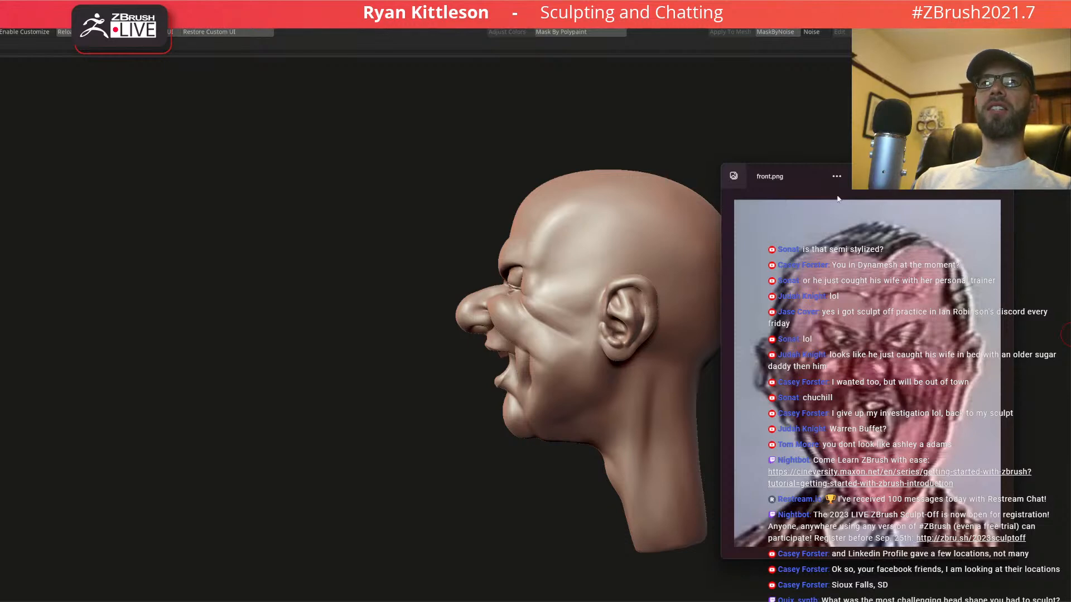
- Move the front.png reference out of view and carve down the surface between the two vertical folds beside the mouth
drag(782, 182, 1070, 56)
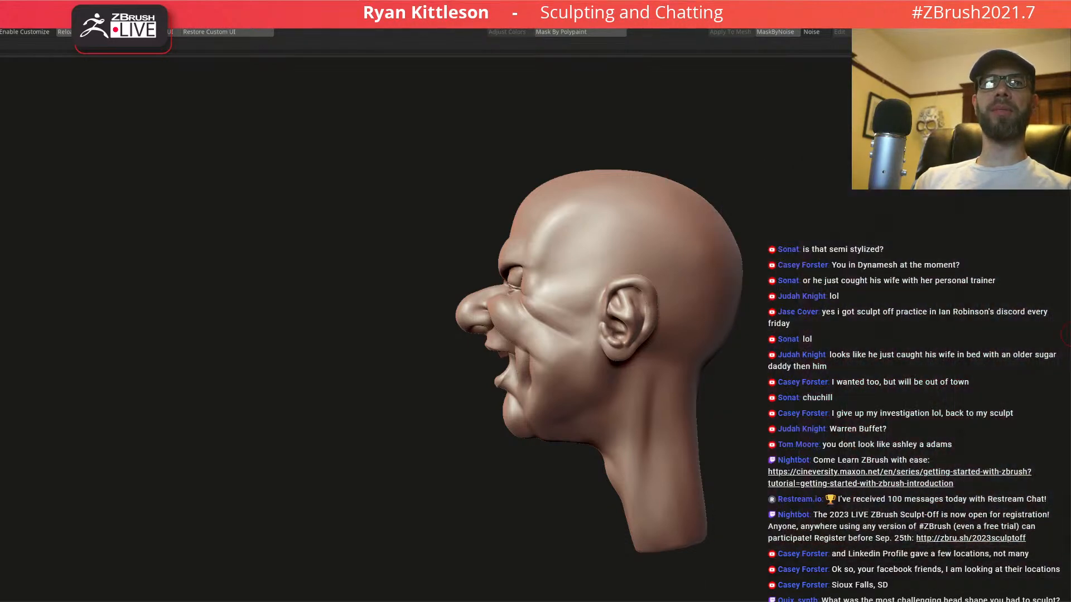
right_drag(583, 254, 641, 260)
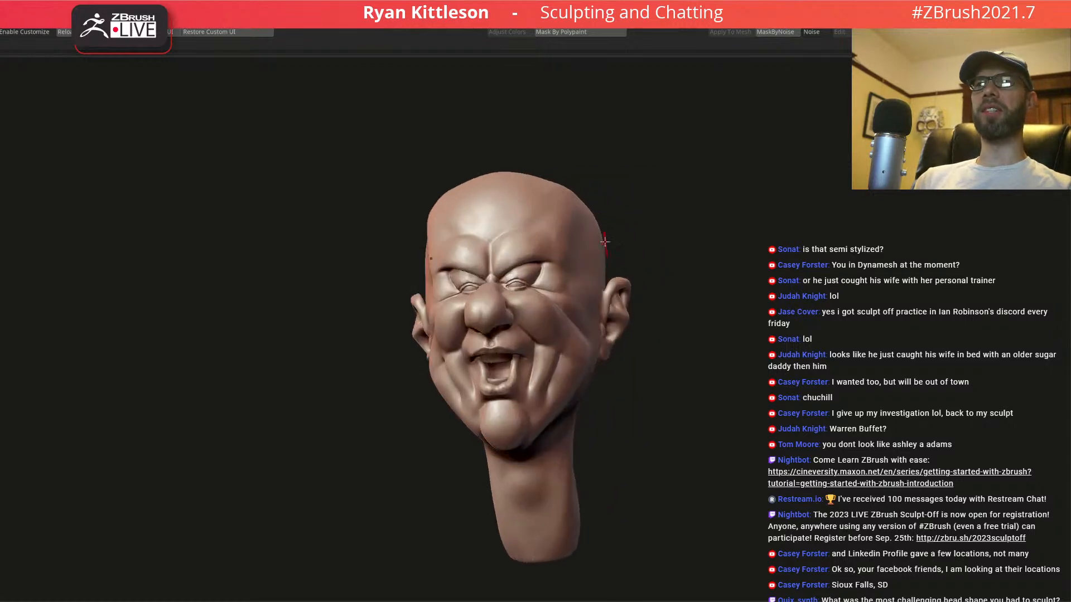
mouse_move(558, 248)
ctrl+right_down()
mouse_move(570, 265)
mouse_move(570, 250)
ctrl+right_up()
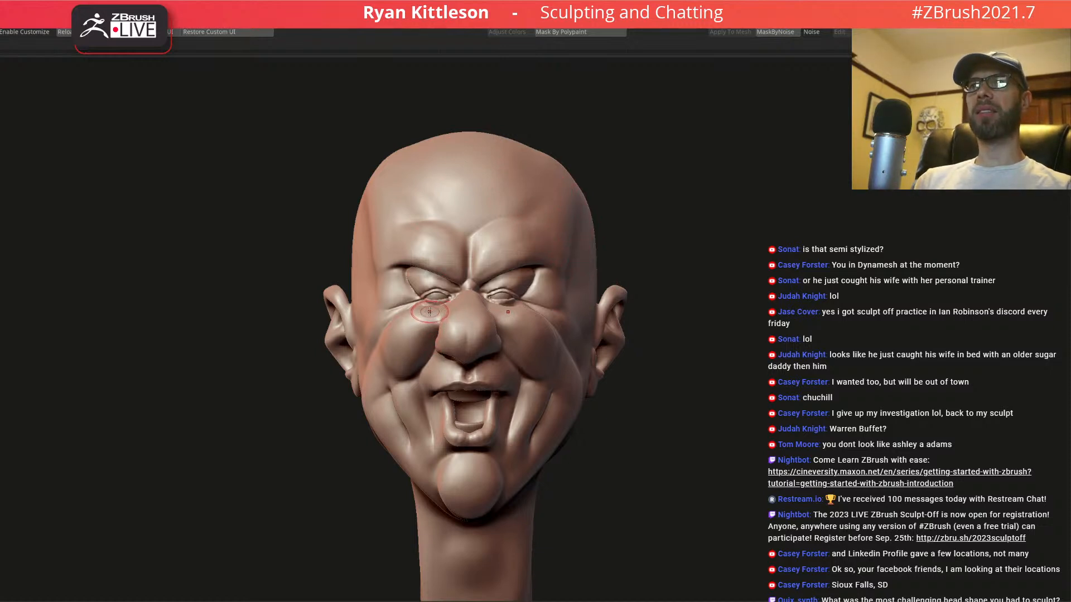
mouse_move(406, 297)
right_down()
mouse_move(442, 297)
mouse_move(413, 321)
right_up()
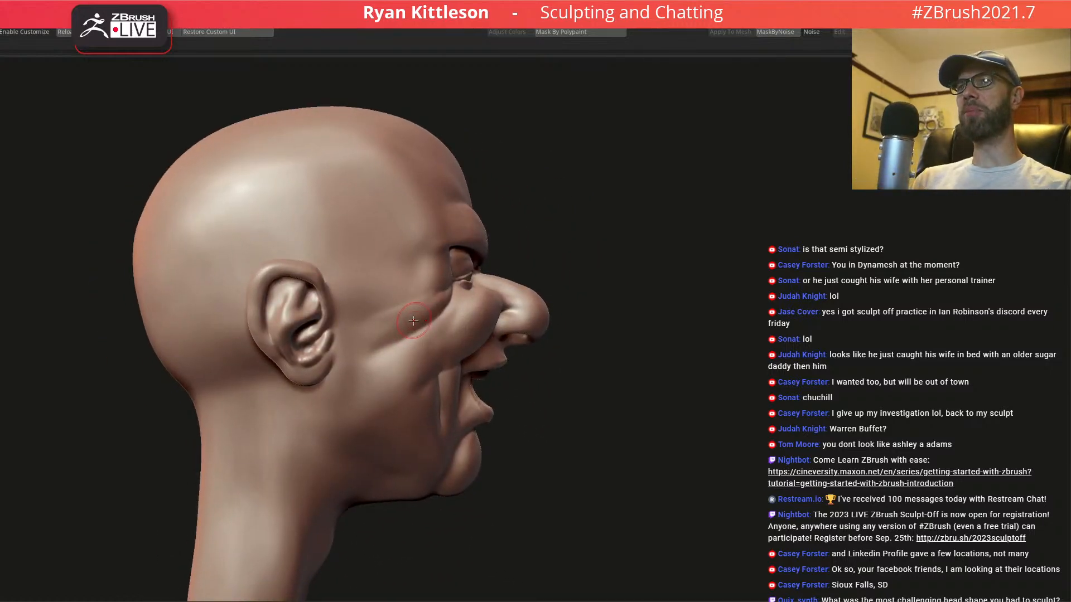
mouse_move(611, 299)
right_down()
mouse_move(502, 301)
mouse_move(540, 344)
mouse_move(485, 357)
mouse_move(461, 385)
mouse_move(459, 412)
mouse_move(487, 401)
mouse_move(495, 365)
right_up()
ctrl+right_drag(496, 365, 493, 380)
ctrl+right_drag(421, 322, 446, 311)
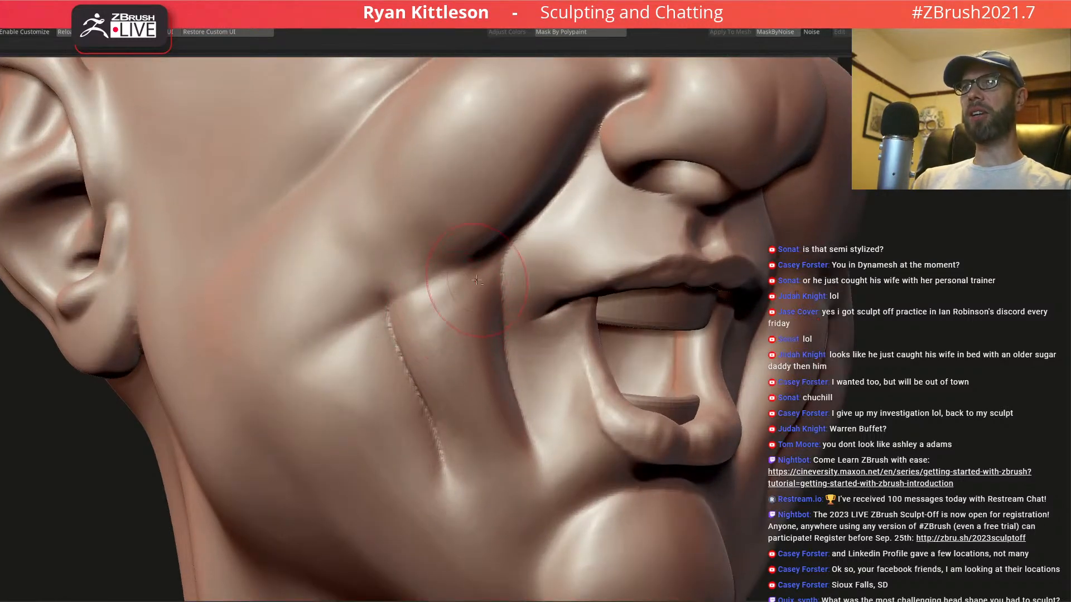
alt+drag(432, 311, 402, 376)
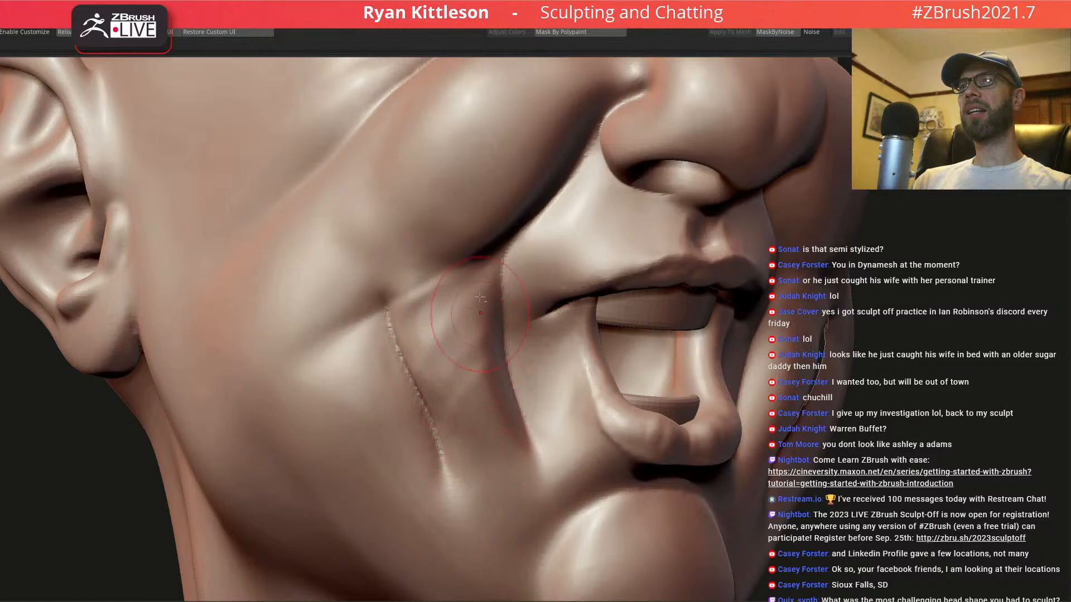
- Shape the crease under the cheek with a larger brush, running from the smile fold toward the outer vertical fold
key(space)
drag(448, 287, 462, 287)
right_drag(454, 284, 504, 241)
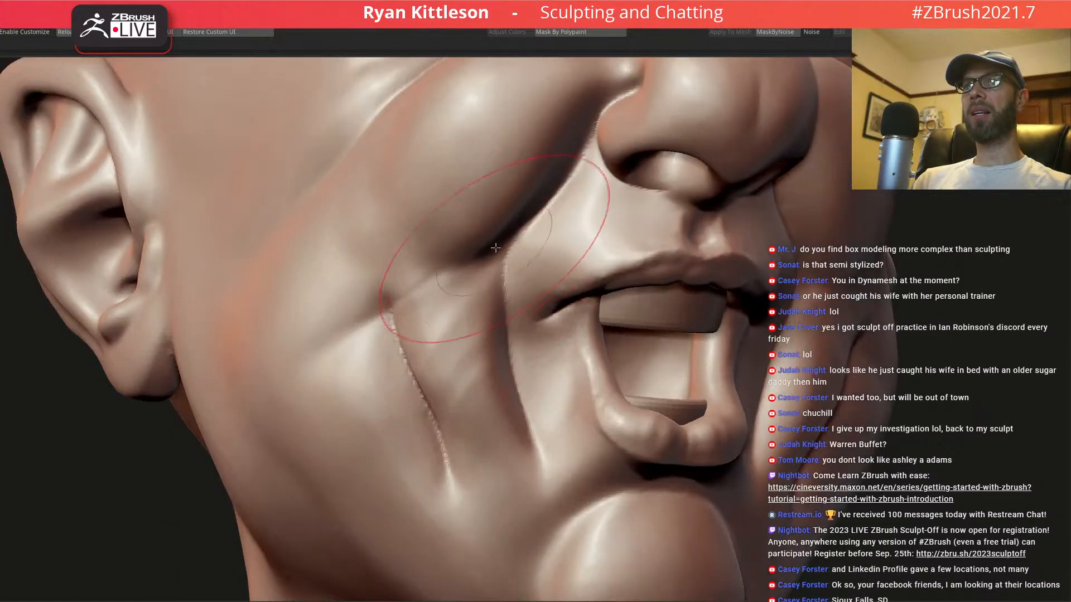
drag(510, 241, 430, 313)
mouse_move(484, 256)
mouse_down()
mouse_move(422, 318)
mouse_move(451, 313)
mouse_up()
key(space)
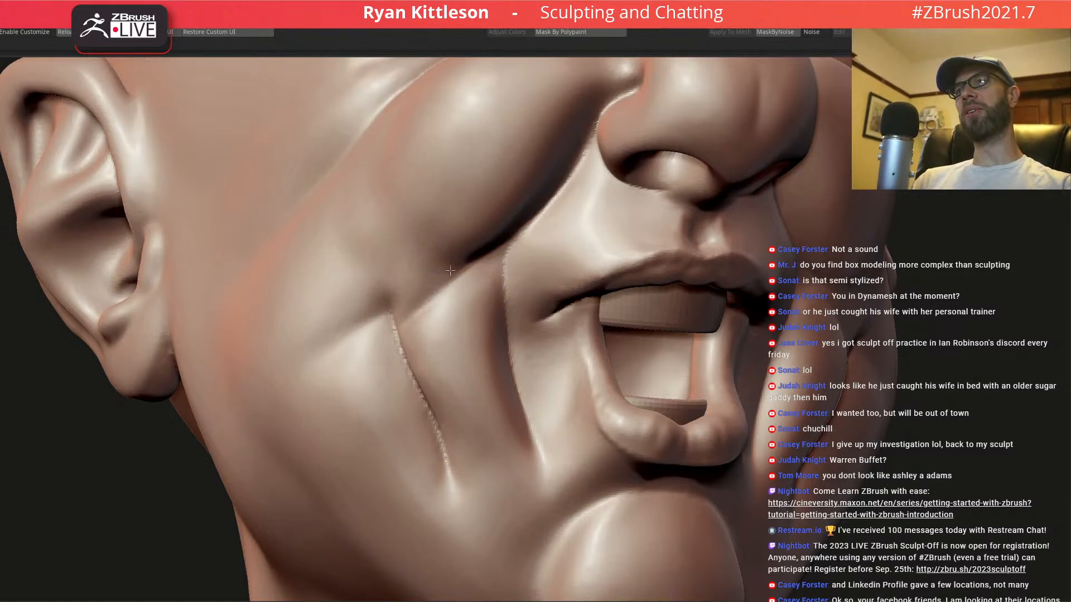
mouse_move(423, 291)
right_down()
mouse_move(447, 284)
mouse_move(435, 290)
right_up()
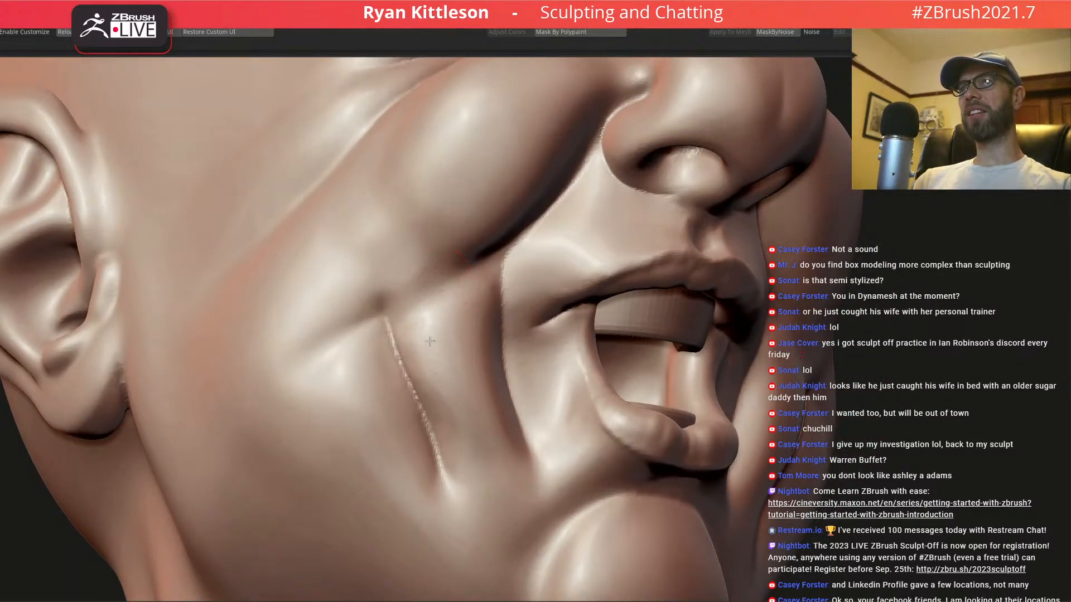
mouse_move(452, 335)
ctrl+right_down()
mouse_move(485, 279)
mouse_move(480, 286)
mouse_move(546, 338)
ctrl+right_up()
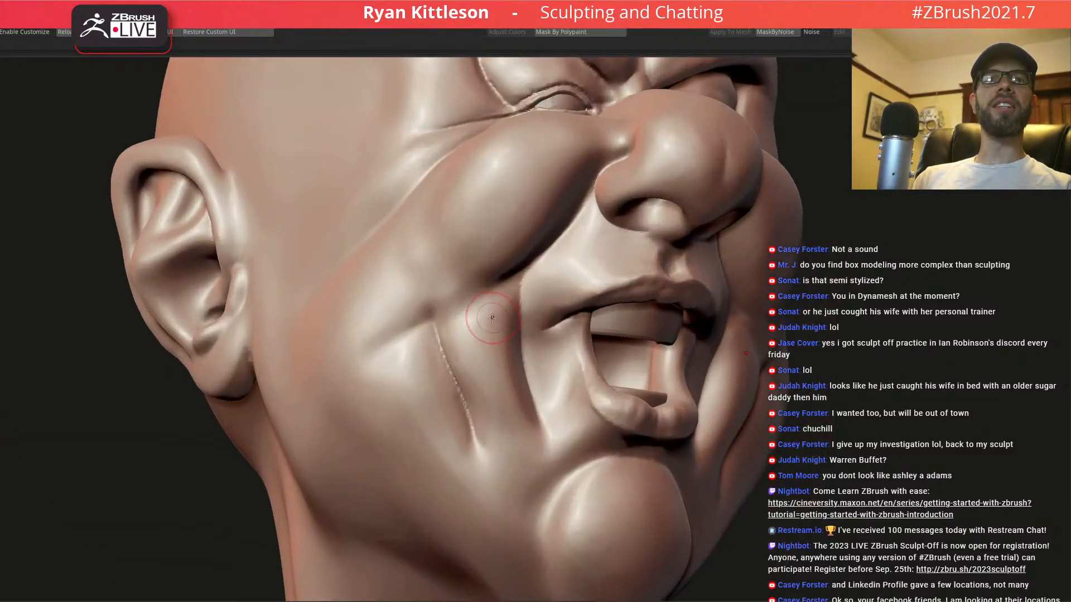
- Push the lower edge of the cheek over the top of the vertical folds with a very large brush
right_drag(463, 334, 484, 327)
key(space)
click(509, 305)
ctrl+right_drag(502, 287, 507, 306)
right_drag(497, 301, 507, 276)
drag(523, 270, 484, 297)
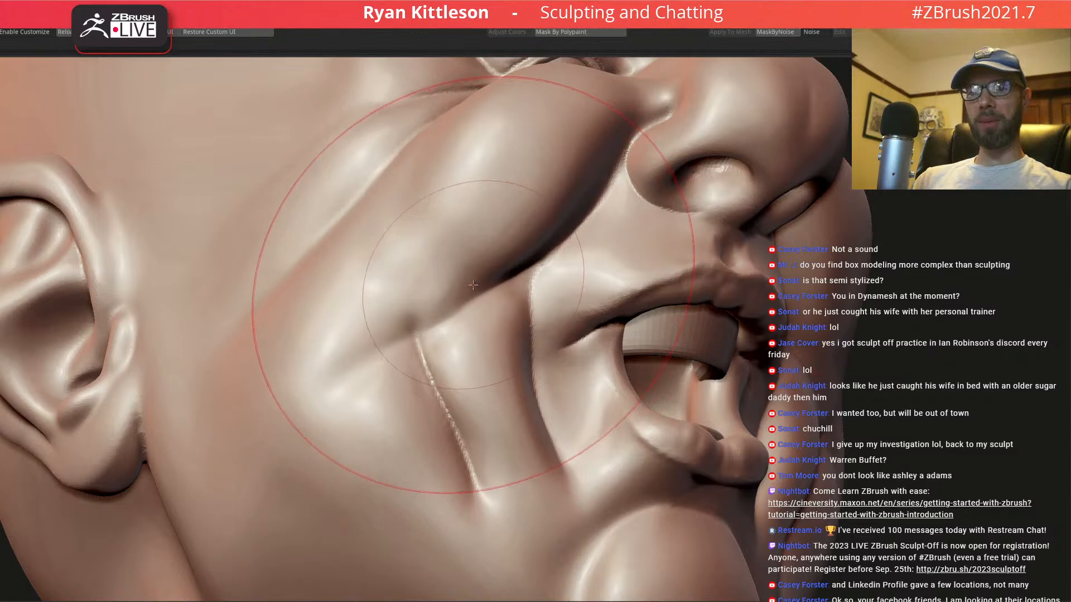
mouse_move(484, 282)
right_down()
mouse_move(517, 287)
mouse_move(495, 281)
right_up()
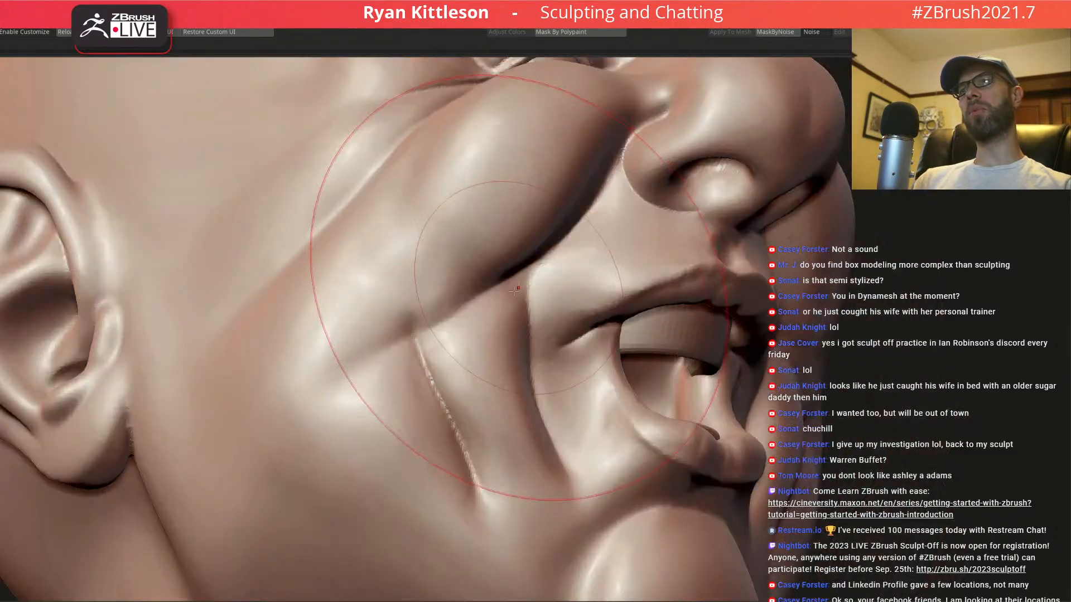
- Refine the lower contour and fullness of the cheek with a smaller brush, checking it from several angles
mouse_move(437, 299)
right_down()
mouse_move(433, 318)
mouse_move(502, 223)
right_up()
mouse_move(502, 223)
right_down()
mouse_move(515, 256)
mouse_move(507, 264)
right_up()
key(space)
drag(508, 264, 498, 263)
right_drag(508, 251, 498, 250)
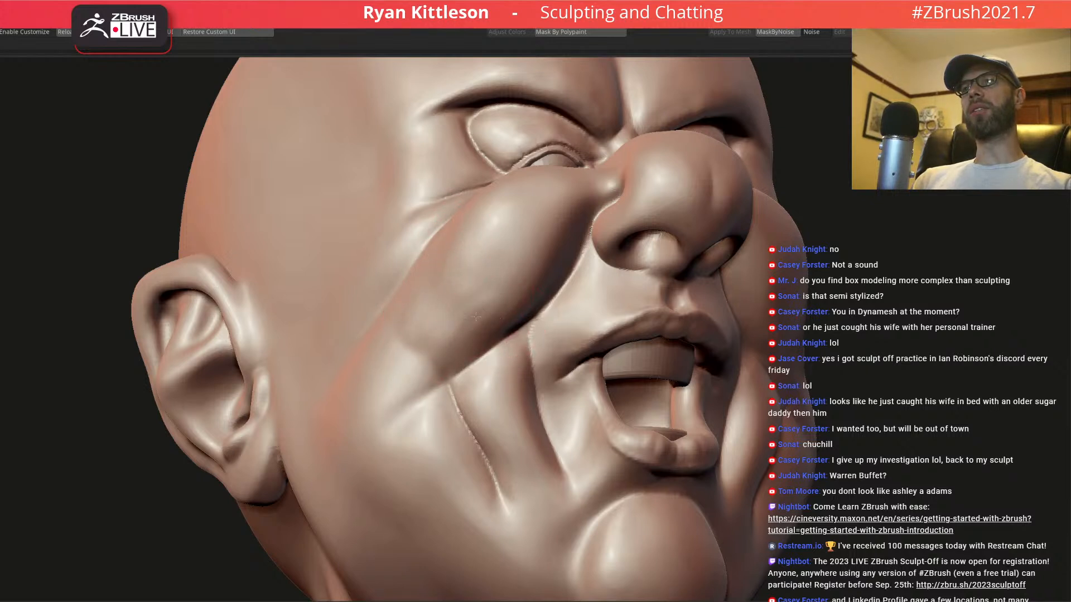
right_drag(438, 373, 446, 303)
right_drag(481, 249, 435, 196)
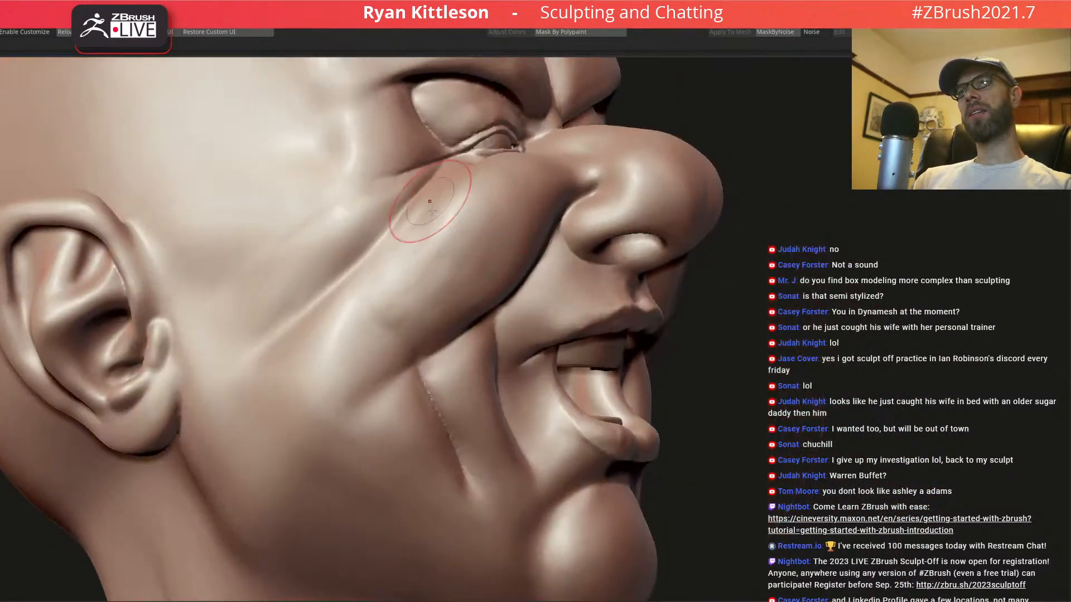
right_drag(432, 335, 481, 282)
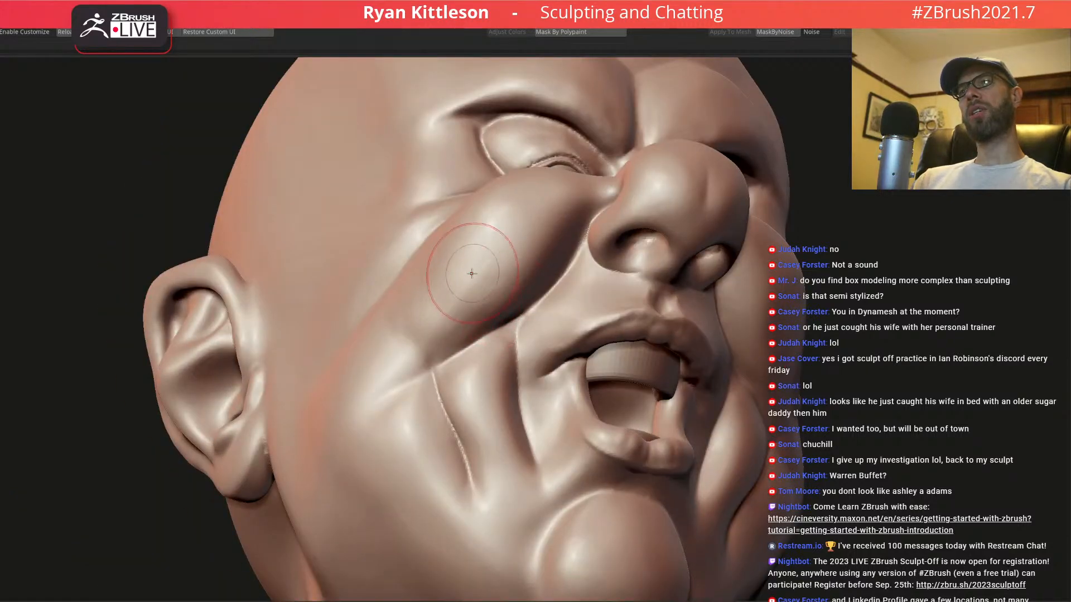
right_drag(453, 262, 436, 300)
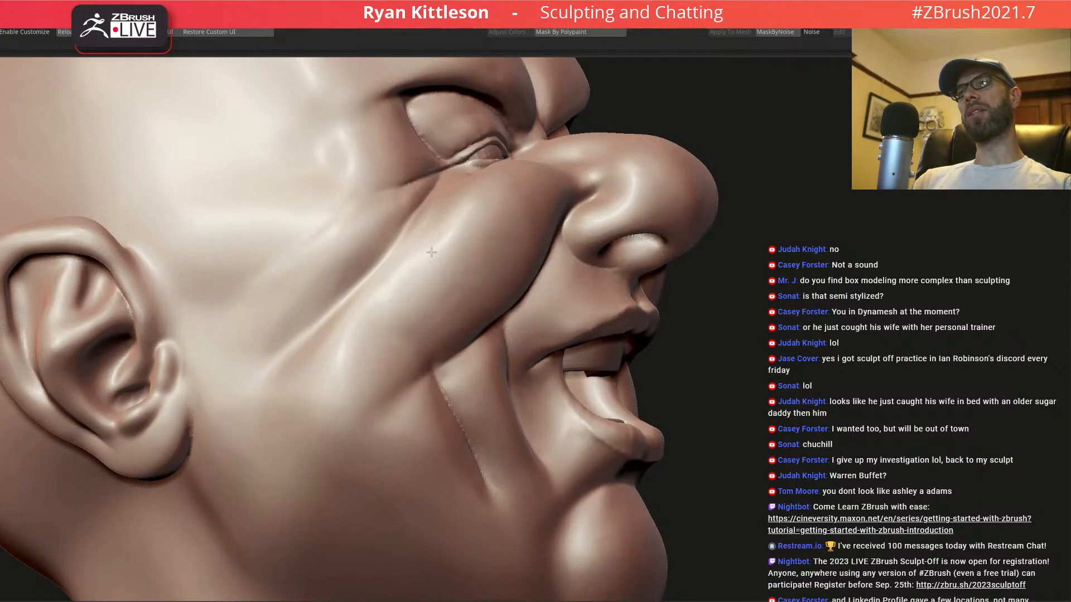
- Adjust the outer cheek volume between the vertical fold and the ear with a large Move brush
mouse_move(416, 312)
right_down()
mouse_move(705, 329)
mouse_move(677, 312)
mouse_move(683, 329)
right_up()
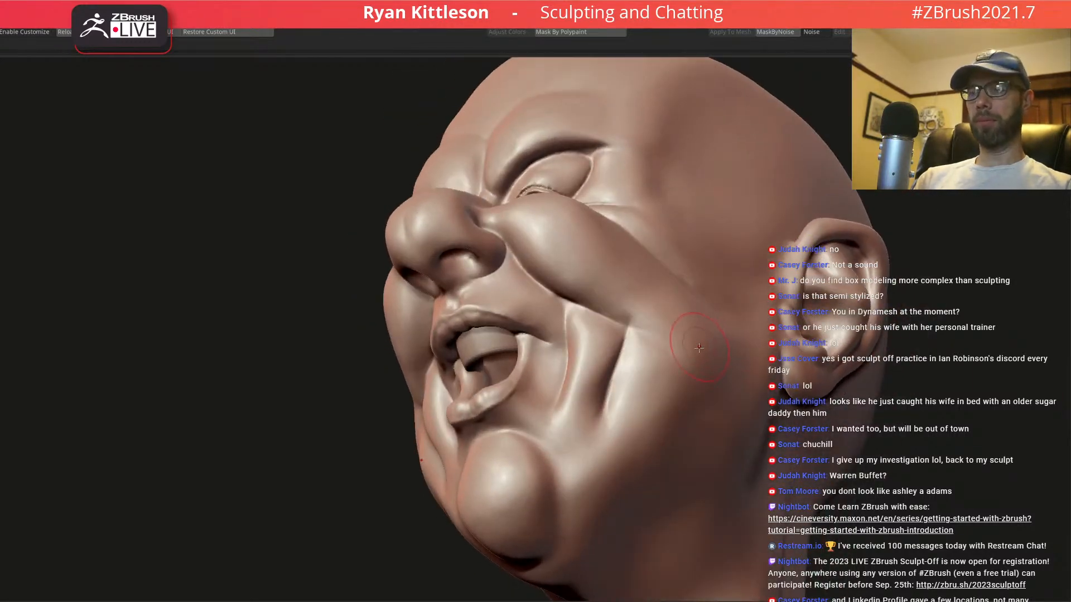
key(space)
drag(683, 355, 700, 355)
right_drag(700, 356, 691, 357)
key(space)
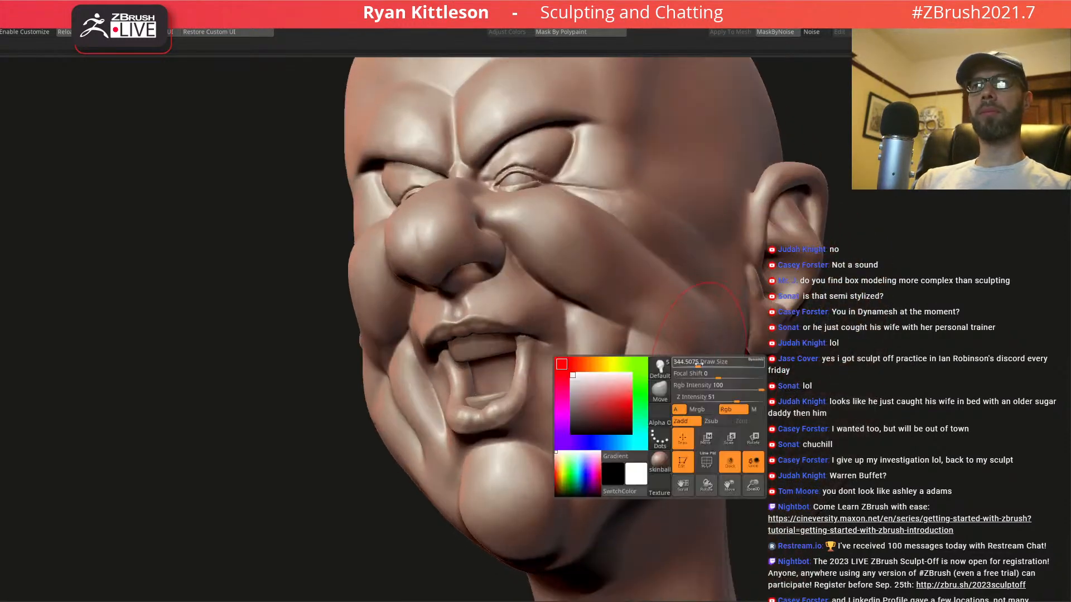
drag(692, 357, 678, 358)
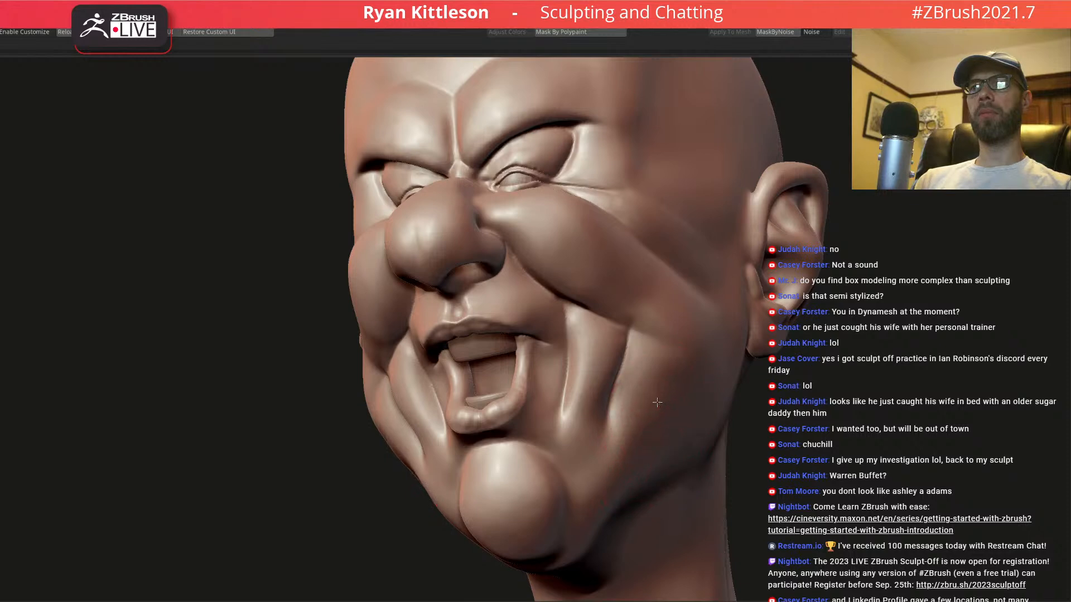
mouse_move(693, 366)
right_down()
mouse_move(669, 385)
mouse_move(677, 393)
right_up()
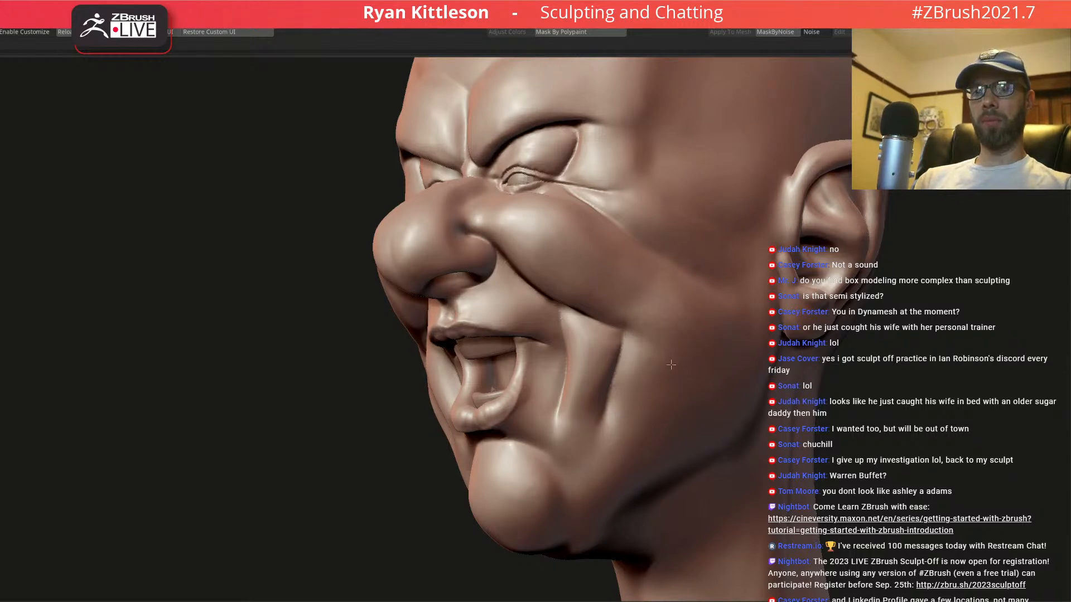
right_drag(657, 449, 745, 382)
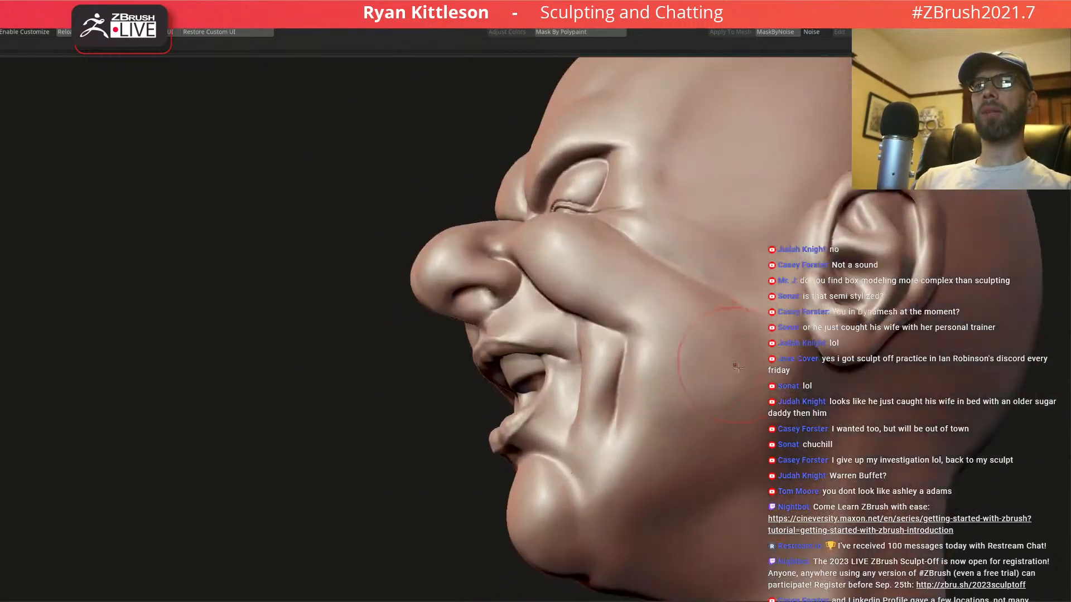
- Carve a jawline running from behind the chin up toward the earlobe
right_drag(670, 324, 620, 262)
mouse_move(601, 323)
right_down()
mouse_move(552, 303)
mouse_move(518, 305)
right_up()
alt+right_drag(669, 384, 600, 343)
key(space)
drag(596, 340, 607, 341)
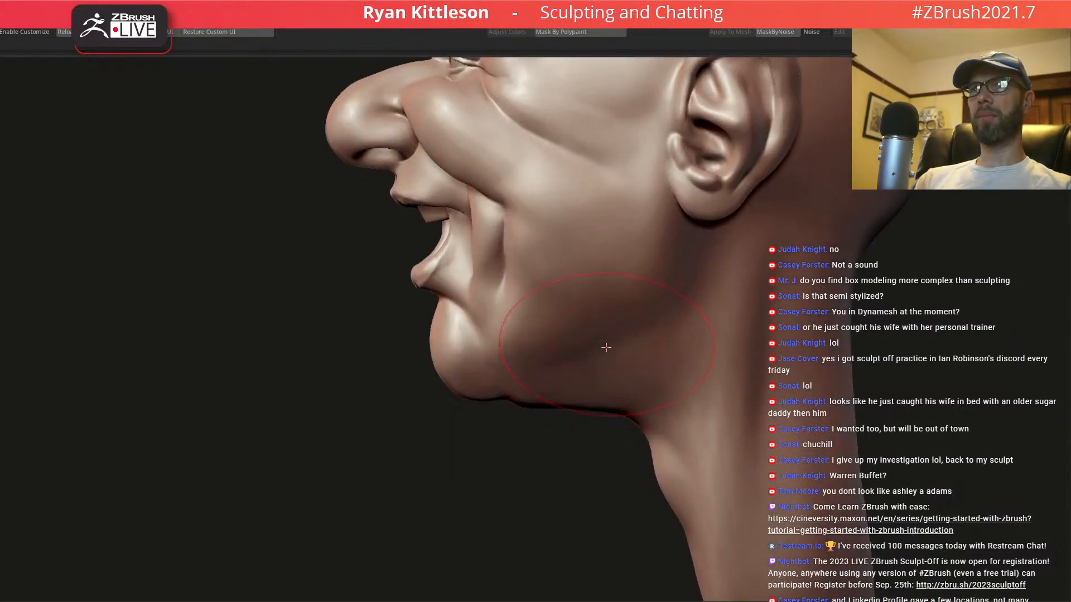
right_drag(583, 342, 575, 321)
mouse_move(526, 375)
mouse_down()
mouse_move(572, 359)
mouse_move(625, 311)
mouse_up()
drag(628, 309, 685, 264)
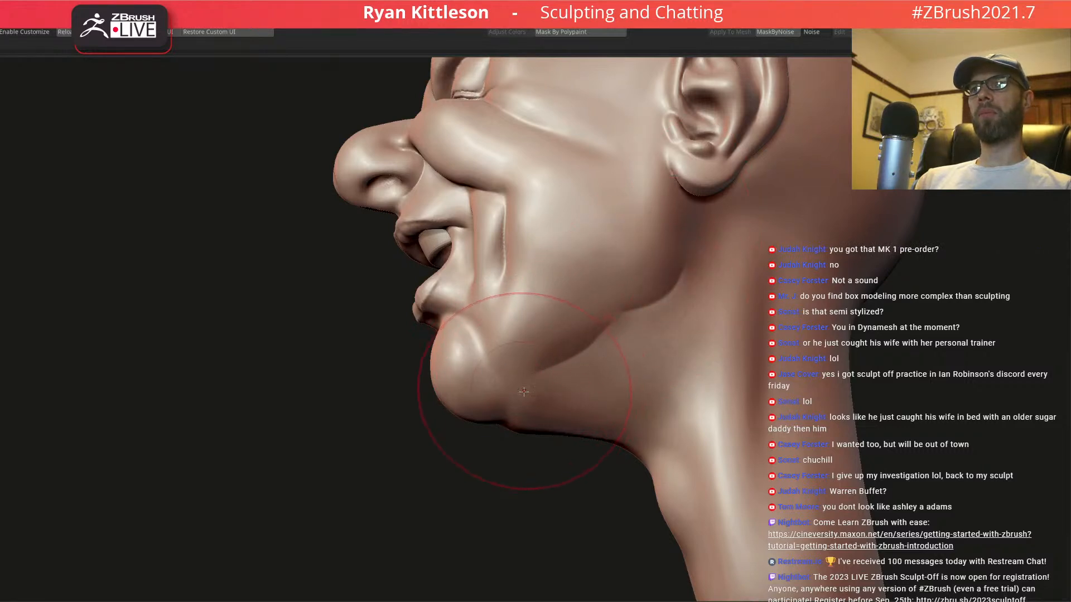
- Soften the area below the jawline and carve the junction of throat and jaw up toward the ear
key(space)
mouse_move(549, 431)
mouse_down()
mouse_move(573, 442)
mouse_move(608, 431)
mouse_up()
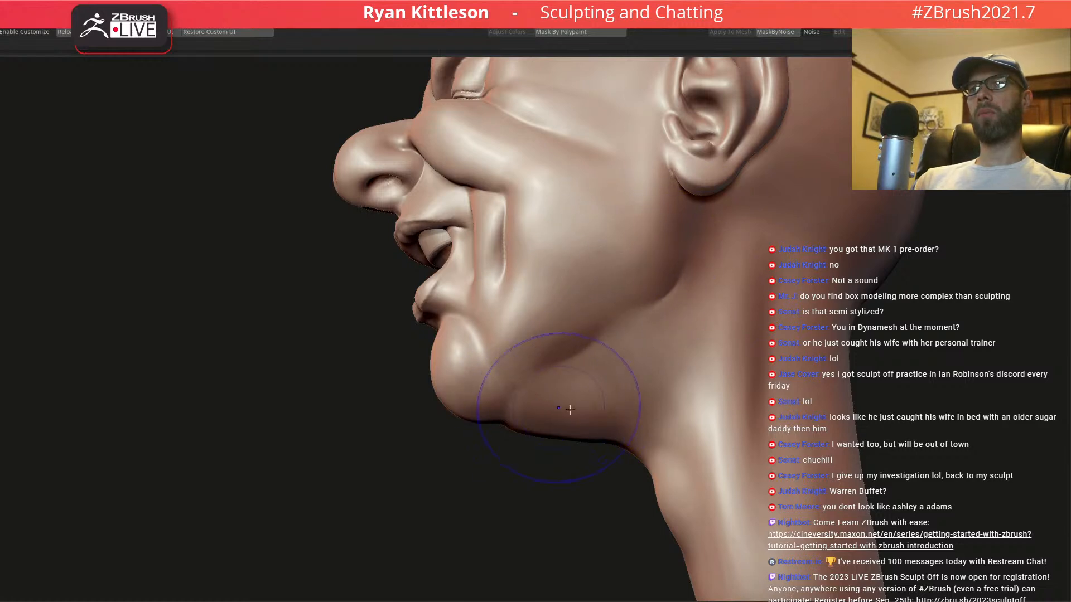
key(space)
drag(621, 427, 631, 420)
right_drag(631, 413, 656, 395)
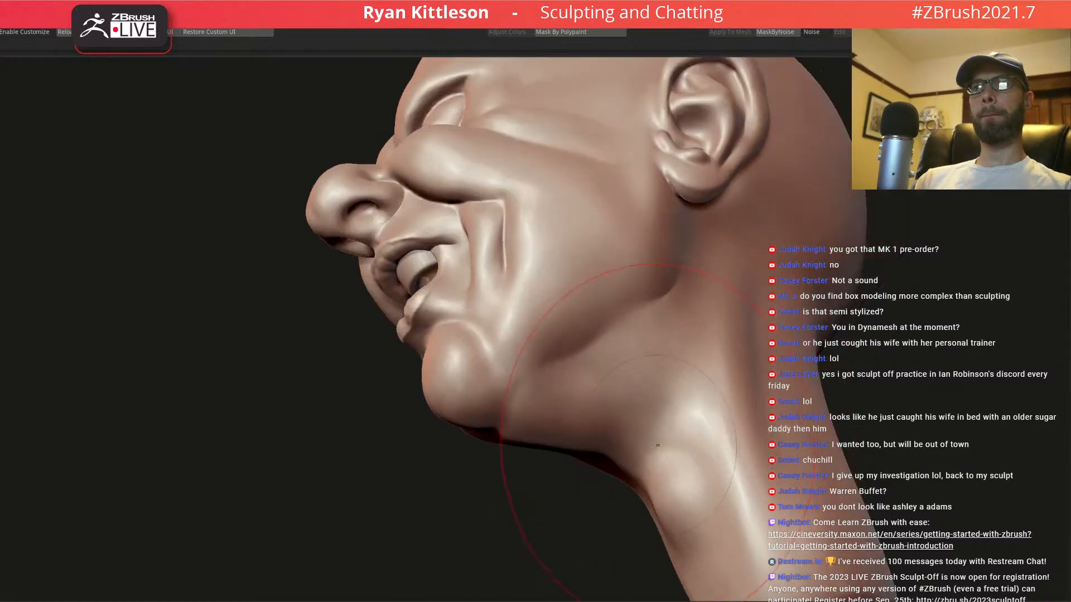
drag(616, 464, 676, 343)
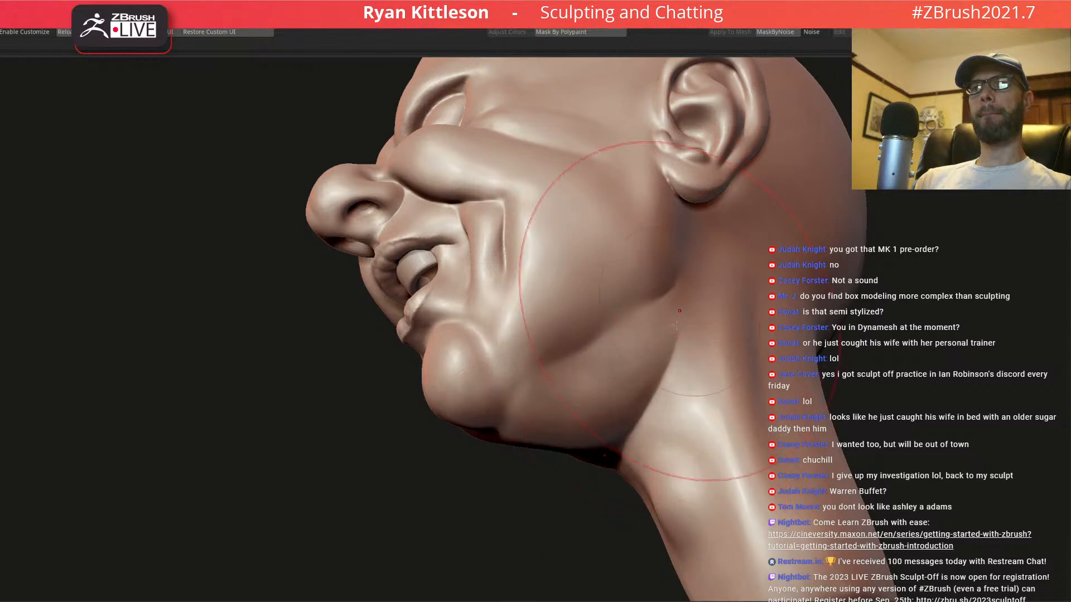
- Refine the jaw surface behind the chin and the hollow along the jawline, working from below
right_drag(610, 365, 571, 374)
right_drag(508, 457, 506, 426)
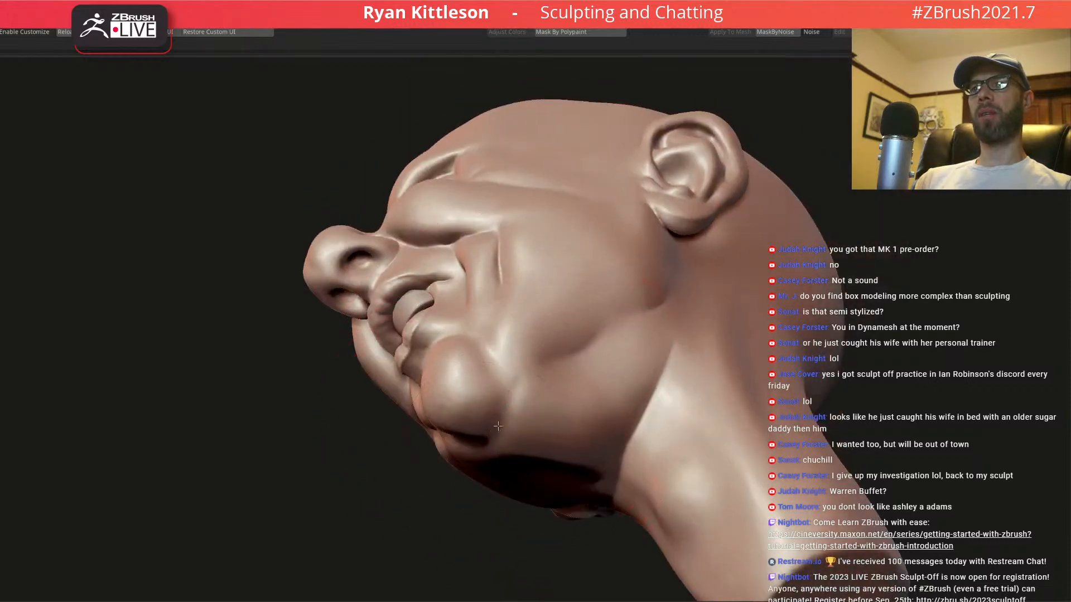
right_drag(519, 391, 523, 402)
key(space)
key(space)
mouse_move(518, 398)
mouse_down()
mouse_move(503, 398)
mouse_move(491, 353)
mouse_move(512, 352)
mouse_move(516, 338)
mouse_up()
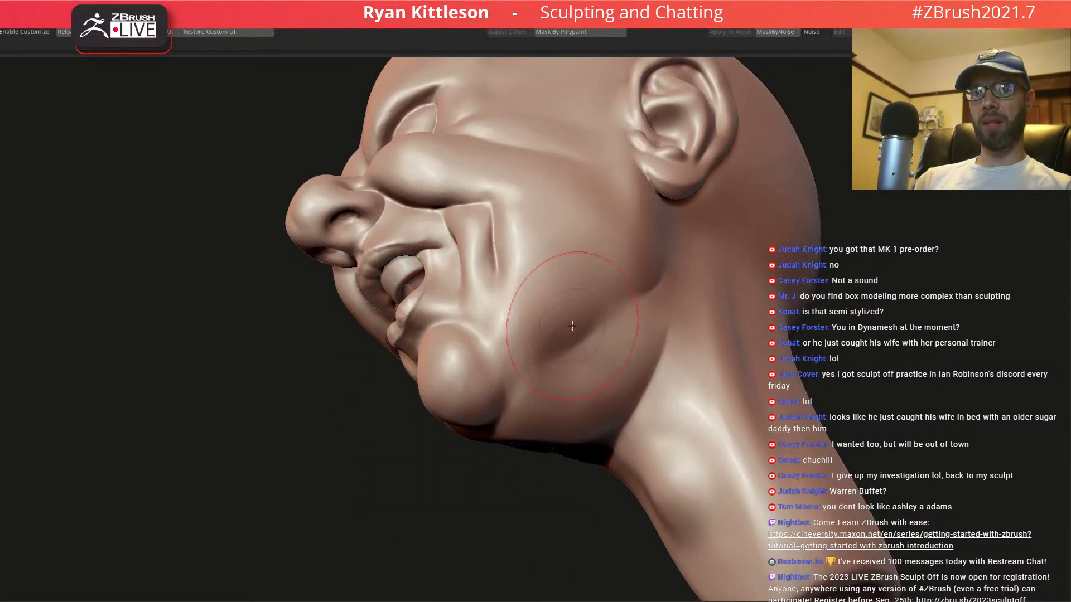
mouse_move(562, 330)
ctrl+right_down()
mouse_move(561, 290)
mouse_move(548, 292)
ctrl+right_up()
ctrl+right_drag(547, 291, 546, 300)
drag(555, 285, 551, 267)
- Examine the head from the front, three-quarter and profile views, checking the cheeks, jawline and temples
right_drag(551, 267, 579, 256)
alt+right_drag(505, 257, 561, 376)
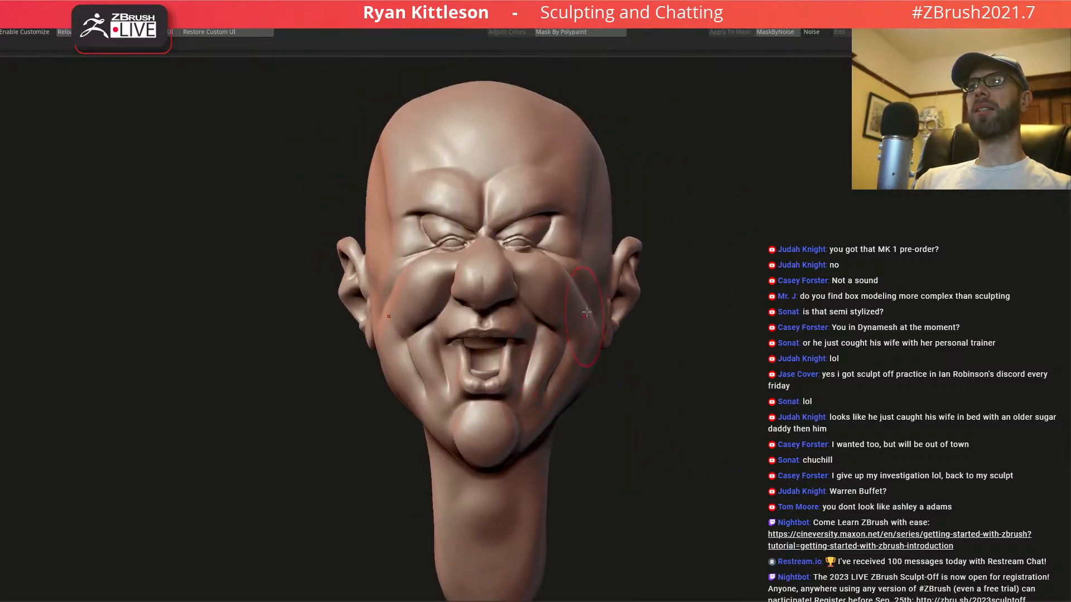
alt+right_drag(591, 300, 580, 332)
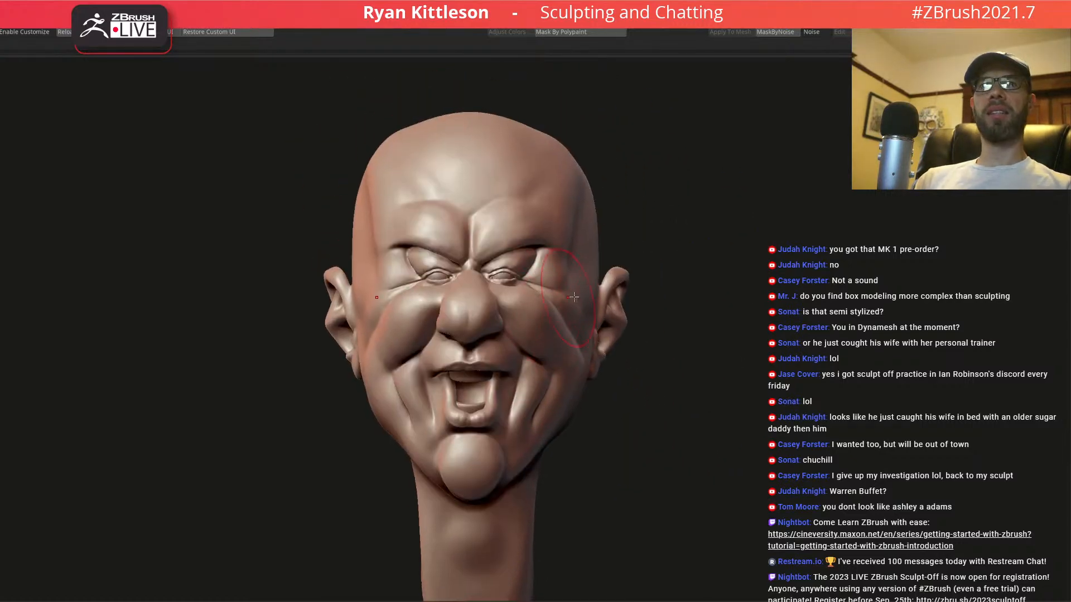
ctrl+right_drag(588, 290, 620, 302)
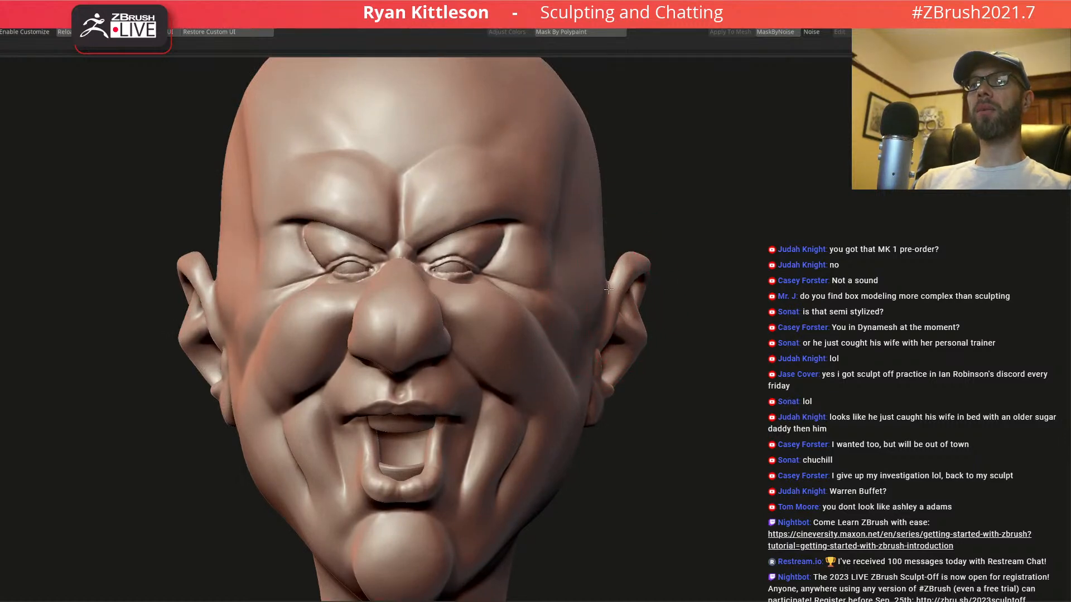
mouse_move(599, 297)
right_down()
mouse_move(569, 296)
mouse_move(602, 302)
mouse_move(541, 337)
right_up()
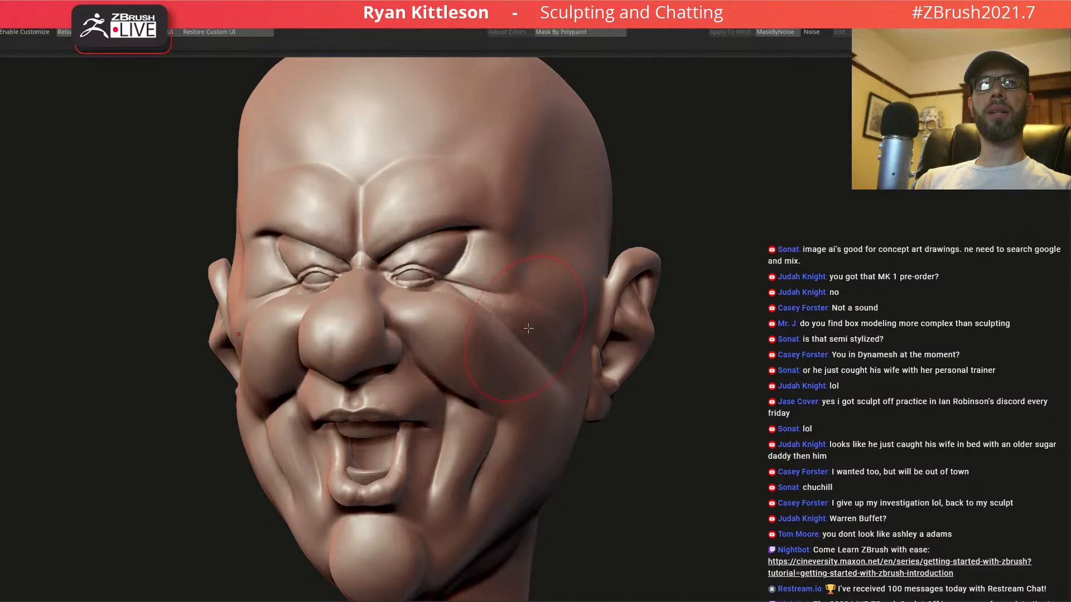
right_drag(647, 318, 521, 311)
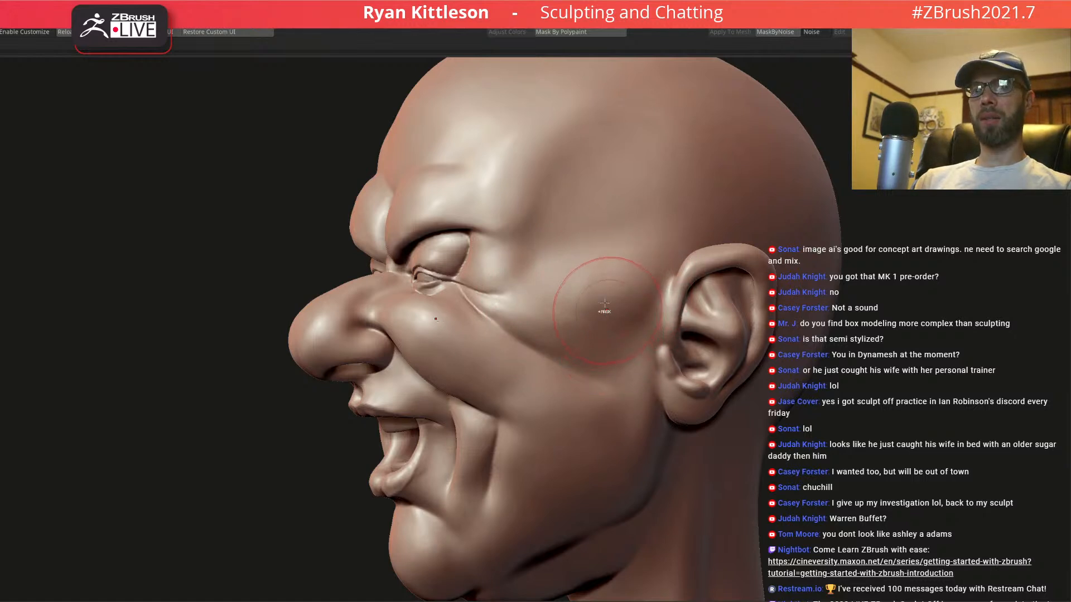
ctrl+right_drag(608, 310, 592, 288)
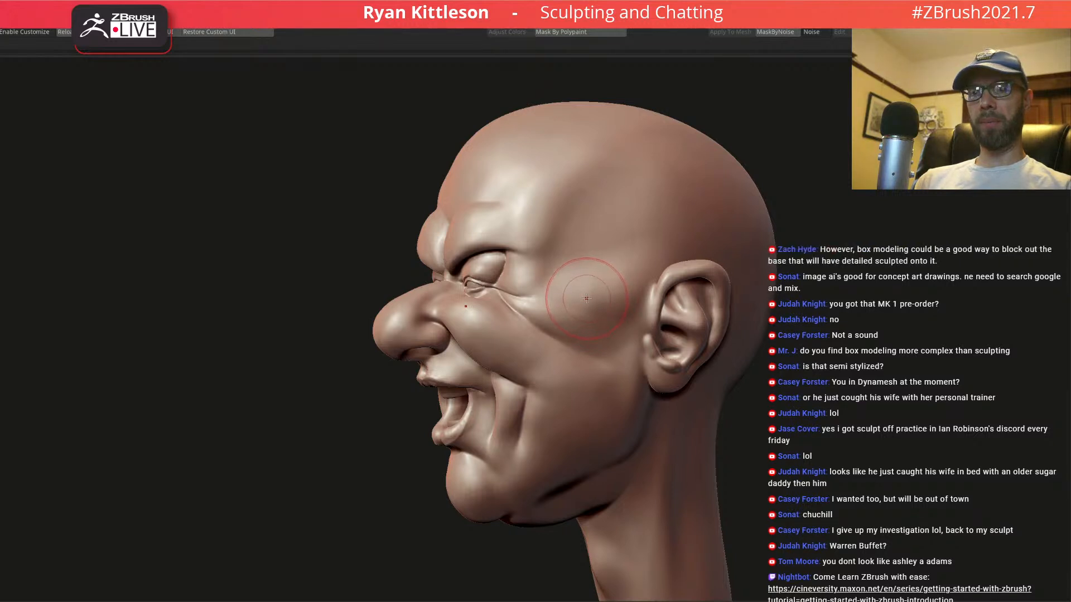
right_drag(578, 296, 598, 298)
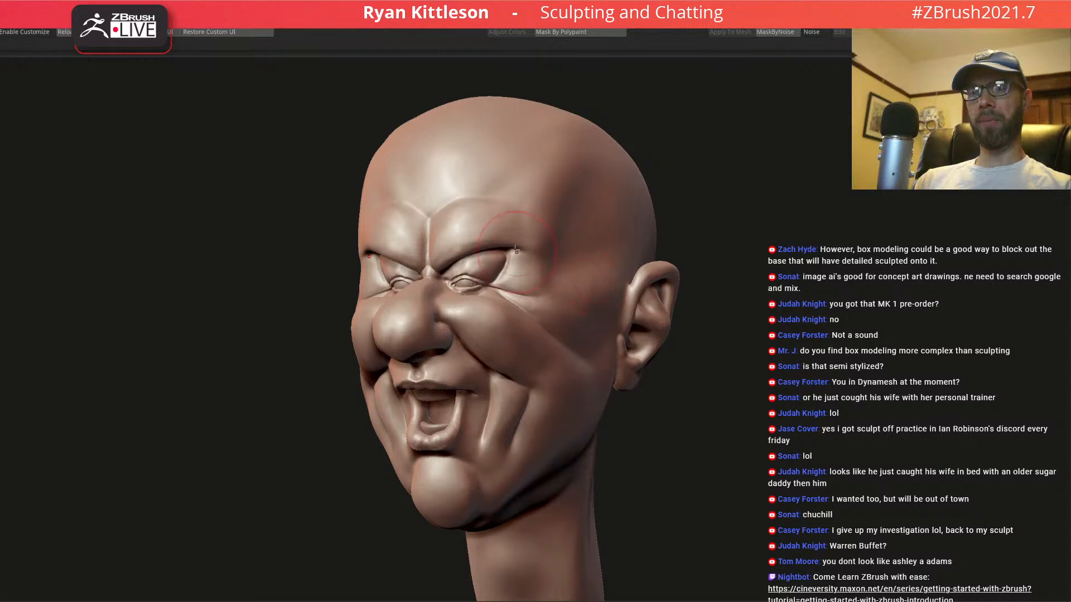
- Smooth the outer end of the cheek fold where it fades across the side of the face toward the ear
right_drag(516, 252, 544, 250)
mouse_move(441, 300)
alt+right_down()
mouse_move(560, 292)
mouse_move(514, 314)
mouse_move(547, 316)
mouse_move(607, 305)
mouse_move(568, 293)
alt+right_up()
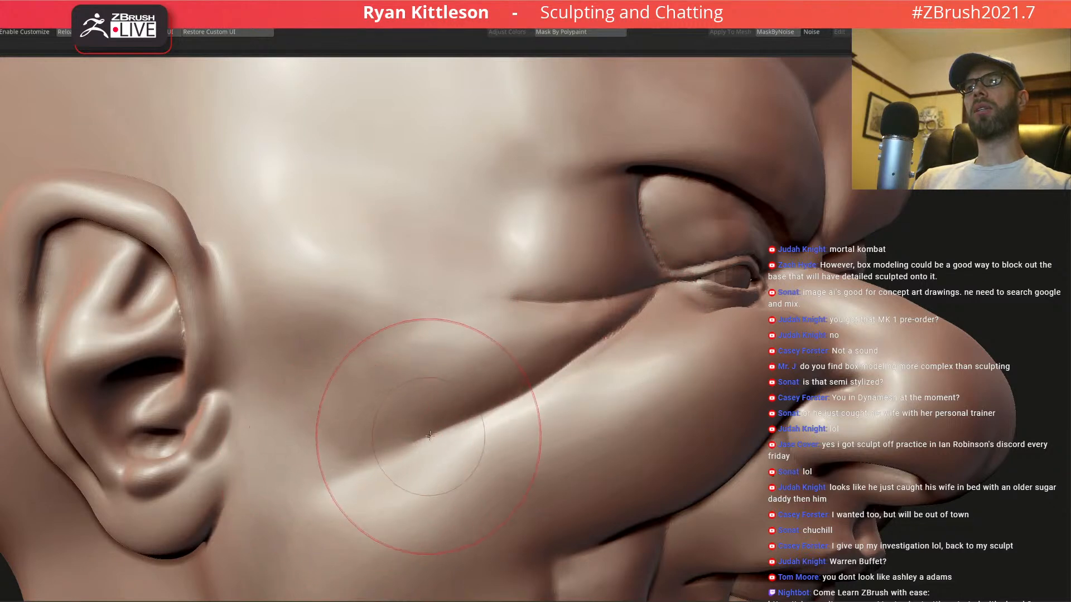
shift+drag(410, 422, 400, 383)
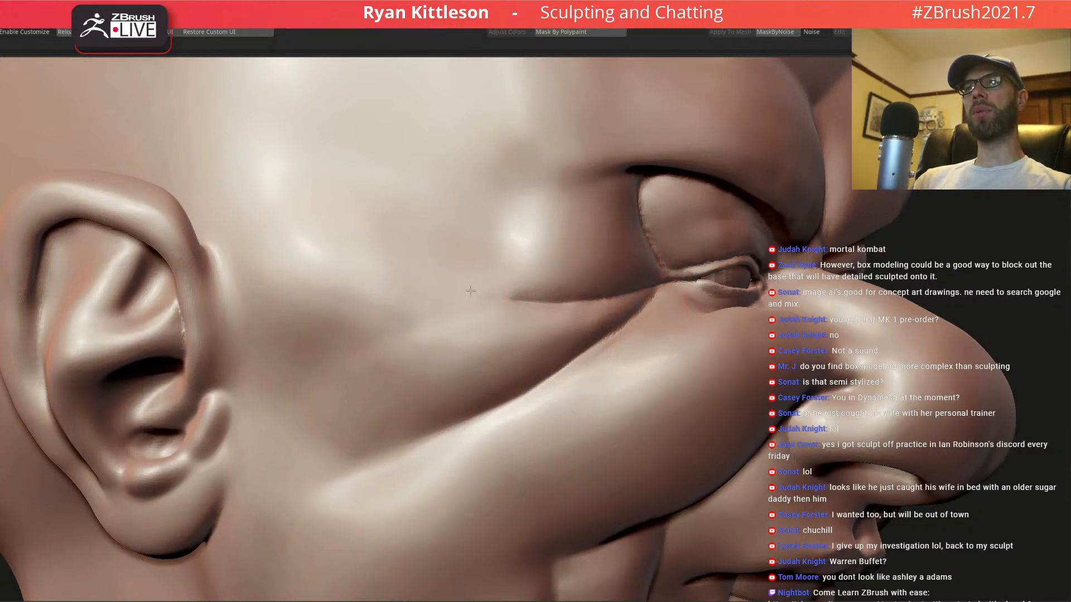
key(f)
drag(340, 210, 511, 246)
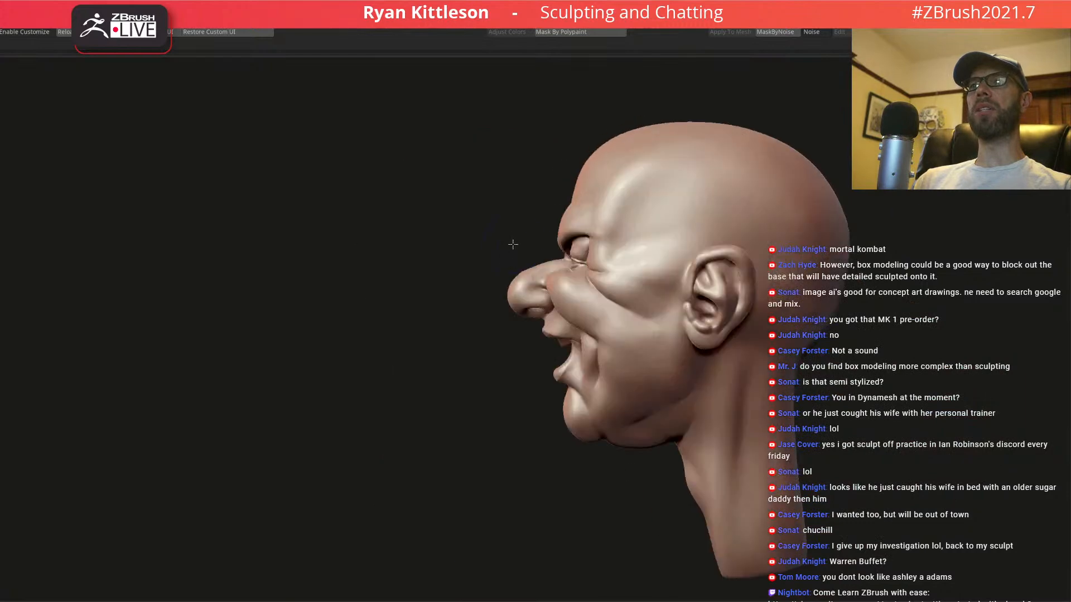
- Examine the temple, brow and outer eye creases from three-quarter, profile and front views
ctrl+right_drag(574, 251, 585, 285)
mouse_move(479, 278)
right_down()
mouse_move(575, 279)
mouse_move(563, 237)
mouse_move(575, 304)
right_up()
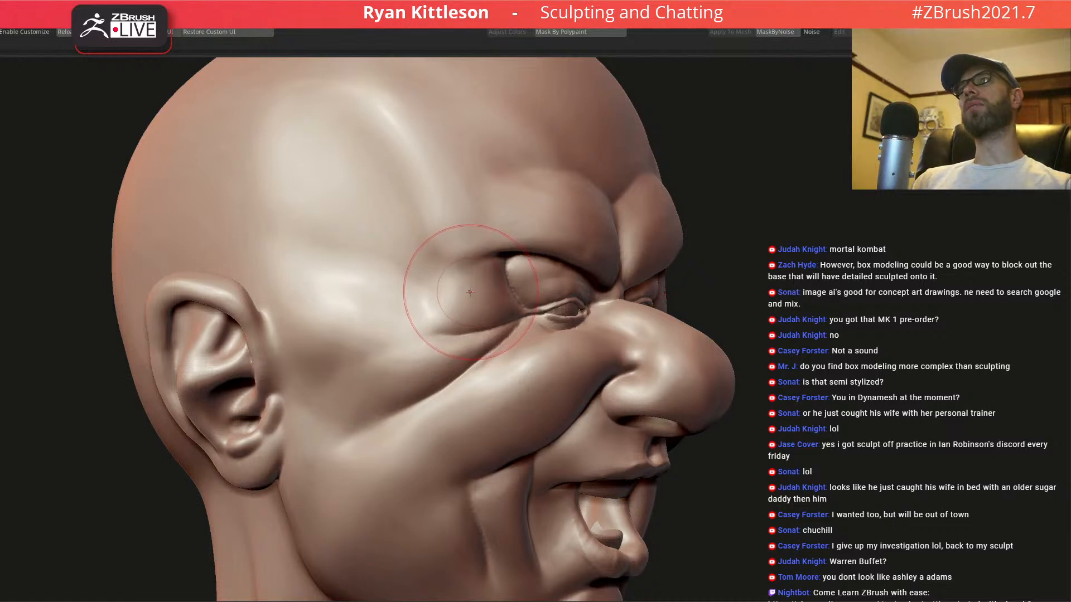
right_drag(358, 299, 323, 251)
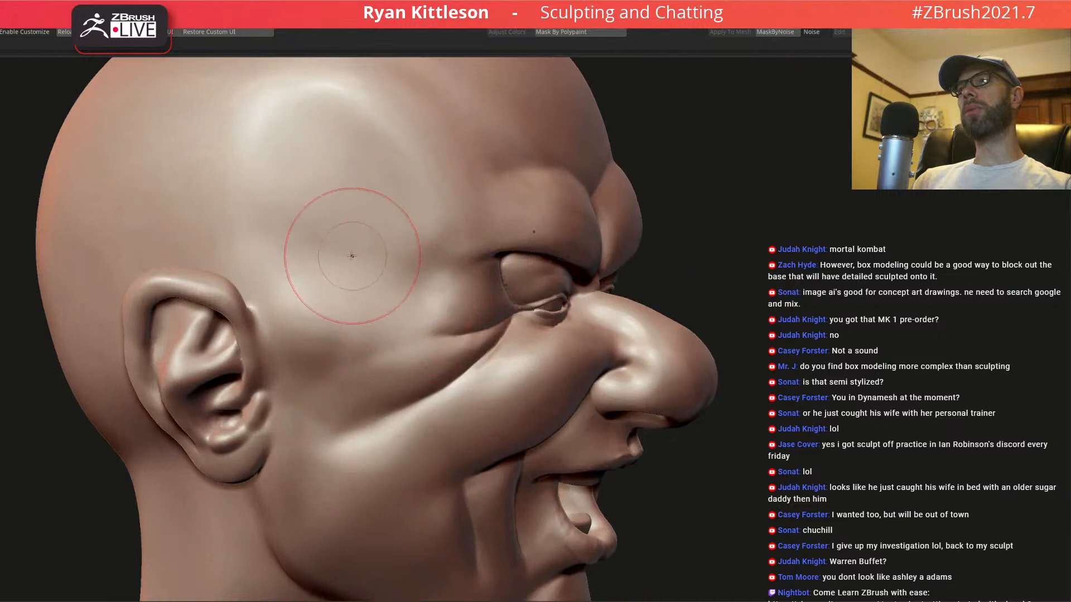
mouse_move(340, 215)
right_down()
mouse_move(354, 251)
mouse_move(328, 256)
right_up()
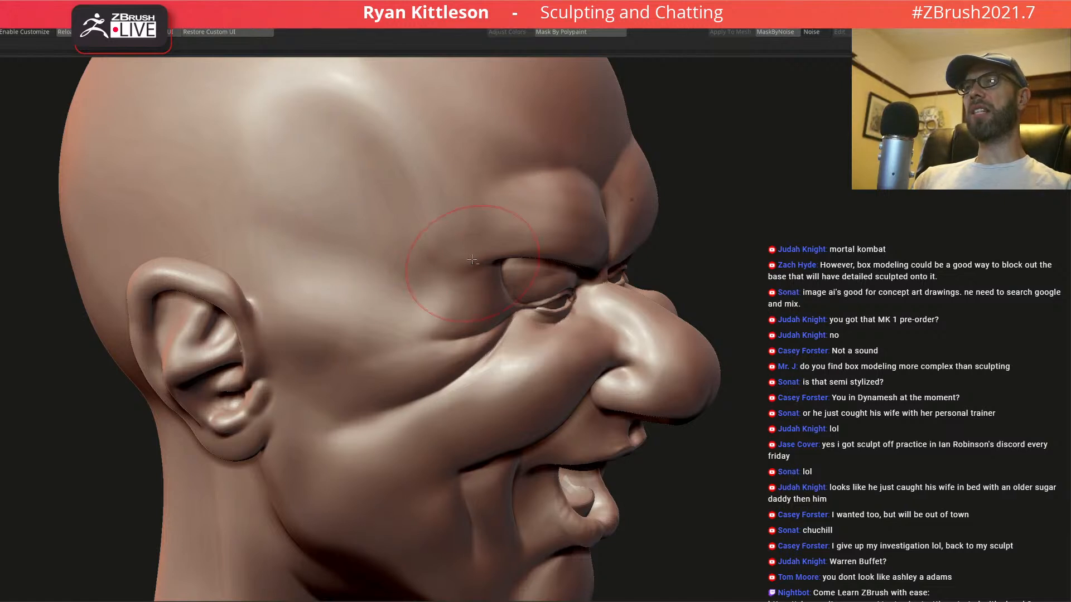
key(f)
right_drag(410, 186, 351, 209)
scroll(488, 239, up, 3)
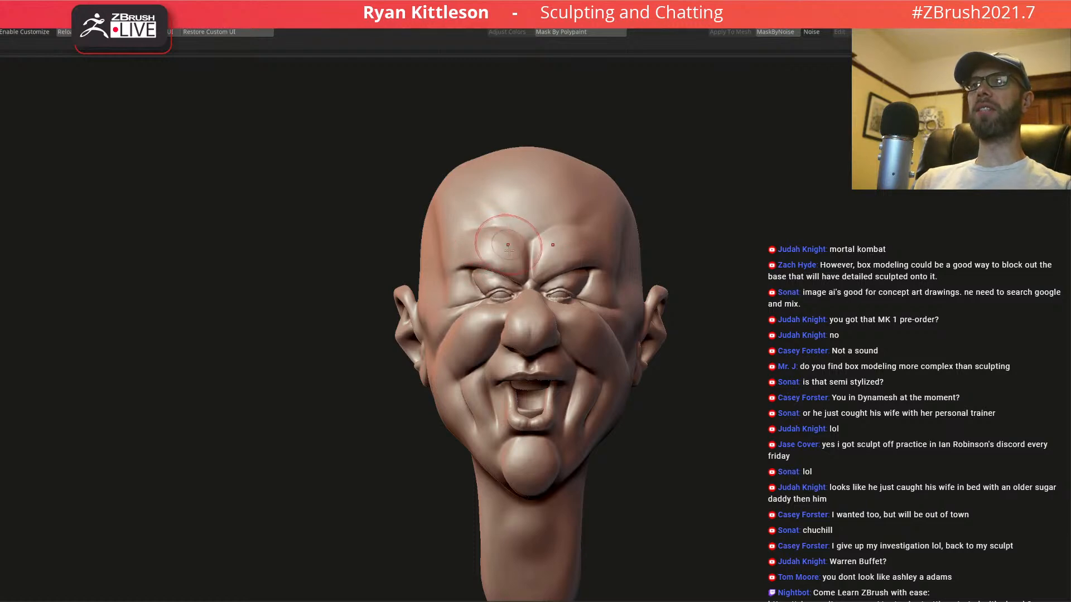
right_drag(460, 284, 510, 335)
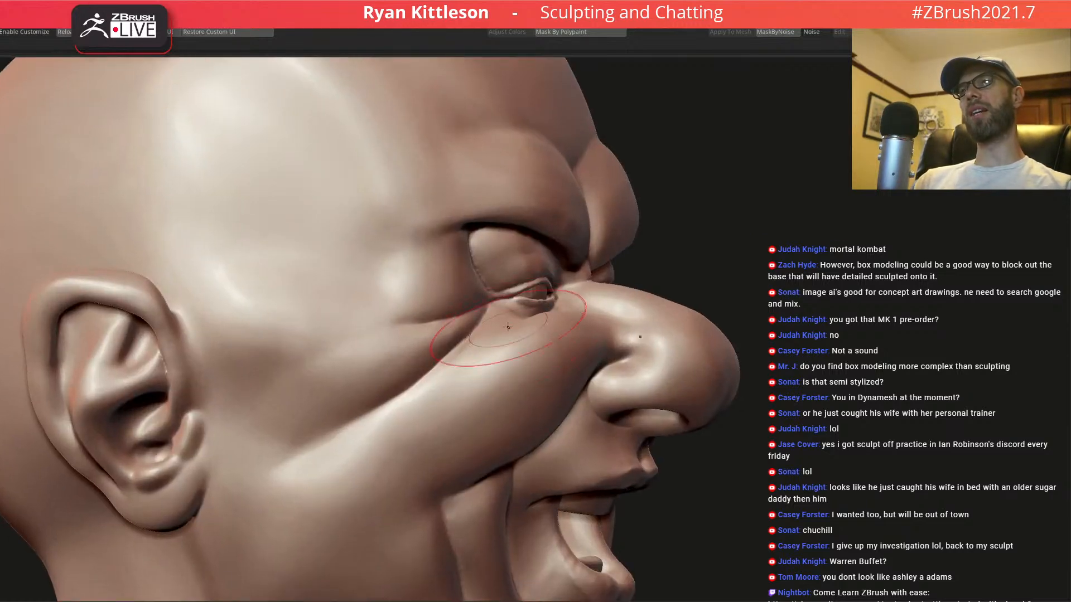
- Extend the crease under the brow outward past the eye's outer corner toward the temple
mouse_move(458, 292)
right_down()
mouse_move(437, 247)
mouse_move(462, 249)
right_up()
key(space)
drag(462, 248, 451, 245)
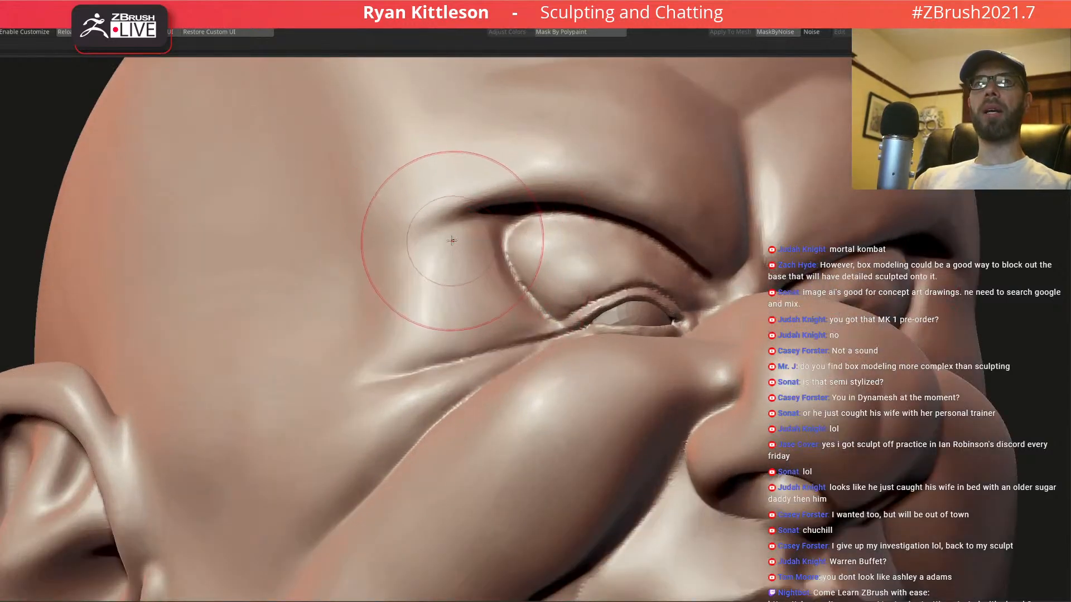
mouse_move(472, 236)
right_down()
mouse_move(502, 226)
mouse_move(490, 203)
mouse_move(525, 220)
right_up()
drag(536, 216, 421, 241)
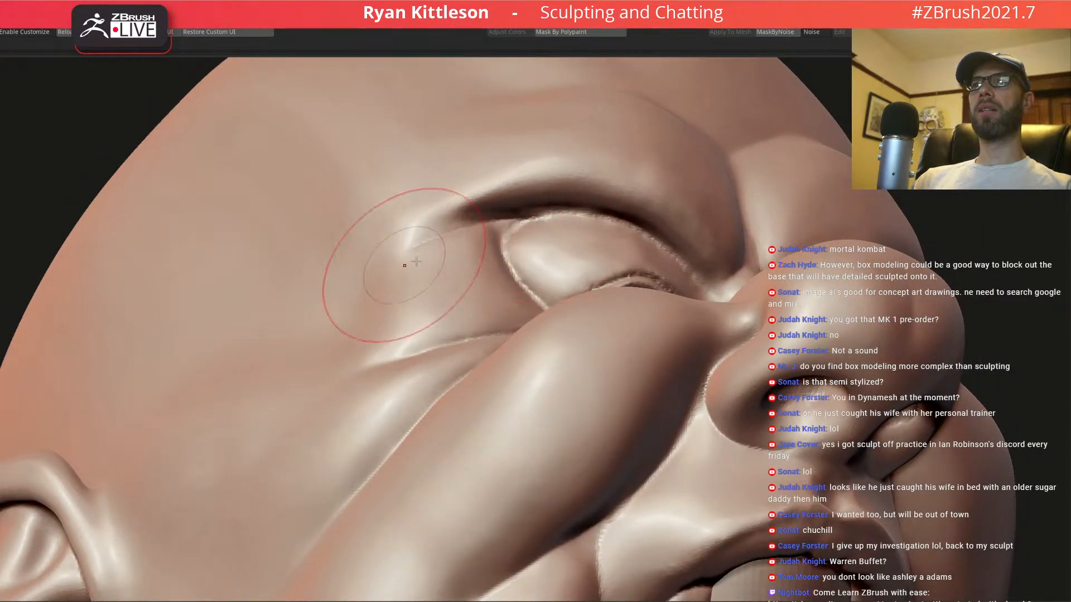
drag(558, 212, 442, 239)
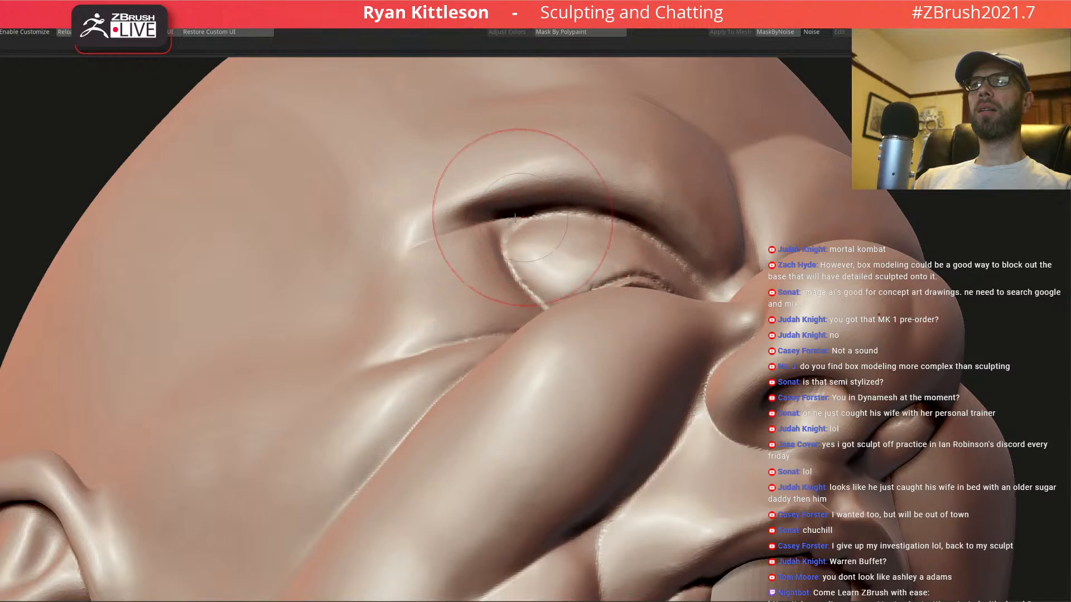
ctrl+right_drag(340, 232, 430, 206)
mouse_move(519, 195)
right_down()
mouse_move(469, 253)
mouse_move(478, 241)
mouse_move(502, 256)
right_up()
alt+right_drag(501, 257, 411, 257)
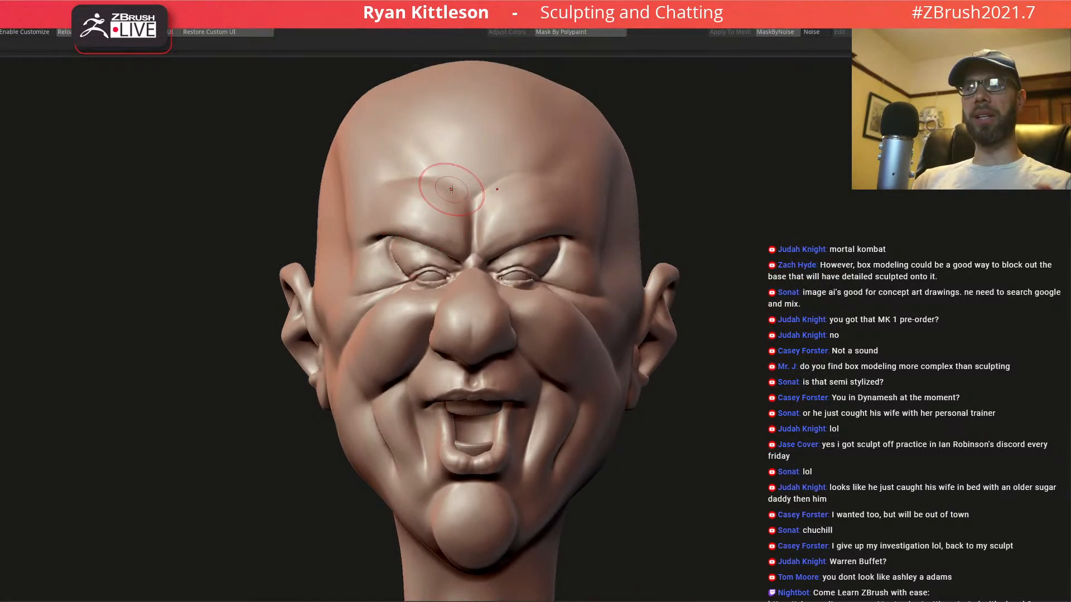
- Deepen the outer end of the crease where the brow overhangs the upper eyelid
right_drag(471, 297, 513, 300)
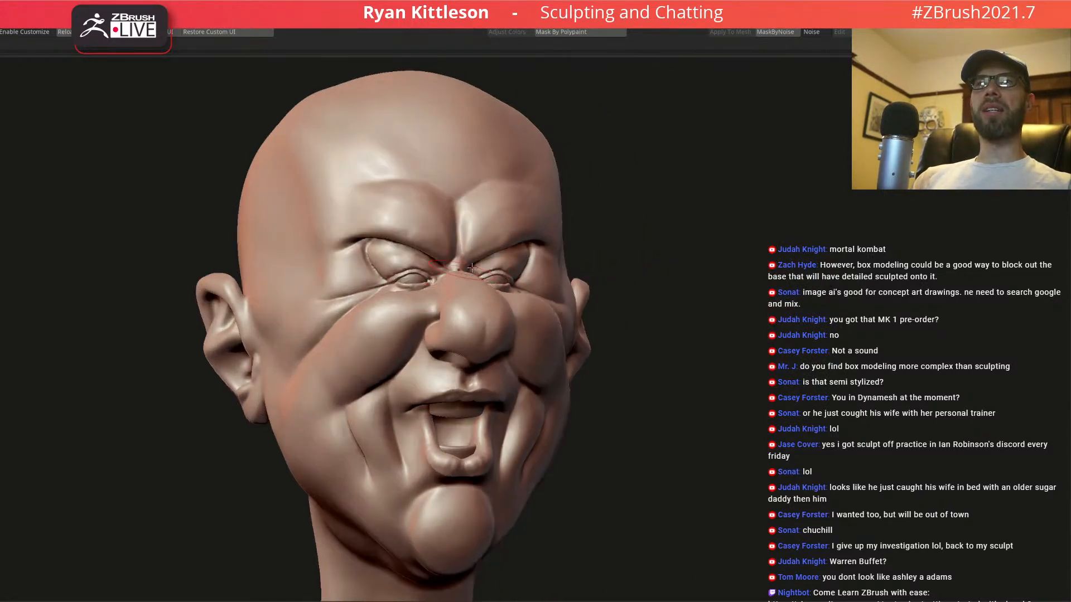
ctrl+right_drag(406, 221, 417, 251)
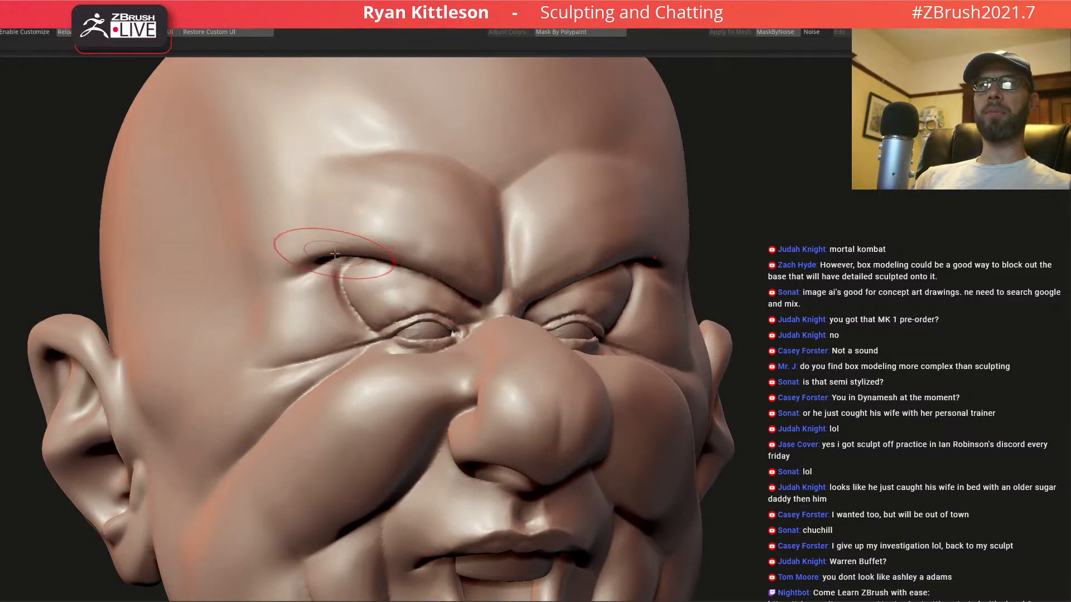
right_drag(334, 254, 339, 254)
mouse_move(339, 255)
mouse_down()
mouse_move(323, 238)
mouse_move(351, 242)
mouse_up()
ctrl+right_drag(368, 245, 387, 279)
right_drag(426, 226, 418, 232)
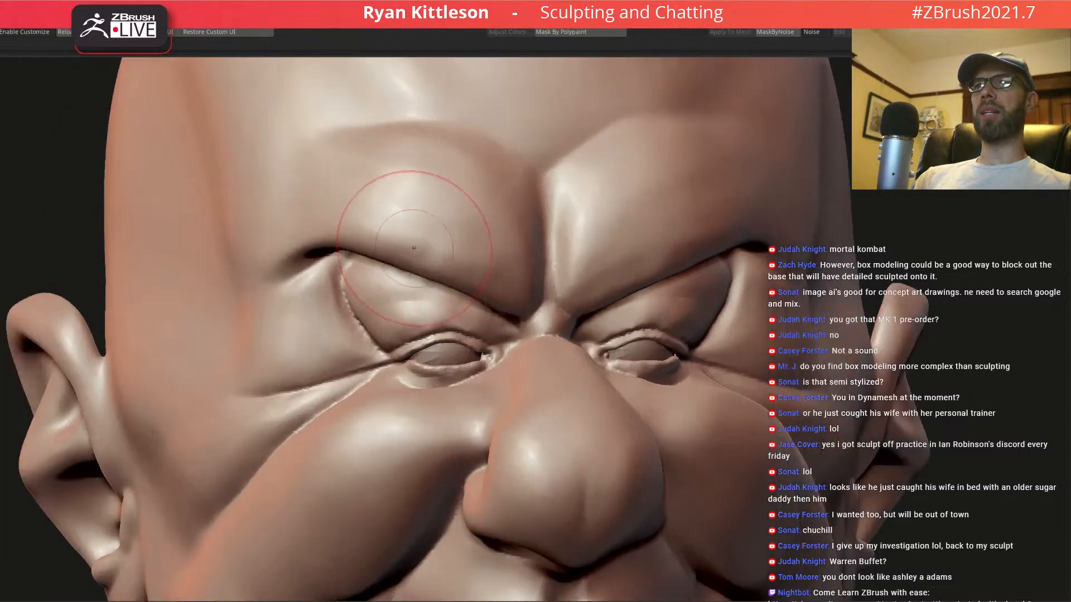
- Refine the lower edge of the brow fold above the eyelid, from its outer end in toward the nose bridge
key(space)
drag(419, 257, 389, 253)
right_drag(438, 244, 426, 244)
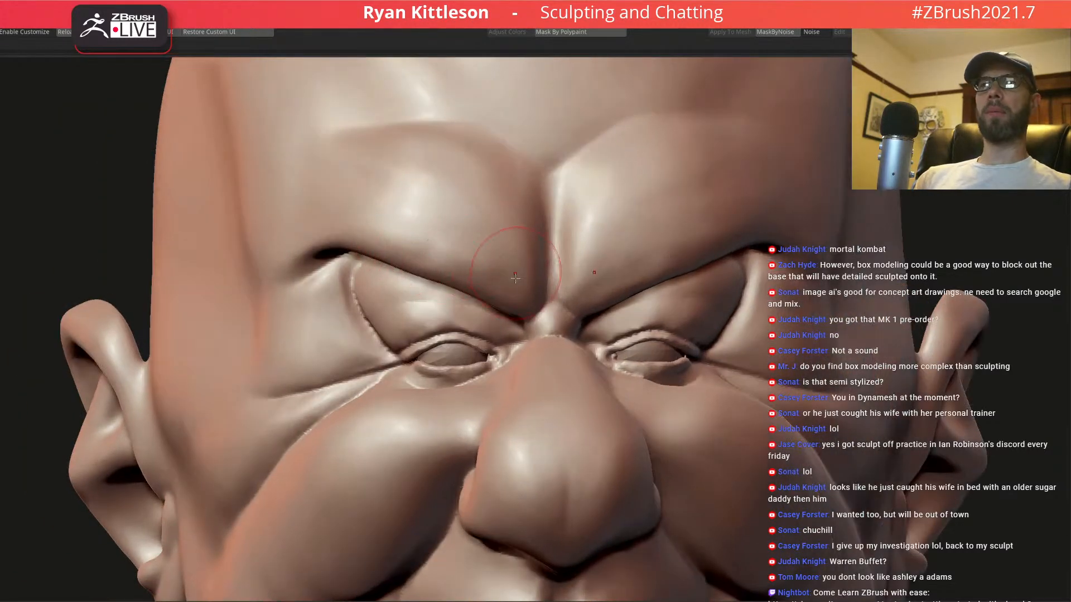
right_drag(503, 311, 512, 298)
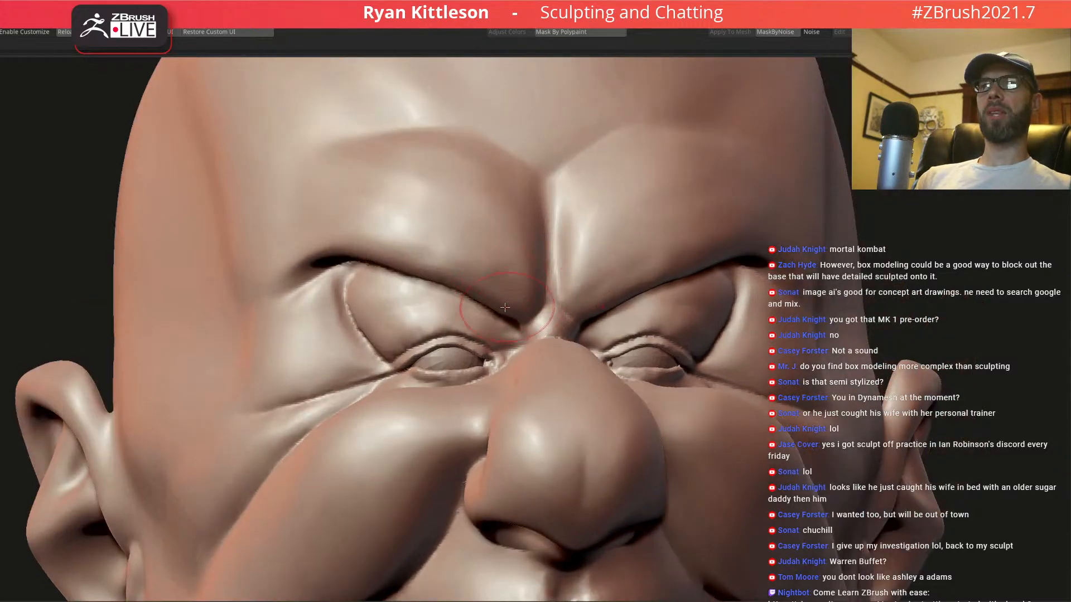
drag(500, 313, 499, 315)
drag(432, 281, 400, 265)
ctrl+right_drag(464, 266, 449, 242)
mouse_move(406, 277)
right_down()
mouse_move(374, 284)
mouse_move(430, 276)
mouse_move(390, 234)
right_up()
right_drag(390, 234, 443, 229)
ctrl+right_drag(489, 258, 530, 258)
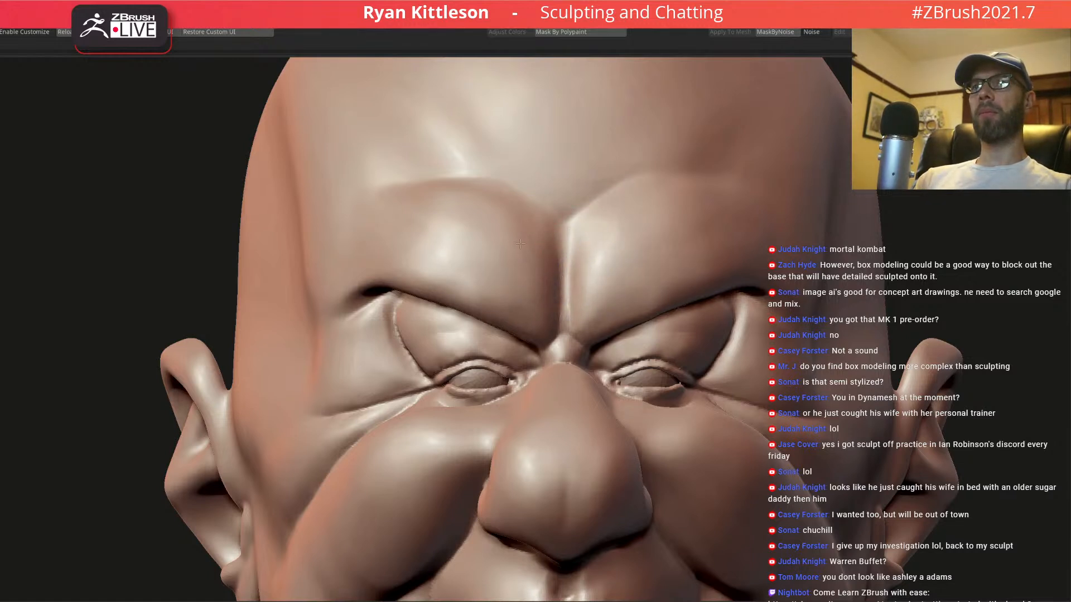
- Refine the upper edge of the brow bulge where it meets the forehead
right_drag(432, 208, 509, 244)
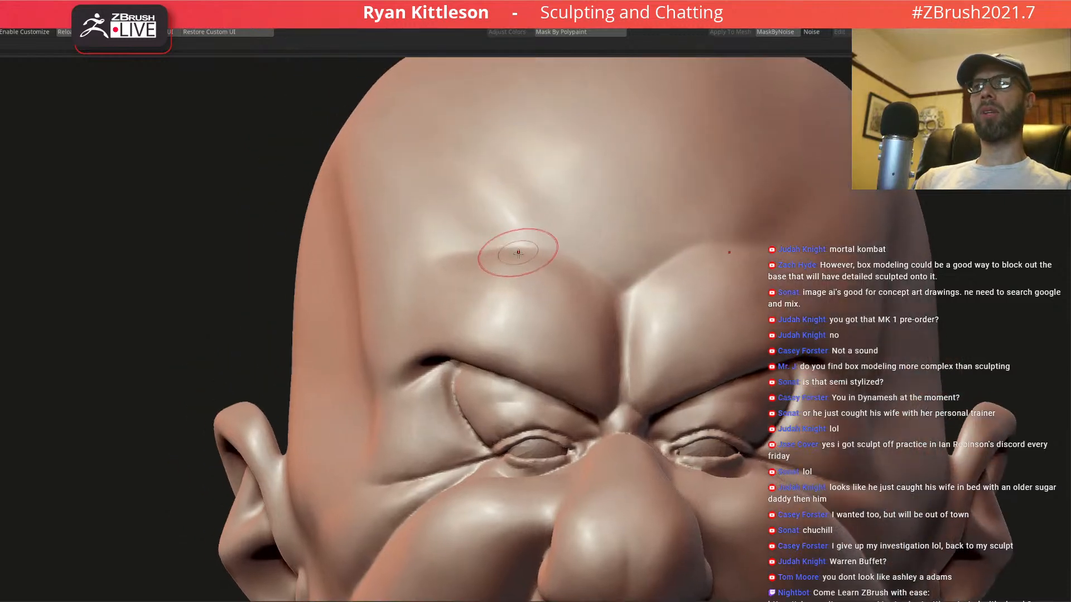
key(space)
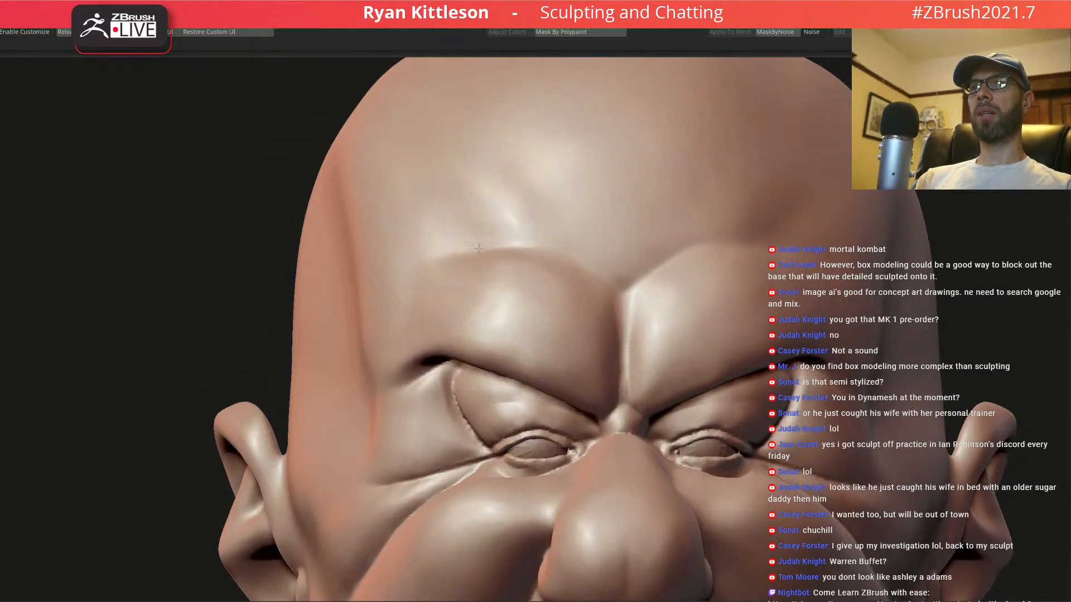
key(f)
mouse_move(411, 204)
right_down()
mouse_move(512, 292)
mouse_move(453, 294)
mouse_move(478, 230)
right_up()
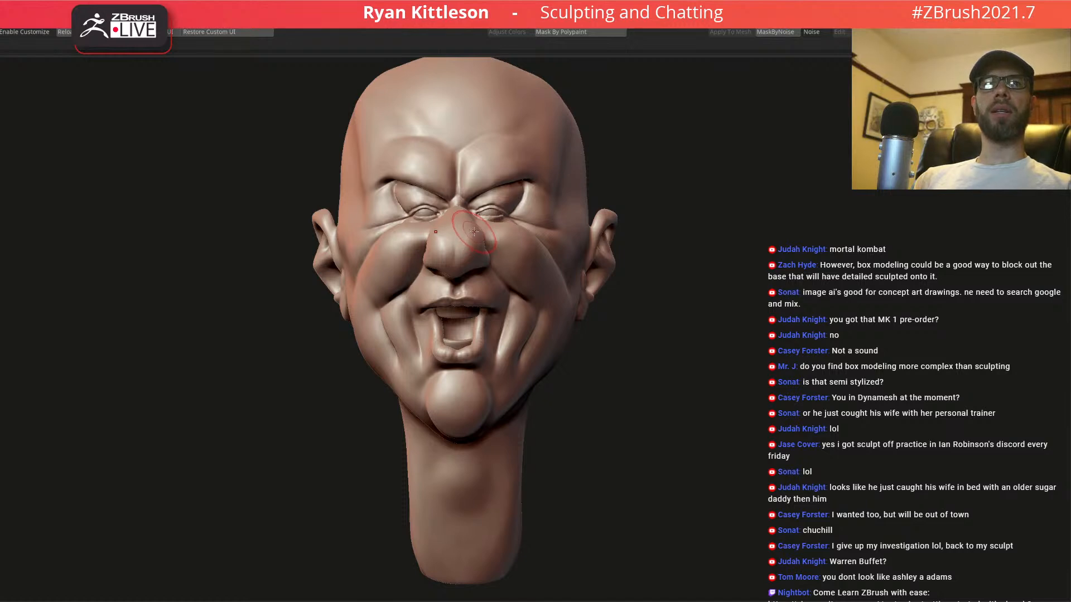
- Compare the whole head with the sculpt pose.png reference drawing and put the drawing away
ctrl+right_drag(524, 271, 491, 240)
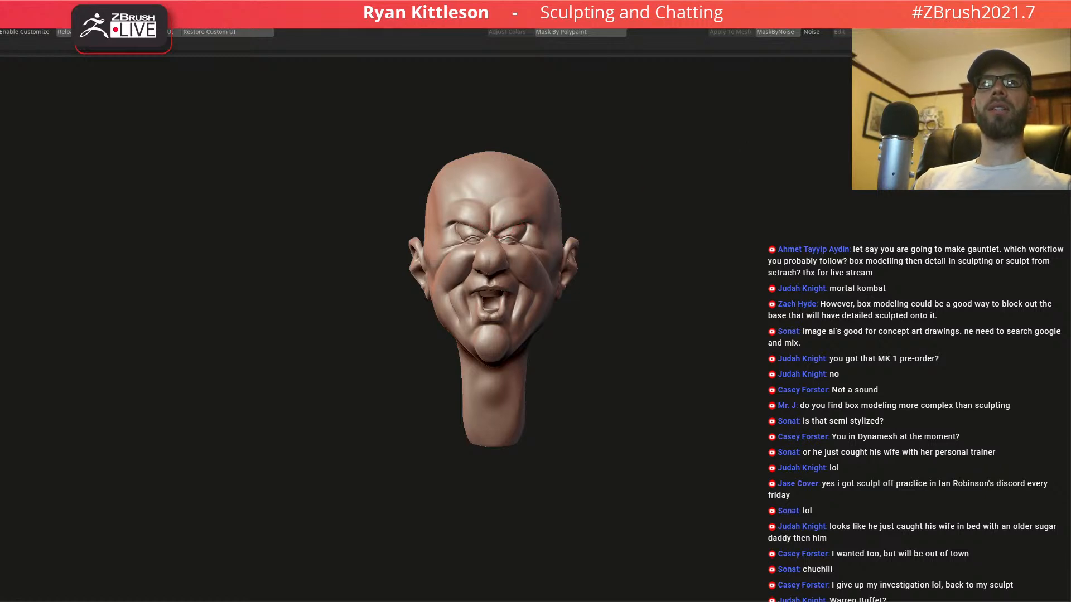
drag(1060, 151, 609, 108)
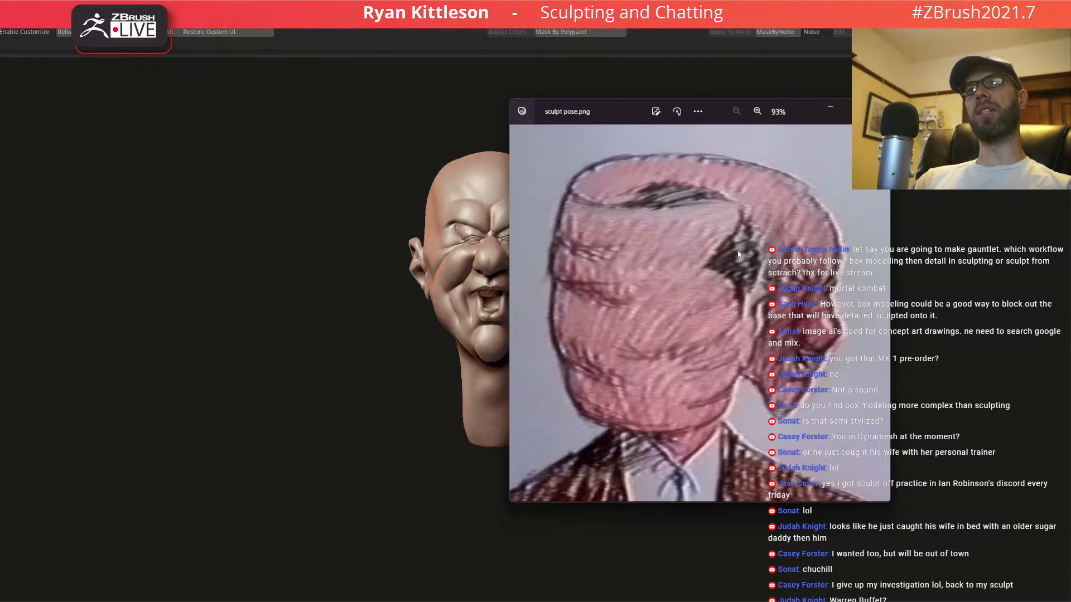
drag(601, 110, 1070, 115)
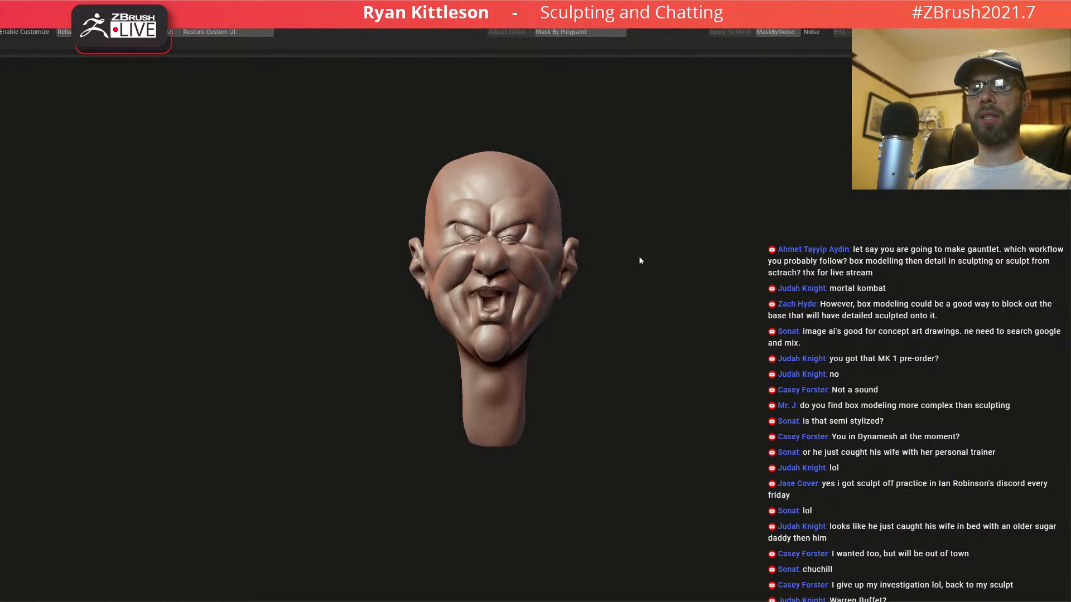
- Adjust the rounded contour at the back of the skull in profile with a large brush
drag(616, 285, 571, 267)
mouse_move(728, 229)
alt+mouse_down()
mouse_move(747, 197)
mouse_move(718, 237)
alt+mouse_up()
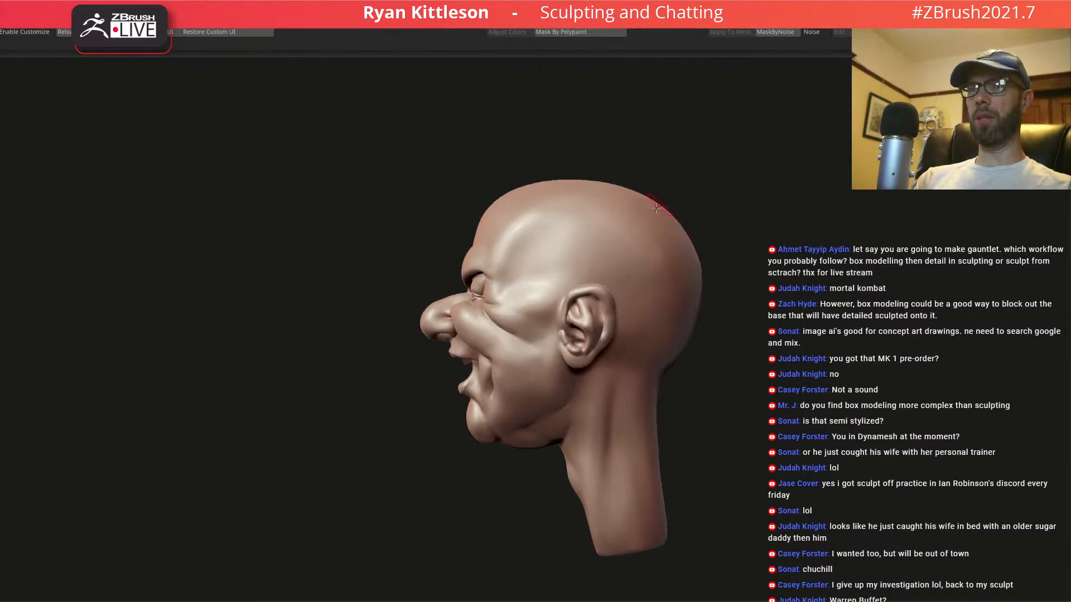
key(space)
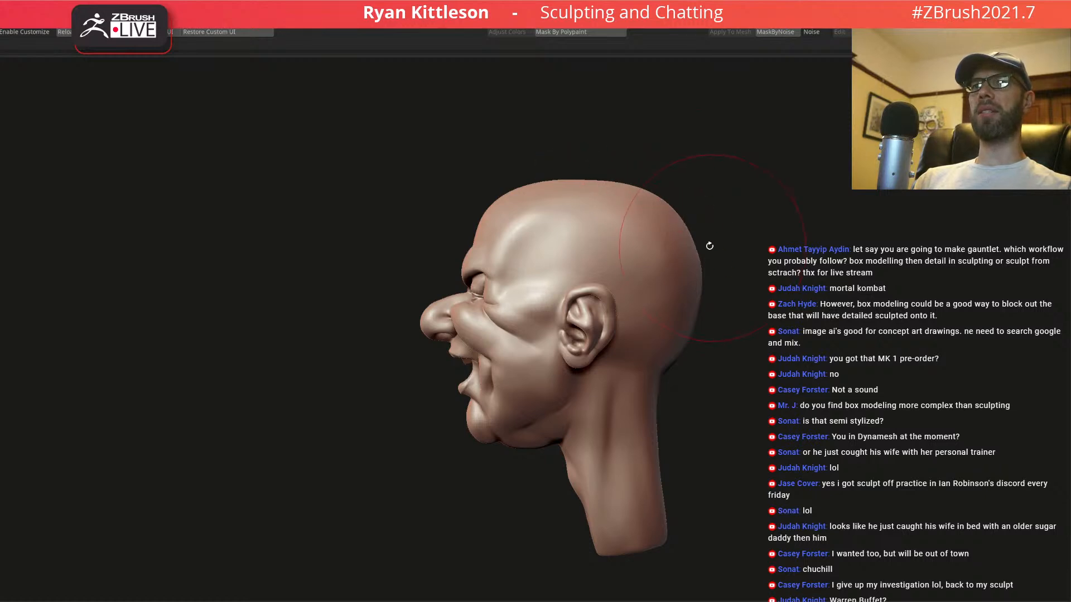
key(space)
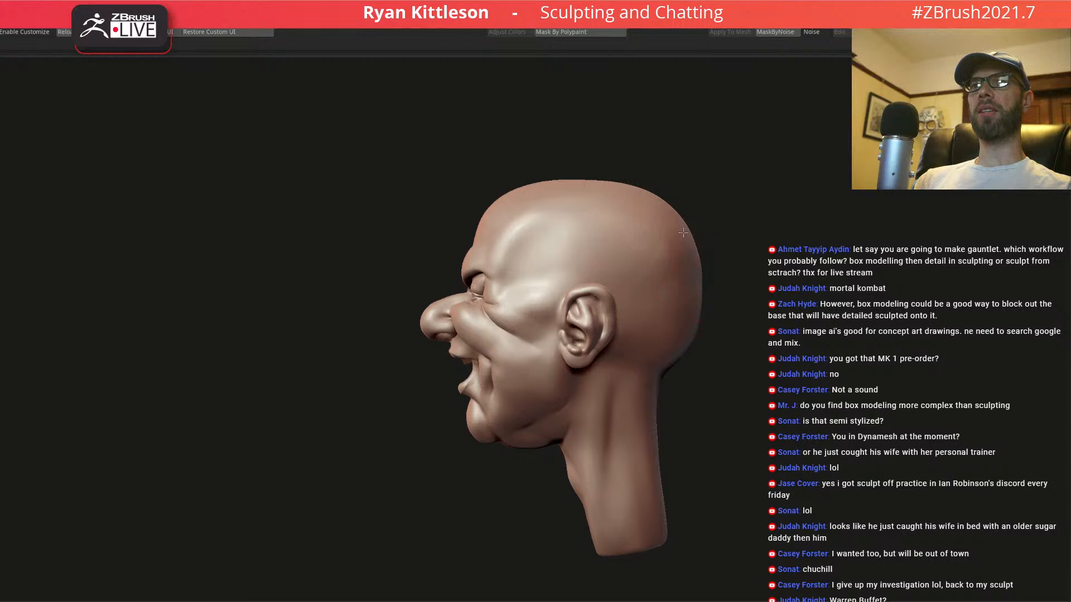
mouse_move(671, 299)
right_down()
mouse_move(624, 296)
mouse_move(678, 279)
right_up()
right_drag(601, 264, 636, 266)
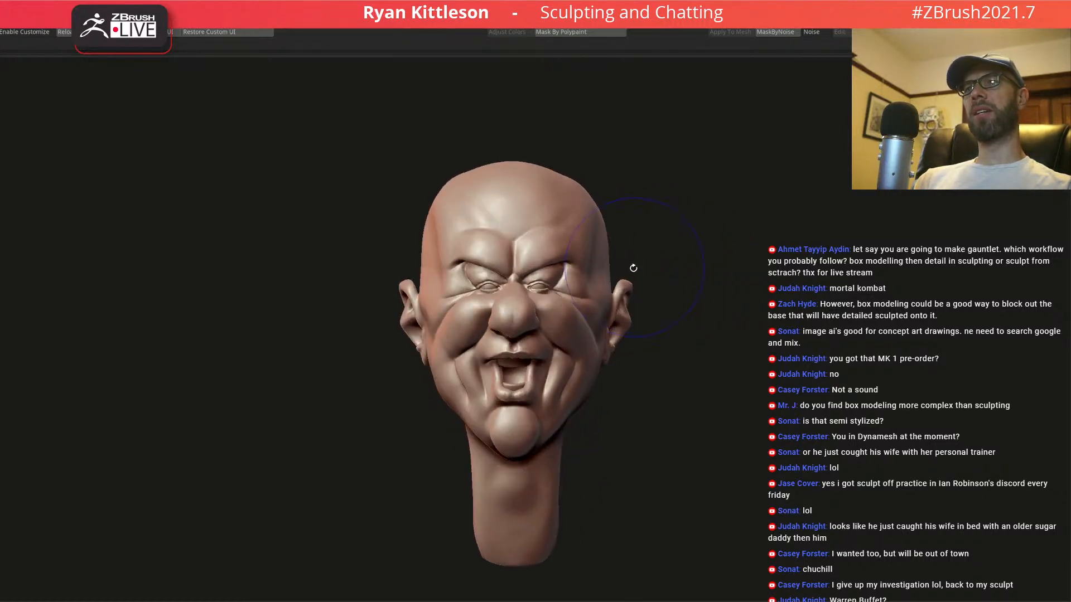
mouse_move(483, 294)
right_down()
mouse_move(533, 296)
mouse_move(476, 300)
right_up()
- Examine the skull, jaw and neck proportions in profile and from the front
alt+right_drag(659, 326, 603, 242)
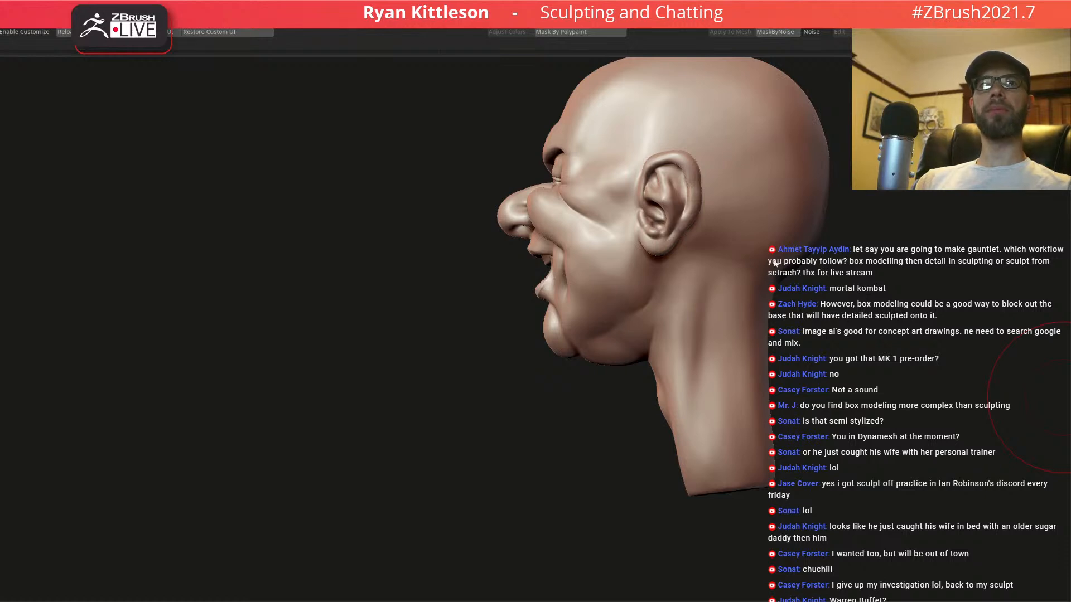
right_drag(711, 271, 679, 306)
key(space)
mouse_move(679, 305)
mouse_down()
mouse_move(636, 287)
mouse_move(661, 267)
mouse_move(651, 285)
mouse_move(631, 256)
mouse_up()
mouse_move(570, 390)
right_down()
mouse_move(583, 360)
mouse_move(612, 423)
right_up()
ctrl+right_drag(589, 354, 621, 303)
mouse_move(539, 338)
alt+right_down()
mouse_move(515, 383)
mouse_move(518, 427)
alt+right_up()
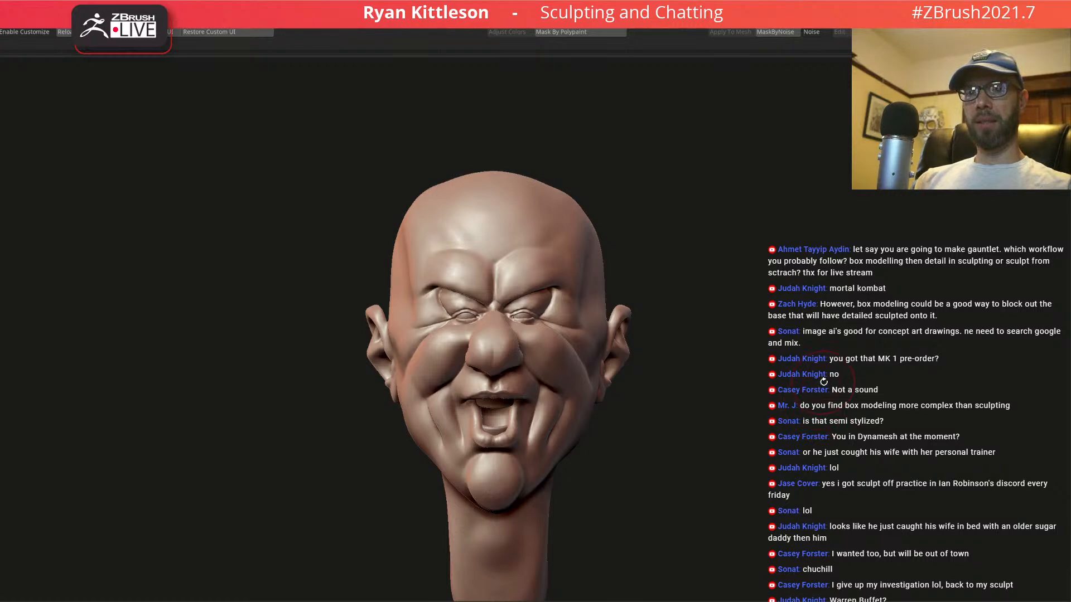
- Place the front.png reference behind the see-through sculpt and align the head's front view with the drawn face
mouse_move(1070, 320)
mouse_down()
mouse_move(649, 173)
mouse_move(439, 136)
mouse_up()
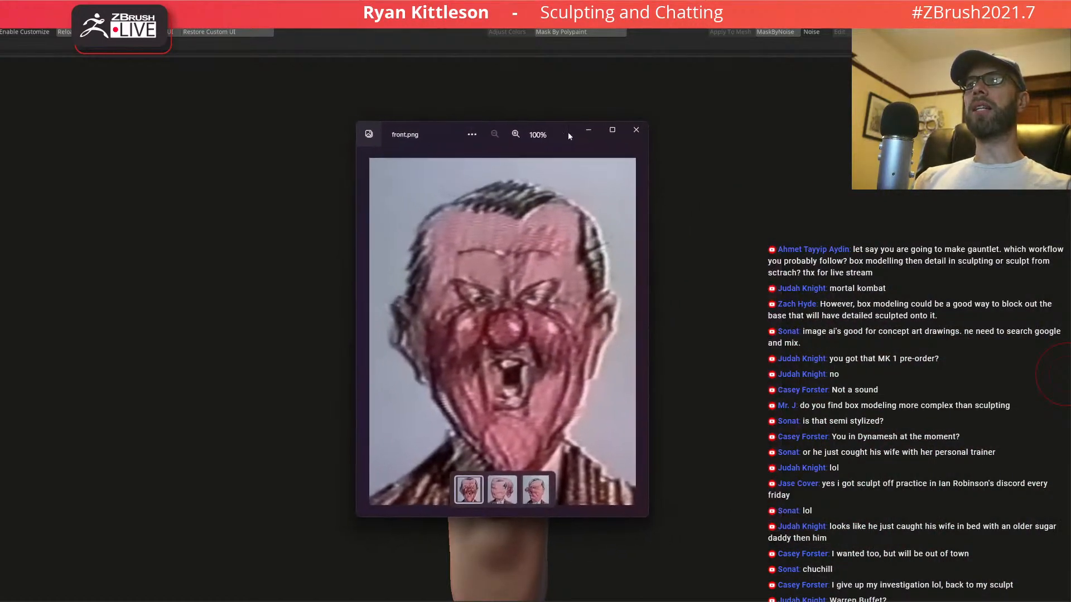
click(742, 261)
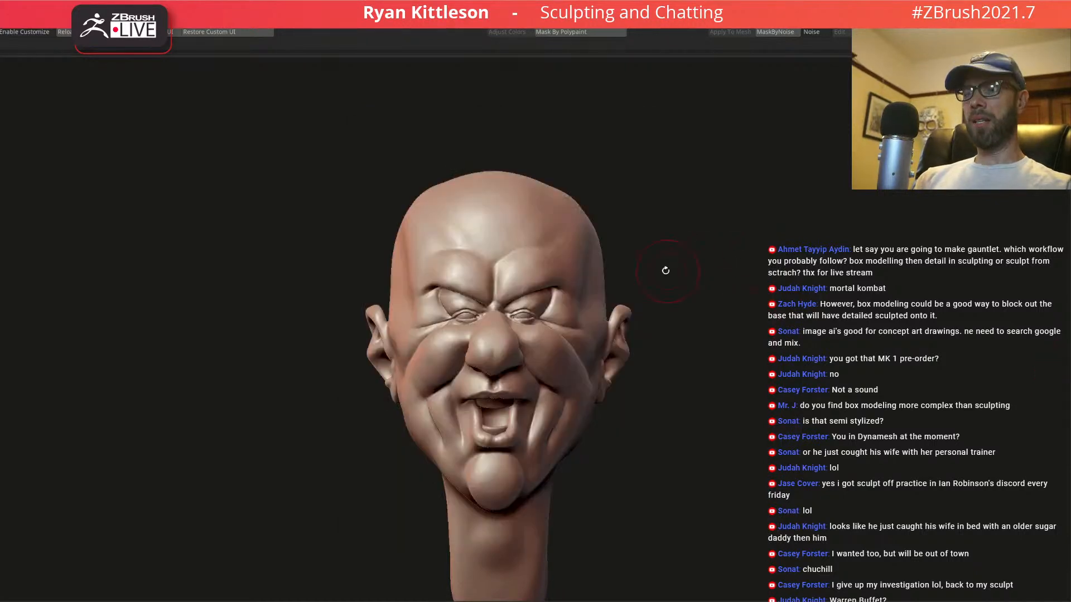
key(alt+Tab)
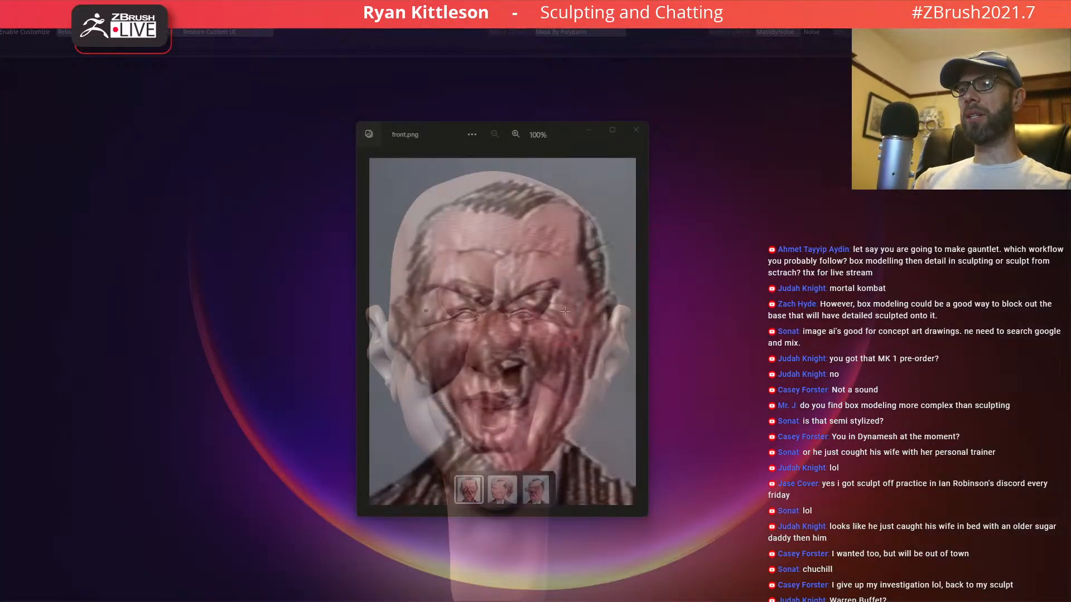
alt+right_drag(583, 346, 397, 304)
drag(397, 305, 406, 307)
alt+right_drag(491, 315, 687, 301)
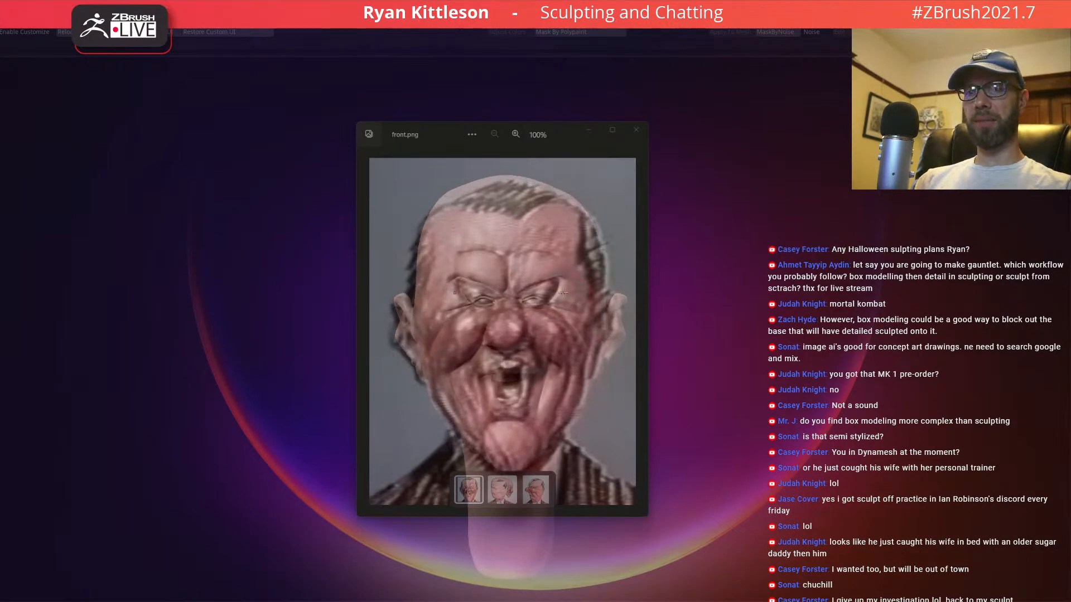
alt+right_drag(557, 282, 583, 291)
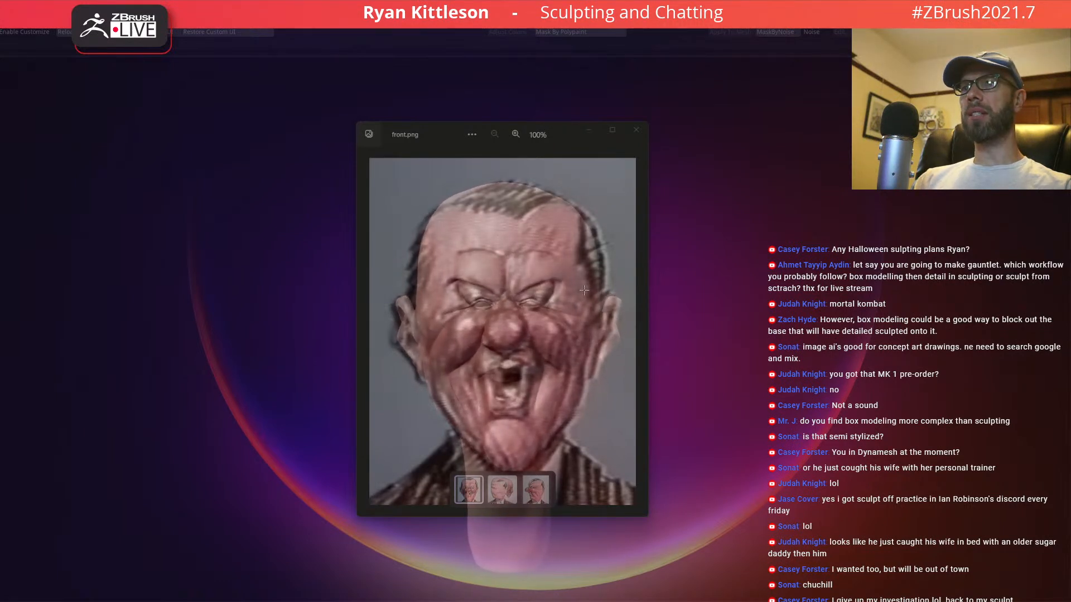
- Fine-tune the see-through head's alignment with the front.png drawing and compare the facial proportions
alt+right_drag(589, 287, 585, 287)
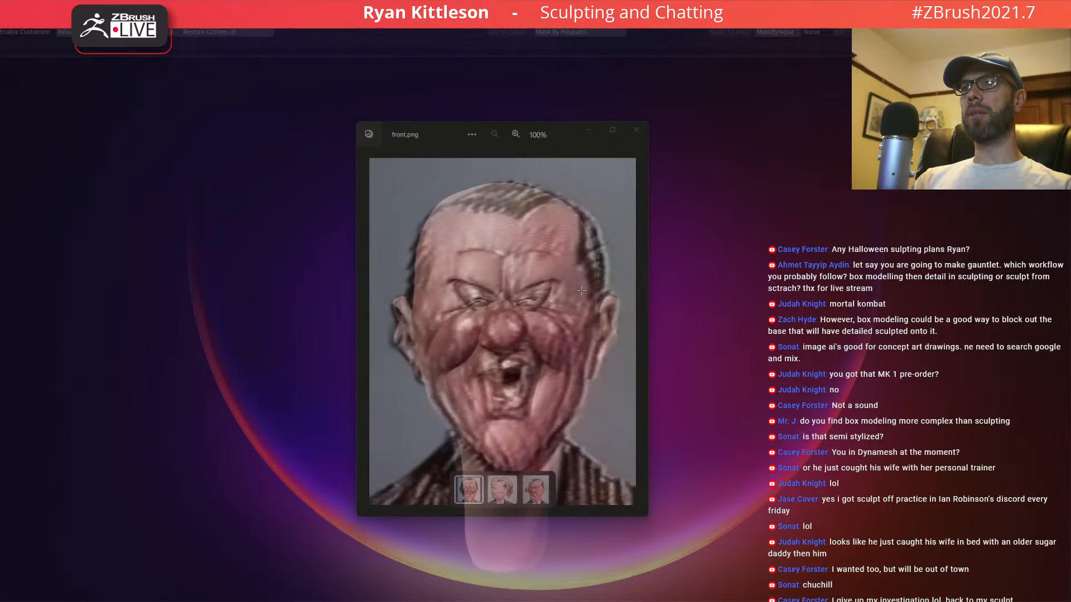
alt+right_drag(584, 289, 583, 292)
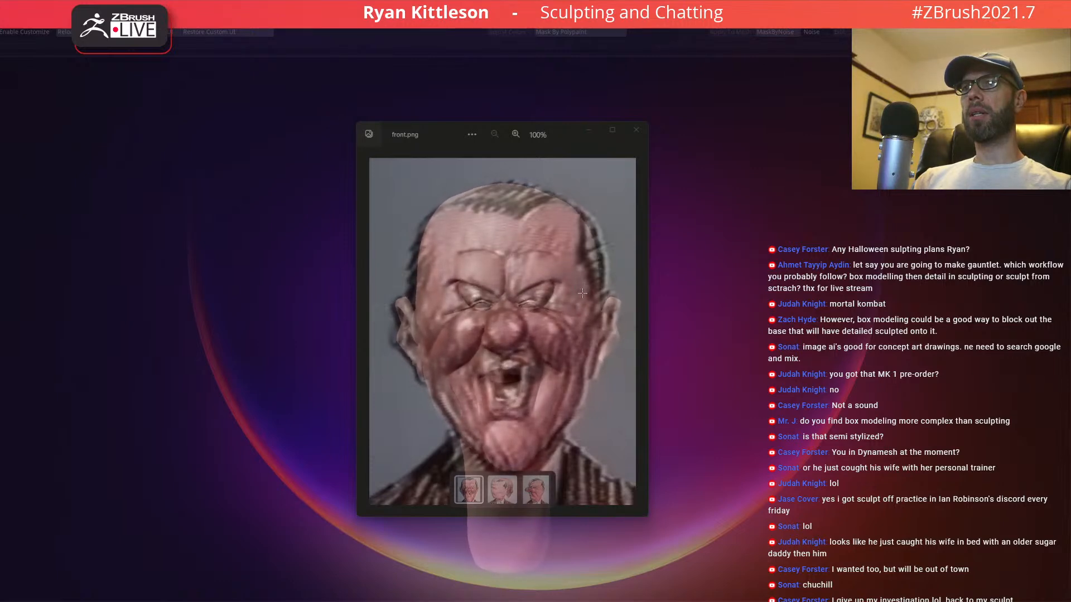
key(space)
drag(558, 245, 542, 244)
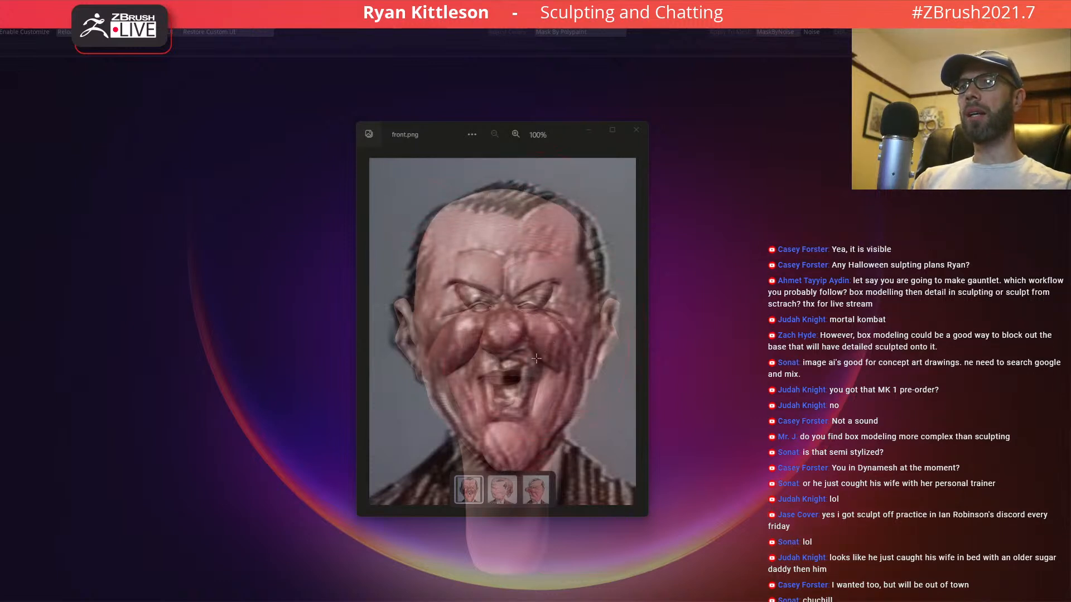
key(space)
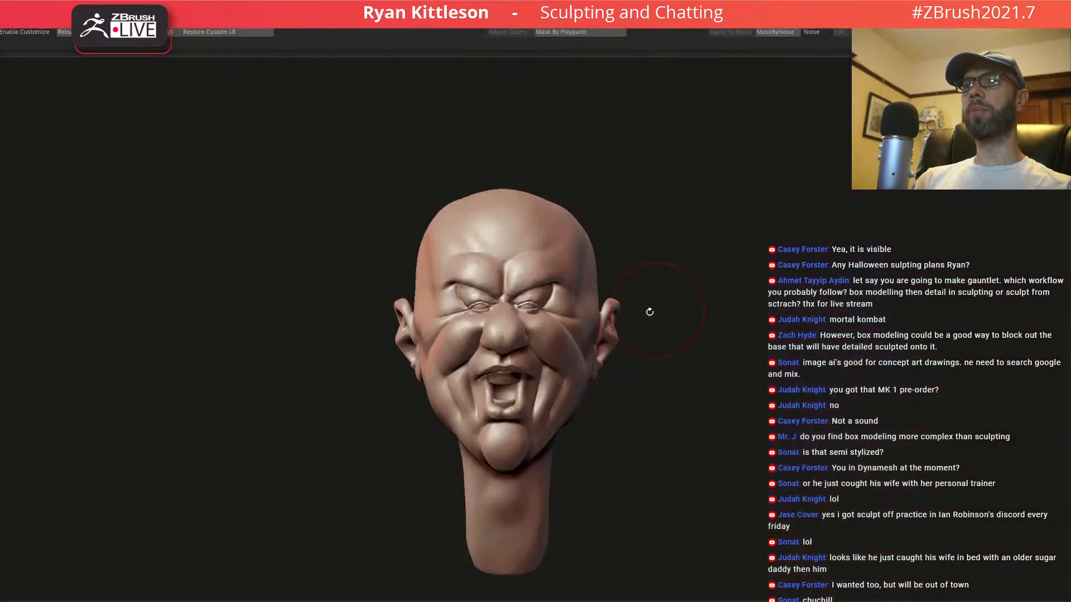
- Build up the side neck muscle from behind the jaw down to the base of the neck
mouse_move(638, 317)
mouse_down()
mouse_move(588, 295)
mouse_move(611, 330)
mouse_up()
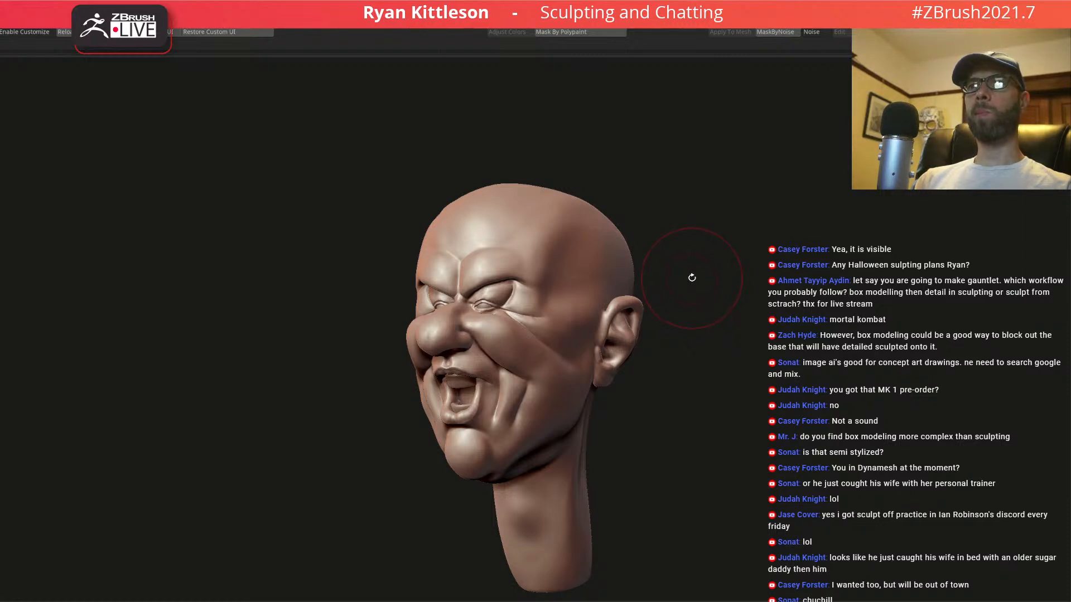
right_drag(483, 277, 526, 296)
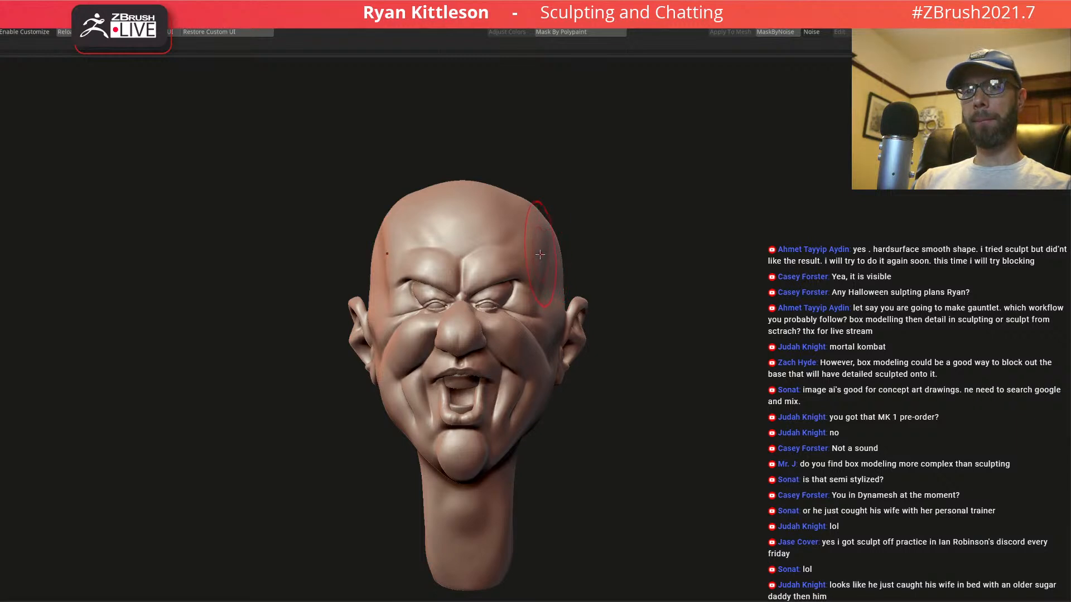
mouse_move(475, 307)
right_down()
mouse_move(516, 303)
mouse_move(490, 308)
mouse_move(519, 329)
mouse_move(543, 296)
right_up()
mouse_move(543, 295)
ctrl+right_down()
mouse_move(551, 285)
mouse_move(519, 315)
mouse_move(520, 274)
mouse_move(557, 291)
ctrl+right_up()
alt+right_drag(527, 413, 474, 314)
key(space)
right_drag(542, 460, 546, 439)
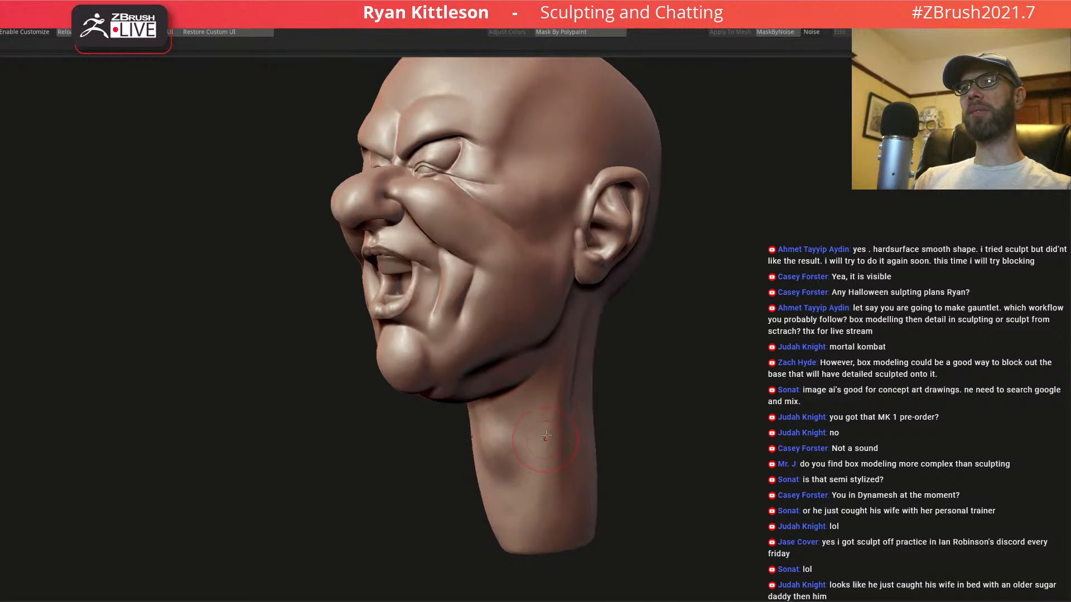
drag(549, 385, 522, 506)
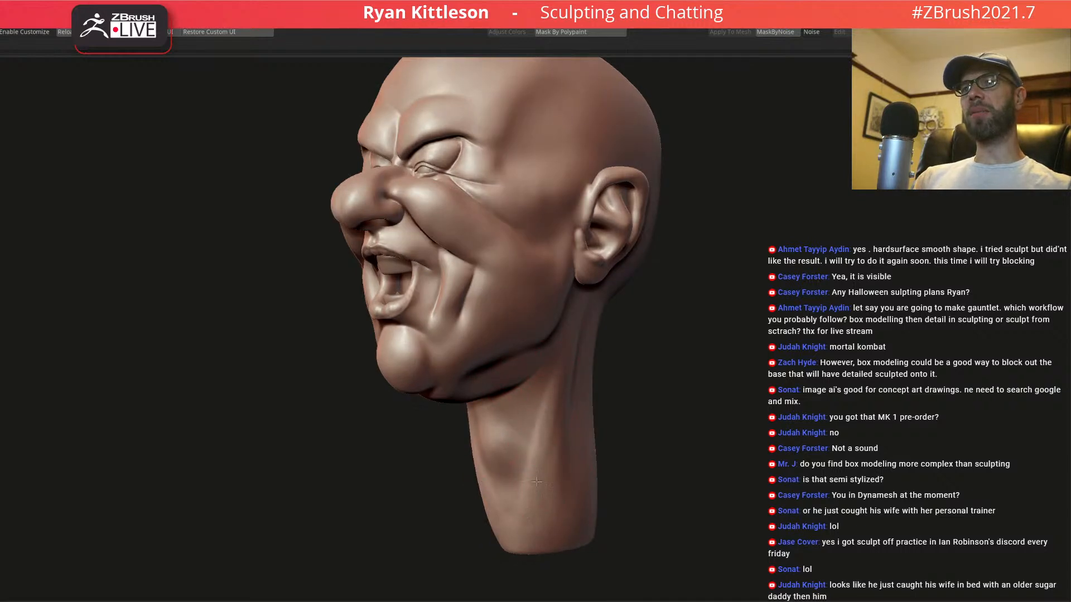
right_drag(554, 464, 557, 438)
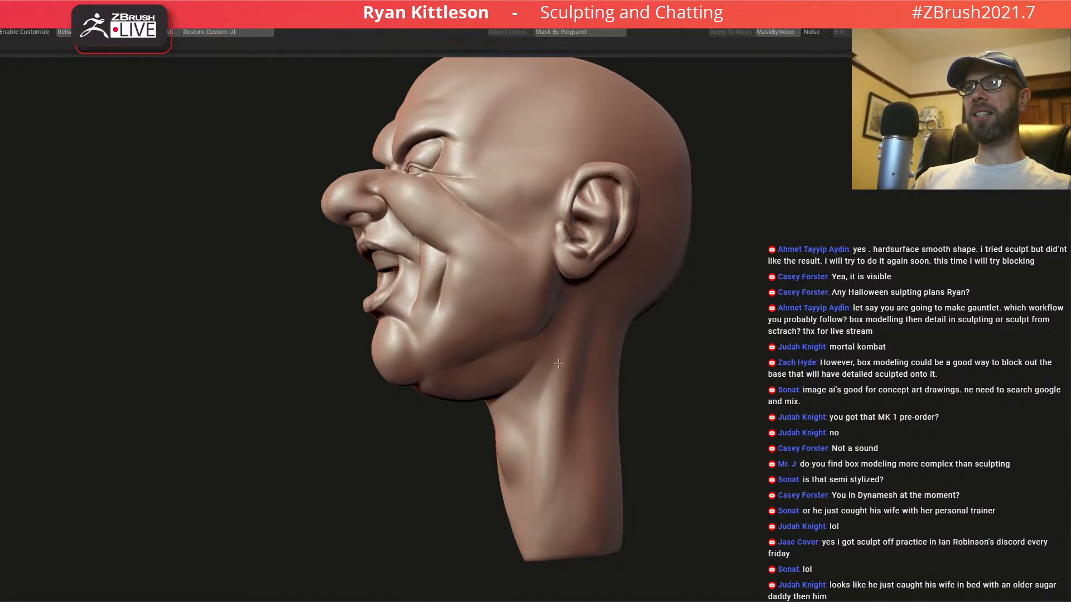
- Examine the chin and jaw up close in profile and the whole face from the front
right_drag(552, 413, 506, 369)
ctrl+right_drag(467, 399, 483, 433)
right_drag(418, 410, 403, 426)
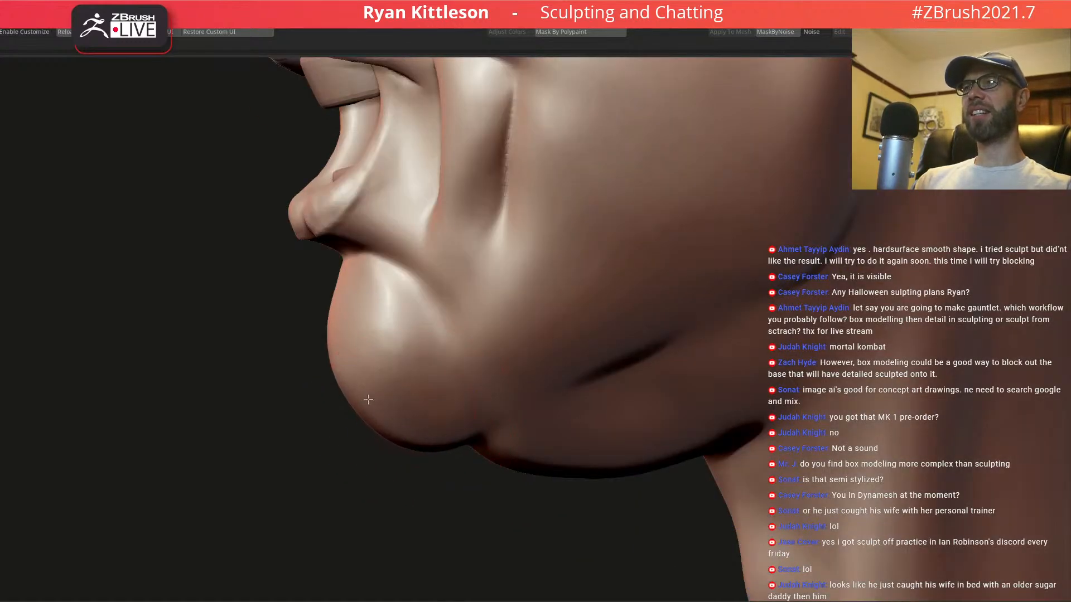
right_drag(414, 357, 564, 374)
right_drag(526, 324, 430, 240)
mouse_move(553, 293)
right_down()
mouse_move(607, 297)
mouse_move(519, 266)
right_up()
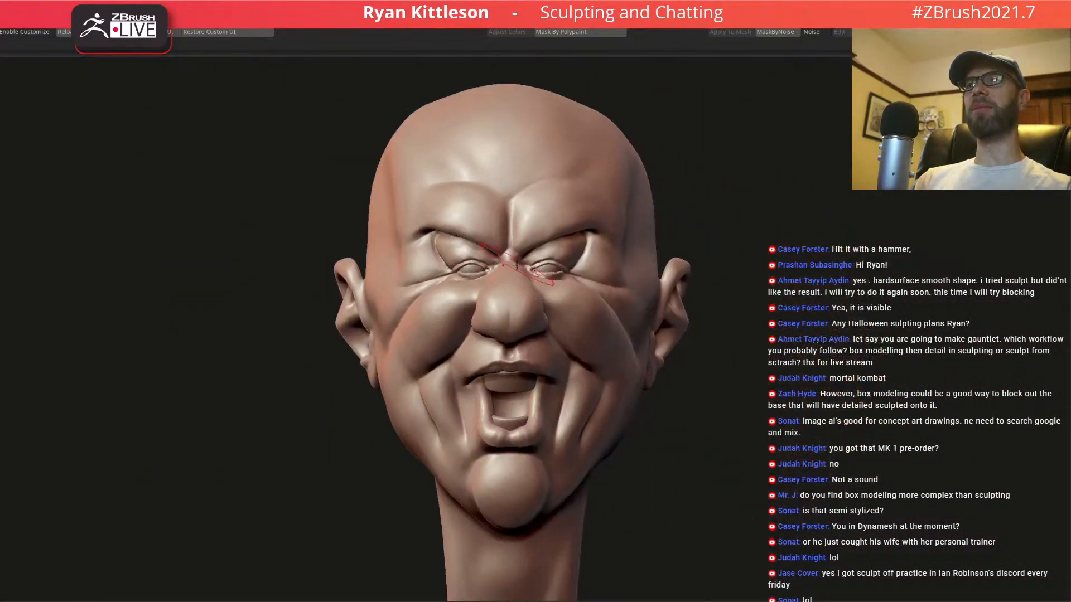
mouse_move(556, 300)
right_down()
mouse_move(616, 293)
mouse_move(559, 294)
mouse_move(612, 307)
mouse_move(571, 300)
right_up()
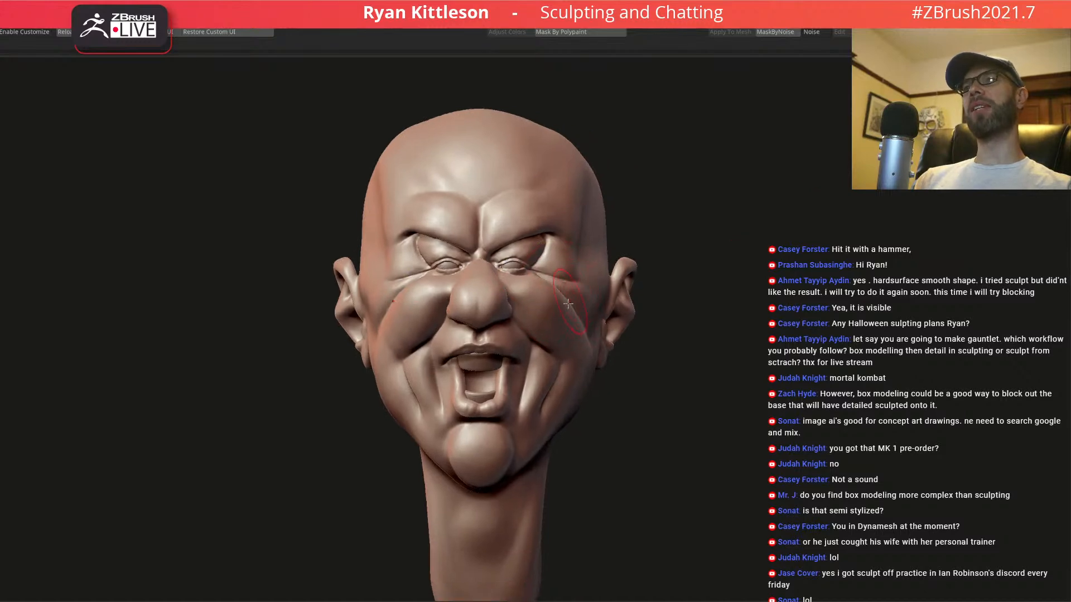
- Shape the throat bulge at the front of the neck and carve the hollow between it and the side muscle
right_drag(539, 339, 516, 296)
ctrl+right_drag(516, 295, 583, 346)
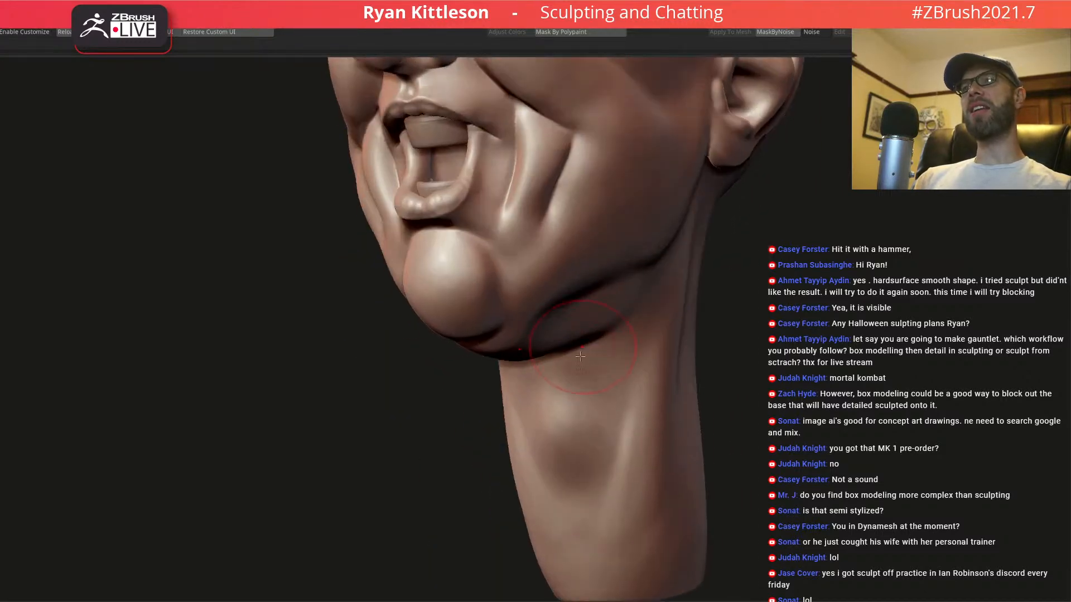
key(space)
drag(603, 416, 597, 417)
right_drag(579, 408, 610, 393)
key(space)
alt+drag(605, 392, 587, 474)
alt+drag(617, 381, 608, 435)
drag(553, 393, 559, 452)
right_drag(588, 445, 579, 430)
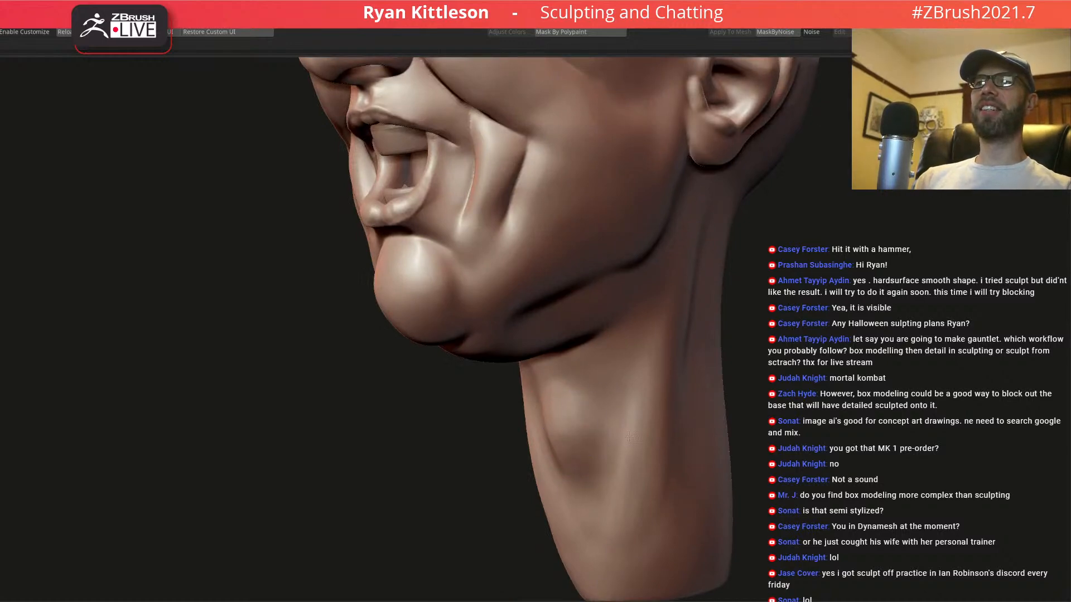
mouse_move(625, 363)
right_down()
mouse_move(649, 373)
mouse_move(671, 353)
mouse_move(626, 409)
right_up()
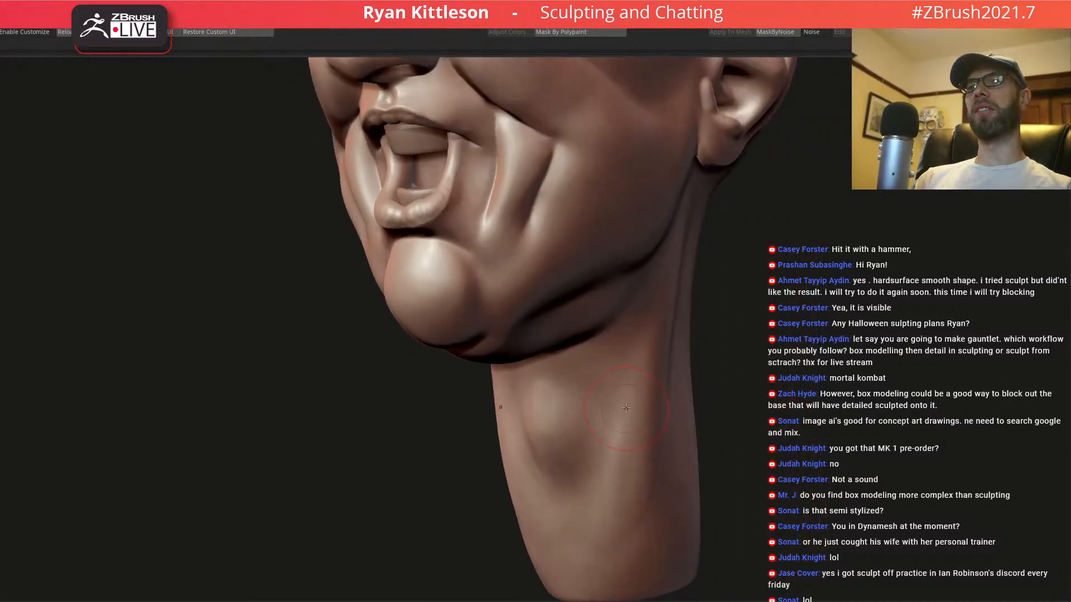
- Strengthen the long diagonal neck muscle with a larger brush and define the groove behind it
key(space)
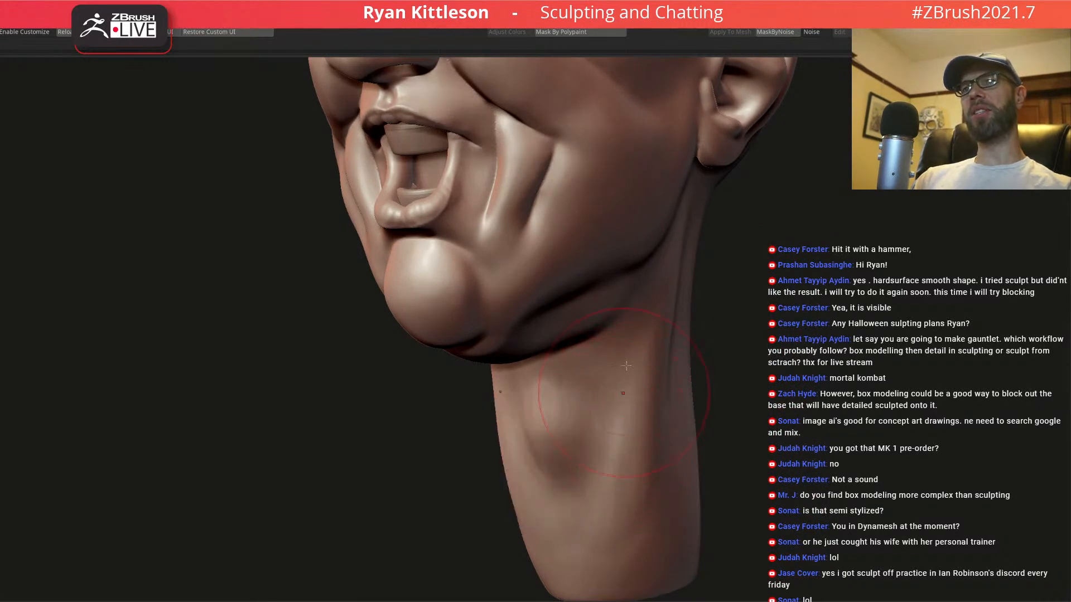
drag(621, 351, 585, 537)
drag(645, 359, 622, 461)
mouse_move(663, 485)
shift+right_down()
mouse_move(679, 506)
mouse_move(683, 442)
shift+right_up()
drag(657, 581, 680, 494)
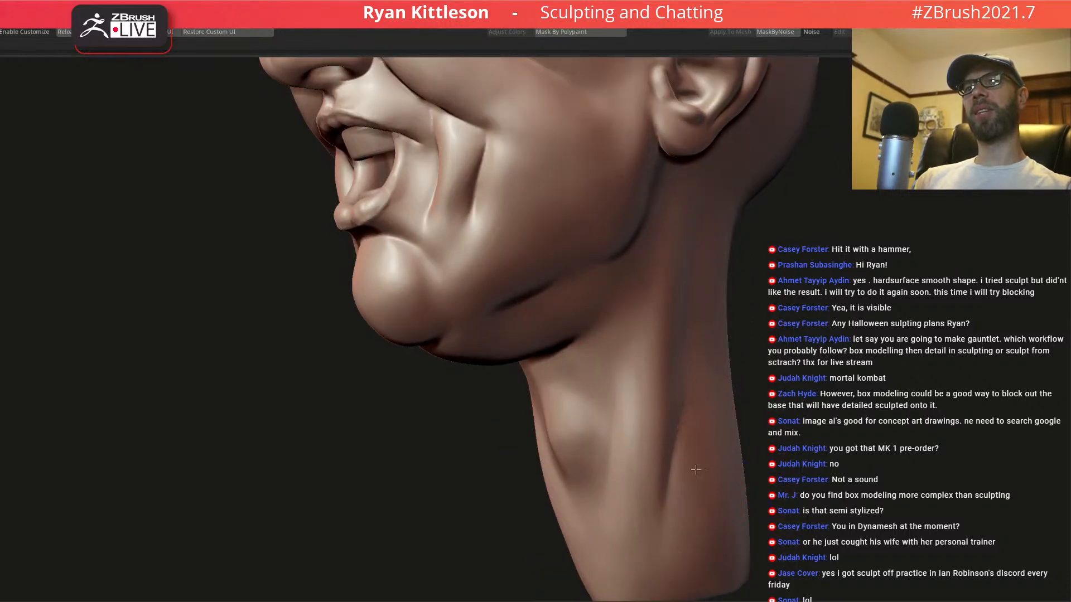
- Return to a front view of the head and move the front.png reference window out of the way
mouse_move(727, 379)
right_down()
mouse_move(664, 354)
mouse_move(736, 342)
mouse_move(653, 320)
mouse_move(711, 271)
mouse_move(643, 315)
mouse_move(695, 337)
mouse_move(567, 381)
right_up()
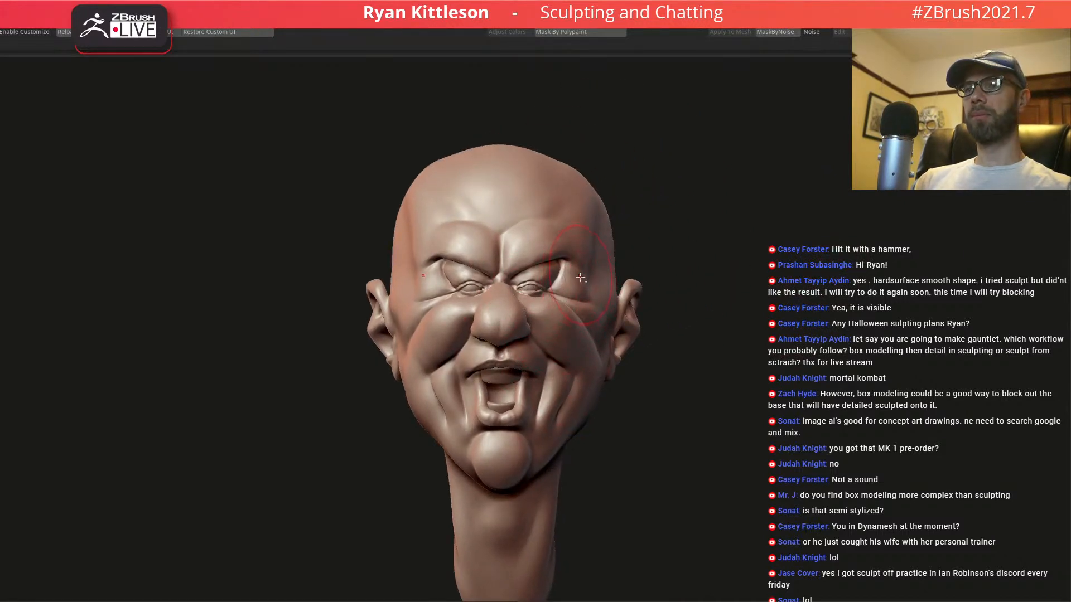
key(alt+Tab)
drag(437, 132, 1070, 223)
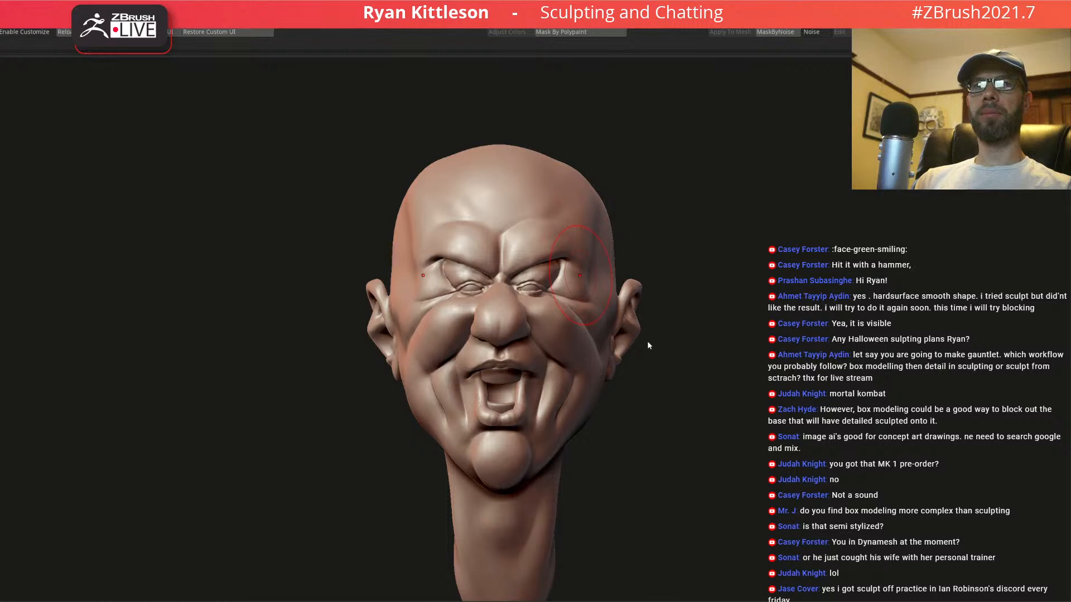
- Shape the outer cheek with a large brush, working from below the outer eye crease down toward the mouth folds
drag(610, 375, 581, 377)
mouse_move(580, 377)
right_down()
mouse_move(591, 378)
mouse_move(569, 378)
mouse_move(593, 373)
mouse_move(562, 372)
right_up()
key(space)
drag(556, 366, 550, 365)
ctrl+right_drag(547, 357, 557, 316)
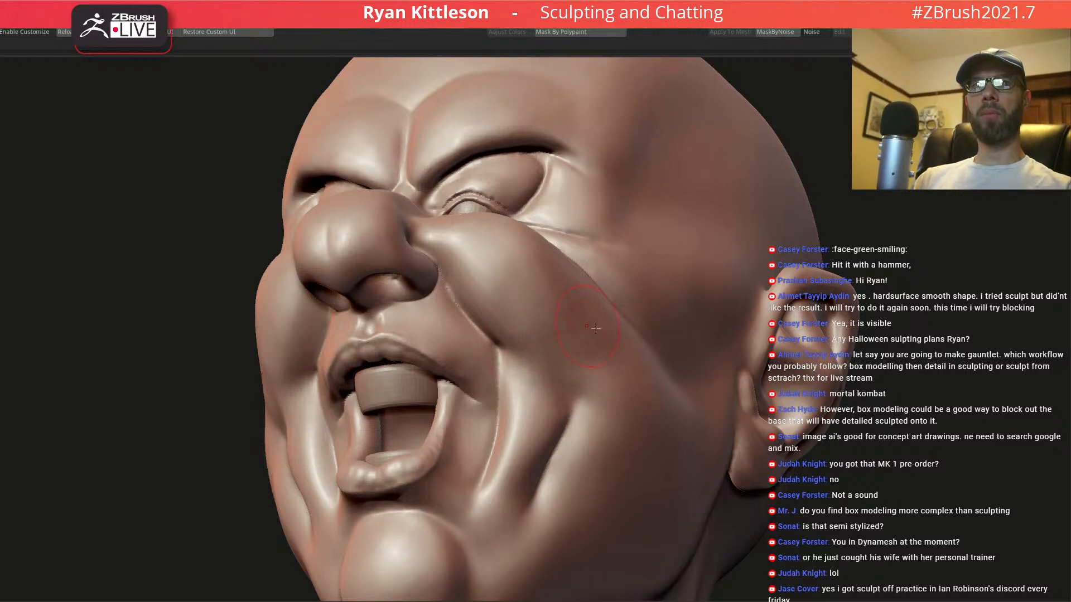
mouse_move(618, 329)
right_down()
mouse_move(564, 329)
mouse_move(639, 312)
mouse_move(598, 311)
mouse_move(586, 299)
right_up()
key(space)
drag(586, 300, 601, 301)
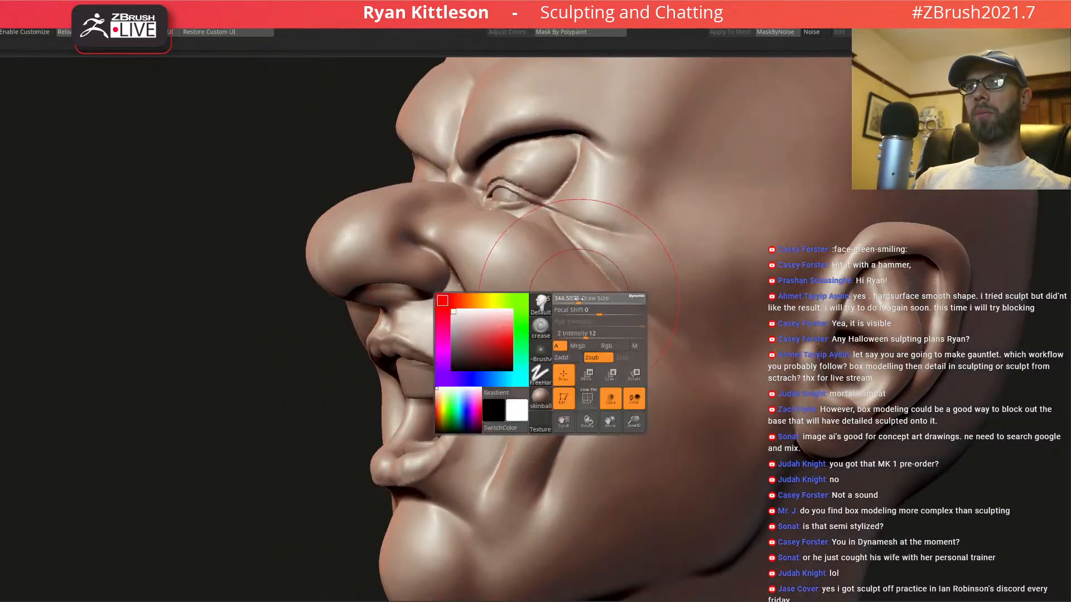
mouse_move(565, 254)
mouse_down()
mouse_move(586, 402)
mouse_move(578, 284)
mouse_move(588, 401)
mouse_move(619, 400)
mouse_move(609, 400)
mouse_up()
key(space)
drag(576, 310, 574, 313)
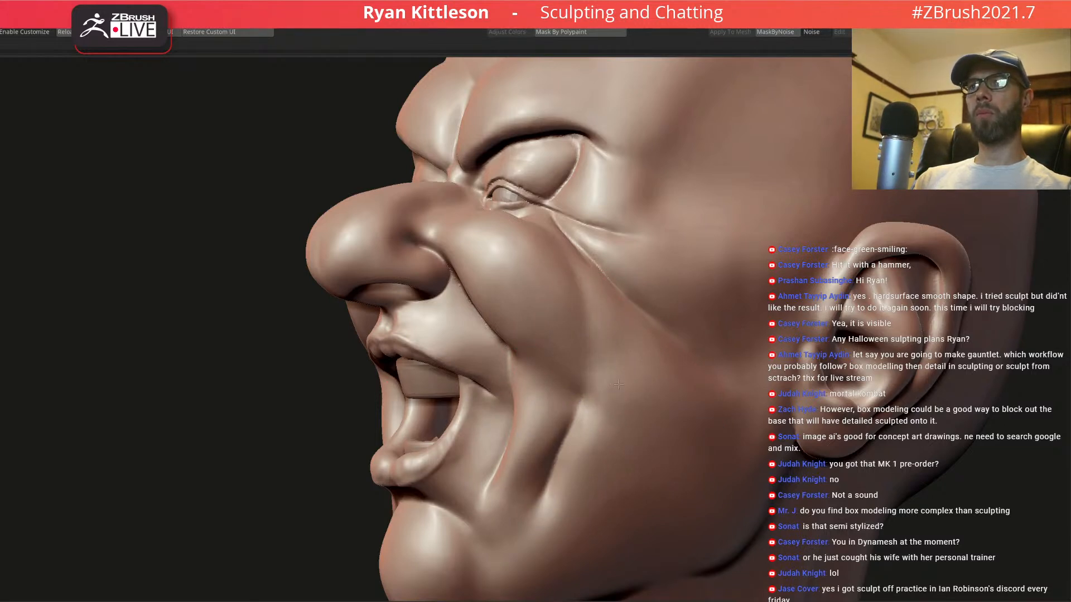
- Examine the whole head from the front, with a brief check of its wireframe
mouse_move(615, 357)
ctrl+right_down()
mouse_move(615, 318)
mouse_move(645, 318)
ctrl+right_up()
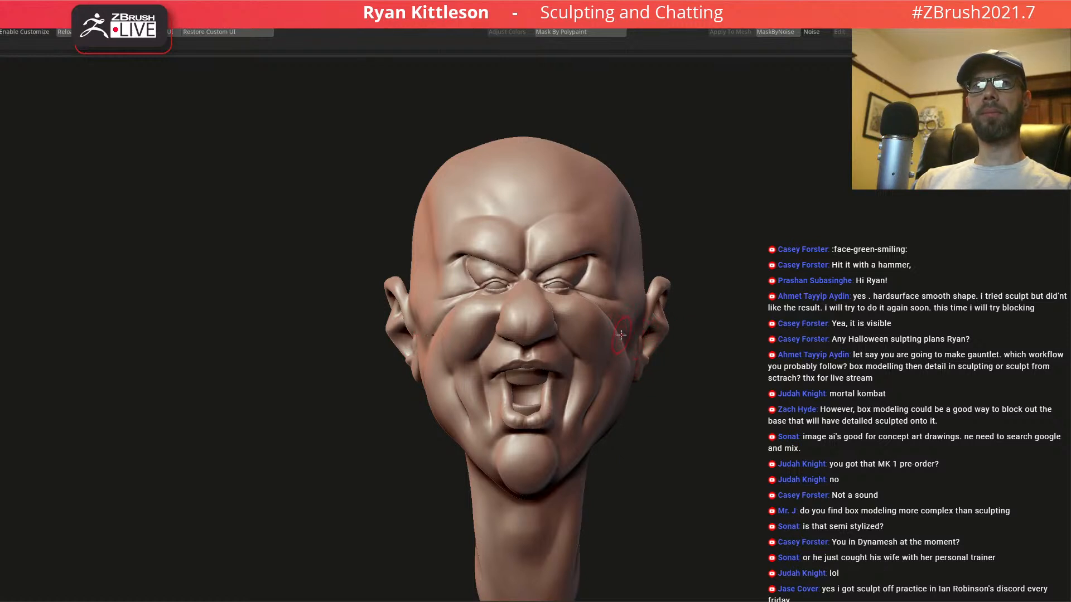
alt+right_drag(619, 373, 576, 317)
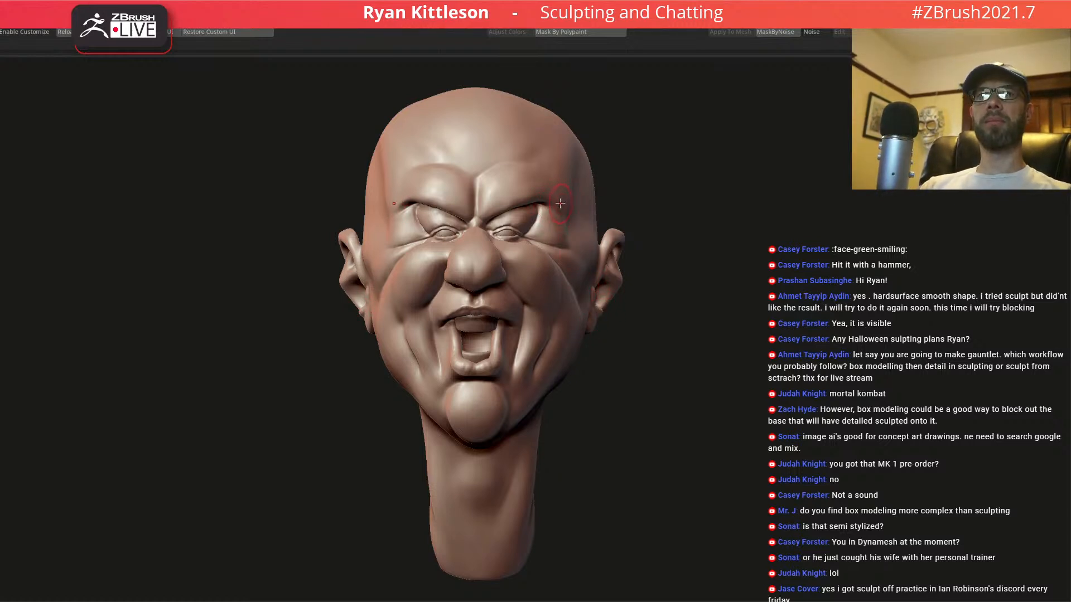
mouse_move(541, 264)
right_down()
mouse_move(571, 266)
mouse_move(550, 269)
mouse_move(533, 255)
mouse_move(578, 245)
mouse_move(578, 268)
right_up()
key(shift+f)
key(shift+f)
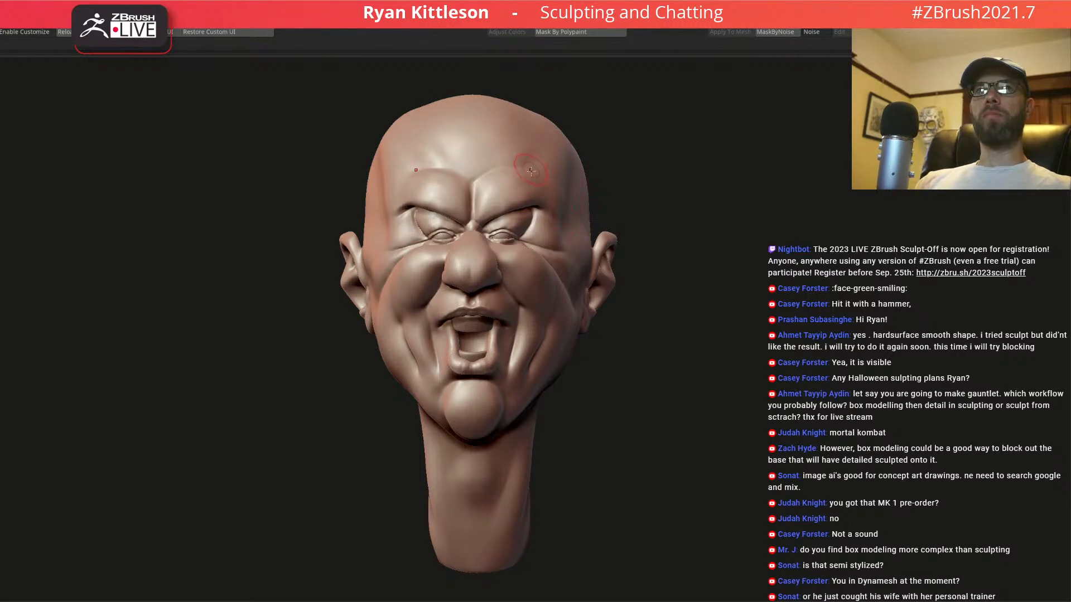
mouse_move(459, 229)
right_down()
mouse_move(485, 232)
mouse_move(449, 241)
mouse_move(463, 245)
mouse_move(435, 237)
mouse_move(480, 228)
right_up()
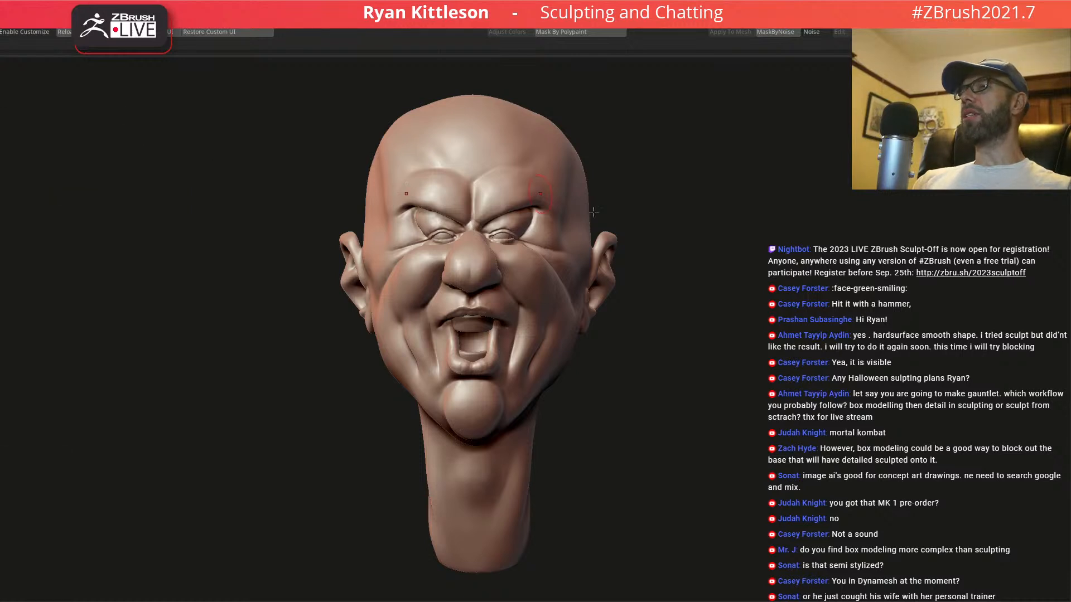
- Mask the hair area of the skull in profile, with an angular hairline around the temple and ear
mouse_move(597, 250)
right_down()
mouse_move(571, 259)
mouse_move(670, 270)
mouse_move(677, 256)
mouse_move(607, 251)
mouse_move(637, 212)
right_up()
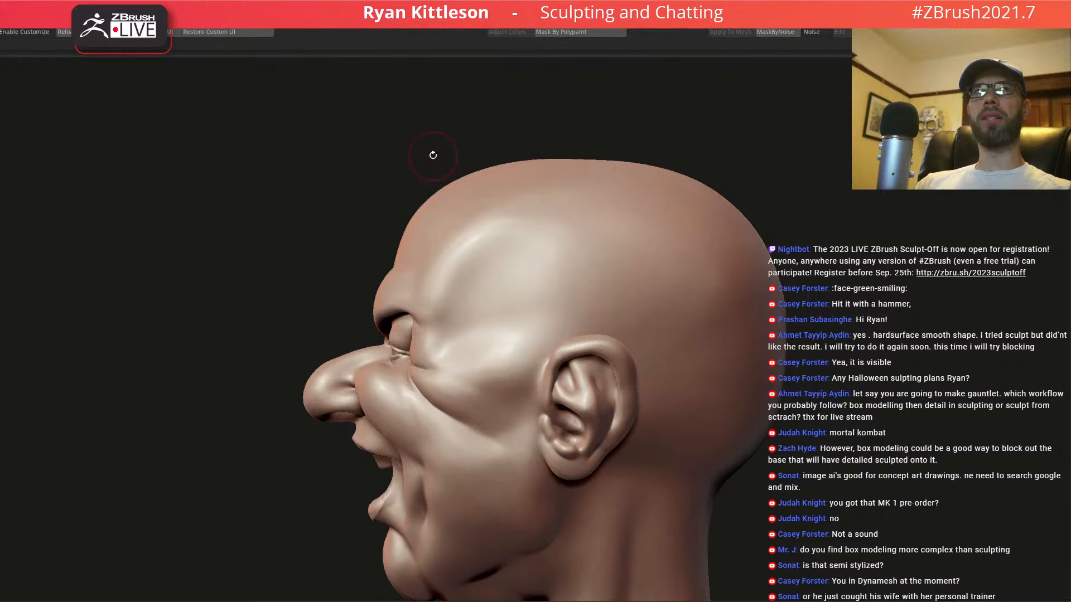
mouse_move(475, 184)
right_down()
mouse_move(561, 201)
mouse_move(535, 184)
right_up()
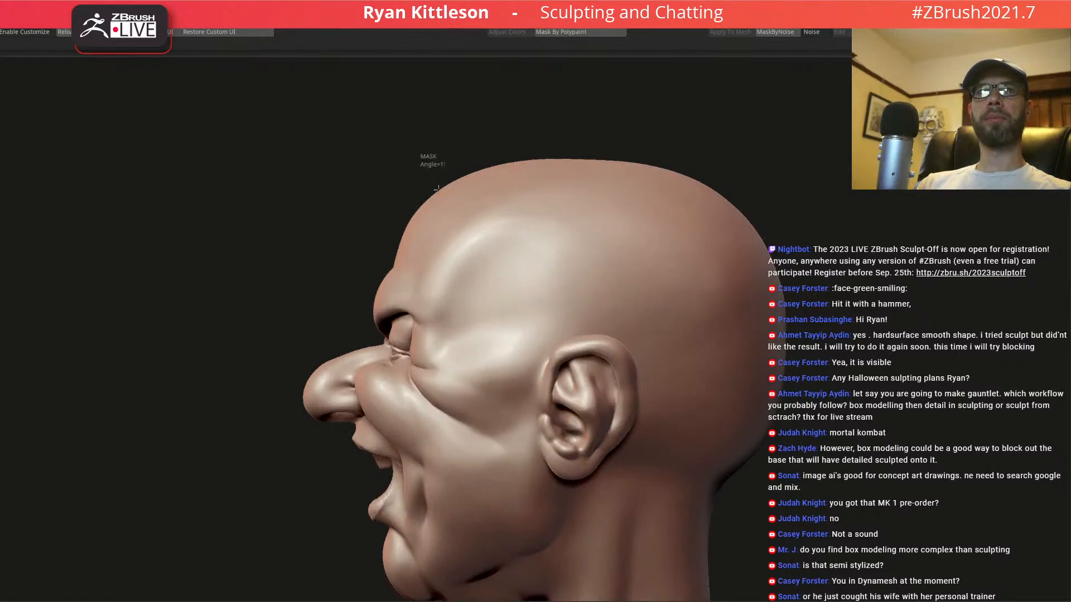
mouse_move(478, 209)
ctrl+mouse_down()
mouse_move(537, 229)
mouse_move(496, 290)
mouse_move(523, 356)
mouse_move(622, 335)
mouse_move(648, 381)
mouse_move(650, 451)
mouse_move(905, 256)
mouse_move(515, 87)
ctrl+mouse_up()
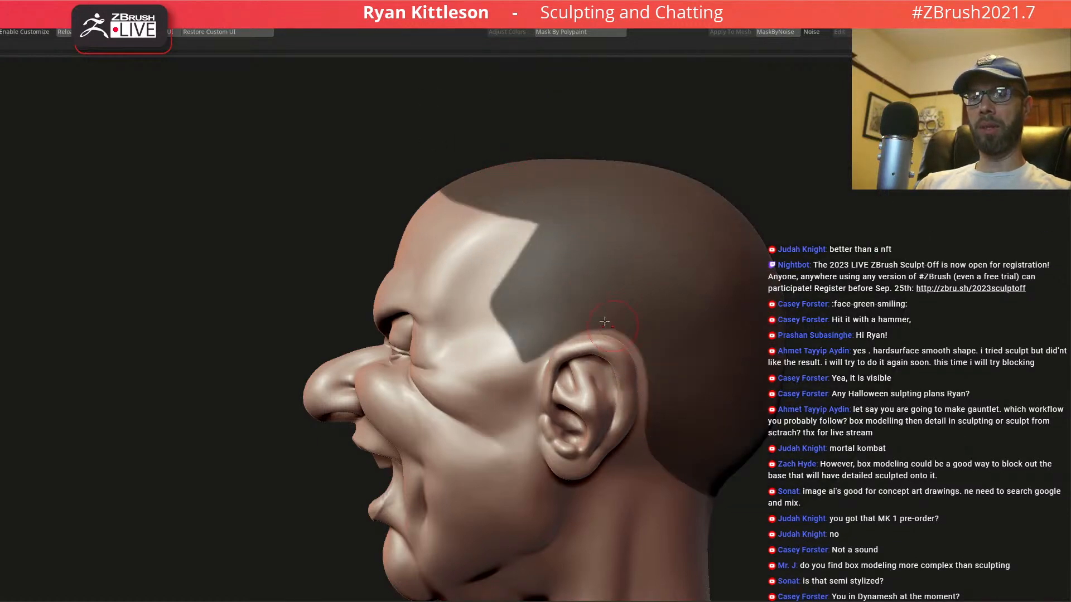
- Extend the hair mask closer around the top and back of the ear and down toward the nape
alt+right_drag(609, 313, 514, 241)
ctrl+right_drag(514, 304, 530, 351)
mouse_move(569, 312)
right_down()
mouse_move(535, 284)
mouse_move(585, 309)
right_up()
mouse_move(597, 334)
ctrl+mouse_down()
mouse_move(588, 271)
mouse_move(548, 184)
ctrl+mouse_up()
mouse_move(562, 255)
right_down()
mouse_move(552, 206)
mouse_move(565, 254)
mouse_move(549, 246)
mouse_move(562, 197)
mouse_move(586, 259)
right_up()
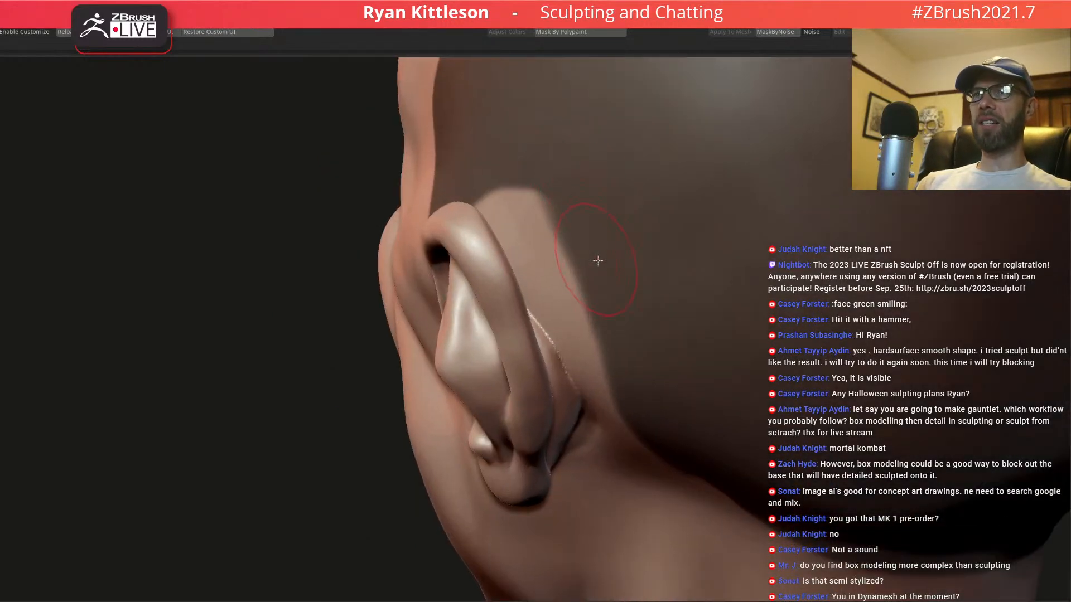
ctrl+drag(598, 294, 487, 170)
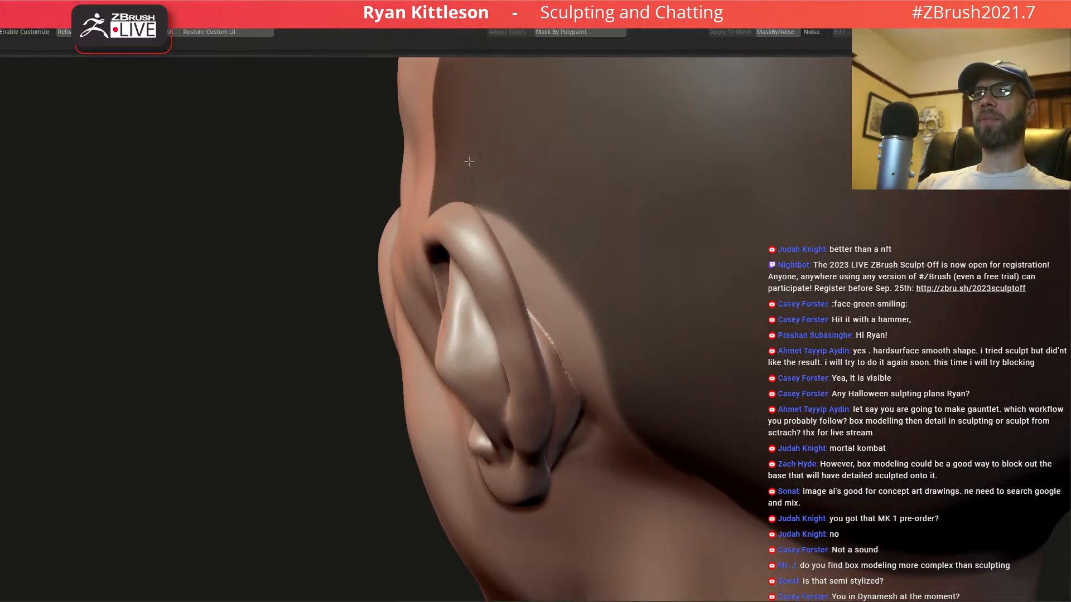
shift+right_drag(469, 161, 592, 318)
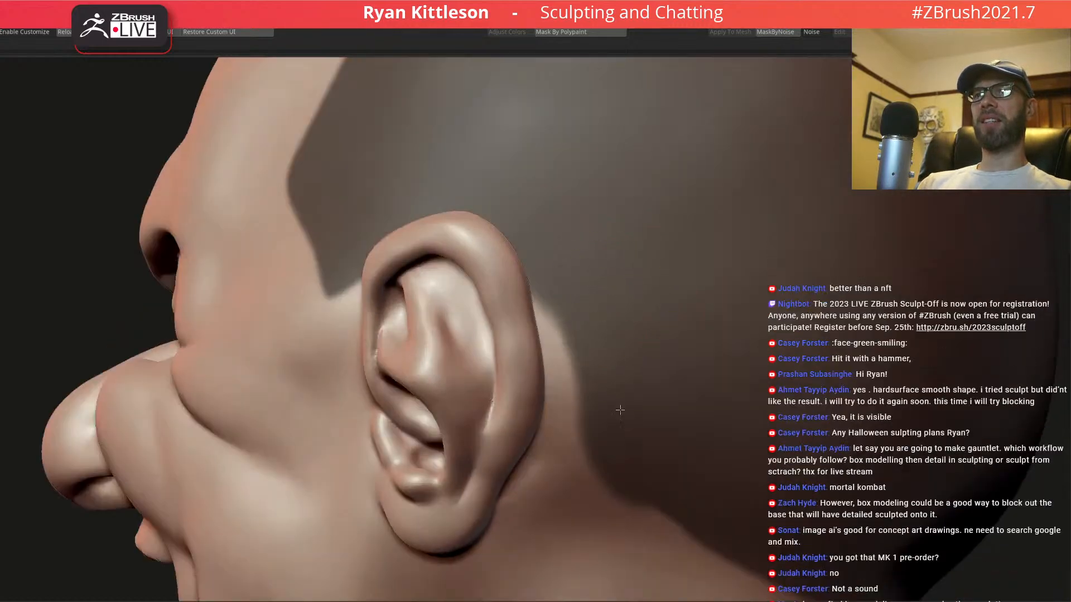
alt+right_drag(624, 418, 506, 263)
mouse_move(506, 263)
ctrl+mouse_down()
mouse_move(540, 391)
mouse_move(641, 450)
mouse_move(764, 465)
ctrl+mouse_up()
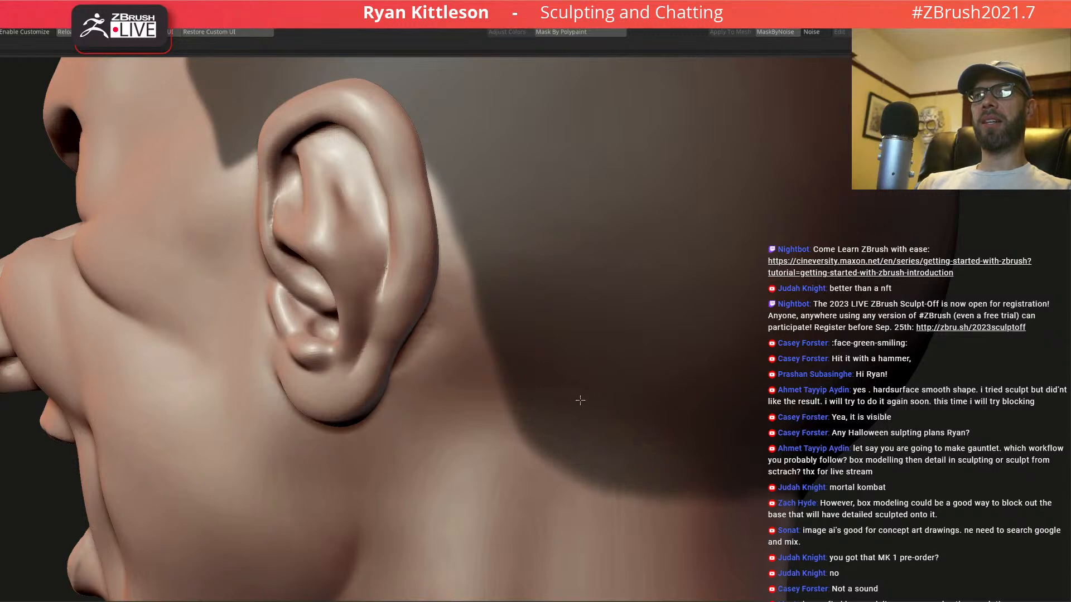
- Trim the hair mask's edge from the temple across the forehead to refine the front hairline
alt+right_drag(563, 282, 566, 230)
mouse_move(479, 243)
alt+right_down()
mouse_move(461, 273)
mouse_move(522, 267)
mouse_move(492, 262)
mouse_move(508, 270)
mouse_move(491, 271)
mouse_move(545, 239)
alt+right_up()
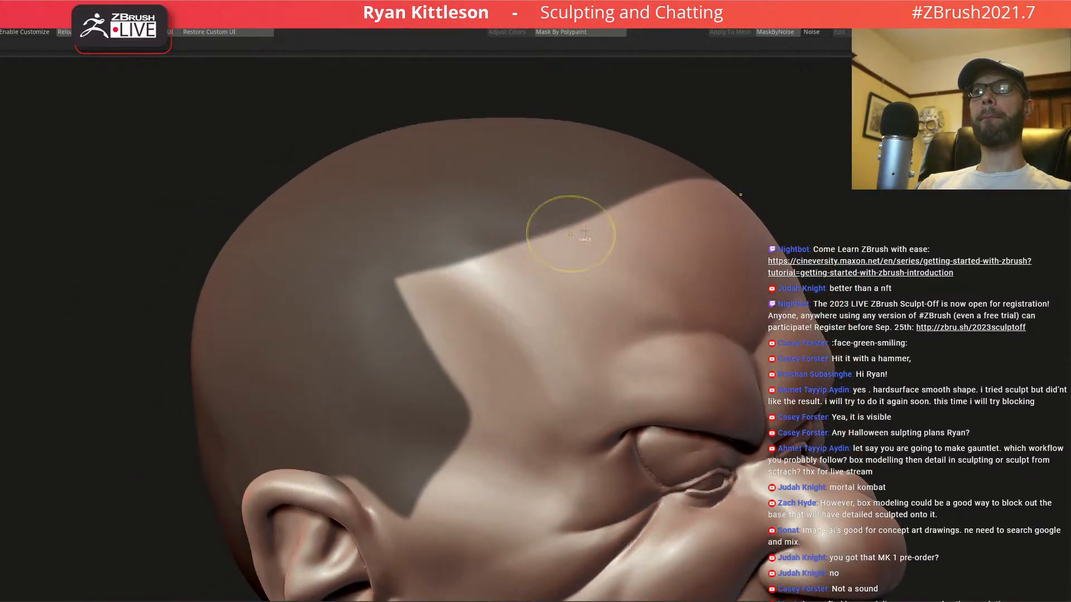
ctrl+alt+drag(422, 280, 662, 221)
mouse_move(599, 218)
right_down()
mouse_move(610, 210)
mouse_move(593, 249)
mouse_move(669, 251)
mouse_move(645, 211)
right_up()
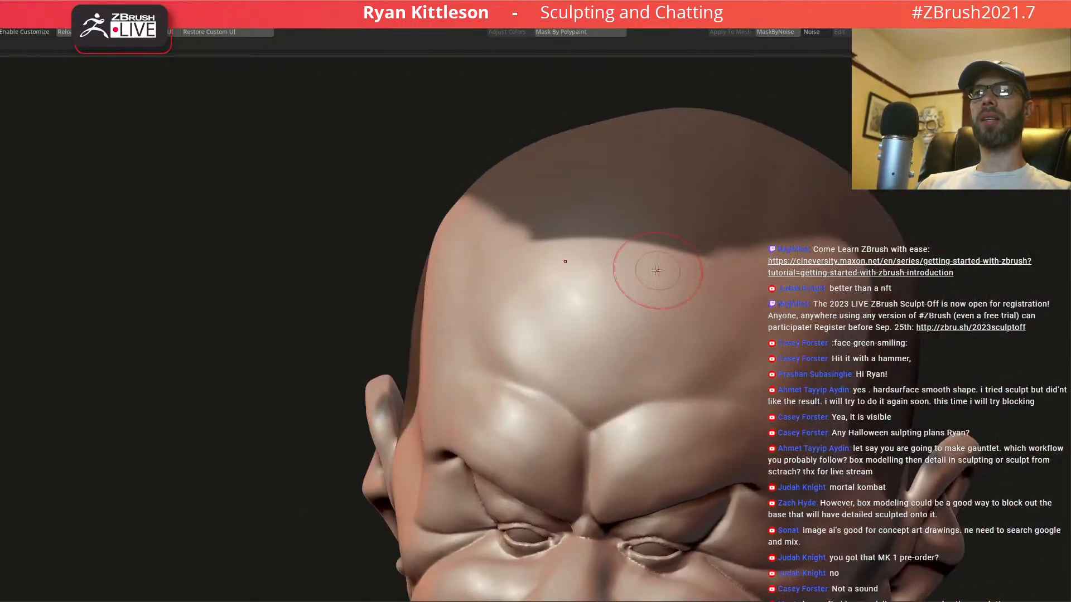
- Trim the hair mask back on both sides of a central forehead peak and reshape its edge at the temple
mouse_move(670, 245)
ctrl+alt+mouse_down()
mouse_move(719, 232)
mouse_move(809, 235)
mouse_move(837, 249)
mouse_move(652, 244)
ctrl+alt+mouse_up()
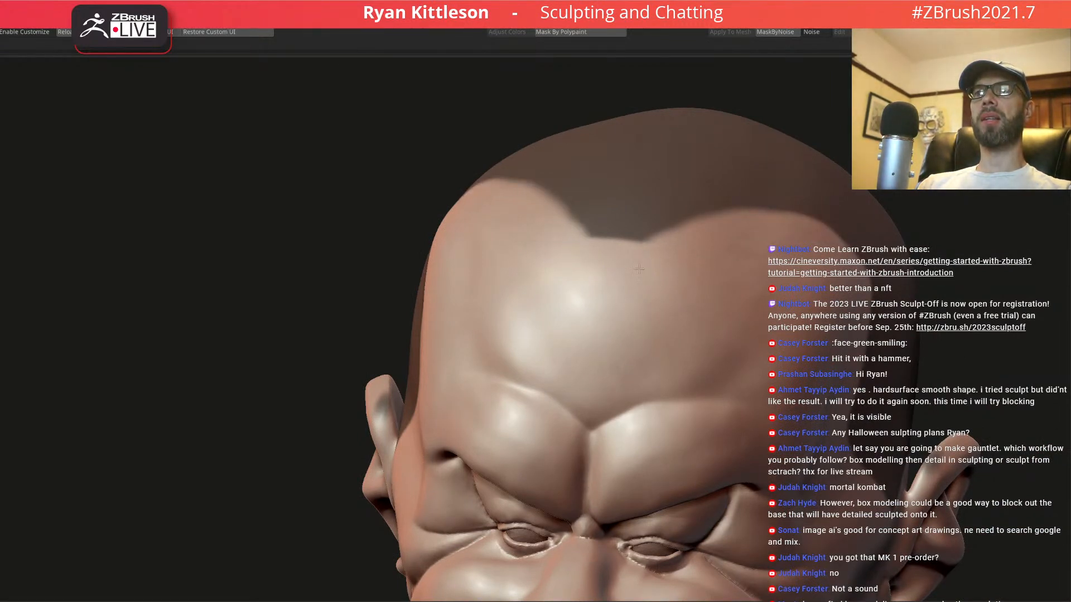
ctrl+right_drag(715, 266, 680, 269)
mouse_move(681, 306)
alt+right_down()
mouse_move(567, 276)
mouse_move(744, 321)
mouse_move(694, 319)
alt+right_up()
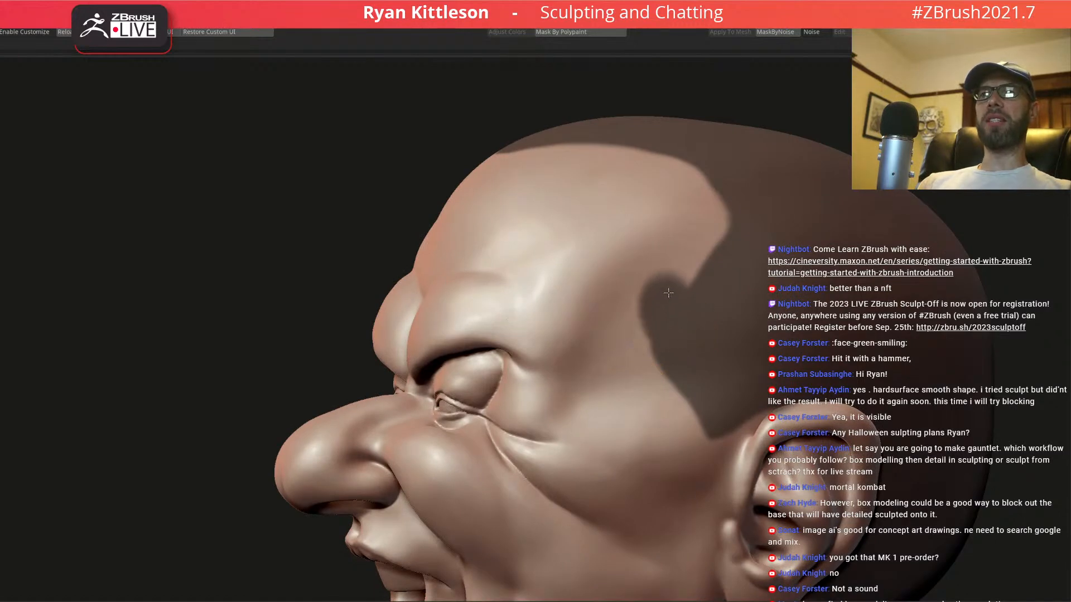
ctrl+drag(703, 257, 756, 217)
mouse_move(615, 316)
ctrl+alt+mouse_down()
mouse_move(667, 390)
mouse_move(678, 438)
mouse_move(642, 335)
ctrl+alt+mouse_up()
shift+right_drag(625, 251, 659, 246)
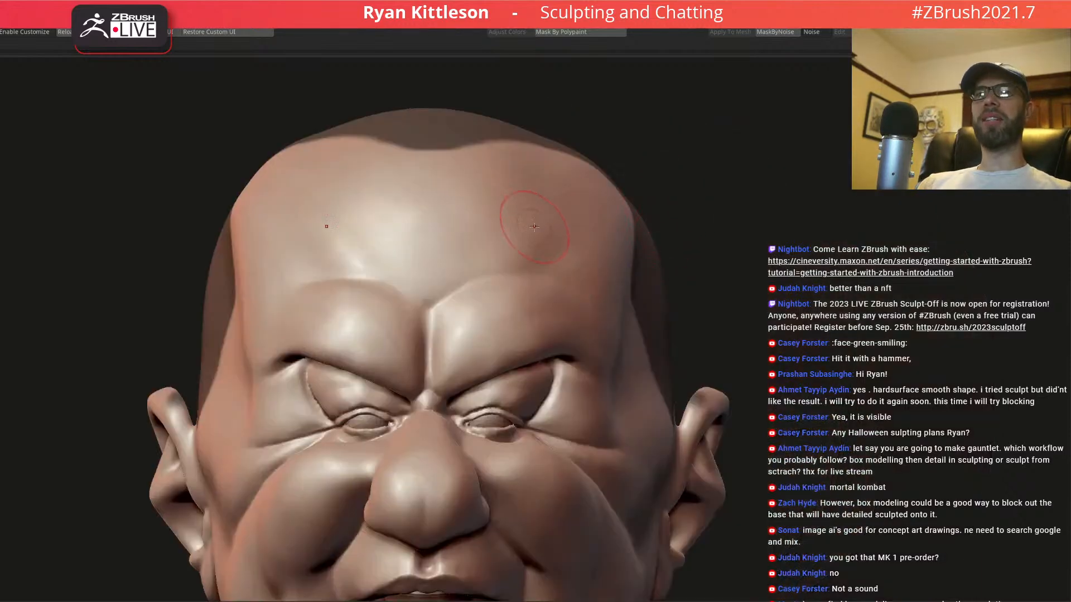
- Reduce the brush size and extend the hair mask into a sharp widow's peak at the middle of the forehead
mouse_move(543, 222)
ctrl+right_down()
mouse_move(522, 184)
mouse_move(580, 171)
ctrl+right_up()
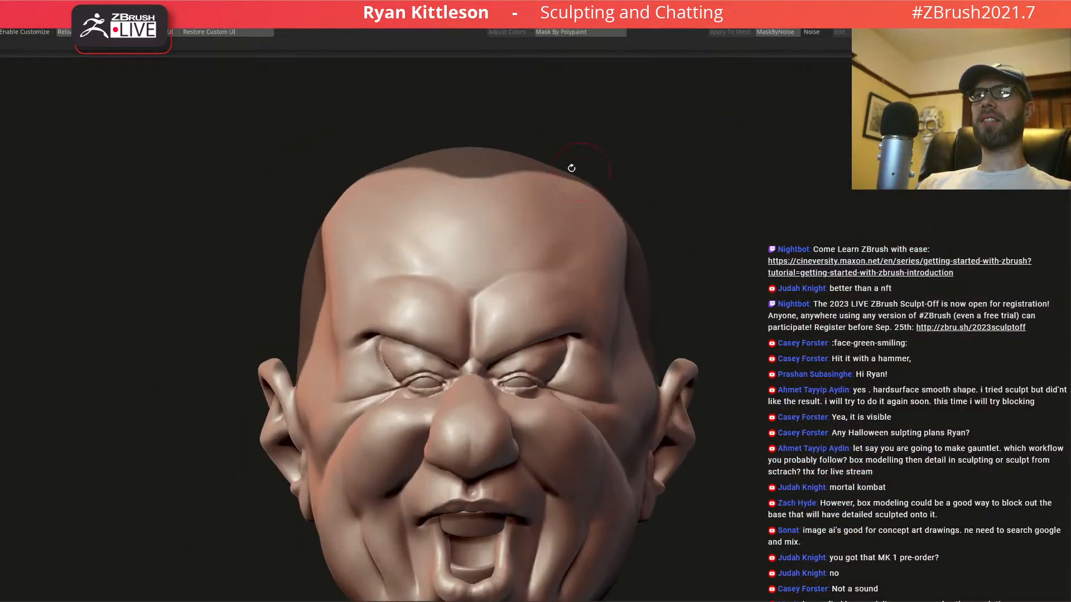
mouse_move(481, 208)
ctrl+right_down()
mouse_move(507, 216)
mouse_move(490, 218)
mouse_move(484, 244)
ctrl+right_up()
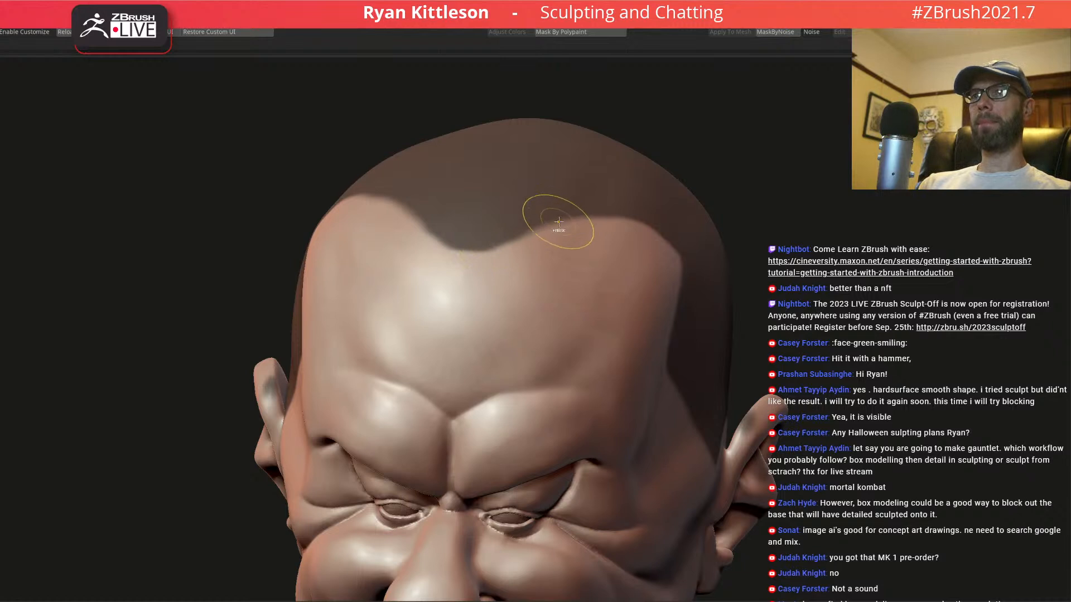
key(space)
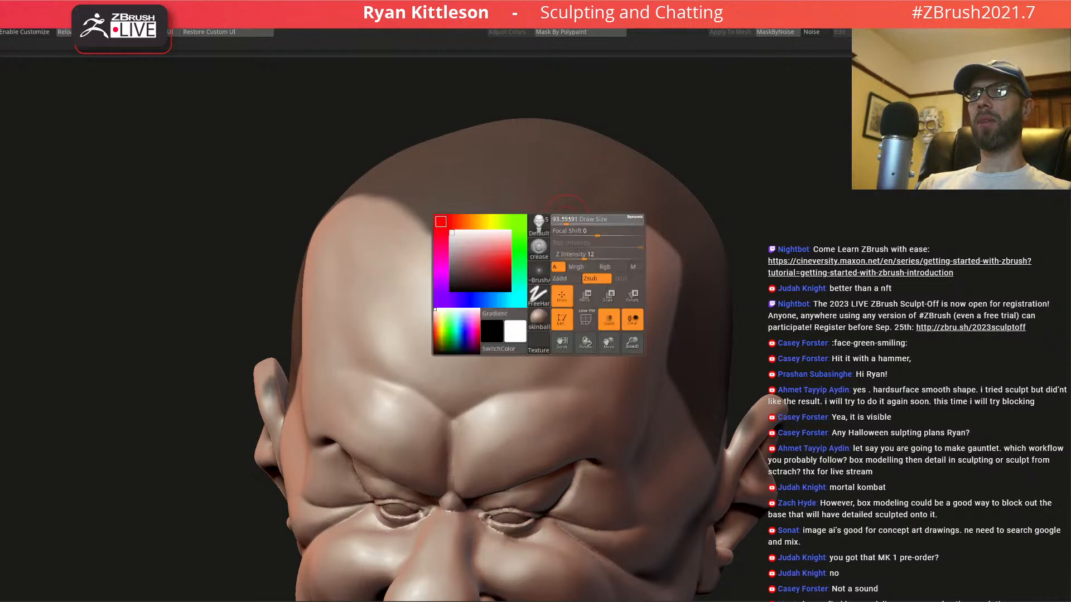
mouse_move(625, 212)
mouse_down()
mouse_move(549, 226)
mouse_move(465, 274)
mouse_move(383, 190)
mouse_up()
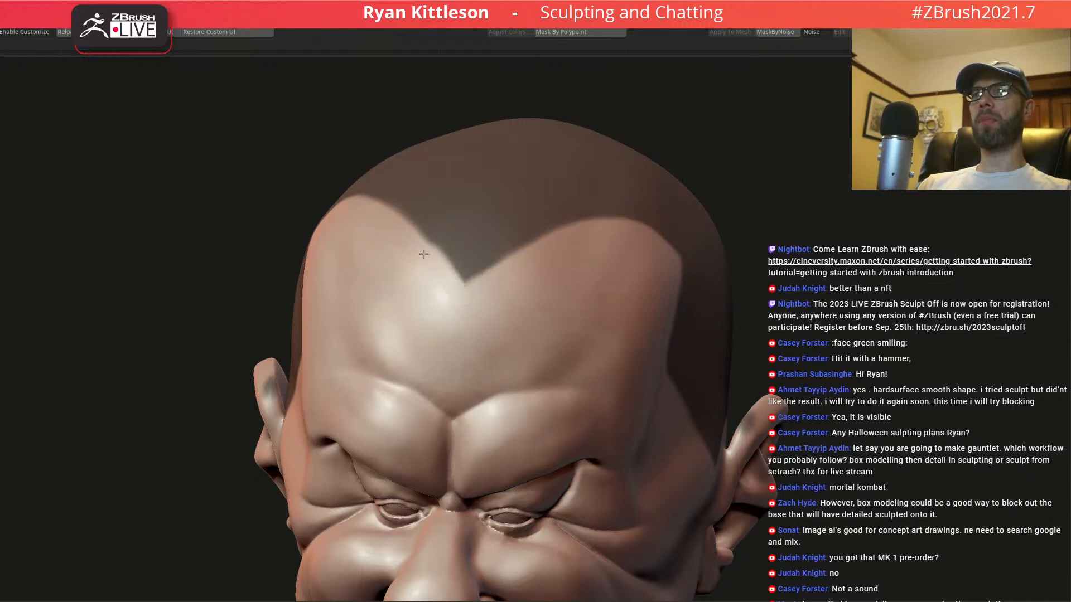
- Refine the hair mask's angular edge at the temple above the ear
ctrl+right_drag(471, 253, 480, 244)
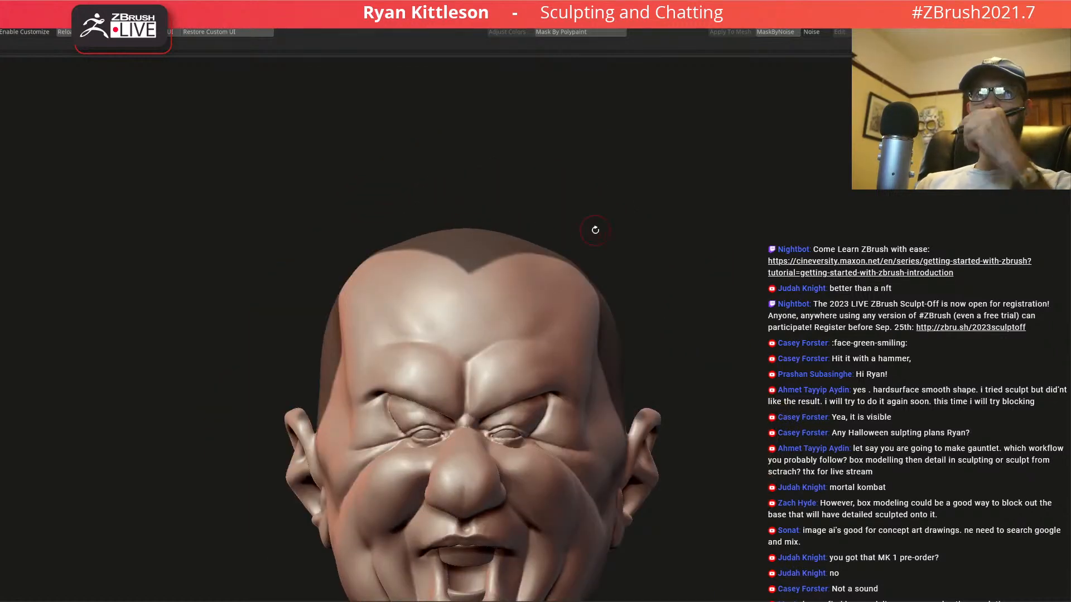
mouse_move(528, 290)
alt+right_down()
mouse_move(509, 240)
mouse_move(382, 237)
mouse_move(393, 267)
alt+right_up()
mouse_move(659, 199)
ctrl+right_down()
mouse_move(707, 221)
mouse_move(685, 230)
ctrl+right_up()
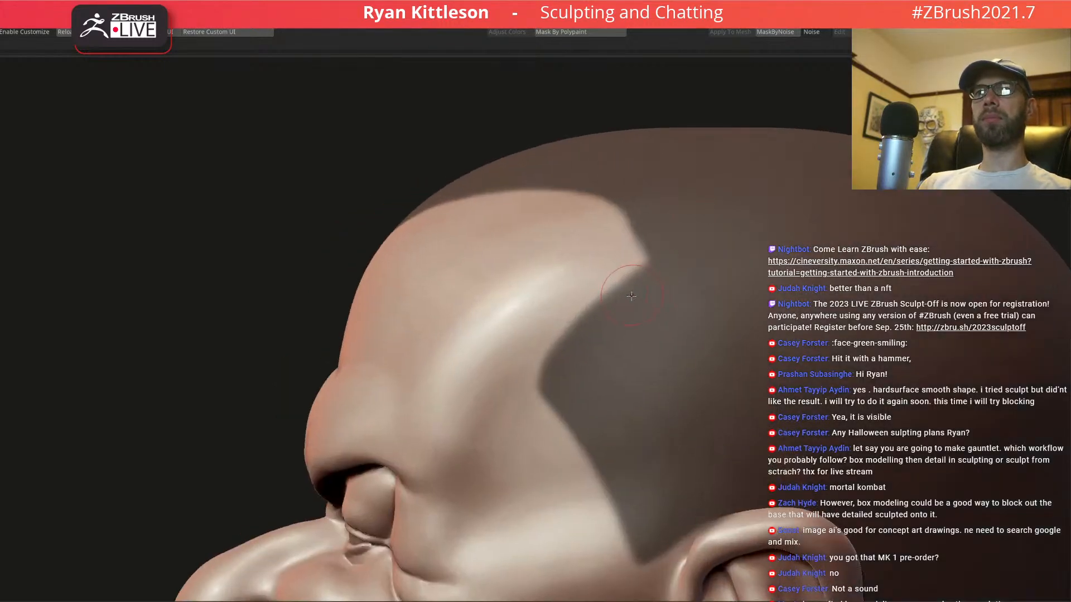
- Paint the hair mask along the edge of the left temple recess and touch up its front corner
ctrl+drag(611, 316, 657, 253)
ctrl+right_drag(668, 242, 676, 256)
alt+right_drag(670, 358, 594, 370)
mouse_move(587, 375)
ctrl+mouse_down()
mouse_move(602, 375)
mouse_move(575, 394)
mouse_move(614, 371)
ctrl+mouse_up()
mouse_move(647, 370)
right_down()
mouse_move(597, 360)
mouse_move(643, 344)
mouse_move(562, 296)
right_up()
ctrl+right_drag(627, 353, 608, 406)
key(space)
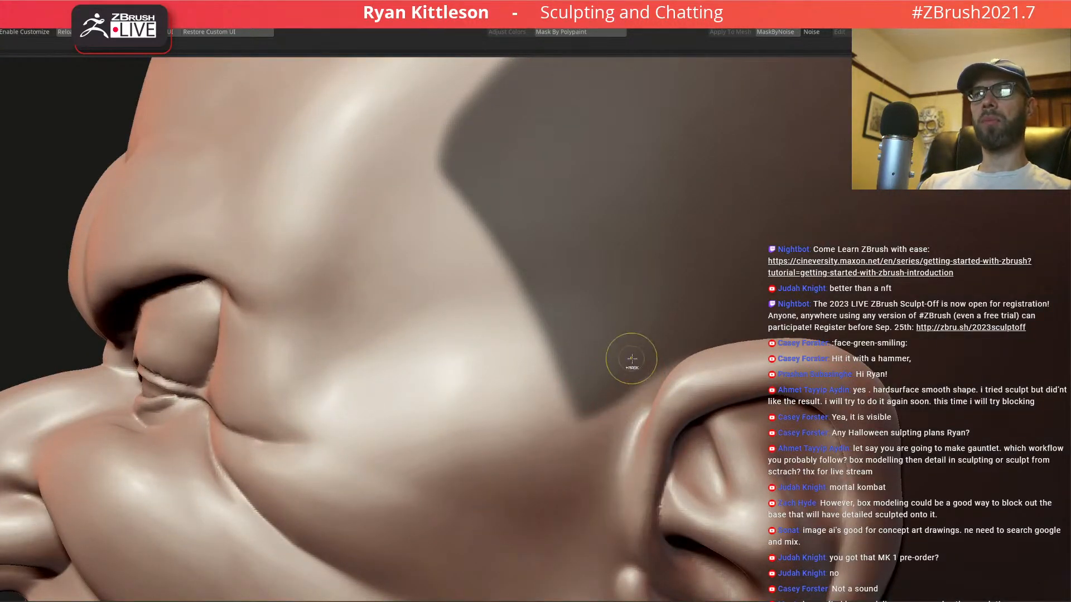
- Extend the hair mask down in front of the left ear into a sideburn point and trim its front edge
mouse_move(602, 409)
ctrl+mouse_down()
mouse_move(558, 471)
mouse_move(562, 435)
mouse_move(516, 244)
ctrl+mouse_up()
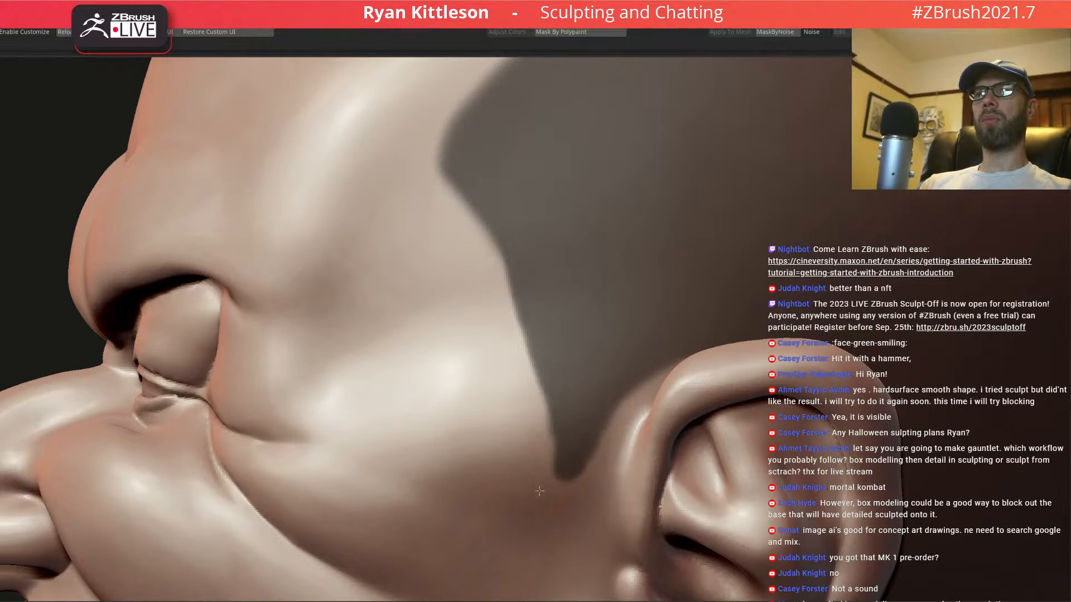
mouse_move(547, 492)
ctrl+alt+mouse_down()
mouse_move(534, 398)
mouse_move(487, 236)
ctrl+alt+mouse_up()
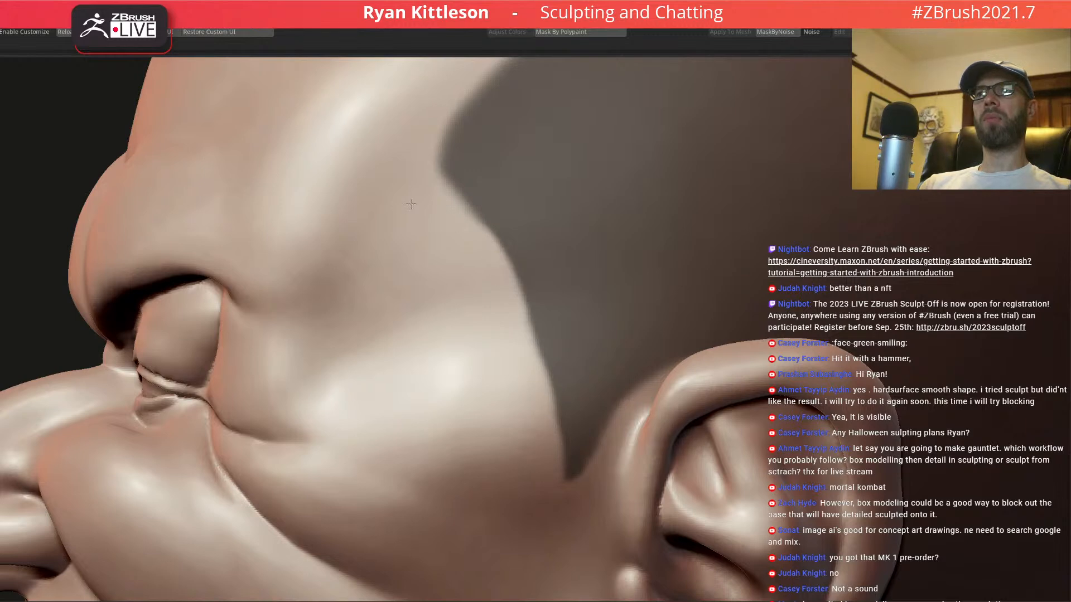
key(f)
shift+right_drag(537, 260, 515, 253)
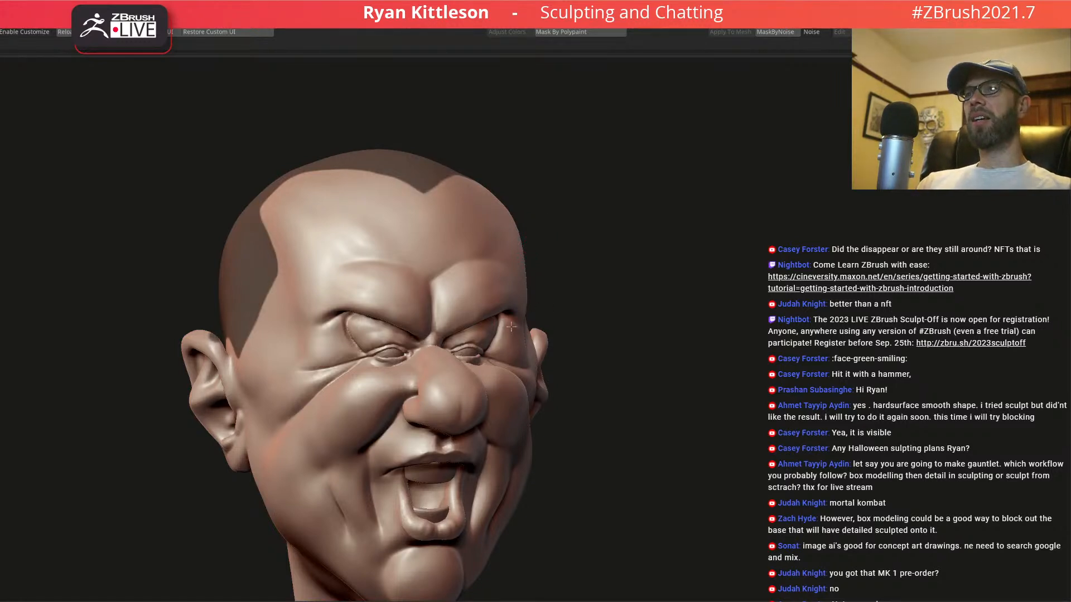
- Extend the hair mask forward at the left temple into a sharp peak and fill the gap behind it
right_drag(509, 327, 530, 314)
right_drag(522, 266, 455, 261)
ctrl+right_drag(628, 316, 642, 291)
right_drag(646, 238, 671, 143)
ctrl+right_drag(621, 204, 643, 174)
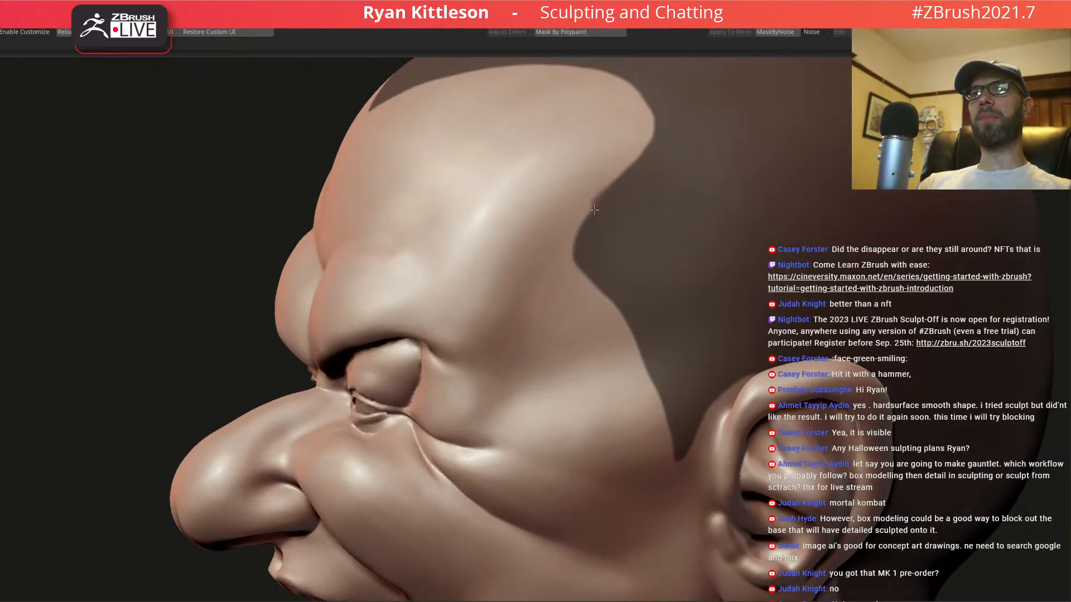
mouse_move(558, 242)
mouse_down()
mouse_move(524, 264)
mouse_move(628, 183)
mouse_up()
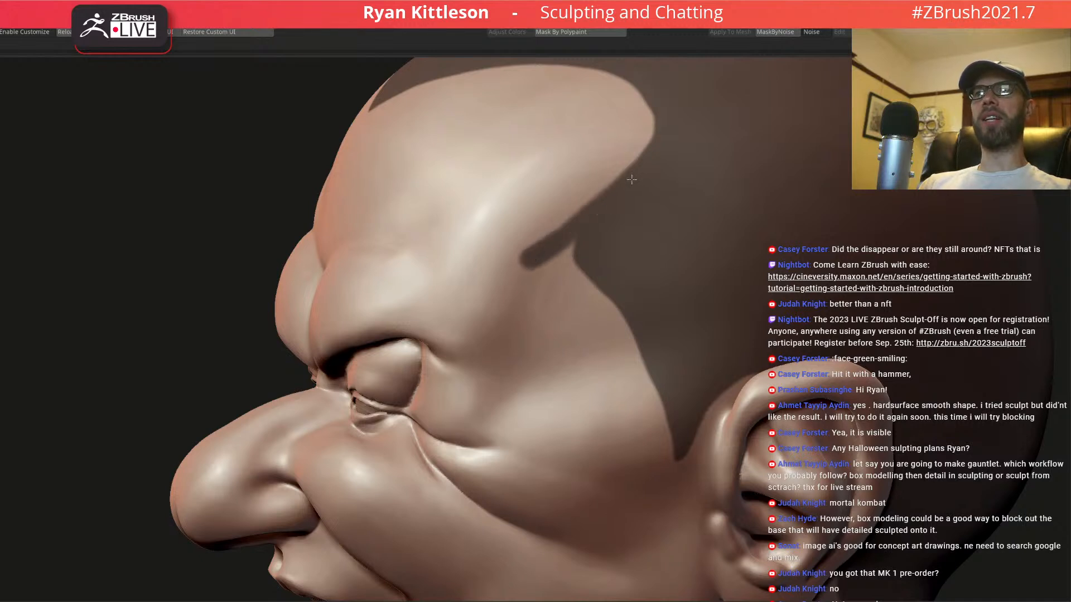
ctrl+drag(533, 255, 641, 329)
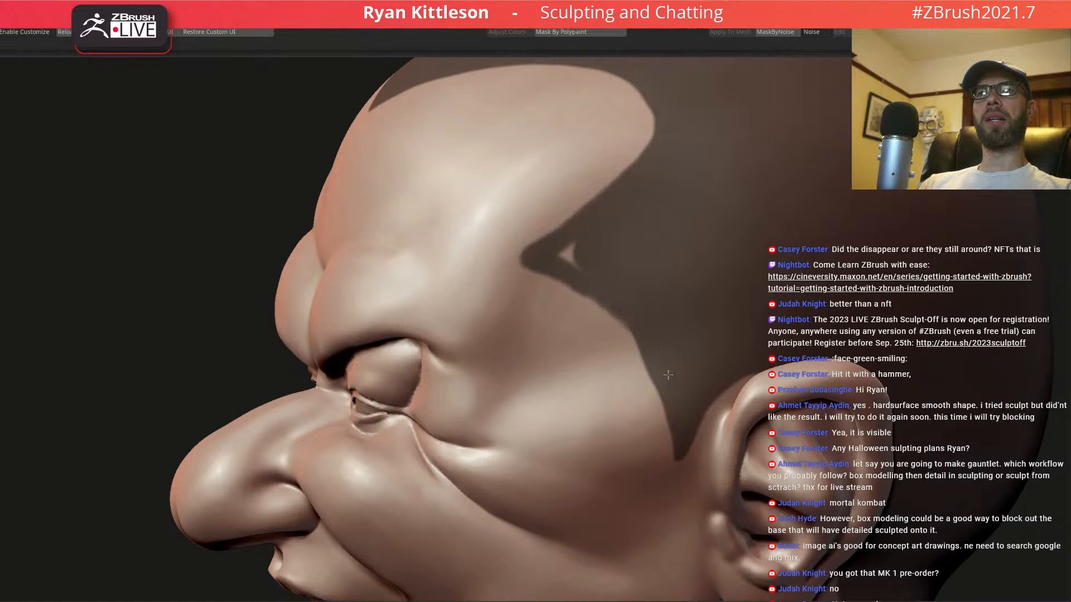
ctrl+drag(577, 272, 587, 241)
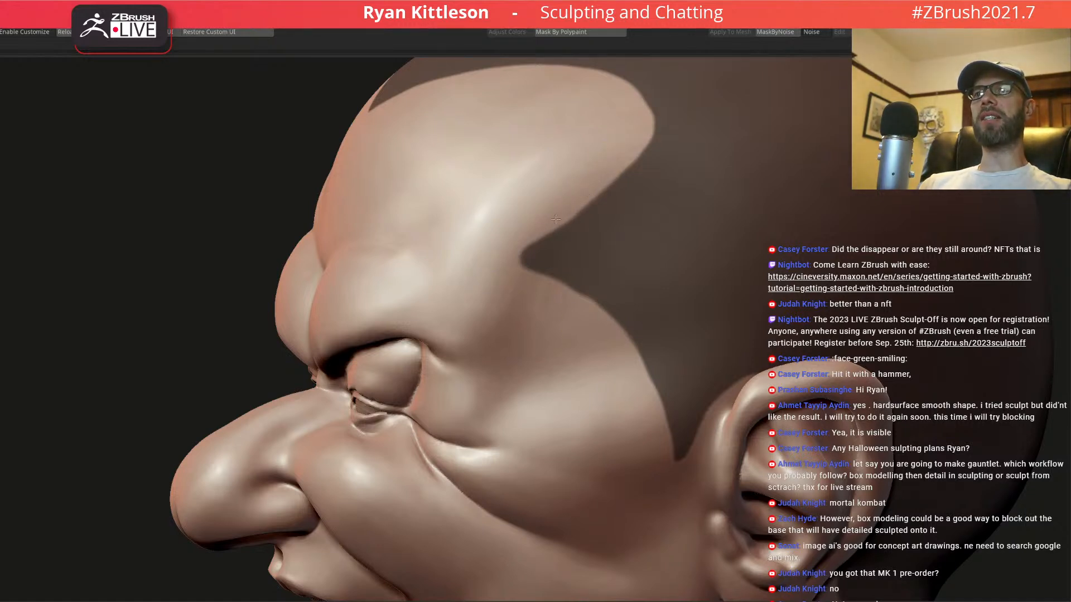
key(f)
mouse_move(611, 208)
right_down()
mouse_move(668, 218)
mouse_move(598, 223)
mouse_move(608, 227)
right_up()
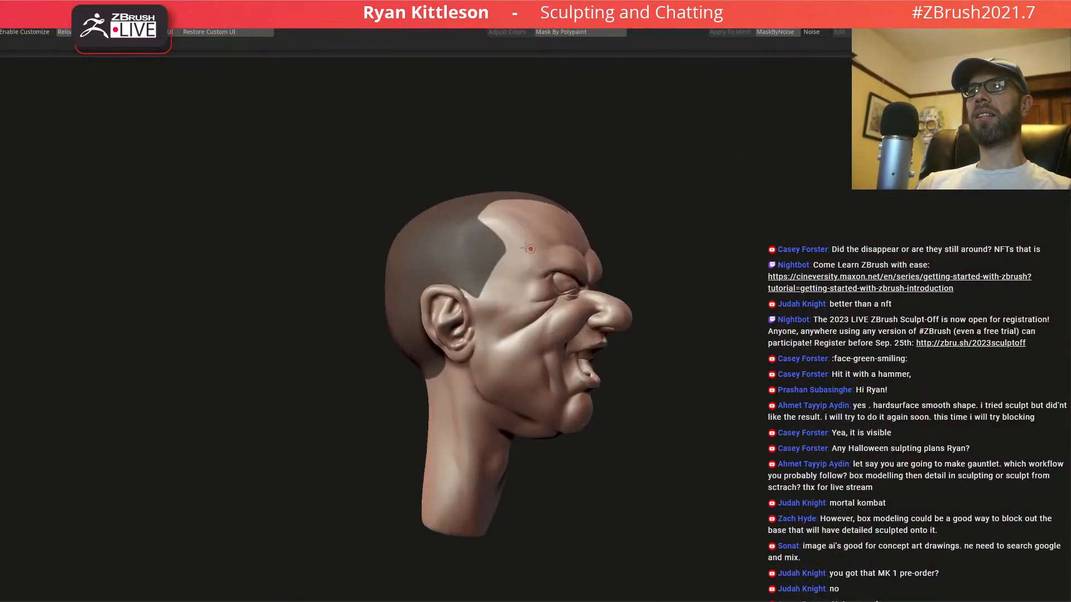
- Trim the edge of the hair mask in front of the right ear
key(f)
right_drag(518, 282, 365, 374)
mouse_move(351, 374)
ctrl+alt+mouse_down()
mouse_move(370, 386)
mouse_move(343, 337)
ctrl+alt+mouse_up()
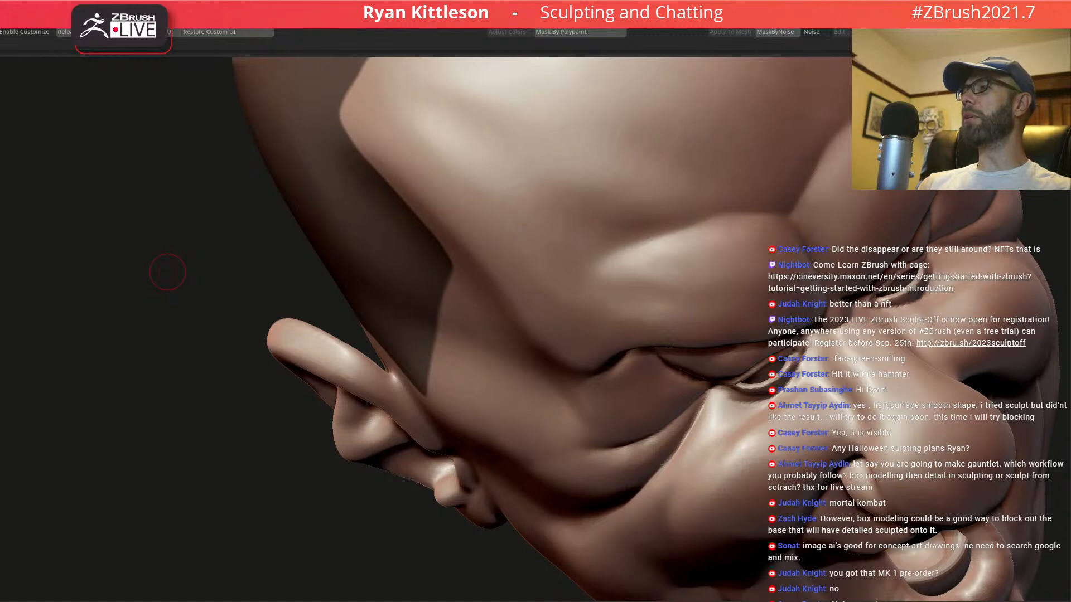
- Try the crease brush and switch the sculpting brush to clay build-up
key(b)
key(c)
key(r)
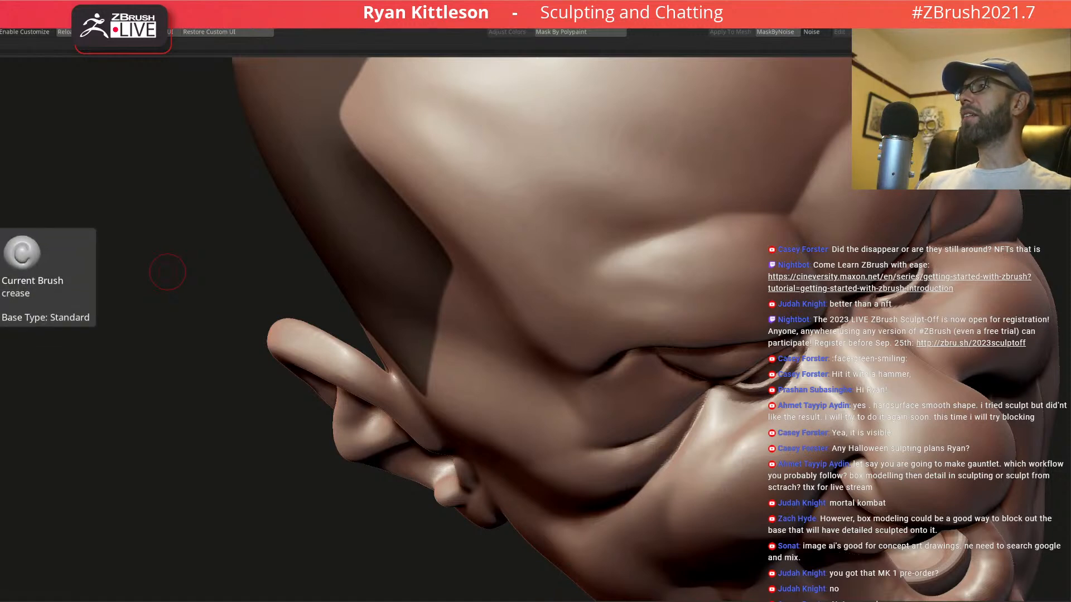
key(b)
key(c)
key(b)
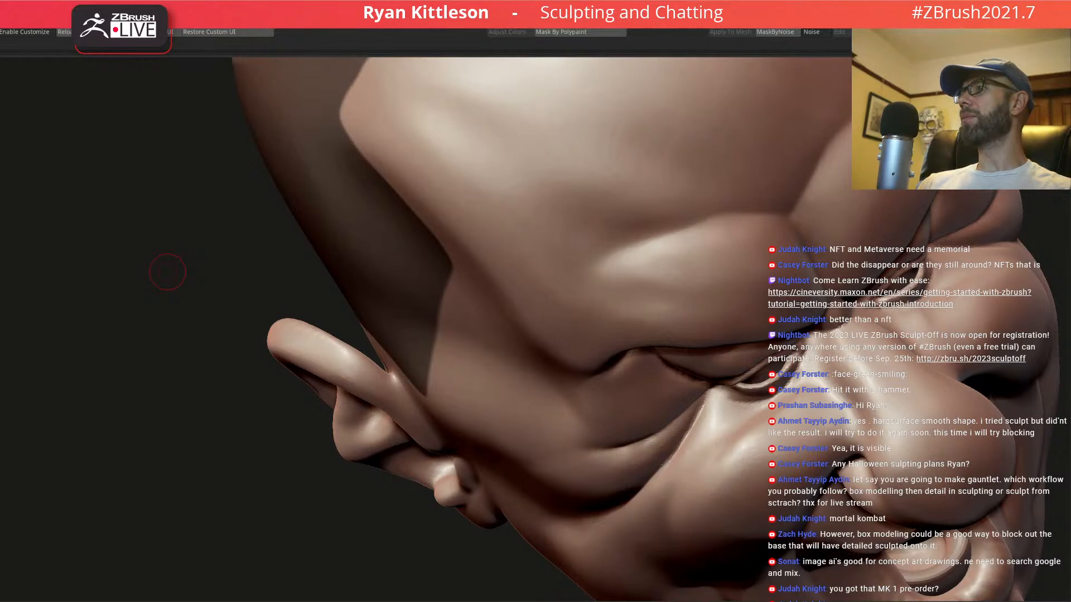
- Mask over the pointed tip of the bare recess at the right temple to round the hairline
mouse_move(396, 232)
right_down()
mouse_move(472, 223)
mouse_move(452, 211)
right_up()
mouse_move(384, 364)
right_down()
mouse_move(462, 321)
mouse_move(437, 334)
right_up()
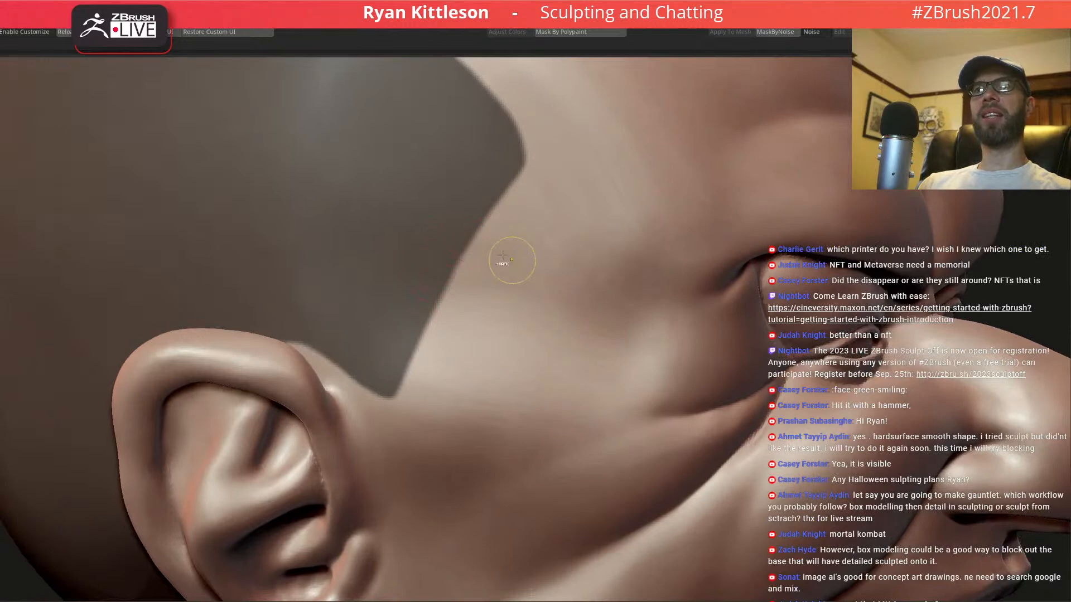
ctrl+right_drag(513, 262, 523, 233)
alt+right_drag(523, 233, 516, 320)
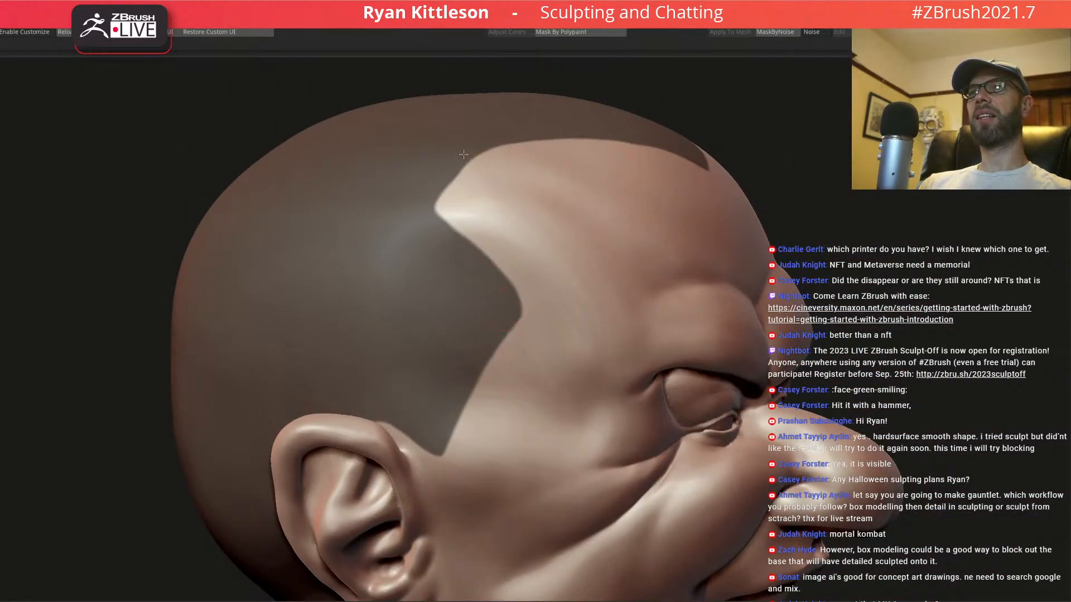
mouse_move(448, 186)
ctrl+mouse_down()
mouse_move(458, 236)
mouse_move(470, 241)
mouse_move(439, 193)
ctrl+mouse_up()
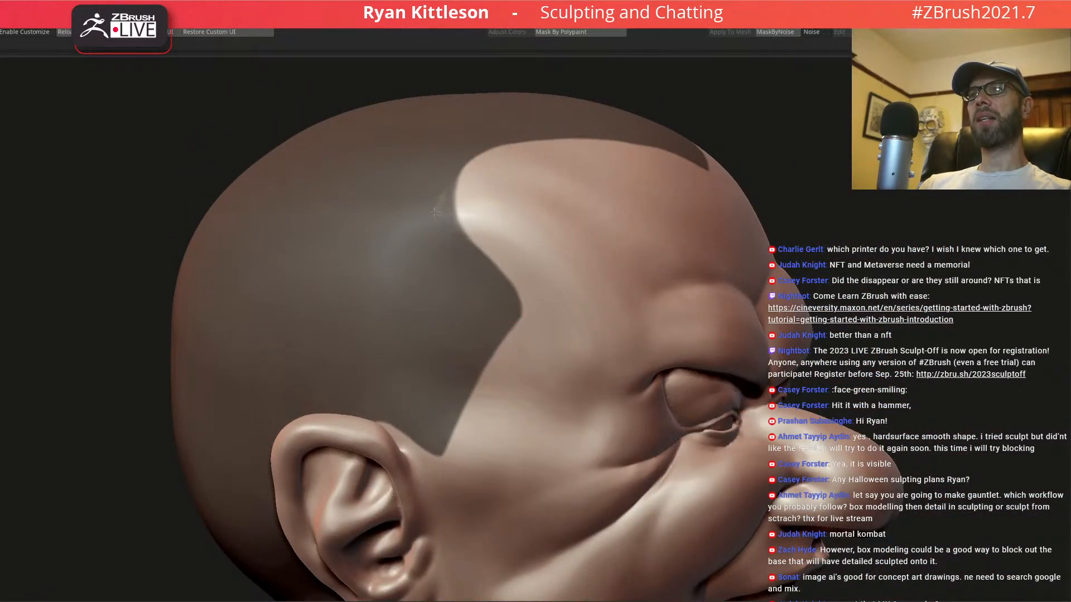
ctrl+right_drag(553, 315, 588, 338)
- Extend the hair mask forward at the right temple into a sharp peak and trim its upper edge
ctrl+drag(568, 328, 460, 245)
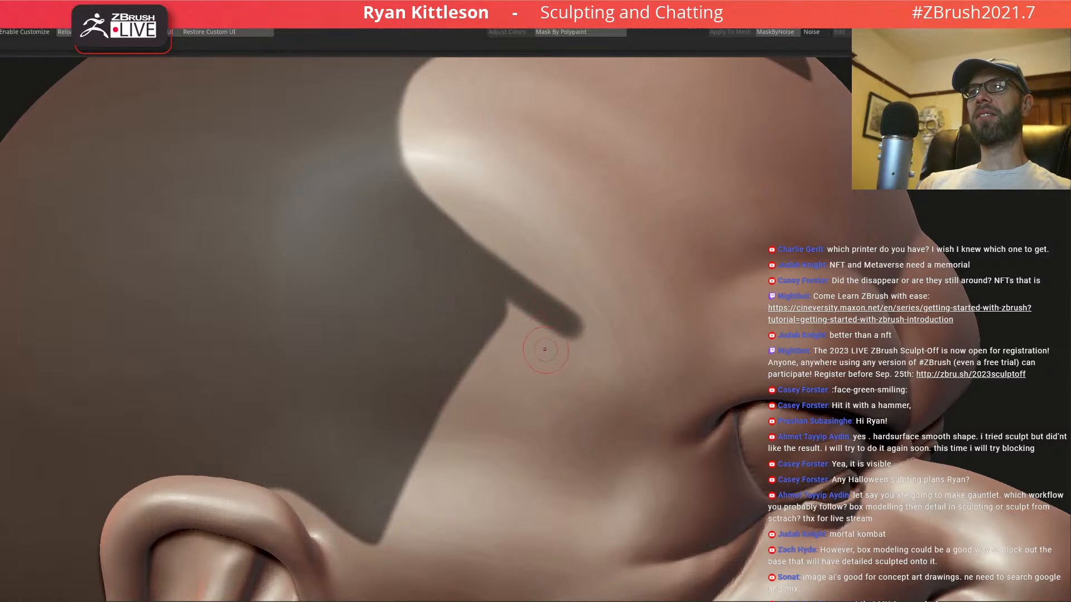
right_drag(544, 337, 583, 299)
mouse_move(592, 264)
ctrl+mouse_down()
mouse_move(474, 344)
mouse_move(435, 387)
ctrl+mouse_up()
mouse_move(402, 434)
ctrl+mouse_down()
mouse_move(497, 301)
mouse_move(468, 327)
mouse_move(544, 243)
ctrl+mouse_up()
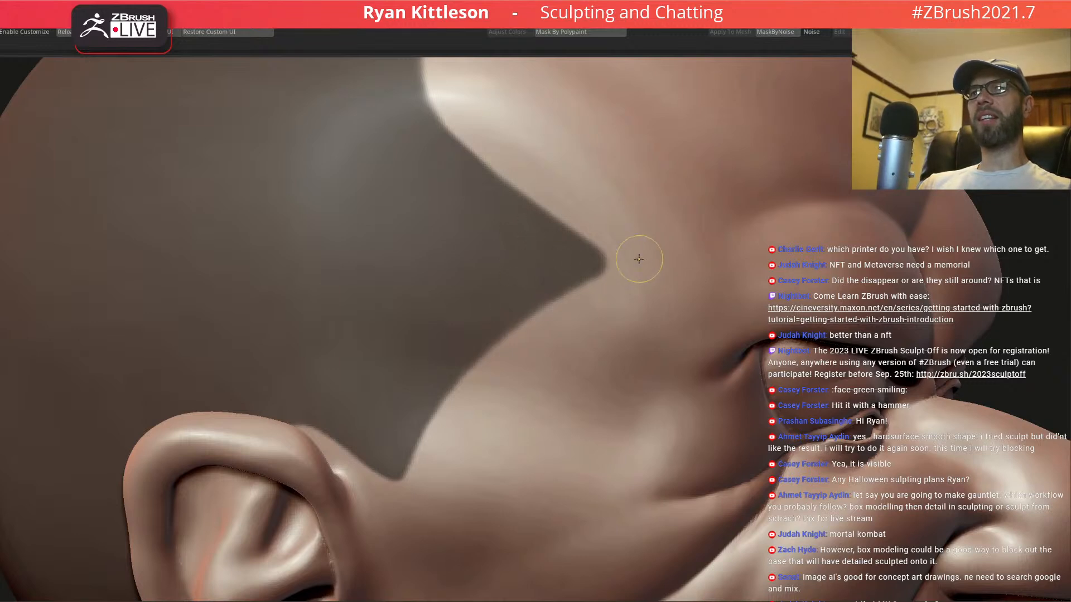
ctrl+alt+drag(618, 258, 545, 197)
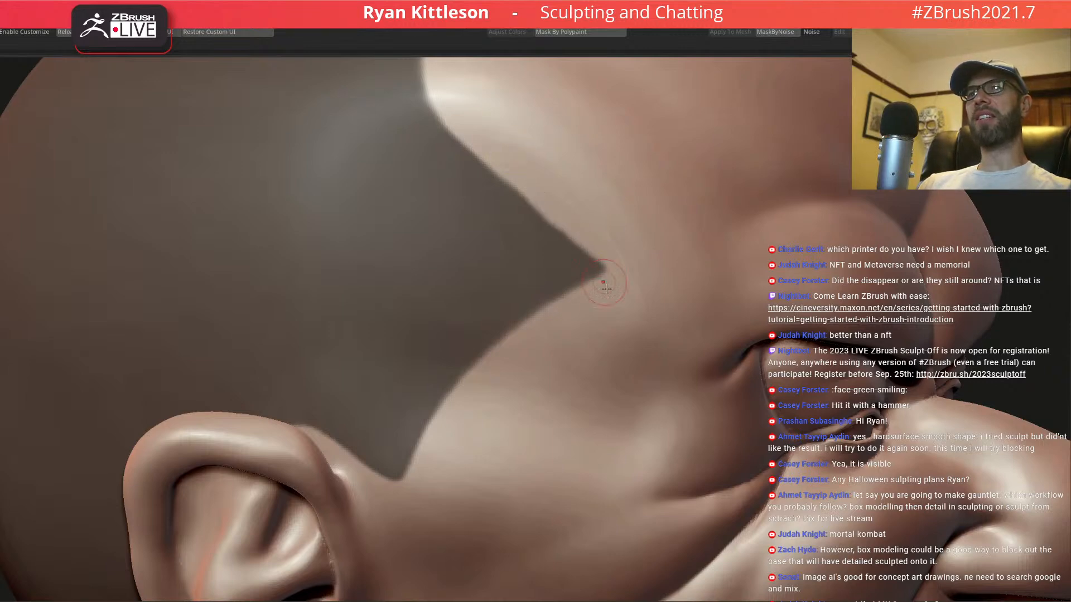
- Fill and shape the sideburn point of the hair mask in front of the right ear
mouse_move(401, 391)
alt+right_down()
mouse_move(398, 303)
mouse_move(386, 385)
alt+right_up()
ctrl+drag(379, 422, 377, 365)
ctrl+right_drag(433, 342, 441, 260)
mouse_move(642, 278)
right_down()
mouse_move(420, 285)
mouse_move(503, 266)
right_up()
ctrl+right_drag(437, 374, 567, 493)
right_drag(505, 341, 473, 328)
mouse_move(513, 318)
ctrl+mouse_down()
mouse_move(508, 336)
mouse_move(530, 236)
mouse_move(495, 308)
mouse_move(467, 299)
mouse_move(501, 334)
ctrl+mouse_up()
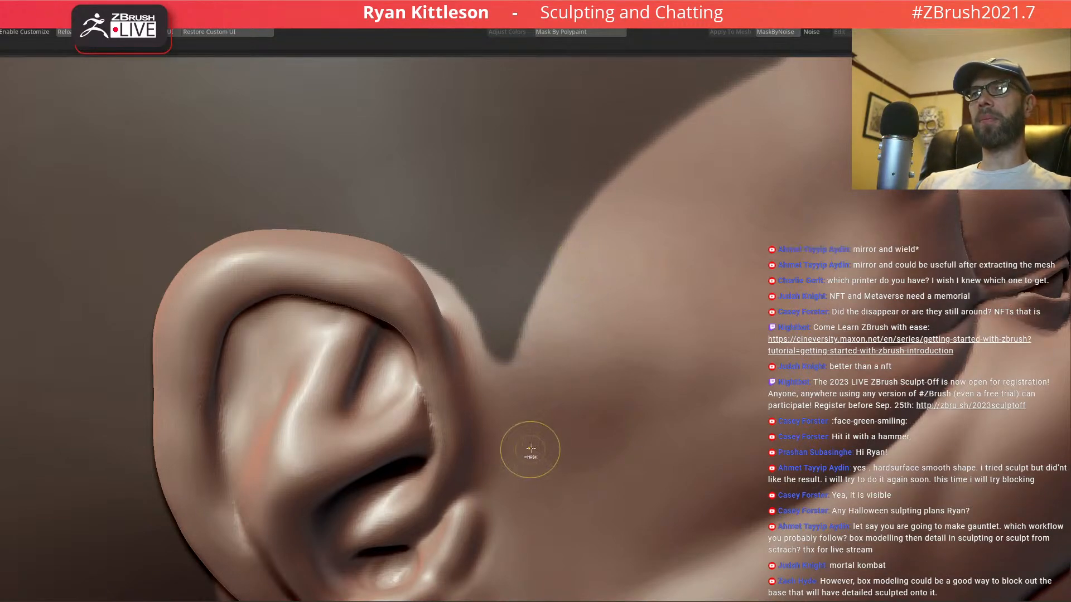
- Turn the masked hair area into its own polygroup, clear the mask and check the groups with the polyframe display
key(f)
mouse_move(557, 288)
mouse_down()
mouse_move(616, 278)
mouse_move(584, 290)
mouse_move(566, 263)
mouse_move(549, 274)
mouse_up()
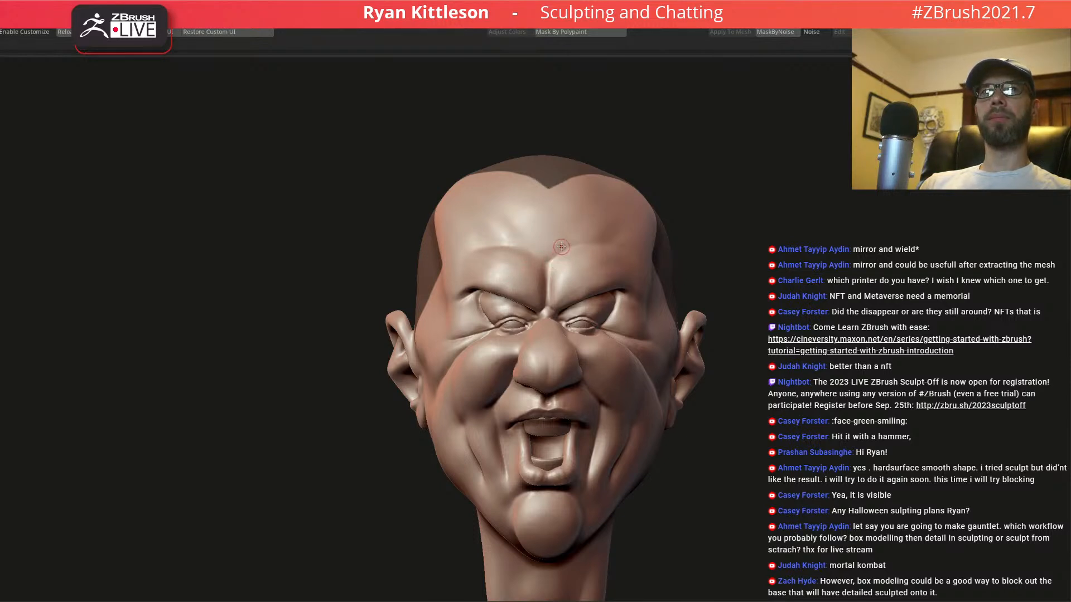
mouse_move(567, 251)
mouse_down()
mouse_move(547, 262)
mouse_move(524, 256)
mouse_move(566, 254)
mouse_move(531, 266)
mouse_move(573, 256)
mouse_up()
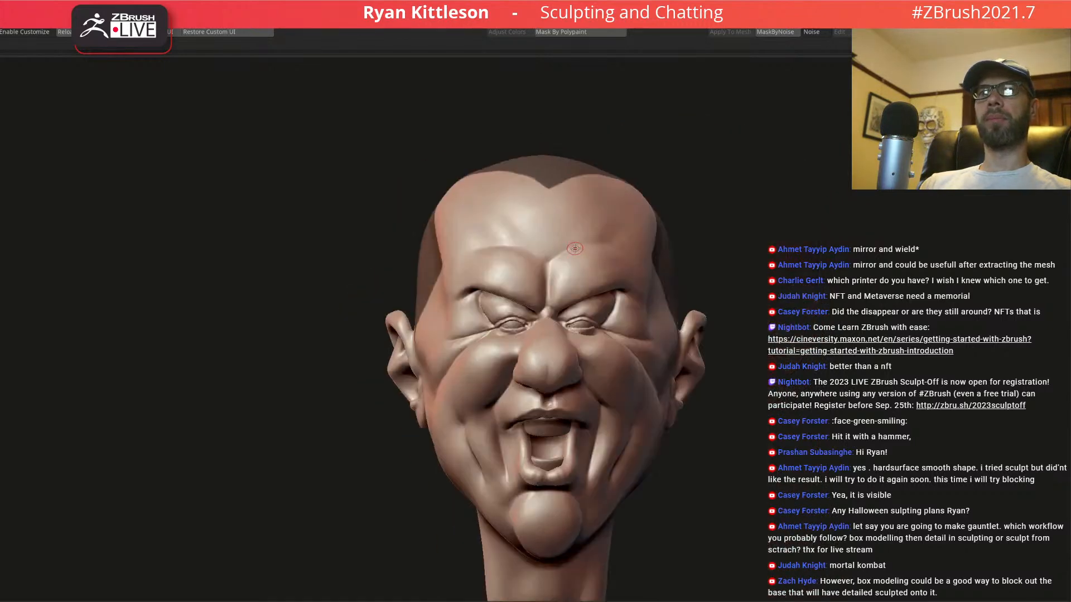
right_drag(566, 248, 598, 249)
alt+right_drag(377, 396, 721, 254)
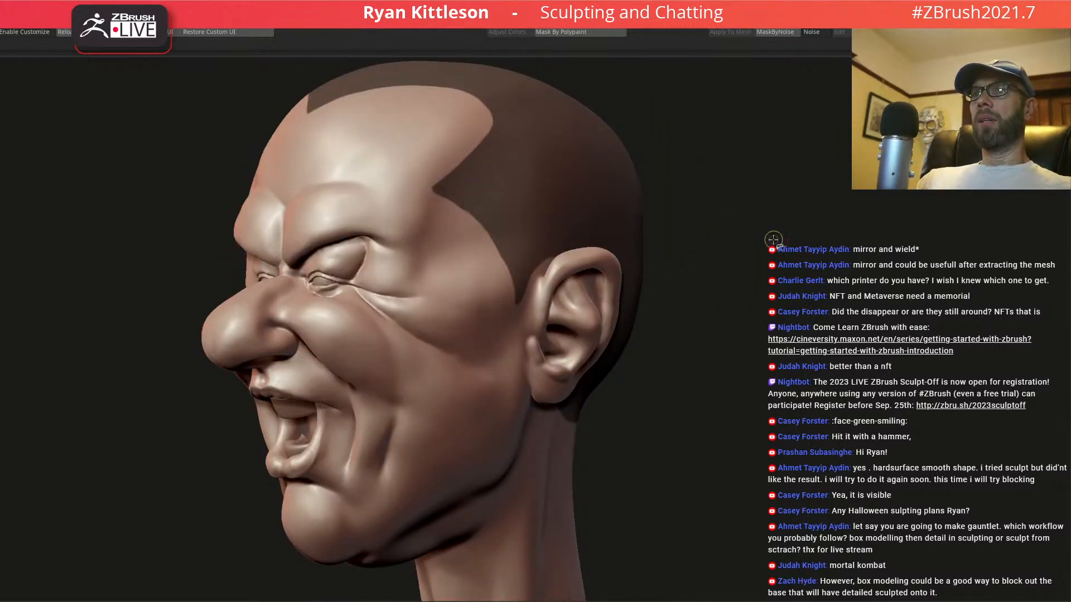
key(shift+f)
key(shift+f)
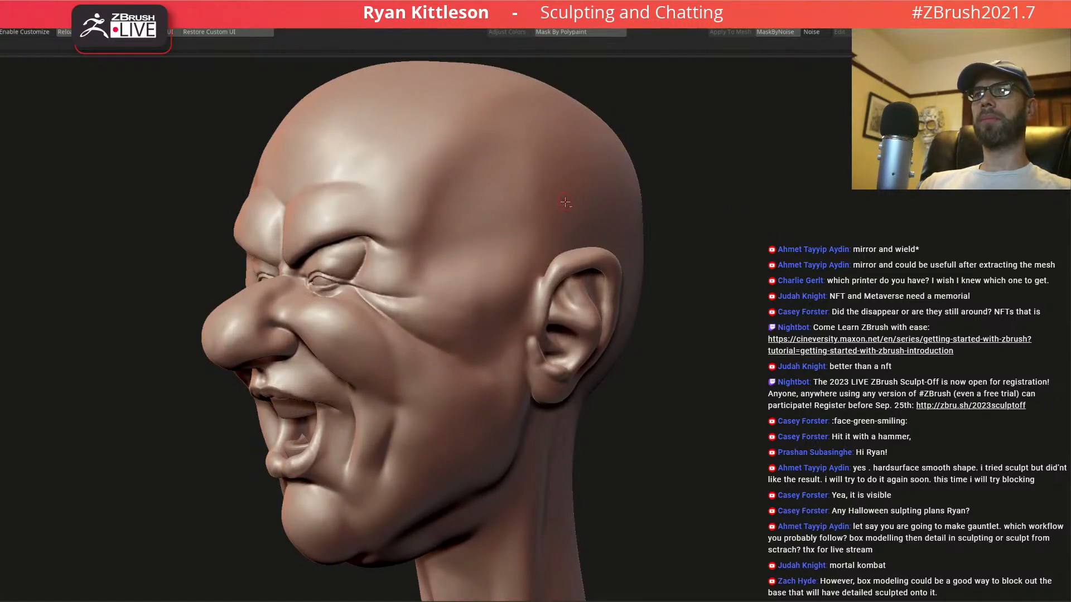
key(shift+f)
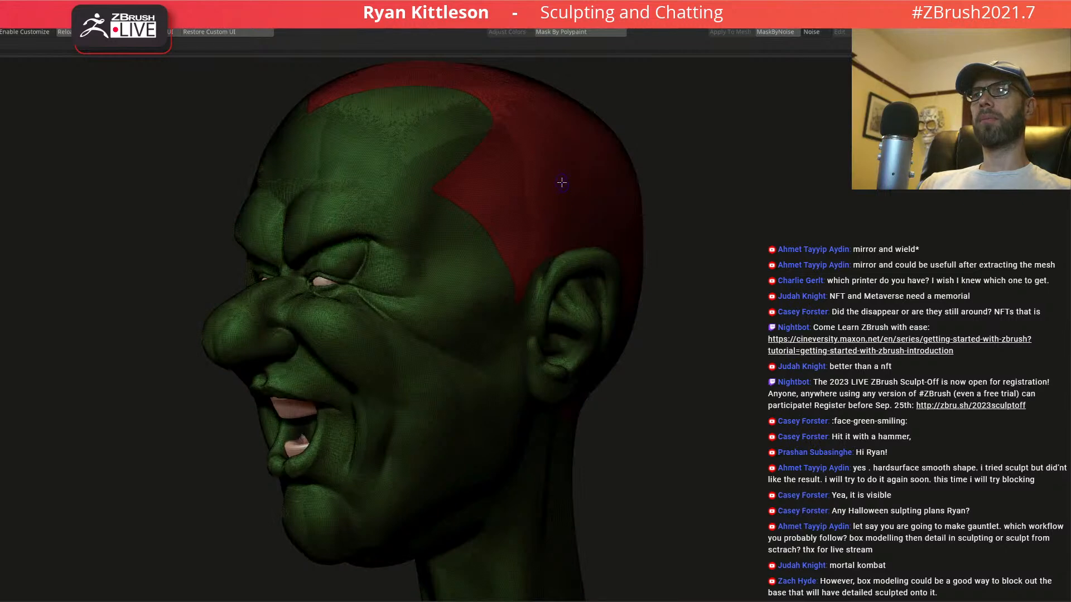
key(shift+f)
- Inspect the eyelids up close and compare the face and hair polygroups with the polyframe display
ctrl+right_drag(297, 297, 351, 357)
right_drag(352, 299, 485, 290)
alt+right_drag(304, 261, 613, 248)
mouse_move(388, 219)
right_down()
mouse_move(345, 216)
mouse_move(391, 223)
right_up()
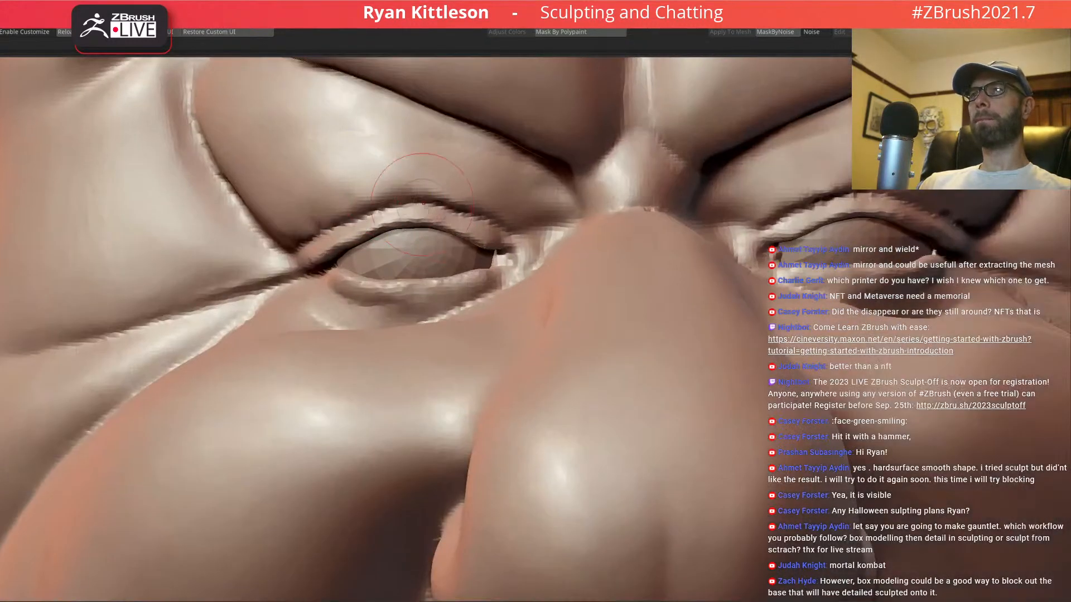
key(shift+f)
key(shift+f)
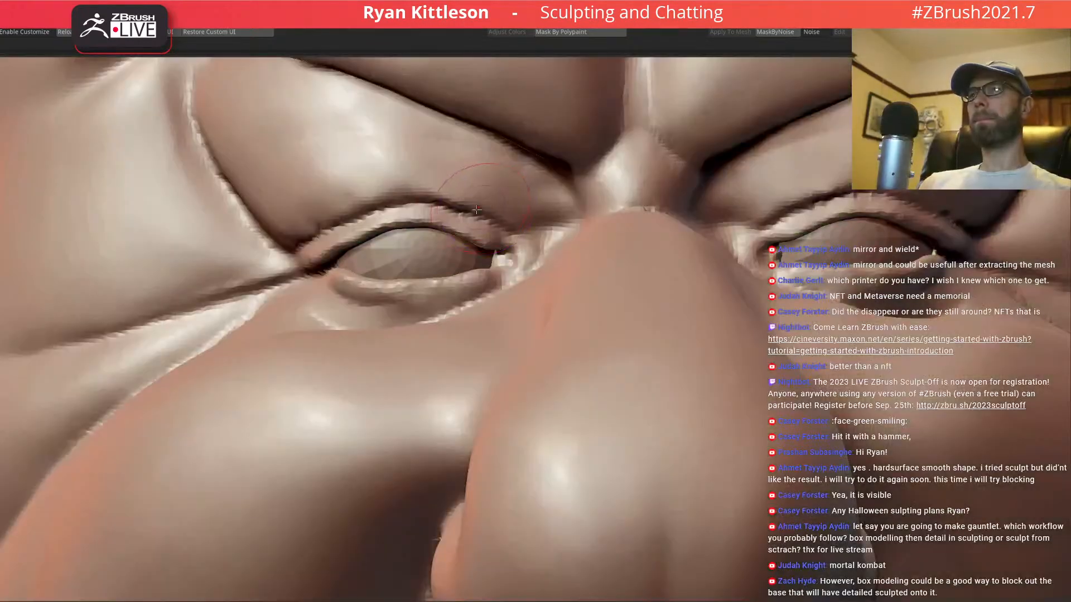
key(f)
ctrl+right_drag(416, 201, 404, 187)
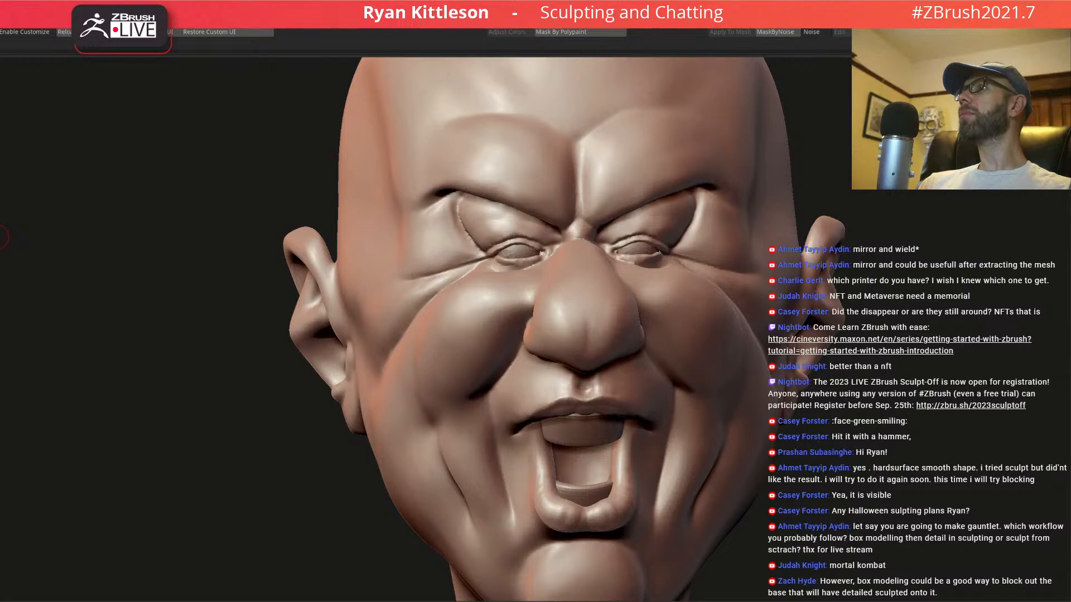
key(shift+f)
right_drag(480, 262, 547, 271)
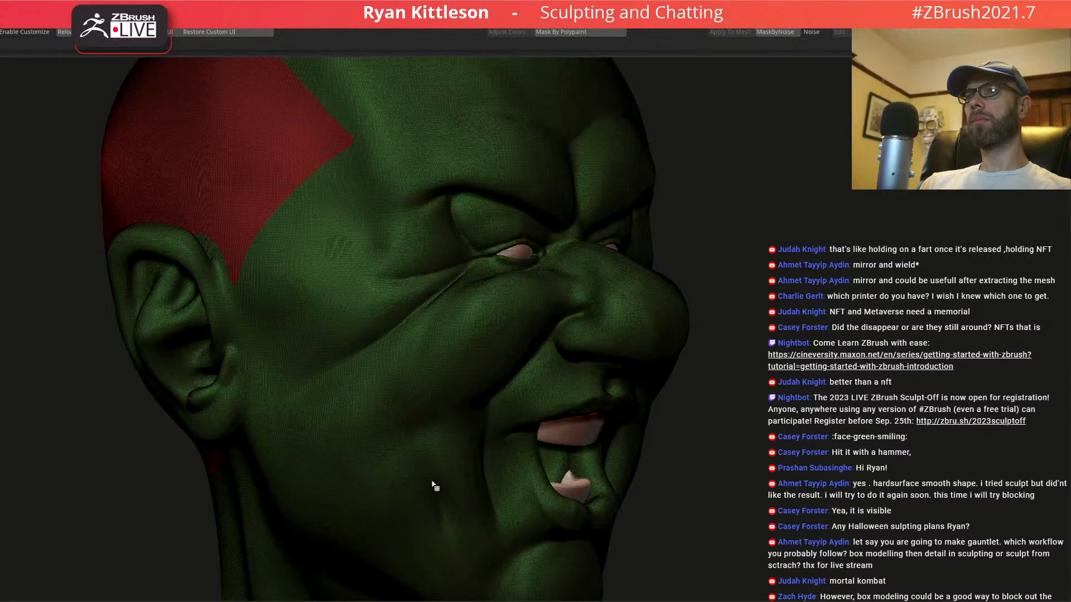
right_drag(390, 203, 450, 240)
key(shift+f)
ctrl+right_drag(561, 253, 578, 273)
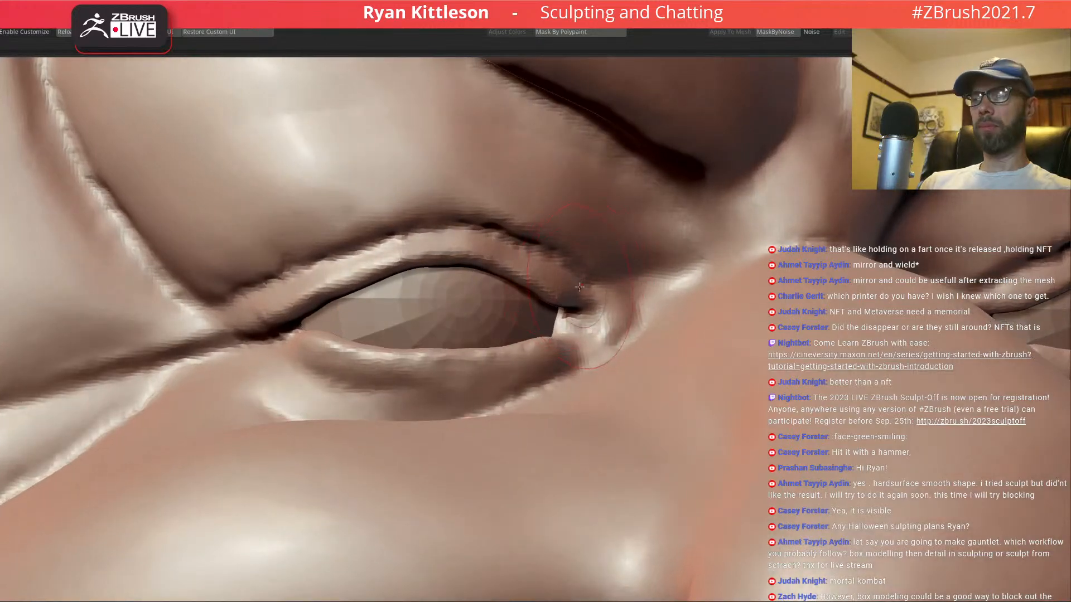
- Adjust the brush settings and build up a raised skin fold above the right upper eyelid with repeated strokes
key(space)
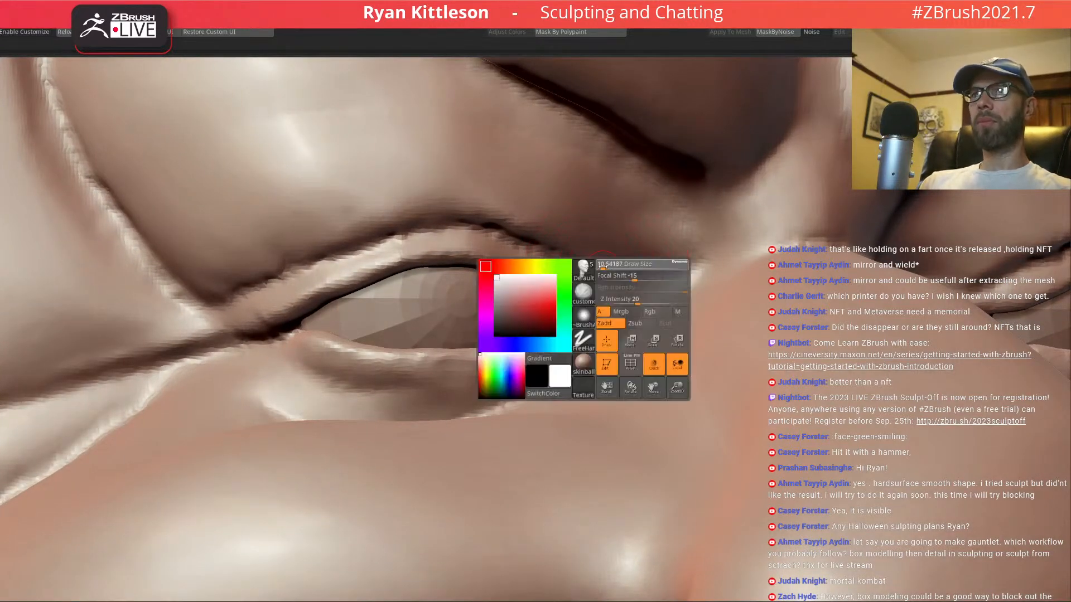
right_drag(602, 258, 626, 218)
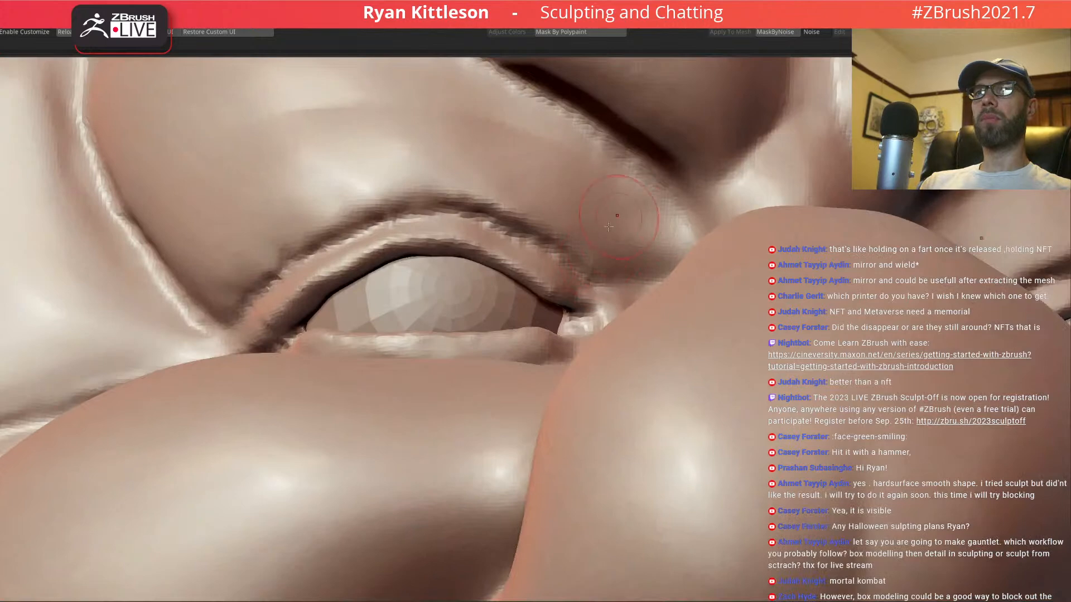
mouse_move(582, 255)
right_down()
mouse_move(600, 257)
mouse_move(616, 280)
right_up()
key(space)
mouse_move(603, 260)
mouse_down()
mouse_move(521, 208)
mouse_move(416, 207)
mouse_move(293, 266)
mouse_up()
drag(390, 221, 223, 307)
drag(309, 247, 229, 296)
drag(346, 233, 232, 291)
drag(399, 216, 256, 268)
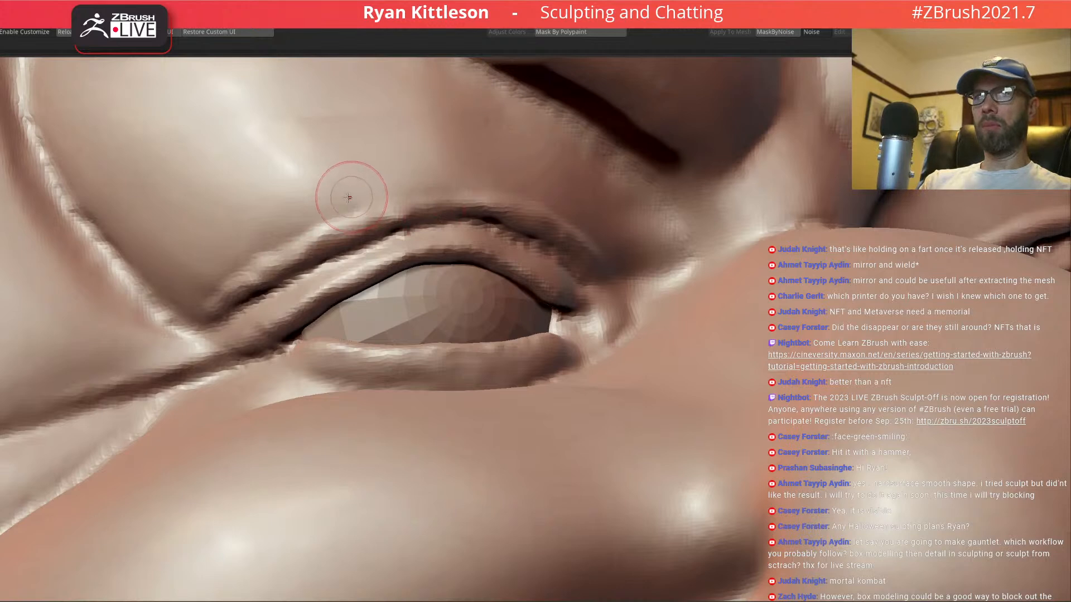
drag(333, 207, 237, 274)
drag(334, 218, 223, 273)
drag(386, 196, 273, 252)
drag(521, 215, 609, 260)
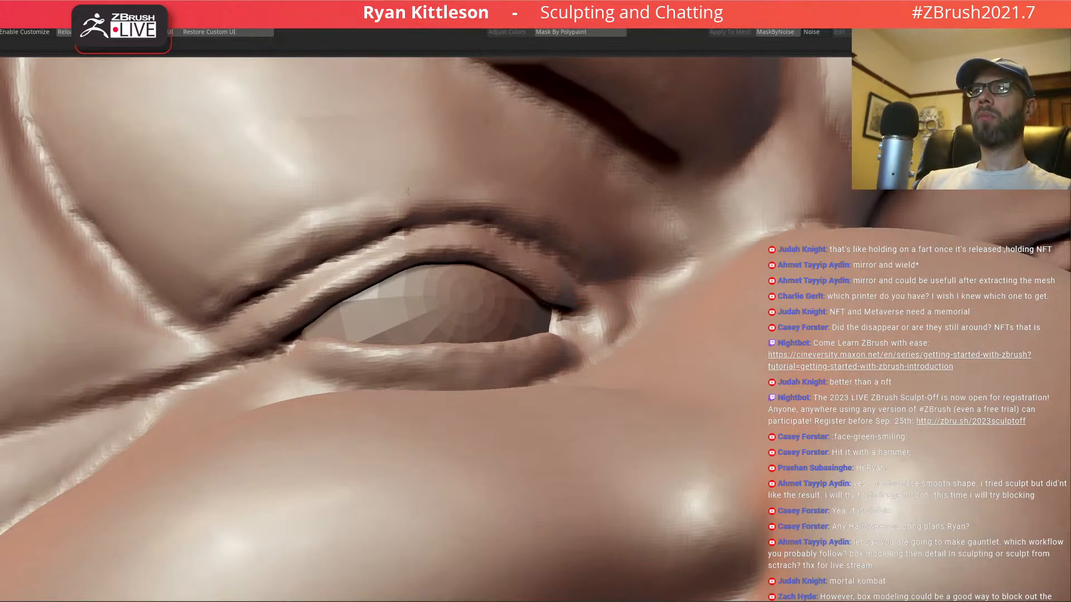
- Smooth the fold above the right eye and refine the upper eyelid crease with long strokes between the eye's corners
shift+drag(382, 191, 250, 243)
shift+drag(359, 247, 335, 231)
right_drag(469, 284, 479, 238)
right_drag(592, 272, 602, 292)
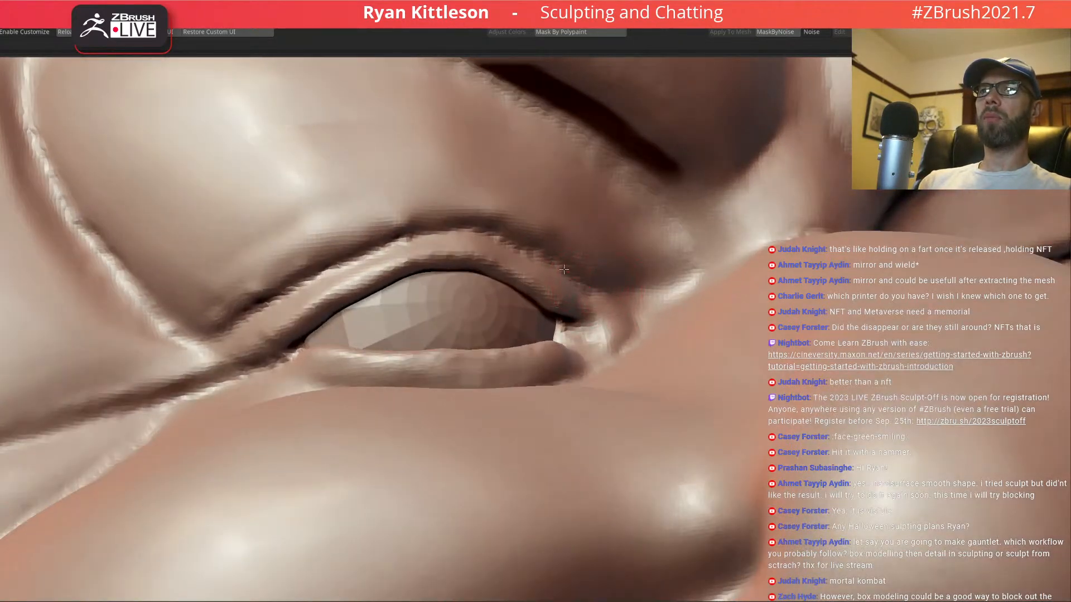
mouse_move(528, 250)
mouse_down()
mouse_move(483, 230)
mouse_move(410, 229)
mouse_move(349, 248)
mouse_move(222, 335)
mouse_up()
mouse_move(285, 289)
mouse_down()
mouse_move(234, 319)
mouse_move(288, 239)
mouse_move(522, 201)
mouse_up()
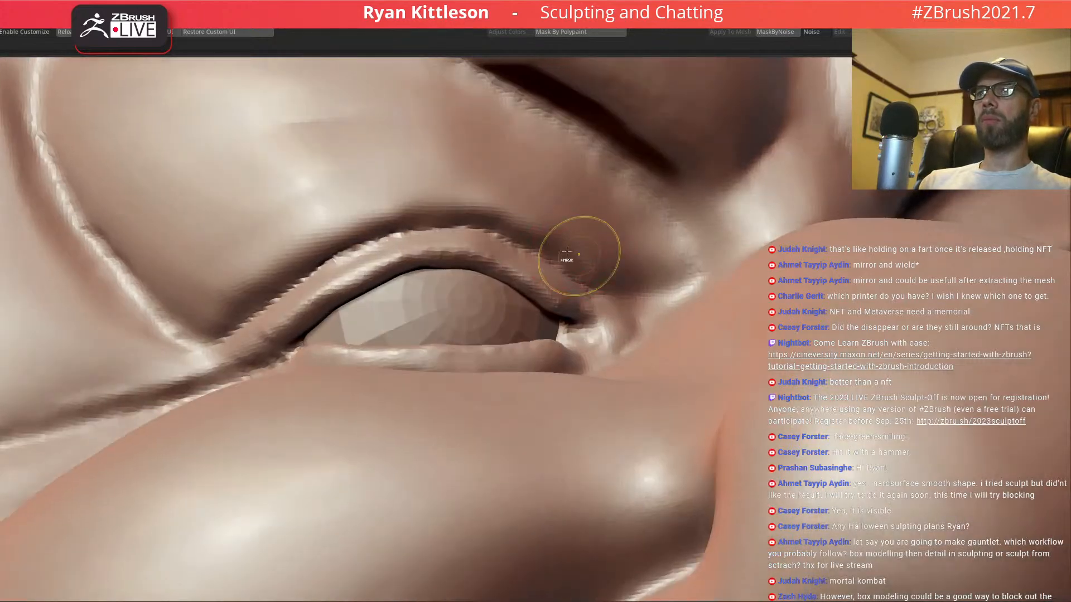
- Check the hairline on the whole head from the side with the polyframe display on and off
key(f)
mouse_move(577, 188)
right_down()
mouse_move(474, 206)
mouse_move(569, 218)
mouse_move(410, 234)
mouse_move(393, 173)
right_up()
key(shift+f)
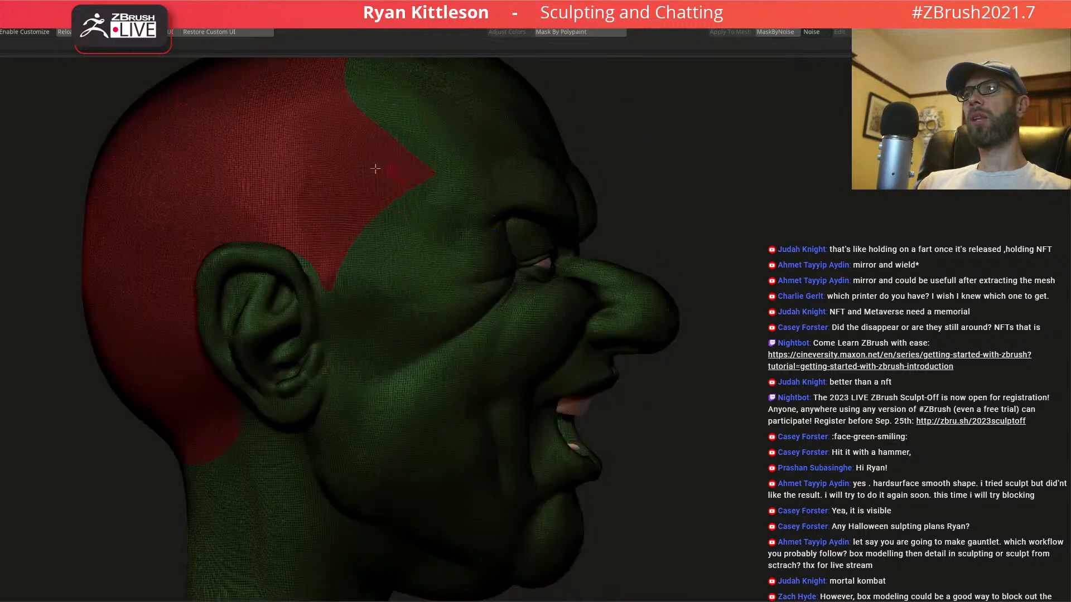
key(shift+f)
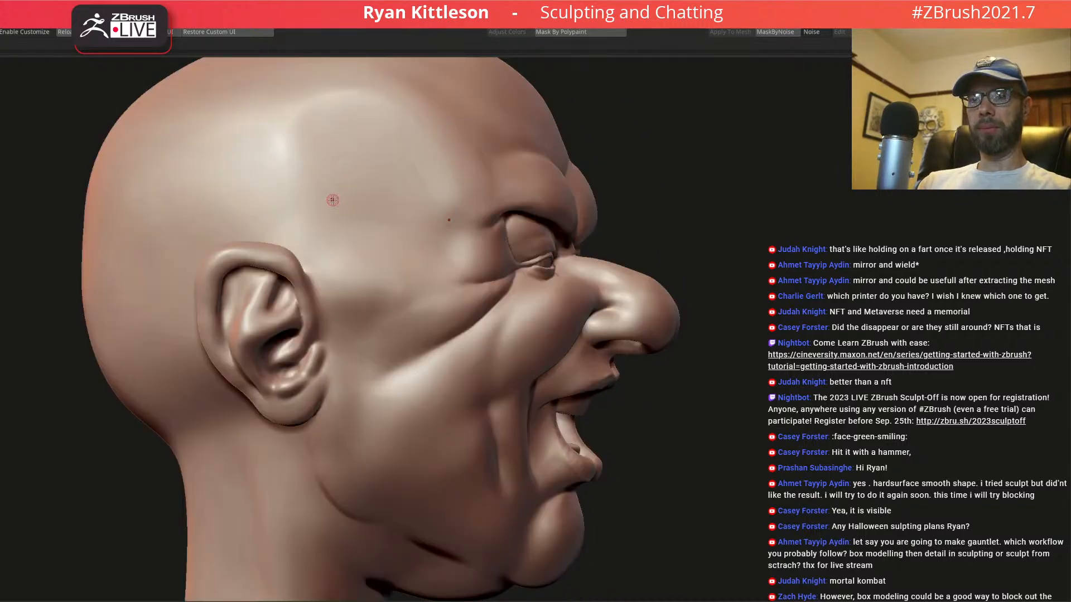
mouse_move(347, 198)
right_down()
mouse_move(330, 192)
mouse_move(376, 190)
right_up()
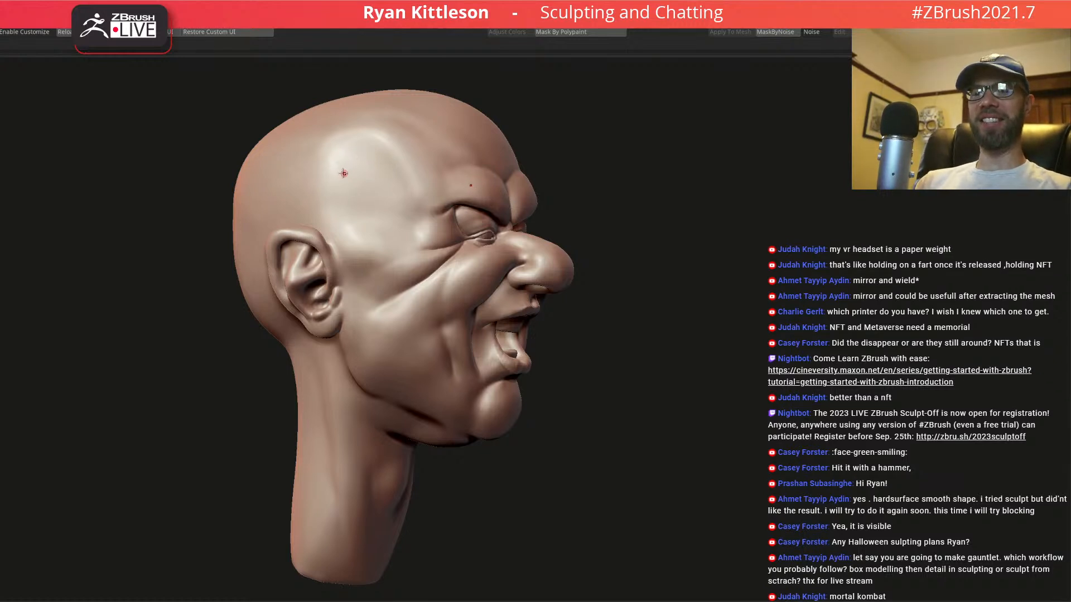
- Isolate the hair polygroup and use it to mask the whole head except the hair area
ctrl+shift+click(318, 159)
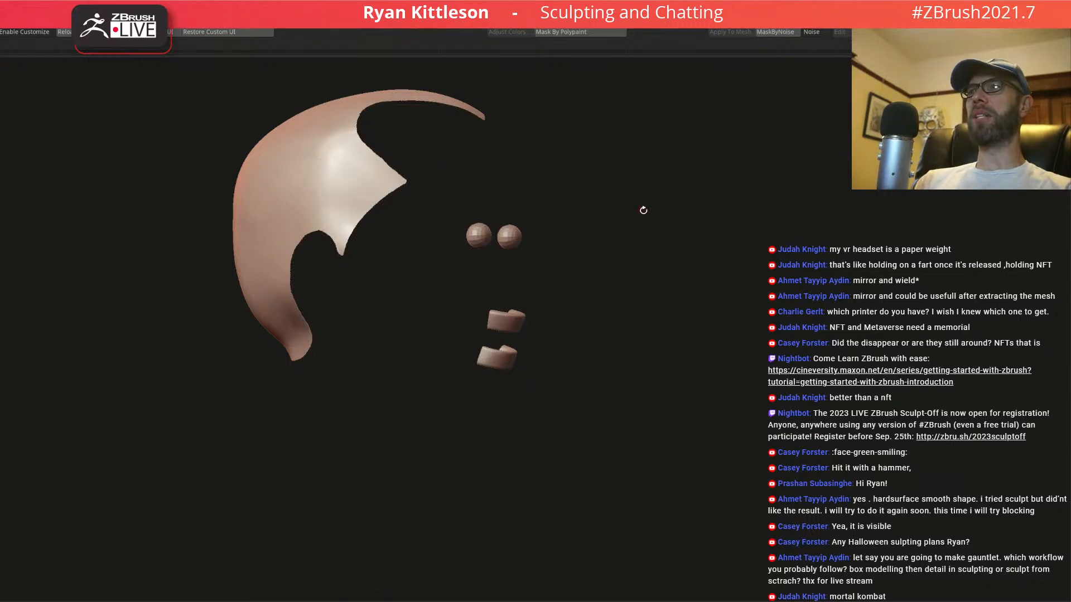
ctrl+click(644, 215)
ctrl+shift+click(653, 214)
ctrl+right_drag(408, 239, 753, 191)
ctrl+click(850, 187)
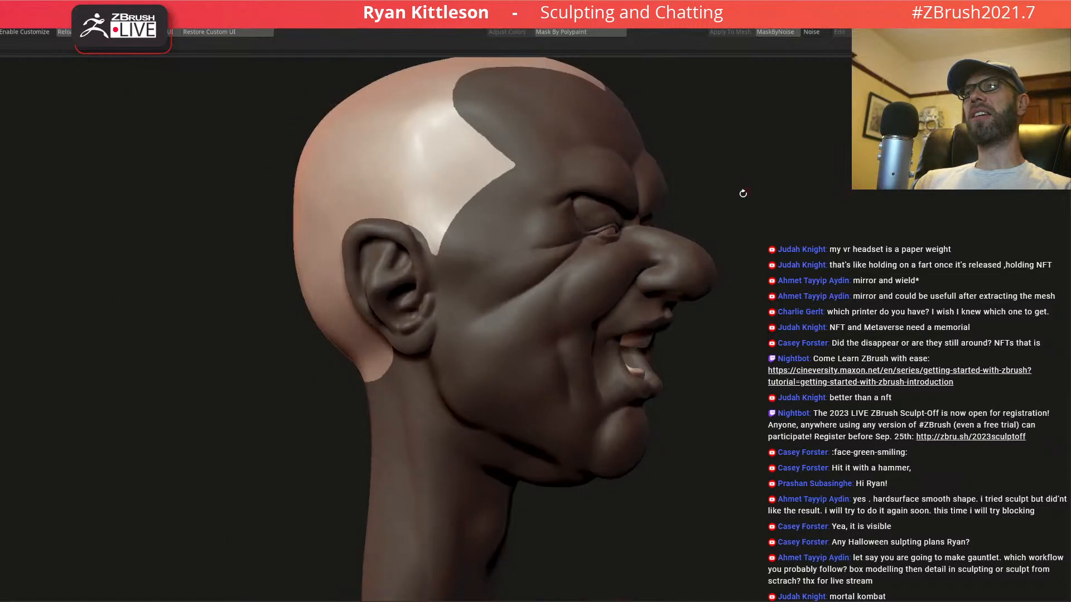
right_drag(617, 171, 446, 178)
alt+right_drag(675, 215, 527, 242)
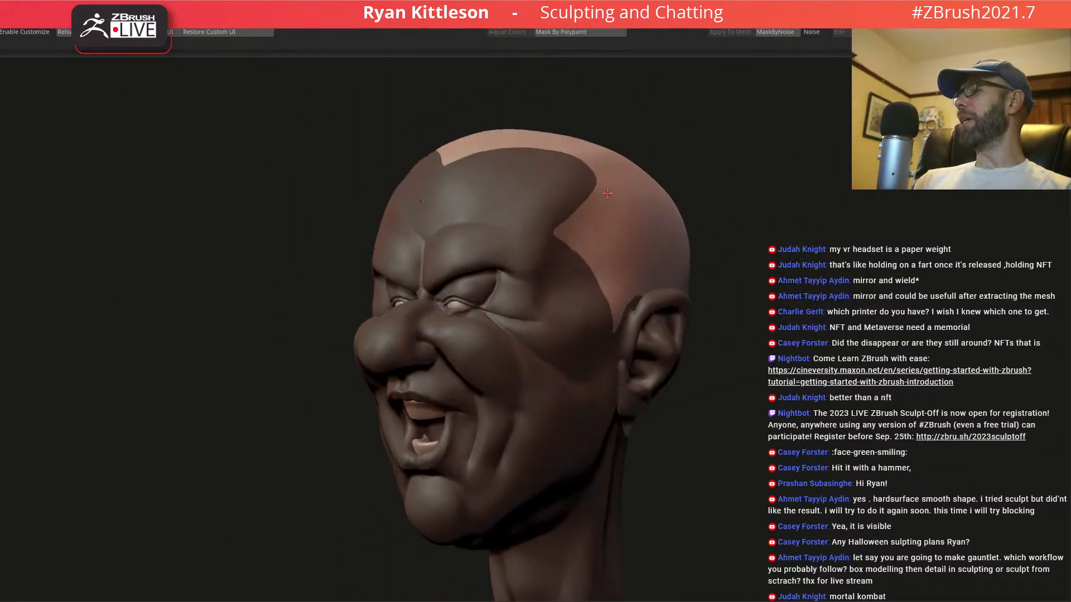
alt+right_drag(611, 246, 535, 219)
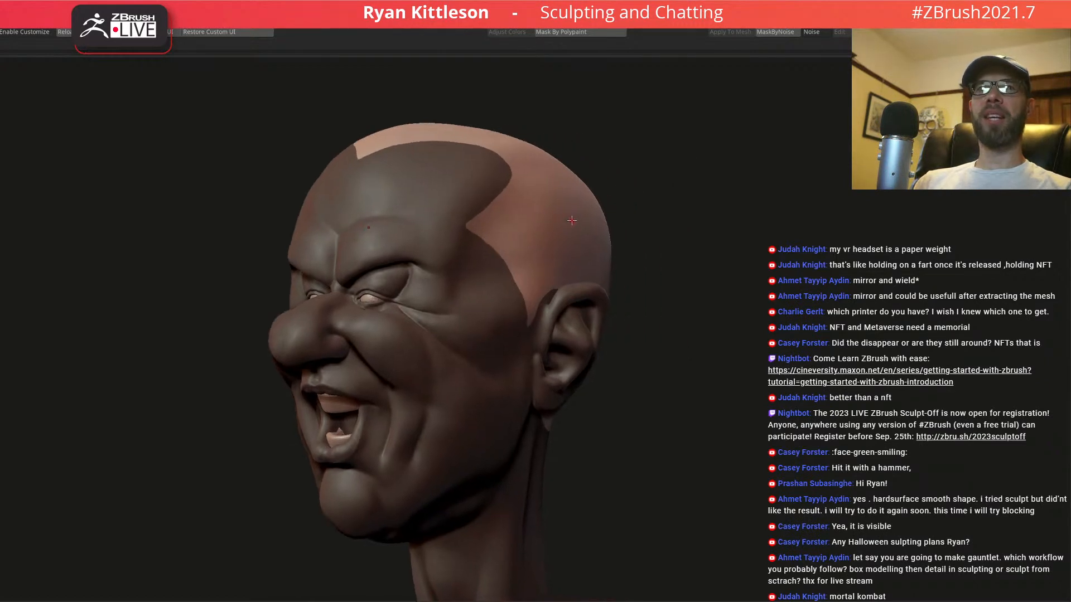
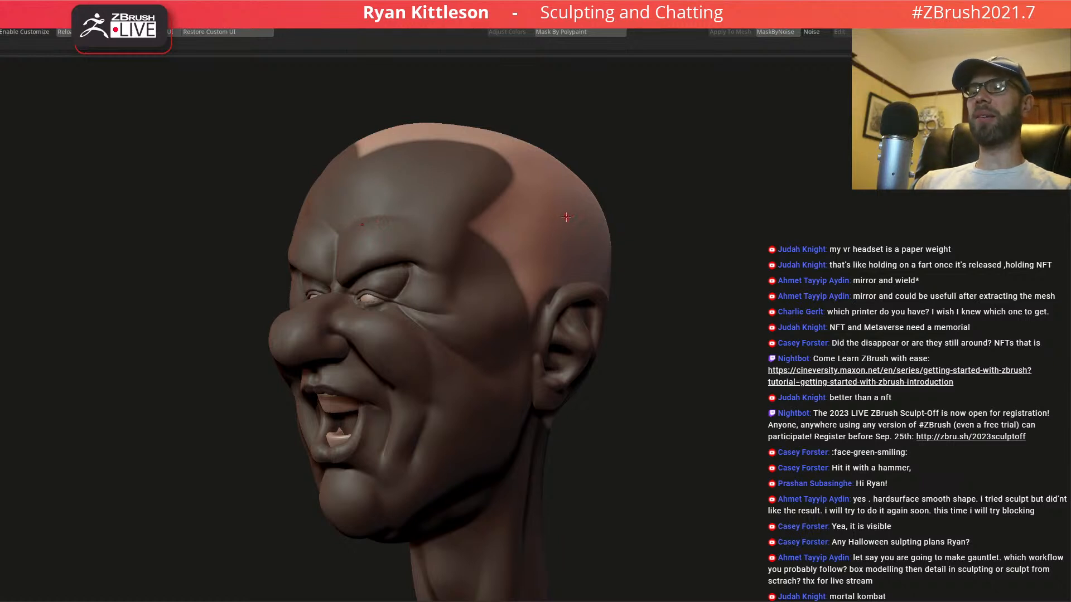
- Raise the unmasked hair area off the scalp with the transform gizmo so it forms a thick edge along the hairline
key(space)
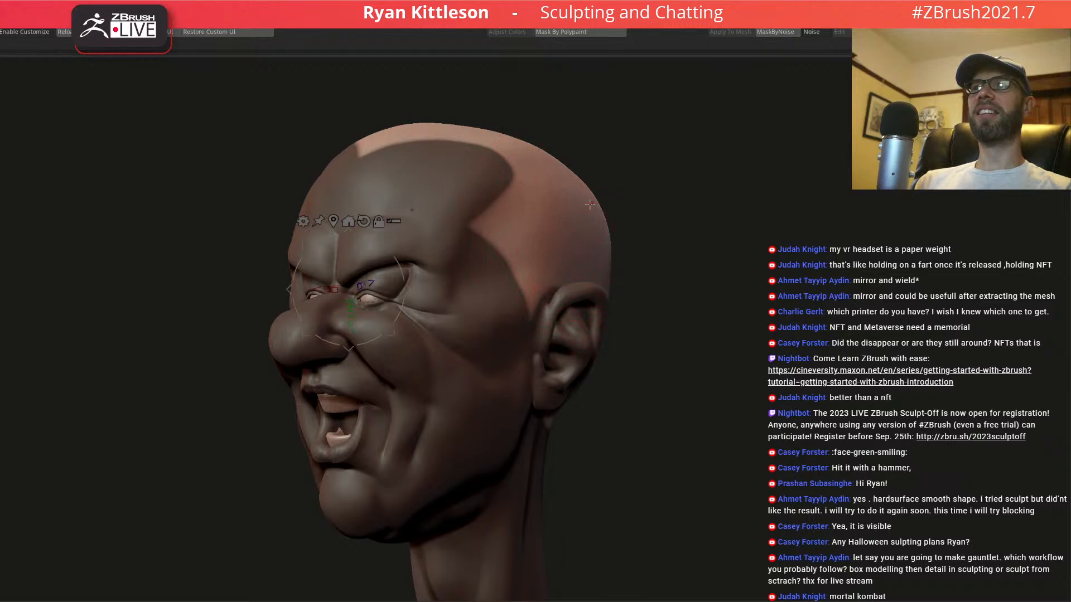
key(w)
drag(639, 175, 677, 146)
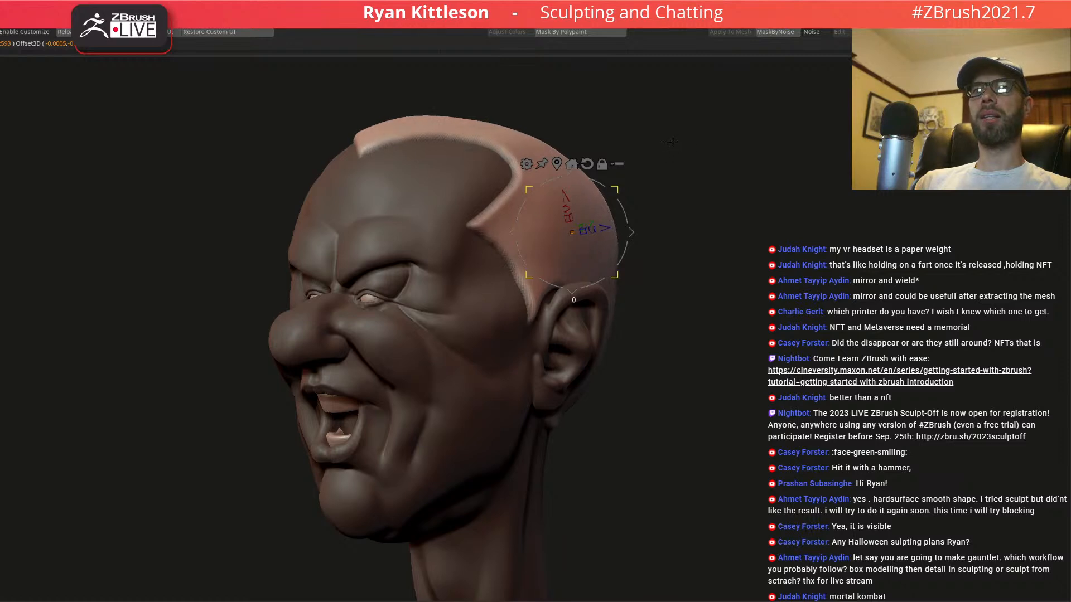
key(q)
mouse_move(521, 202)
ctrl+right_down()
mouse_move(563, 235)
mouse_move(548, 225)
ctrl+right_up()
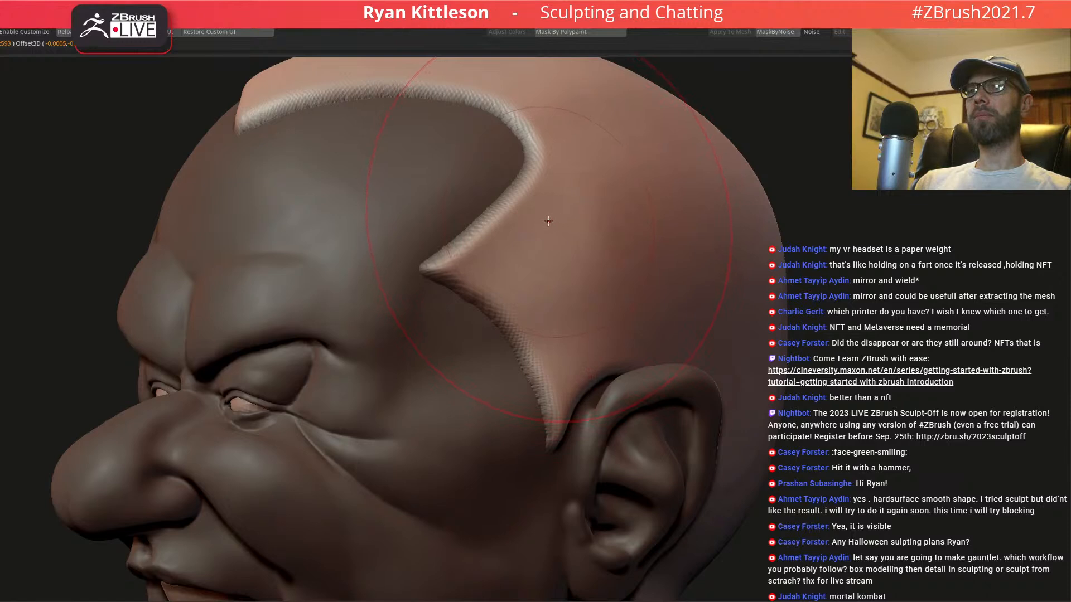
- Clear the mask and isolate the raised hair polygroup
key(ctrl+shift+a)
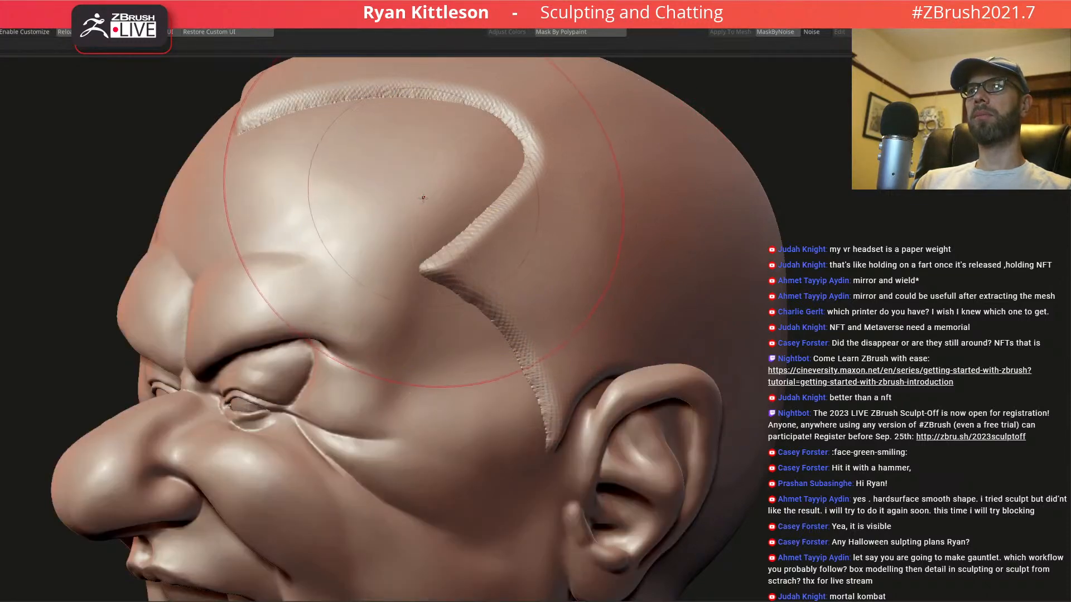
ctrl+shift+click(558, 210)
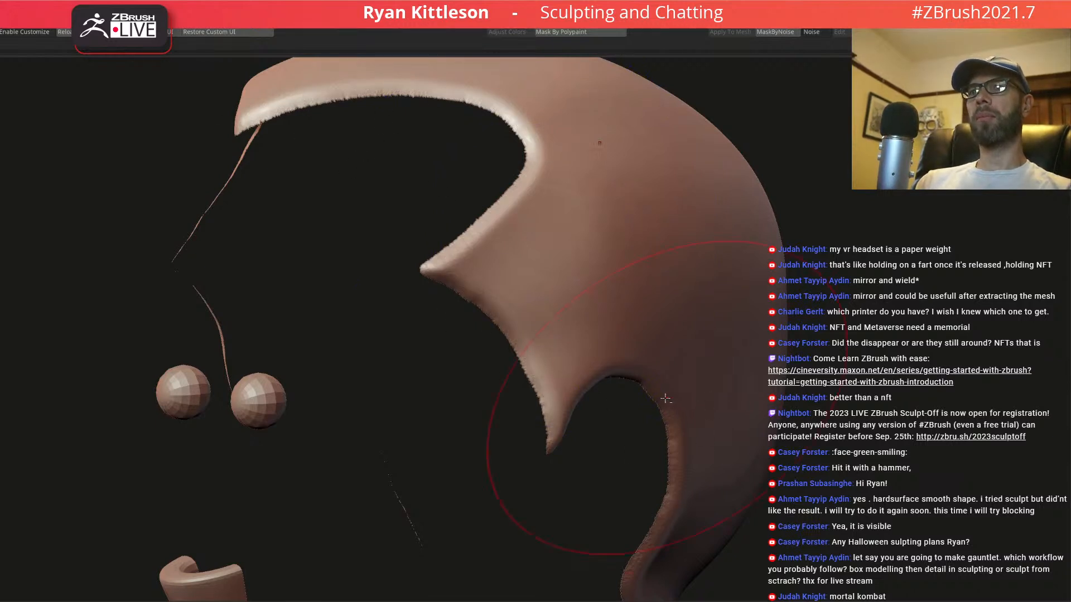
right_drag(717, 461, 644, 318)
right_drag(657, 215, 342, 278)
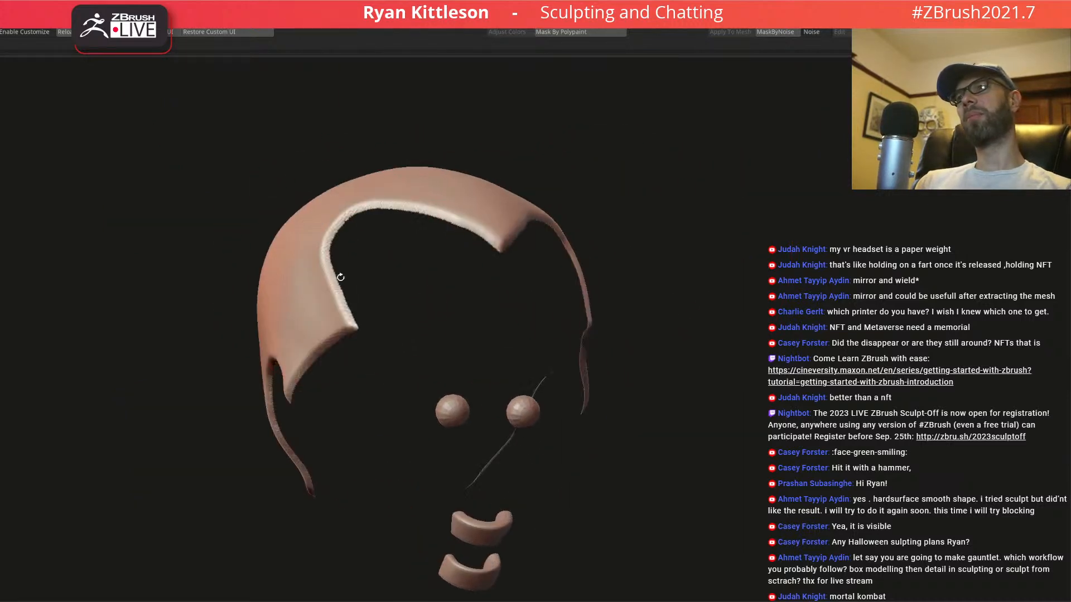
- Reset the gizmo's orientation, centre it on the isolated hair and check the hair shape from the front and side
key(w)
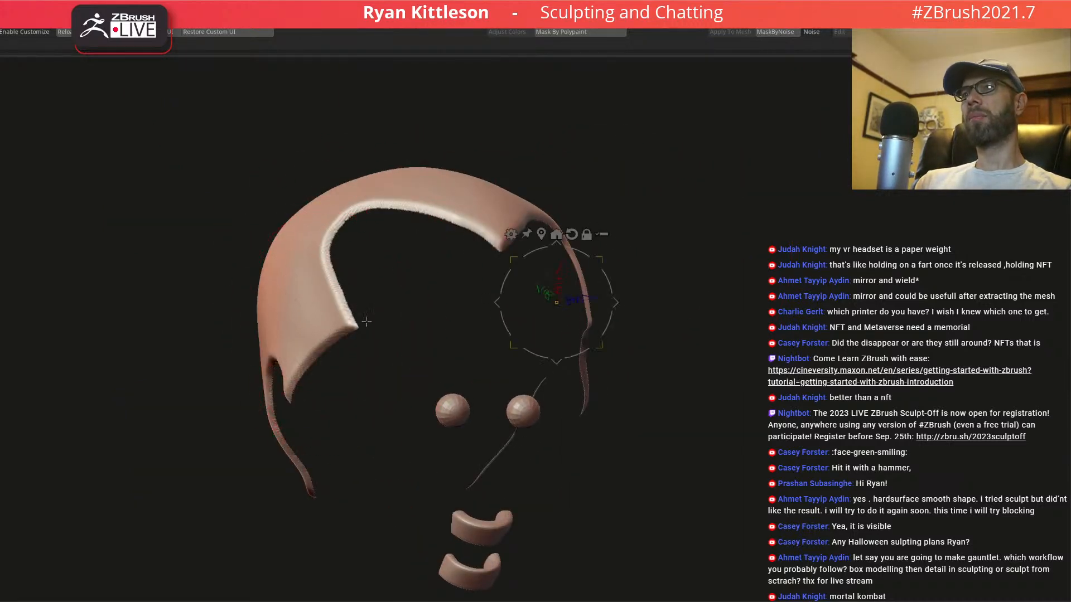
alt+click(571, 234)
click(542, 234)
right_drag(547, 242, 452, 284)
key(q)
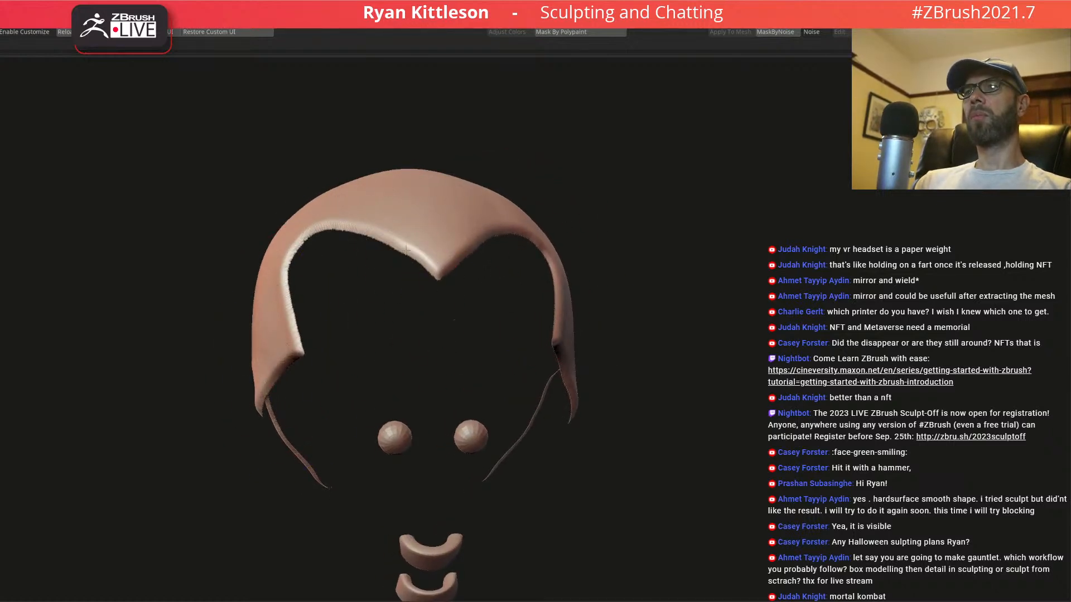
mouse_move(491, 220)
right_down()
mouse_move(468, 263)
mouse_move(479, 268)
mouse_move(703, 150)
right_up()
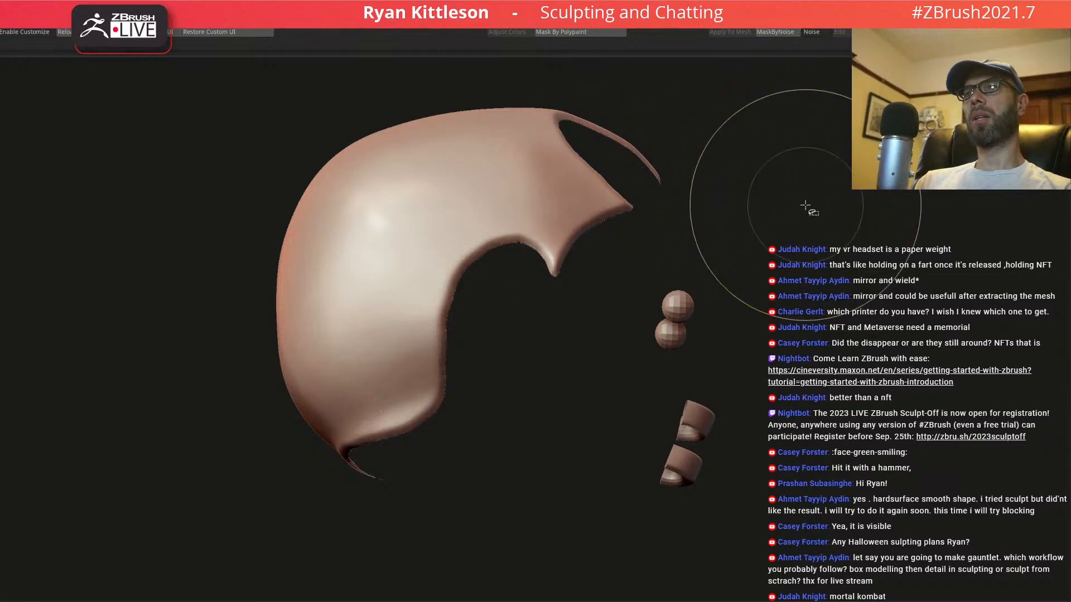
- Mask the face polygroup while the hair is hidden, show the whole head again and soften the mask's edge
click(778, 199)
right_drag(778, 199, 589, 214)
ctrl+shift+click(815, 230)
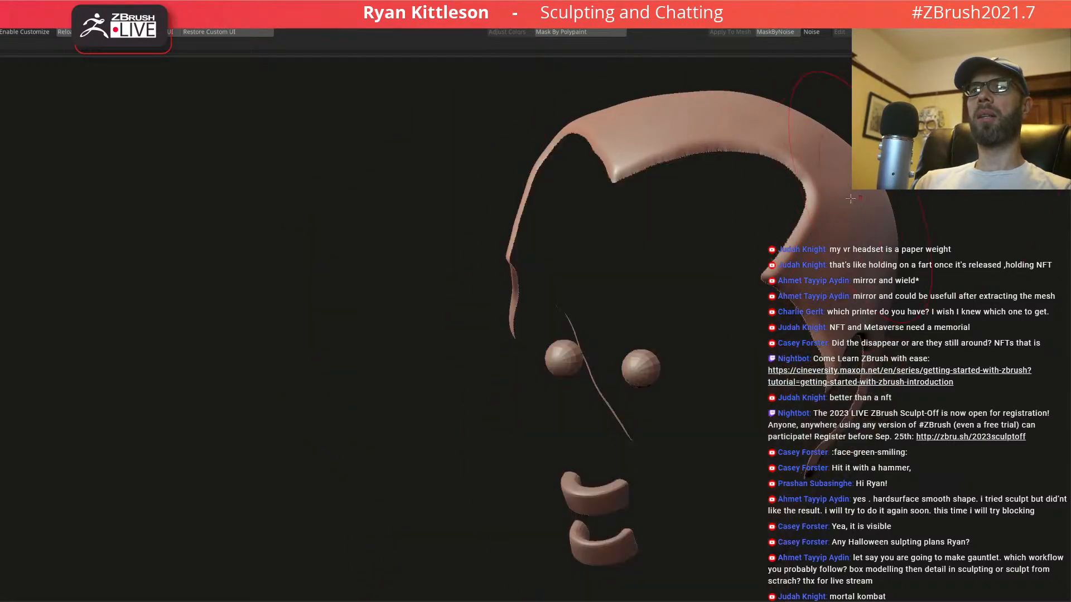
right_drag(815, 229, 723, 203)
ctrl+shift+drag(842, 190, 889, 221)
ctrl+click(895, 206)
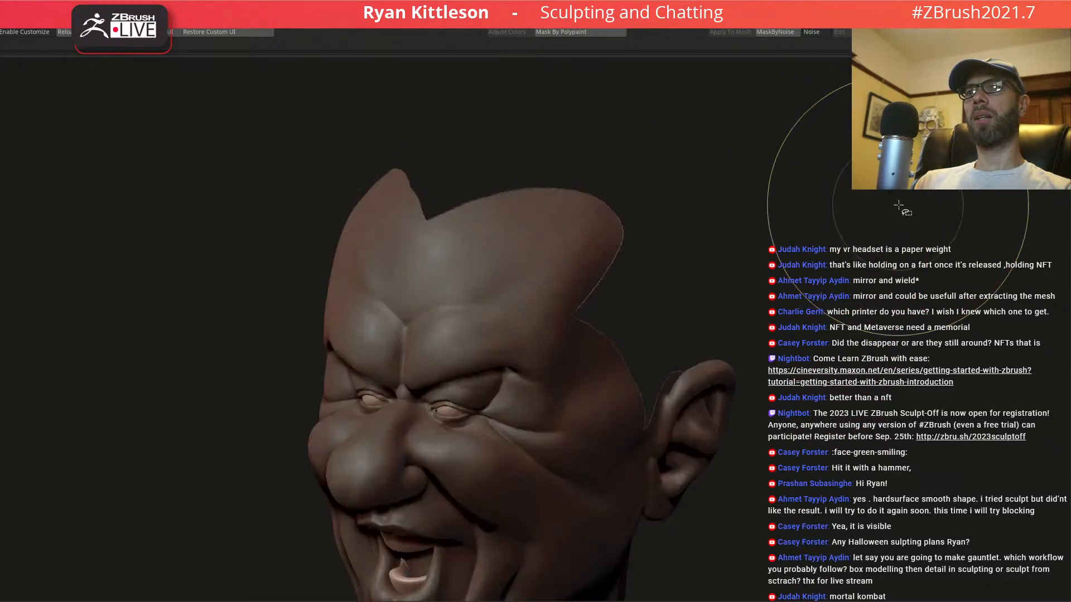
ctrl+shift+click(887, 207)
mouse_move(647, 195)
ctrl+right_down()
mouse_move(638, 224)
mouse_move(711, 236)
ctrl+right_up()
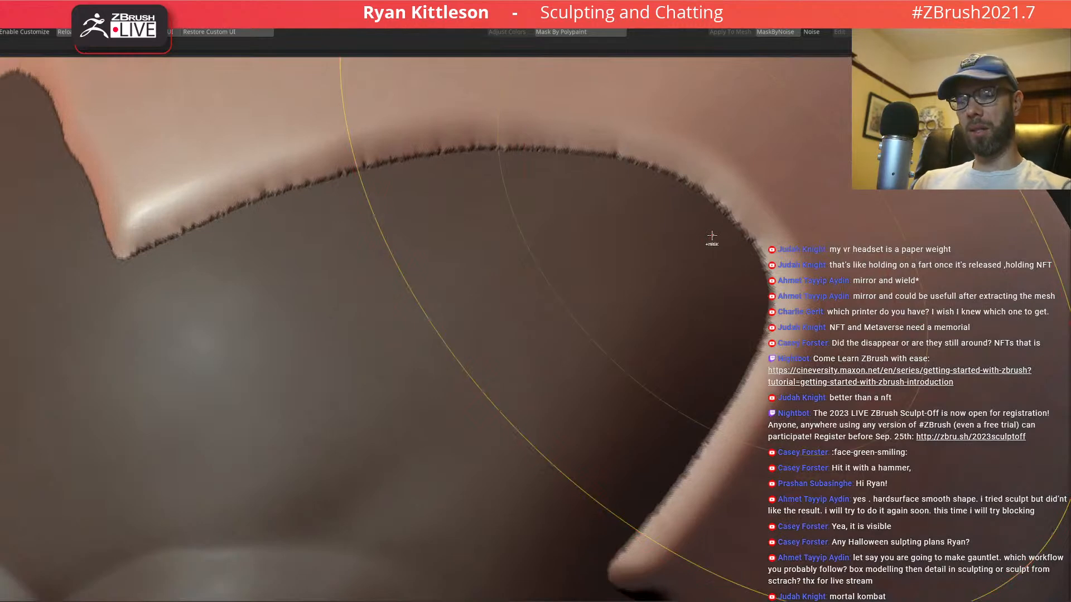
ctrl+click(712, 235)
mouse_move(481, 289)
ctrl+right_down()
mouse_move(497, 234)
mouse_move(526, 251)
mouse_move(456, 265)
ctrl+right_up()
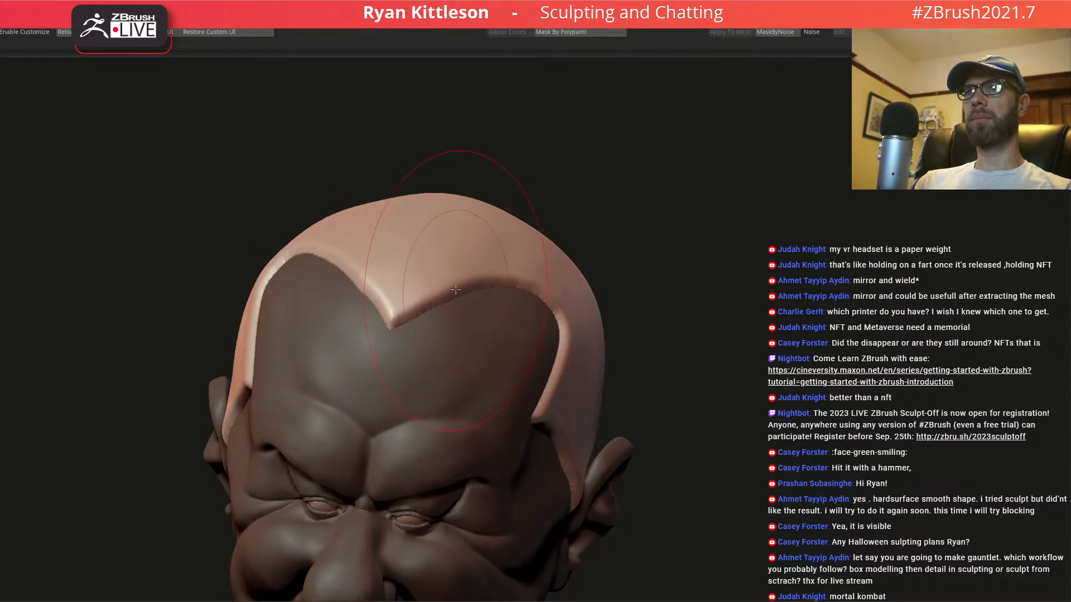
- Reduce the brush size and try a strand stroke back from the widow's peak, undoing the stroke
key(space)
drag(459, 288, 438, 288)
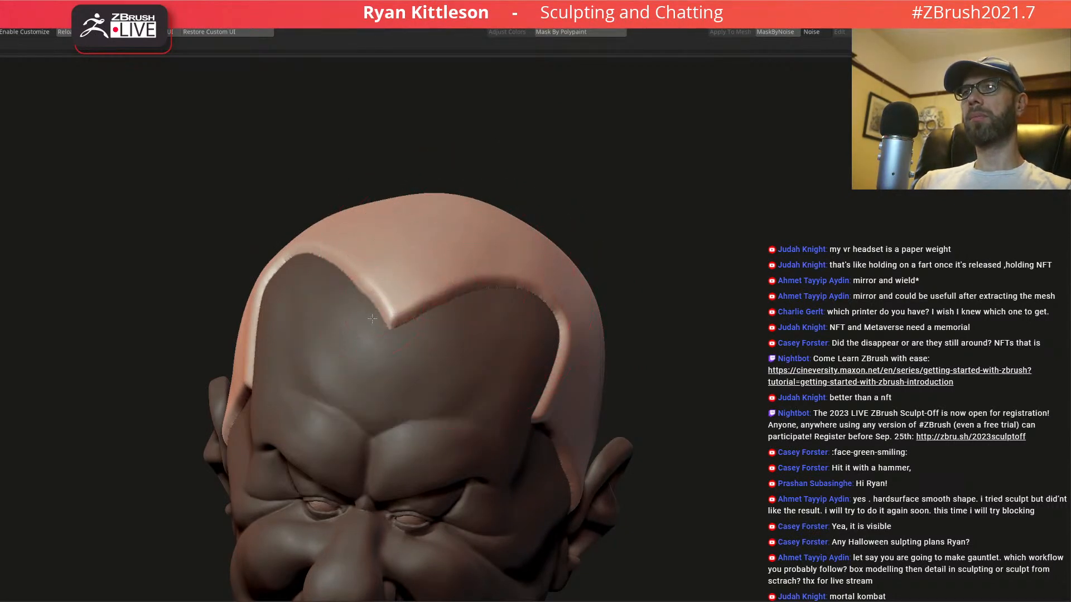
drag(392, 319, 597, 216)
key(ctrl+z)
mouse_move(466, 290)
right_down()
mouse_move(410, 351)
mouse_move(396, 347)
mouse_move(370, 370)
right_up()
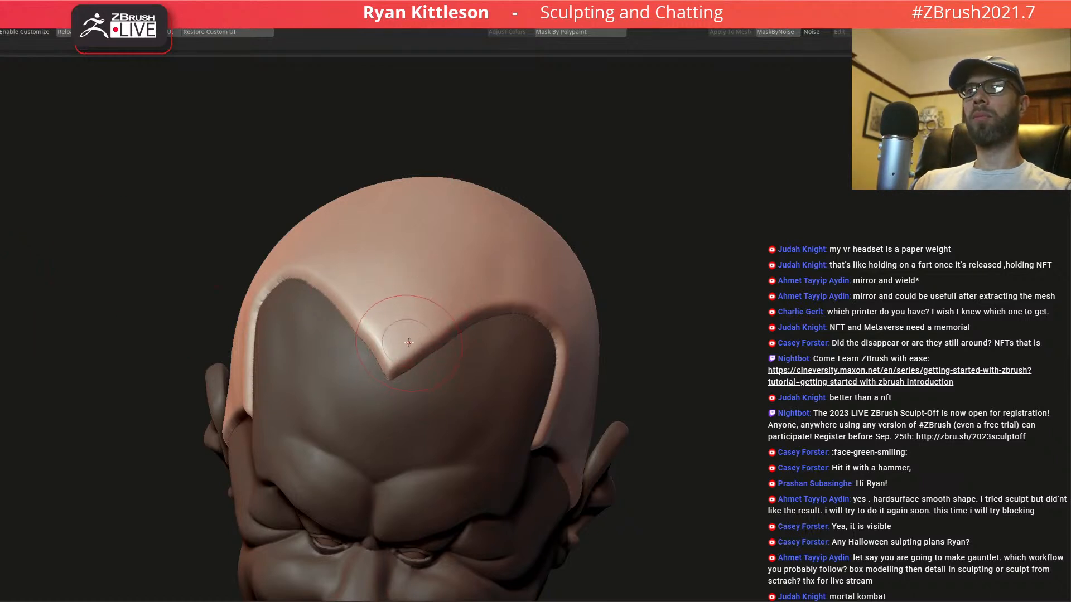
- Try two strand grooves along the hairline from the widow's peak towards the side of the head and undo them
drag(413, 337, 563, 264)
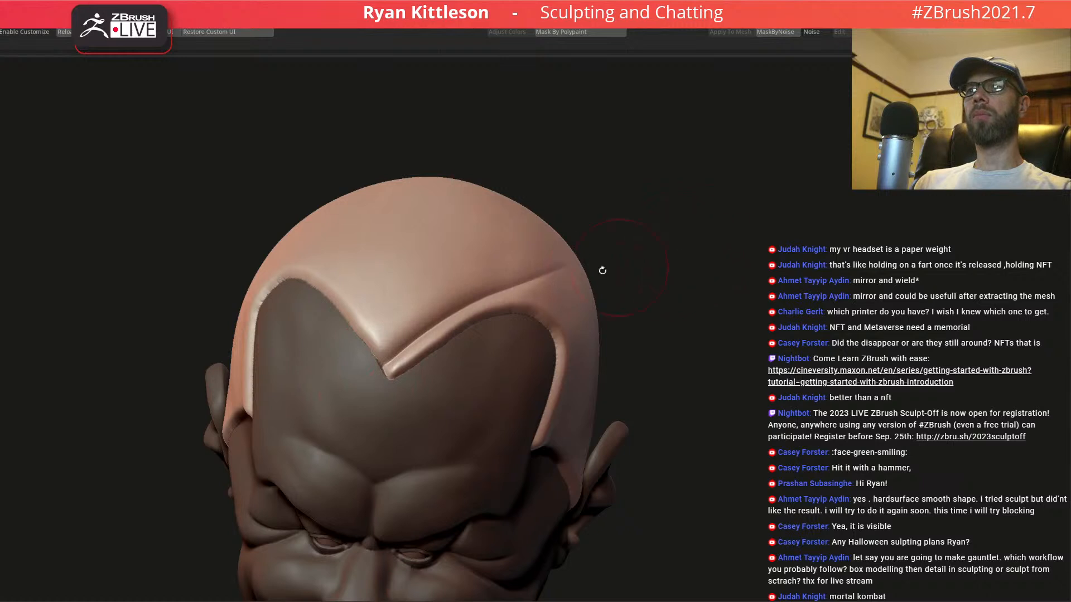
drag(402, 325, 553, 254)
mouse_move(501, 271)
right_down()
mouse_move(457, 279)
mouse_move(510, 279)
right_up()
key(ctrl+z)
key(ctrl+z)
key(ctrl+z)
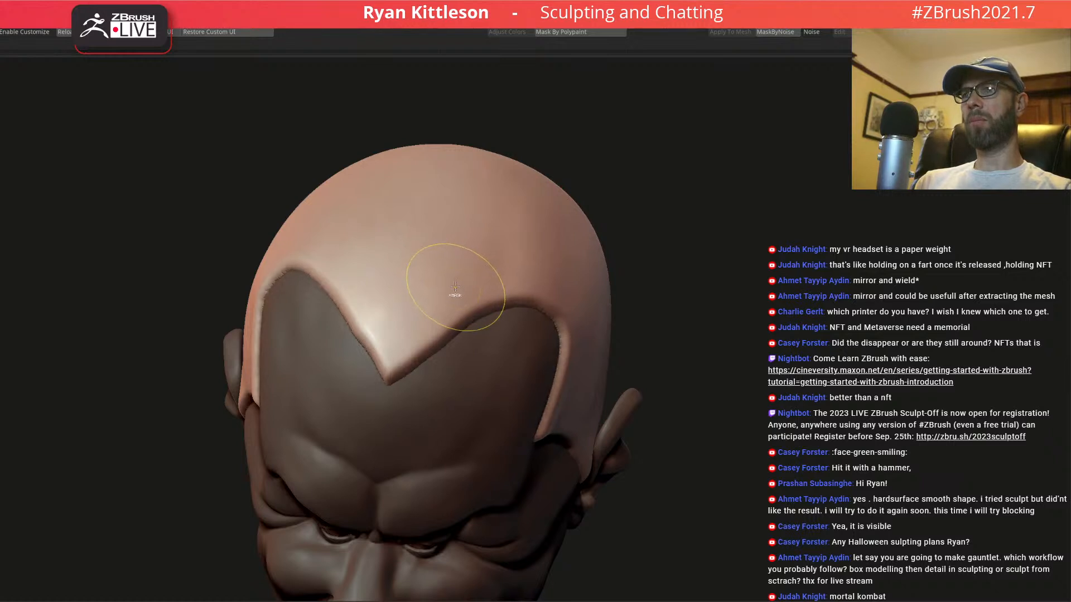
- Sculpt the first combed-back hair strands as long parallel grooves running diagonally from the widow's peak over the crown
right_drag(419, 296, 427, 333)
drag(380, 372, 608, 236)
right_drag(672, 227, 436, 224)
right_drag(429, 306, 422, 368)
right_drag(391, 285, 413, 307)
mouse_move(375, 373)
mouse_down()
mouse_move(442, 270)
mouse_move(558, 145)
mouse_up()
right_drag(424, 273, 379, 315)
drag(363, 360, 597, 106)
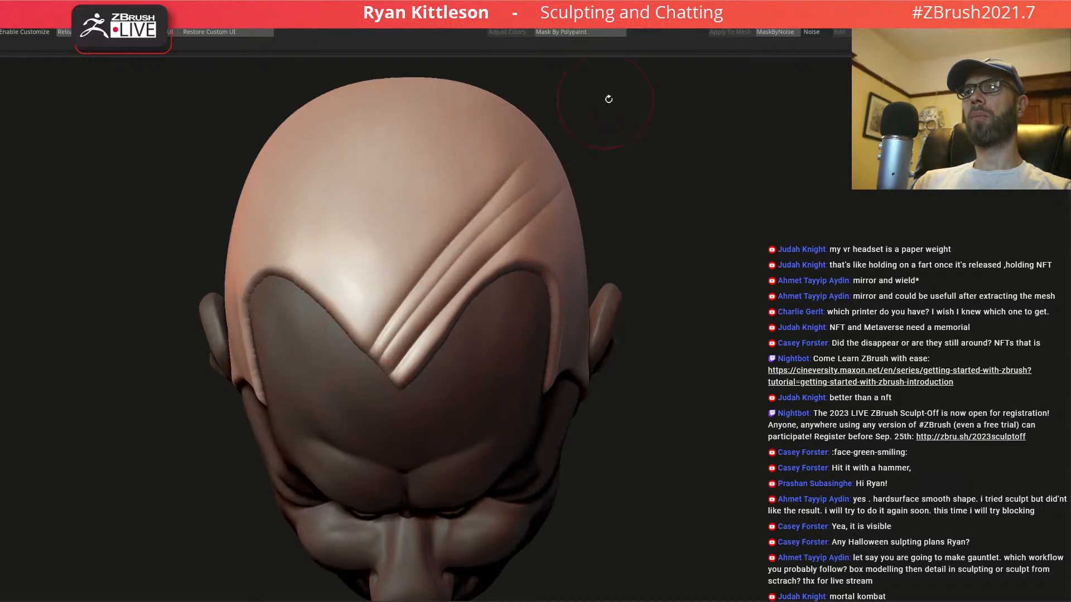
- Continue the parallel strand grooves along the front hairline, from the widow's peak across the top of the head
right_drag(364, 274, 375, 272)
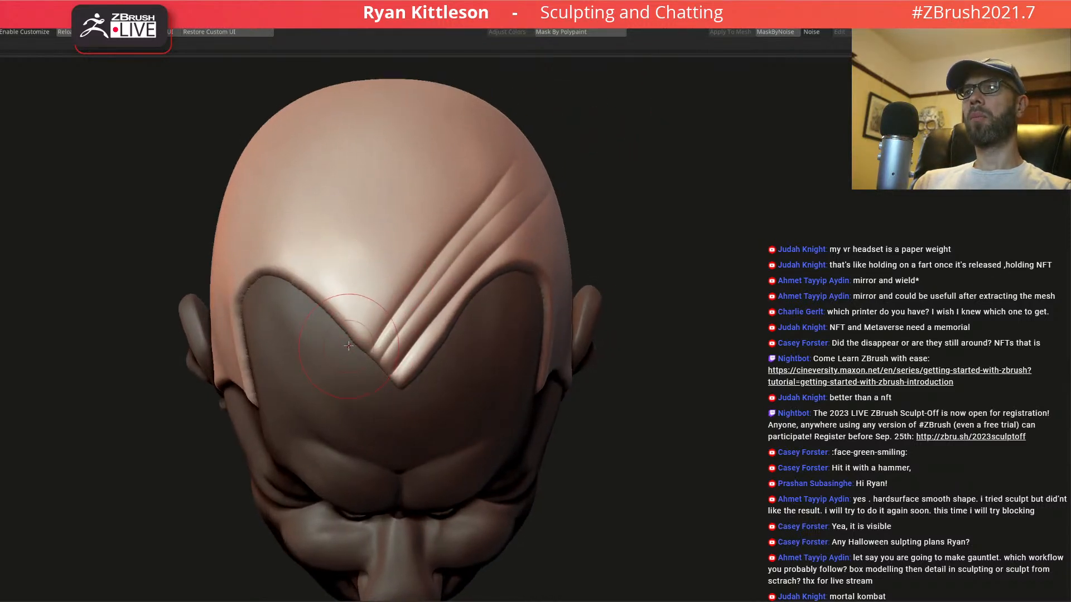
drag(363, 341, 526, 110)
drag(360, 284, 496, 133)
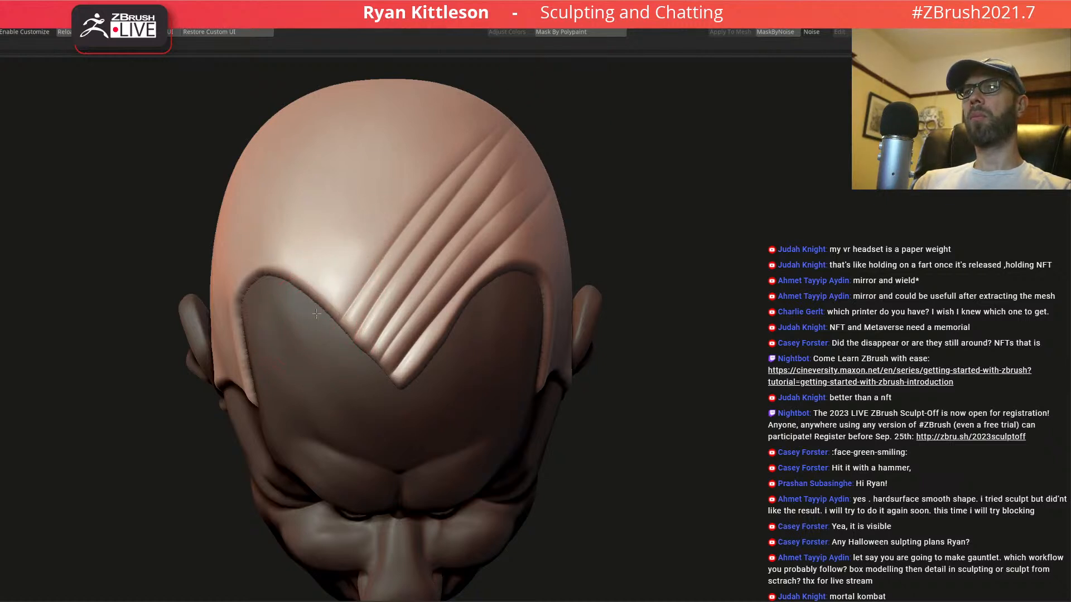
drag(318, 293, 487, 103)
drag(311, 291, 472, 105)
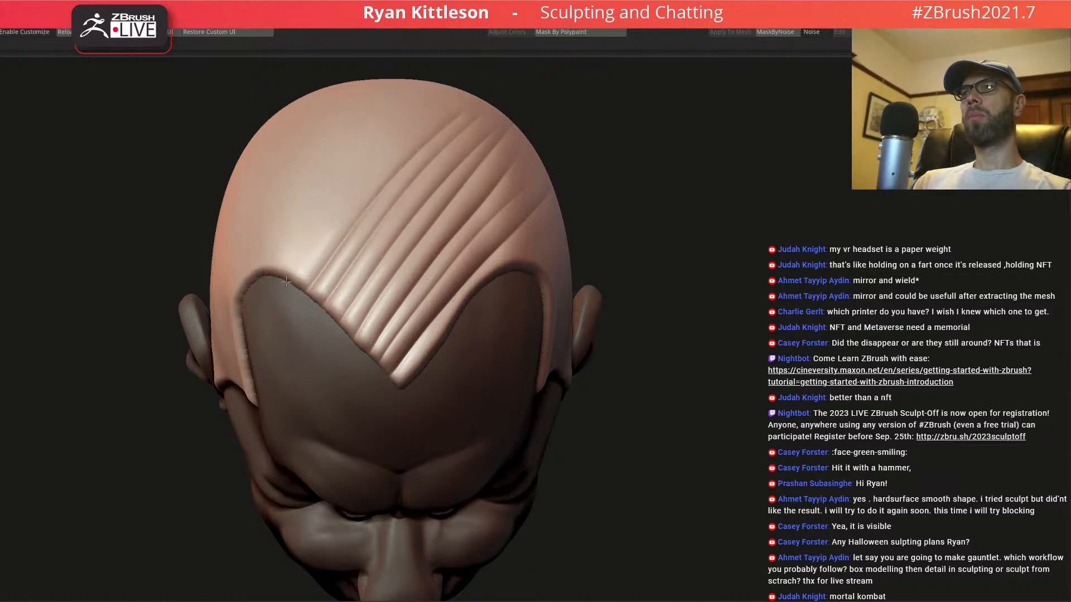
drag(286, 289, 474, 70)
drag(279, 284, 523, 49)
- Sculpt strand grooves on the side of the head, sweeping back from the temple point above and behind the right ear
right_drag(313, 296, 357, 290)
mouse_move(453, 349)
right_down()
mouse_move(481, 309)
mouse_move(454, 306)
mouse_move(558, 250)
right_up()
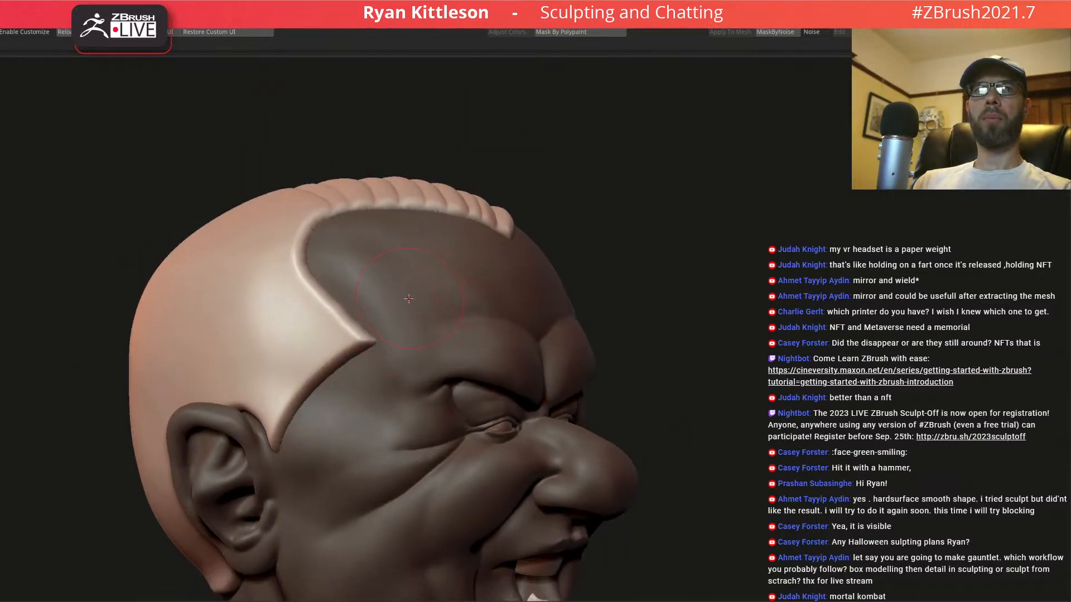
right_drag(404, 310, 362, 356)
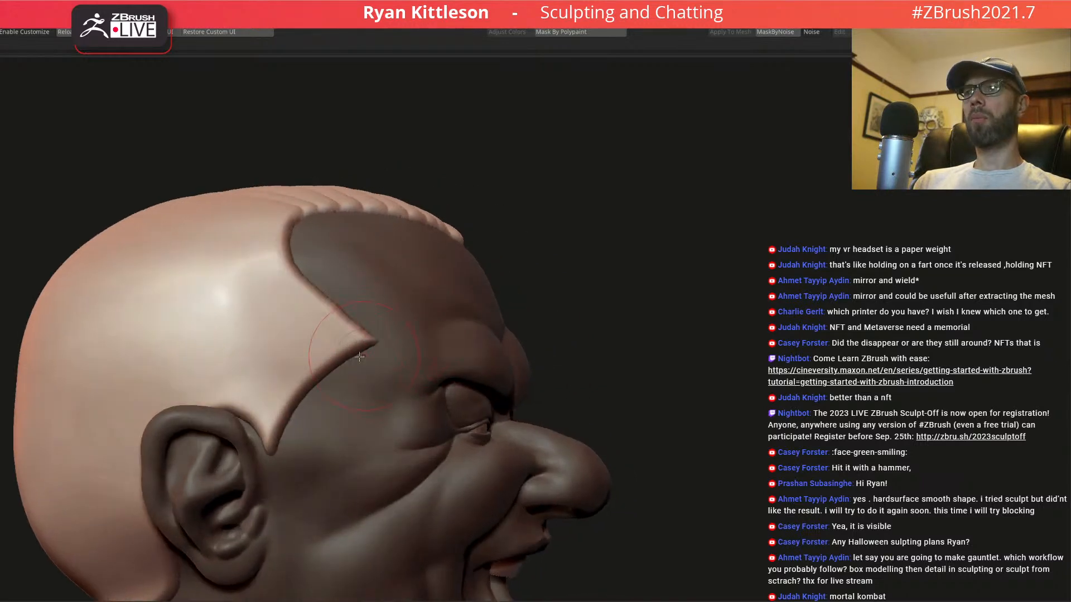
mouse_move(378, 330)
mouse_down()
mouse_move(306, 372)
mouse_move(241, 435)
mouse_up()
drag(359, 312, 233, 414)
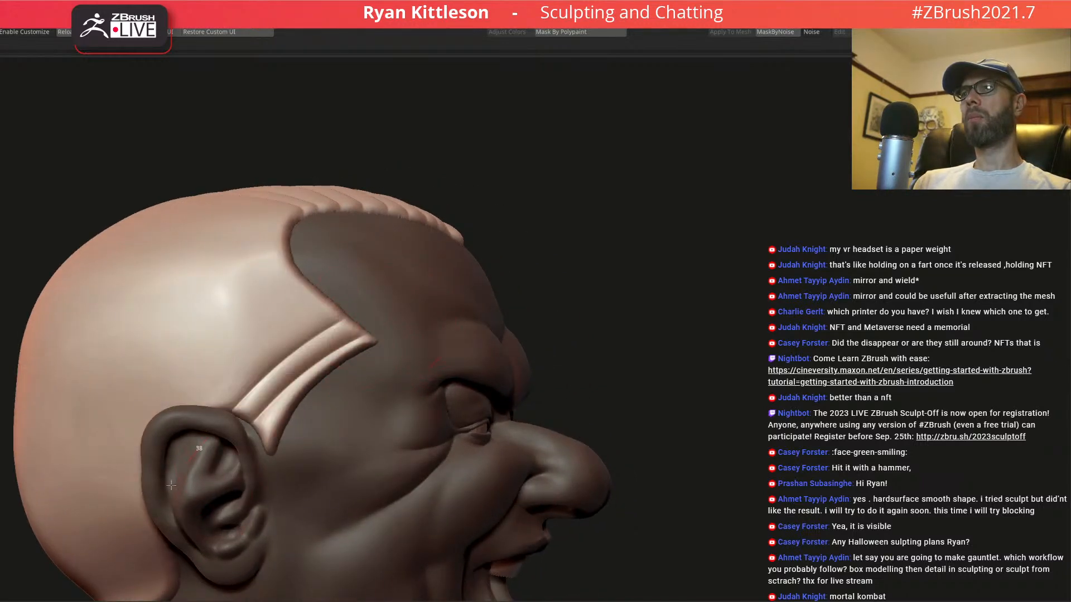
drag(340, 300, 202, 406)
mouse_move(262, 312)
right_down()
mouse_move(337, 289)
mouse_move(359, 298)
right_up()
drag(313, 320, 162, 519)
drag(346, 280, 121, 514)
- Add longer strand grooves higher on the side hair, running from the receding hairline towards the back of the head
mouse_move(279, 290)
alt+right_down()
mouse_move(383, 263)
mouse_move(412, 234)
mouse_move(414, 247)
mouse_move(432, 246)
alt+right_up()
mouse_move(473, 221)
mouse_down()
mouse_move(414, 251)
mouse_move(251, 403)
mouse_up()
alt+right_drag(413, 322, 513, 334)
drag(496, 251, 326, 318)
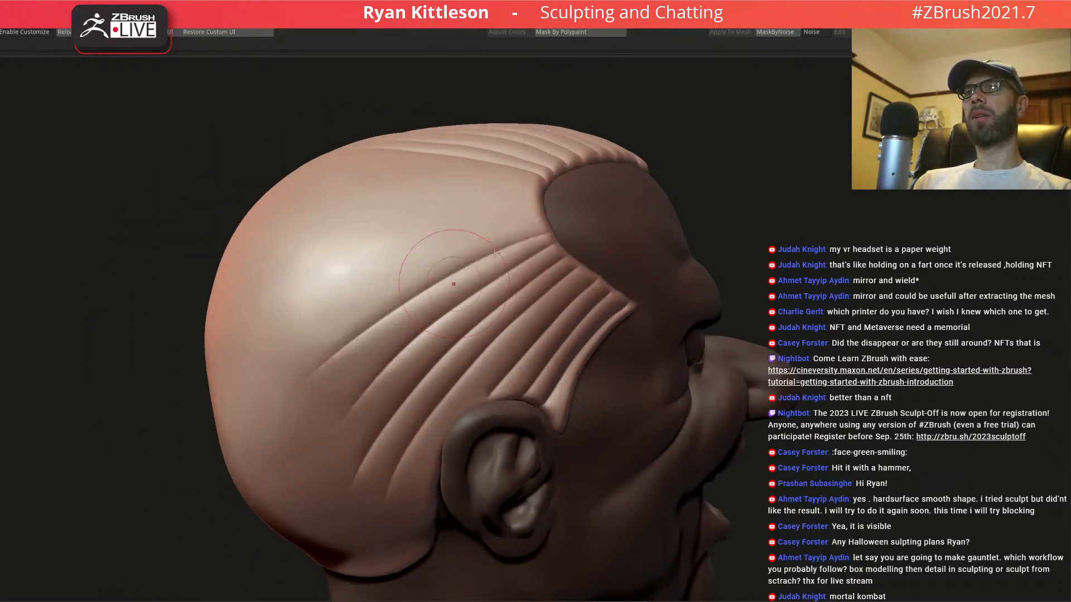
drag(558, 225, 327, 319)
alt+right_drag(416, 297, 442, 389)
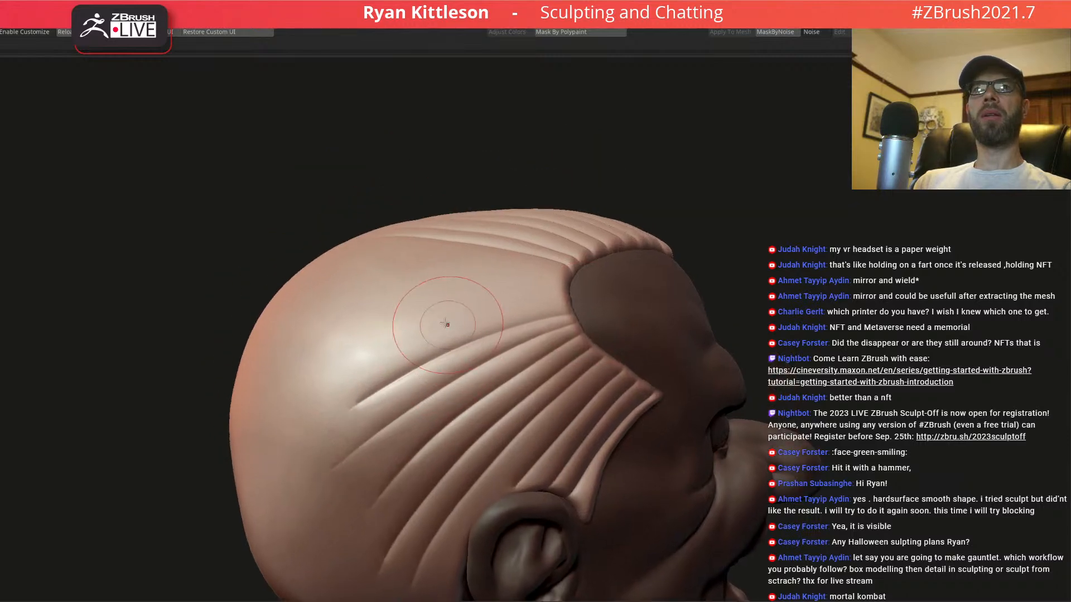
right_drag(446, 326, 455, 371)
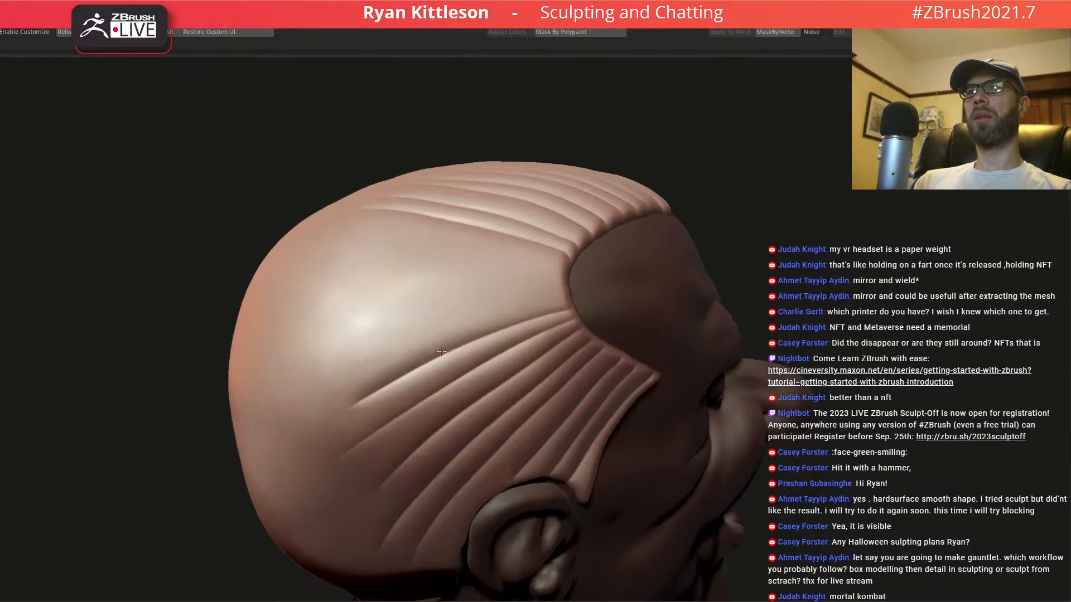
- Sculpt strand grooves across the smooth gap on the right side, from the receding hairline back between the side and top hair
right_drag(508, 302, 563, 301)
drag(580, 295, 382, 355)
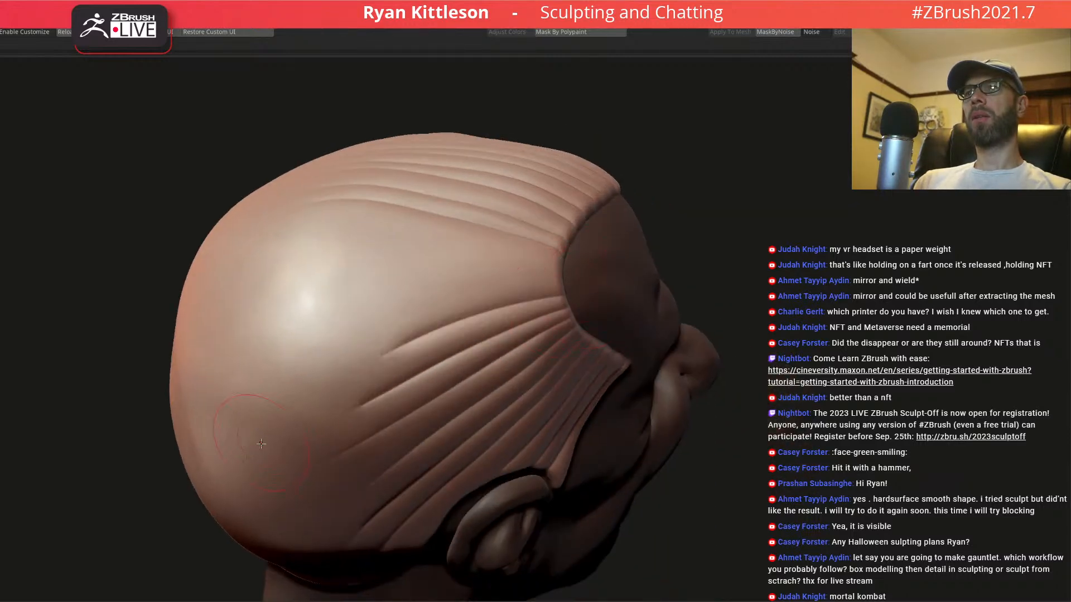
mouse_move(580, 285)
mouse_down()
mouse_move(411, 308)
mouse_move(267, 361)
mouse_up()
mouse_move(394, 290)
right_down()
mouse_move(429, 312)
mouse_move(407, 329)
right_up()
drag(552, 248, 287, 319)
drag(558, 243, 251, 267)
drag(580, 229, 301, 222)
- Sculpt parallel strand grooves on the left side of the head, sweeping back from the temple point above the left ear
mouse_move(385, 276)
right_down()
mouse_move(540, 263)
mouse_move(572, 295)
right_up()
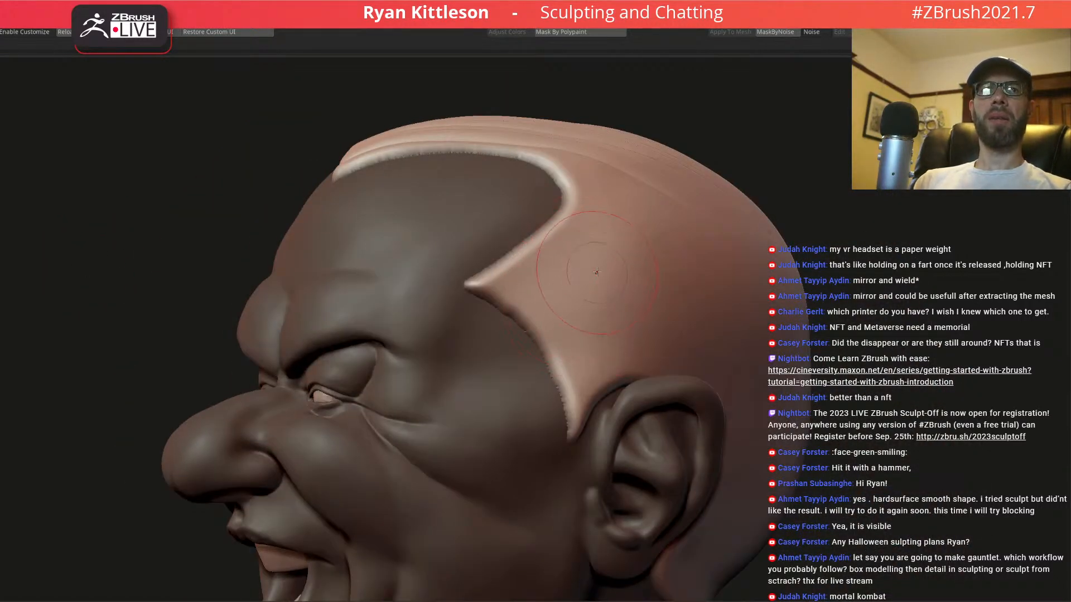
mouse_move(484, 260)
right_down()
mouse_move(513, 261)
mouse_move(535, 223)
mouse_move(697, 239)
right_up()
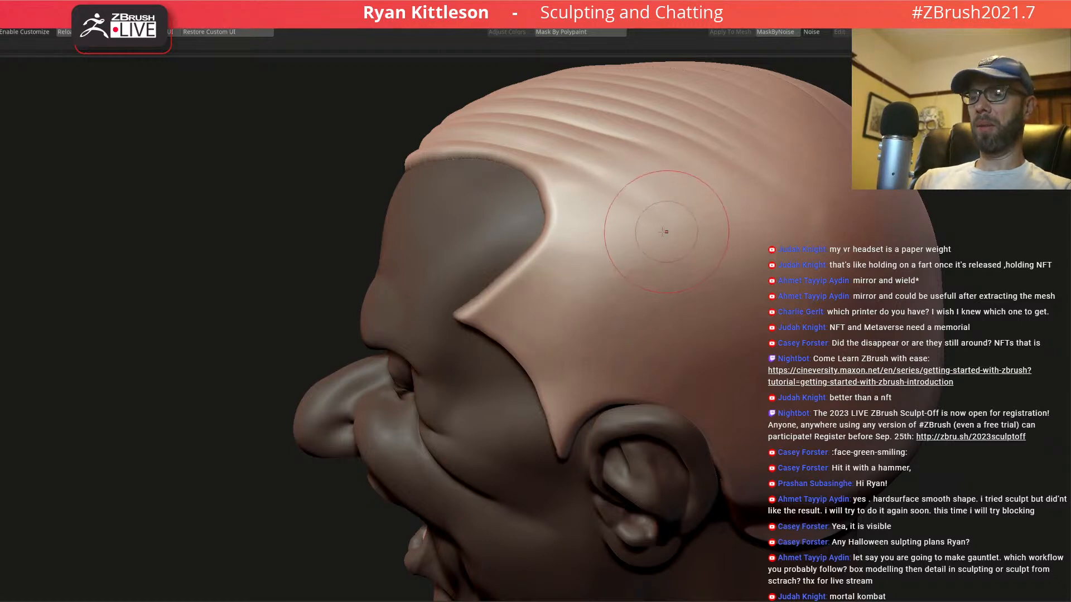
mouse_move(693, 239)
right_down()
mouse_move(581, 253)
mouse_move(557, 289)
mouse_move(490, 296)
right_up()
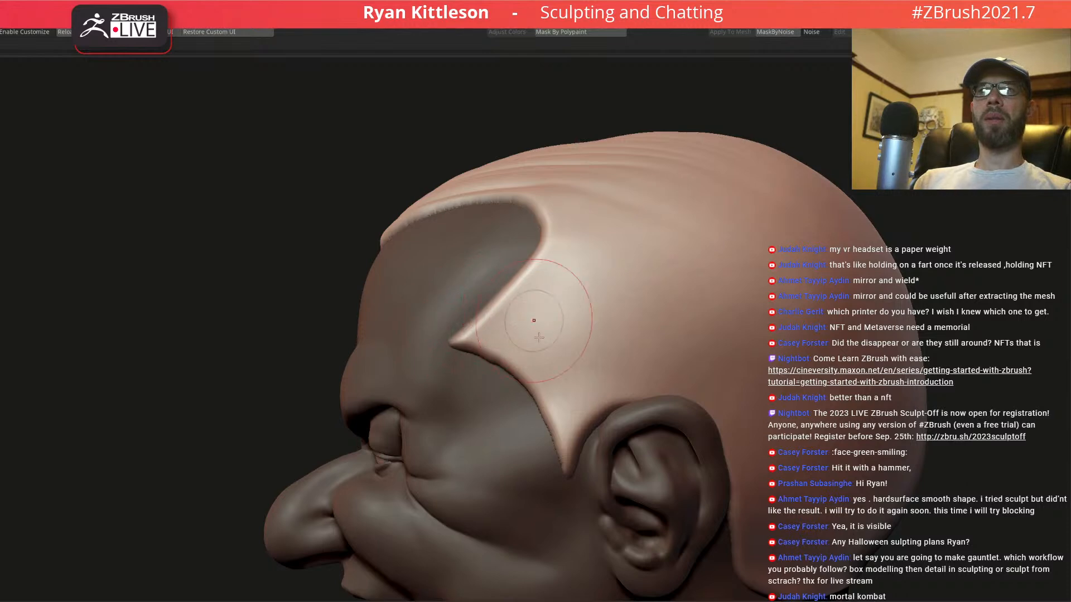
mouse_move(718, 358)
right_down()
mouse_move(652, 229)
mouse_move(554, 274)
right_up()
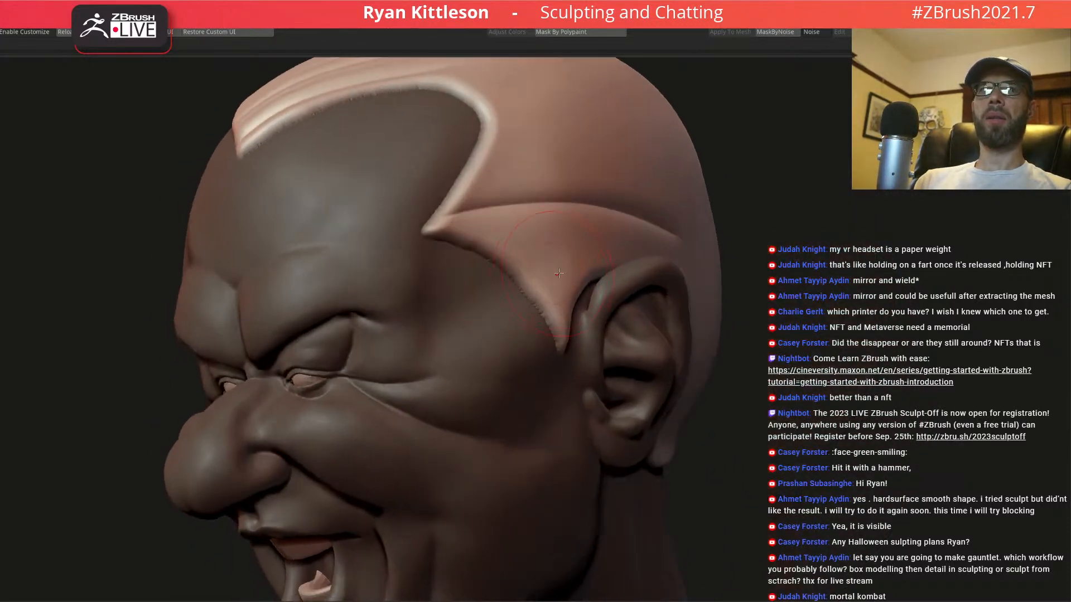
key(ctrl+z)
drag(441, 207, 758, 168)
drag(441, 230, 697, 184)
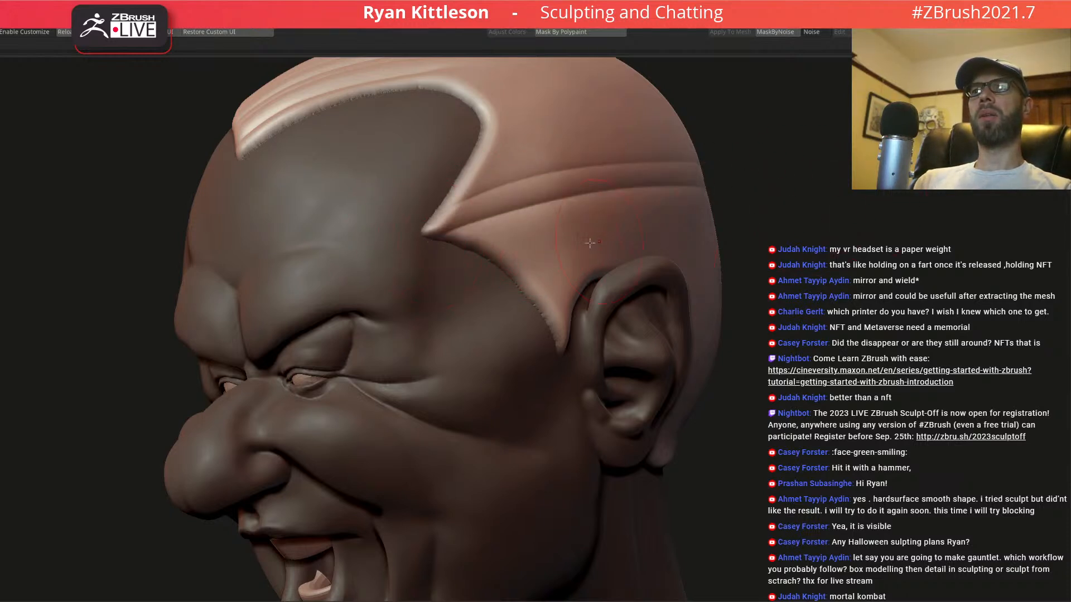
drag(462, 259, 852, 244)
drag(478, 281, 887, 270)
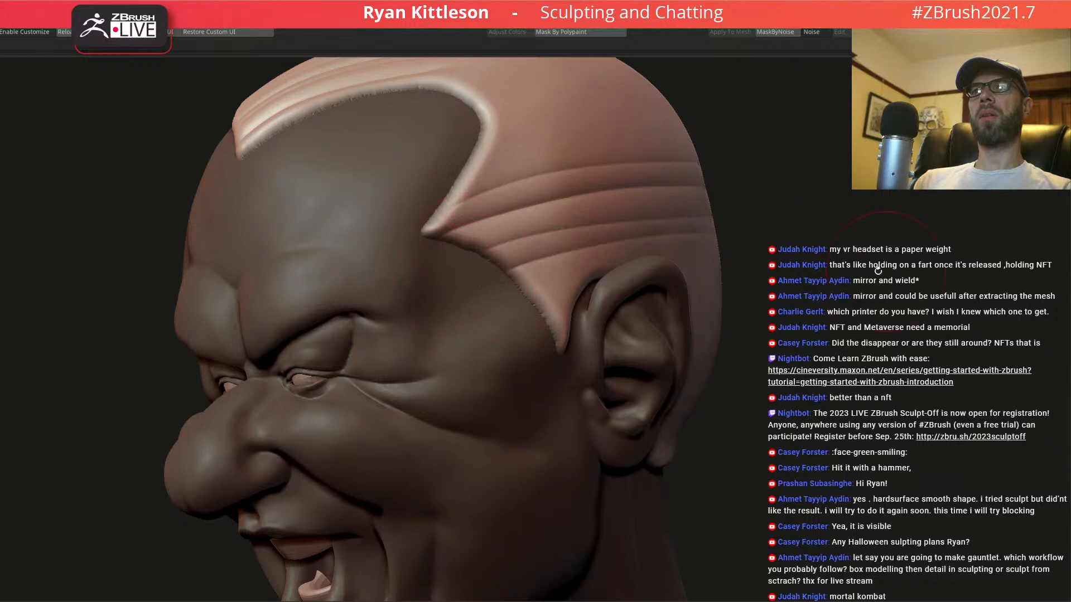
drag(528, 297, 866, 271)
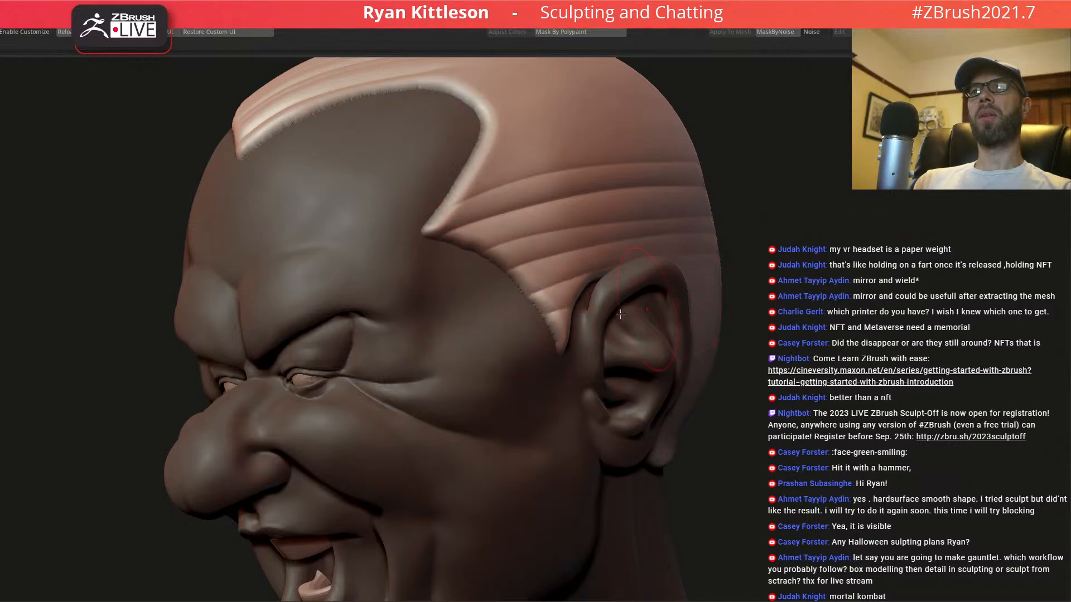
- Add higher strand grooves from the left receding hairline towards the crown and smooth the strand ends behind the left ear
alt+right_drag(558, 309, 591, 419)
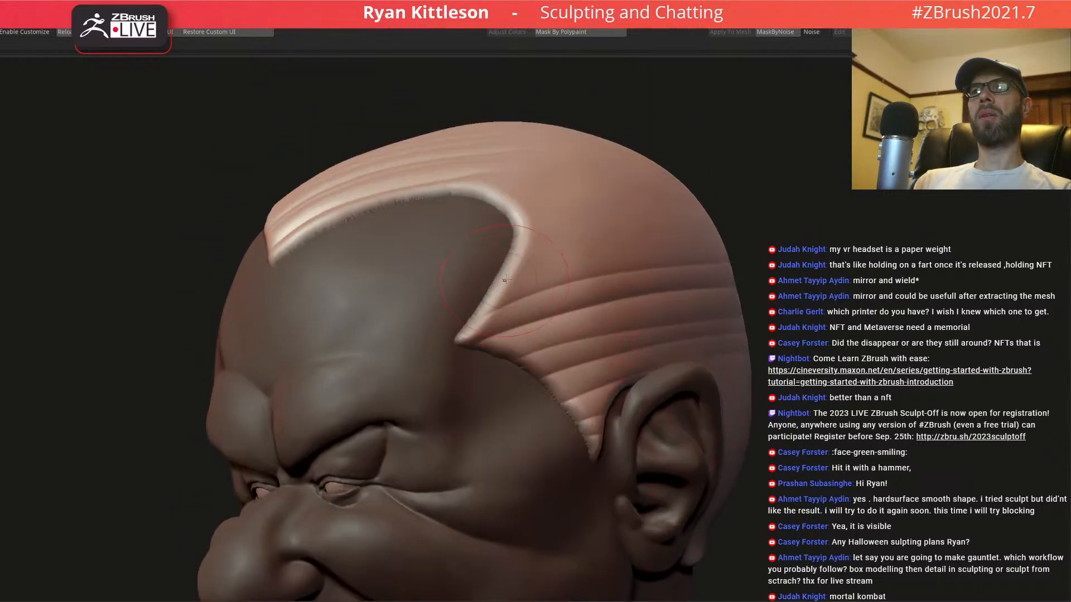
mouse_move(537, 266)
right_down()
mouse_move(568, 266)
mouse_move(561, 304)
mouse_move(513, 285)
right_up()
drag(492, 294, 775, 239)
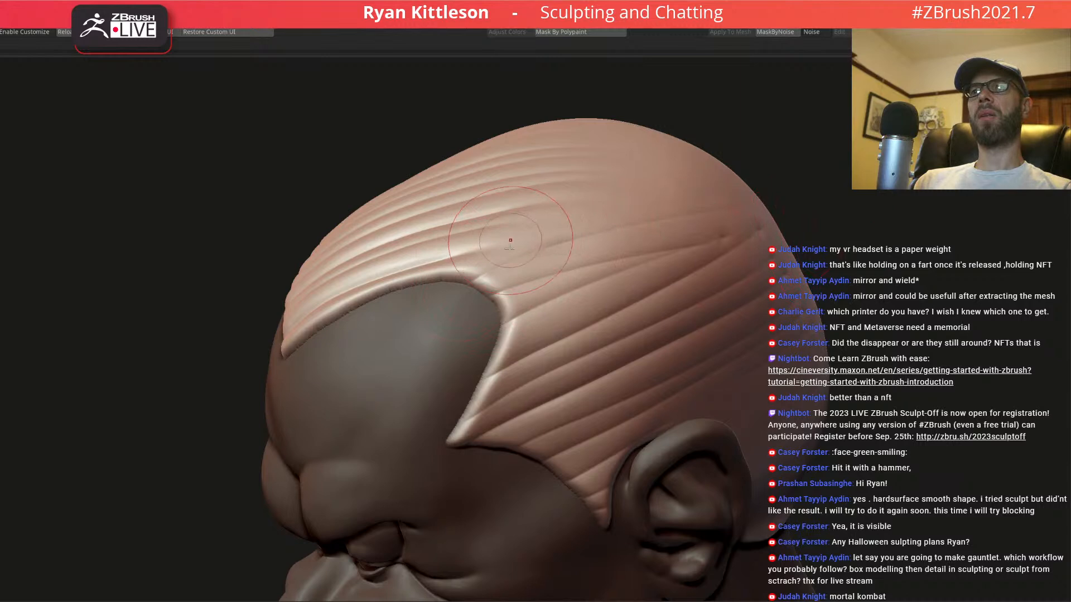
right_drag(509, 240, 430, 237)
shift+drag(707, 302, 741, 305)
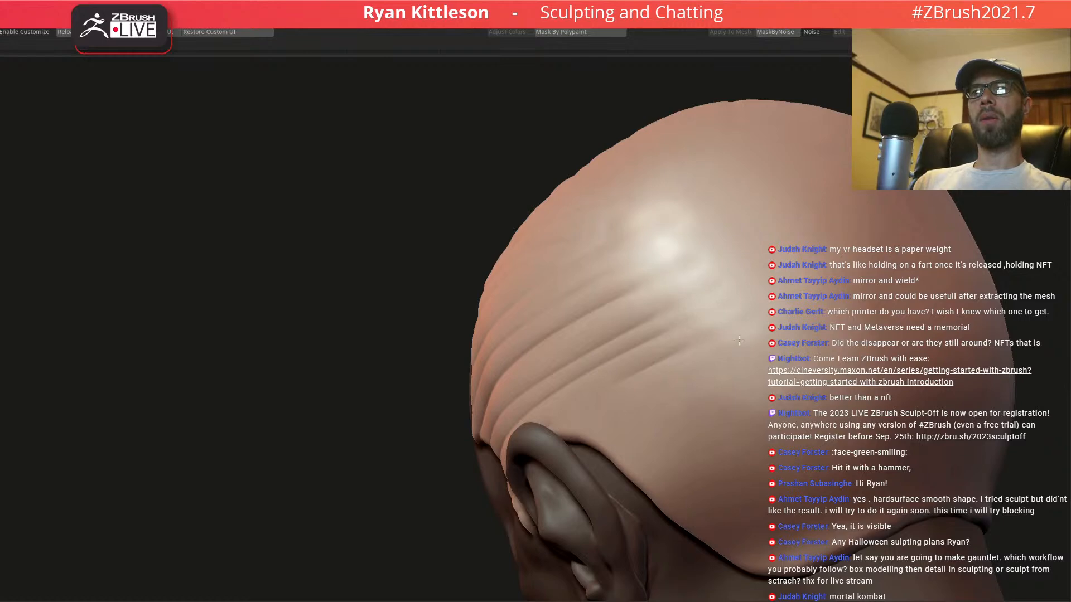
- Start a second pass of sharper cuts along the strands at the widow's peak, running diagonally back over the crown
right_drag(675, 333, 733, 330)
ctrl+right_drag(635, 247, 559, 264)
right_drag(560, 265, 593, 268)
ctrl+right_drag(583, 305, 599, 342)
mouse_move(599, 341)
right_down()
mouse_move(612, 336)
mouse_move(599, 322)
mouse_move(565, 342)
right_up()
mouse_move(583, 356)
mouse_down()
mouse_move(709, 232)
mouse_move(754, 207)
mouse_up()
right_drag(558, 280, 602, 279)
drag(579, 347, 803, 65)
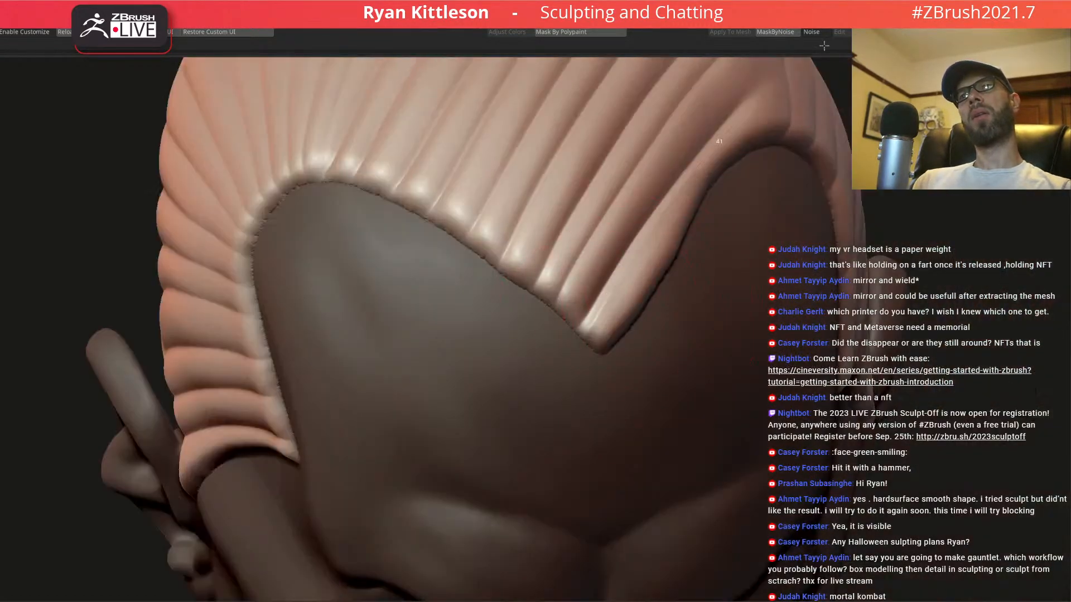
- Undo the stray cut at the widow's peak and carve crisp parallel planes along the strands beside it
right_drag(582, 301, 539, 417)
drag(561, 369, 761, 99)
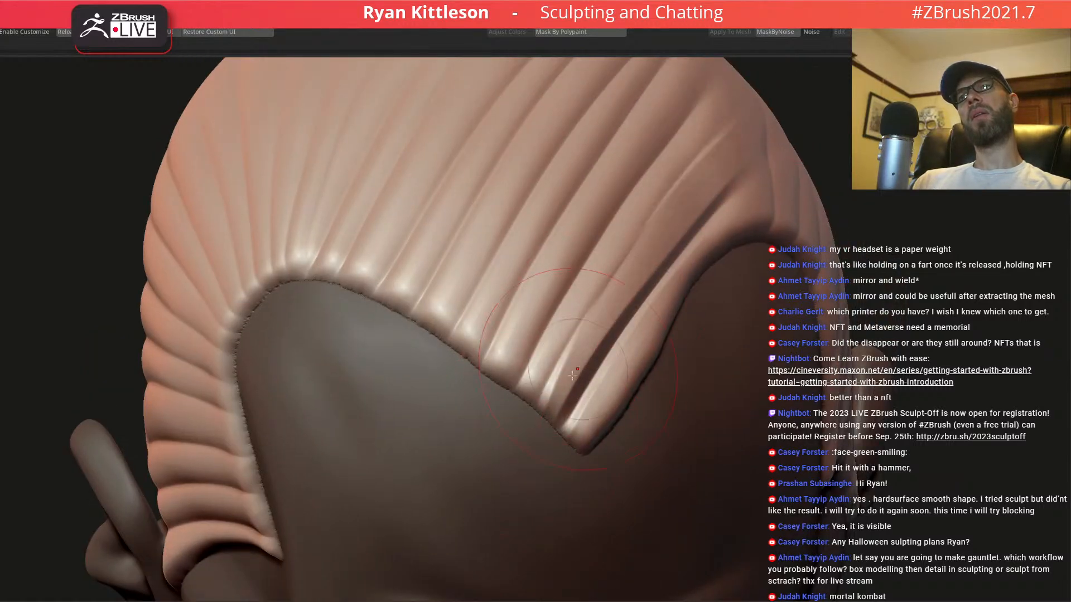
key(ctrl+z)
drag(541, 419, 732, 146)
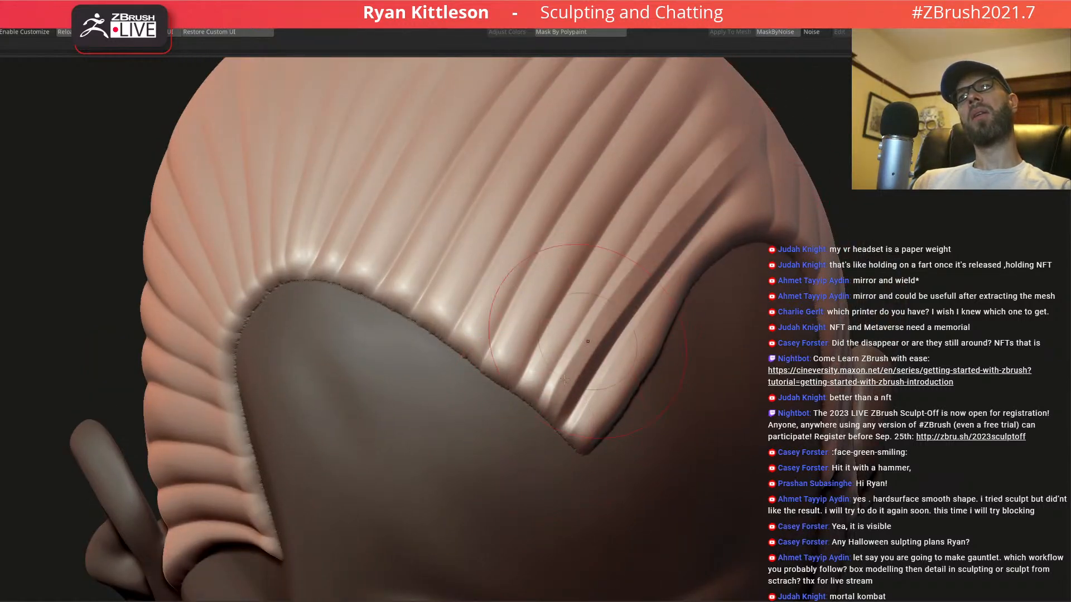
mouse_move(524, 424)
mouse_down()
mouse_move(595, 284)
mouse_move(747, 96)
mouse_up()
mouse_move(504, 401)
mouse_down()
mouse_move(545, 305)
mouse_move(711, 65)
mouse_up()
- Continue the crisp strand cuts along the front hairline, from the widow's peak towards the right receding hairline
alt+right_drag(538, 374, 528, 421)
mouse_move(484, 433)
mouse_down()
mouse_move(580, 223)
mouse_move(675, 117)
mouse_up()
mouse_move(474, 417)
mouse_down()
mouse_move(497, 321)
mouse_move(677, 83)
mouse_up()
alt+right_drag(485, 304, 524, 371)
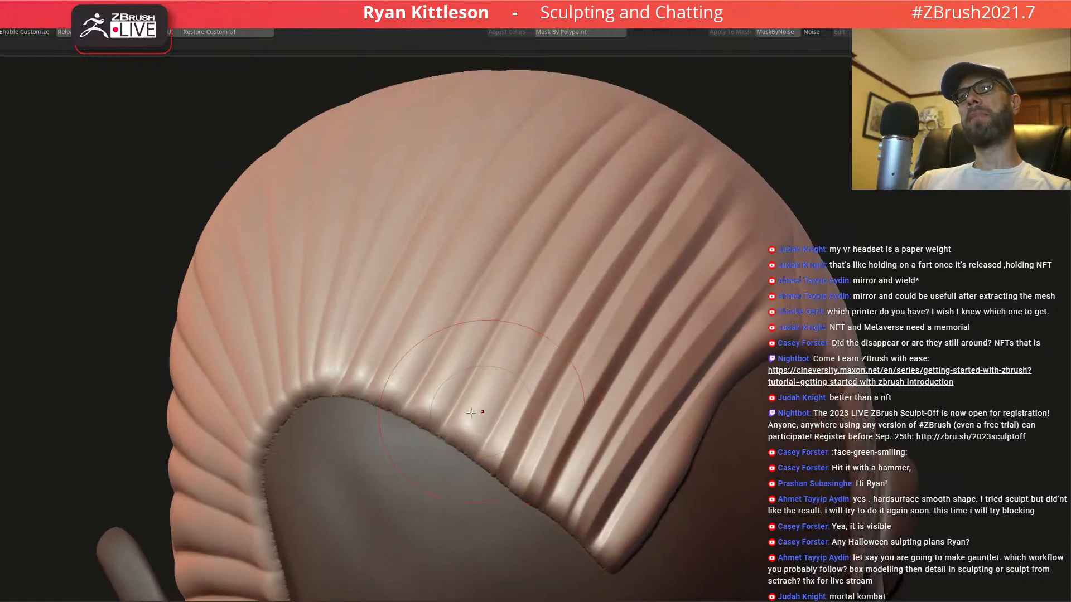
mouse_move(450, 441)
mouse_down()
mouse_move(605, 185)
mouse_move(647, 140)
mouse_up()
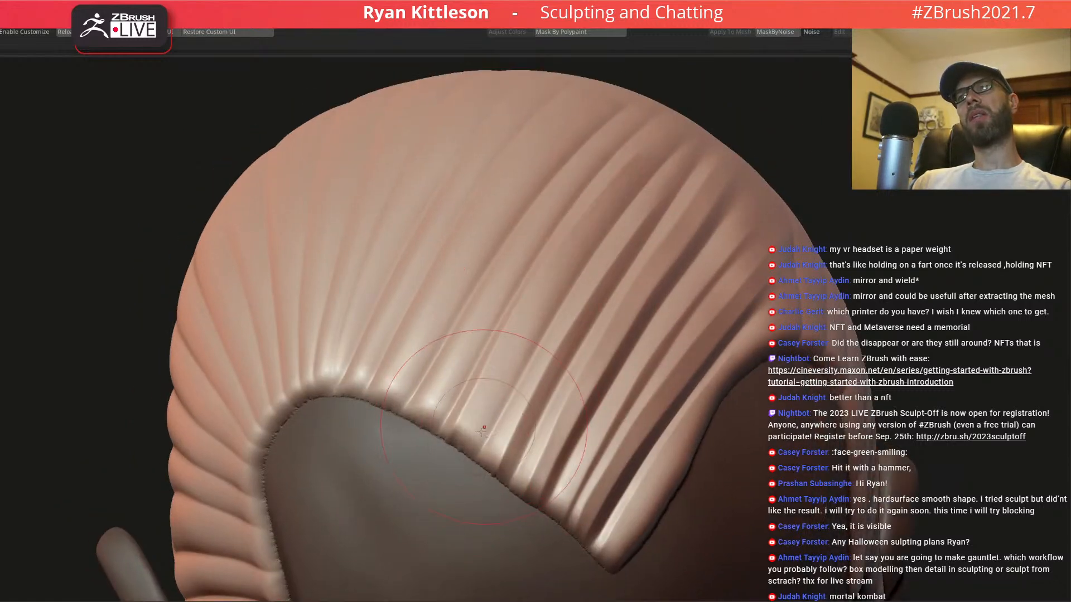
mouse_move(473, 447)
mouse_down()
mouse_move(533, 331)
mouse_move(660, 160)
mouse_up()
- Carve long sharp cuts through the strands over the upper part of the right receding hairline, up to the crown
mouse_move(470, 354)
alt+right_down()
mouse_move(507, 372)
mouse_move(488, 362)
alt+right_up()
mouse_move(470, 457)
mouse_down()
mouse_move(530, 329)
mouse_move(613, 90)
mouse_up()
mouse_move(539, 229)
mouse_down()
mouse_move(453, 451)
mouse_move(439, 432)
mouse_move(518, 245)
mouse_move(614, 100)
mouse_up()
drag(455, 282, 385, 532)
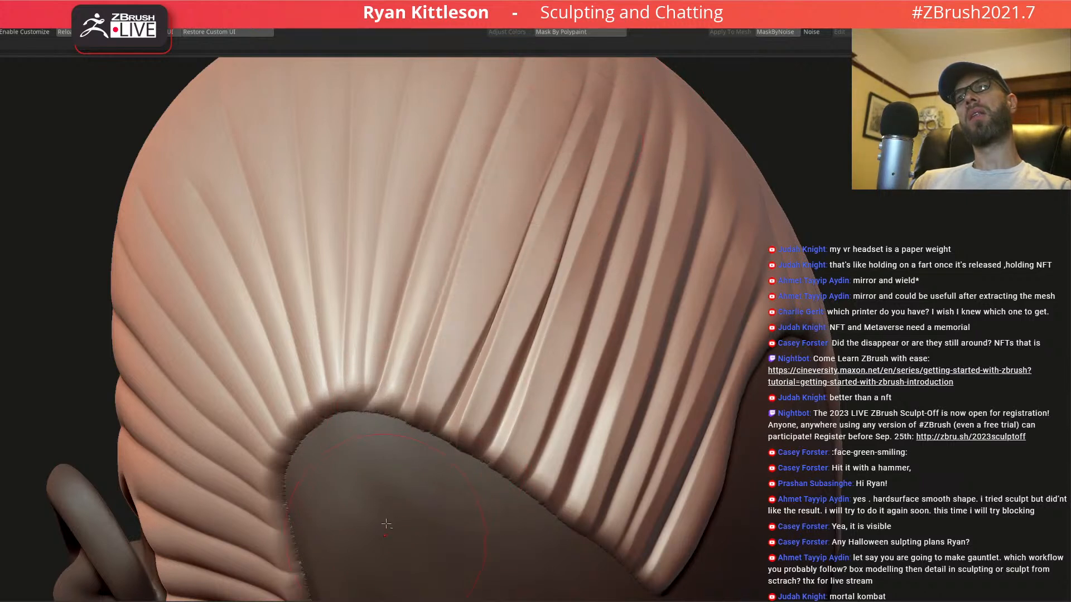
alt+right_drag(454, 223, 550, 289)
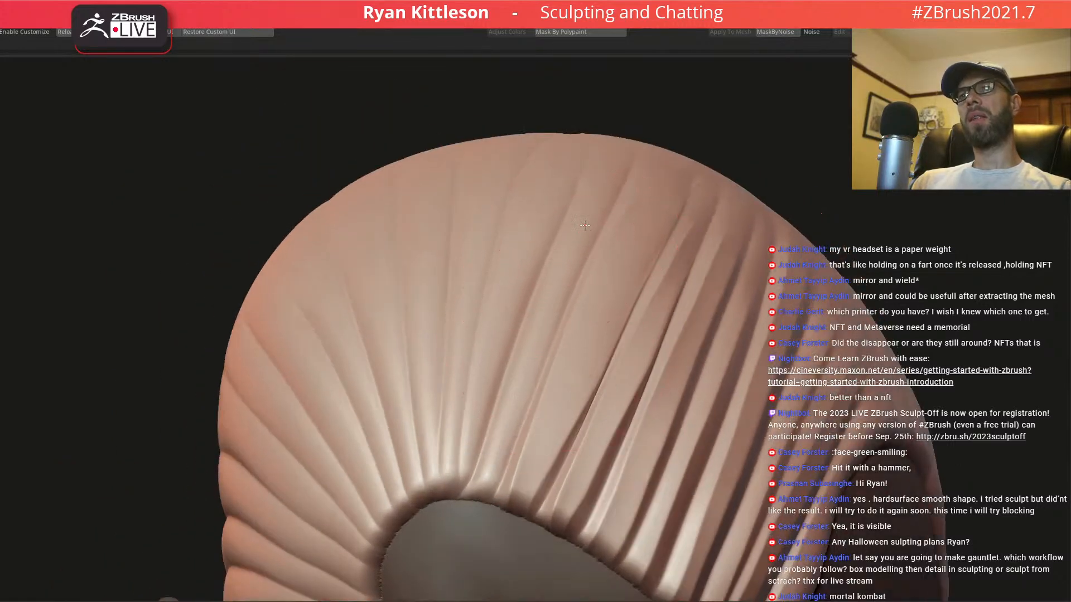
drag(534, 348, 467, 572)
- Sharpen the strand grooves that run from the crown down to the top of the right receding hairline's arch
right_drag(513, 430, 485, 393)
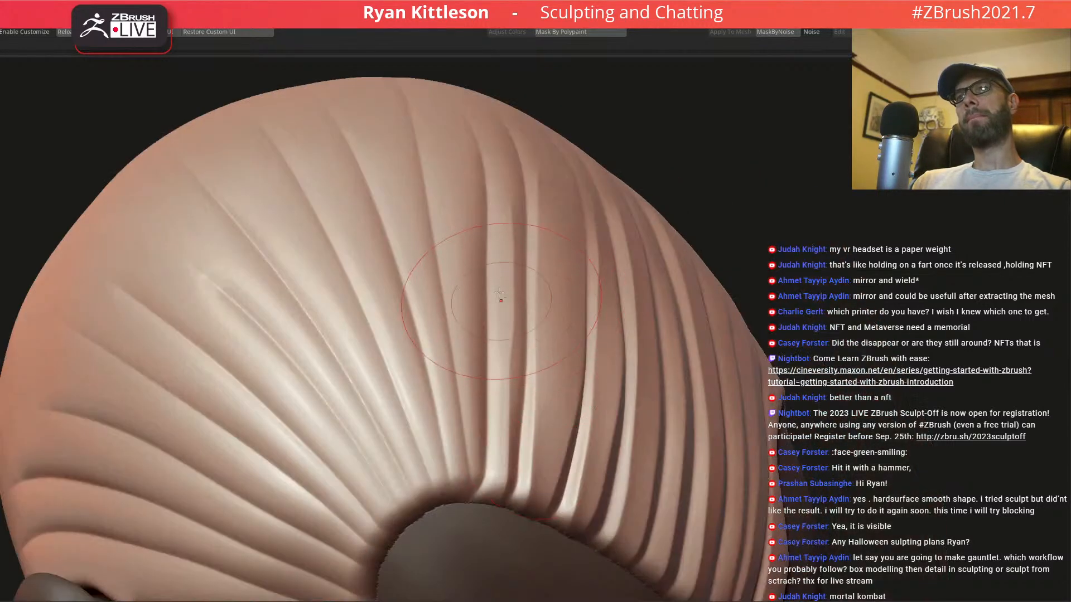
drag(504, 205, 487, 582)
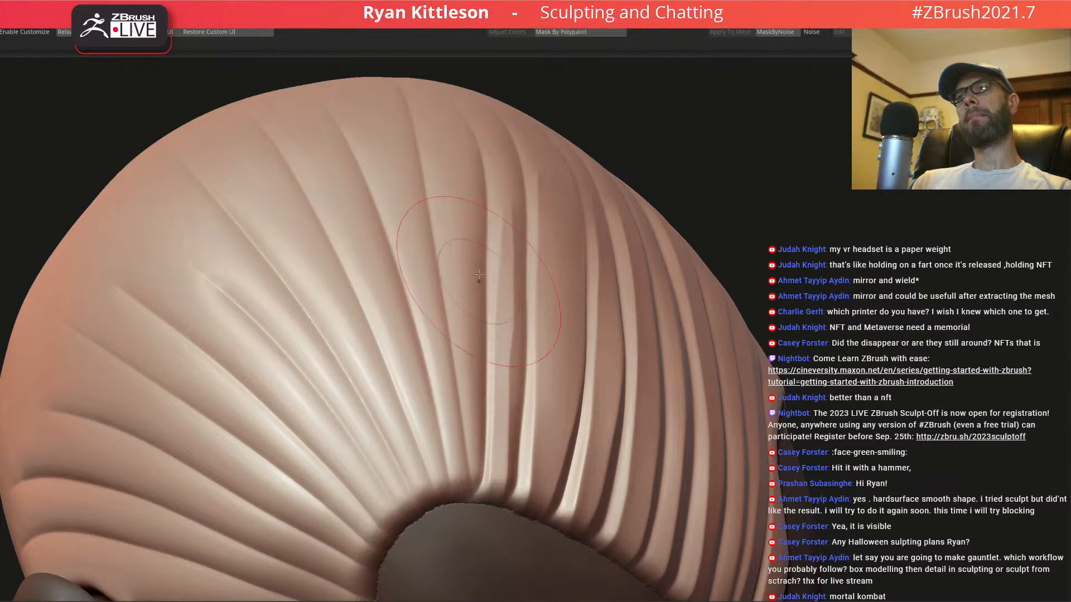
drag(477, 197, 477, 524)
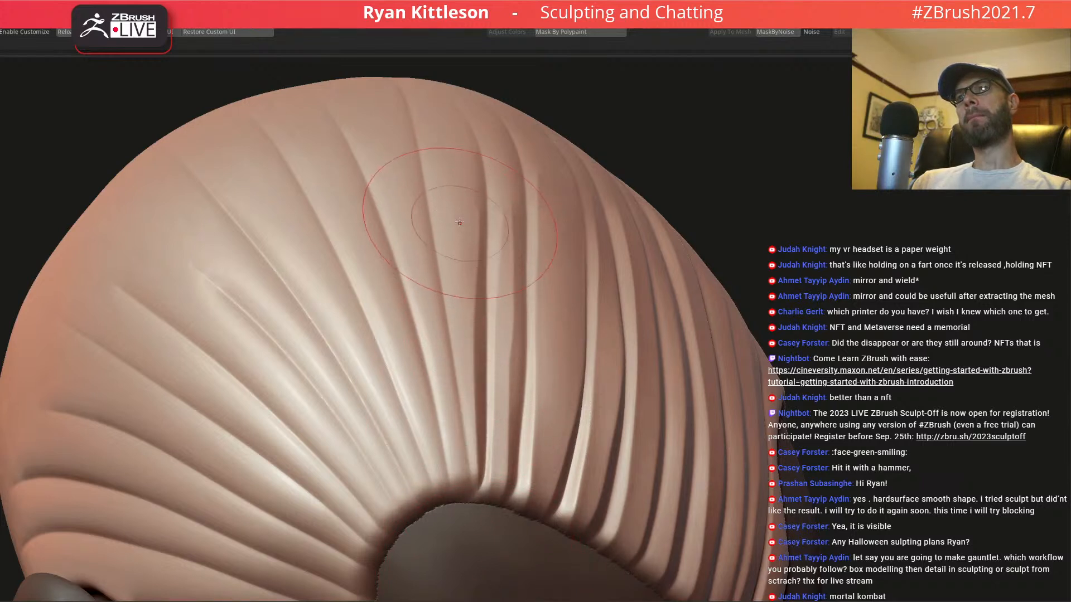
drag(429, 279, 474, 500)
right_drag(385, 279, 419, 304)
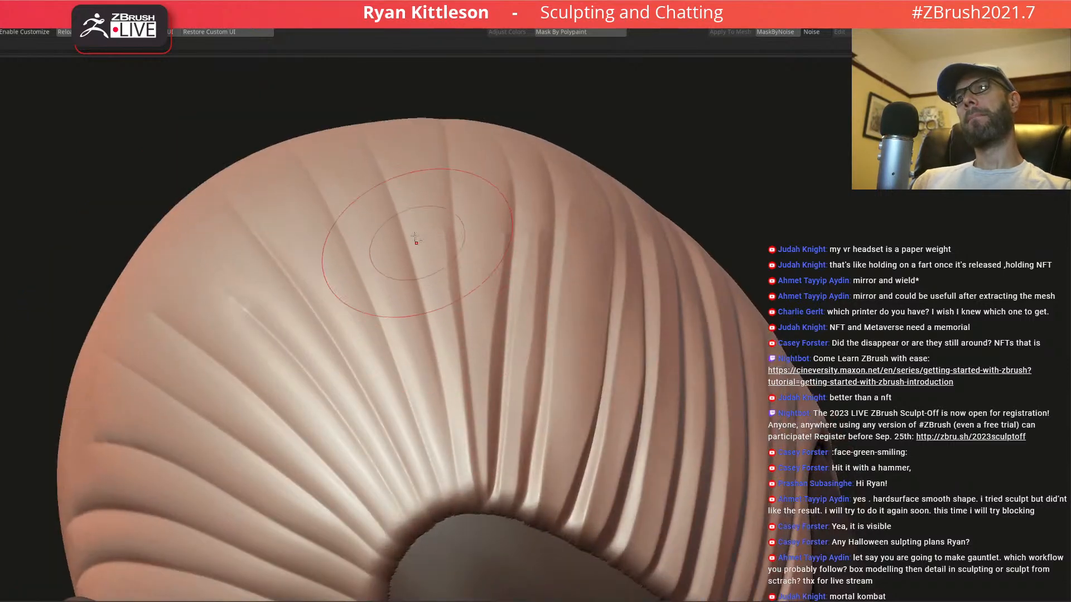
- Recut the narrow strands just beyond the arch's top, undoing uneven strokes and carving clean ones down to the hairline
drag(411, 223, 463, 513)
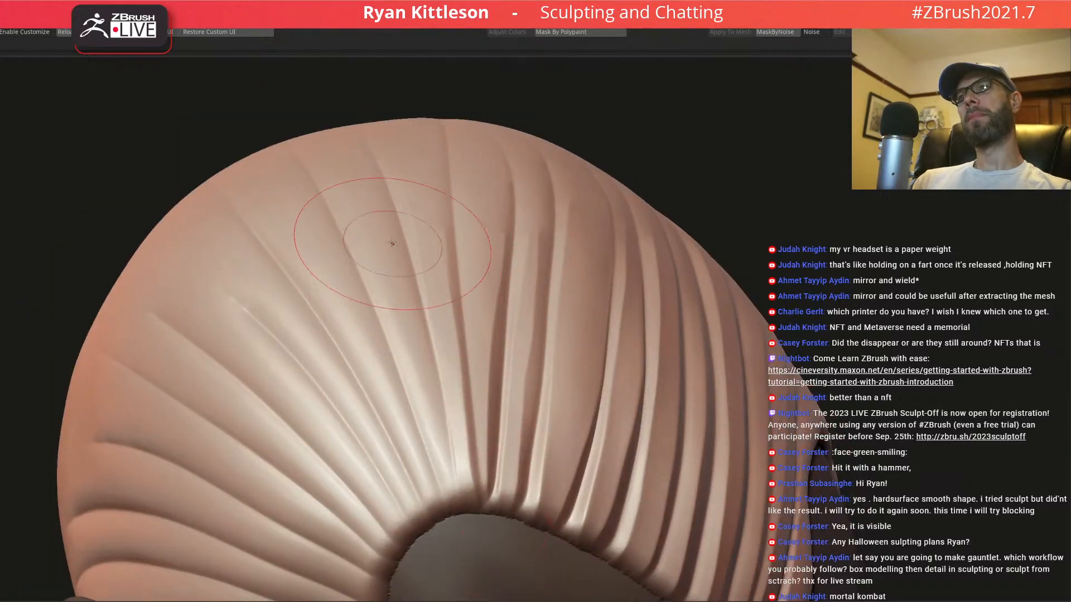
key(ctrl+z)
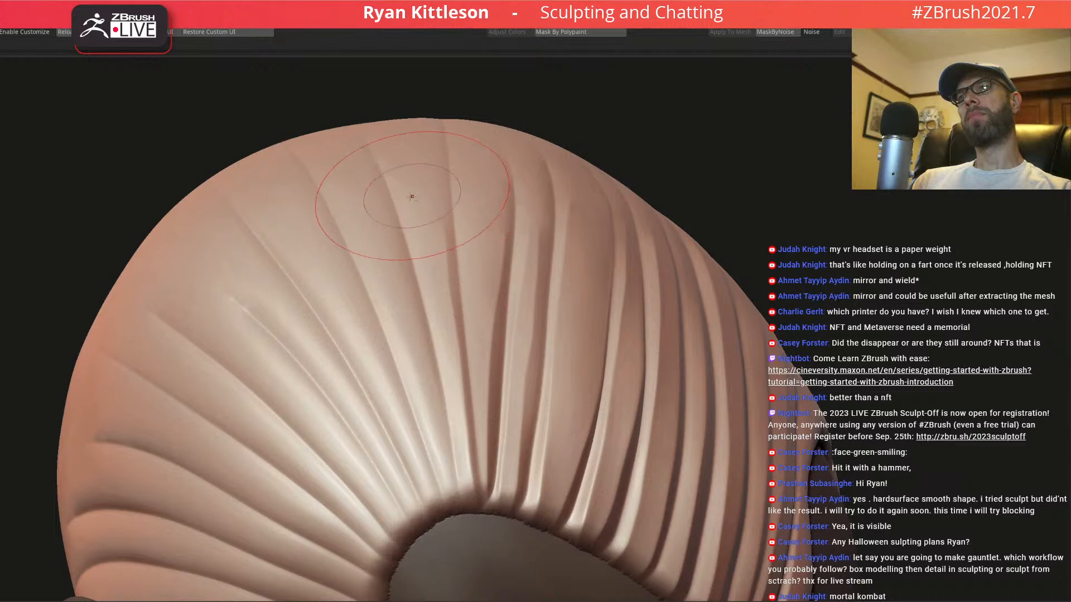
drag(445, 364, 473, 548)
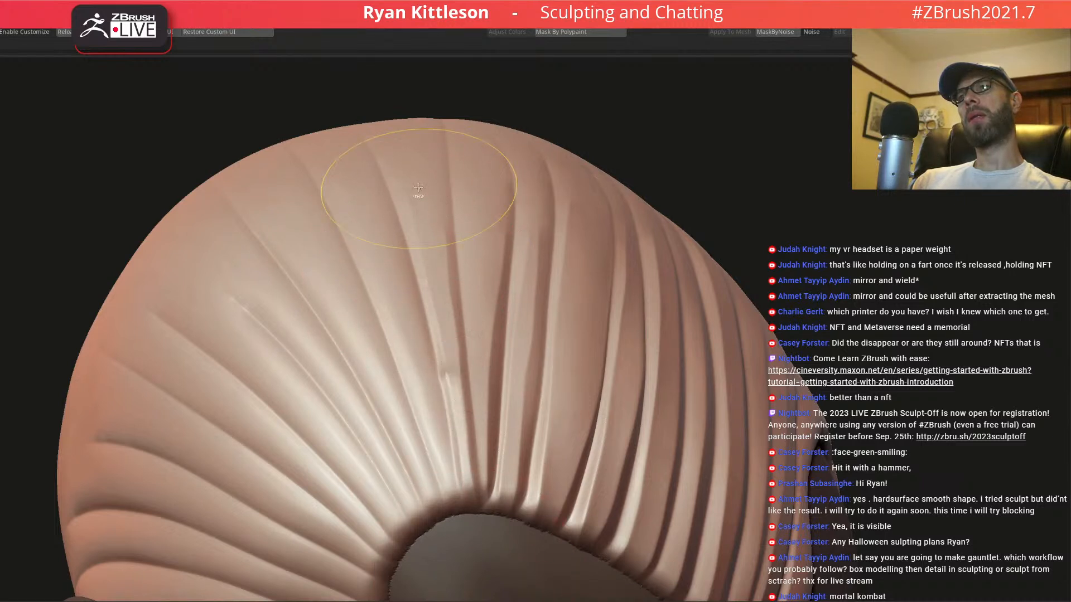
key(ctrl+z)
drag(430, 269, 474, 551)
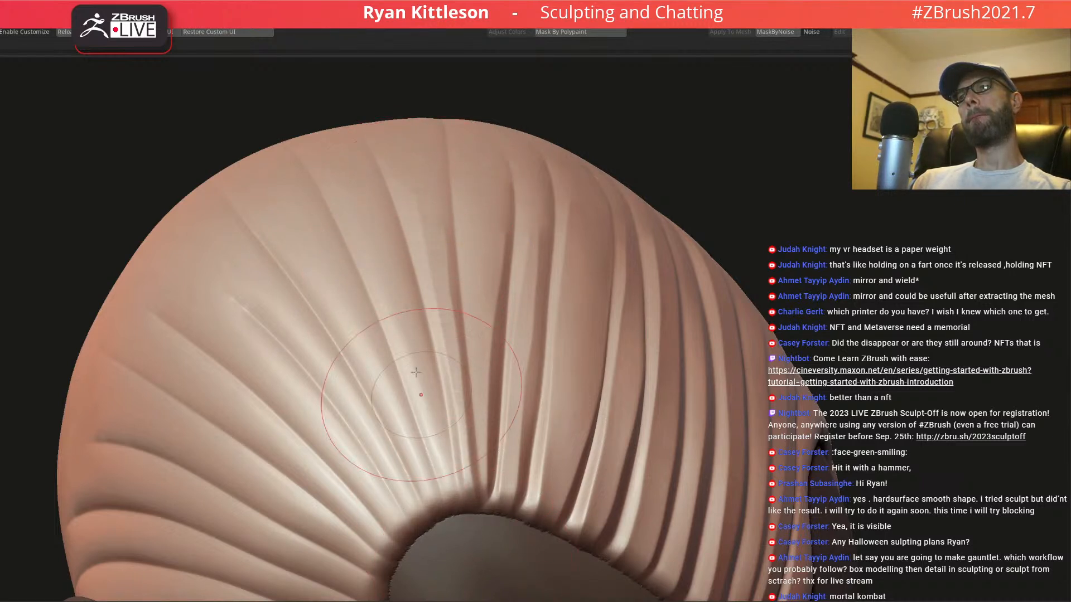
drag(388, 202, 473, 499)
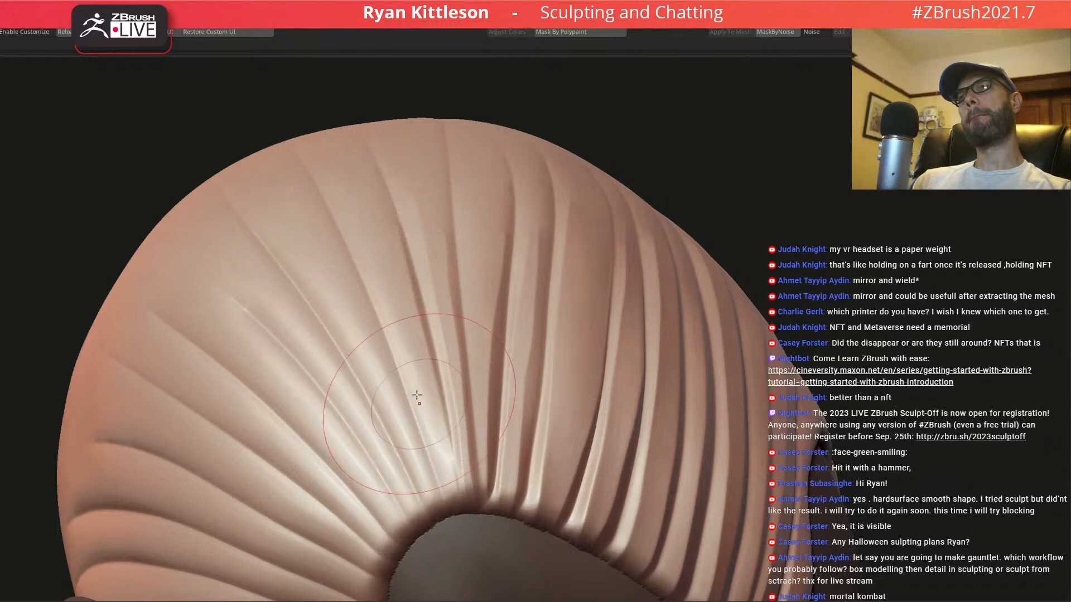
- Add fine sharp cuts between the fanned strands on the outer side of the right receding hairline's arch
right_drag(390, 365, 376, 291)
mouse_move(354, 187)
mouse_down()
mouse_move(438, 480)
mouse_move(471, 505)
mouse_up()
drag(347, 233, 435, 512)
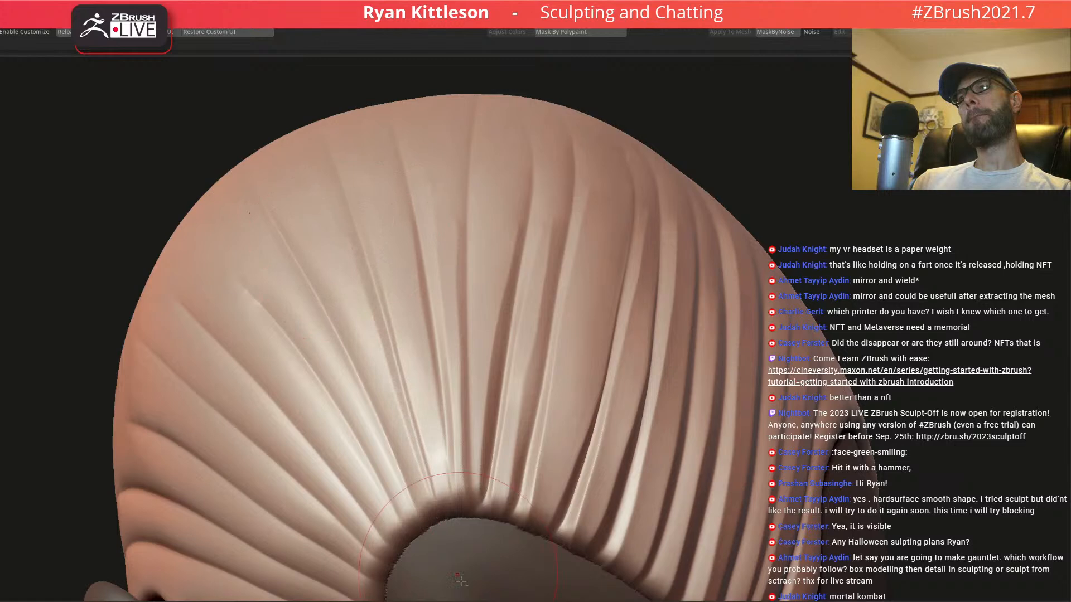
drag(325, 277, 454, 597)
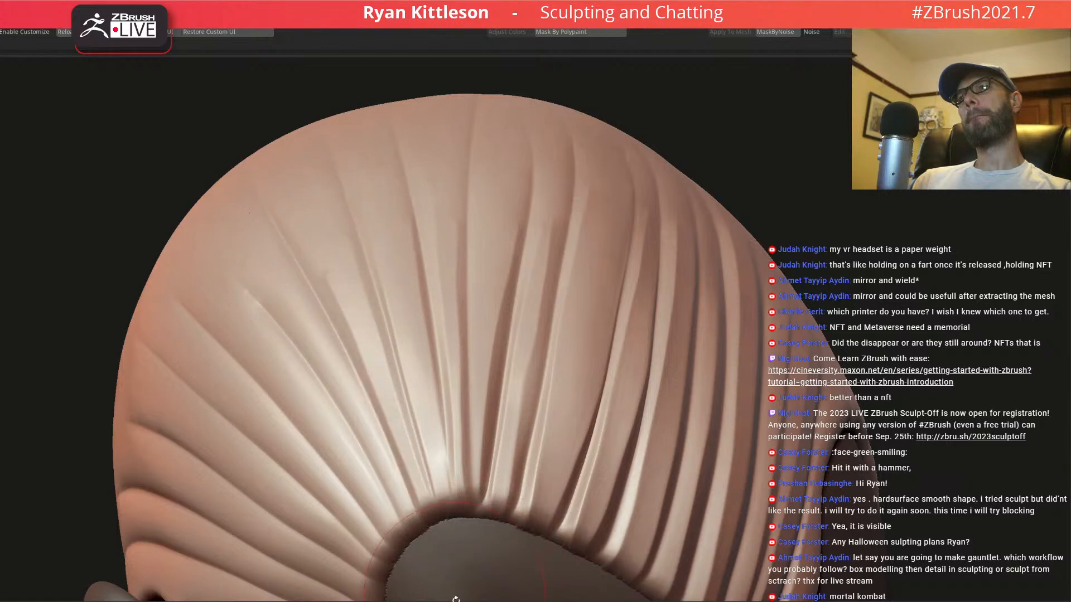
- Carve sharp-edged planes into the right side strands, sweeping back from the receding hairline to behind the ear
mouse_move(483, 289)
ctrl+right_down()
mouse_move(475, 277)
mouse_move(540, 387)
mouse_move(485, 391)
mouse_move(474, 301)
mouse_move(451, 317)
mouse_move(460, 370)
mouse_move(553, 220)
ctrl+right_up()
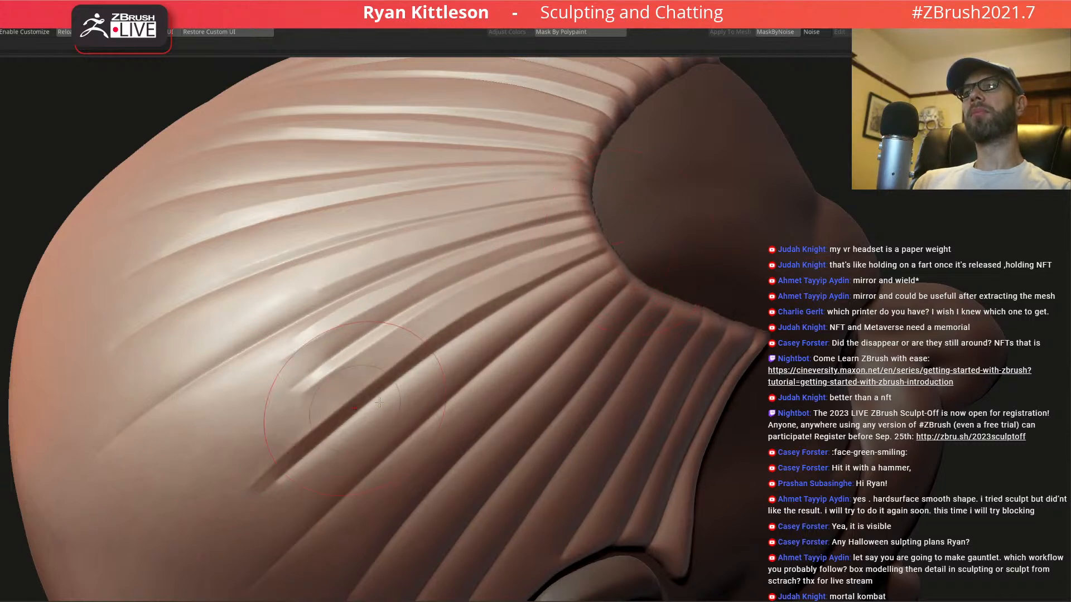
right_drag(262, 474, 563, 228)
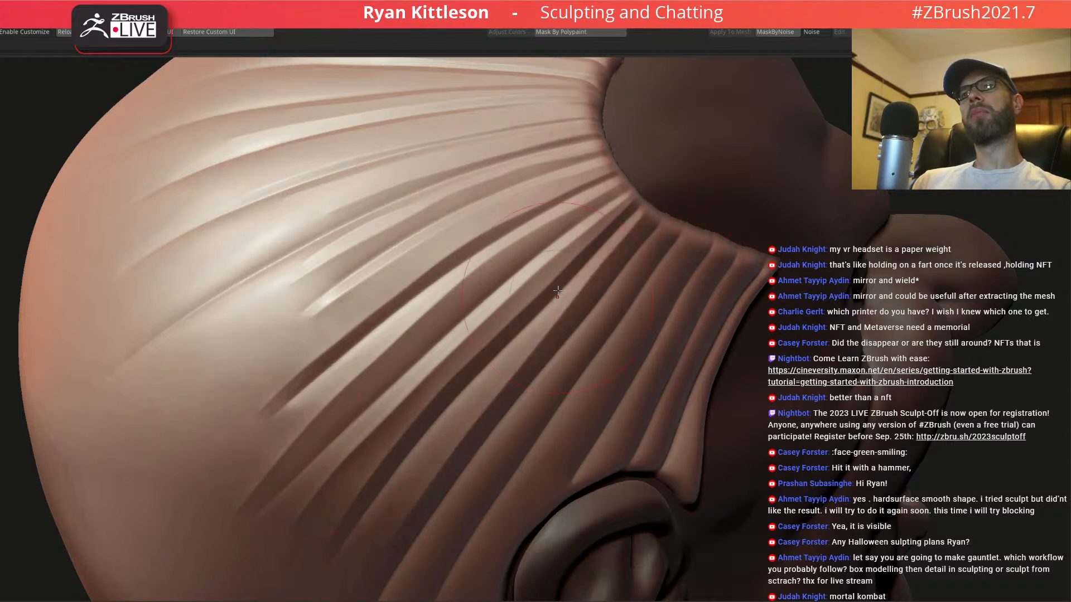
alt+right_drag(558, 306, 497, 252)
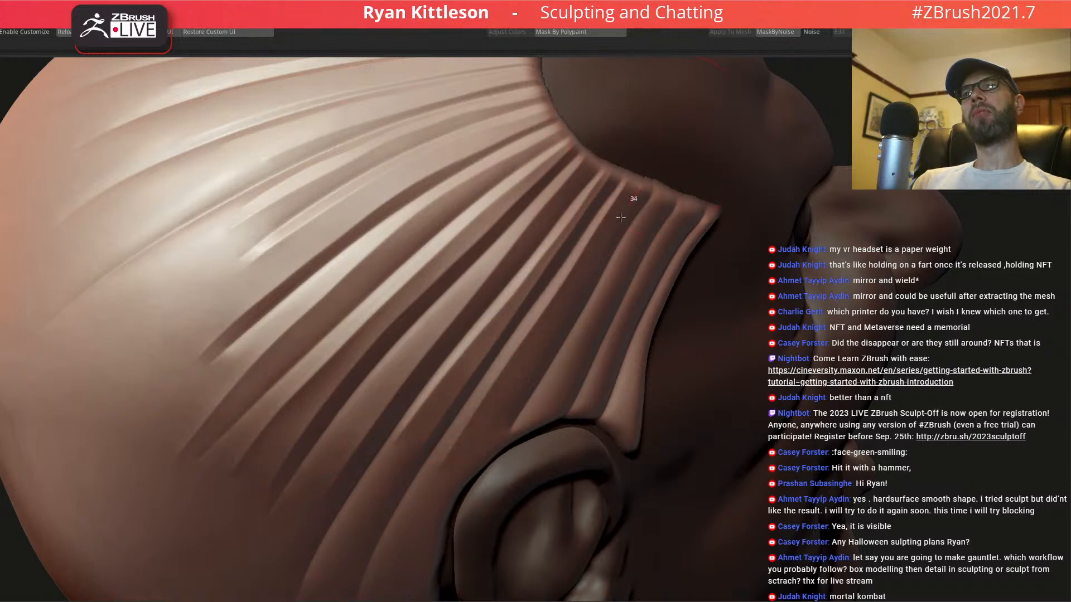
- Carve crisp cuts into the strands at the right temple point, running from the hairline down to the top of the ear
mouse_move(518, 385)
right_down()
mouse_move(519, 280)
mouse_move(600, 189)
right_up()
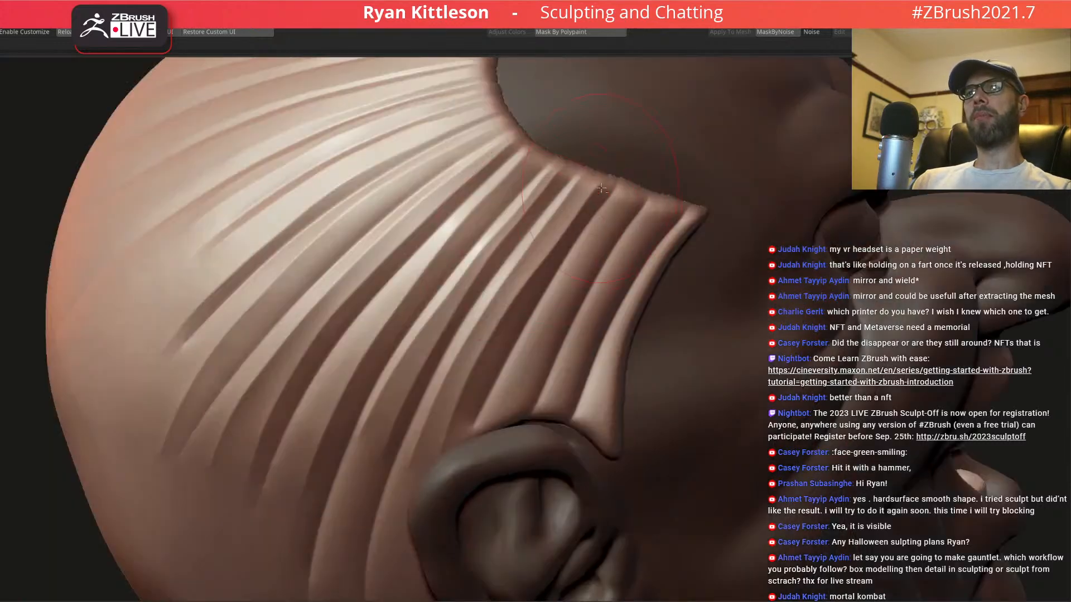
drag(645, 171, 461, 506)
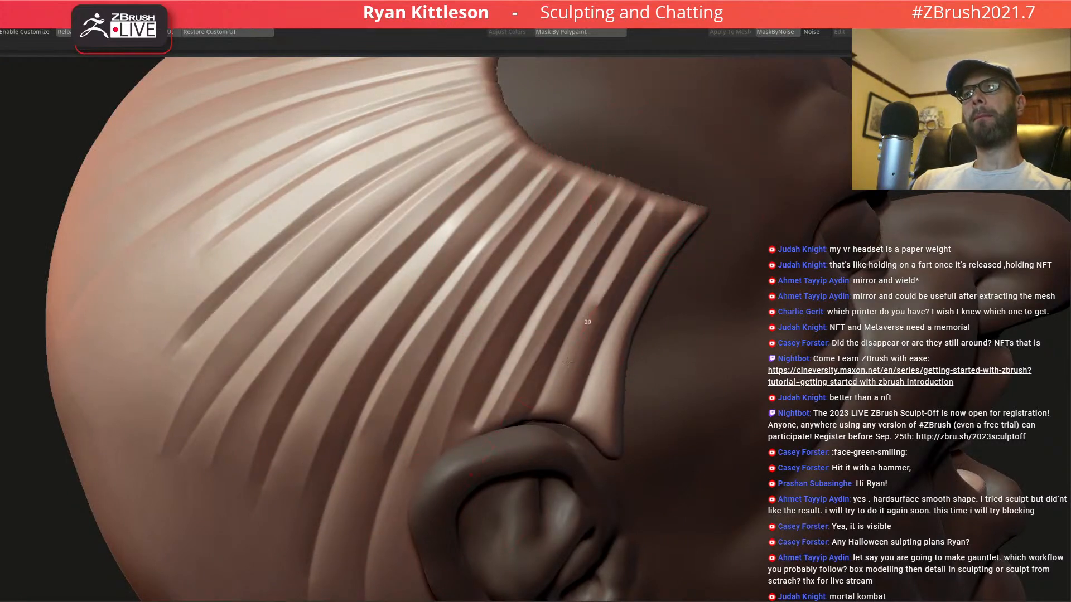
drag(672, 207, 516, 512)
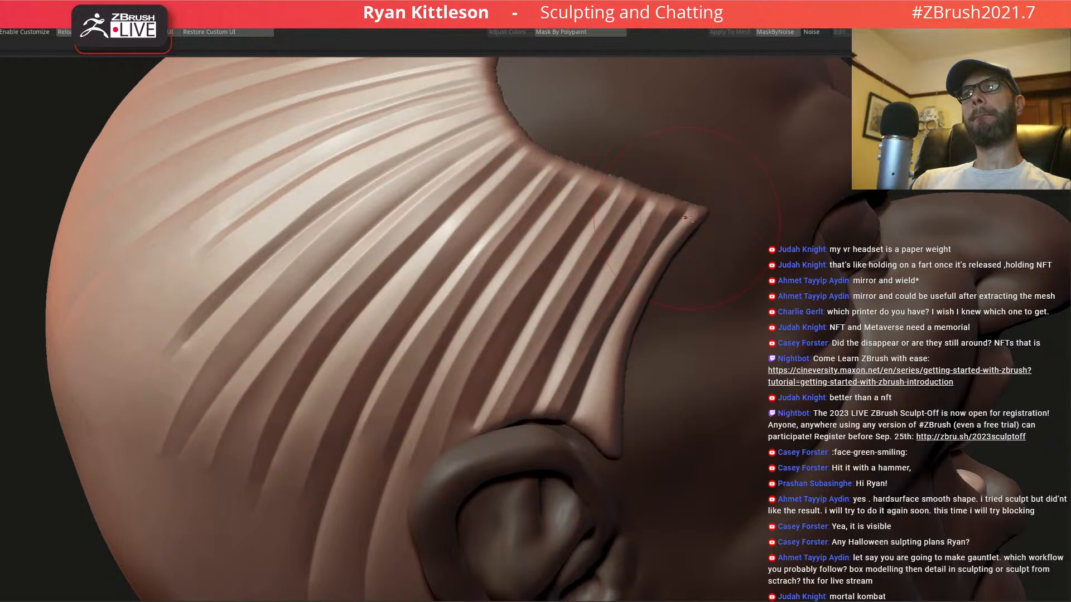
- Carve the last sharp cuts along the front edge of the right sideburn, from the temple point to the ear
drag(682, 236, 543, 540)
drag(636, 347, 599, 491)
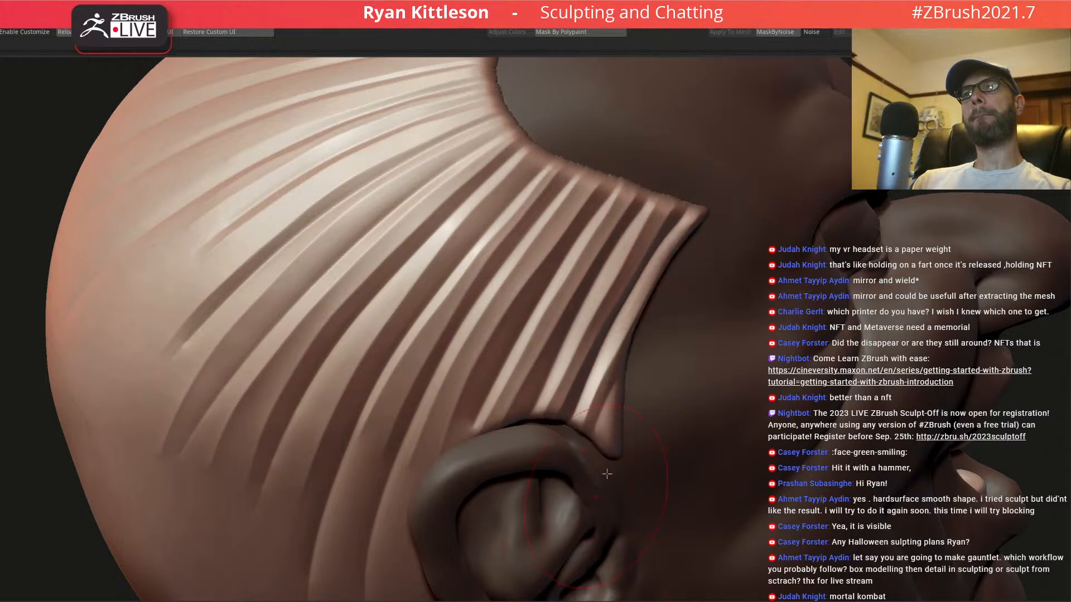
- Carve sharp strand cuts into the left sideburn, sweeping up from the hairline in front of the ear to above it
ctrl+right_drag(594, 382, 592, 279)
right_drag(658, 290, 522, 276)
right_drag(690, 333, 541, 312)
ctrl+right_drag(729, 320, 732, 424)
right_drag(859, 329, 825, 341)
mouse_move(580, 385)
right_down()
mouse_move(619, 387)
mouse_move(496, 272)
right_up()
mouse_move(262, 210)
right_down()
mouse_move(363, 262)
mouse_move(407, 342)
right_up()
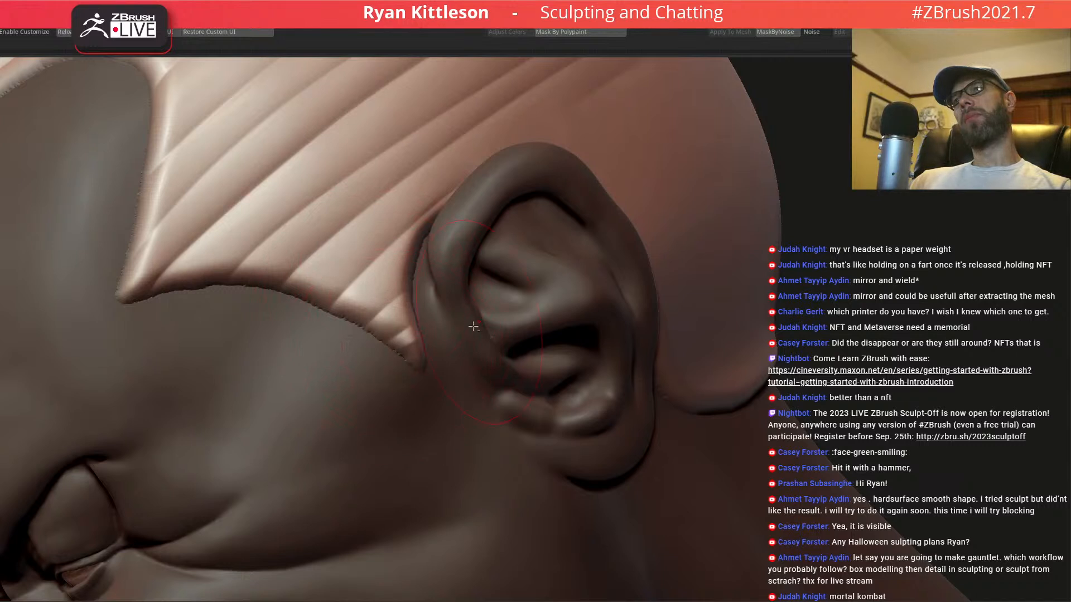
mouse_move(357, 341)
mouse_down()
mouse_move(454, 268)
mouse_move(465, 240)
mouse_up()
drag(324, 332, 485, 192)
mouse_move(386, 299)
right_down()
mouse_move(392, 269)
mouse_move(378, 273)
mouse_move(364, 323)
right_up()
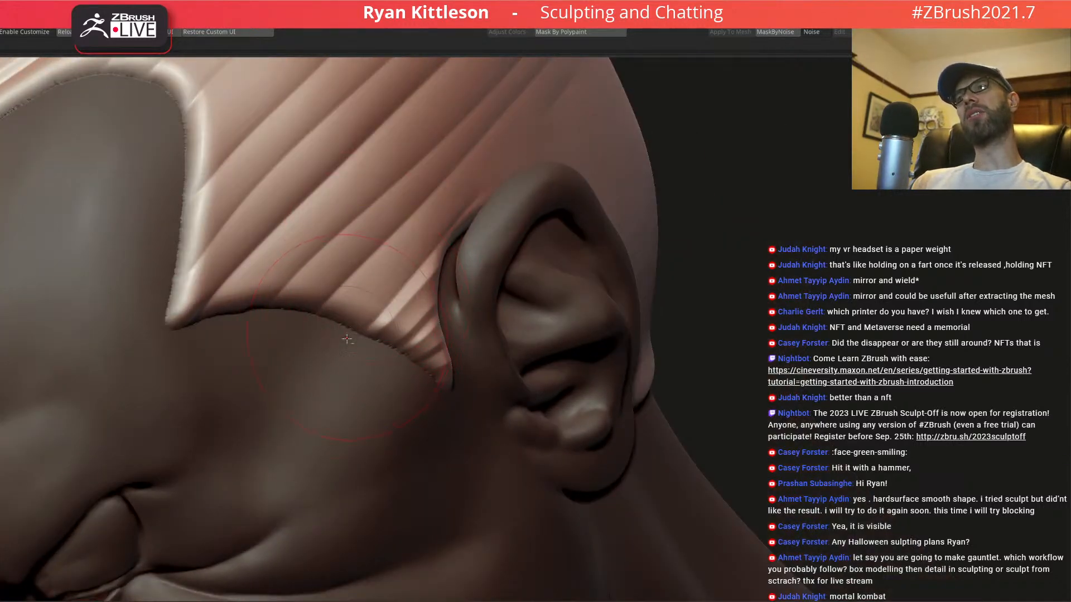
drag(316, 328, 598, 66)
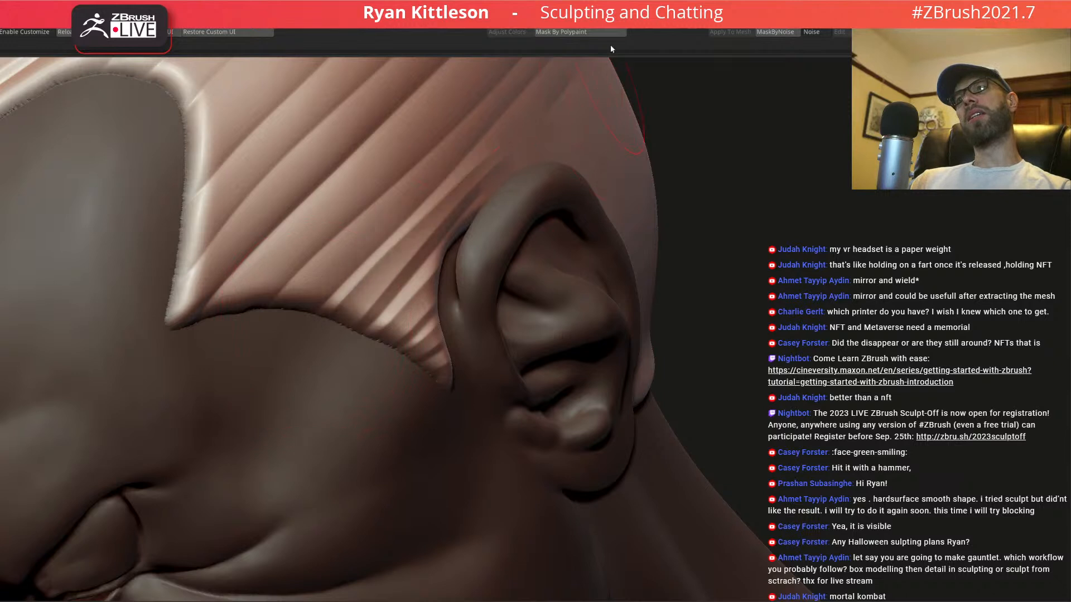
drag(339, 272, 463, 139)
- Cut sharp grooves above the left ear, from the lower temple hairline back over the ear, undoing one uneven stroke
alt+right_drag(360, 250, 480, 267)
drag(418, 335, 668, 104)
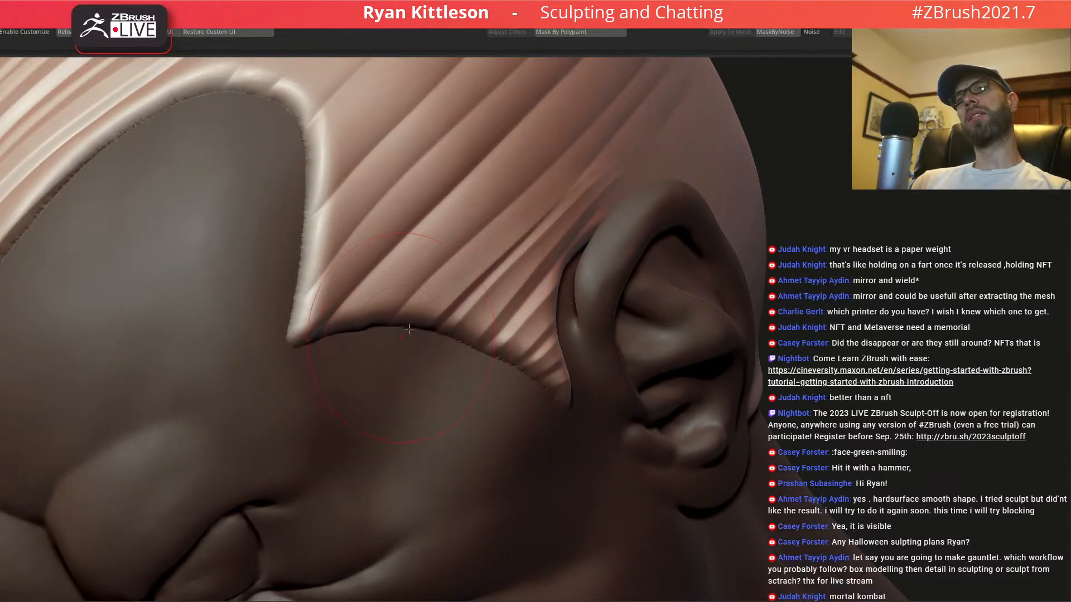
key(ctrl+z)
drag(444, 307, 612, 94)
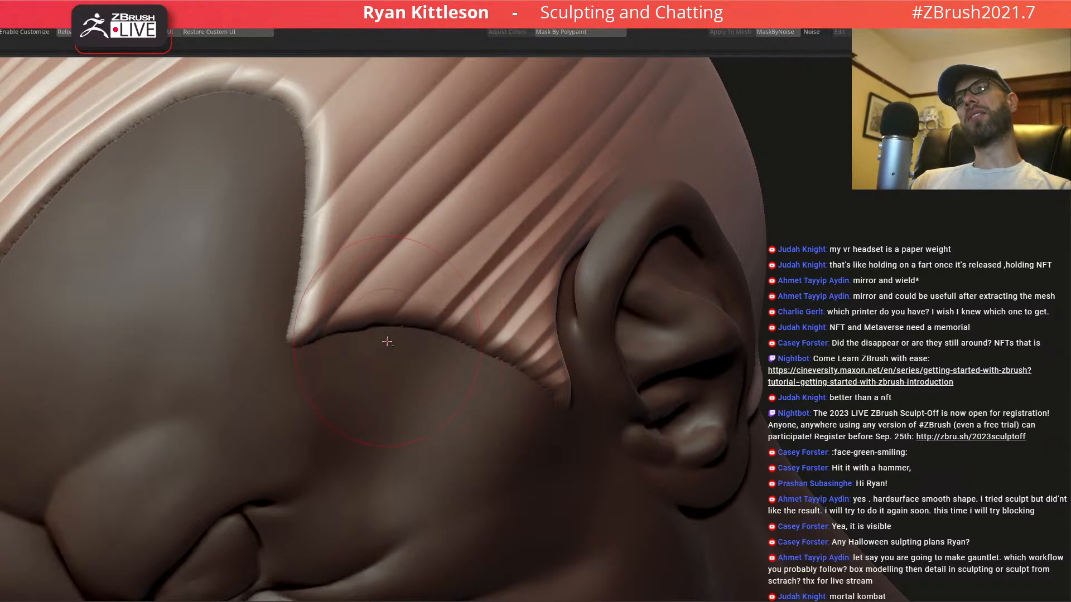
drag(386, 344, 614, 118)
drag(377, 328, 616, 81)
- Carve long cuts from the tip of the left temple point, sweeping up and back across the side hair
alt+right_drag(410, 270, 436, 293)
right_drag(356, 357, 357, 358)
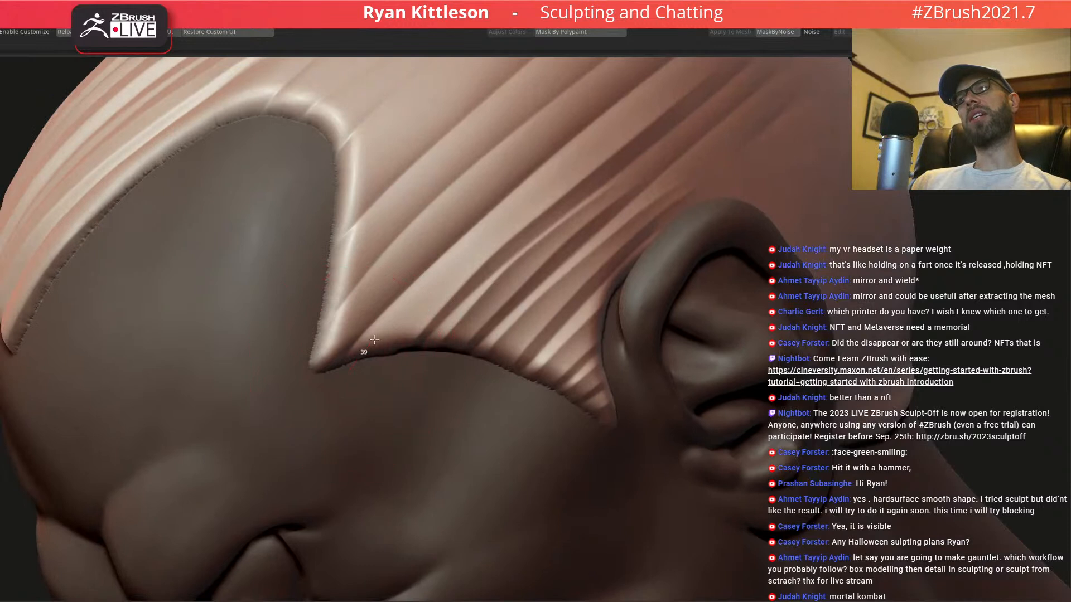
drag(318, 369, 587, 110)
alt+right_drag(403, 290, 377, 334)
drag(275, 396, 585, 115)
- Cut strands back from the upright hairline above the left temple point, undoing and redoing one stroke
alt+right_drag(359, 341, 305, 378)
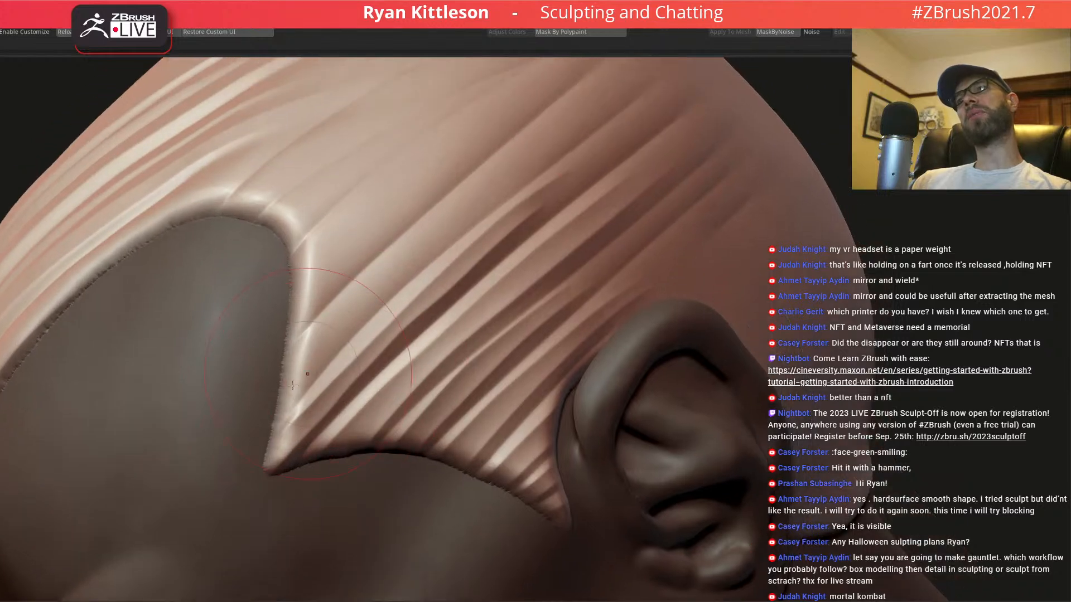
drag(263, 379, 597, 114)
mouse_move(288, 402)
mouse_down()
mouse_move(341, 327)
mouse_move(543, 144)
mouse_move(621, 95)
mouse_up()
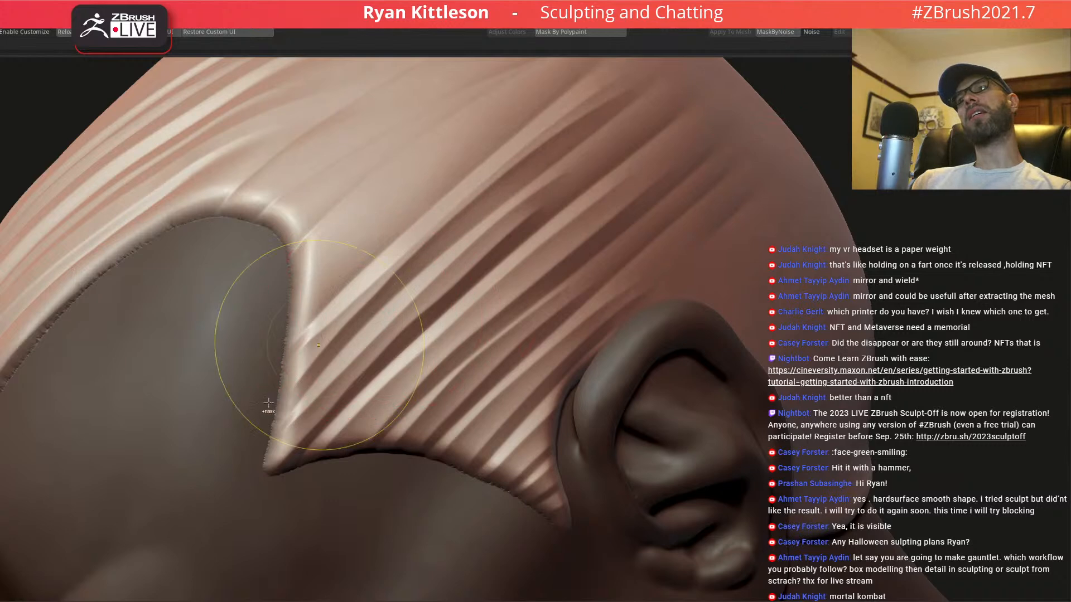
key(ctrl+z)
mouse_move(260, 418)
mouse_down()
mouse_move(382, 299)
mouse_move(657, 88)
mouse_up()
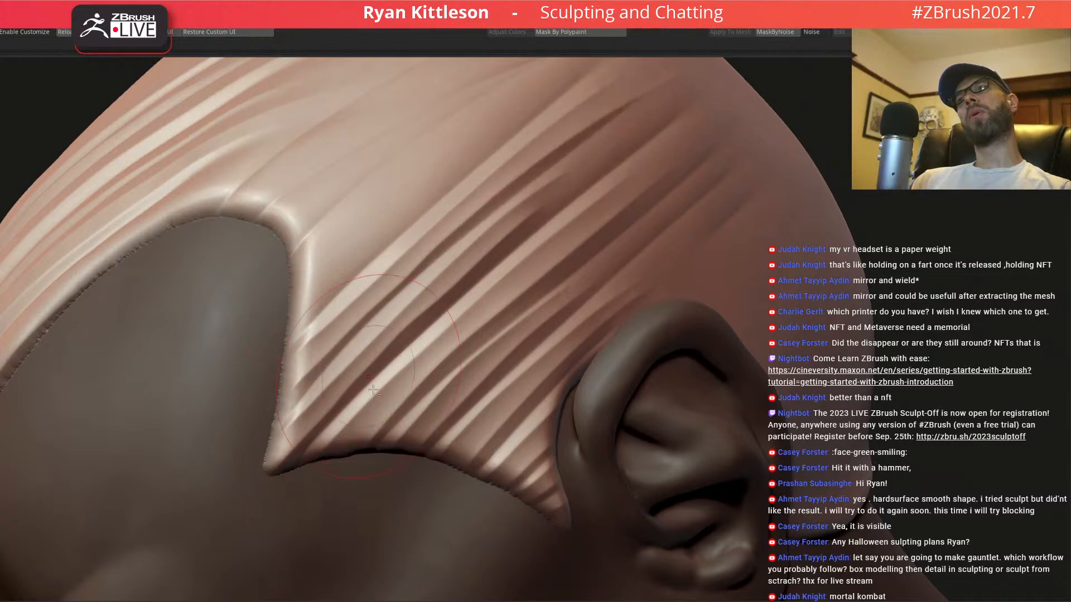
- Carve sharp strand grooves fanning back from the outer curve of the left receding hairline's arch
right_drag(363, 367, 399, 342)
right_drag(379, 298, 334, 424)
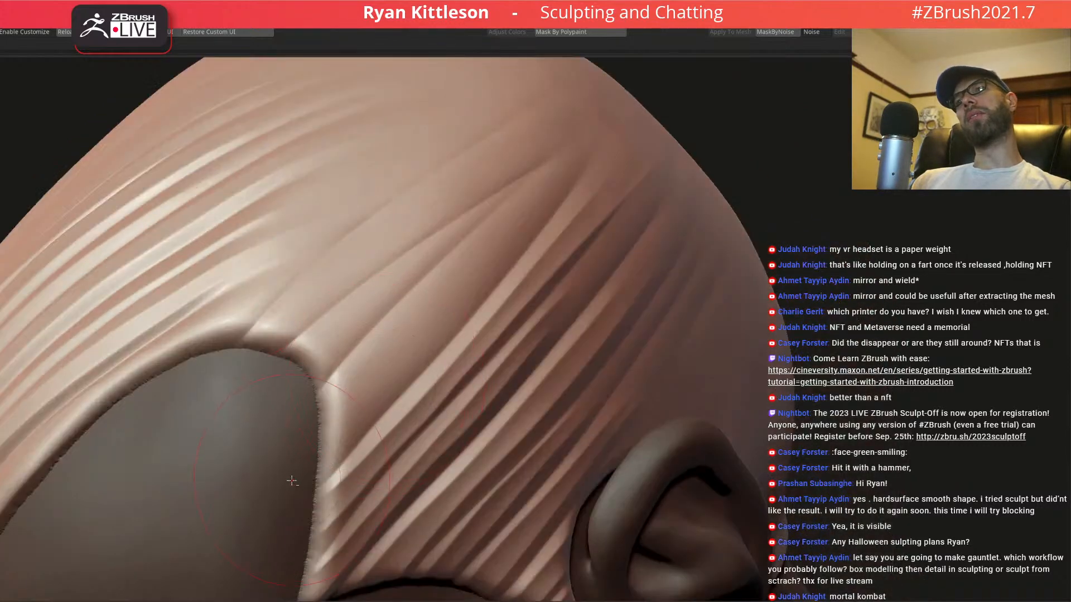
mouse_move(359, 418)
mouse_down()
mouse_move(502, 262)
mouse_move(622, 94)
mouse_up()
drag(313, 420, 630, 68)
key(1)
drag(311, 414, 587, 142)
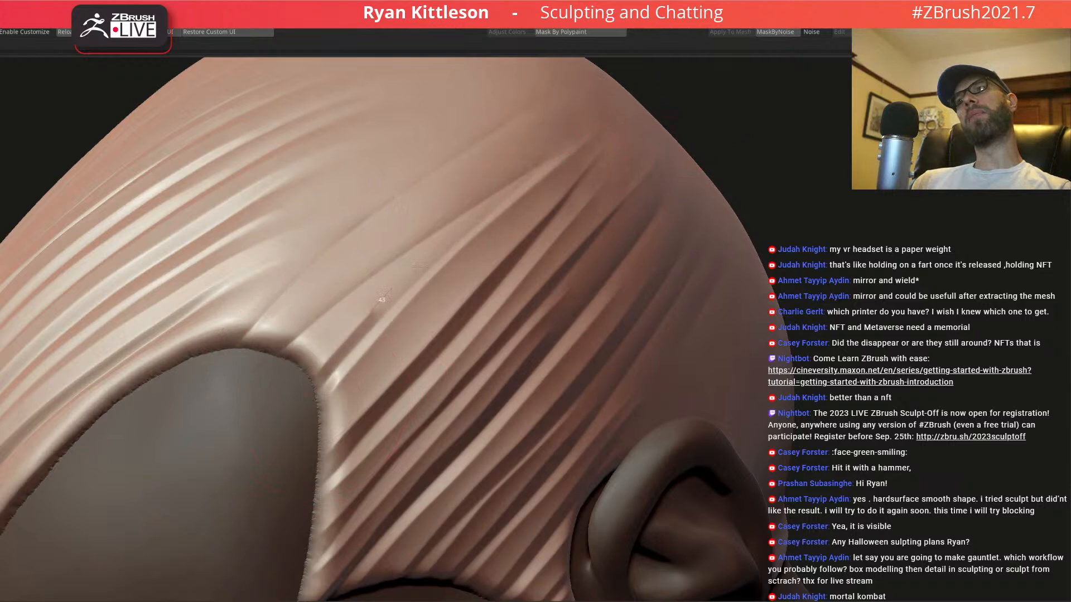
drag(358, 325, 471, 223)
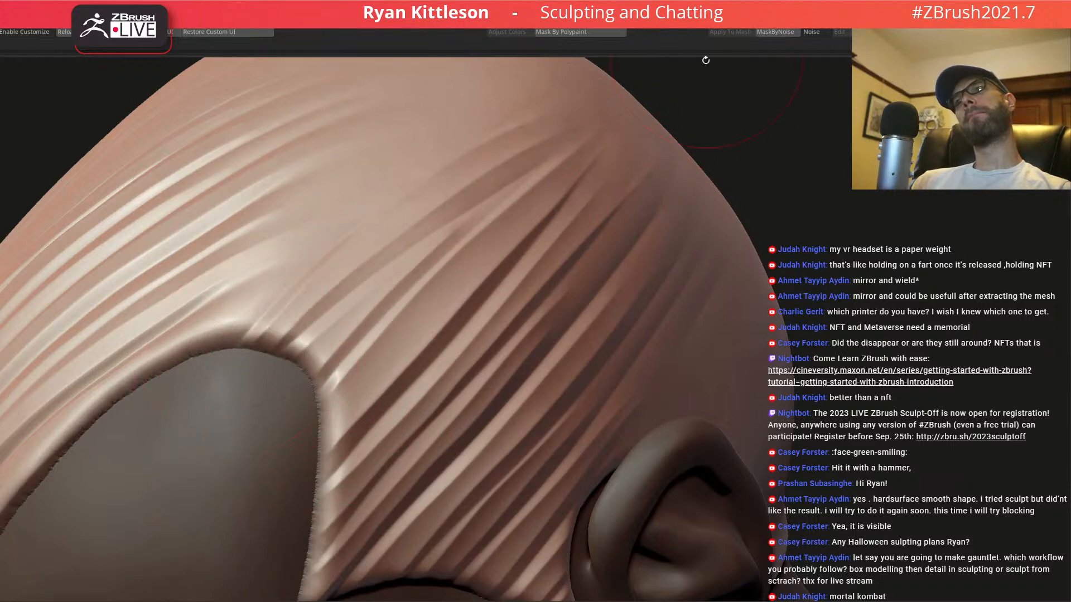
- Clear the face mask and inspect the hair on the whole head from the front and the right side
right_drag(264, 330, 150, 450)
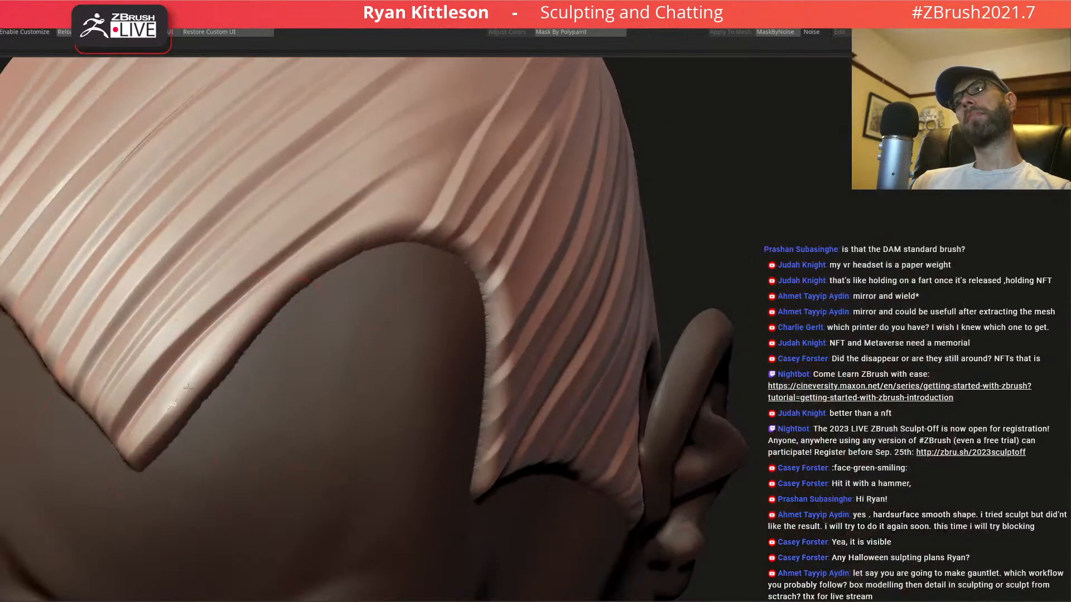
key(f)
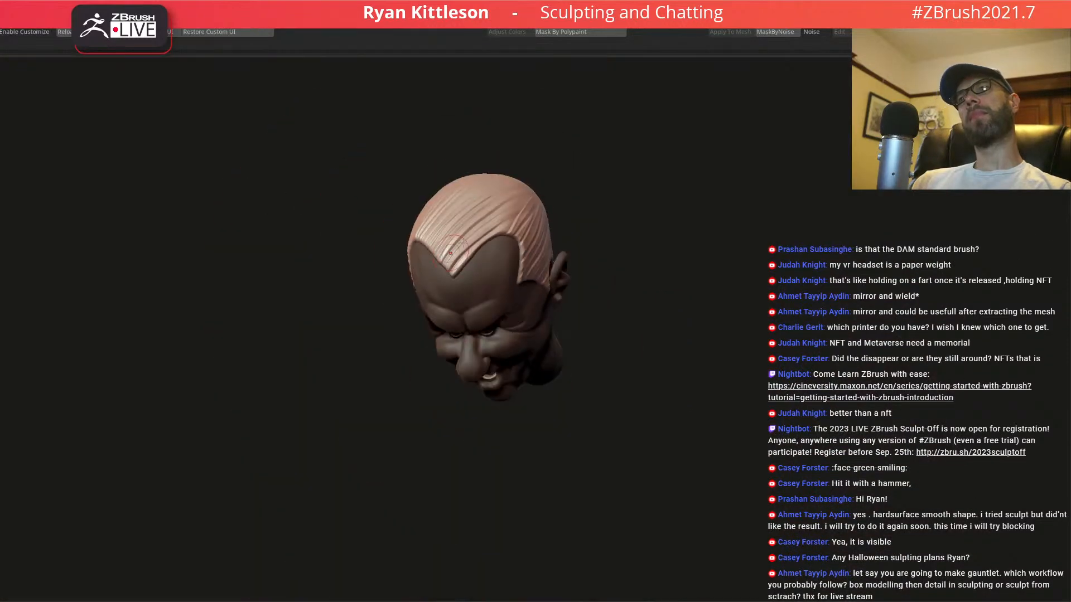
right_drag(528, 237, 485, 195)
ctrl+drag(529, 222, 533, 227)
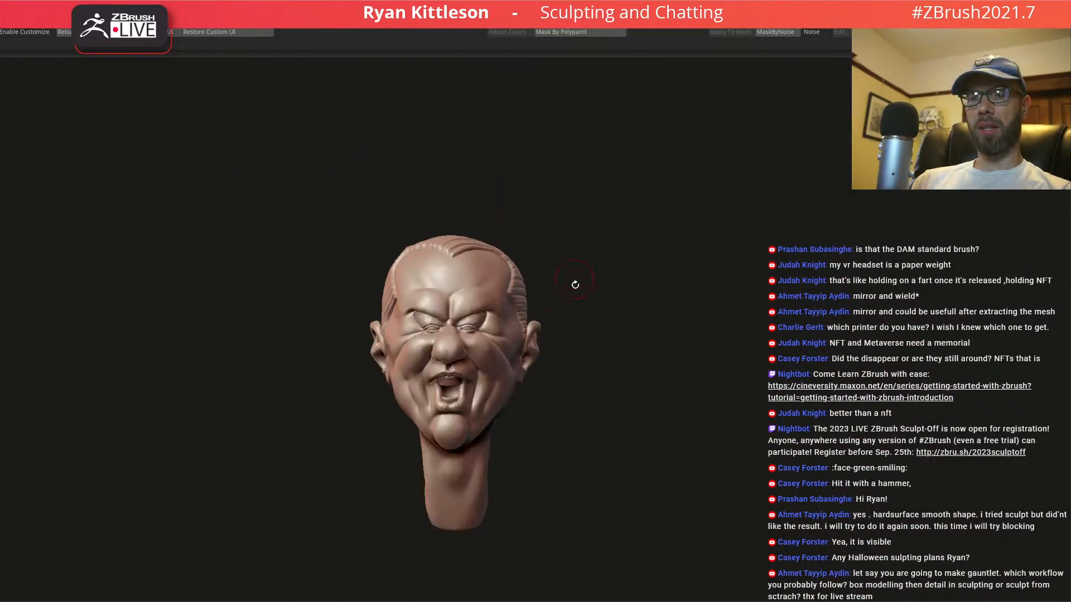
right_drag(535, 270, 552, 307)
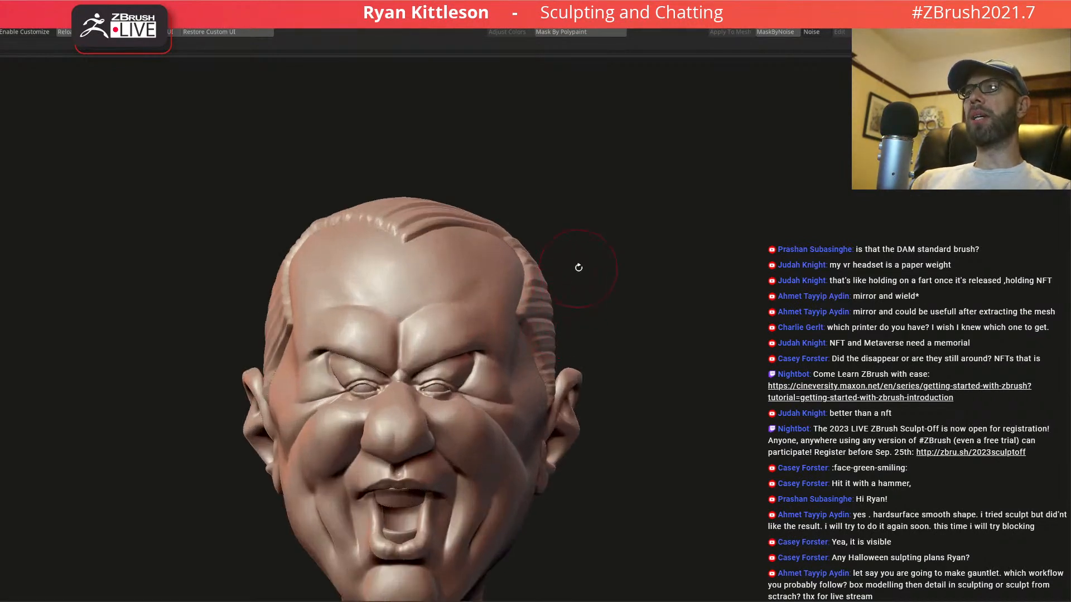
mouse_move(438, 317)
right_down()
mouse_move(492, 330)
mouse_move(402, 306)
mouse_move(436, 298)
right_up()
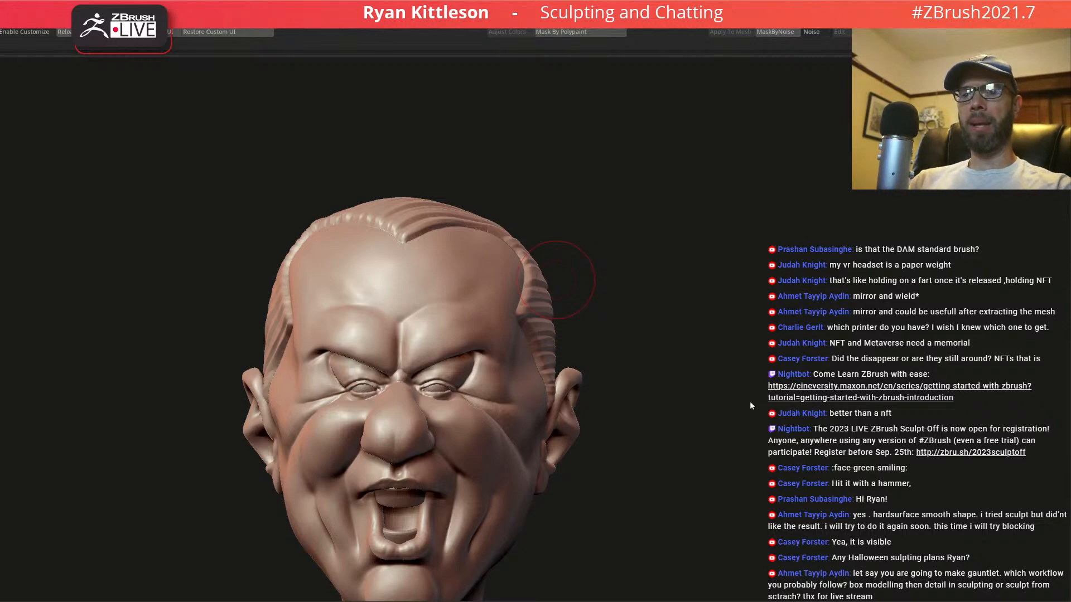
mouse_move(608, 270)
mouse_down()
mouse_move(595, 294)
mouse_move(627, 246)
mouse_up()
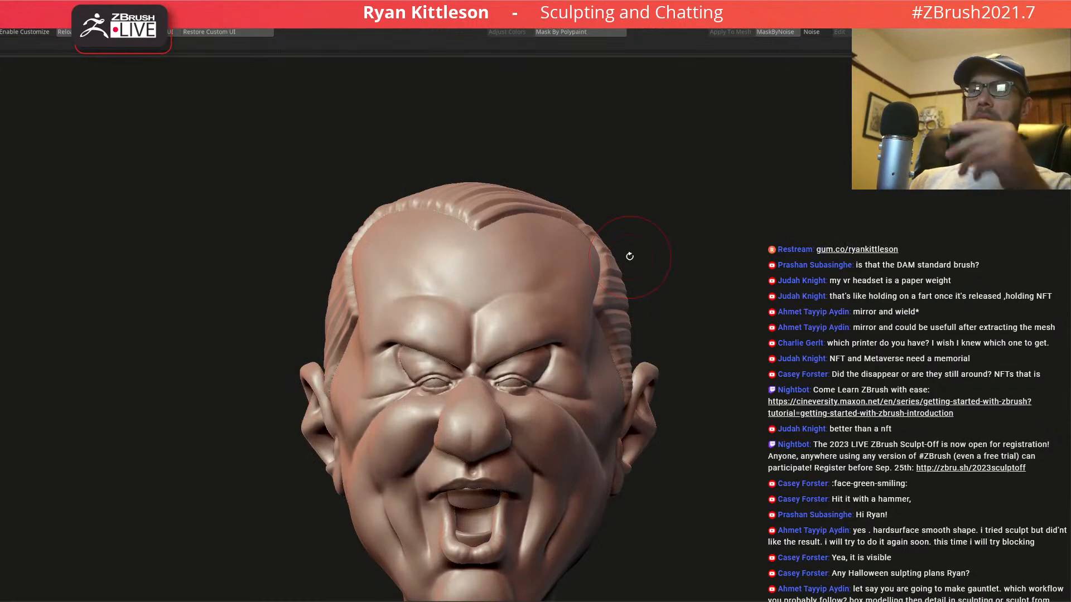
mouse_move(333, 277)
mouse_down()
mouse_move(416, 284)
mouse_move(355, 287)
mouse_move(304, 363)
mouse_move(313, 283)
mouse_move(343, 298)
mouse_up()
ctrl+right_drag(343, 298, 390, 299)
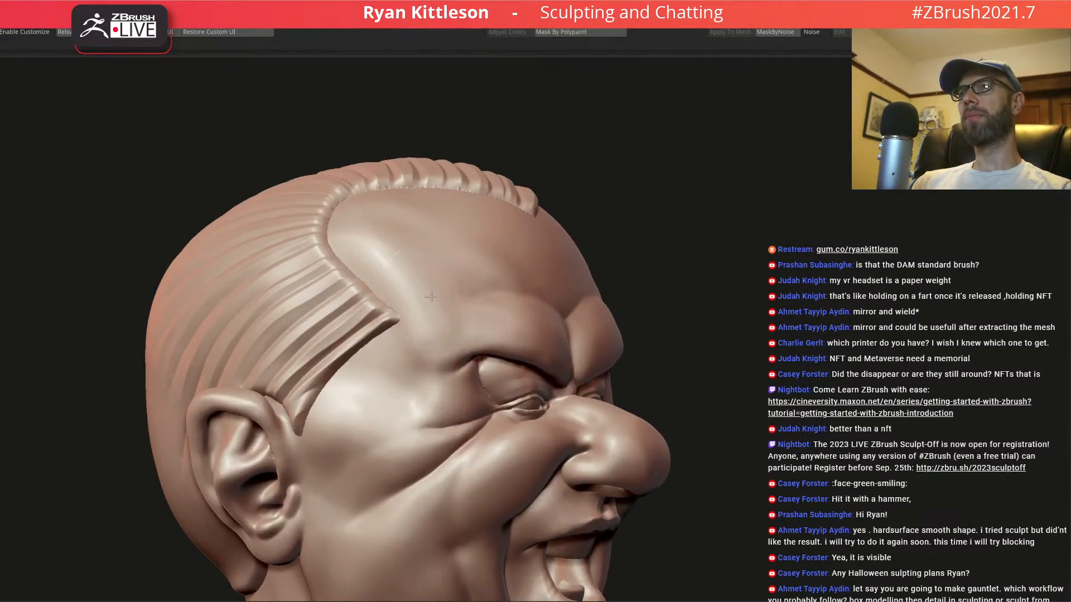
- Isolate the face group, show the whole head again, and mask the face so only the hair stays editable
ctrl+shift+click(431, 297)
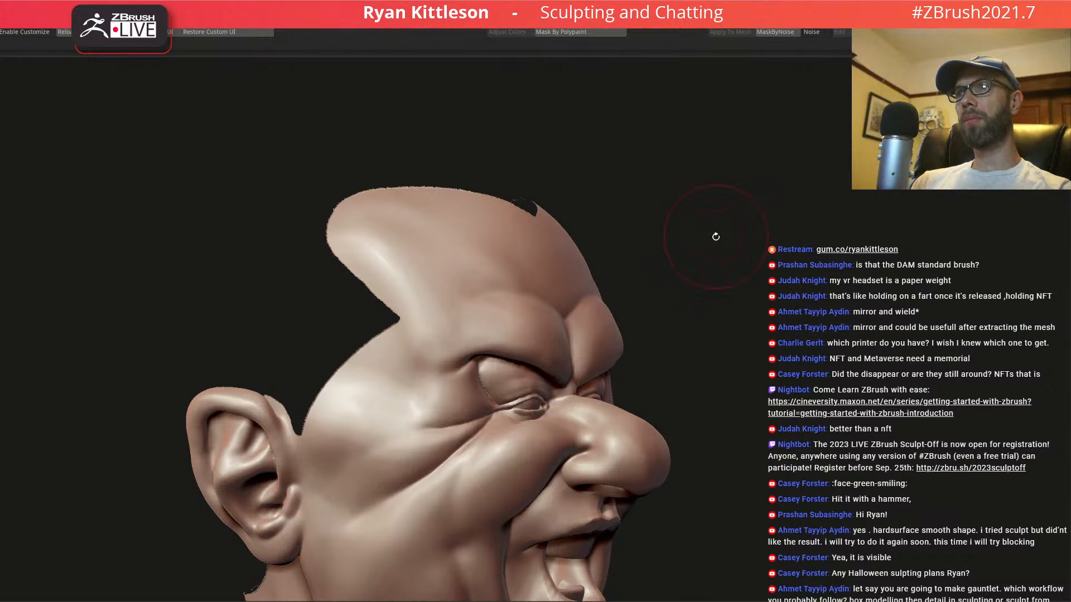
ctrl+shift+click(794, 320)
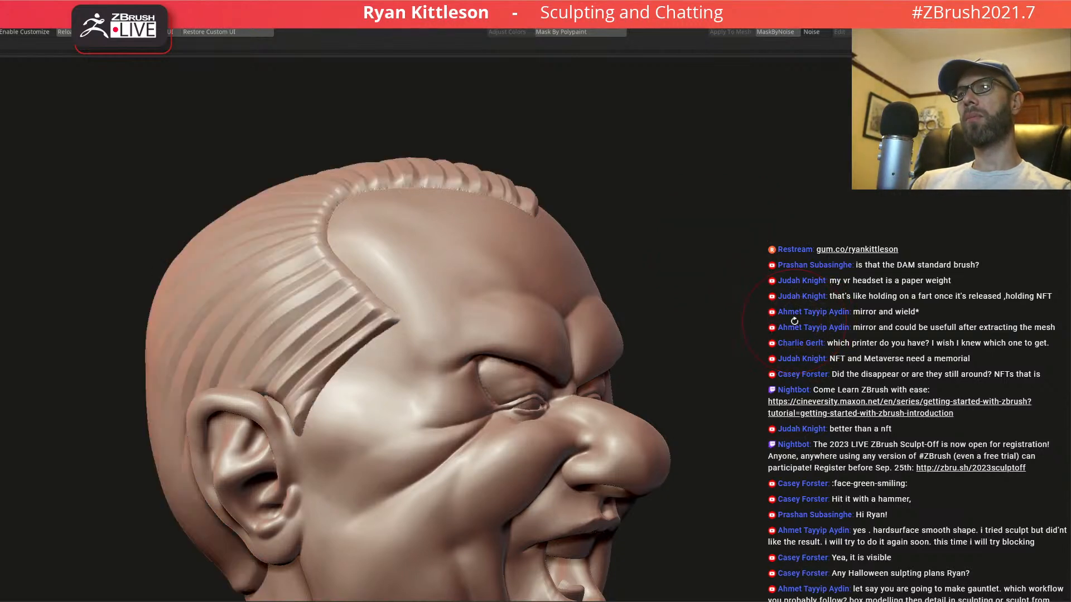
ctrl+click(794, 321)
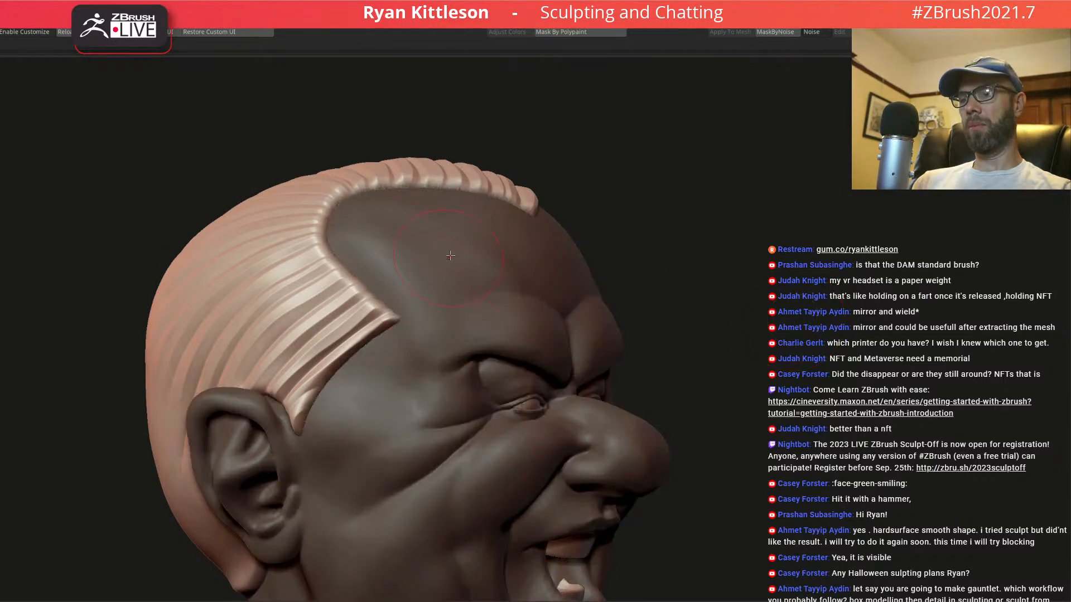
- Adjust the brush and shape the hair's outer silhouette above the right ear with short strokes
right_click(363, 345)
right_drag(379, 294, 345, 307)
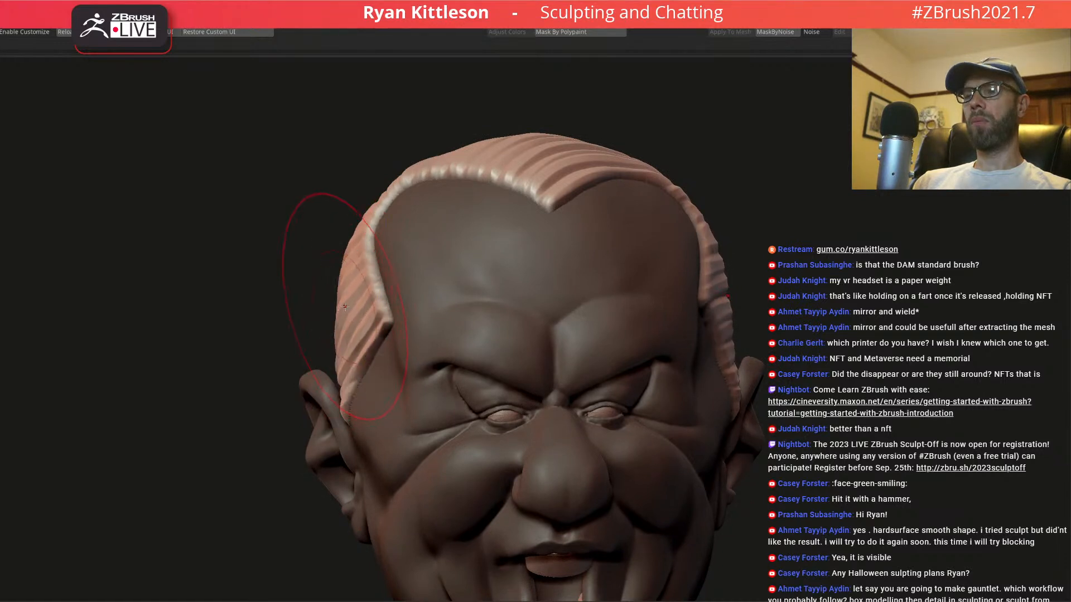
key(space)
mouse_move(361, 302)
mouse_down()
mouse_move(356, 290)
mouse_move(348, 335)
mouse_move(365, 312)
mouse_up()
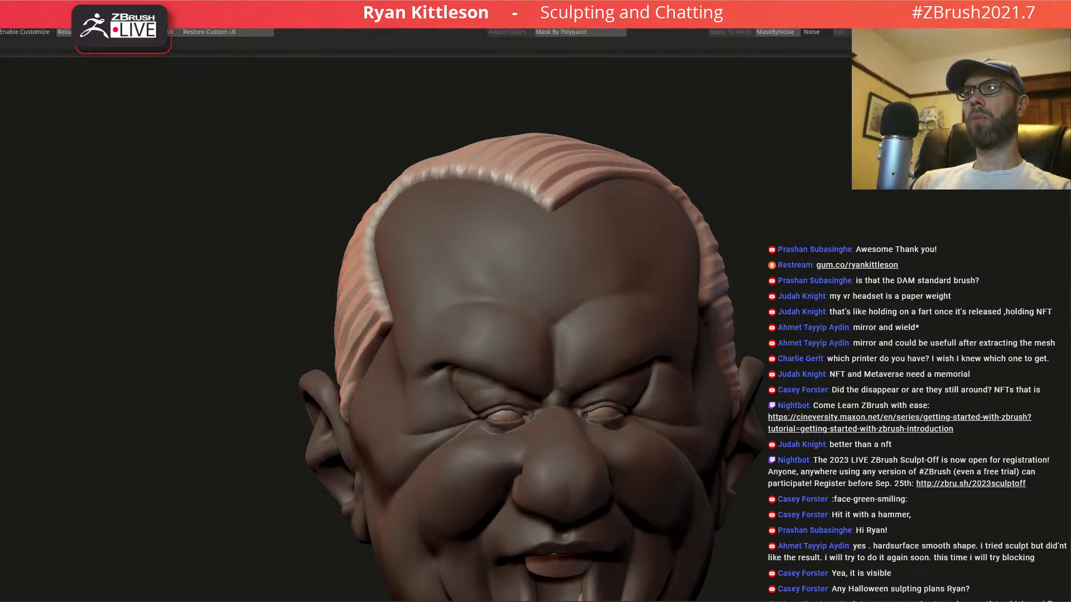
drag(351, 275, 353, 286)
- Examine the hair's silhouette over the crown and sides from the front and in right profile
right_drag(700, 206, 619, 323)
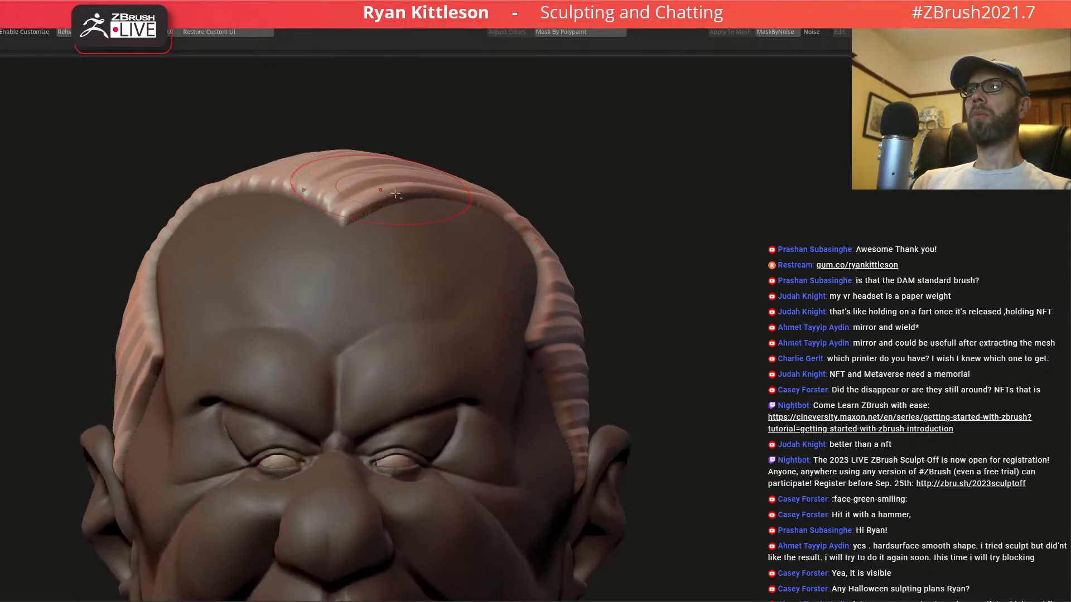
alt+right_drag(371, 146, 407, 220)
right_click(420, 243)
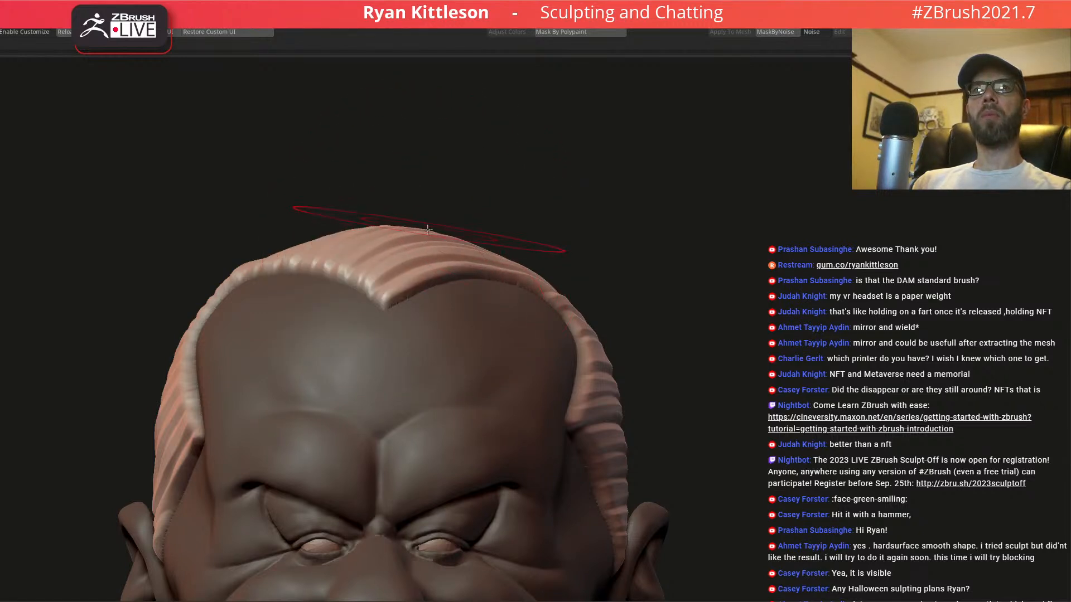
right_drag(441, 227, 475, 247)
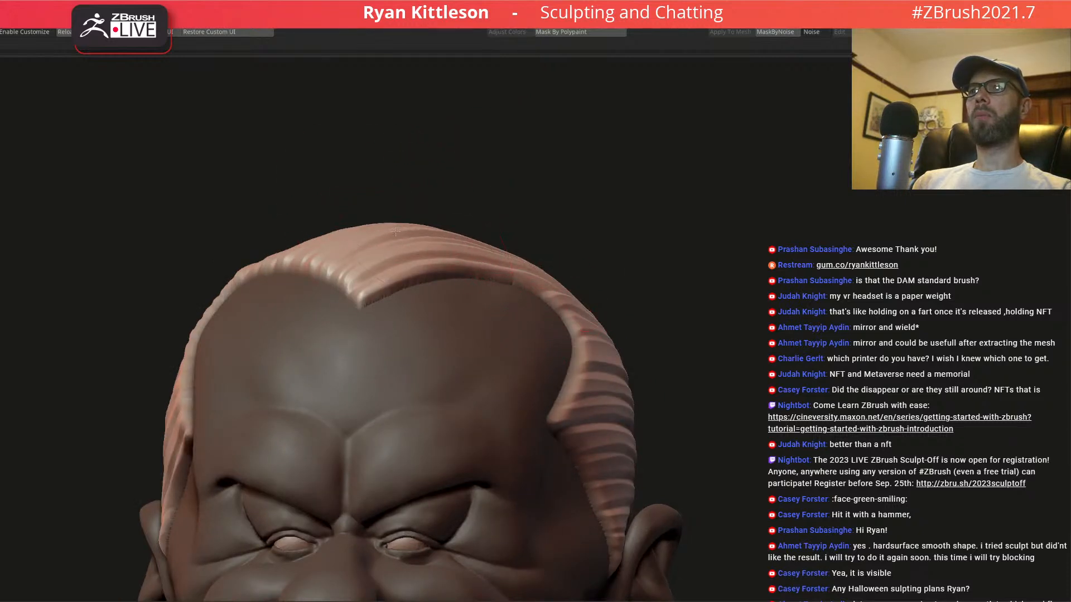
ctrl+right_drag(457, 257, 503, 254)
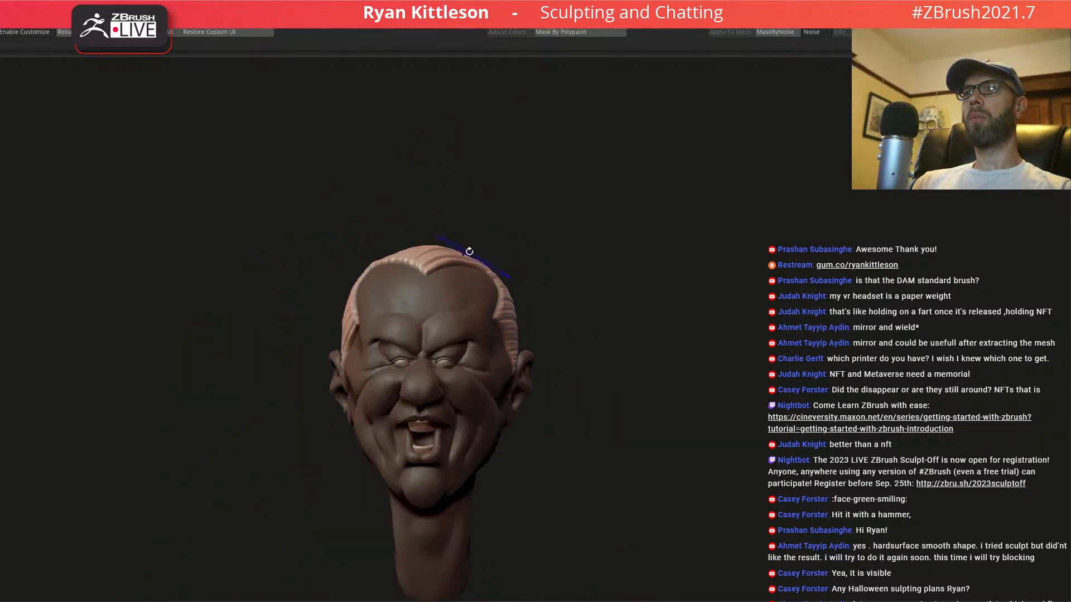
ctrl+drag(505, 254, 499, 259)
mouse_move(385, 304)
right_down()
mouse_move(466, 304)
mouse_move(409, 307)
mouse_move(439, 309)
mouse_move(485, 296)
mouse_move(477, 309)
mouse_move(518, 321)
right_up()
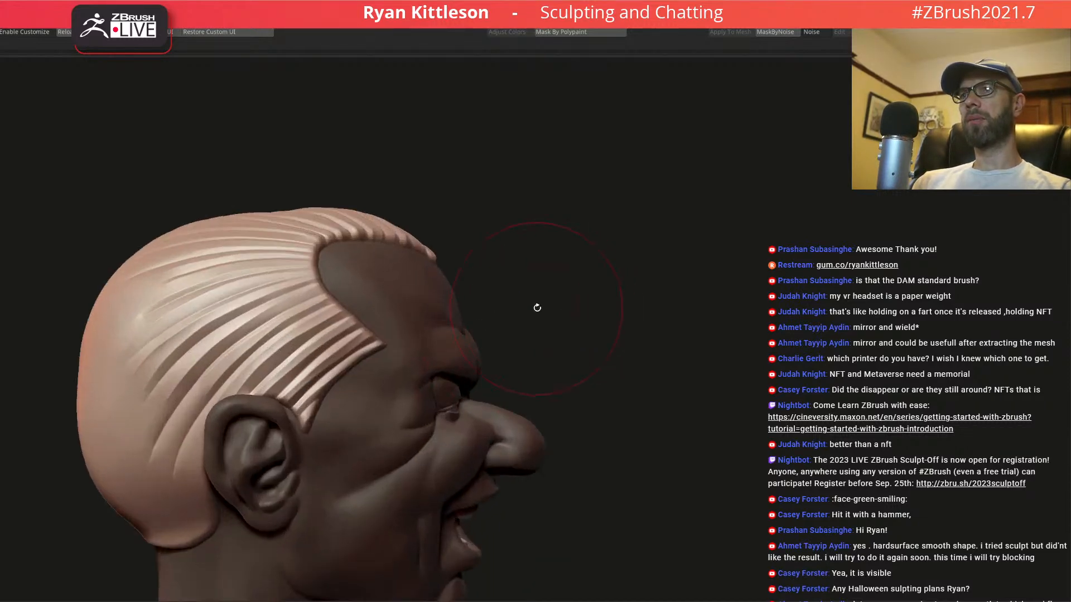
- Briefly toggle the polyframe display and clear the face mask
mouse_move(556, 255)
right_down()
mouse_move(581, 288)
mouse_move(523, 285)
right_up()
ctrl+right_drag(403, 281, 251, 212)
key(shift+f)
key(shift+f)
ctrl+right_drag(521, 301, 569, 276)
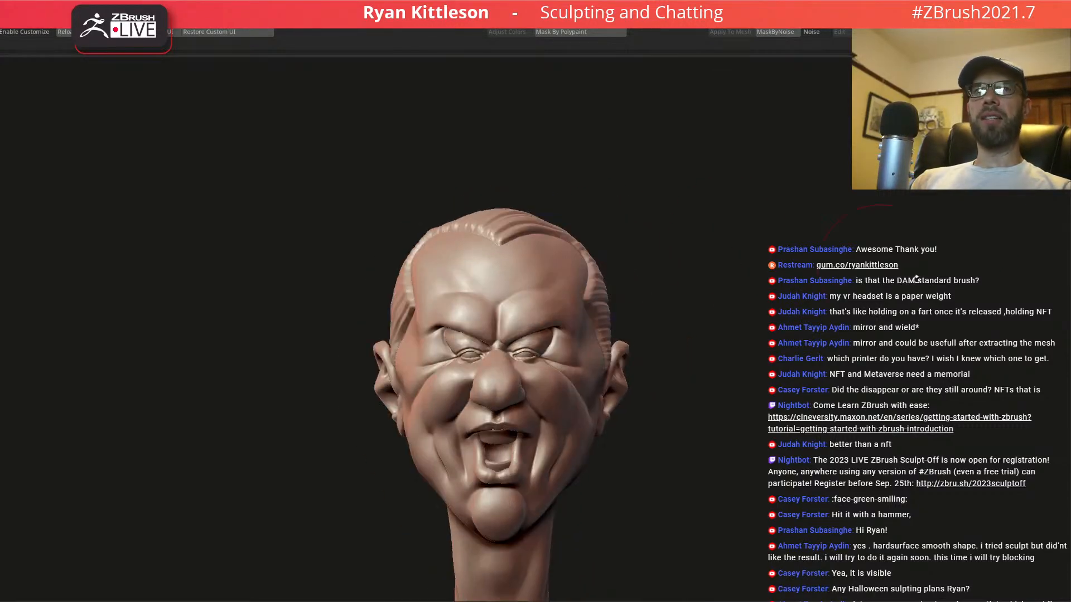
- Try a short, smaller-brush stroke across the hairline edge beside the widow's peak, and undo it
drag(1068, 363, 1068, 313)
right_drag(574, 232, 615, 338)
right_drag(533, 307, 552, 338)
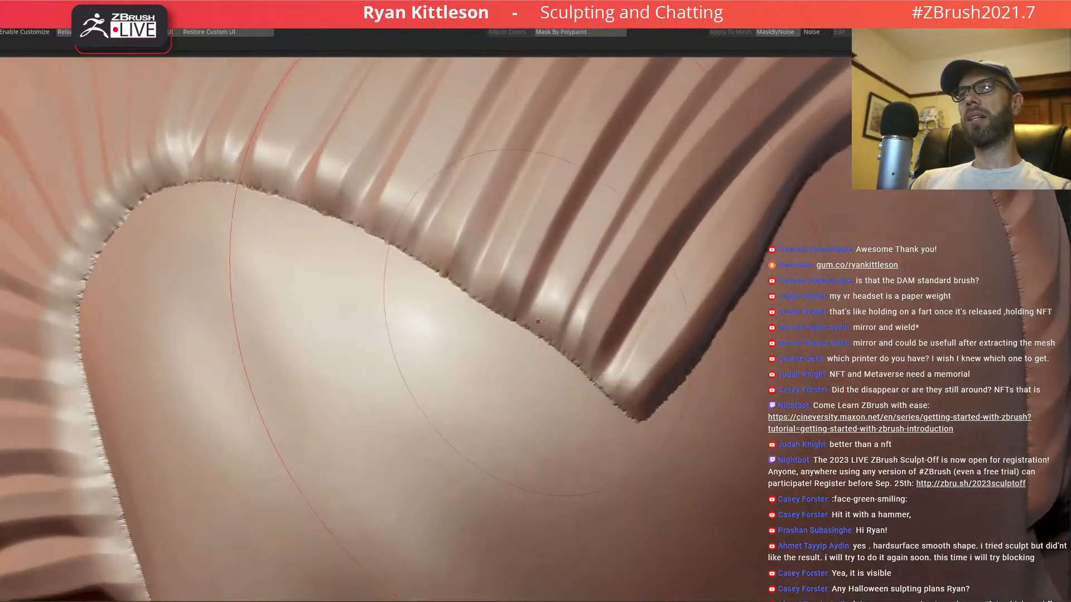
key(space)
drag(578, 347, 538, 349)
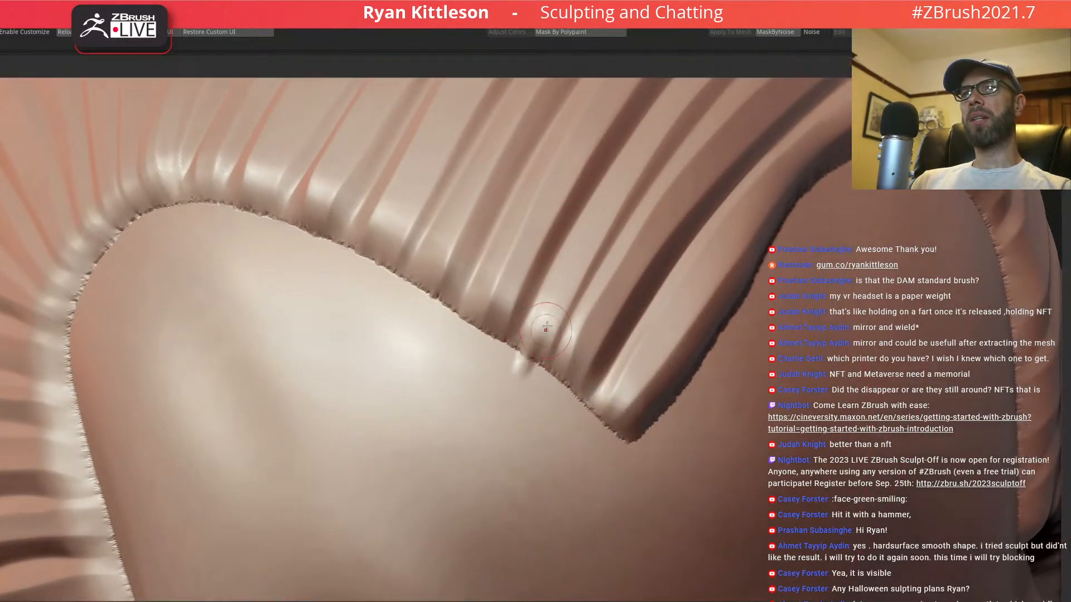
key(ctrl+z)
- Try to push the strand ends over the forehead edge beside the widow's peak with short strokes
ctrl+right_drag(563, 329, 583, 302)
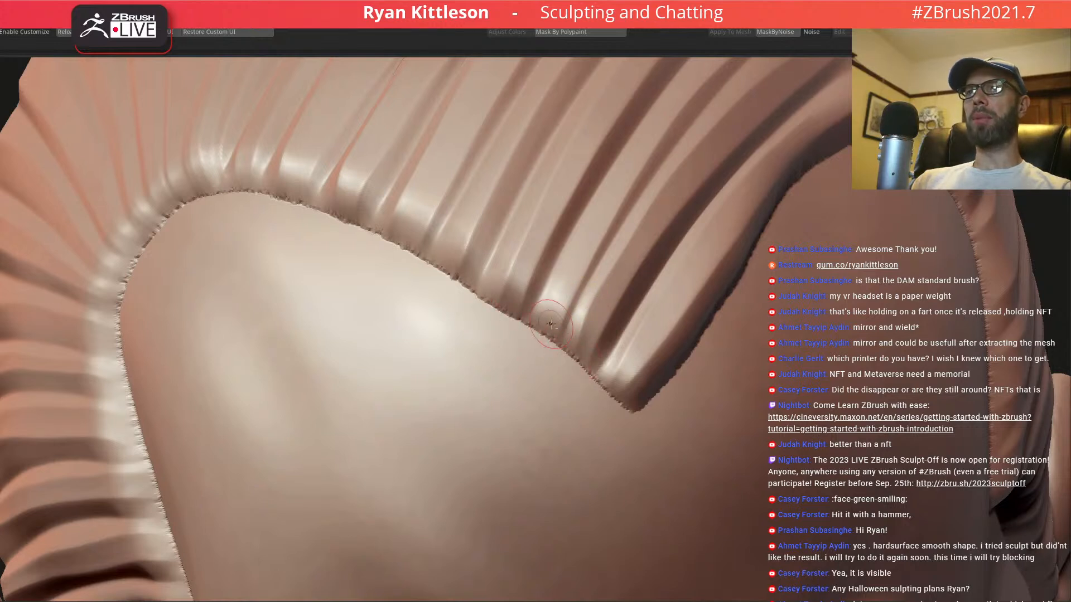
right_drag(551, 324, 580, 322)
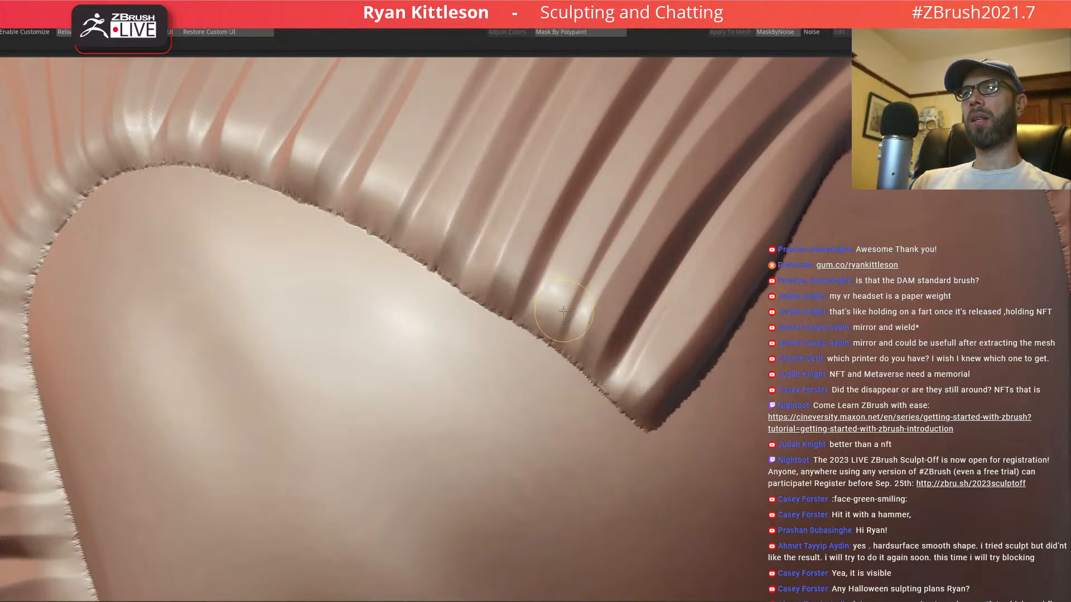
right_drag(542, 328, 556, 320)
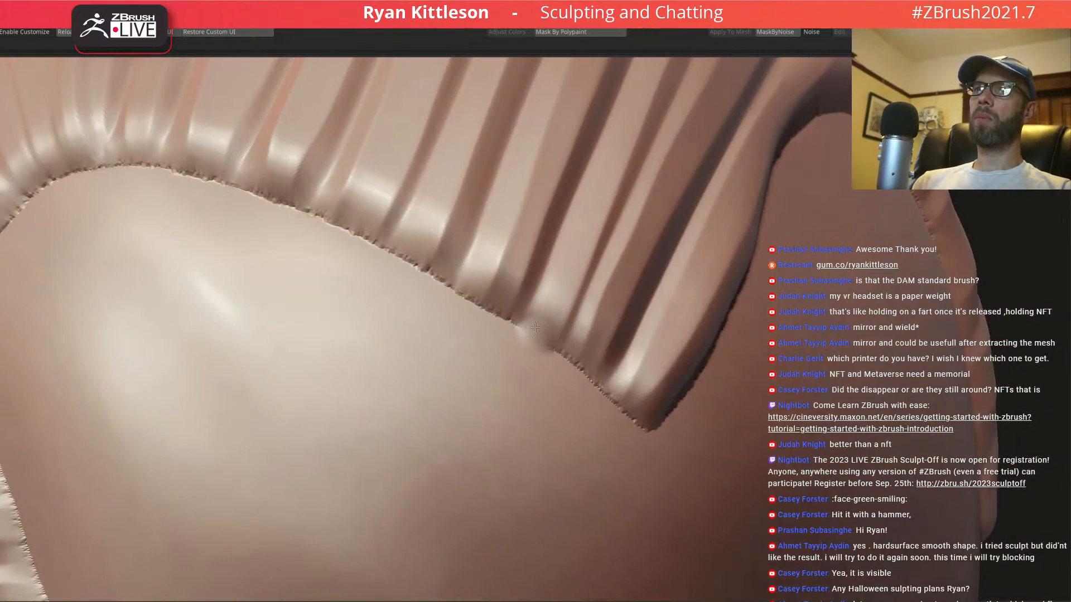
right_drag(584, 277, 587, 368)
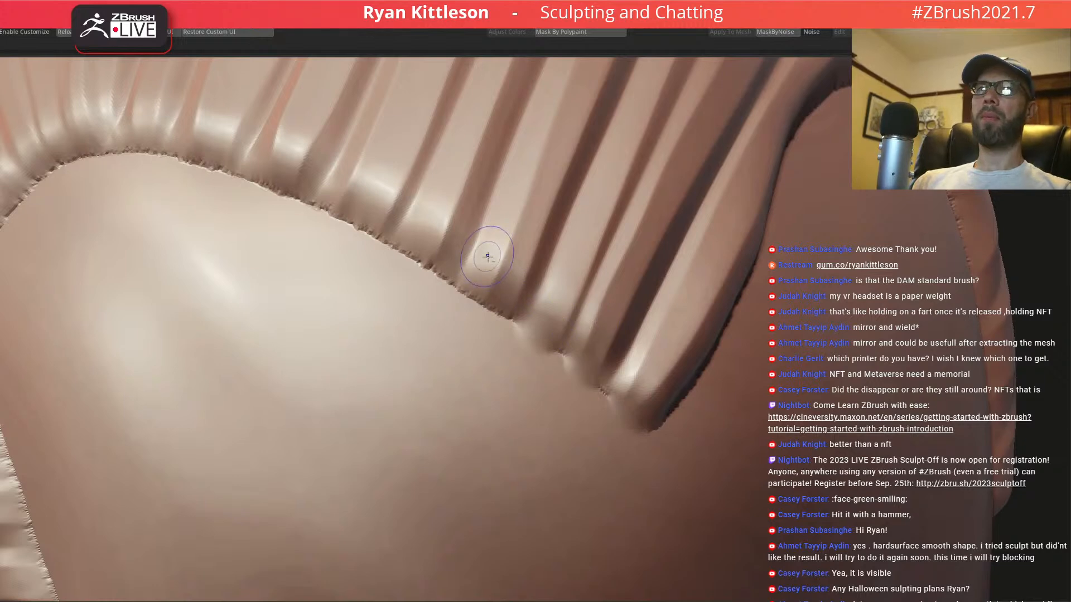
mouse_move(477, 308)
mouse_down()
mouse_move(499, 284)
mouse_move(487, 280)
mouse_up()
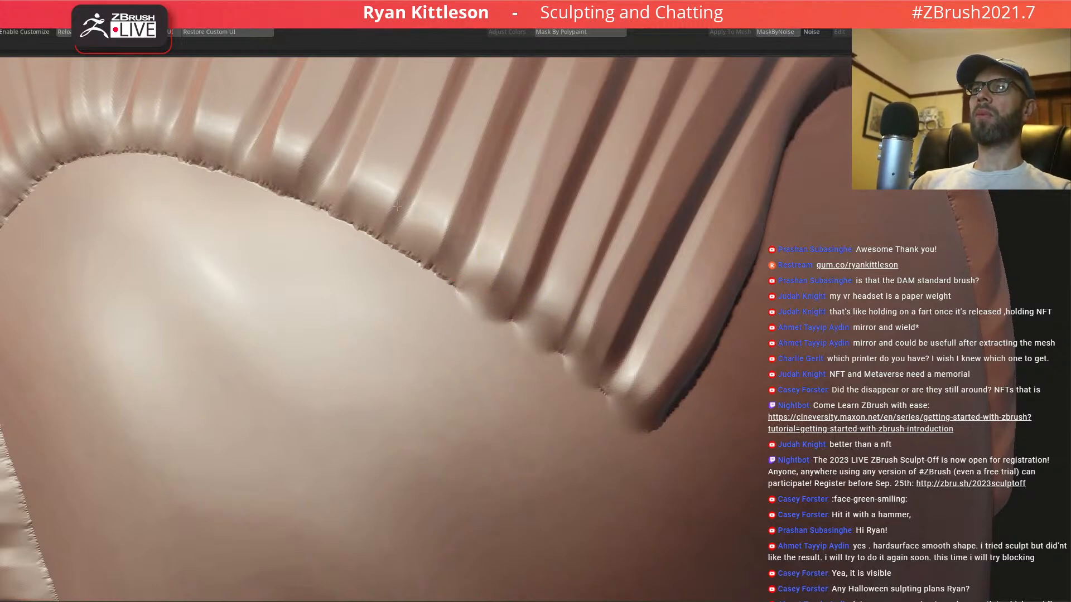
key(f)
mouse_move(494, 290)
ctrl+right_down()
mouse_move(617, 337)
mouse_move(595, 292)
ctrl+right_up()
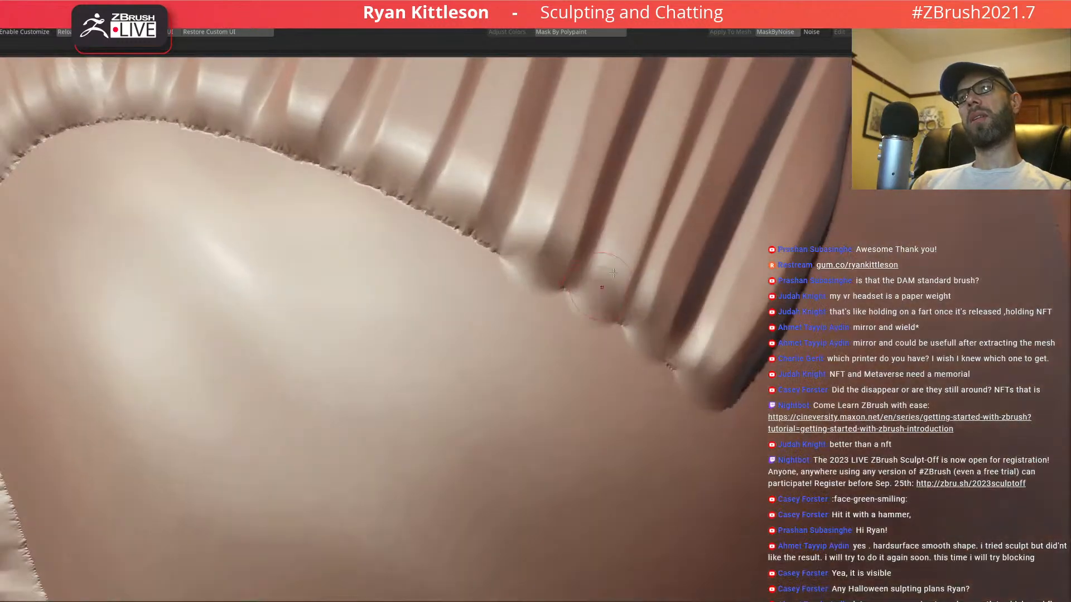
- Undo the strokes on the strand ends beside the widow's peak
key(ctrl+z)
key(ctrl+z)
mouse_move(617, 252)
right_down()
mouse_move(608, 299)
mouse_move(611, 262)
mouse_move(513, 297)
mouse_move(558, 271)
right_up()
key(space)
key(ctrl+z)
- Shape the hairline beside the widow's peak into scalloped strand tips with short strokes, adjusting the brush between them
drag(559, 271, 543, 297)
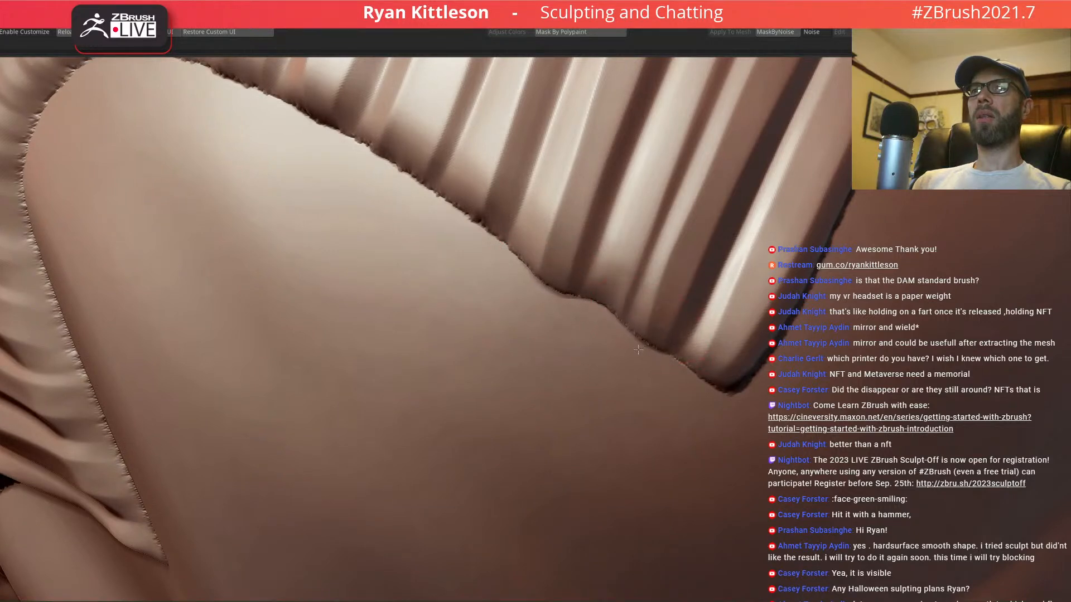
drag(704, 380, 700, 412)
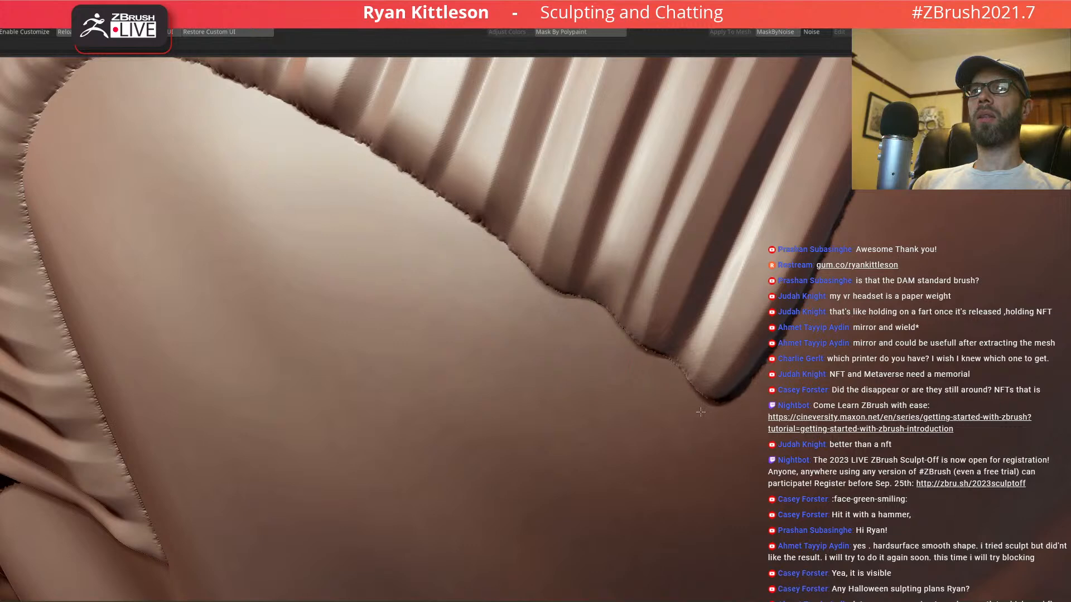
right_drag(486, 220, 615, 308)
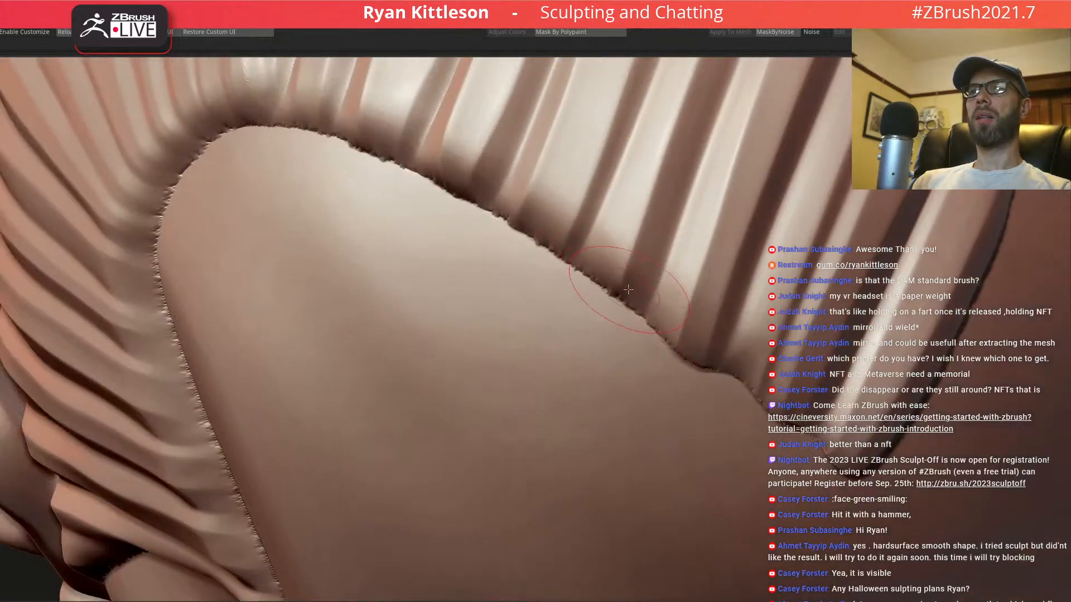
key(space)
drag(607, 287, 616, 289)
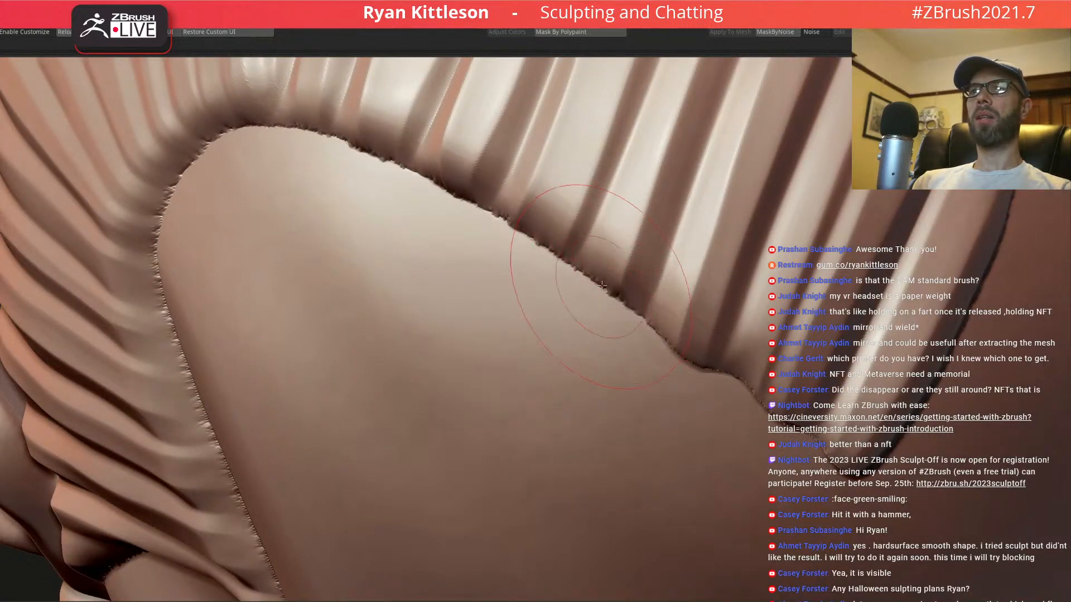
right_drag(596, 323, 557, 253)
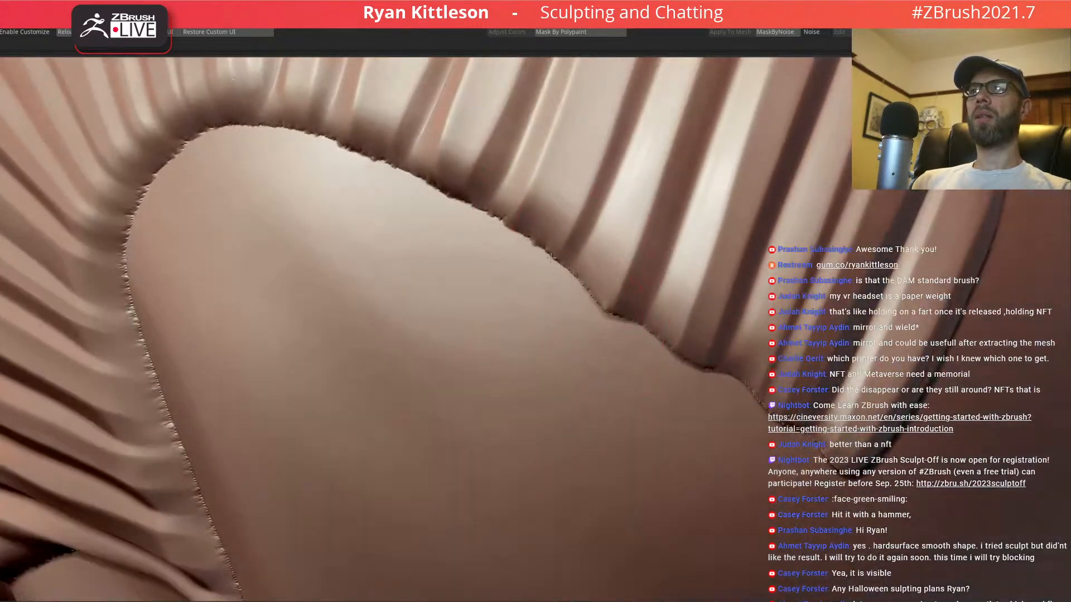
right_drag(432, 245, 424, 212)
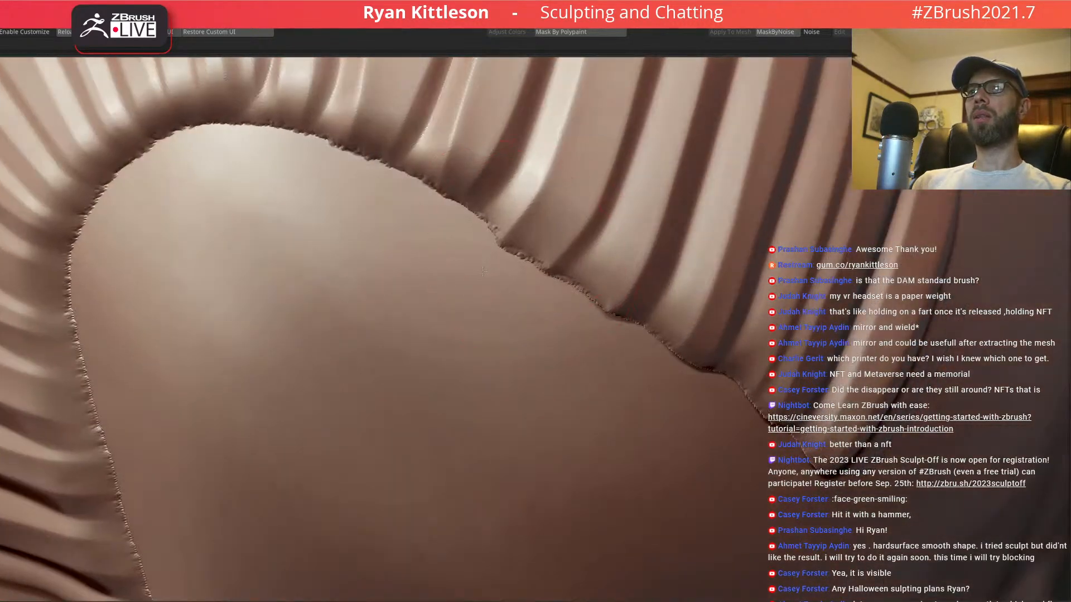
mouse_move(497, 273)
right_down()
mouse_move(597, 297)
mouse_move(497, 315)
mouse_move(473, 254)
right_up()
- Isolate the face group, mask it, and show the whole head again so only the hair stays editable
ctrl+shift+click(495, 324)
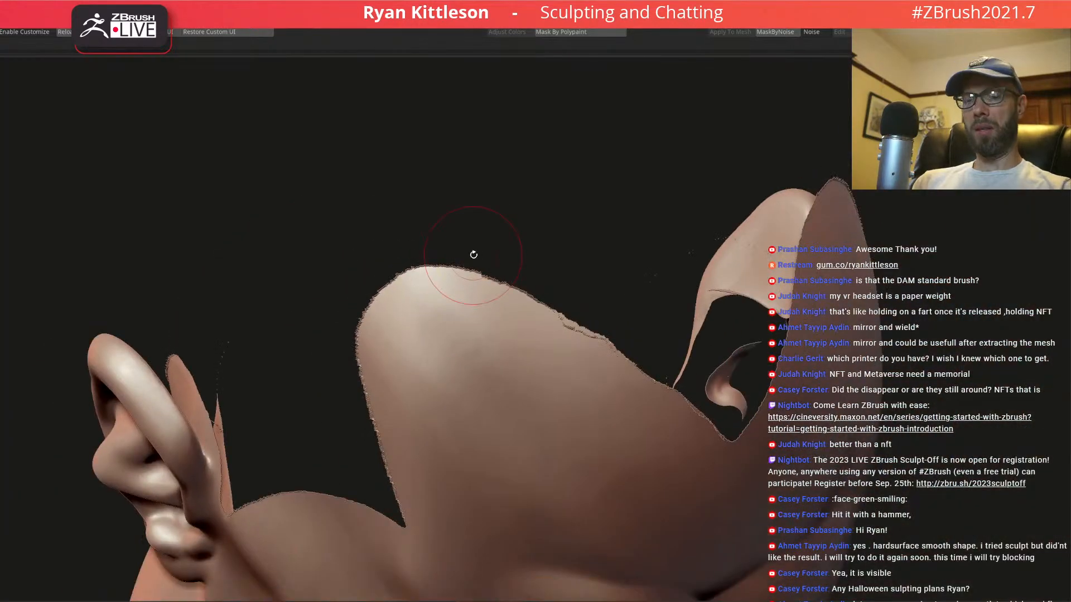
ctrl+click(976, 318)
ctrl+shift+click(986, 314)
- Pull the hair edge along the forehead's upper curve into uneven strand tips using the Move brush at adjusted sizes
ctrl+right_drag(581, 316, 592, 351)
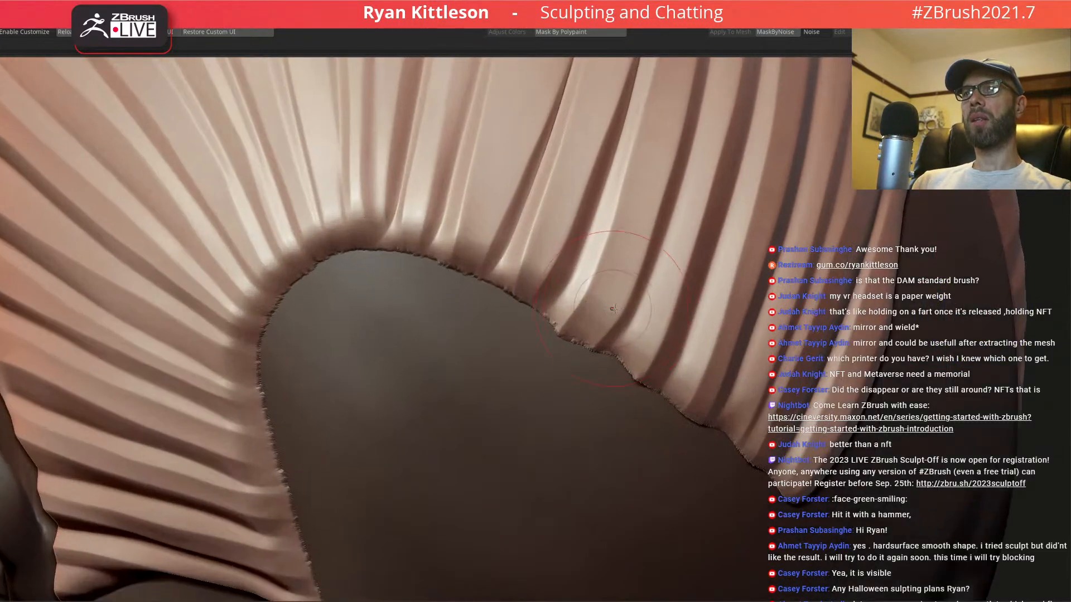
mouse_move(619, 310)
right_down()
mouse_move(603, 332)
mouse_move(533, 312)
right_up()
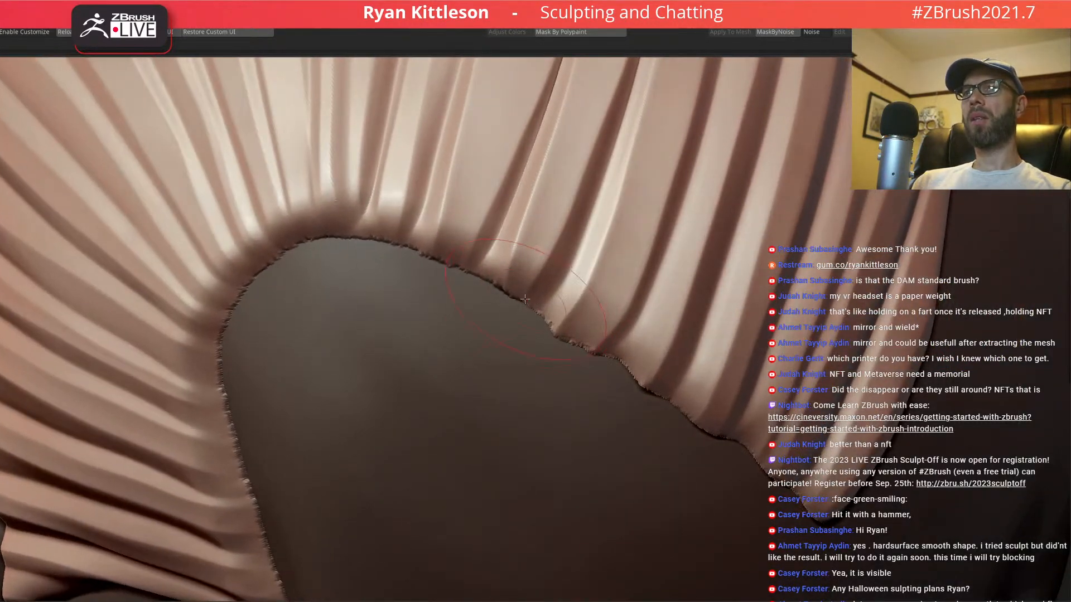
alt+right_drag(462, 312, 534, 343)
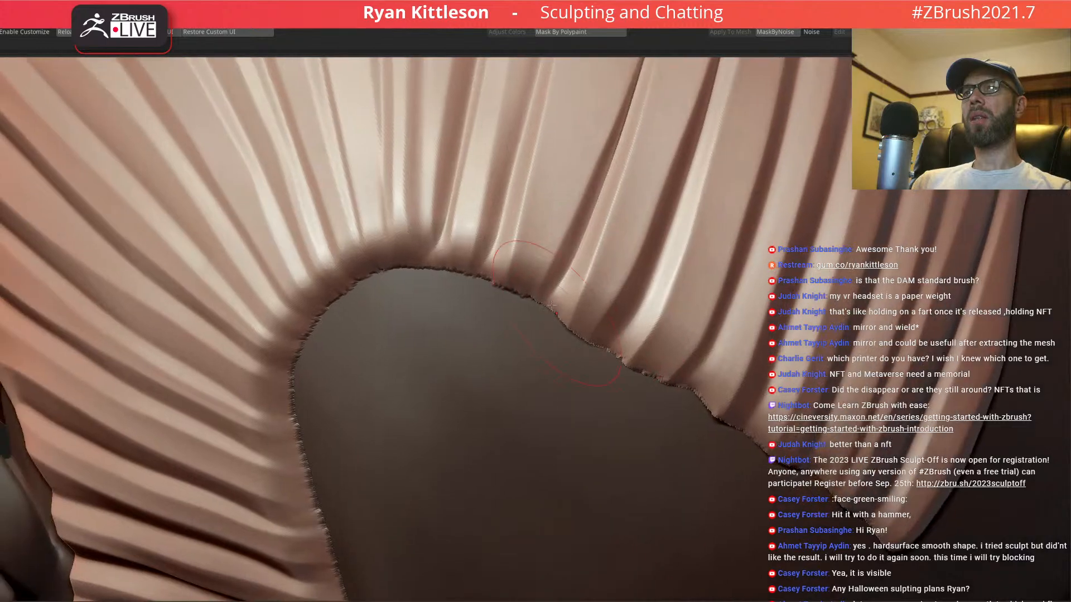
key(space)
drag(552, 312, 556, 311)
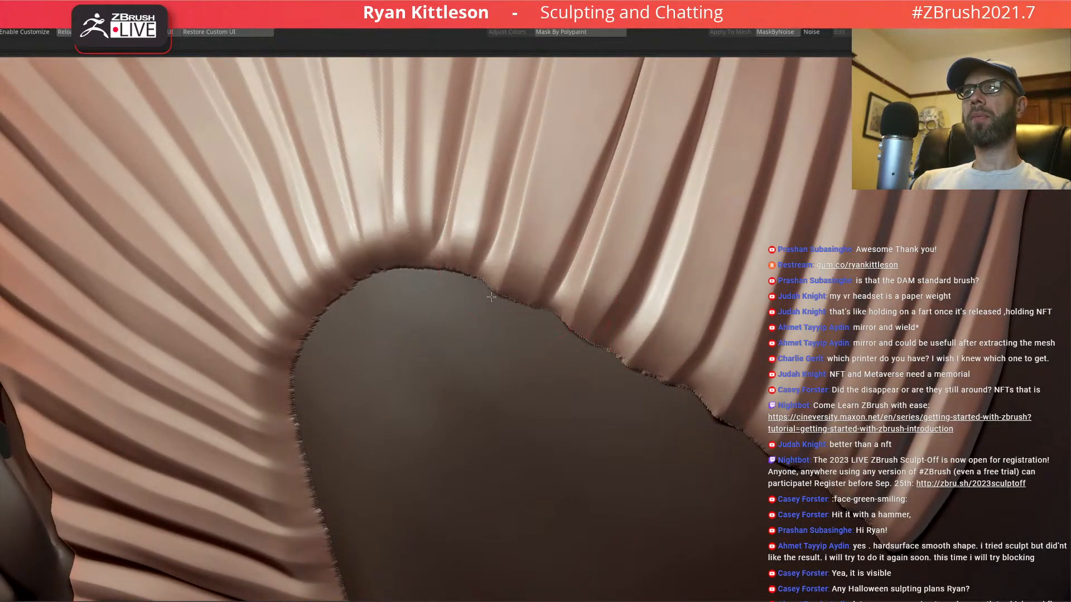
key(space)
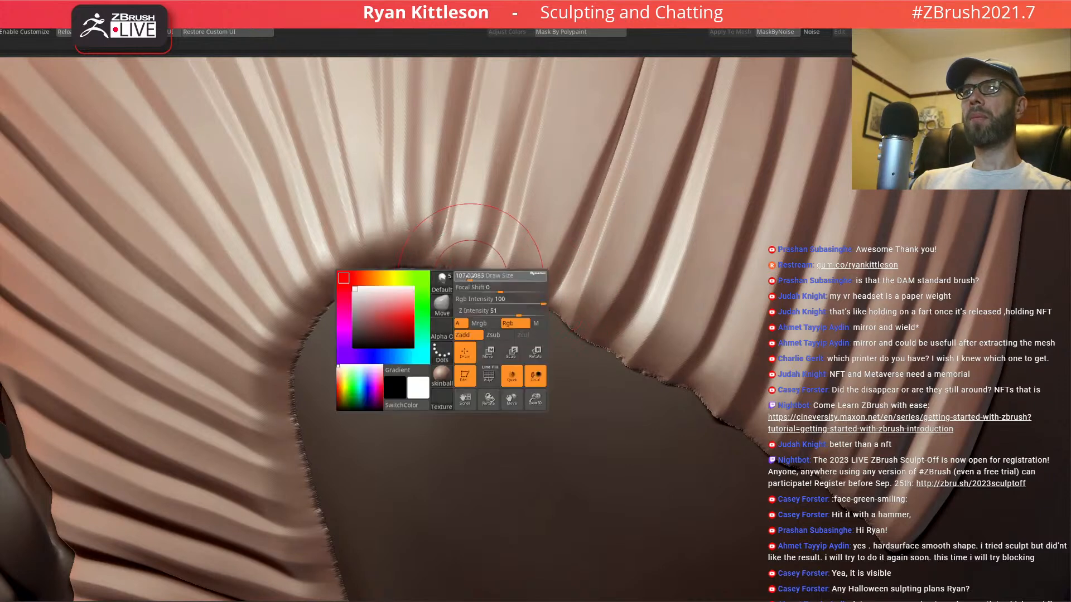
mouse_move(470, 274)
shift+mouse_down()
mouse_move(441, 285)
mouse_move(393, 264)
mouse_move(427, 295)
shift+mouse_up()
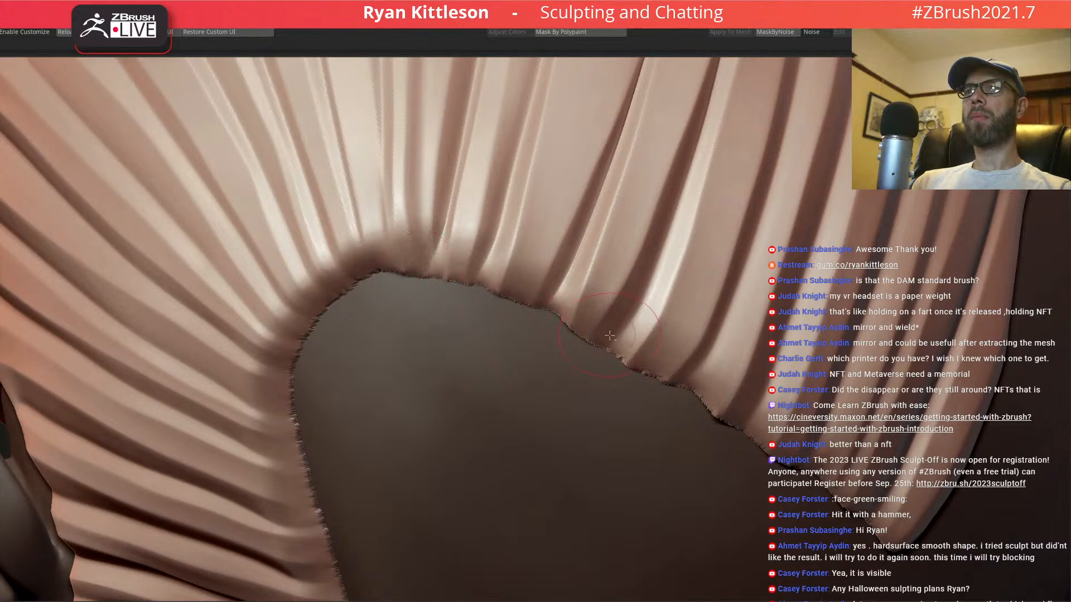
- Inspect the reshaped hairline with the mask shading toggled, and undo the recent hairline strokes and the face mask
ctrl+right_drag(608, 335, 596, 284)
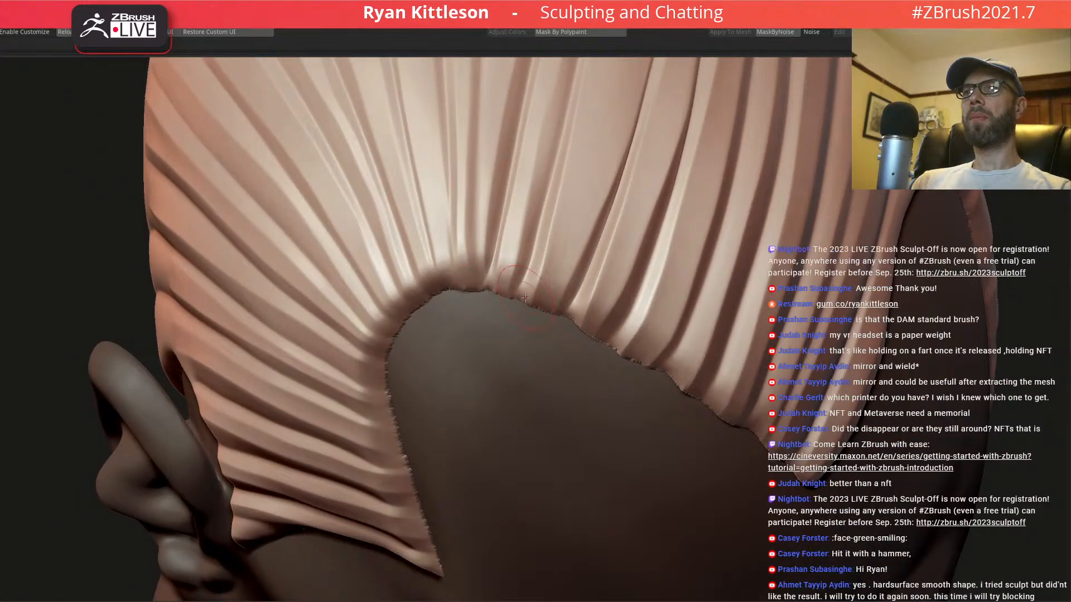
ctrl+right_drag(594, 312, 640, 254)
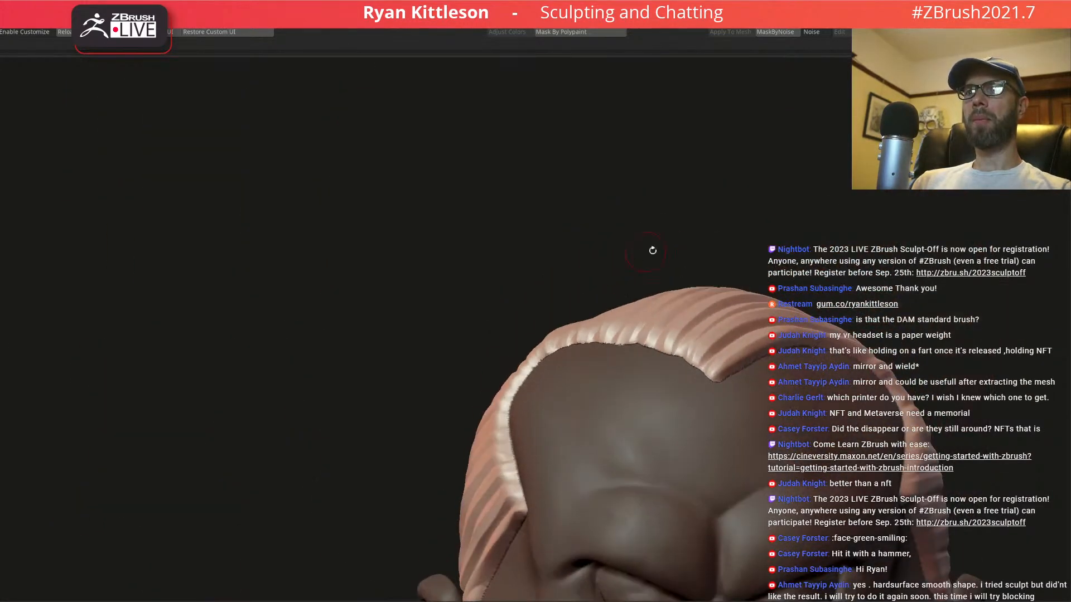
key(ctrl+h)
mouse_move(737, 351)
ctrl+right_down()
mouse_move(736, 318)
mouse_move(737, 339)
mouse_move(773, 335)
ctrl+right_up()
key(ctrl+h)
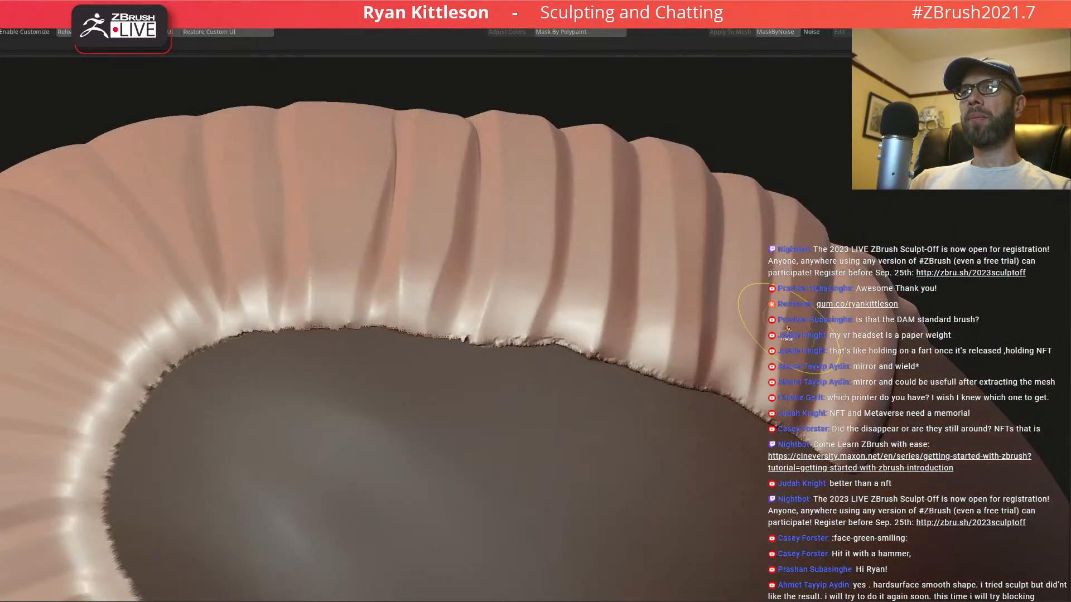
key(ctrl+z)
key(ctrl+z)
key(ctrl+z)
key(ctrl+z)
key(ctrl+z)
key(ctrl+z)
key(ctrl+z)
key(ctrl+z)
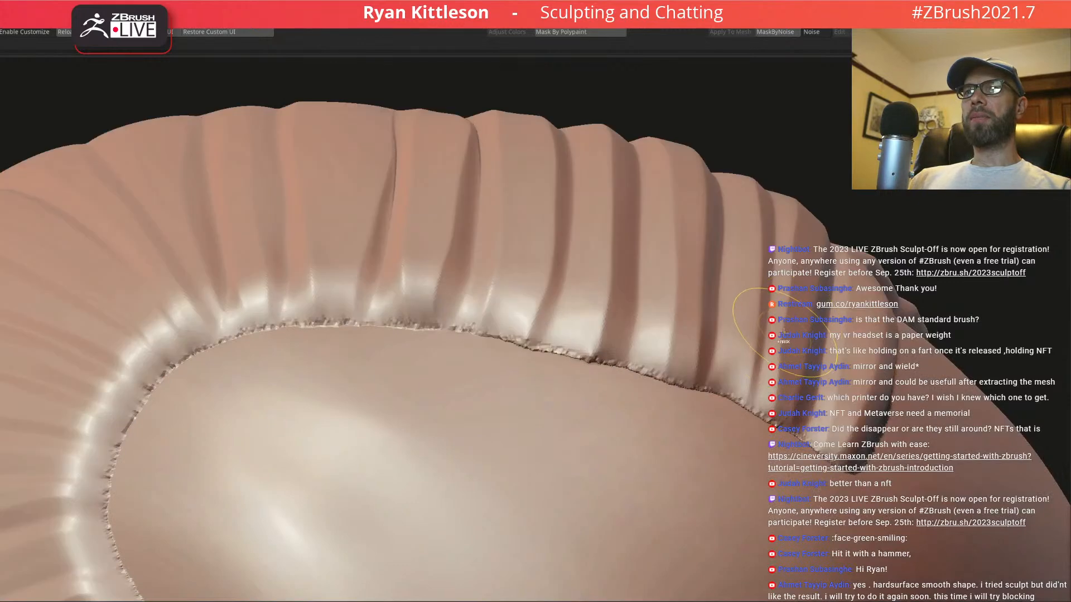
key(ctrl+z)
key(ctrl+z)
key(ctrl+h)
key(ctrl+h)
ctrl+right_drag(762, 336, 547, 231)
alt+drag(670, 292, 576, 255)
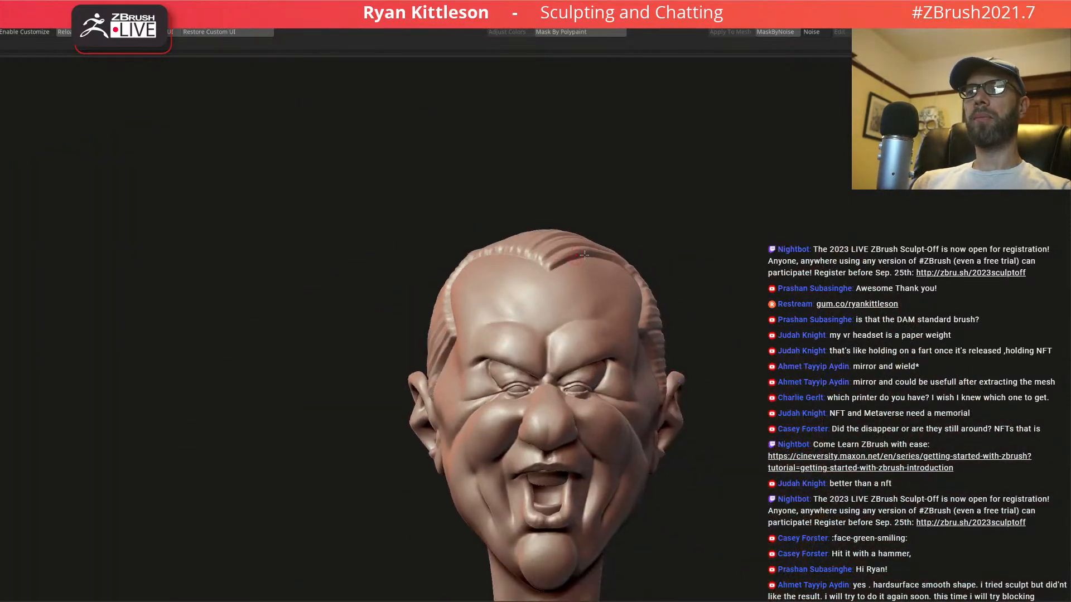
- Hide the face group so the hair, eyes and teeth stay visible, and fill those parts with black
mouse_move(617, 314)
alt+mouse_down()
mouse_move(571, 280)
mouse_move(561, 297)
mouse_move(633, 298)
mouse_move(574, 348)
alt+mouse_up()
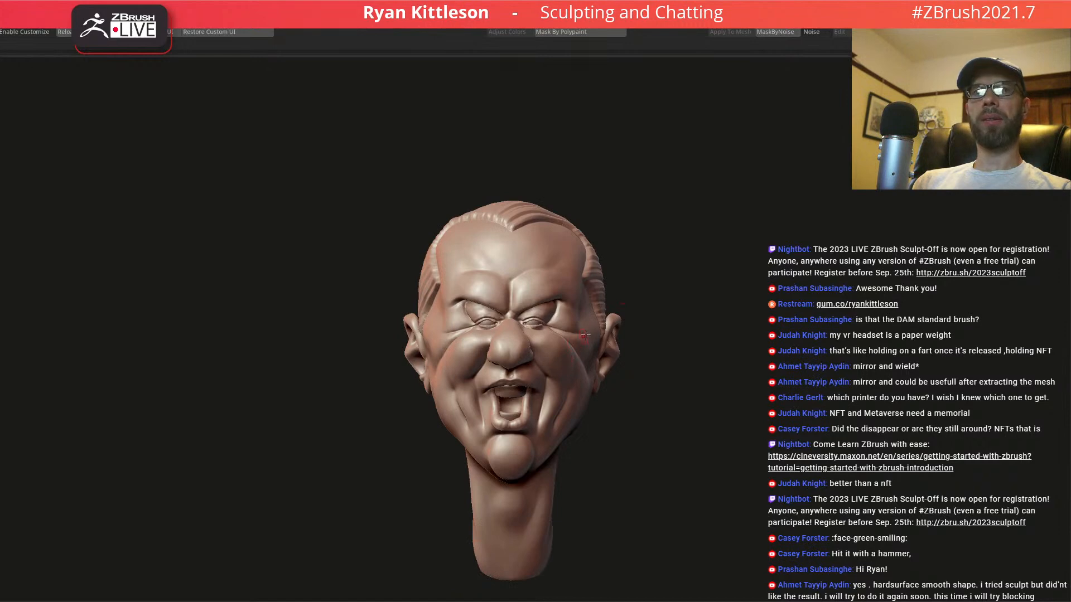
mouse_move(590, 353)
ctrl+right_down()
mouse_move(596, 375)
mouse_move(580, 341)
mouse_move(560, 330)
mouse_move(620, 334)
mouse_move(578, 333)
mouse_move(609, 343)
mouse_move(588, 345)
mouse_move(573, 258)
mouse_move(549, 265)
mouse_move(551, 281)
ctrl+right_up()
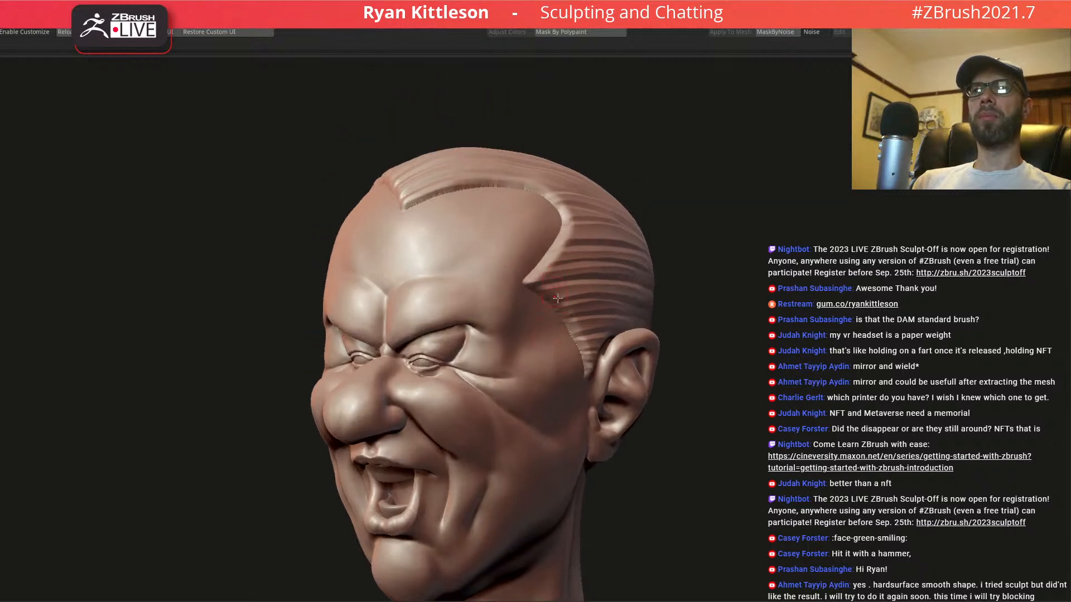
ctrl+shift+click(608, 292)
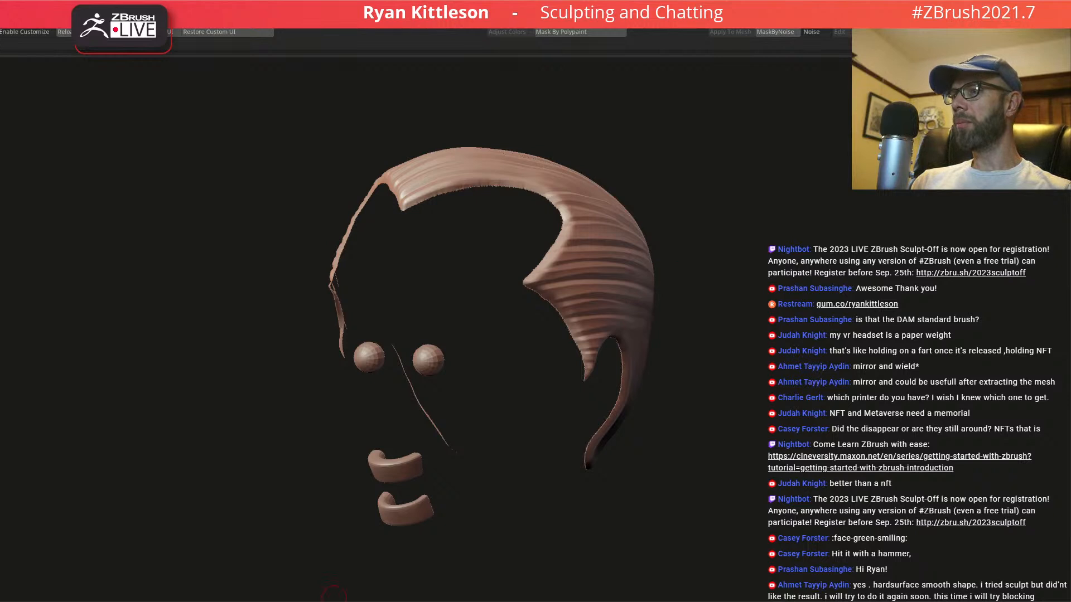
key(v)
click(334, 600)
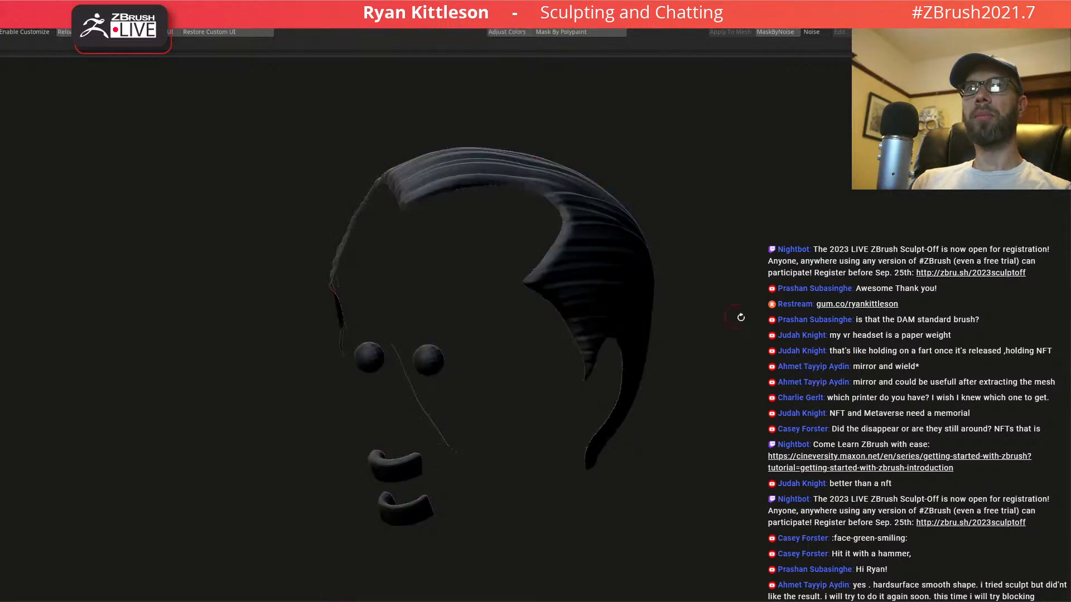
- Show the whole head again, isolate the face group, and fill the face with the light base colour
ctrl+shift+click(763, 335)
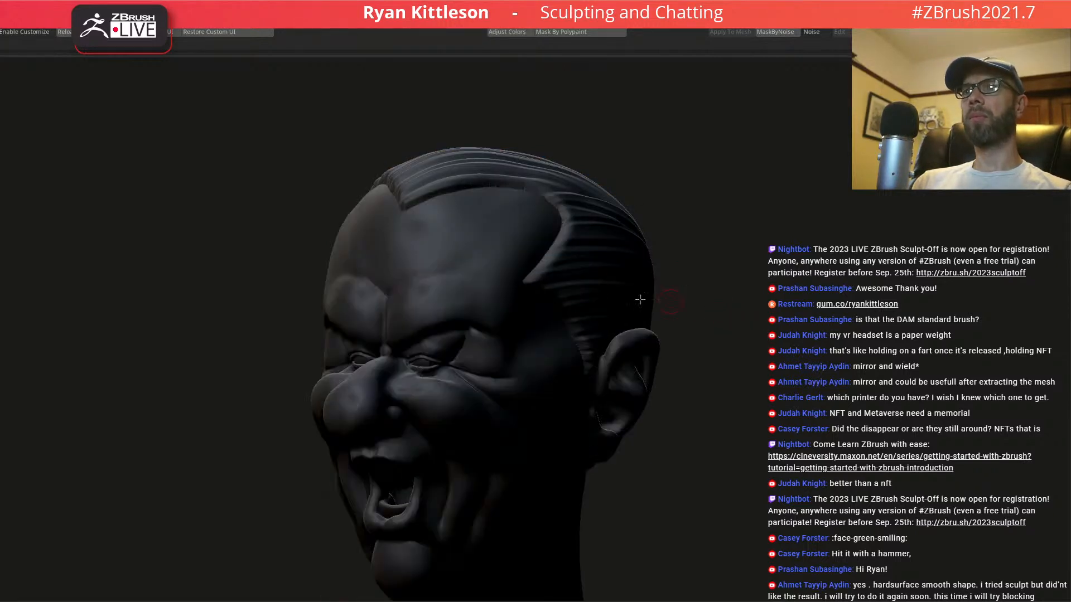
ctrl+alt+shift+click(476, 319)
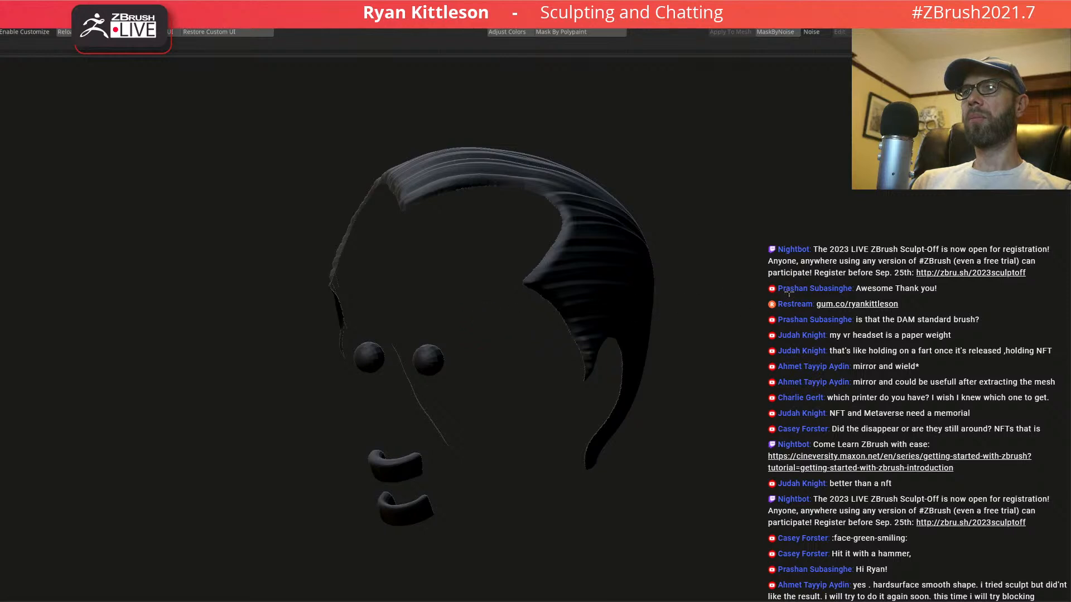
ctrl+shift+click(701, 323)
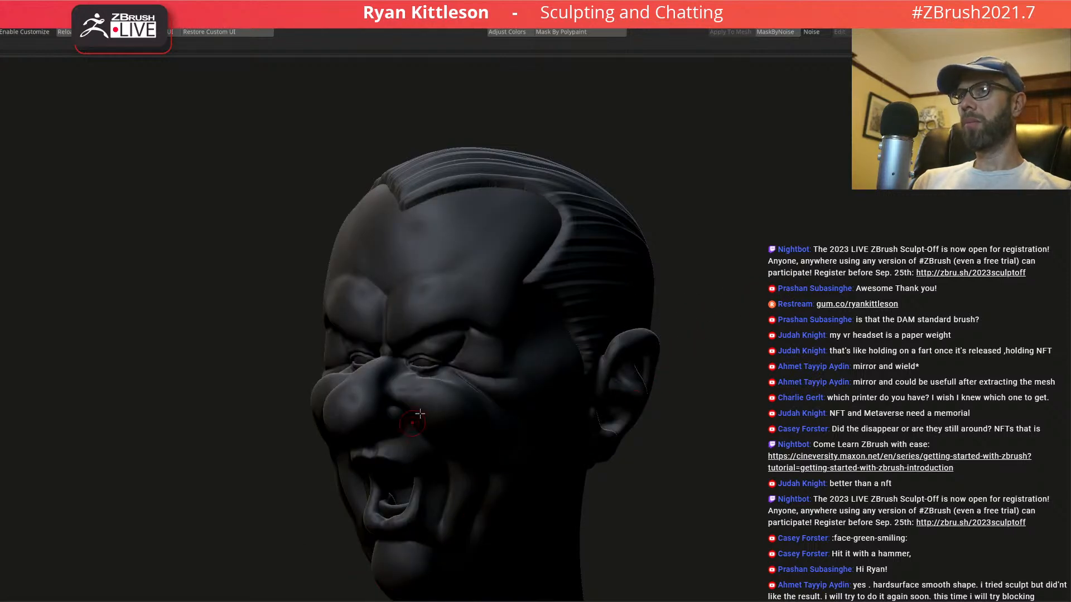
ctrl+shift+click(496, 350)
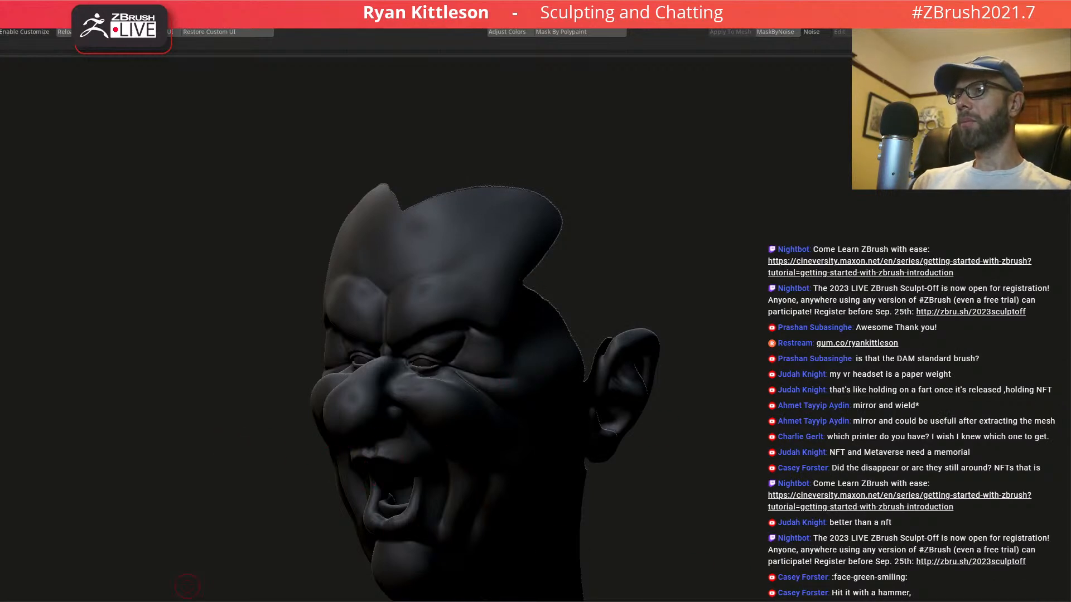
key(m)
click(280, 531)
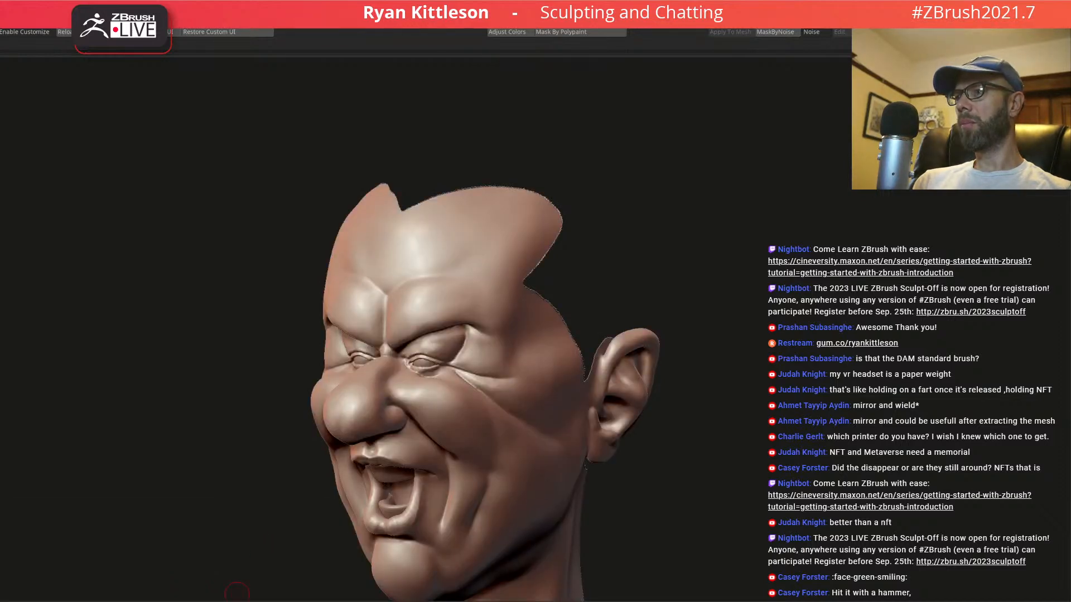
- Show the whole head again, and examine the hair edge with the face group hidden and restored
ctrl+shift+click(763, 370)
ctrl+right_drag(569, 297, 658, 320)
ctrl+shift+click(659, 318)
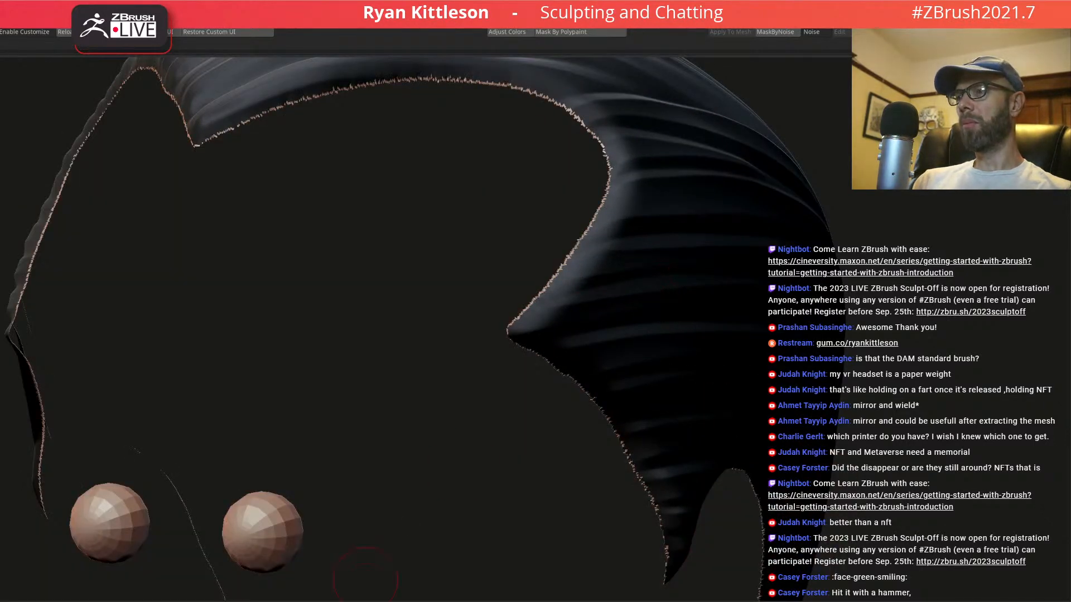
ctrl+shift+click(943, 271)
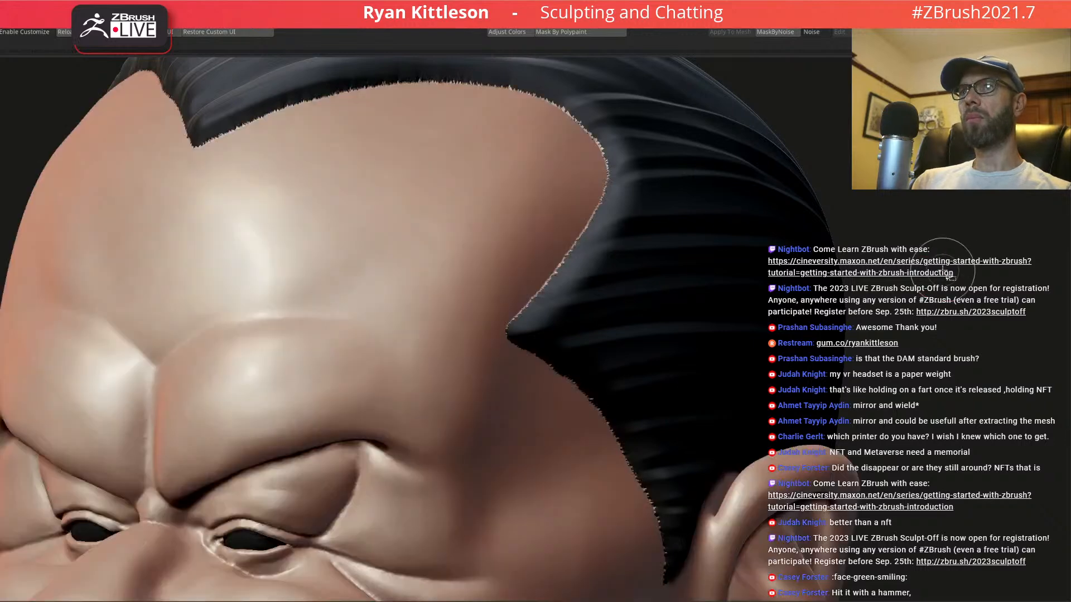
ctrl+right_drag(650, 310, 604, 296)
ctrl+right_drag(614, 342, 613, 241)
right_drag(608, 300, 609, 300)
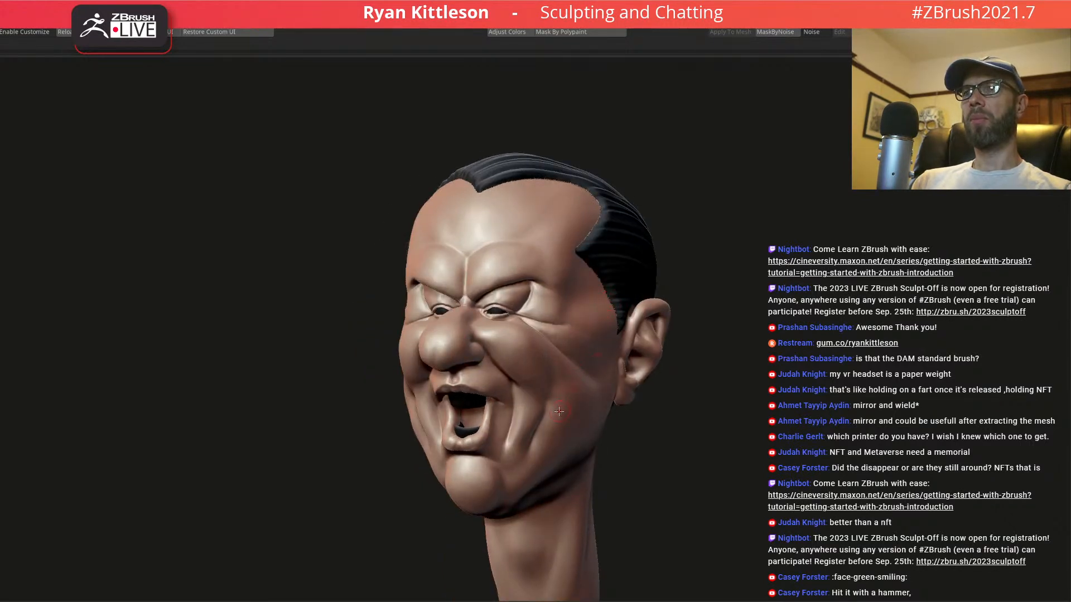
- Fill the upper and lower teeth and the eyes with white
alt+click(463, 435)
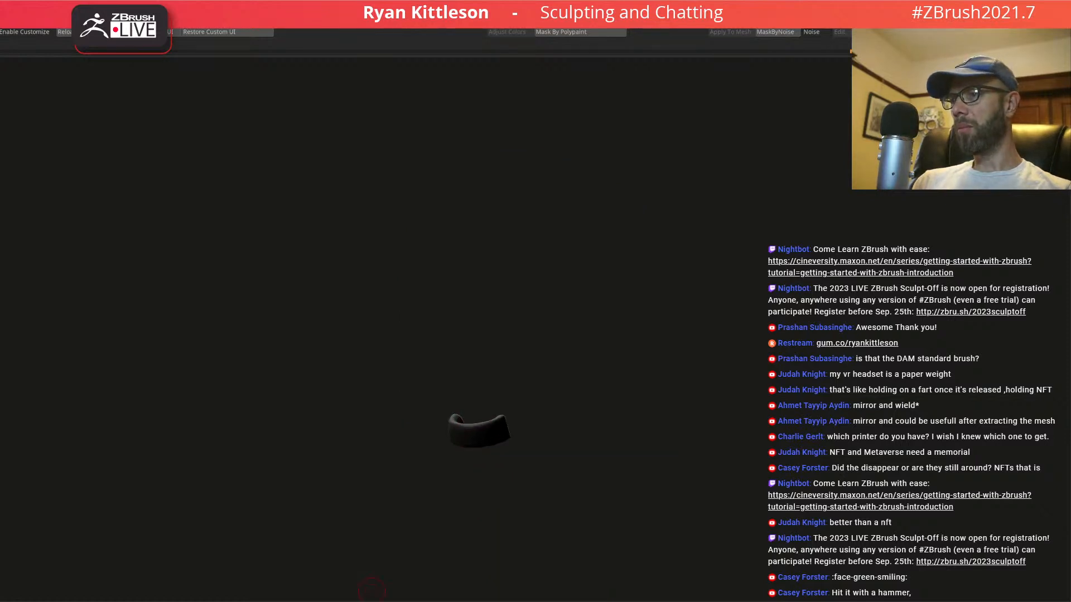
click(371, 591)
click(371, 591)
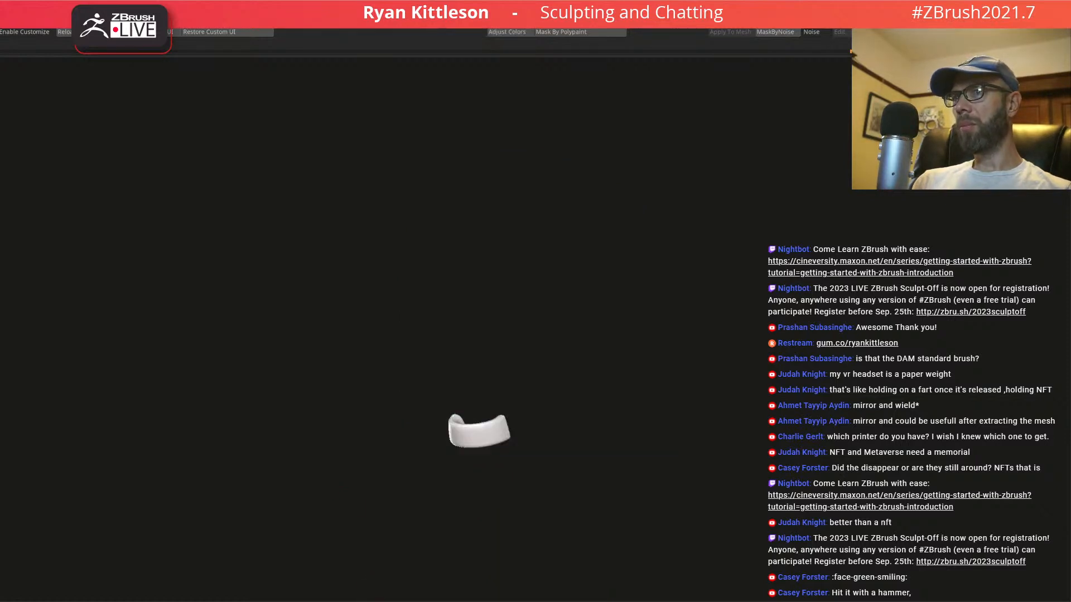
click(372, 591)
alt+click(471, 386)
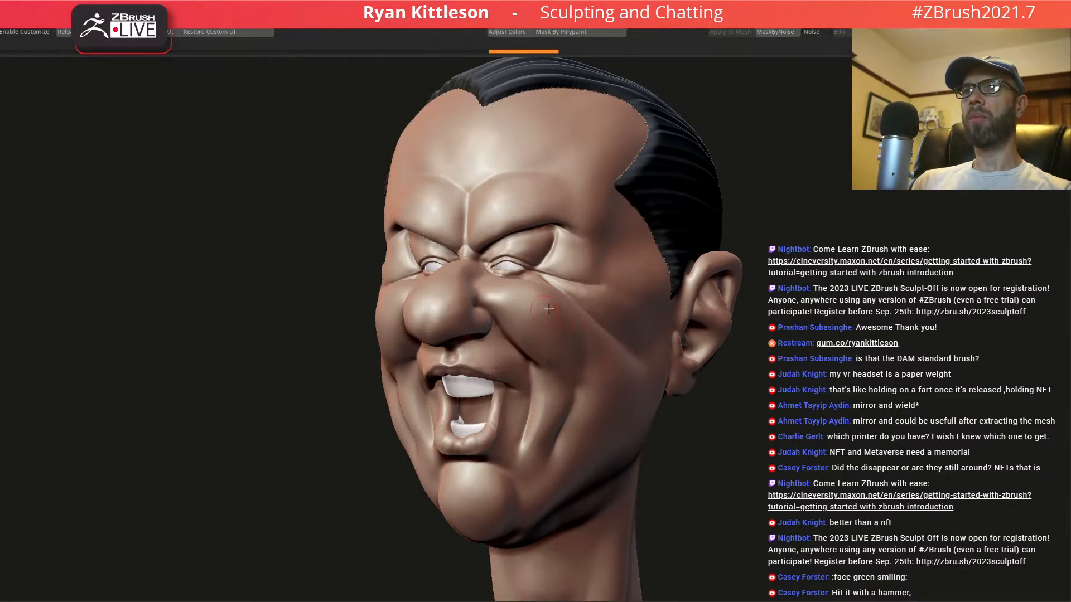
- Examine the combed-back hair from the side, from behind and from the front
ctrl+right_drag(604, 311, 763, 300)
mouse_move(833, 270)
alt+right_down()
mouse_move(627, 312)
mouse_move(614, 336)
alt+right_up()
key(space)
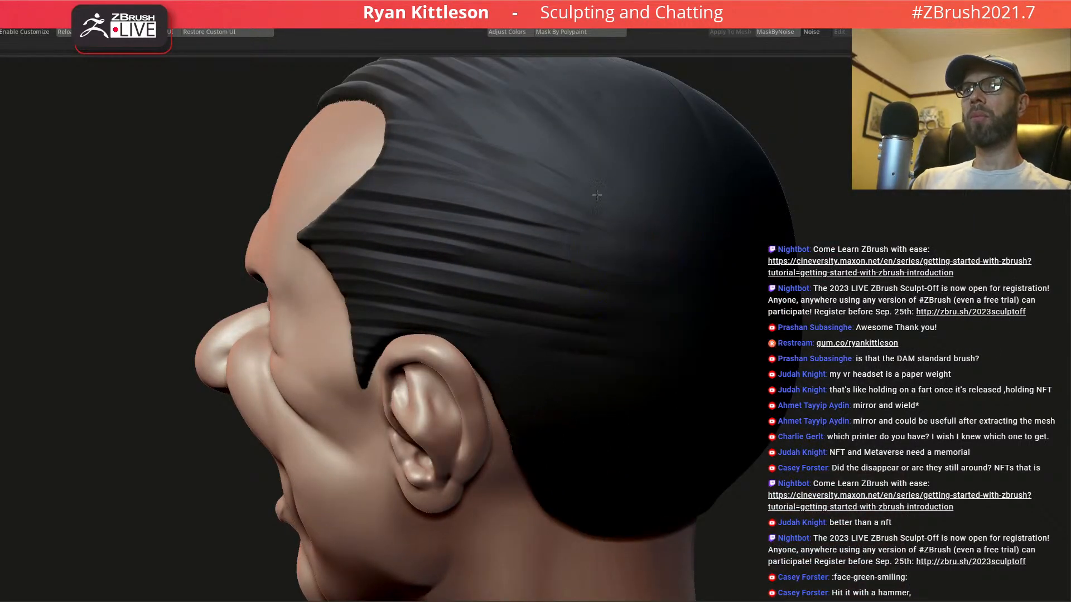
right_drag(627, 325, 652, 333)
alt+right_drag(781, 227, 715, 273)
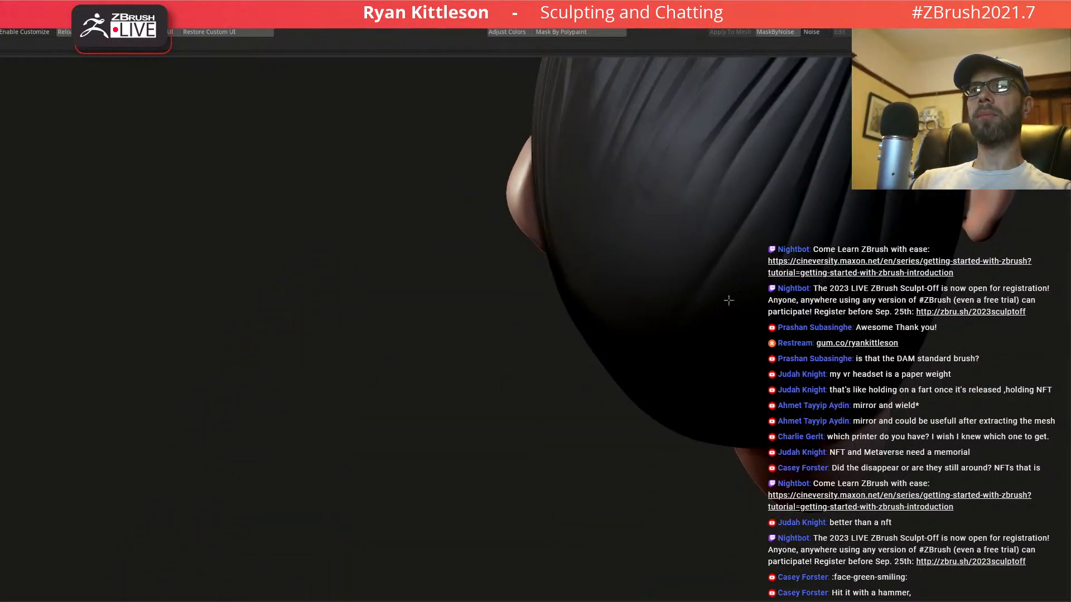
right_drag(732, 345, 736, 245)
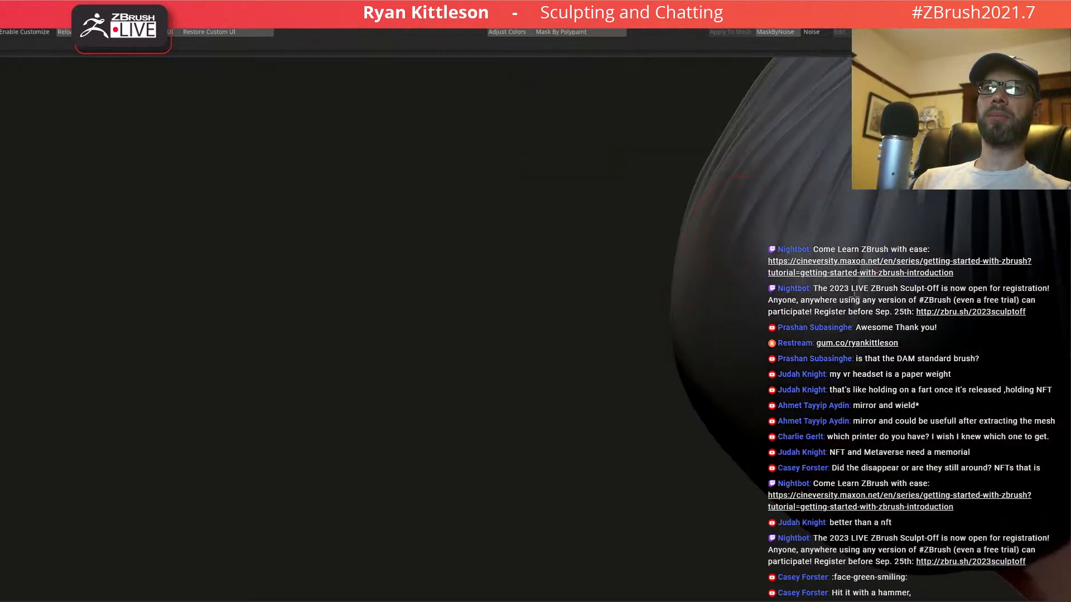
right_drag(671, 268, 791, 280)
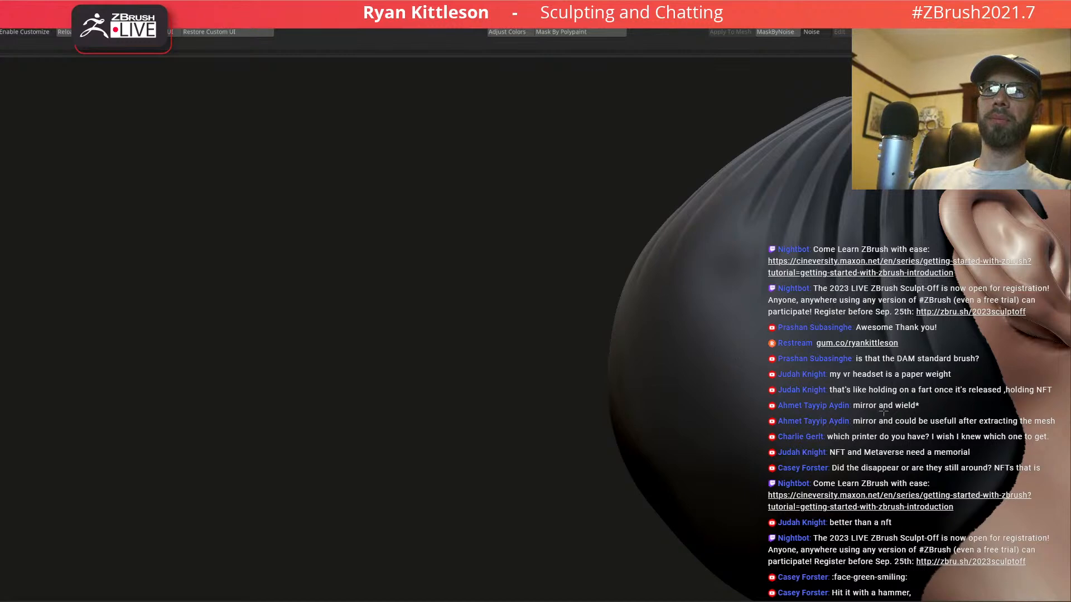
right_drag(737, 343, 571, 260)
right_drag(630, 344, 669, 304)
alt+right_drag(651, 390, 611, 246)
ctrl+right_drag(549, 371, 622, 345)
alt+right_drag(541, 336, 514, 359)
- Move the upper teeth slightly upward inside the mouth with the transform gizmo
key(w)
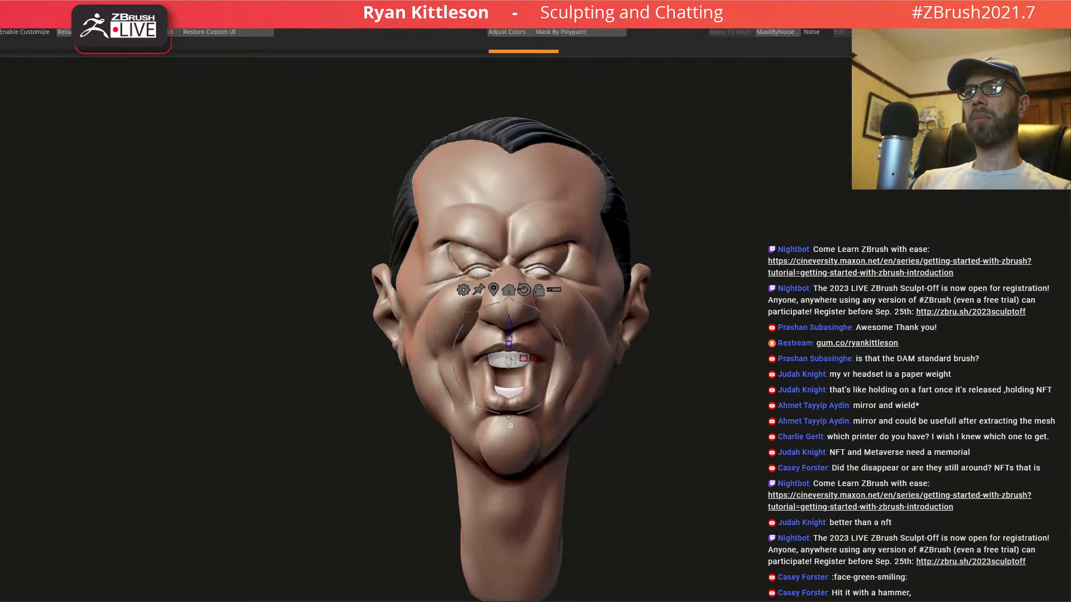
drag(510, 320, 512, 312)
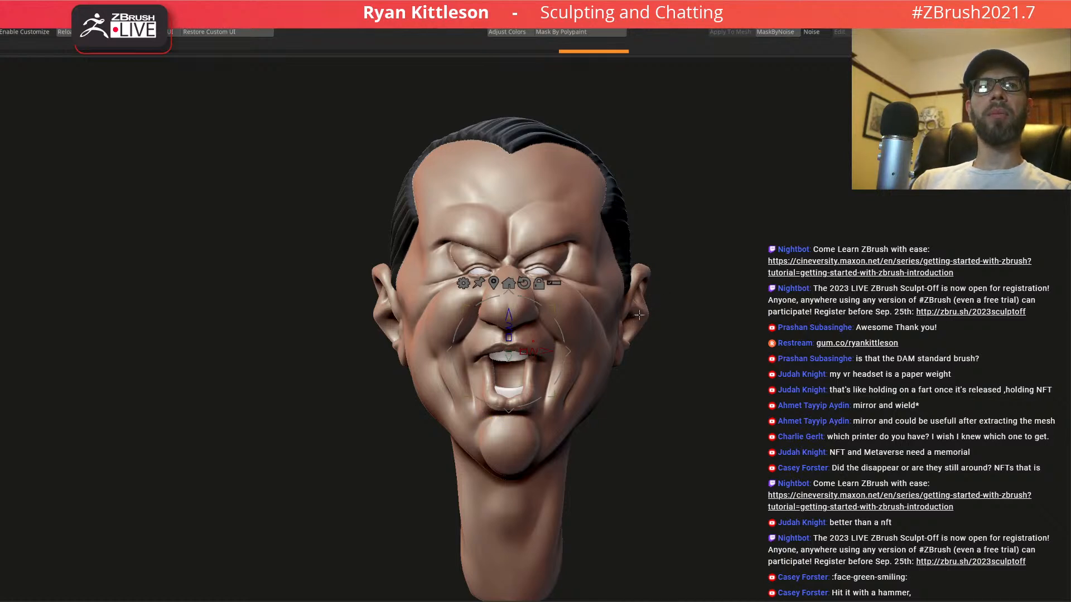
- Place the front, side and sculpt pose reference drawings beside the head to compare them, and clear them from the canvas
drag(1070, 251, 898, 109)
drag(1070, 276, 310, 102)
mouse_move(1070, 223)
mouse_down()
mouse_move(692, 218)
mouse_move(645, 172)
mouse_up()
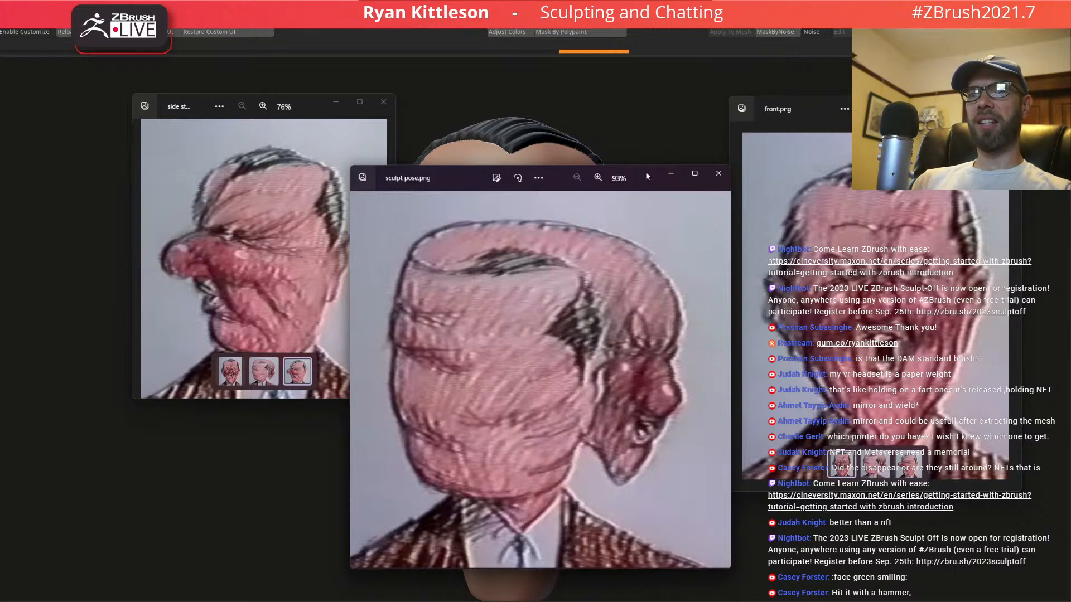
drag(646, 173, 1070, 23)
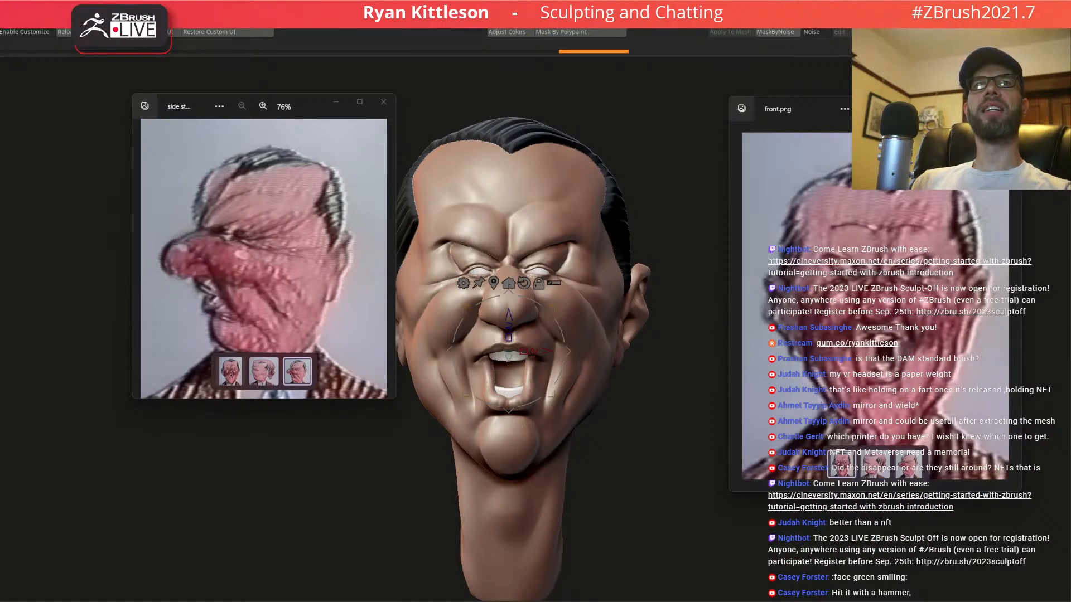
drag(800, 102, 1070, 223)
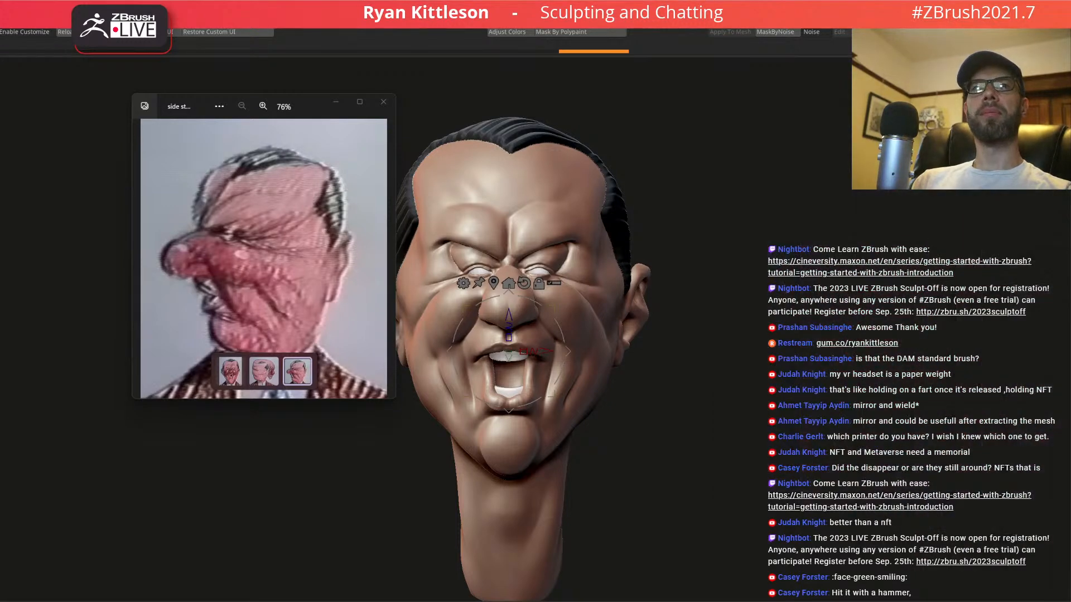
mouse_move(322, 98)
mouse_down()
mouse_move(1070, 346)
mouse_move(1070, 357)
mouse_up()
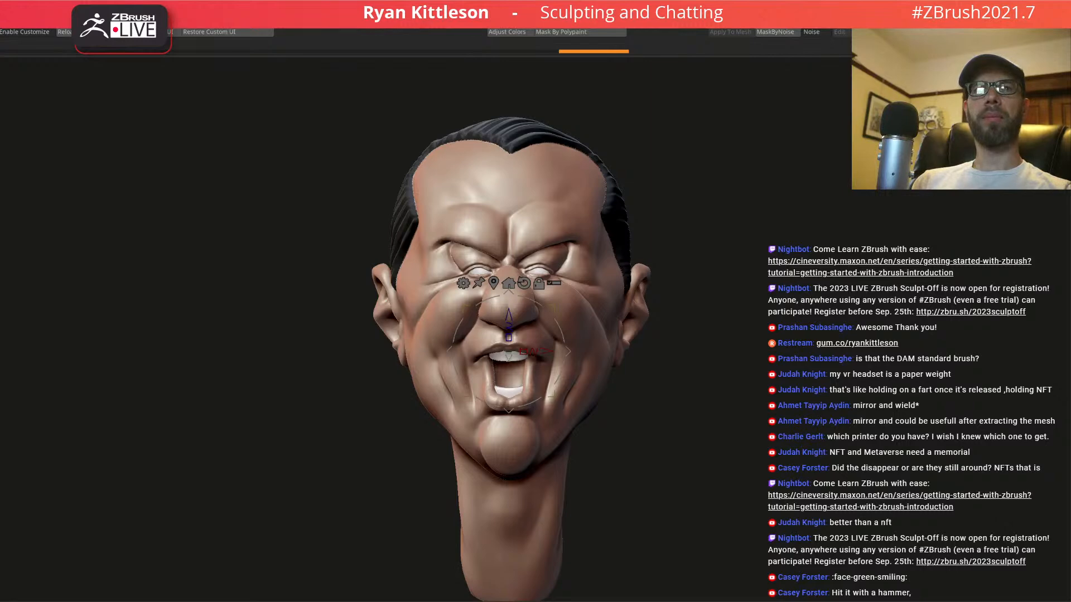
- Paint a symmetrical mask on the upper lip in the shape of a thin moustache with tapered outer ends
mouse_move(750, 335)
mouse_down()
mouse_move(752, 349)
mouse_move(697, 346)
mouse_up()
key(q)
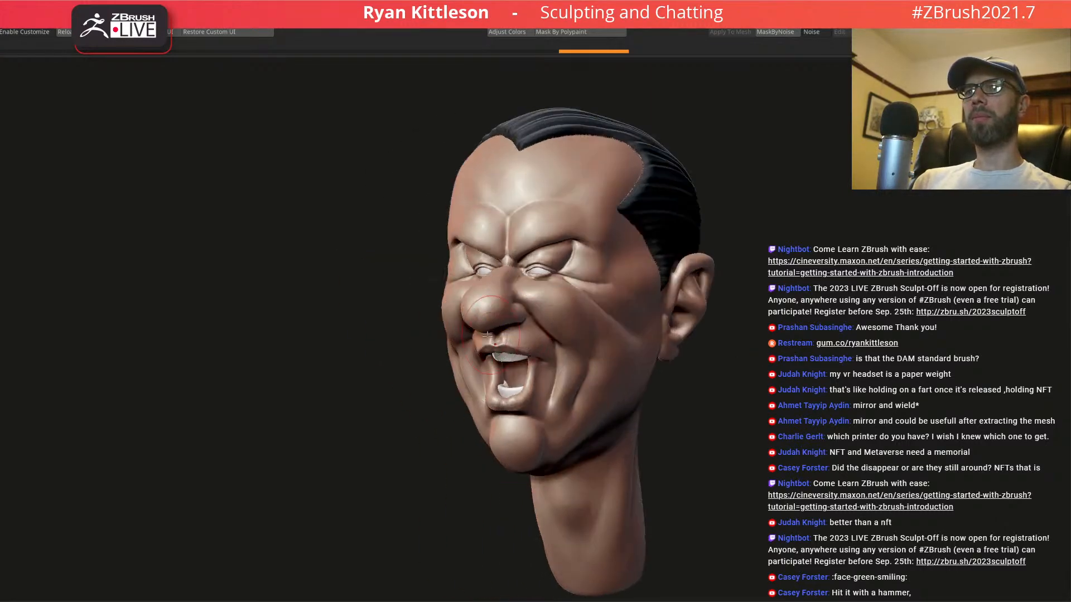
ctrl+right_drag(520, 343, 530, 415)
key(space)
drag(516, 355, 495, 350)
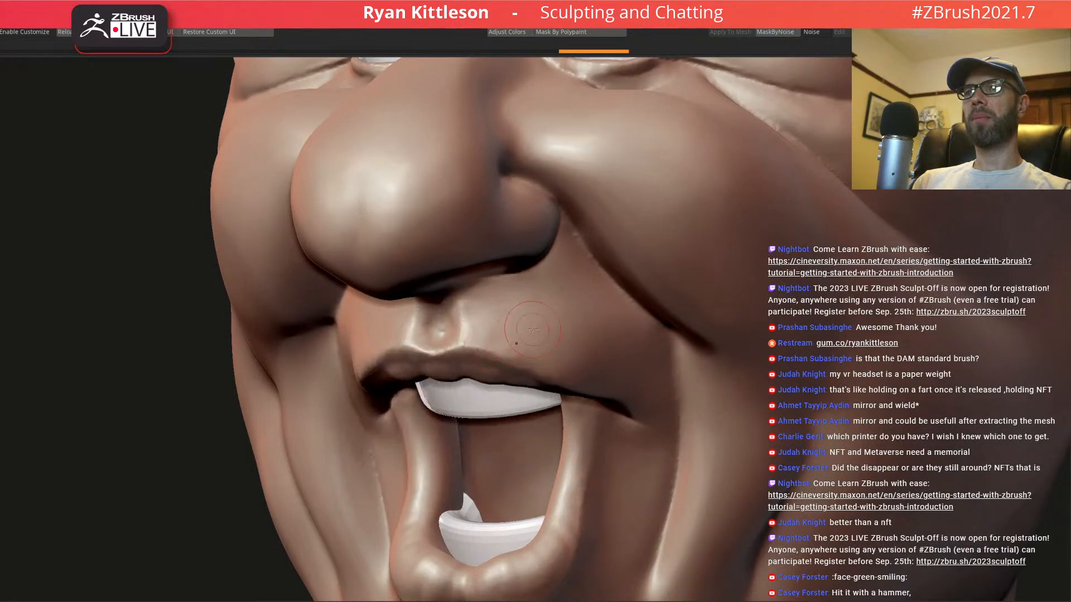
key(f)
right_drag(576, 329, 608, 273)
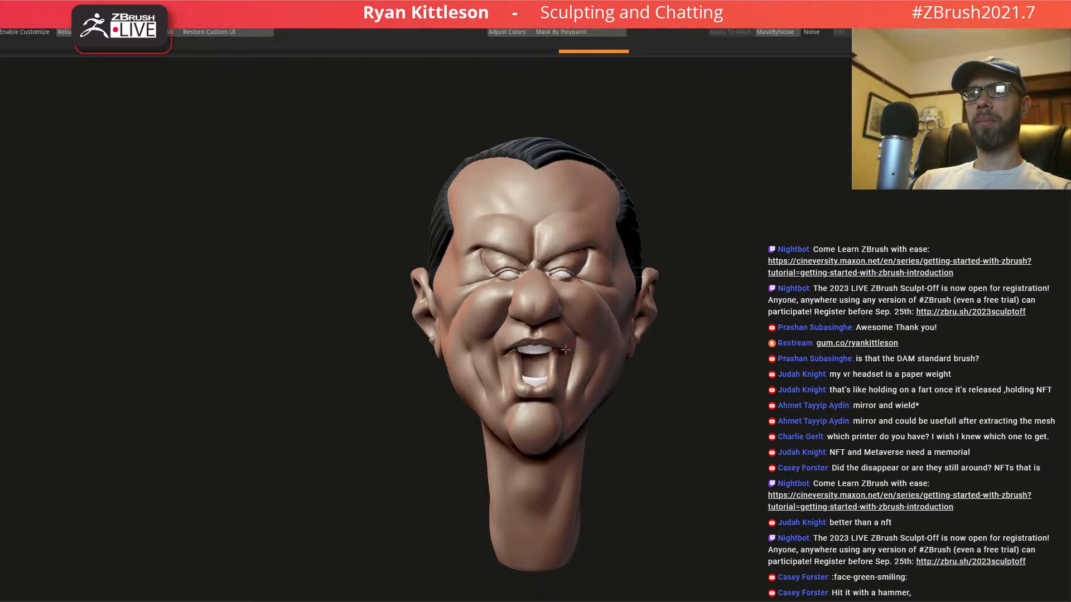
ctrl+right_drag(528, 354, 523, 301)
key(space)
drag(524, 299, 520, 301)
right_drag(504, 297, 522, 296)
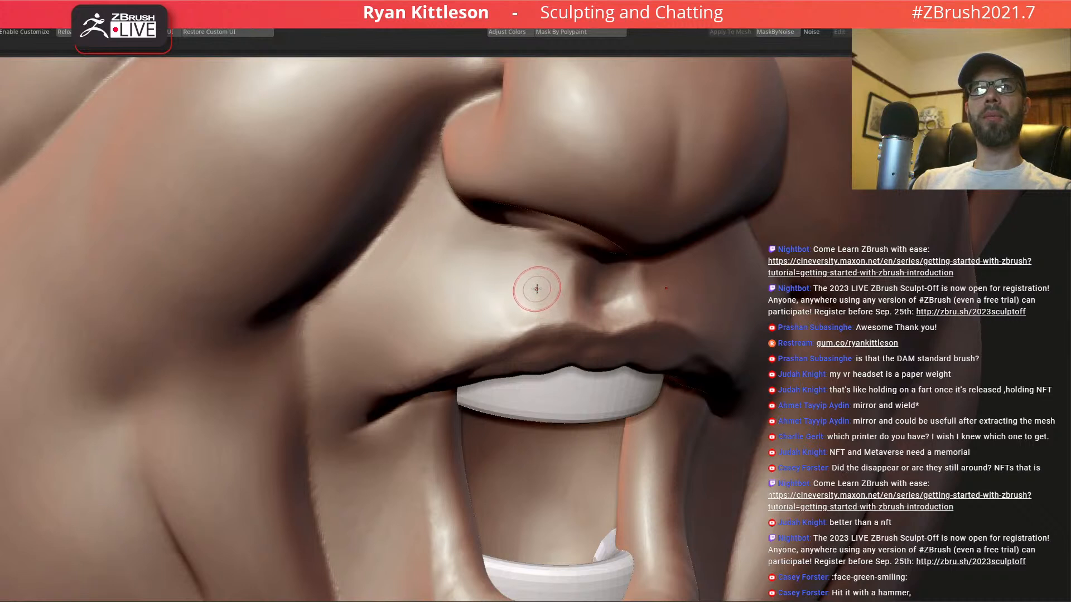
mouse_move(545, 286)
mouse_down()
mouse_move(411, 343)
mouse_move(551, 289)
mouse_up()
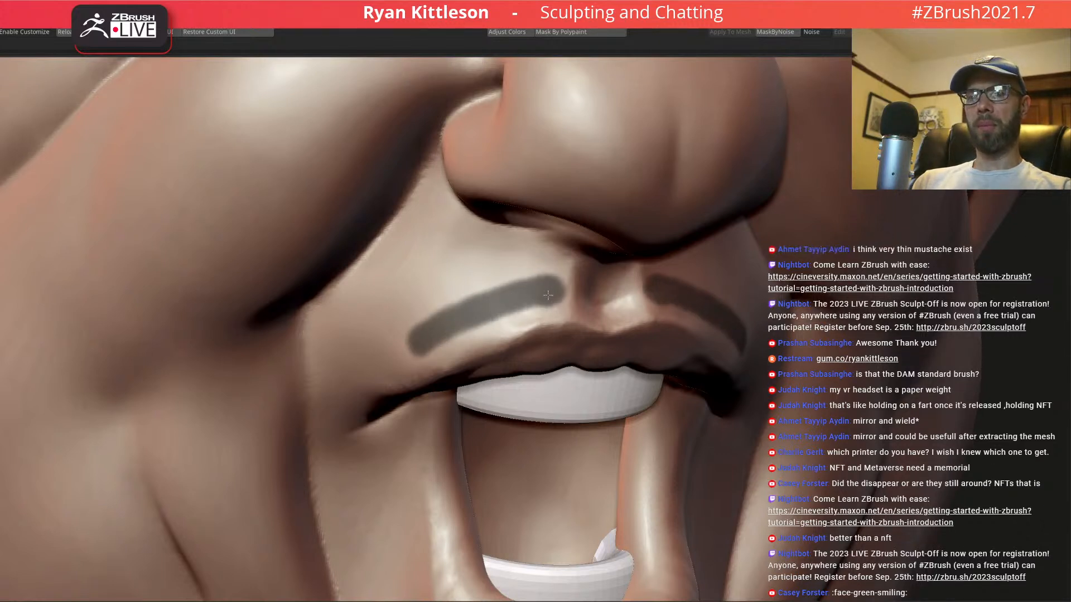
ctrl+right_drag(565, 285, 564, 301)
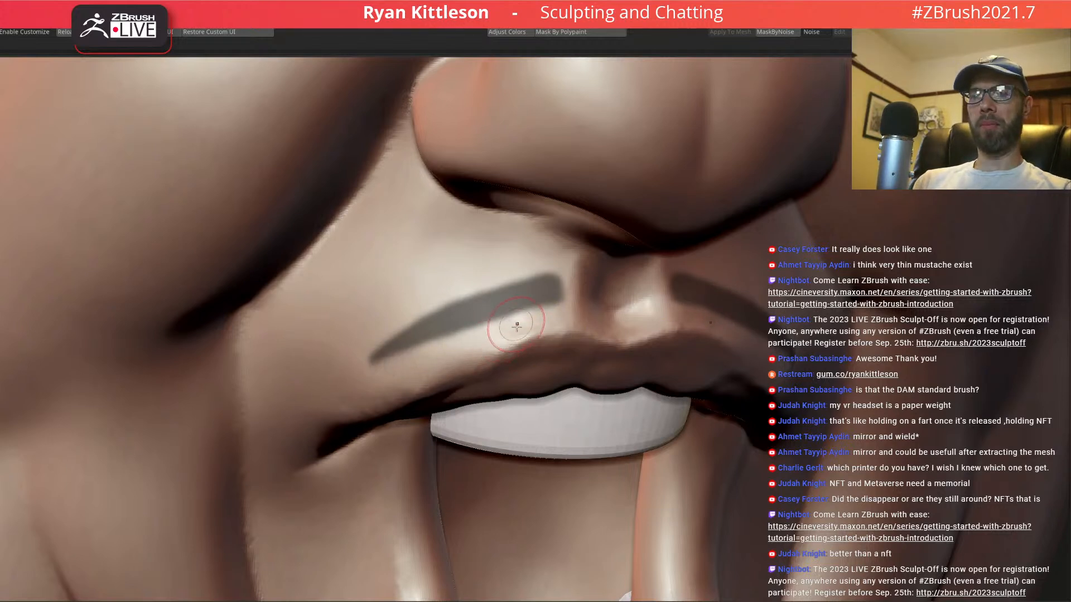
- Turn the masked moustache area into its own polygroup and display the polygroup colours
key(f)
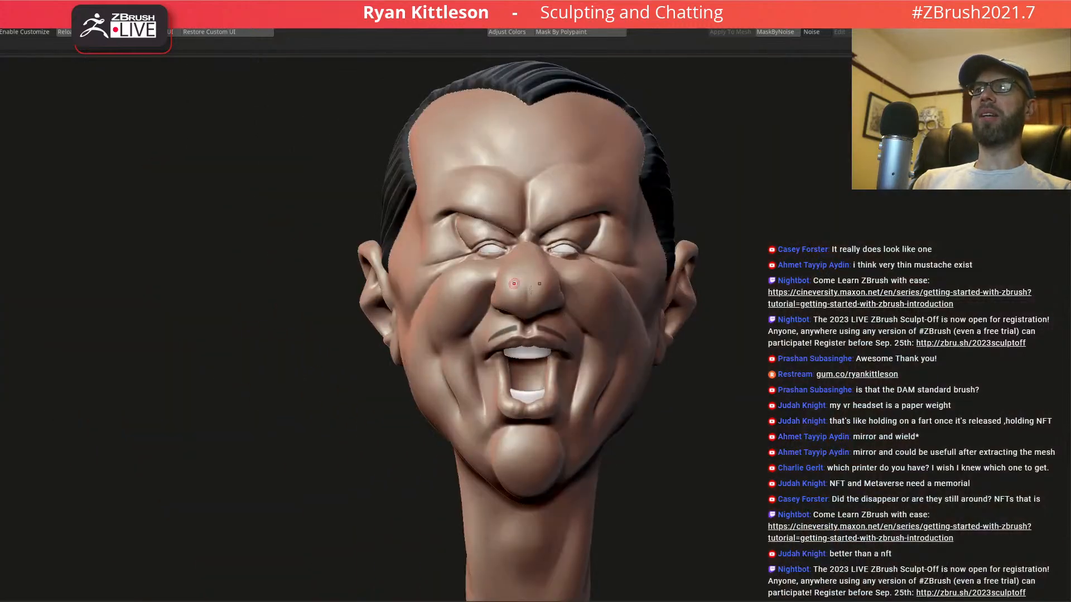
mouse_move(568, 271)
right_down()
mouse_move(385, 276)
mouse_move(570, 284)
right_up()
ctrl+right_drag(571, 347, 760, 363)
ctrl+right_drag(647, 386, 481, 394)
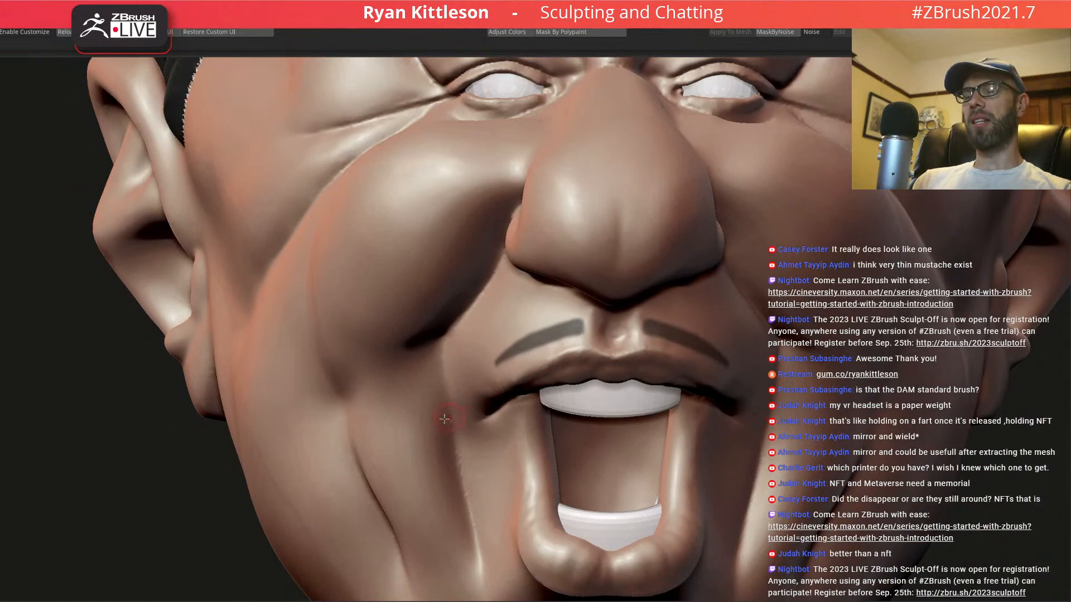
key(ctrl+w)
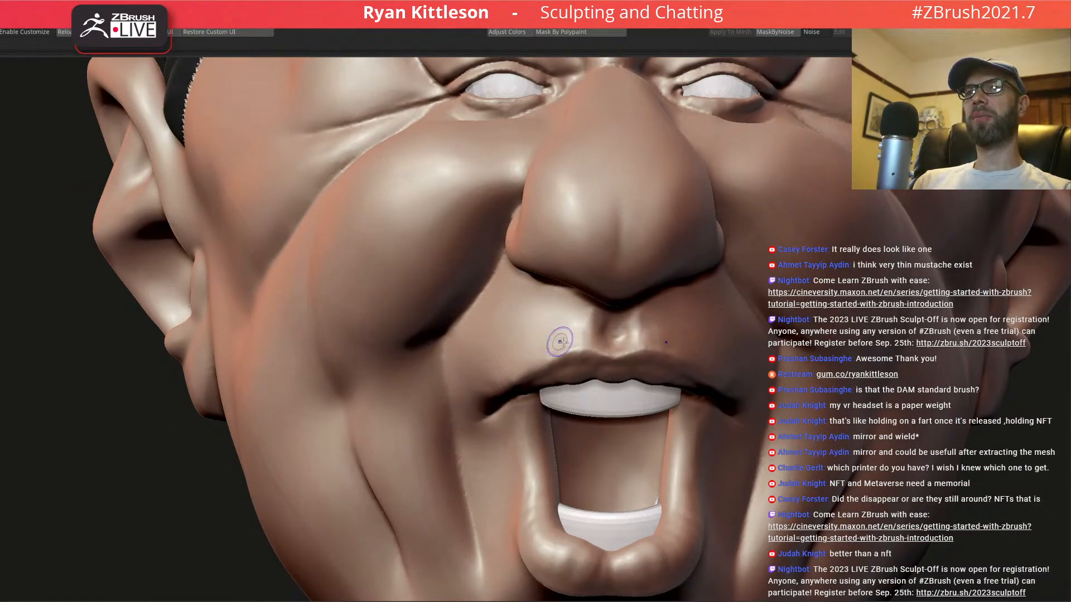
key(shift+f)
ctrl+right_drag(549, 332, 619, 346)
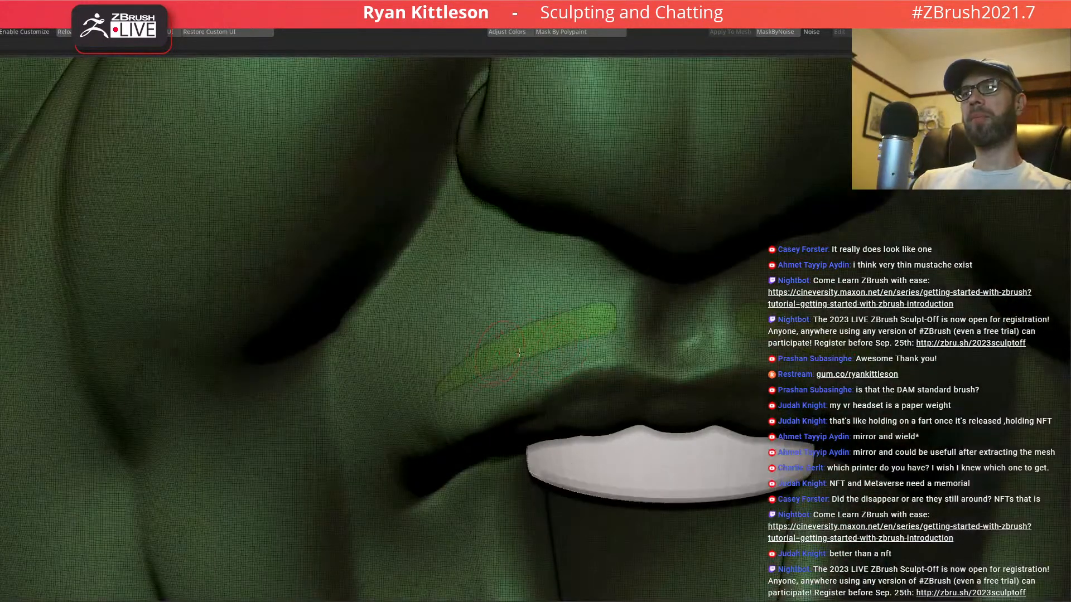
- Mask everything except the moustache group and soften the mask edge, with the whole face shown
right_drag(527, 344, 647, 345)
ctrl+shift+click(535, 346)
ctrl+shift+click(600, 334)
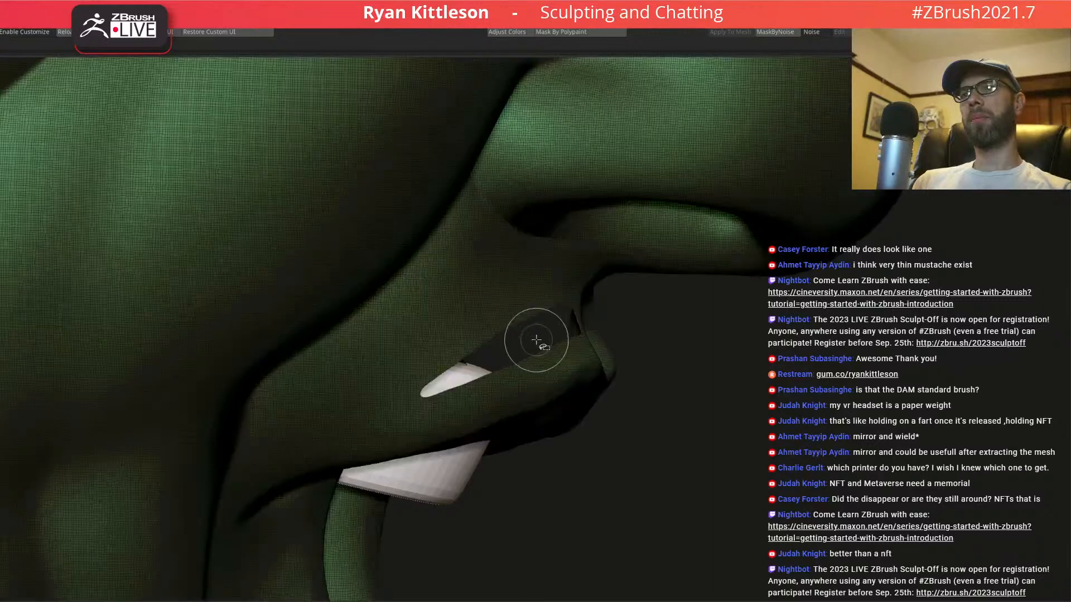
ctrl+click(751, 386)
ctrl+shift+click(750, 387)
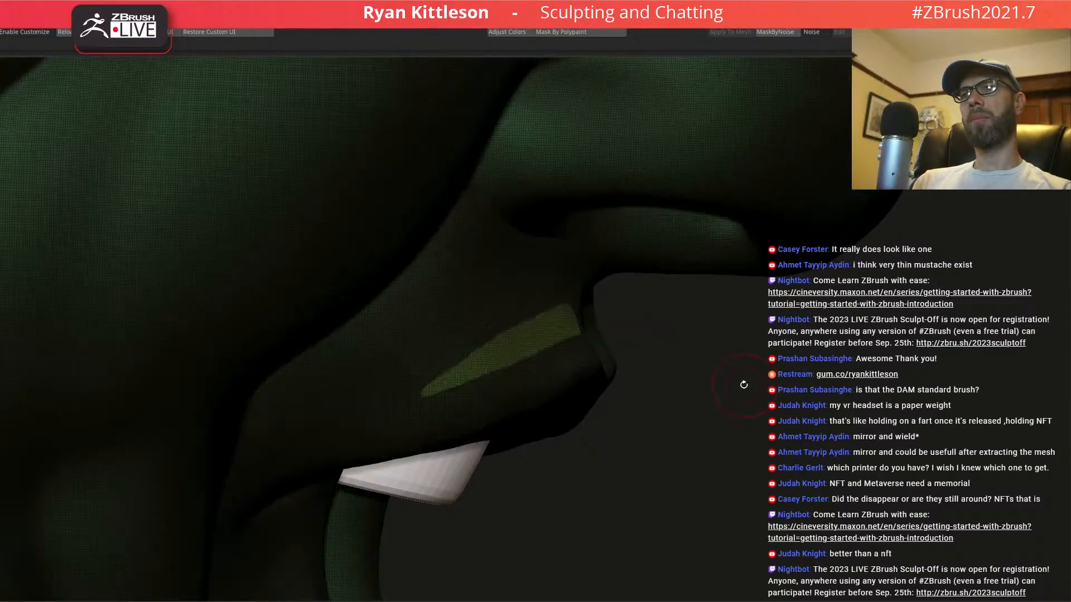
ctrl+click(717, 372)
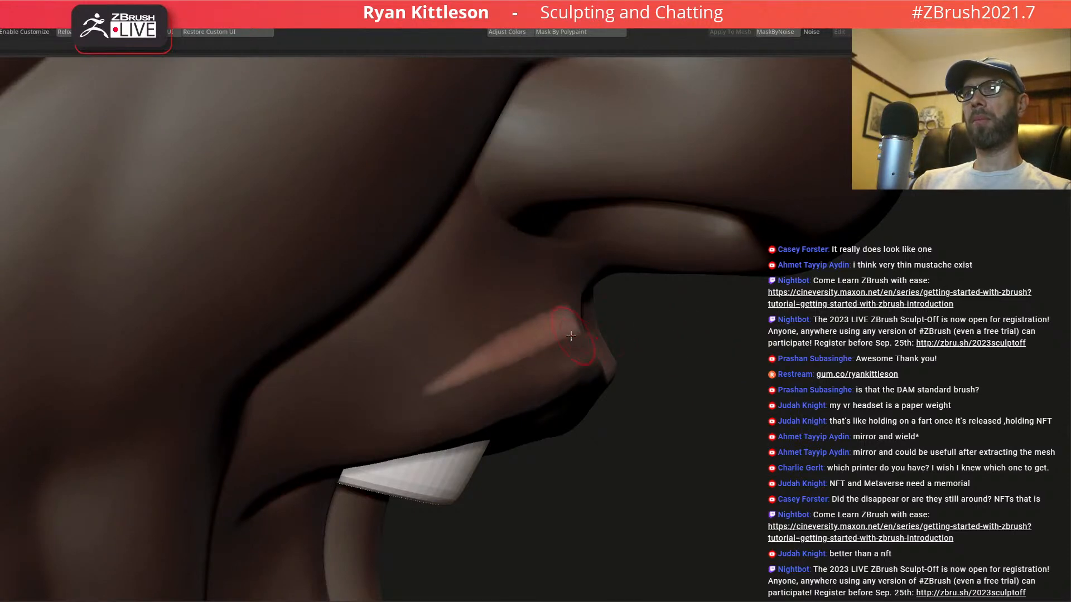
- Move the unmasked moustache strips outward from the upper lip with the gizmo, and clear the mask
key(w)
right_drag(533, 339, 586, 336)
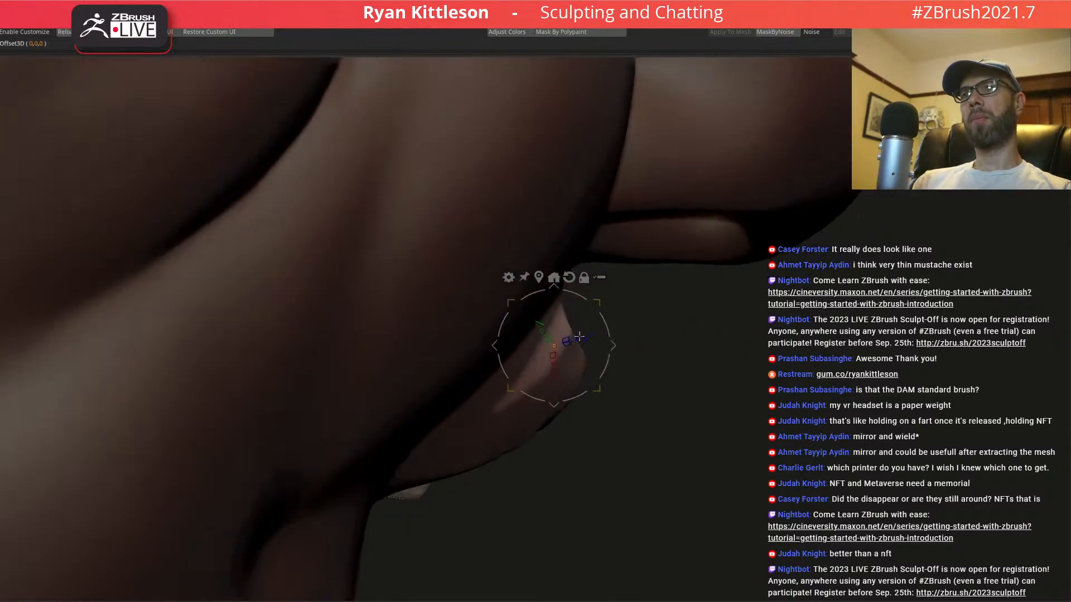
drag(592, 335, 602, 331)
right_drag(717, 328, 694, 325)
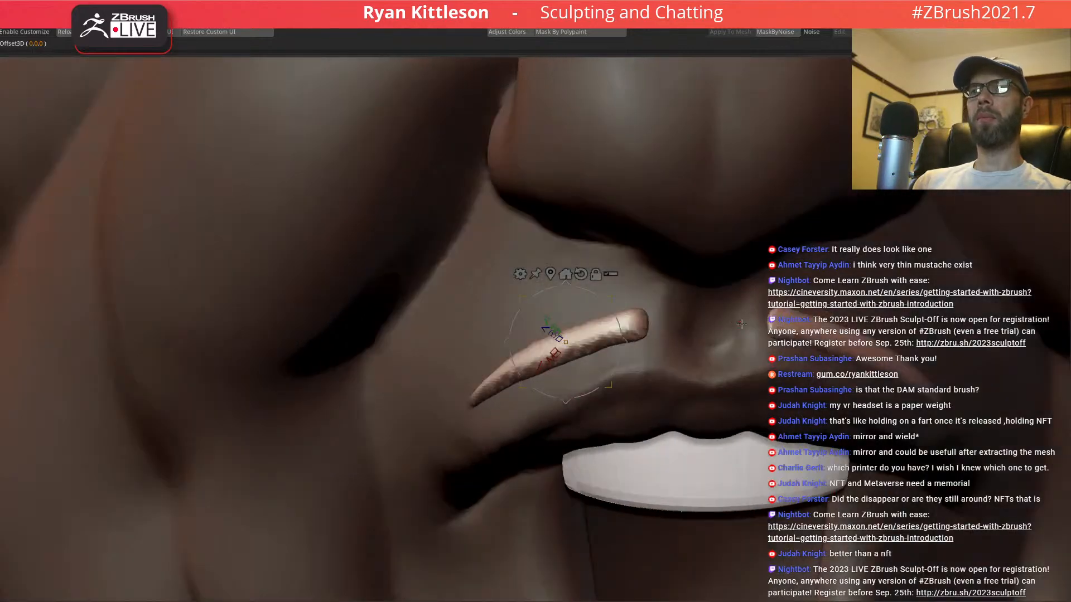
key(ctrl+shift+a)
key(q)
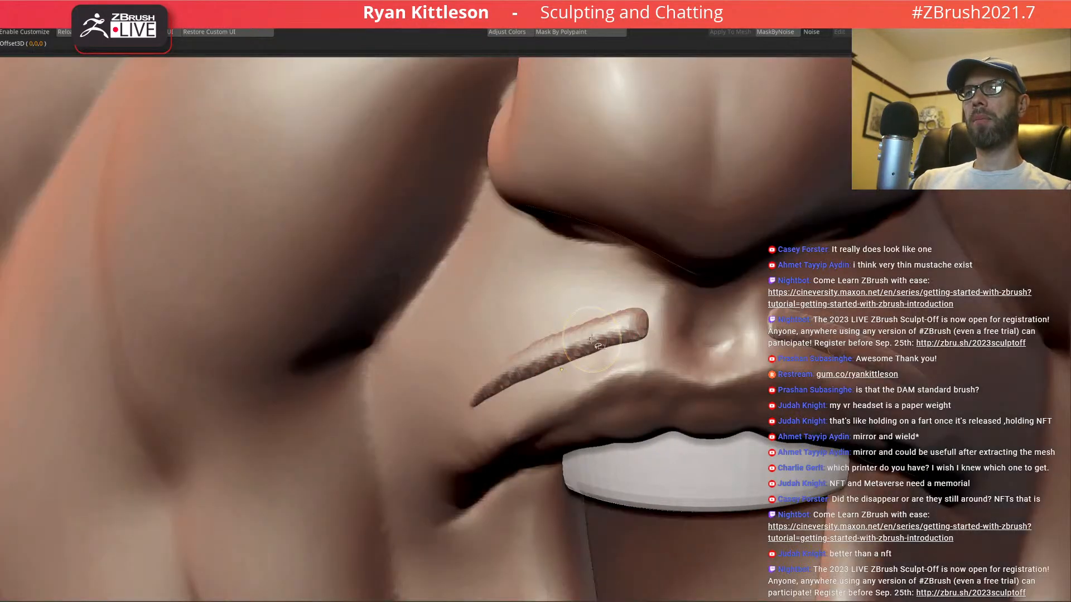
- Isolate the moustache group, fill it with black, and show the whole head again
ctrl+shift+click(591, 339)
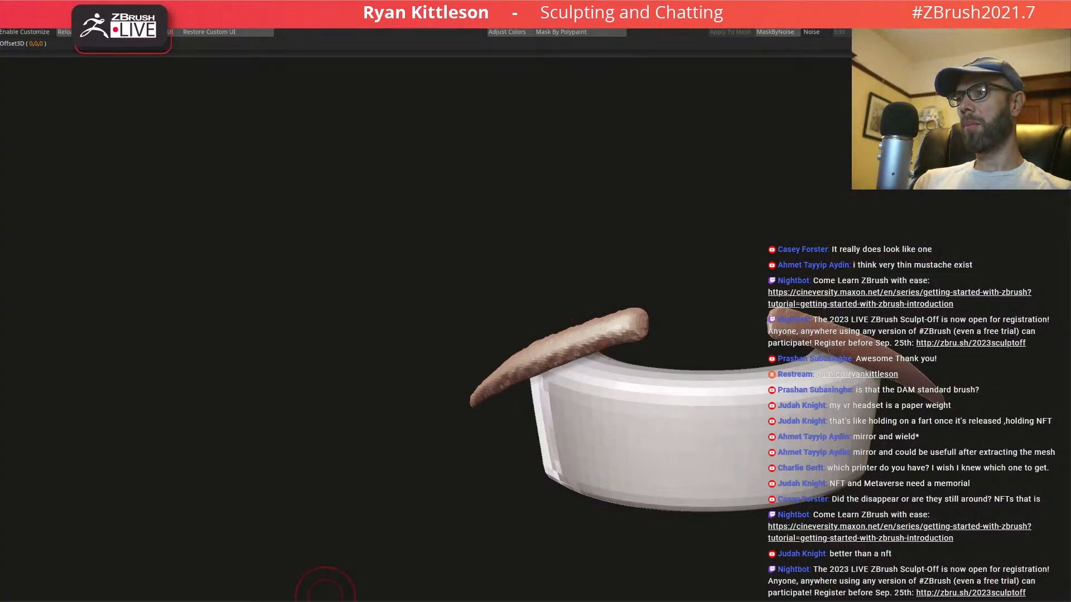
click(317, 601)
ctrl+shift+click(334, 404)
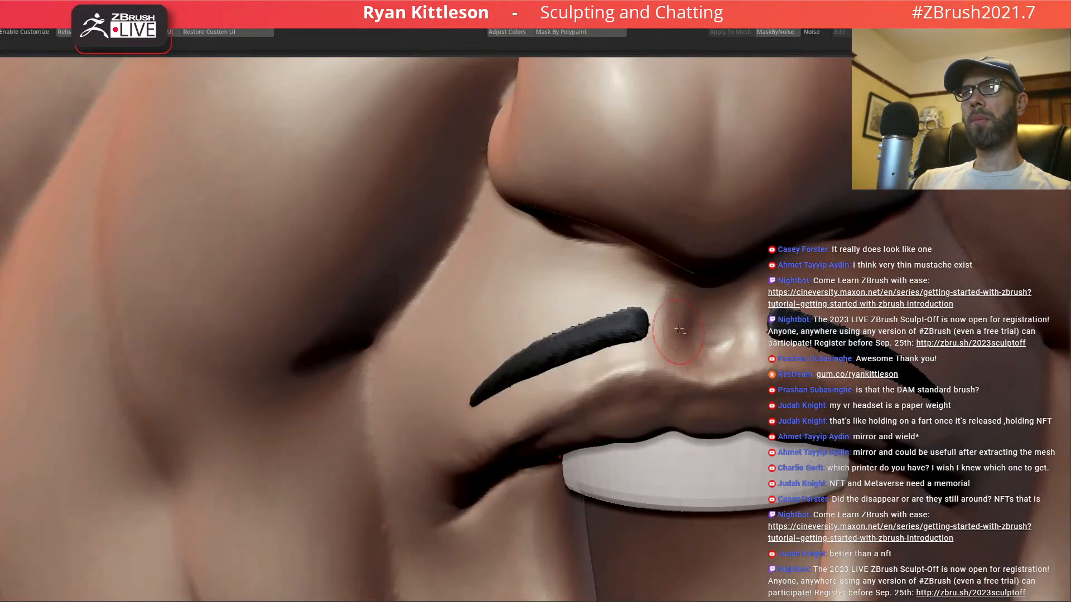
ctrl+right_drag(676, 326, 536, 241)
mouse_move(687, 304)
right_down()
mouse_move(569, 306)
mouse_move(690, 300)
mouse_move(674, 279)
right_up()
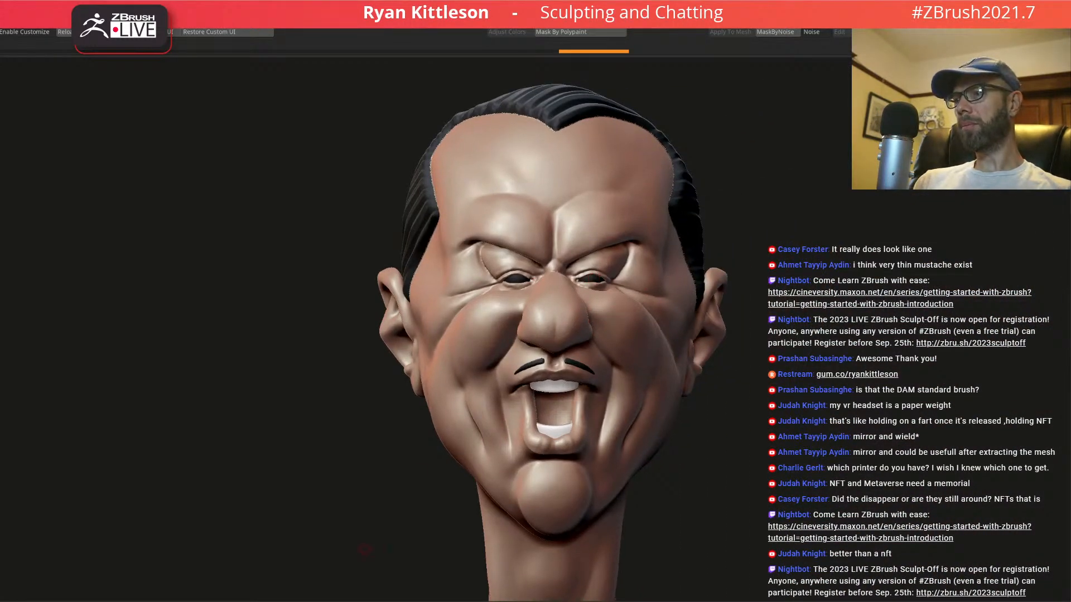
- Fill the eyeballs with white and rotate them about 4.2 degrees around the Y axis with the gizmo
click(357, 601)
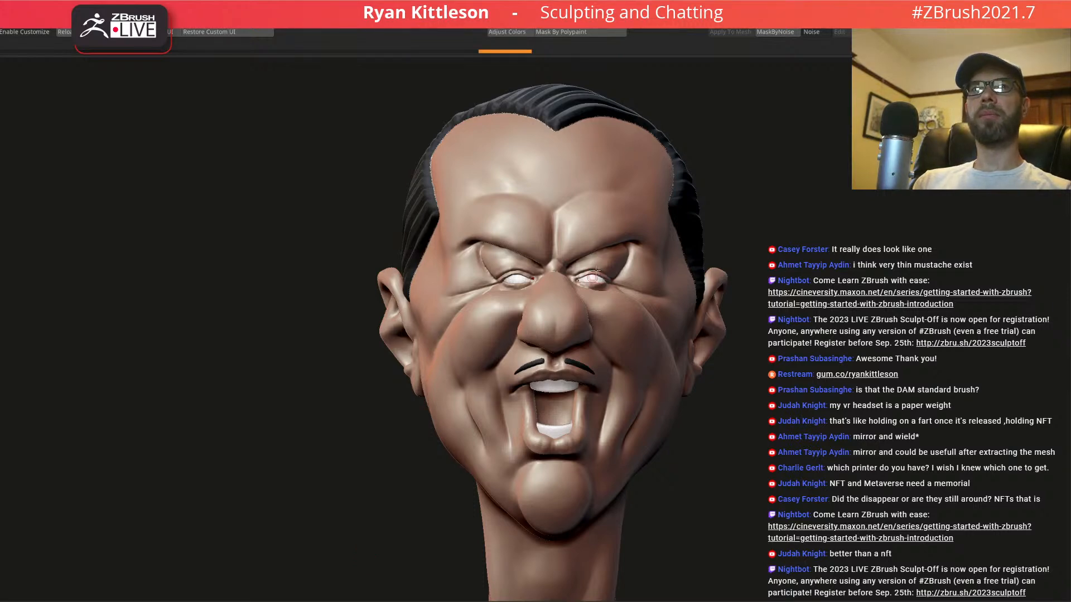
ctrl+right_drag(643, 294, 610, 292)
key(alt+s)
key(w)
click(473, 215)
ctrl+right_drag(547, 272, 573, 345)
key(alt+s)
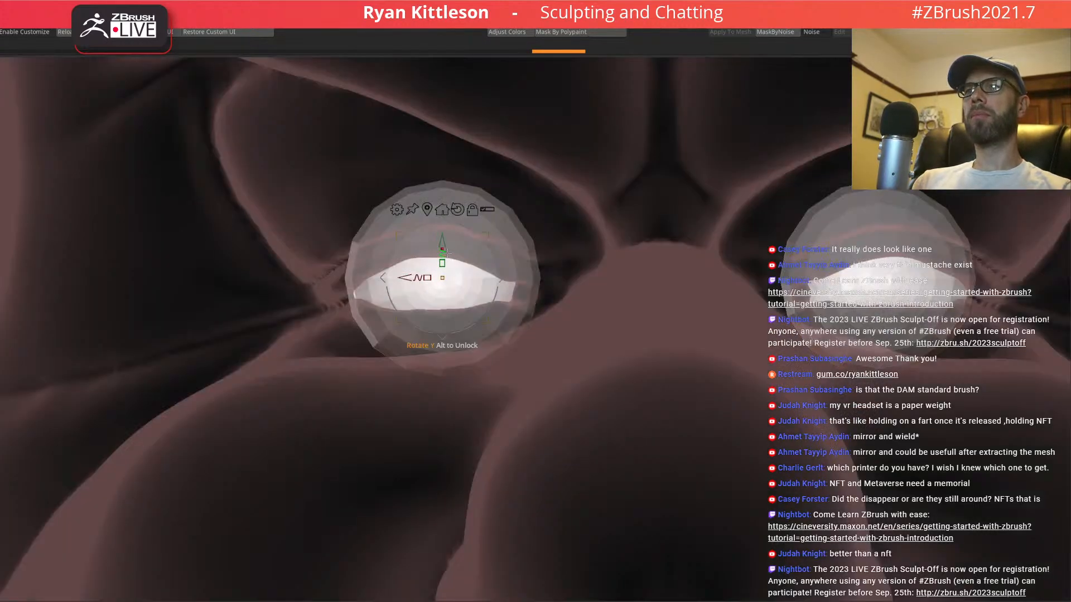
drag(442, 256, 441, 252)
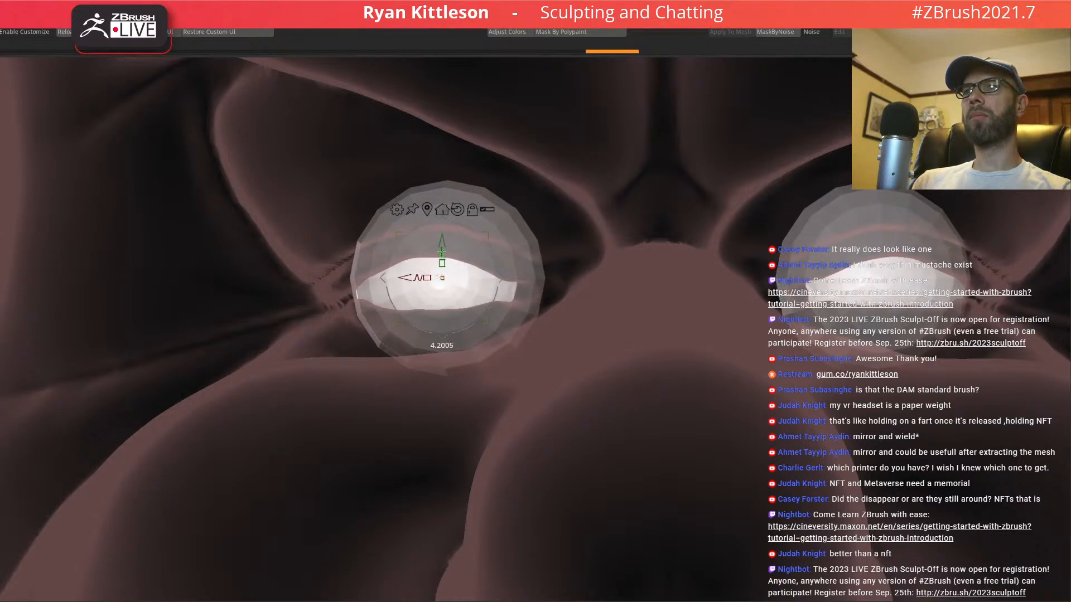
key(alt+t)
key(alt+s)
key(q)
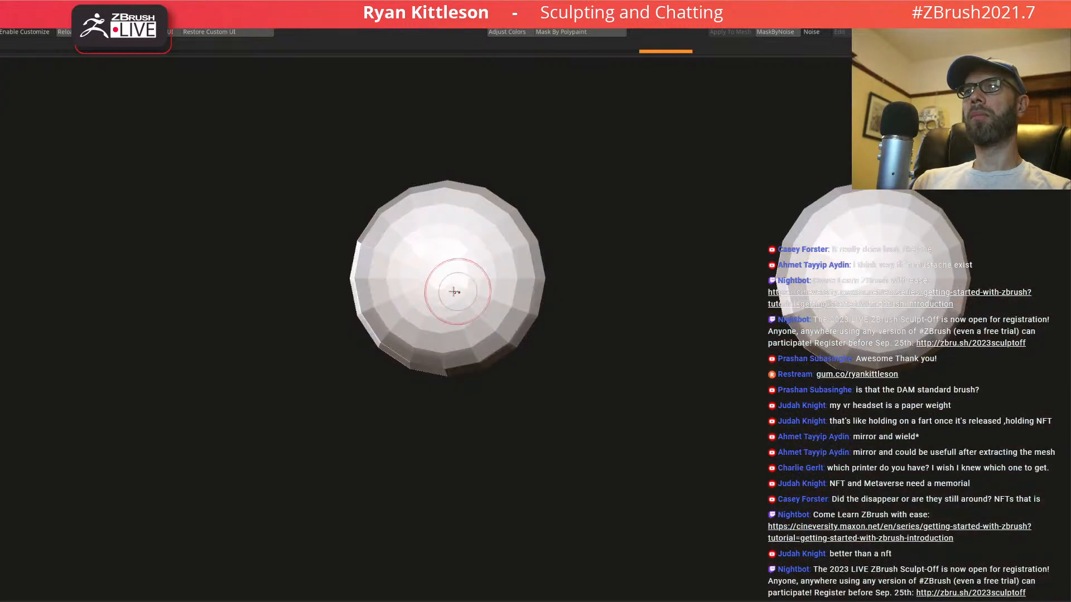
- Mask the polygon rings around the eyeball's front pole to iris size, turn them into their own polygroup, and clear the mask
ctrl+right_drag(459, 292, 515, 311)
key(shift+f)
key(alt+s)
ctrl+right_drag(463, 261, 483, 266)
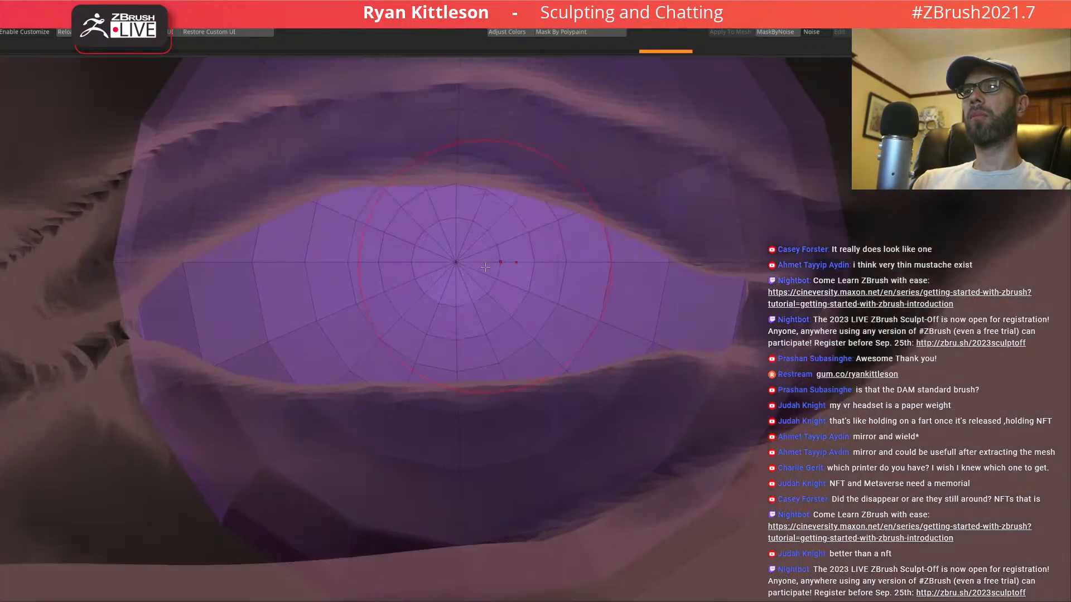
key(space)
drag(466, 268, 462, 268)
ctrl+click(455, 264)
ctrl+click(455, 258)
ctrl+click(454, 252)
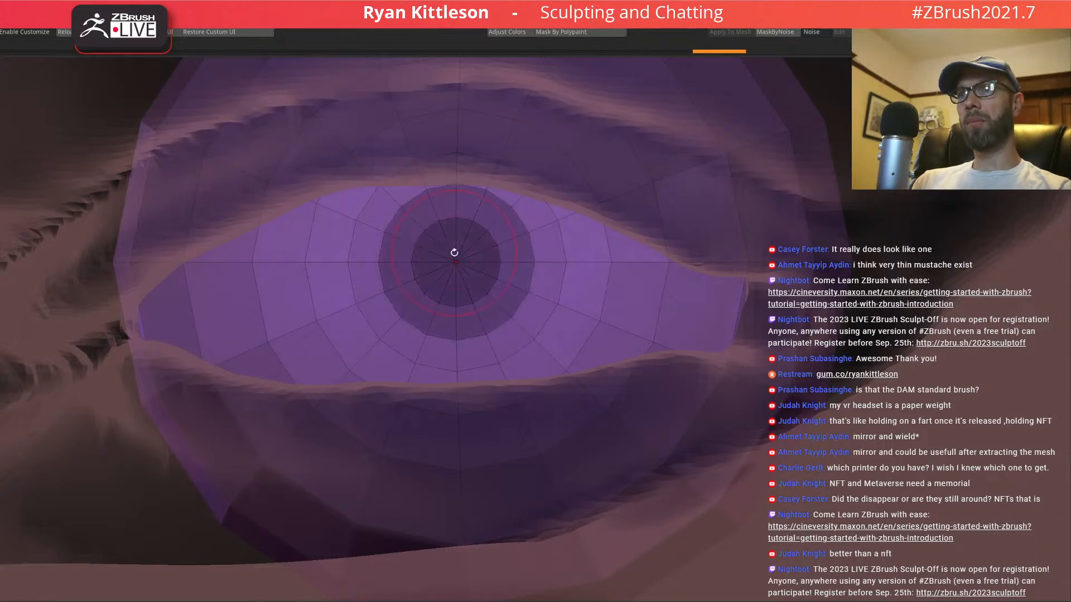
ctrl+click(454, 254)
ctrl+click(454, 254)
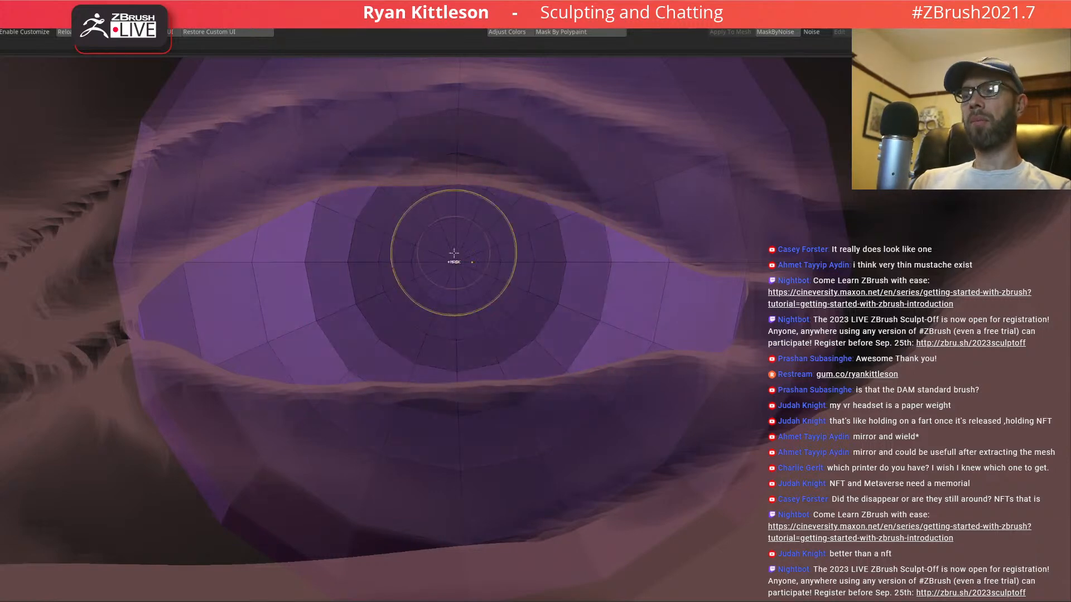
key(ctrl+w)
key(ctrl+shift+a)
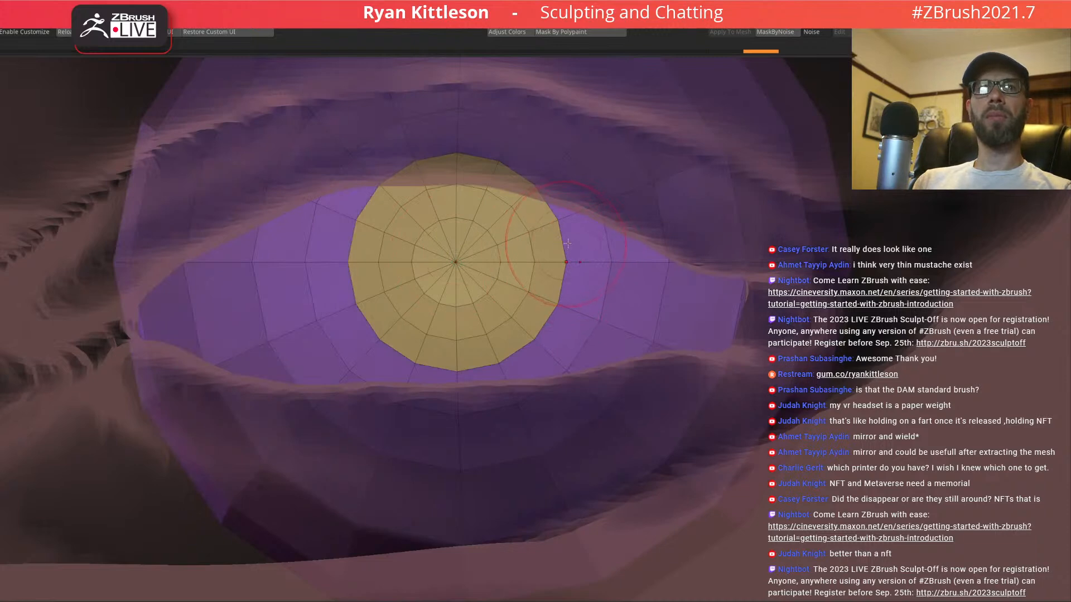
- Insert a tight edge loop on the eye white just outside the iris polygroup's border
mouse_move(504, 289)
ctrl+right_down()
mouse_move(522, 265)
mouse_move(541, 293)
ctrl+right_up()
key(alt+s)
drag(644, 340, 628, 333)
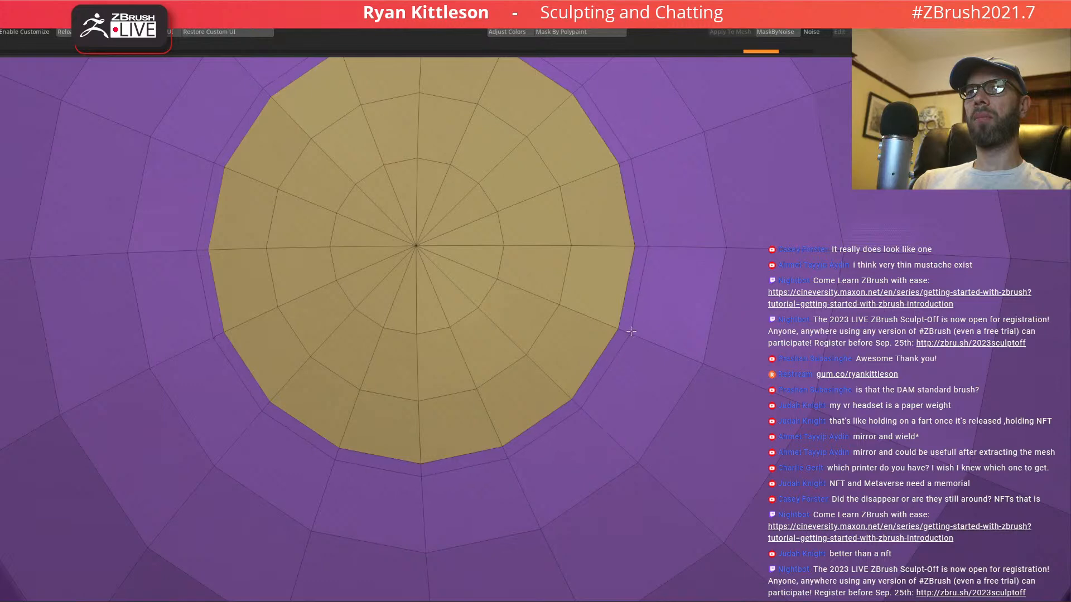
- Mask the eye white, centre the gizmo on the unmasked iris, and push the iris inward into the eyeball
ctrl+shift+click(648, 341)
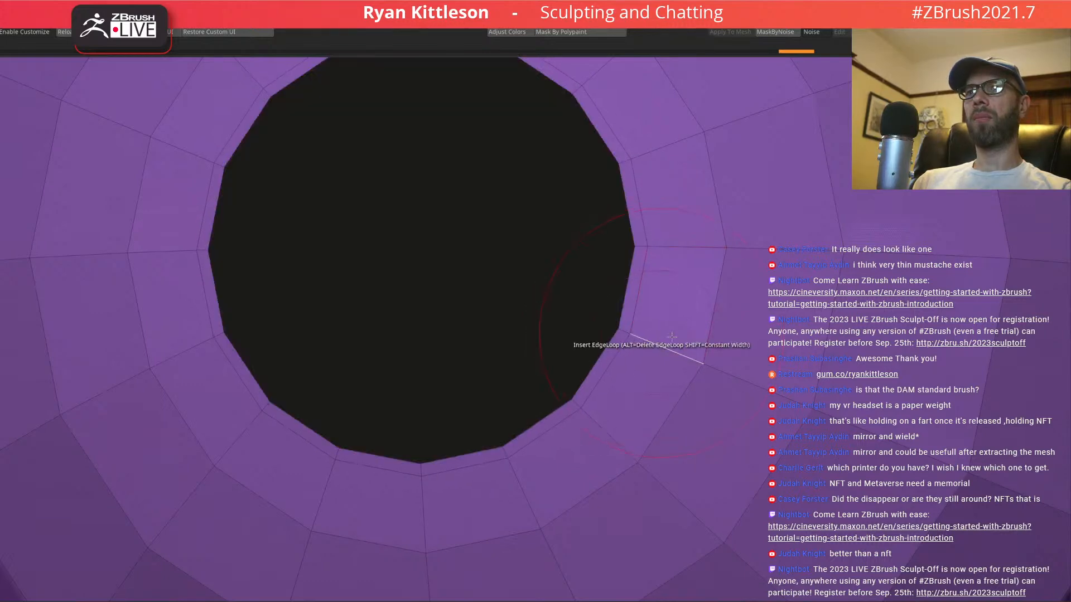
ctrl+right_drag(648, 342, 514, 296)
ctrl+click(191, 456)
ctrl+shift+click(194, 456)
key(w)
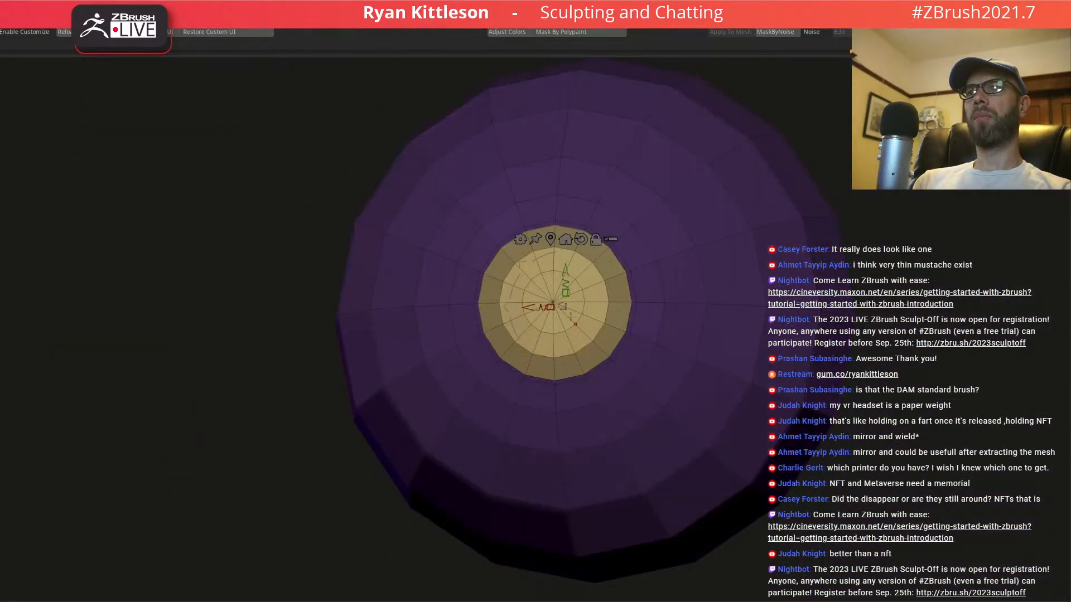
click(551, 239)
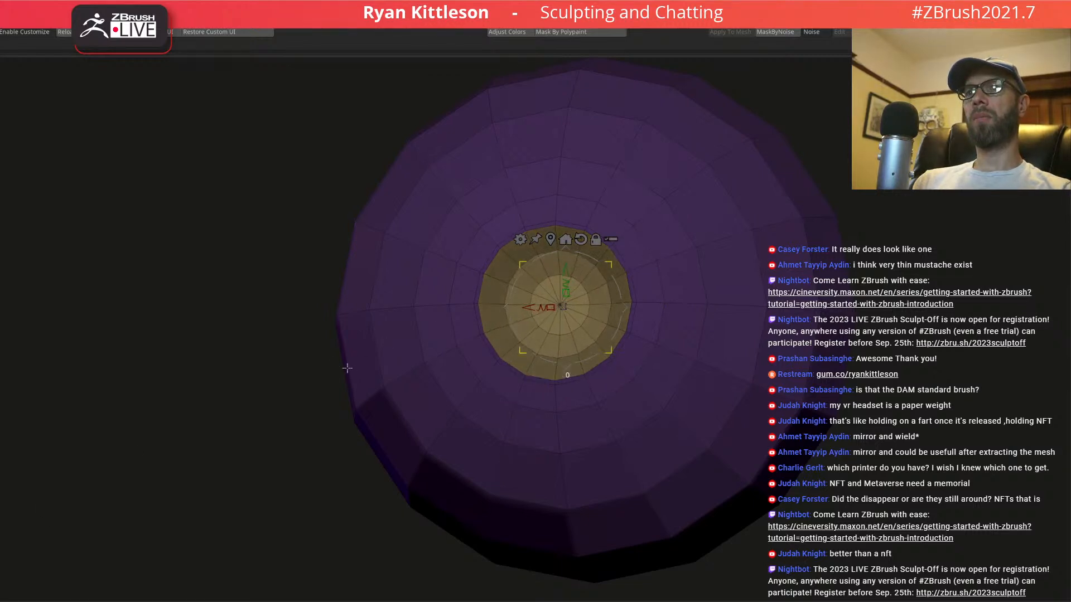
right_drag(477, 381, 468, 333)
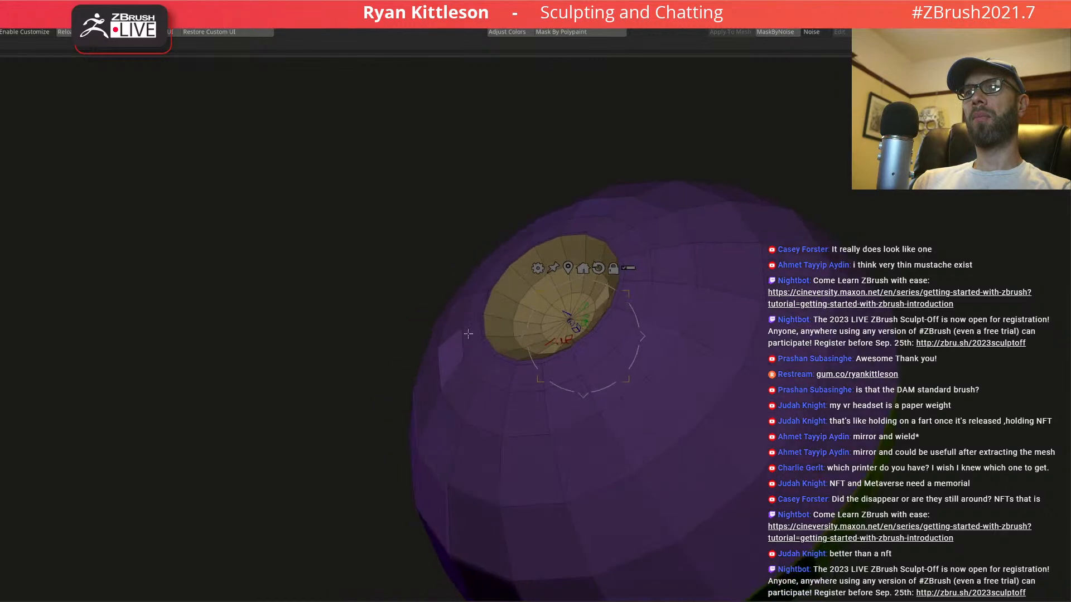
drag(565, 315, 560, 307)
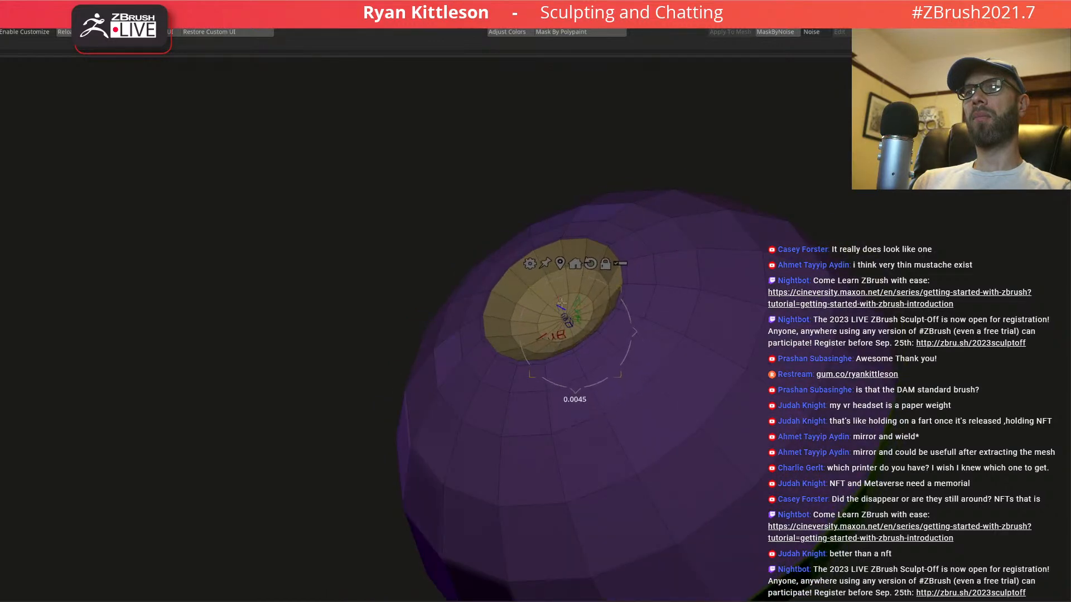
- Clear the mask and insert tight edge loops inside the iris border and on both sides of the pupil ring
key(ctrl+shift+a)
key(q)
ctrl+right_drag(571, 306, 577, 349)
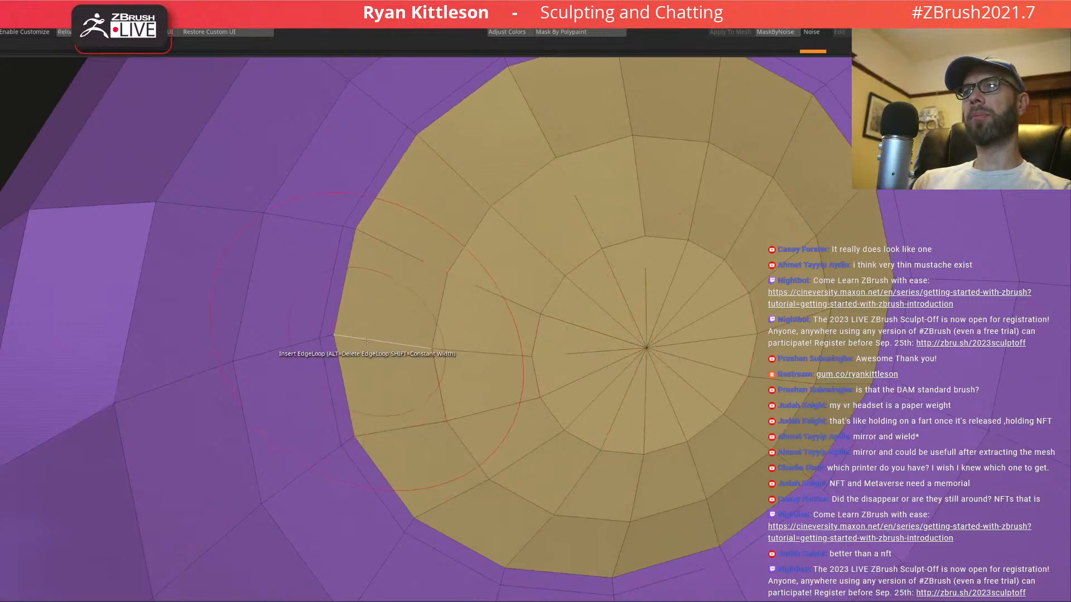
click(522, 357)
drag(522, 357, 525, 356)
click(553, 355)
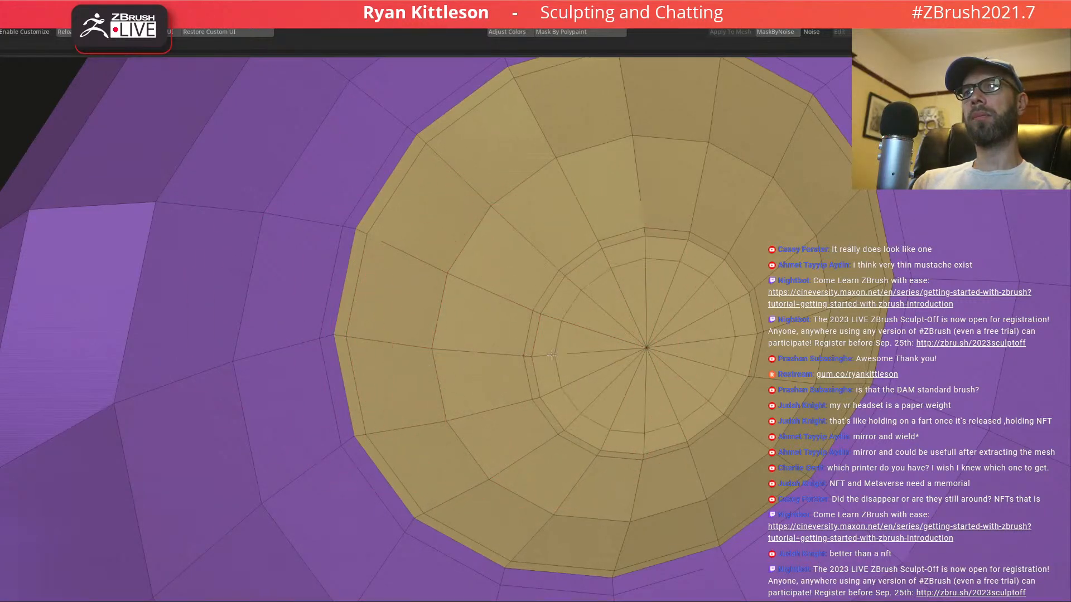
- Isolate the pupil disc at the centre of the iris, give it a new polygroup, and show the whole eyeball
ctrl+right_drag(542, 354, 401, 373)
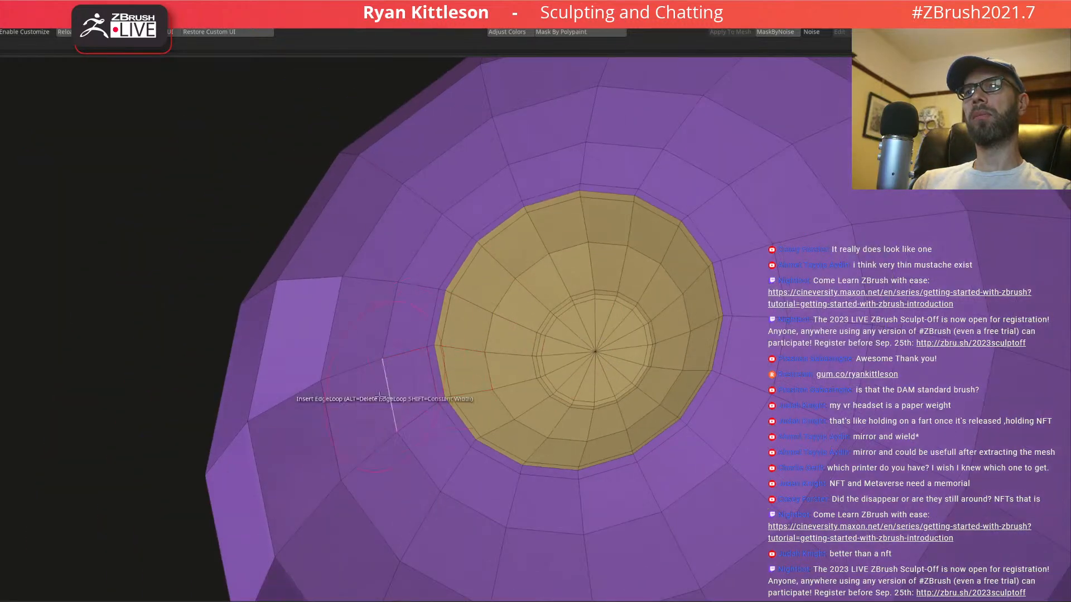
ctrl+shift+click(360, 420)
key(ctrl+shift+x)
key(ctrl+shift+x)
key(ctrl+shift+x)
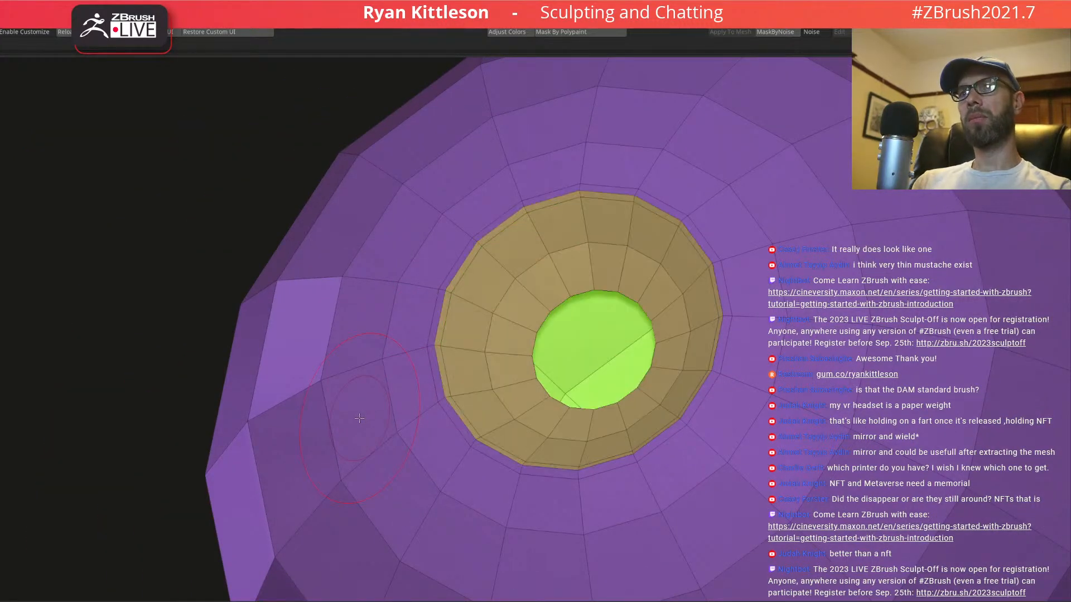
key(ctrl+shift+x)
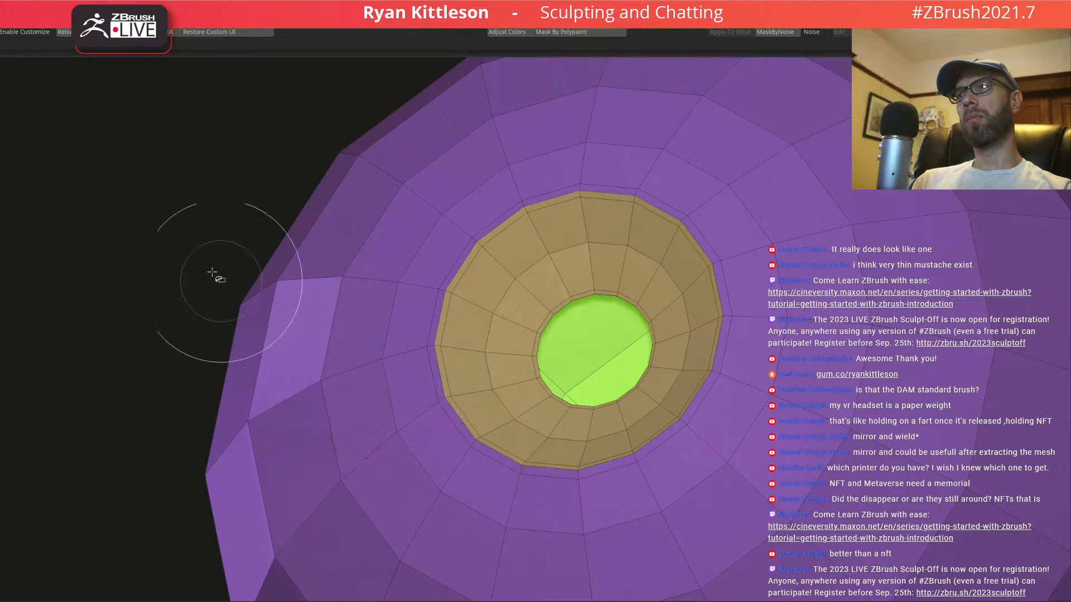
ctrl+shift+click(140, 262)
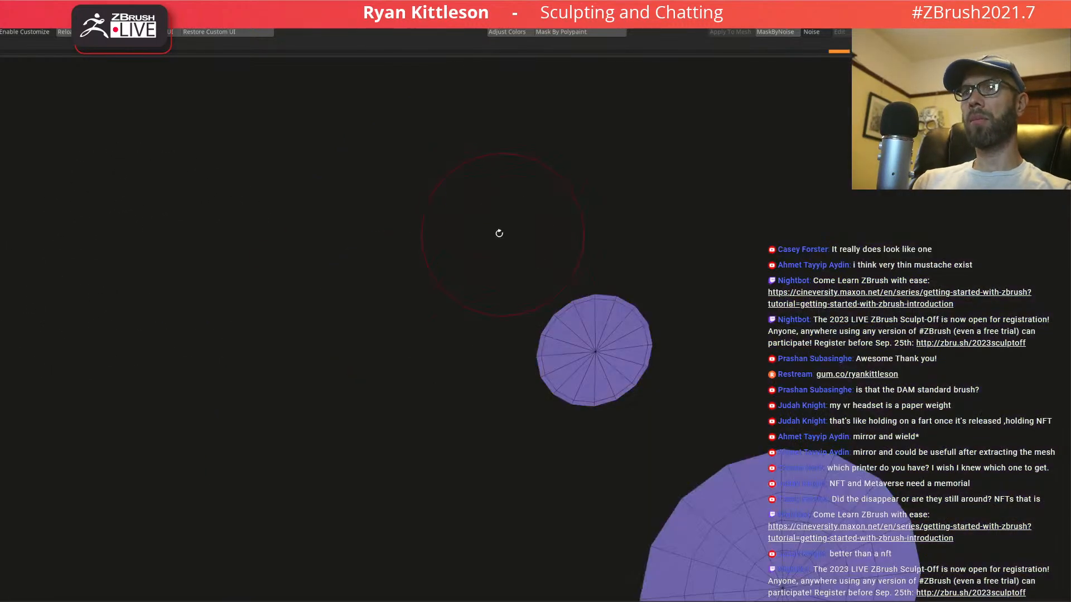
ctrl+shift+click(267, 376)
ctrl+right_drag(619, 353, 741, 408)
right_drag(614, 344, 640, 356)
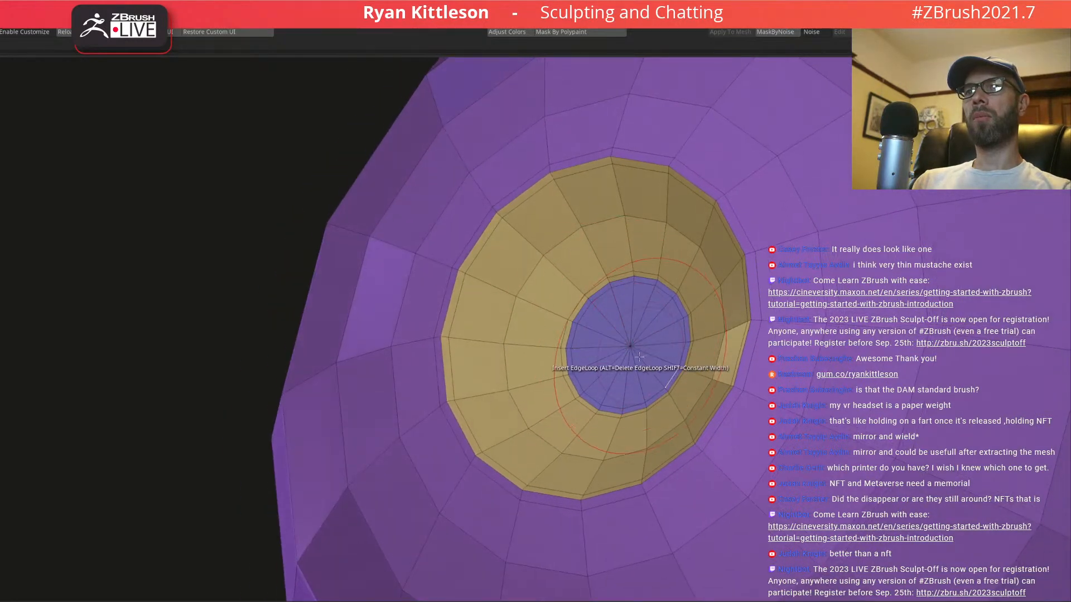
- Separate the pupil from the eyeball's back cap as its own polygroup and show the whole eyeball
ctrl+right_drag(631, 353, 709, 333)
ctrl+shift+click(877, 388)
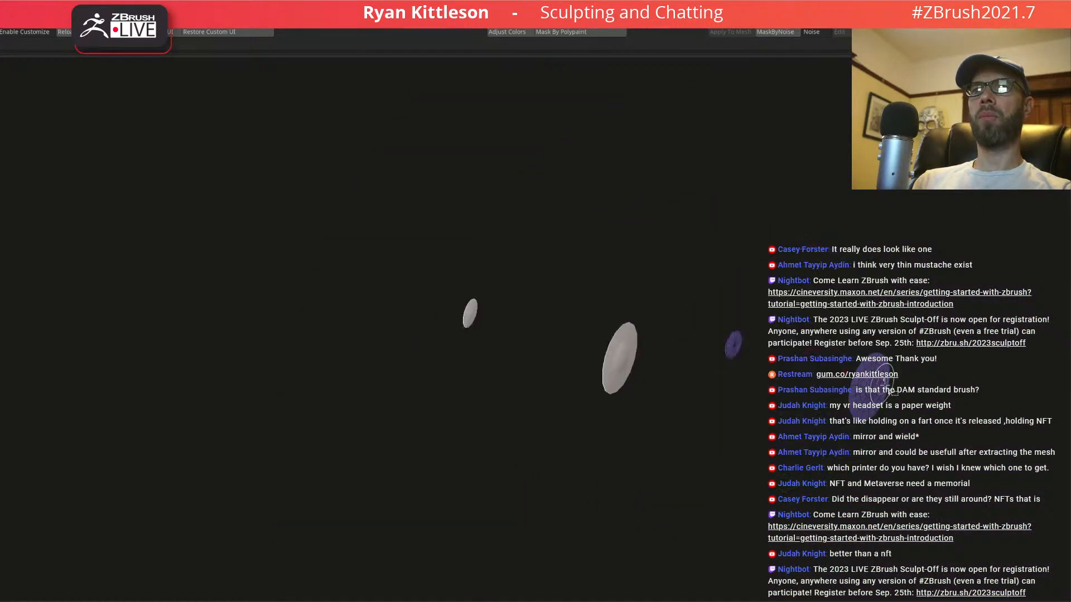
key(ctrl+w)
ctrl+shift+click(948, 363)
ctrl+shift+click(870, 380)
right_drag(803, 353, 890, 387)
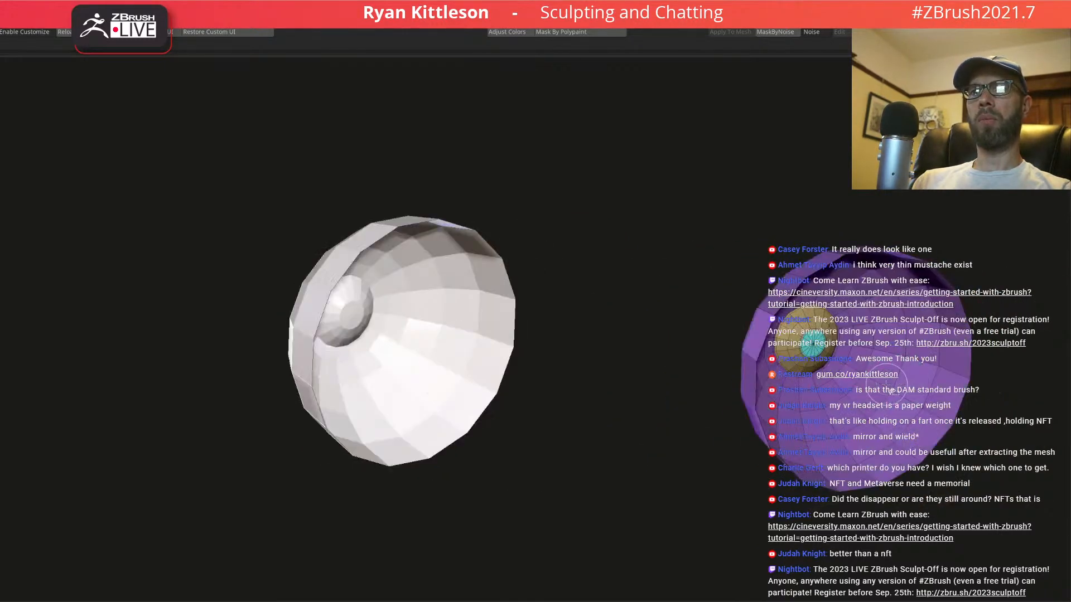
key(ctrl+Delete)
right_drag(714, 340, 749, 344)
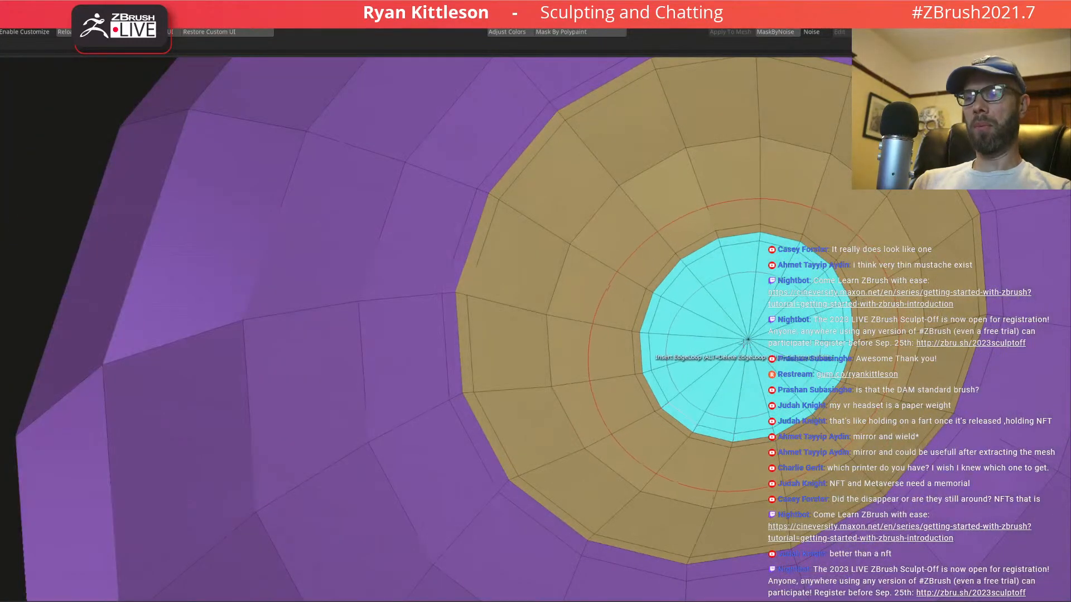
- Extrude the pupil polygroup inward with ZModeler QMesh to form a recessed pupil, and check the eye within the face
right_click(703, 379)
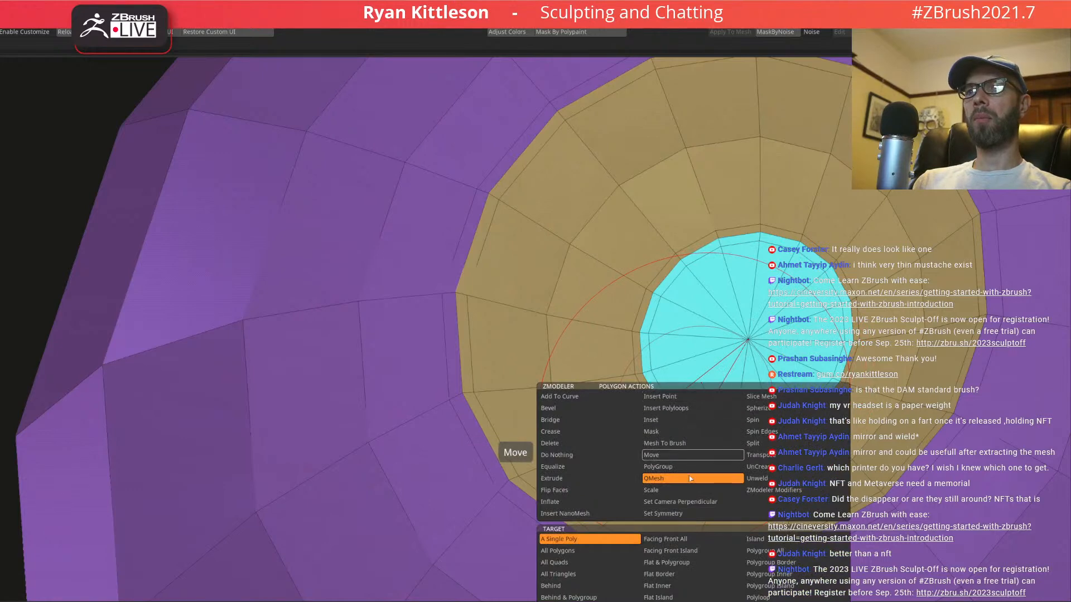
click(787, 556)
drag(701, 401, 942, 575)
drag(770, 372, 801, 410)
ctrl+right_drag(741, 394, 468, 202)
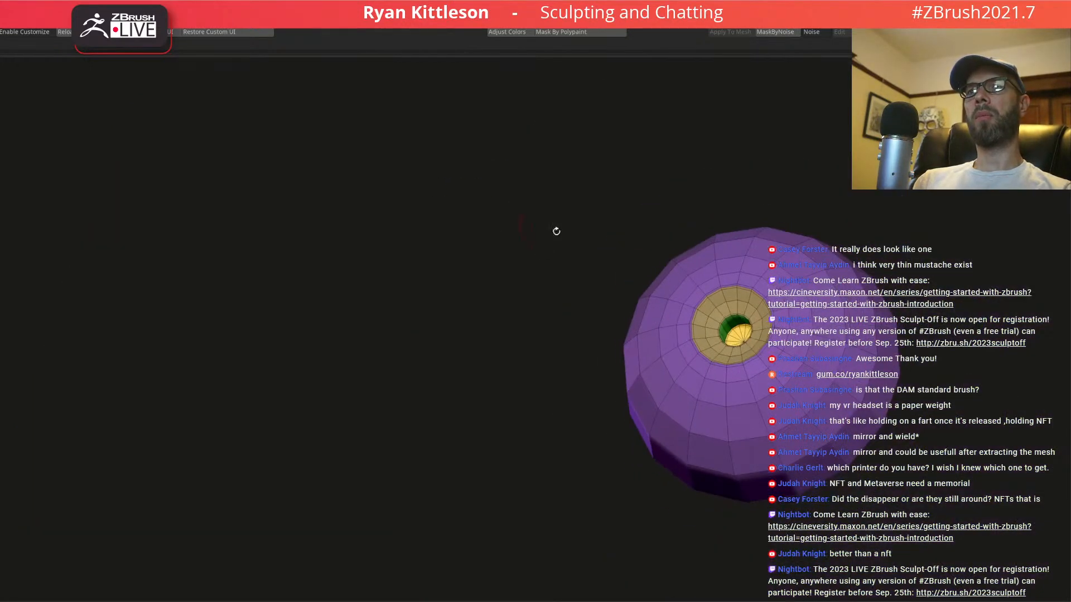
key(shift+f)
key(alt+s)
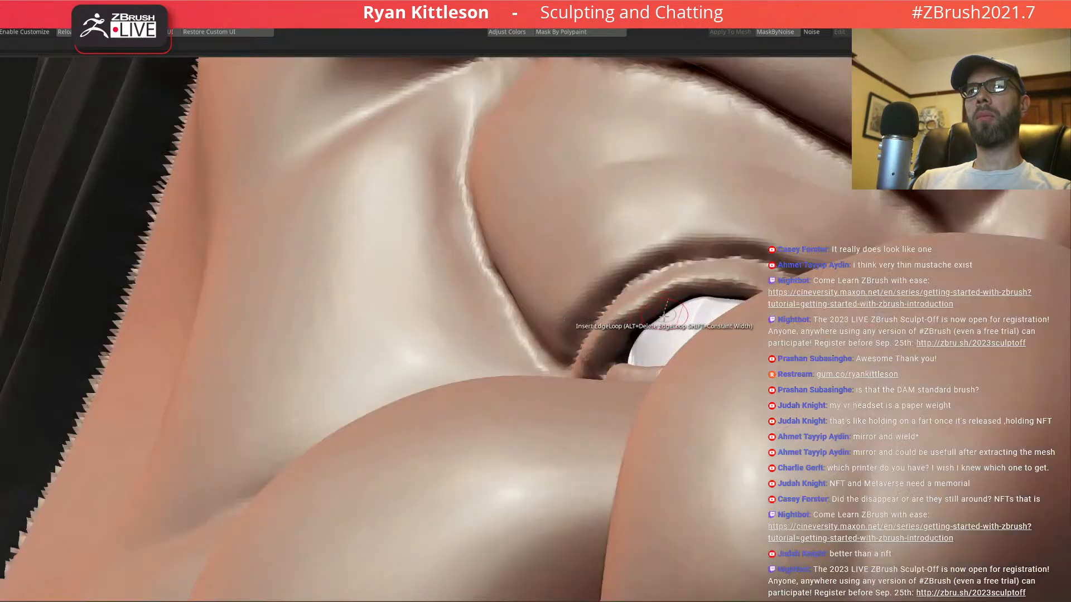
right_drag(671, 323, 682, 345)
- Isolate the recessed pupil together with its side walls, fill it with black, and show the whole eyeball
key(alt+s)
key(shift+f)
ctrl+right_drag(754, 351, 789, 402)
right_drag(789, 402, 679, 370)
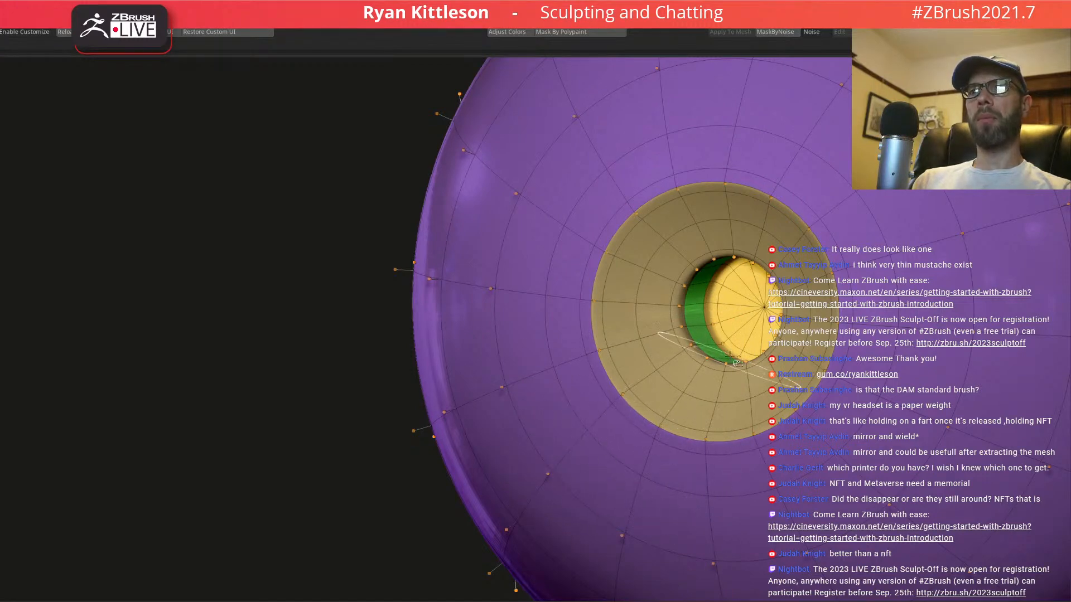
ctrl+shift+click(763, 309)
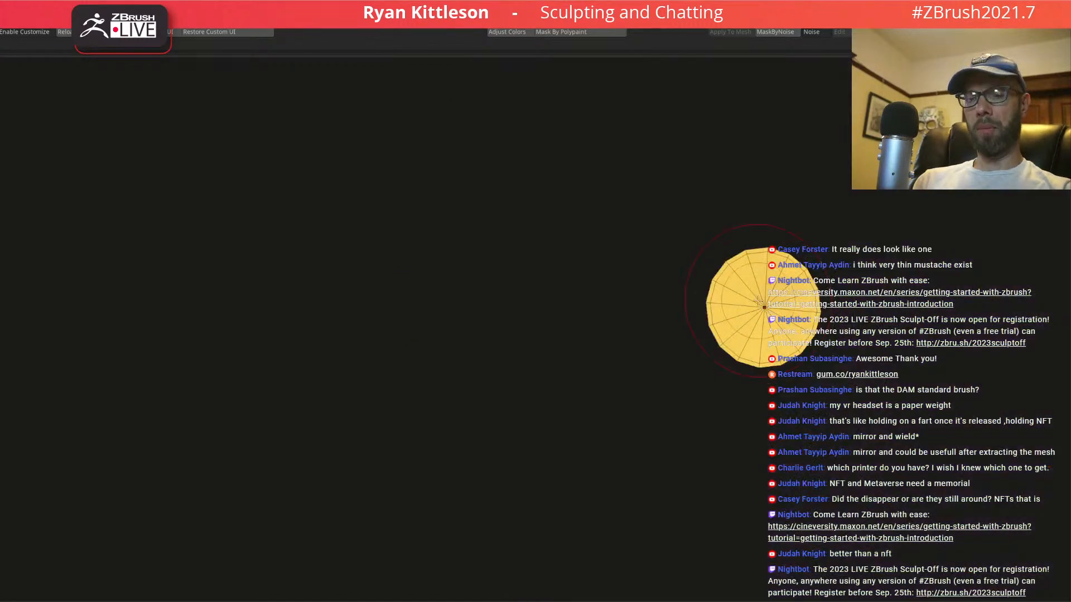
key(ctrl+shift+x)
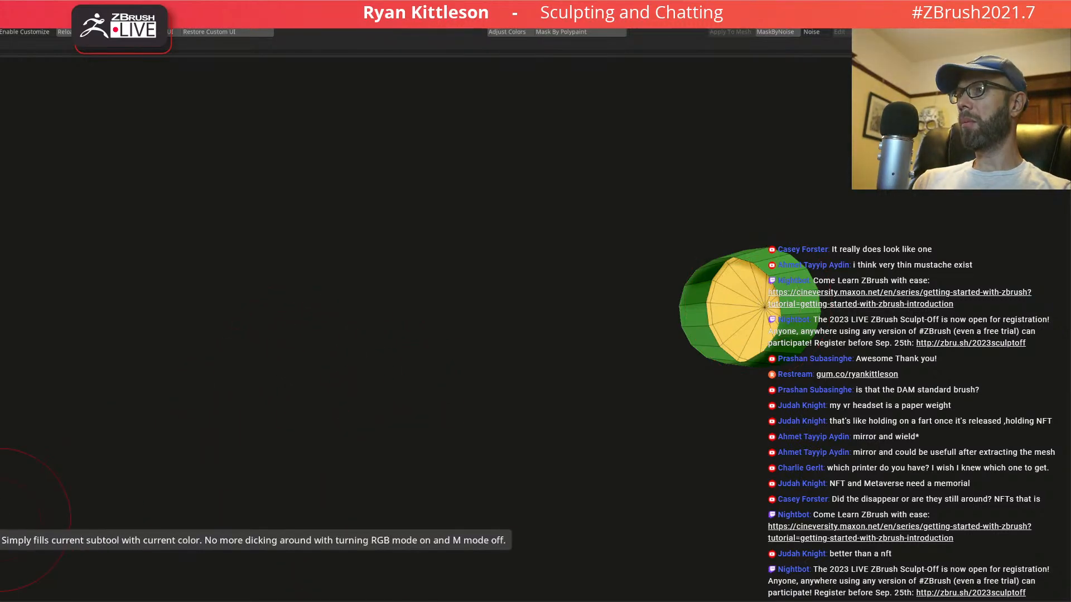
click(1, 526)
ctrl+shift+click(337, 371)
key(shift+f)
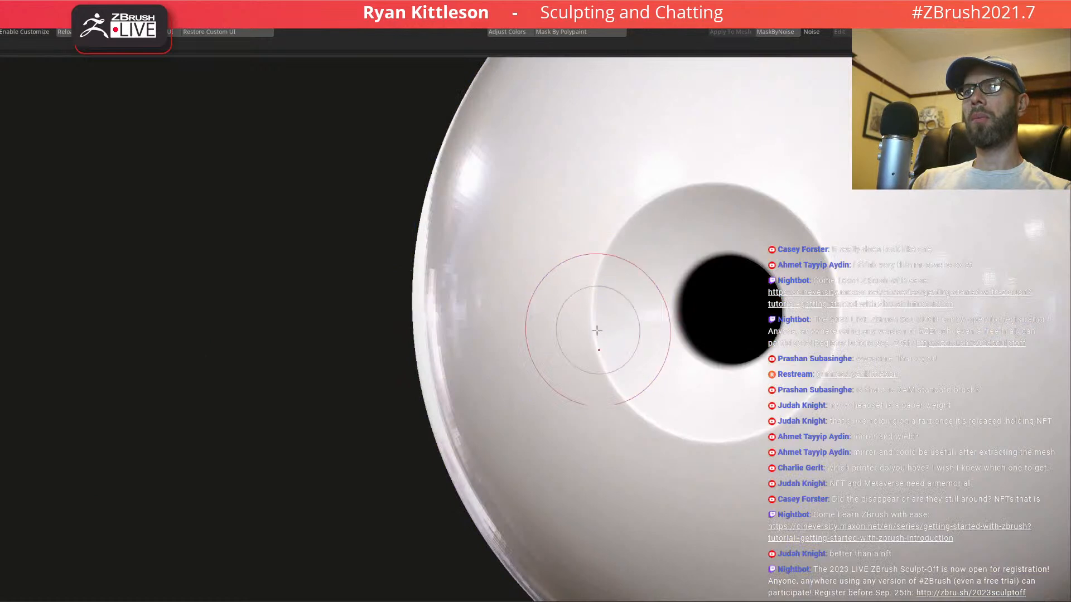
- Isolate the iris ring, fill it with a teal-blue colour, and show the finished eyes within the whole head
ctrl+shift+click(634, 333)
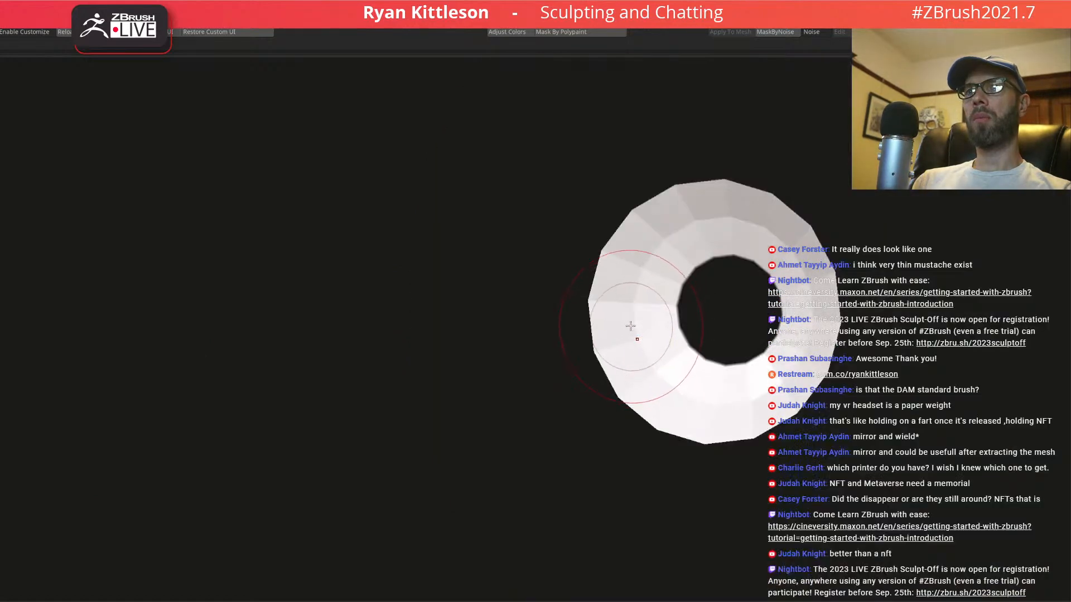
key(shift+f)
right_drag(632, 317, 634, 319)
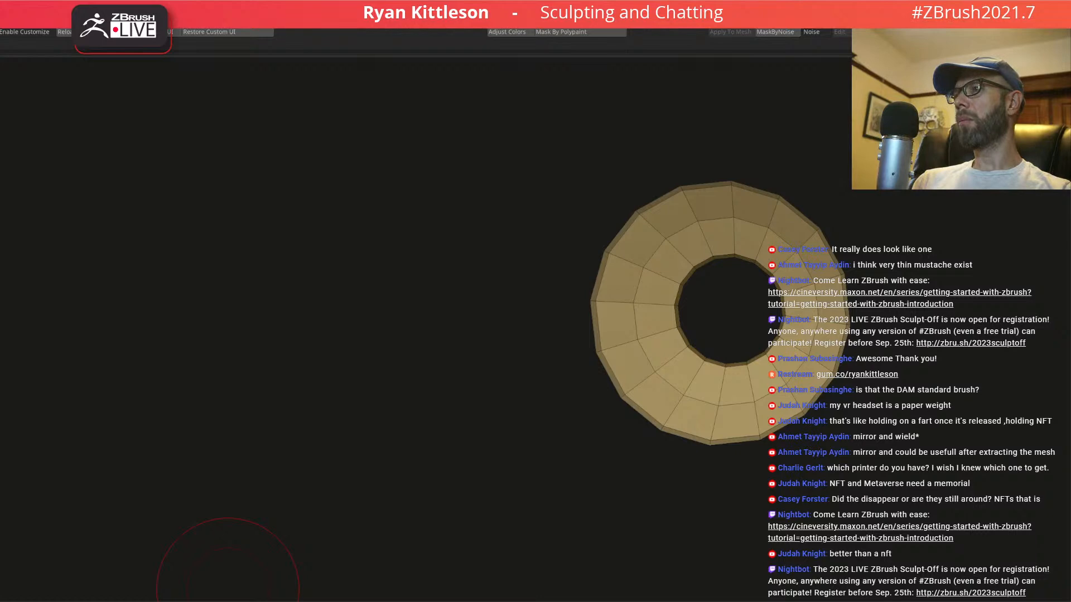
ctrl+shift+click(411, 363)
key(shift+f)
ctrl+right_drag(733, 339, 535, 268)
key(alt+s)
ctrl+right_drag(870, 446, 606, 289)
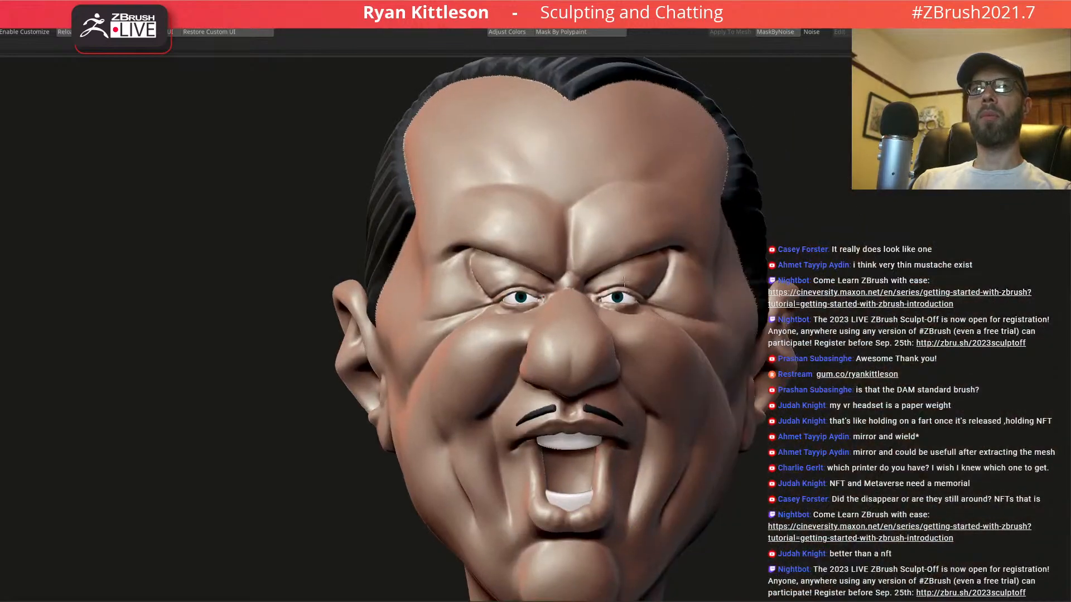
right_drag(674, 316, 538, 251)
right_drag(539, 368, 558, 345)
key(shift+f)
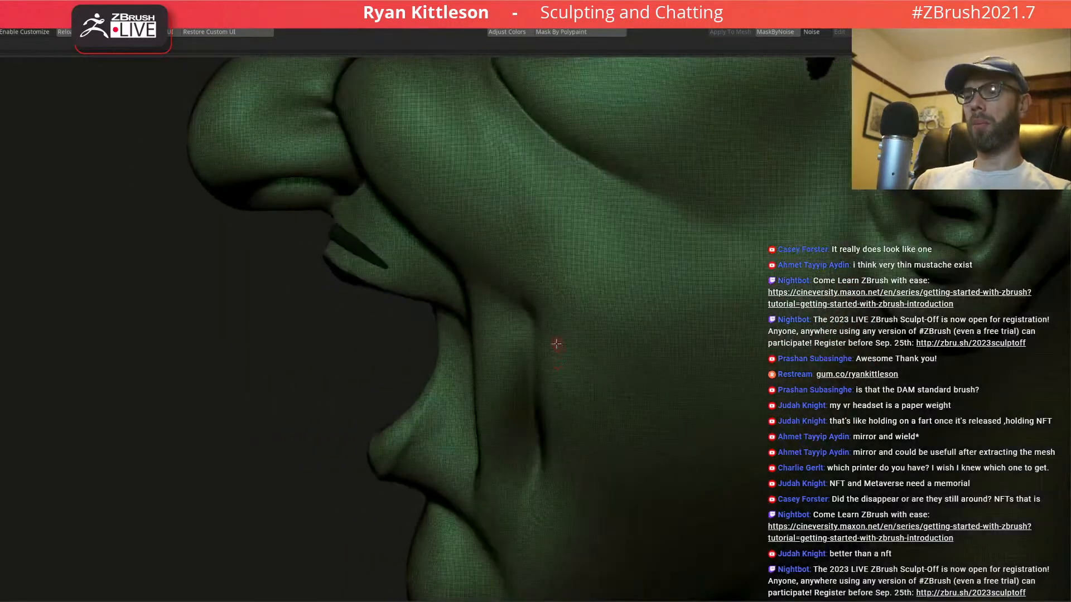
mouse_move(330, 267)
ctrl+mouse_down()
mouse_move(495, 342)
mouse_move(84, 456)
mouse_move(429, 263)
ctrl+mouse_up()
mouse_move(480, 354)
right_down()
mouse_move(493, 352)
mouse_move(454, 363)
mouse_move(399, 323)
right_up()
mouse_move(244, 255)
ctrl+mouse_down()
mouse_move(380, 241)
mouse_move(419, 454)
mouse_move(238, 502)
ctrl+mouse_up()
right_drag(372, 355, 412, 339)
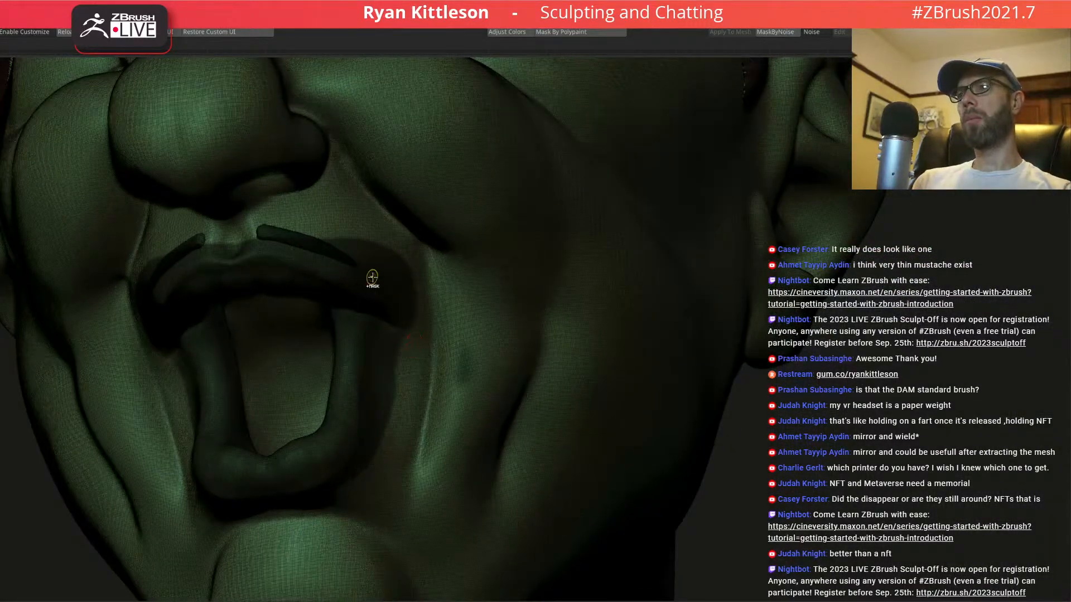
key(ctrl+z)
right_drag(327, 346, 328, 353)
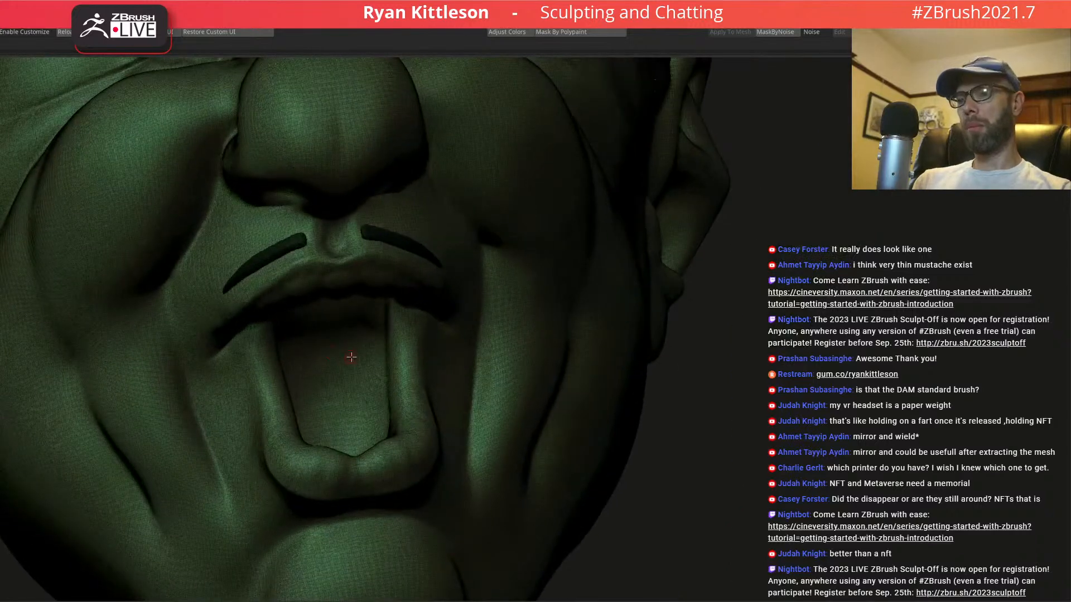
- Paint the deep interior of the mouth cavity black and make the face mesh ready for more painting
key(space)
mouse_move(352, 360)
mouse_down()
mouse_move(365, 361)
mouse_move(340, 357)
mouse_move(358, 321)
mouse_up()
key(shift+f)
right_drag(347, 344, 384, 367)
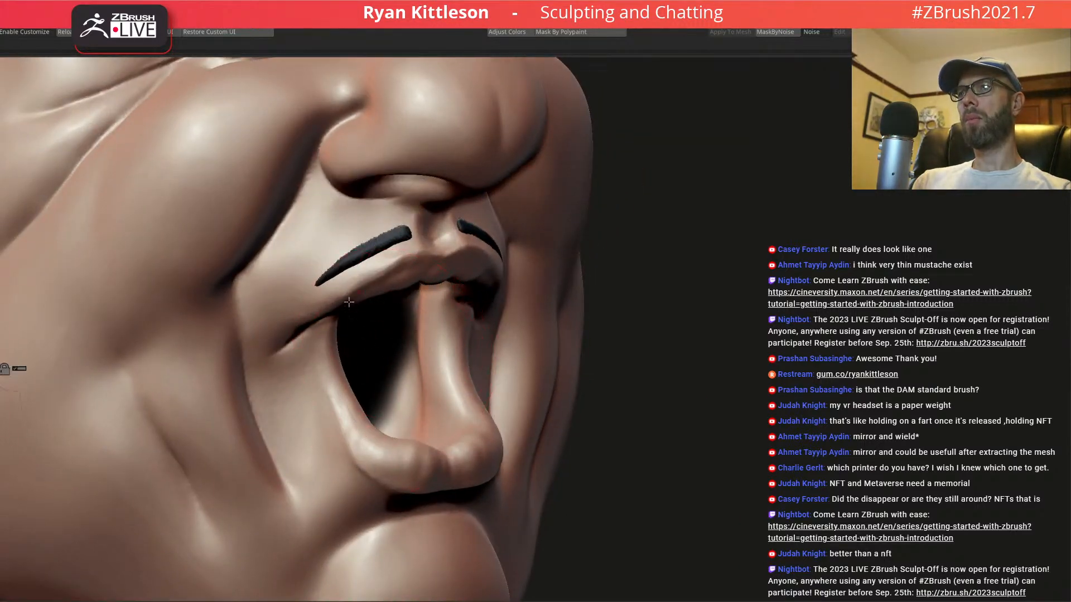
key(f)
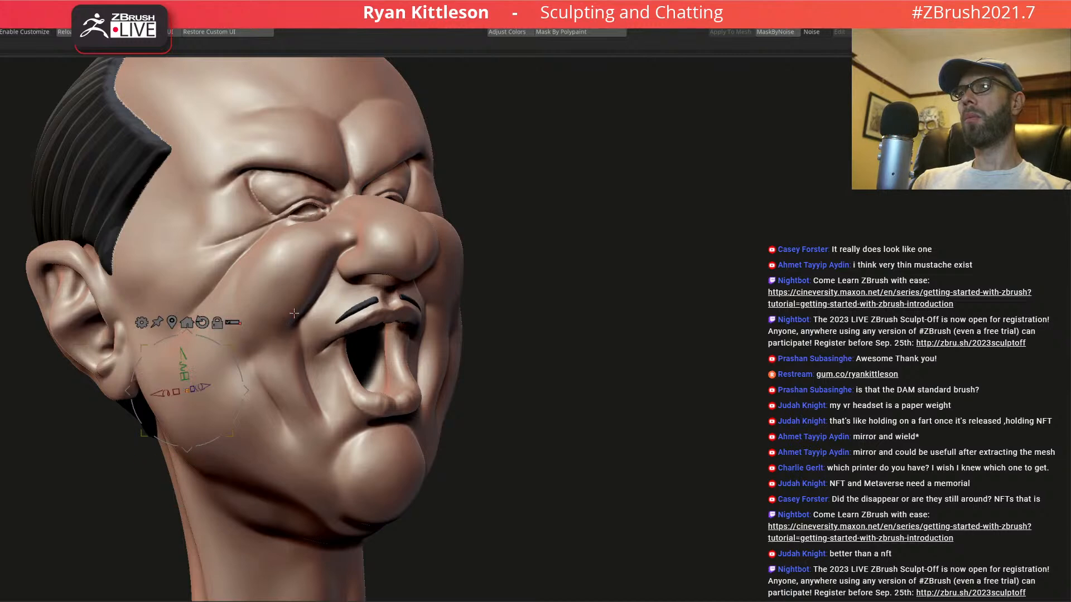
alt+click(347, 309)
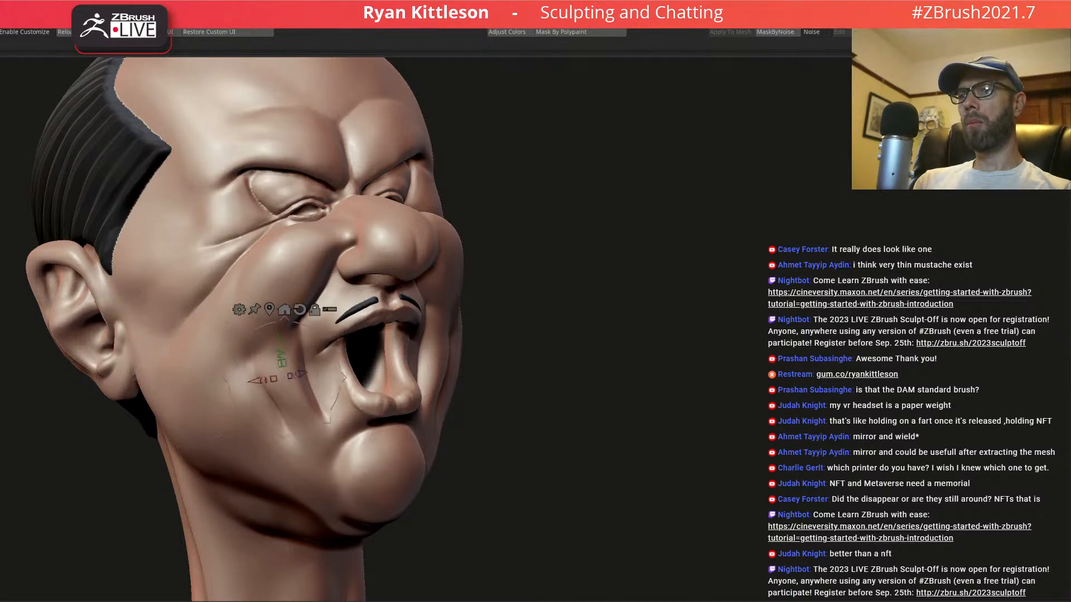
mouse_move(411, 361)
ctrl+right_down()
mouse_move(352, 363)
mouse_move(332, 379)
mouse_move(327, 410)
ctrl+right_up()
key(q)
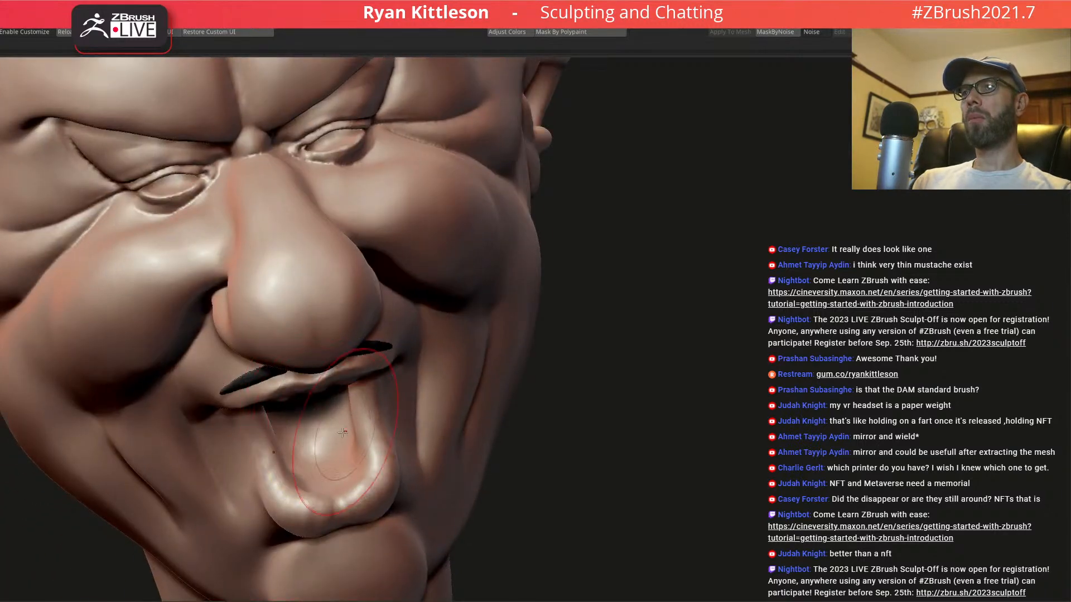
- Paint the remaining inner surfaces of the mouth black behind the lips, and show the whole head from the front
drag(325, 433, 327, 461)
mouse_move(327, 461)
right_down()
mouse_move(322, 410)
mouse_move(347, 391)
right_up()
drag(351, 415, 345, 353)
right_drag(356, 372, 353, 323)
drag(354, 323, 349, 312)
right_drag(349, 313, 341, 257)
mouse_move(342, 257)
mouse_down()
mouse_move(316, 230)
mouse_move(341, 238)
mouse_up()
shift+right_drag(346, 291, 429, 270)
key(f)
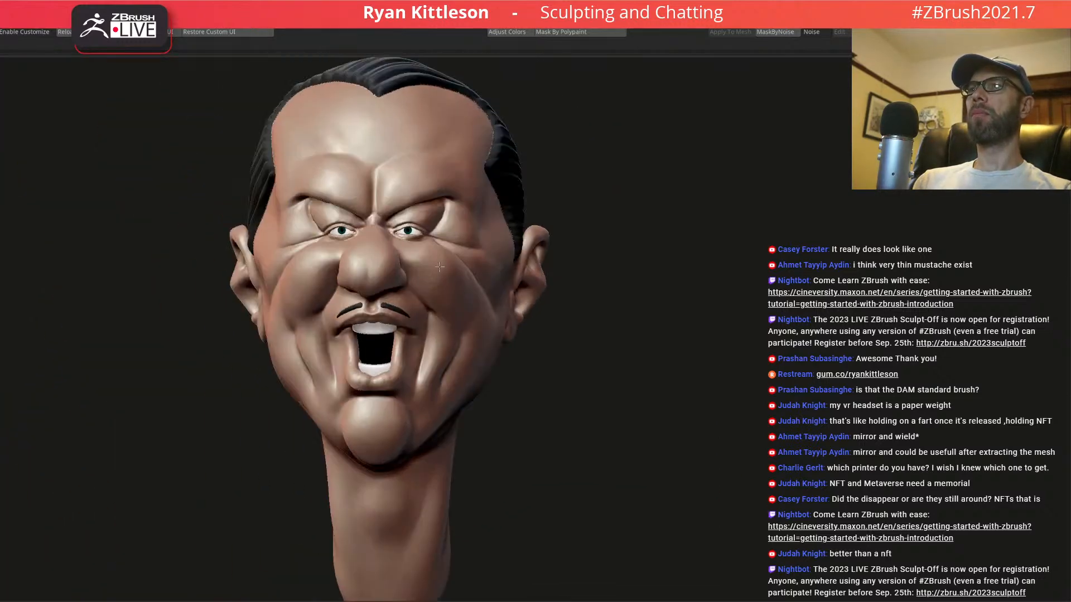
- Examine the whole coloured head from the front at several distances and angles
alt+right_drag(487, 362, 567, 294)
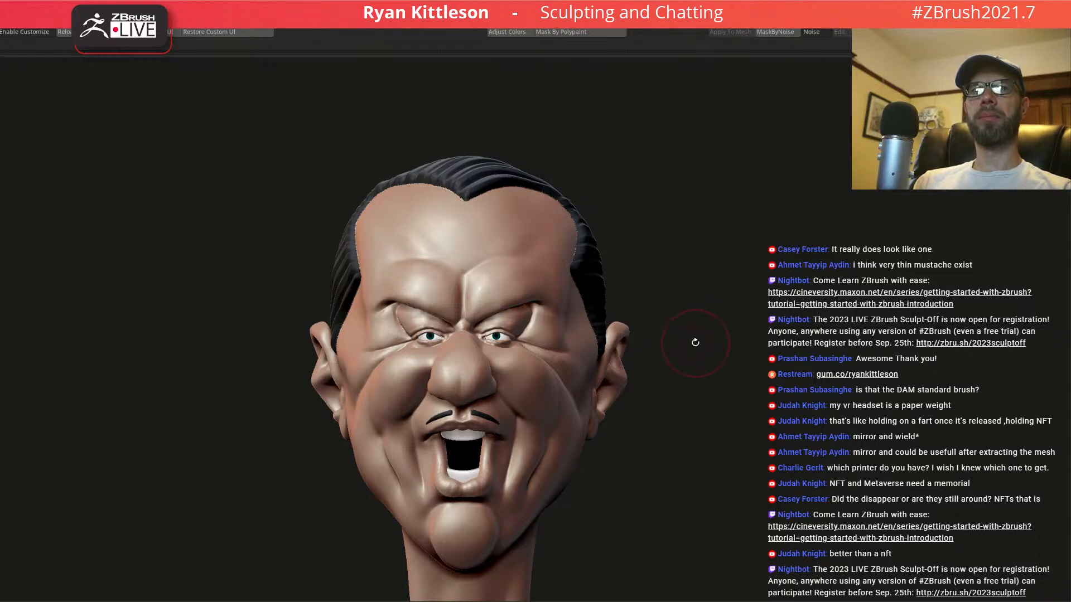
mouse_move(681, 332)
mouse_down()
mouse_move(605, 329)
mouse_move(631, 316)
mouse_move(675, 327)
mouse_move(614, 335)
mouse_move(653, 335)
mouse_move(576, 380)
mouse_up()
ctrl+right_drag(576, 381, 546, 350)
mouse_move(592, 342)
mouse_down()
mouse_move(504, 349)
mouse_move(538, 369)
mouse_move(519, 355)
mouse_move(544, 364)
mouse_move(547, 339)
mouse_up()
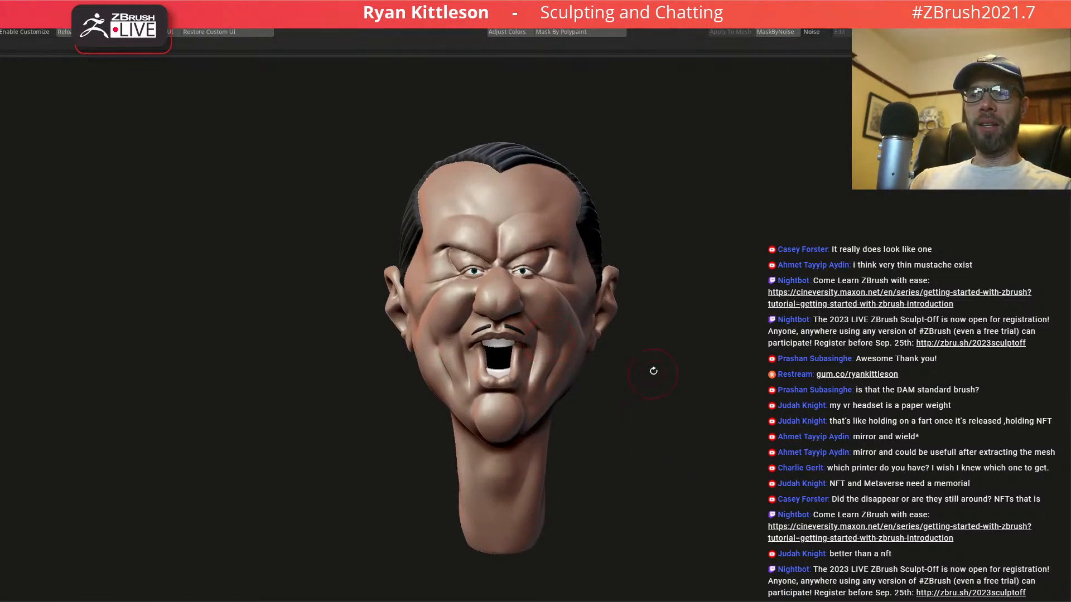
mouse_move(566, 337)
ctrl+right_down()
mouse_move(584, 367)
mouse_move(589, 321)
mouse_move(547, 324)
mouse_move(541, 303)
mouse_move(603, 329)
mouse_move(557, 329)
mouse_move(573, 330)
mouse_move(608, 309)
ctrl+right_up()
ctrl+right_drag(618, 351, 528, 277)
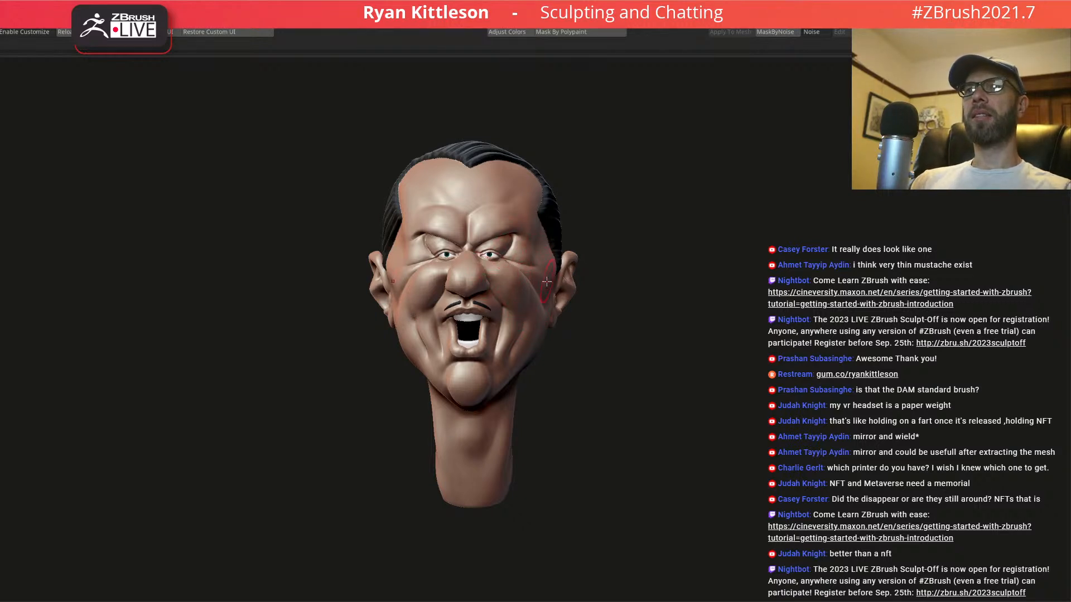
mouse_move(509, 275)
right_down()
mouse_move(435, 277)
mouse_move(523, 278)
mouse_move(483, 282)
mouse_move(524, 282)
mouse_move(496, 284)
mouse_move(618, 346)
mouse_move(489, 292)
mouse_move(523, 327)
mouse_move(493, 285)
mouse_move(513, 288)
mouse_move(506, 275)
mouse_move(530, 291)
right_up()
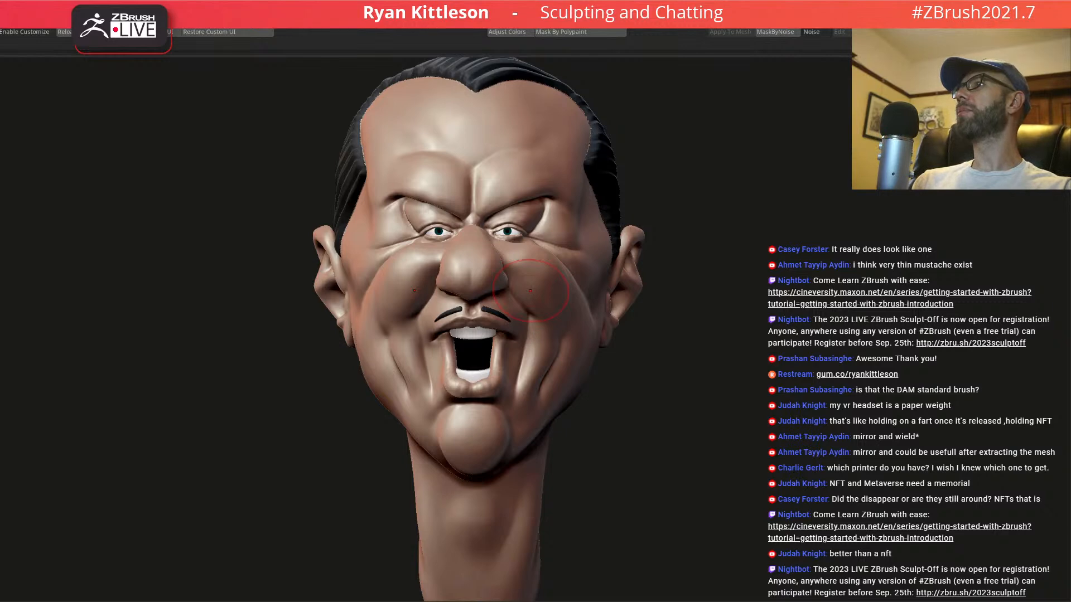
- Add a pink sphere inside the mouth next to the lower teeth, and flatten and lengthen it into a tongue base
key(alt+s)
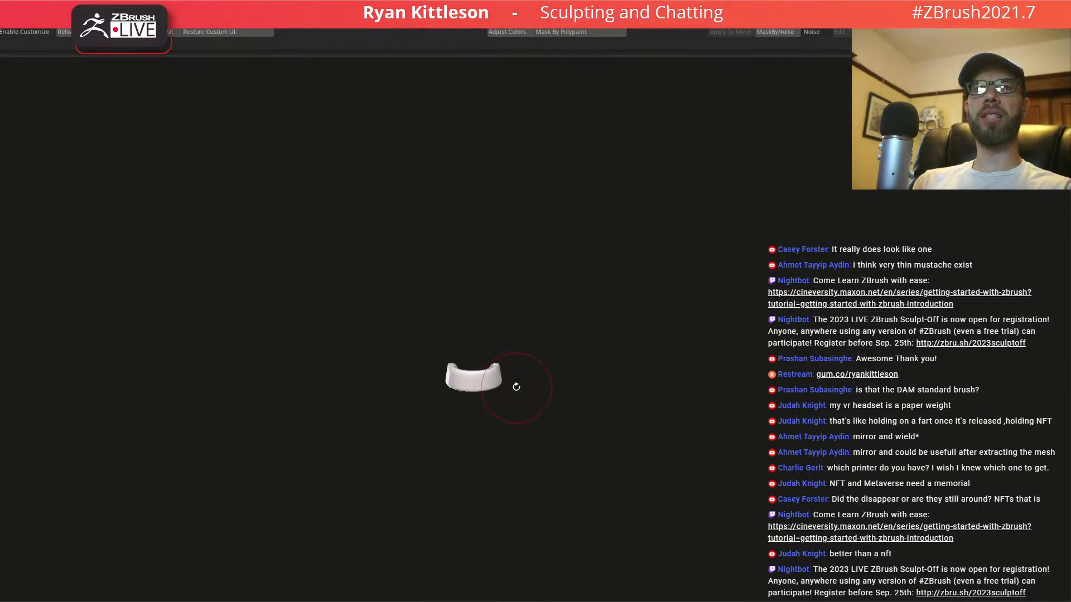
key(alt+s)
mouse_move(513, 385)
right_down()
mouse_move(463, 383)
mouse_move(519, 374)
mouse_move(508, 374)
mouse_move(516, 365)
right_up()
key(alt+s)
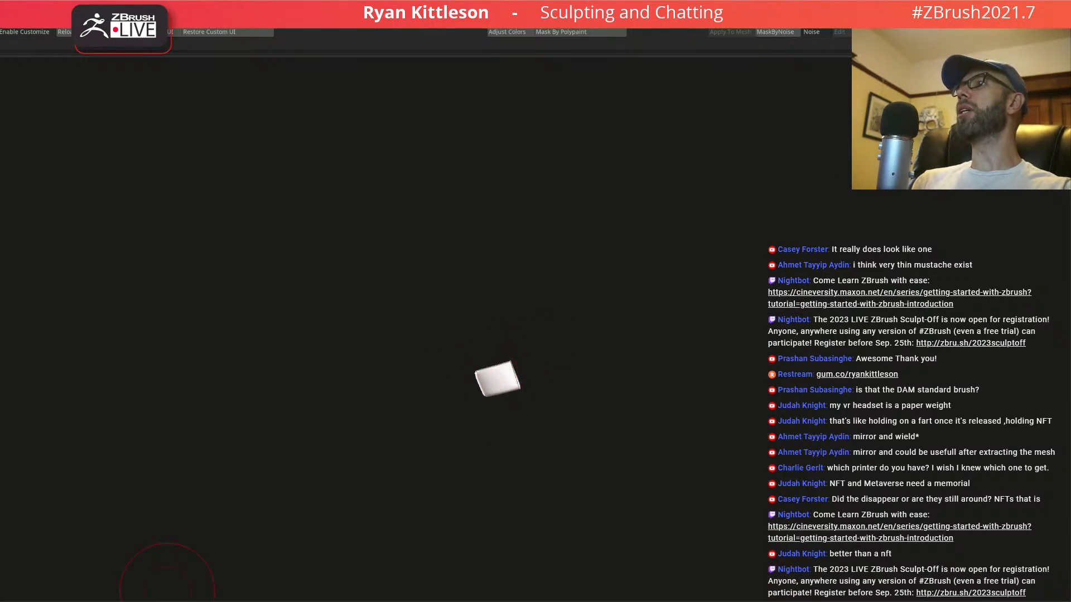
key(alt+s)
key(w)
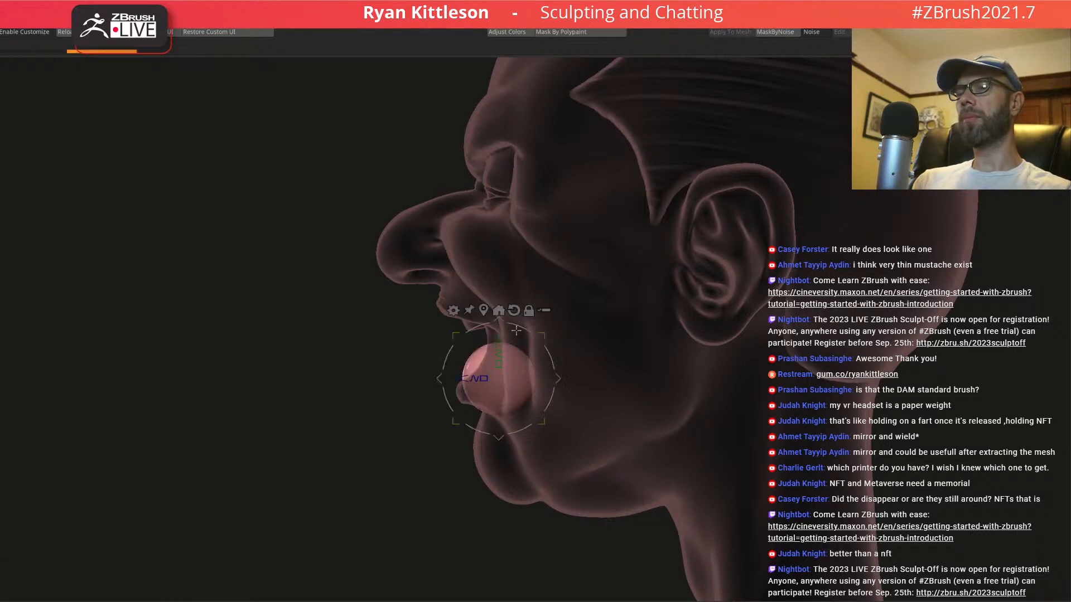
drag(485, 379, 502, 395)
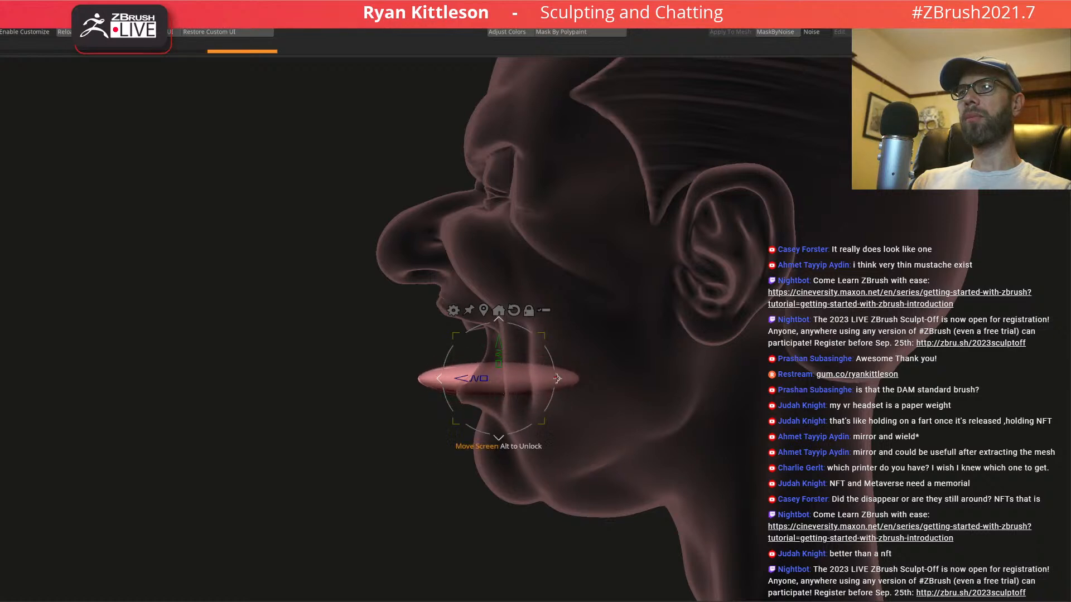
- Bend the flattened sphere into an arched tongue with a rounded front end and a thin back end
key(q)
key(space)
drag(540, 382, 546, 381)
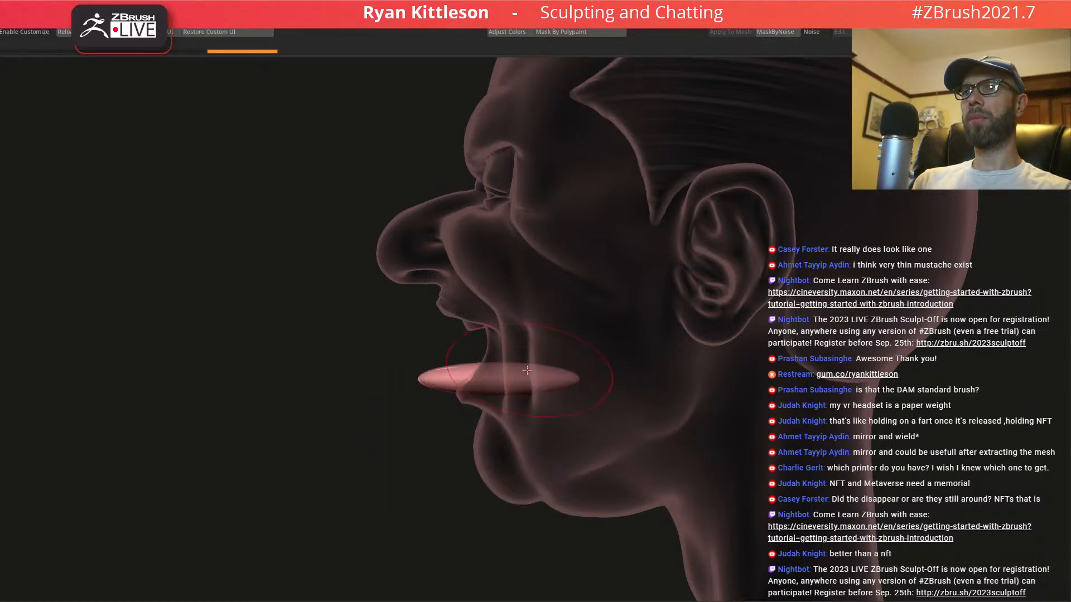
mouse_move(489, 374)
right_down()
mouse_move(509, 379)
mouse_move(490, 373)
mouse_move(495, 366)
right_up()
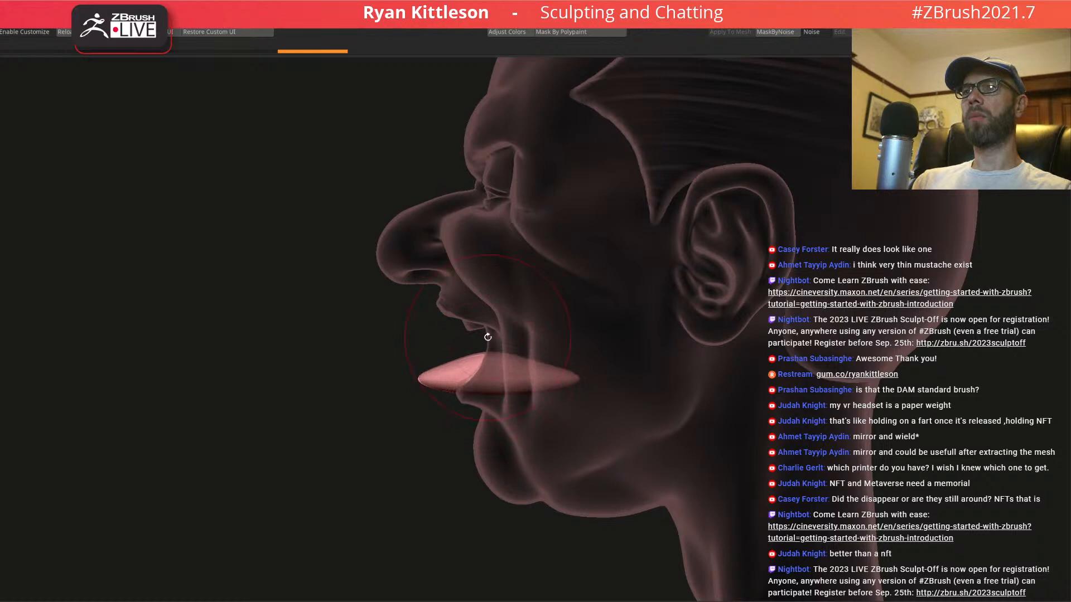
key(space)
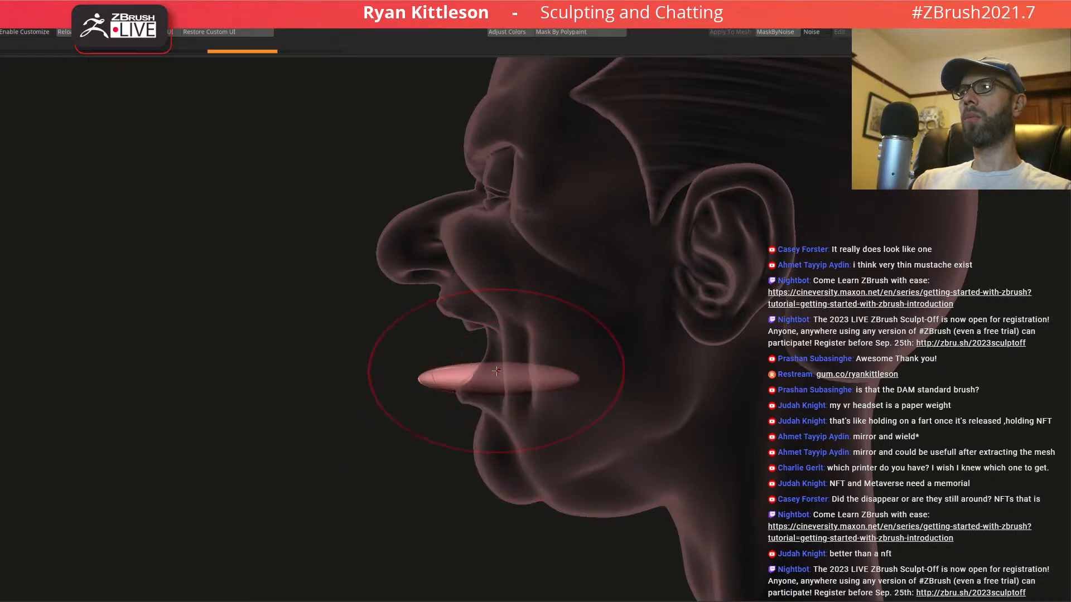
drag(498, 381, 488, 351)
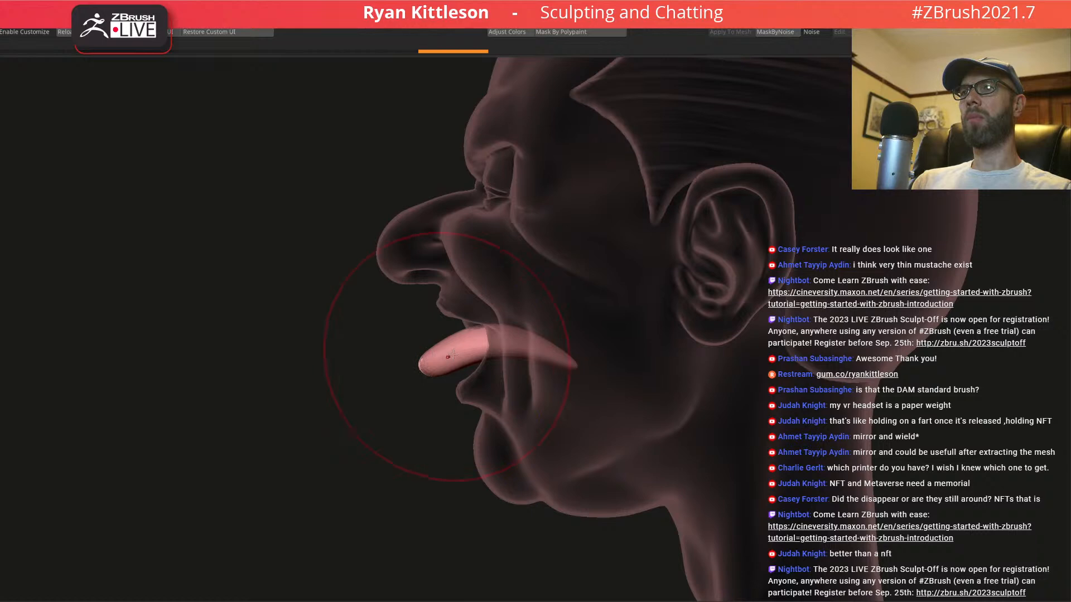
- Move the tongue back into the mouth and widen it by a factor of about 1.1
key(w)
drag(561, 380, 625, 385)
mouse_move(519, 382)
right_down()
mouse_move(580, 371)
mouse_move(551, 372)
mouse_move(552, 384)
mouse_move(589, 380)
mouse_move(526, 373)
mouse_move(539, 384)
right_up()
key(shift+t)
key(alt+s)
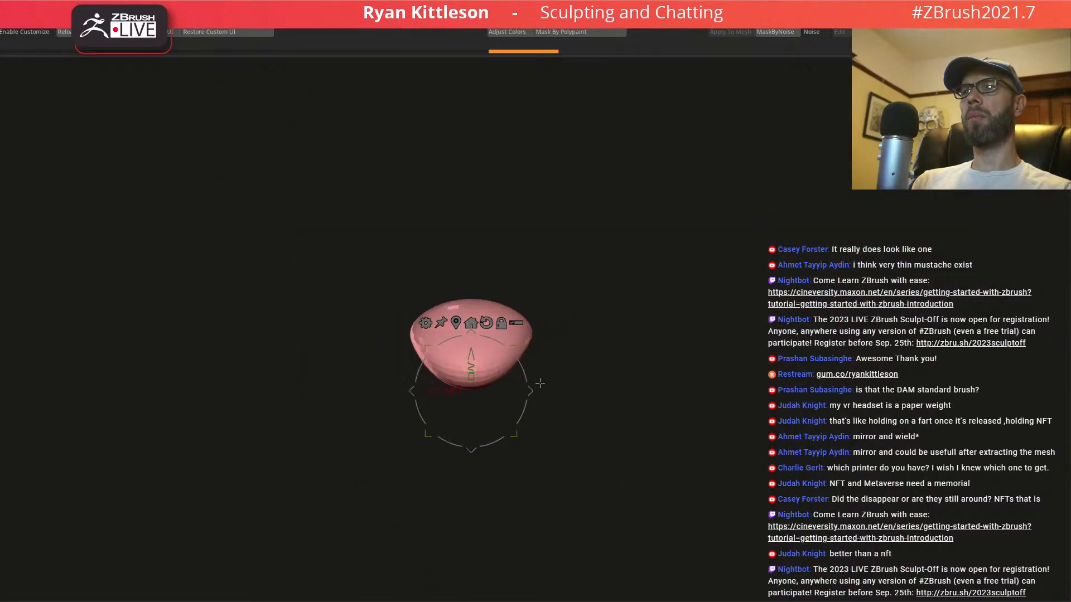
key(alt+s)
key(shift+t)
drag(457, 391, 446, 390)
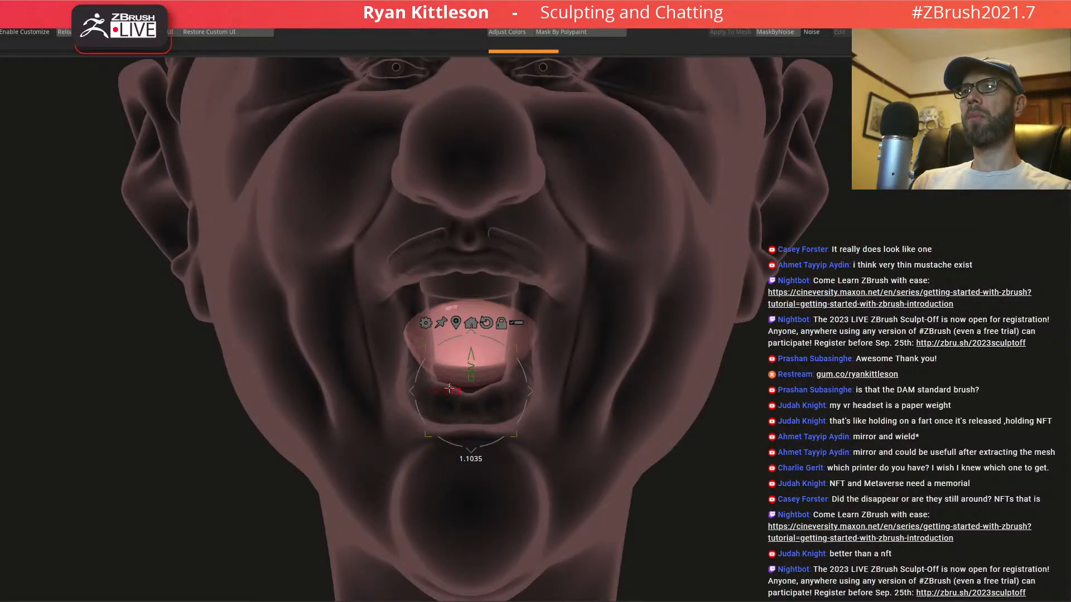
- Isolate the tongue and subdivide its mesh twice
mouse_move(499, 366)
right_down()
mouse_move(619, 334)
mouse_move(525, 339)
mouse_move(499, 307)
right_up()
key(shift+t)
key(alt+s)
key(q)
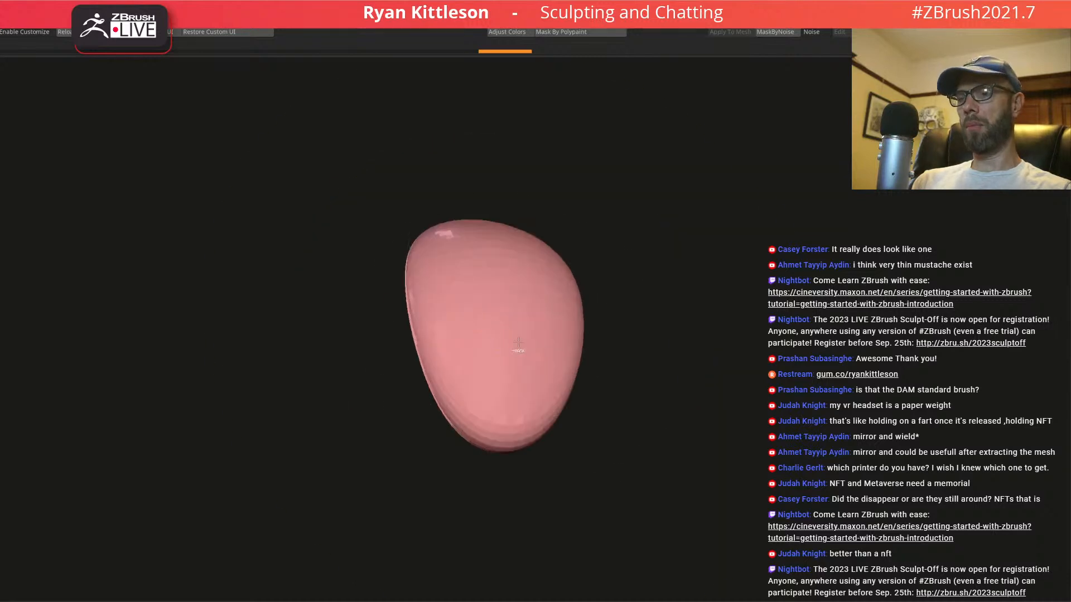
key(ctrl+d)
key(ctrl+d)
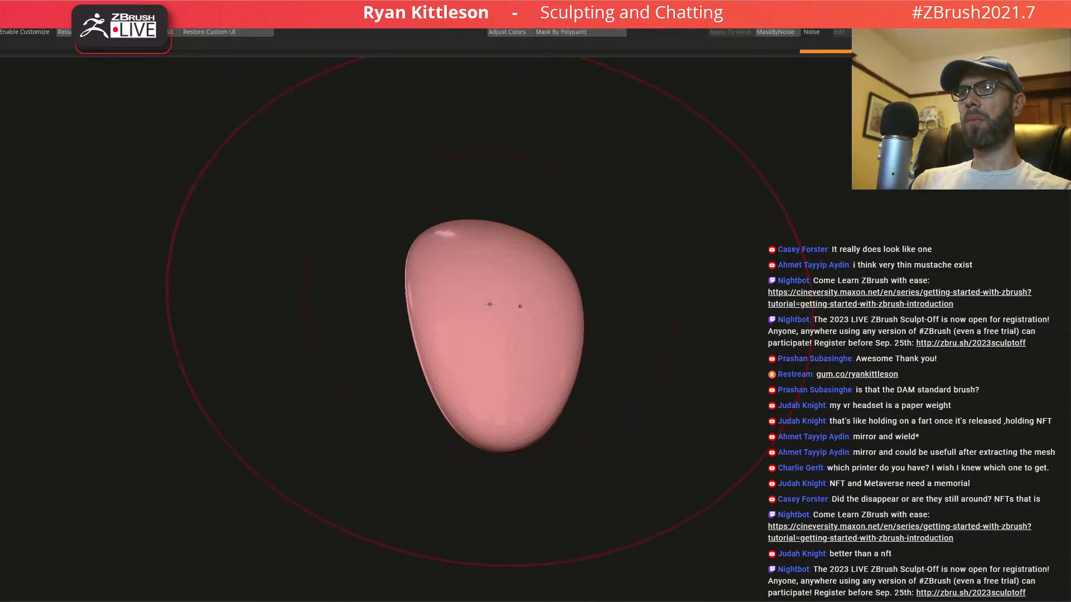
- Sculpt a shallow symmetrical groove along the middle of the tongue's upper surface
right_drag(502, 288, 505, 296)
key(space)
drag(507, 245, 460, 246)
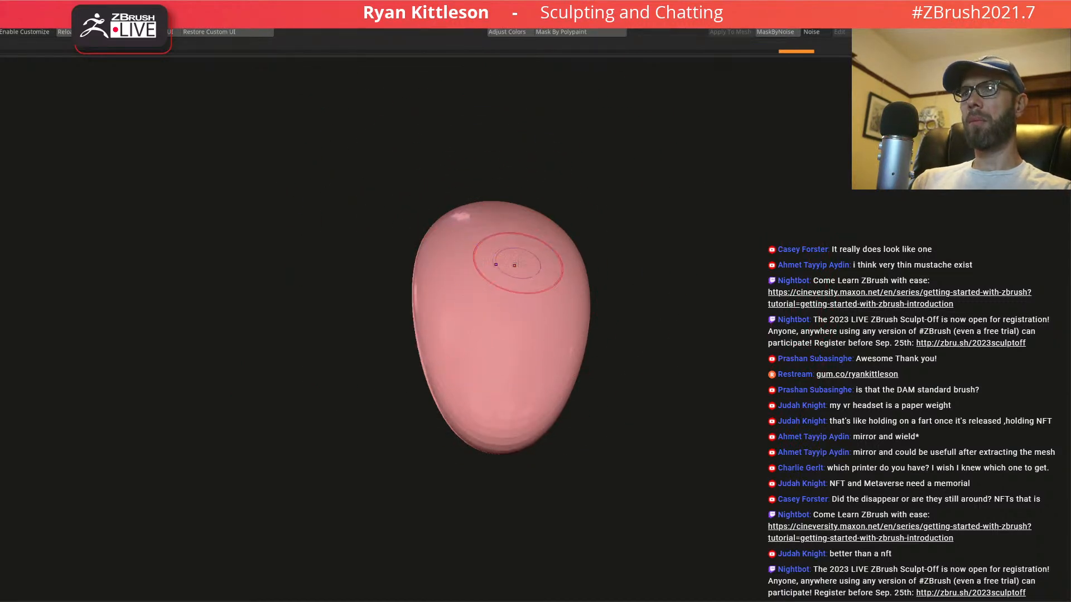
key(shift+f)
key(space)
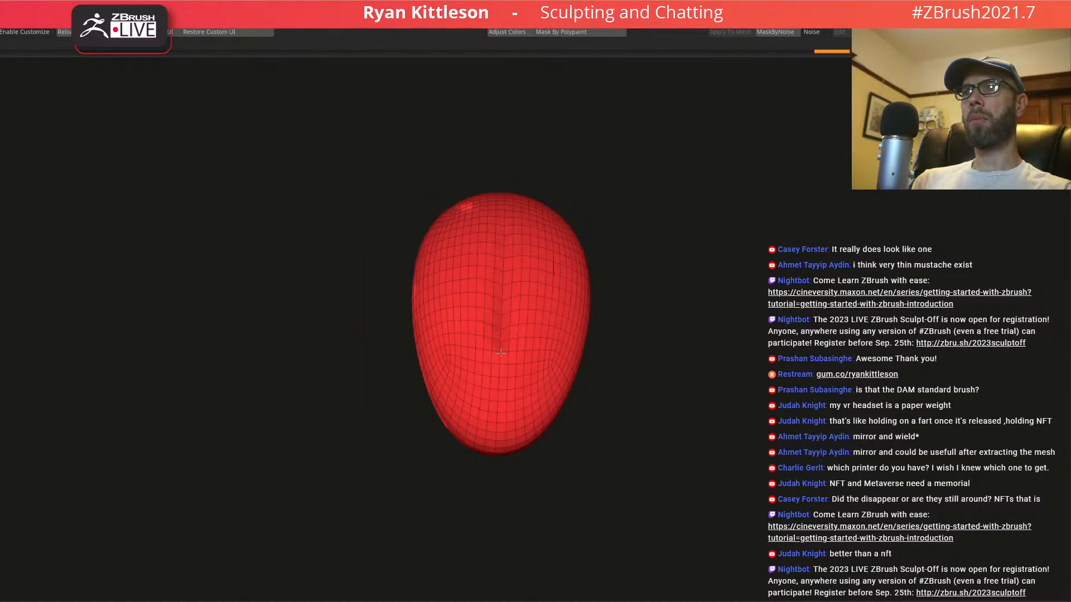
key(shift+f)
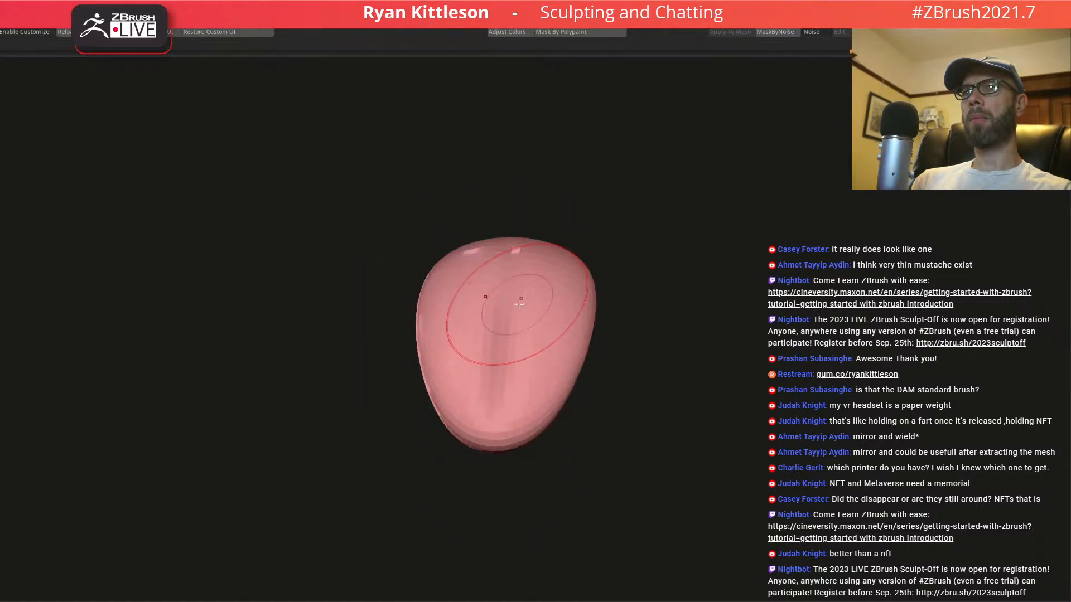
mouse_move(524, 336)
right_down()
mouse_move(524, 405)
mouse_move(514, 386)
mouse_move(536, 397)
mouse_move(526, 391)
mouse_move(542, 360)
right_up()
- Mask the thin back end of the isolated tongue, spread the mask softly along its length, and invert it
key(alt+s)
key(alt+s)
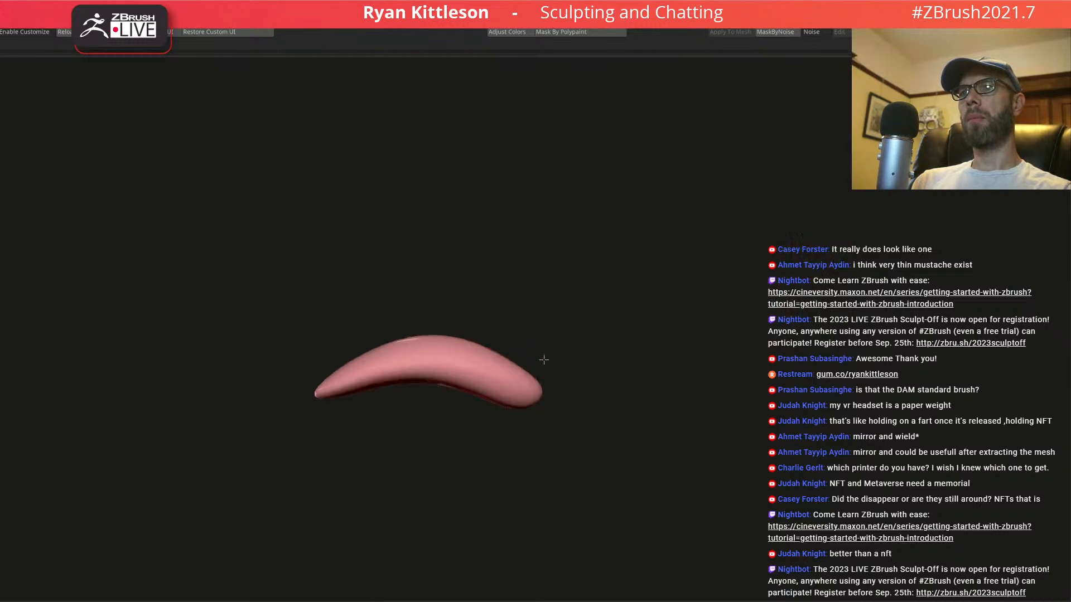
key(w)
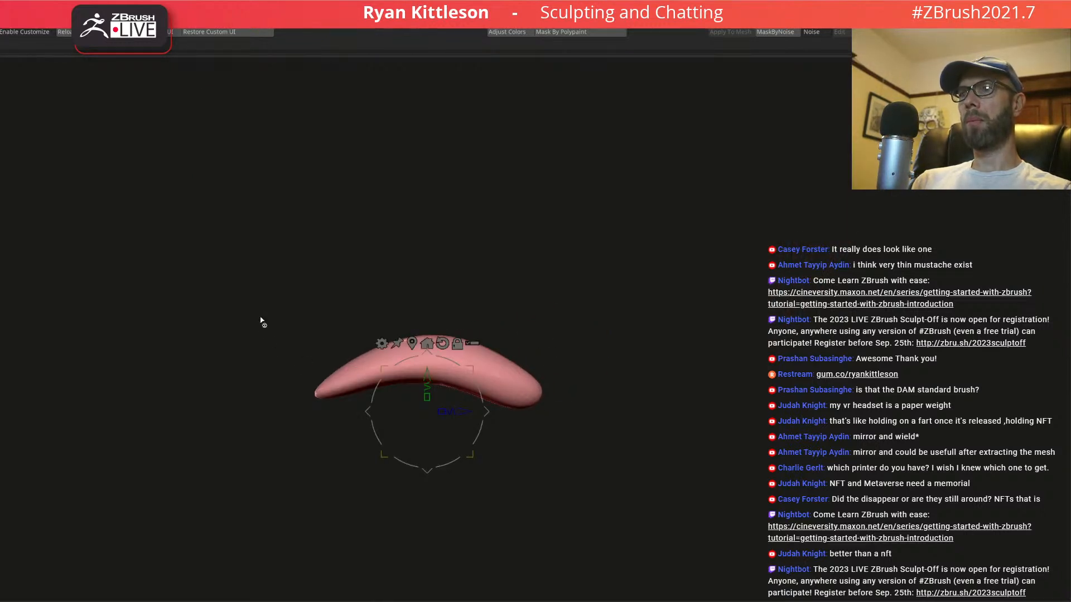
key(q)
mouse_move(259, 311)
ctrl+mouse_down()
mouse_move(349, 457)
mouse_move(279, 316)
ctrl+mouse_up()
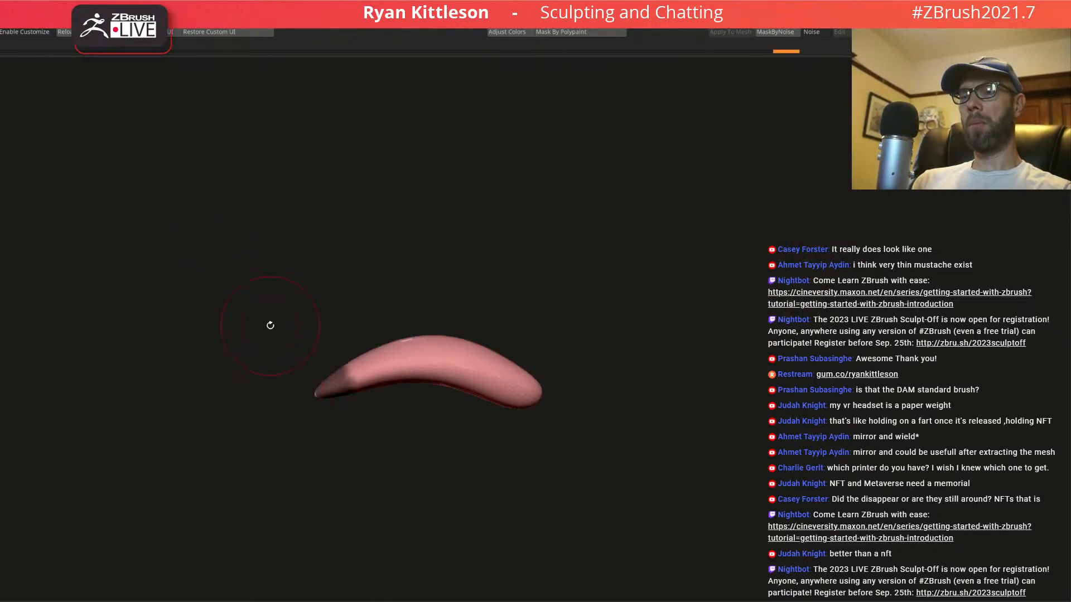
key(ctrl+b)
key(ctrl+b)
key(ctrl+b)
key(ctrl+b)
key(ctrl+b)
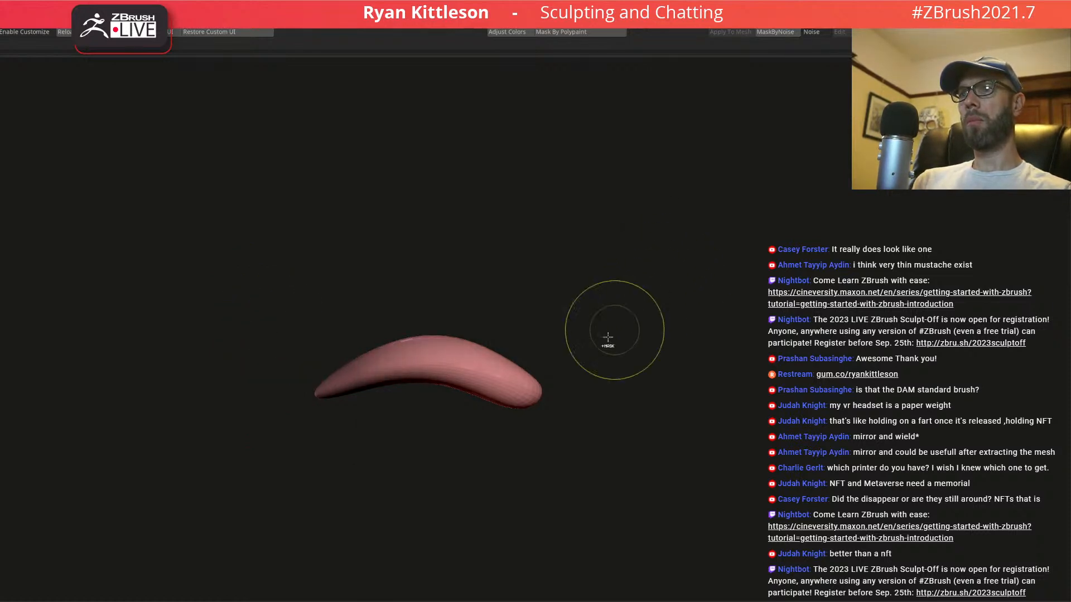
ctrl+click(385, 498)
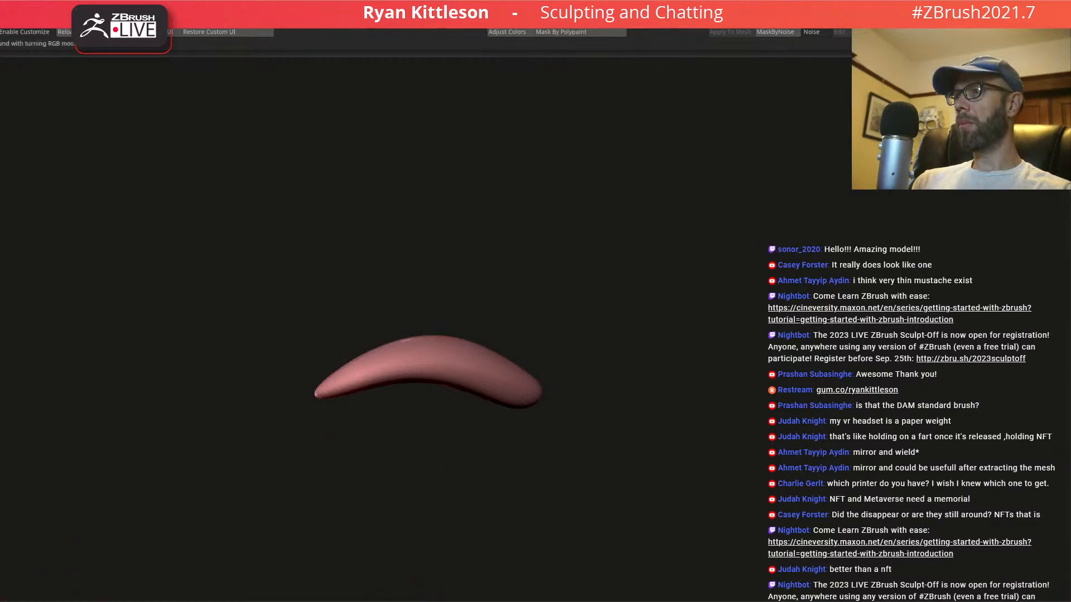
- Clear the tongue's mask and show the whole head with the tongue in its mouth
ctrl+drag(650, 290, 658, 296)
key(alt+s)
right_drag(605, 302, 593, 354)
key(f)
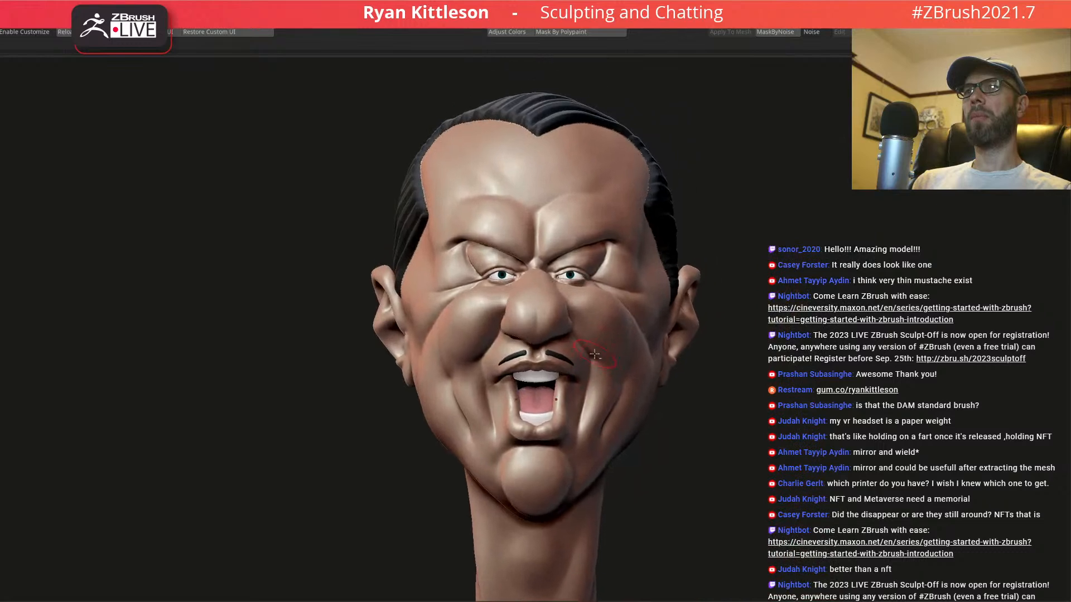
- Isolate the skin area of the head mesh with the hair hidden, and bring the temple into close view
mouse_move(588, 318)
right_down()
mouse_move(631, 323)
mouse_move(618, 322)
right_up()
key(shift+s)
ctrl+shift+click(637, 331)
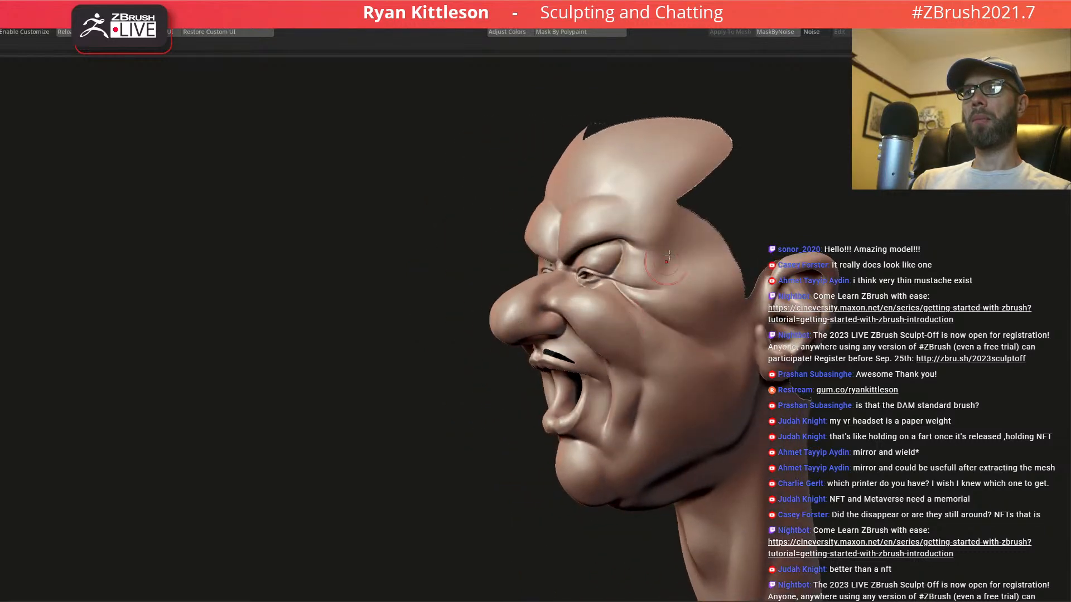
ctrl+right_drag(660, 273, 683, 238)
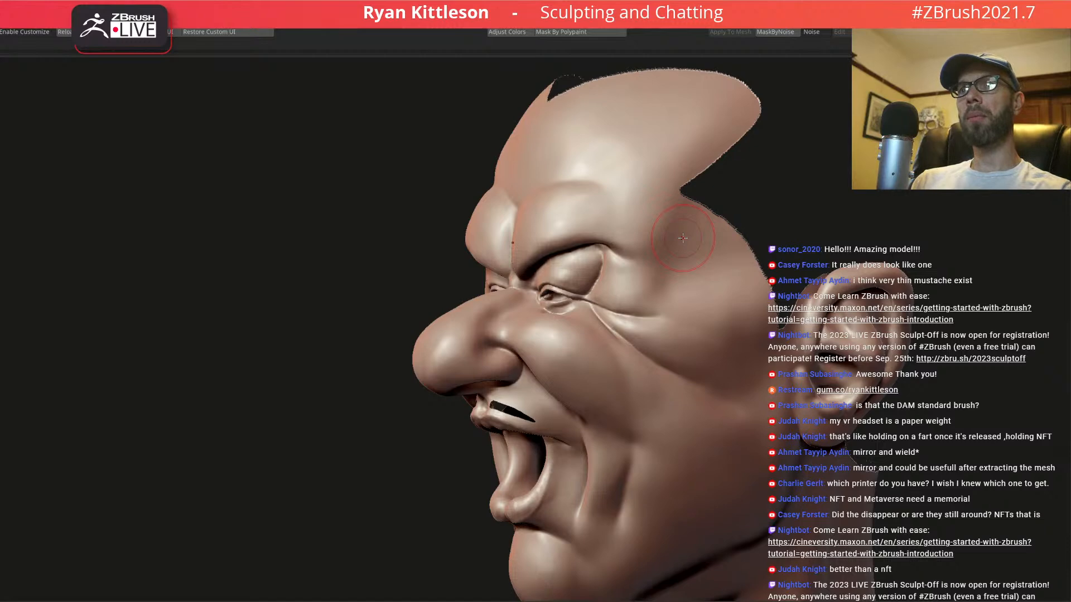
- Choose a pale pink skin colour and fill the head mesh with it
alt+right_drag(341, 428, 336, 334)
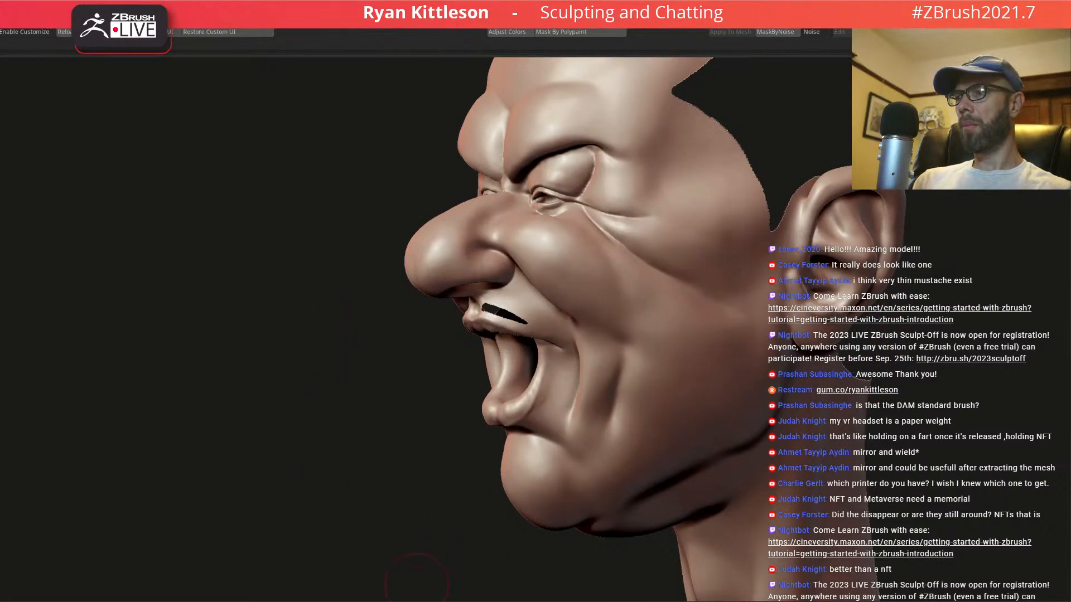
click(416, 600)
drag(365, 356, 353, 353)
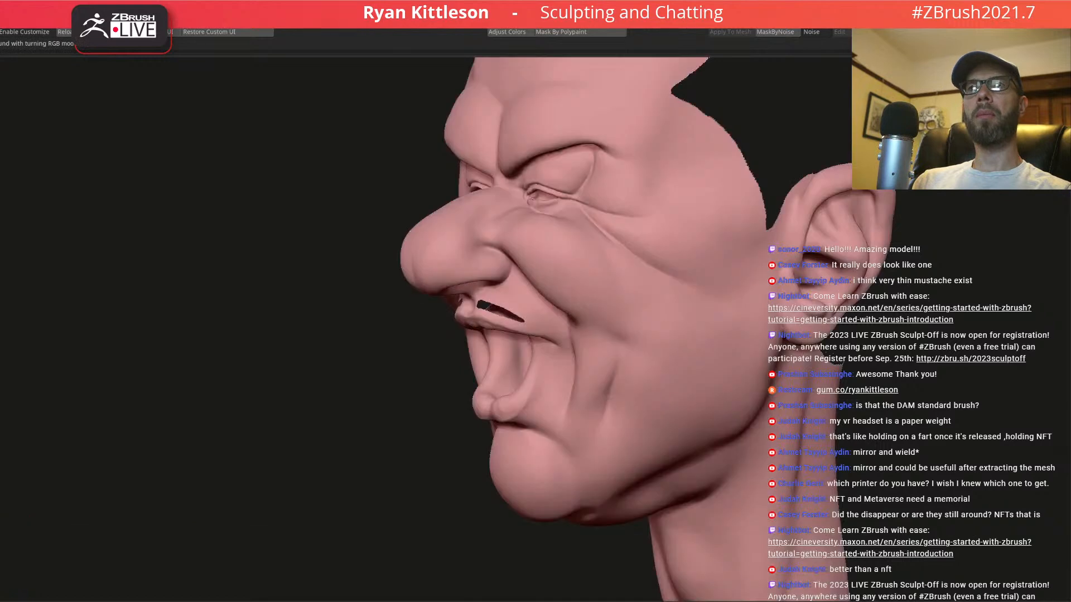
click(43, 551)
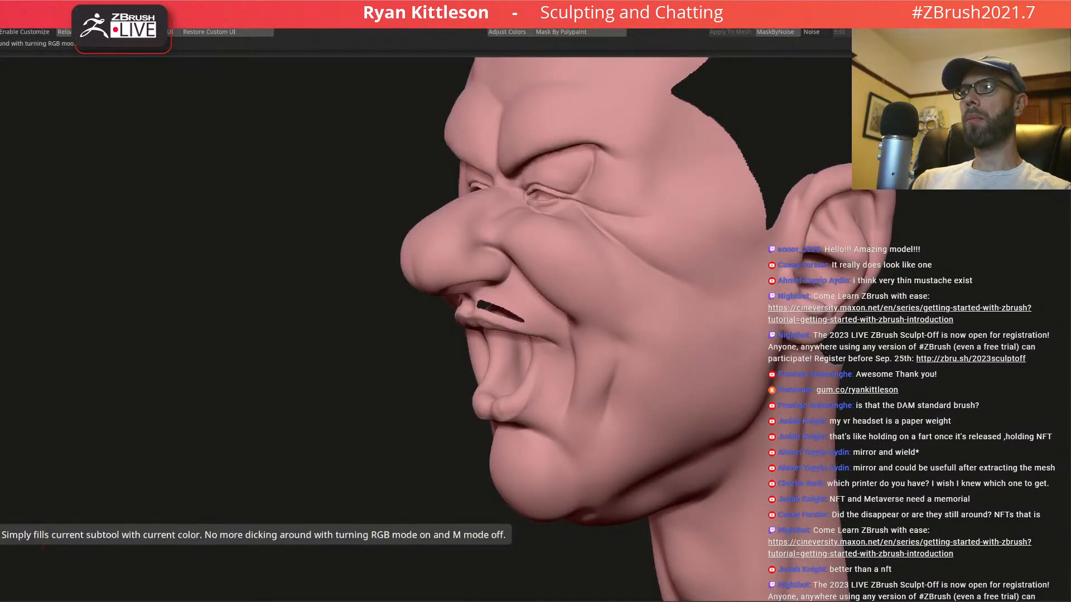
click(43, 551)
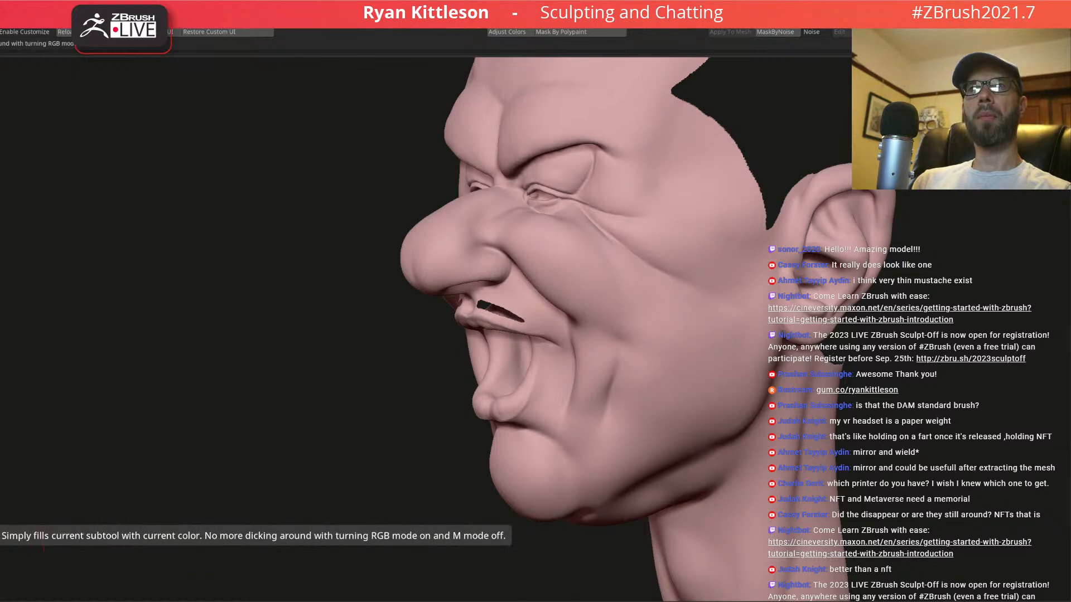
- Show the hair again and examine the hairline around the forehead, toggling the skin and hair areas
ctrl+shift+click(299, 390)
right_drag(547, 285, 558, 467)
ctrl+right_drag(609, 231, 730, 291)
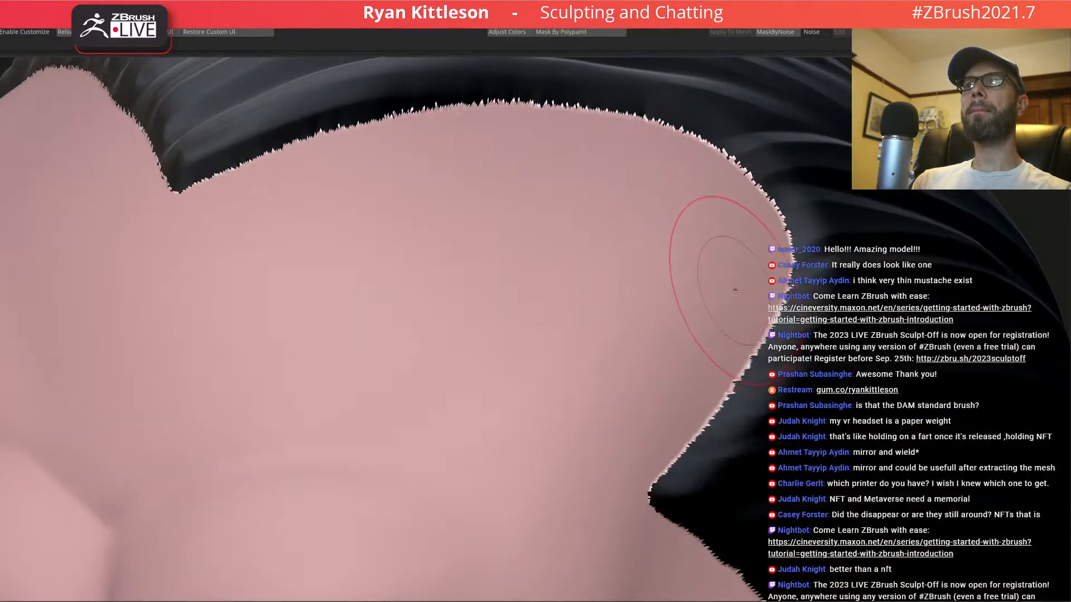
ctrl+shift+click(922, 287)
ctrl+right_drag(923, 287, 877, 277)
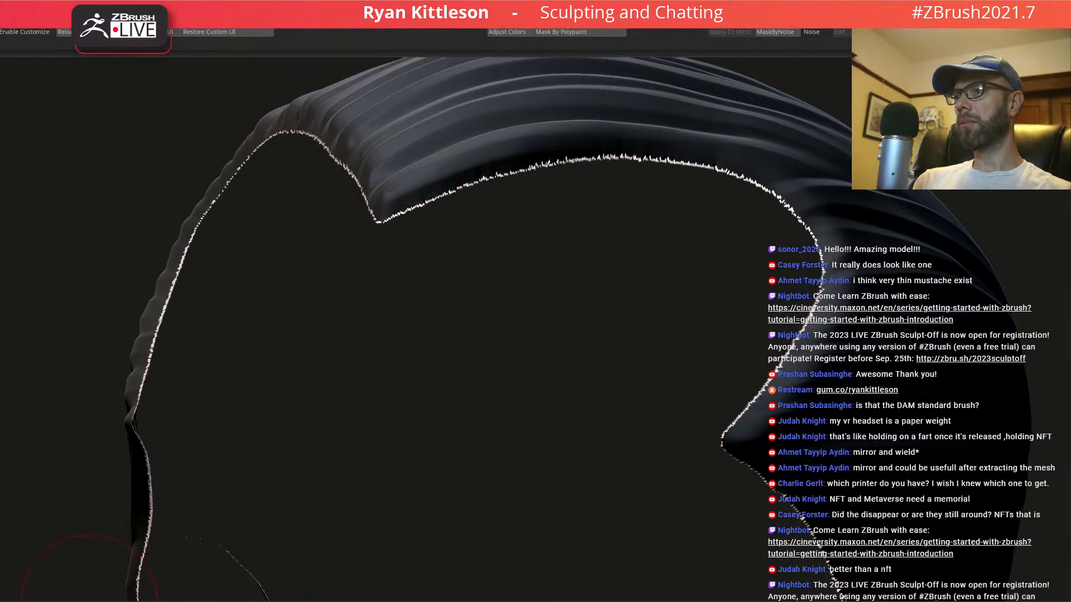
ctrl+shift+click(454, 347)
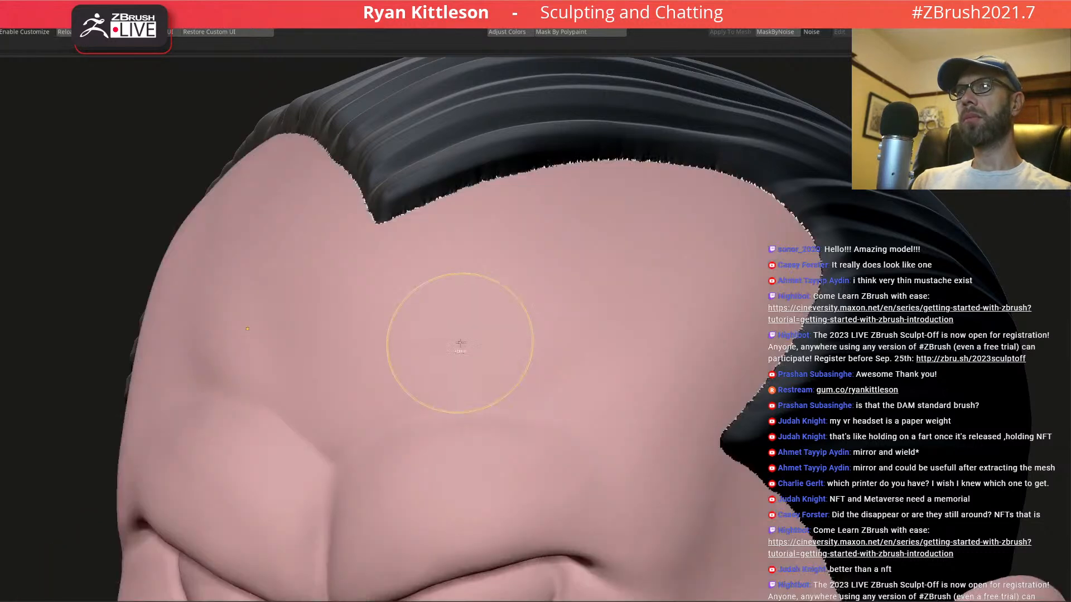
ctrl+right_drag(584, 345, 574, 312)
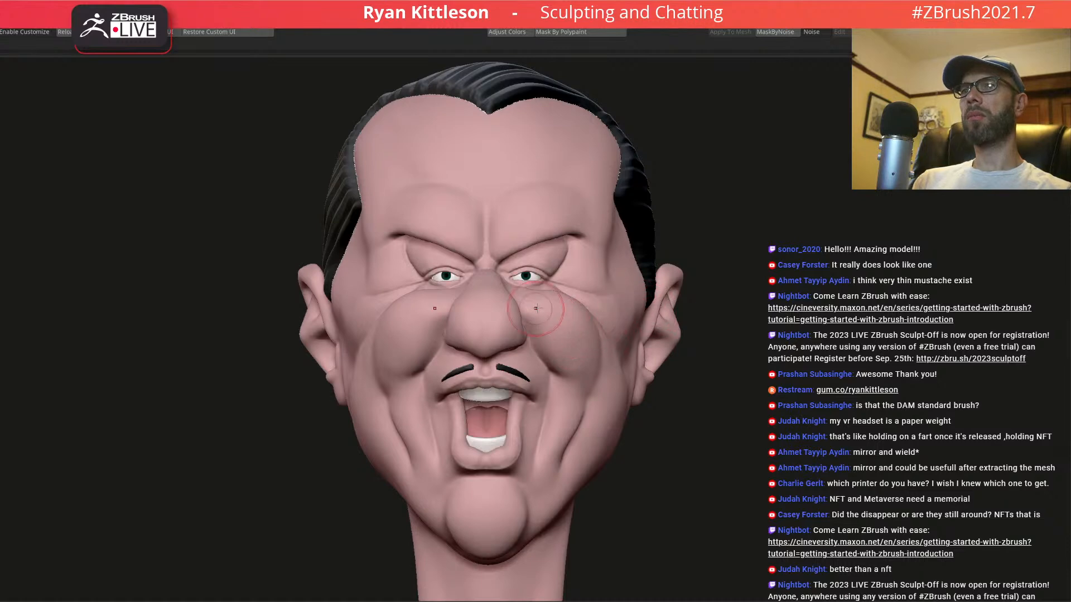
- Isolate the skin area of the head mesh with the hair hidden, and enlarge the paint brush
right_drag(683, 327, 604, 330)
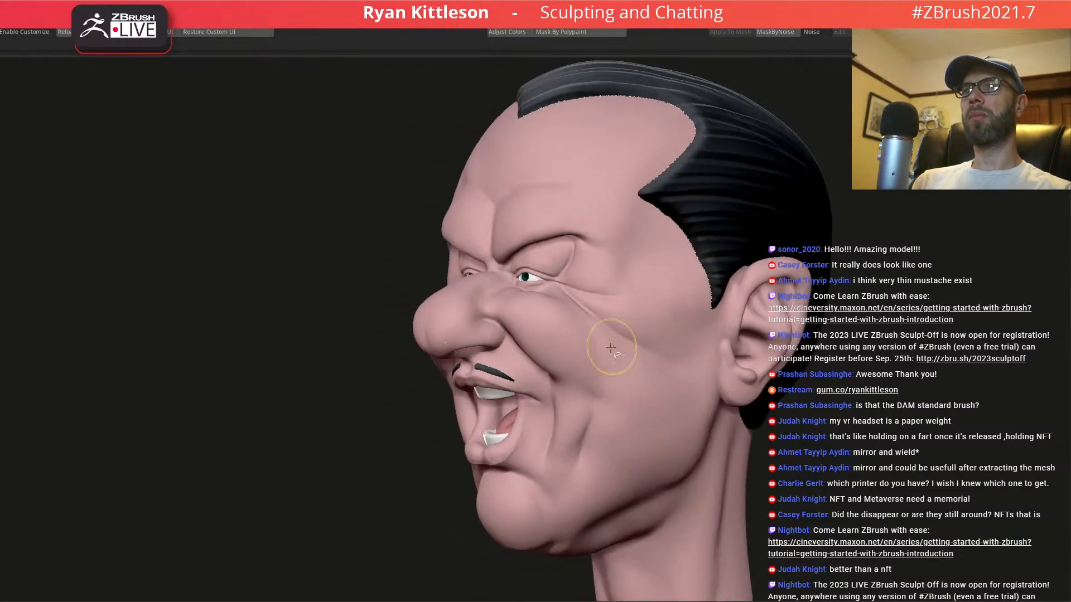
ctrl+shift+click(609, 348)
right_drag(580, 341, 631, 257)
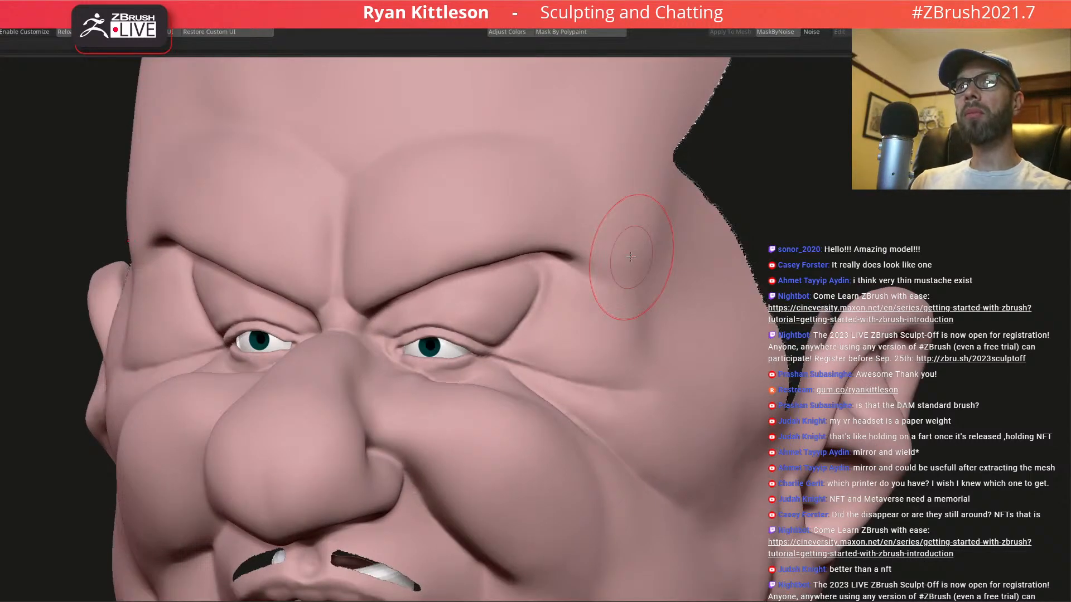
ctrl+right_drag(560, 376, 554, 306)
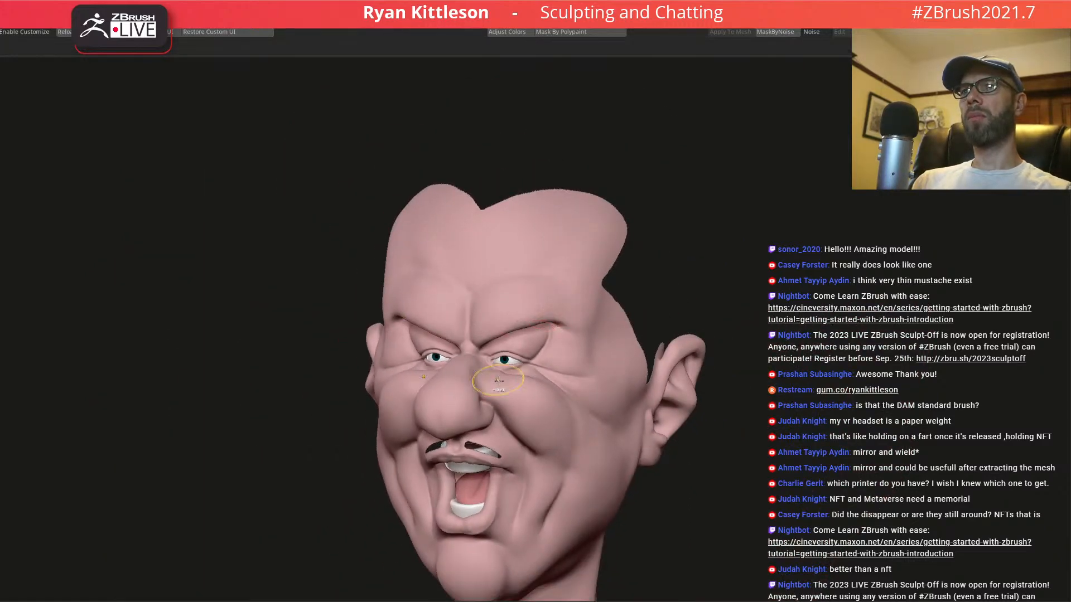
ctrl+right_drag(497, 380, 497, 395)
key(space)
drag(520, 378, 531, 378)
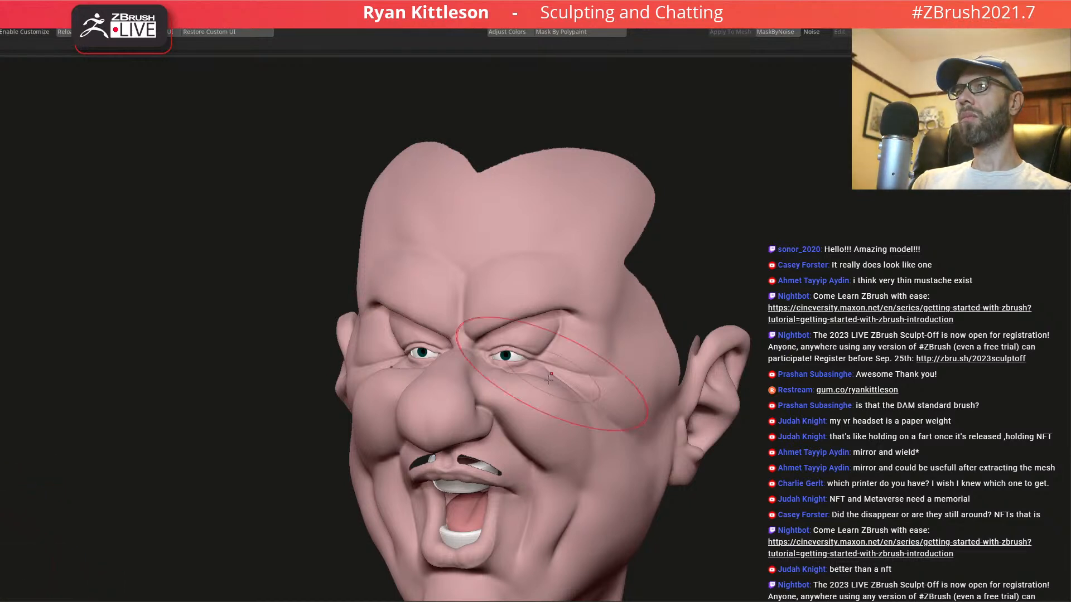
drag(454, 362, 416, 402)
key(ctrl+z)
key(ctrl+z)
key(ctrl+z)
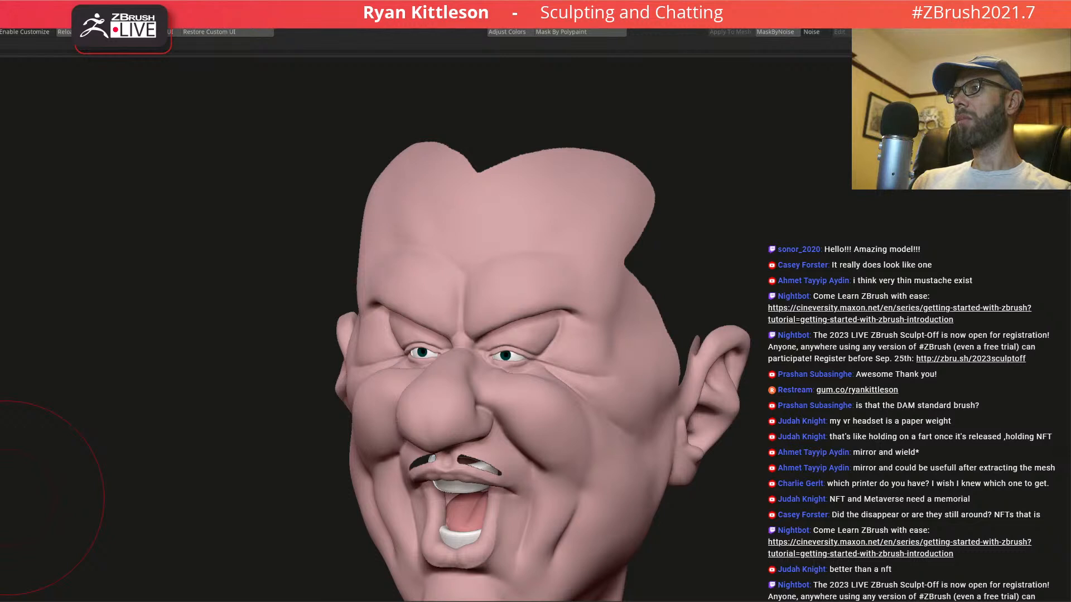
- Paint a soft symmetrical red blush over the nose, cheeks and upper eyelids, strongest on the nose
mouse_move(446, 385)
mouse_down()
mouse_move(430, 402)
mouse_move(457, 370)
mouse_up()
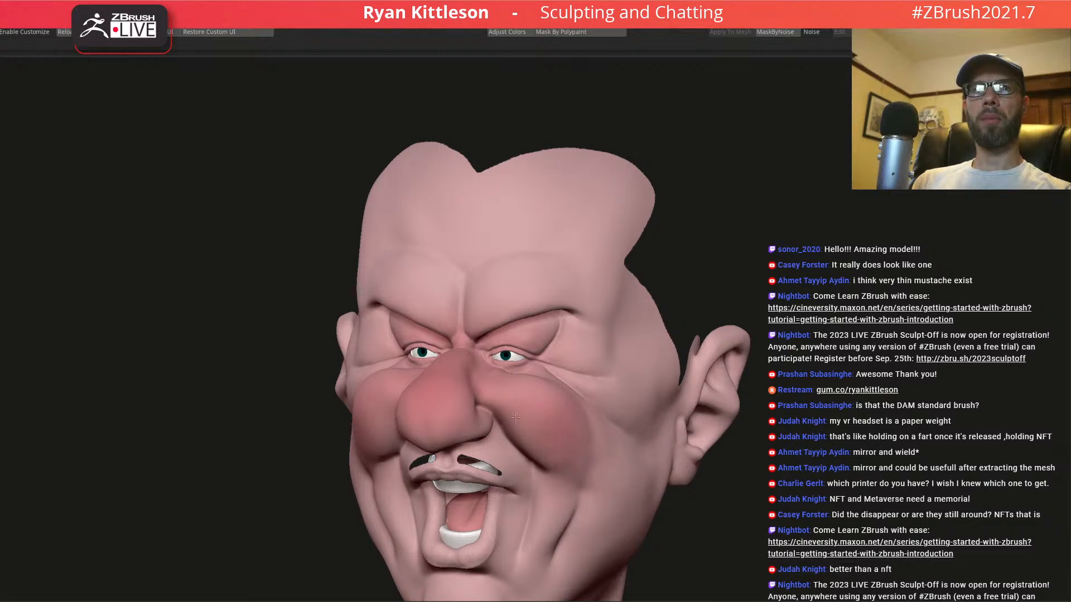
right_drag(501, 398, 476, 385)
key(space)
drag(486, 423, 469, 422)
key(space)
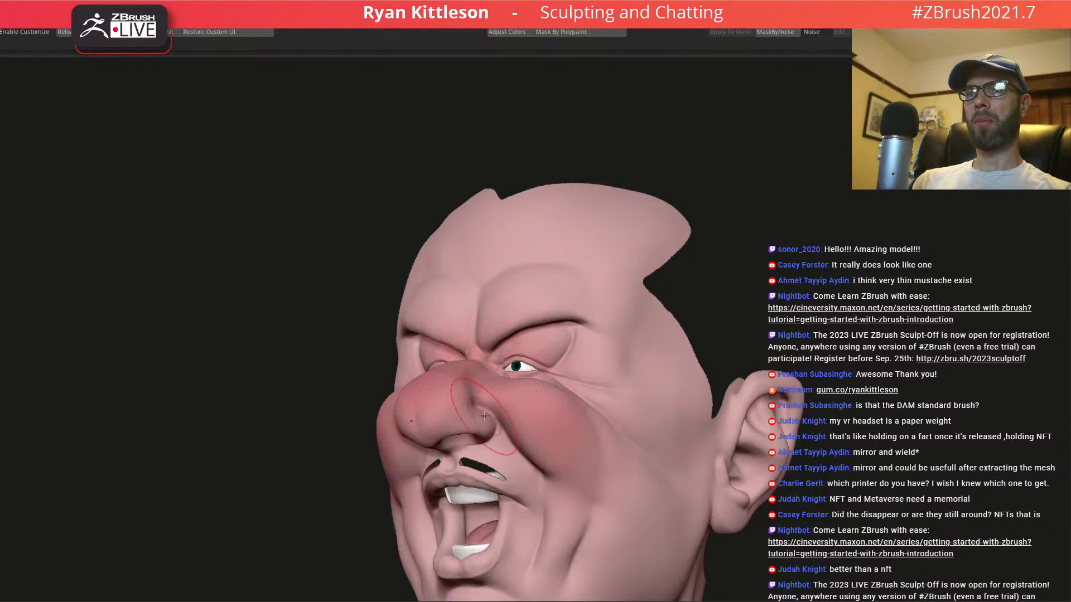
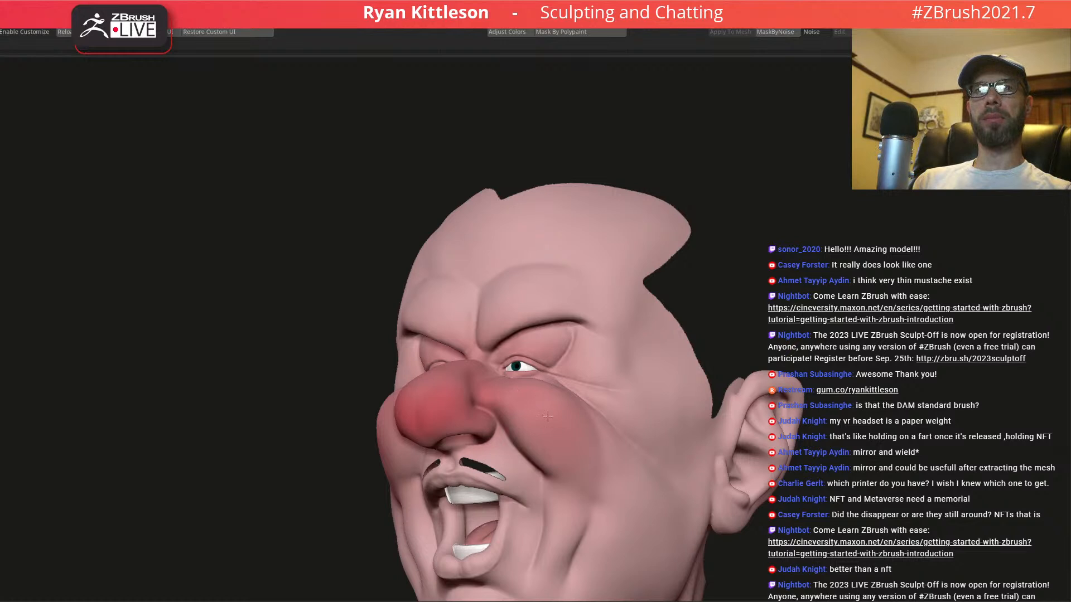
- Paint a light red tint on the chin, the folds beside the mouth and the inside of the ears
alt+right_drag(532, 446, 501, 356)
key(space)
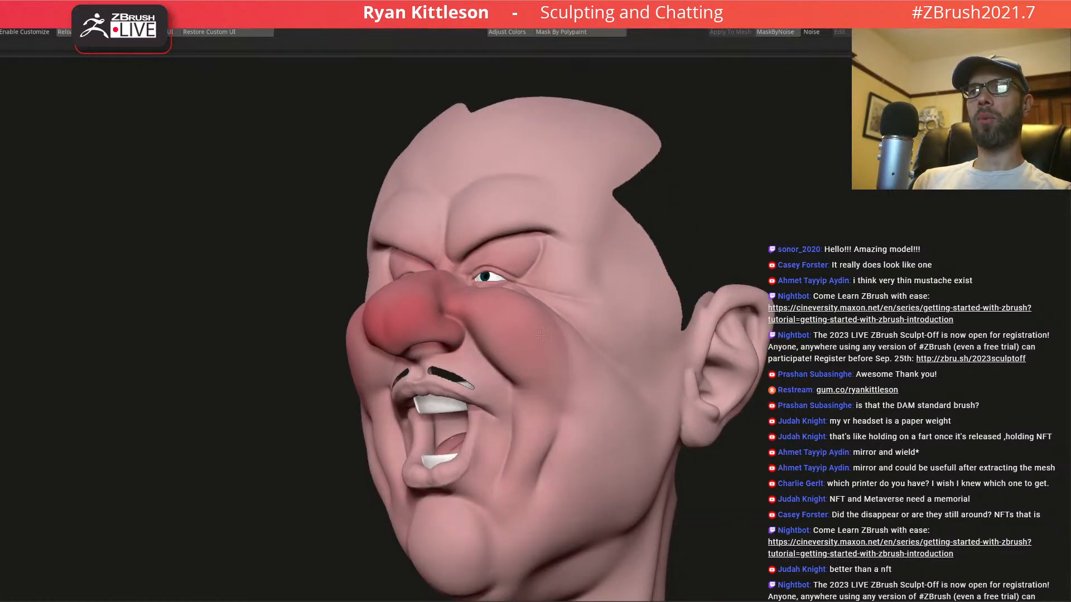
mouse_move(585, 413)
alt+right_down()
mouse_move(557, 352)
mouse_move(491, 349)
alt+right_up()
key(space)
drag(737, 274, 726, 274)
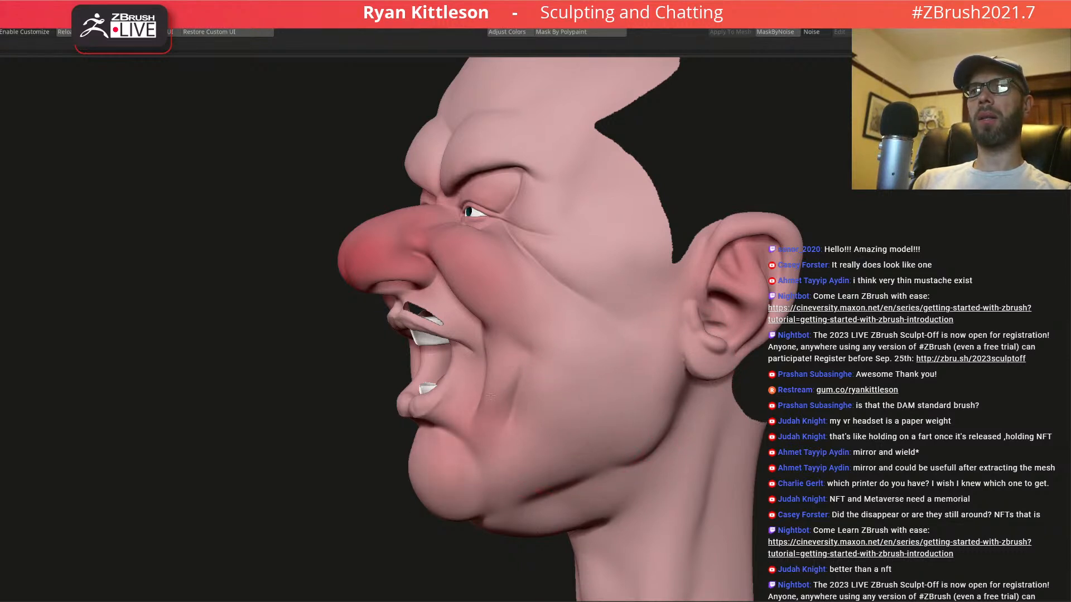
- Tint the upper eyelids with a subtle dusky shade on both sides
alt+right_drag(513, 217, 517, 355)
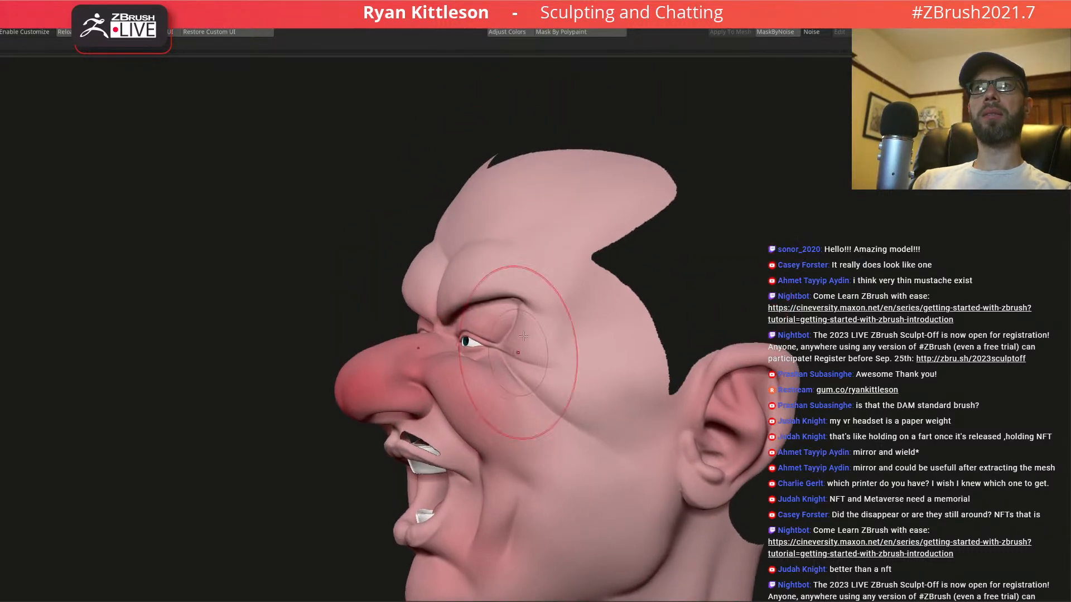
right_drag(363, 263, 423, 264)
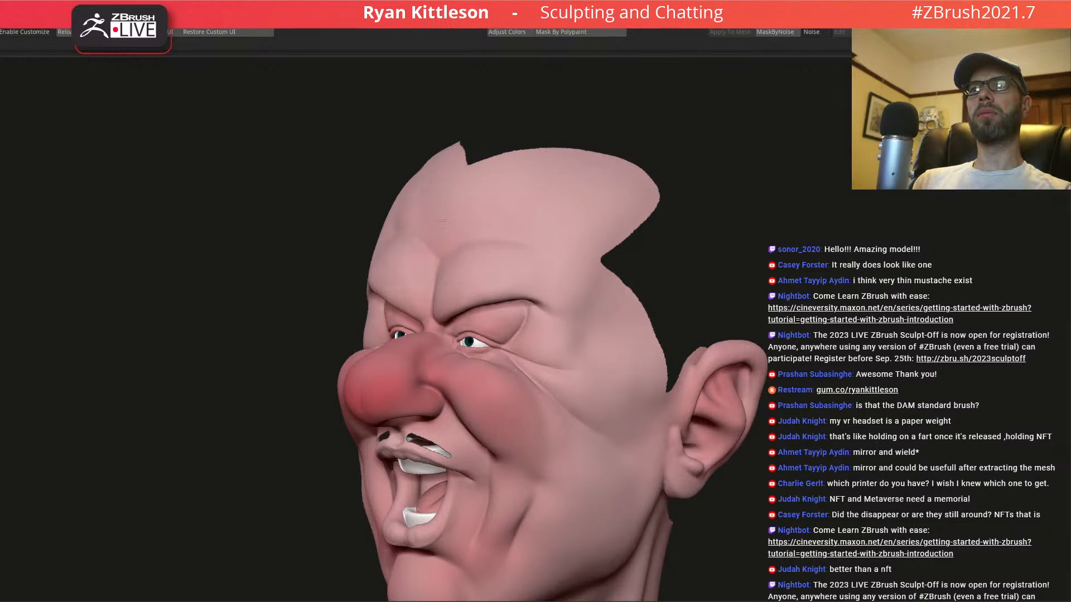
alt+right_drag(493, 299, 488, 258)
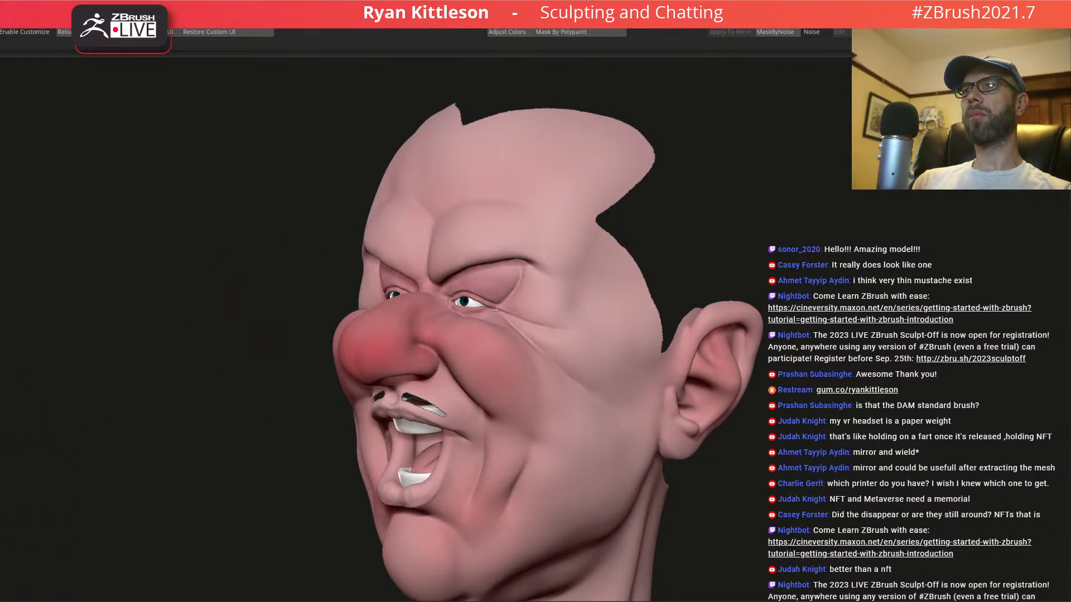
- Shrink the paint brush and colour the lower lip a muted mauve
mouse_move(491, 399)
right_down()
mouse_move(532, 389)
mouse_move(523, 353)
mouse_move(487, 378)
mouse_move(478, 289)
mouse_move(494, 416)
mouse_move(462, 426)
right_up()
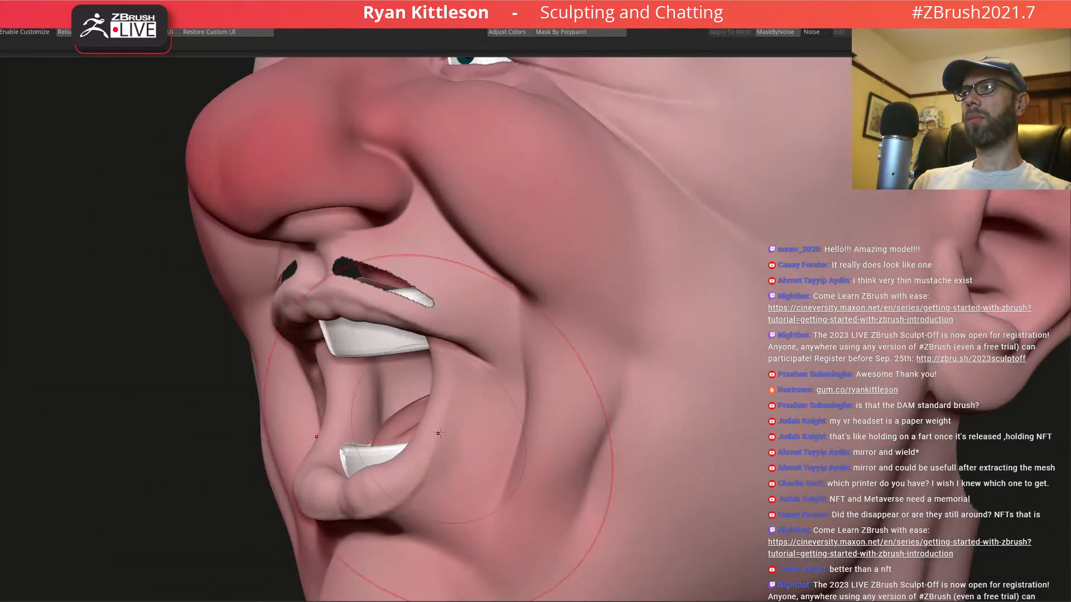
key(space)
drag(420, 435, 419, 447)
right_drag(437, 428, 446, 474)
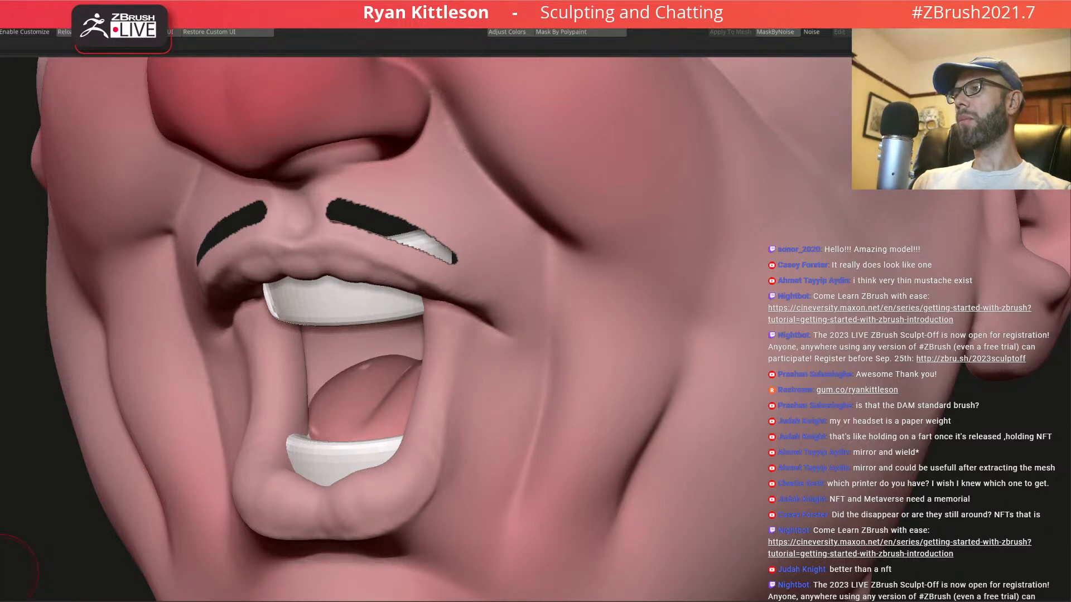
drag(347, 494, 379, 489)
key(ctrl+z)
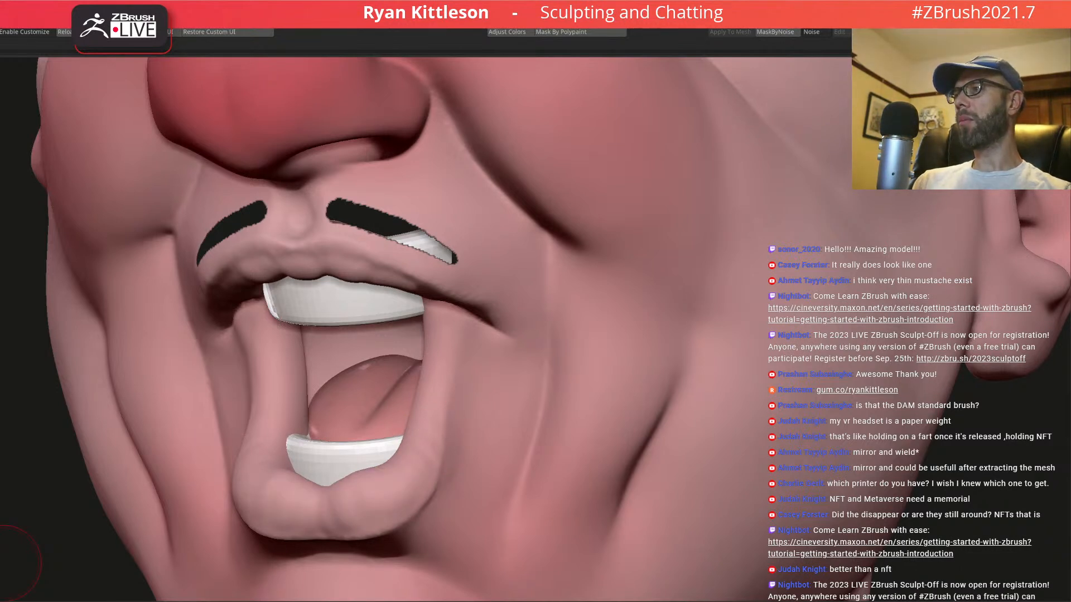
drag(319, 511, 365, 491)
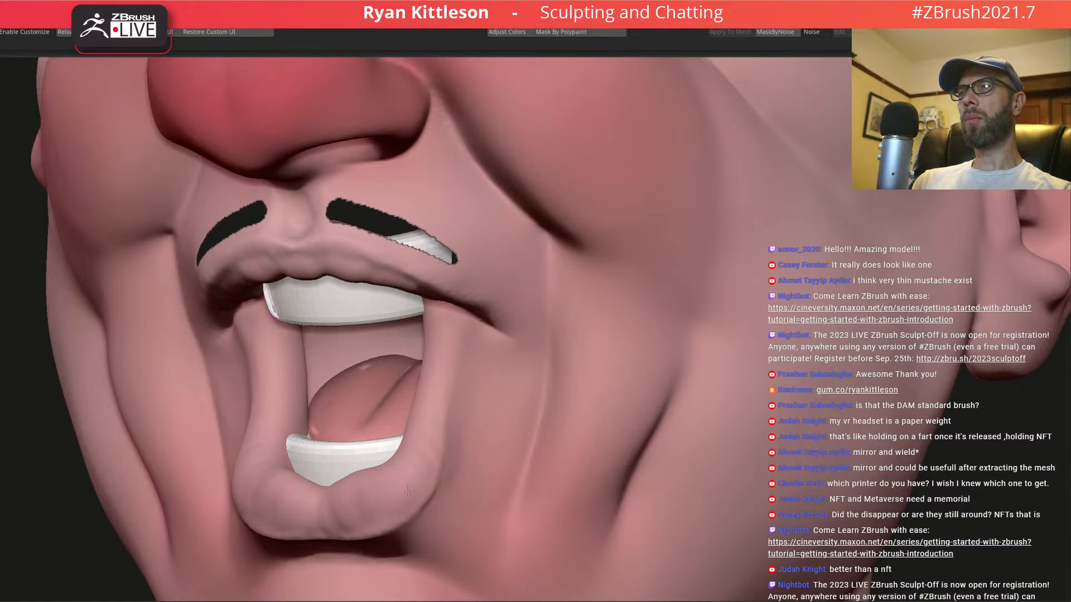
drag(306, 513, 366, 475)
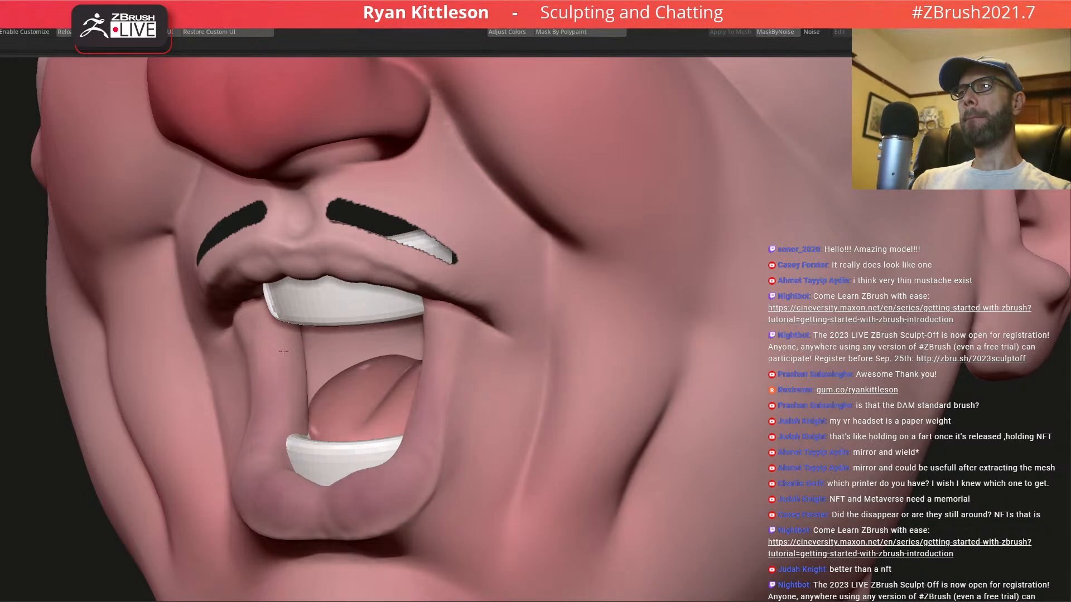
- Paint the upper lip and the mouth corners in the same muted mauve
right_drag(289, 410, 301, 298)
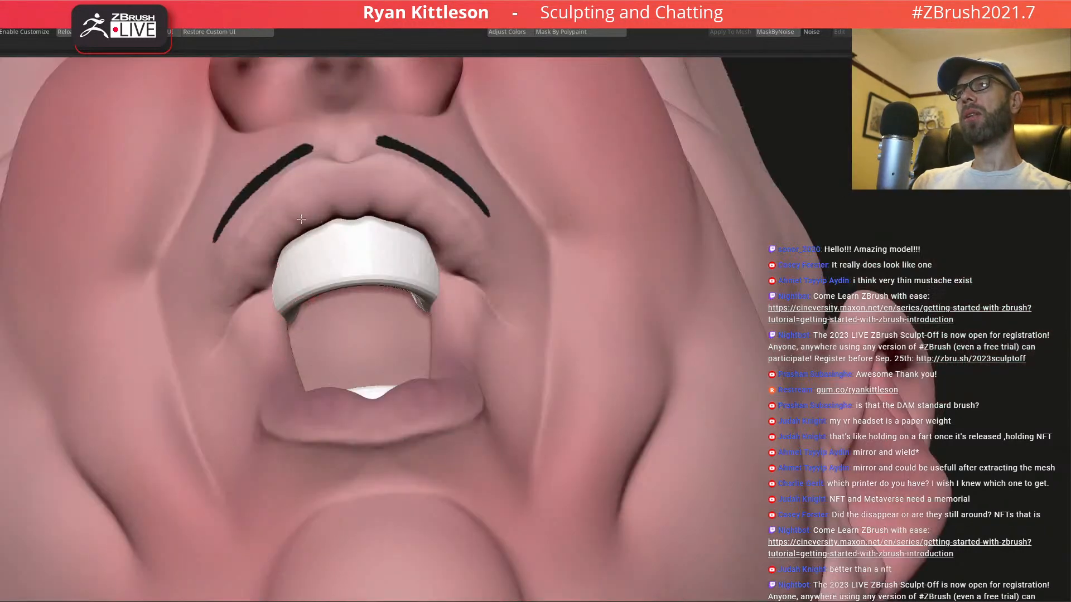
mouse_move(331, 179)
mouse_down()
mouse_move(244, 297)
mouse_move(274, 340)
mouse_up()
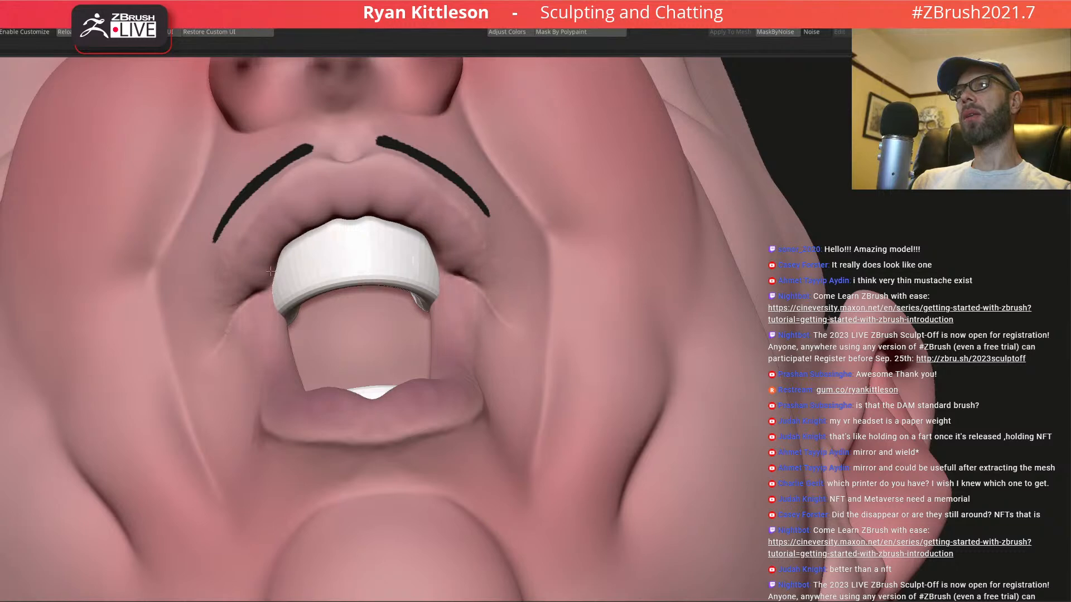
right_drag(437, 293, 329, 274)
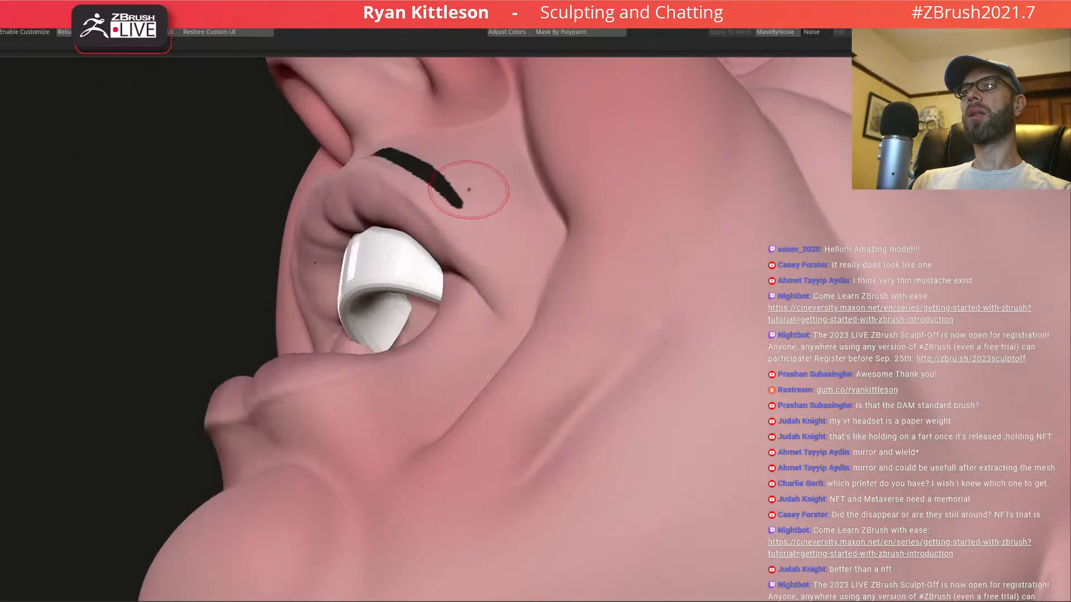
- Hide the teeth and tongue so only the head mesh shows, and bring the open mouth into view
key(f)
shift+right_drag(509, 232, 535, 243)
shift+drag(702, 278, 698, 318)
ctrl+right_drag(476, 260, 622, 226)
key(shift+f)
key(shift+f)
key(f)
right_drag(598, 277, 605, 312)
key(alt+s)
- Paint the inner surface of the mouth dark purple, covering its back wall and roof
key(space)
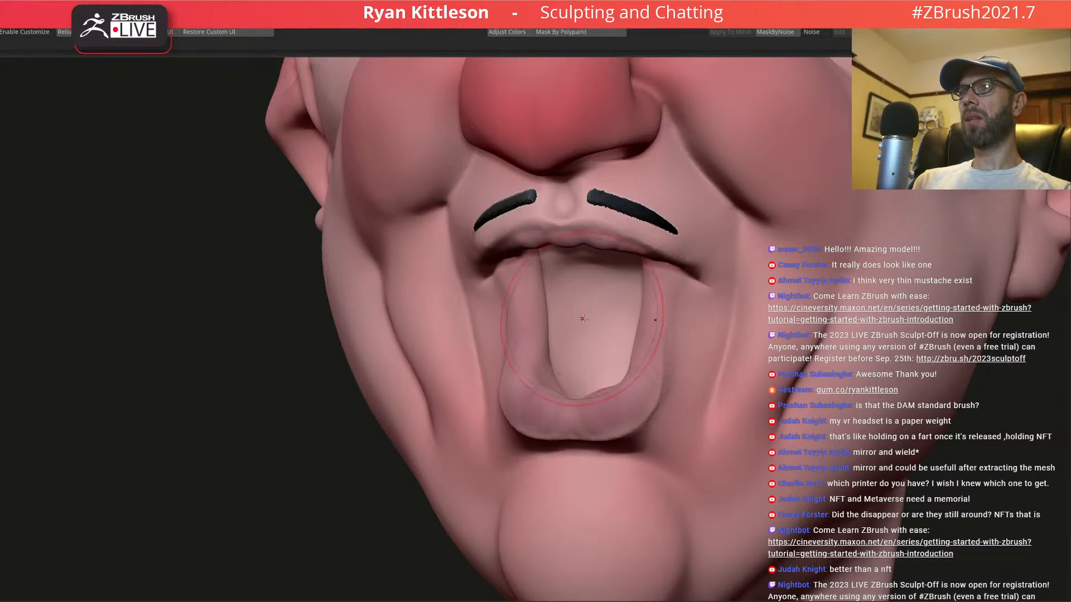
mouse_move(599, 305)
mouse_down()
mouse_move(591, 279)
mouse_move(555, 290)
mouse_move(592, 368)
mouse_move(585, 303)
mouse_up()
right_drag(585, 303, 590, 184)
mouse_move(590, 184)
mouse_down()
mouse_move(614, 140)
mouse_move(590, 180)
mouse_move(596, 172)
mouse_up()
right_drag(595, 171, 579, 311)
drag(600, 295, 595, 317)
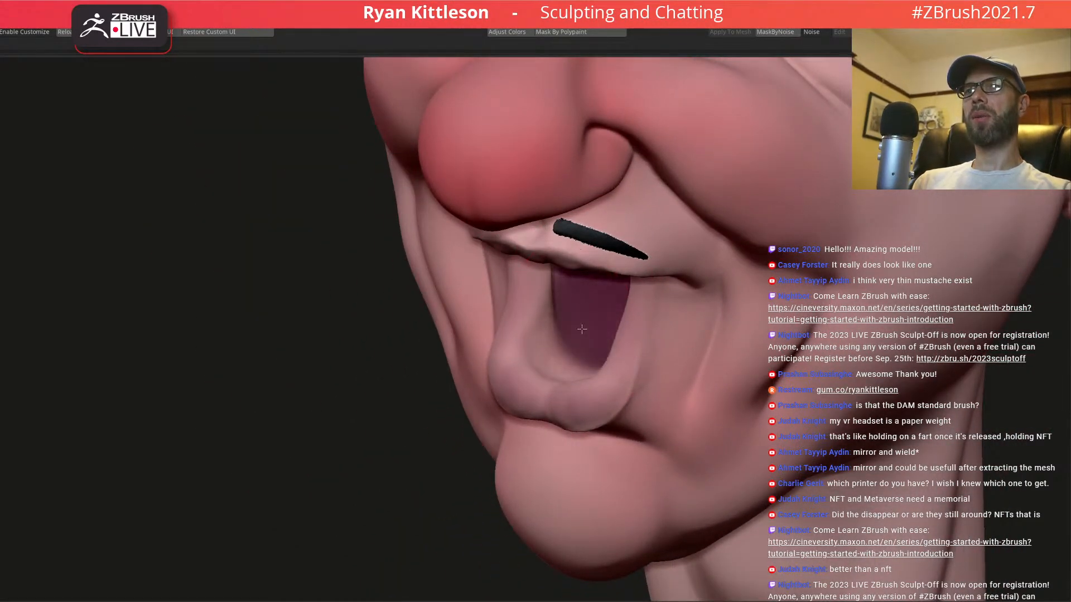
- Show the whole head with hair, teeth and tongue again, bring it into front view, and enlarge the brush
key(f)
right_drag(543, 242, 598, 324)
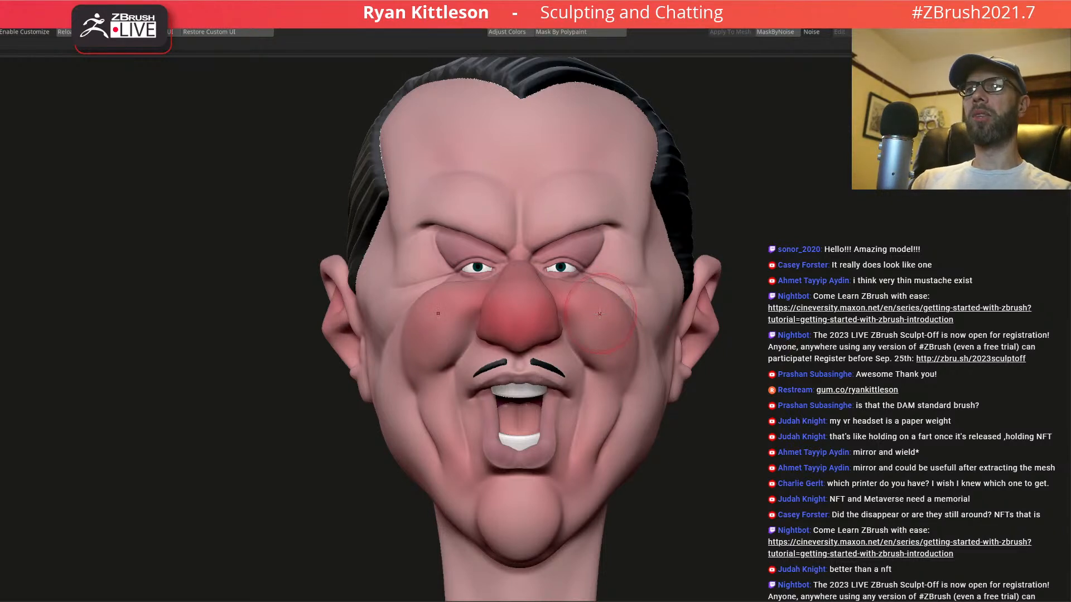
mouse_move(649, 318)
right_down()
mouse_move(591, 295)
mouse_move(467, 284)
mouse_move(578, 285)
mouse_move(557, 290)
mouse_move(583, 302)
right_up()
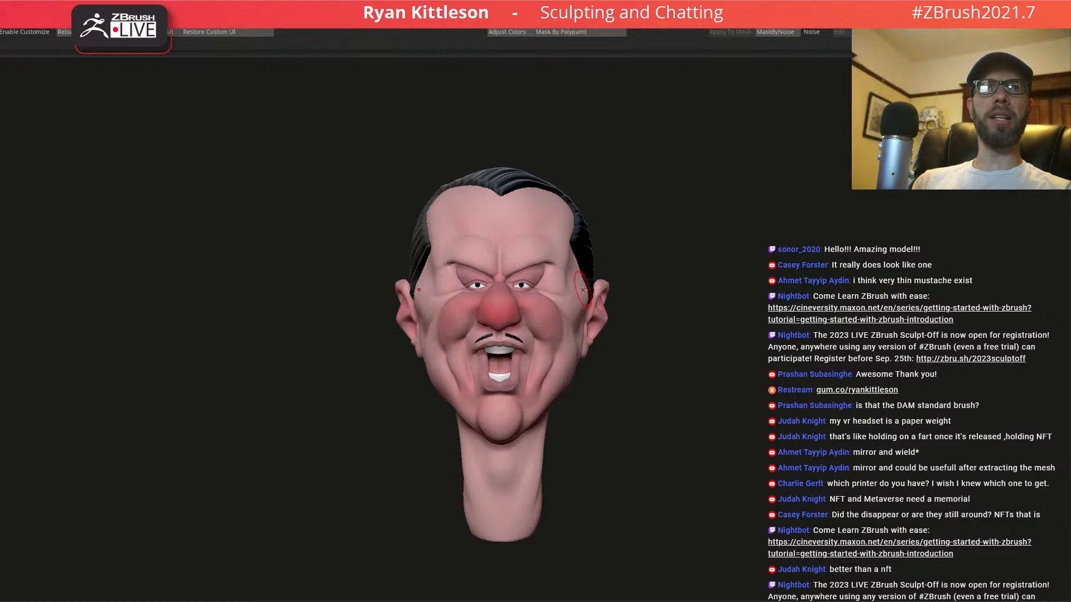
key(space)
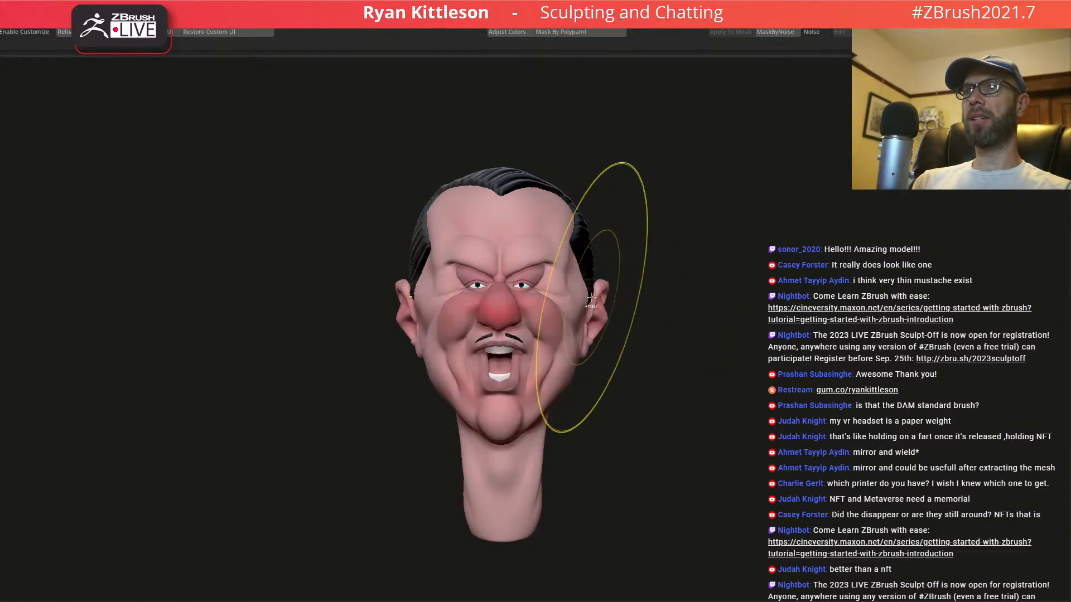
key(space)
key(space)
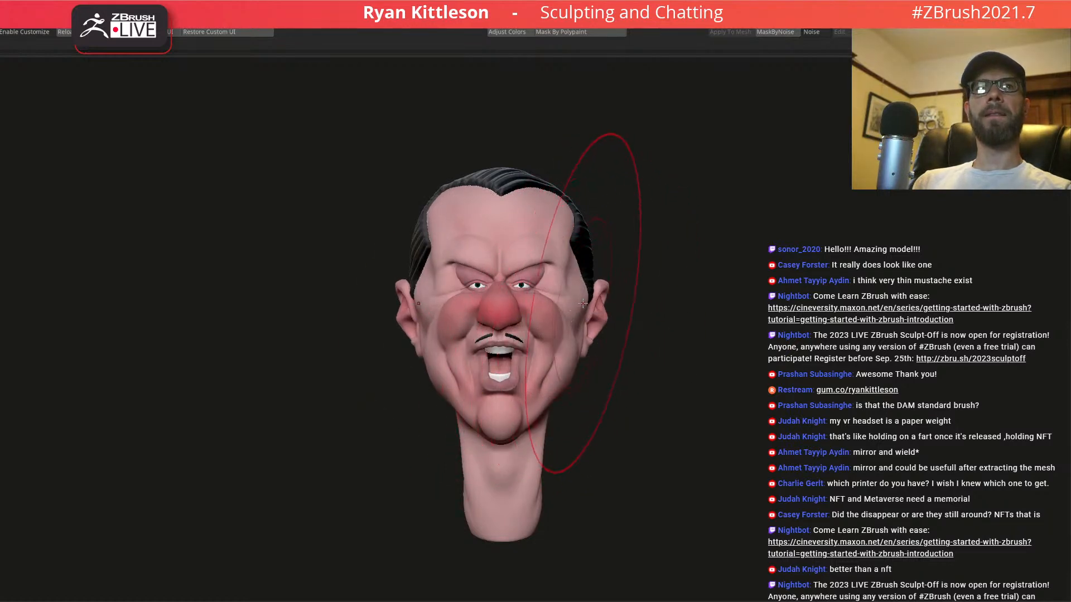
- Mask the back of the head and the neck from the side view, with a soft transition leaving the face free
right_drag(563, 267, 552, 241)
key(shift+f)
key(shift+f)
right_drag(503, 268, 537, 255)
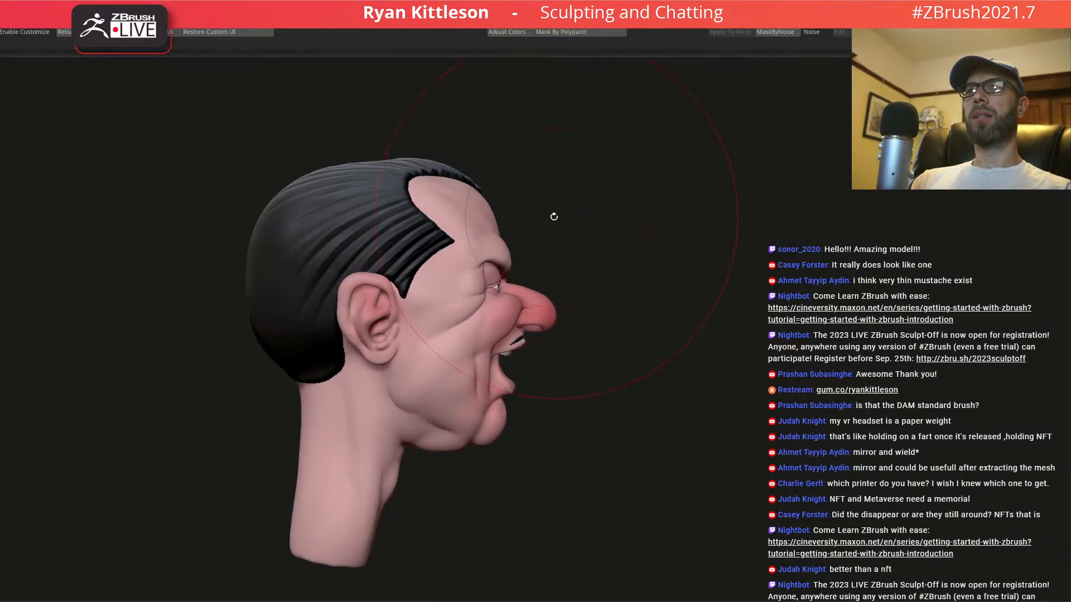
key(ctrl)
key(w)
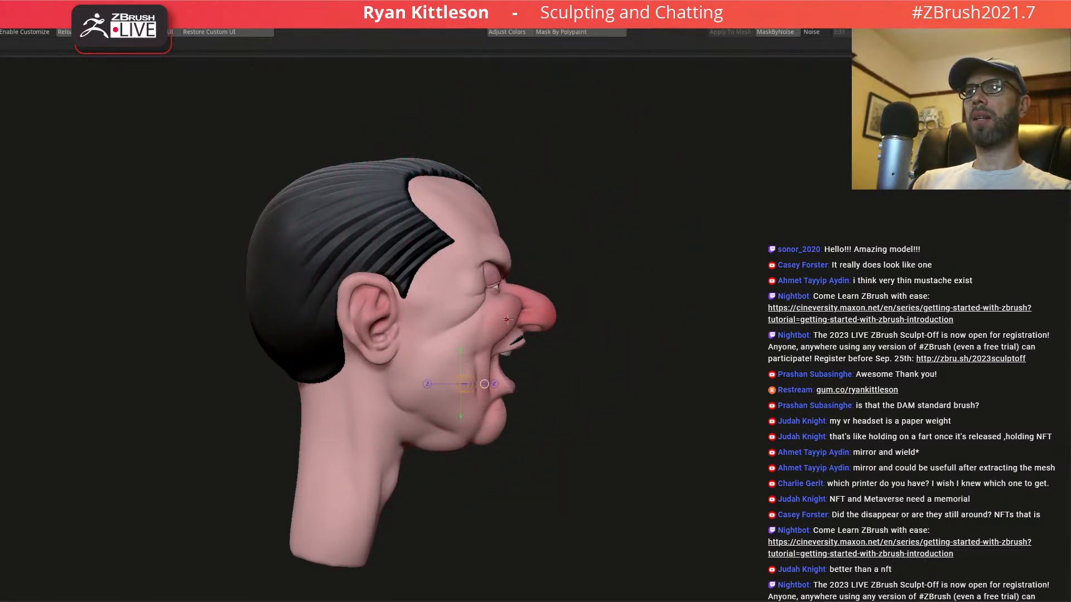
mouse_move(510, 322)
mouse_down()
mouse_move(315, 317)
mouse_move(0, 332)
mouse_move(159, 315)
mouse_move(251, 323)
mouse_move(275, 308)
mouse_move(282, 274)
mouse_move(294, 277)
mouse_move(265, 269)
mouse_move(343, 279)
mouse_move(334, 277)
mouse_up()
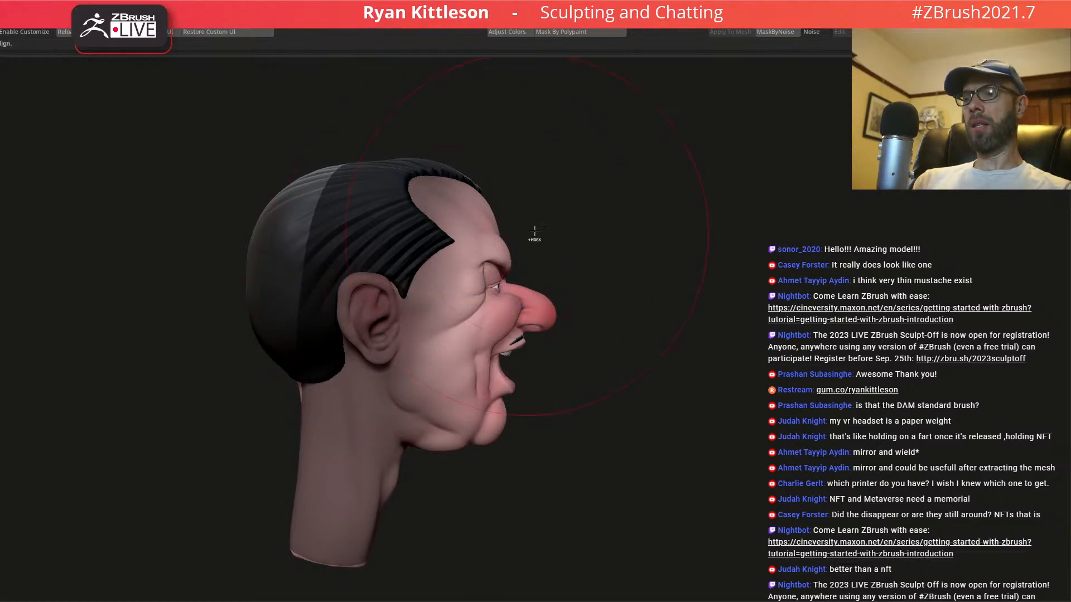
mouse_move(616, 141)
ctrl+mouse_down()
mouse_move(385, 93)
mouse_move(233, 145)
mouse_move(173, 236)
mouse_move(268, 597)
mouse_move(424, 591)
mouse_move(346, 390)
mouse_move(379, 178)
mouse_move(566, 131)
mouse_move(568, 164)
ctrl+mouse_up()
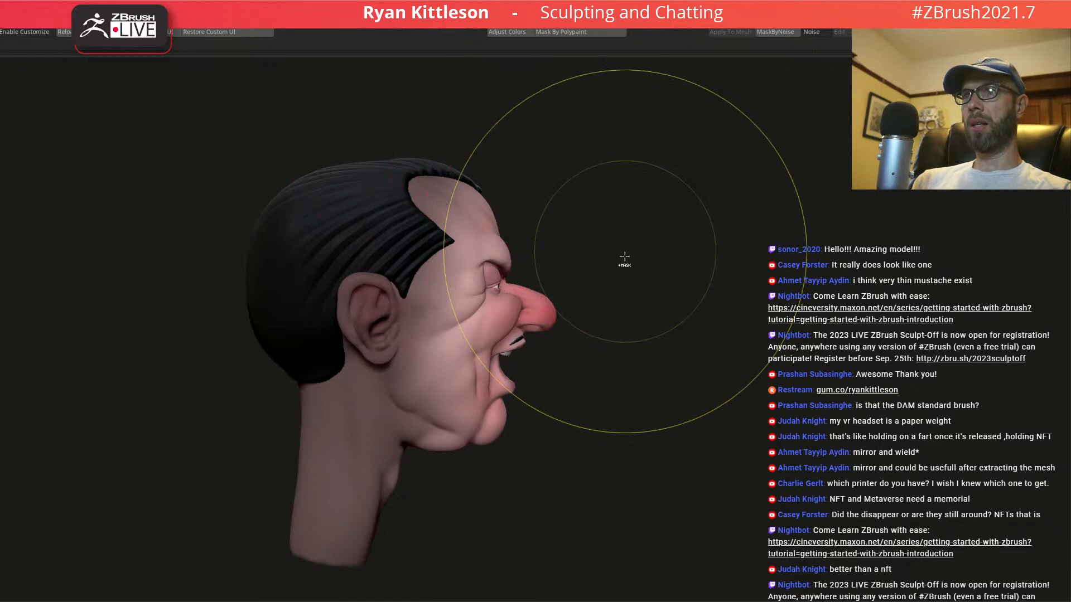
- Try wrapping the unmasked face around the head into a spiral by rotating it in stages from the top view
key(w)
mouse_move(591, 284)
mouse_down()
mouse_move(592, 259)
mouse_move(586, 278)
mouse_up()
alt+drag(529, 348, 472, 420)
drag(479, 356, 421, 383)
drag(480, 356, 462, 426)
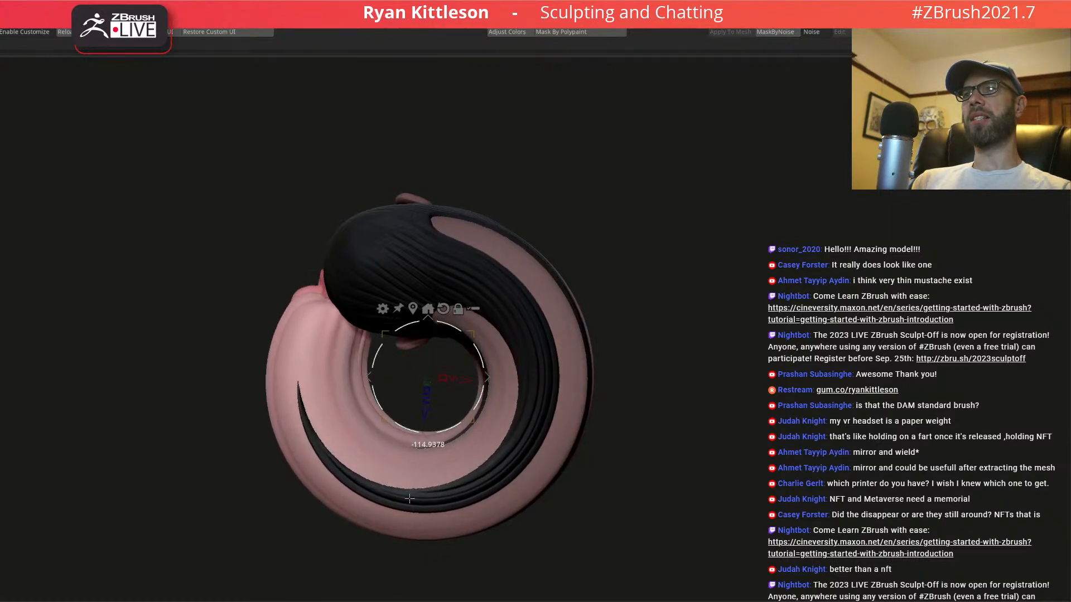
mouse_move(485, 377)
mouse_down()
mouse_move(418, 254)
mouse_move(402, 284)
mouse_move(402, 229)
mouse_move(407, 253)
mouse_move(470, 214)
mouse_move(457, 184)
mouse_move(544, 268)
mouse_move(675, 275)
mouse_move(673, 343)
mouse_move(670, 284)
mouse_move(701, 277)
mouse_move(700, 234)
mouse_move(700, 270)
mouse_move(681, 300)
mouse_move(717, 222)
mouse_move(720, 237)
mouse_move(749, 219)
mouse_up()
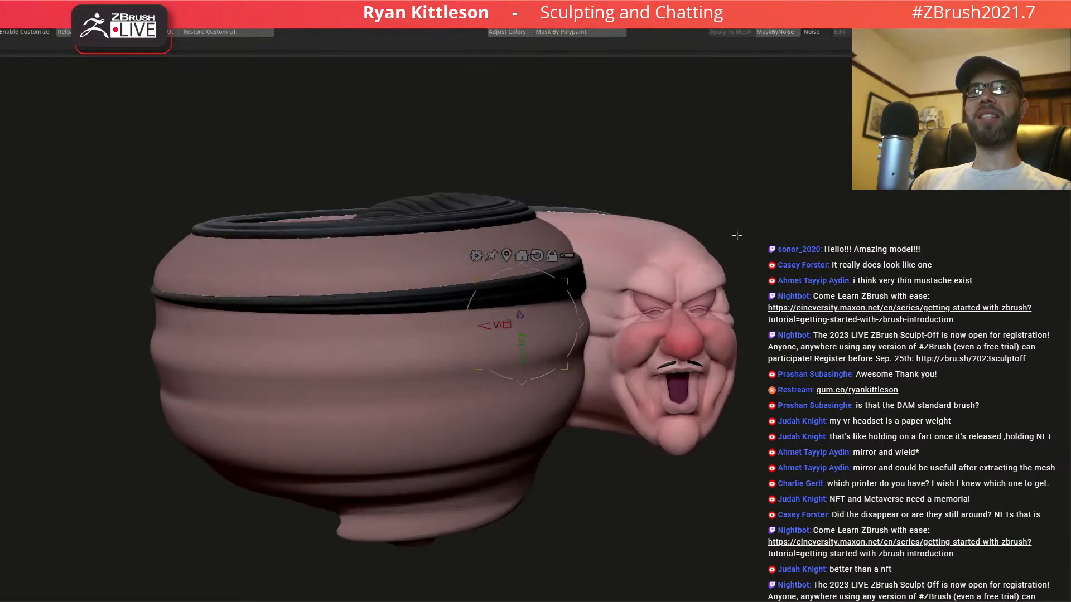
- Compare the spiralled face with the sculpt pose.png reference image
mouse_move(1070, 106)
mouse_down()
mouse_move(761, 121)
mouse_move(736, 99)
mouse_up()
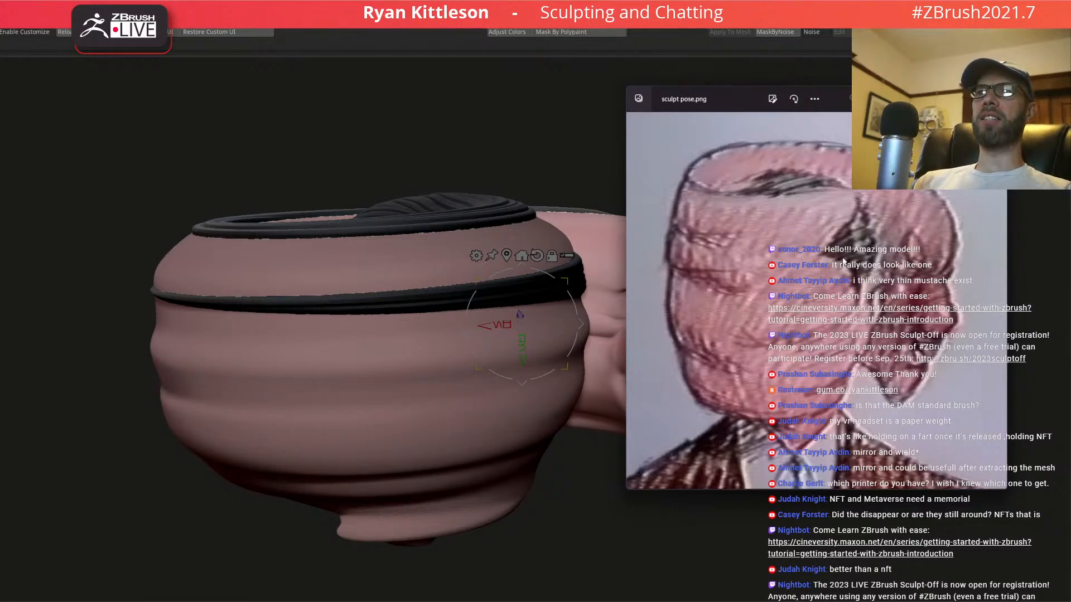
mouse_move(743, 101)
mouse_down()
mouse_move(811, 93)
mouse_move(685, 114)
mouse_move(1070, 90)
mouse_up()
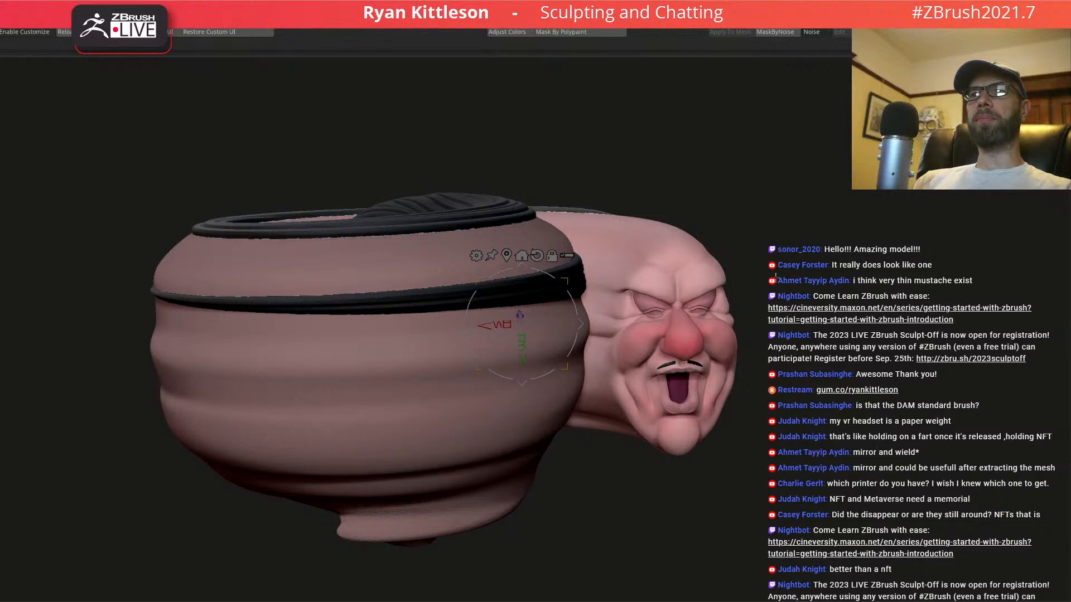
alt+drag(790, 255, 682, 248)
drag(606, 265, 485, 223)
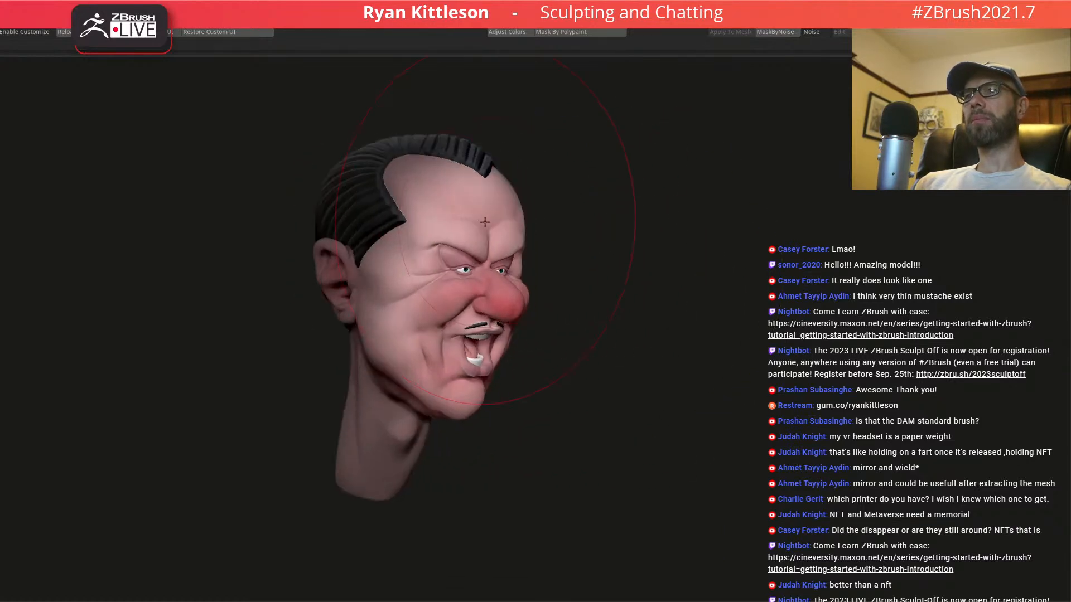
- Isolate the hair and mask it, show the whole head again, and check the mask from several angles
ctrl+shift+click(378, 220)
mouse_move(454, 172)
ctrl+mouse_down()
mouse_move(468, 71)
mouse_move(440, 449)
mouse_move(739, 248)
ctrl+mouse_up()
ctrl+shift+click(672, 276)
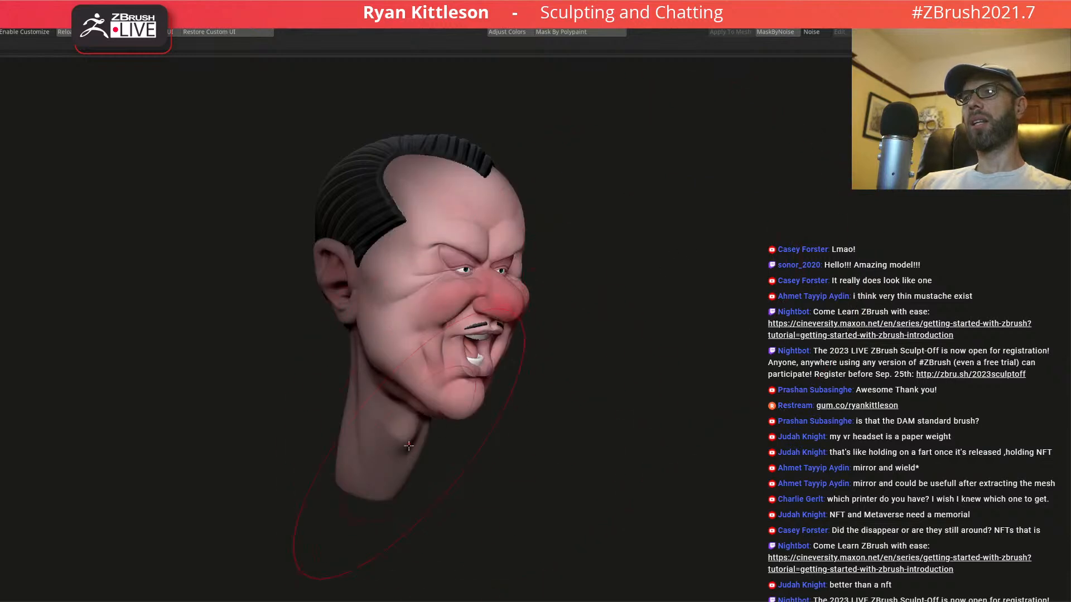
right_drag(409, 442, 388, 436)
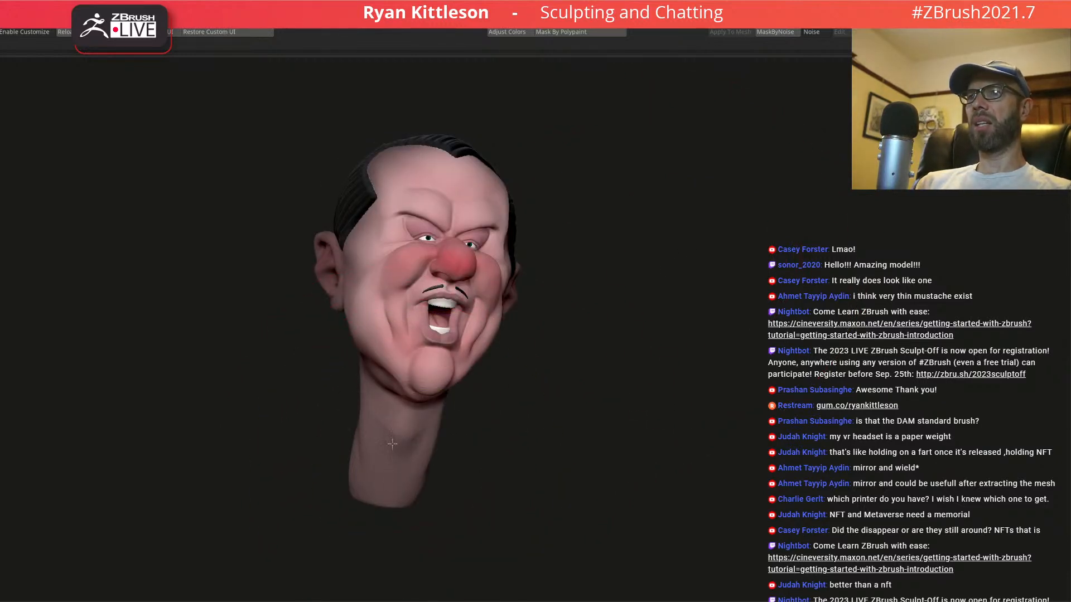
right_drag(414, 429, 422, 458)
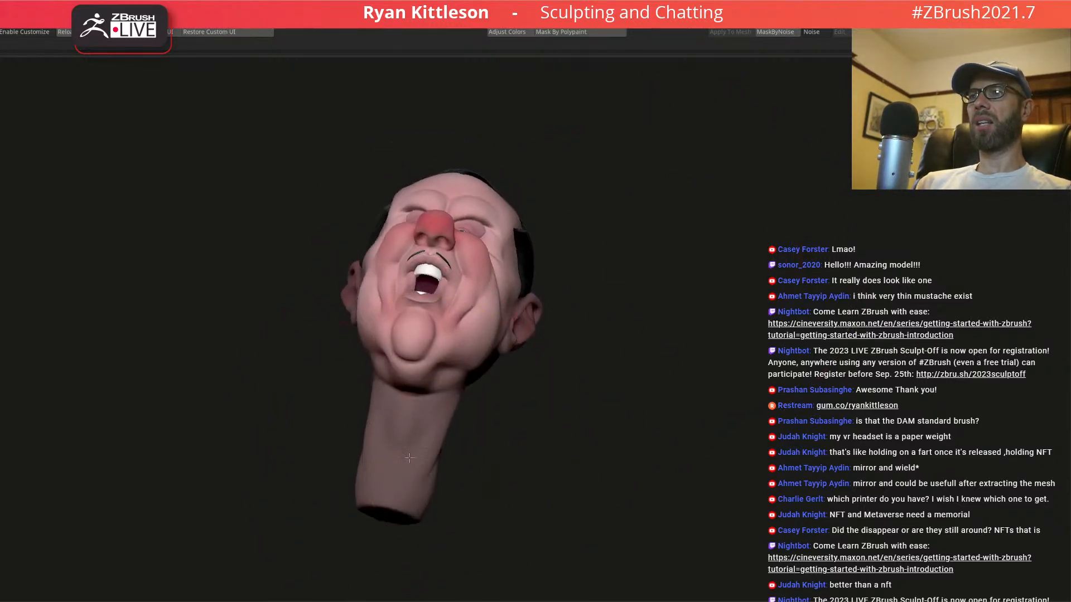
right_drag(488, 397, 521, 390)
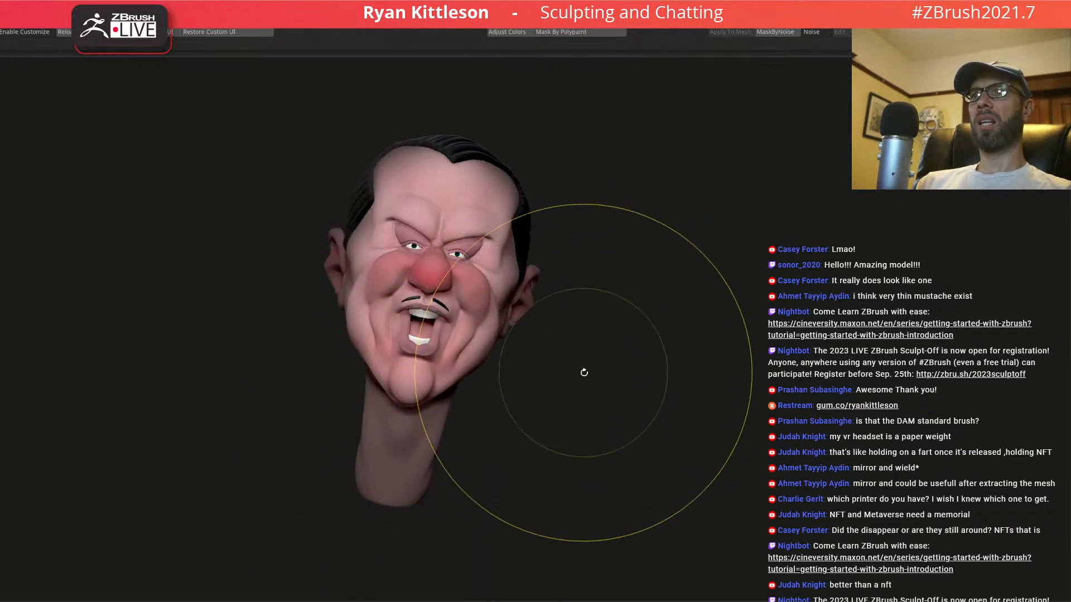
right_drag(557, 313, 385, 204)
key(w)
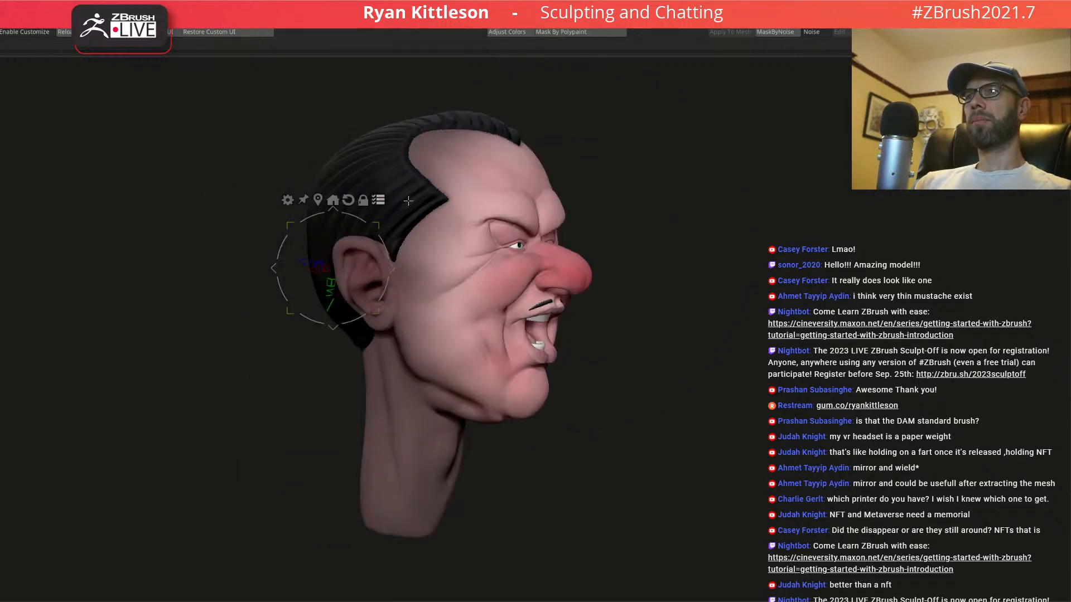
right_drag(618, 203, 415, 264)
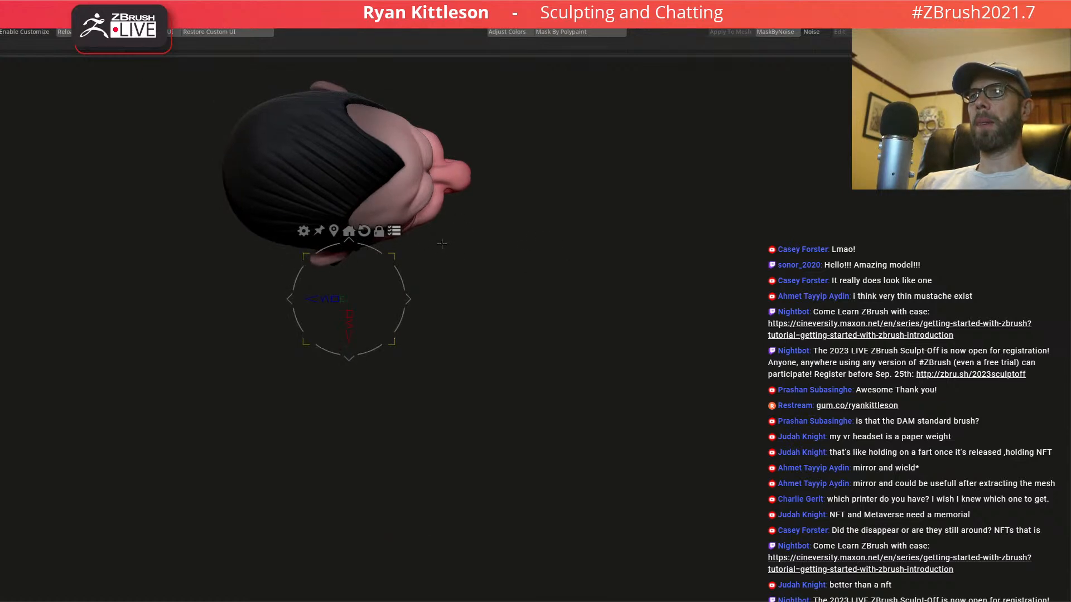
ctrl+drag(440, 244, 457, 228)
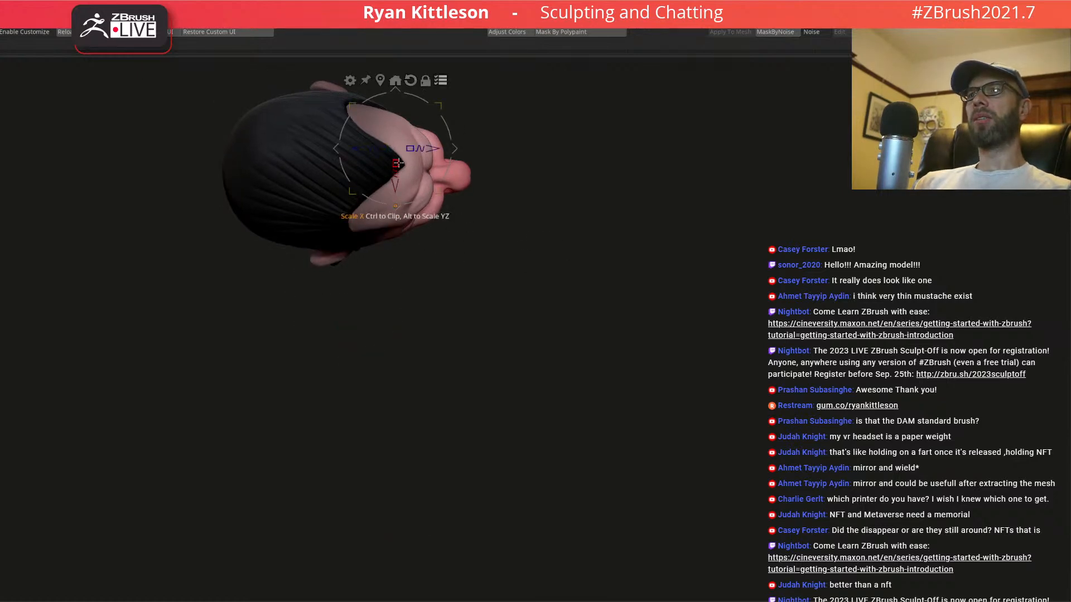
drag(396, 162, 472, 120)
key(ctrl+z)
- Select the eyeballs and inspect them on their own before showing the rest of the head
key(q)
drag(487, 184, 450, 185)
alt+drag(513, 173, 551, 250)
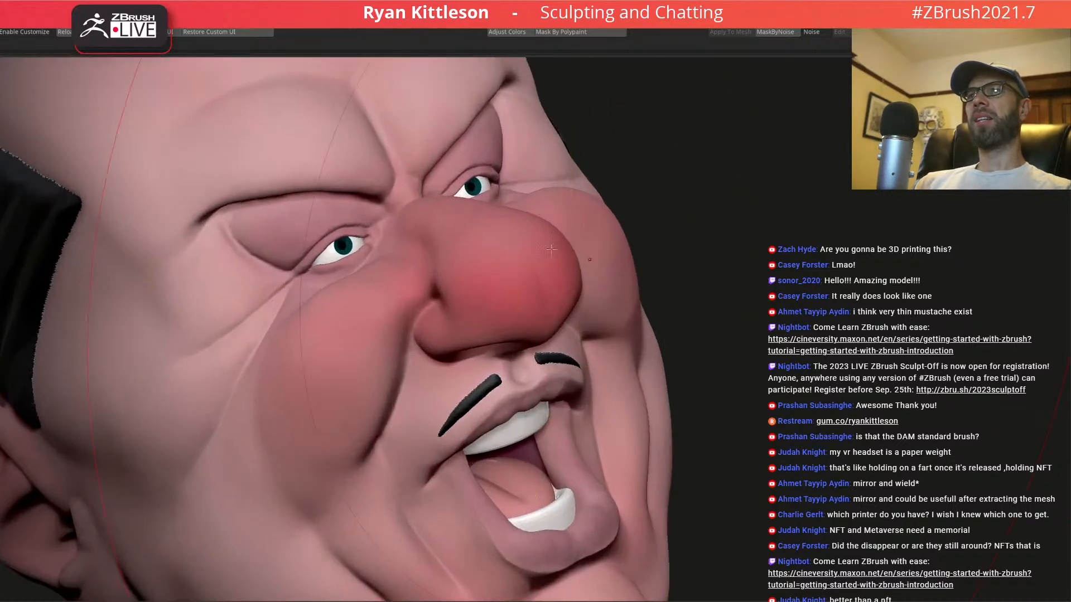
alt+click(330, 255)
key(alt+s)
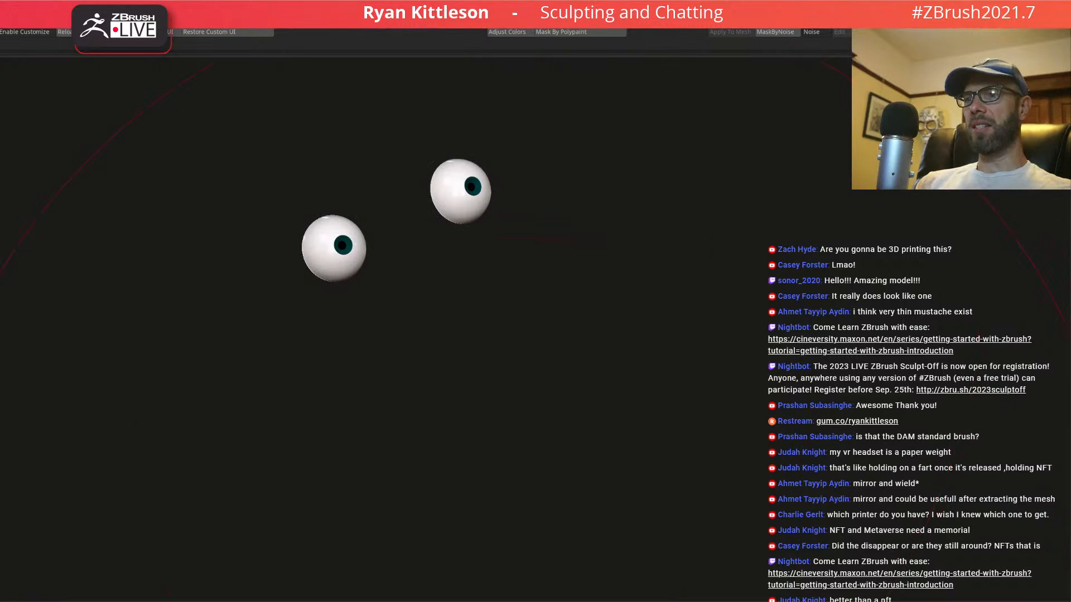
key(alt+s)
- Try wrapping the head mesh's unmasked face around the masked hair in repeated rotations from the top view
alt+drag(526, 388, 474, 174)
shift+right_drag(474, 174, 475, 203)
key(w)
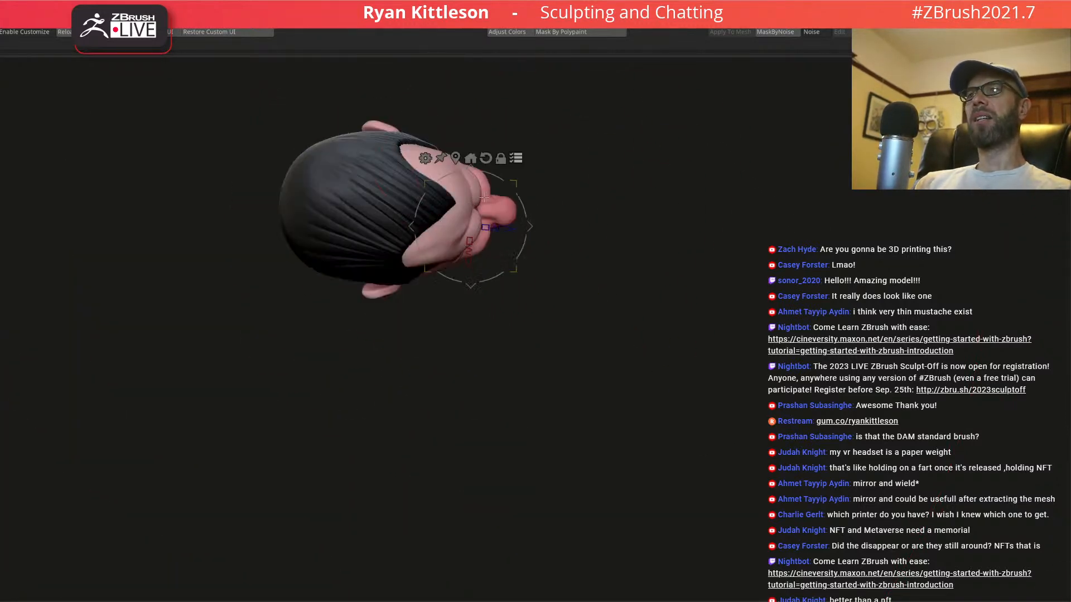
alt+click(445, 241)
drag(461, 271, 374, 315)
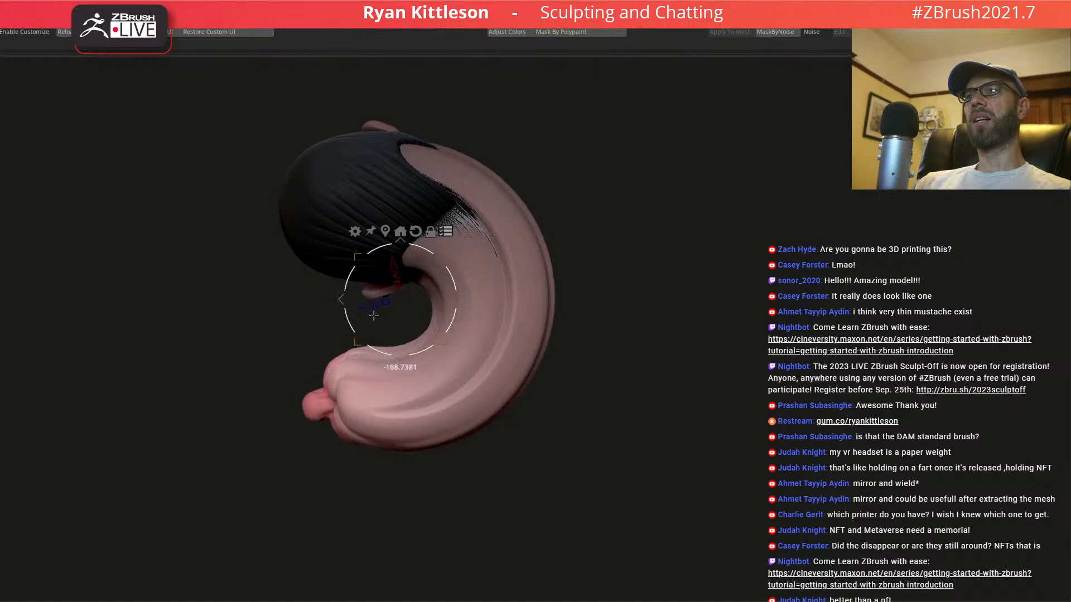
drag(454, 275, 256, 375)
drag(455, 298, 412, 238)
drag(389, 185, 531, 229)
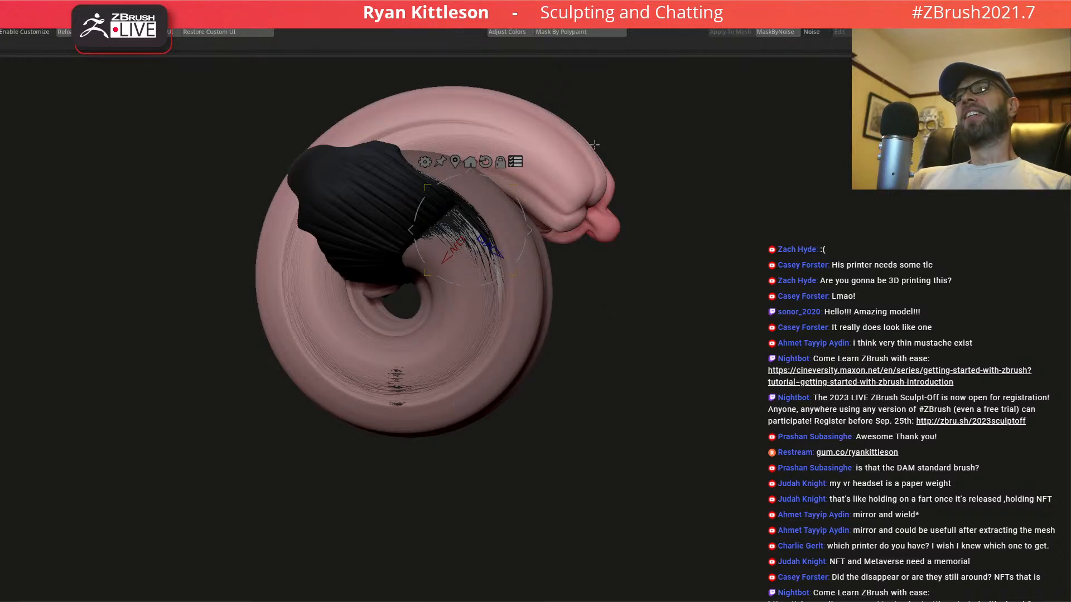
- Clear the mask, rotate the spiralled head, and check its pose from the front and side
drag(643, 324, 680, 214)
ctrl+click(681, 223)
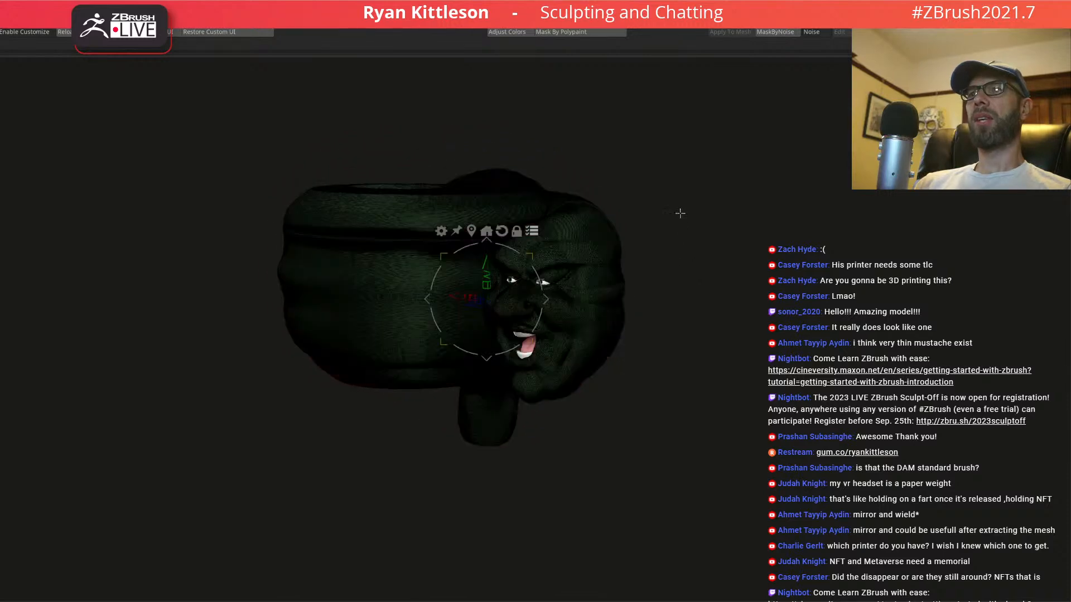
ctrl+click(692, 245)
drag(686, 251, 662, 310)
drag(547, 300, 691, 137)
right_drag(515, 268, 394, 182)
key(shift+f)
key(shift+f)
right_drag(497, 301, 614, 241)
- Undo the latest rotations of the spiralled head
key(ctrl+z)
key(ctrl+z)
key(ctrl+z)
key(ctrl+z)
key(ctrl+z)
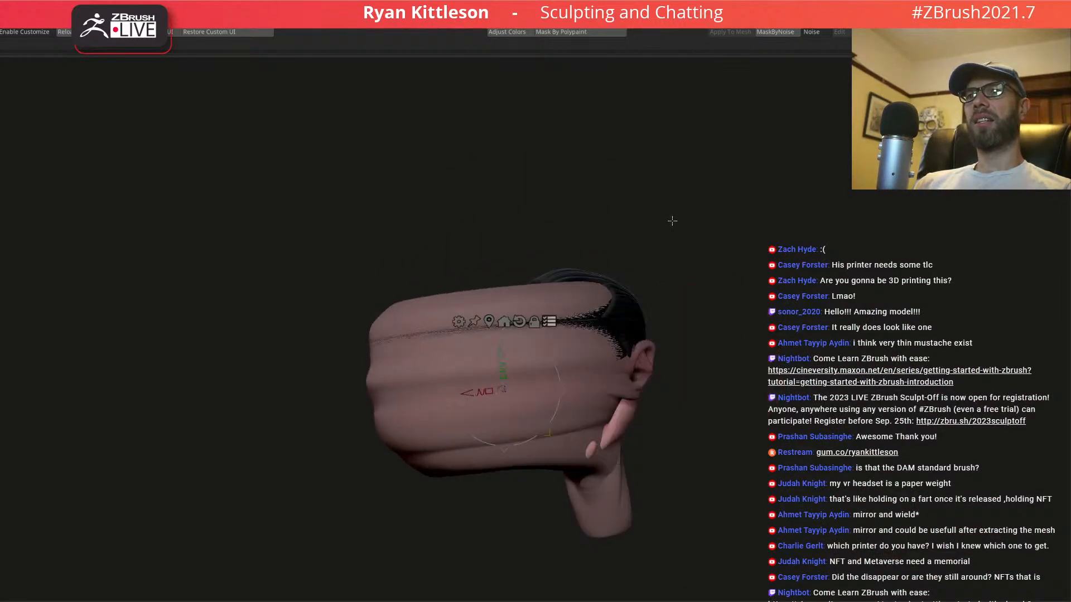
- Isolate the hair and bring its hairline edge into close view
key(q)
right_drag(668, 235, 657, 312)
ctrl+right_drag(657, 312, 678, 396)
ctrl+shift+click(660, 249)
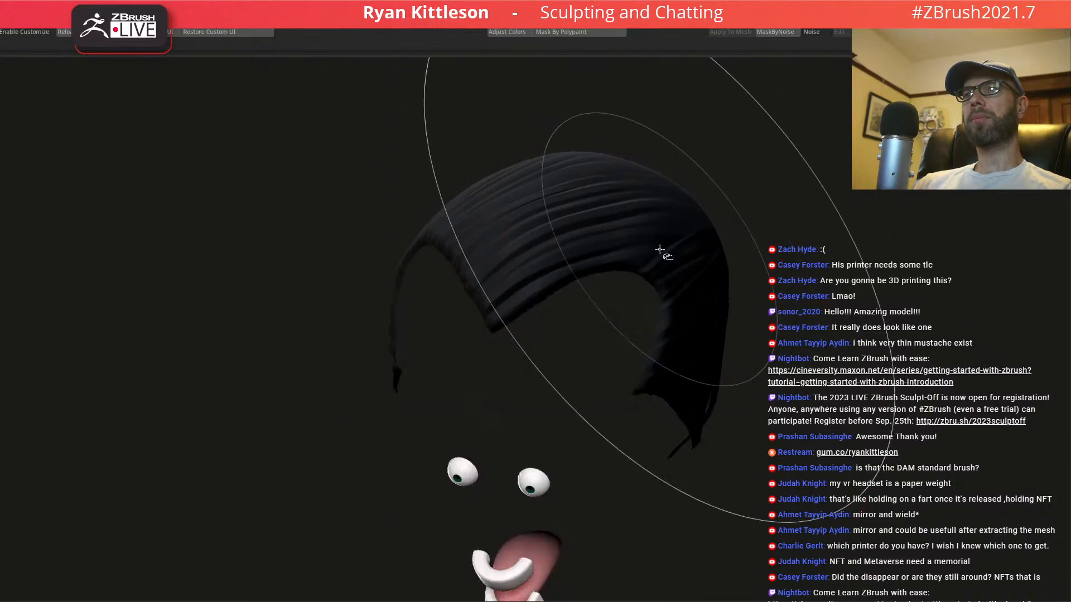
ctrl+right_drag(684, 248, 671, 225)
ctrl+shift+click(676, 291)
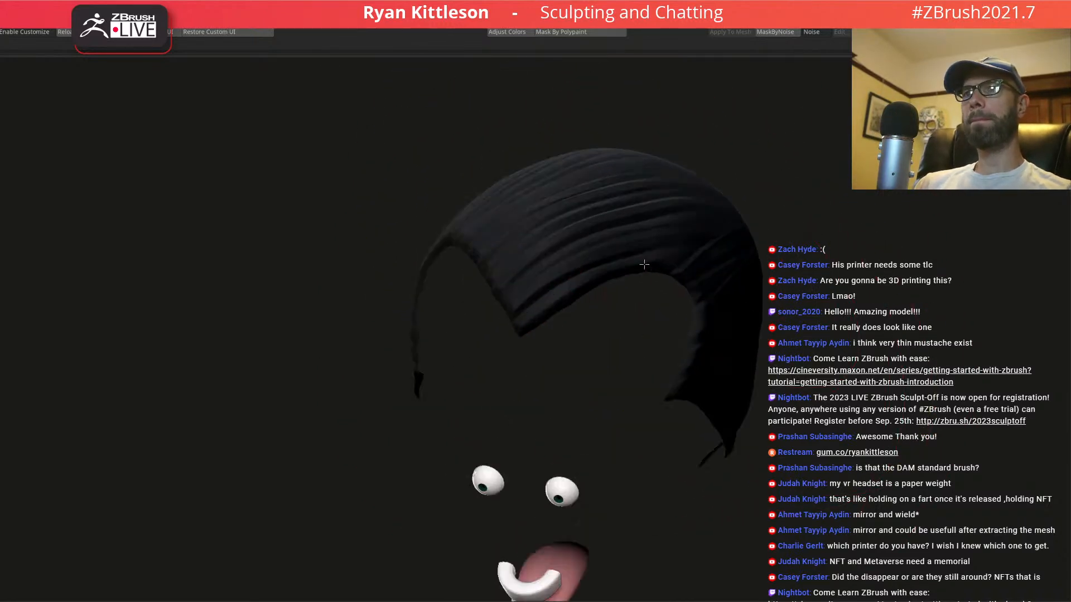
key(f)
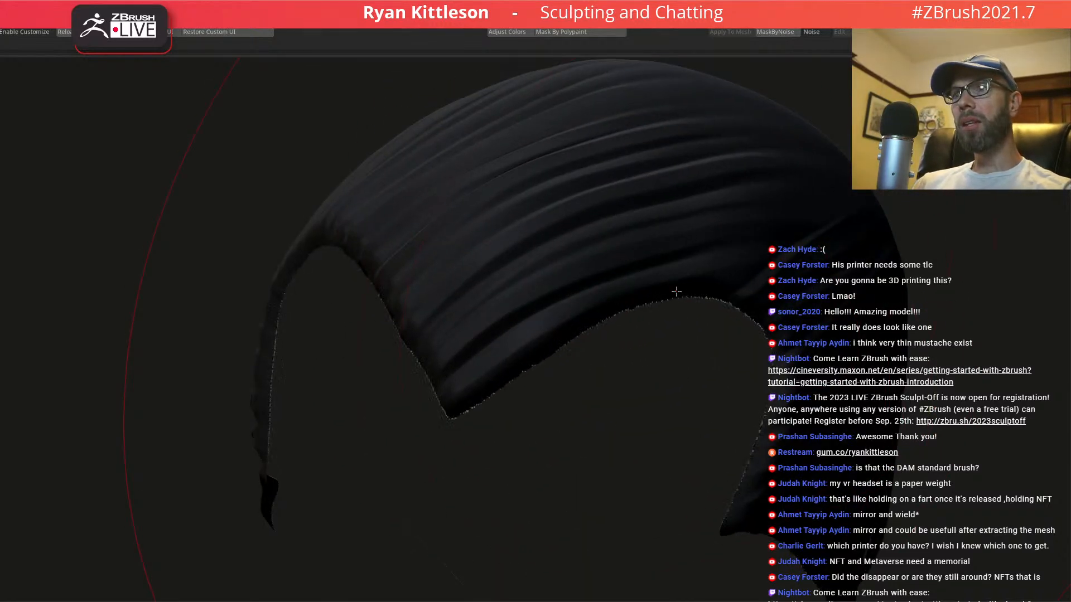
- Add the isolated hair to the mask, show the whole head again, and soften the mask's edge
ctrl+right_drag(905, 299, 859, 193)
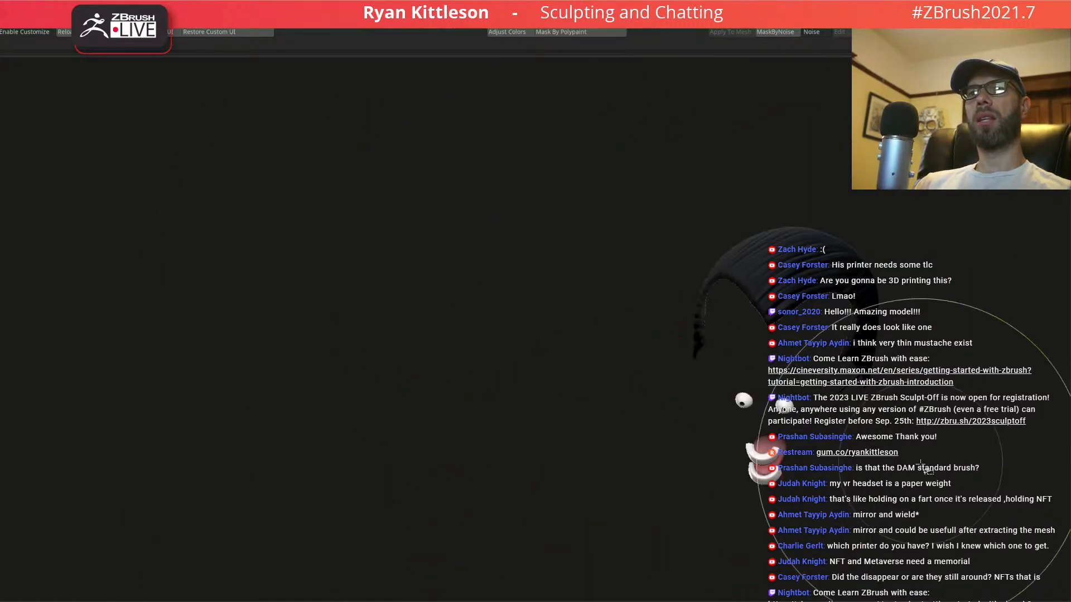
ctrl+shift+click(888, 374)
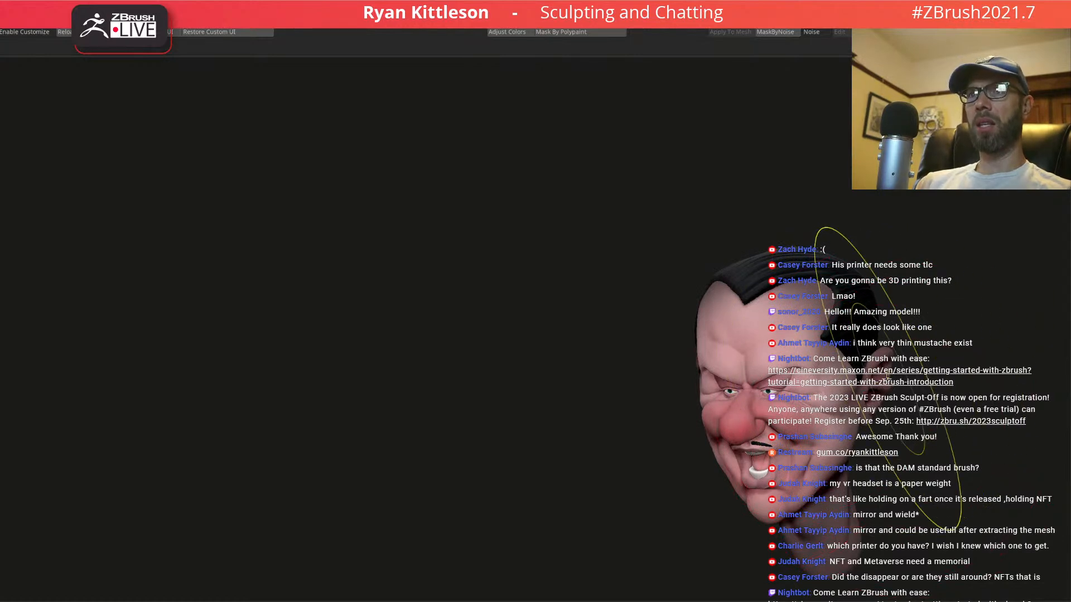
ctrl+click(877, 381)
ctrl+click(877, 382)
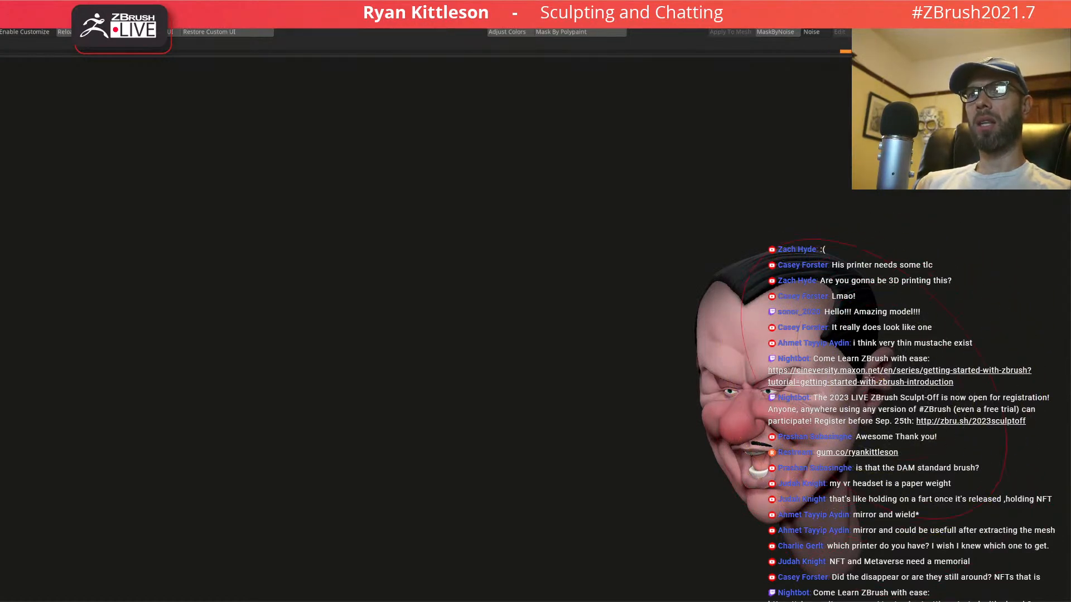
- Place the gizmo over the forehead from the top view and scale the unmasked face to about 0.90 across its width
key(w)
mouse_move(817, 365)
alt+right_down()
mouse_move(674, 317)
mouse_move(687, 307)
mouse_move(702, 342)
mouse_move(728, 280)
mouse_move(717, 319)
alt+right_up()
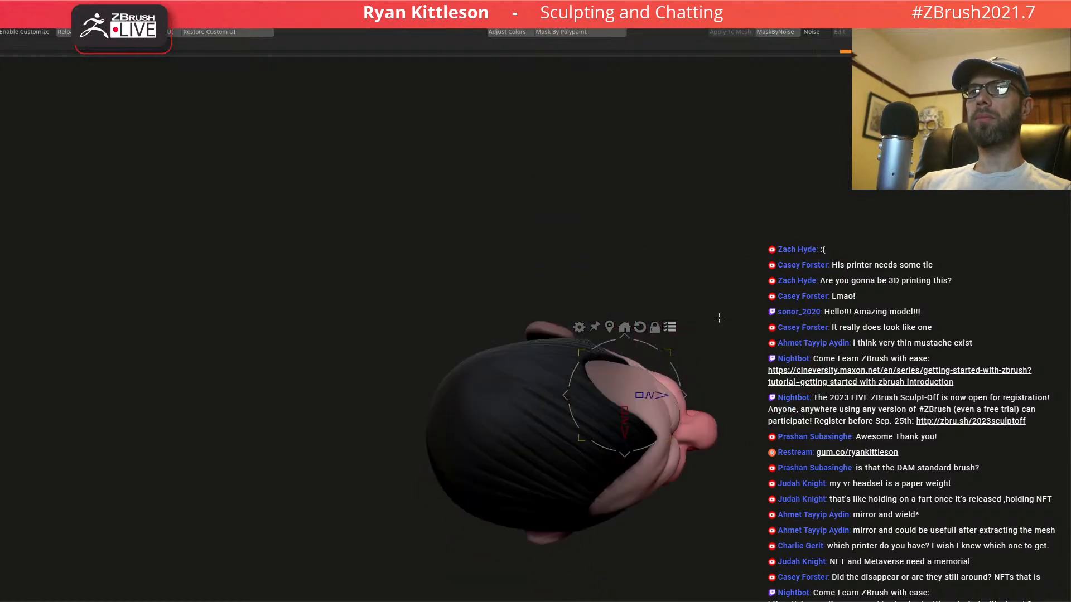
alt+click(668, 427)
drag(637, 443, 638, 434)
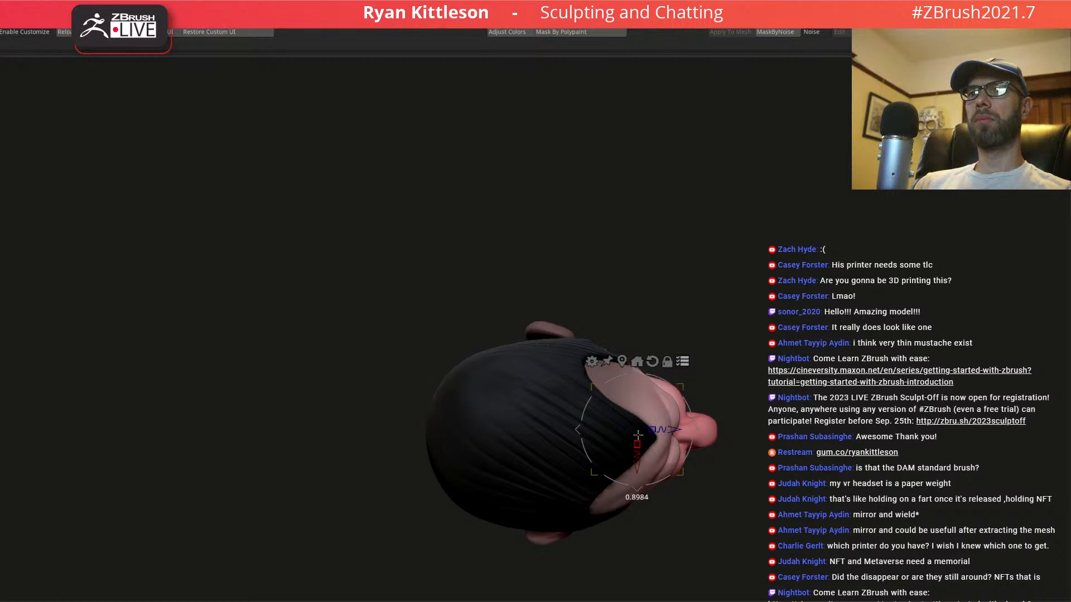
- Rotate the unmasked face about half a turn around one side of the head, and undo the extra move
mouse_move(722, 333)
right_down()
mouse_move(752, 312)
mouse_move(735, 310)
mouse_move(737, 386)
mouse_move(726, 361)
mouse_move(652, 301)
right_up()
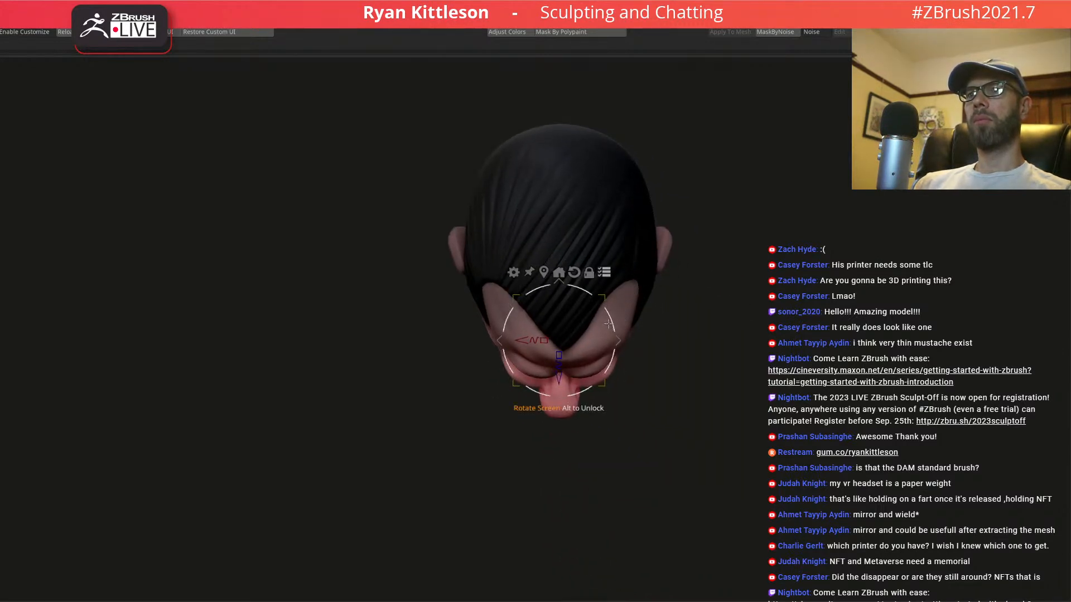
alt+drag(618, 340, 249, 357)
drag(522, 268, 525, 346)
key(ctrl+z)
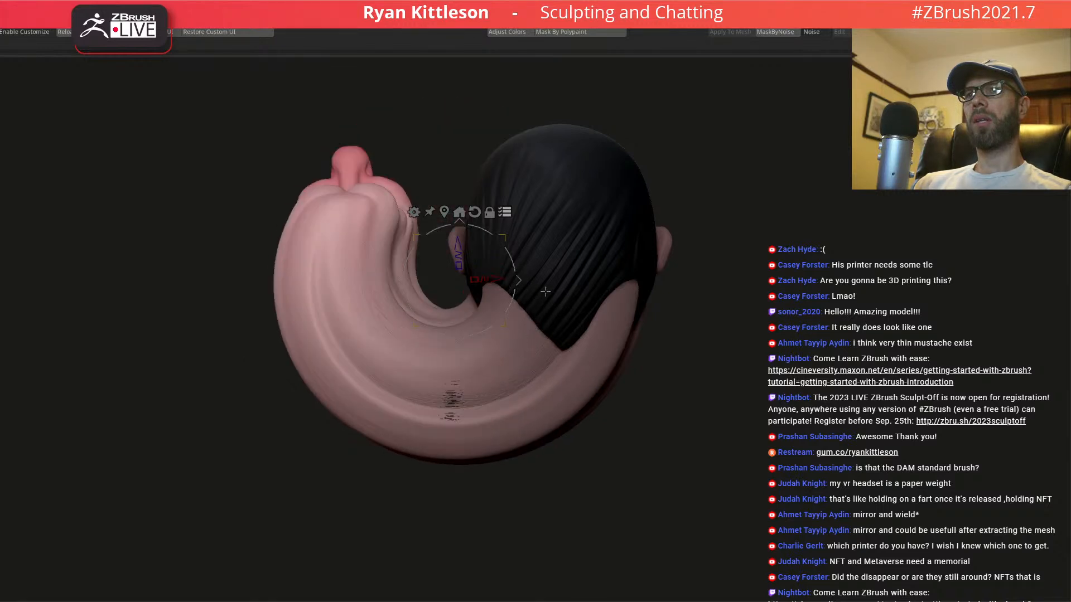
- Recentre the gizmo on the head and rotate the face about 175 degrees further, extending the wrap around the hair
alt+drag(520, 280, 612, 322)
drag(601, 341, 283, 374)
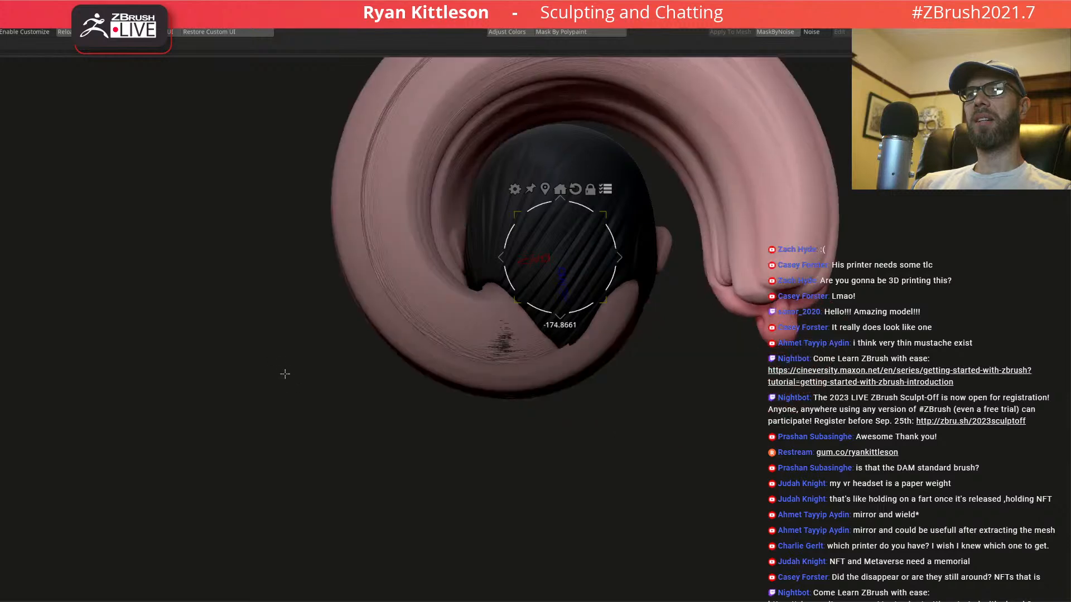
drag(607, 266, 671, 217)
drag(611, 442, 616, 328)
alt+right_drag(746, 235, 631, 309)
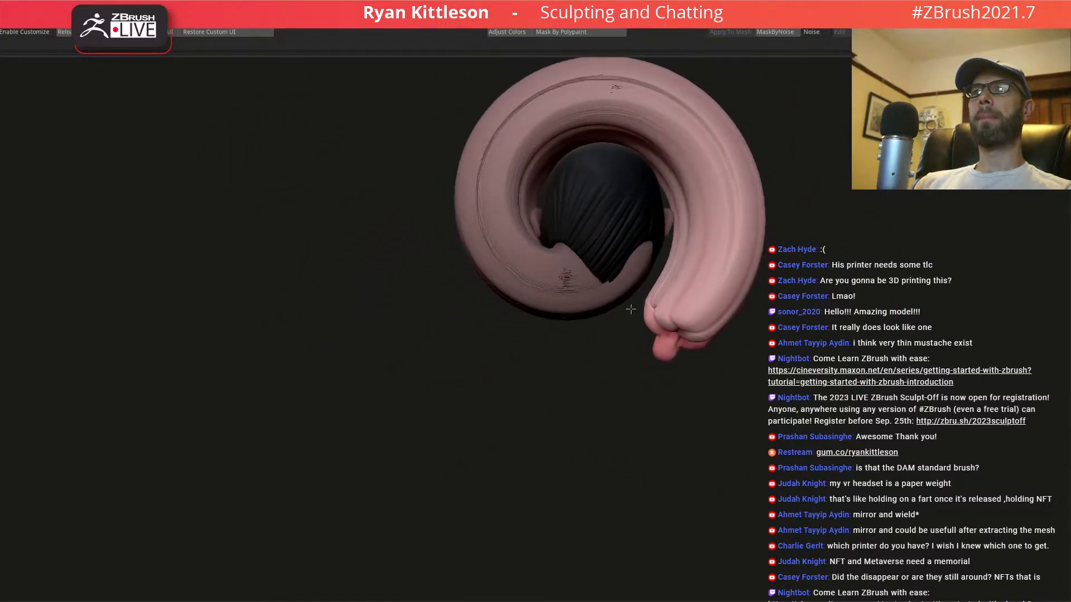
- Clear the old mask, mask the head and coil except the end stretch carrying the face, and soften the mask's edge
alt+right_drag(621, 262, 539, 277)
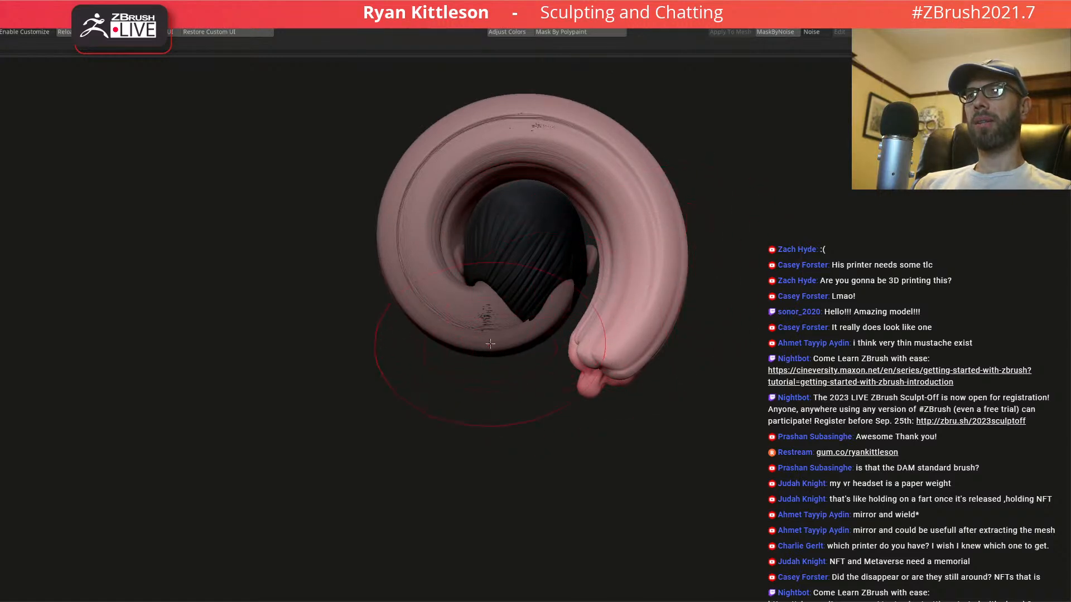
mouse_move(565, 370)
right_down()
mouse_move(583, 280)
mouse_move(569, 302)
mouse_move(580, 341)
mouse_move(533, 300)
mouse_move(568, 385)
right_up()
mouse_move(527, 322)
right_down()
mouse_move(619, 268)
mouse_move(619, 242)
right_up()
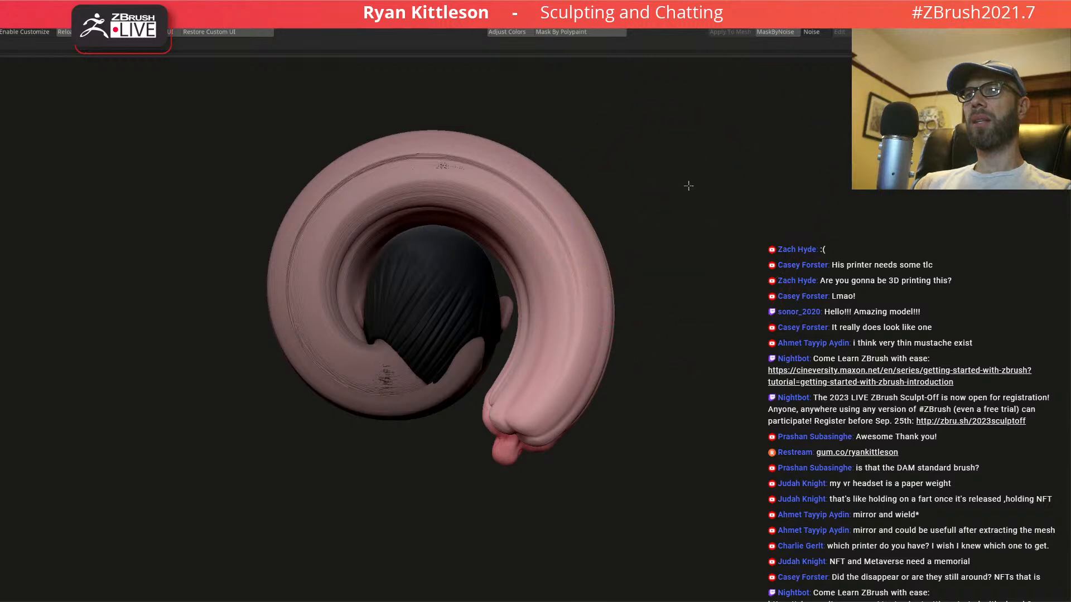
mouse_move(702, 176)
ctrl+mouse_down()
mouse_move(303, 502)
mouse_move(385, 43)
mouse_move(703, 176)
ctrl+mouse_up()
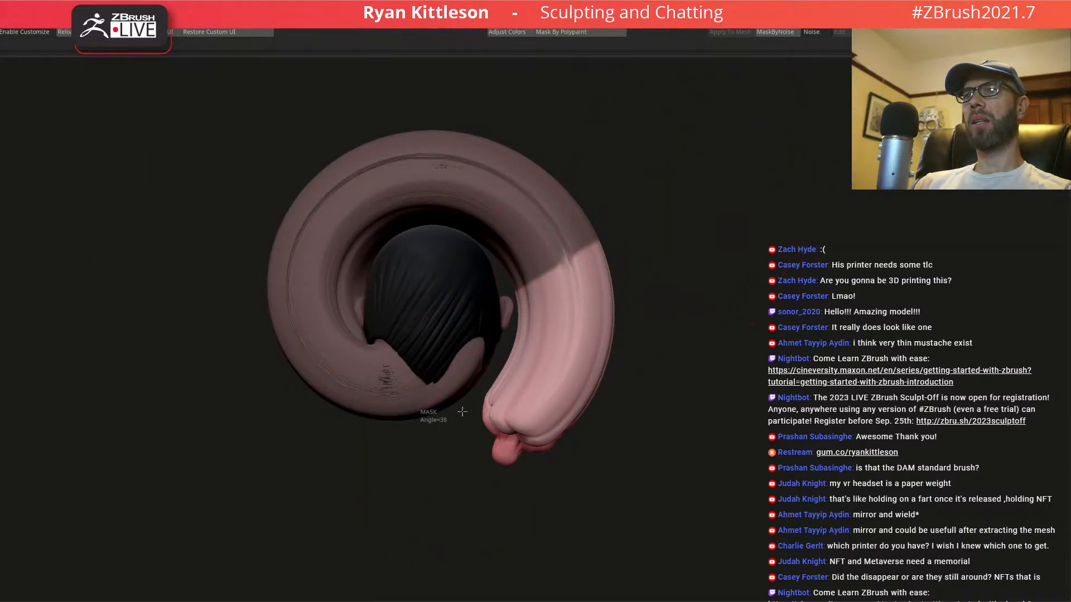
mouse_move(512, 306)
ctrl+mouse_down()
mouse_move(239, 262)
mouse_move(55, 249)
ctrl+mouse_up()
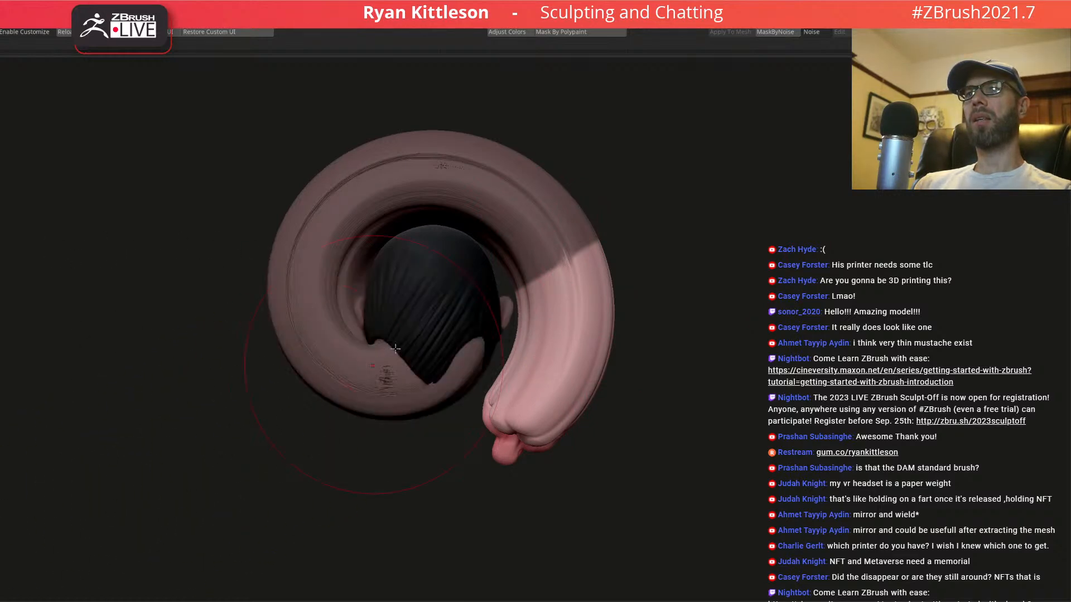
ctrl+click(614, 244)
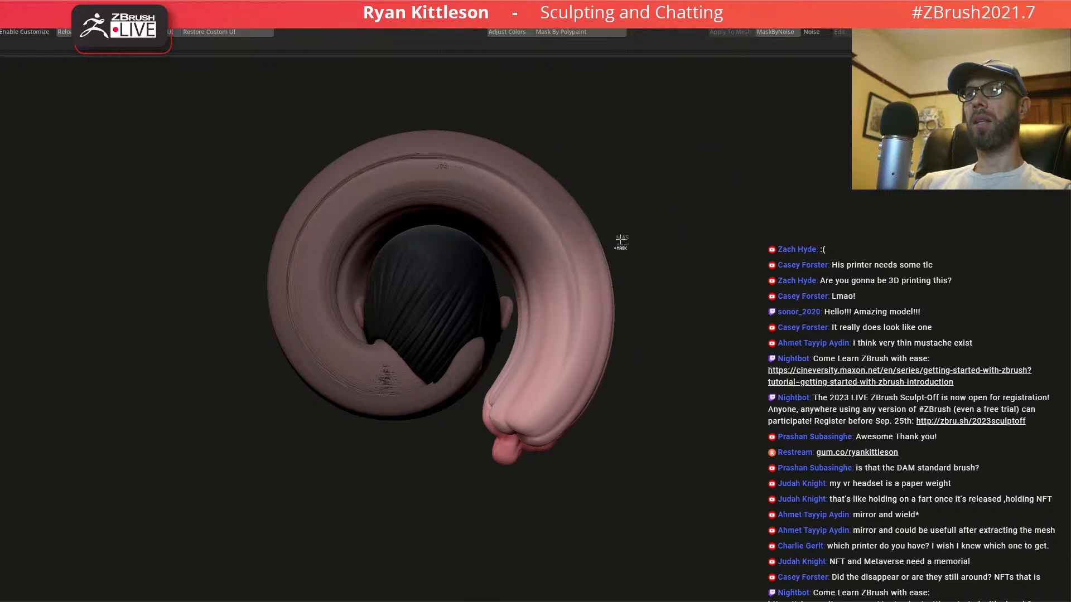
ctrl+click(623, 239)
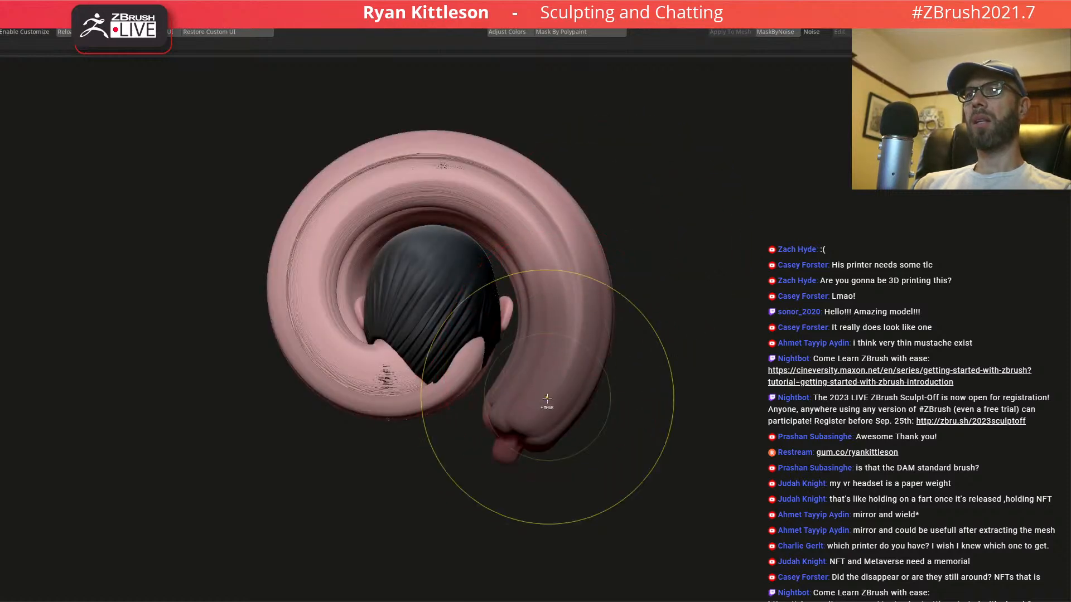
key(ctrl+i)
- Place the gizmo at the face end of the coil and rotate the unmasked face about 26 degrees towards the head
right_drag(547, 405, 547, 353)
mouse_move(539, 449)
ctrl+right_down()
mouse_move(559, 475)
mouse_move(519, 290)
ctrl+right_up()
key(w)
mouse_move(446, 312)
right_down()
mouse_move(487, 312)
mouse_move(467, 322)
mouse_move(521, 361)
mouse_move(519, 398)
right_up()
alt+click(482, 310)
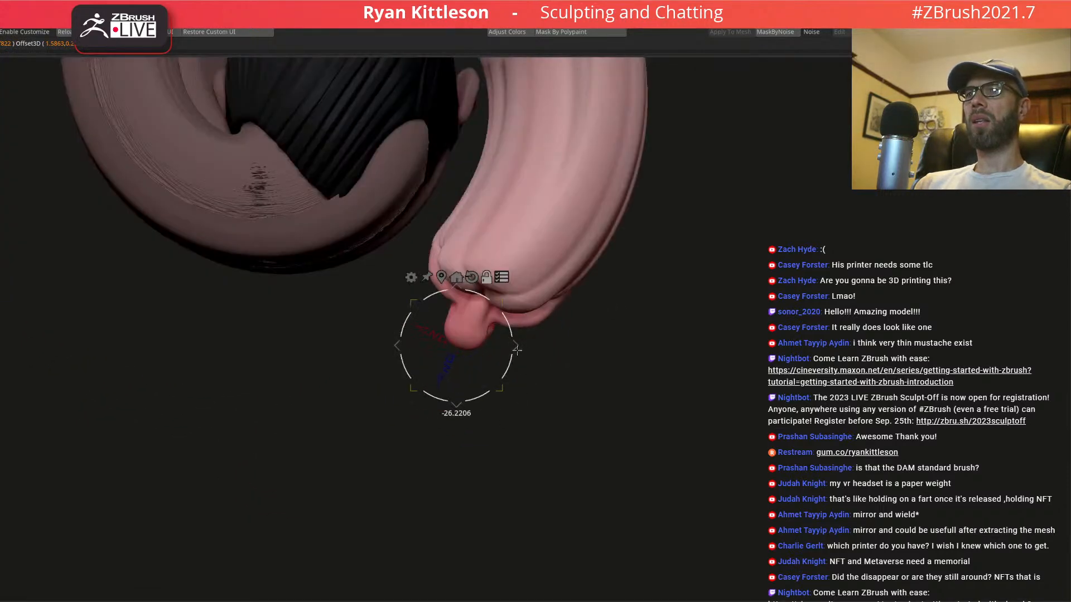
right_drag(648, 328, 601, 341)
drag(444, 344, 465, 354)
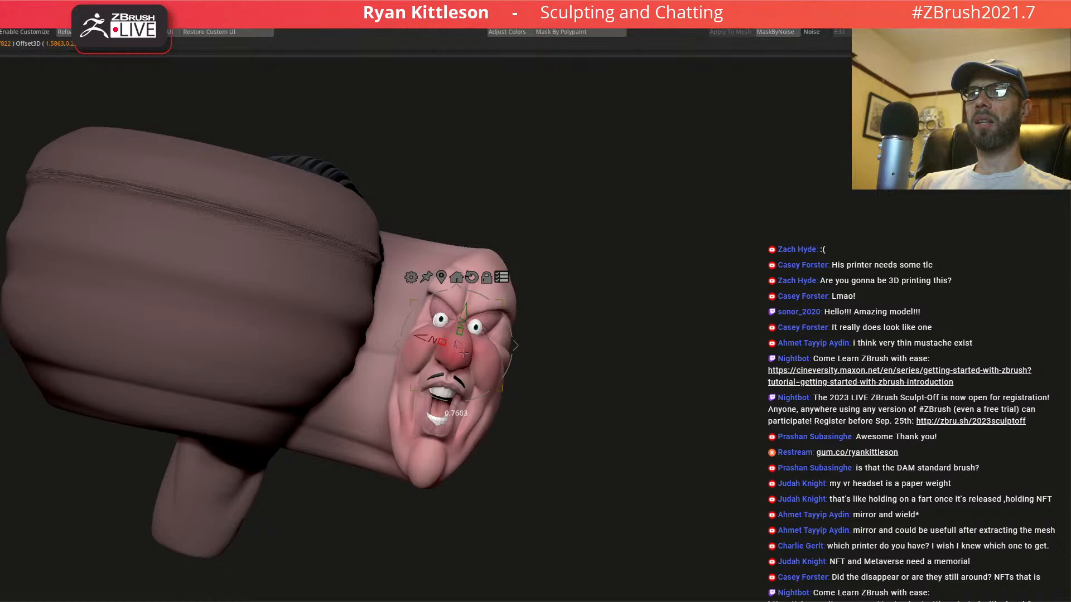
drag(517, 348, 476, 336)
mouse_move(505, 276)
right_down()
mouse_move(507, 324)
mouse_move(526, 334)
mouse_move(612, 256)
mouse_move(625, 280)
mouse_move(630, 265)
right_up()
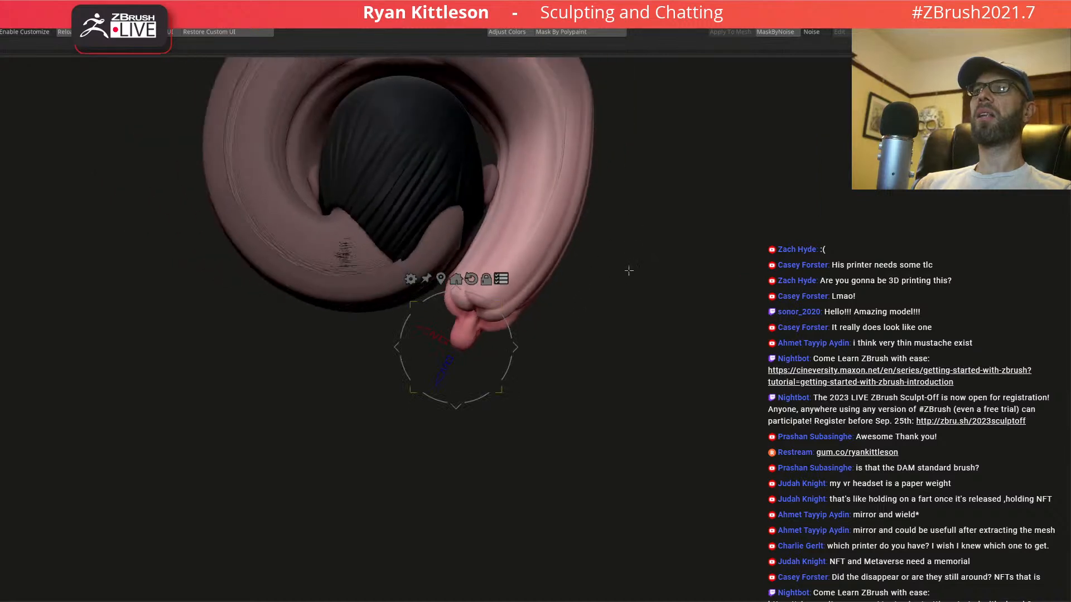
drag(512, 328, 514, 333)
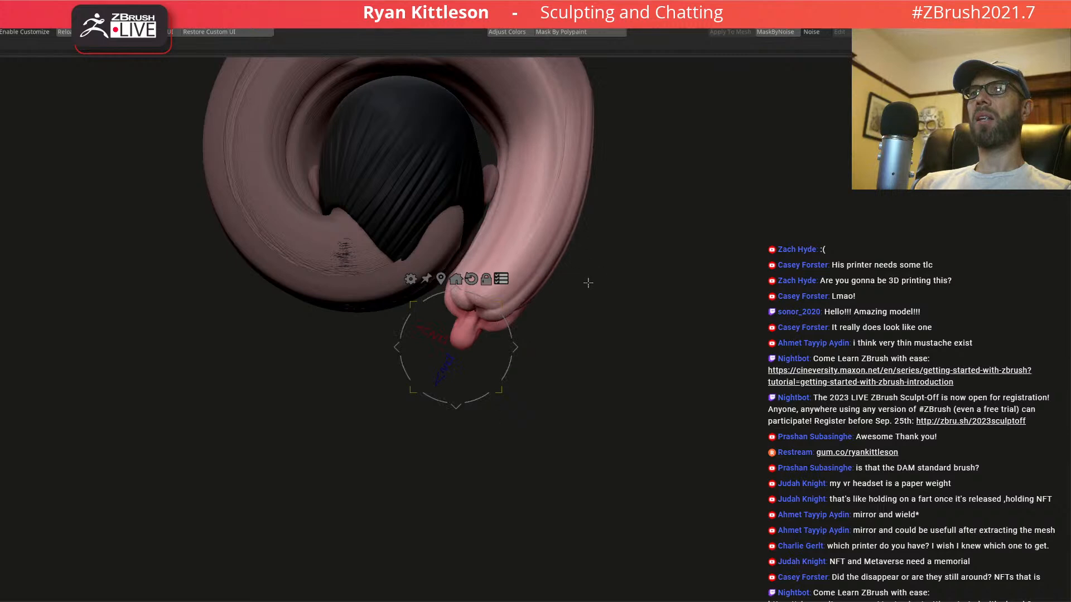
- Zoom in on the face and shift the eyeballs slightly back into their sockets
right_drag(593, 270, 612, 309)
mouse_move(556, 349)
right_down()
mouse_move(521, 296)
mouse_move(543, 242)
right_up()
mouse_move(528, 296)
right_down()
mouse_move(531, 317)
mouse_move(585, 285)
mouse_move(540, 246)
mouse_move(485, 226)
mouse_move(514, 211)
mouse_move(494, 216)
mouse_move(533, 220)
mouse_move(486, 223)
mouse_move(531, 207)
mouse_move(503, 201)
mouse_move(530, 212)
mouse_move(504, 198)
right_up()
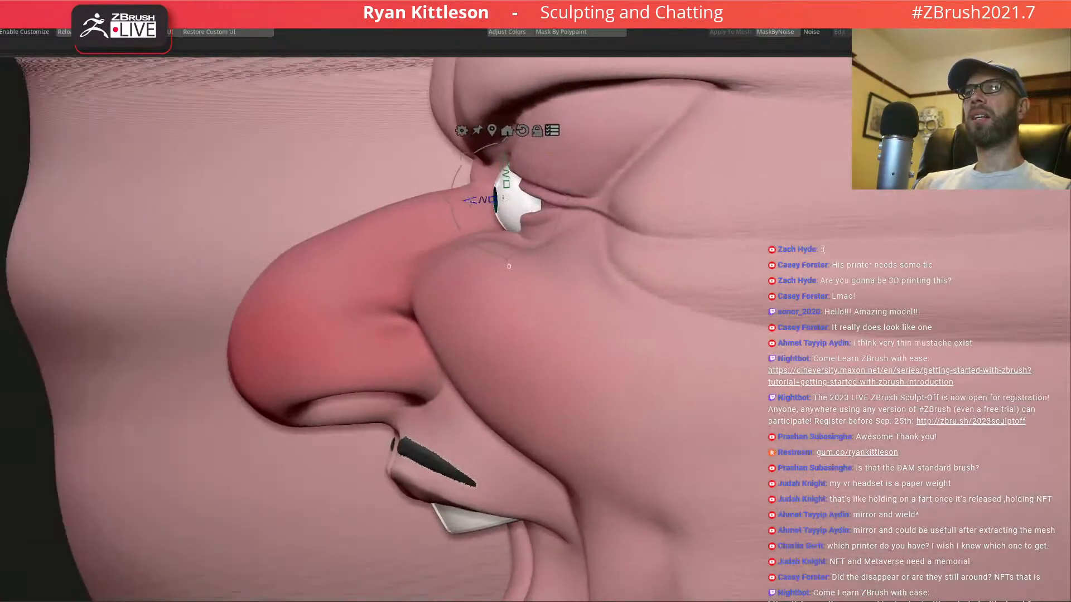
drag(466, 200, 476, 201)
drag(514, 166, 508, 165)
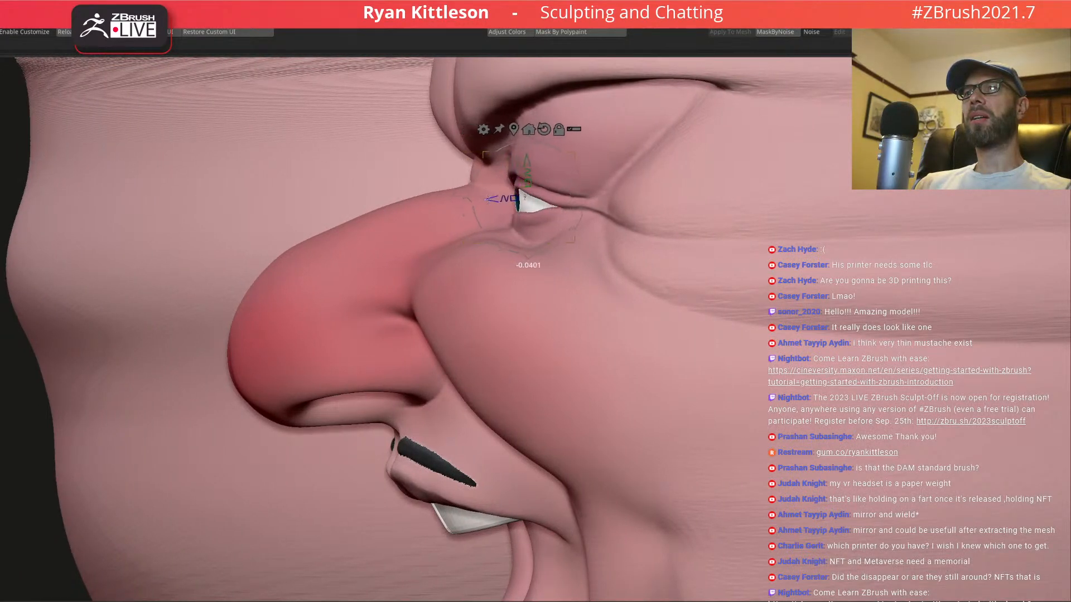
right_drag(479, 263, 436, 207)
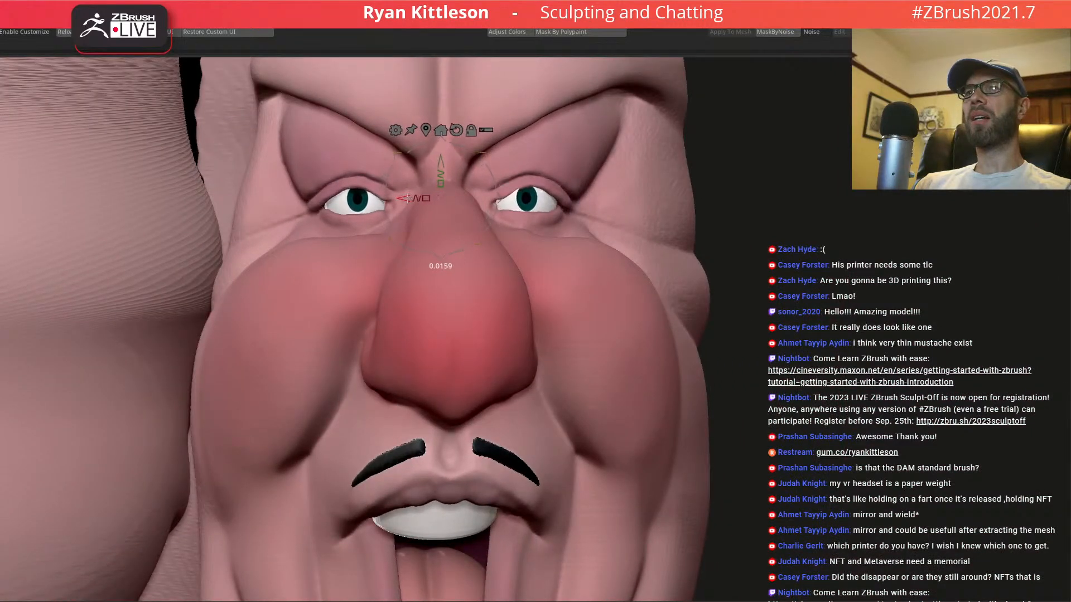
ctrl+right_drag(554, 282, 441, 162)
- Examine the hairline, the coil's surface and the overall spiral from behind and above
mouse_move(560, 245)
right_down()
mouse_move(479, 242)
mouse_move(563, 247)
mouse_move(535, 351)
mouse_move(533, 124)
mouse_move(536, 357)
right_up()
alt+right_drag(446, 268, 608, 563)
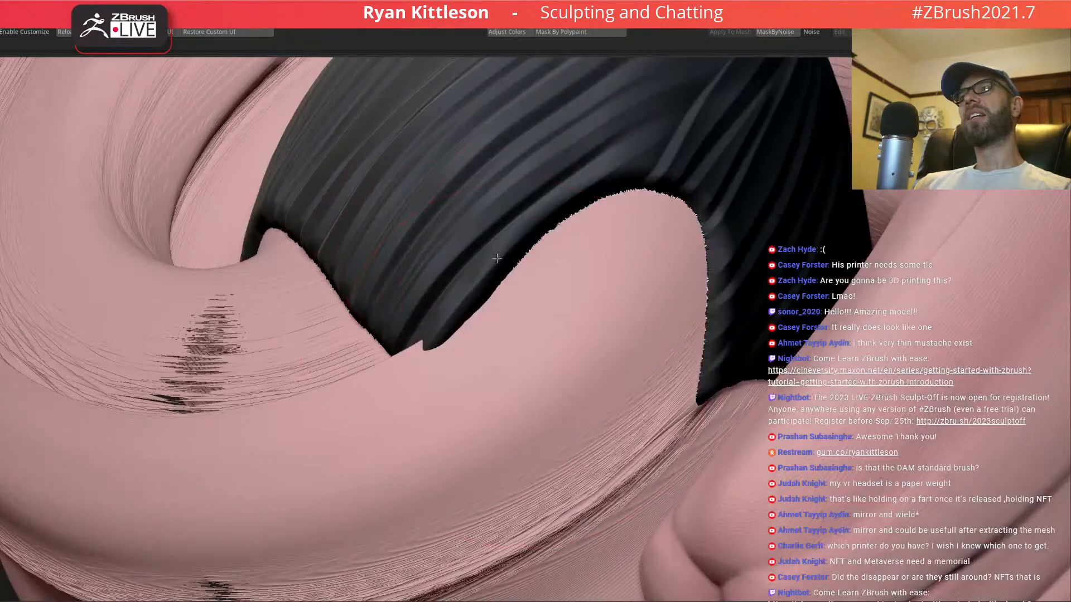
ctrl+right_drag(496, 258, 487, 275)
mouse_move(557, 365)
alt+right_down()
mouse_move(471, 202)
mouse_move(407, 126)
alt+right_up()
mouse_move(490, 223)
right_down()
mouse_move(527, 352)
mouse_move(500, 228)
mouse_move(528, 340)
mouse_move(470, 254)
mouse_move(357, 301)
right_up()
ctrl+right_drag(161, 329, 390, 201)
right_drag(438, 314, 434, 273)
mouse_move(488, 328)
right_down()
mouse_move(474, 165)
mouse_move(471, 407)
mouse_move(524, 310)
mouse_move(537, 198)
mouse_move(545, 278)
right_up()
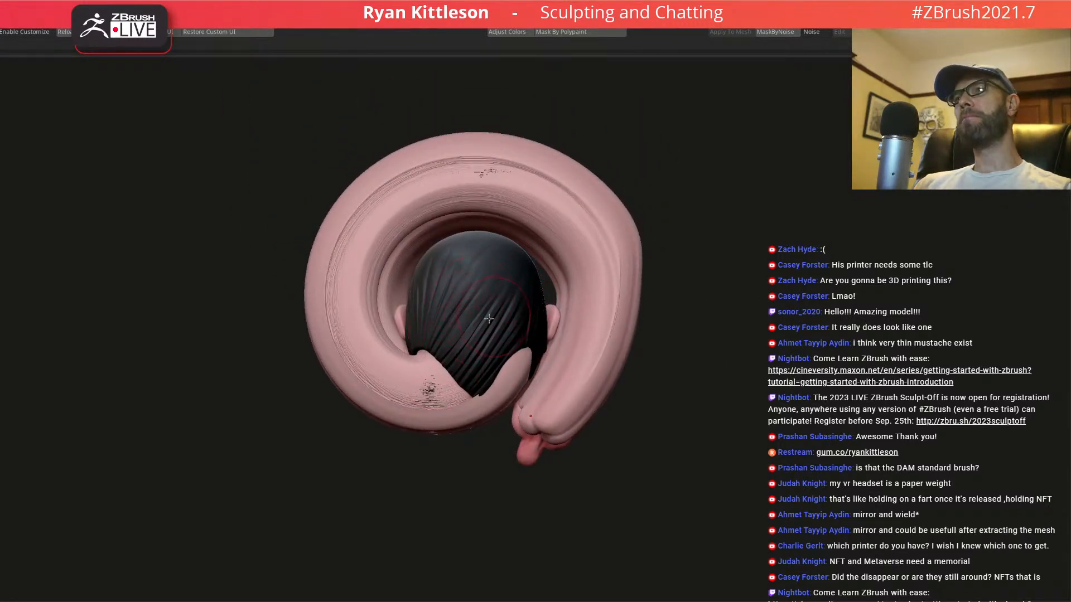
mouse_move(467, 331)
right_down()
mouse_move(501, 263)
mouse_move(471, 172)
mouse_move(478, 292)
mouse_move(509, 289)
mouse_move(479, 246)
mouse_move(503, 222)
right_up()
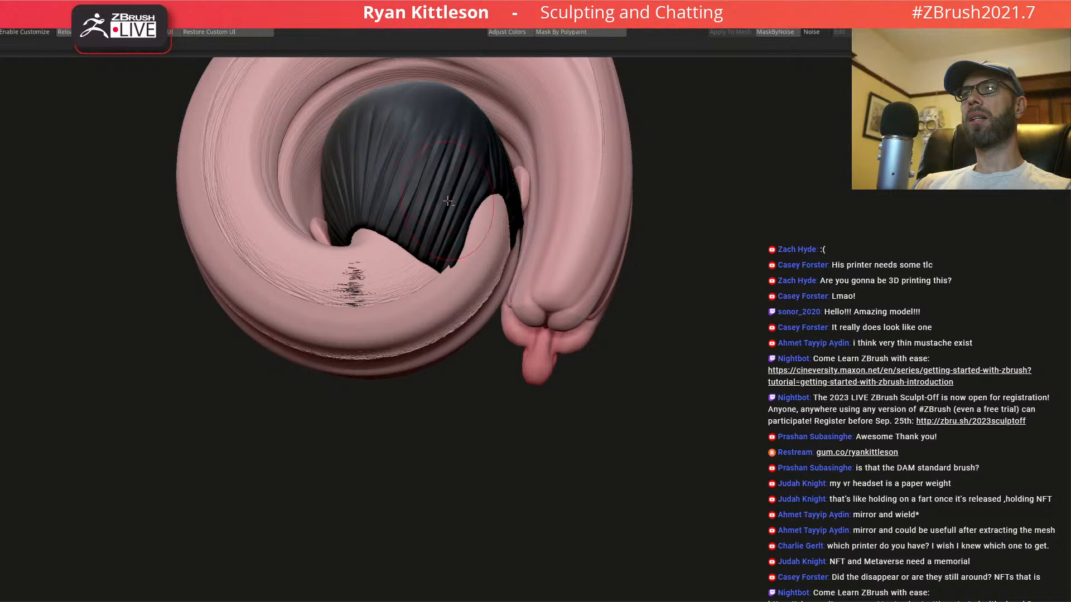
- Try pushing the coil's outer side inward with a resized brush, and undo the strokes
ctrl+shift+click(435, 184)
right_drag(619, 190, 515, 198)
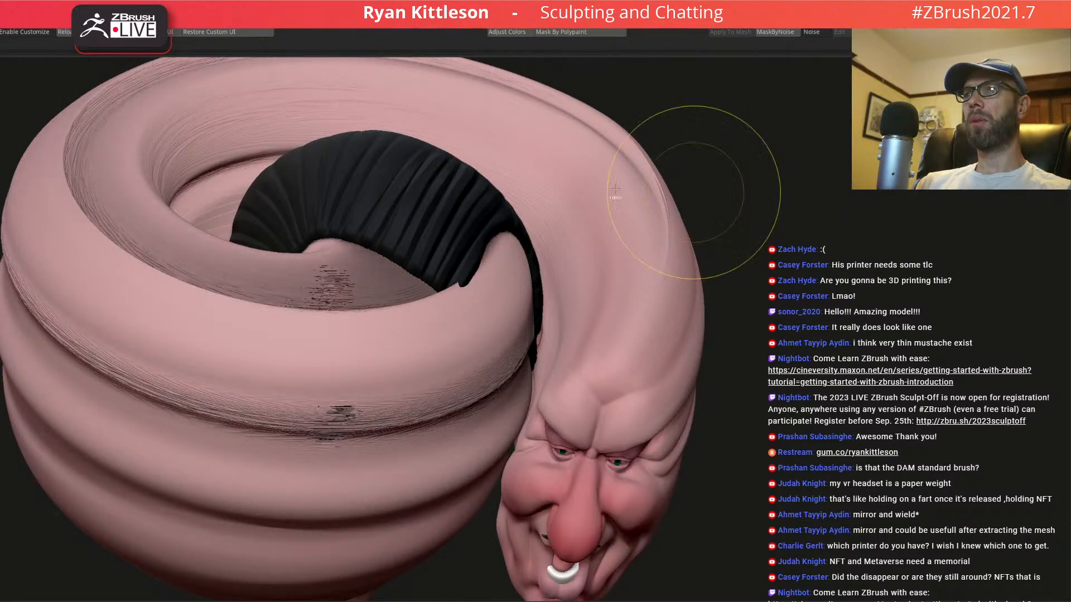
mouse_move(430, 255)
ctrl+right_down()
mouse_move(403, 89)
mouse_move(397, 159)
mouse_move(411, 263)
ctrl+right_up()
key(space)
drag(411, 262, 436, 261)
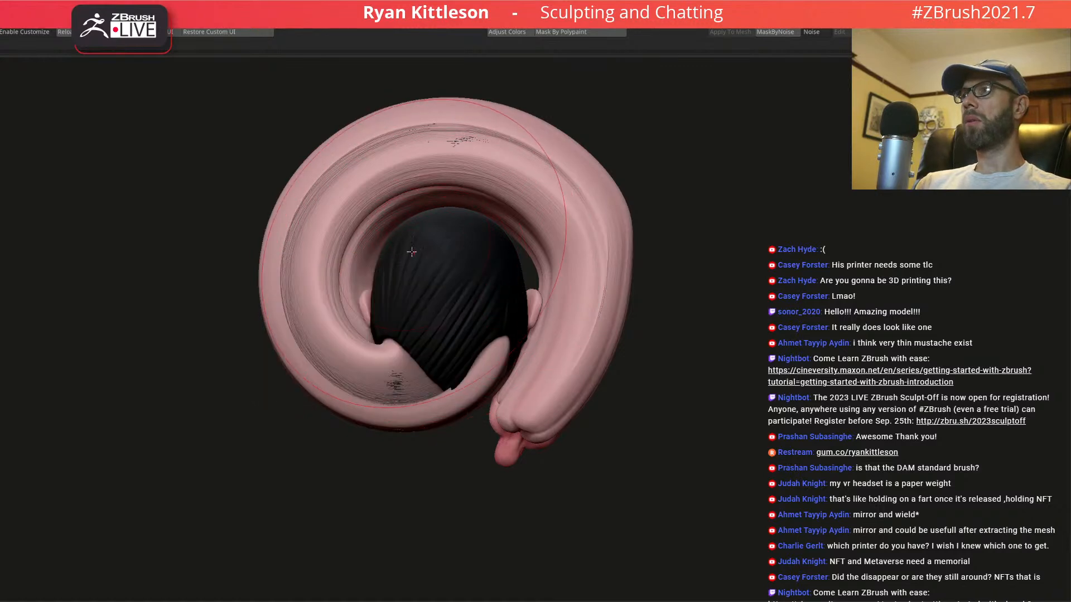
right_drag(430, 283, 395, 276)
drag(279, 333, 307, 324)
key(ctrl+z)
right_drag(291, 303, 280, 304)
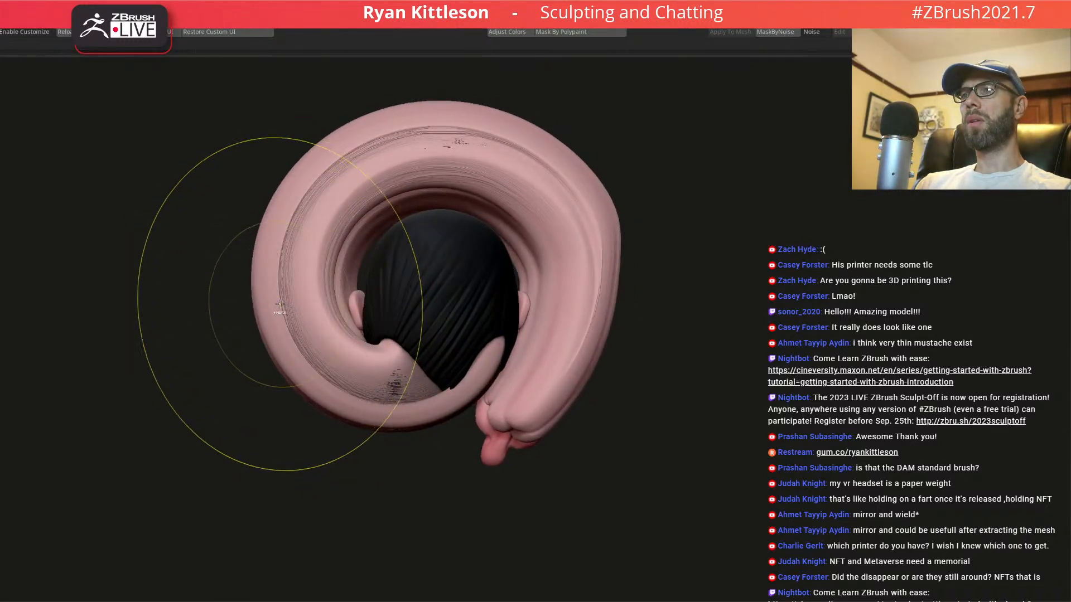
key(ctrl+z)
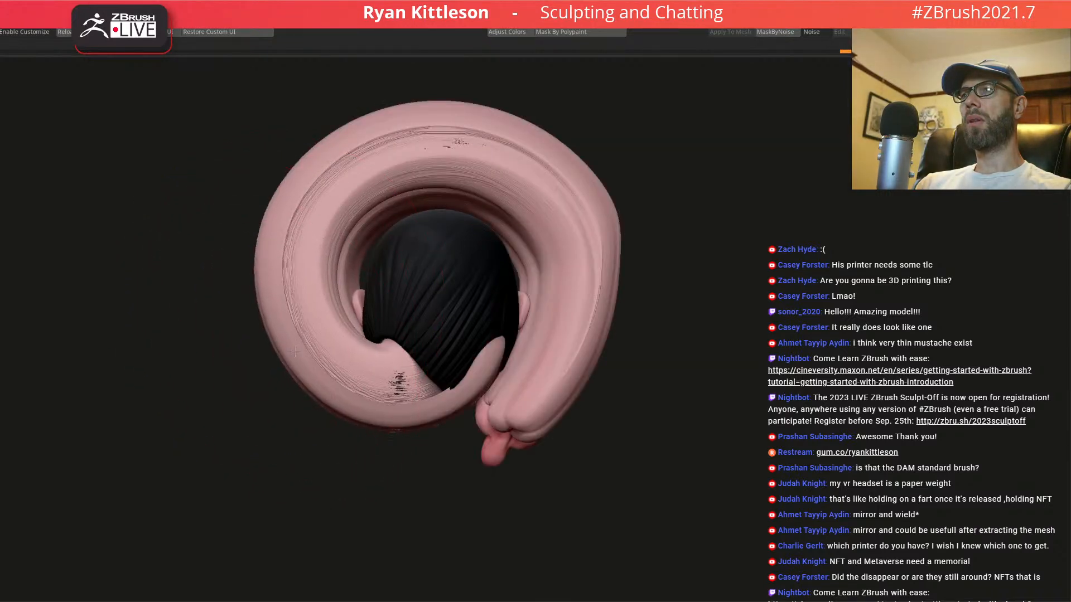
- Push the coil's outer edge inward around the head with a large brush to slim the spiral
key(space)
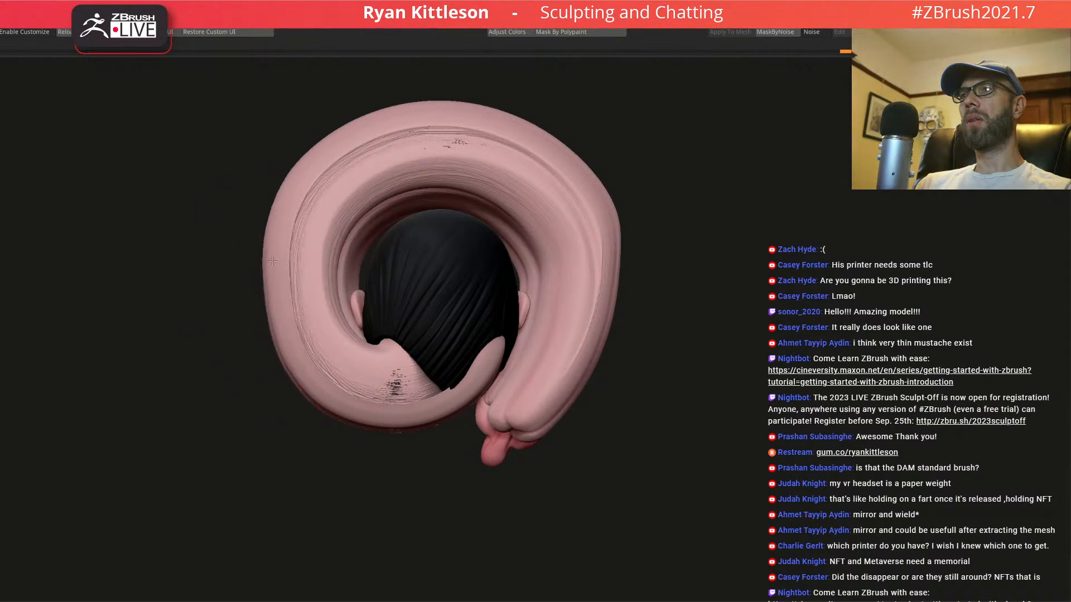
mouse_move(322, 156)
mouse_down()
mouse_move(440, 120)
mouse_move(514, 122)
mouse_move(524, 134)
mouse_up()
key(p)
mouse_move(601, 202)
mouse_down()
mouse_move(610, 307)
mouse_move(602, 206)
mouse_up()
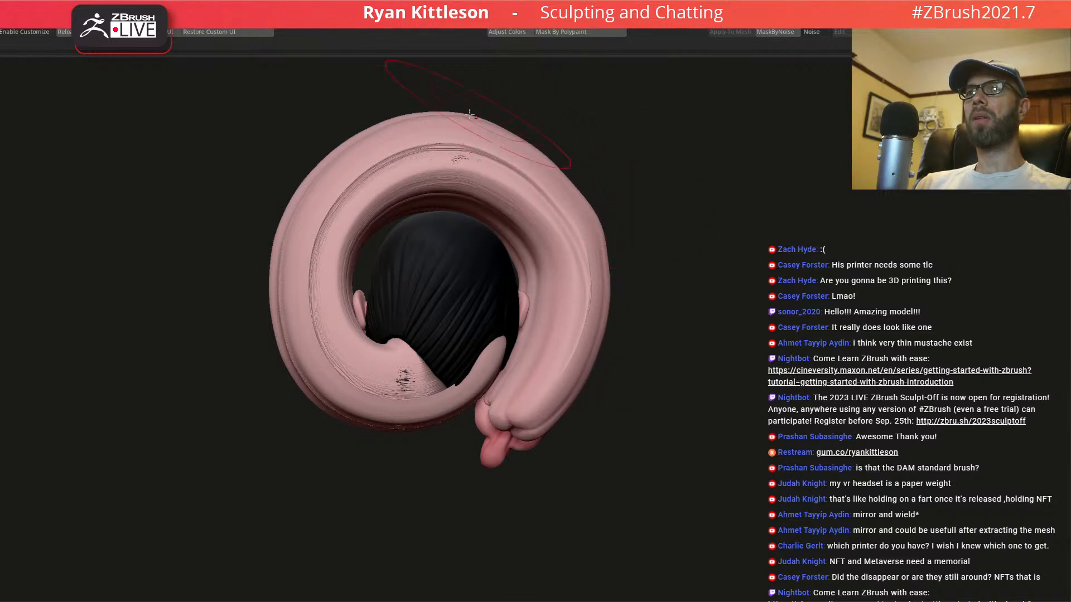
mouse_move(458, 126)
mouse_down()
mouse_move(379, 134)
mouse_move(332, 167)
mouse_move(295, 211)
mouse_move(288, 289)
mouse_up()
drag(277, 343, 323, 397)
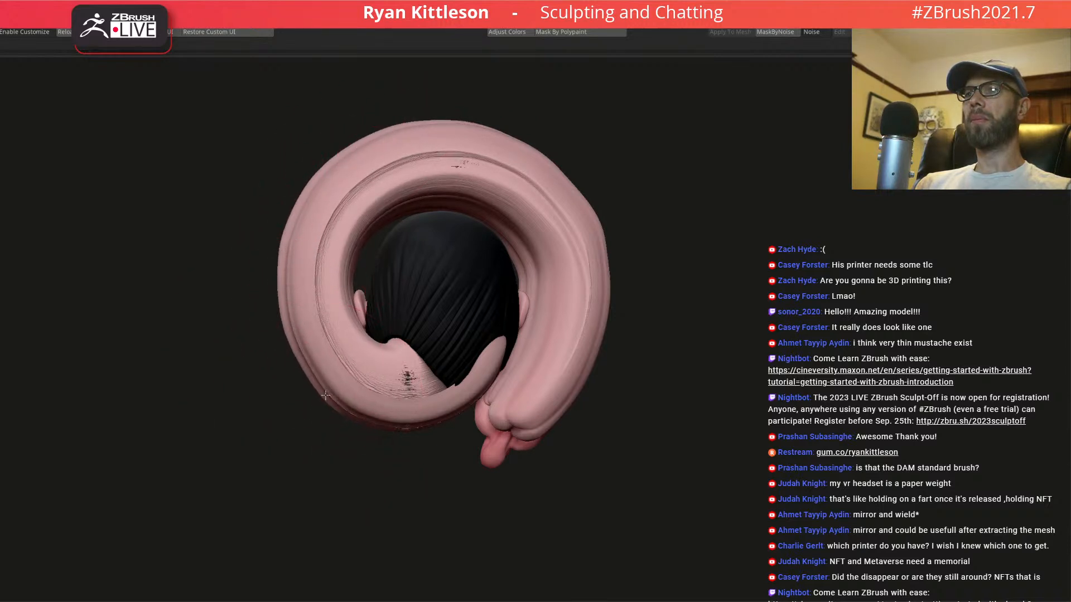
- Resize the brush and even out the coil's outer silhouette with short inward strokes
key(space)
mouse_move(329, 402)
mouse_down()
mouse_move(360, 408)
mouse_move(321, 380)
mouse_up()
drag(293, 334, 301, 332)
drag(282, 285, 304, 194)
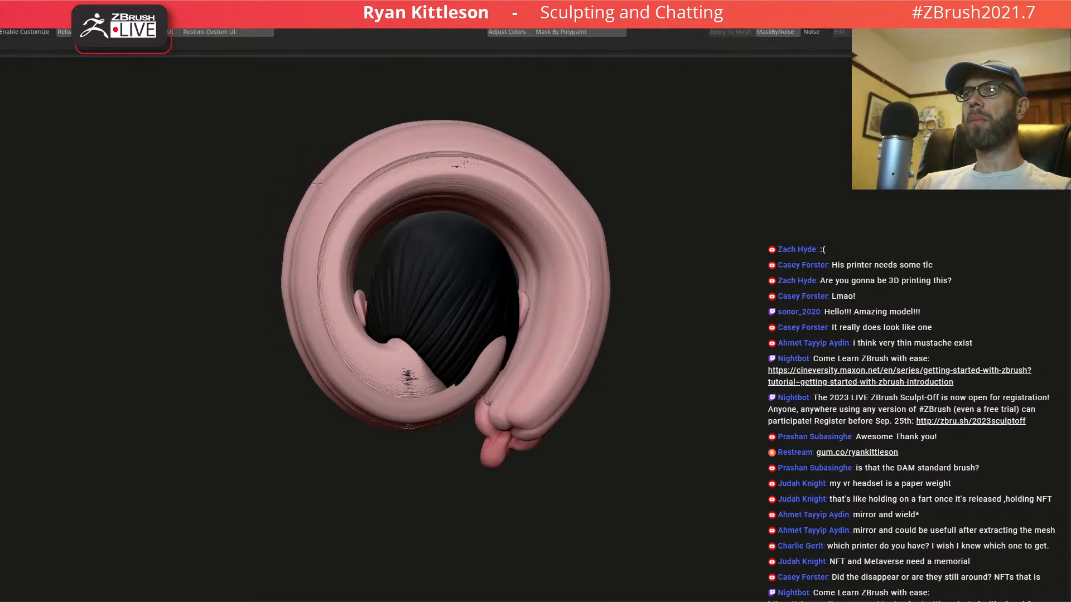
drag(381, 137, 392, 143)
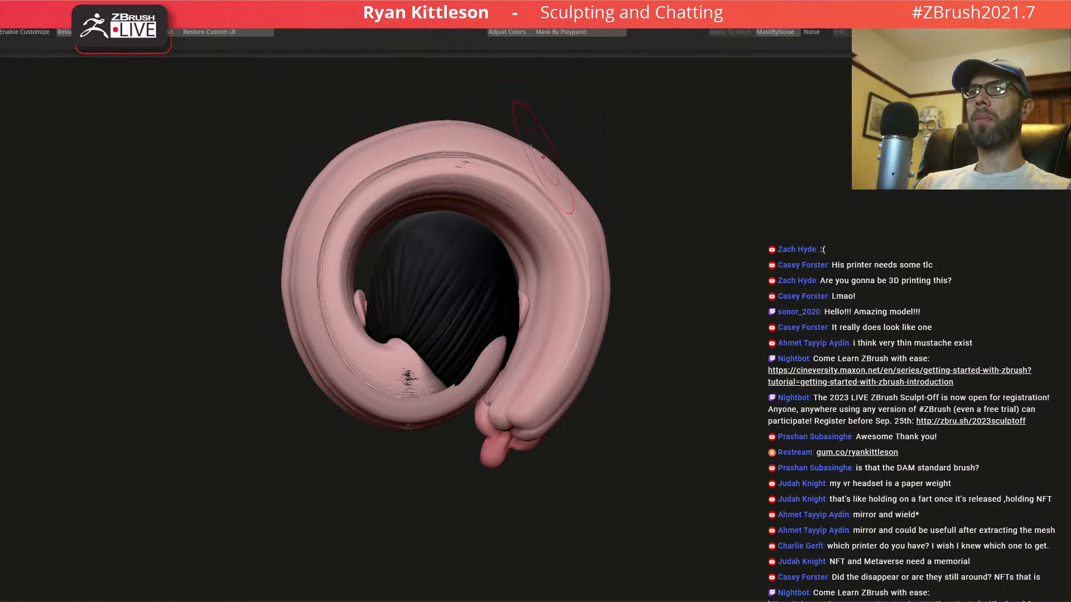
mouse_move(454, 121)
mouse_down()
mouse_move(390, 135)
mouse_move(316, 179)
mouse_move(301, 229)
mouse_up()
drag(286, 279, 292, 282)
mouse_move(292, 337)
mouse_down()
mouse_move(360, 251)
mouse_move(381, 469)
mouse_move(498, 271)
mouse_move(481, 256)
mouse_move(485, 196)
mouse_move(471, 177)
mouse_move(475, 398)
mouse_up()
- Push the coil's inner wall outward above the hair and beside both ears to widen the gap around the head
drag(485, 214, 527, 243)
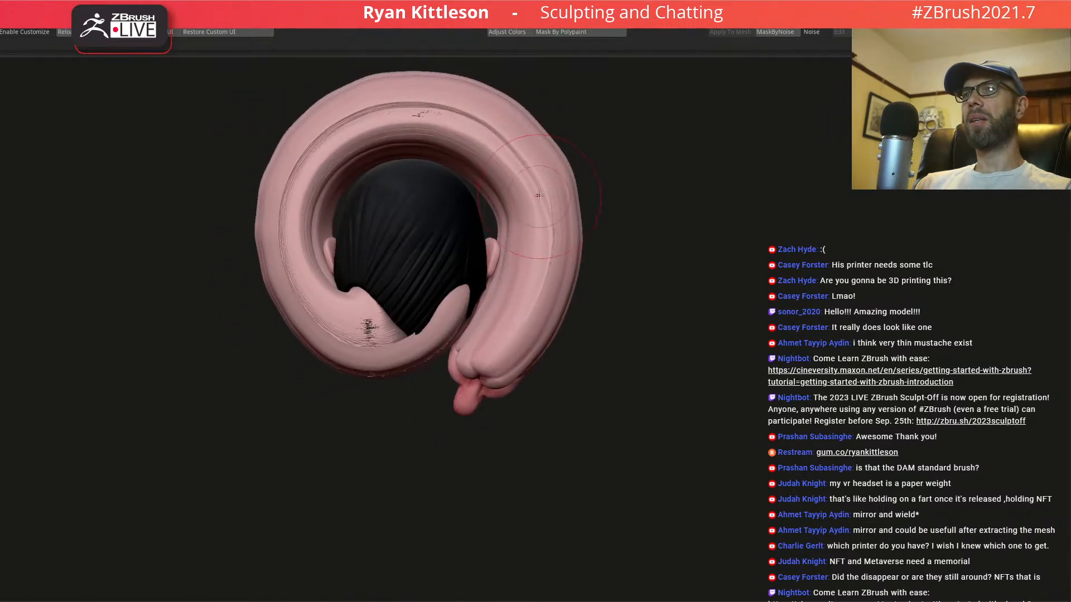
alt+drag(513, 172, 460, 220)
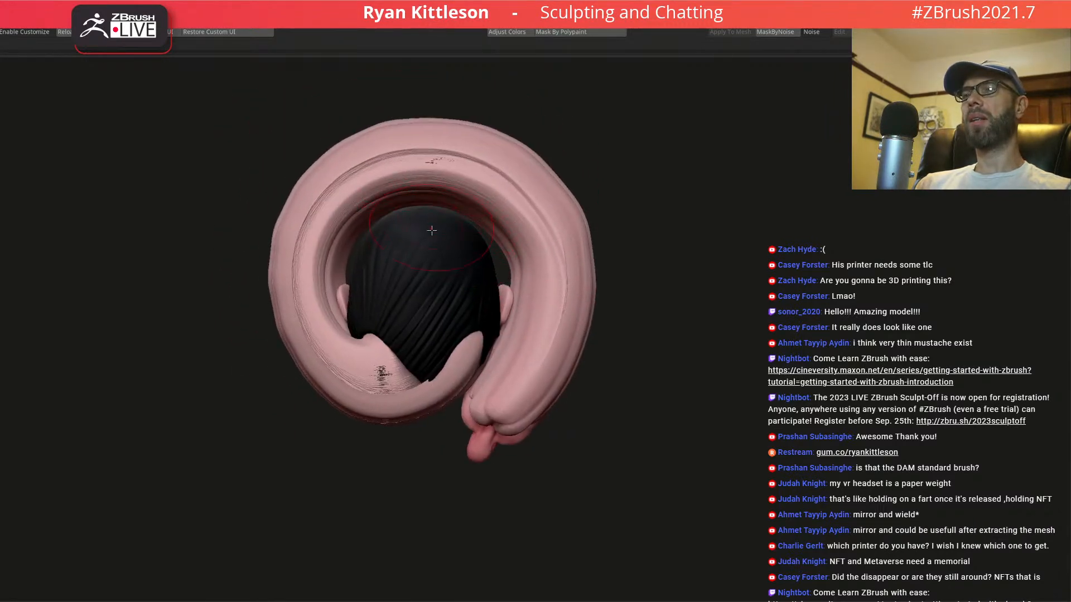
key(space)
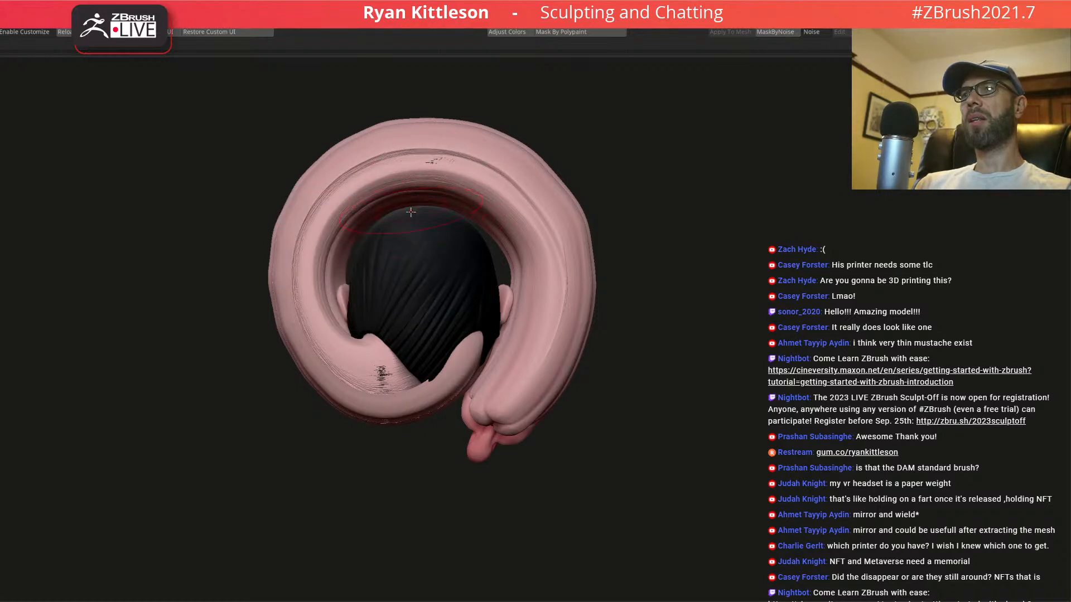
key(space)
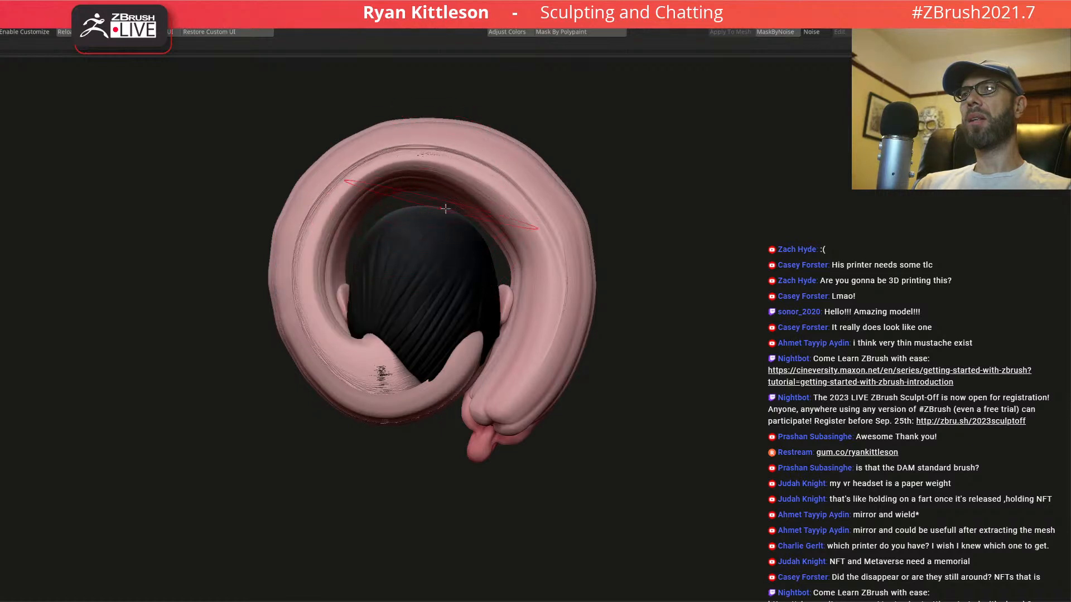
drag(460, 223, 480, 209)
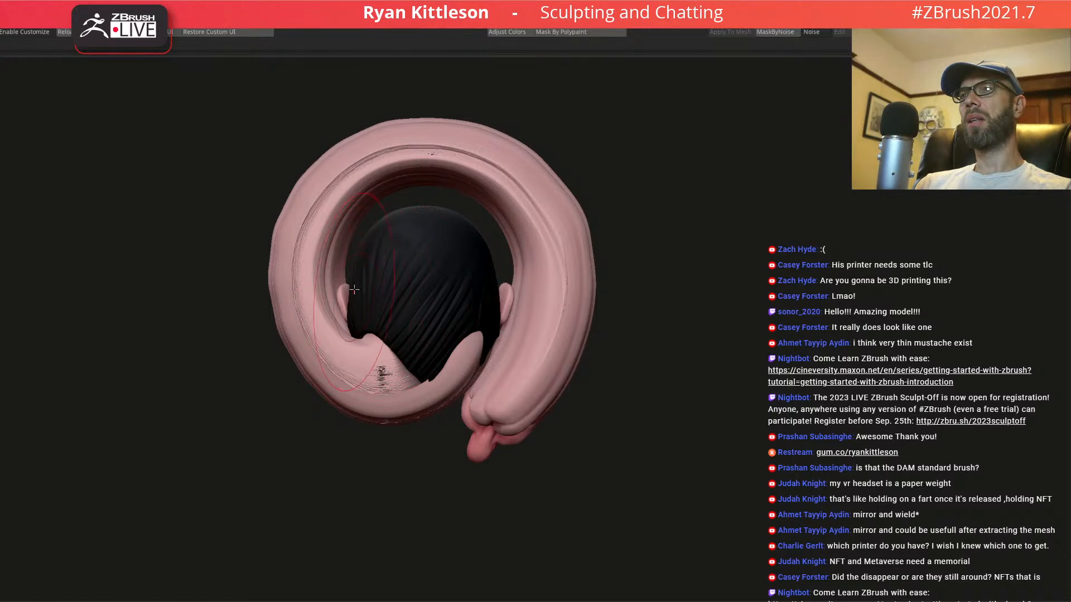
mouse_move(376, 296)
ctrl+right_down()
mouse_move(377, 332)
mouse_move(370, 313)
mouse_move(337, 305)
mouse_move(324, 287)
mouse_move(264, 296)
ctrl+right_up()
key(space)
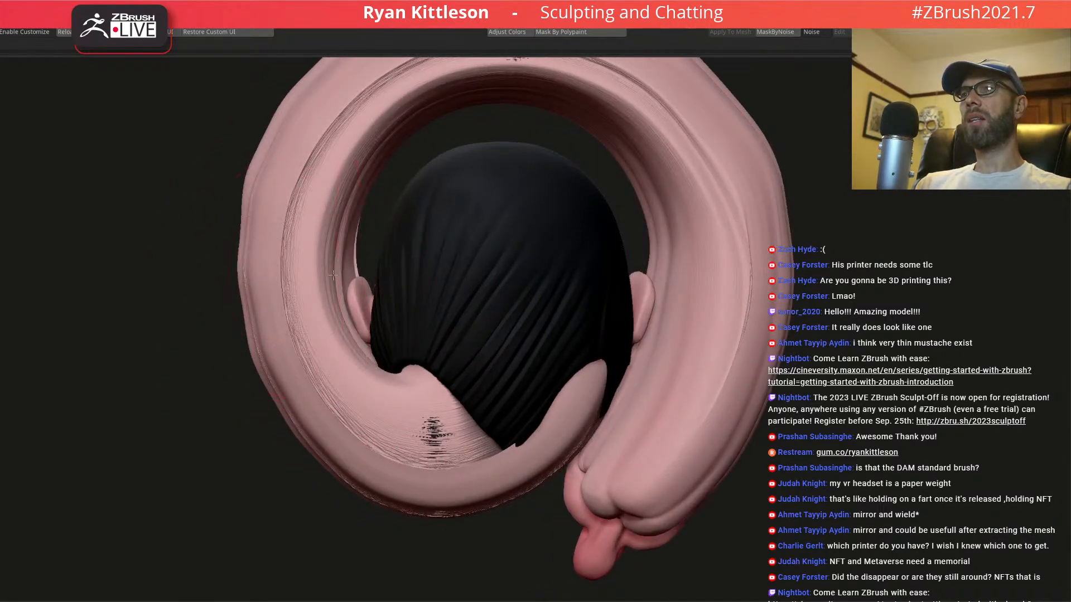
ctrl+right_drag(415, 416, 443, 351)
ctrl+right_drag(584, 232, 589, 252)
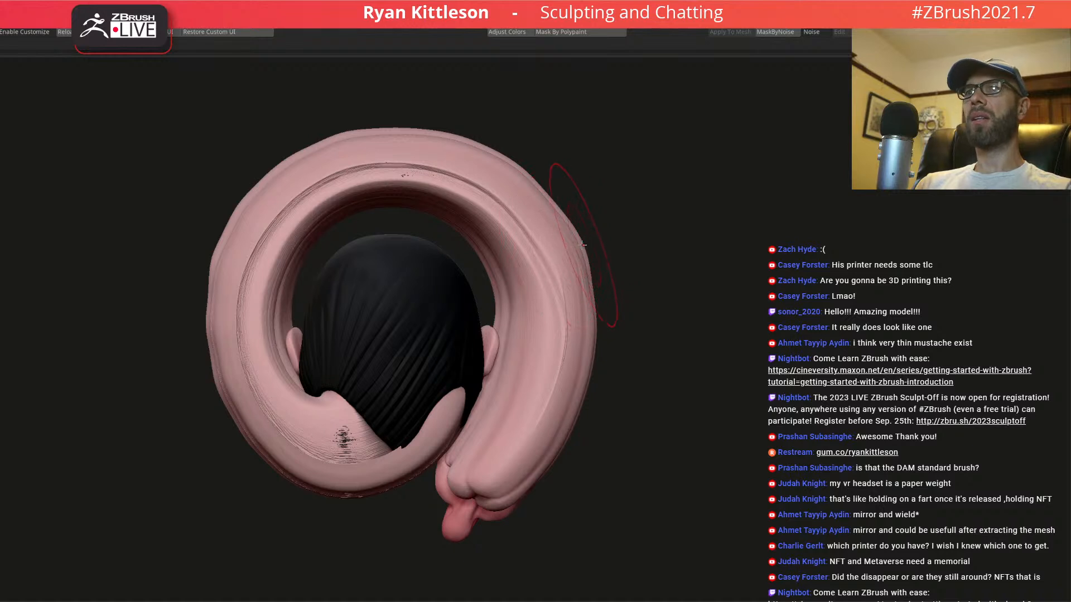
- Examine the reshaped coil and the face from the front and both sides
mouse_move(461, 237)
ctrl+right_down()
mouse_move(493, 193)
mouse_move(494, 127)
ctrl+right_up()
mouse_move(481, 233)
right_down()
mouse_move(540, 229)
mouse_move(475, 237)
mouse_move(498, 220)
mouse_move(504, 251)
mouse_move(483, 264)
mouse_move(546, 260)
mouse_move(504, 226)
right_up()
mouse_move(428, 174)
right_down()
mouse_move(454, 208)
mouse_move(388, 176)
right_up()
mouse_move(521, 171)
right_down()
mouse_move(460, 180)
mouse_move(369, 230)
mouse_move(342, 306)
mouse_move(399, 182)
mouse_move(426, 266)
right_up()
mouse_move(332, 224)
right_down()
mouse_move(436, 258)
mouse_move(461, 294)
mouse_move(426, 215)
right_up()
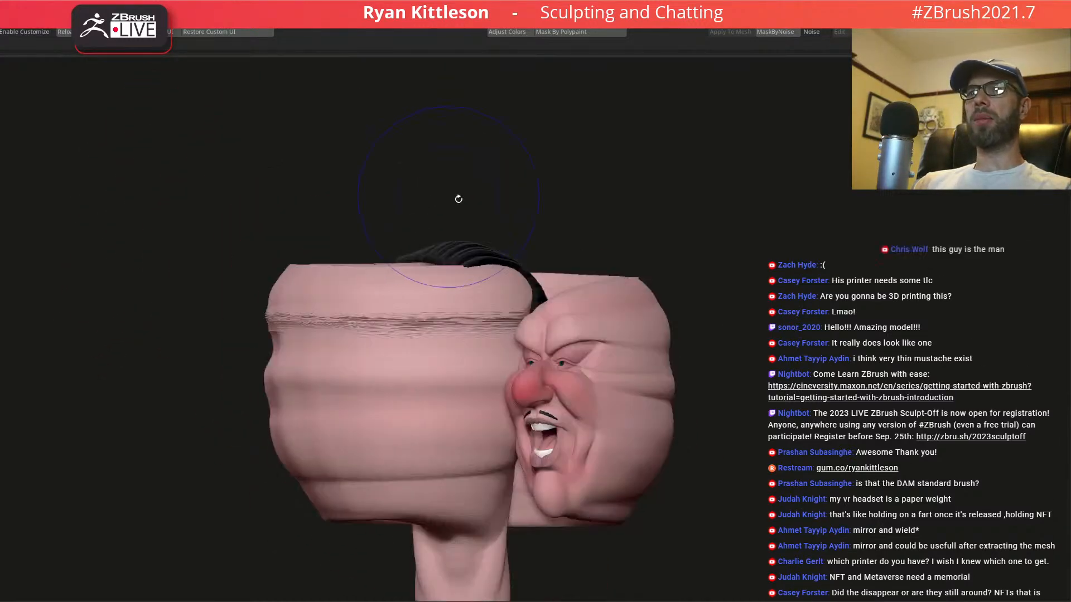
mouse_move(541, 231)
right_down()
mouse_move(473, 189)
mouse_move(487, 277)
mouse_move(485, 170)
right_up()
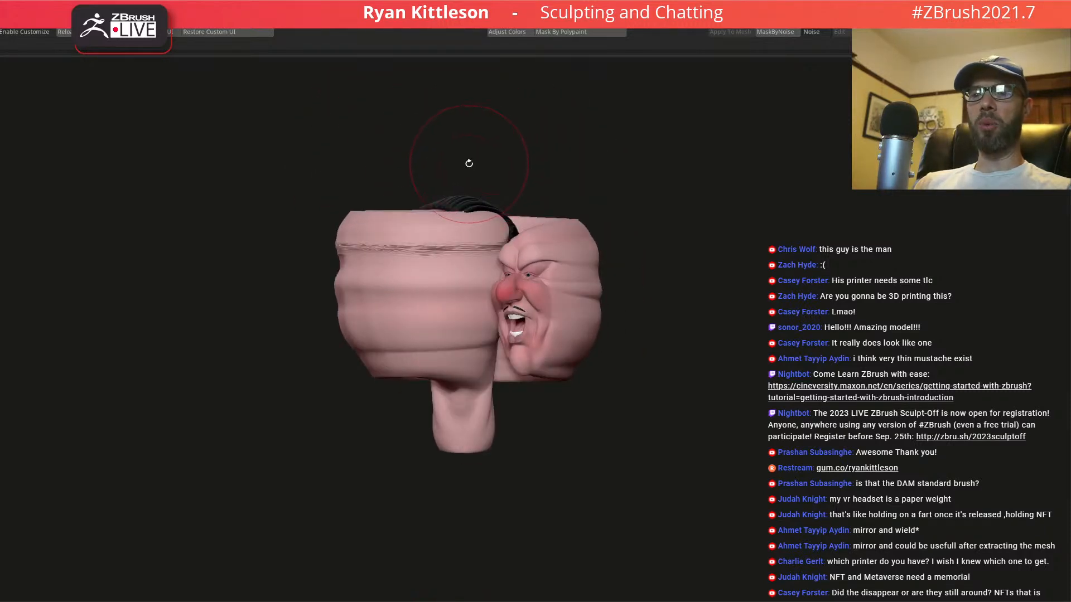
mouse_move(441, 238)
right_down()
mouse_move(454, 240)
mouse_move(445, 211)
right_up()
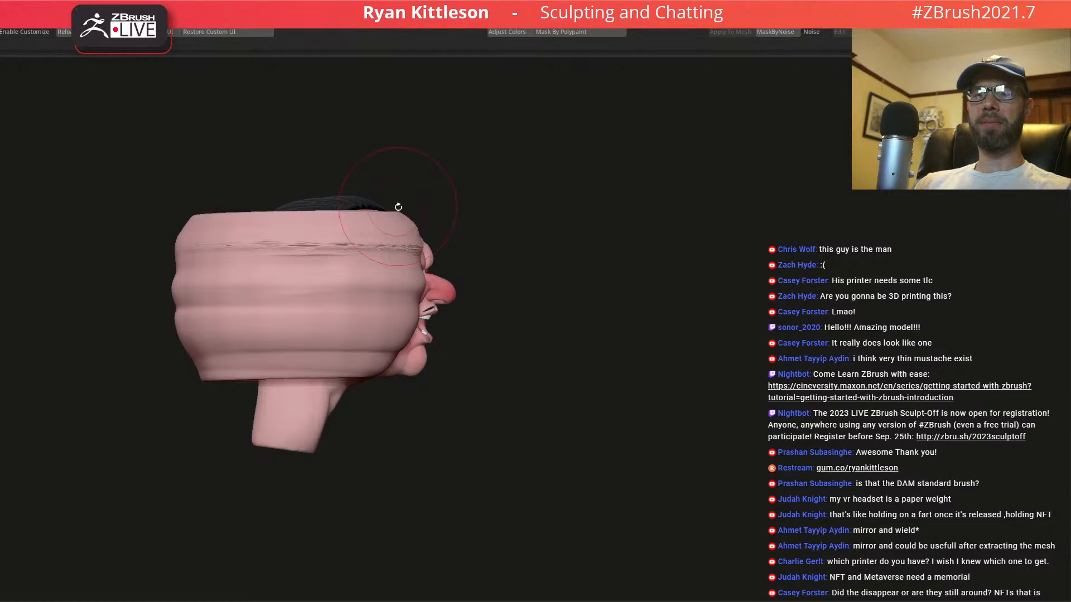
mouse_move(393, 233)
right_down()
mouse_move(335, 246)
mouse_move(332, 282)
mouse_move(397, 161)
mouse_move(435, 206)
mouse_move(427, 215)
mouse_move(440, 190)
mouse_move(423, 175)
right_up()
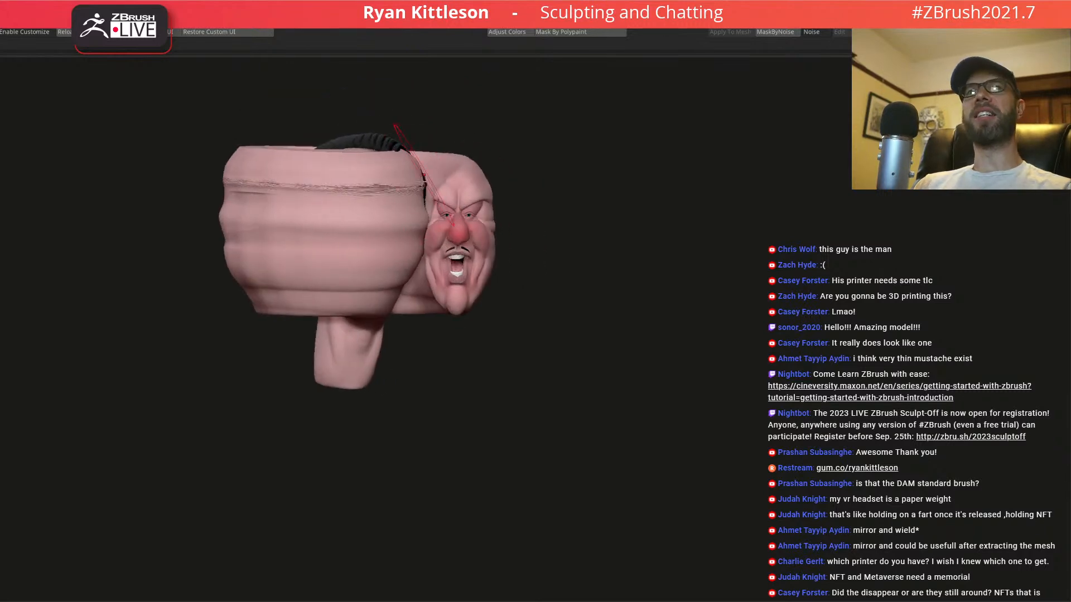